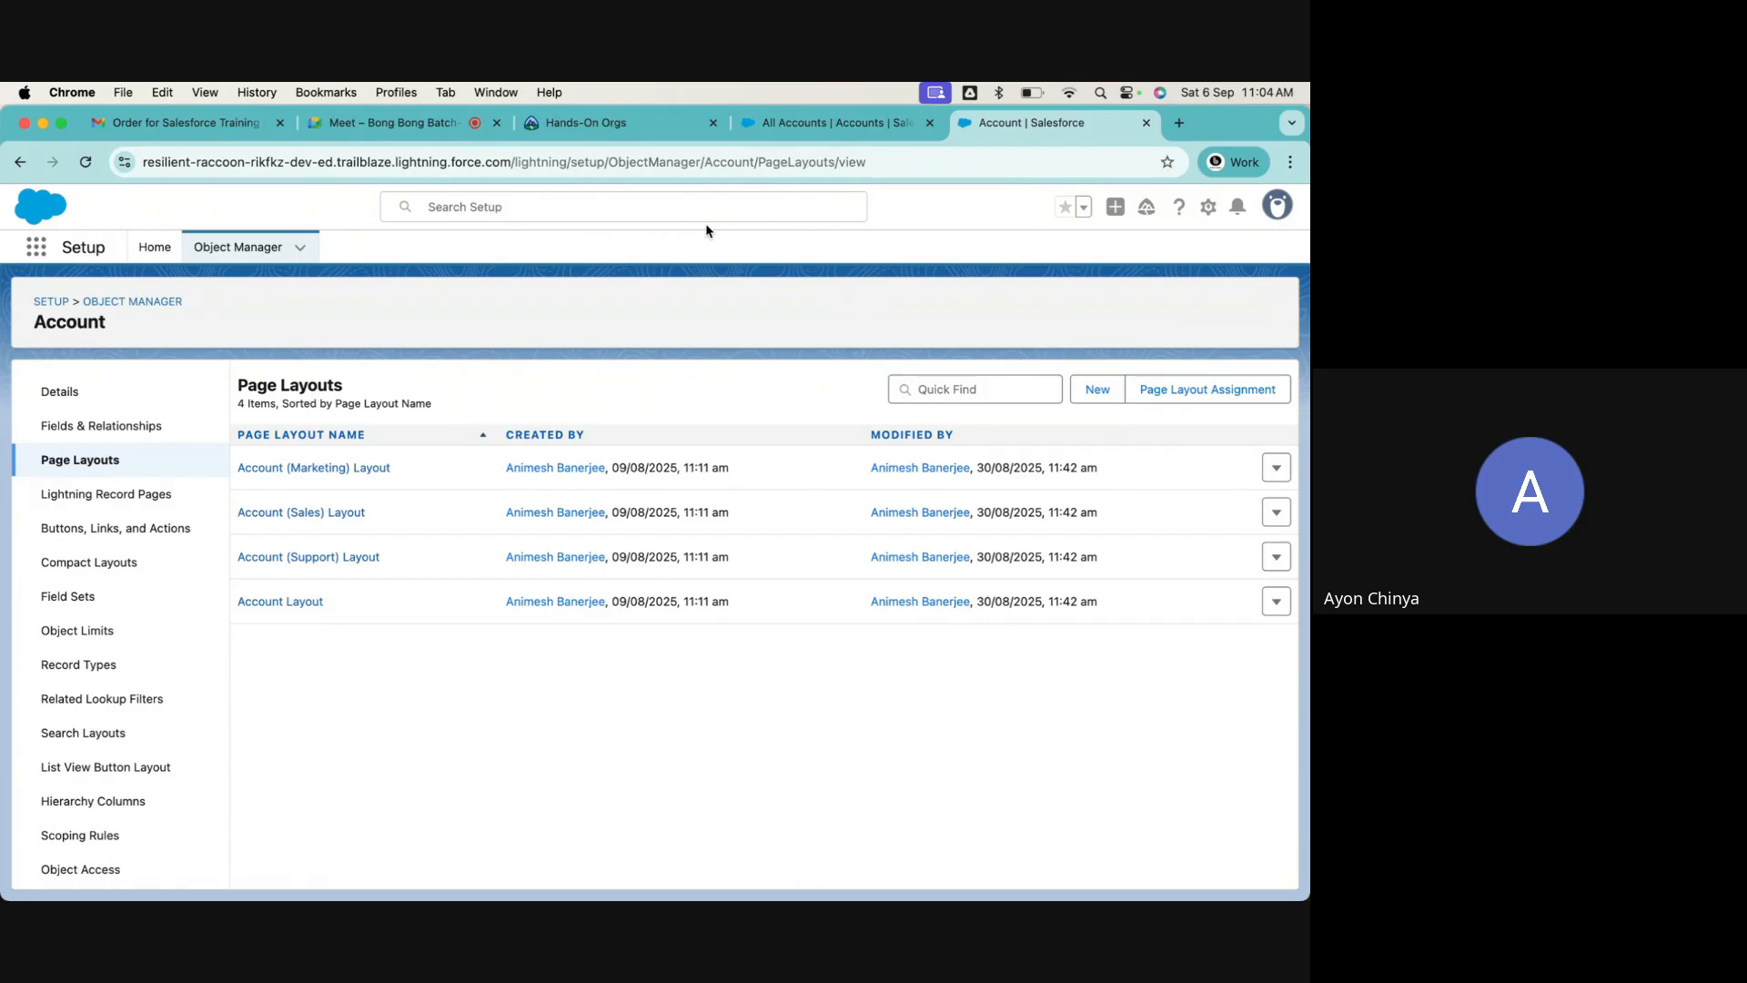
Open the Account Layout page layout of the Account object and dismiss the floating meeting window
left_click(414, 123)
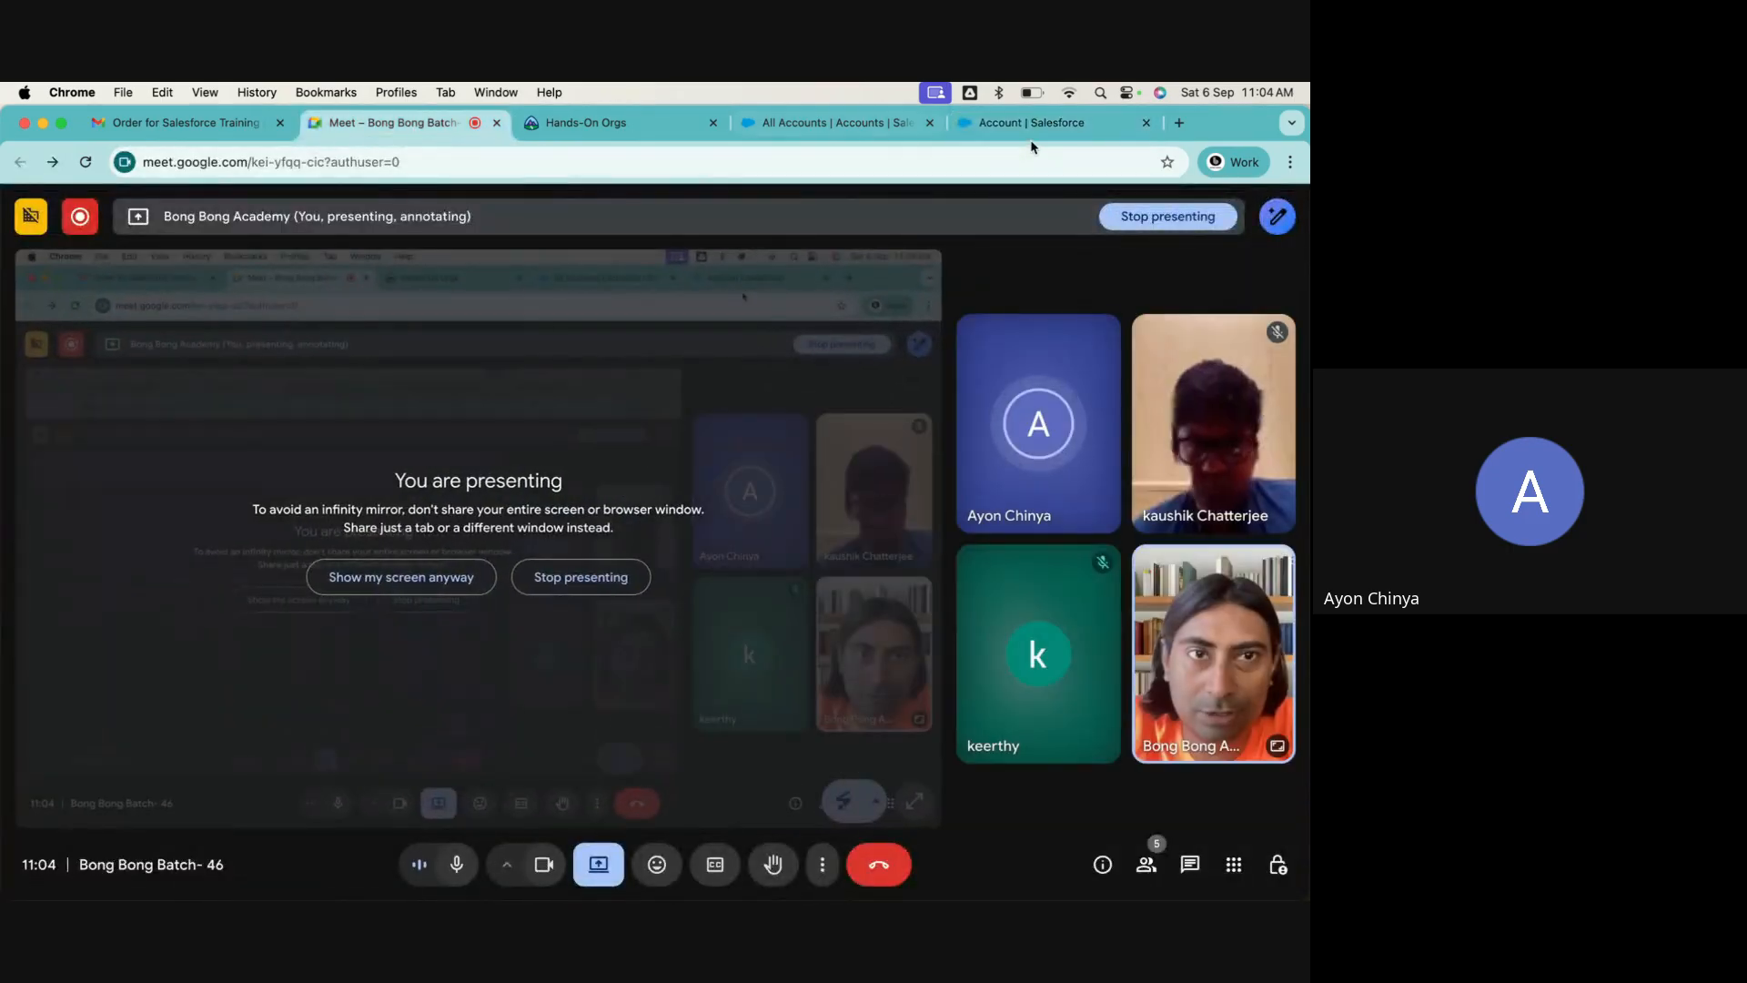
left_click(1026, 128)
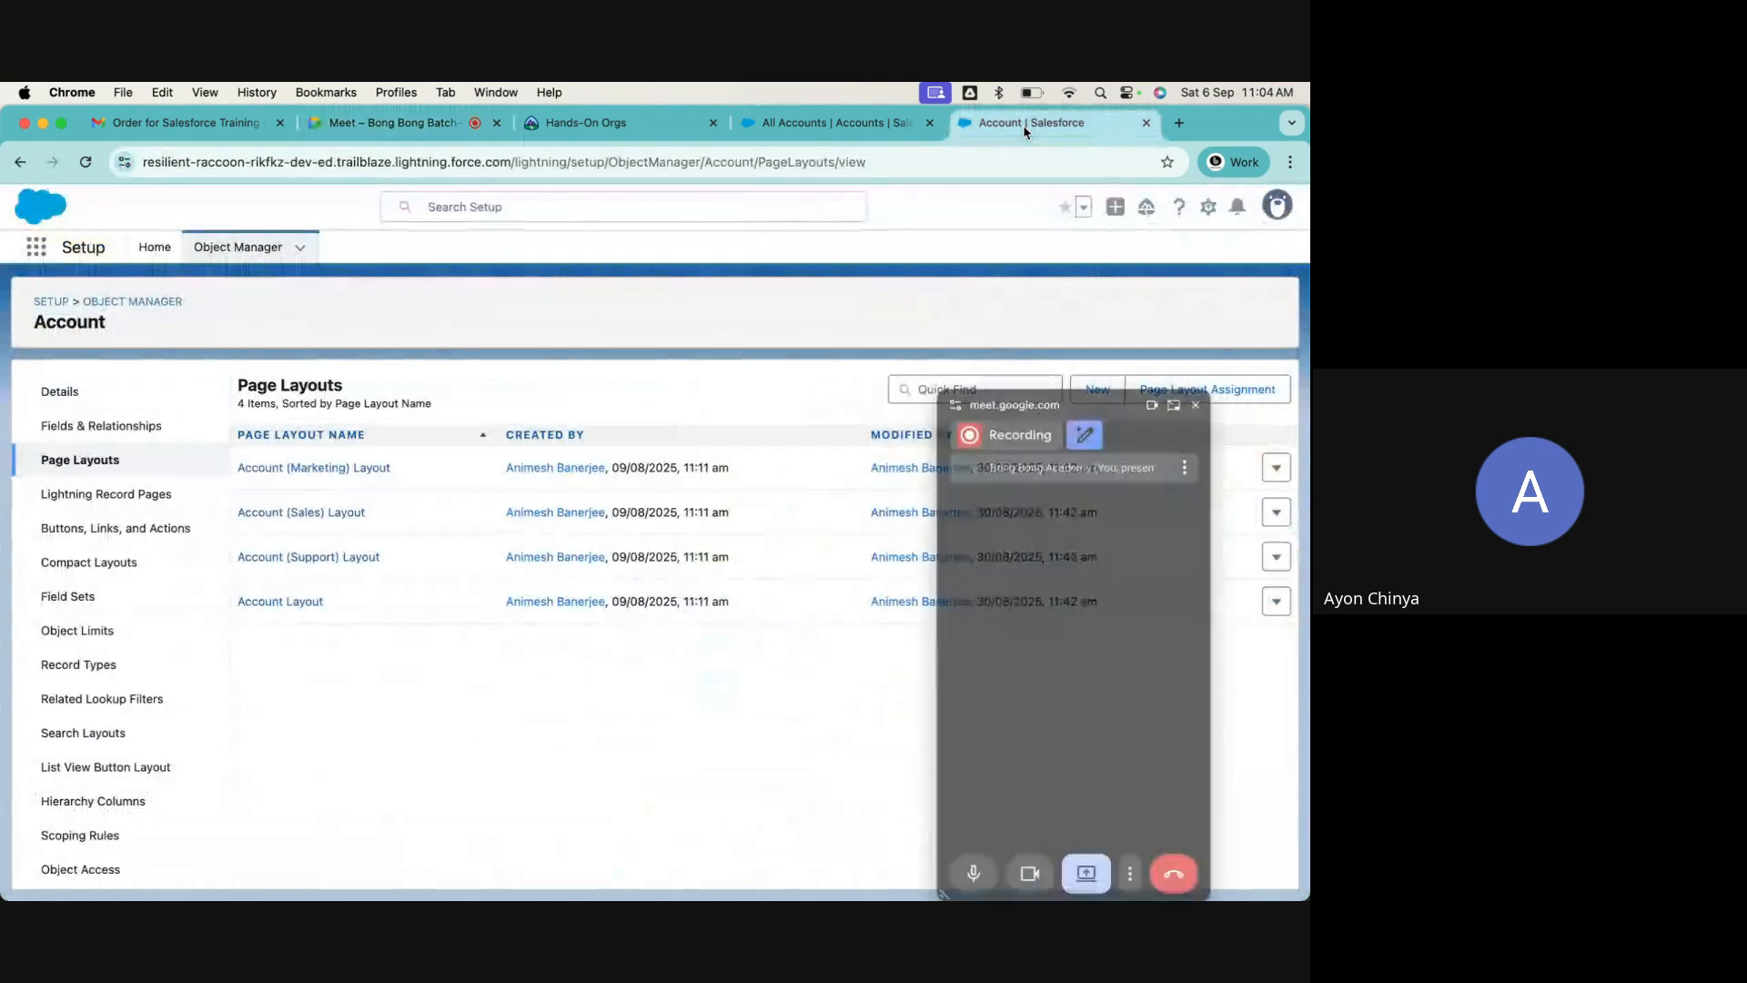
left_click(293, 603)
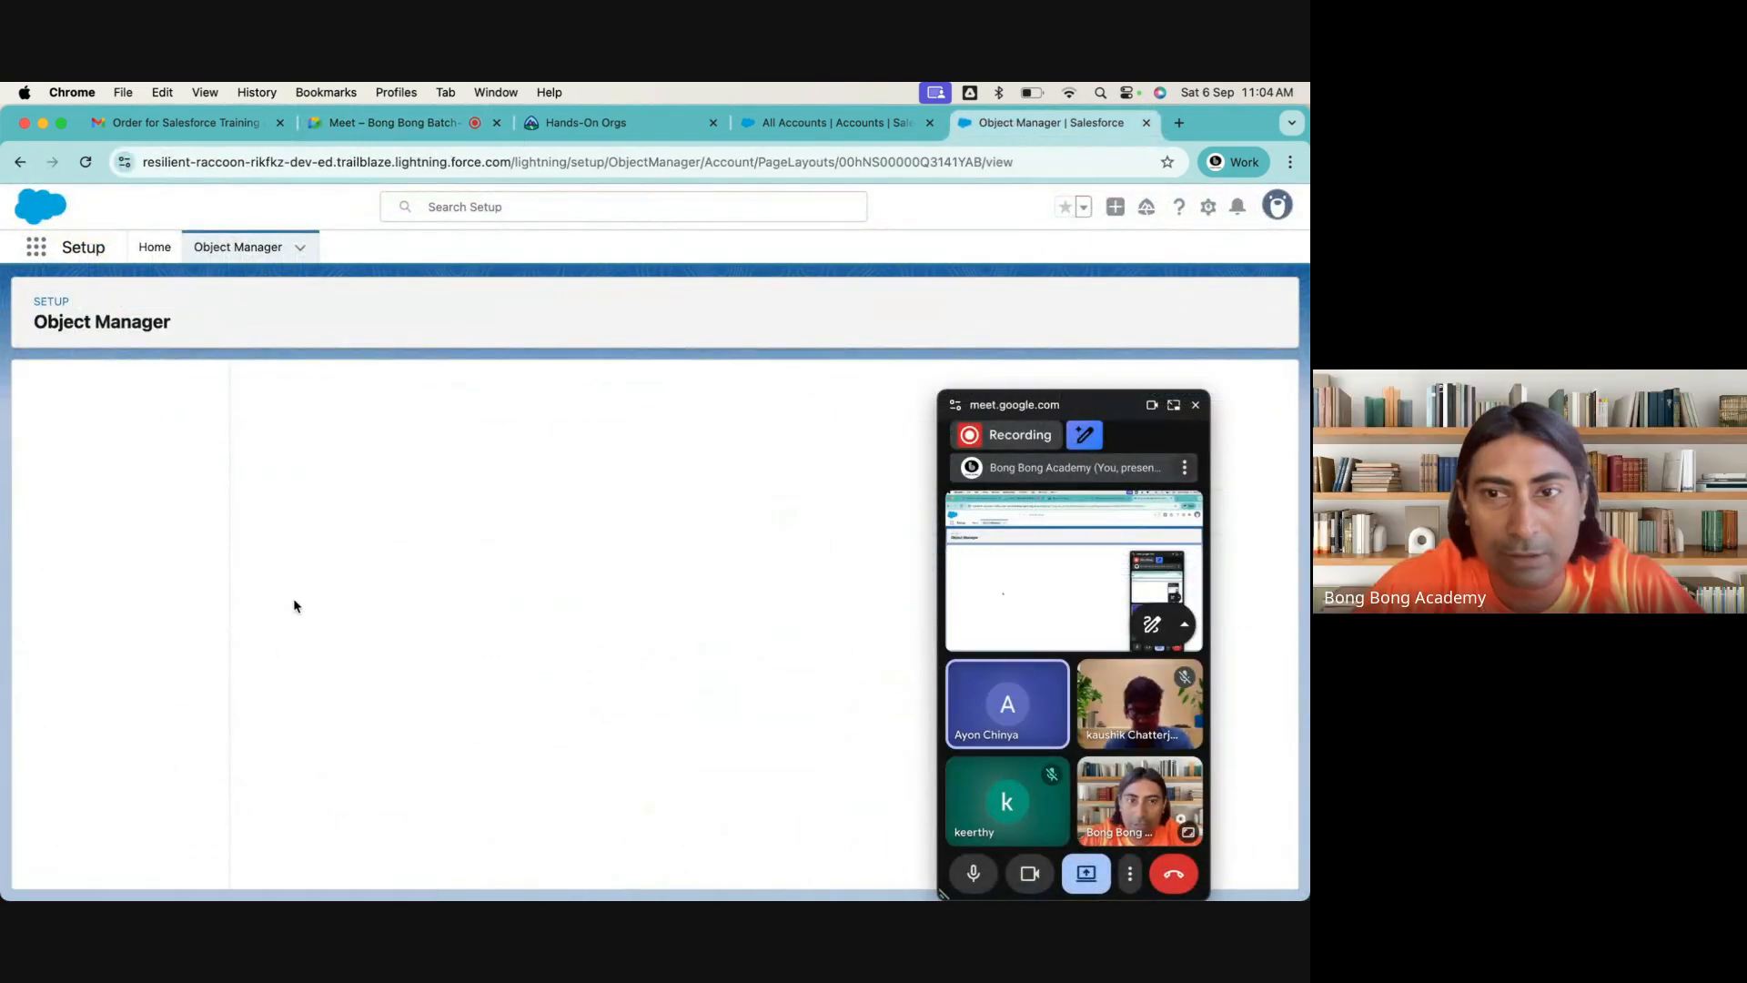
left_click(1194, 409)
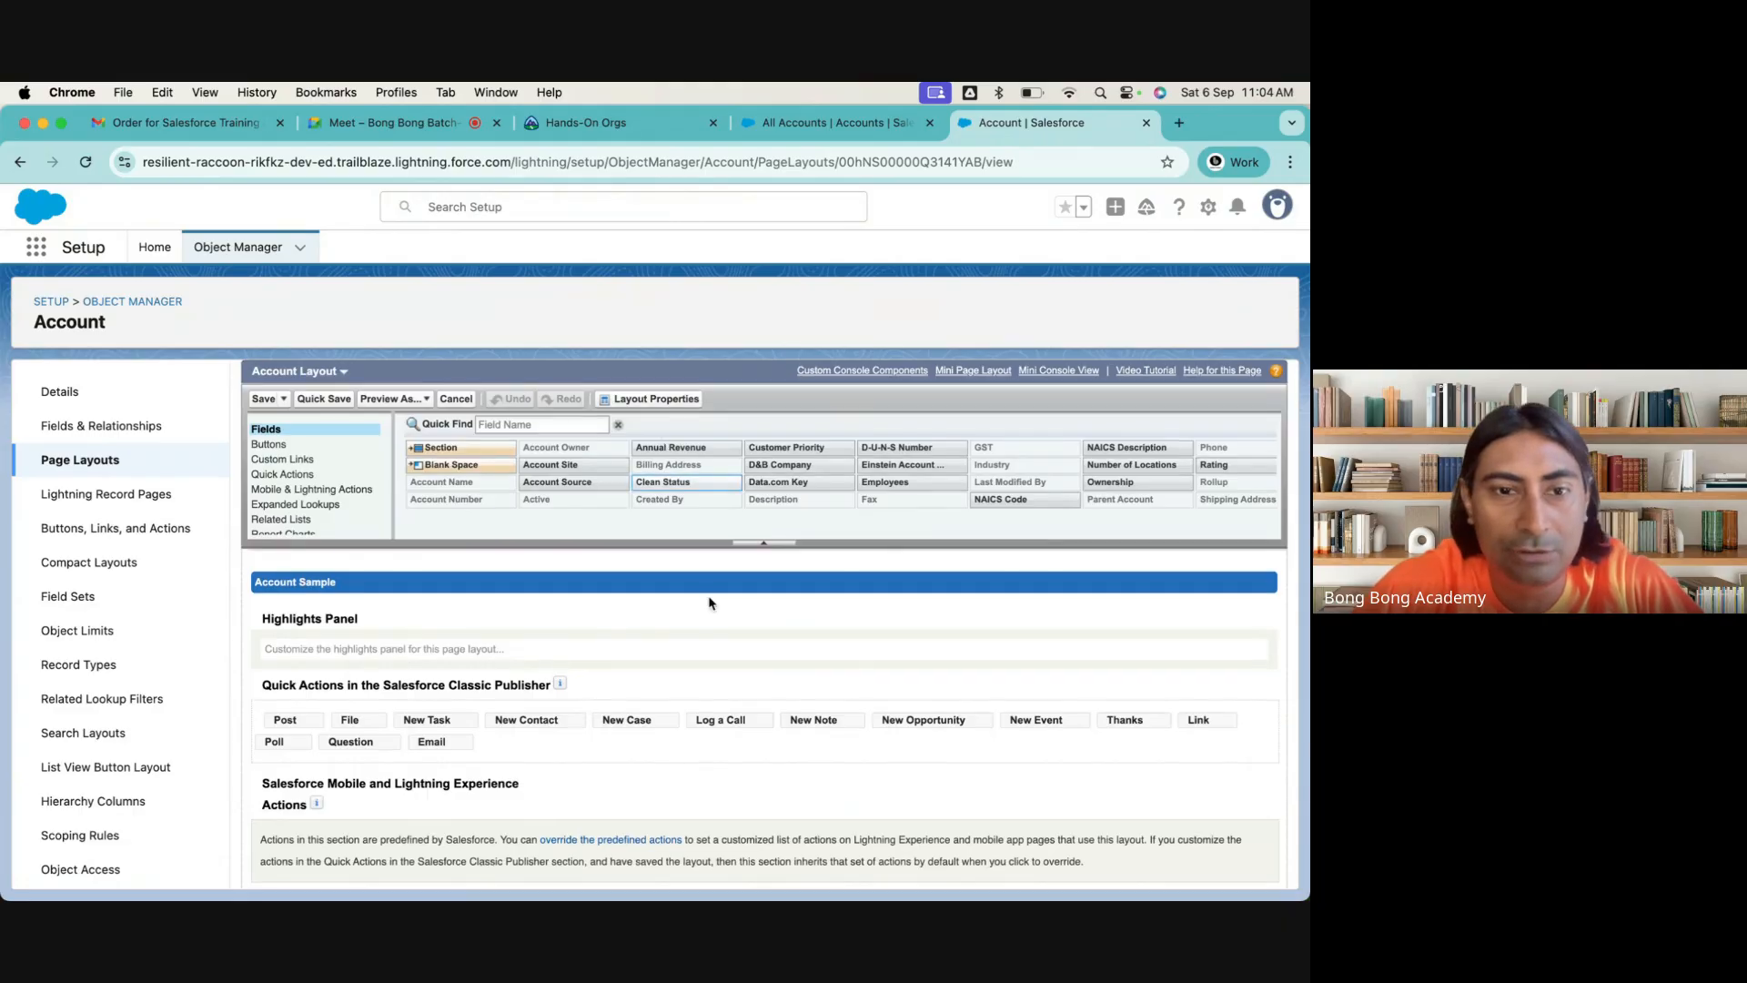
Examine the layout's actions and standard buttons, plus the Contacts related list properties, without changing anything
scroll(709, 603, "down", 1)
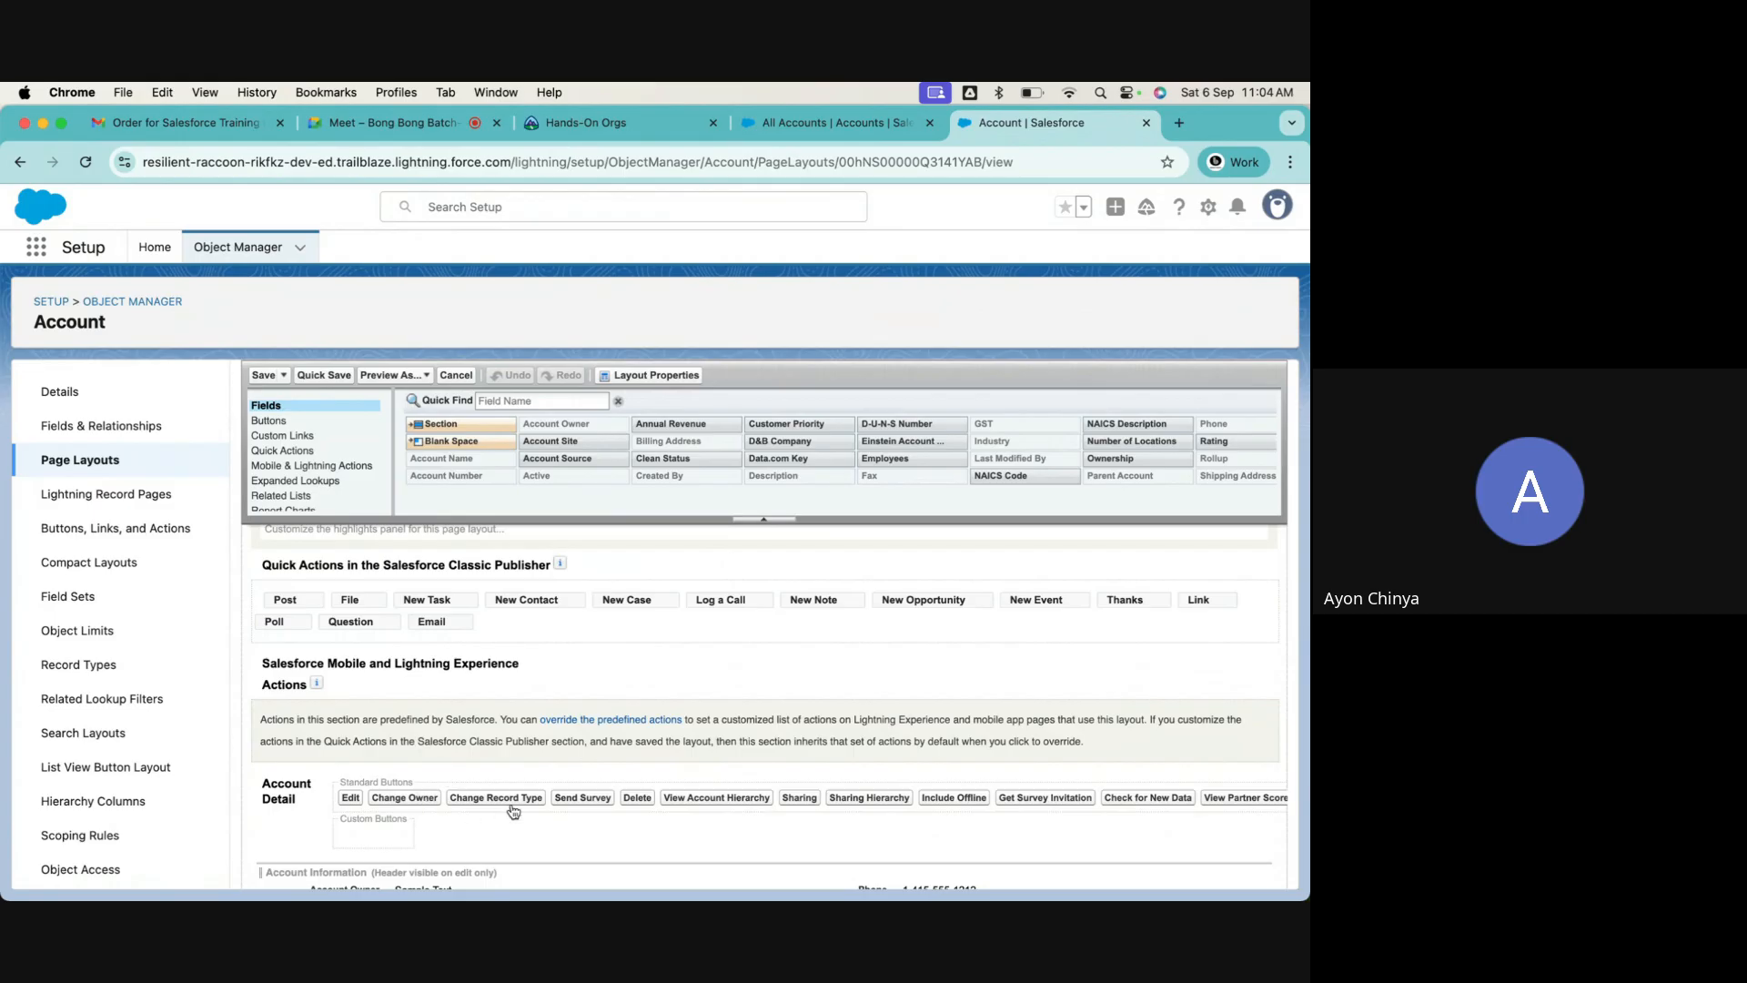
scroll(514, 811, "down", 1)
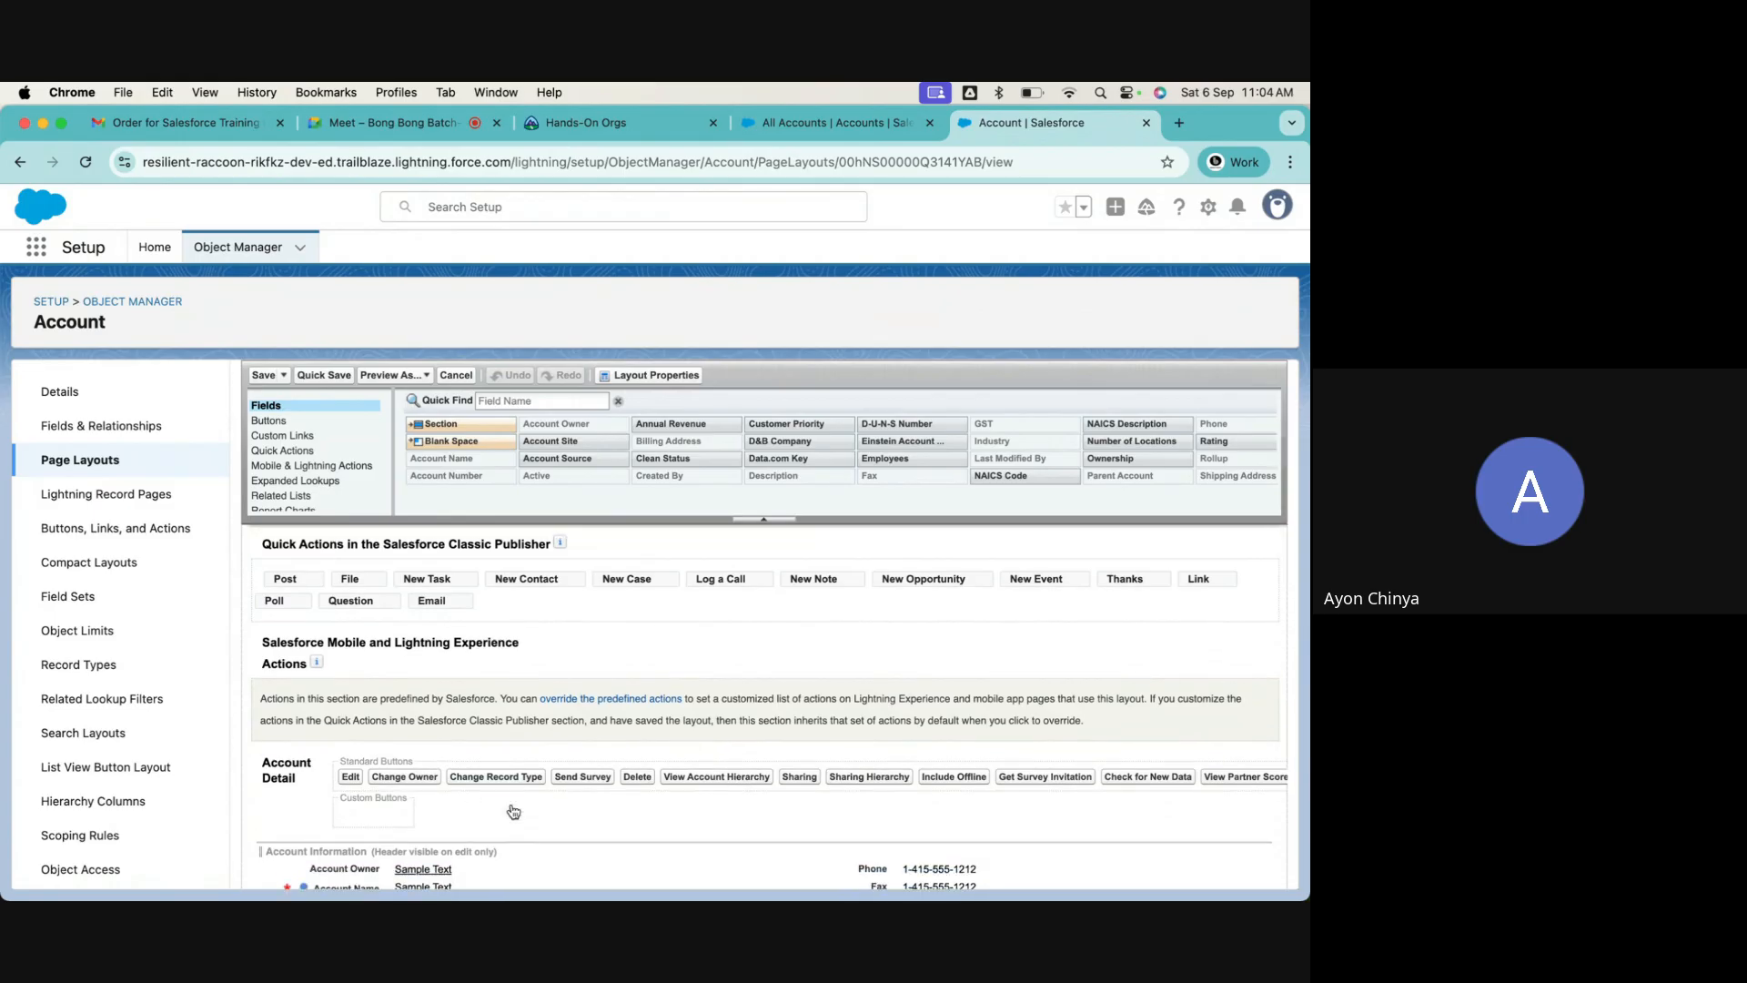
scroll(637, 801, "right", 10)
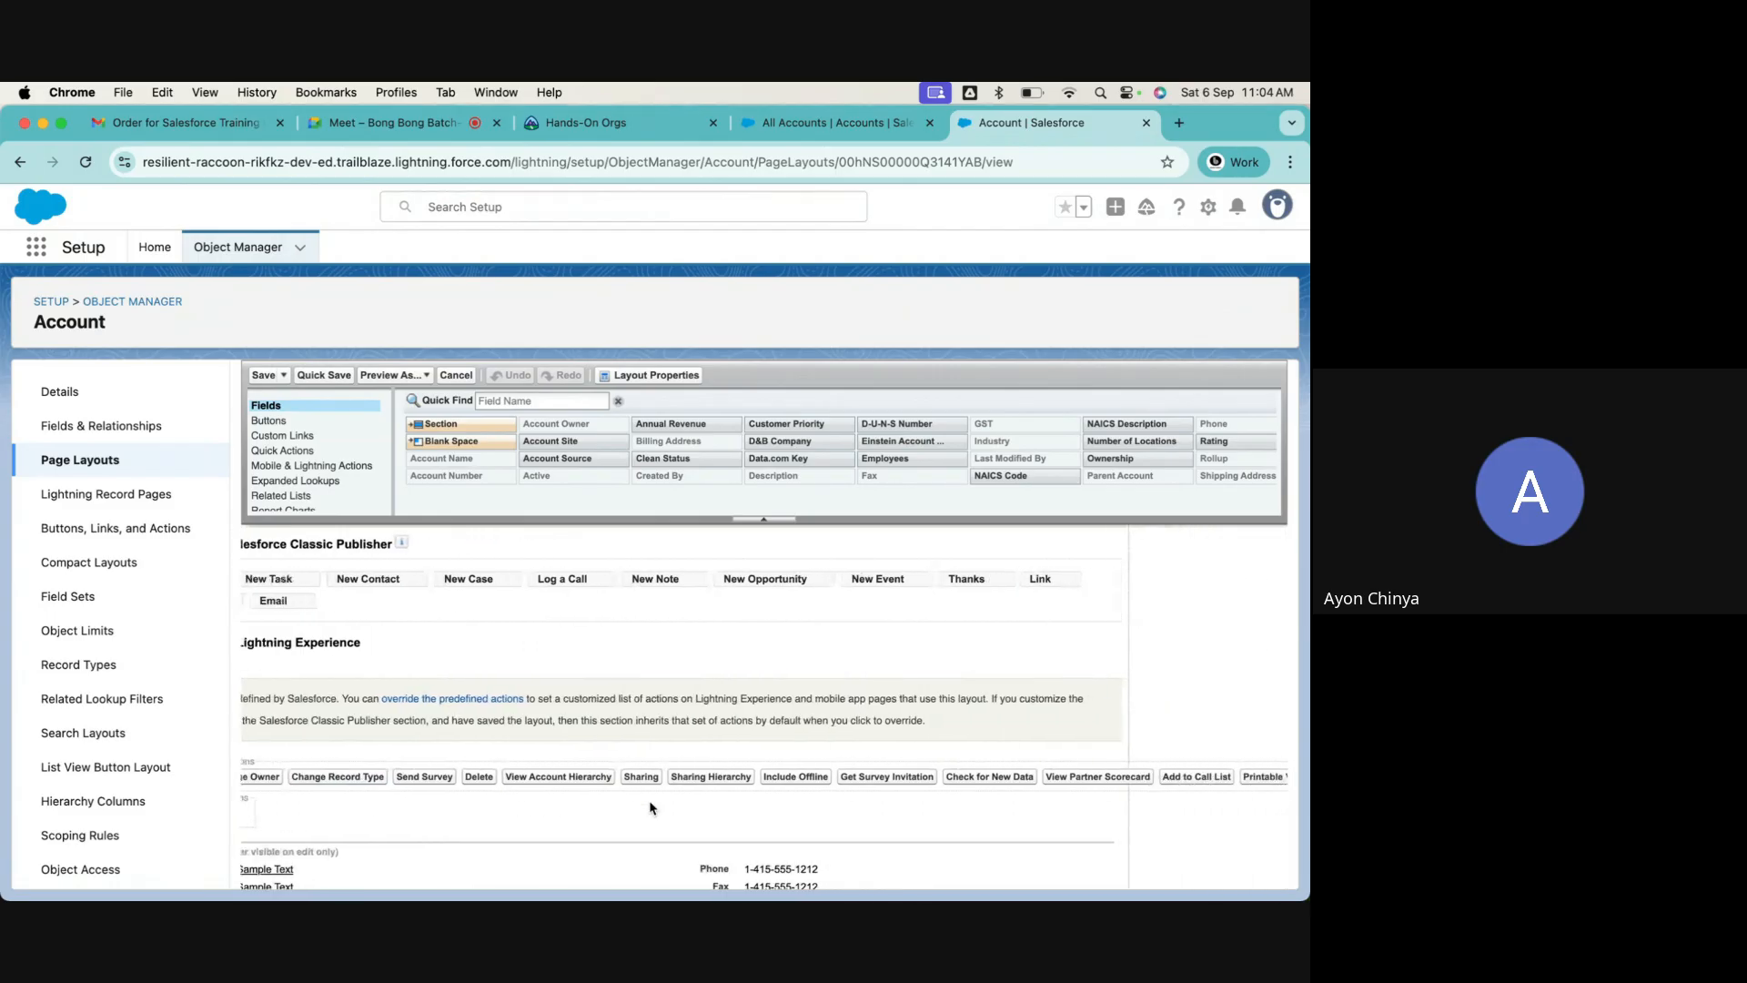
scroll(650, 807, "left", 10)
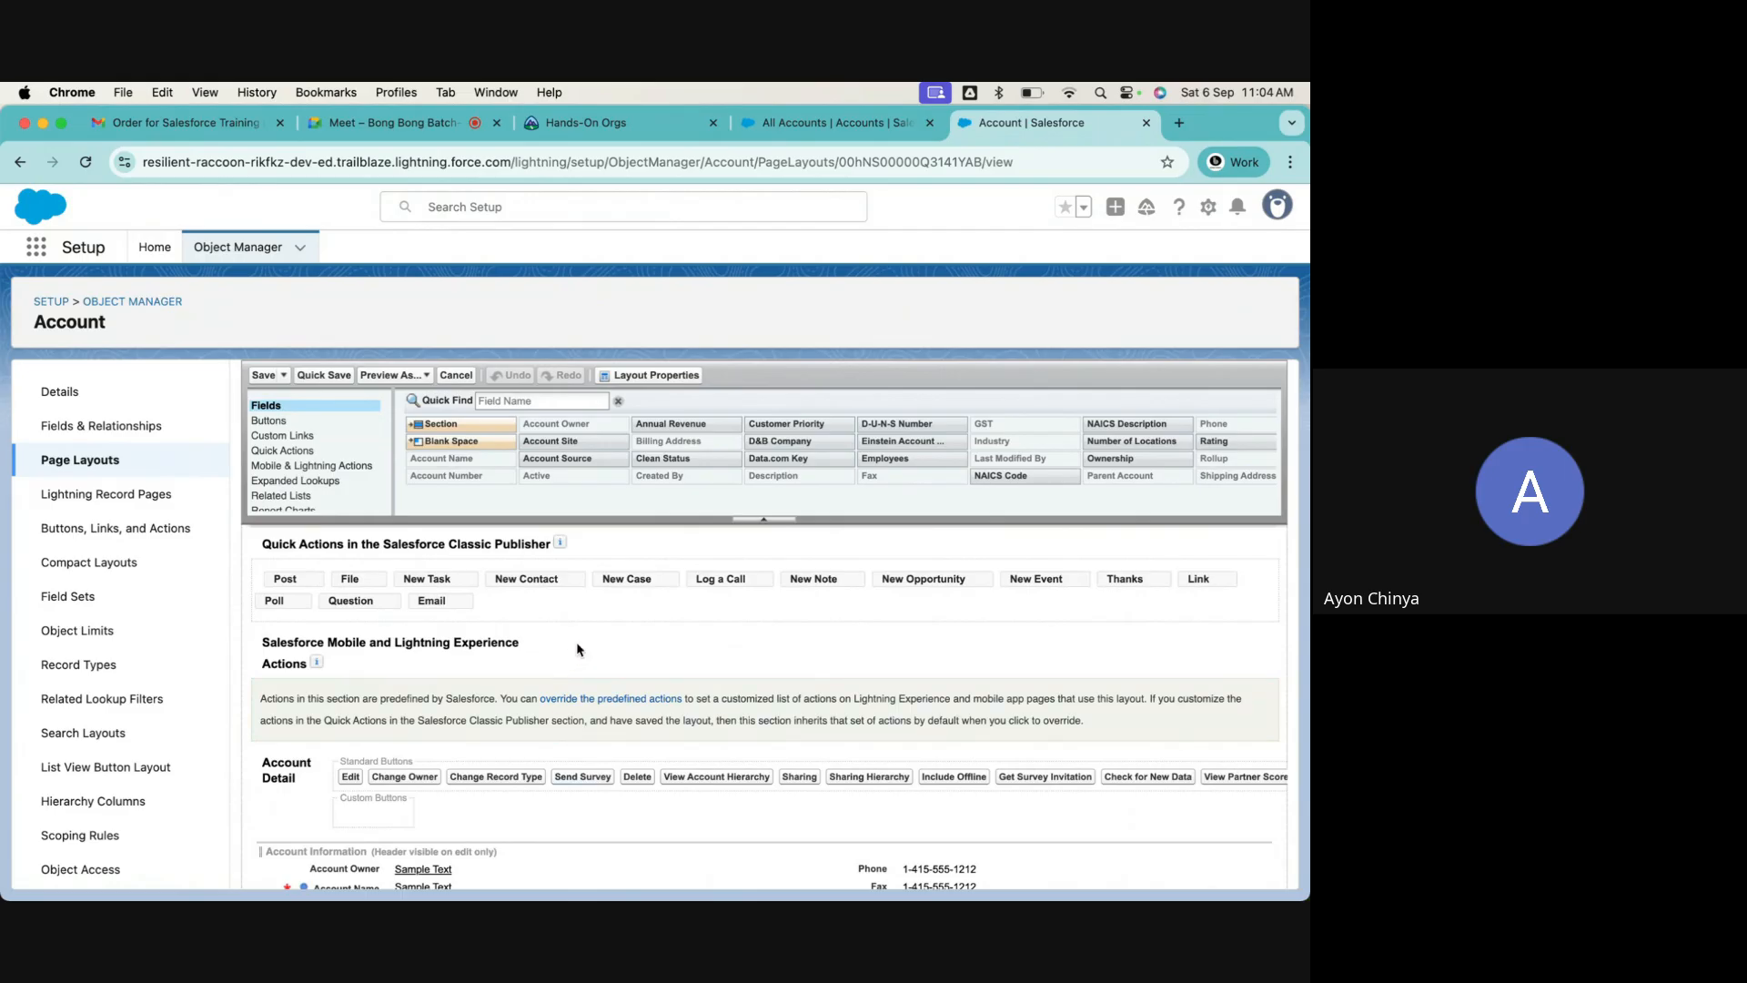
scroll(577, 649, "down", 15)
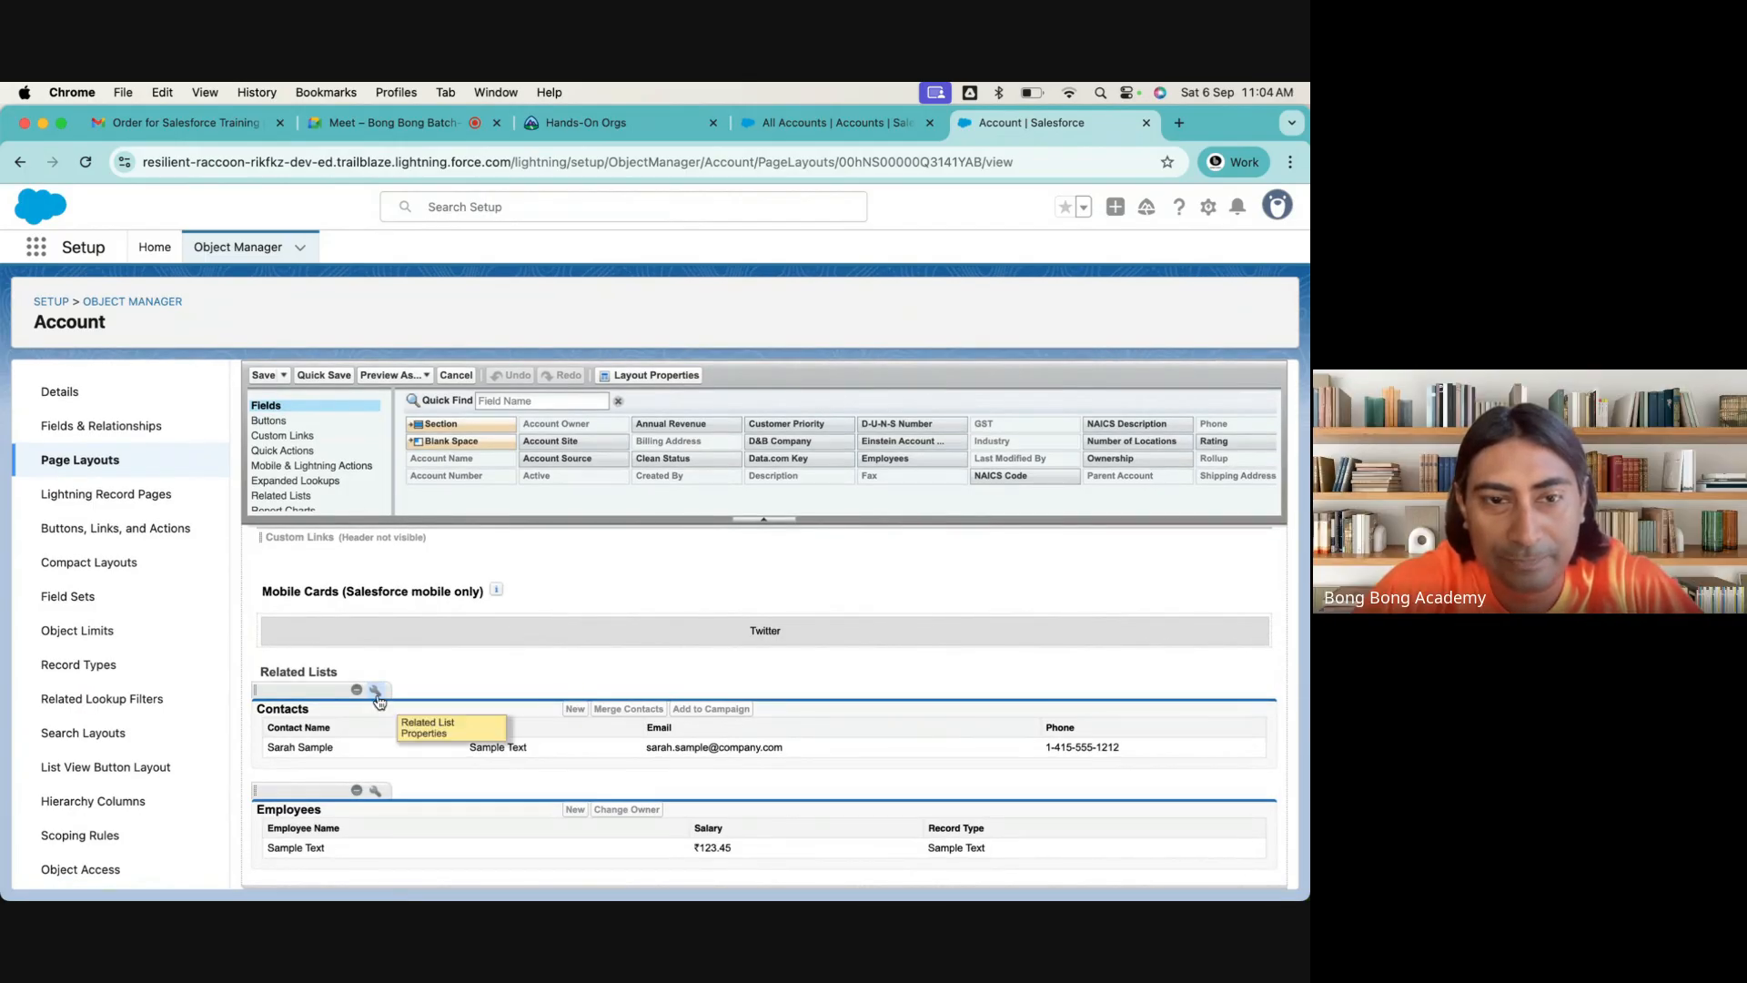
left_click(376, 693)
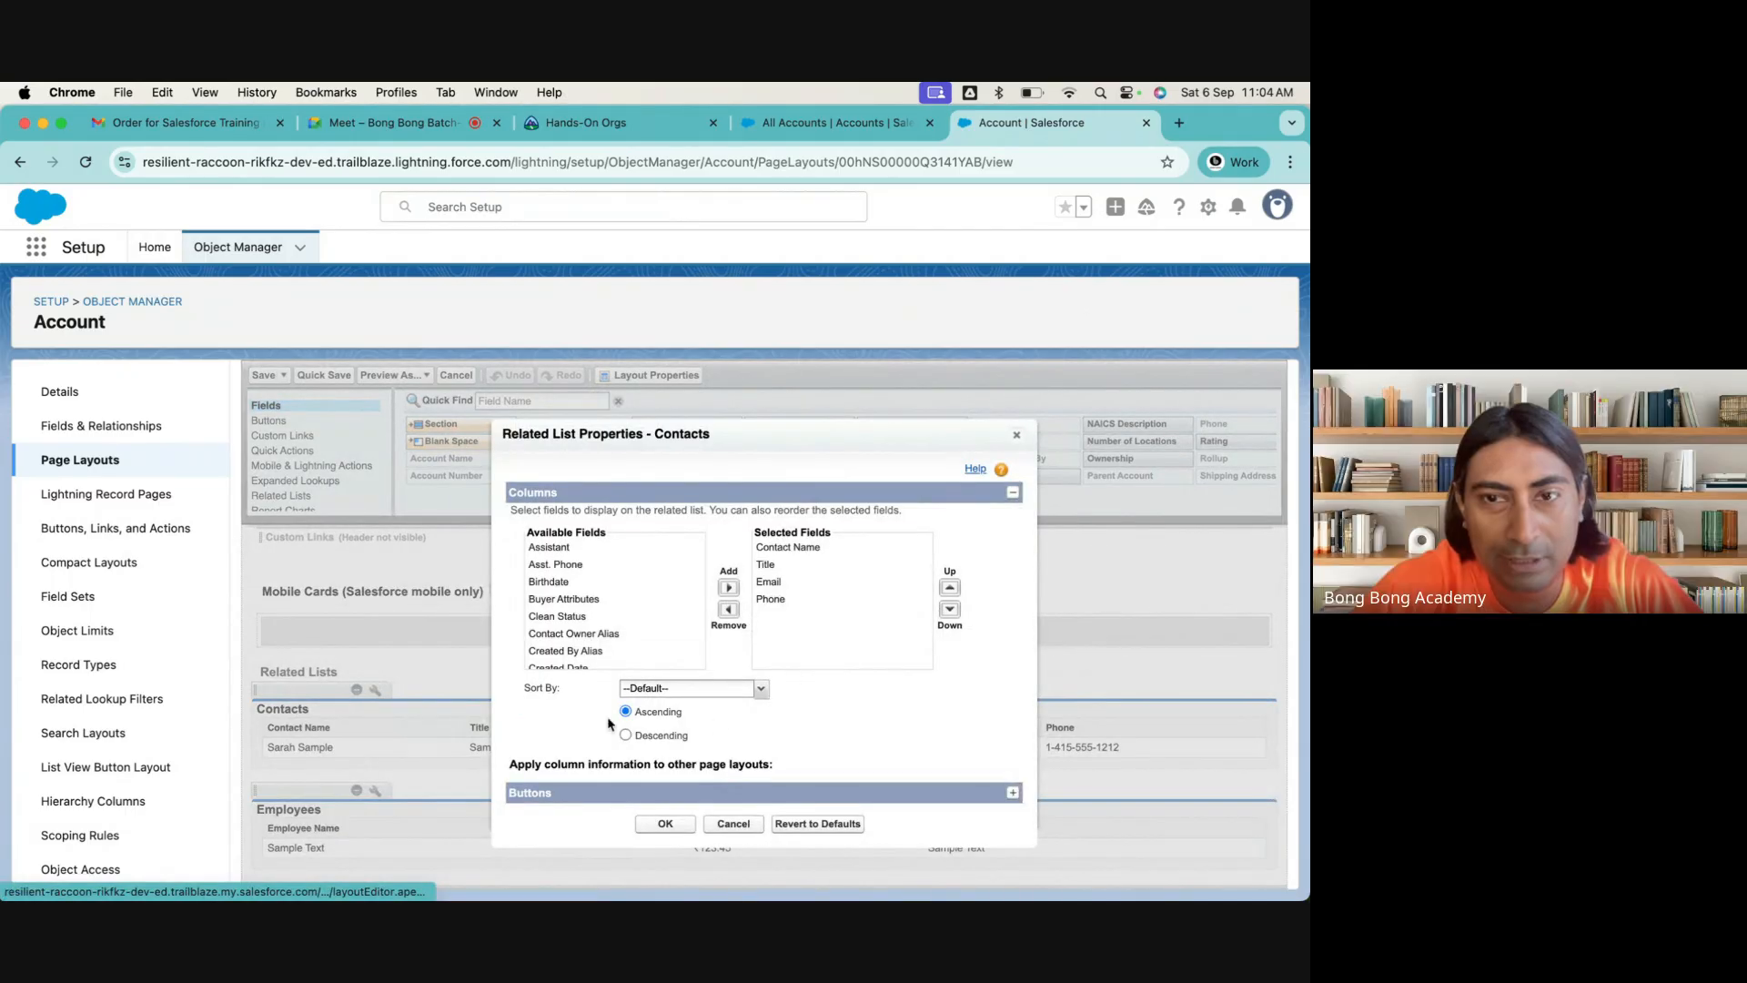
left_click(1017, 438)
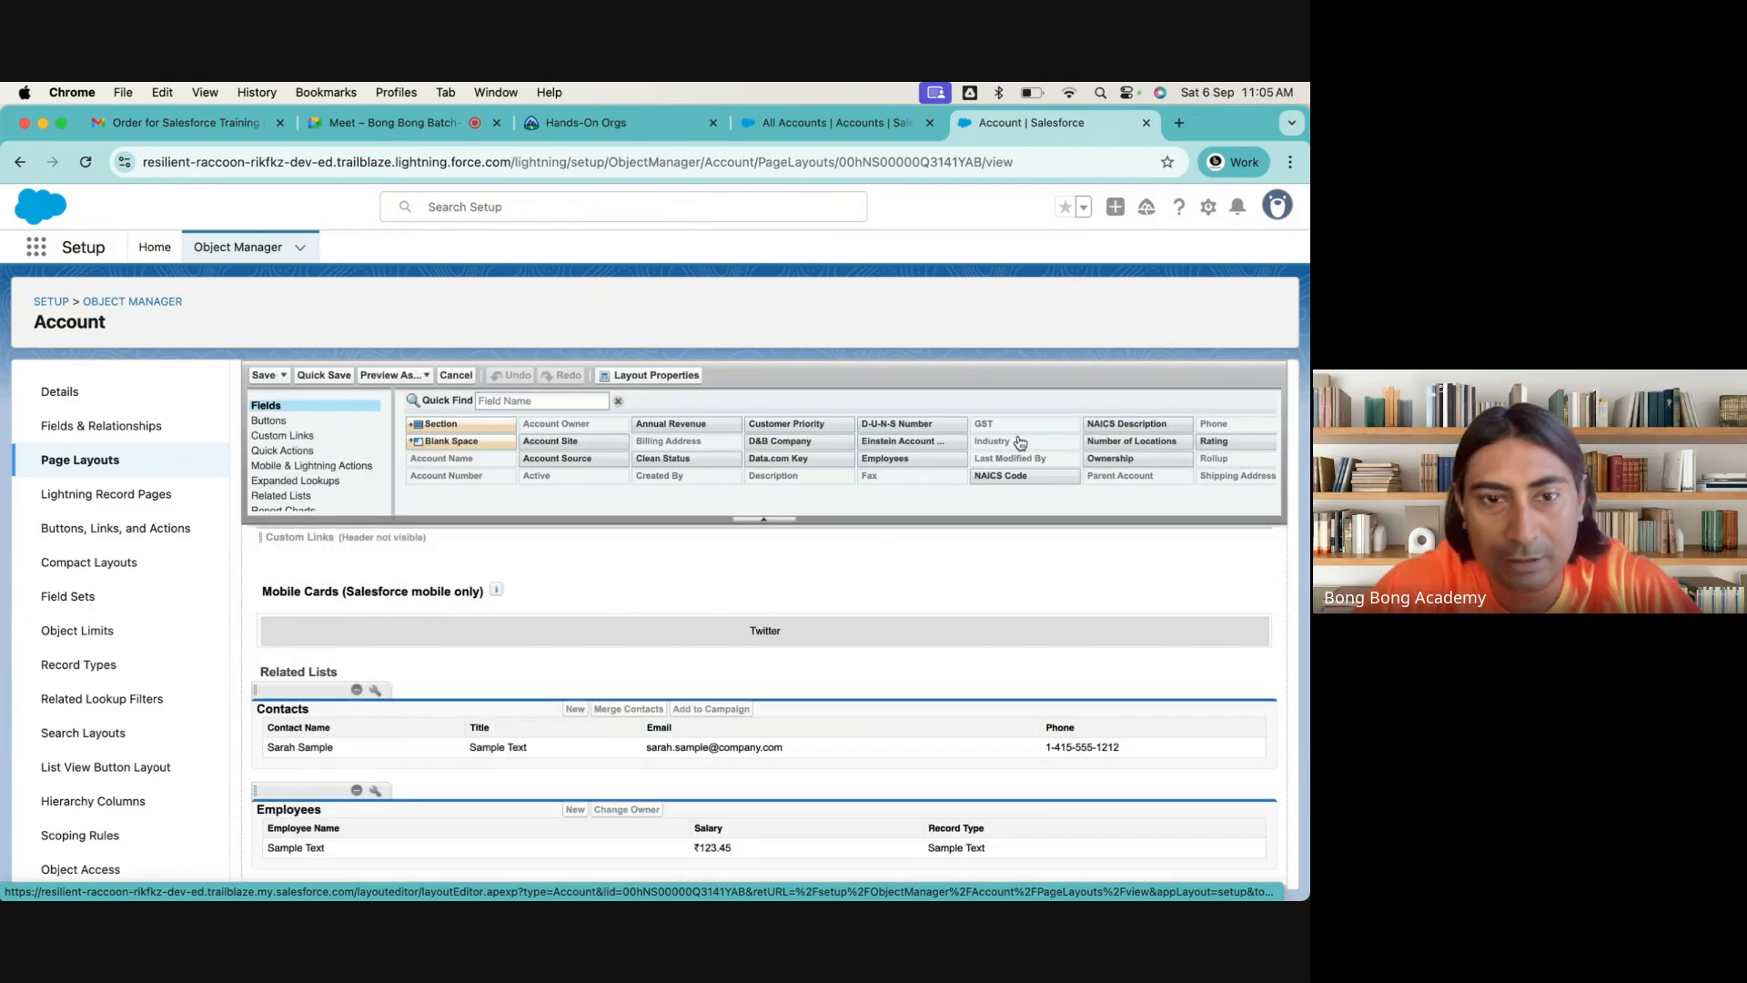
left_click(374, 692)
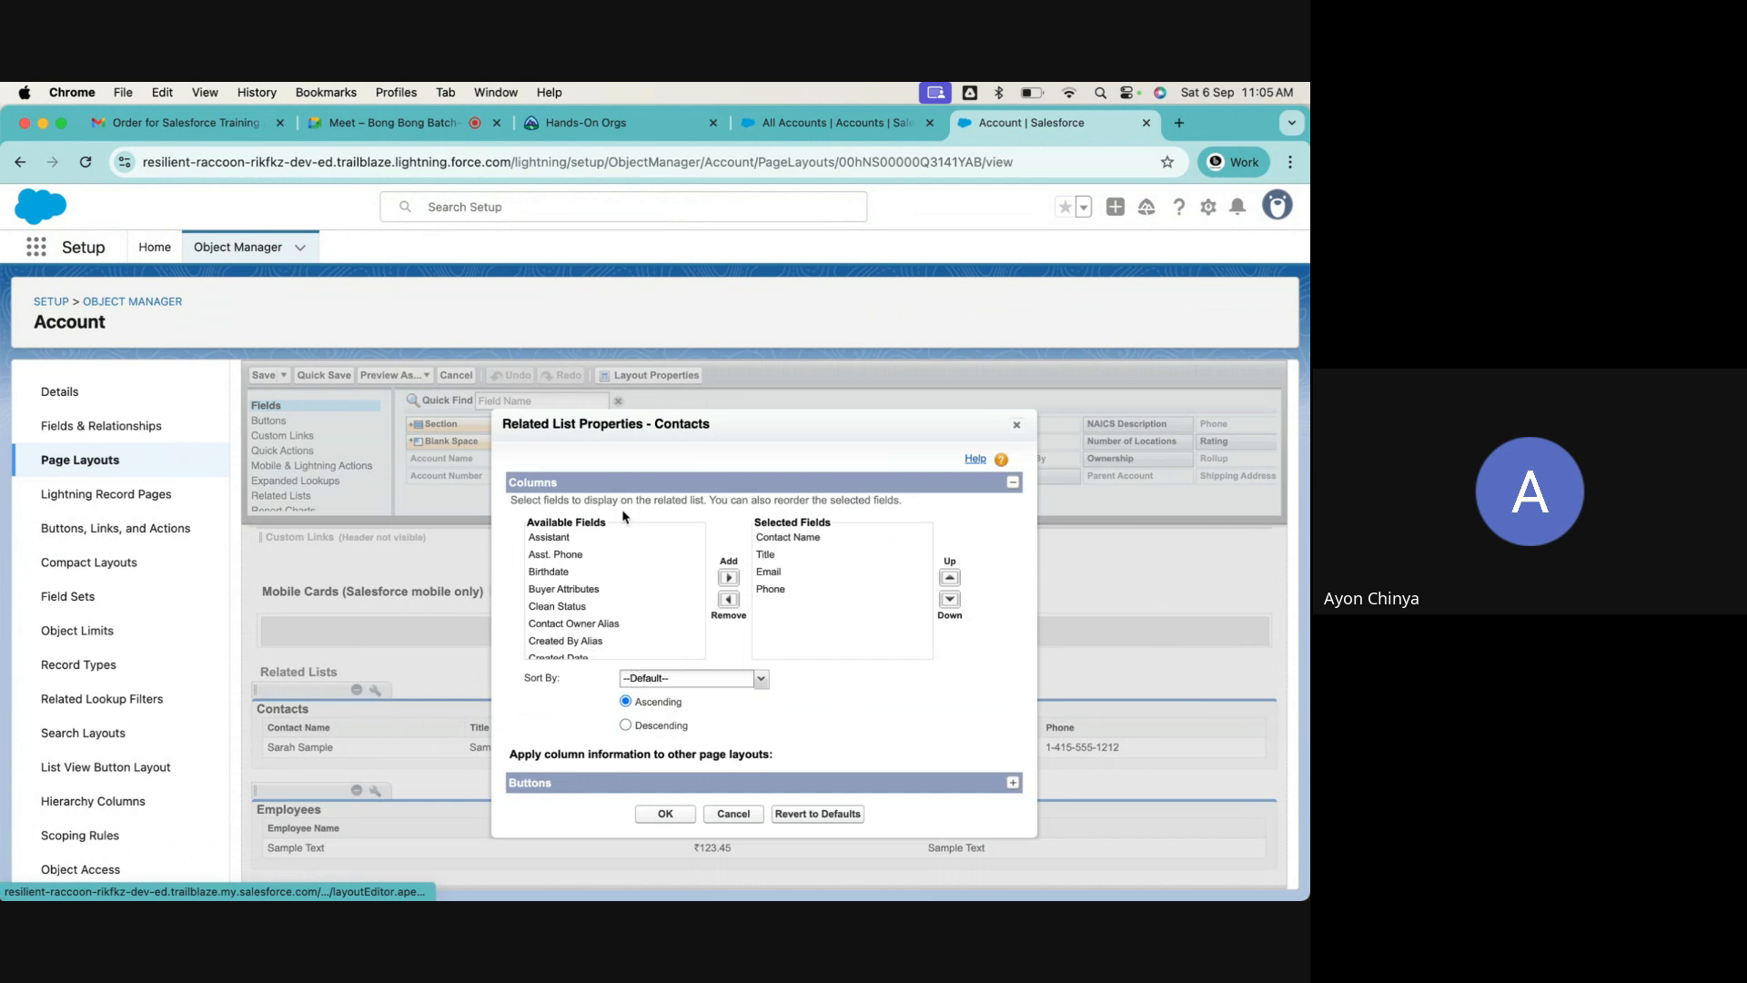
left_click(1018, 424)
scroll(722, 616, "up", 10)
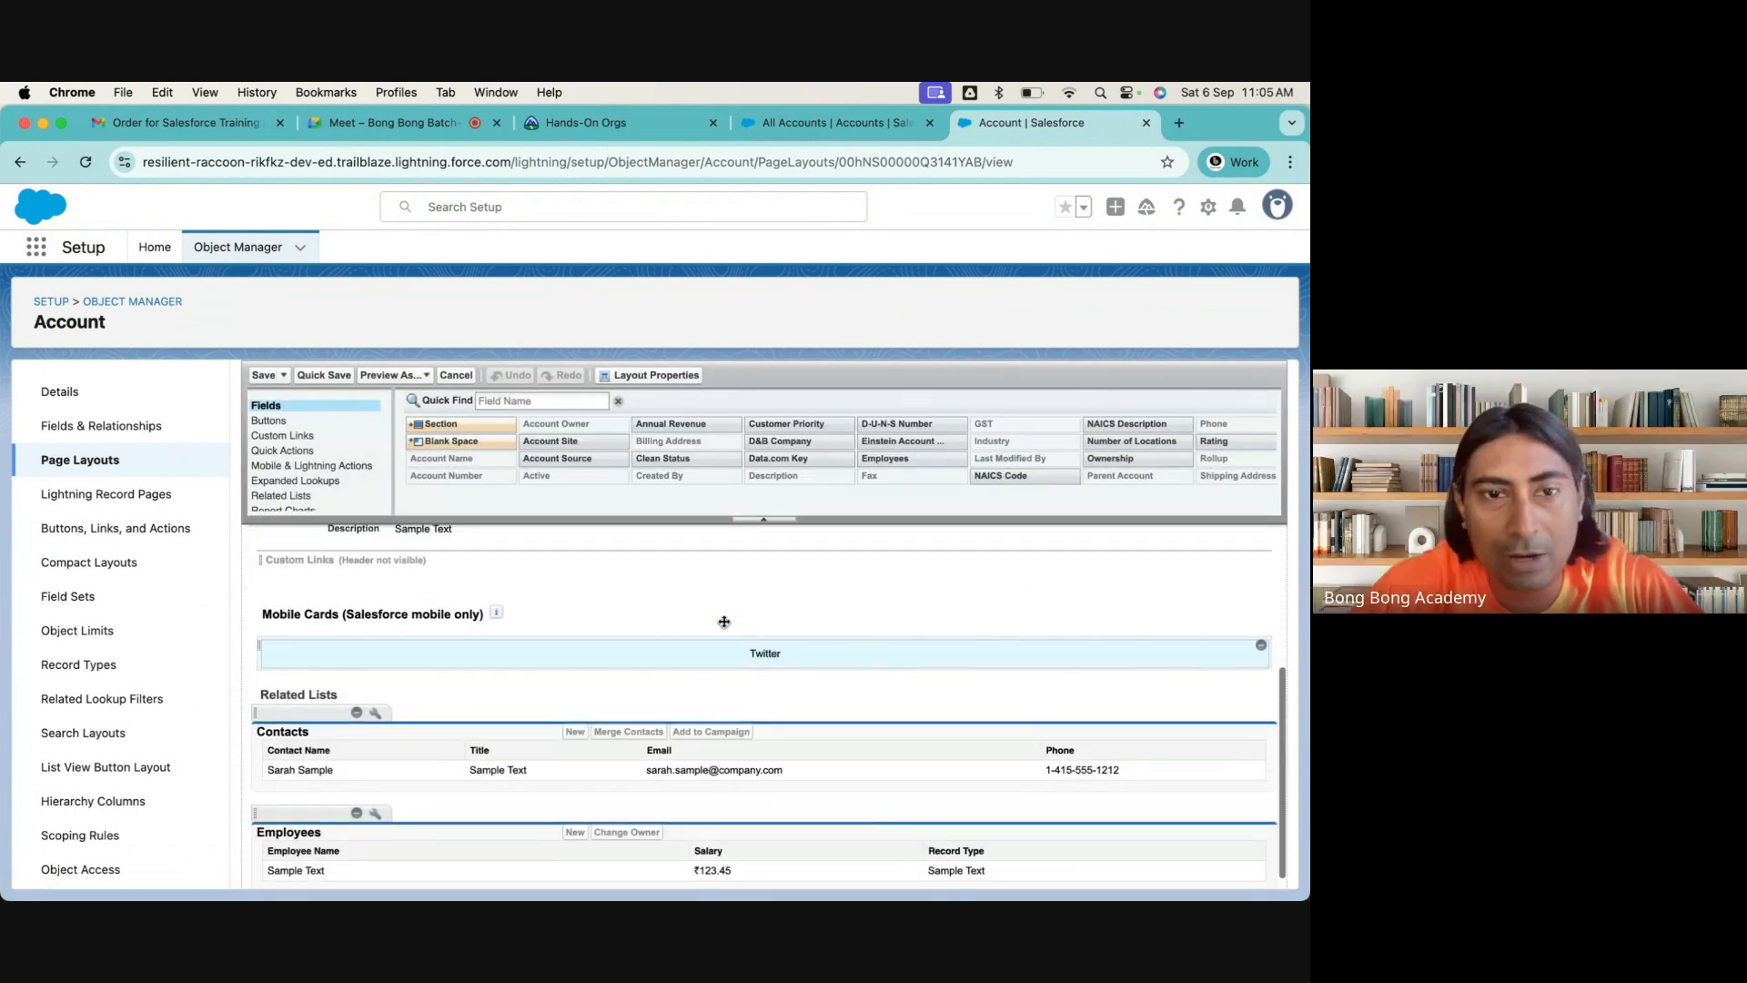
Open the Burlington Textiles Corp of America account record and list its additional actions
left_click(828, 123)
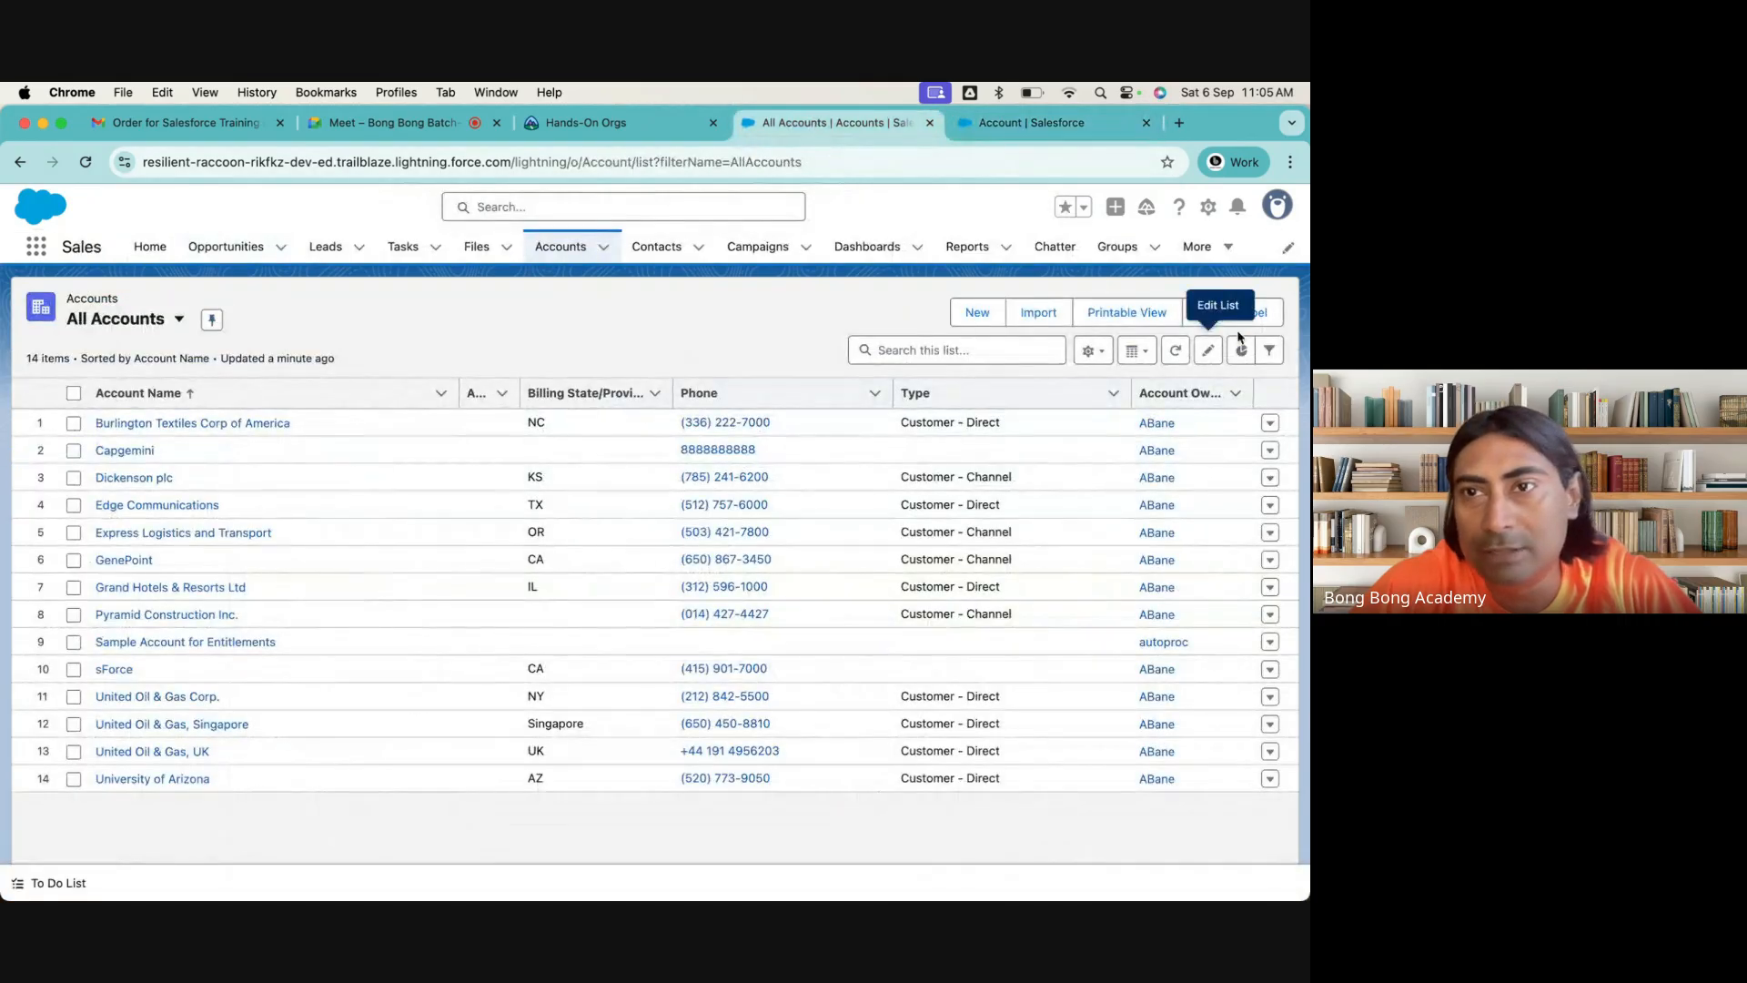
left_click(218, 422)
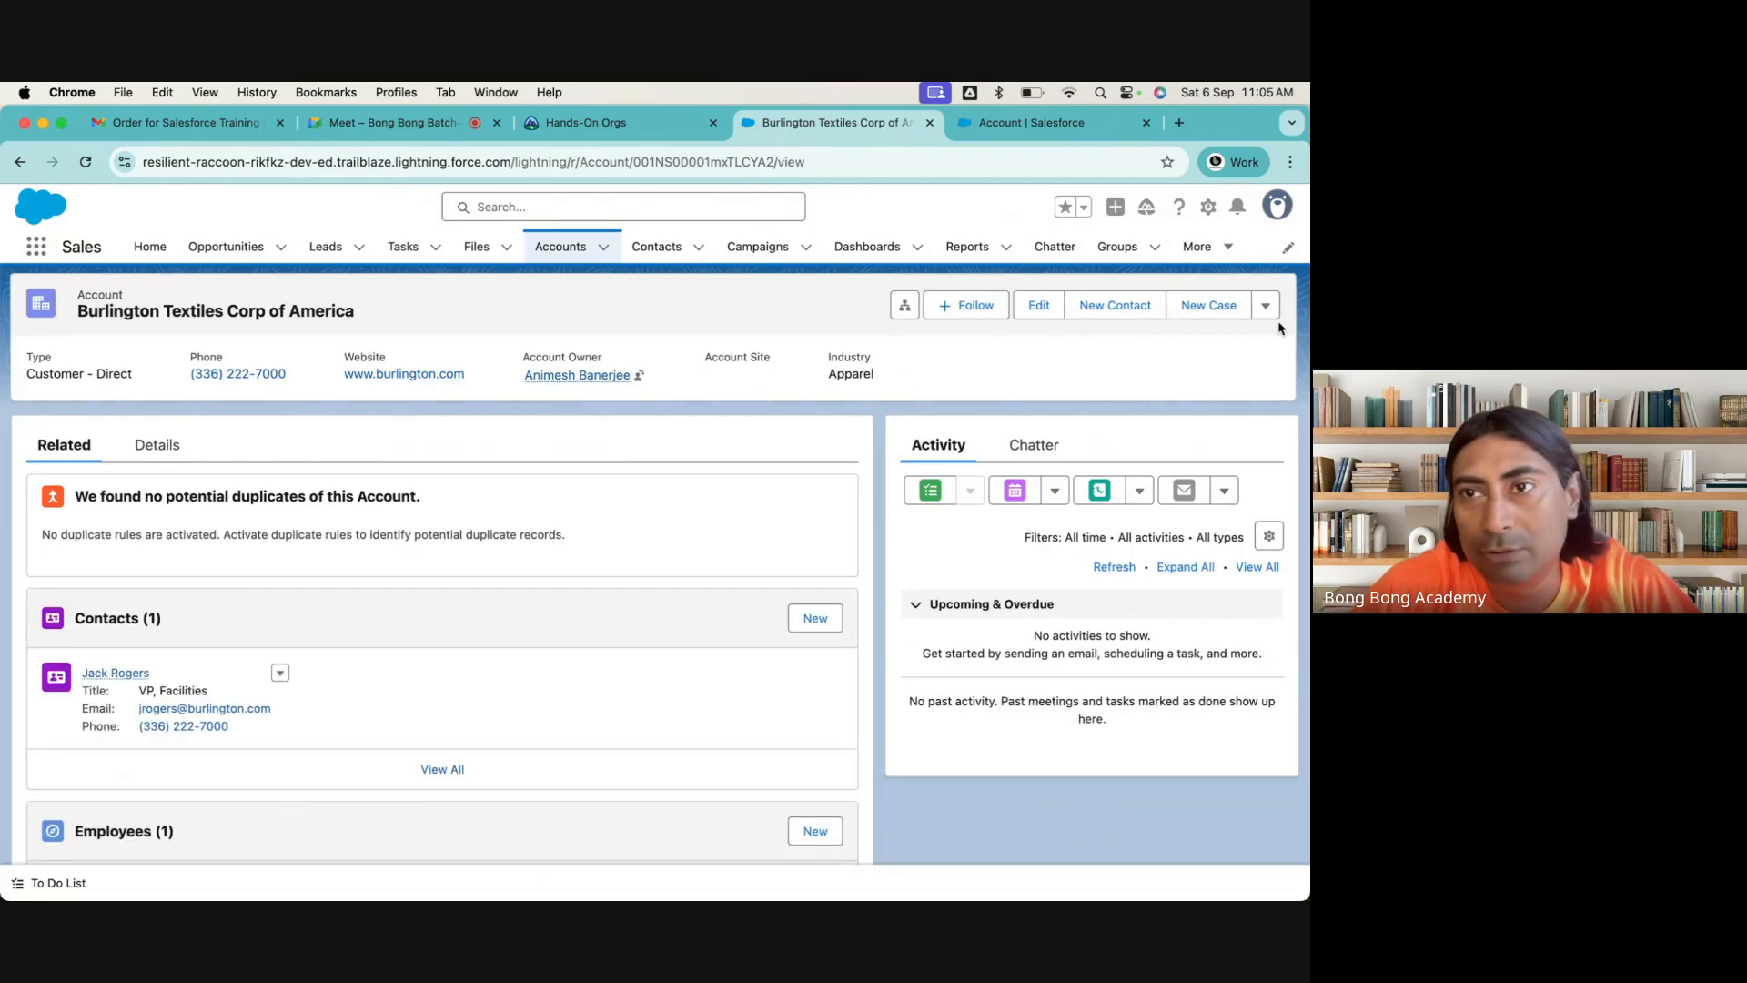
left_click(1266, 307)
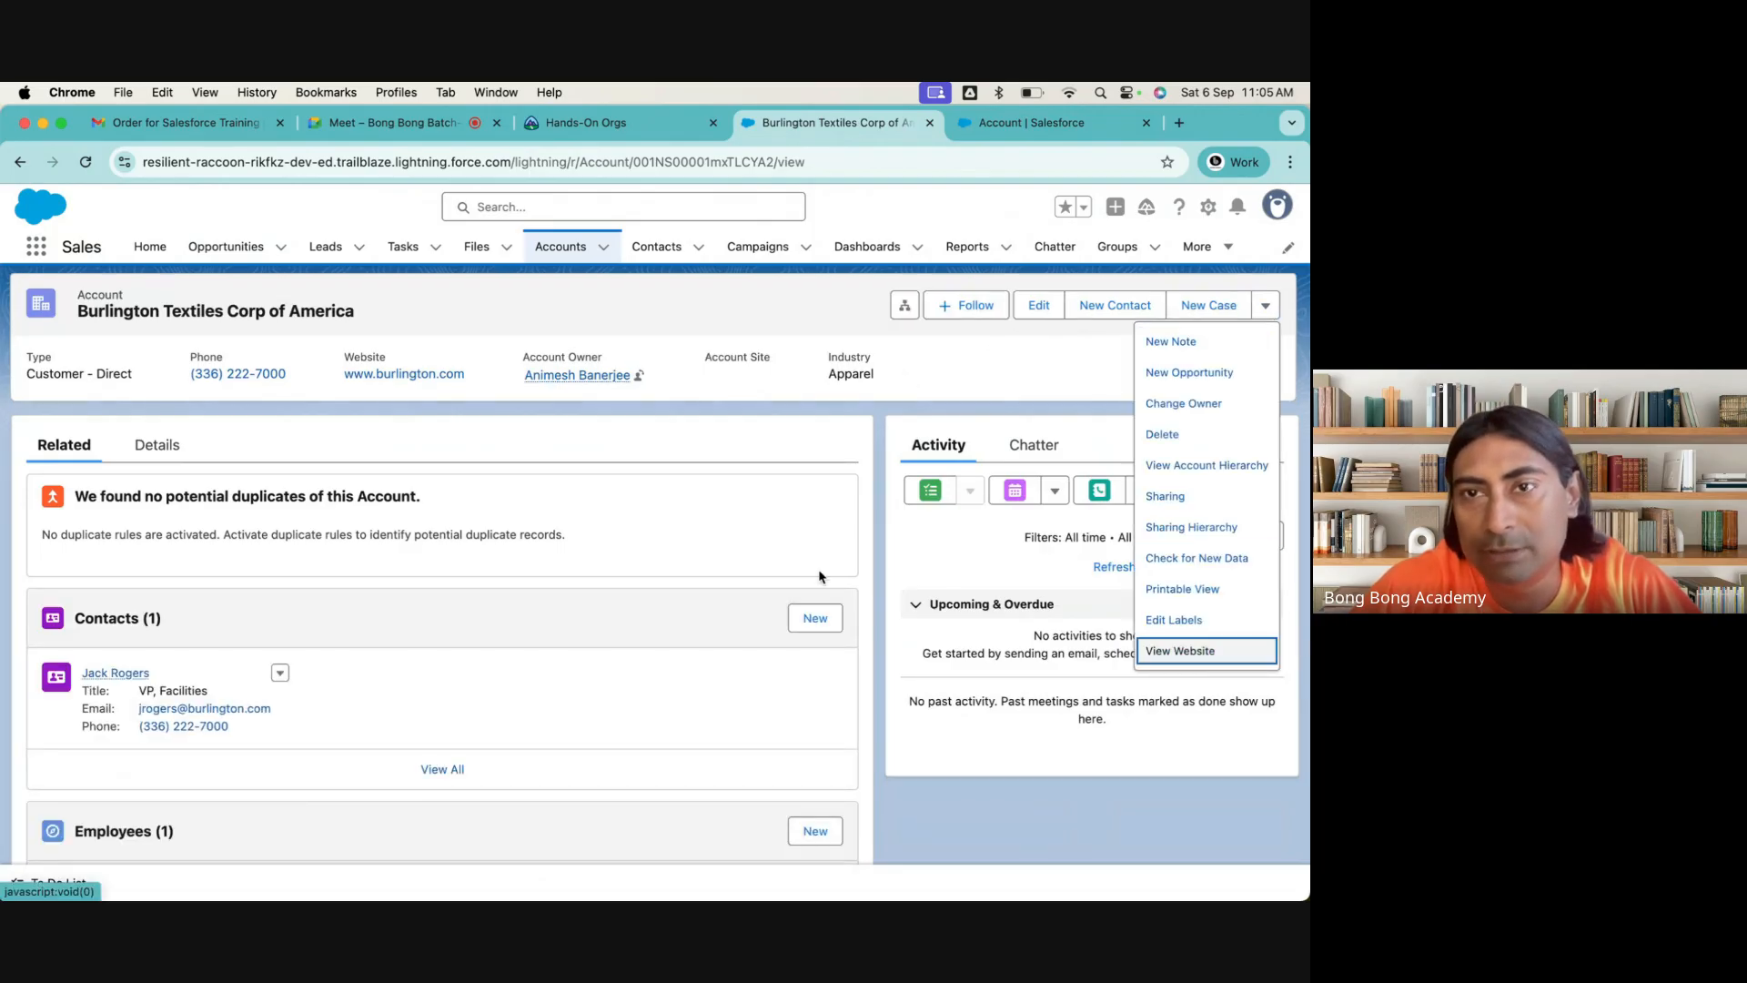
Compare the Account Layout's quick actions and standard buttons with the actions offered on the Burlington Textiles Corp of America record
left_click(953, 121)
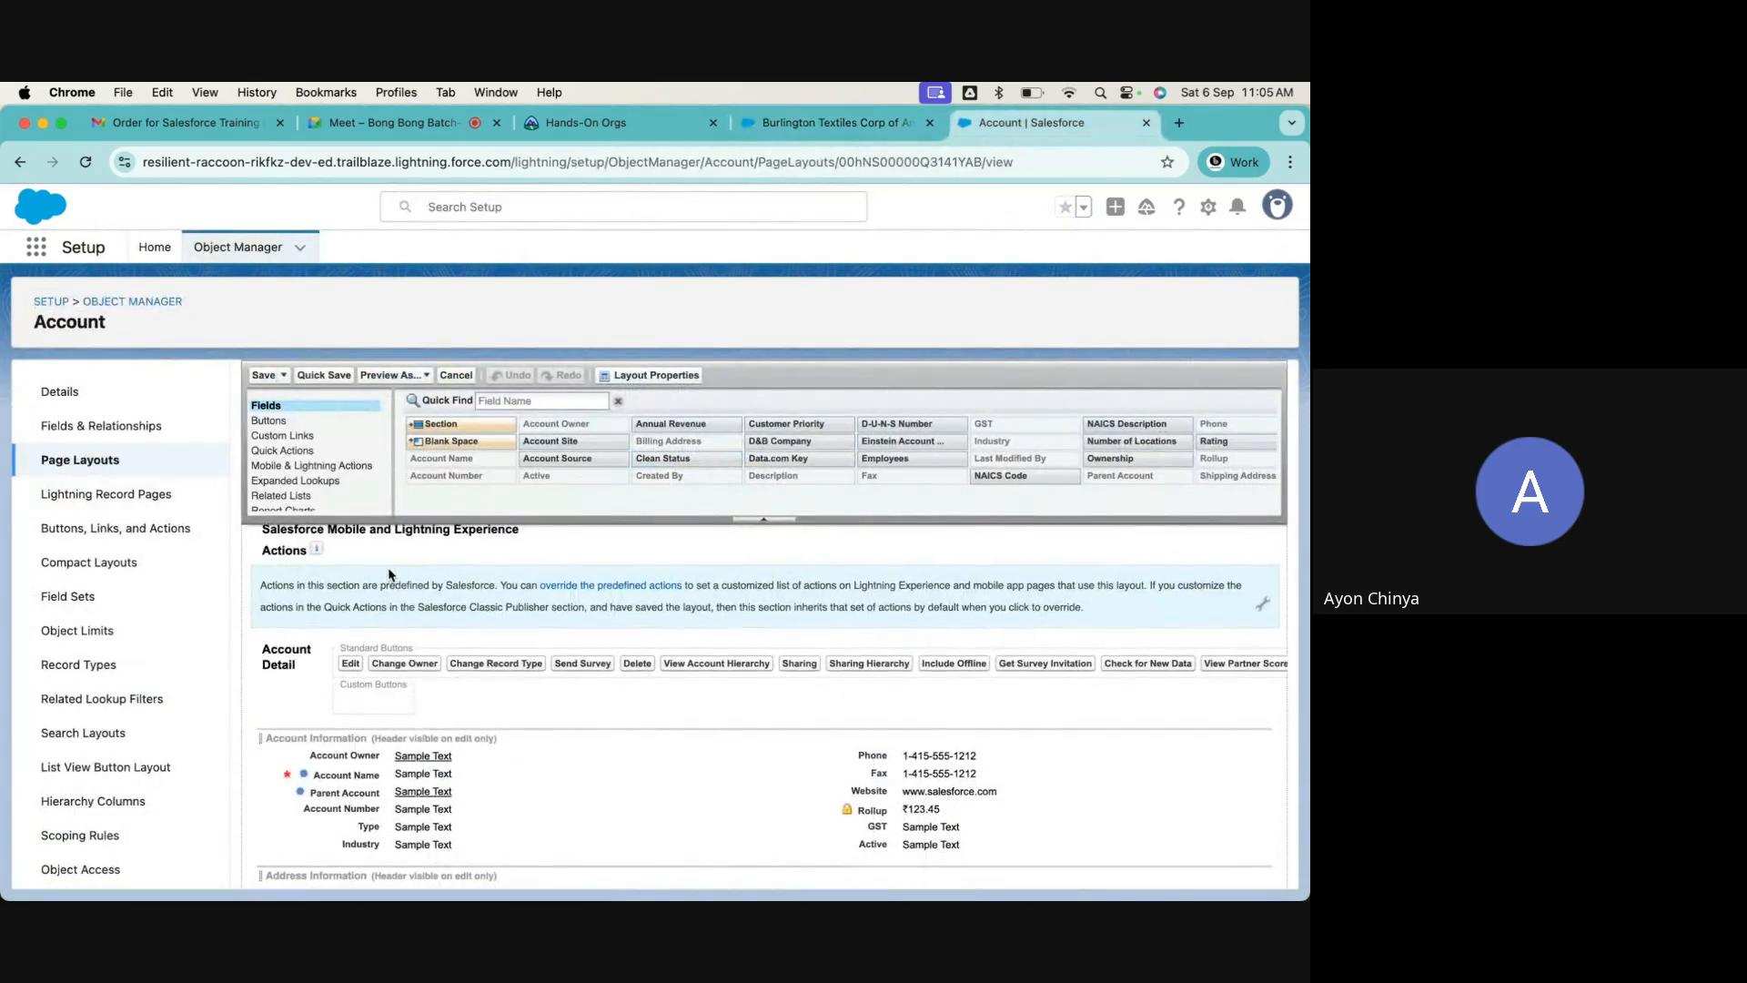
scroll(390, 575, "up", 3)
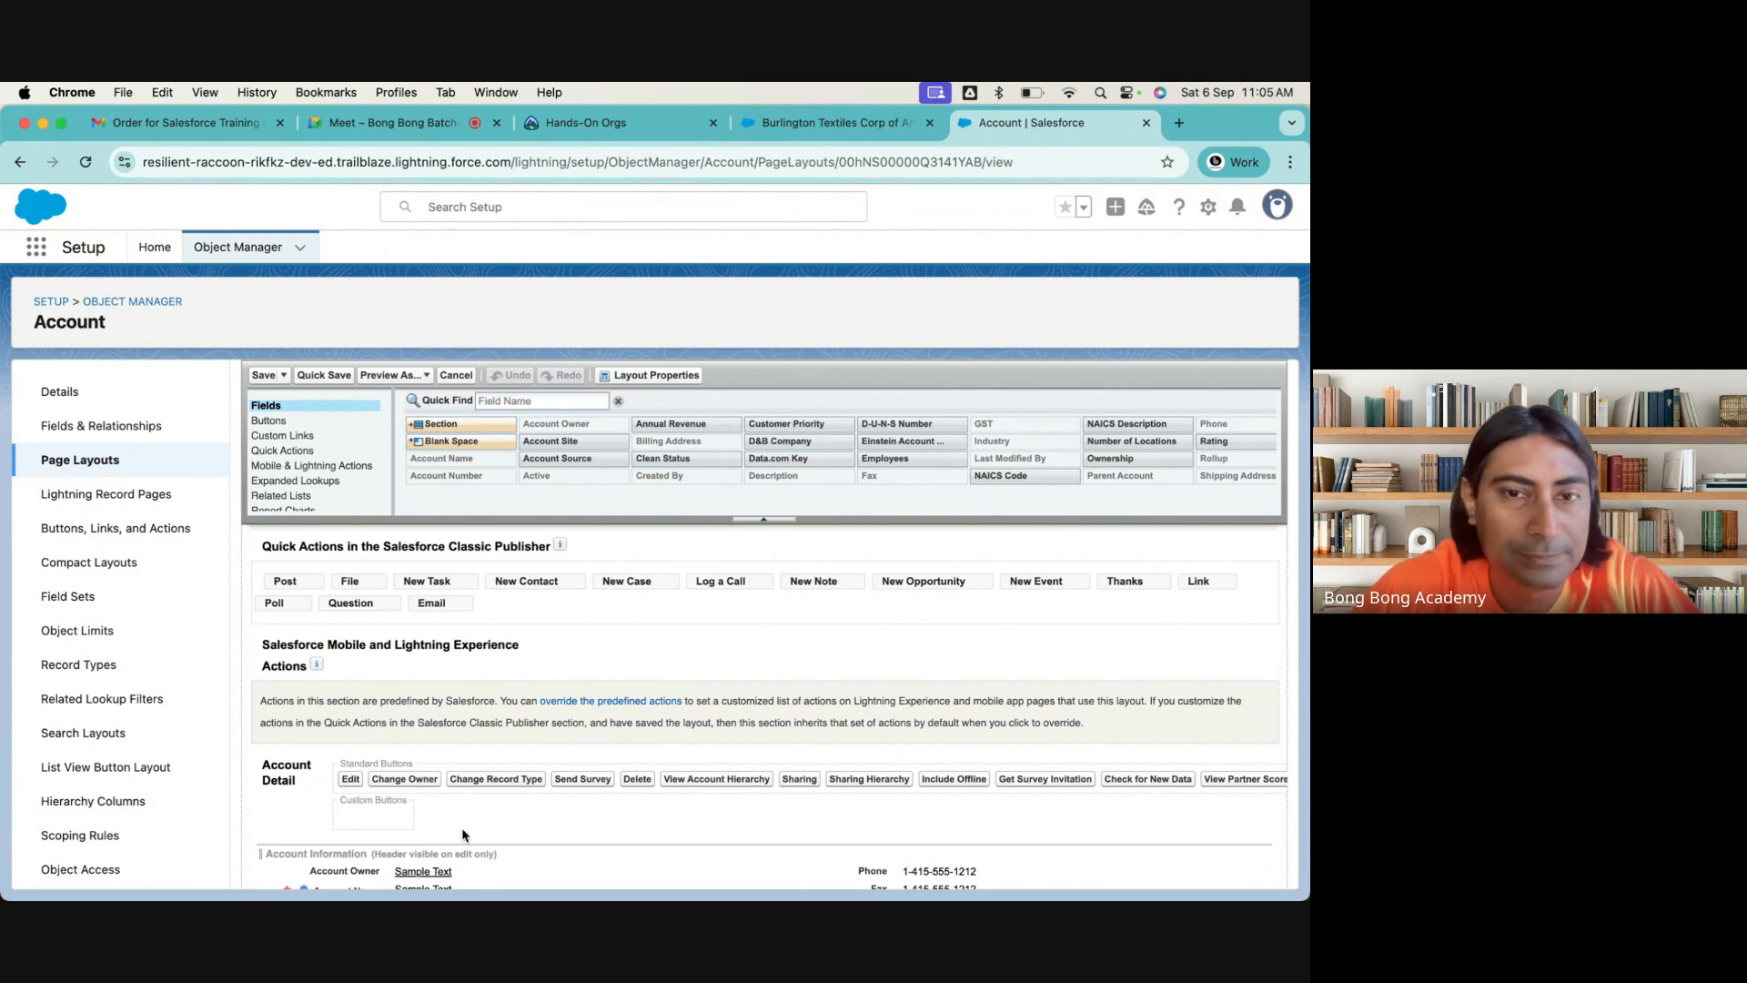
scroll(464, 835, "up", 1)
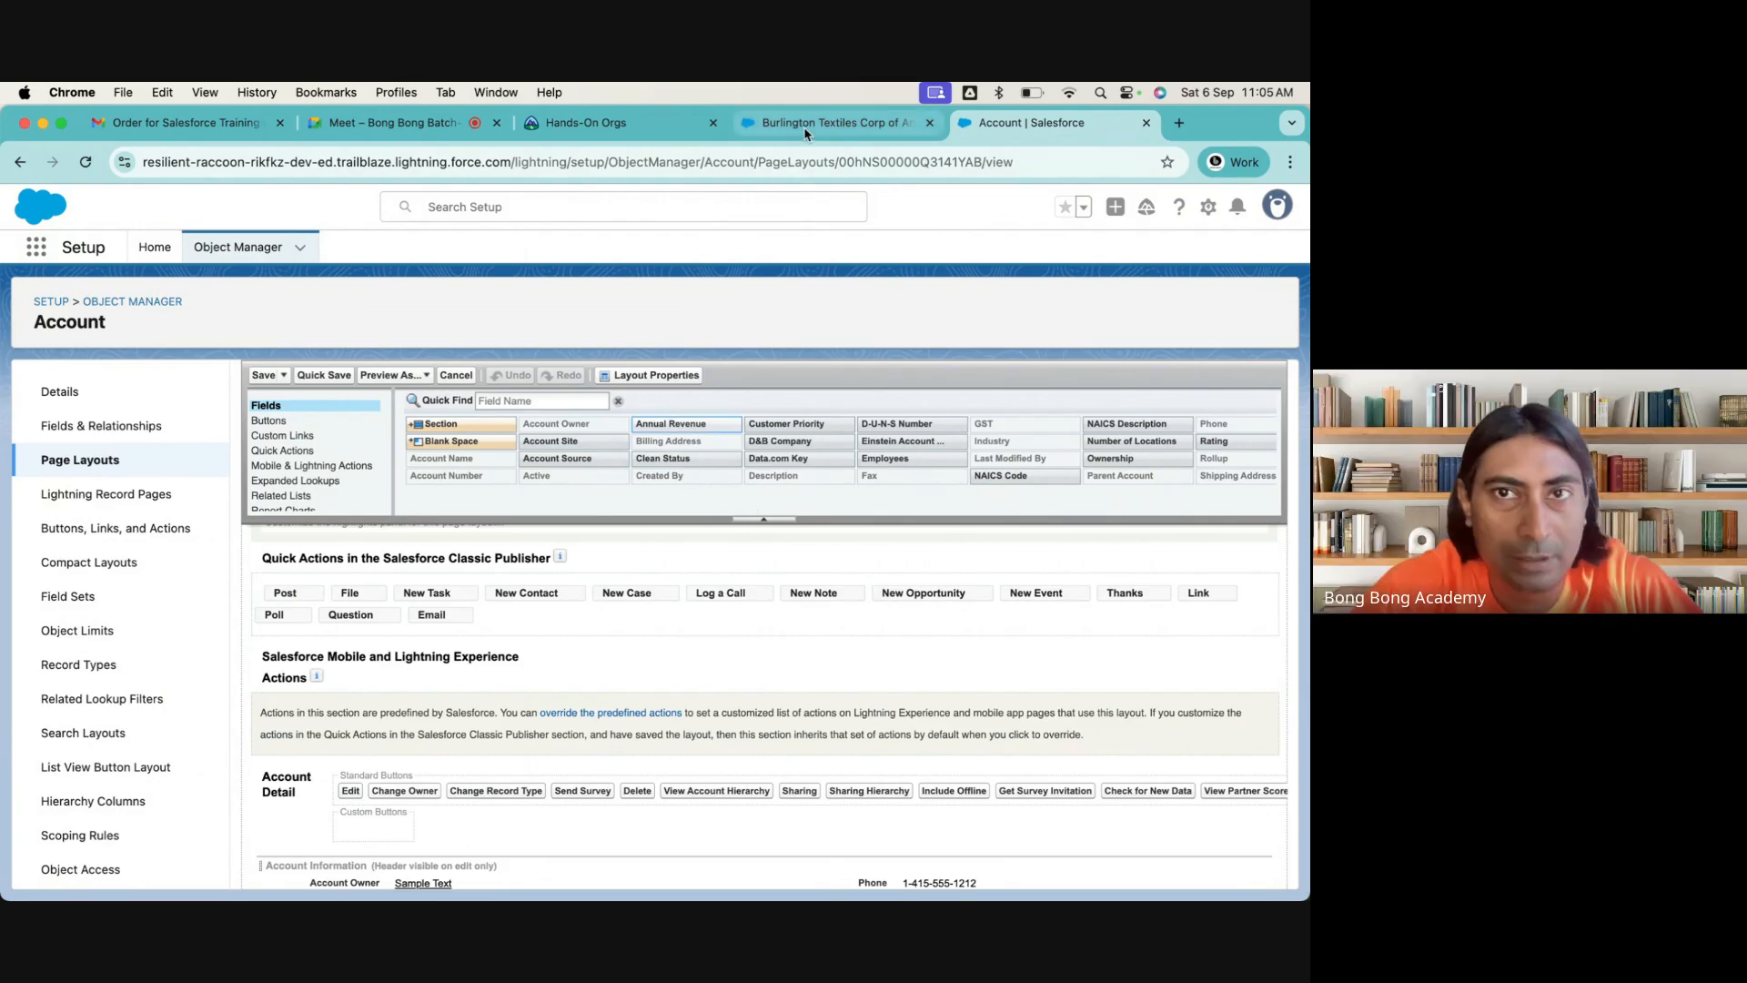
left_click(834, 122)
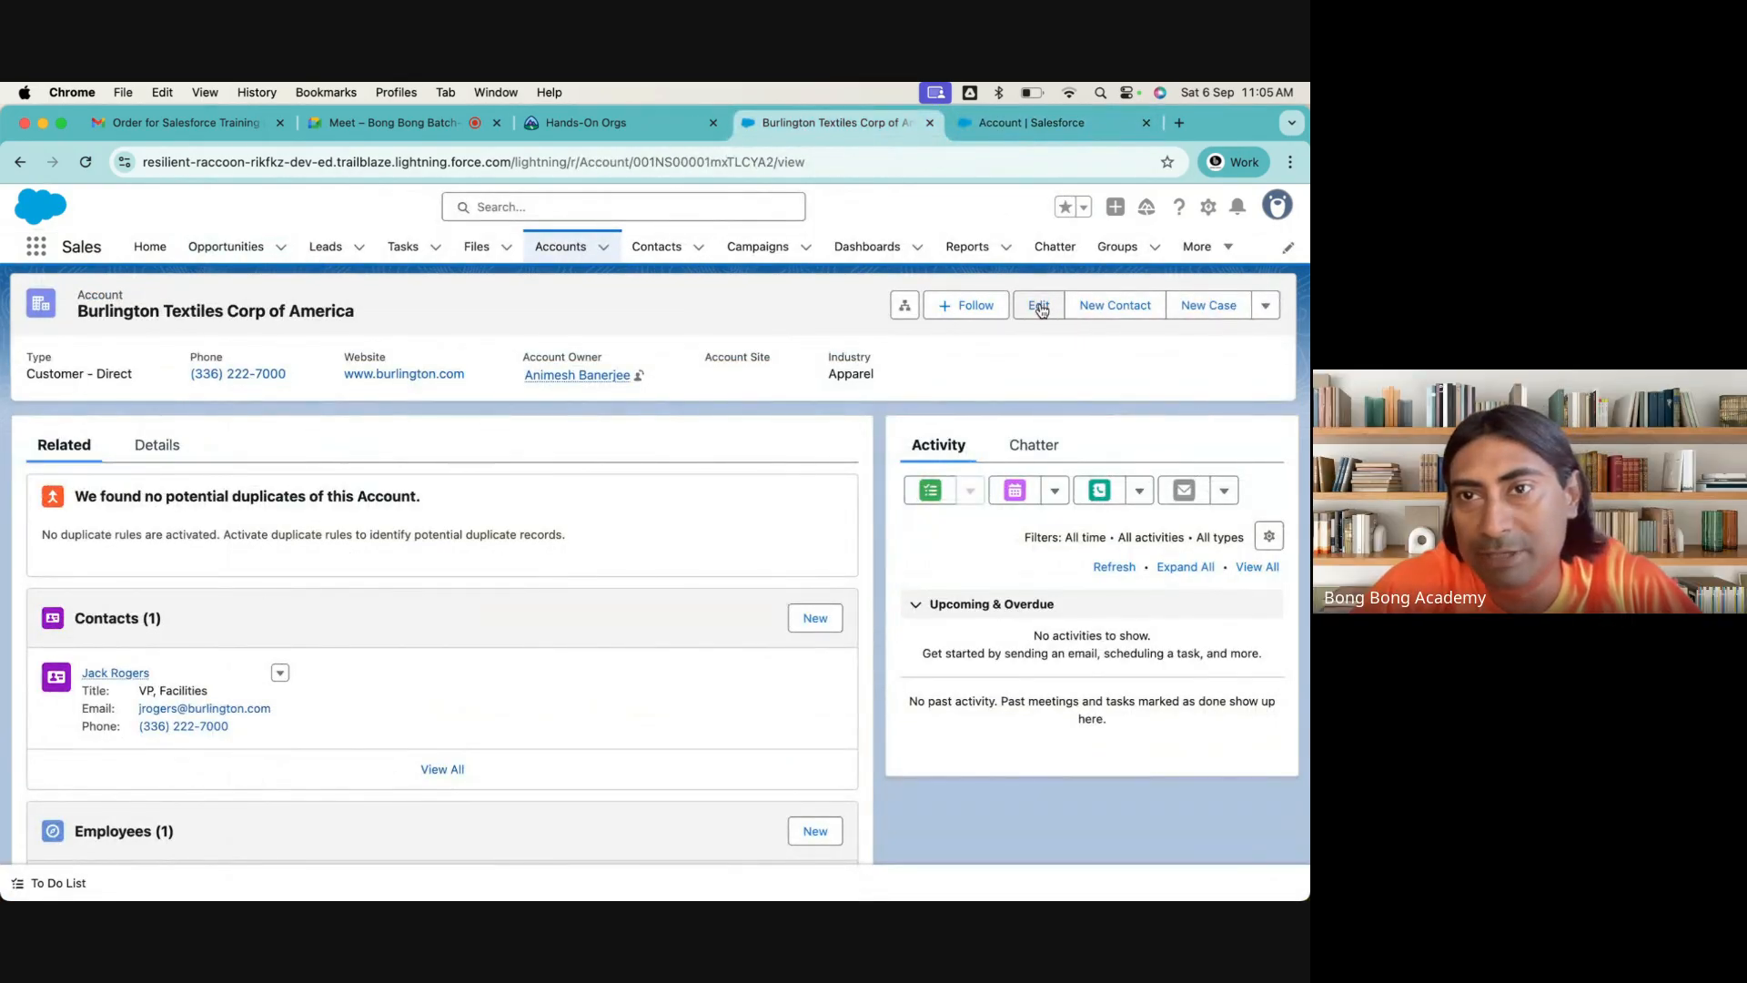
left_click(1266, 307)
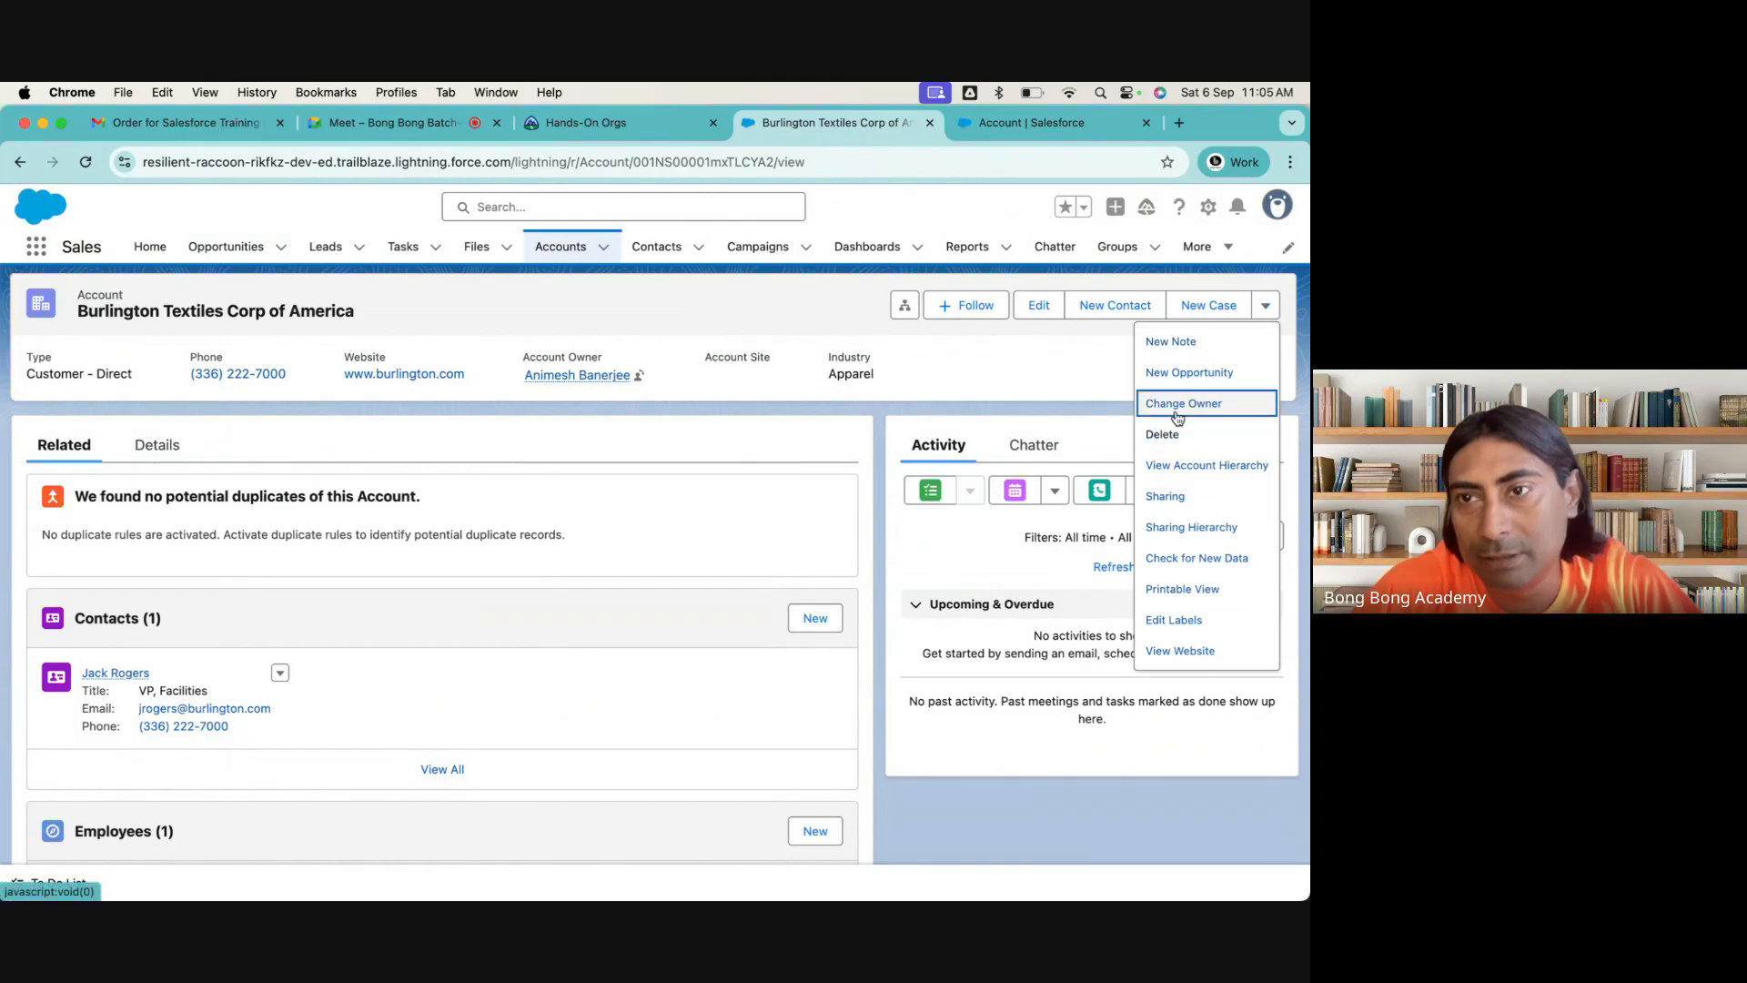
left_click(920, 387)
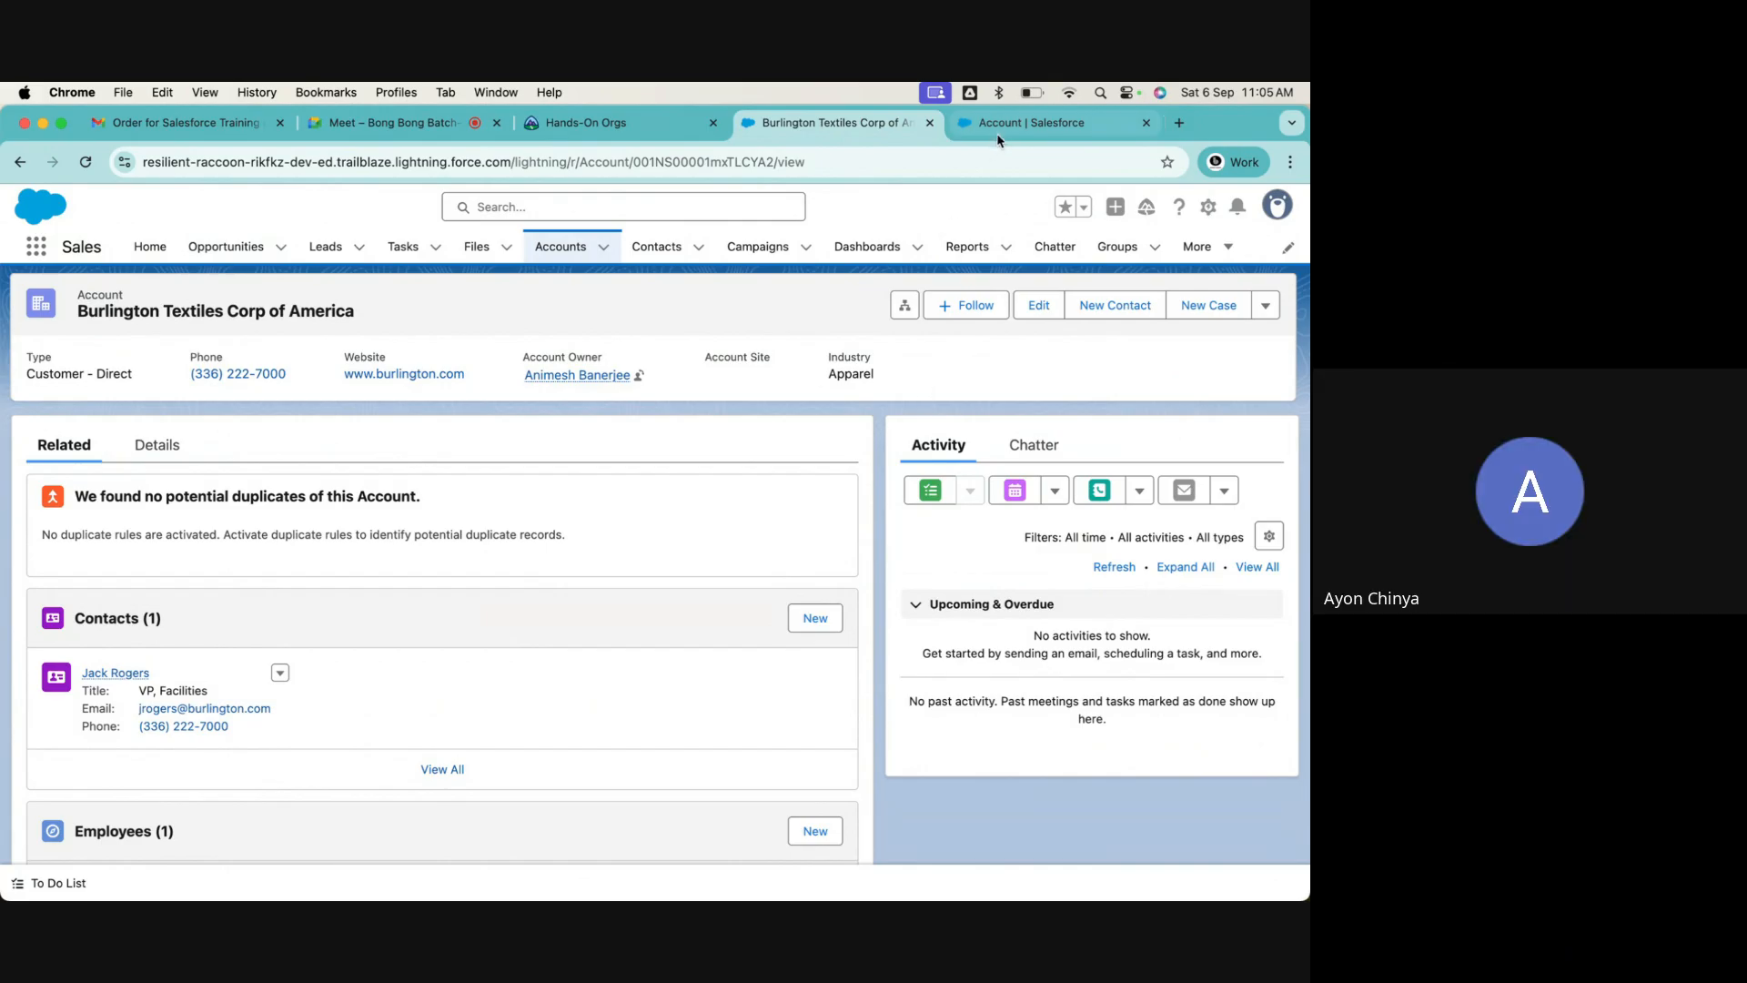
left_click(1019, 123)
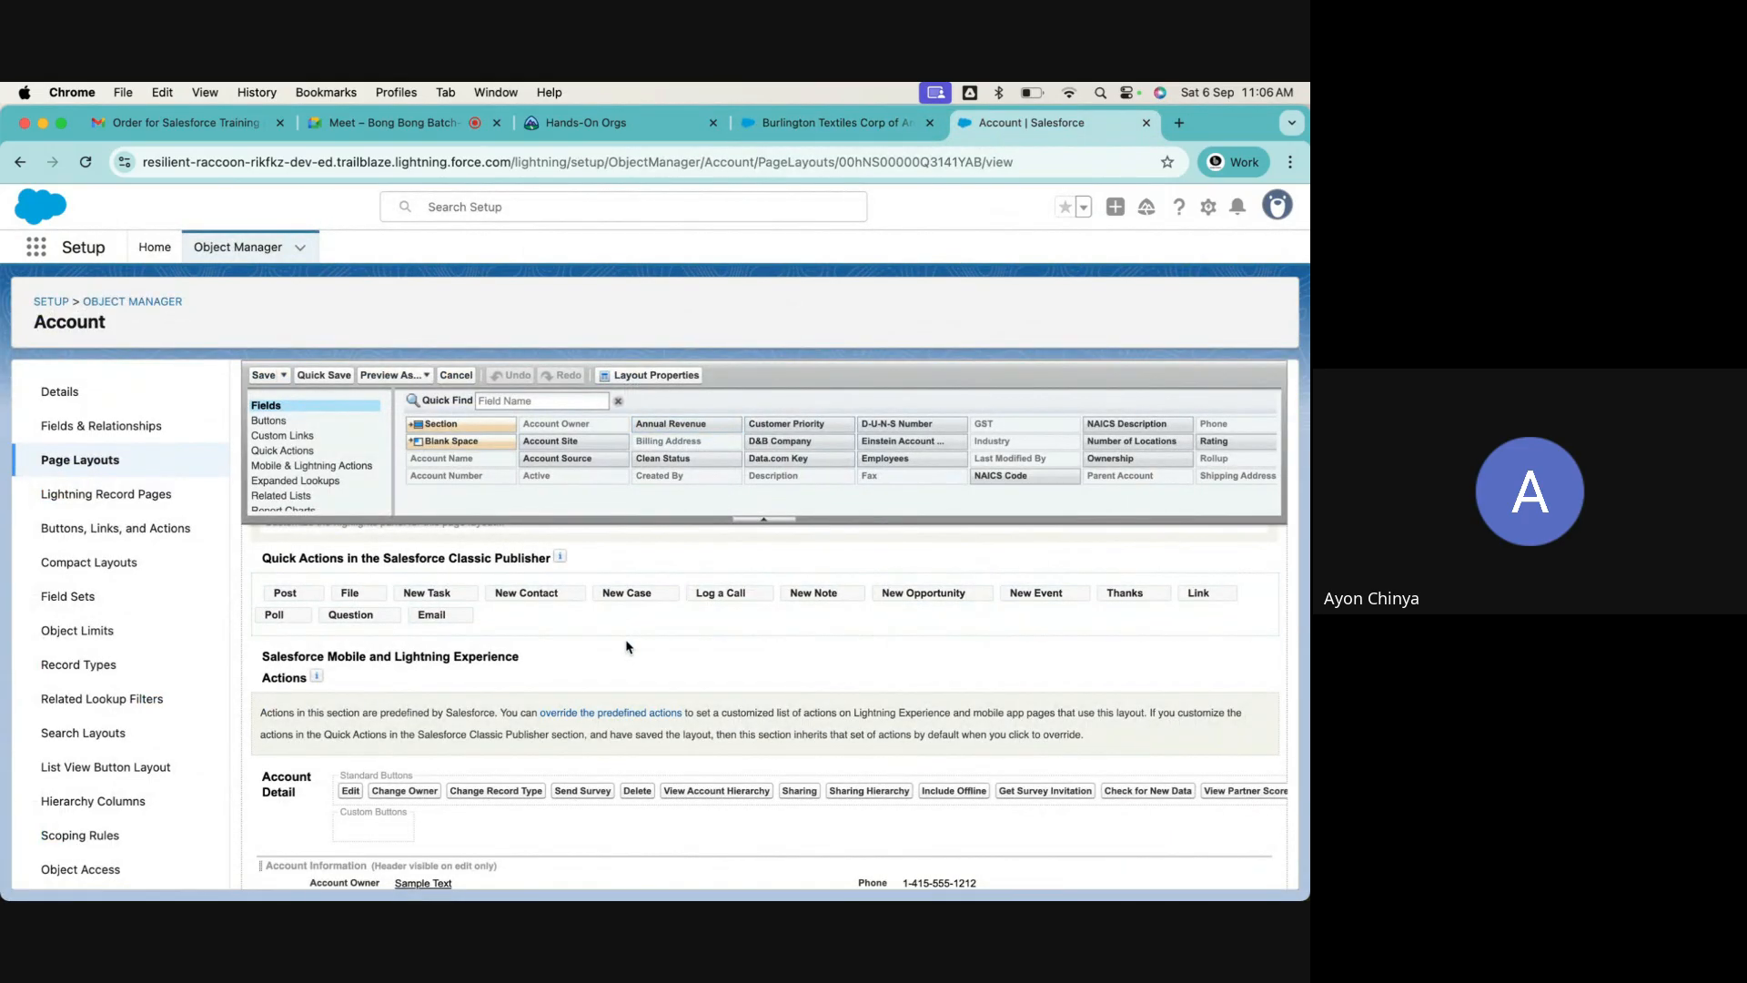
scroll(626, 647, "down", 1)
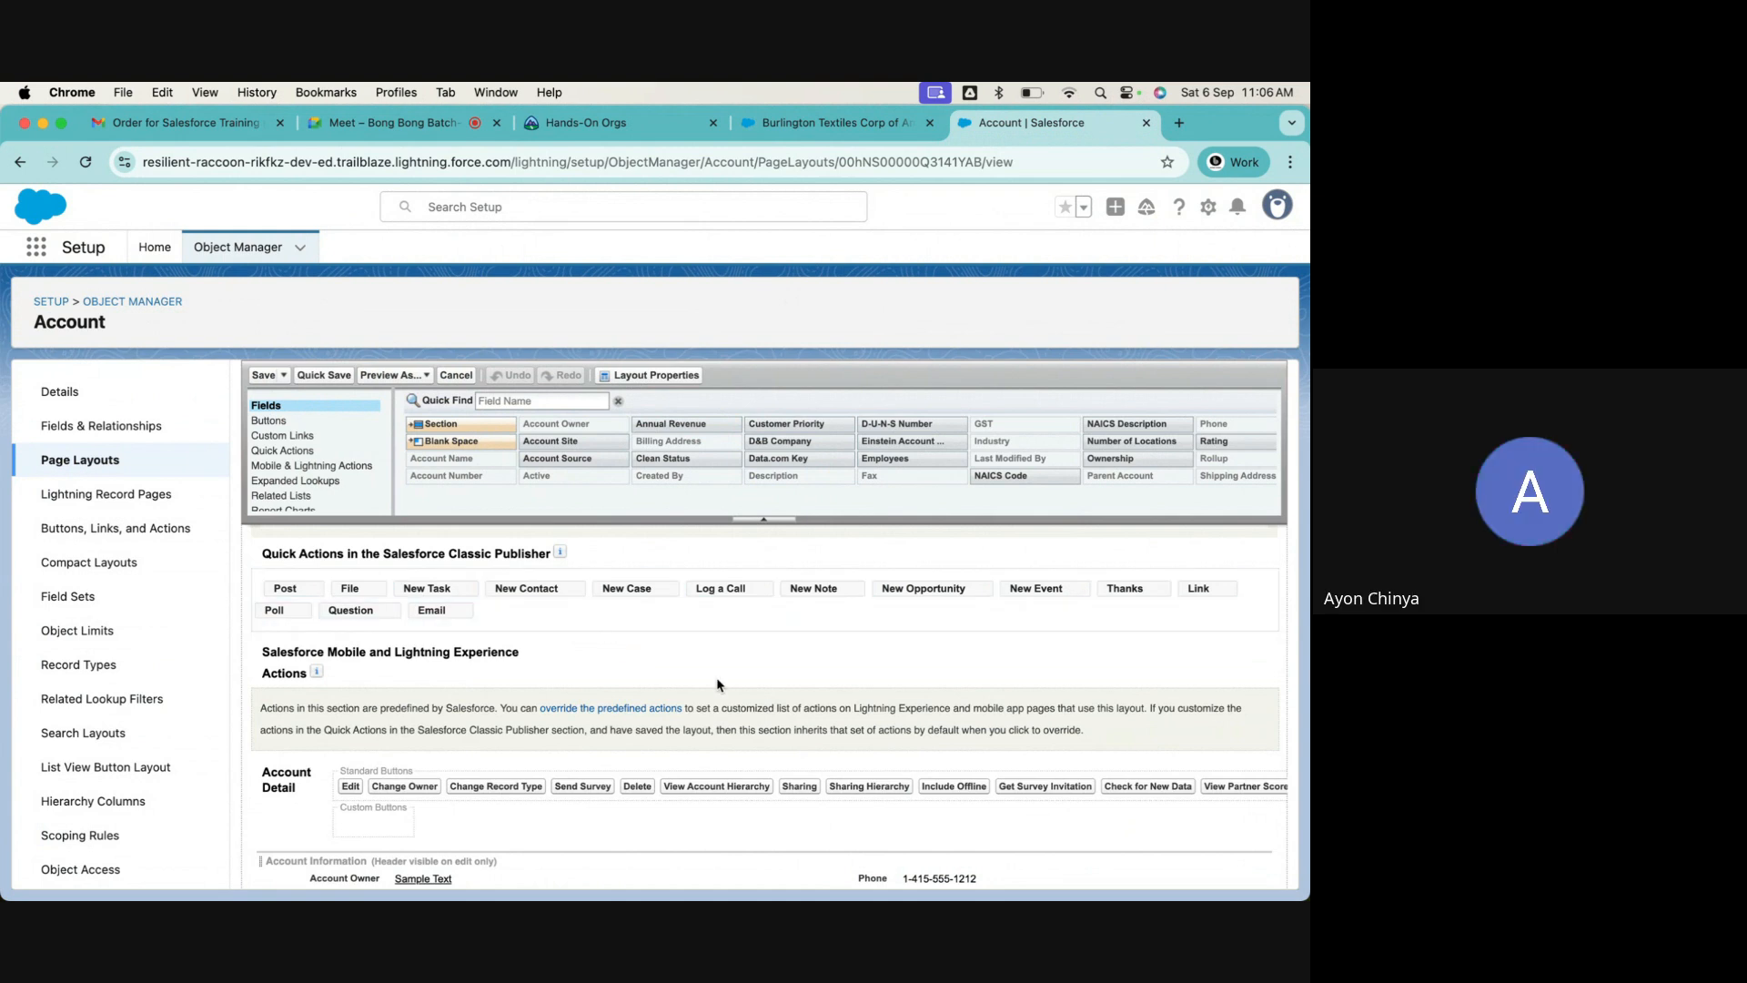
scroll(718, 685, "up", 2)
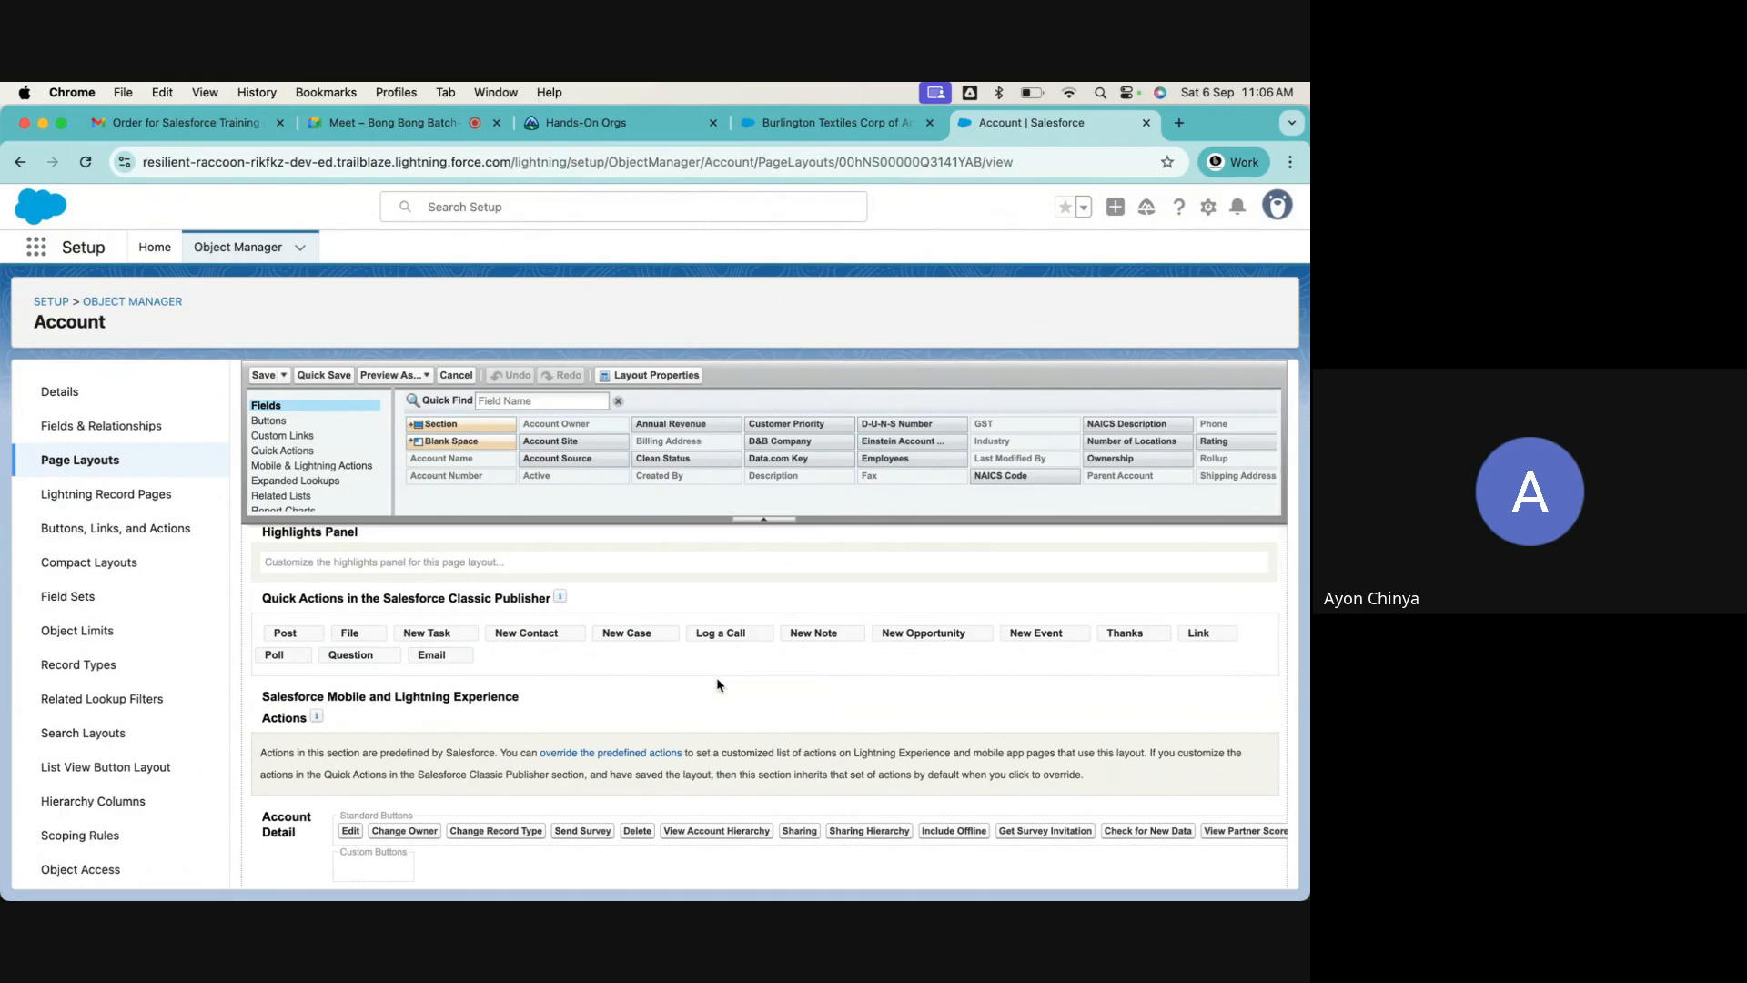
scroll(718, 684, "down", 2)
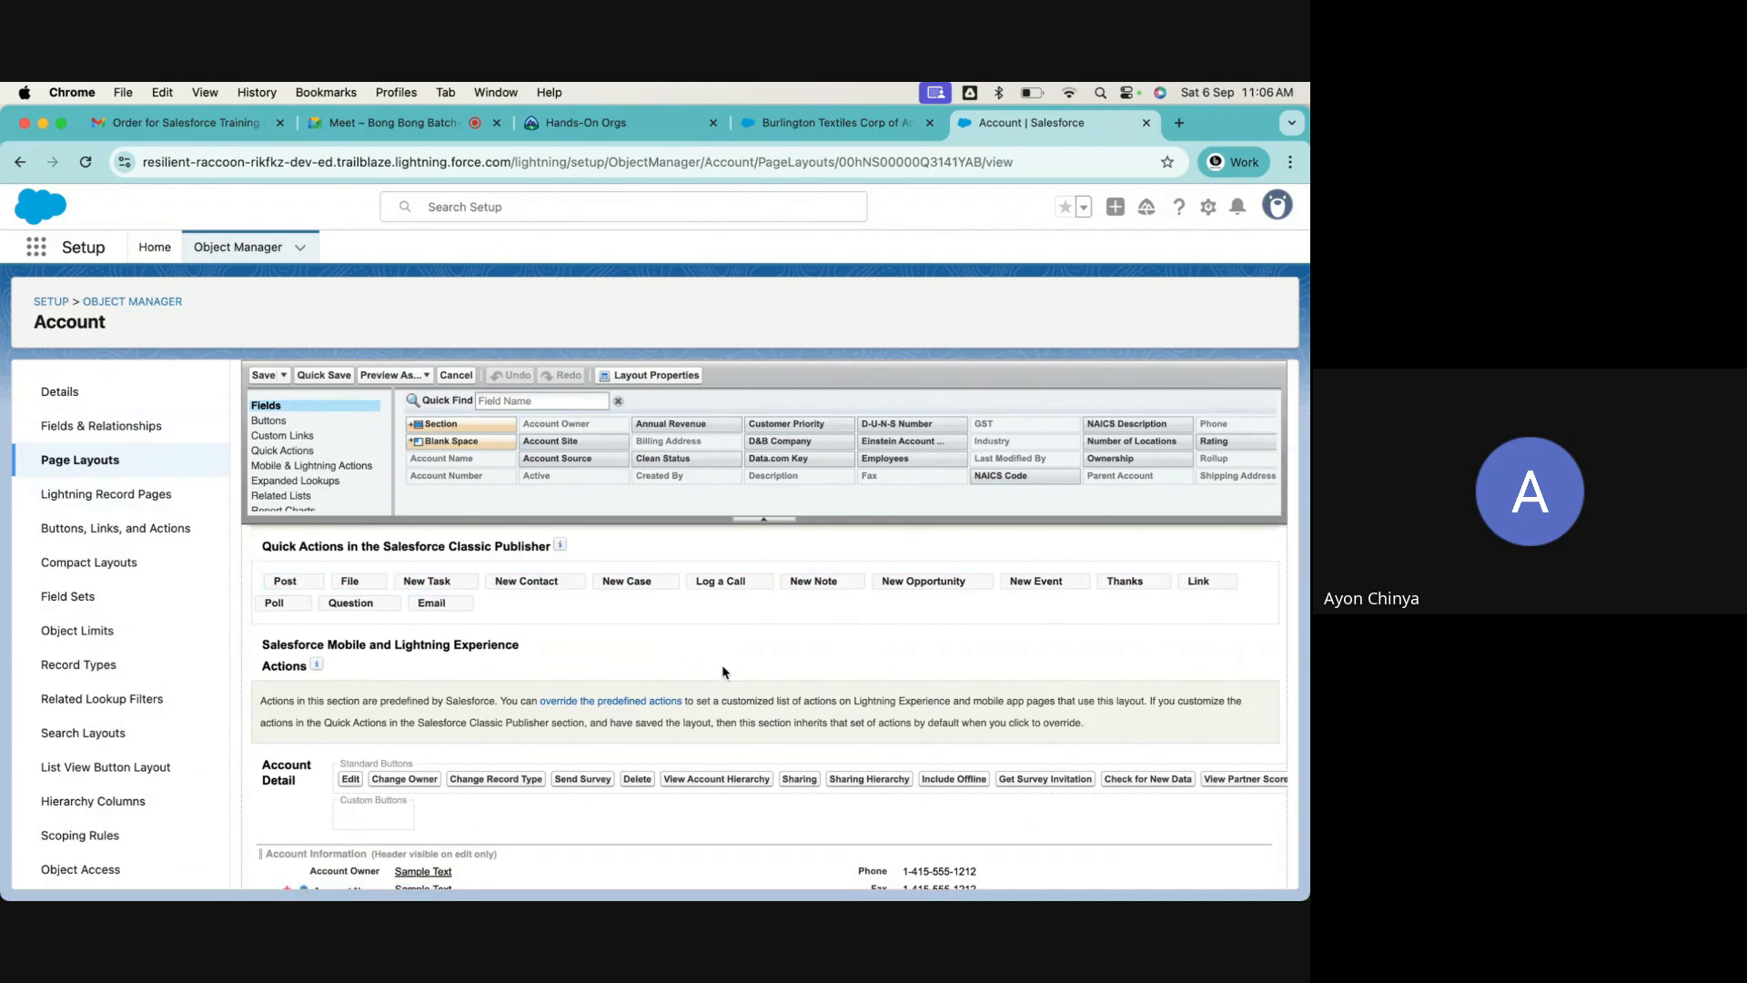
Check the Account page layout assignments by profile and open the layout assigned to System Administrator
left_click(80, 462)
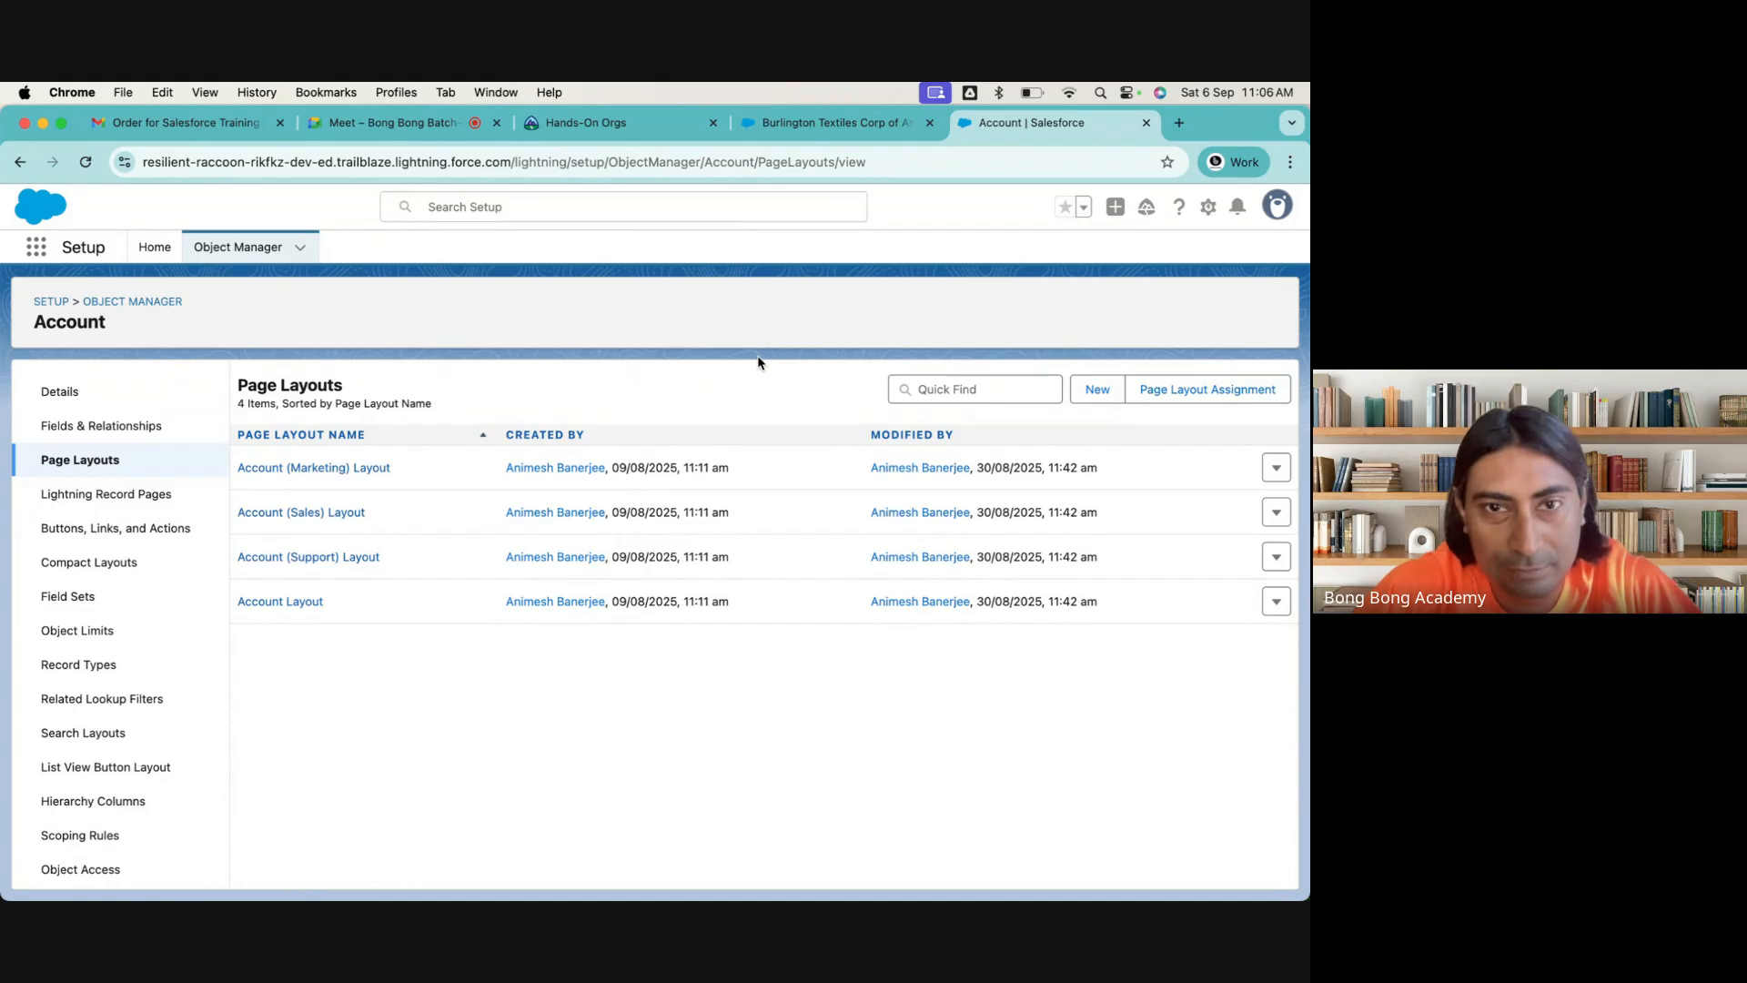
left_click(1195, 392)
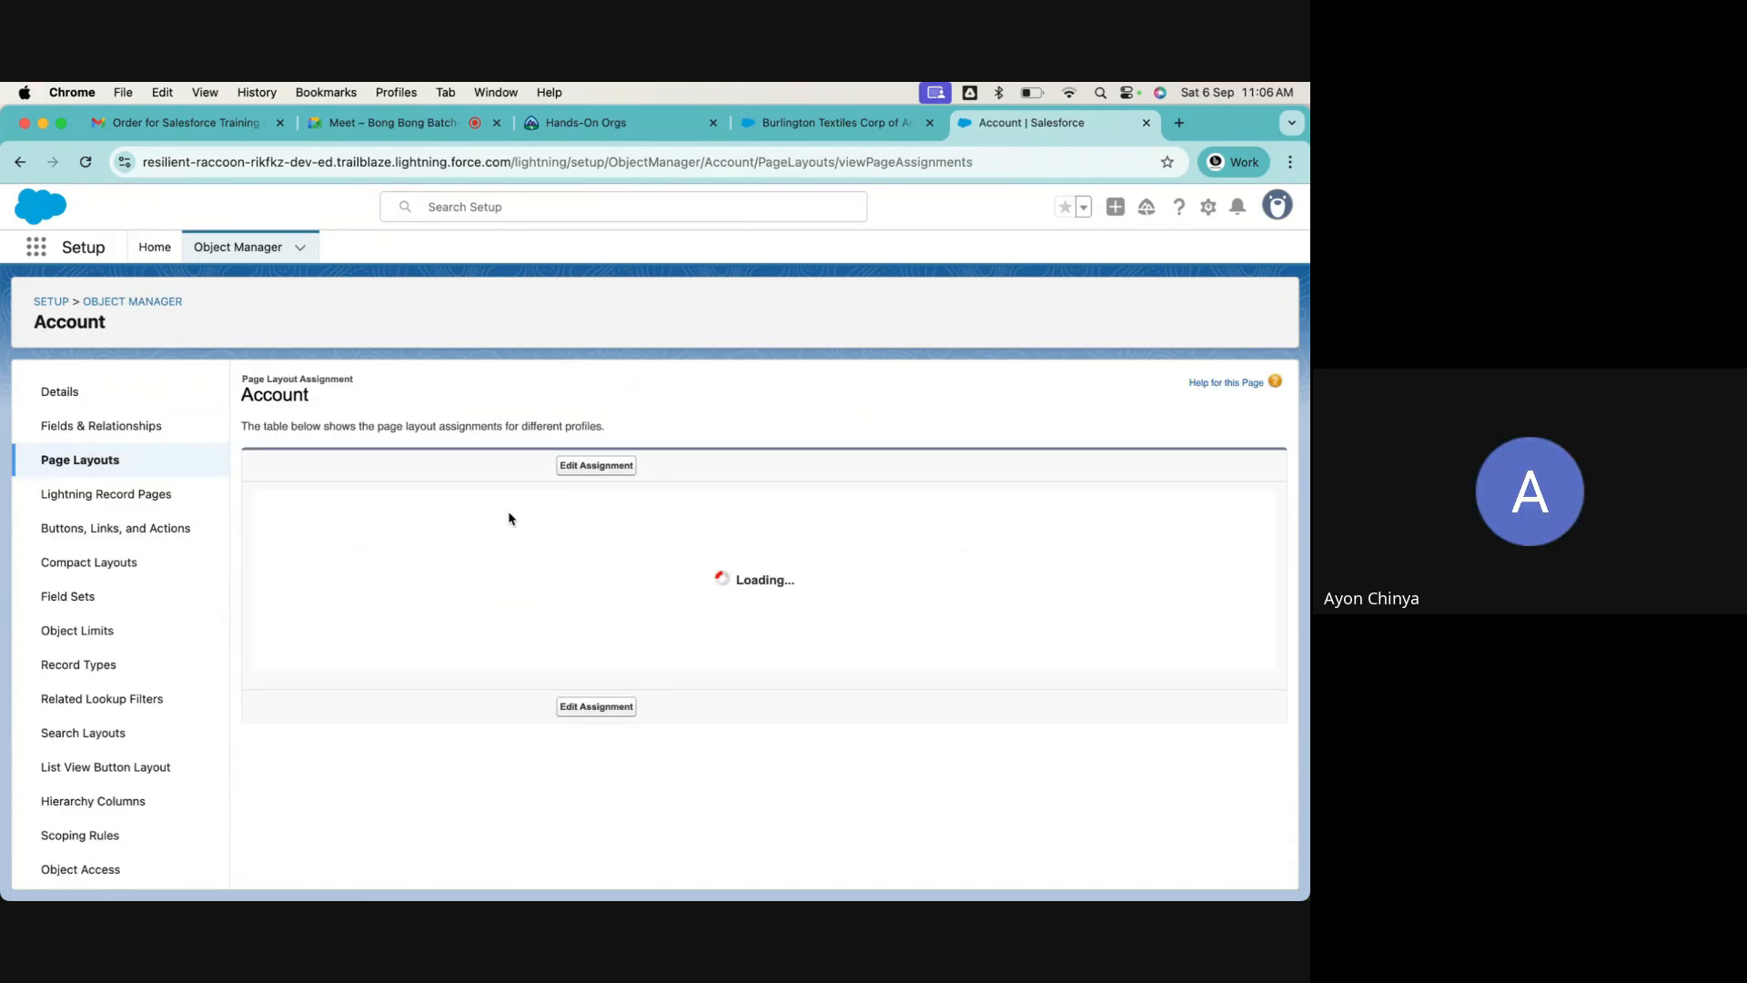
scroll(608, 577, "down", 5)
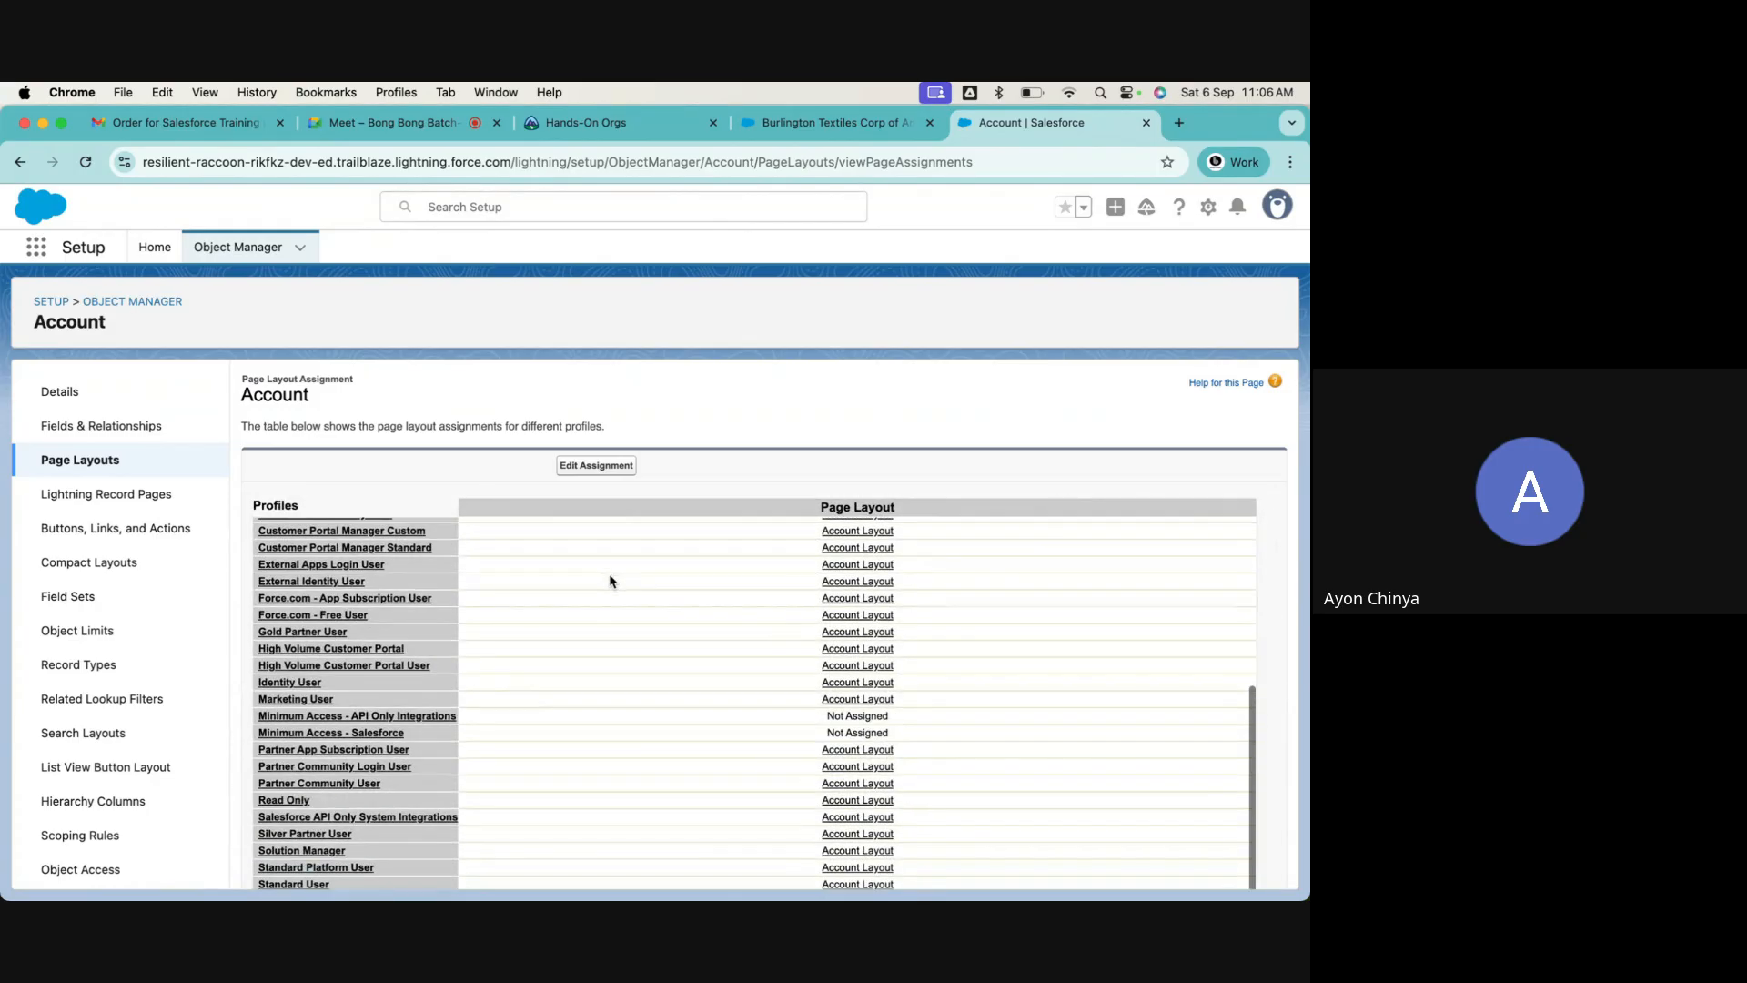
scroll(363, 839, "down", 3)
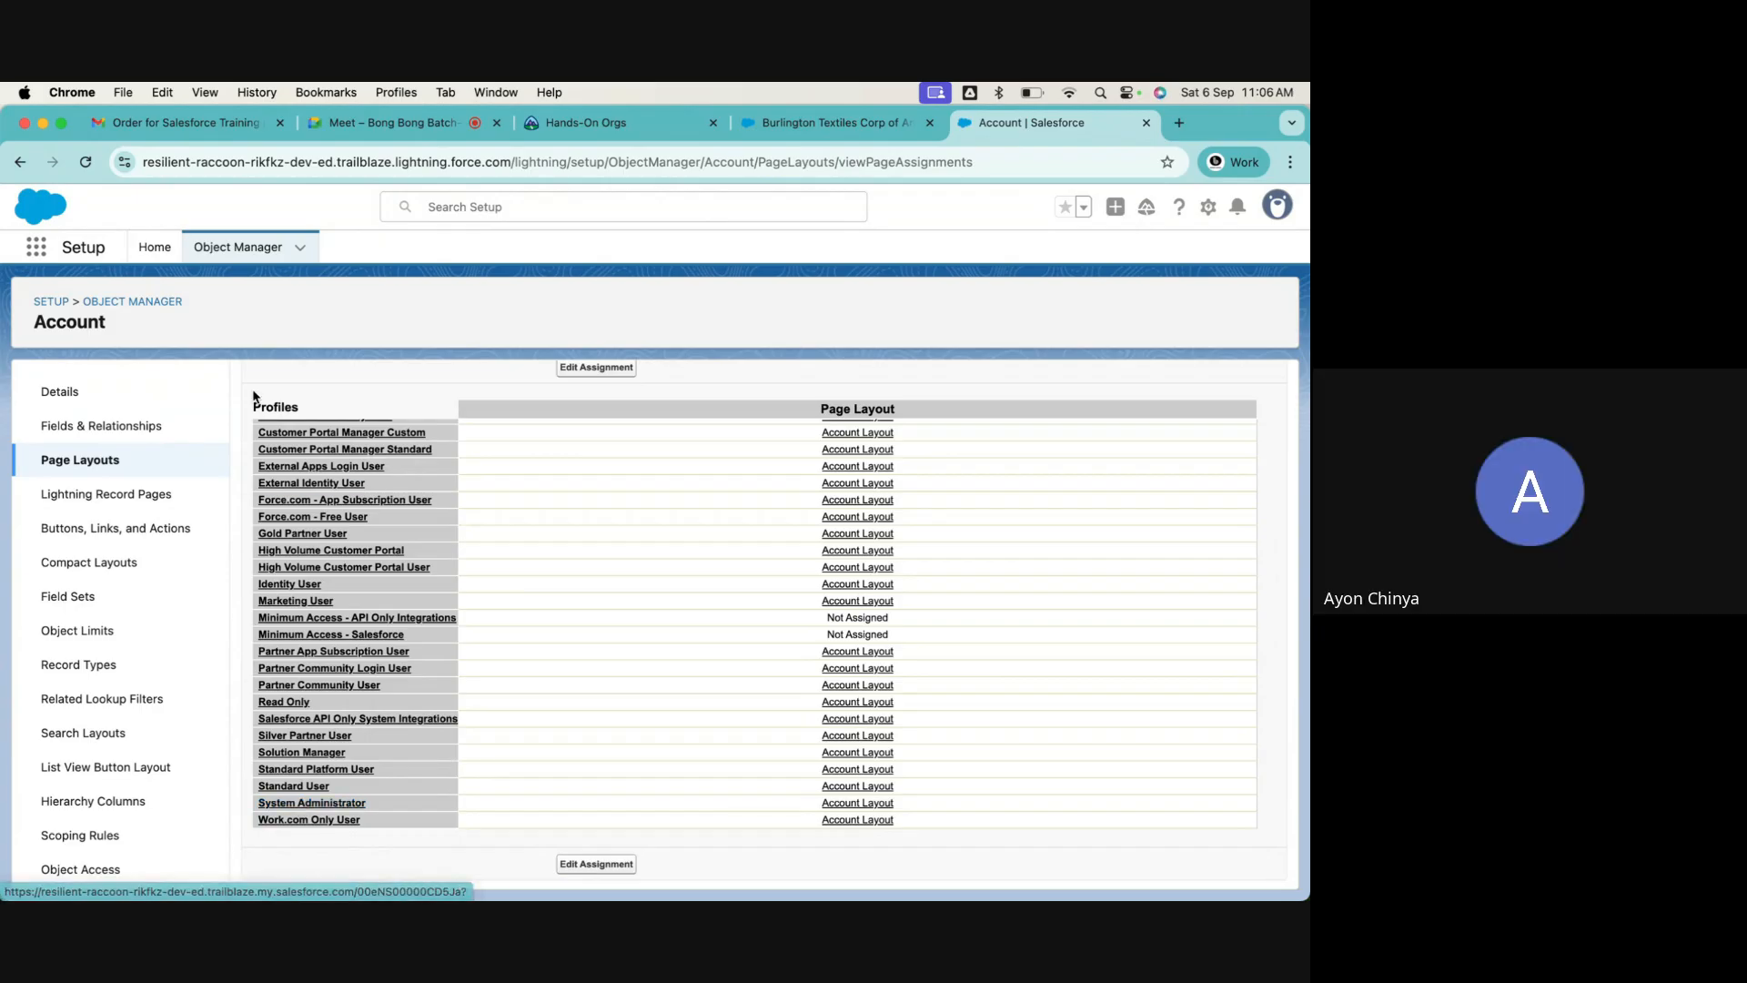
left_click(867, 806)
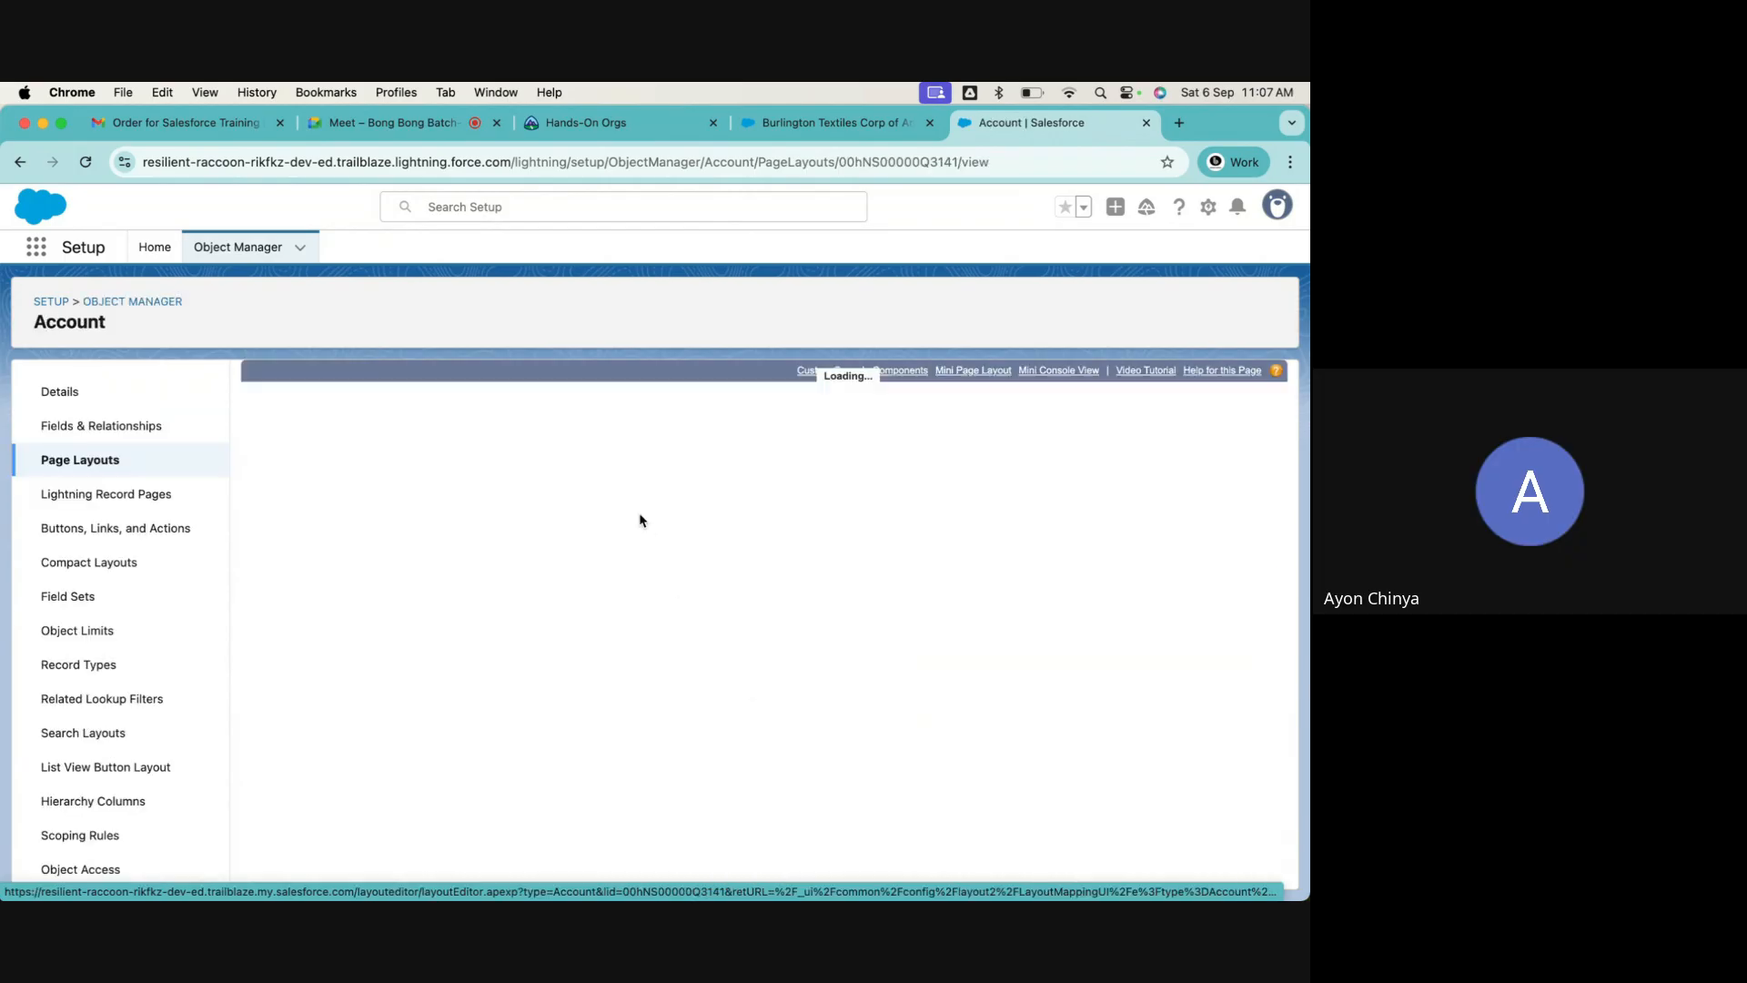
Revert the Quick Actions in the Salesforce Classic Publisher section to the global publisher layout and save the page layout
scroll(624, 639, "down", 3)
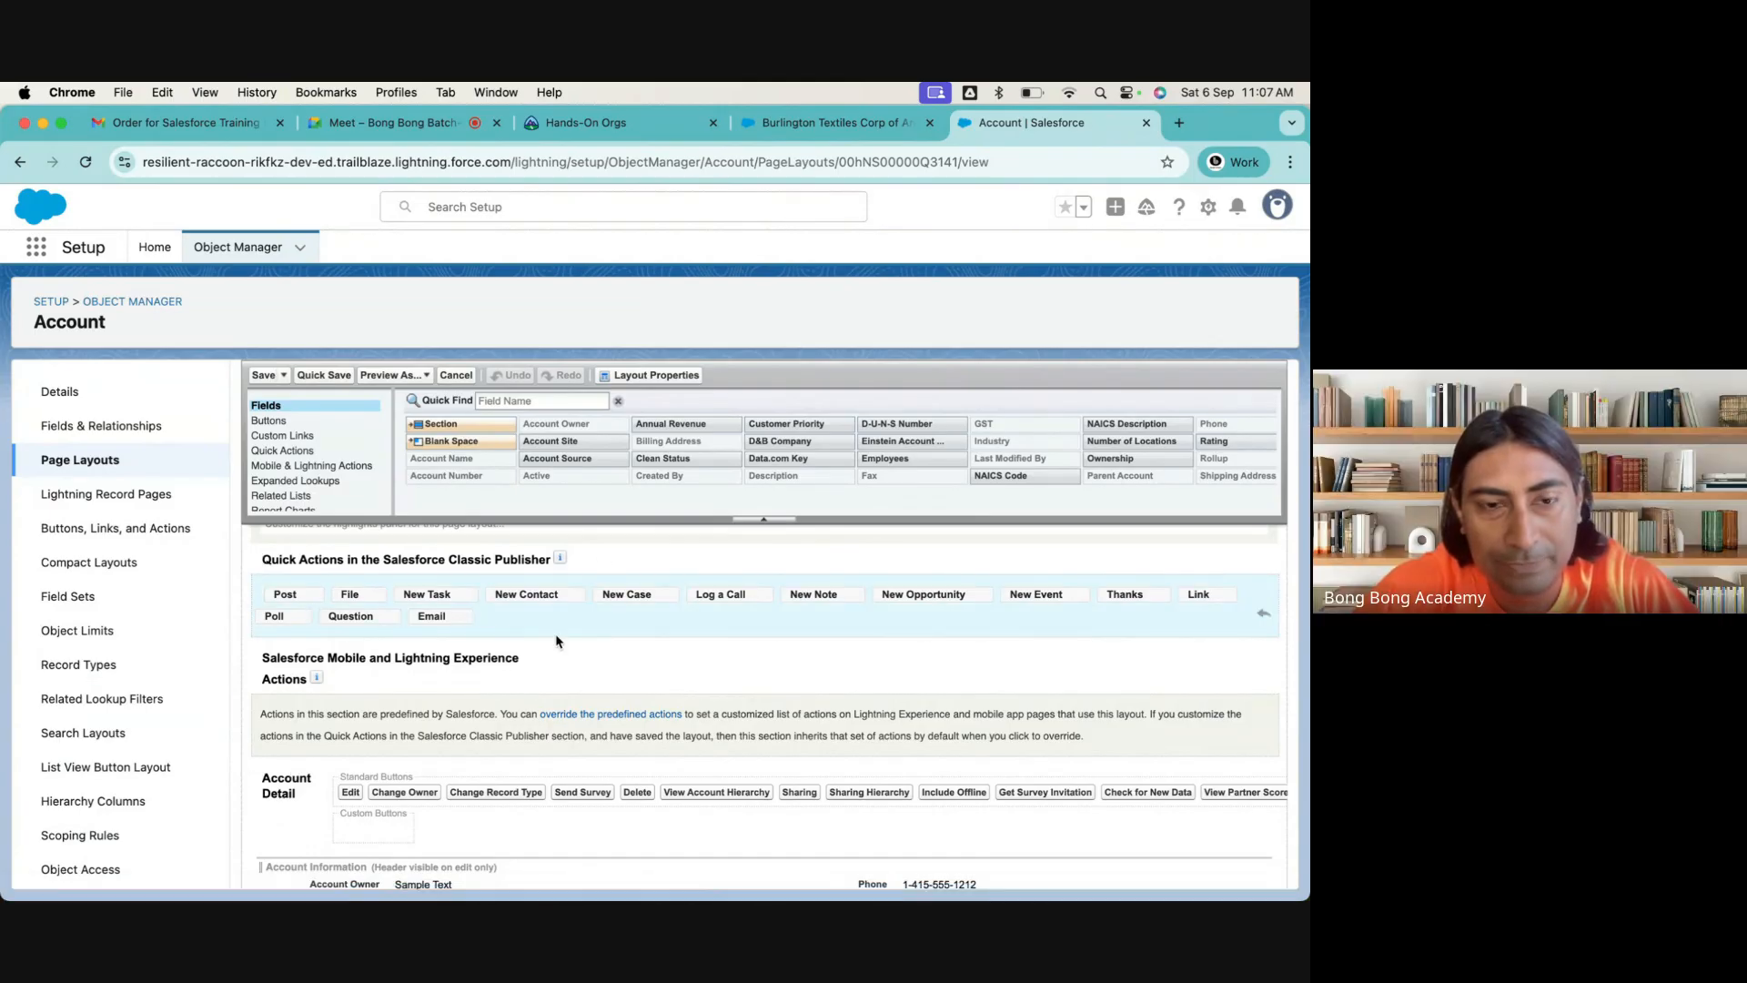
left_click(1264, 614)
left_click(714, 667)
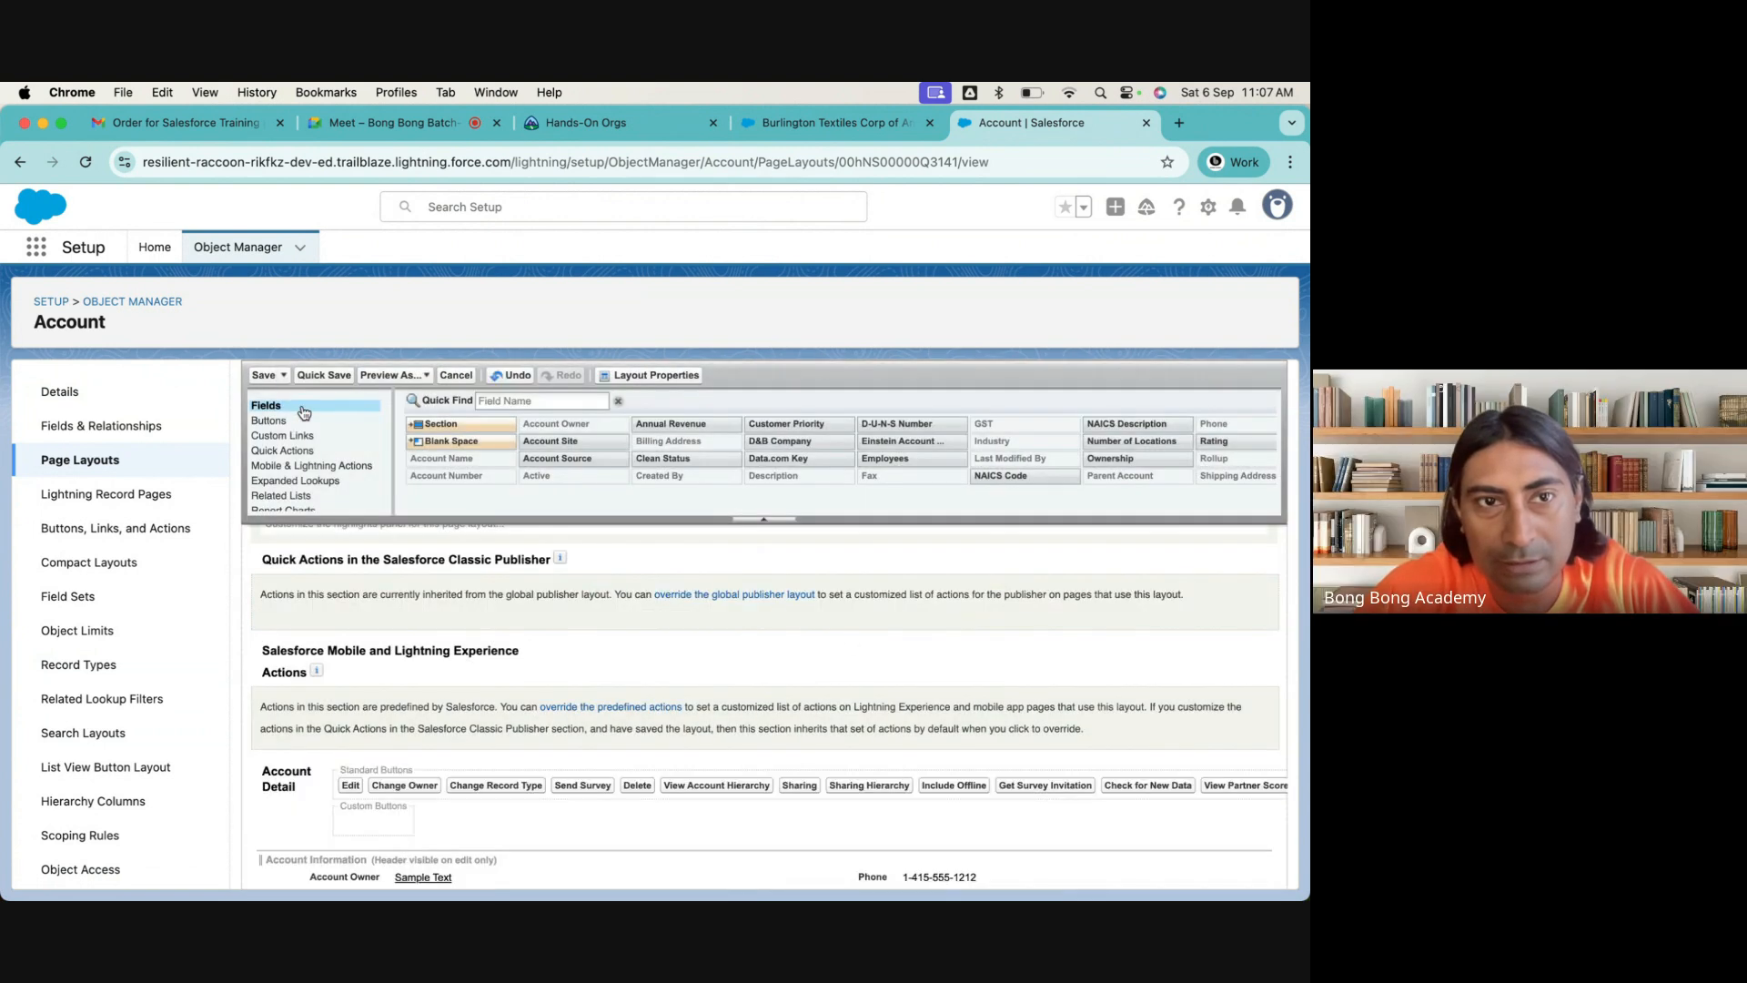
left_click(264, 374)
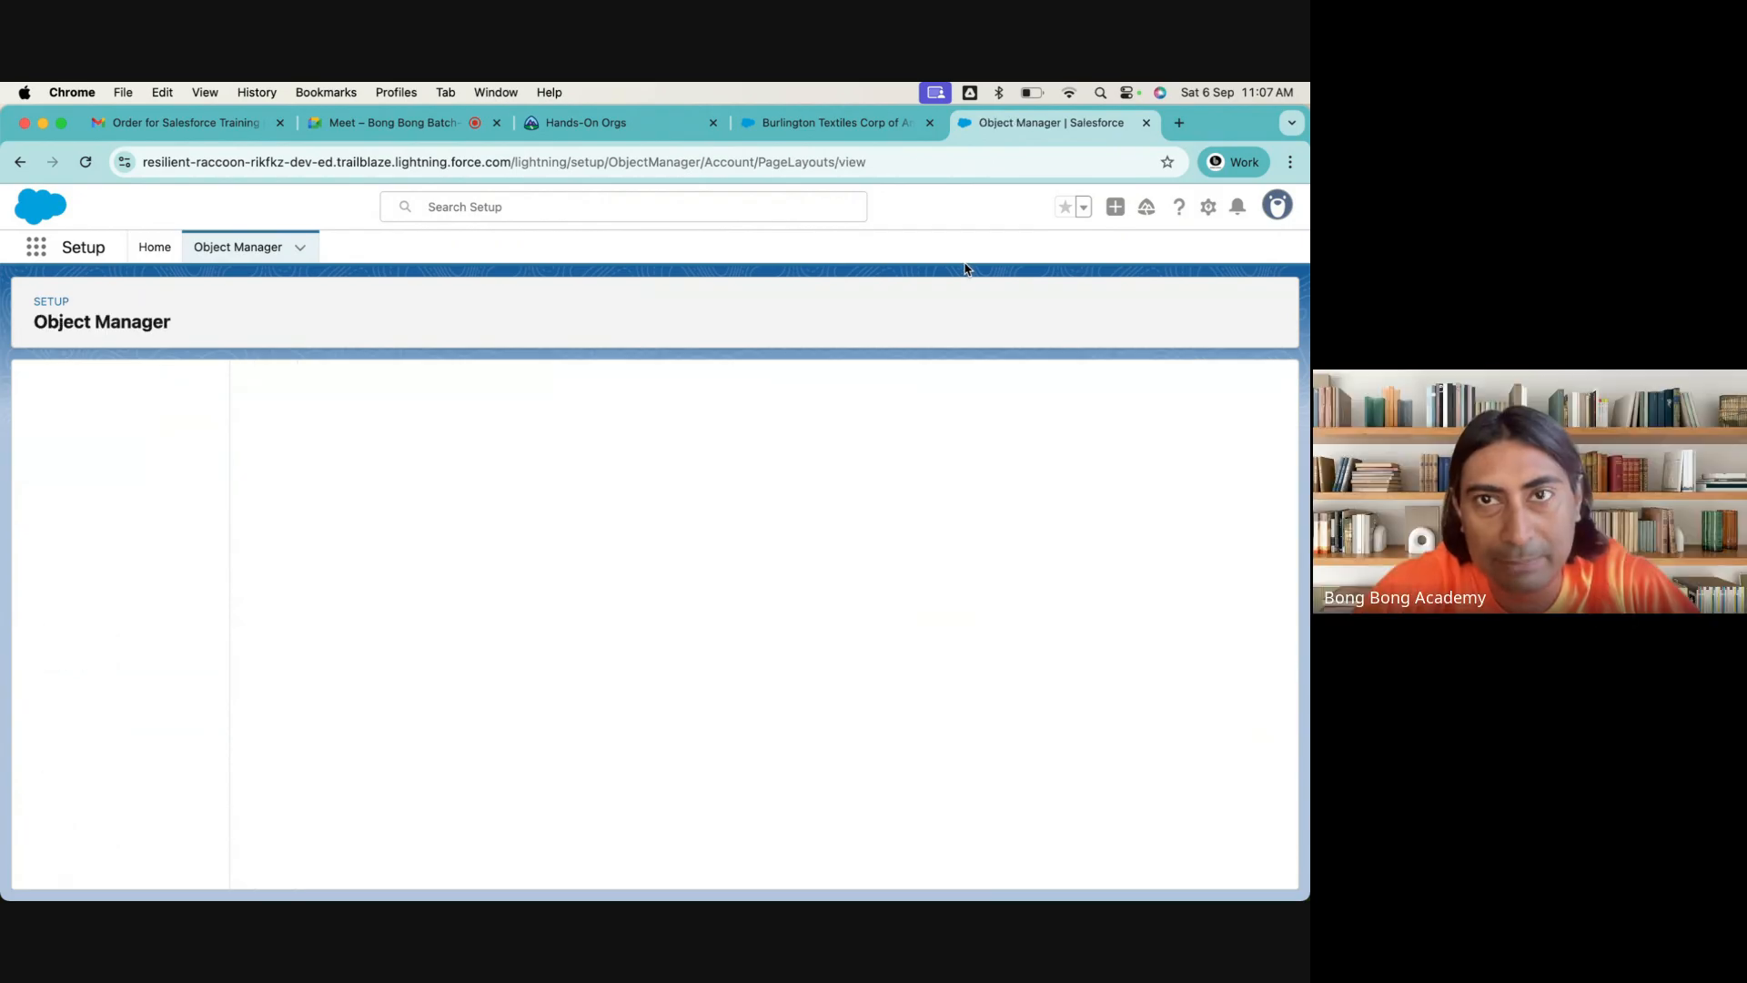
Delete the on-device data stored by the visited Salesforce site and reload the Burlington Textiles Corp of America record
left_click(823, 122)
left_click(123, 162)
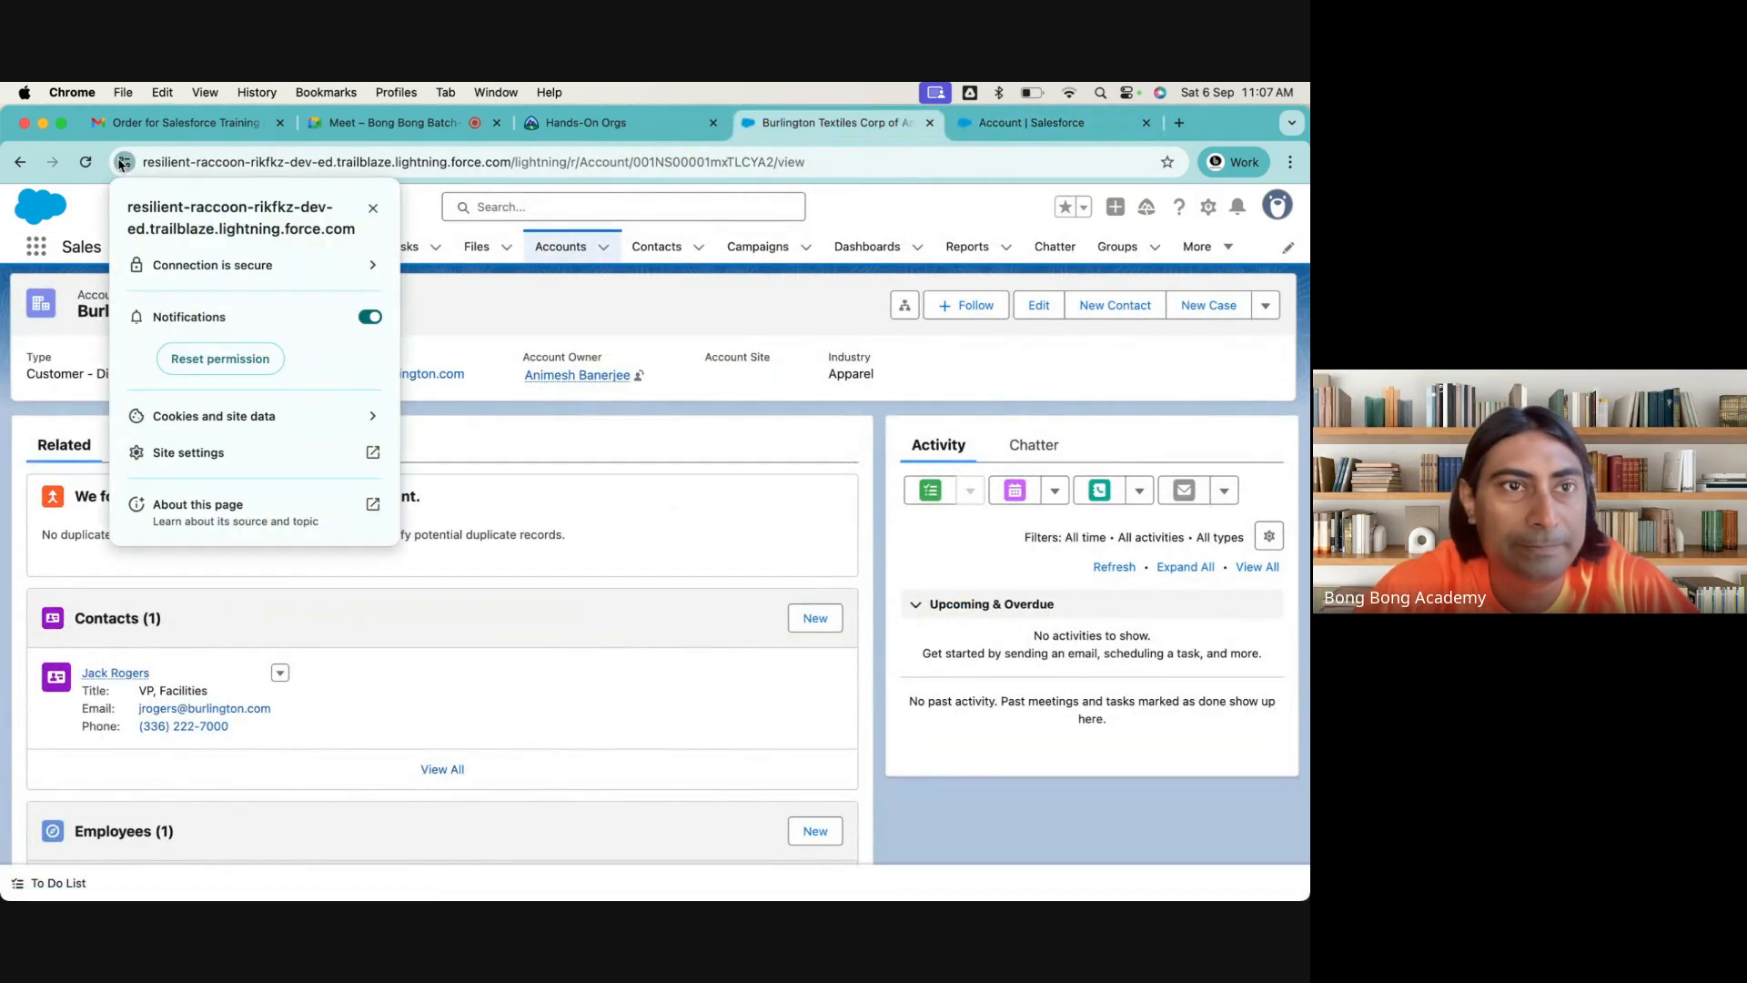
left_click(368, 416)
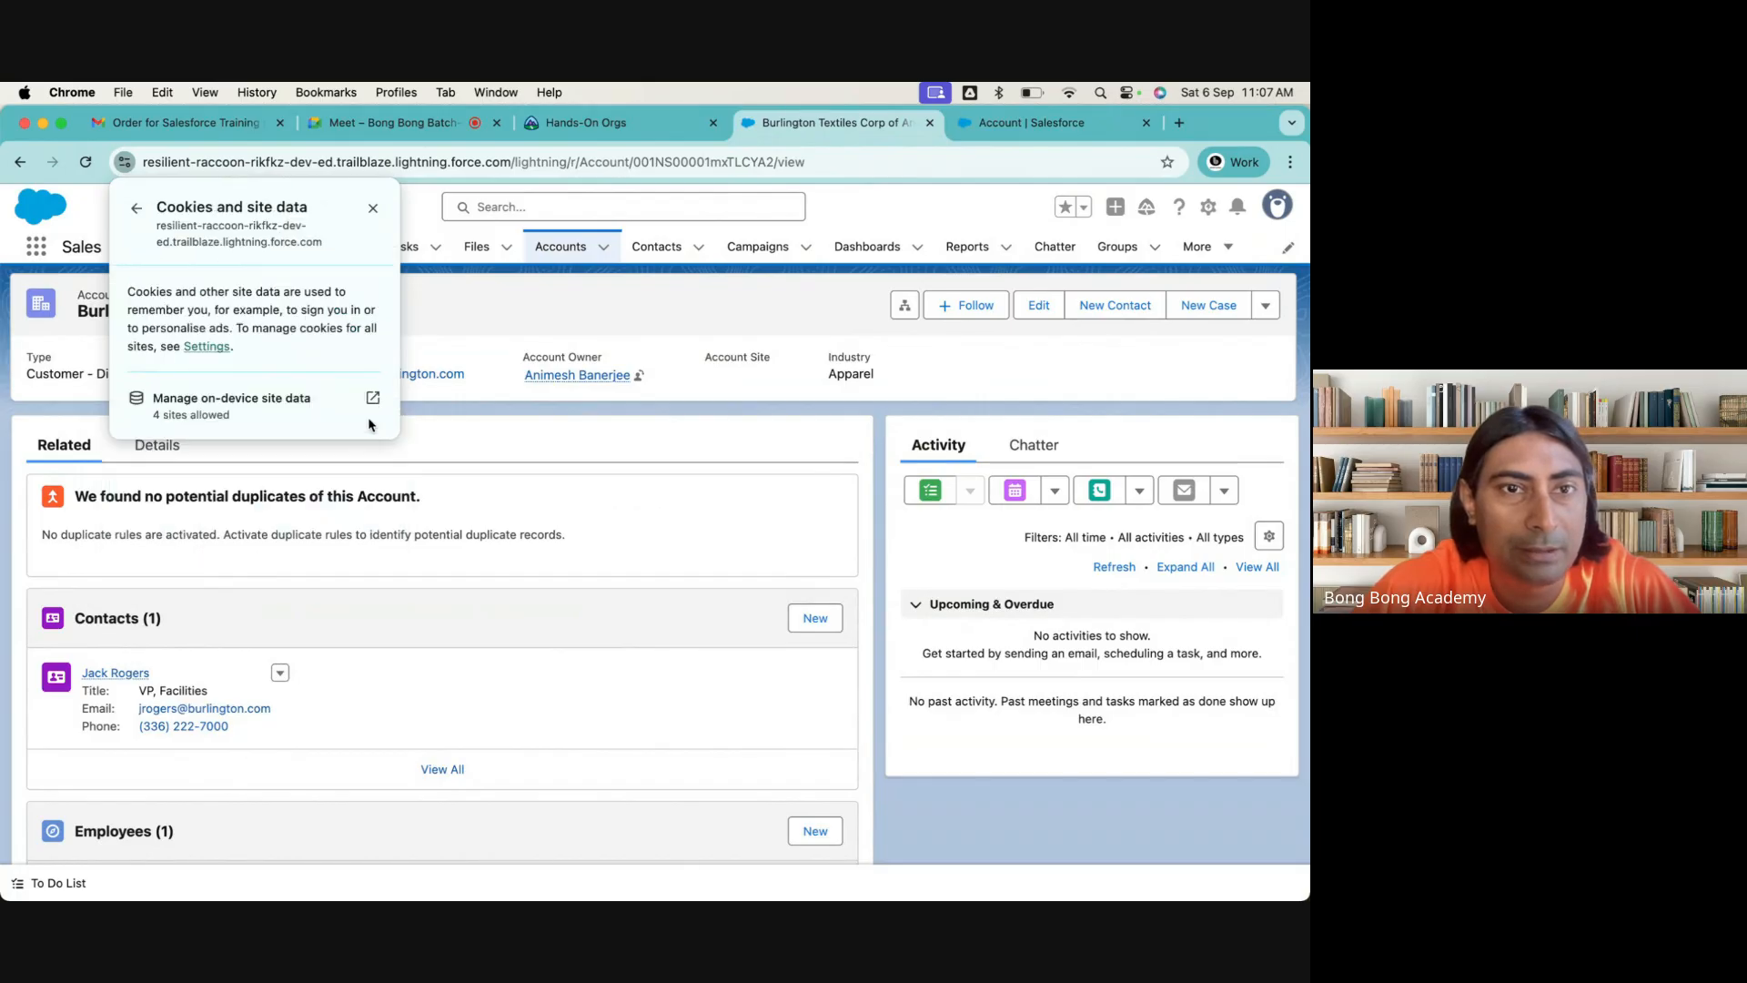
left_click(367, 416)
left_click(800, 356)
left_click(800, 356)
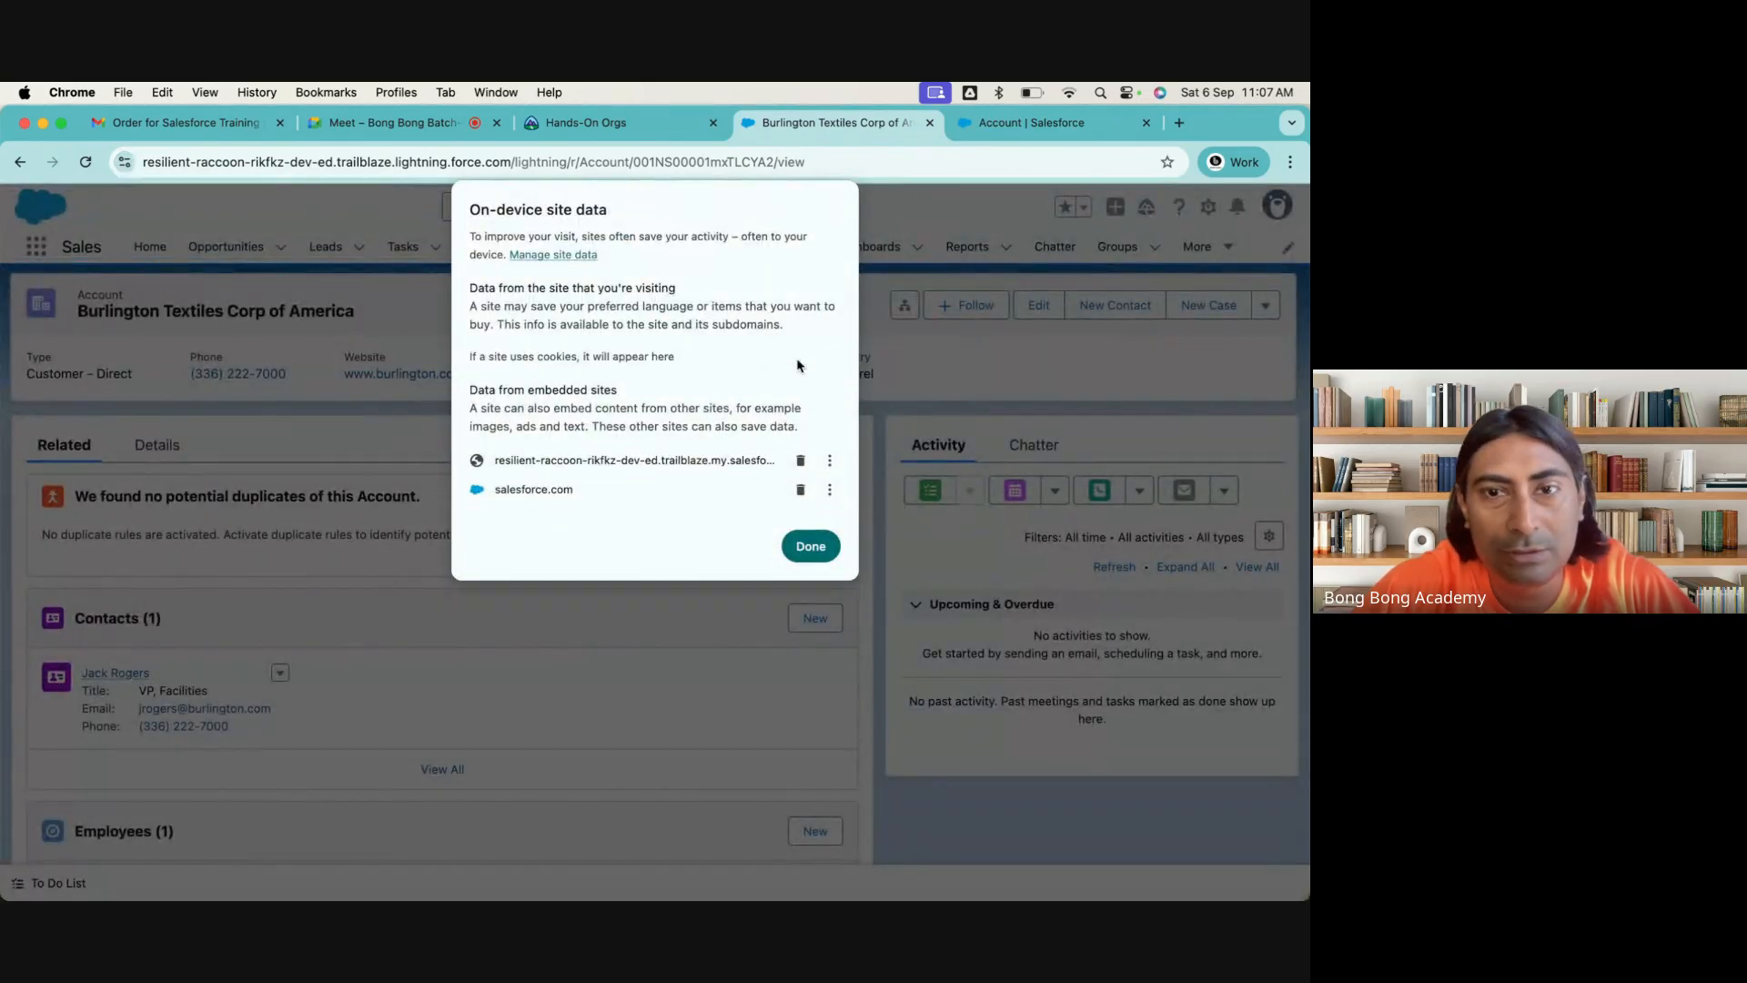
left_click(809, 547)
left_click(405, 210)
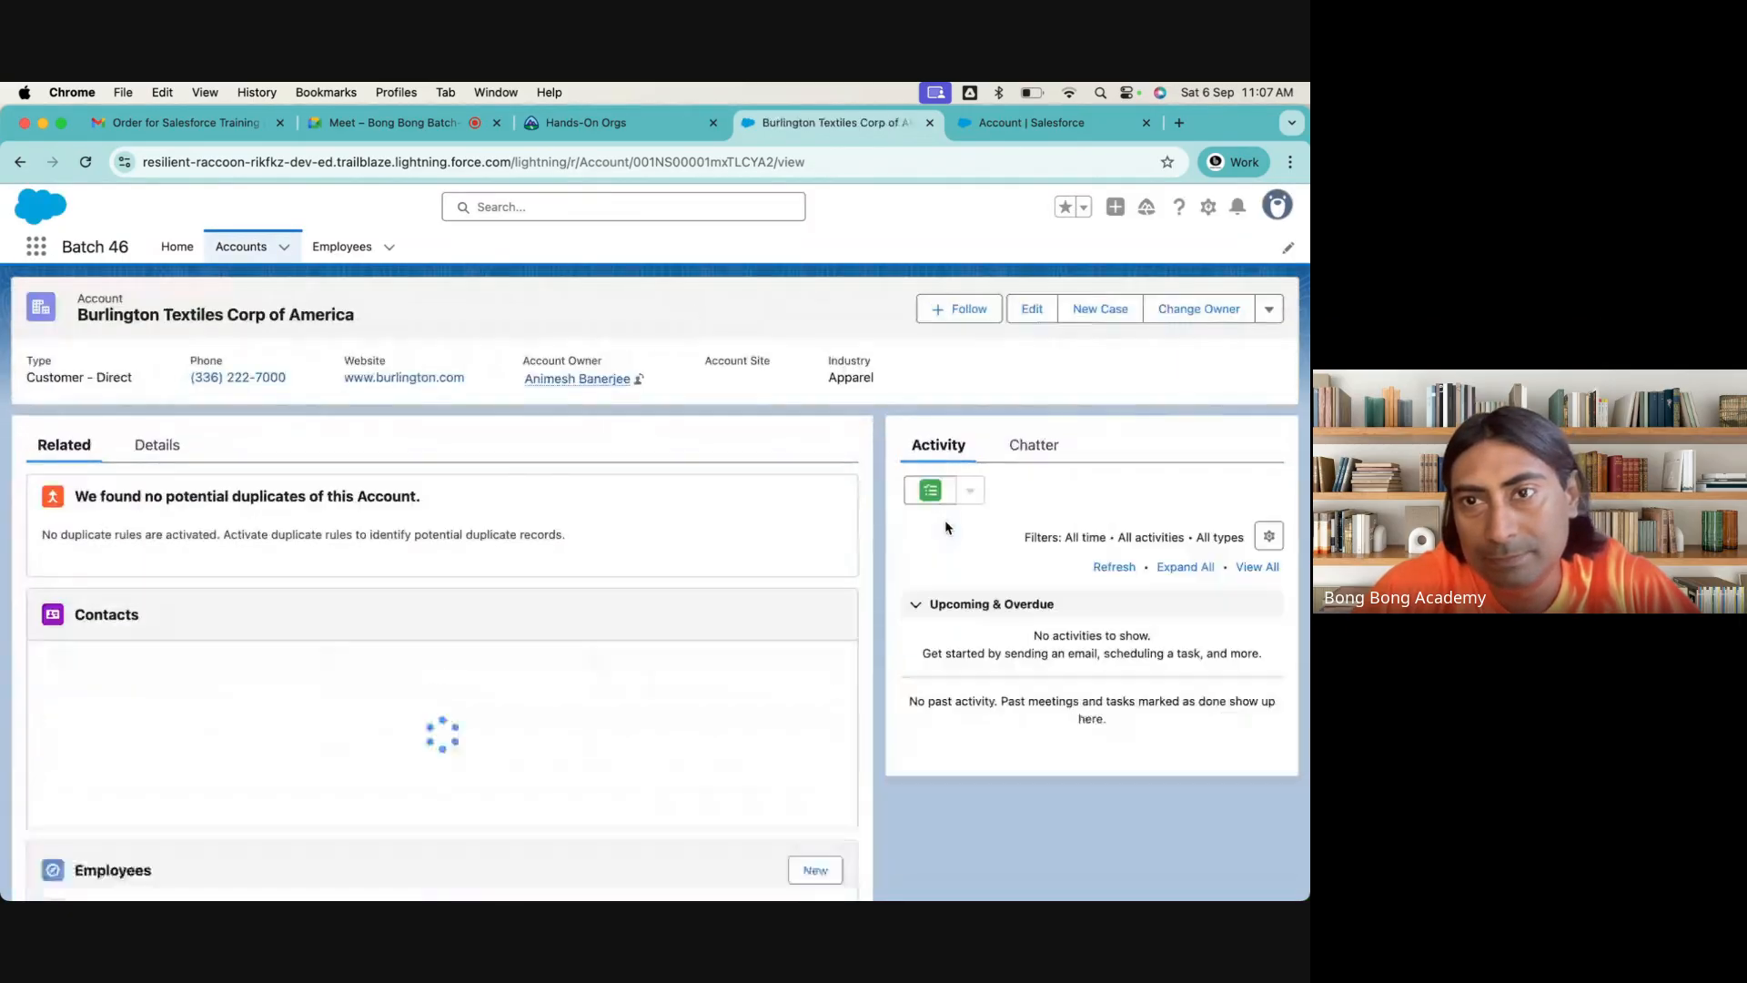
List the reloaded account record's additional actions and check them against the Account page layouts in Setup
left_click(1270, 312)
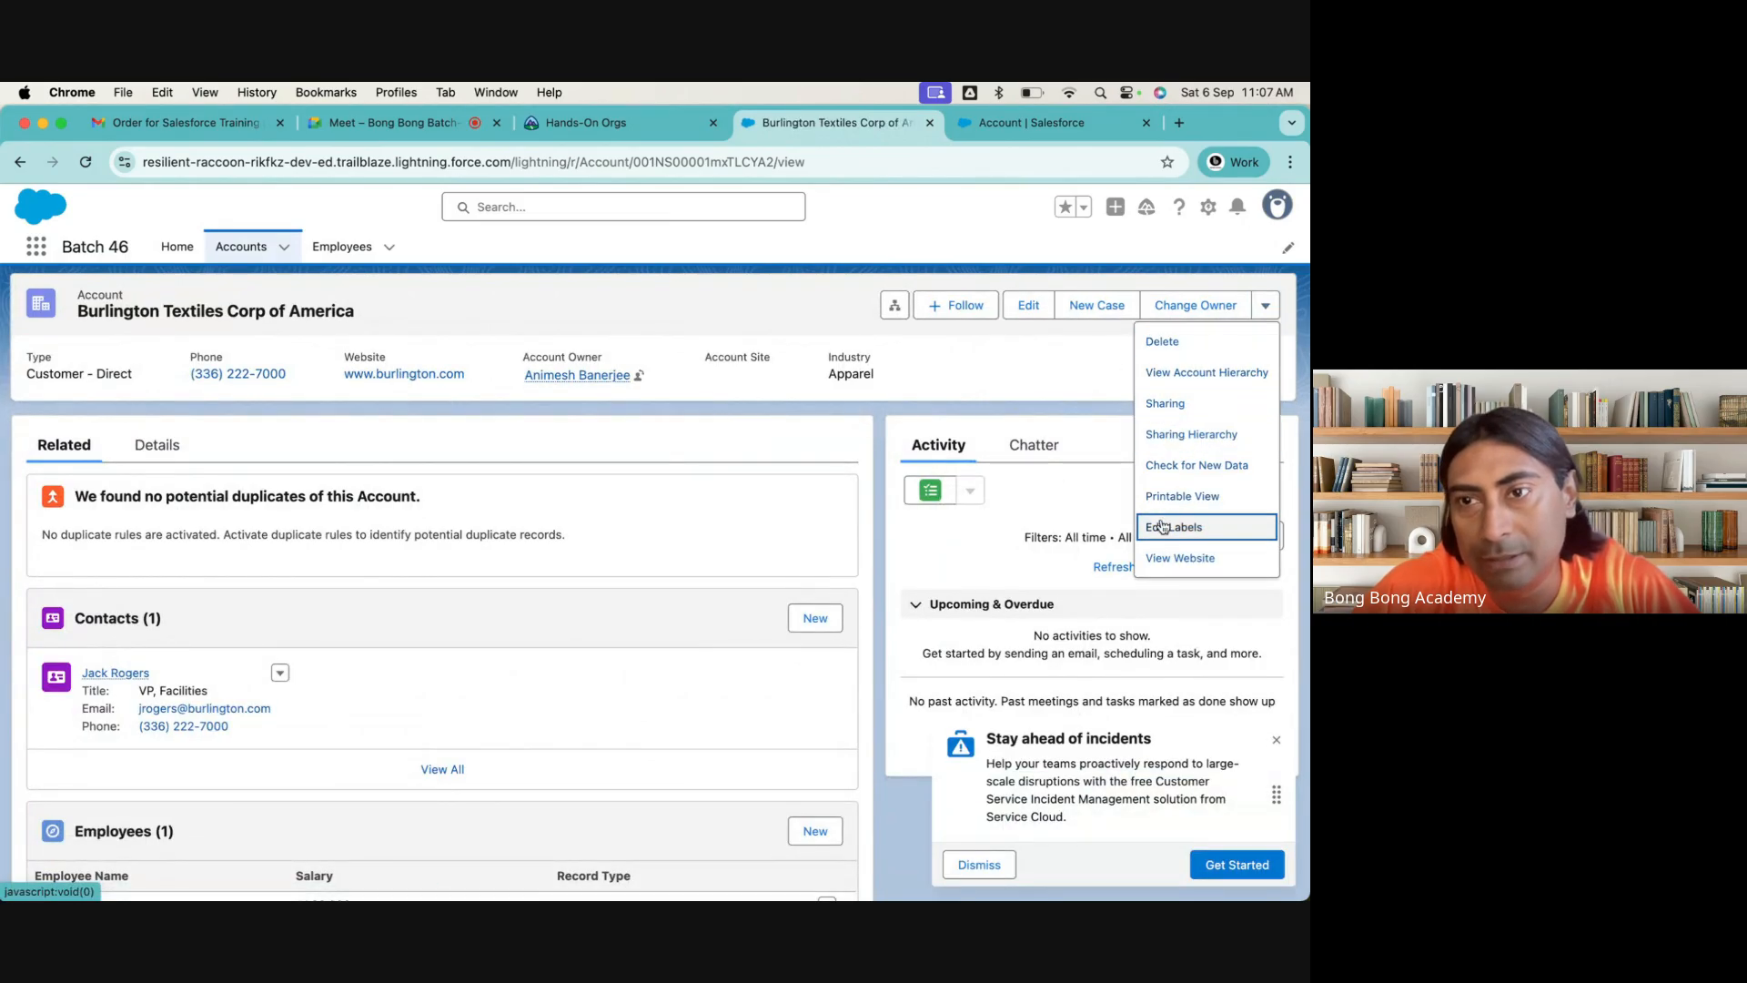
left_click(1019, 132)
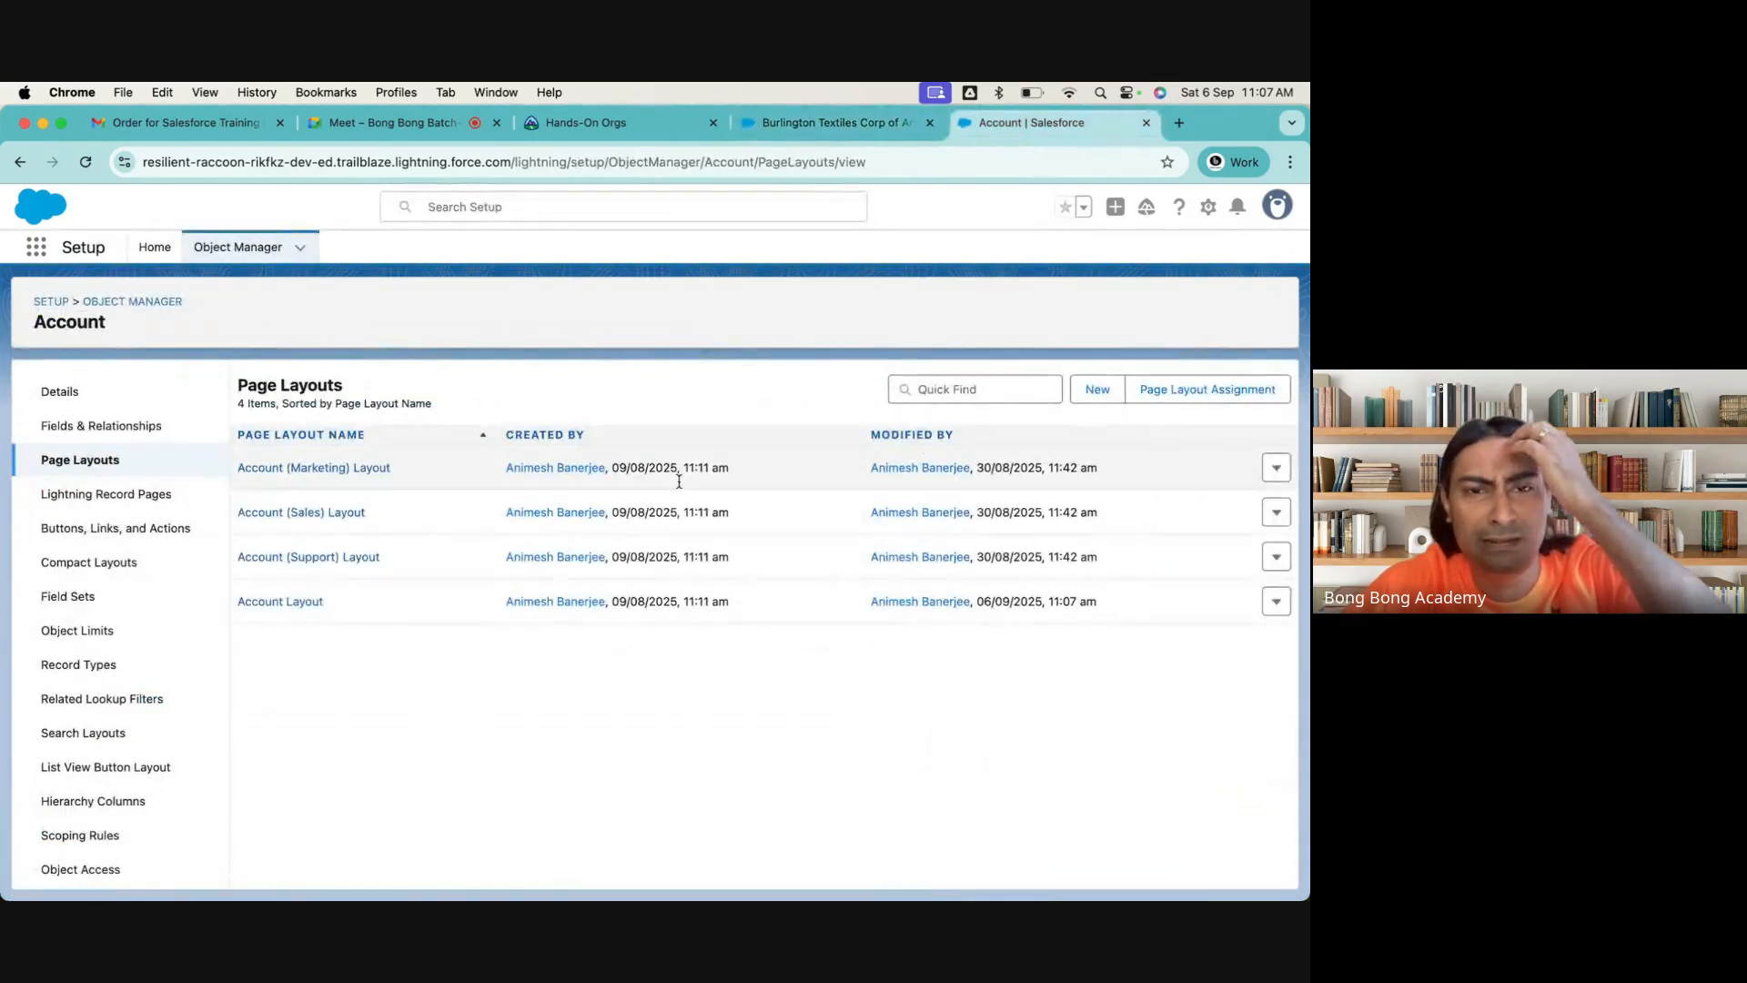
left_click(791, 127)
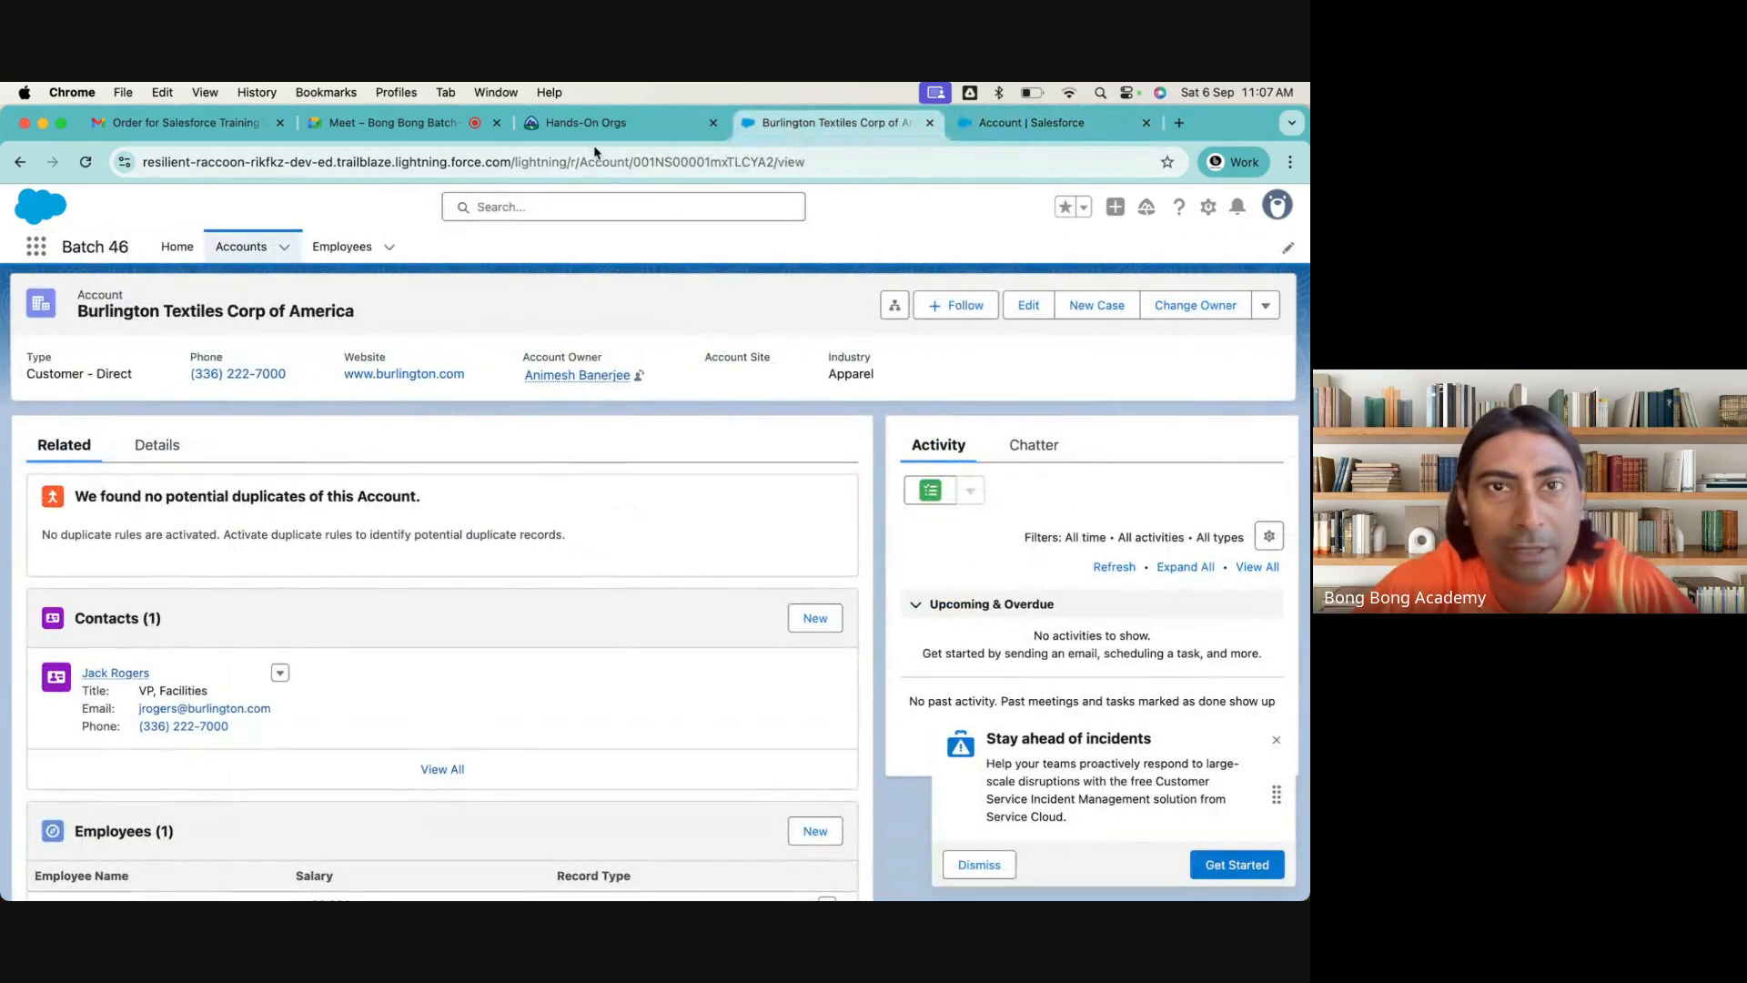
Remove every standard button except Edit and Delete from the Account Detail section of the Account Layout and save the layout
left_click(1028, 123)
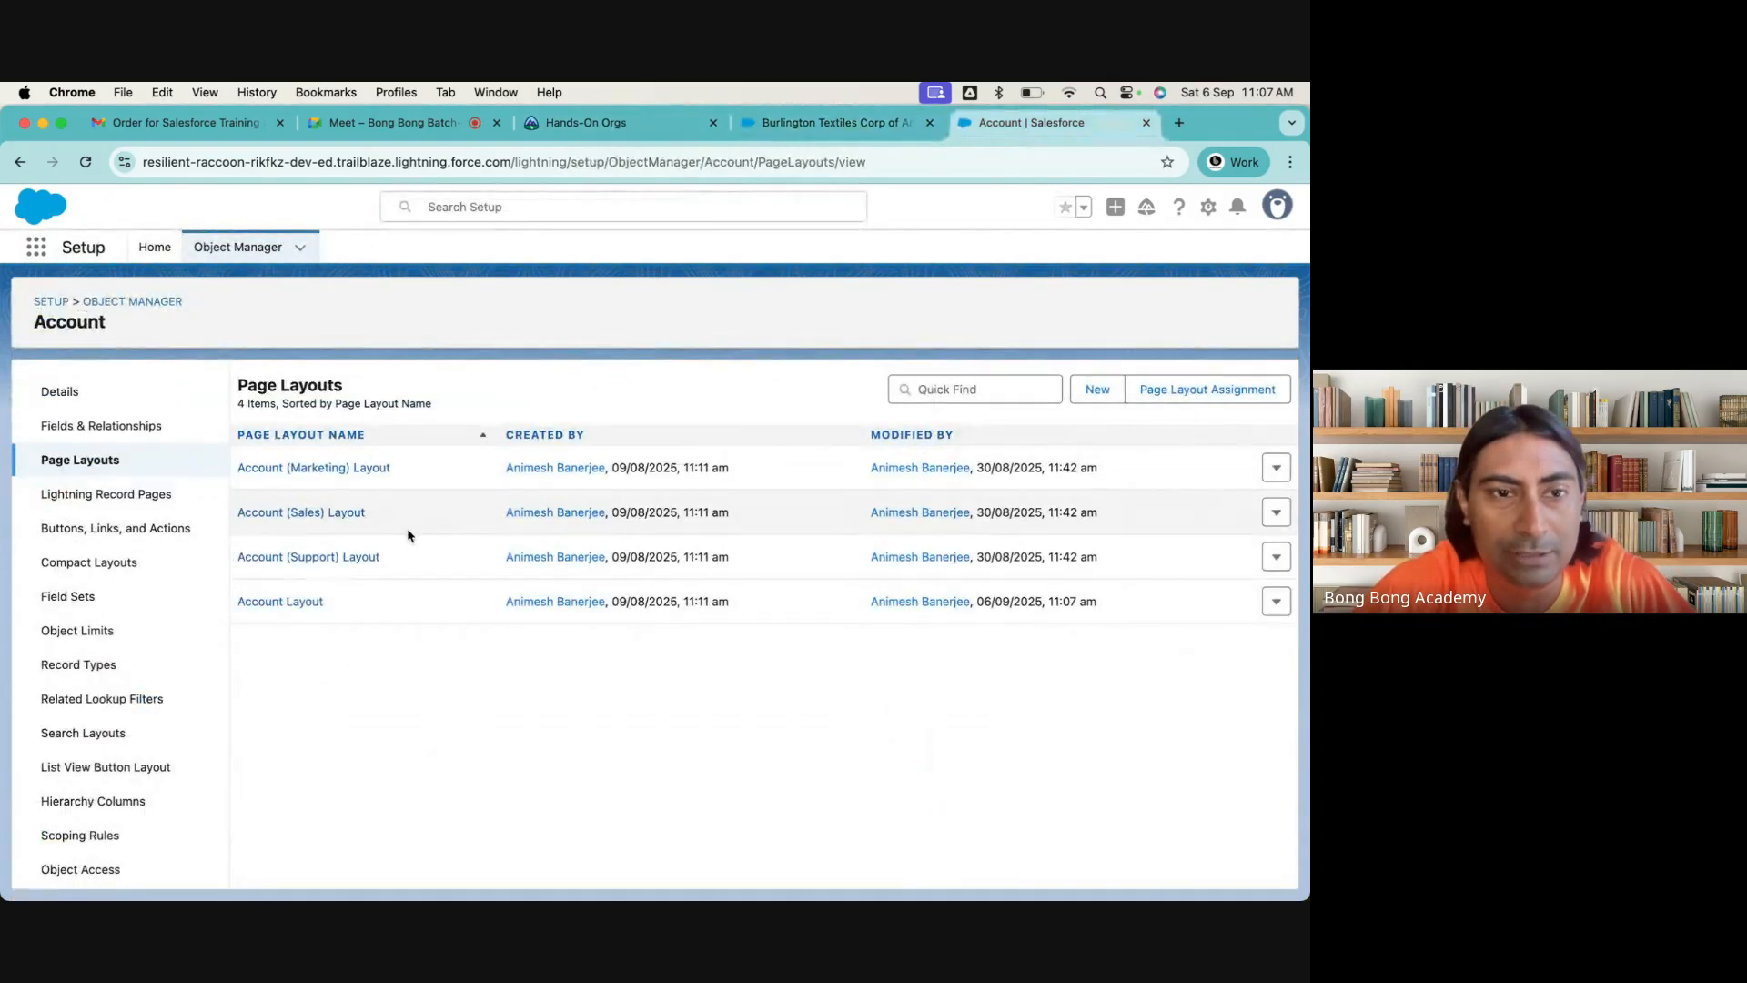
left_click(282, 602)
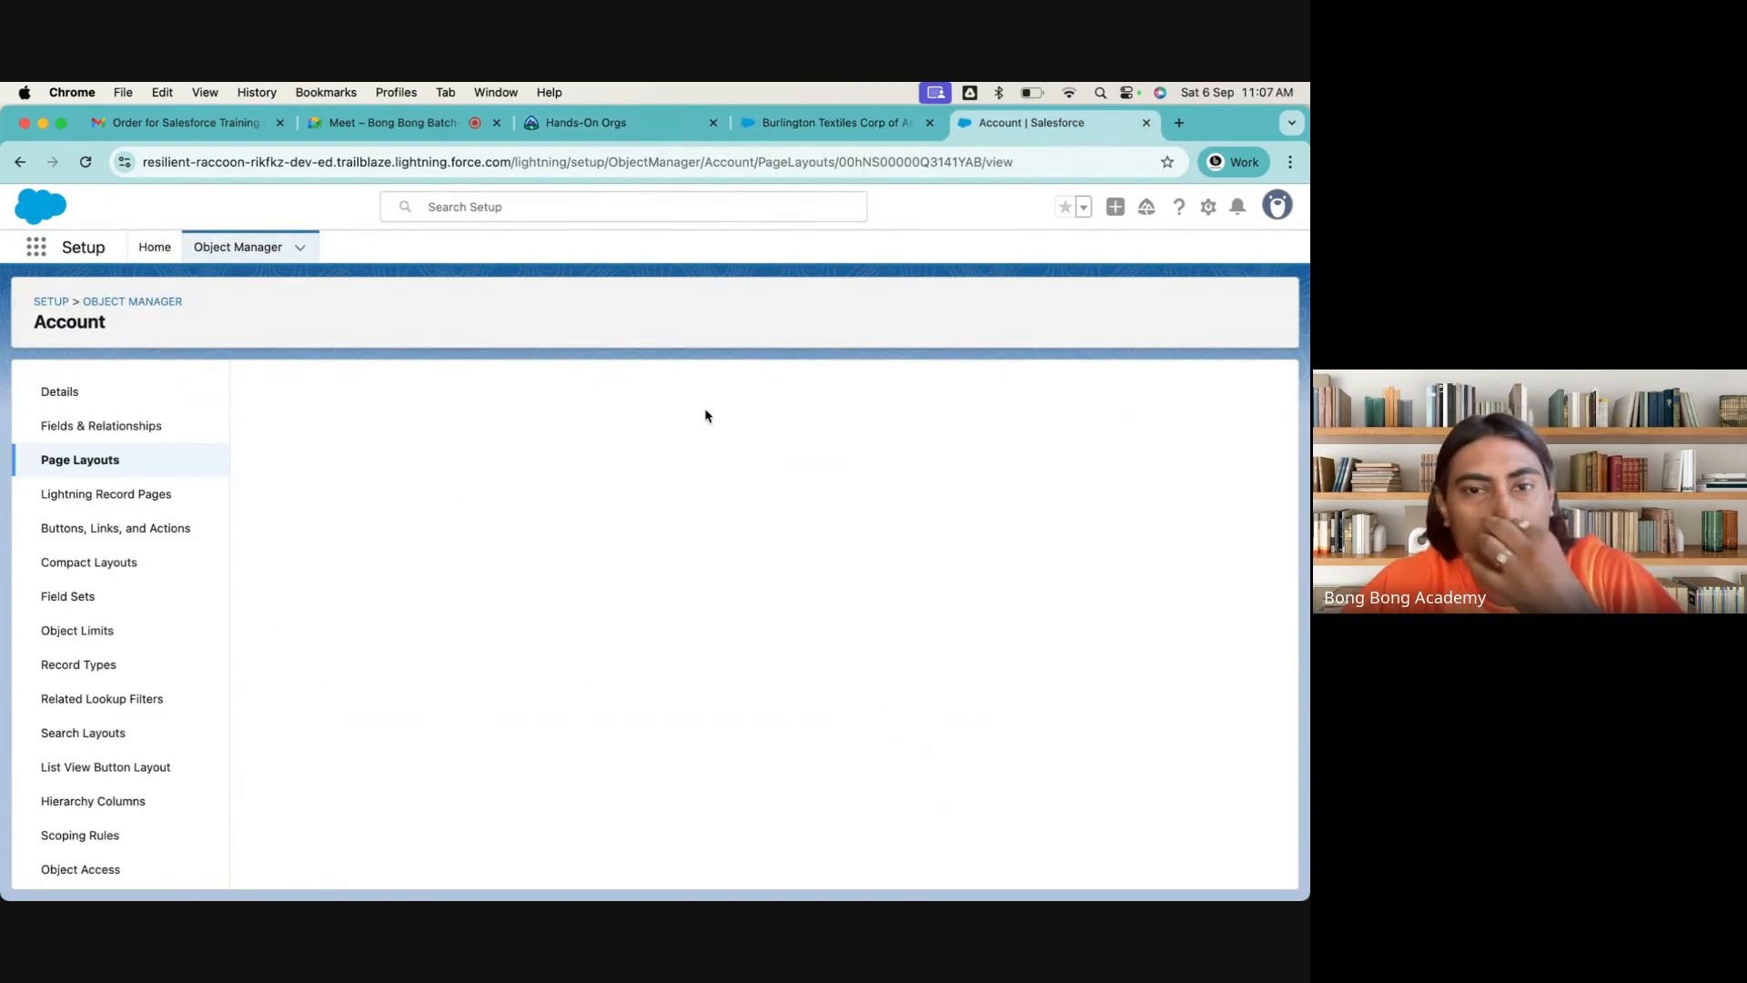
scroll(585, 582, "down", 3)
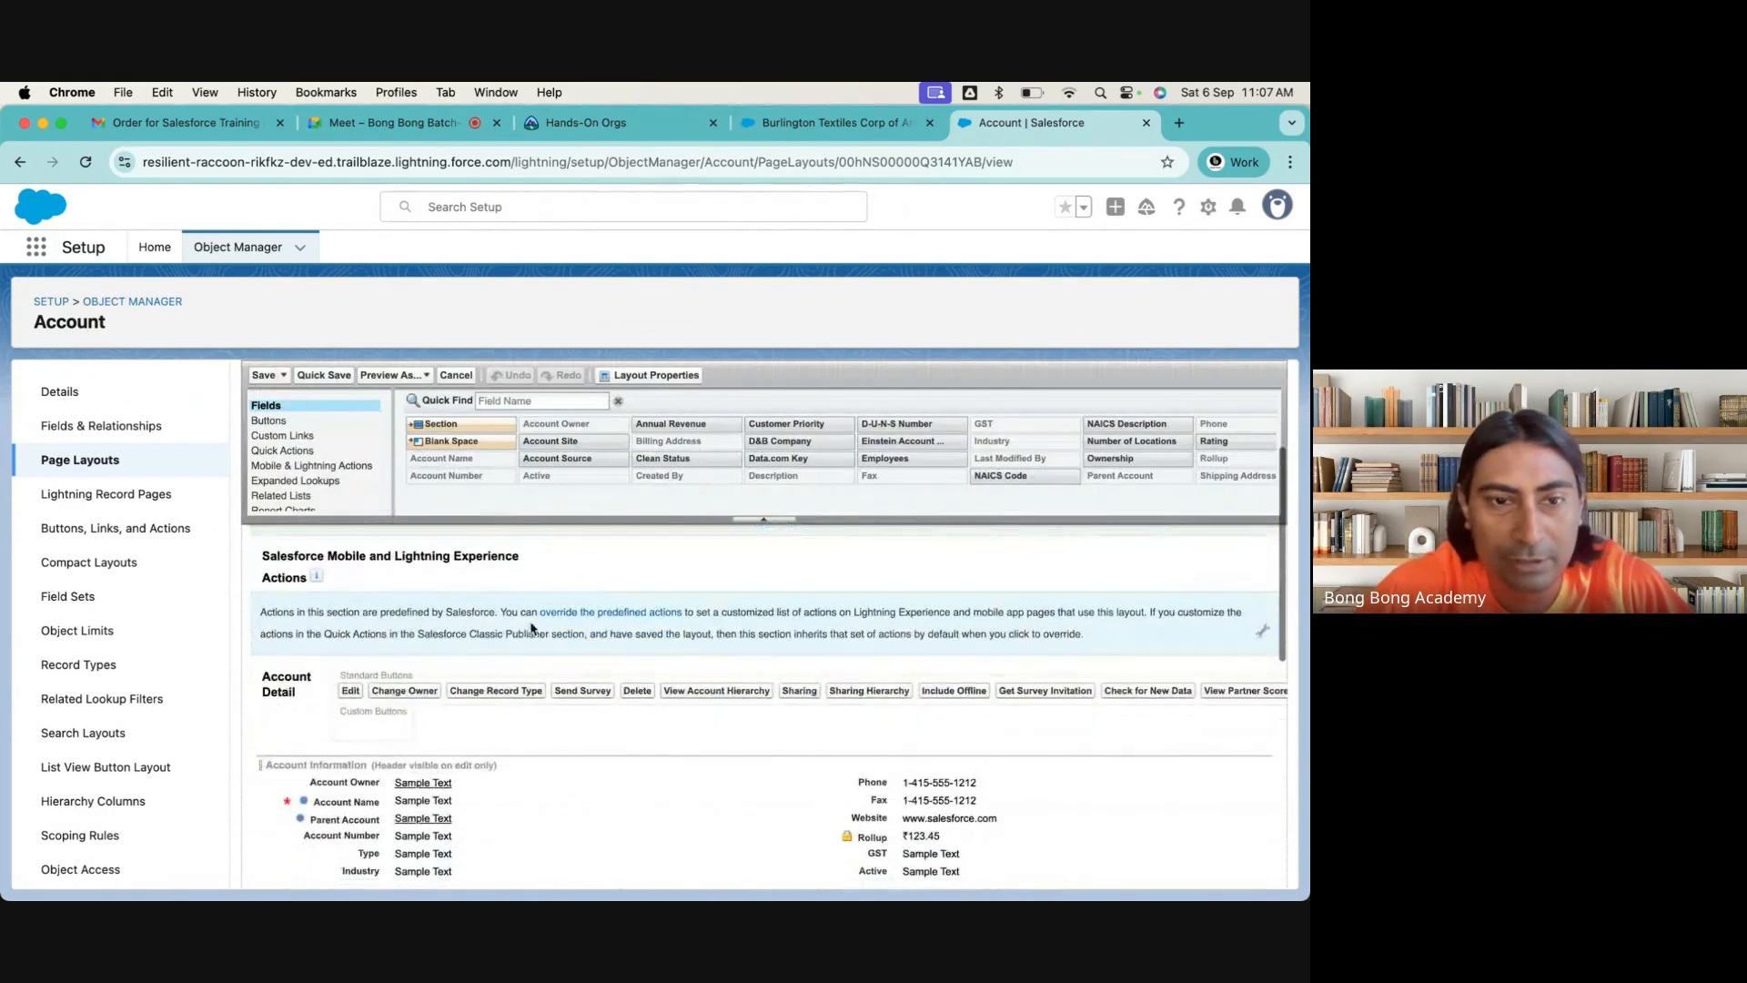
left_click_drag(429, 696, 512, 577)
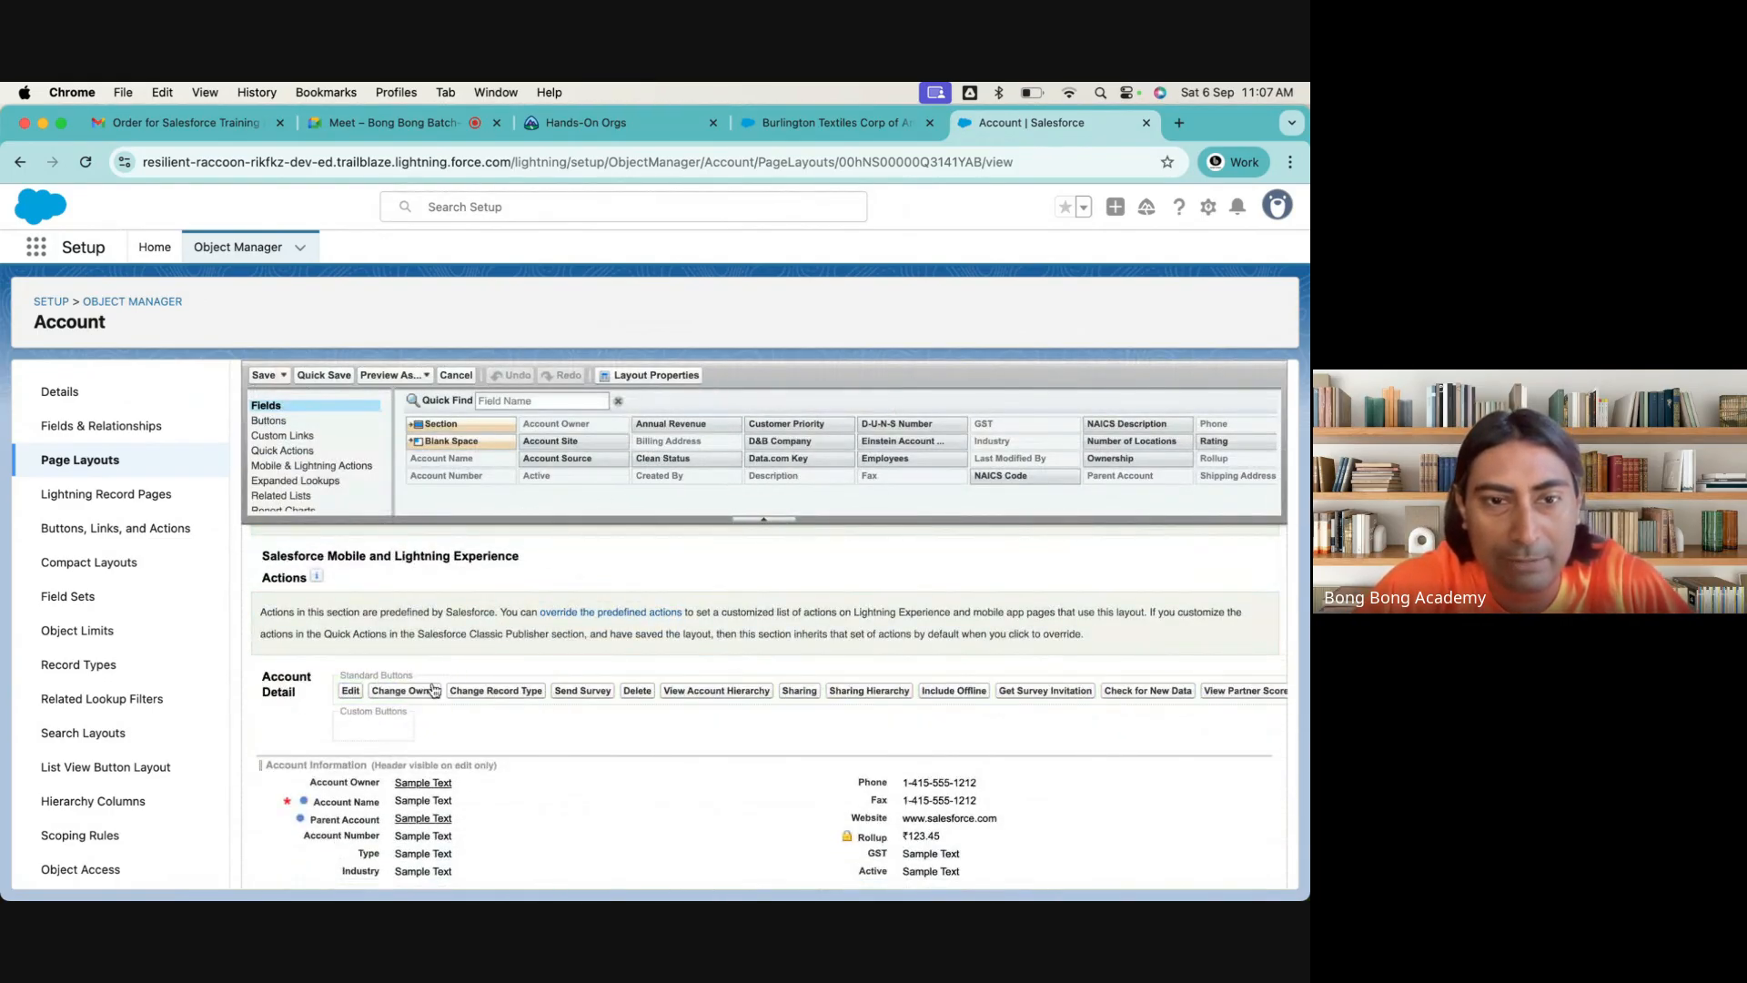
left_click_drag(435, 690, 564, 484)
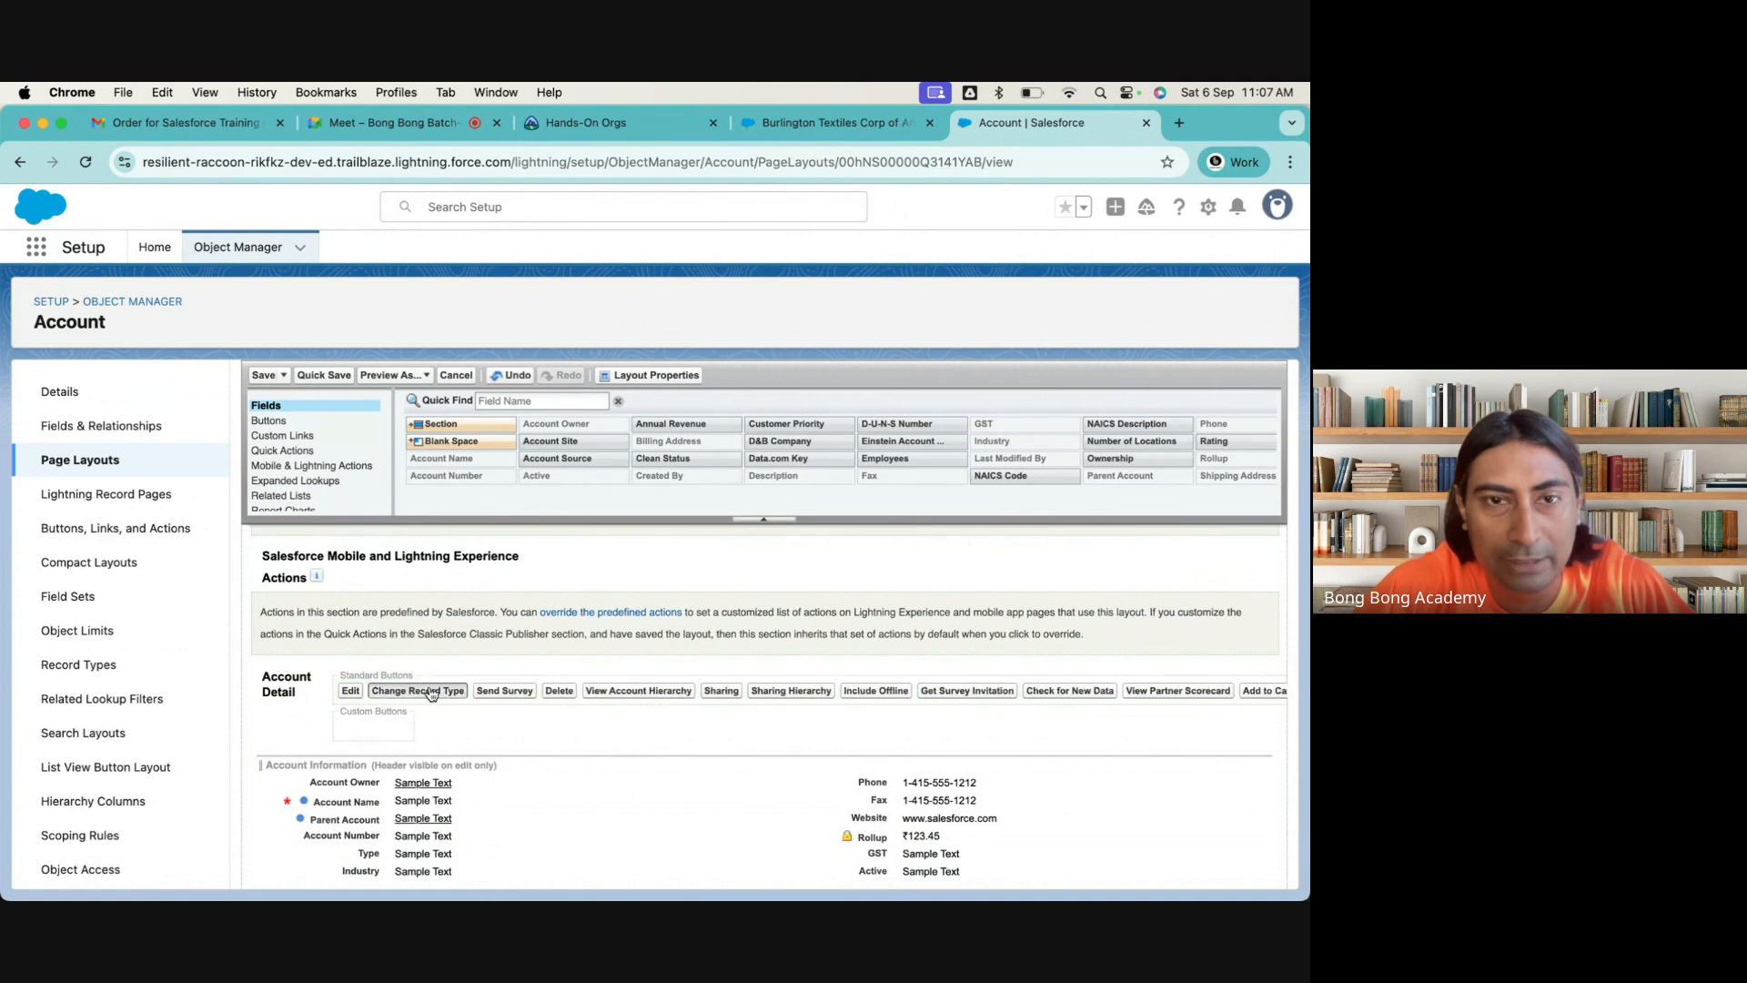
left_click_drag(433, 694, 489, 496)
left_click_drag(425, 693, 499, 477)
left_click_drag(425, 696, 501, 468)
left_click_drag(430, 693, 555, 486)
left_click_drag(455, 696, 591, 478)
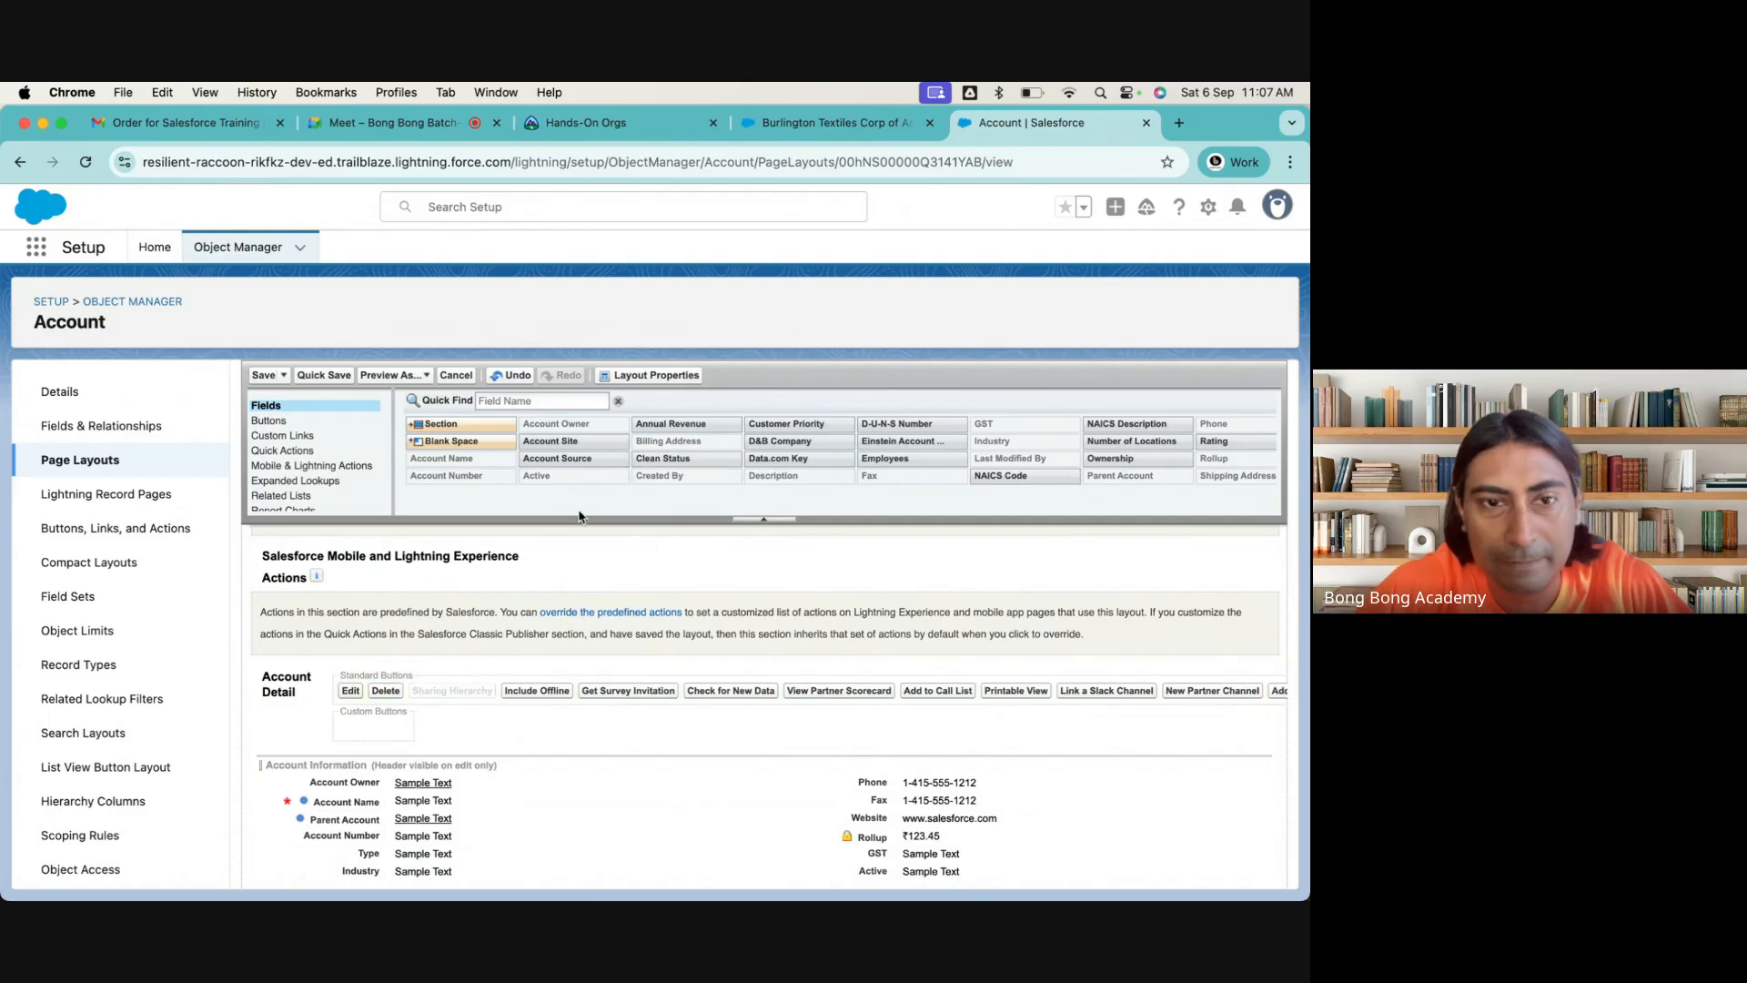
left_click_drag(463, 693, 628, 492)
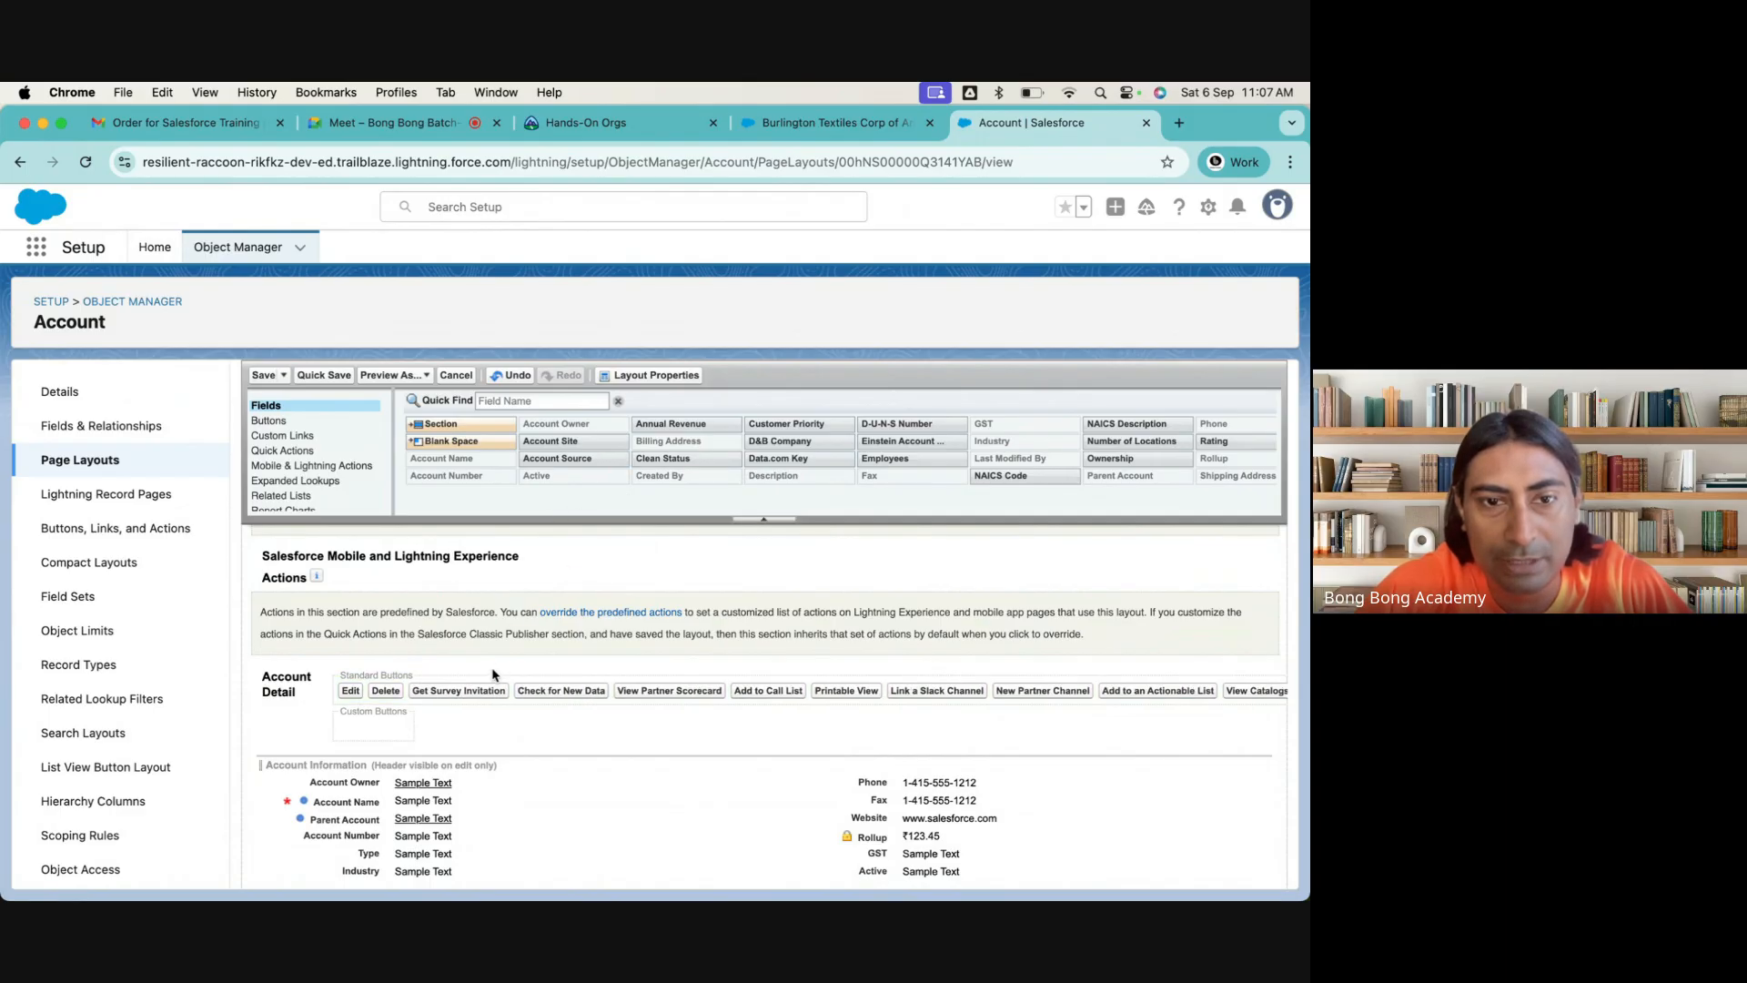
left_click_drag(479, 690, 637, 514)
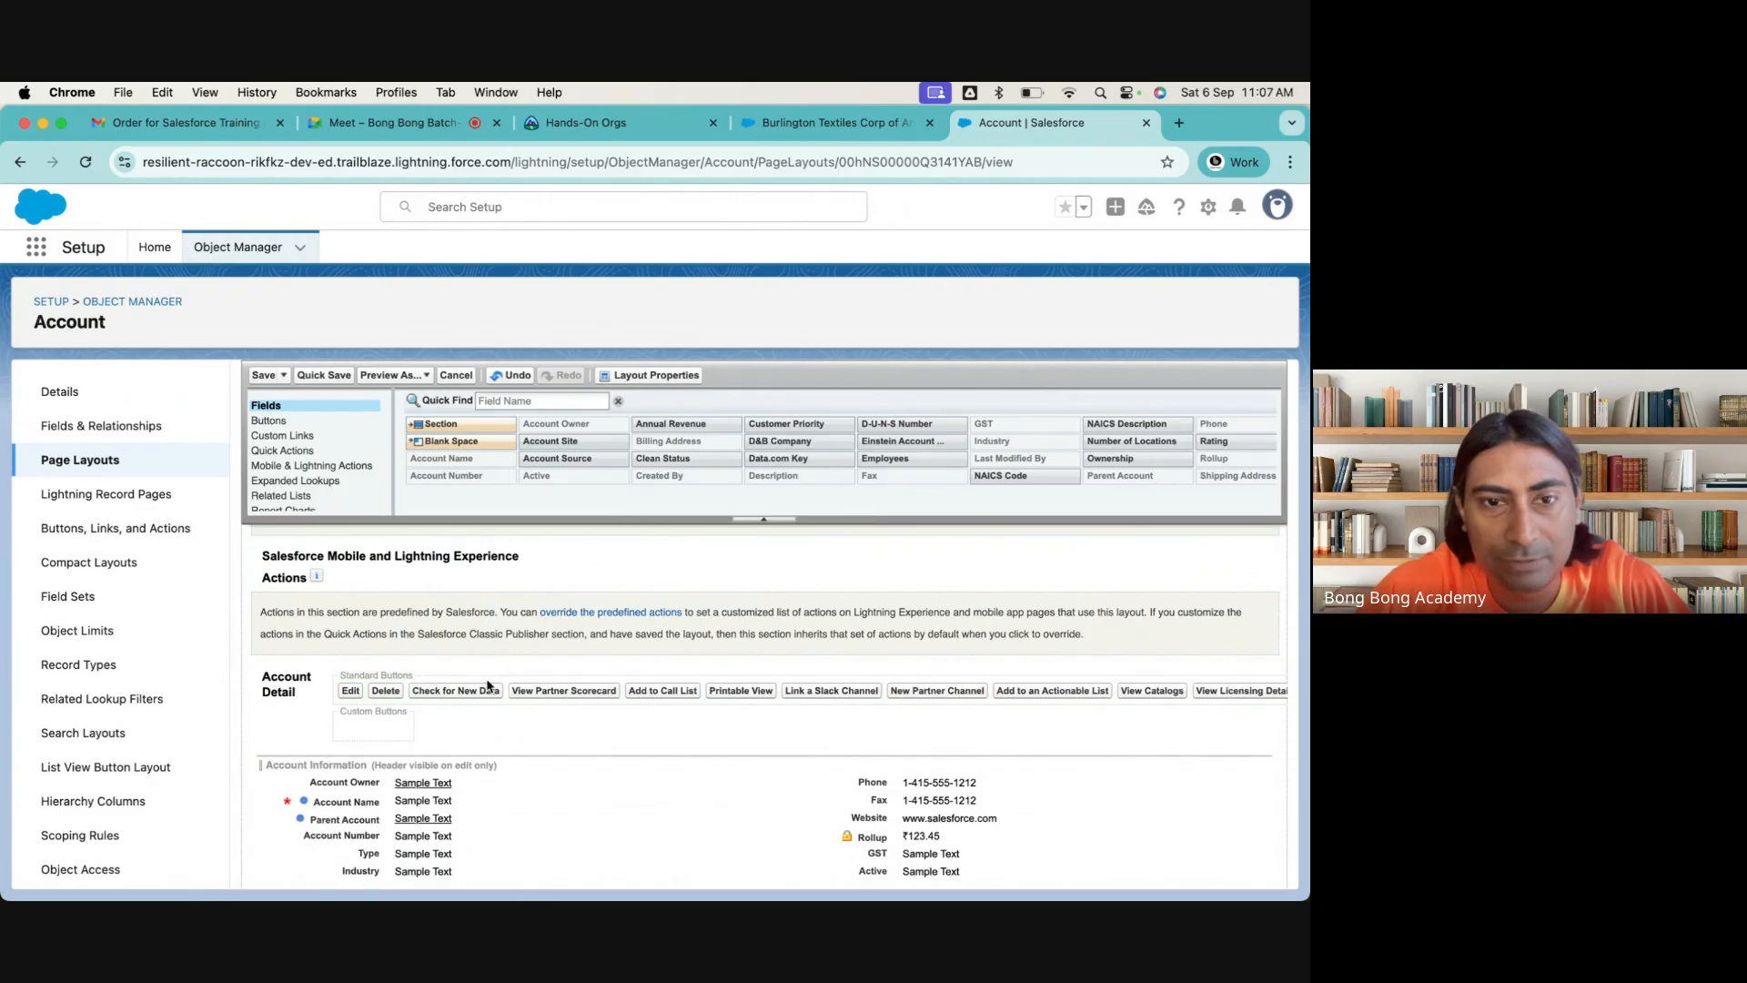
left_click_drag(483, 693, 637, 487)
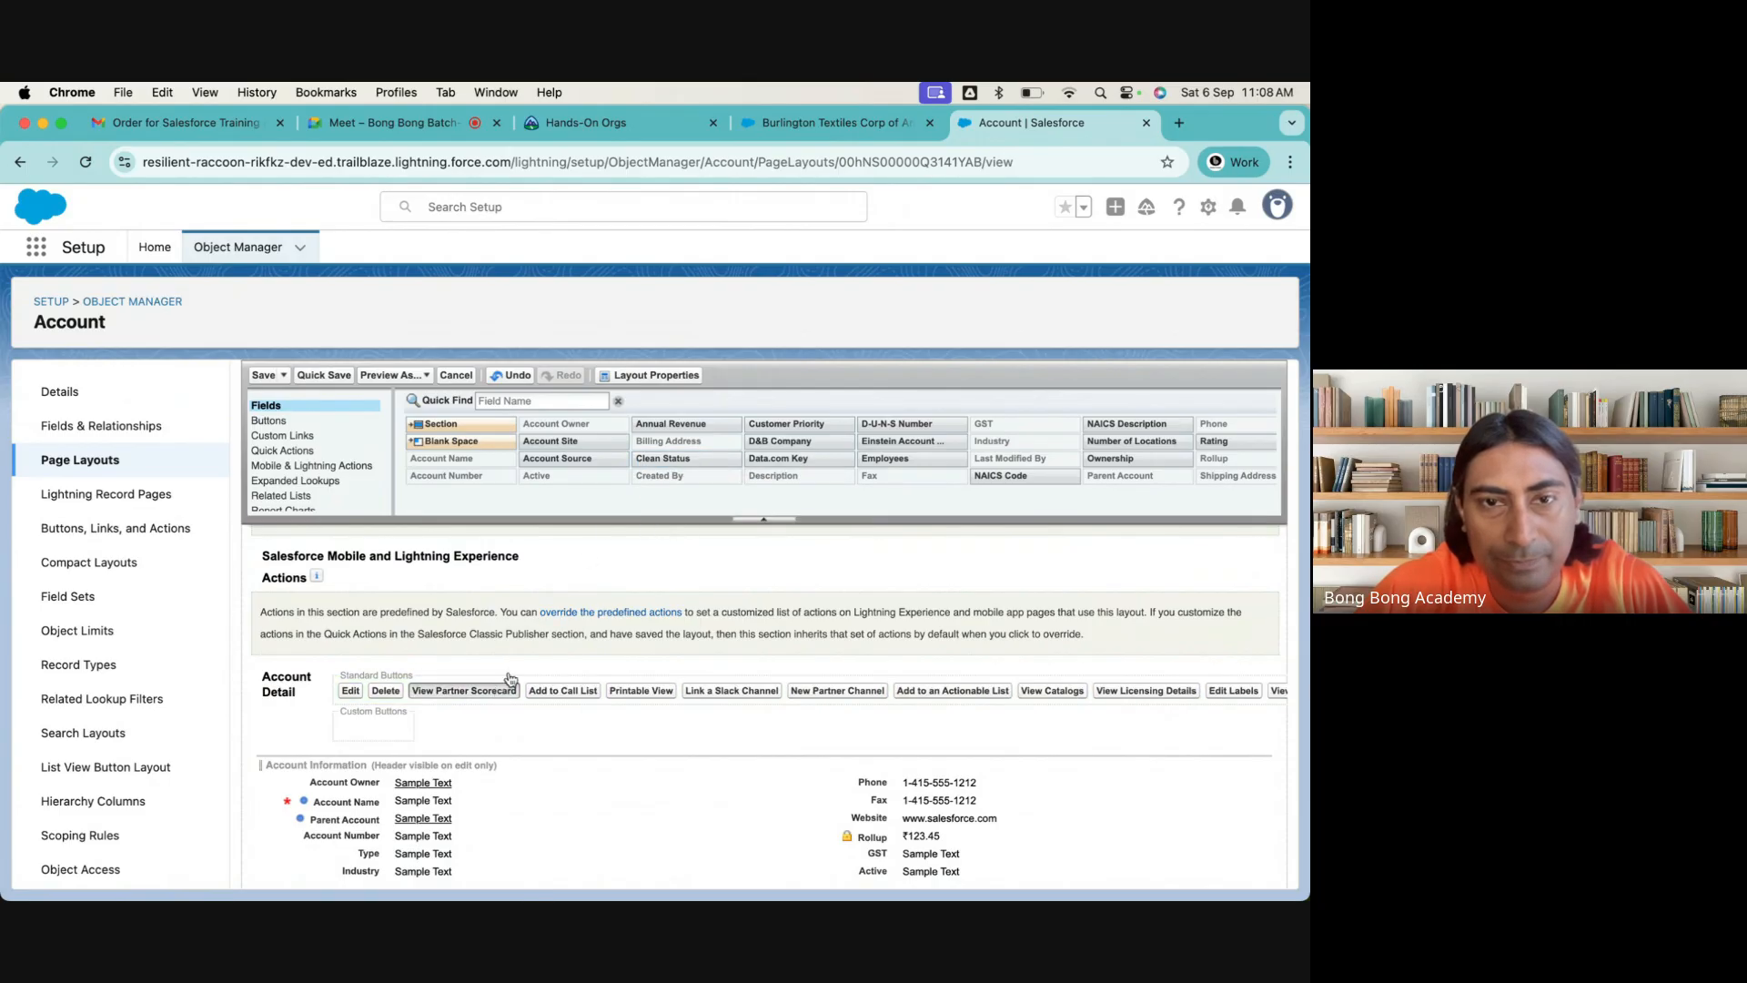
left_click_drag(510, 680, 664, 495)
left_click_drag(469, 694, 739, 487)
left_click_drag(459, 691, 670, 486)
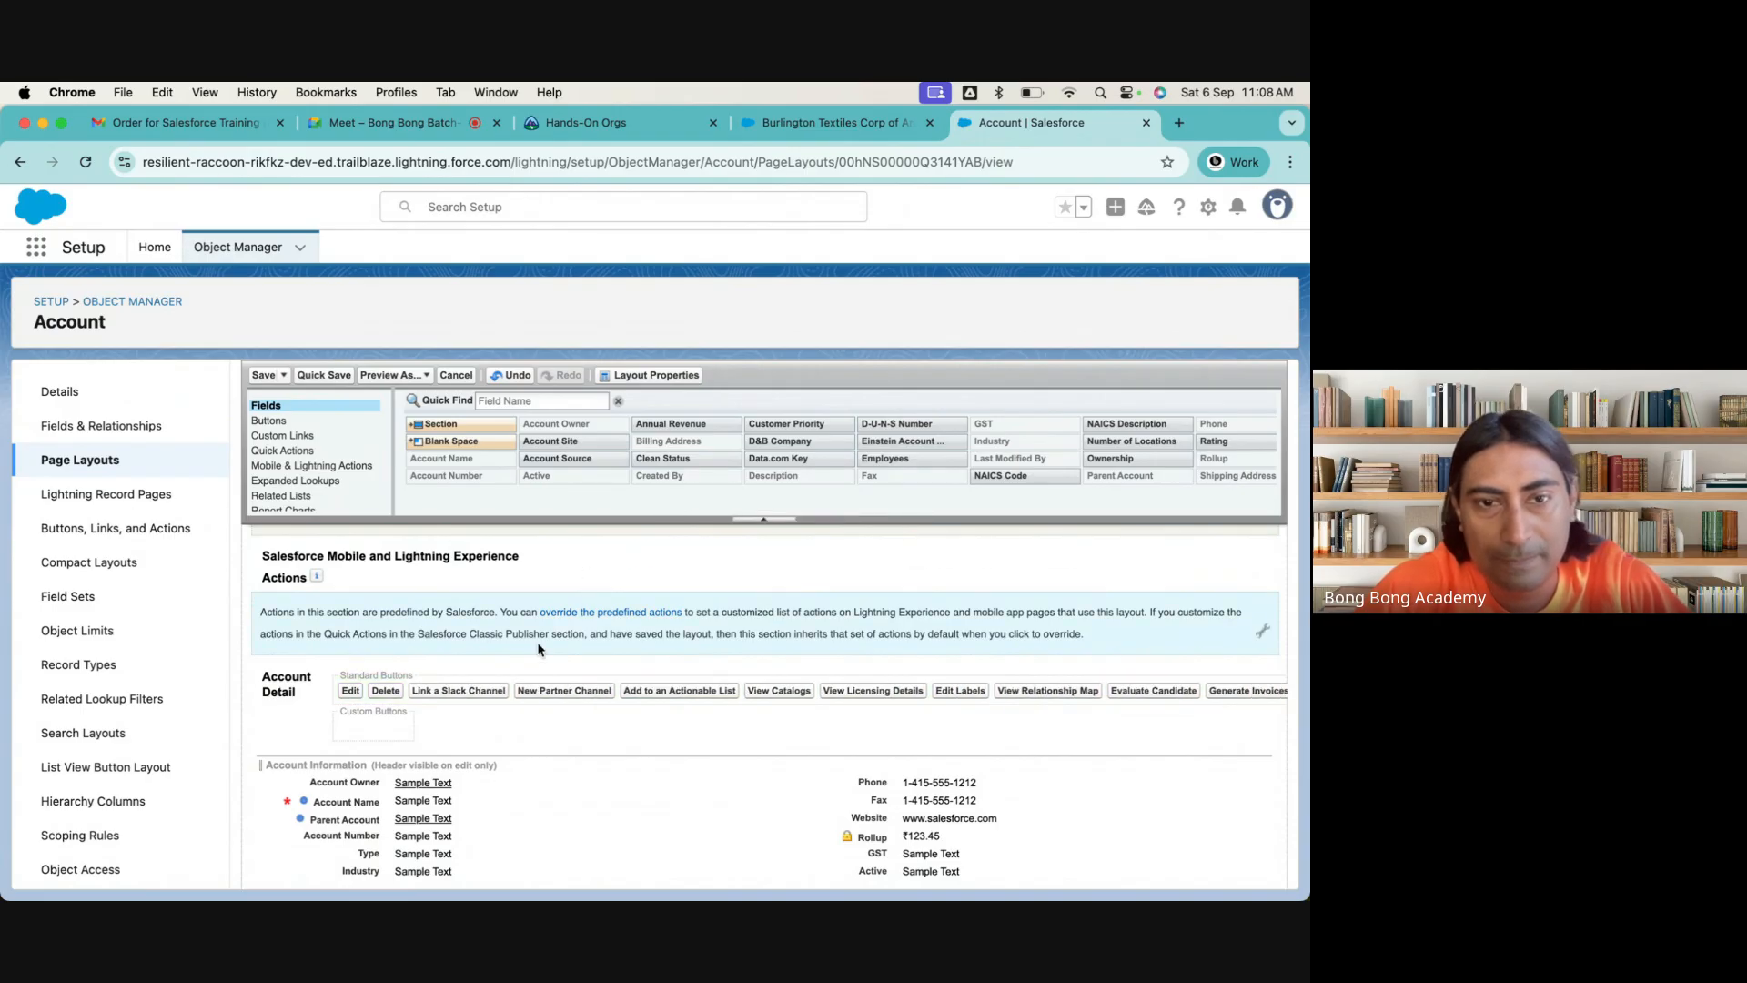
left_click_drag(482, 693, 663, 537)
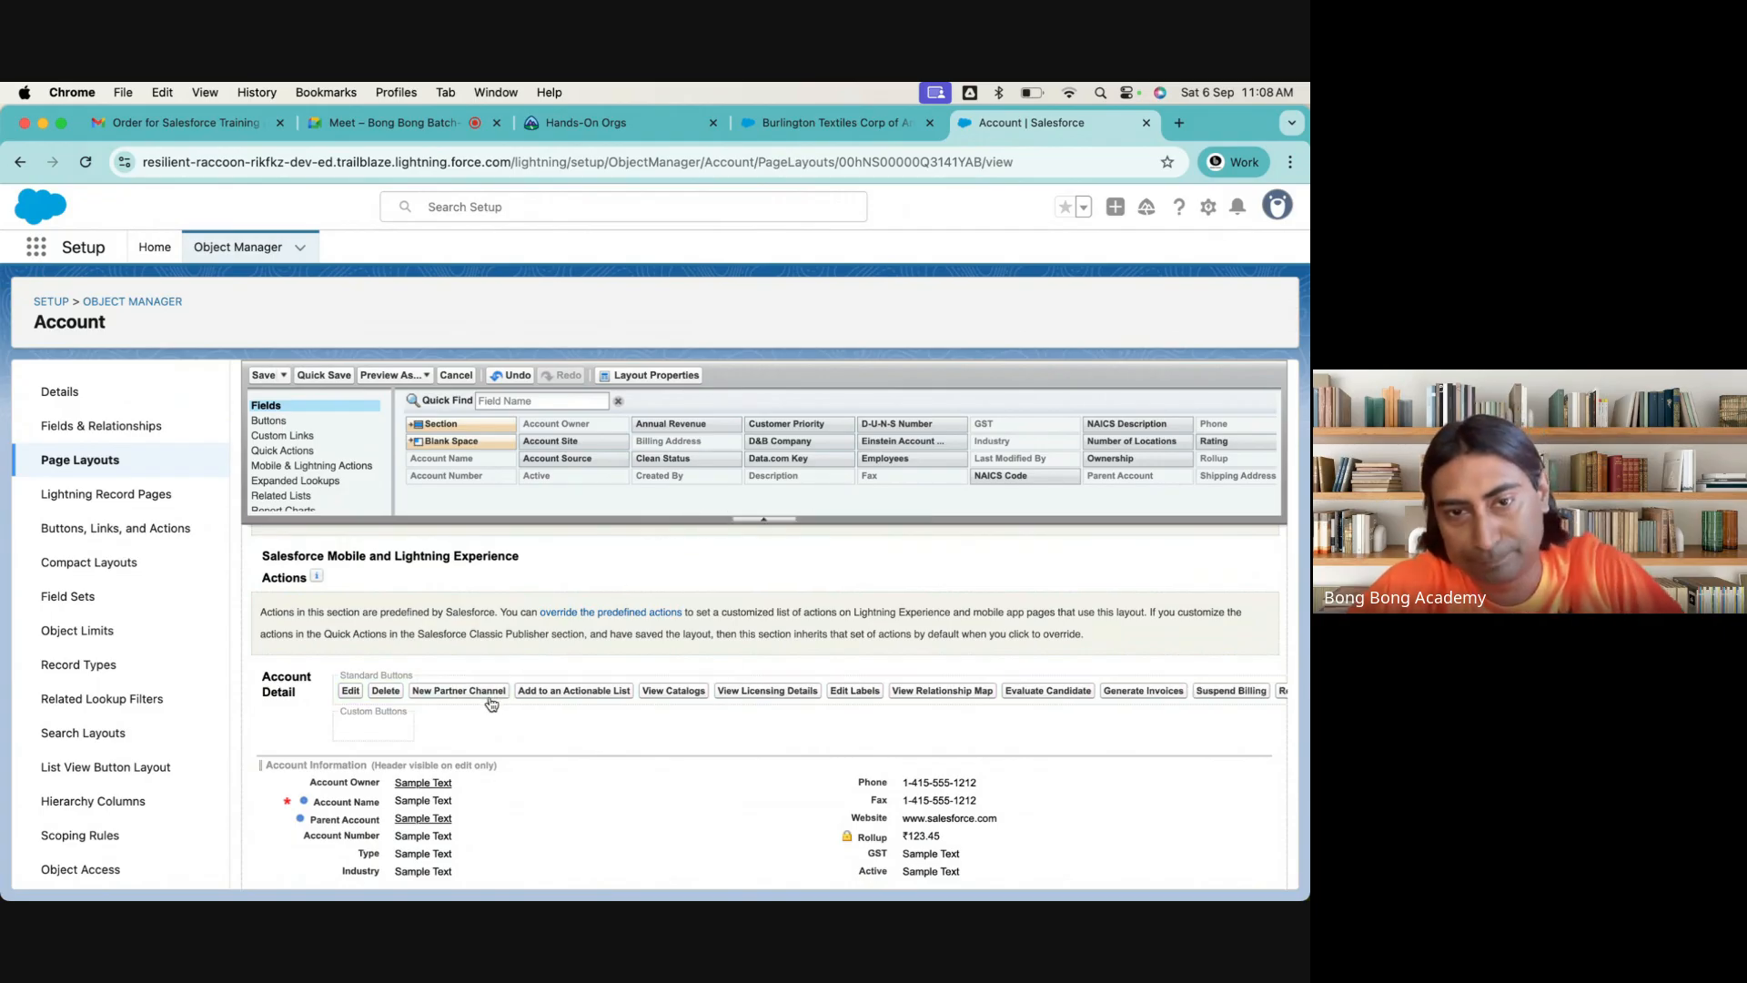
left_click_drag(491, 700, 773, 482)
left_click_drag(509, 693, 772, 484)
left_click_drag(469, 702, 782, 492)
left_click_drag(474, 694, 681, 496)
left_click_drag(496, 696, 756, 486)
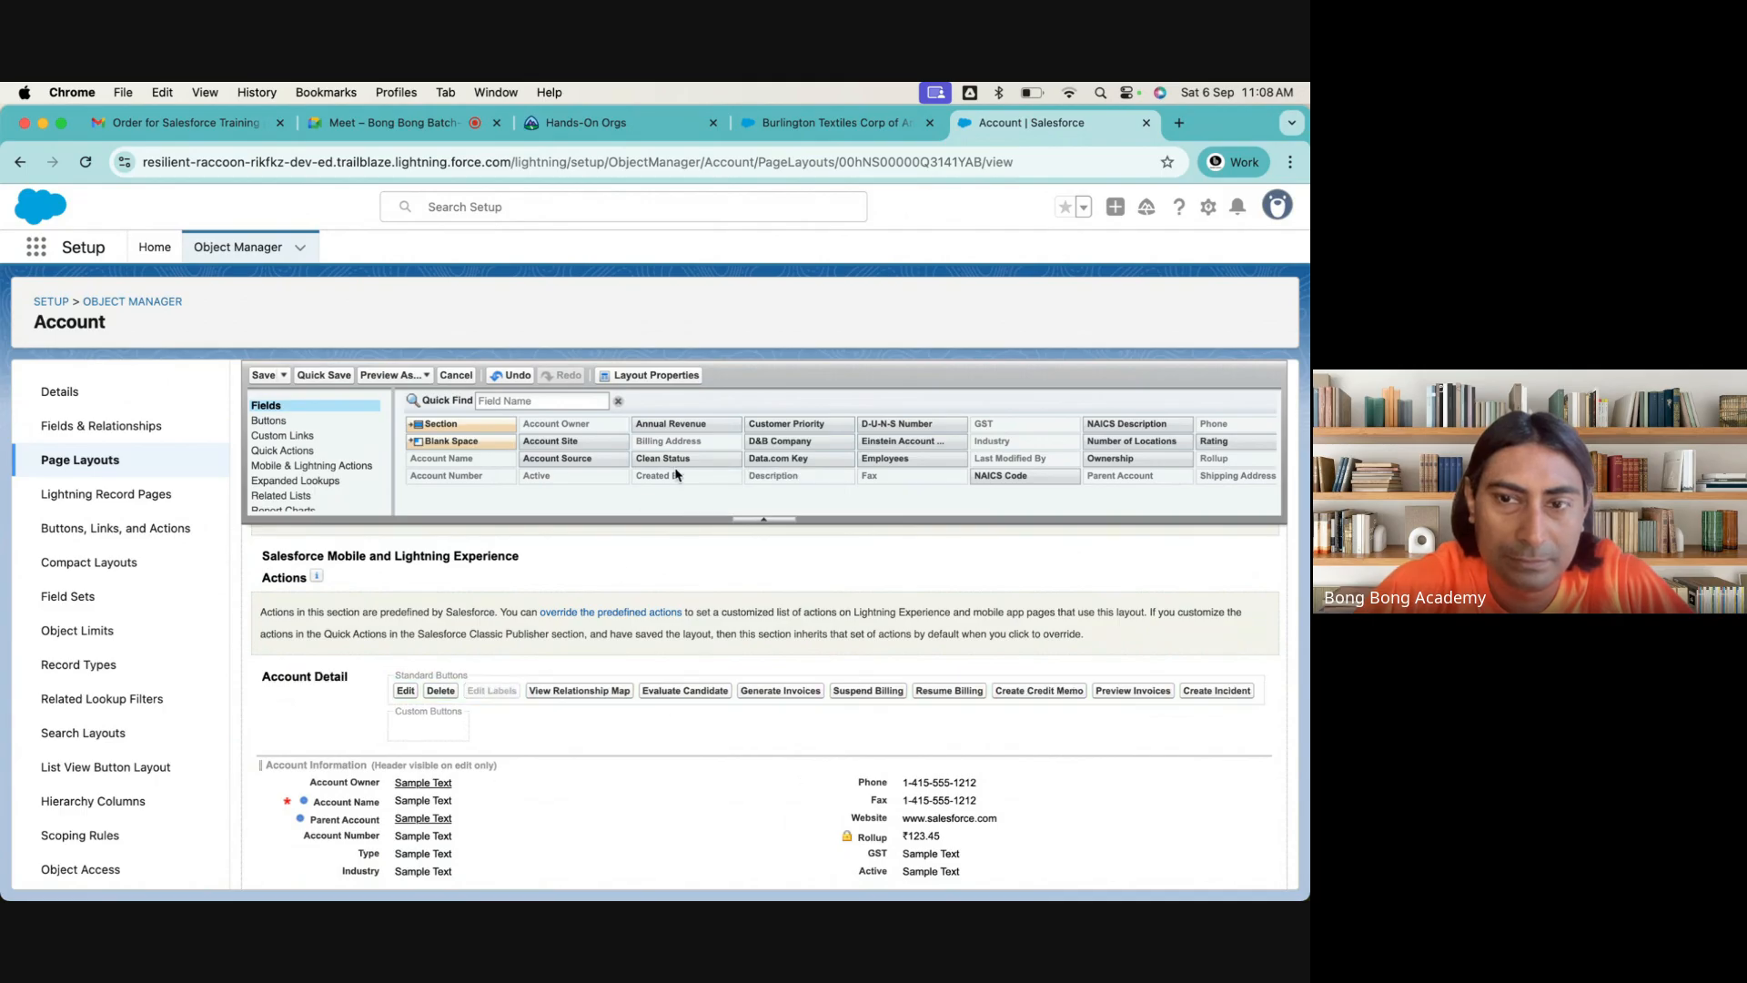
left_click_drag(592, 699, 728, 514)
left_click_drag(676, 696, 869, 447)
left_click_drag(721, 695, 904, 472)
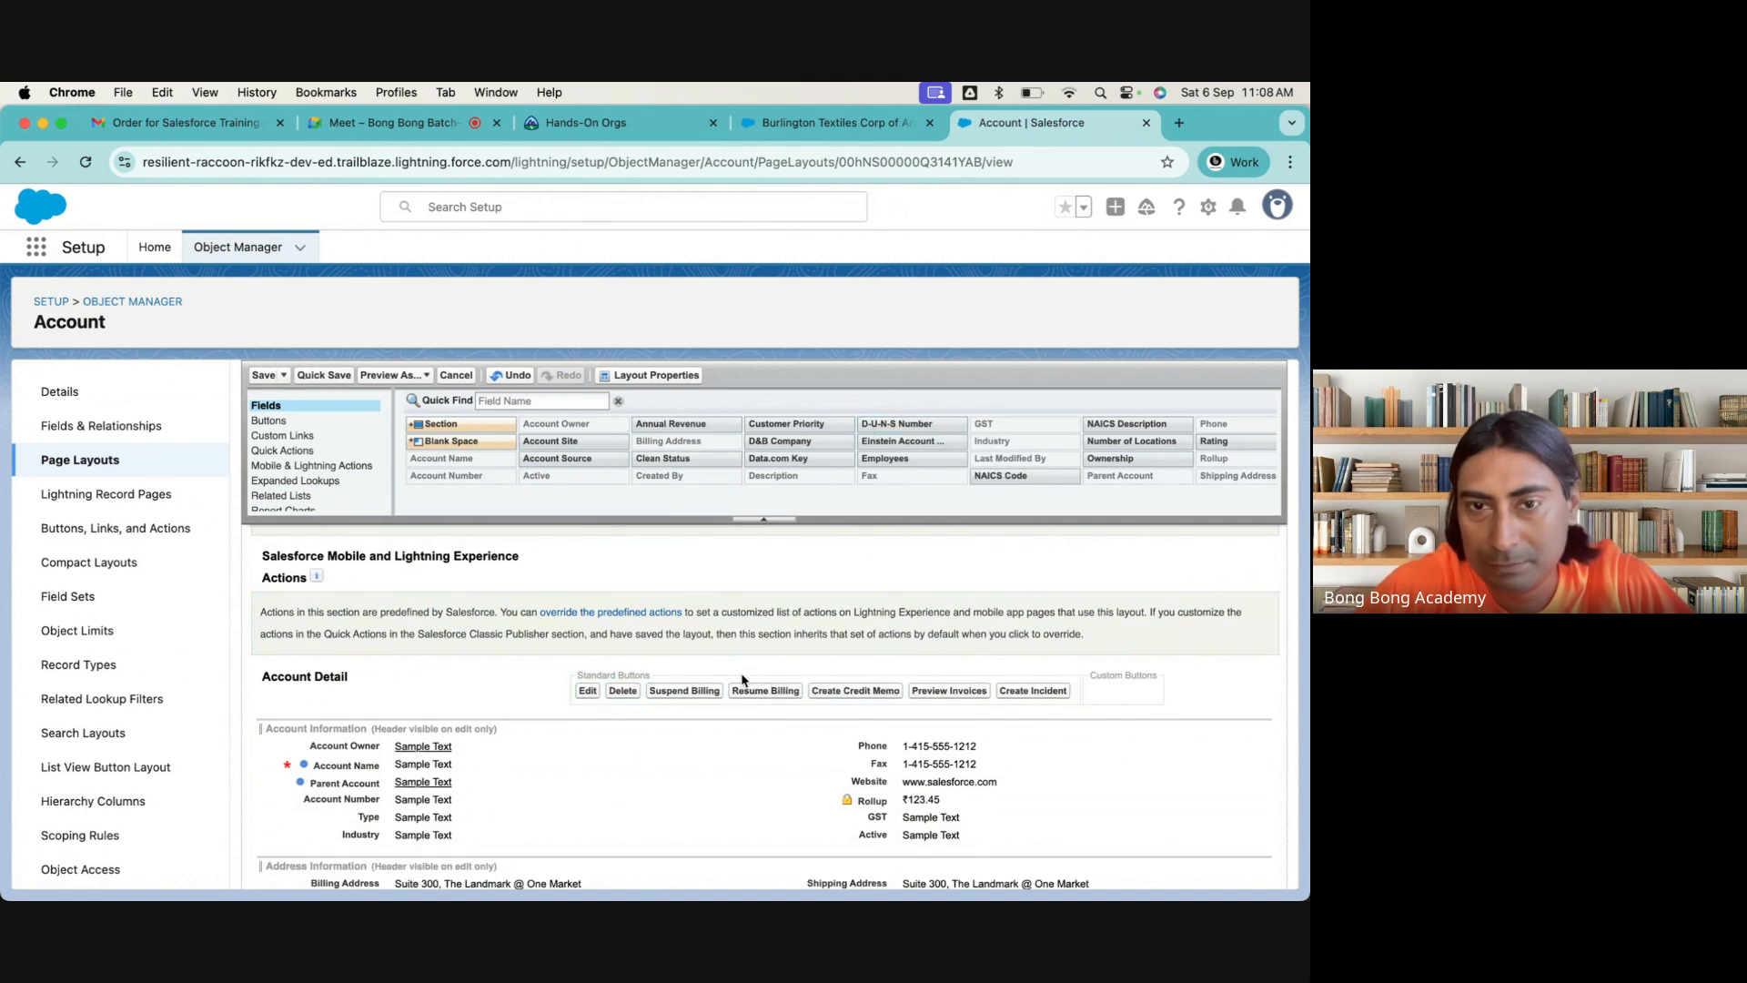
left_click_drag(705, 693, 901, 507)
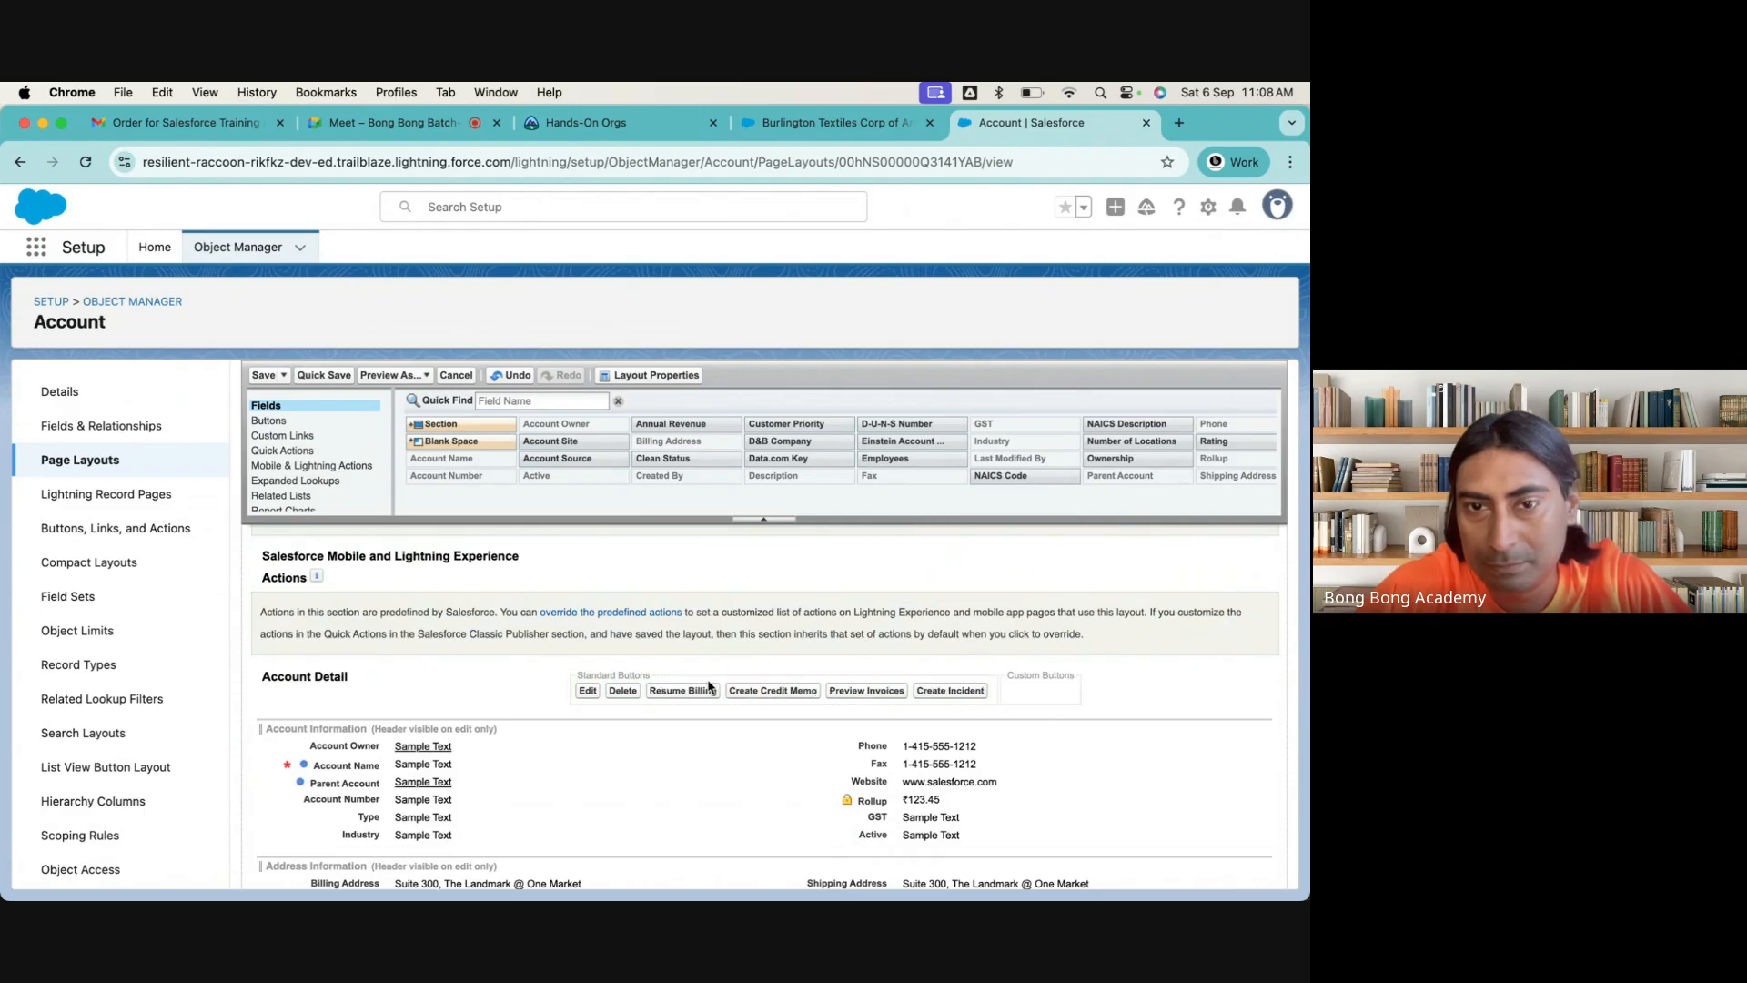
left_click_drag(701, 691, 909, 483)
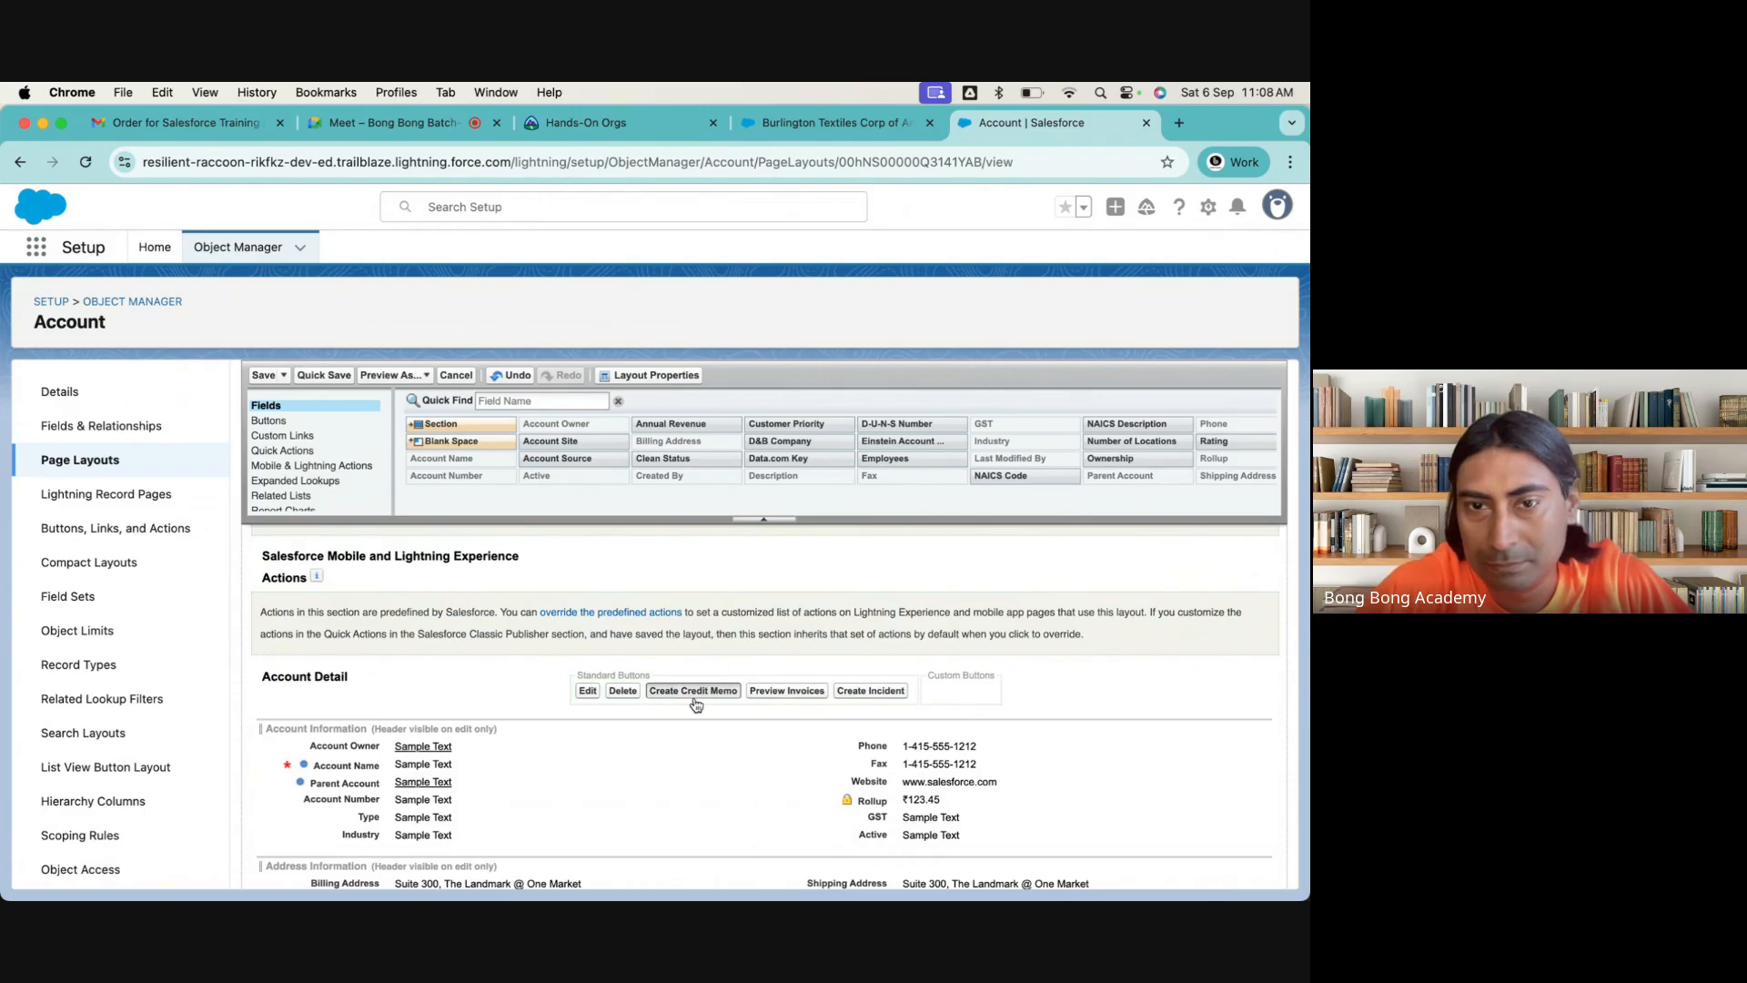
left_click_drag(696, 701, 909, 479)
left_click_drag(703, 698, 948, 494)
left_click_drag(710, 698, 948, 482)
left_click(263, 376)
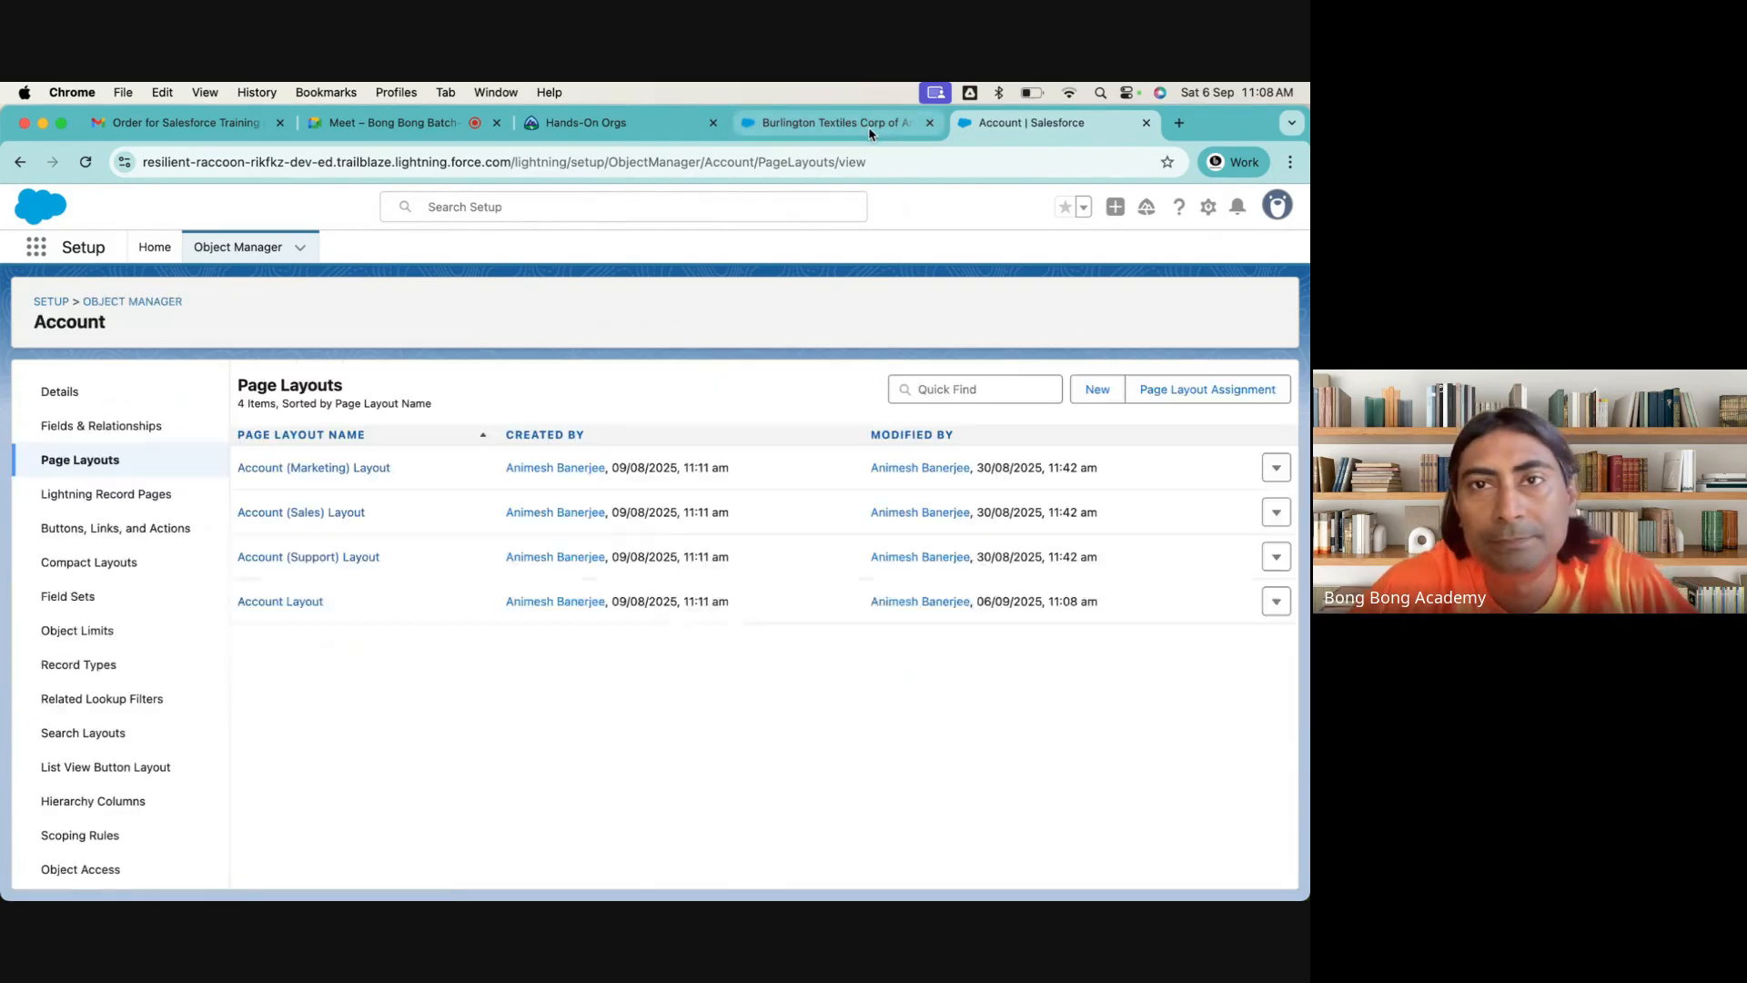
Clear the visited site's stored data, including force.com, and reload the account record to load the reduced set of buttons
left_click(870, 125)
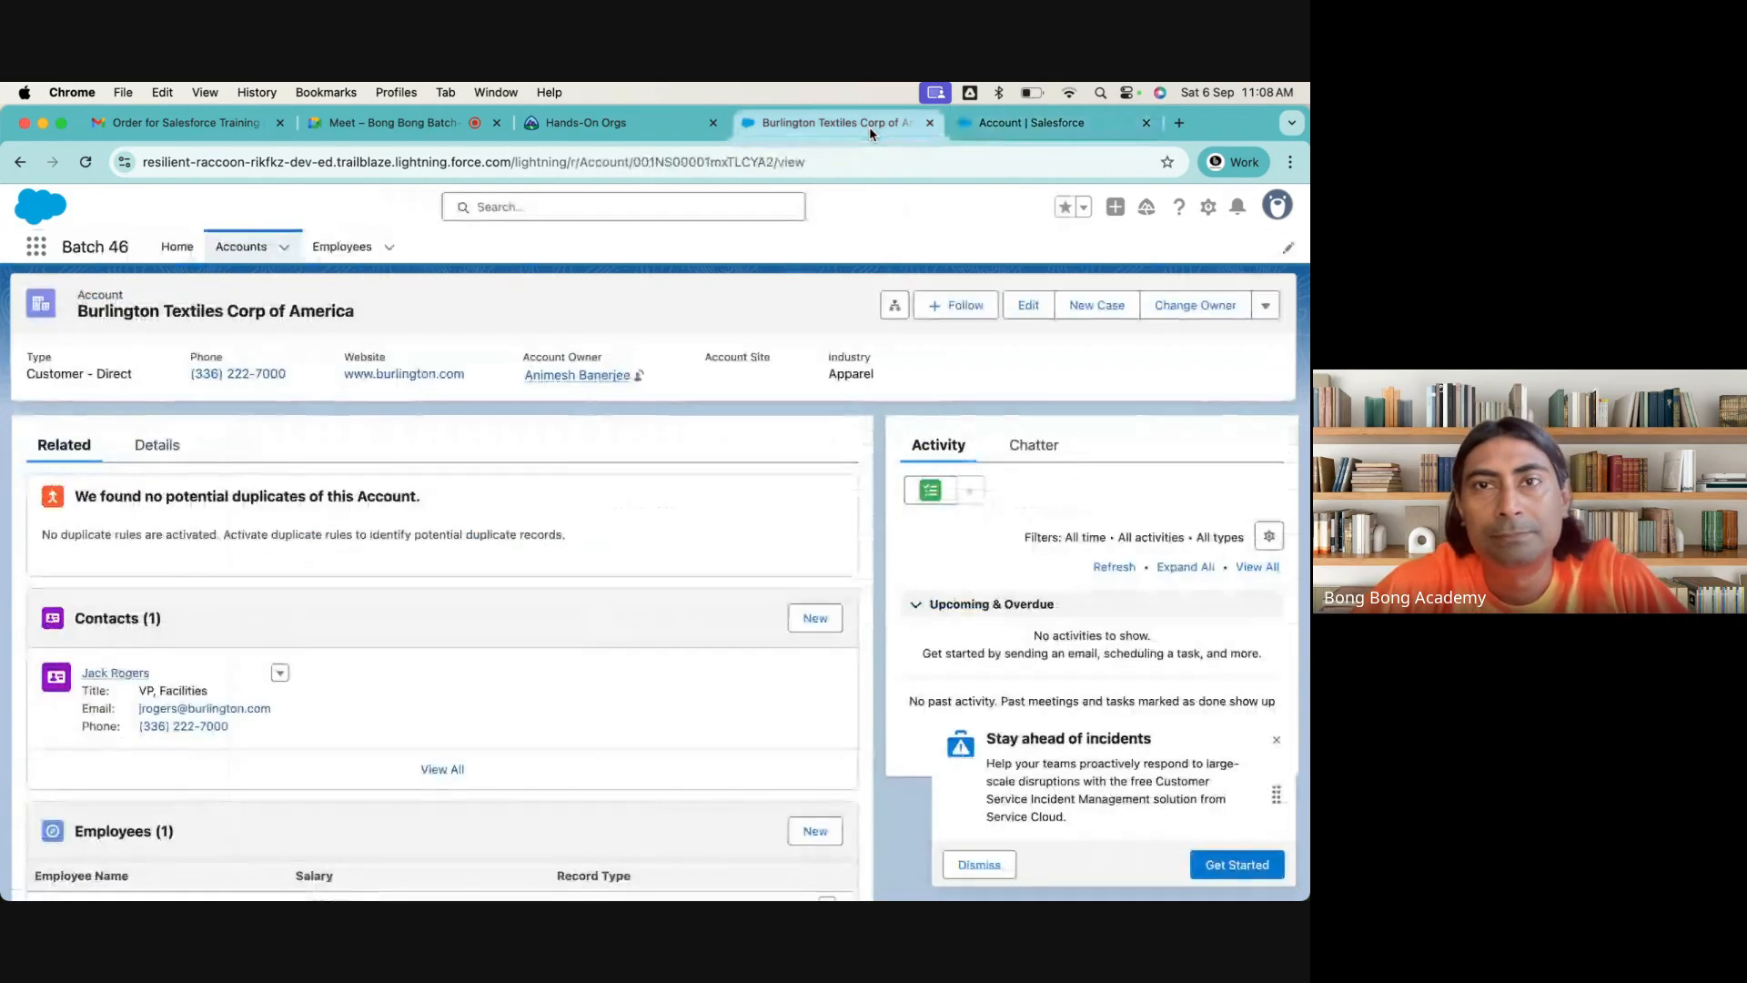
left_click(125, 162)
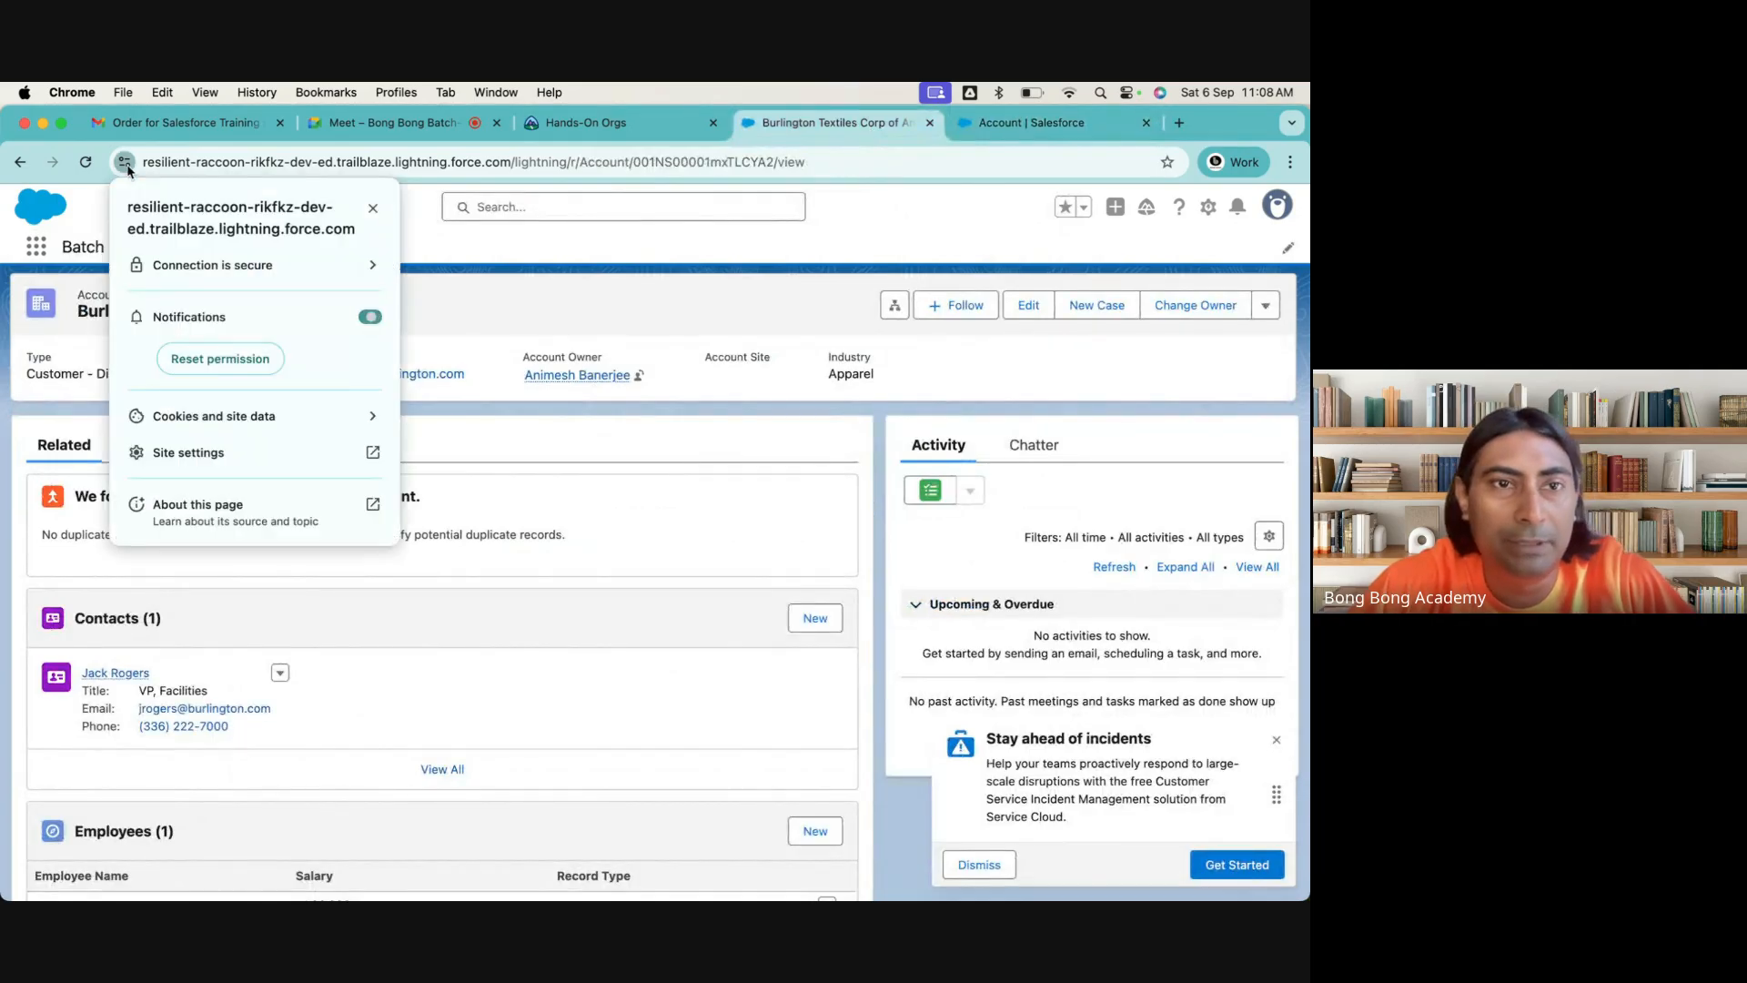
left_click(367, 406)
left_click(372, 405)
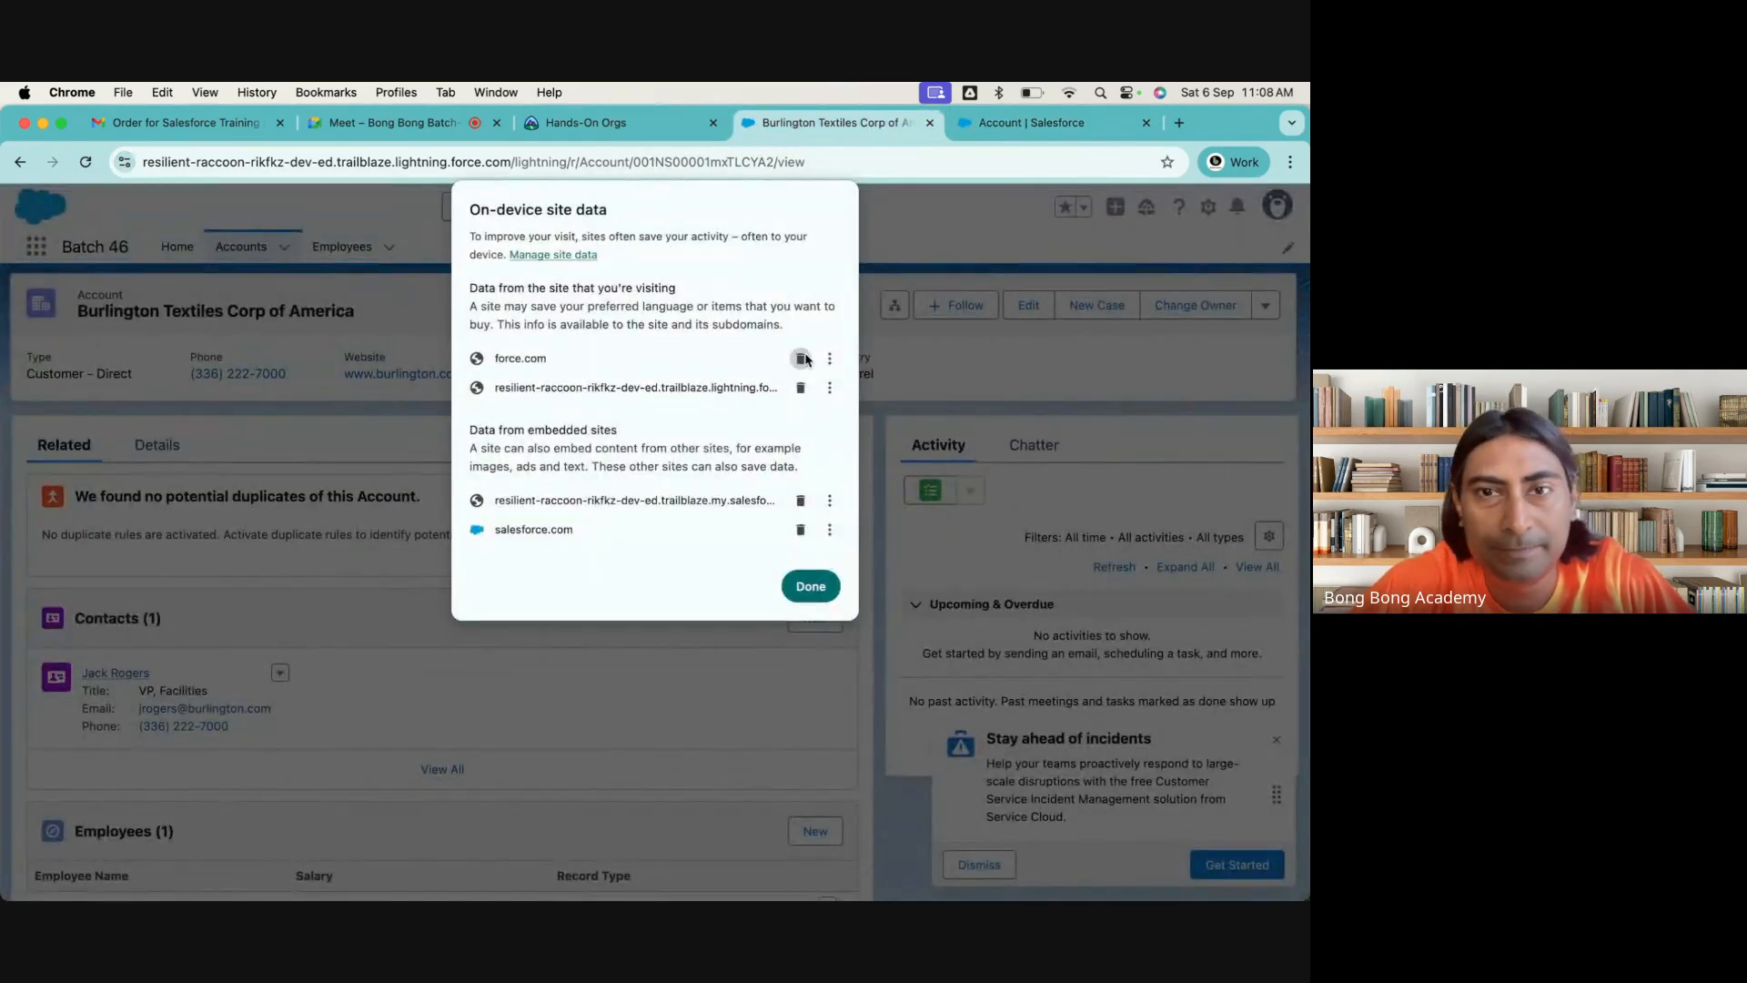
left_click(801, 358)
left_click(811, 547)
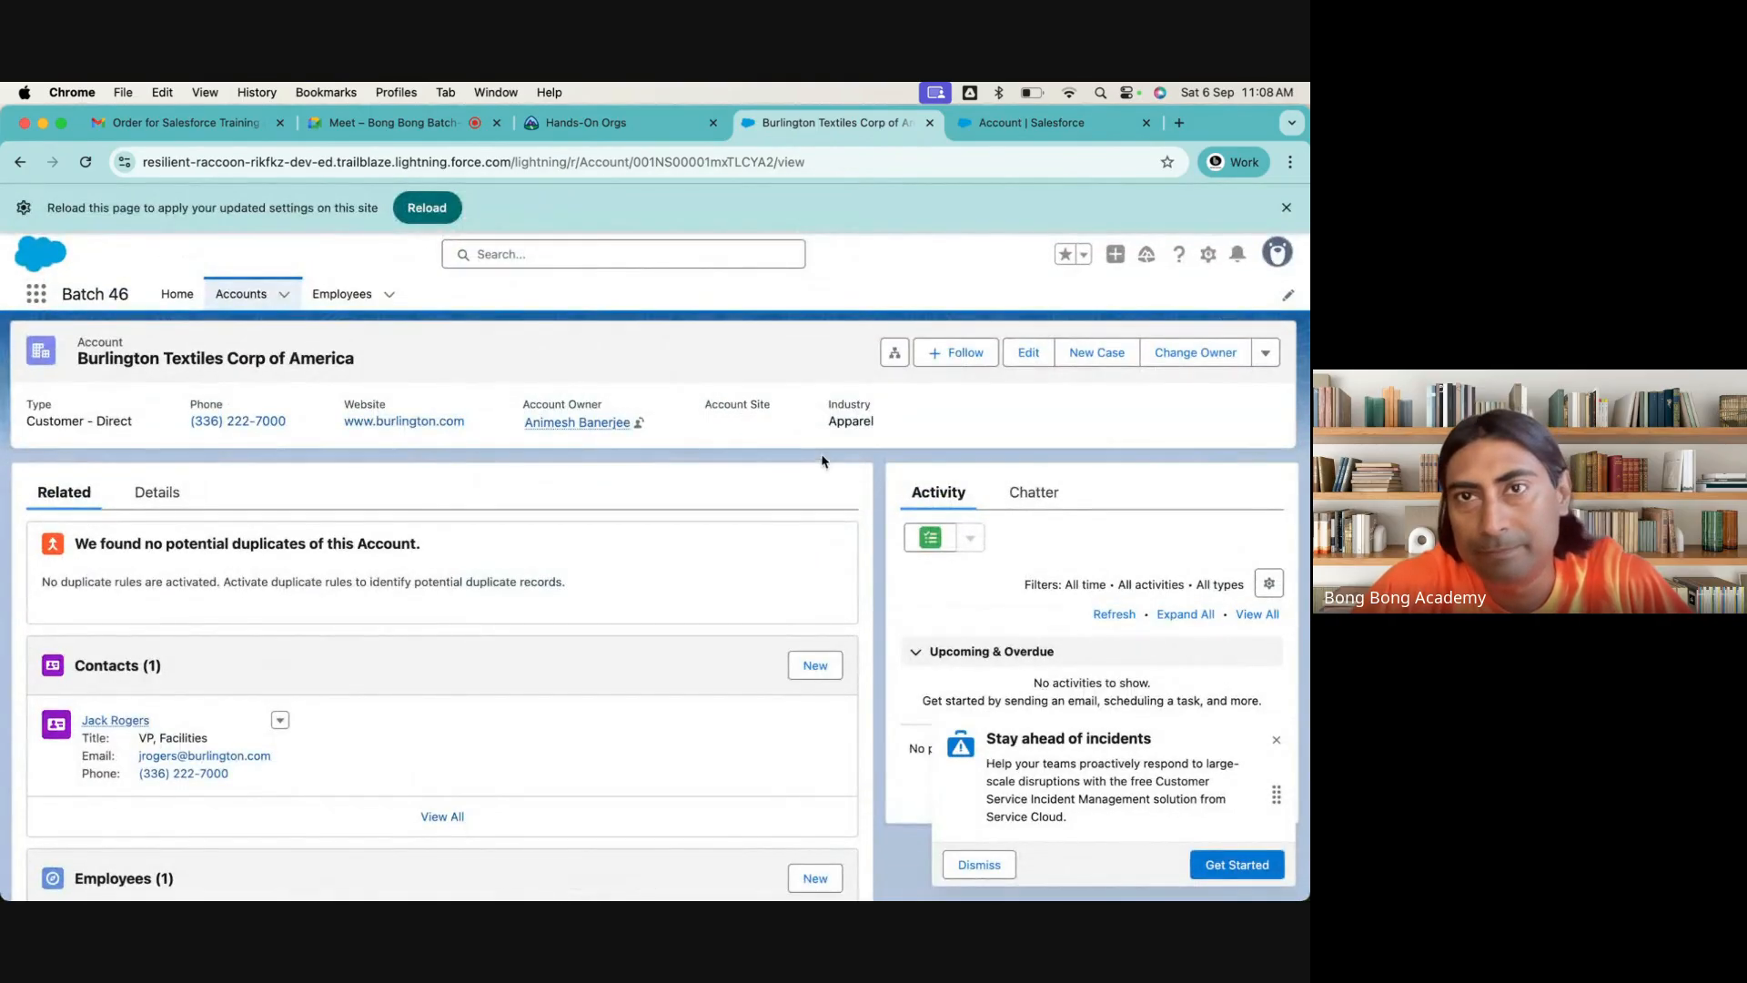
left_click(420, 209)
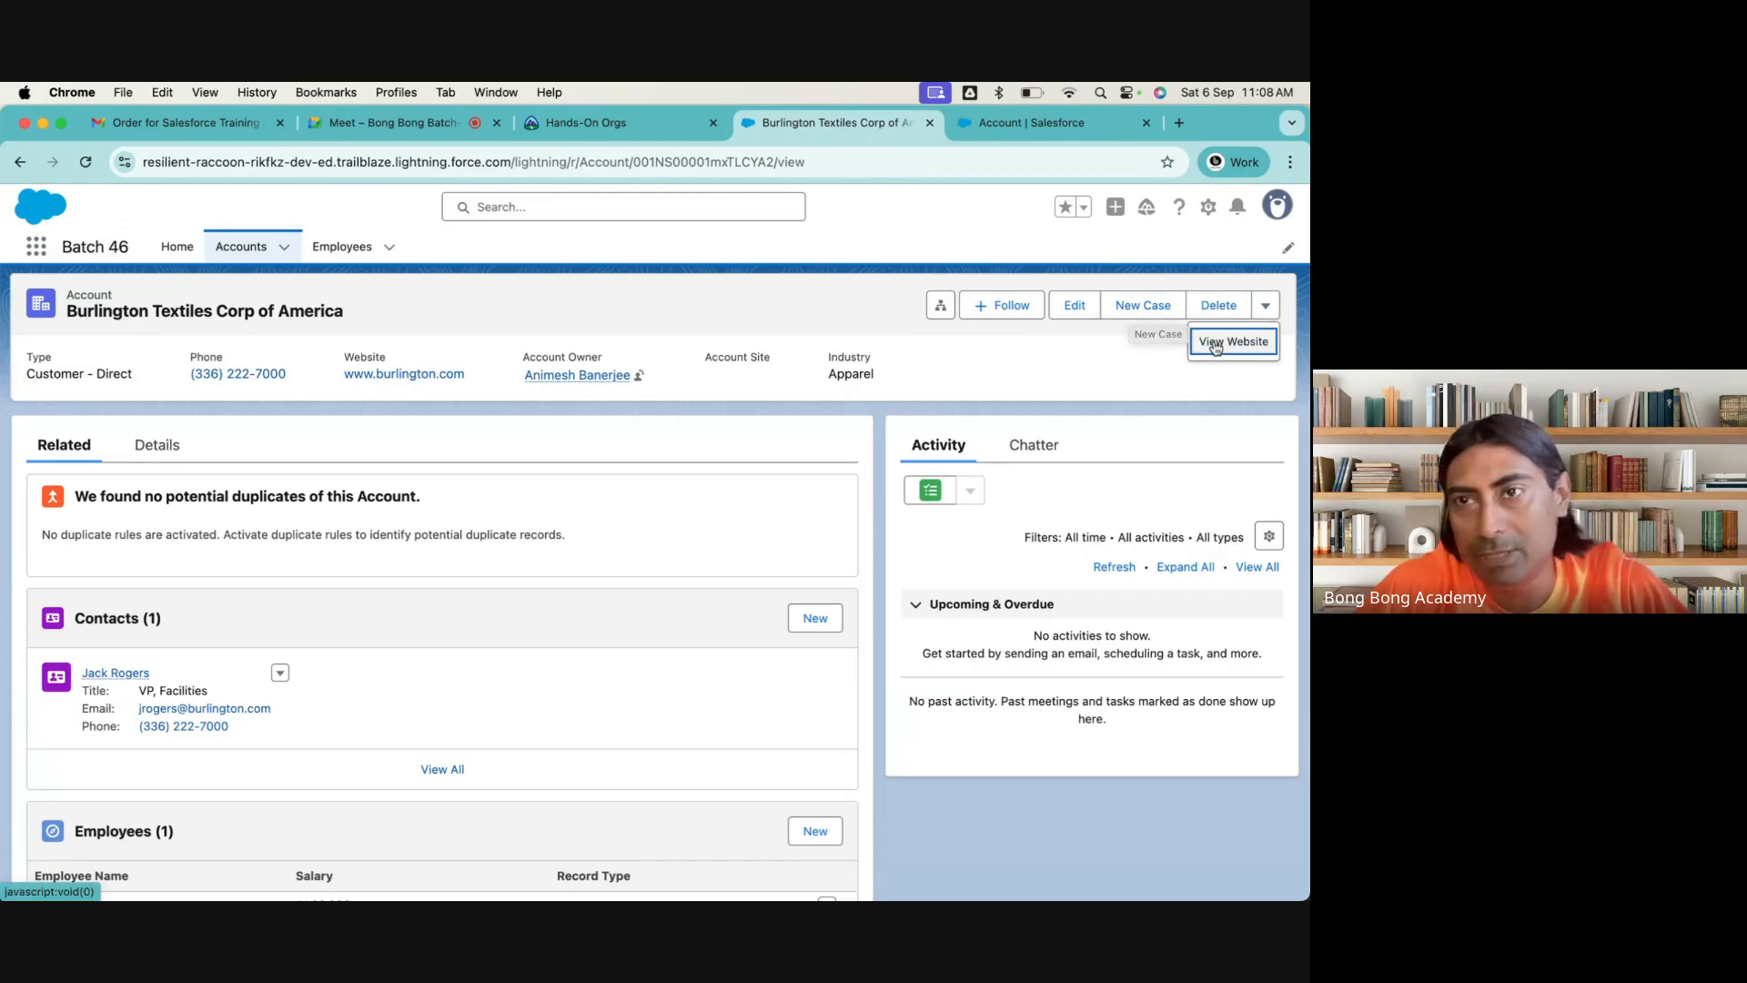
Search Setup for "pub", go to Publisher Layouts and open the Global Layout for editing to examine its quick actions
left_click(1013, 135)
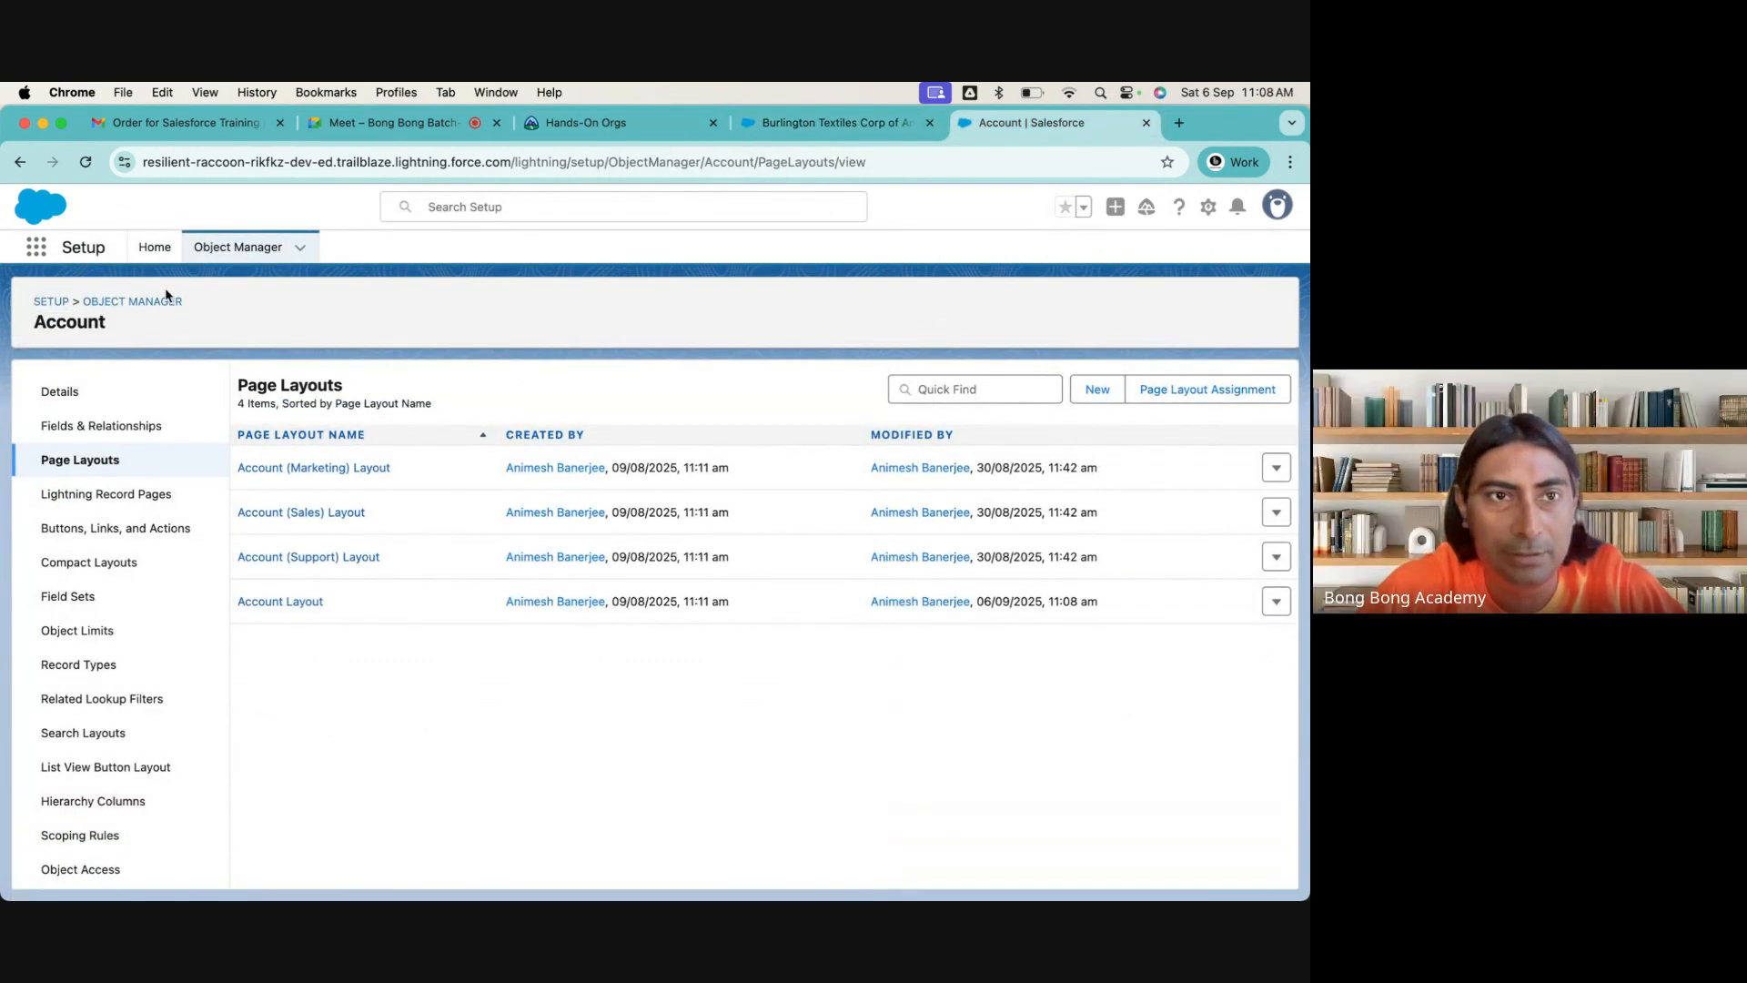
left_click(834, 127)
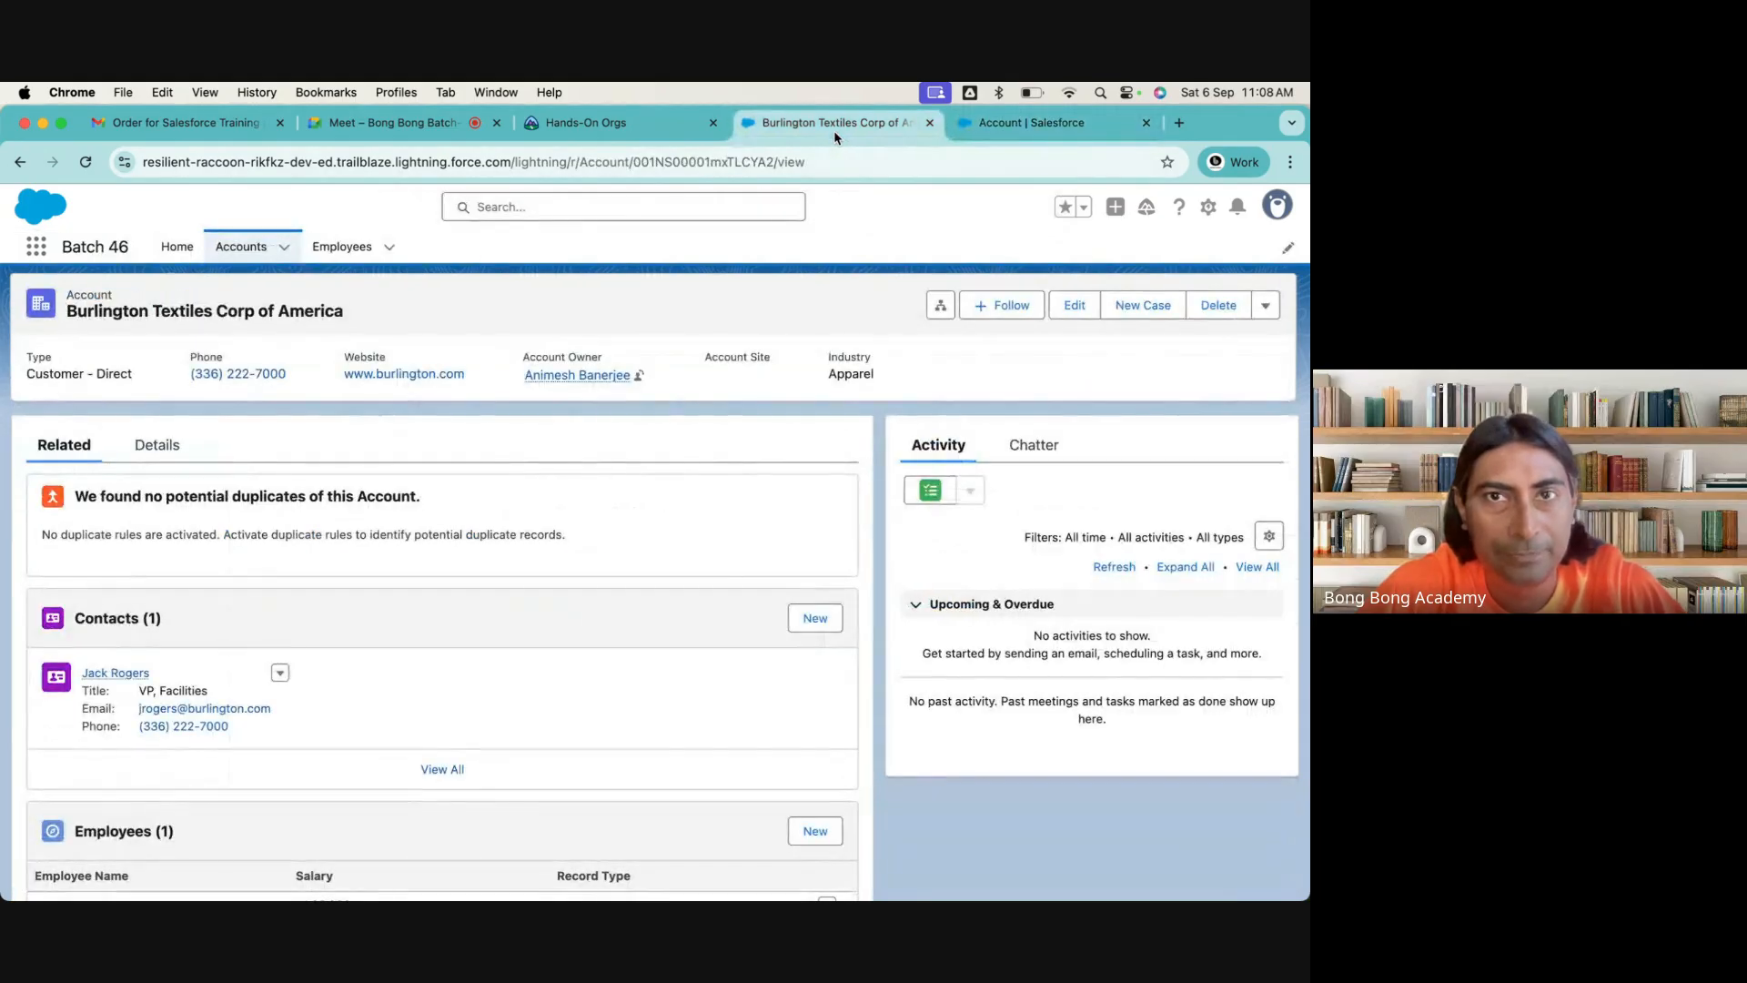
left_click(986, 127)
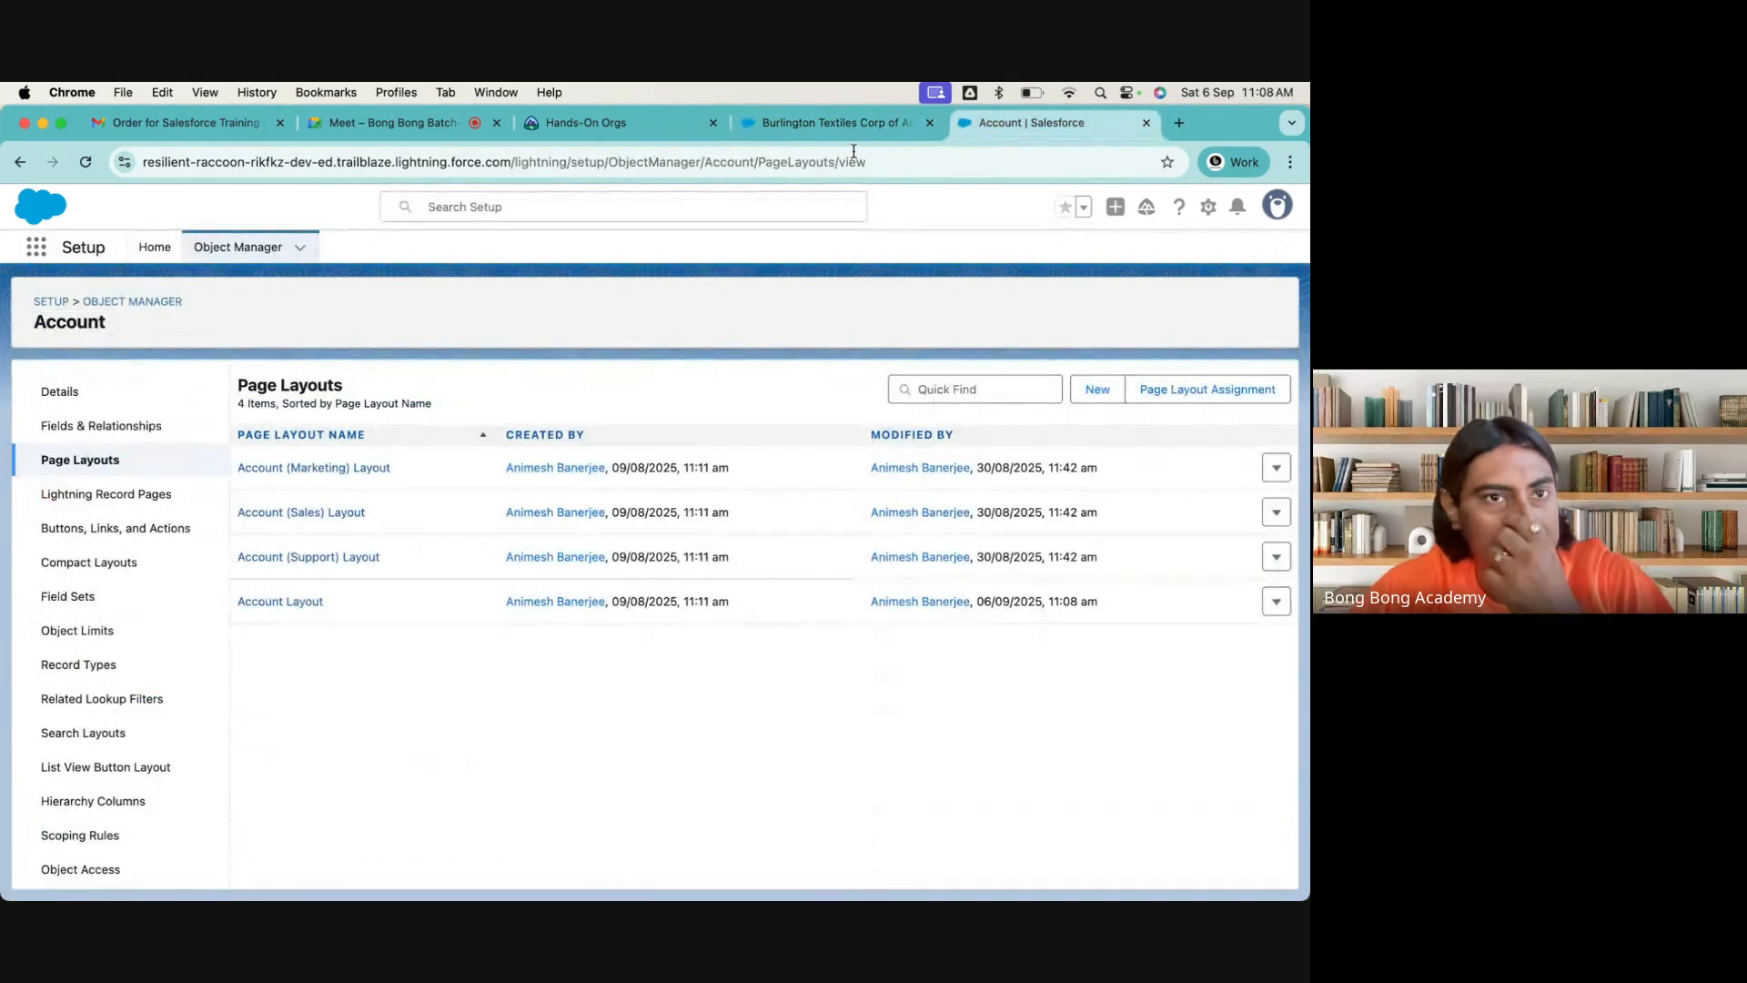
left_click(162, 260)
left_click(88, 299)
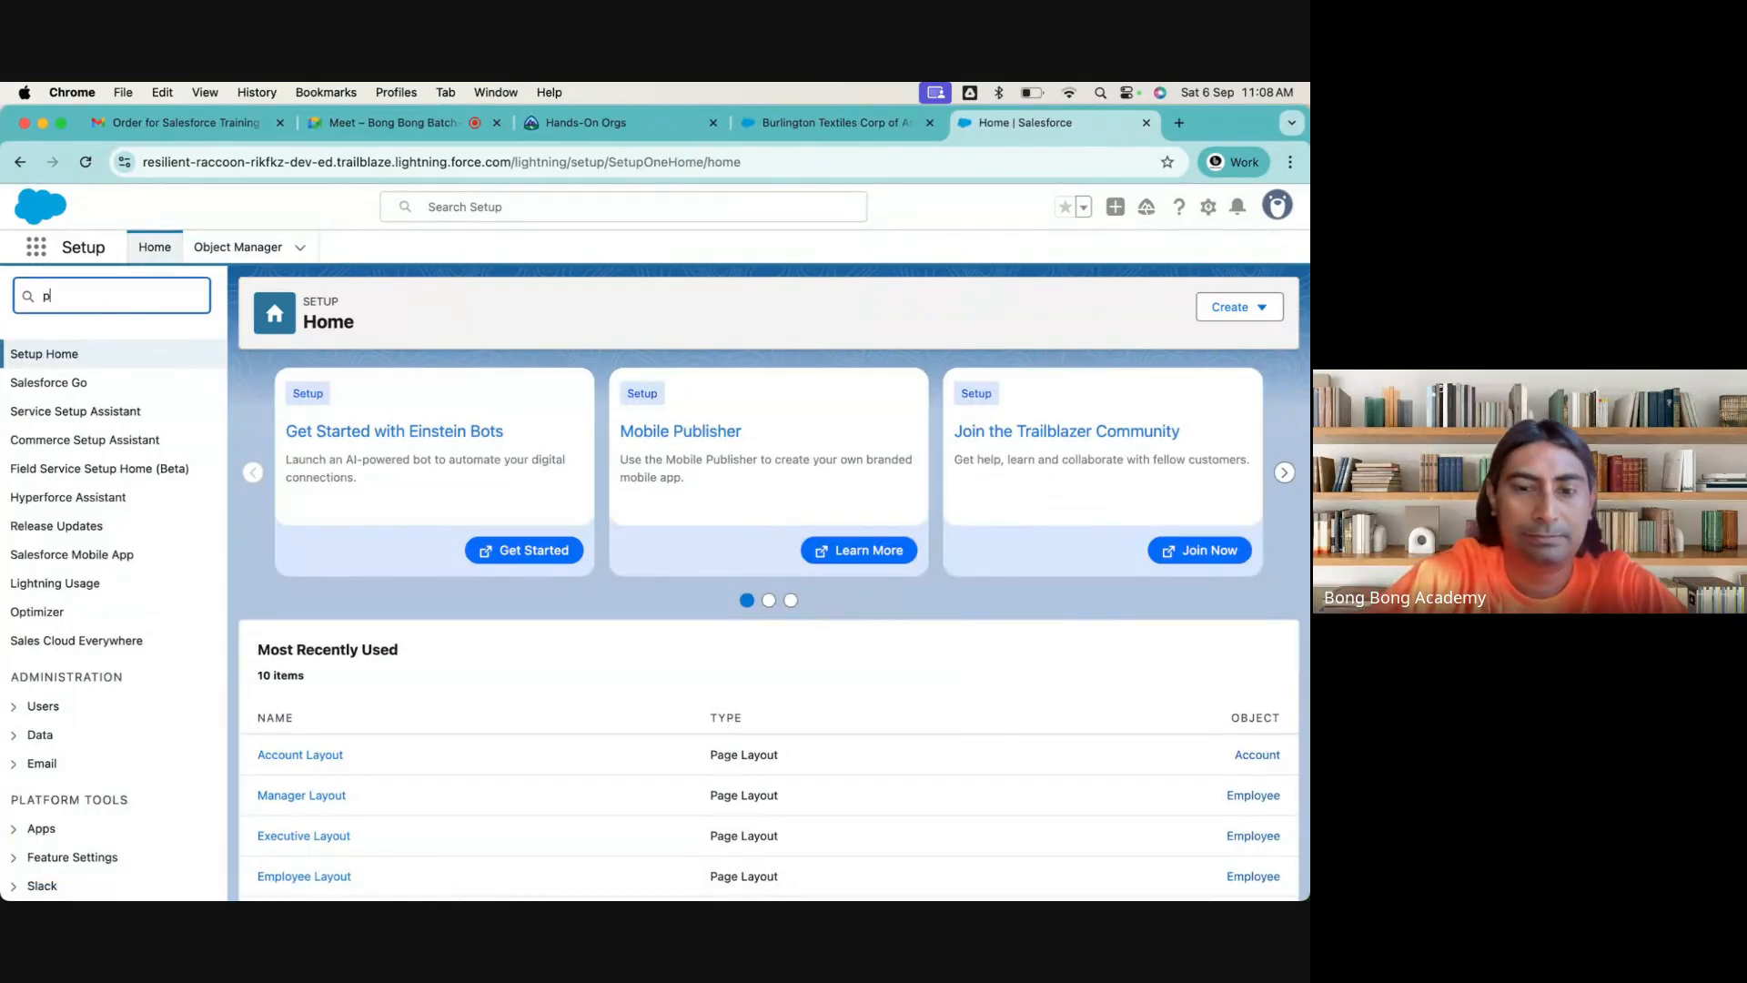
type("pub")
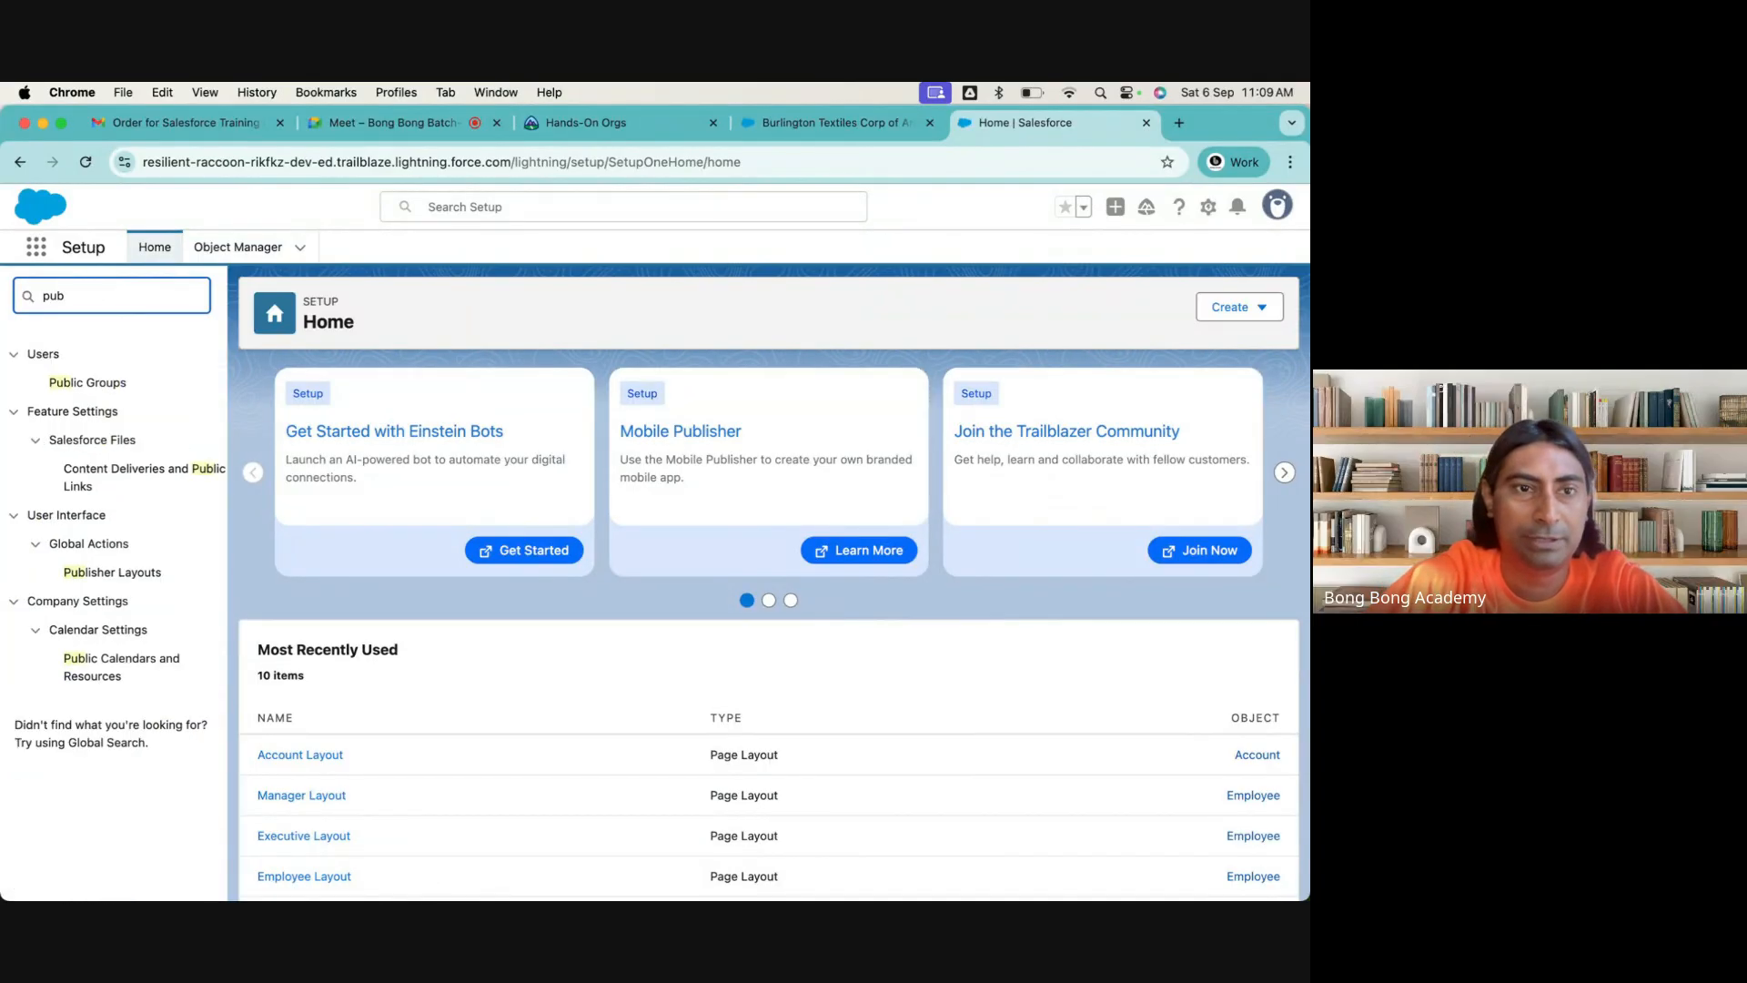
left_click(112, 572)
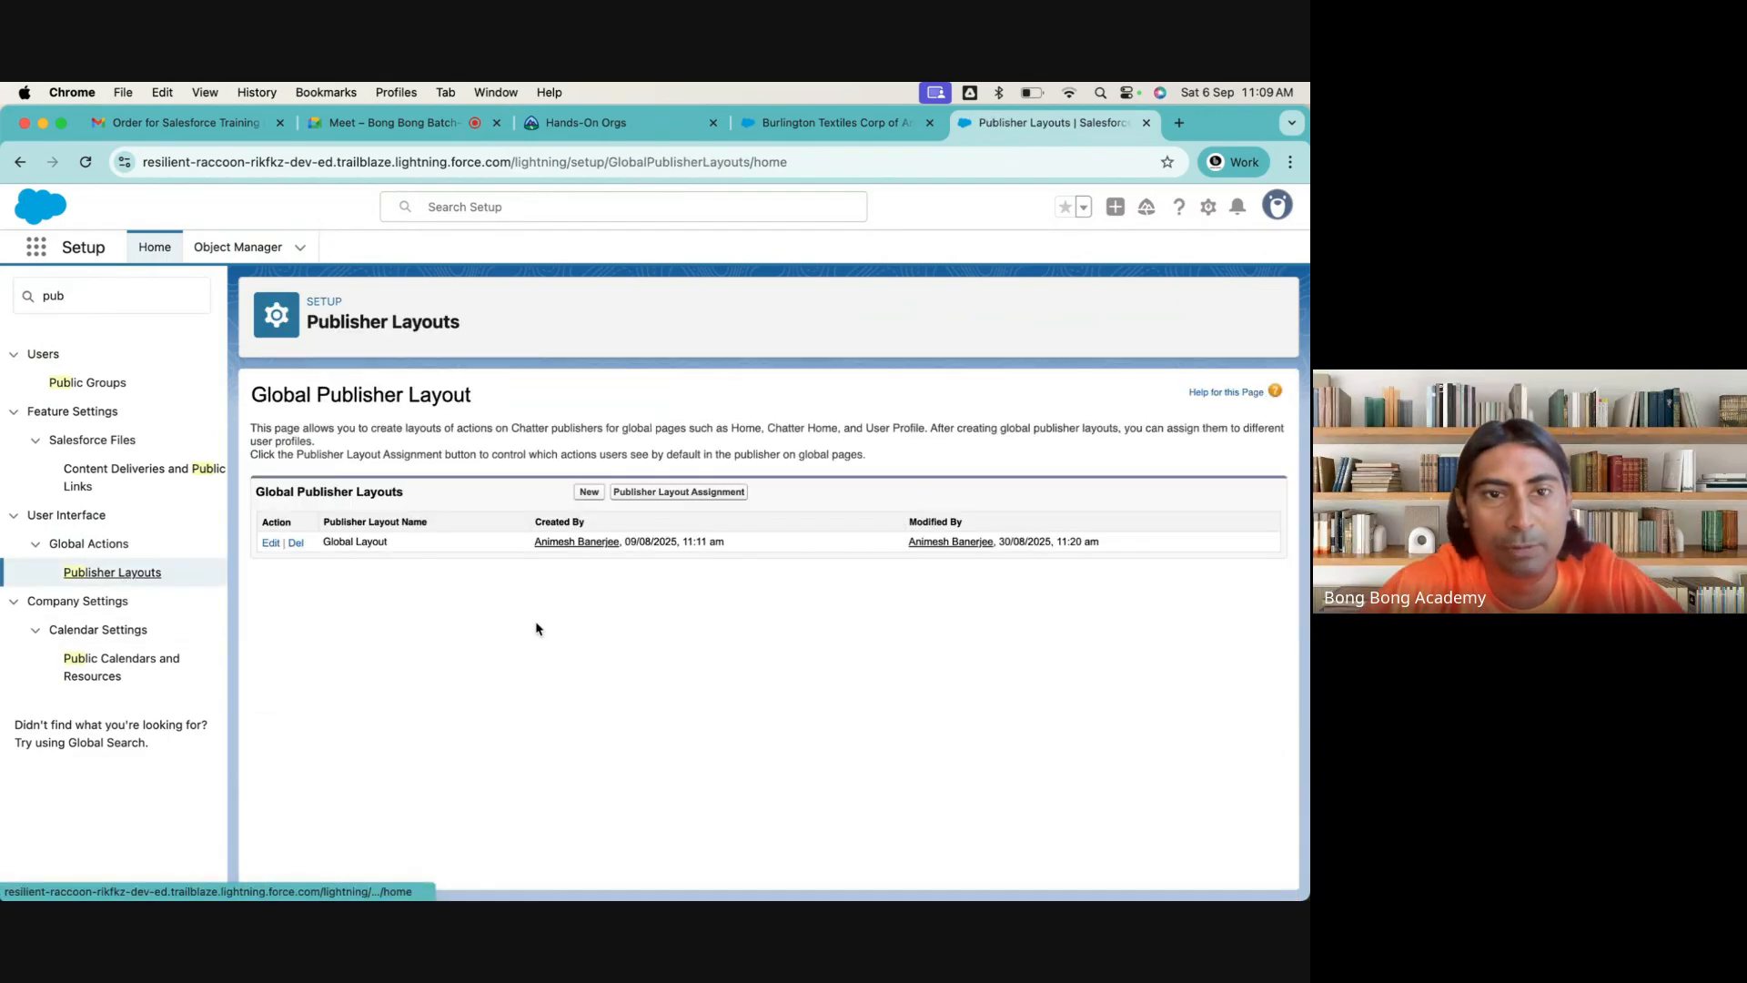
left_click(270, 544)
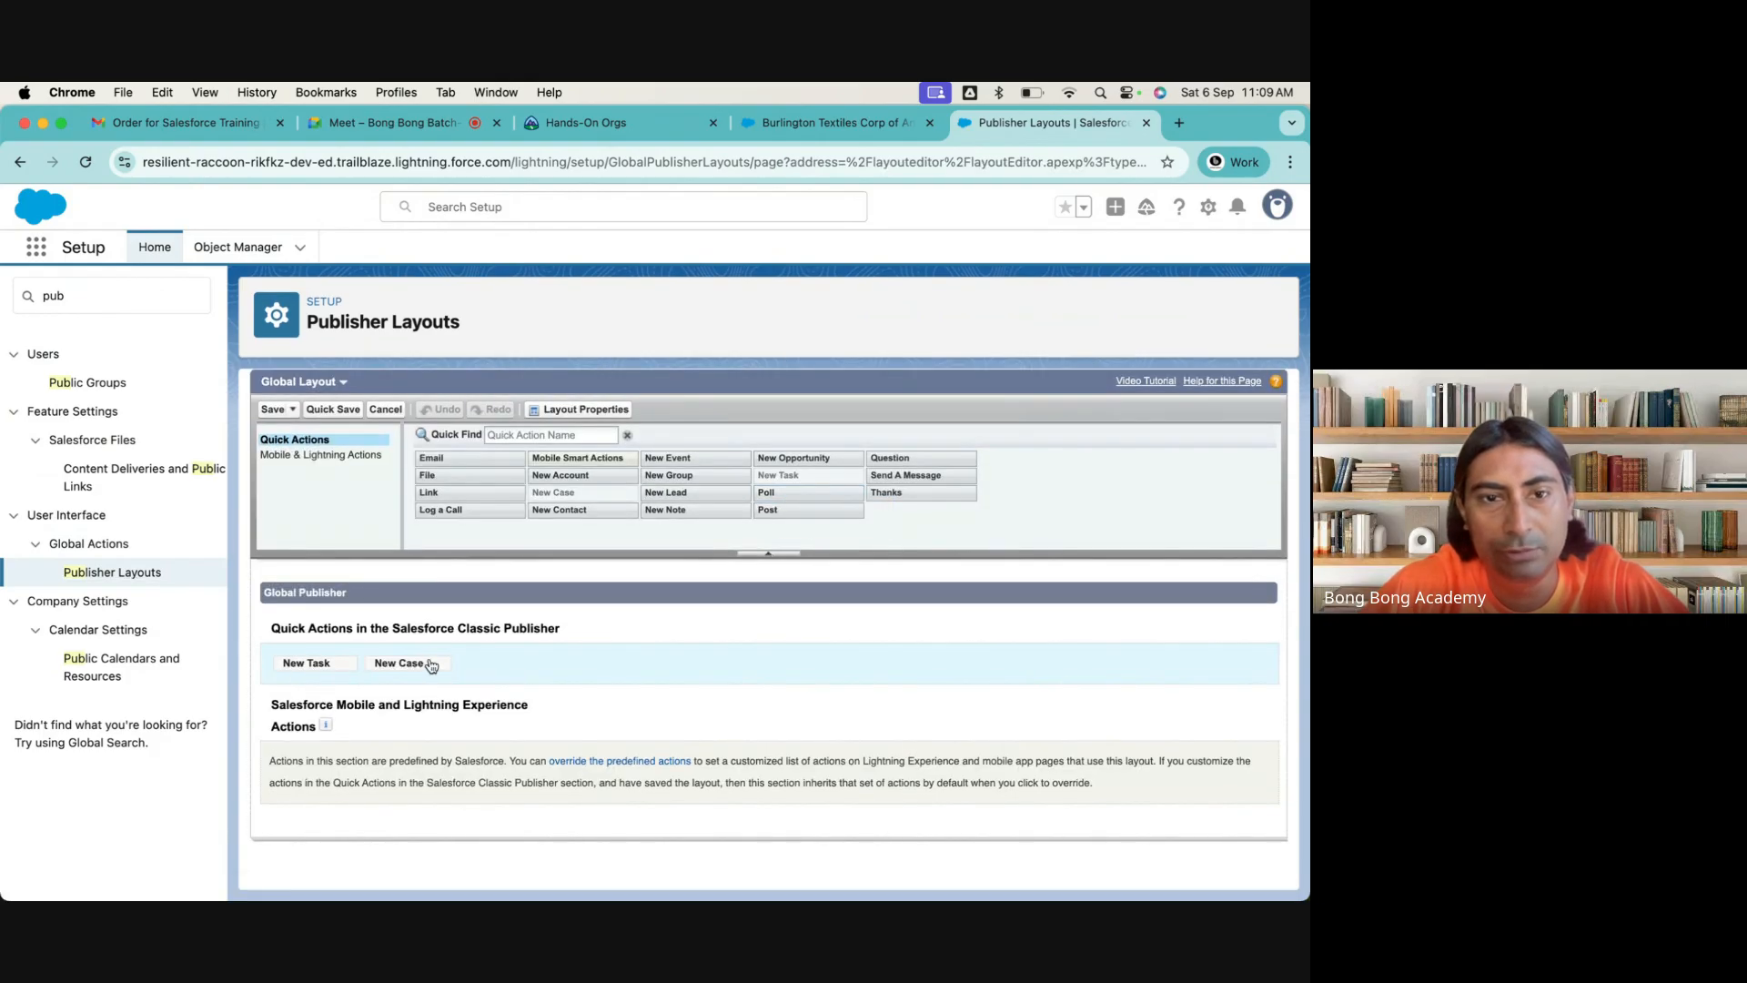
Remove New Task and New Case from the Global Layout's Salesforce Classic Publisher quick actions and save the layout
left_click_drag(337, 671, 612, 485)
left_click(286, 407)
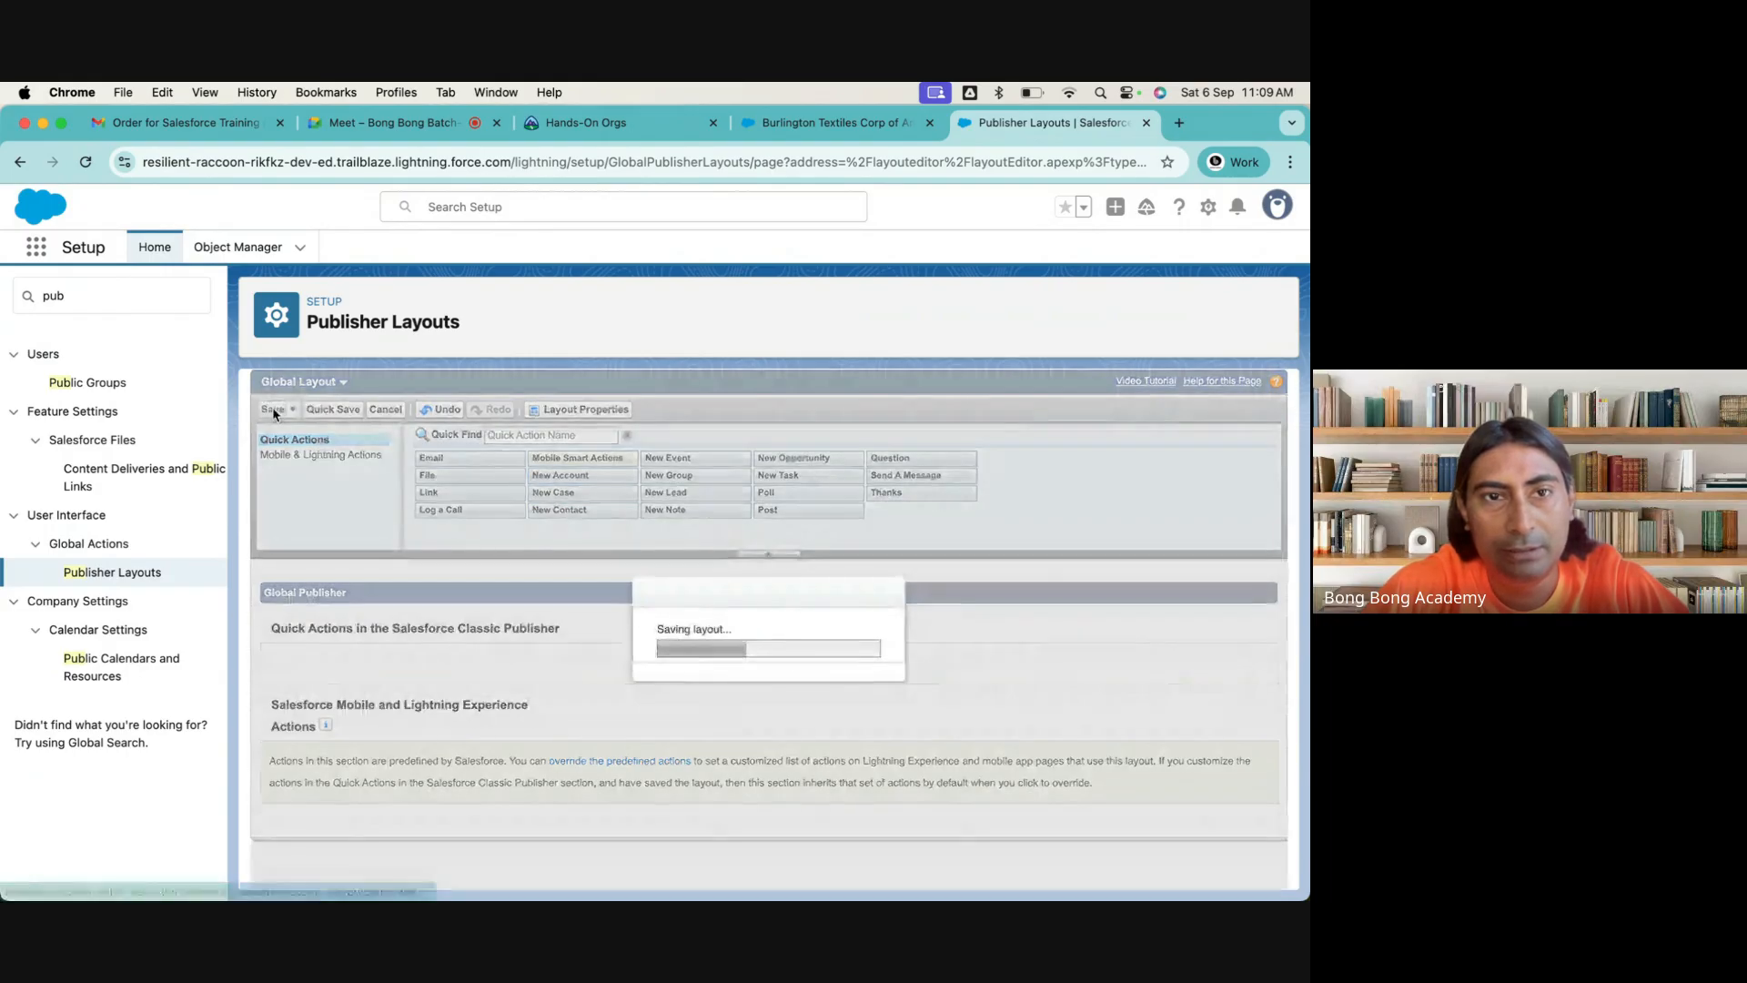
Clear the visited site's on-device data and reload the Burlington Textiles account record to check its actions after the global layout change
left_click(821, 126)
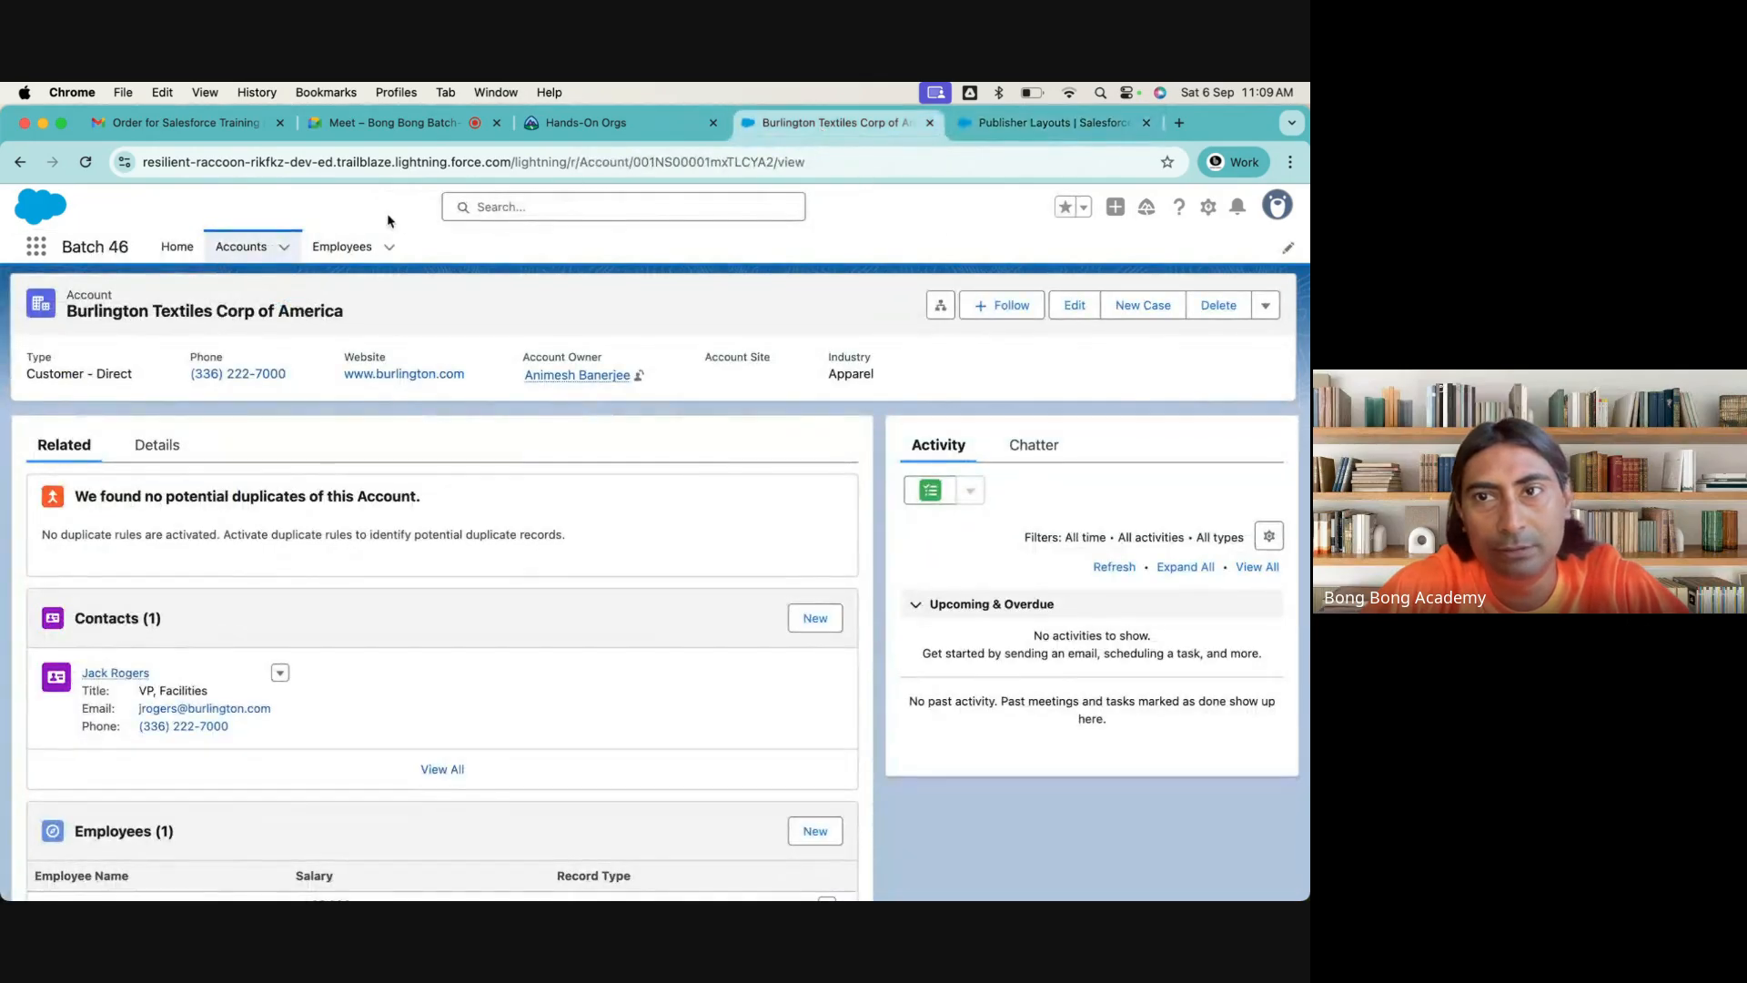
left_click(122, 163)
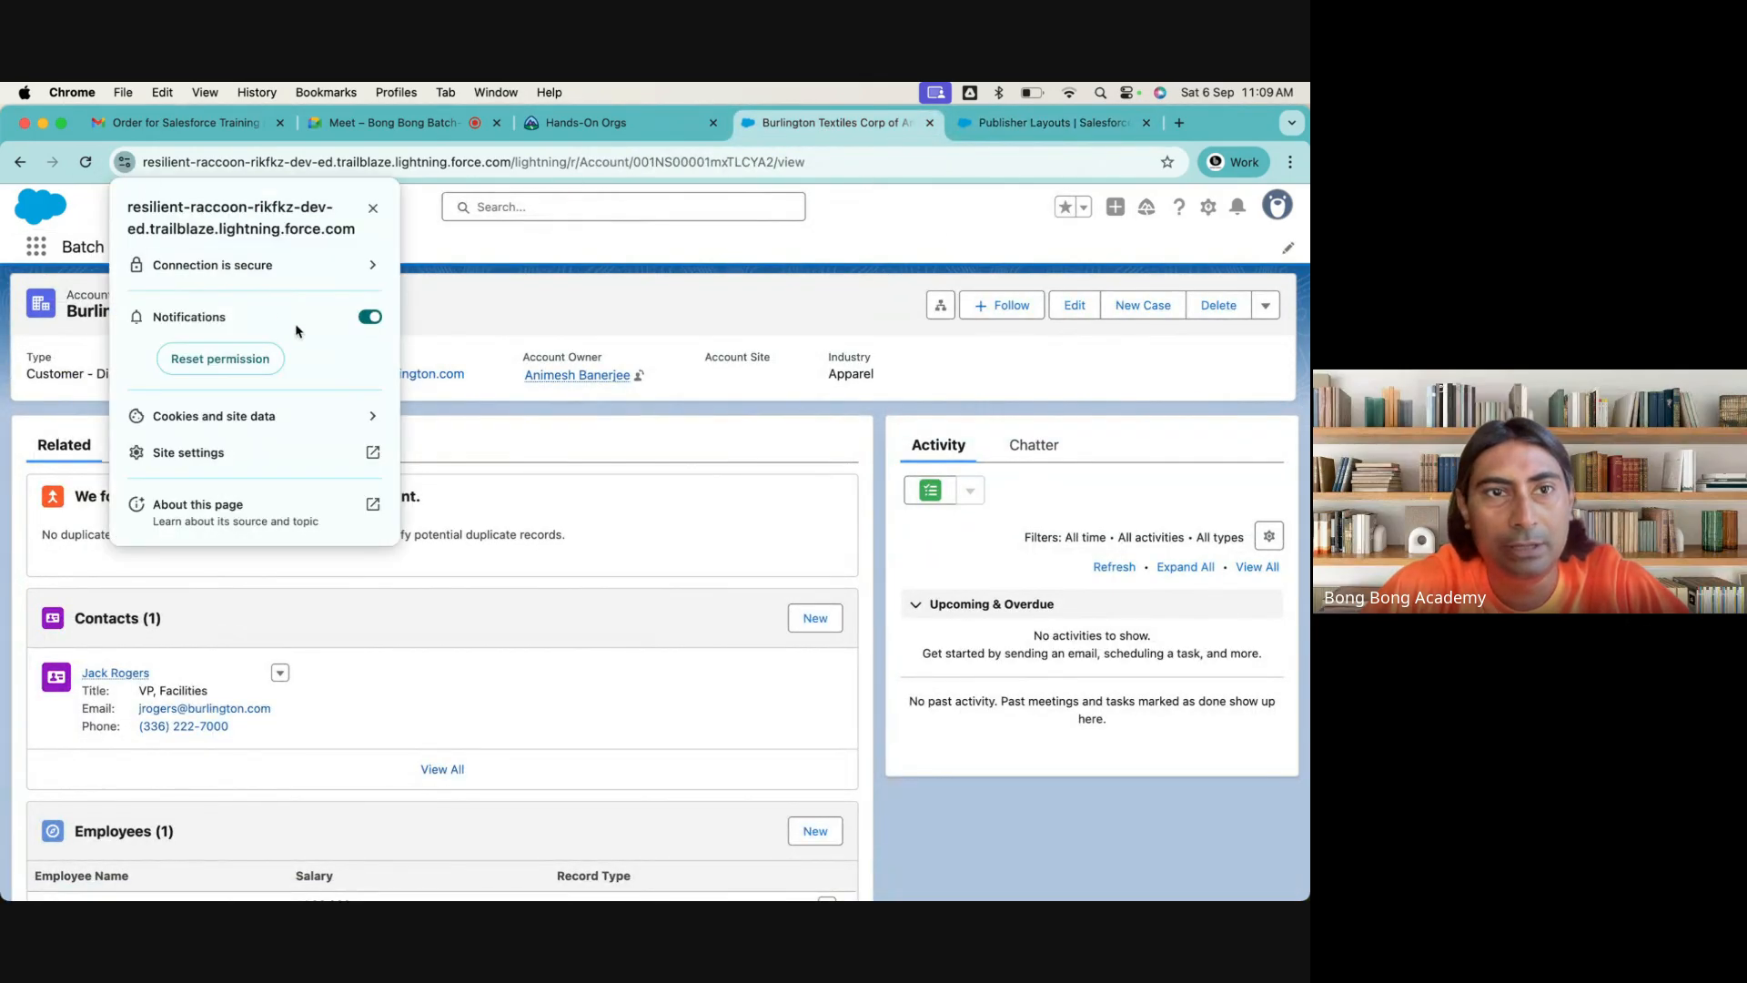
left_click(369, 408)
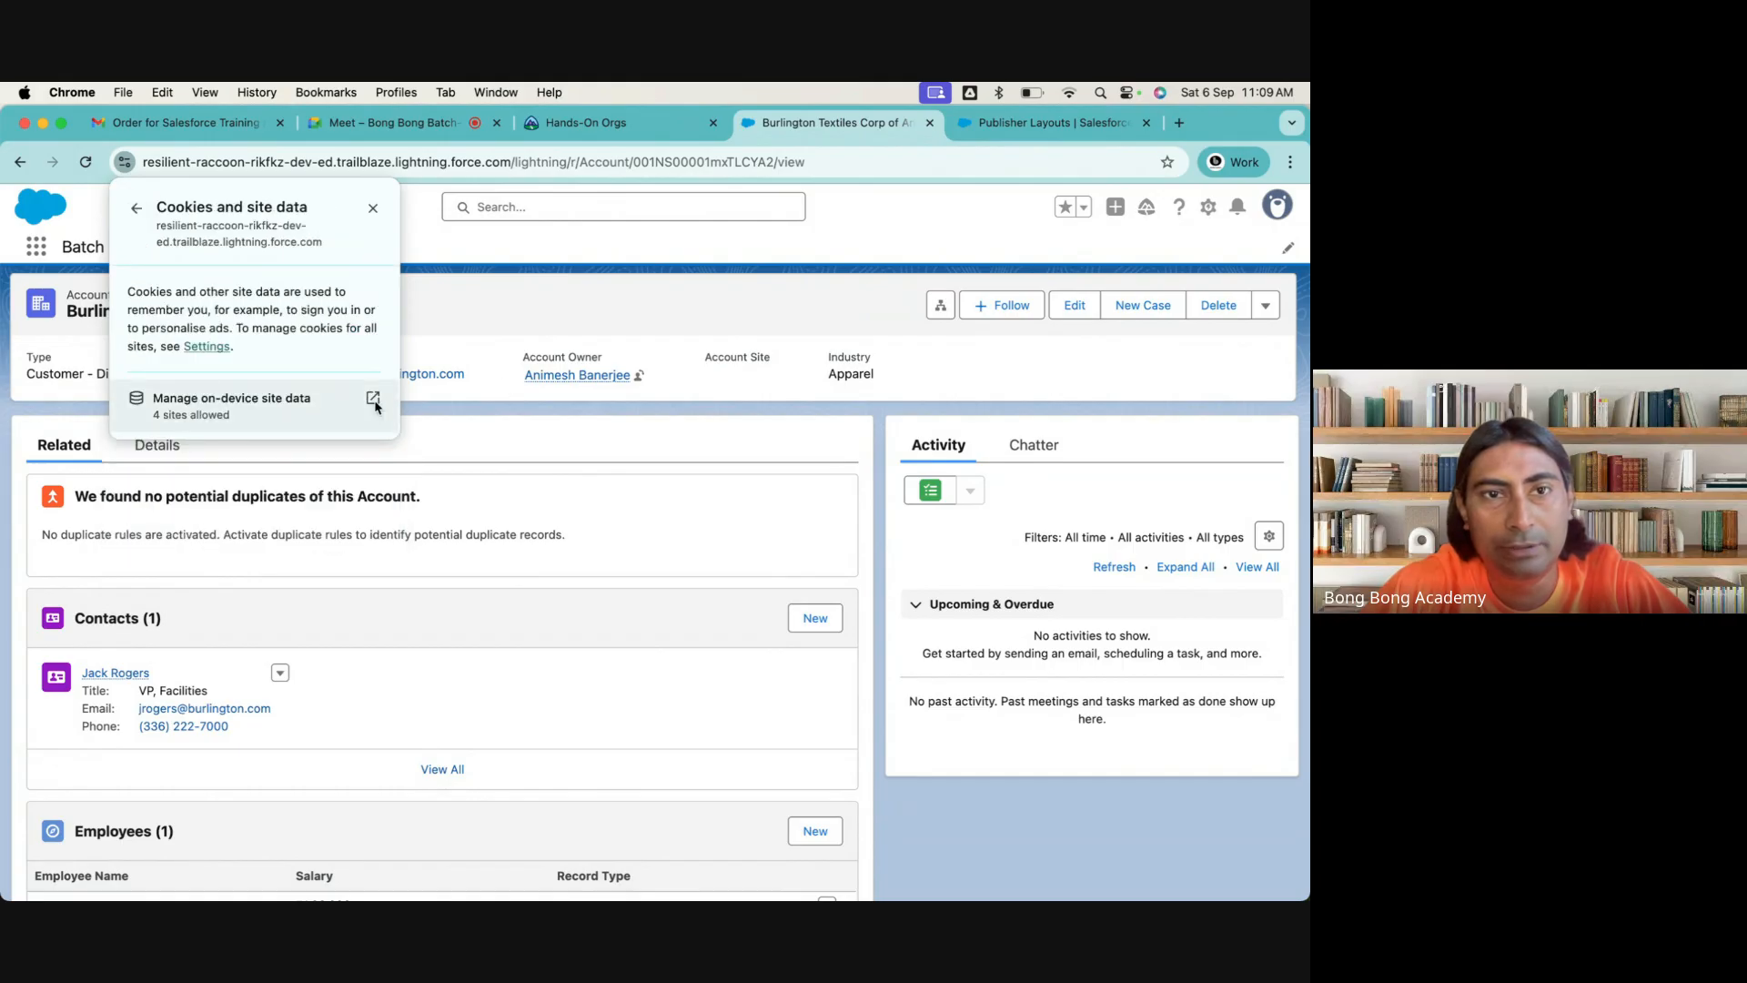
left_click(372, 399)
left_click(801, 358)
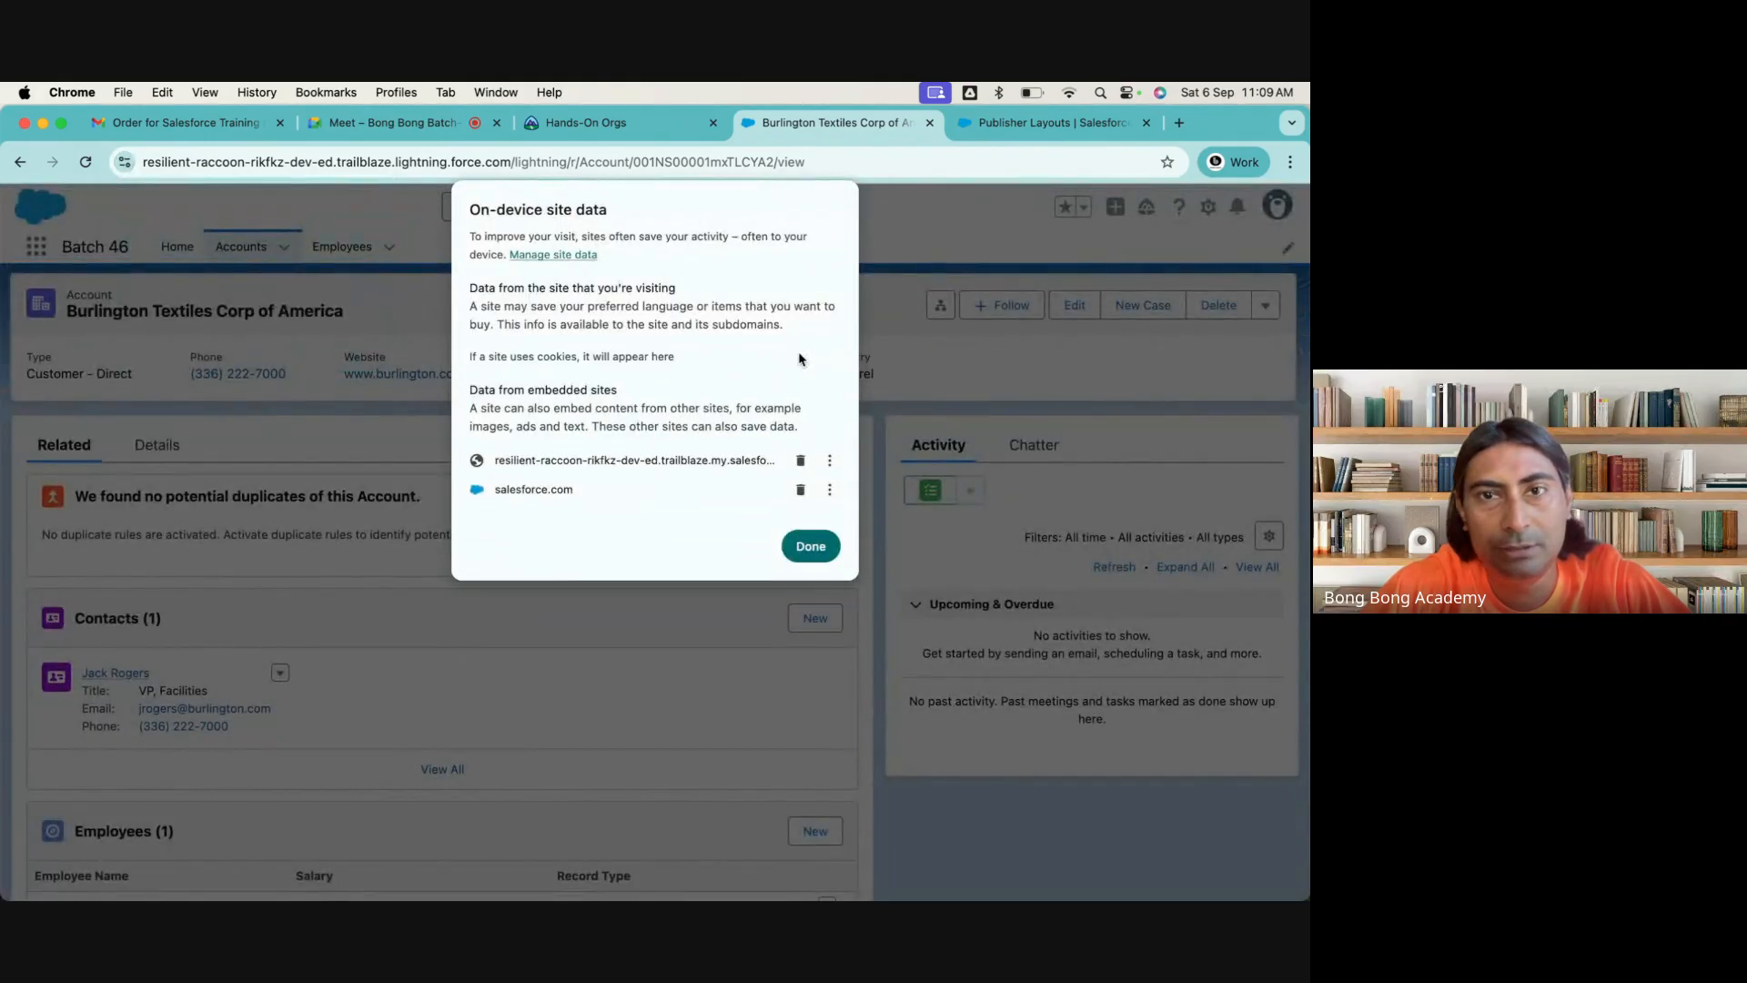
left_click(810, 544)
left_click(424, 206)
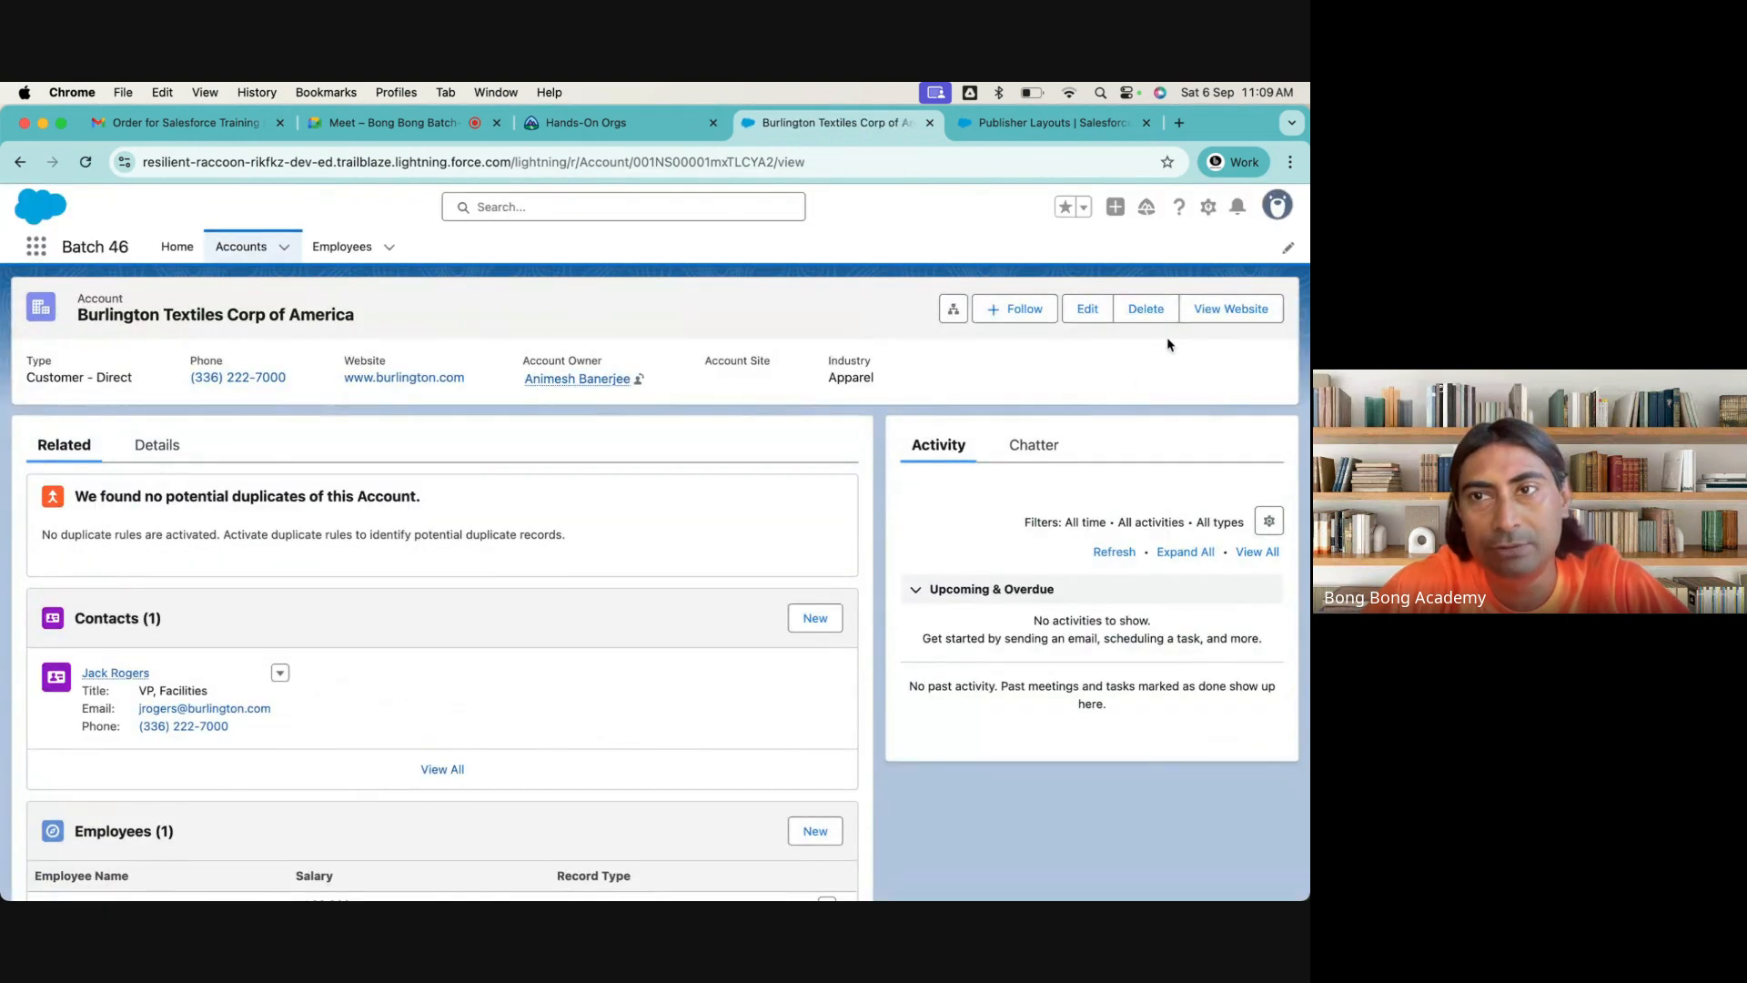
Go to the Account object's page layouts in Object Manager and open the Account Layout for editing
left_click(1012, 127)
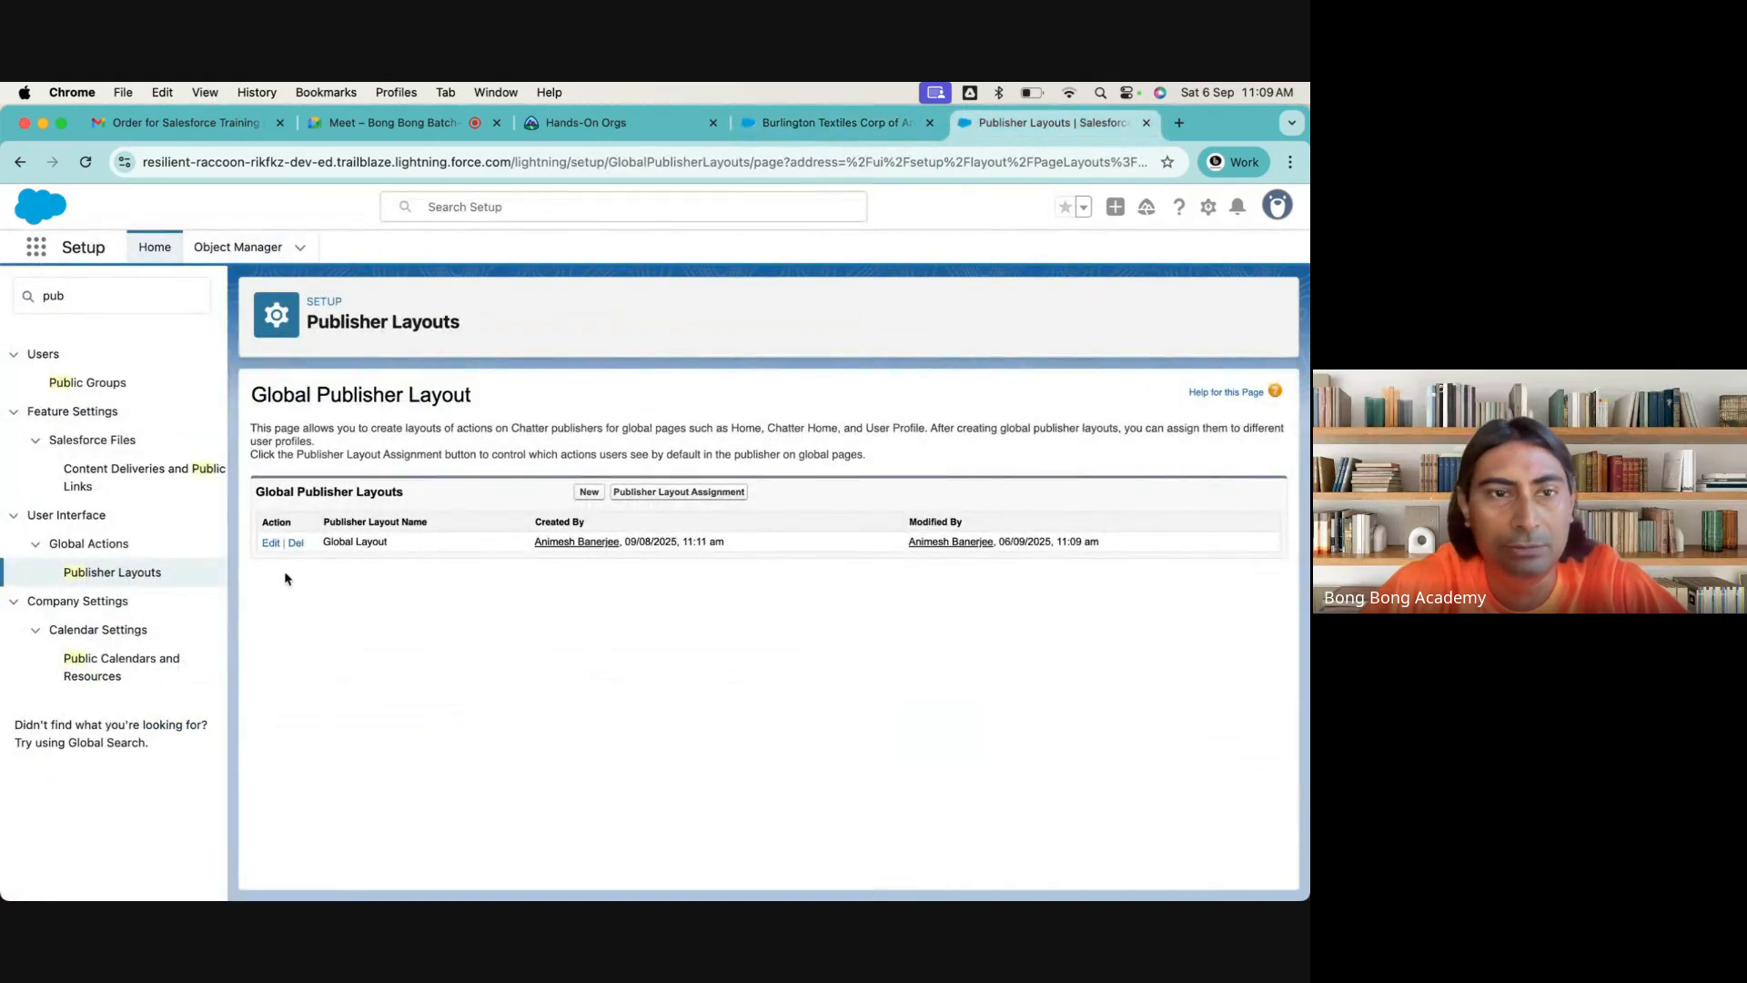
left_click(235, 257)
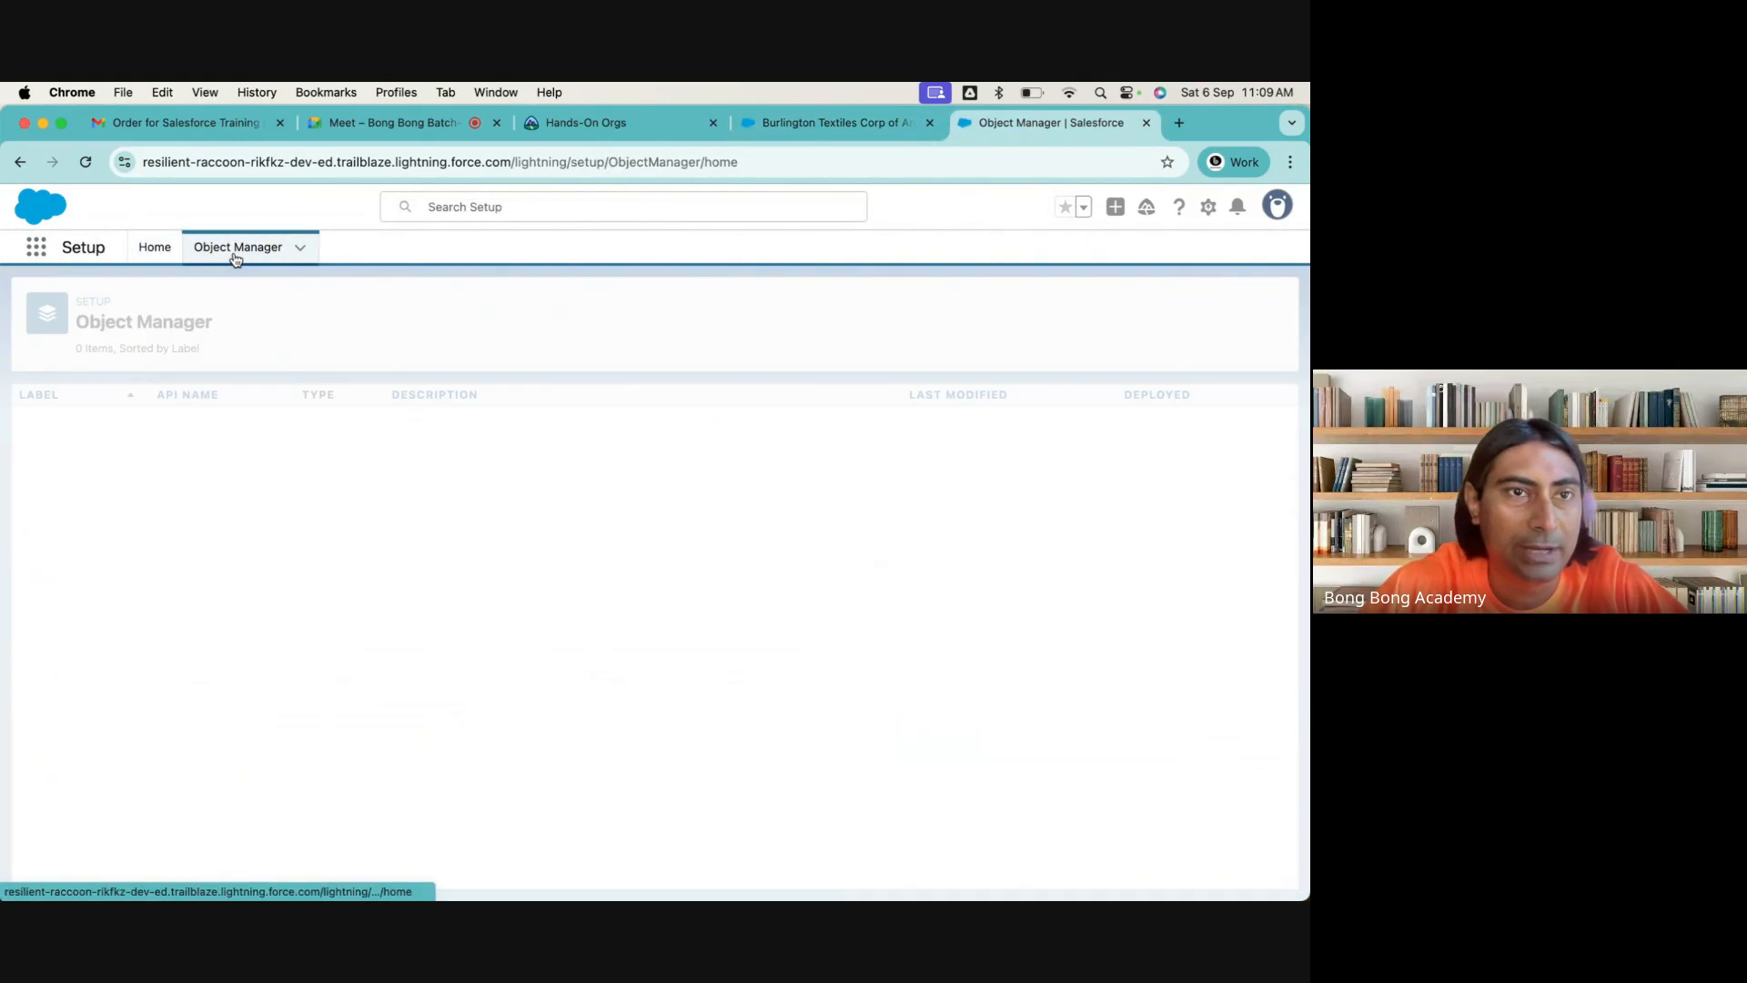
left_click(46, 421)
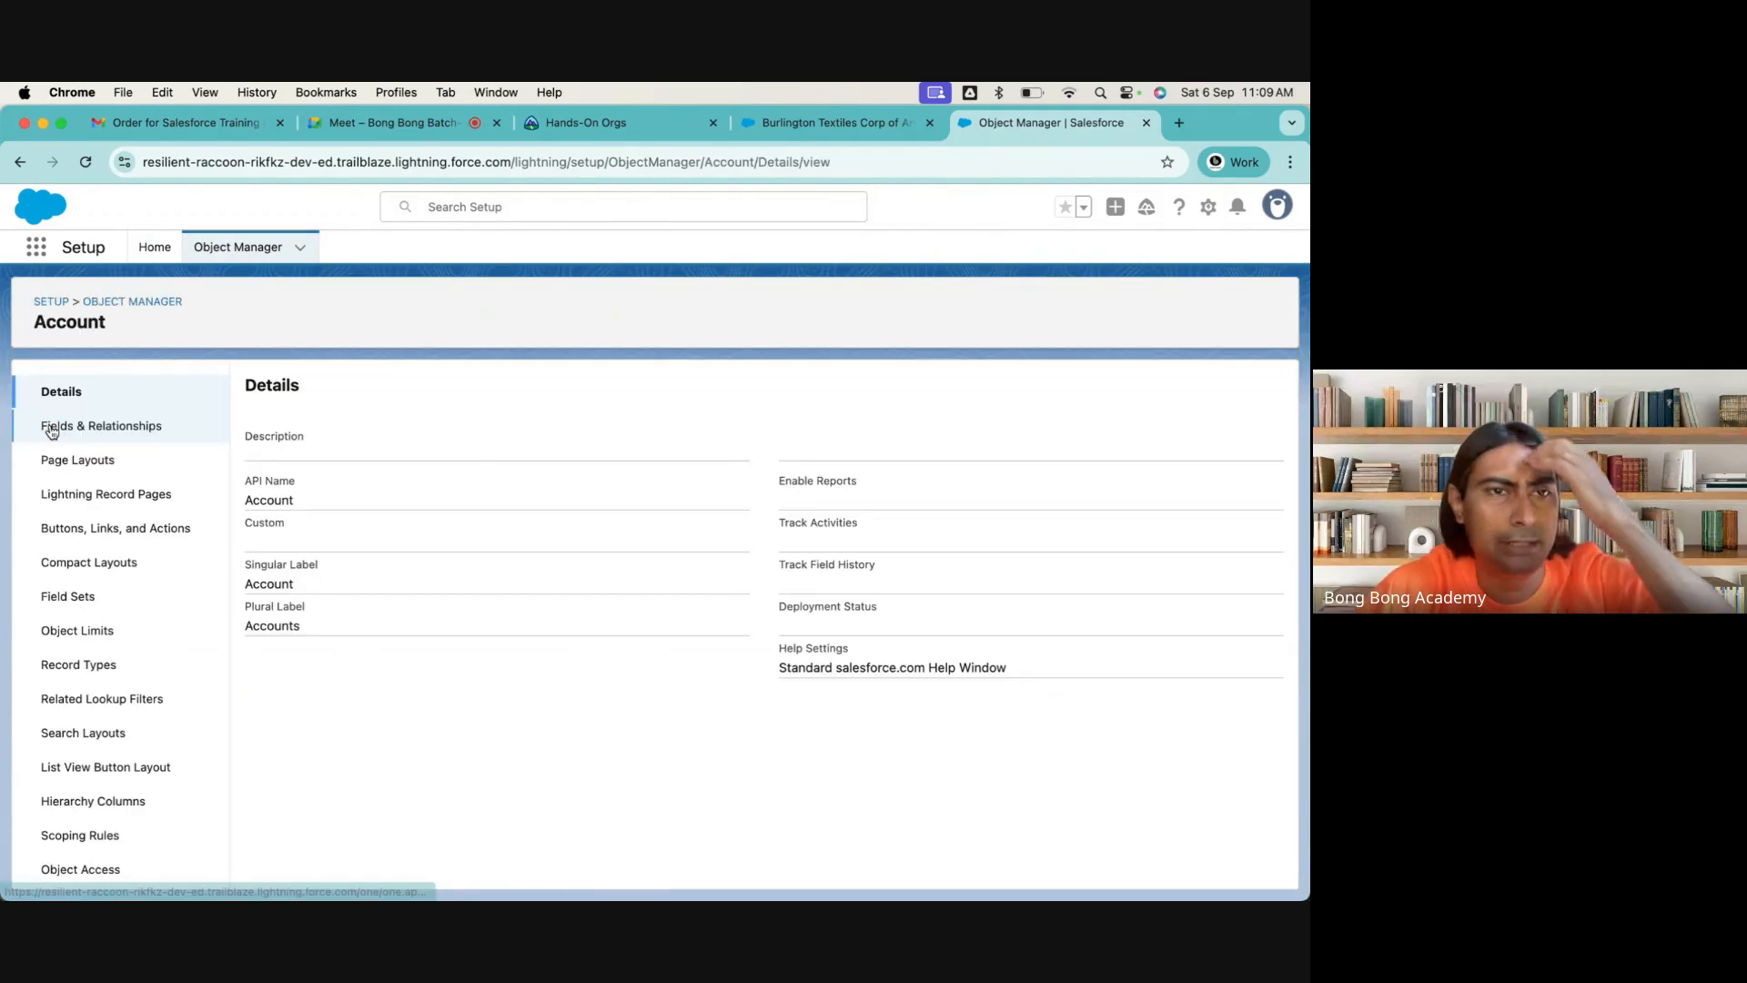
left_click(85, 461)
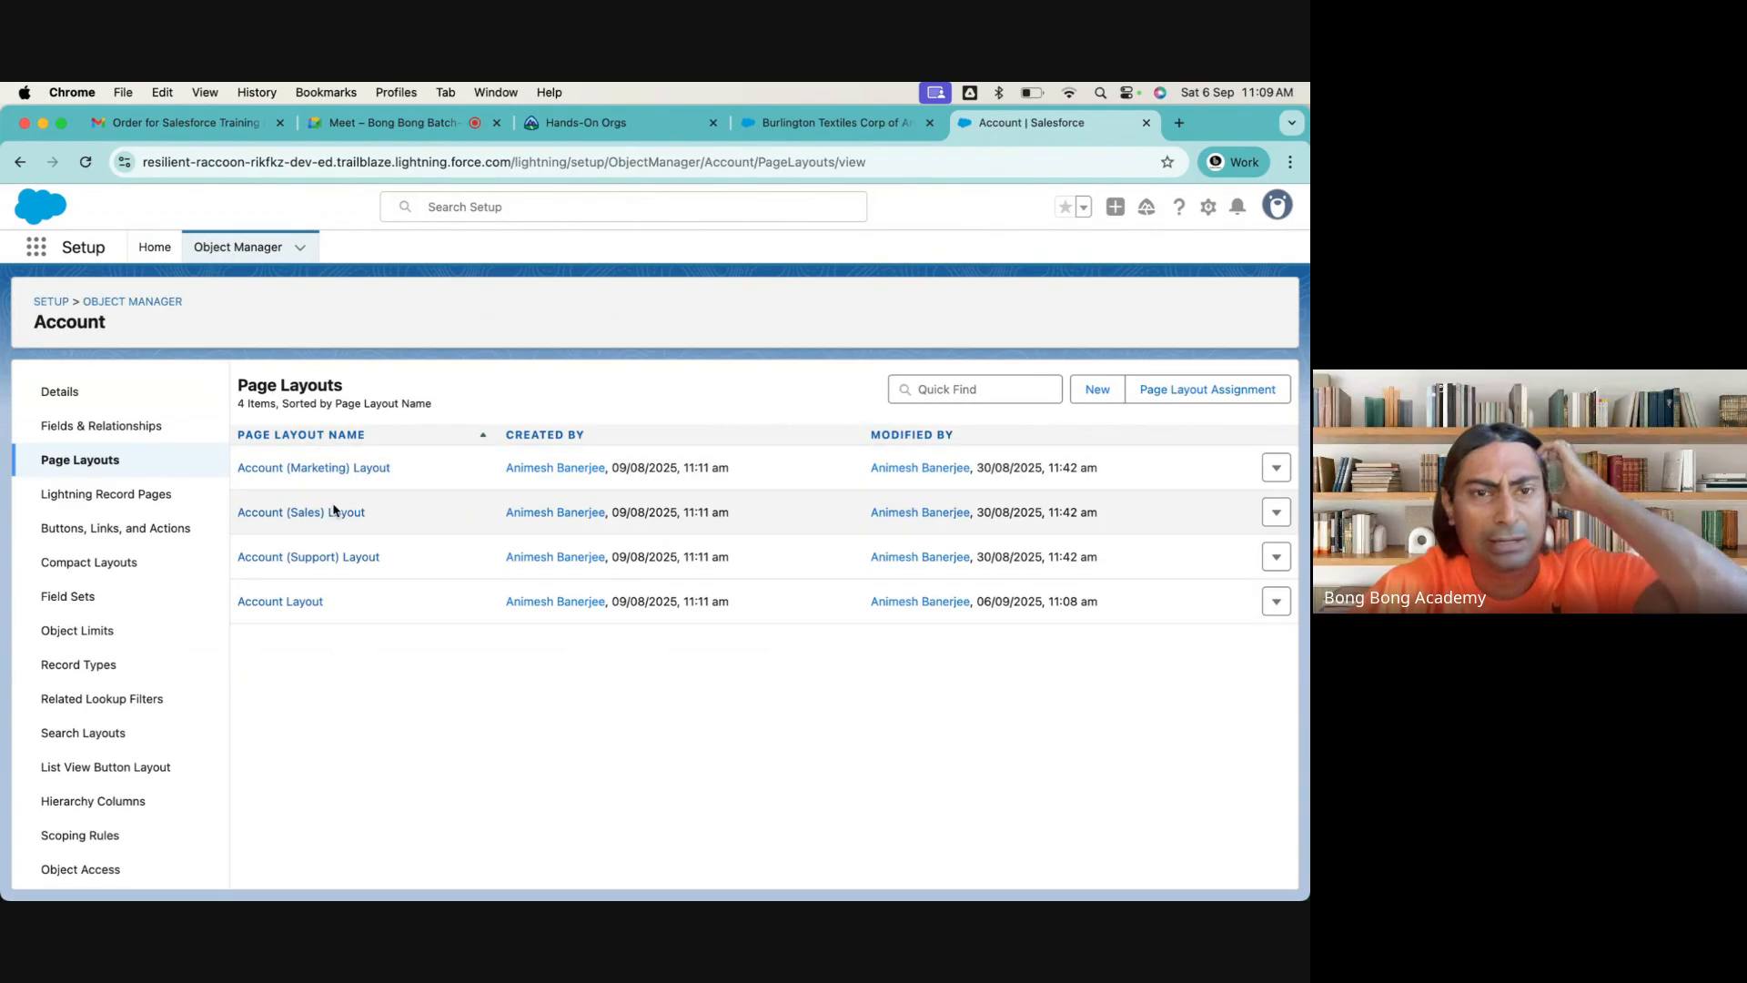
left_click(281, 602)
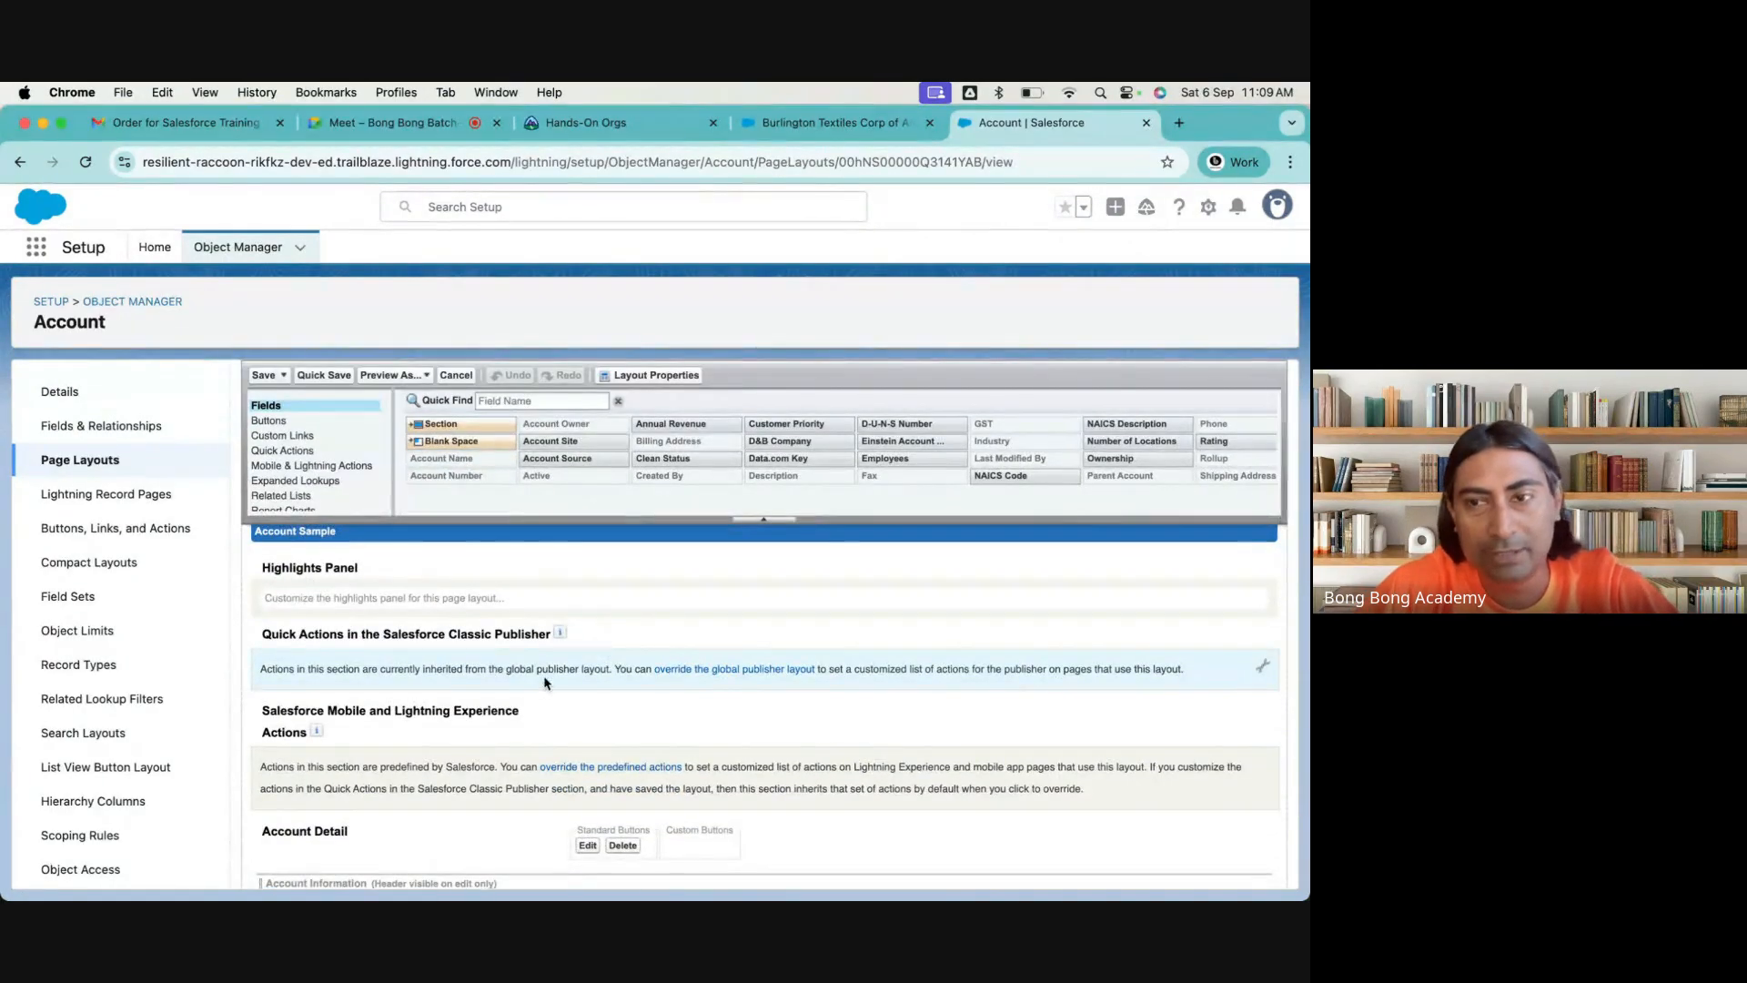
Override the global publisher layout in the Account Layout, remove every quick action from the Salesforce Classic Publisher section, and save
left_click(699, 674)
left_click_drag(305, 671, 546, 481)
left_click_drag(282, 669, 566, 481)
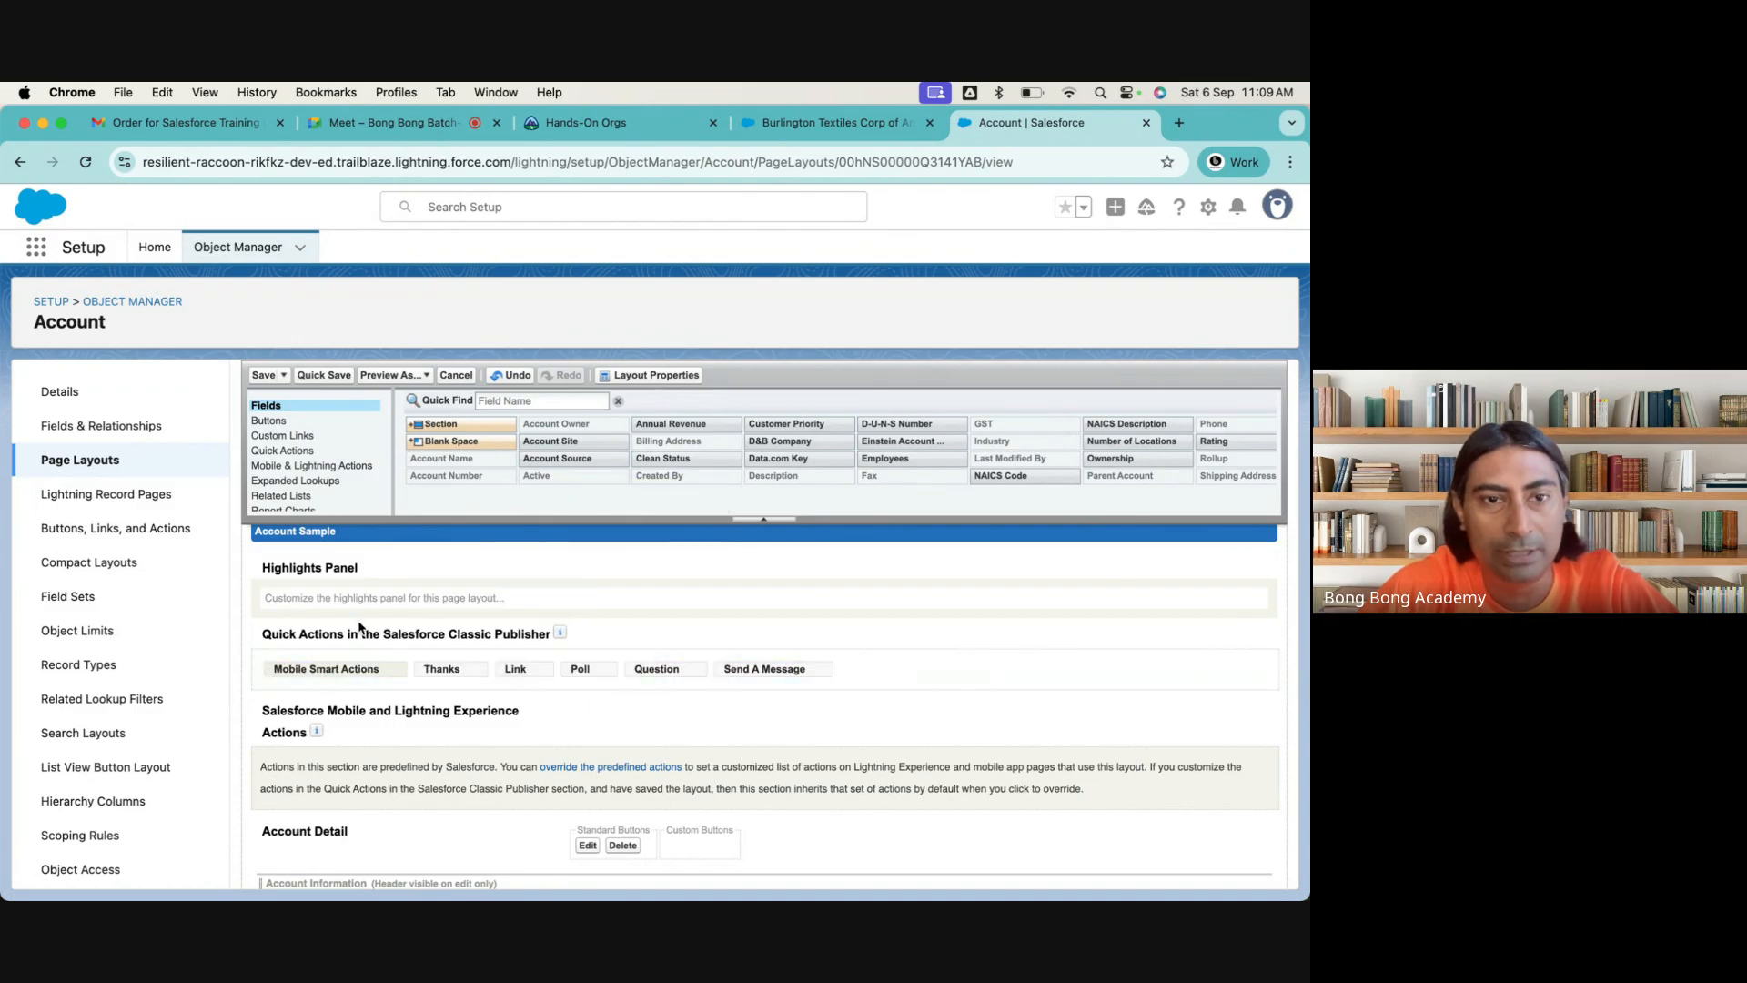
left_click_drag(341, 668, 559, 464)
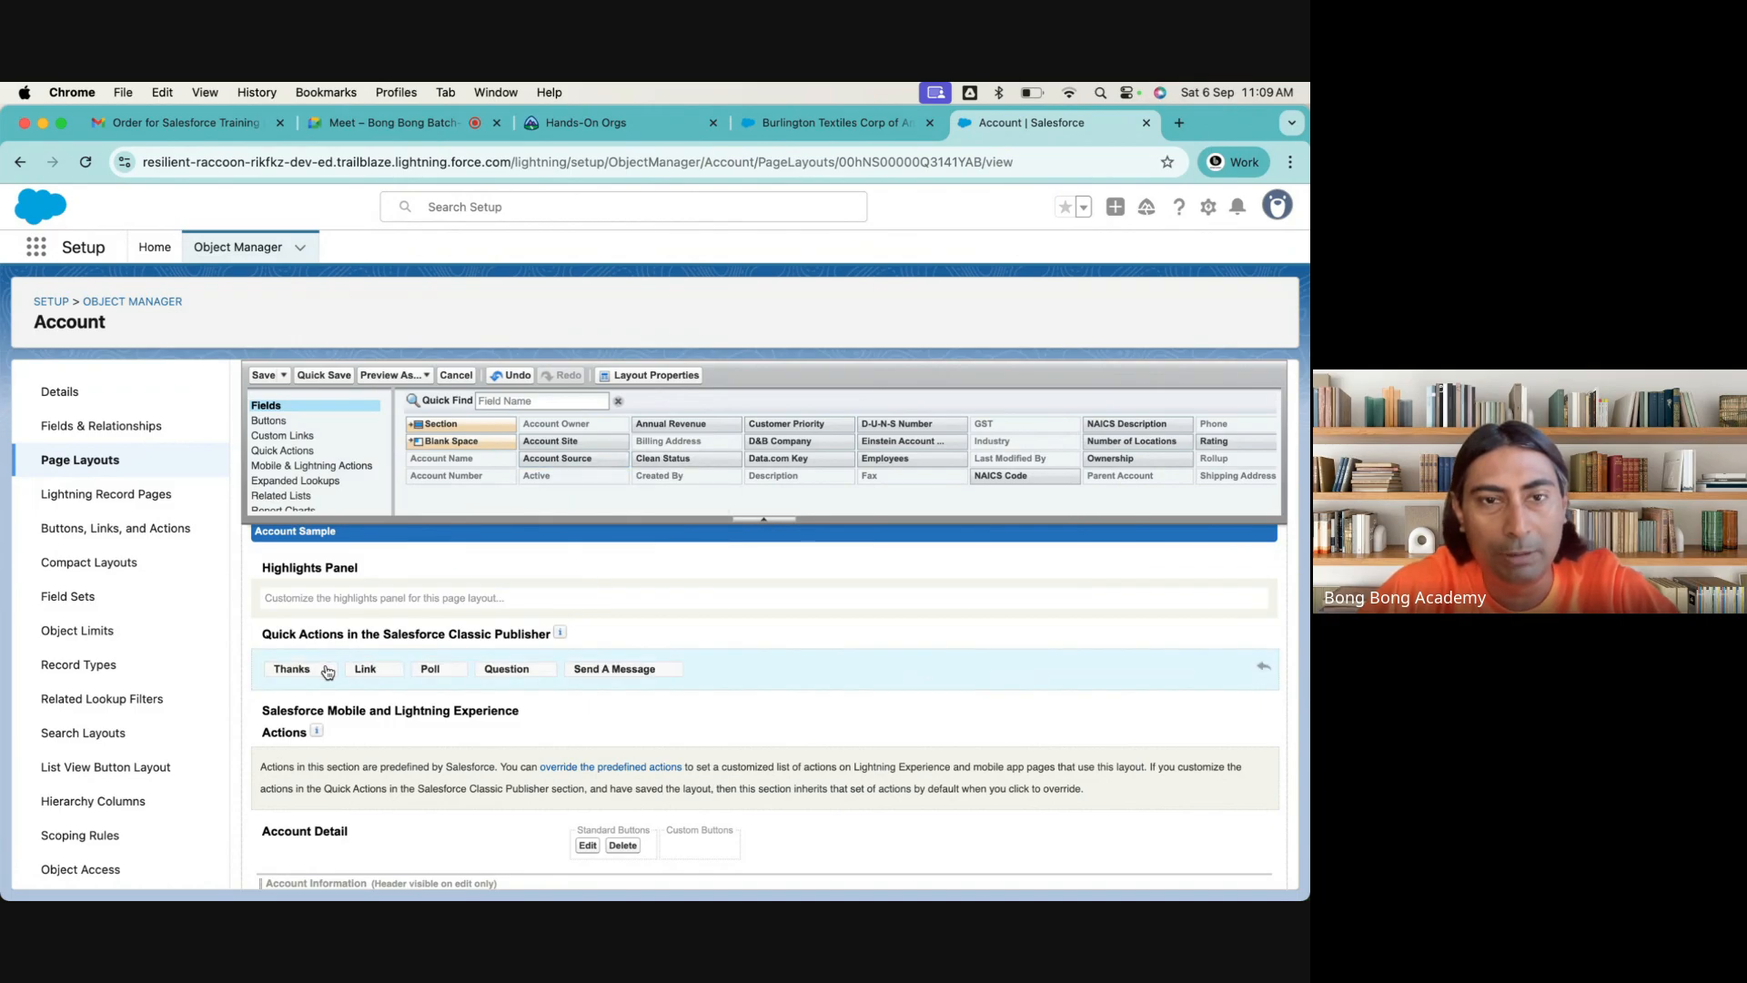
left_click_drag(327, 669, 584, 470)
left_click_drag(303, 680, 537, 480)
left_click_drag(293, 669, 535, 496)
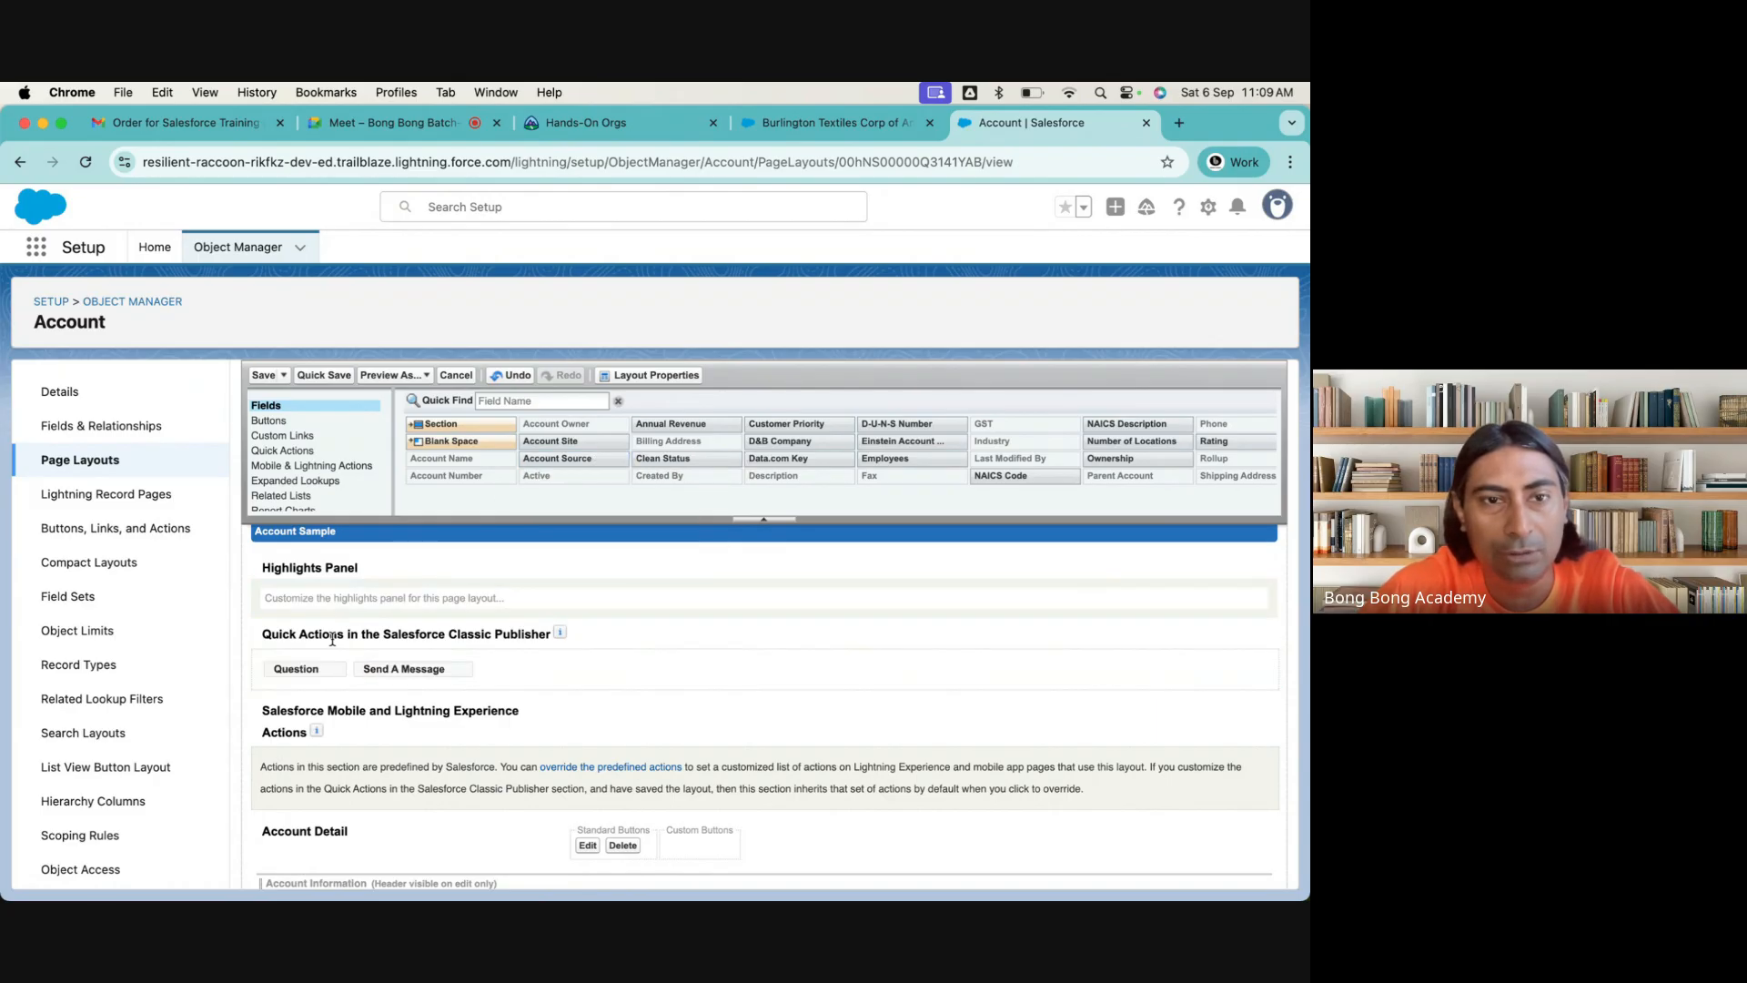
left_click_drag(303, 669, 559, 446)
left_click_drag(358, 657, 476, 452)
left_click(260, 374)
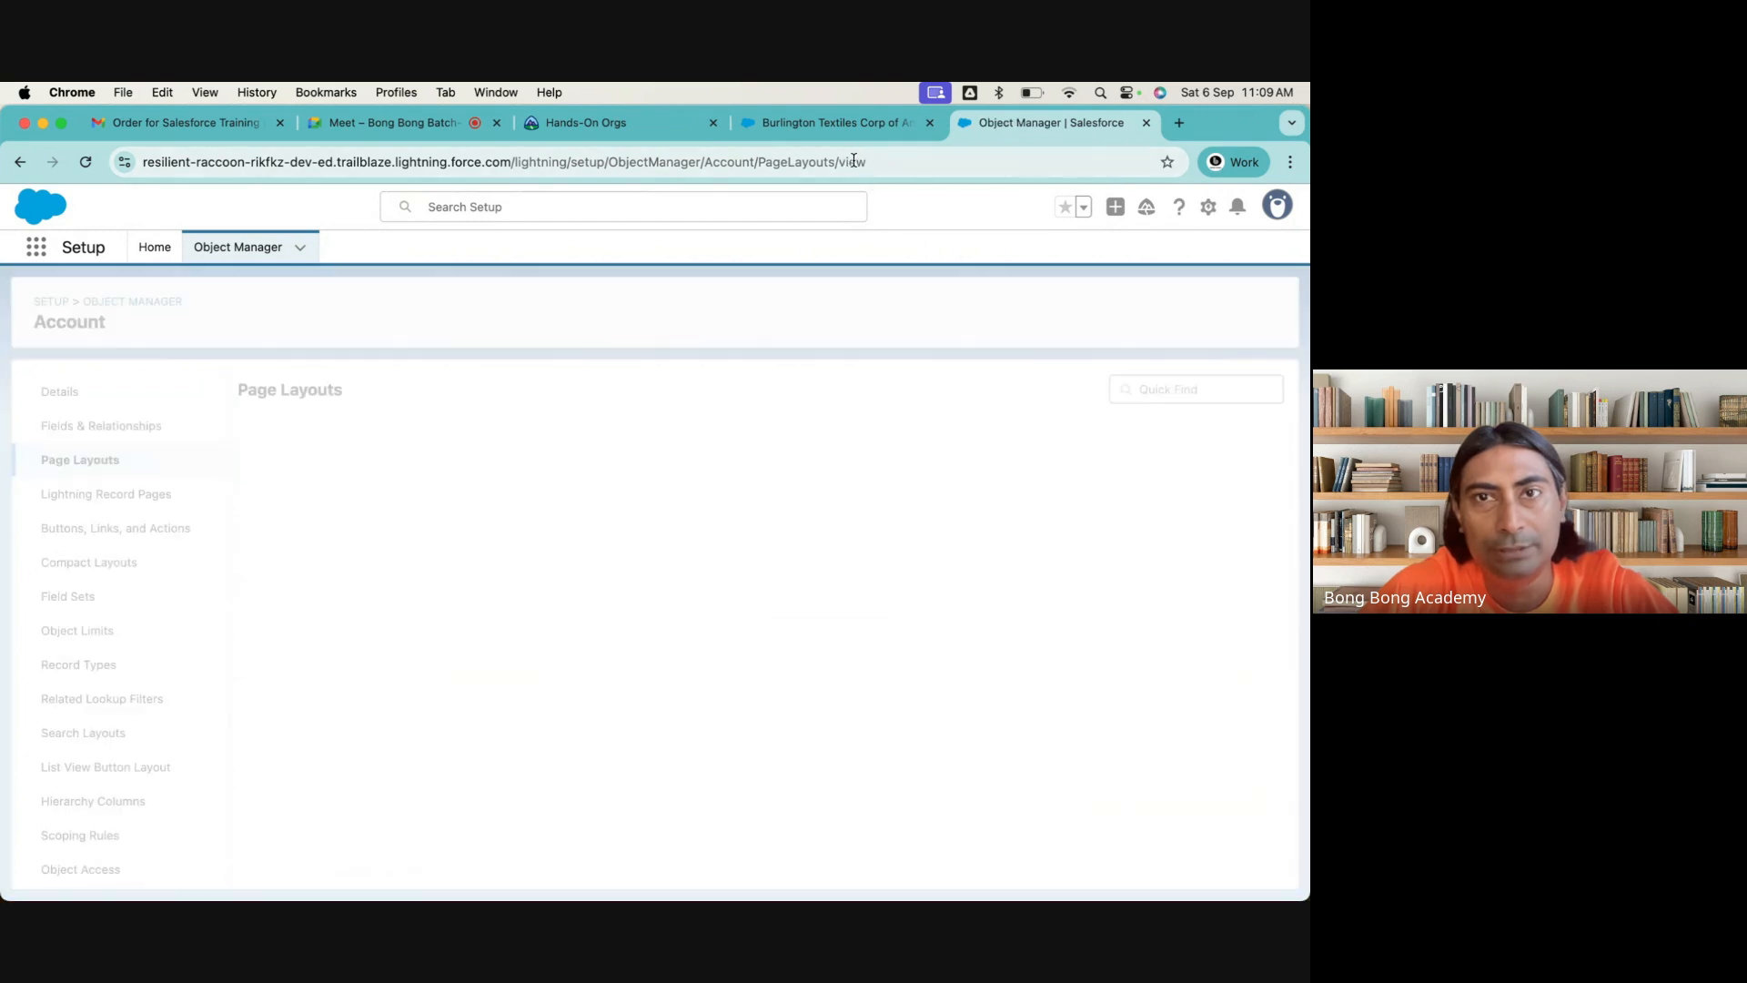
Delete the stored force.com site data and reload the account record to check its buttons without the Classic Publisher quick actions
left_click(823, 122)
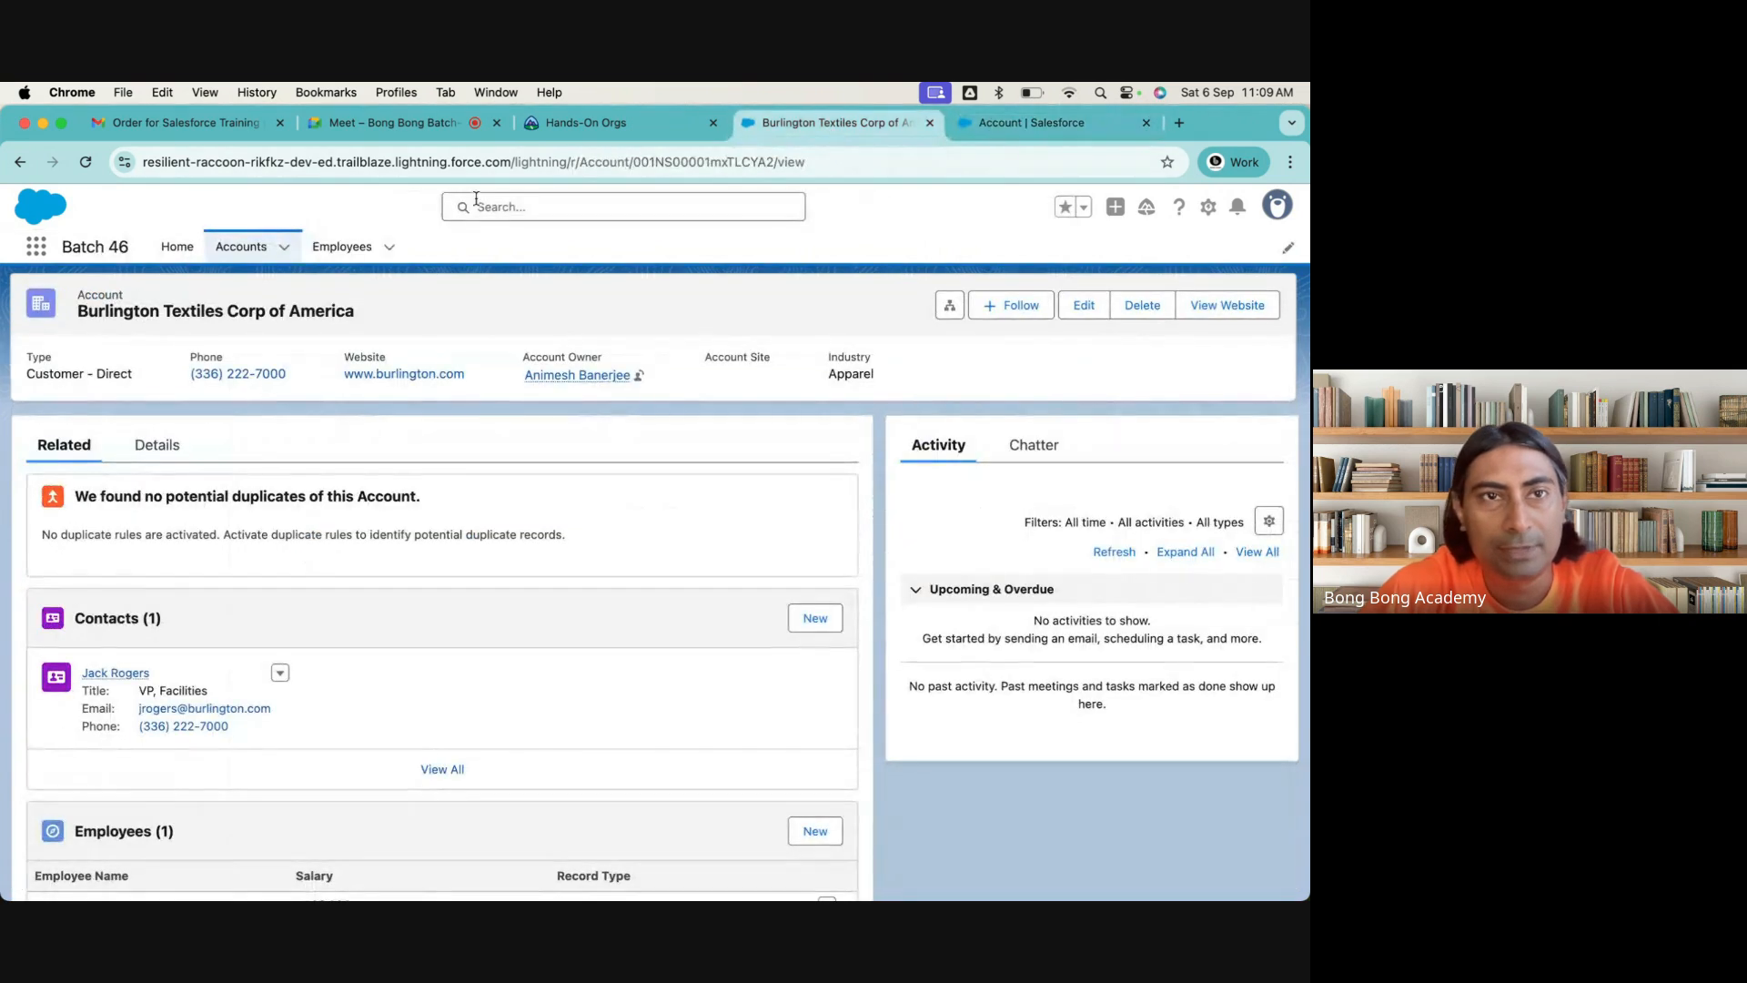
left_click(124, 162)
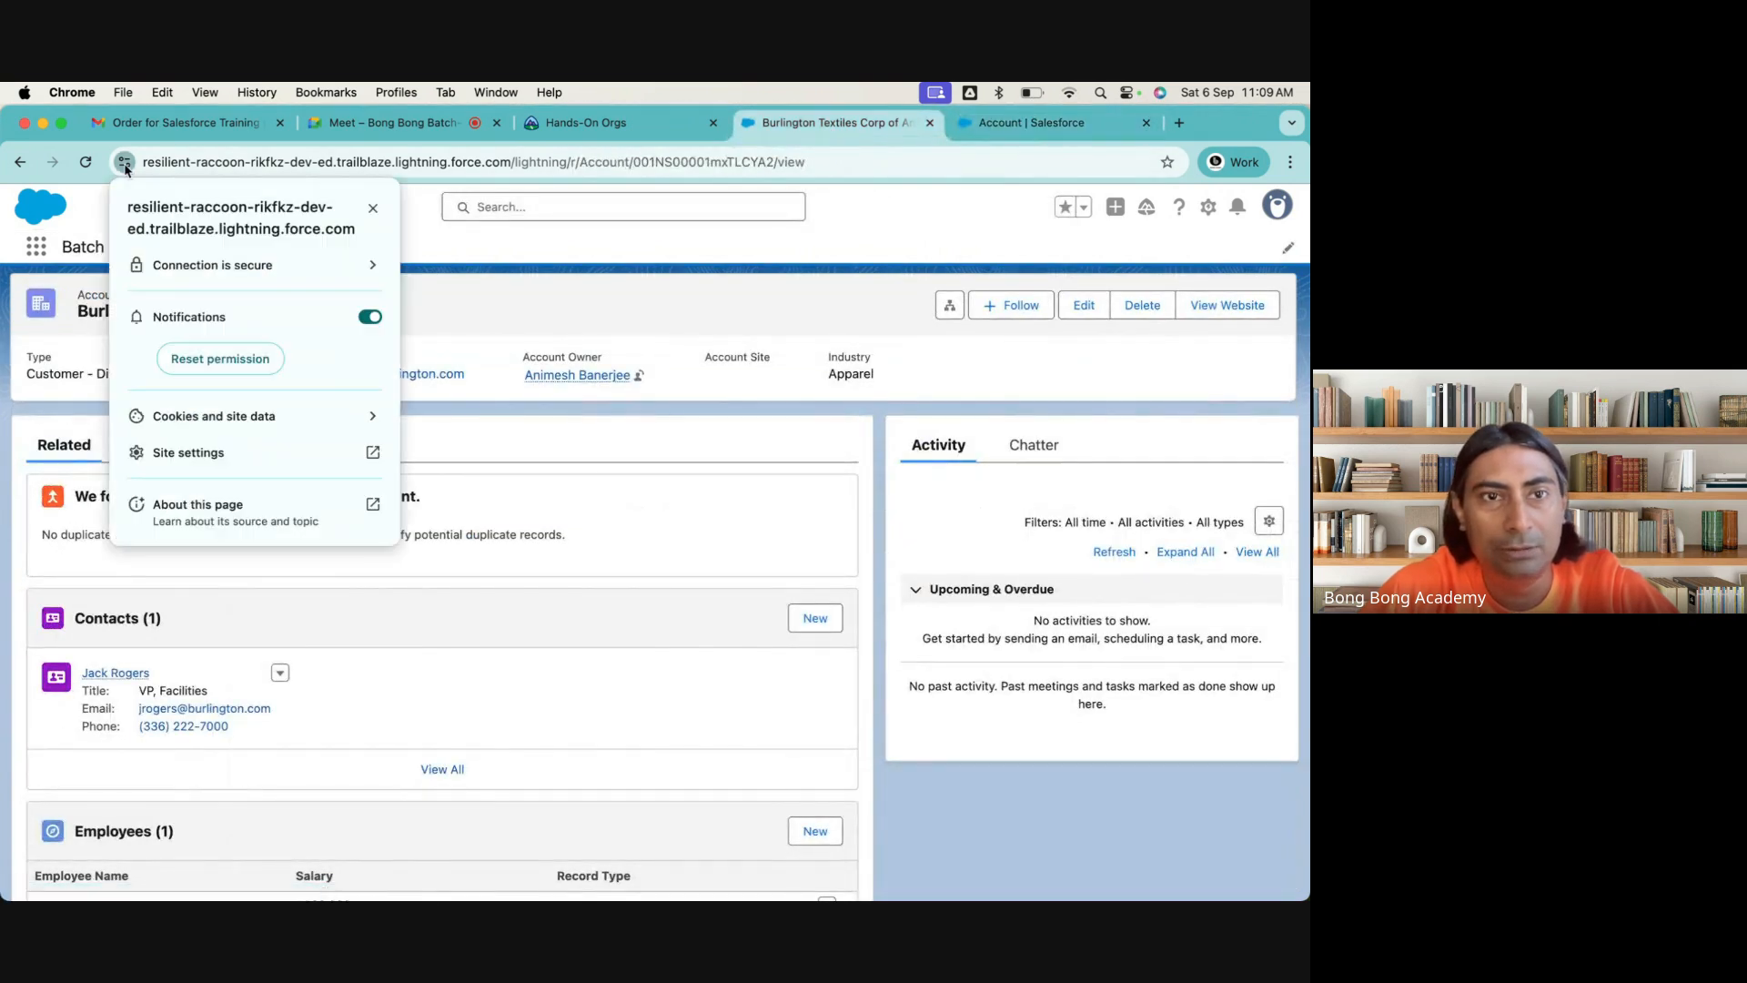
left_click(374, 421)
left_click(368, 394)
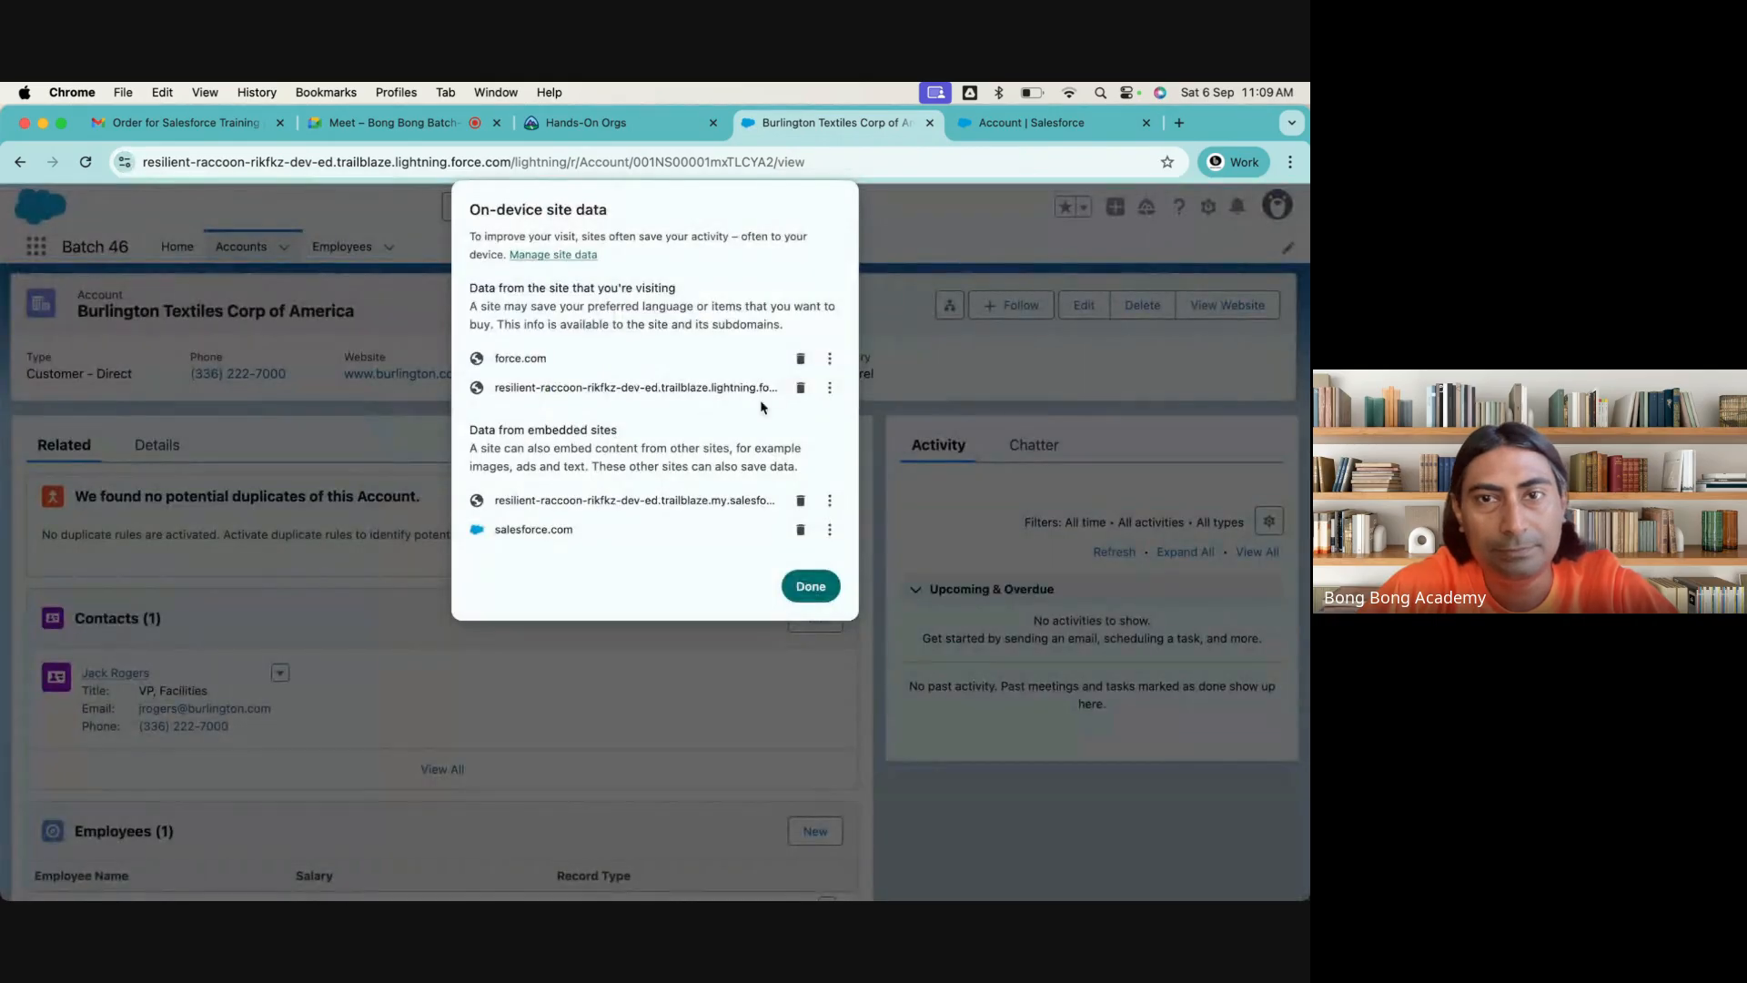
left_click(801, 358)
left_click(805, 549)
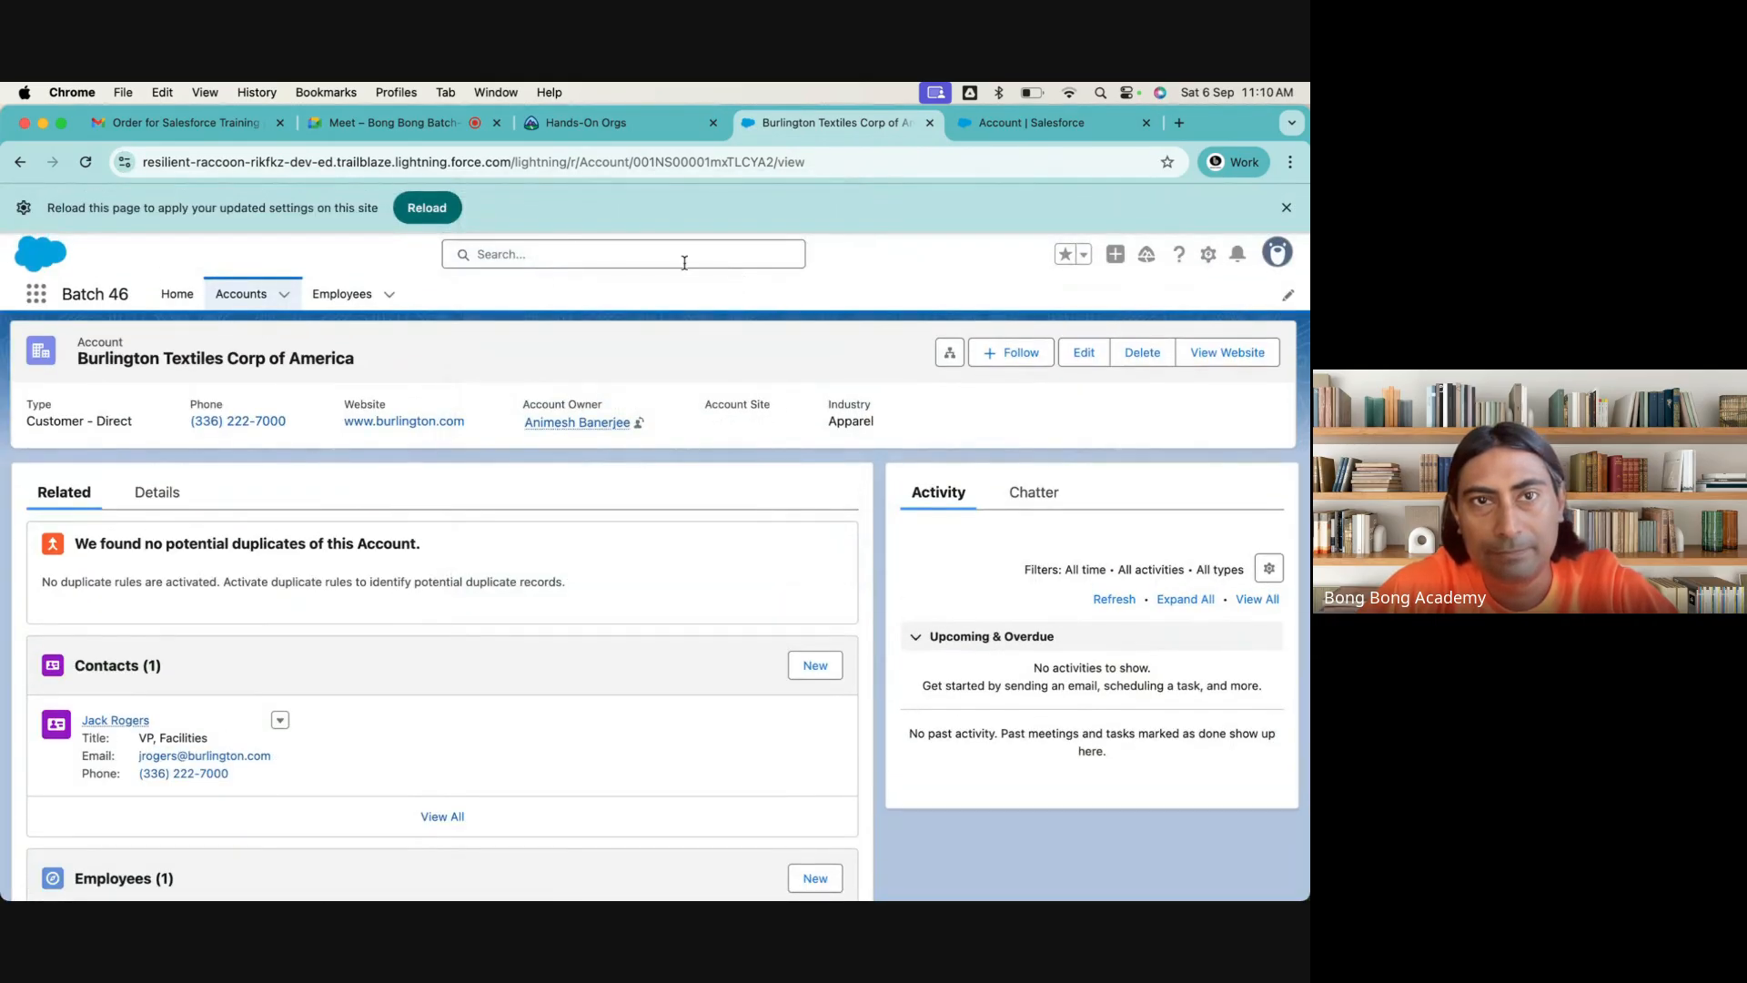
left_click(427, 207)
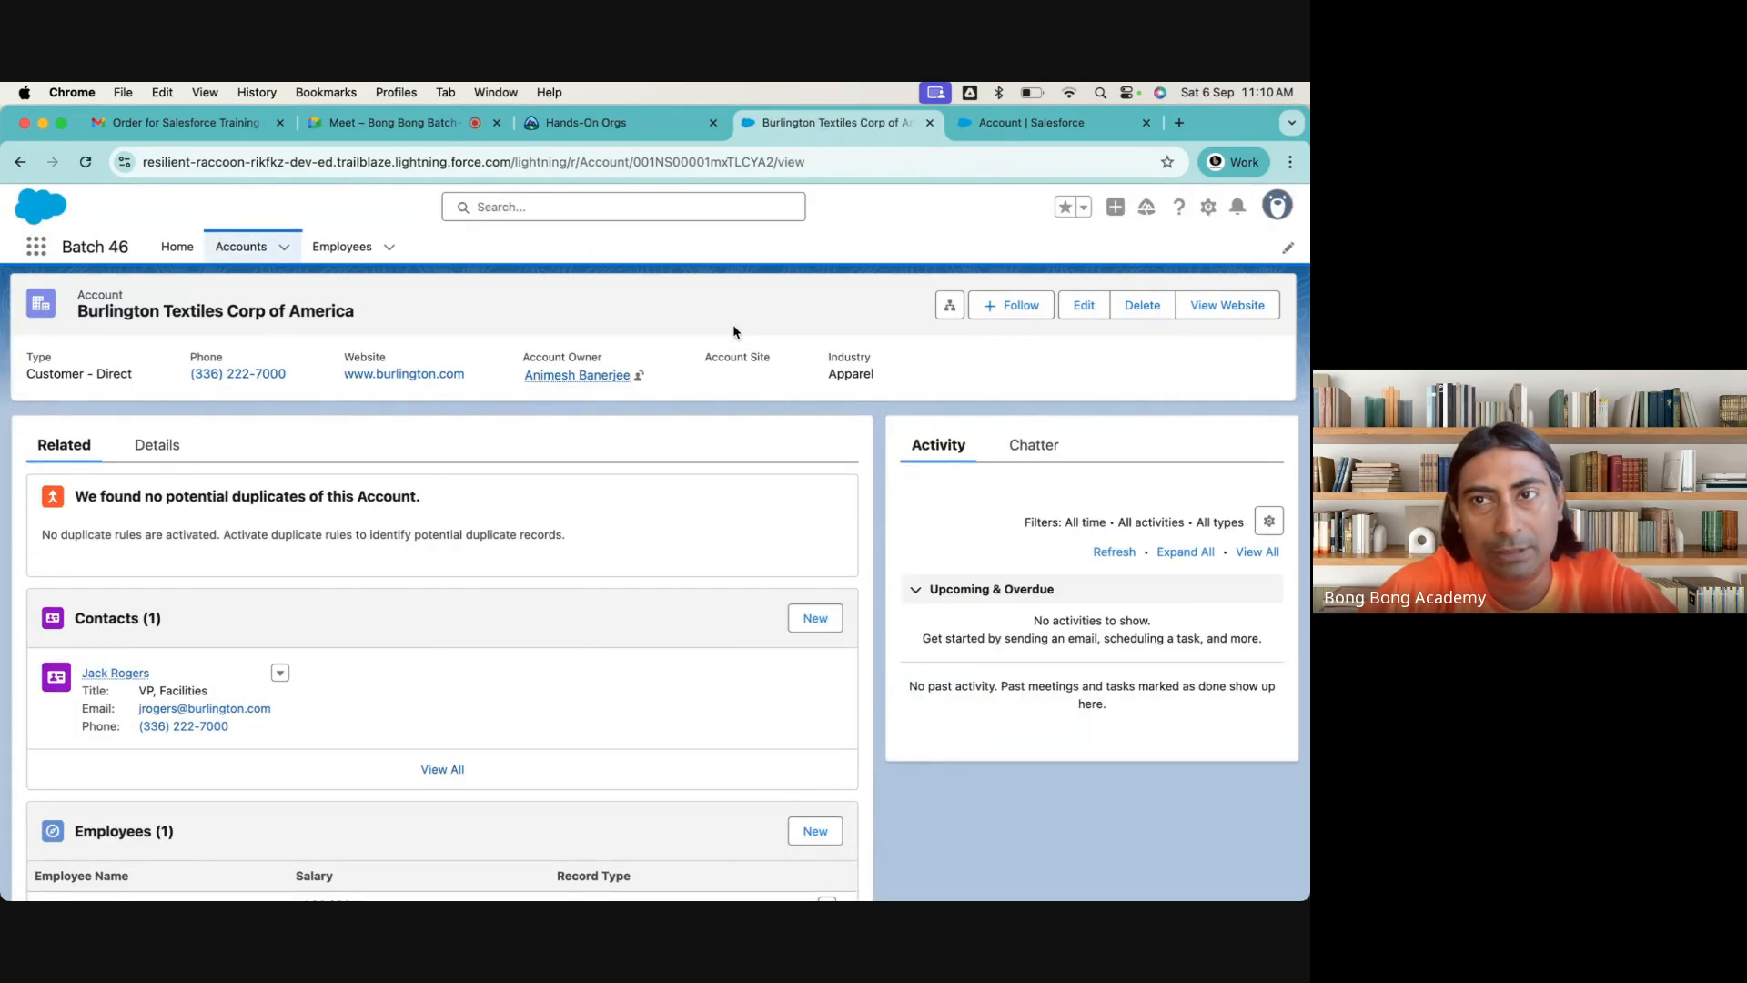
Reopen the Account Layout and override the predefined actions in the Salesforce Mobile and Lightning Experience Actions section
left_click(978, 124)
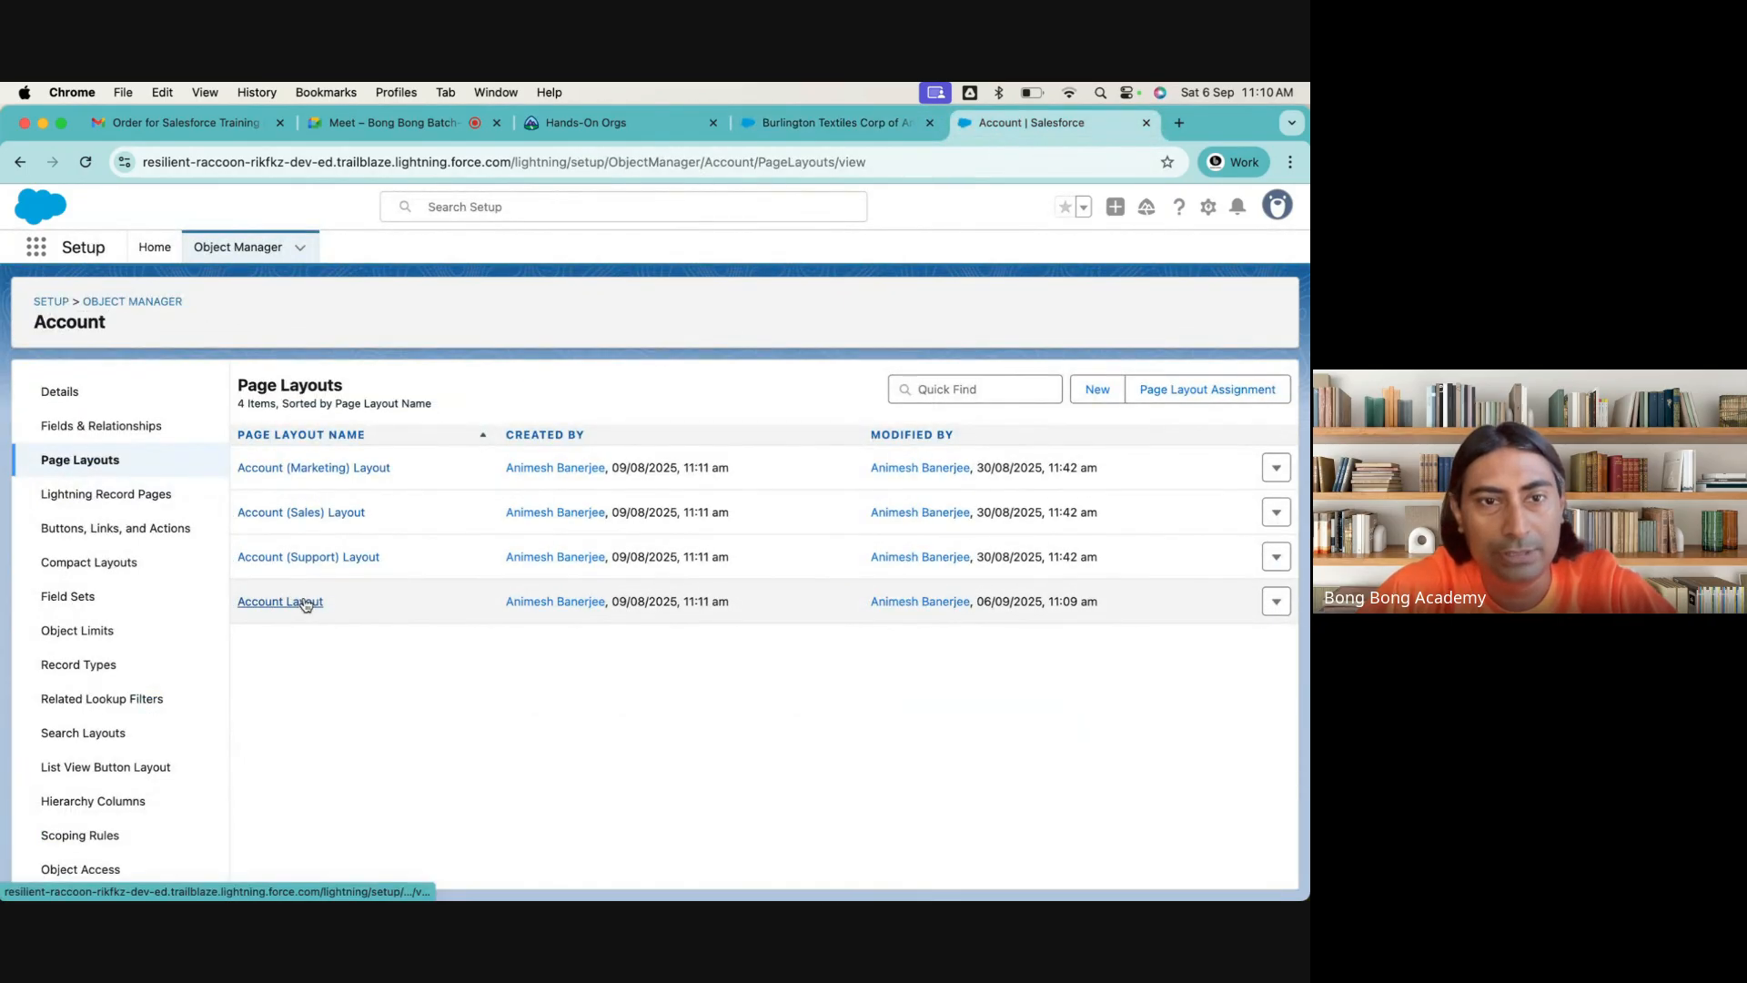
left_click(305, 602)
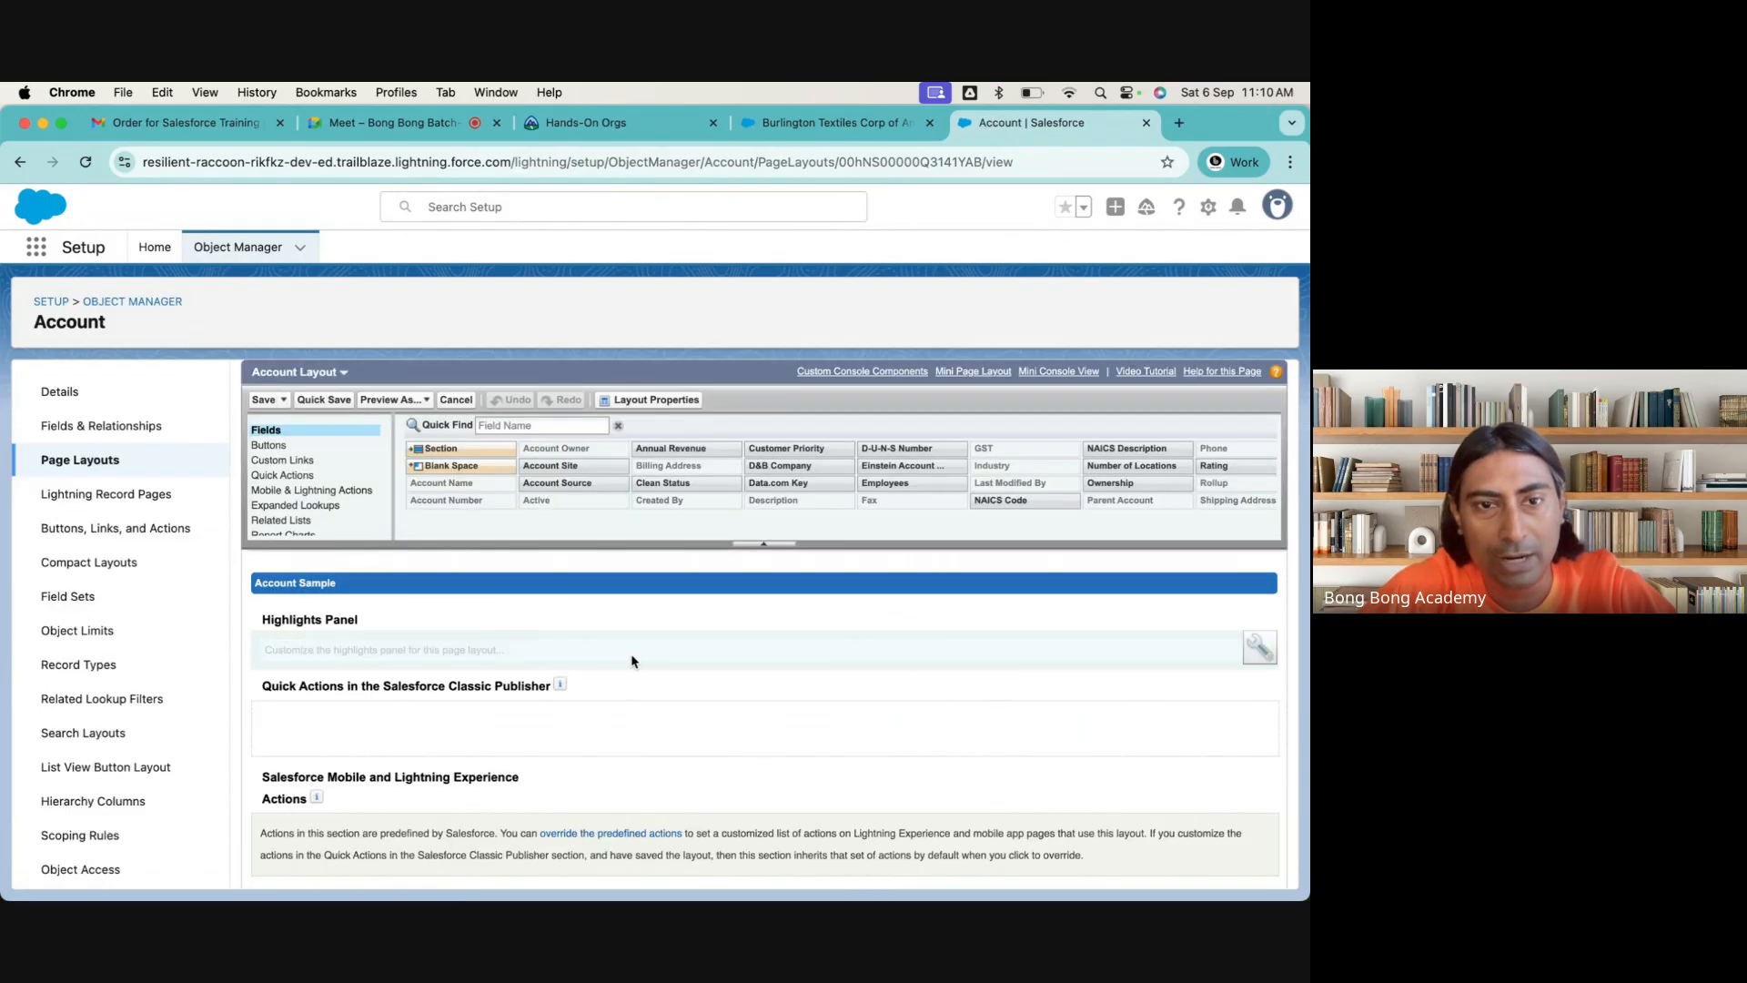
scroll(634, 662, "down", 3)
scroll(635, 662, "up", 2)
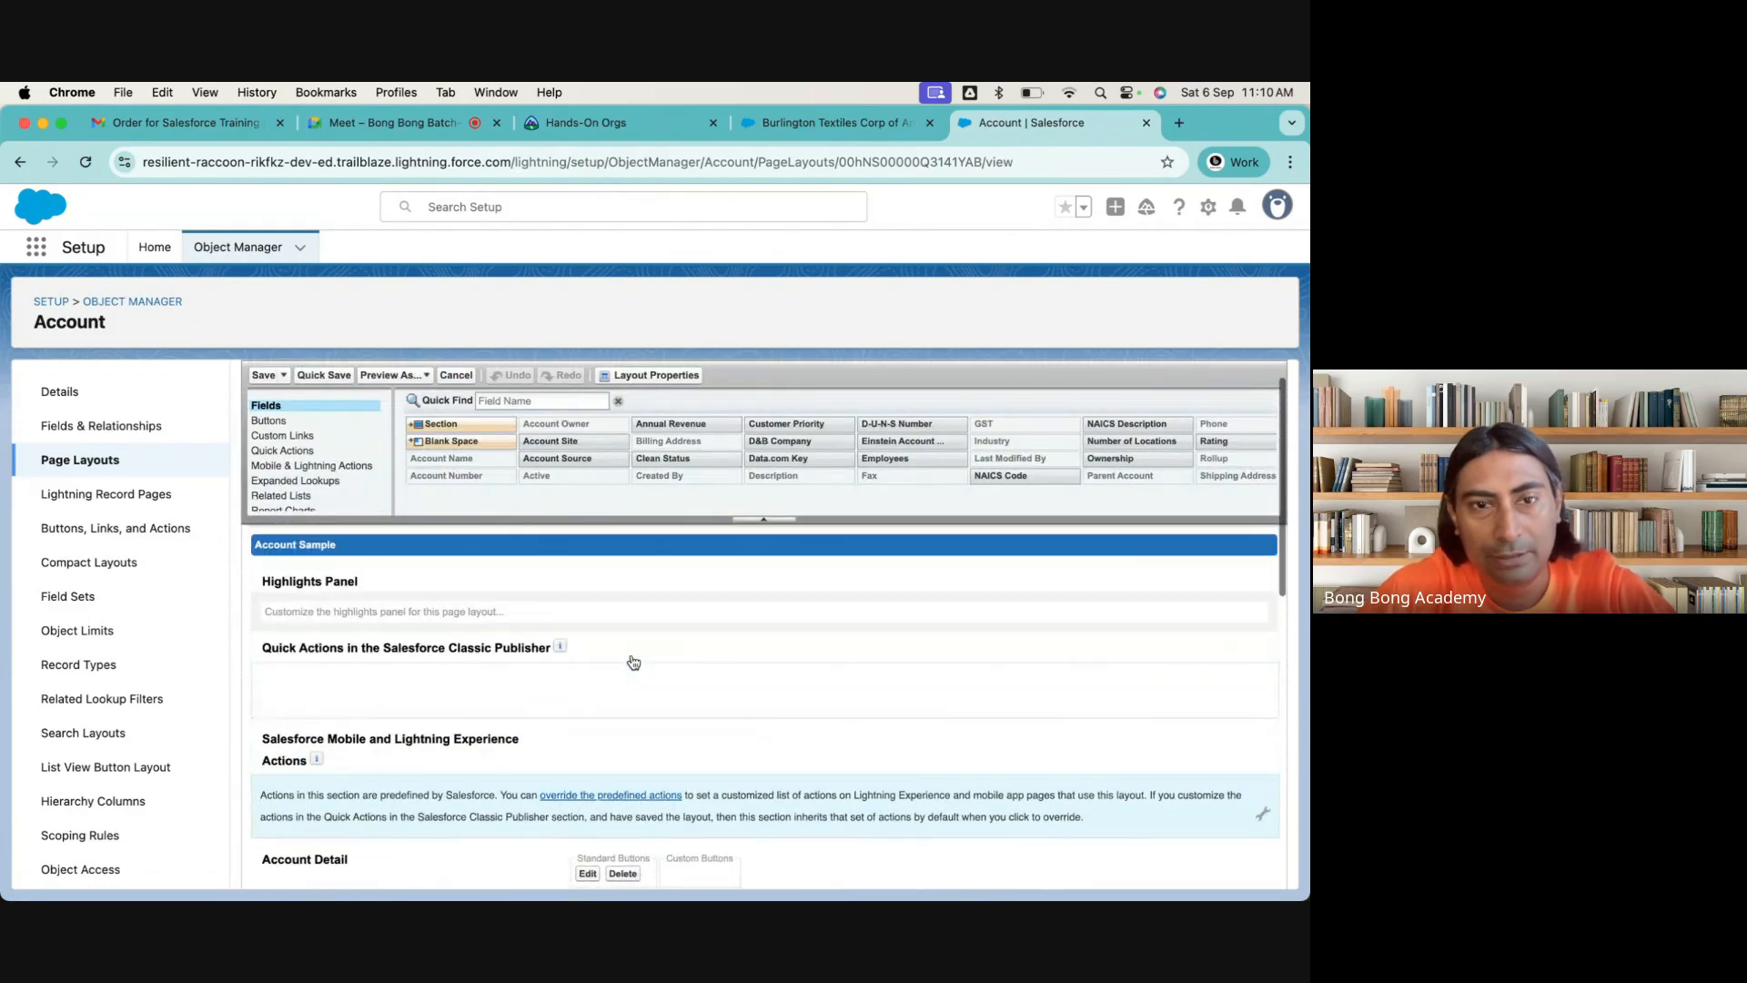
scroll(634, 662, "down", 2)
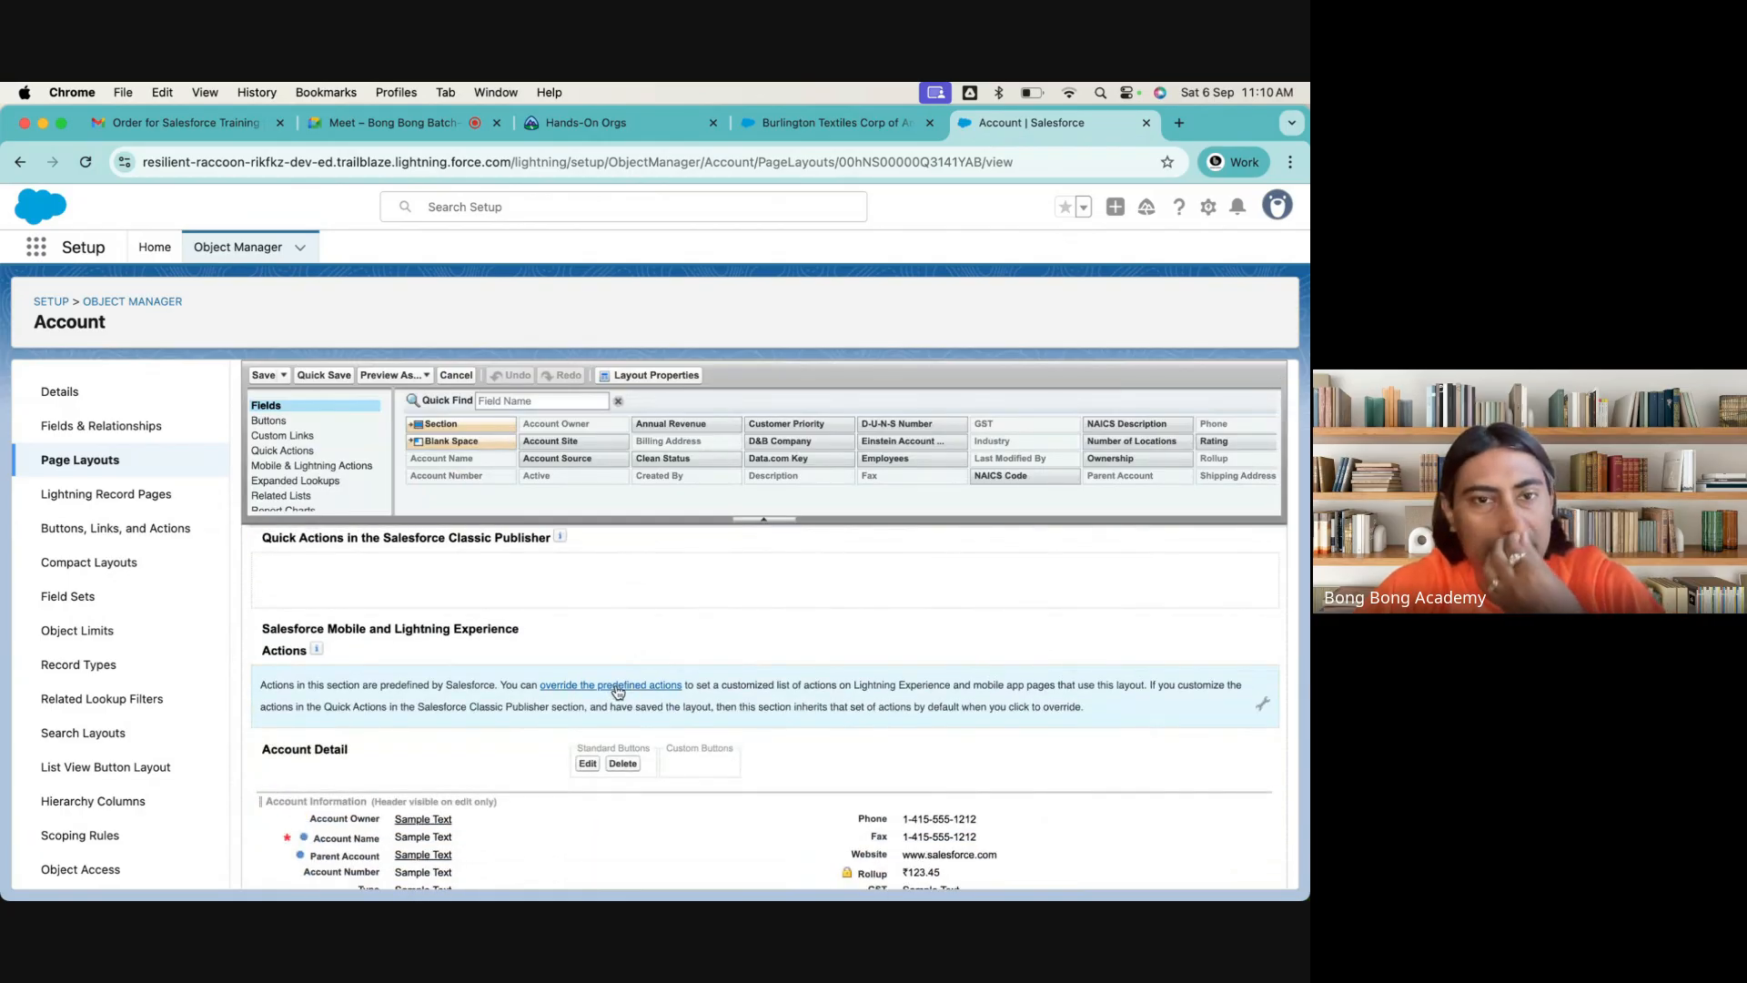
left_click(618, 691)
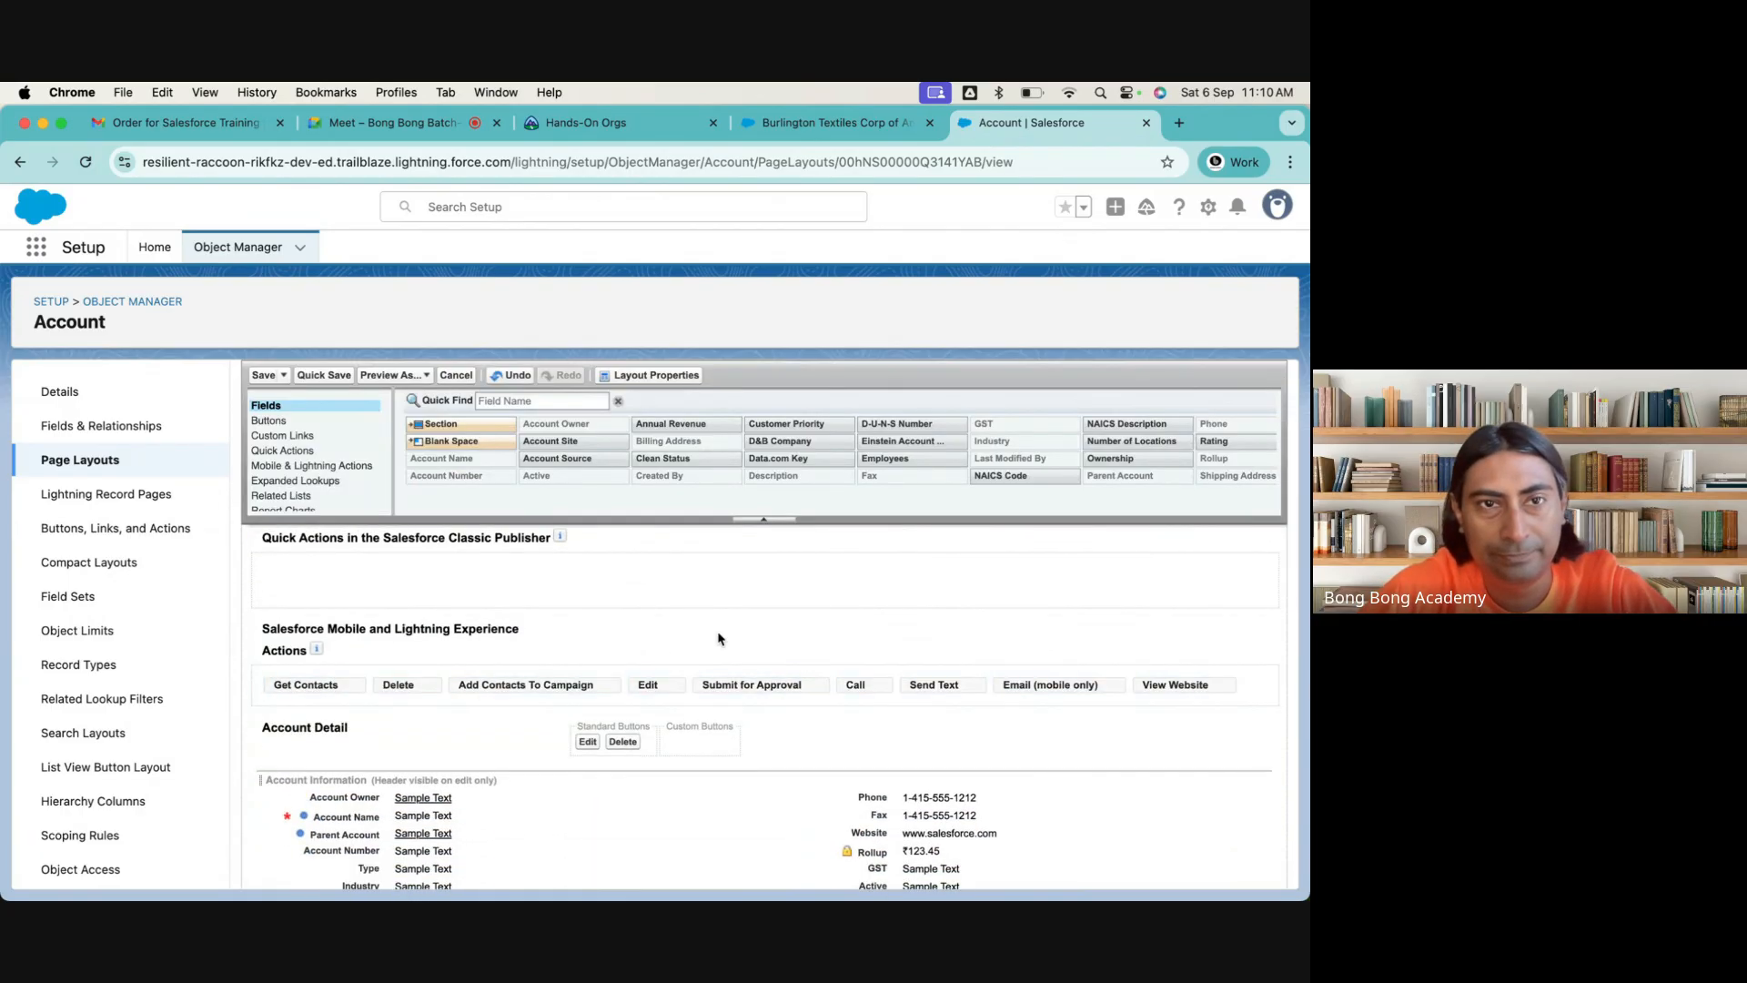
Remove every Mobile and Lightning Experience action except Delete and Edit from the Account Layout and save it
left_click_drag(327, 686, 512, 506)
left_click_drag(477, 689, 582, 466)
left_click_drag(460, 687, 684, 435)
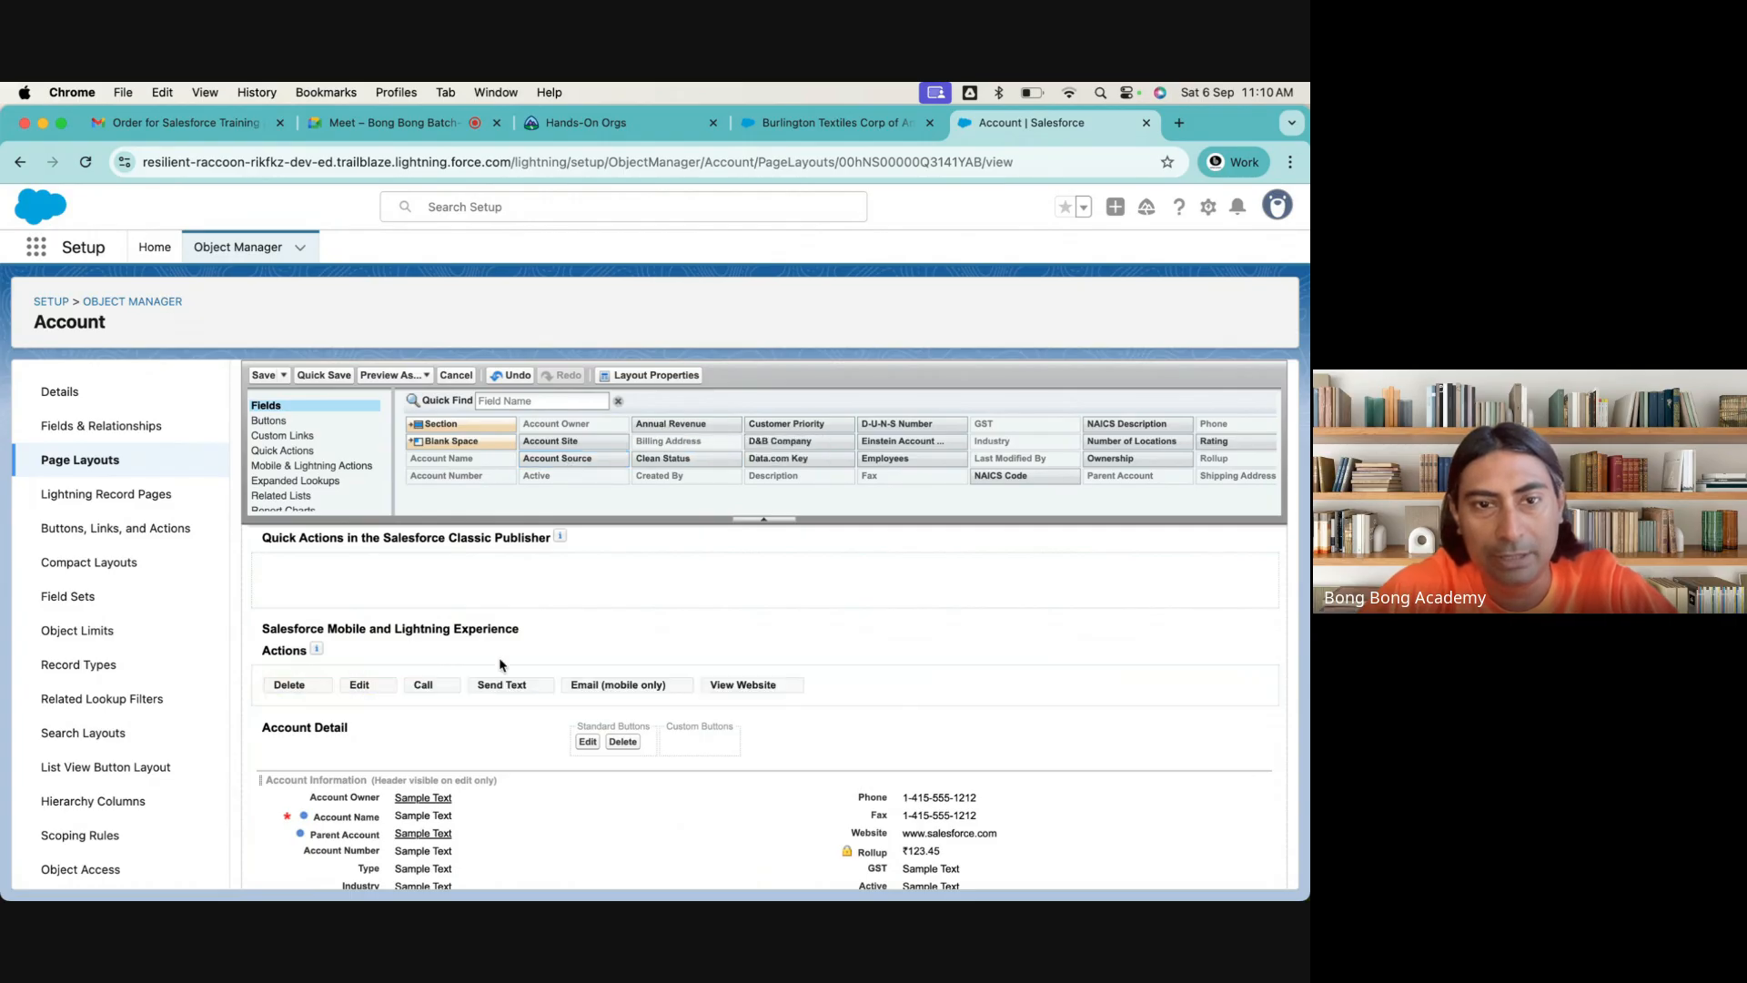
left_click_drag(448, 686, 683, 478)
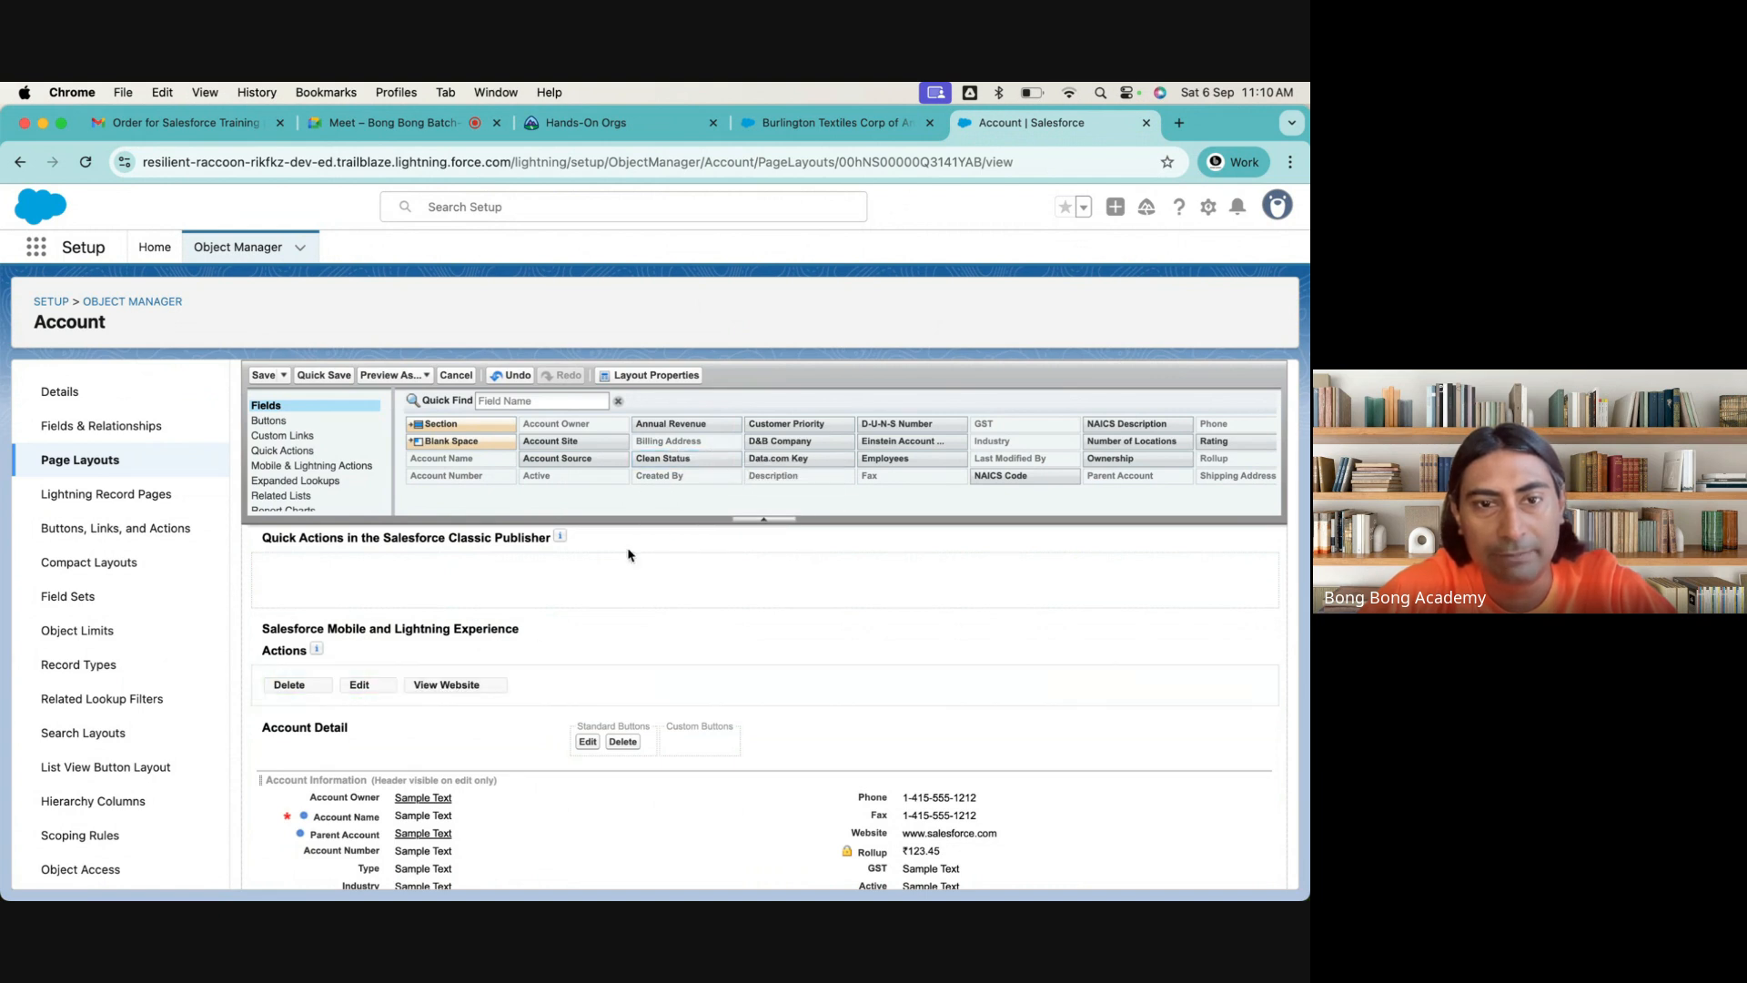
left_click_drag(488, 690, 690, 461)
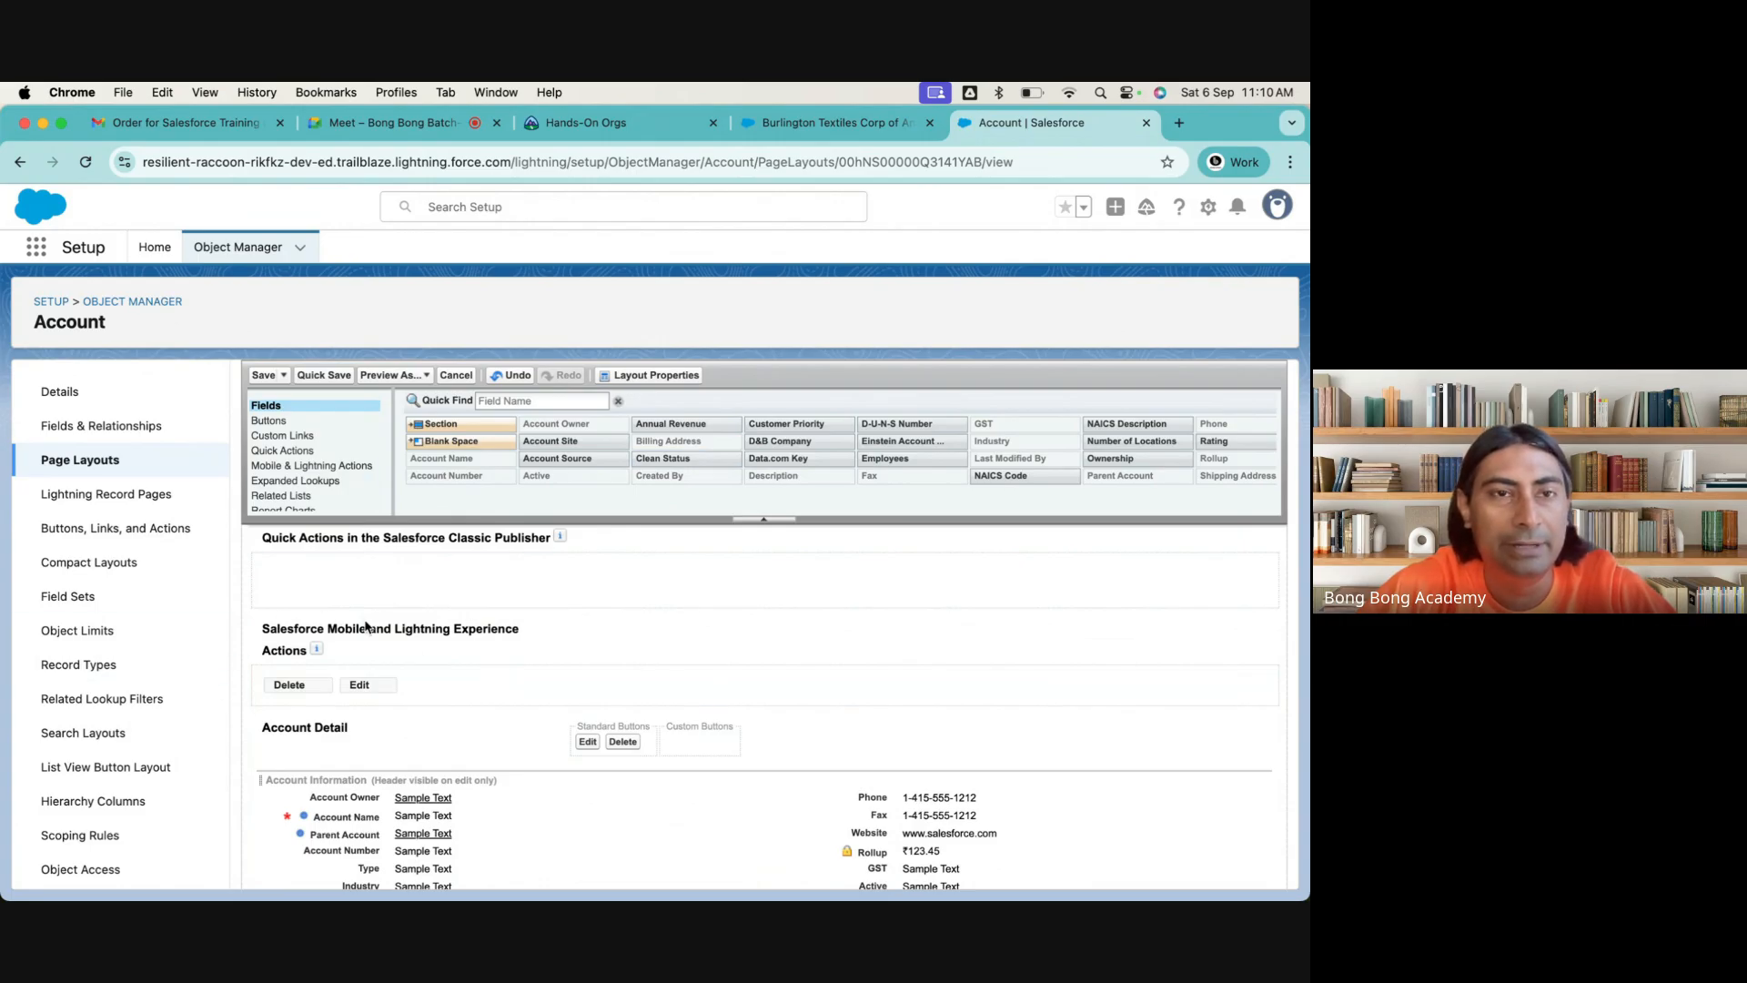
left_click(263, 375)
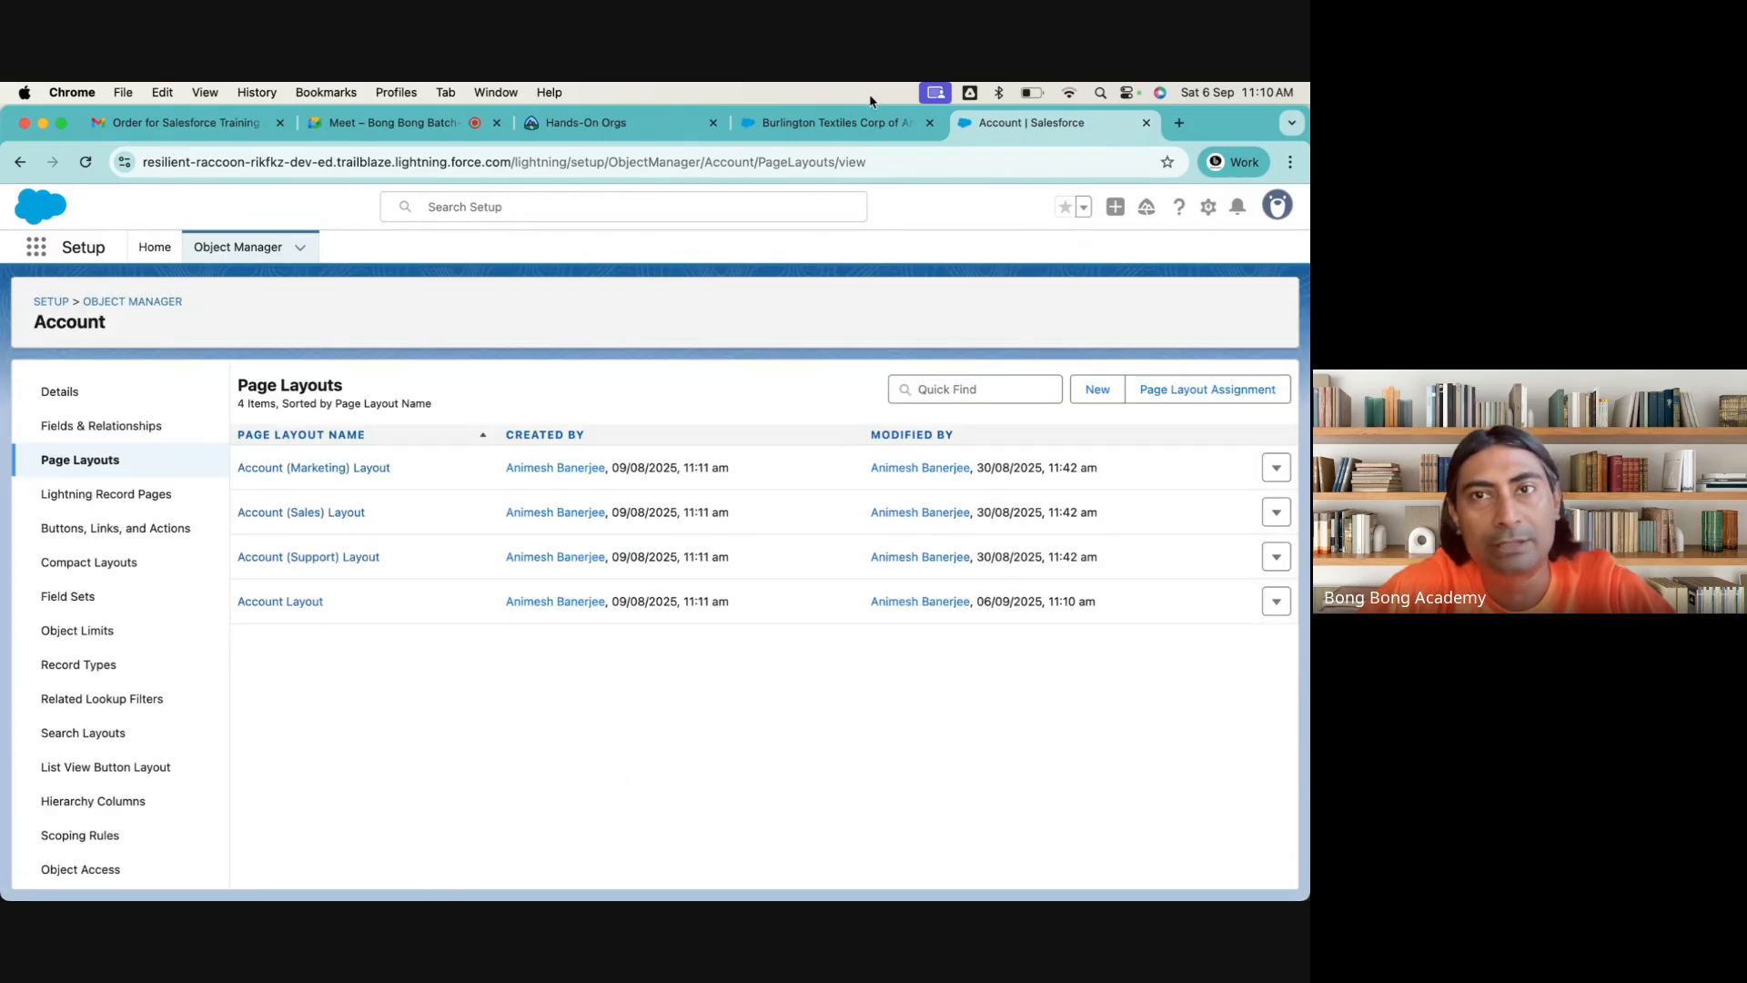
Clear the force.com site data again and reload the account record to load the overridden Lightning Experience actions
left_click(833, 121)
left_click(127, 163)
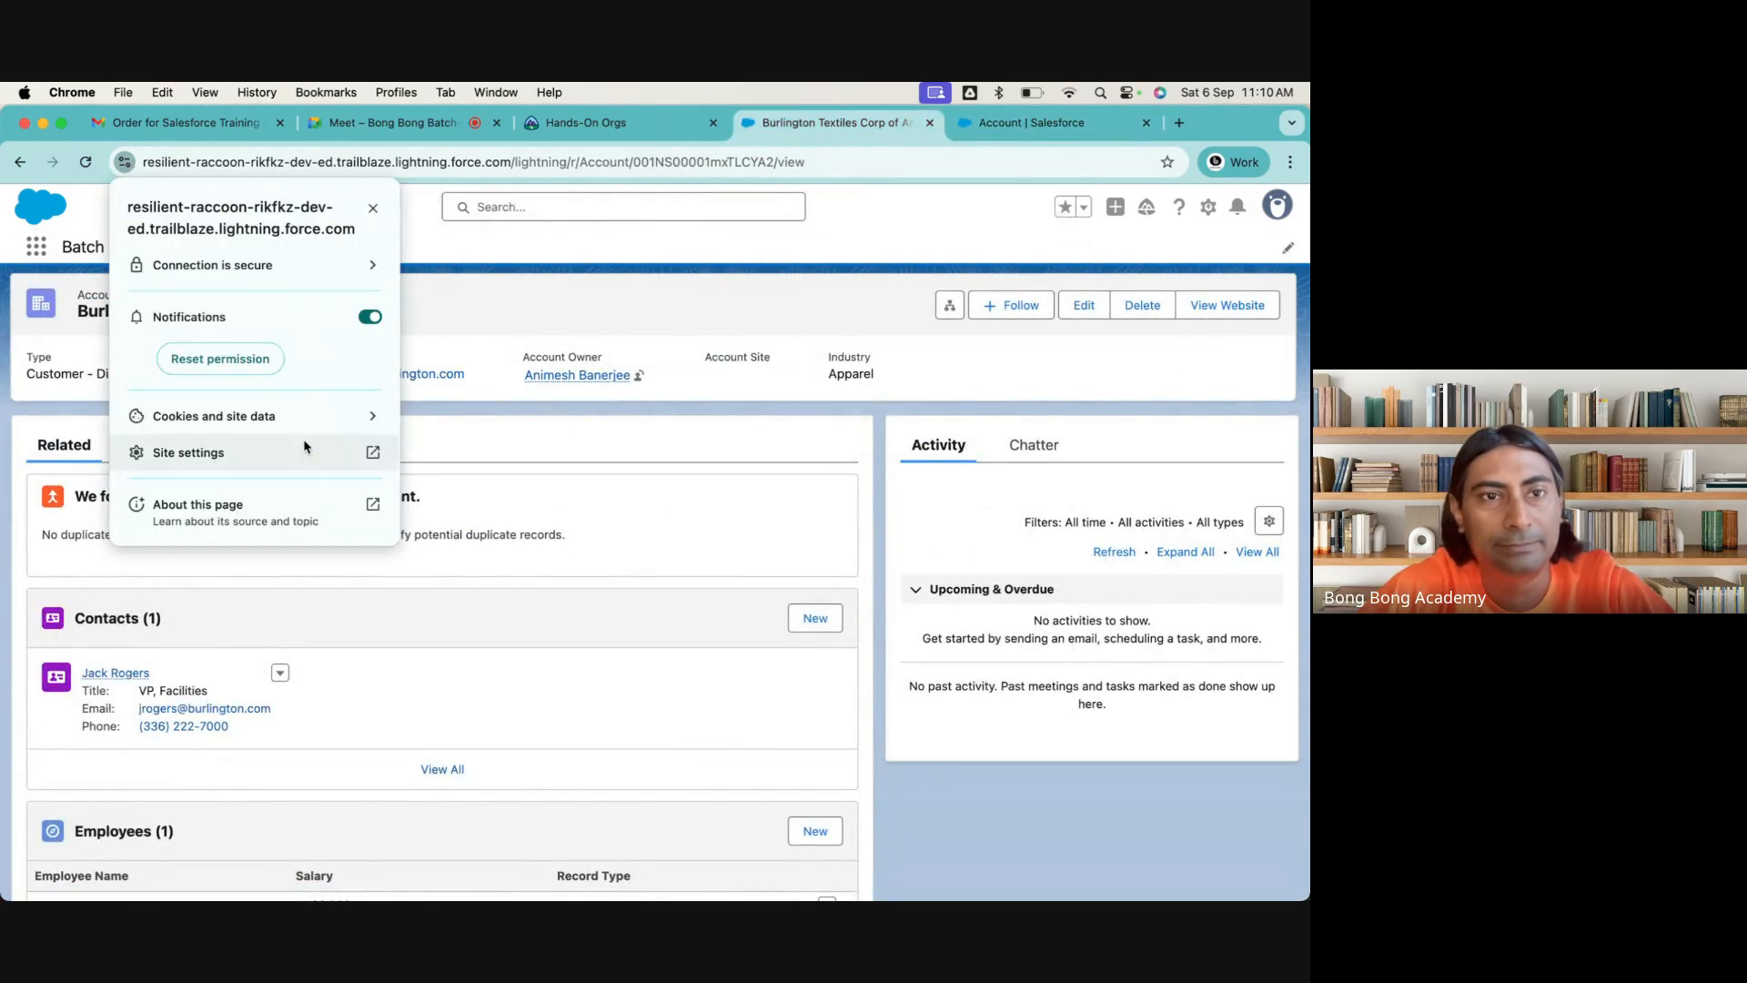
left_click(326, 411)
left_click(386, 402)
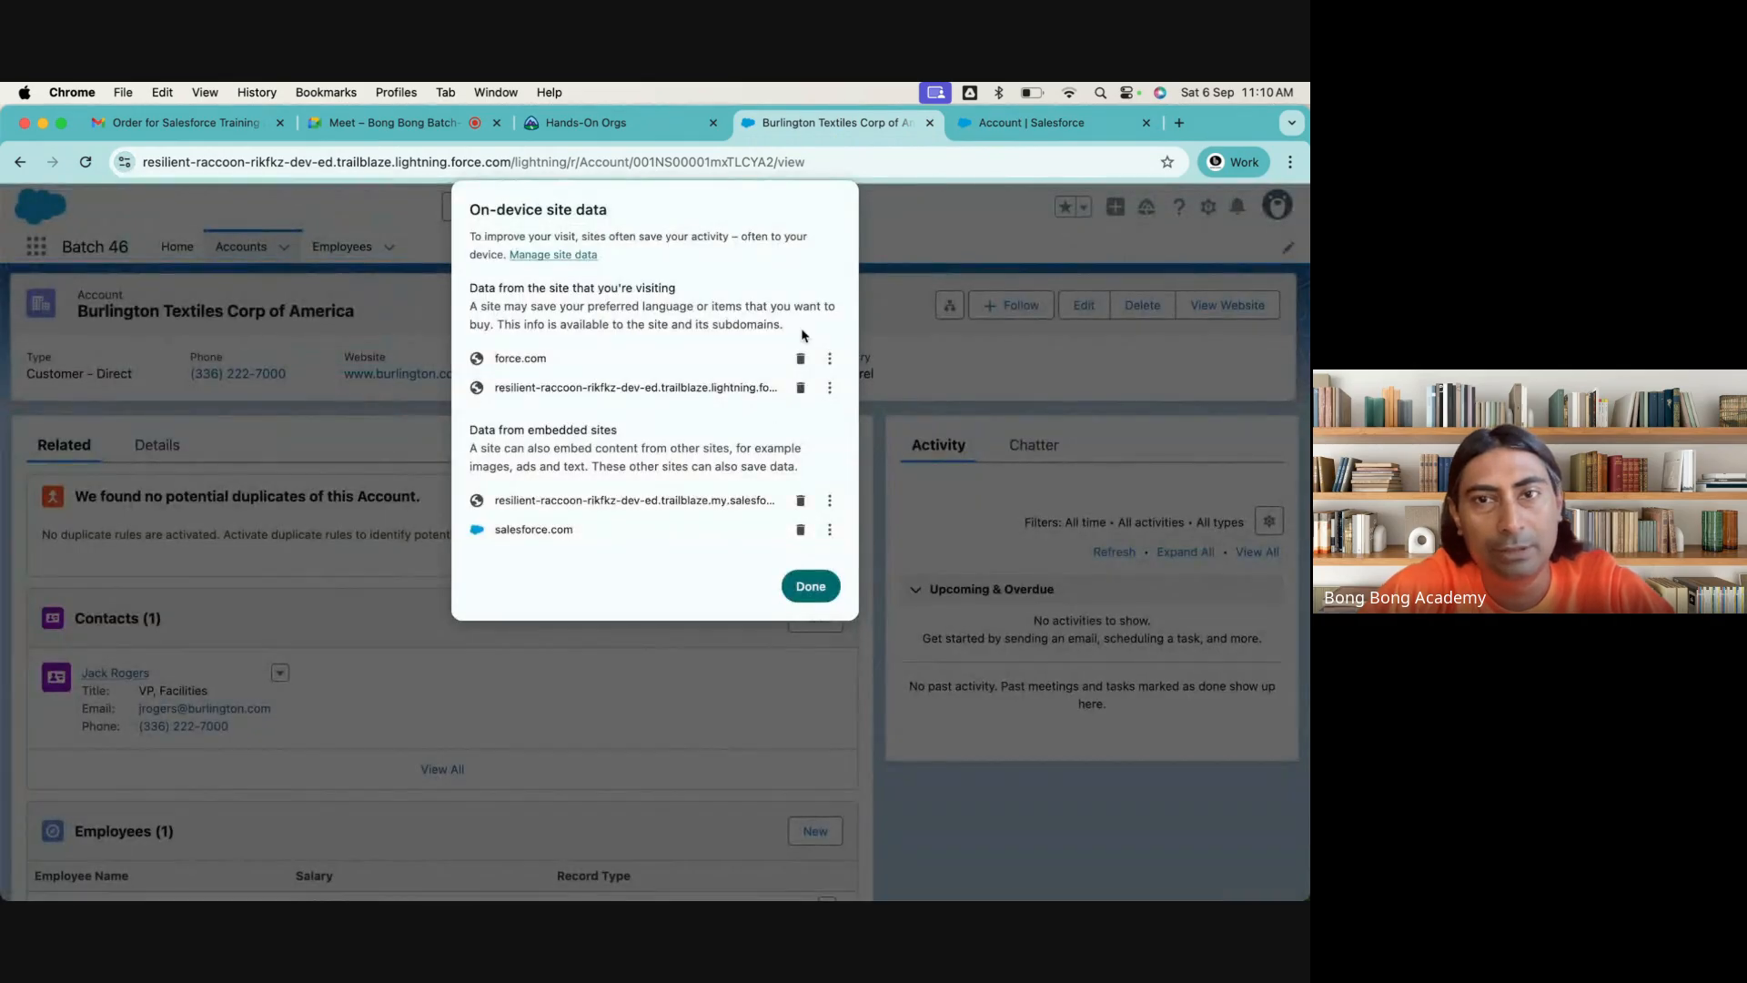
left_click(801, 358)
left_click(801, 357)
left_click(818, 546)
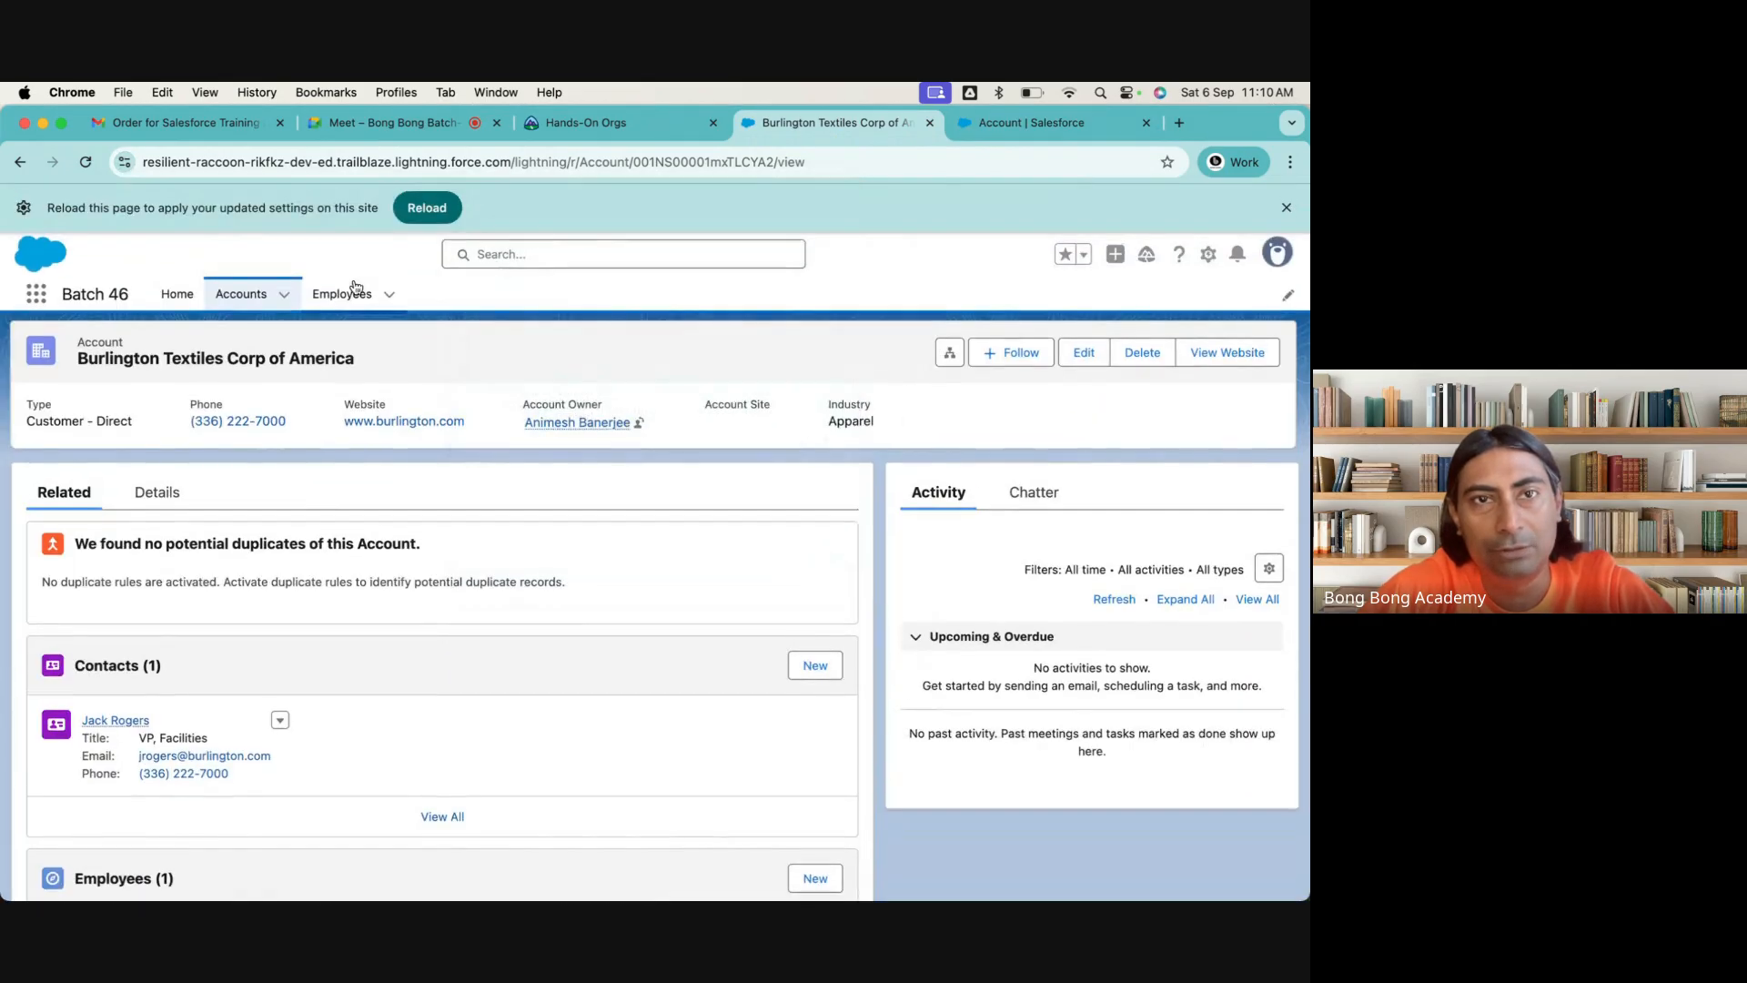
left_click(423, 203)
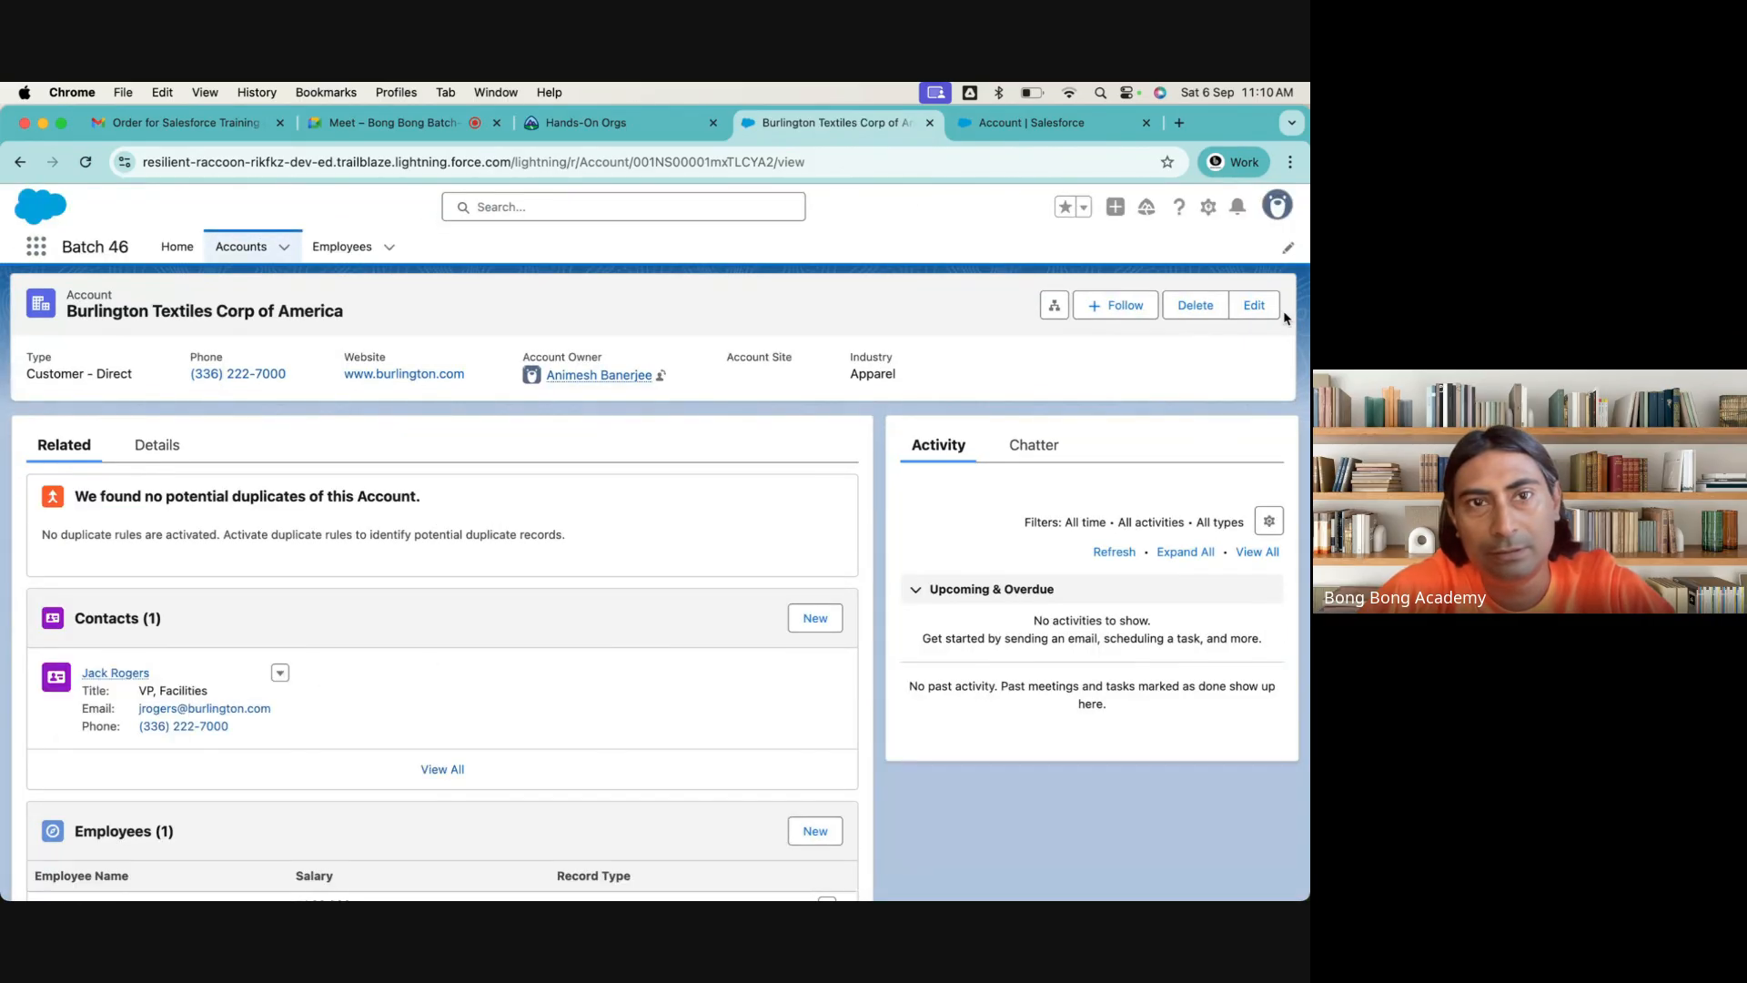
Return to the Account object in Setup and view its Lightning Record Pages
left_click(1015, 123)
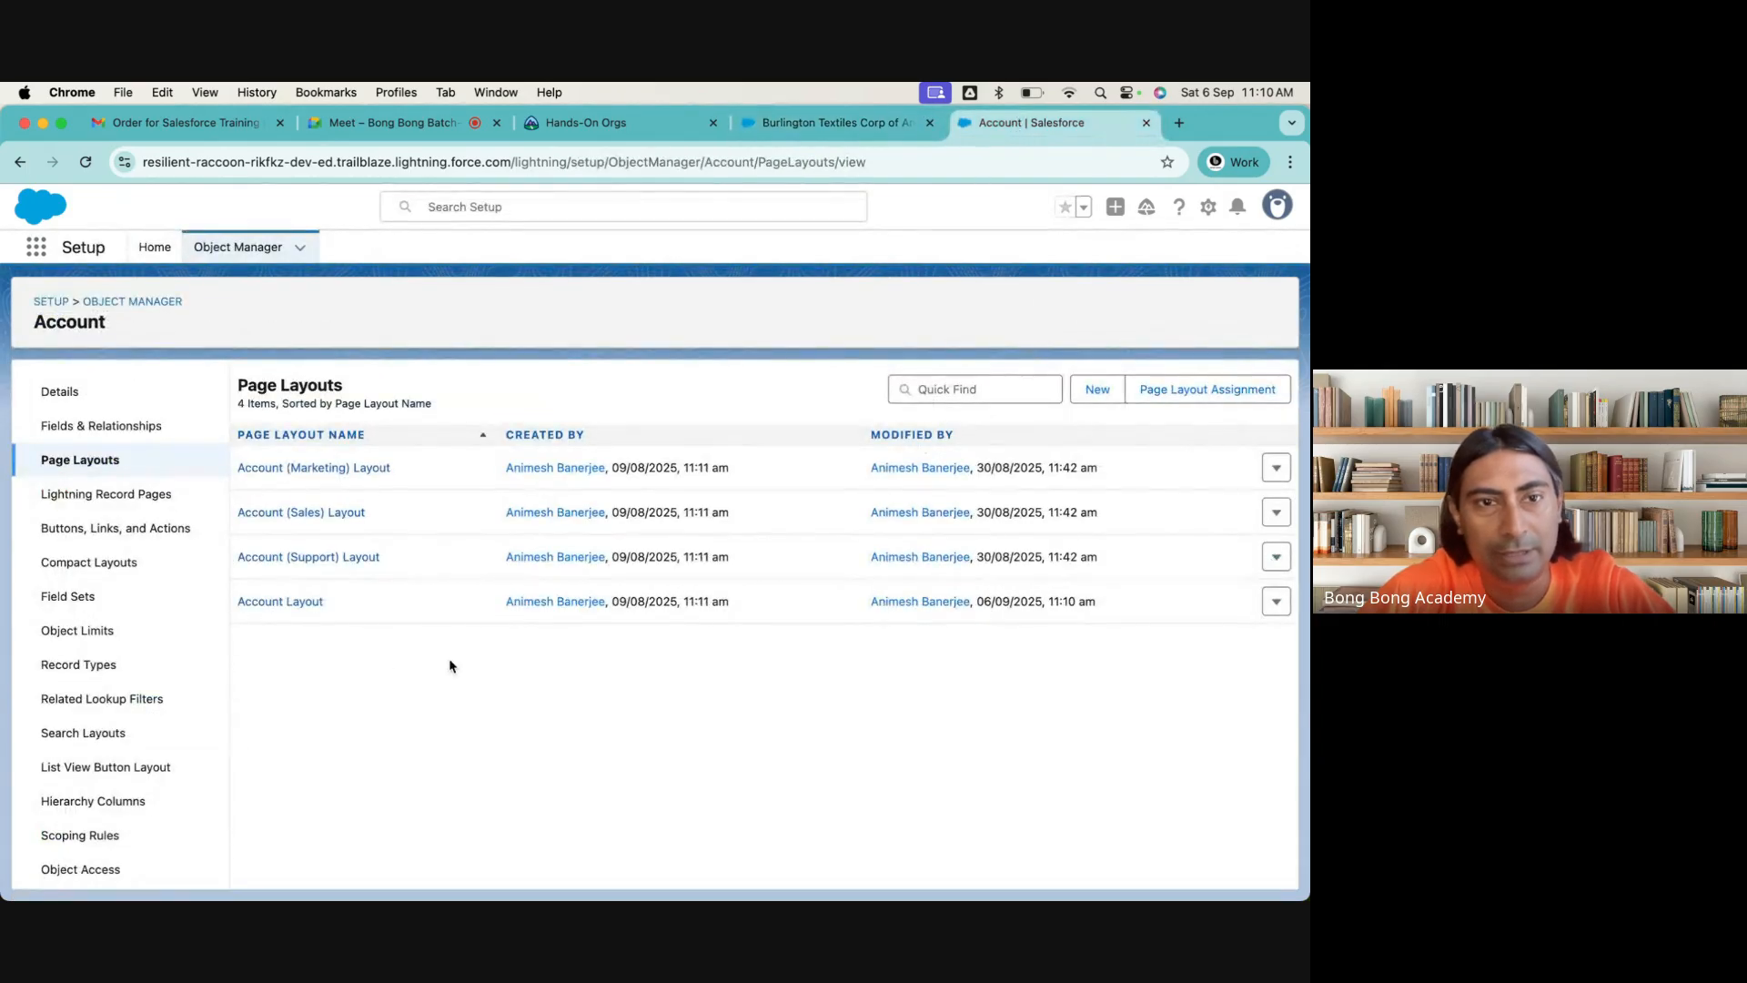
left_click(170, 496)
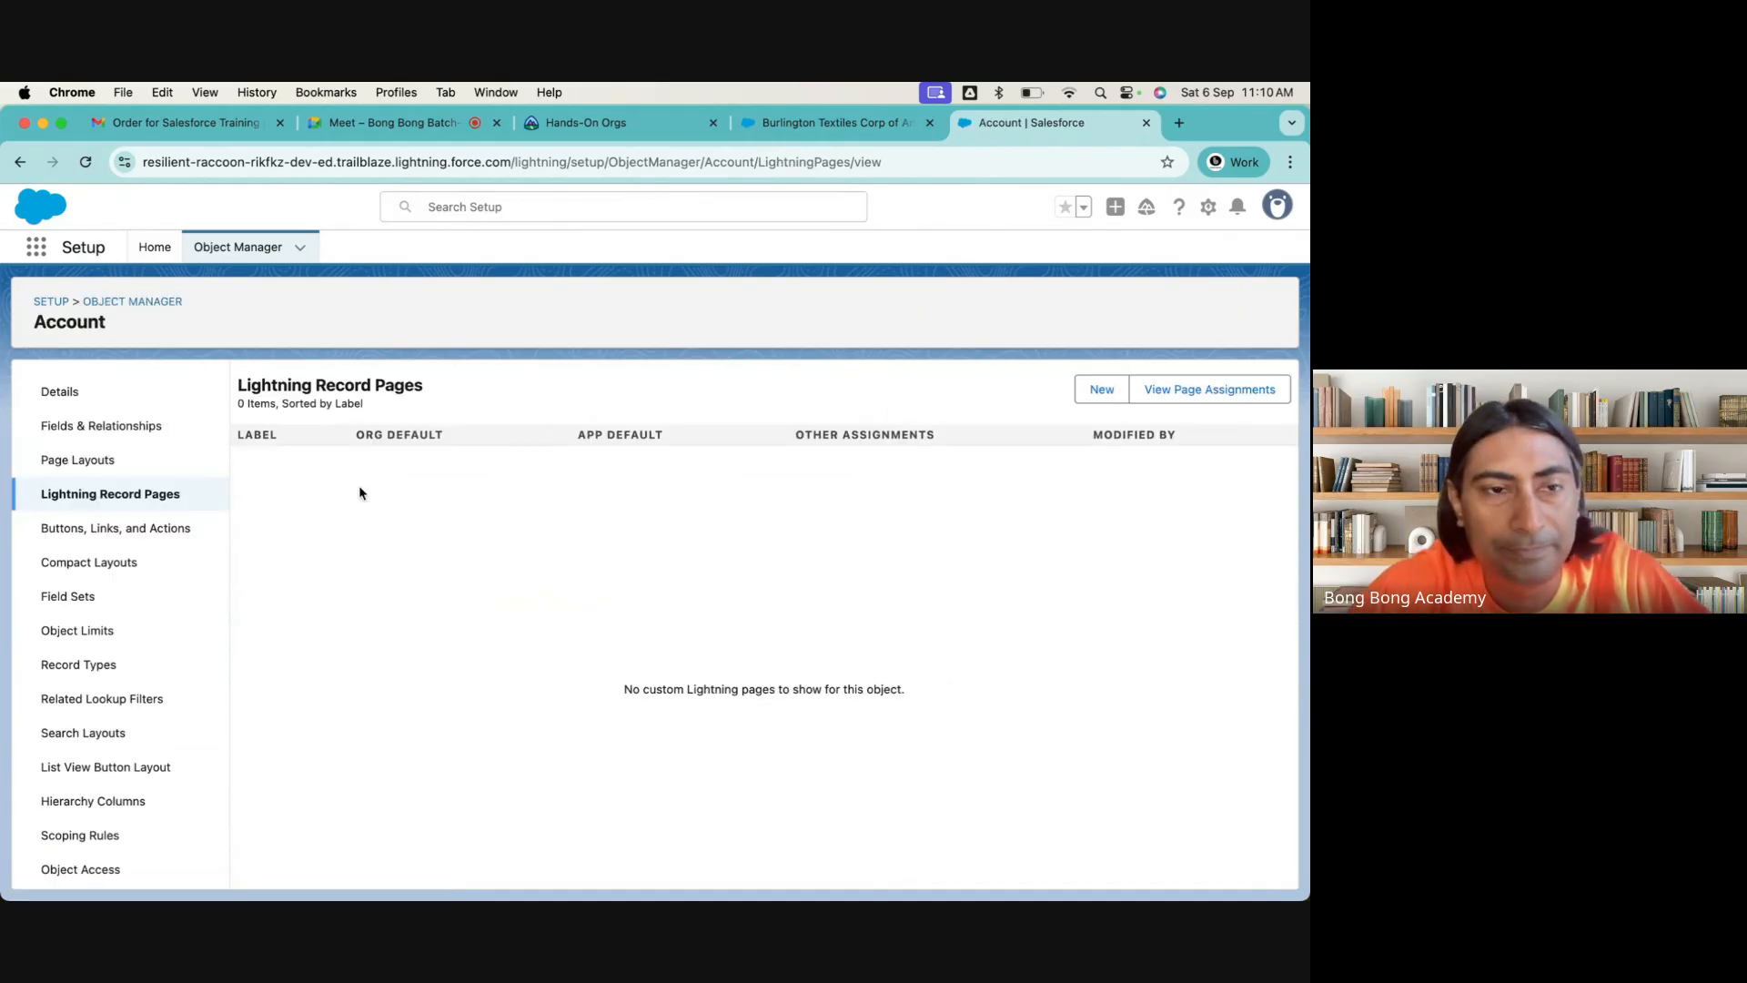
Review the Account object's page layouts, compact layouts and record types, checking the Burlington Textiles account record in between
left_click(120, 468)
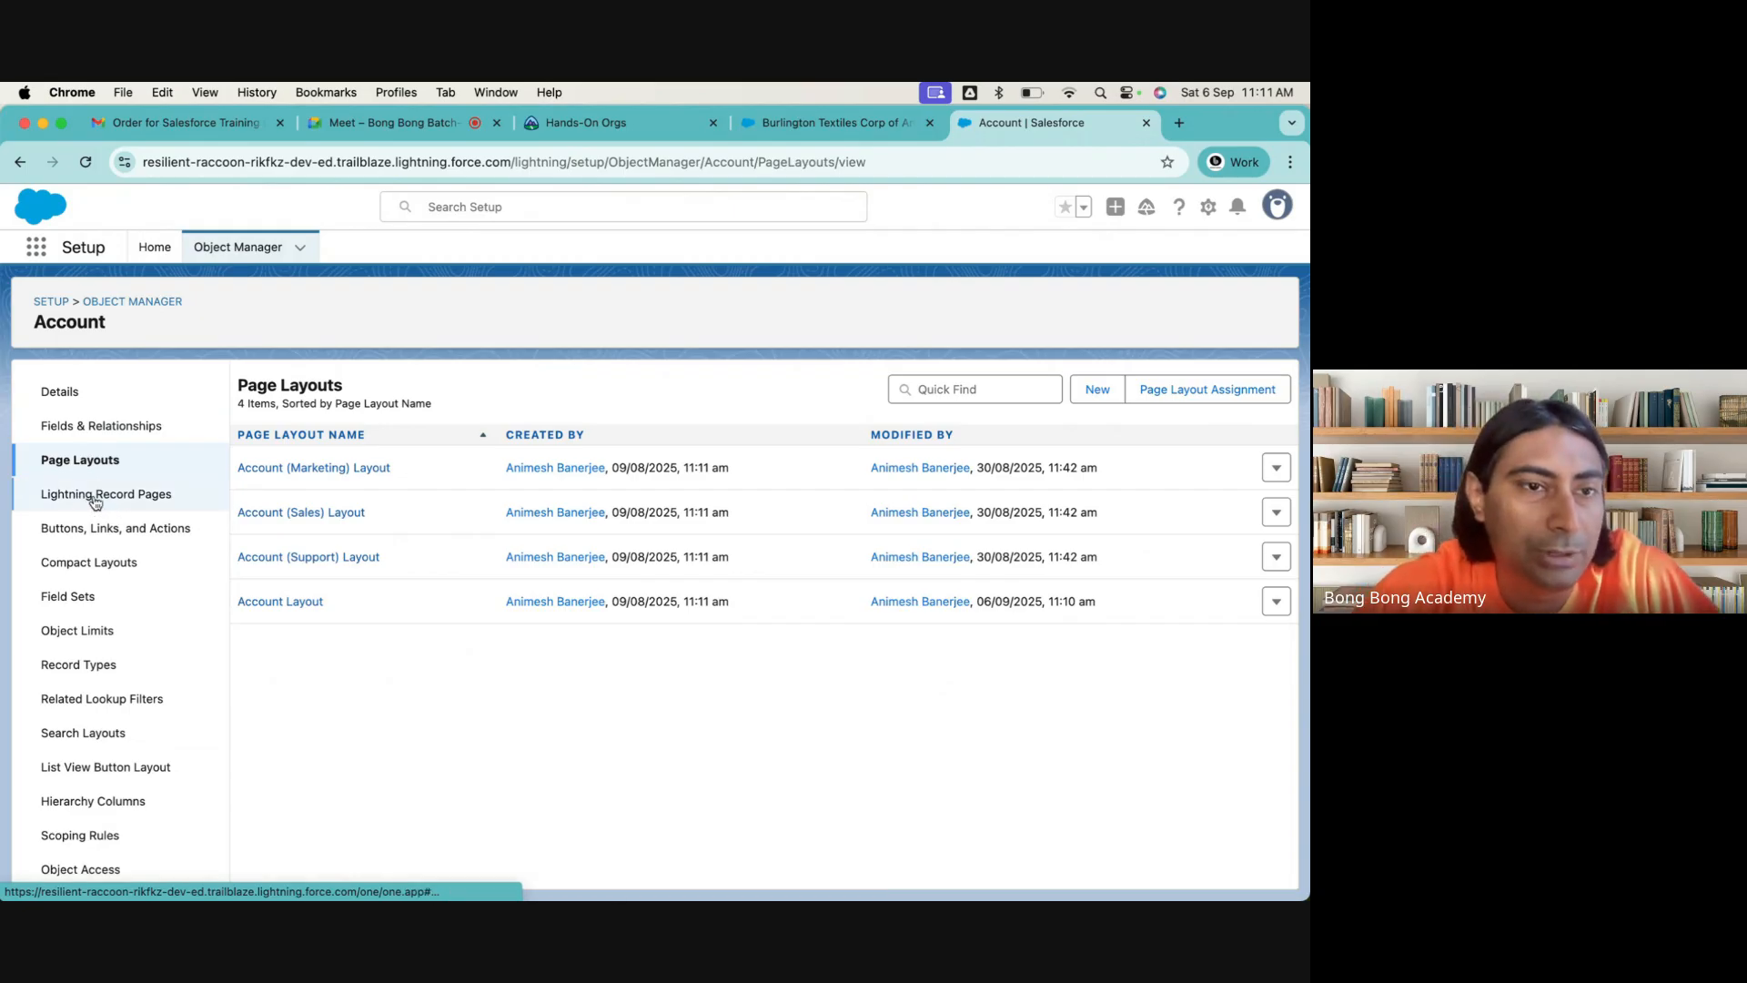
left_click(78, 565)
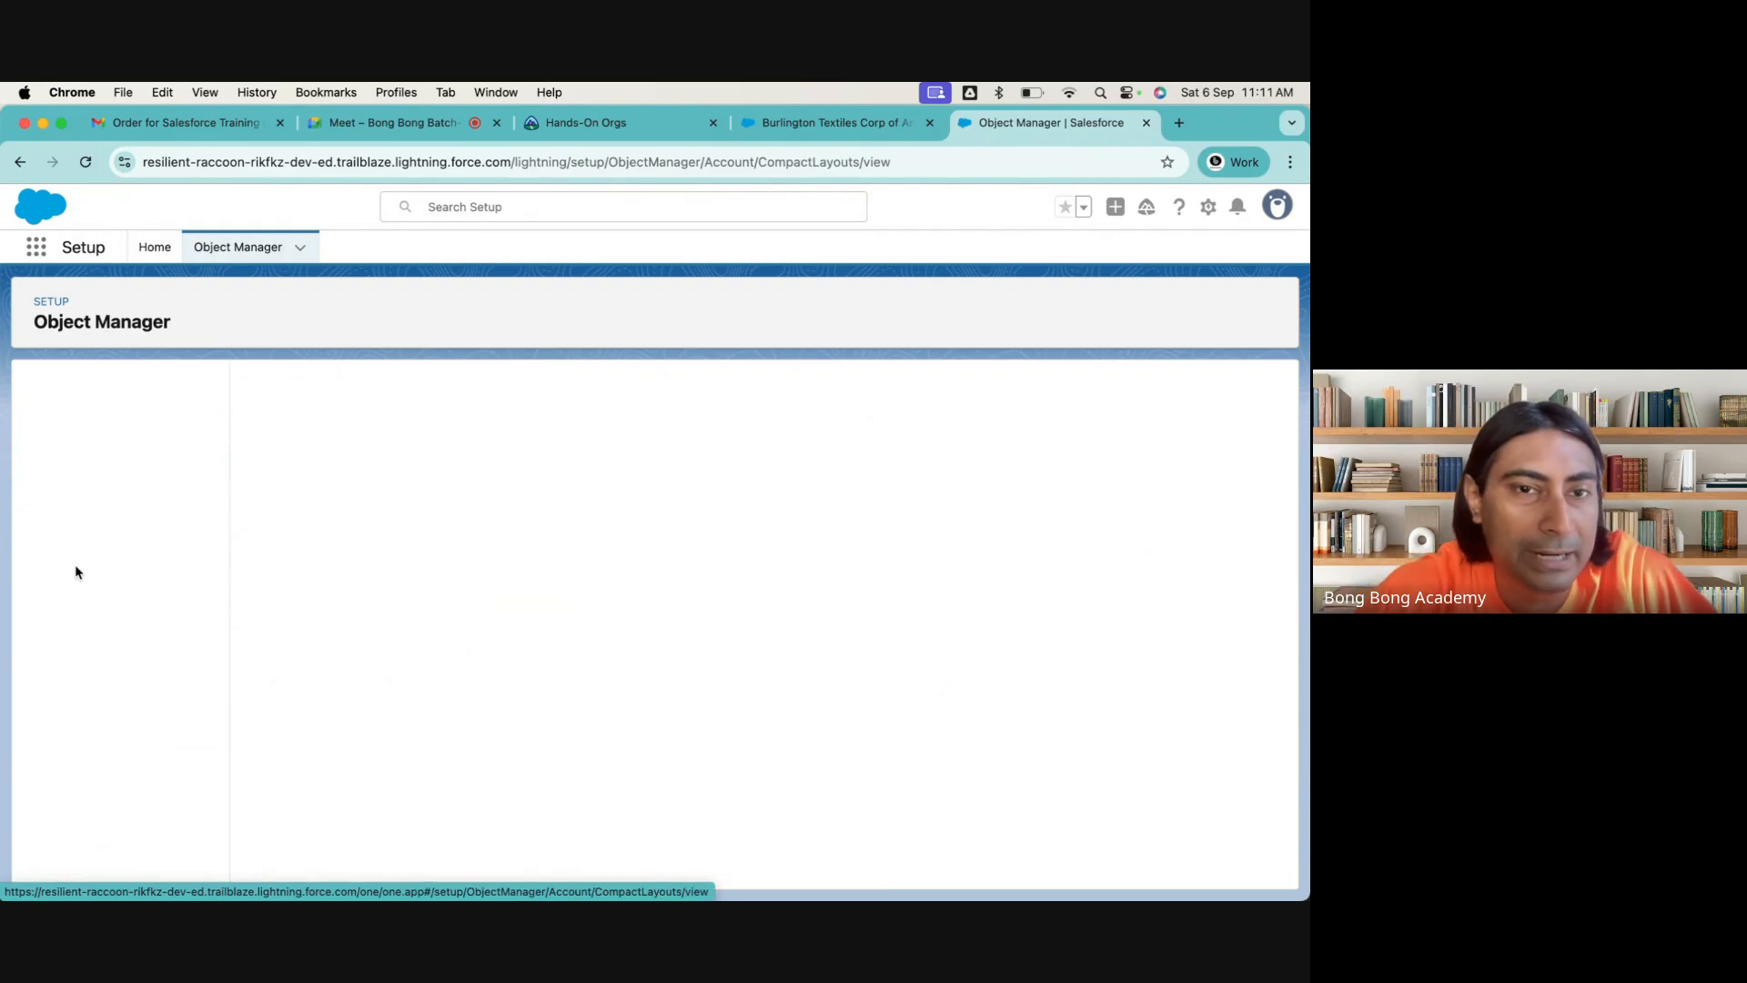
left_click(815, 127)
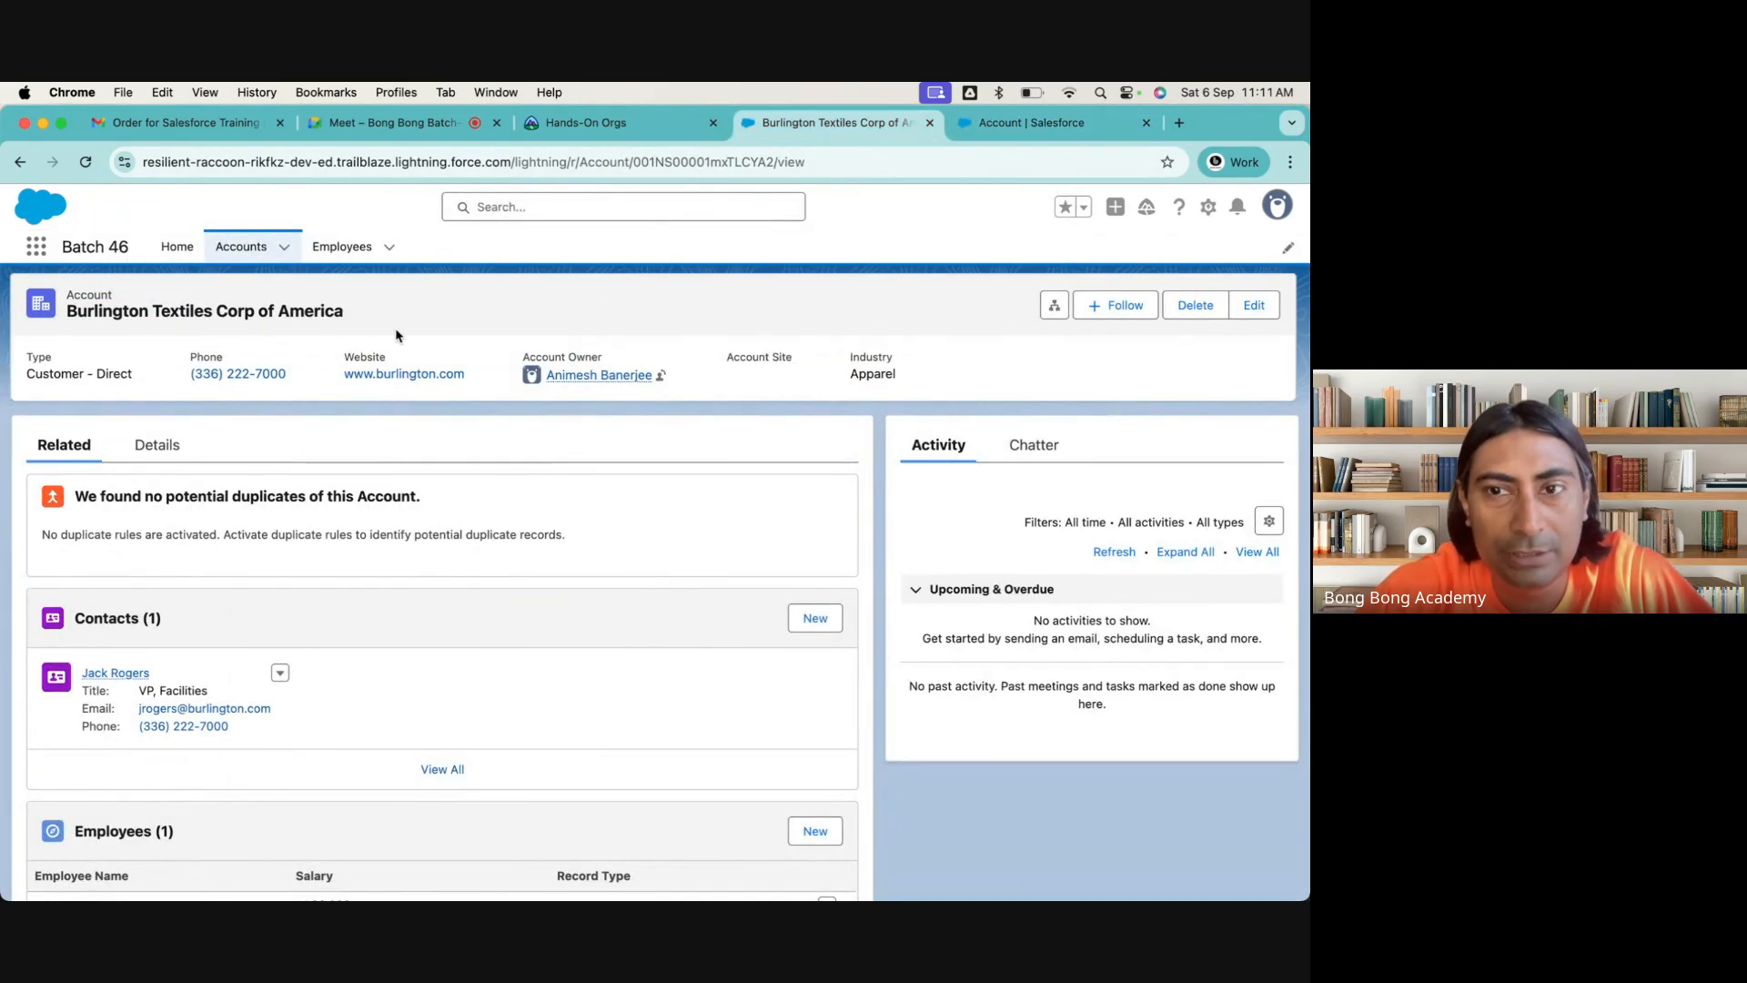
left_click(1024, 127)
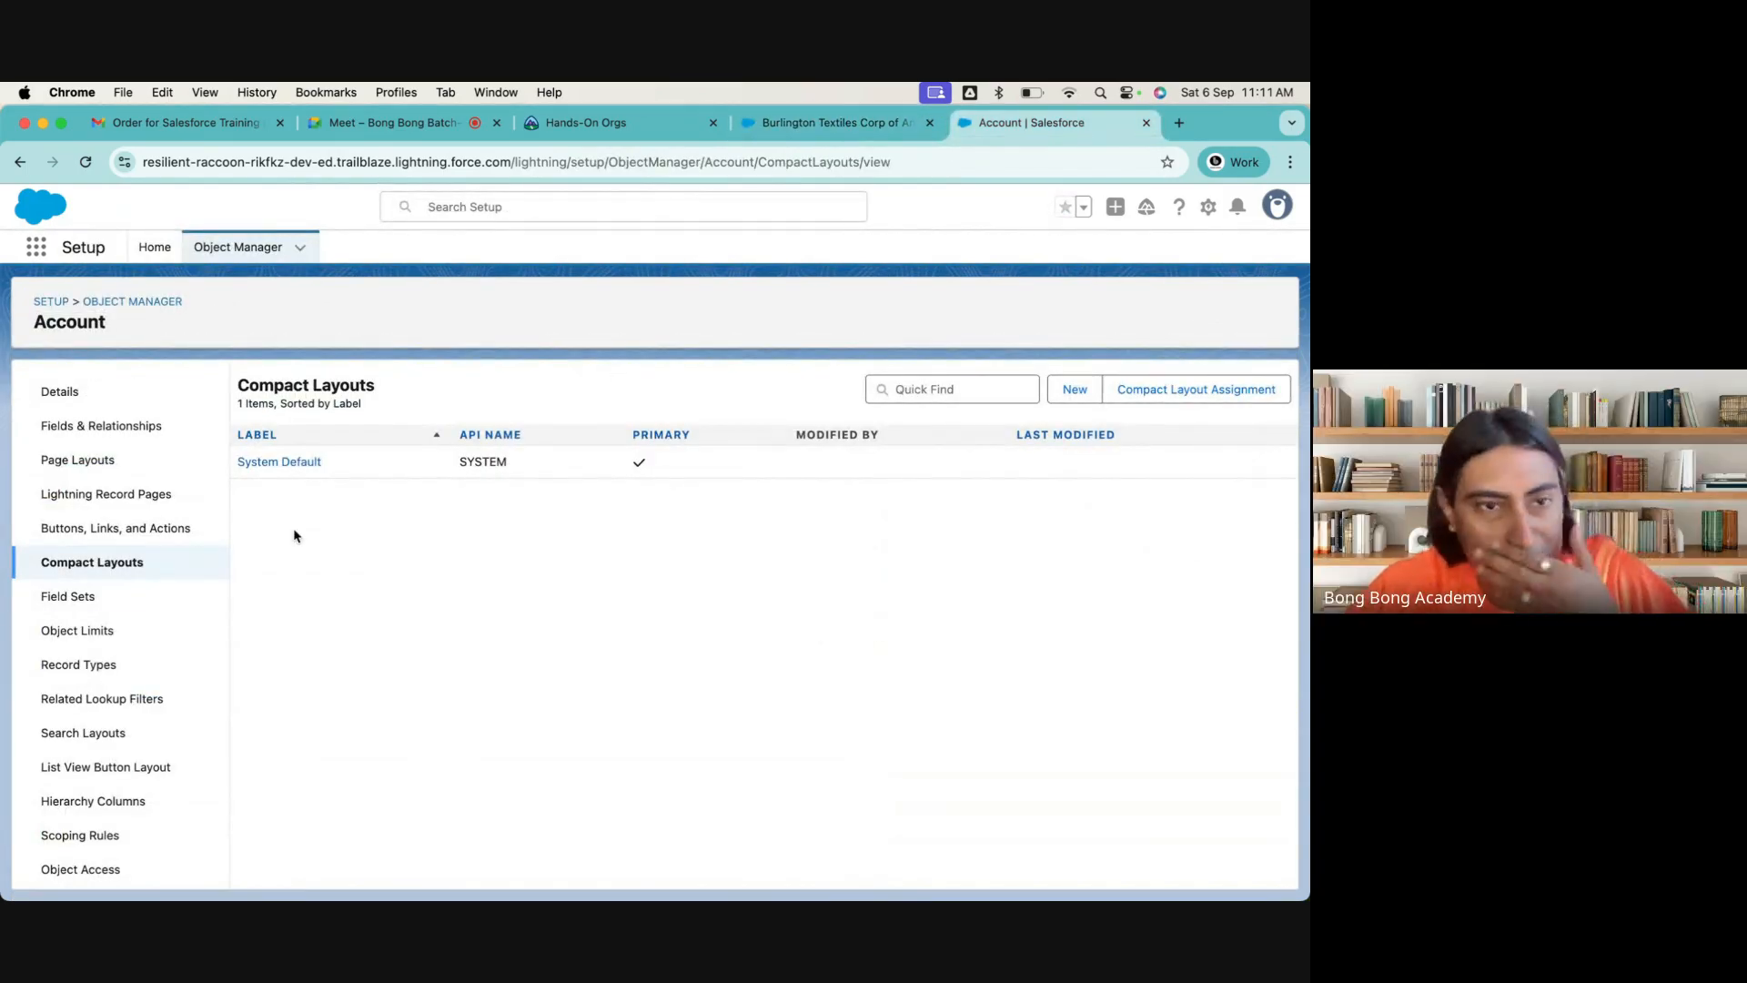
left_click(74, 666)
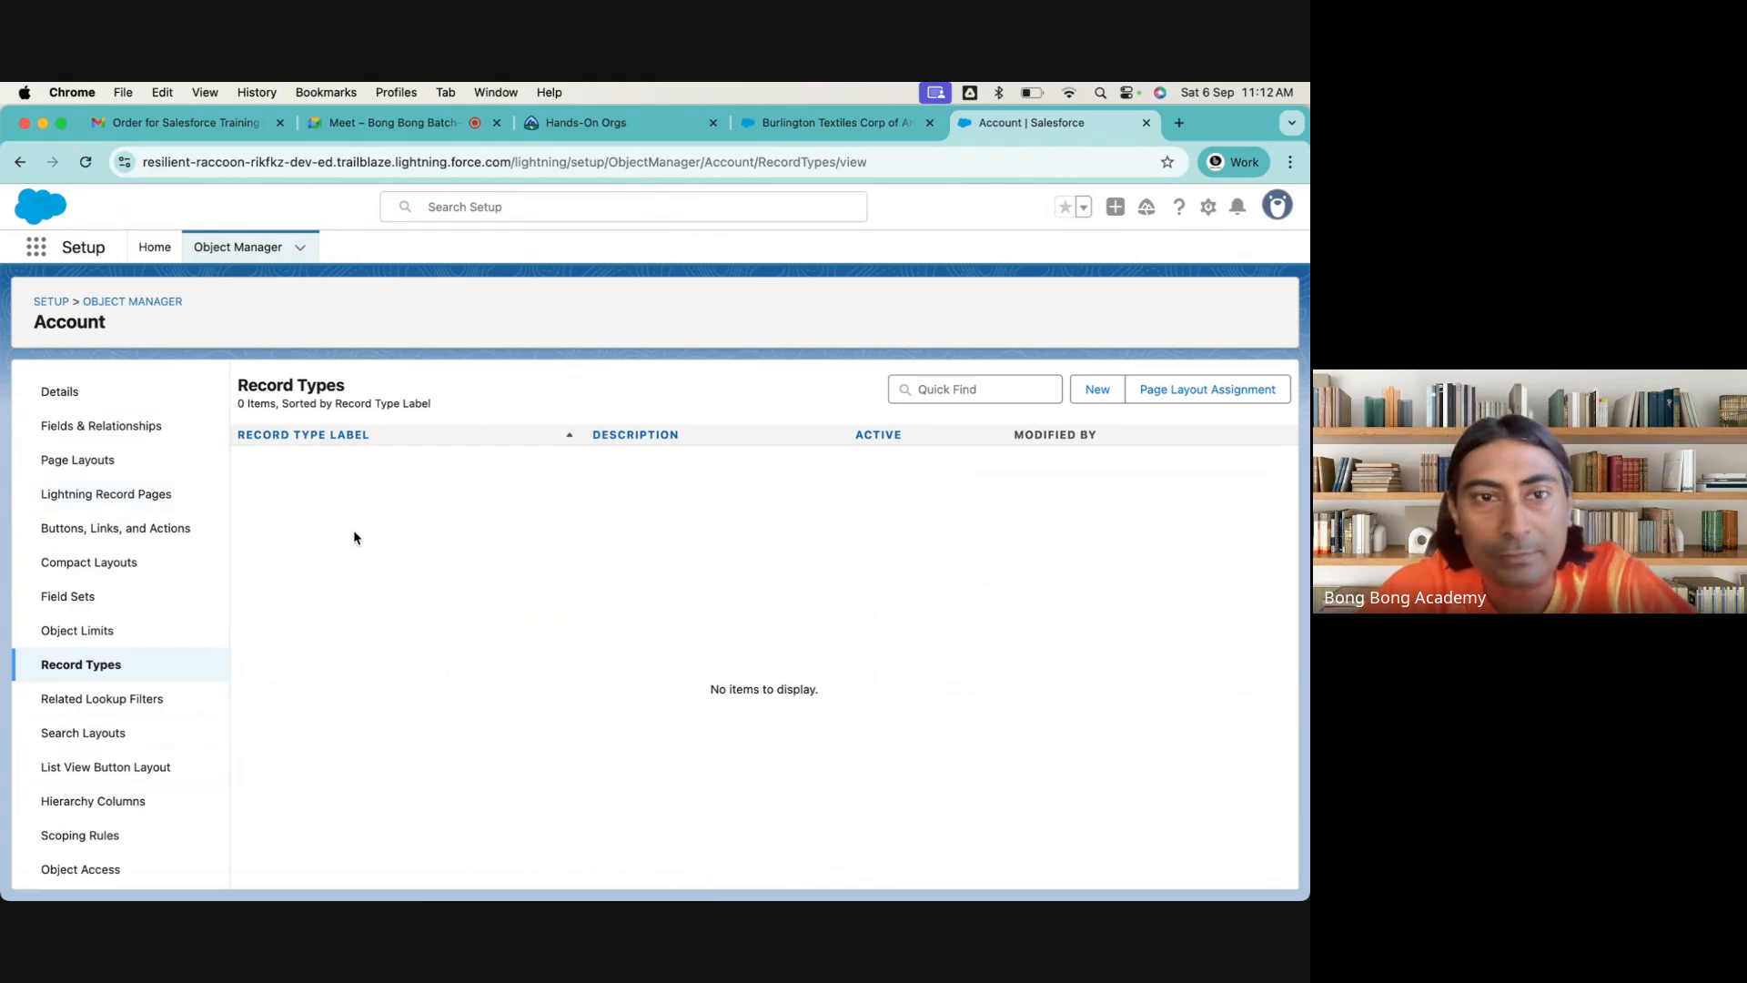
Return to the Burlington Textiles account record and look up the Edit Page option for its Lightning page
left_click(783, 132)
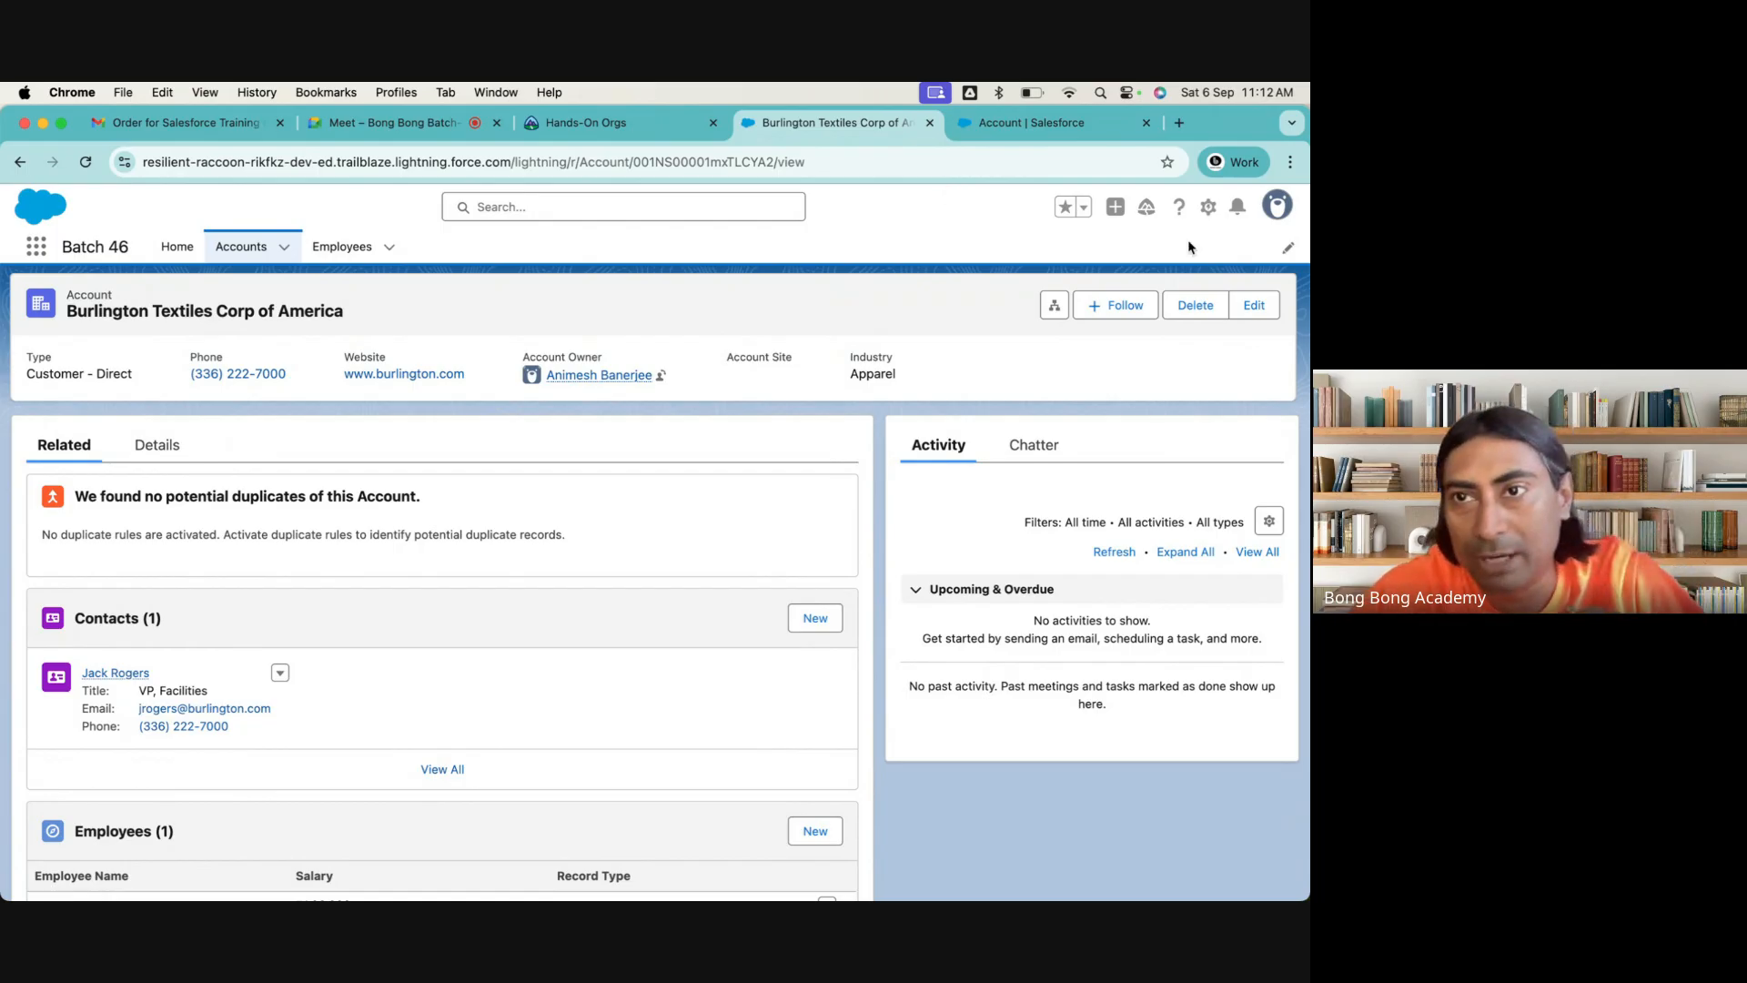
left_click(1208, 206)
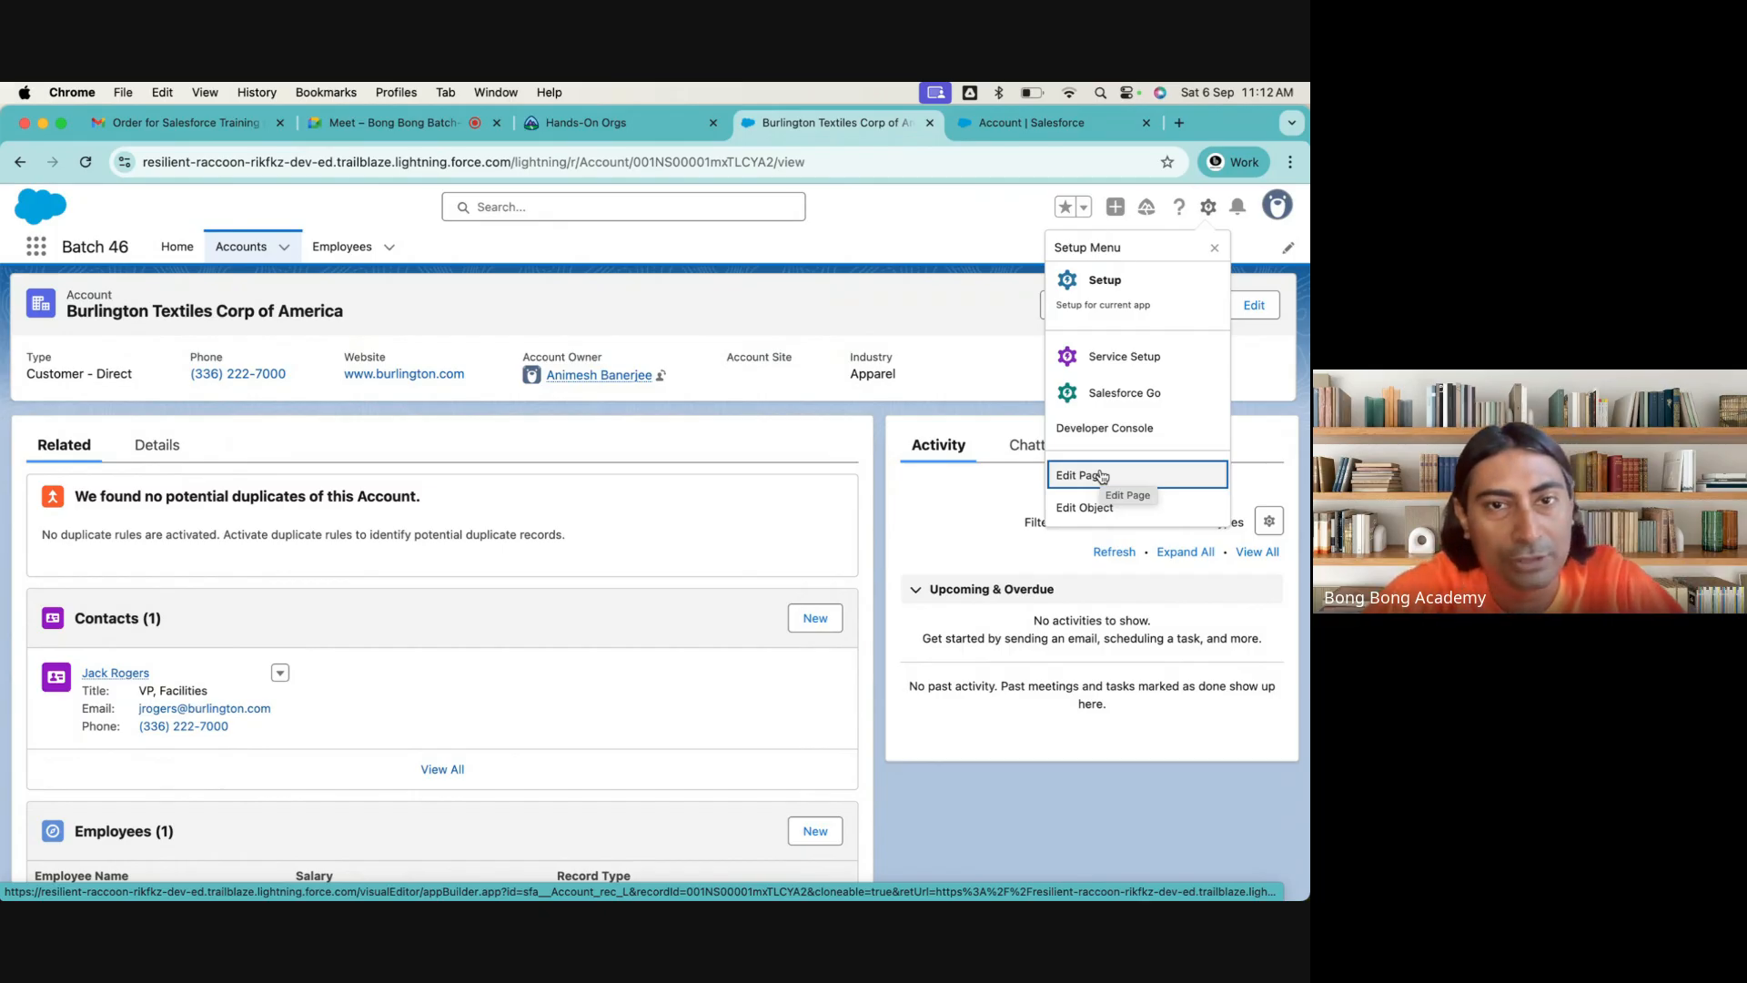
left_click(621, 124)
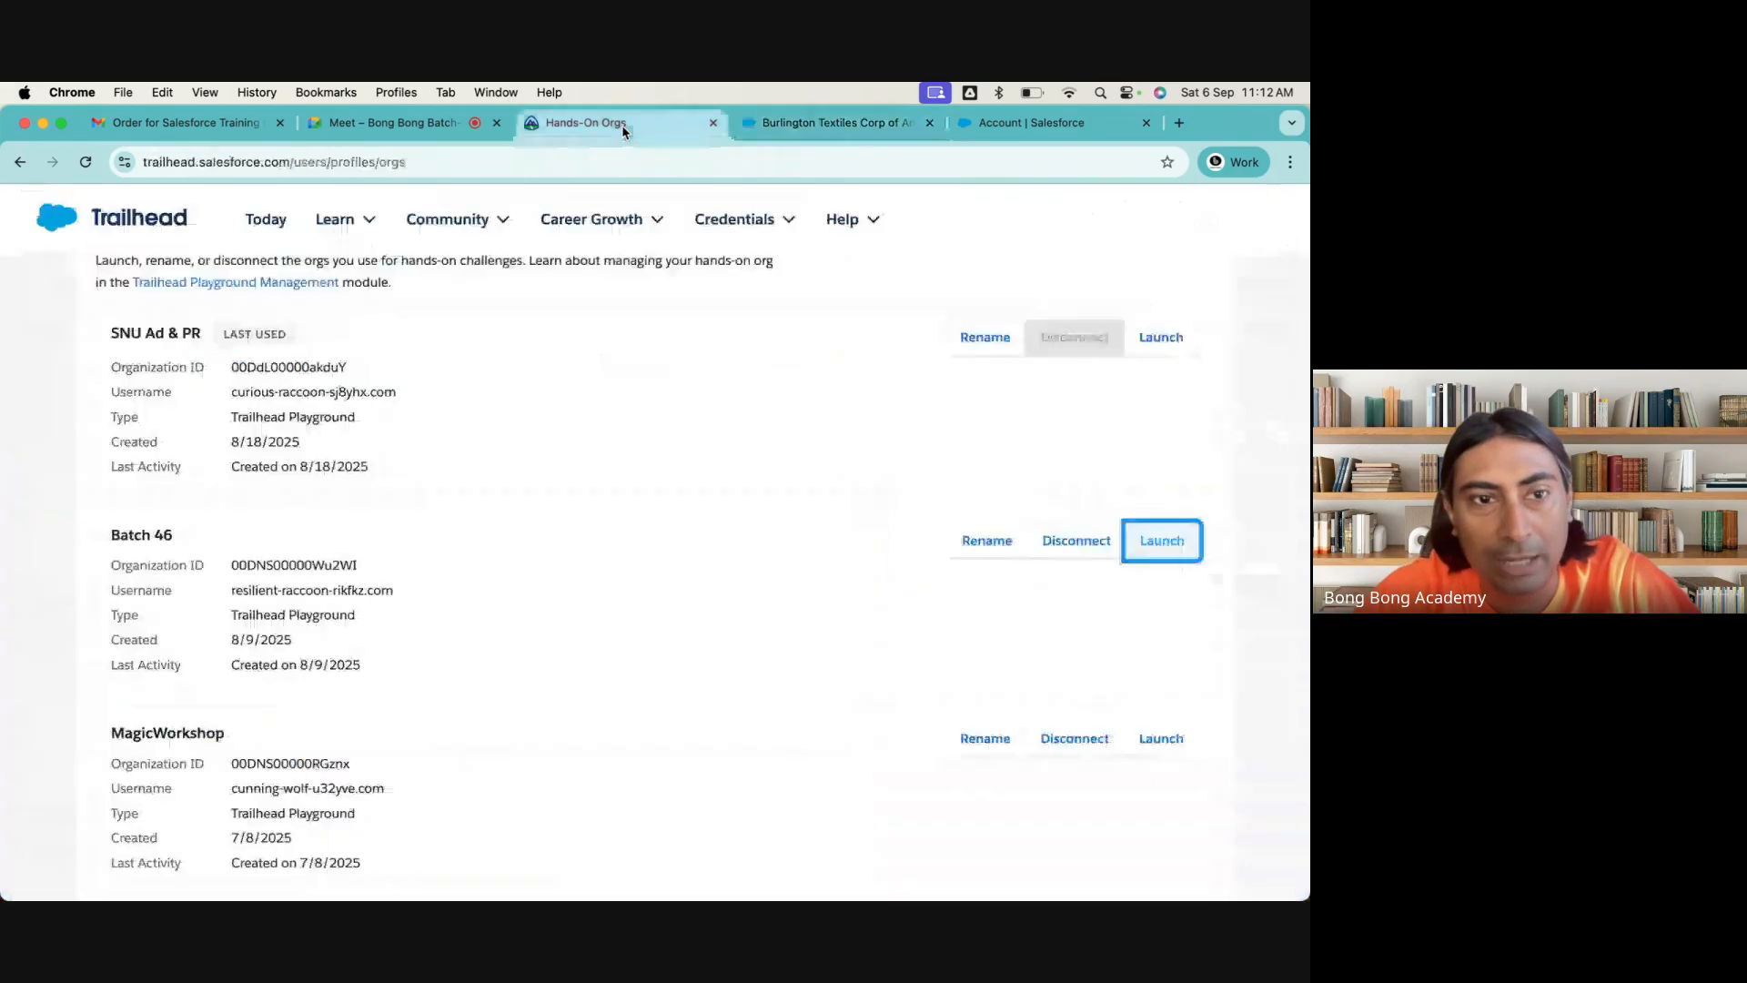
left_click(785, 125)
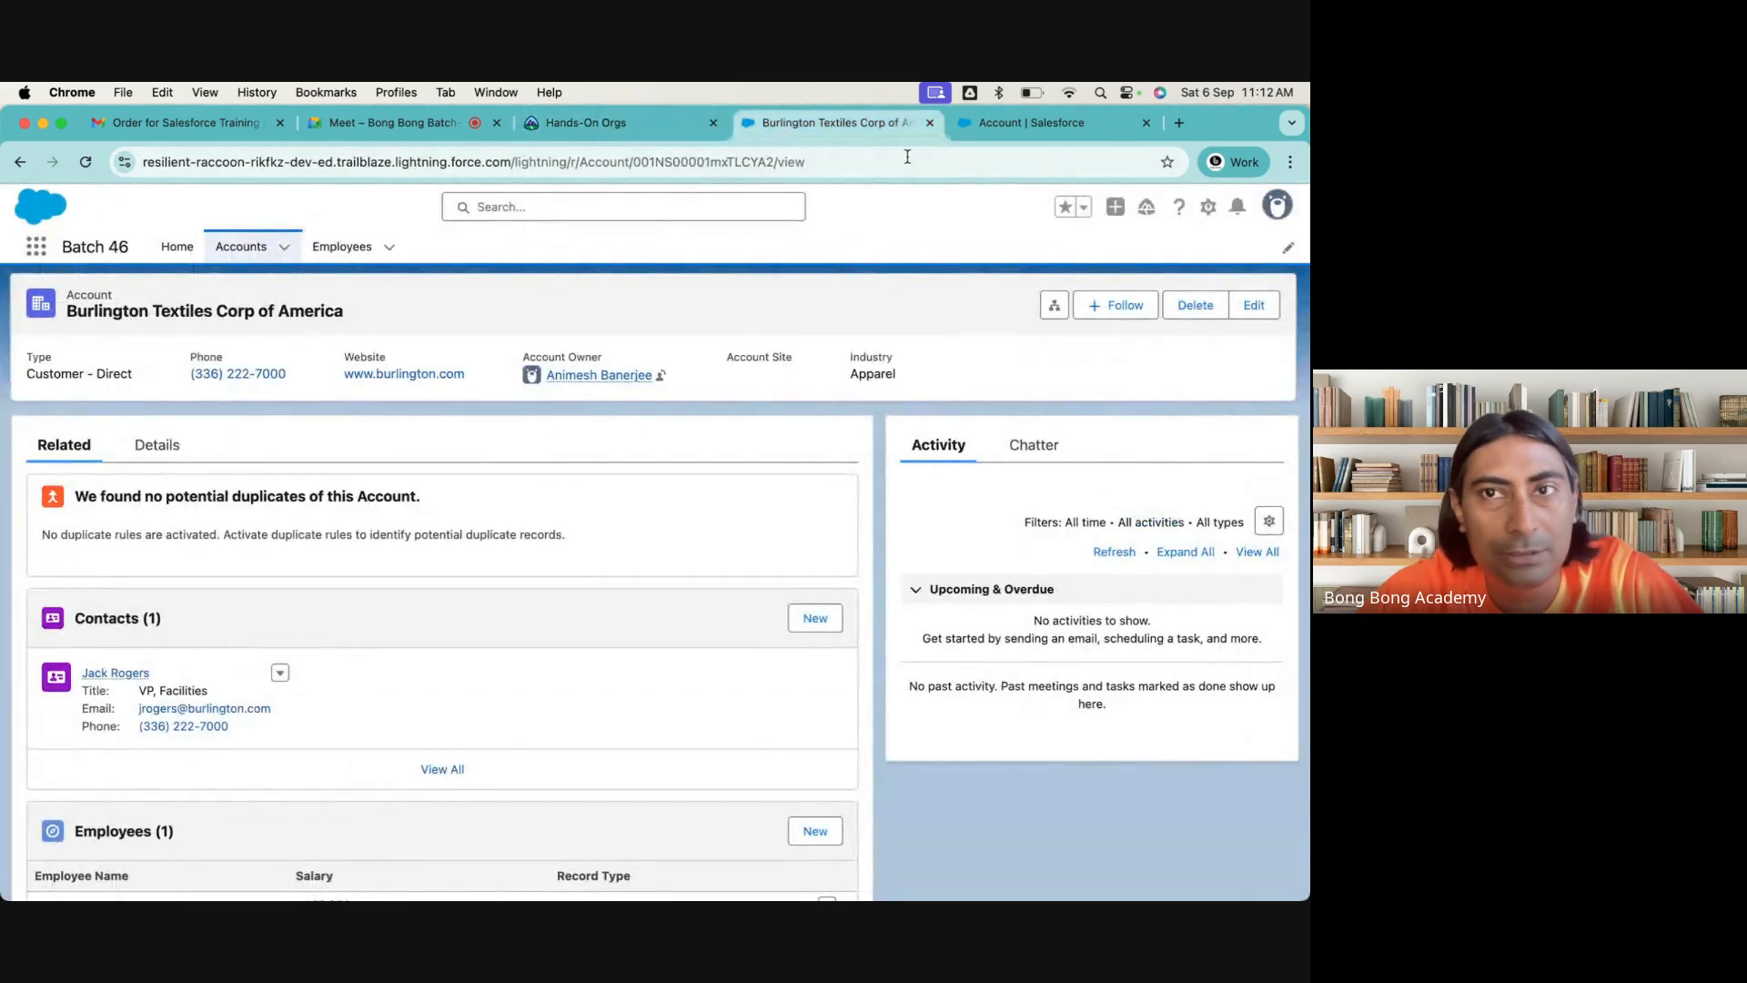
Start a new Lightning page of type Record Page from the Account object's Lightning Record Pages
left_click(1028, 123)
left_click(105, 492)
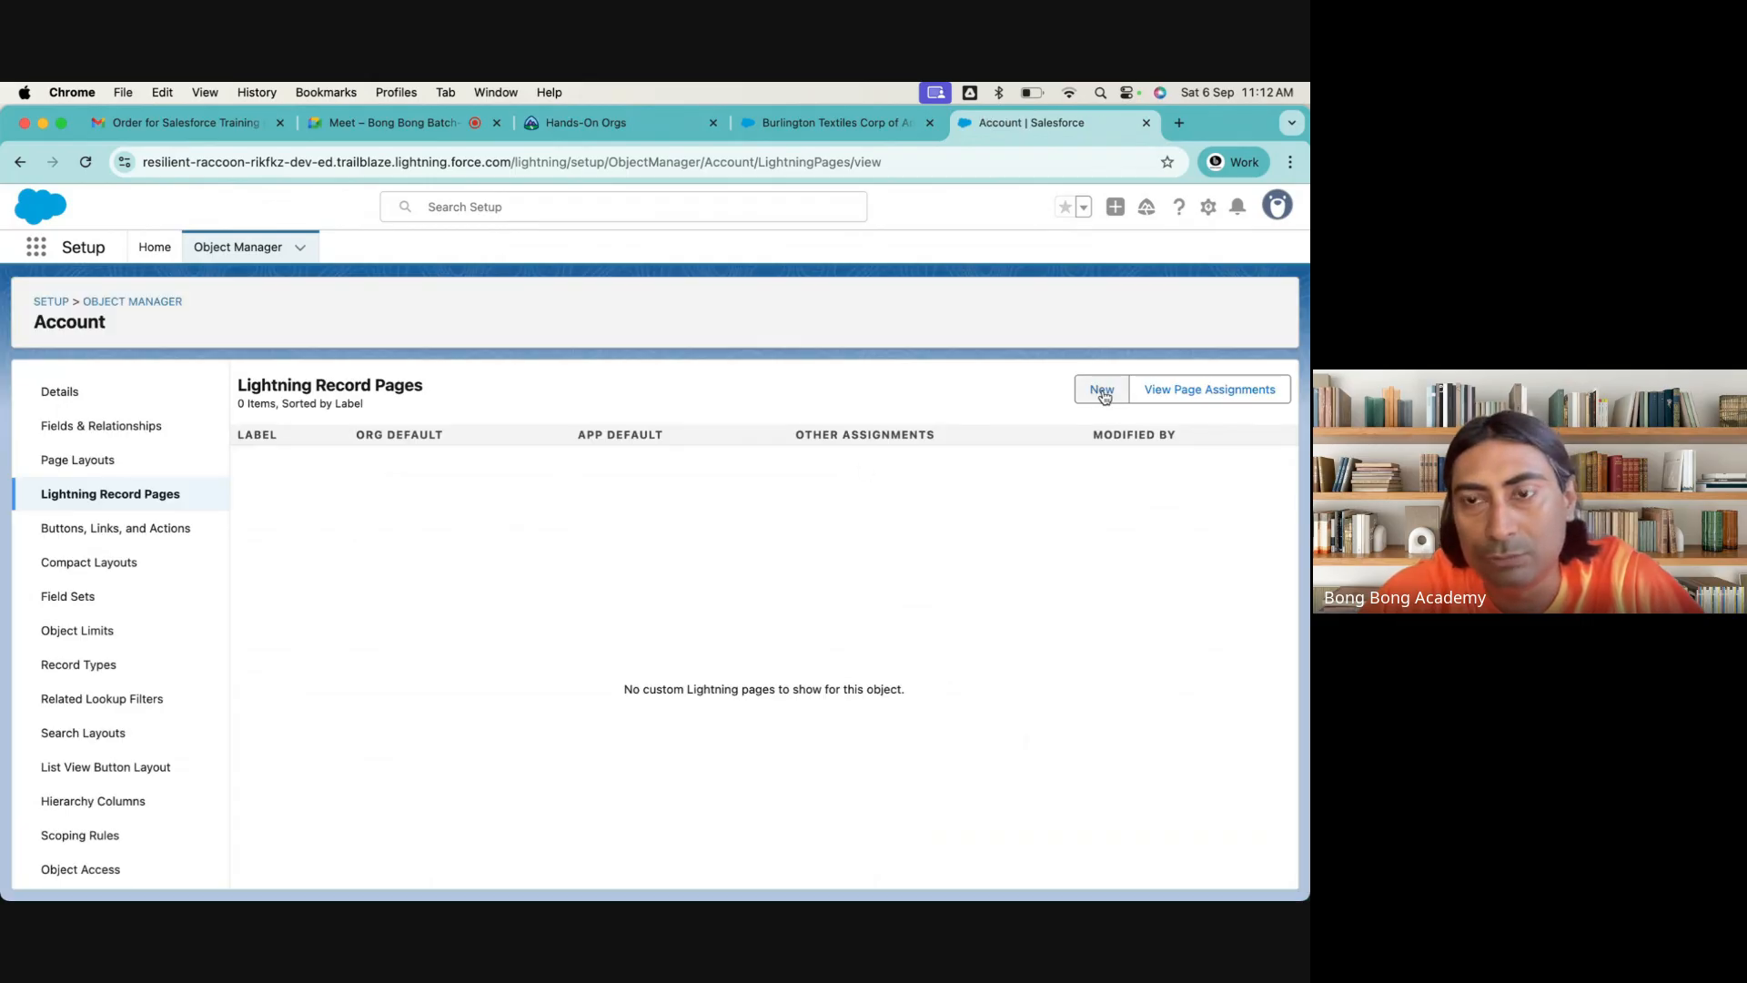
left_click(1102, 391)
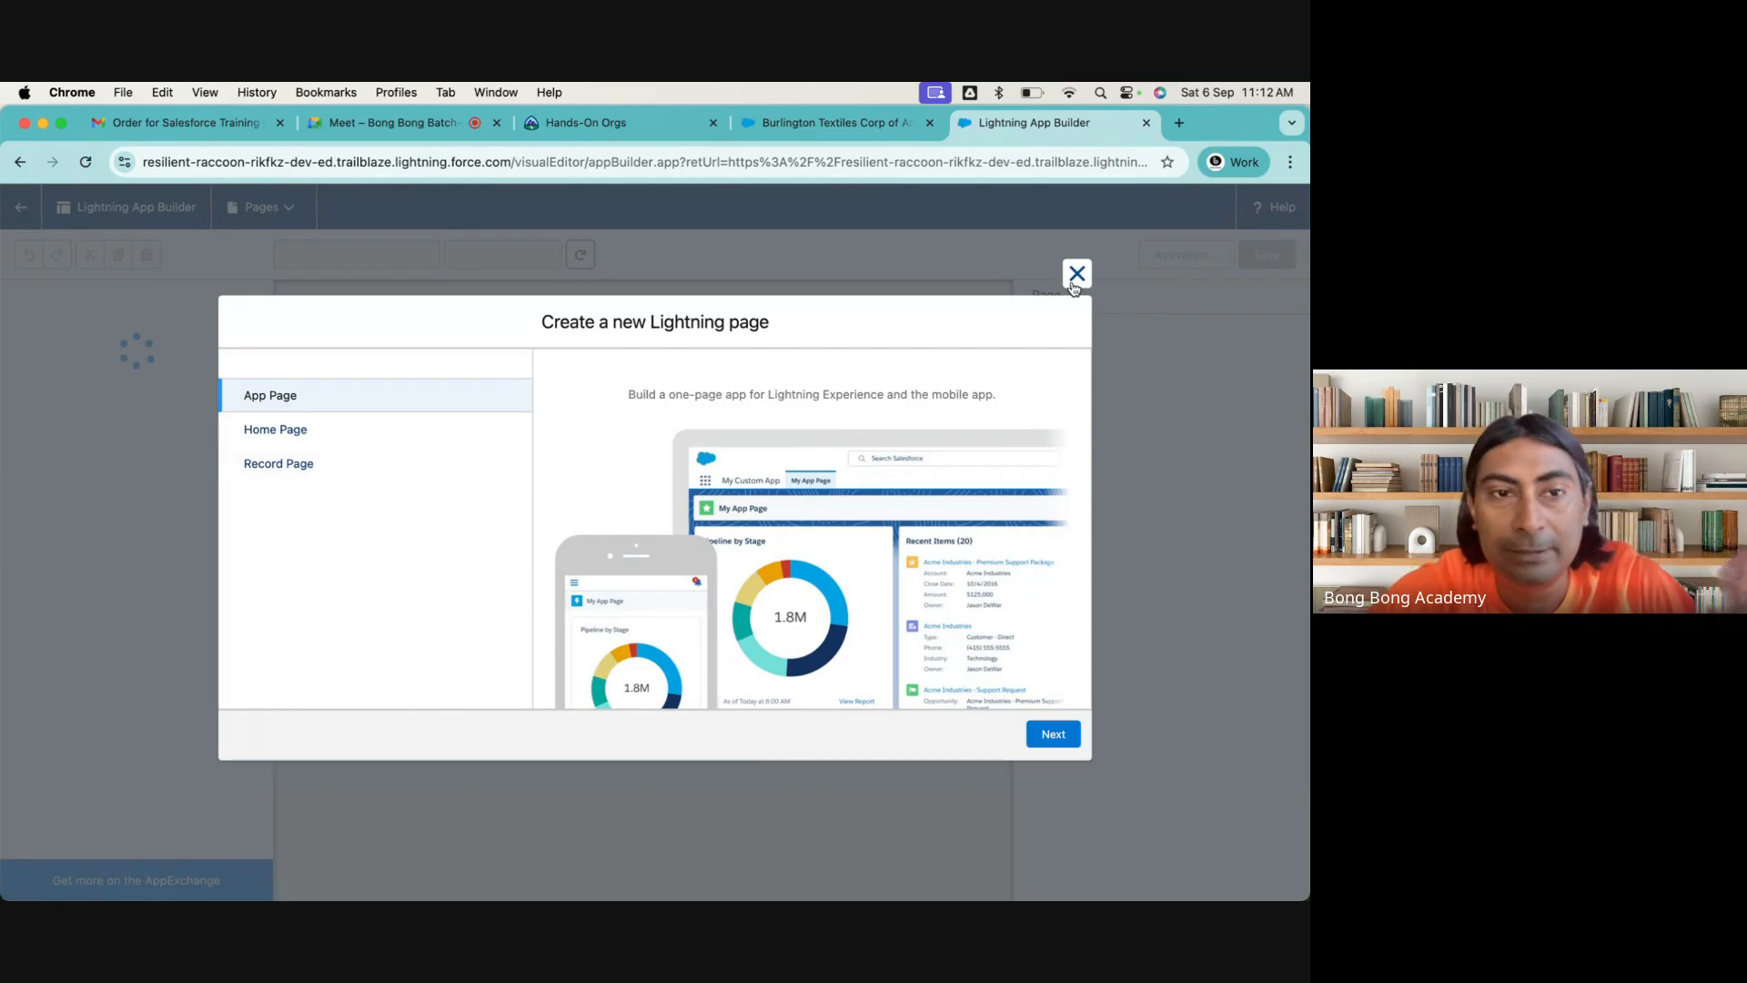
left_click(246, 468)
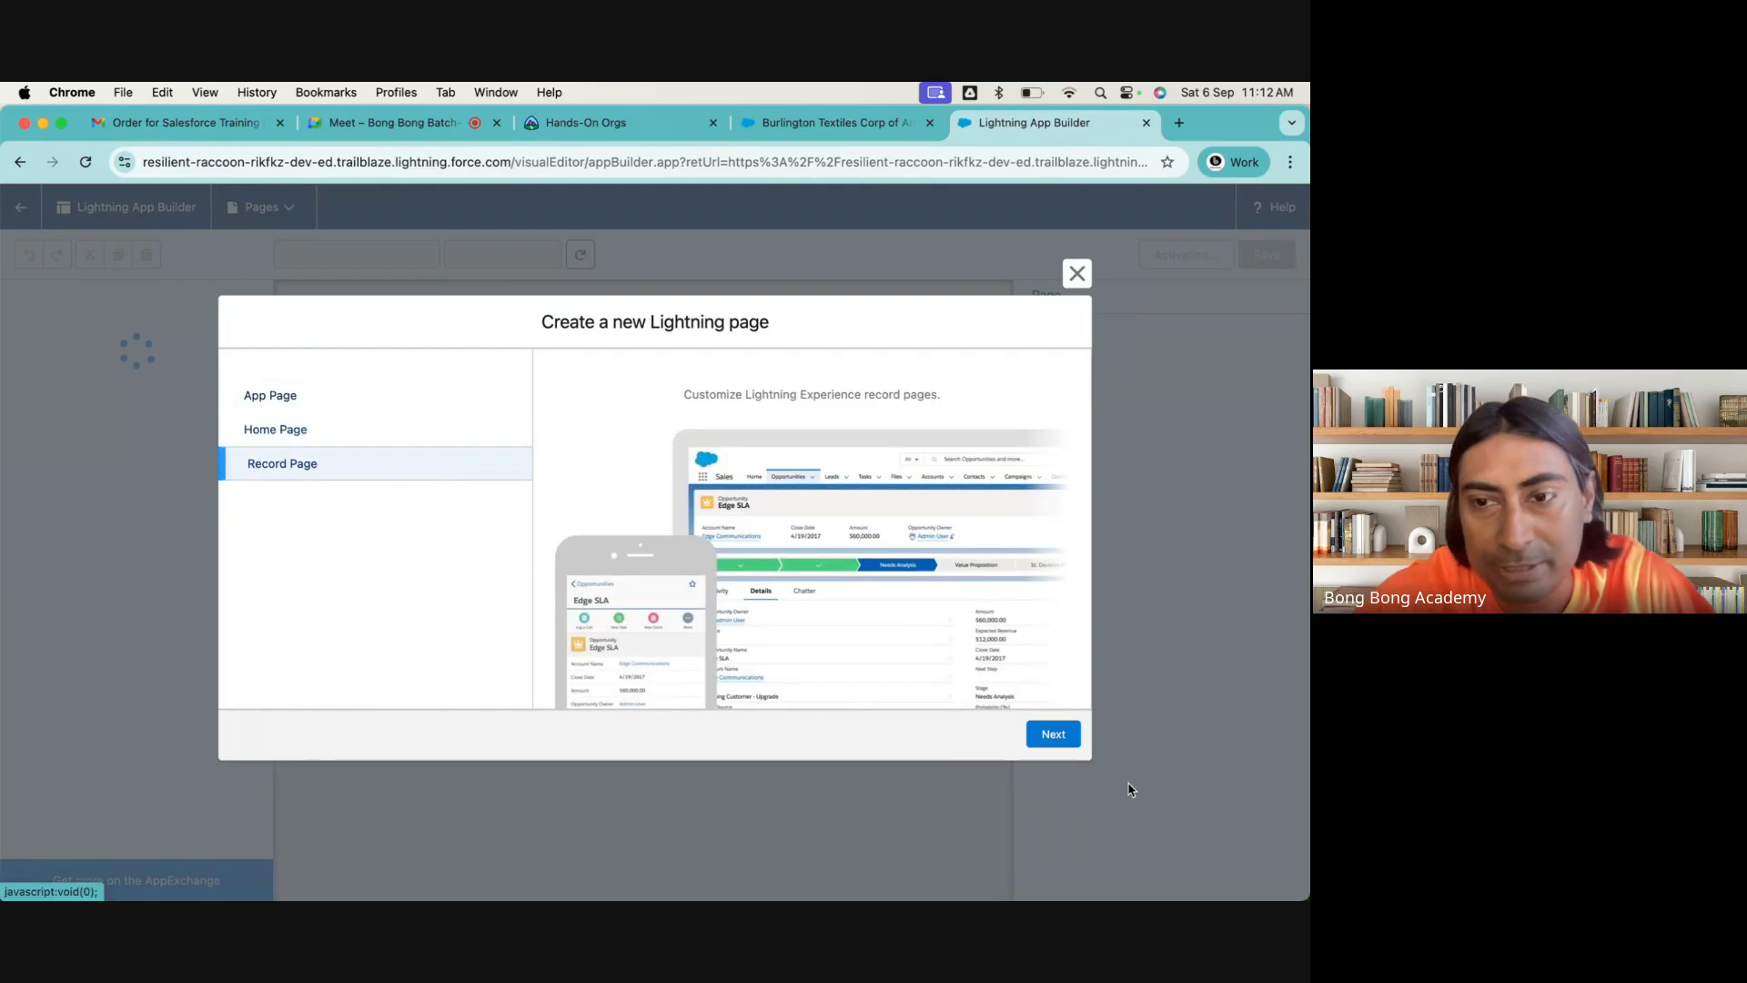
left_click(1048, 735)
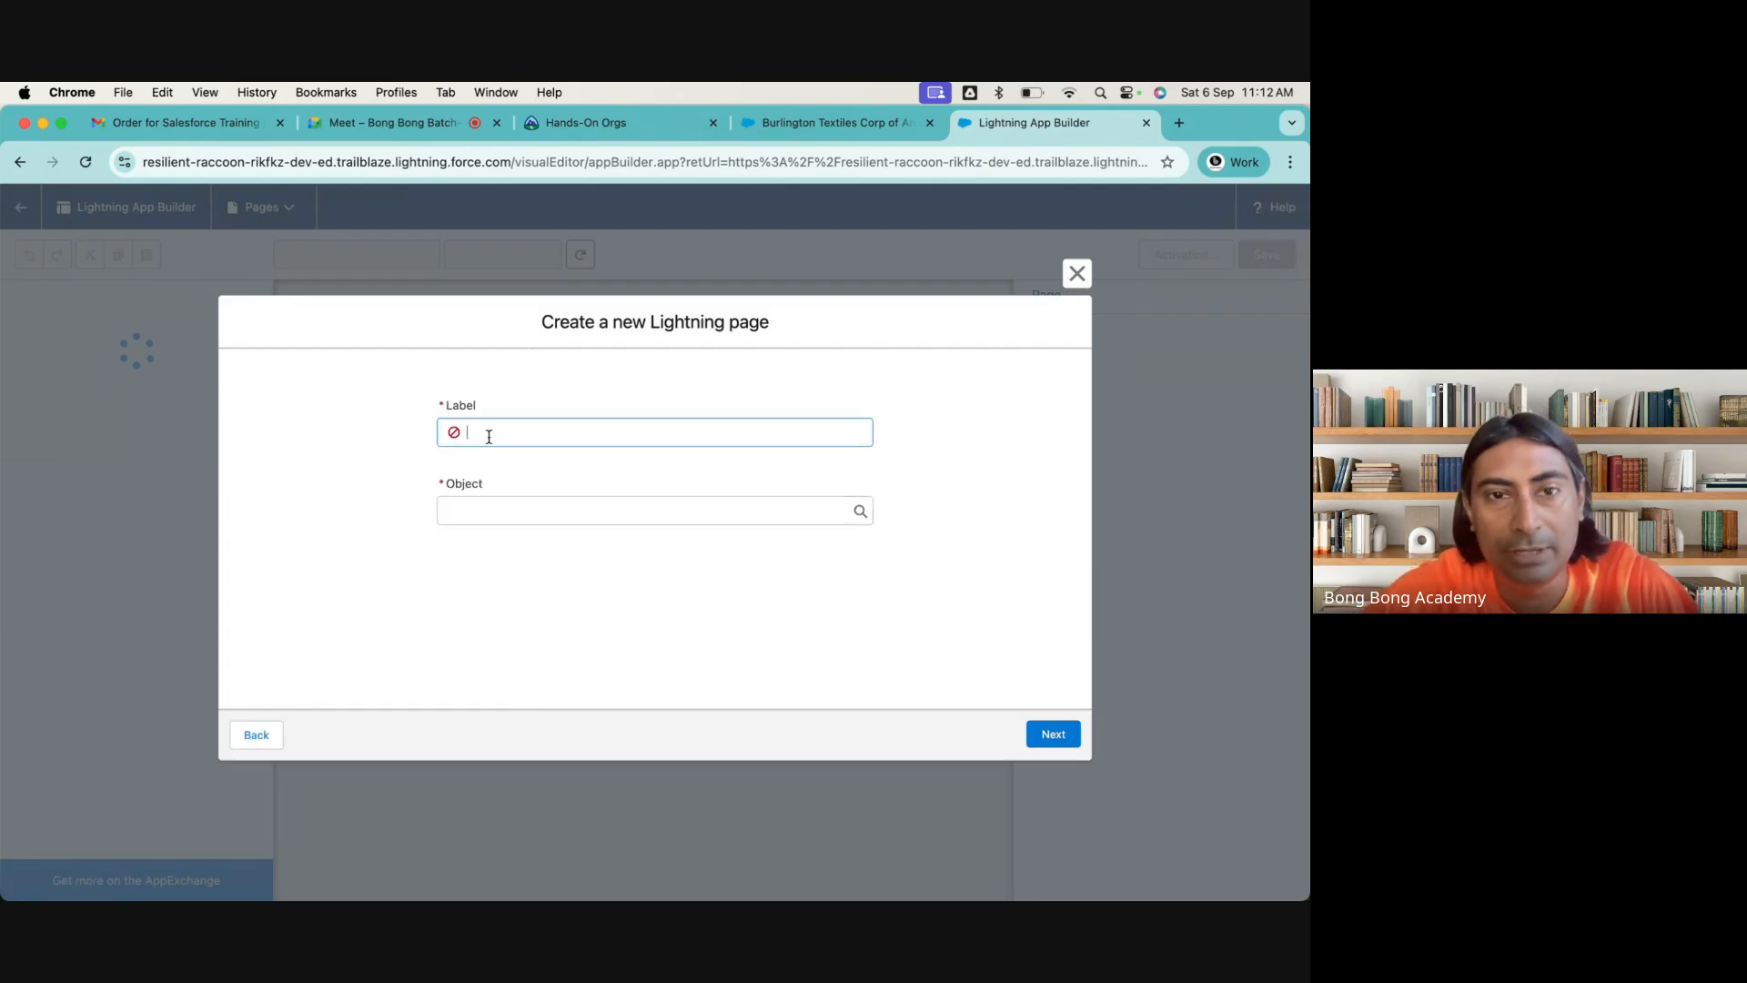
Assign the new page to the Account object, label it "Account Lightning Page" and proceed to the template choice
left_click(482, 509)
left_click(492, 557)
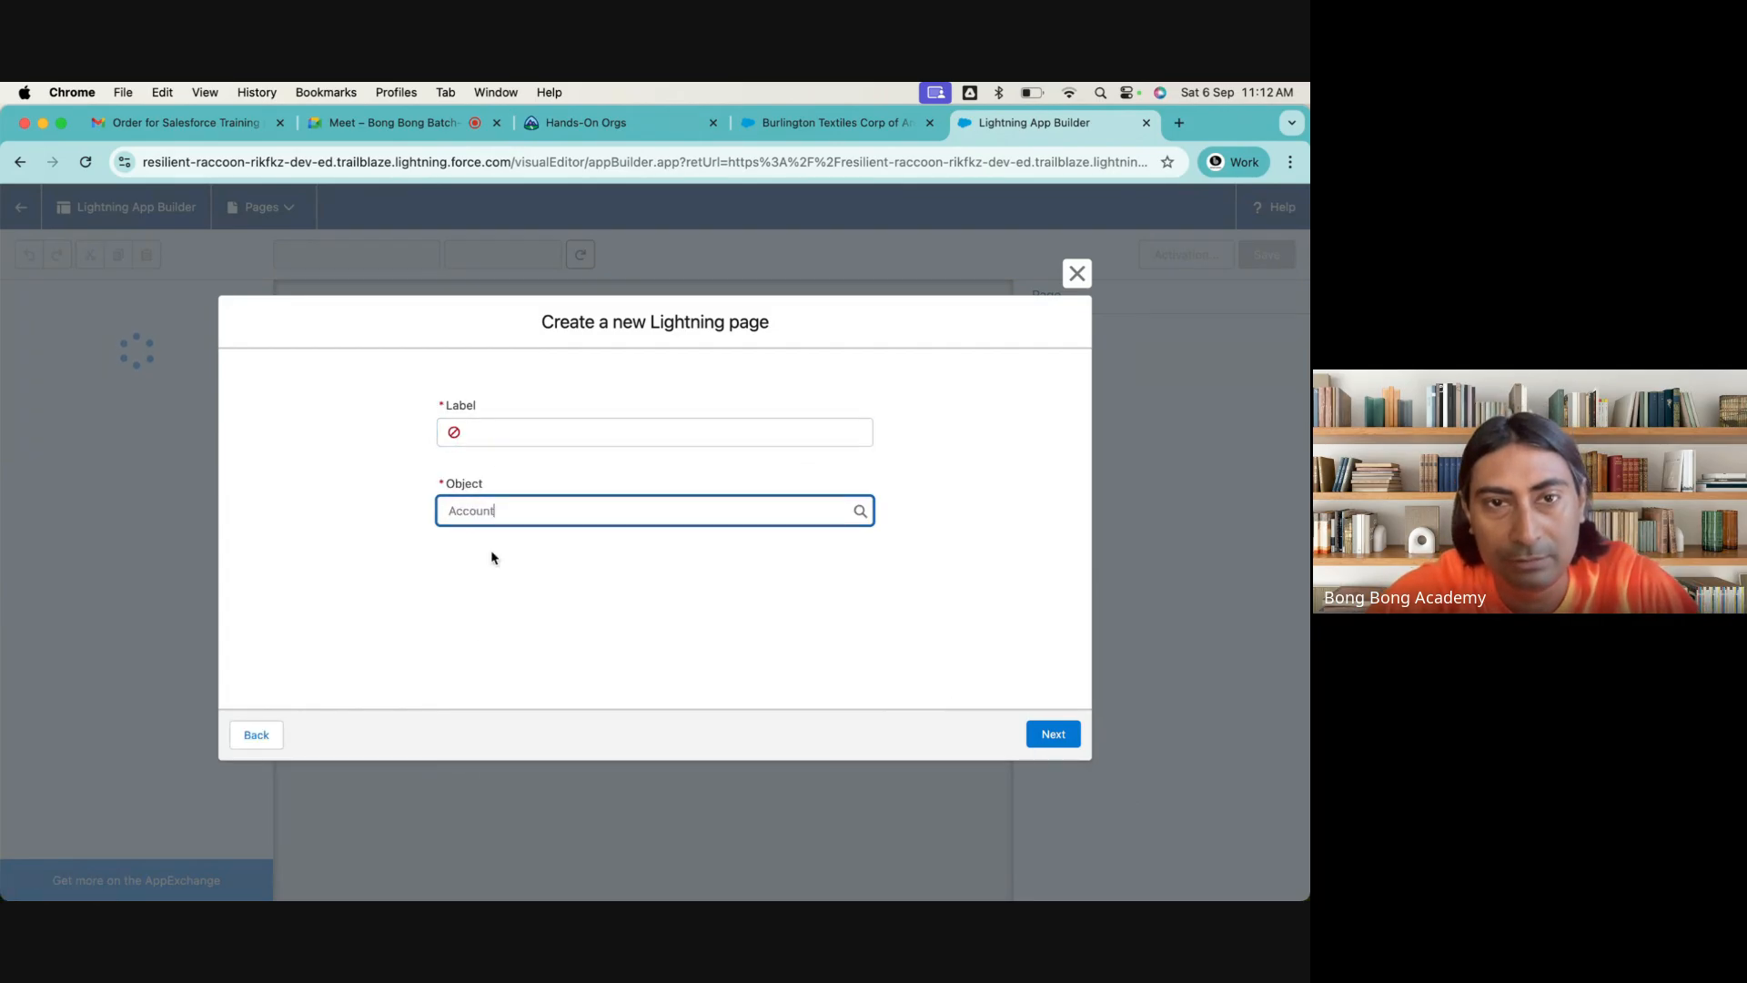
left_click(483, 424)
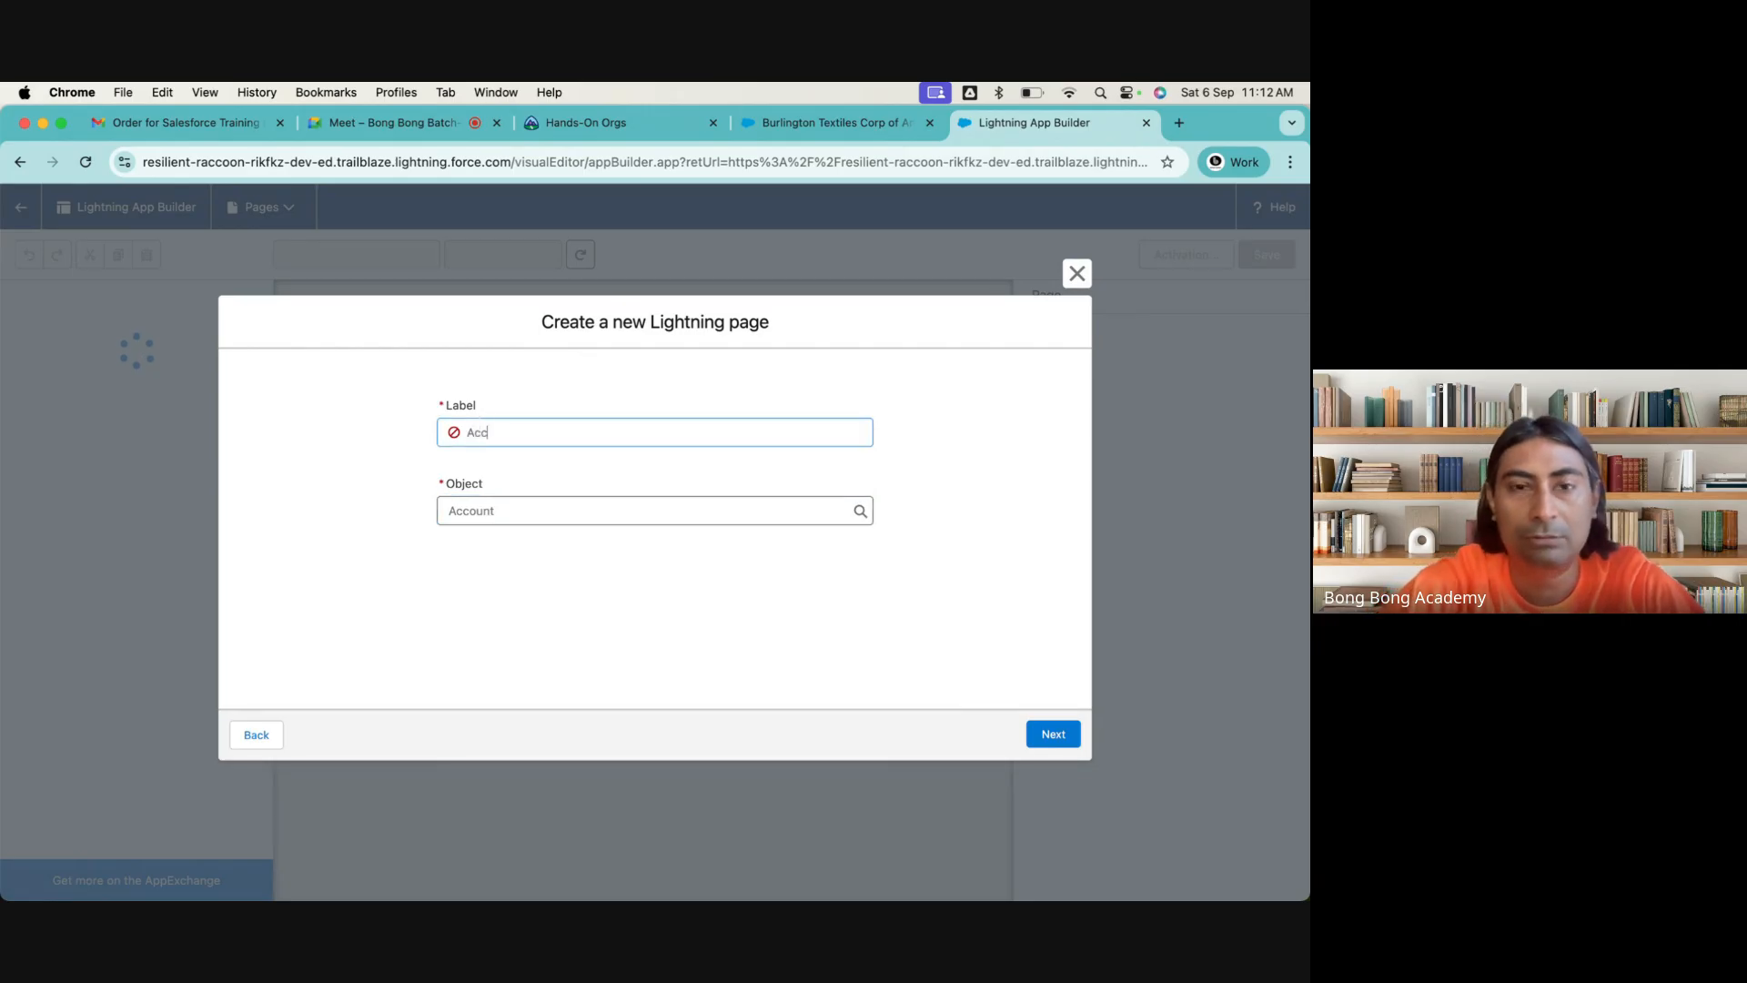
type("Account Light")
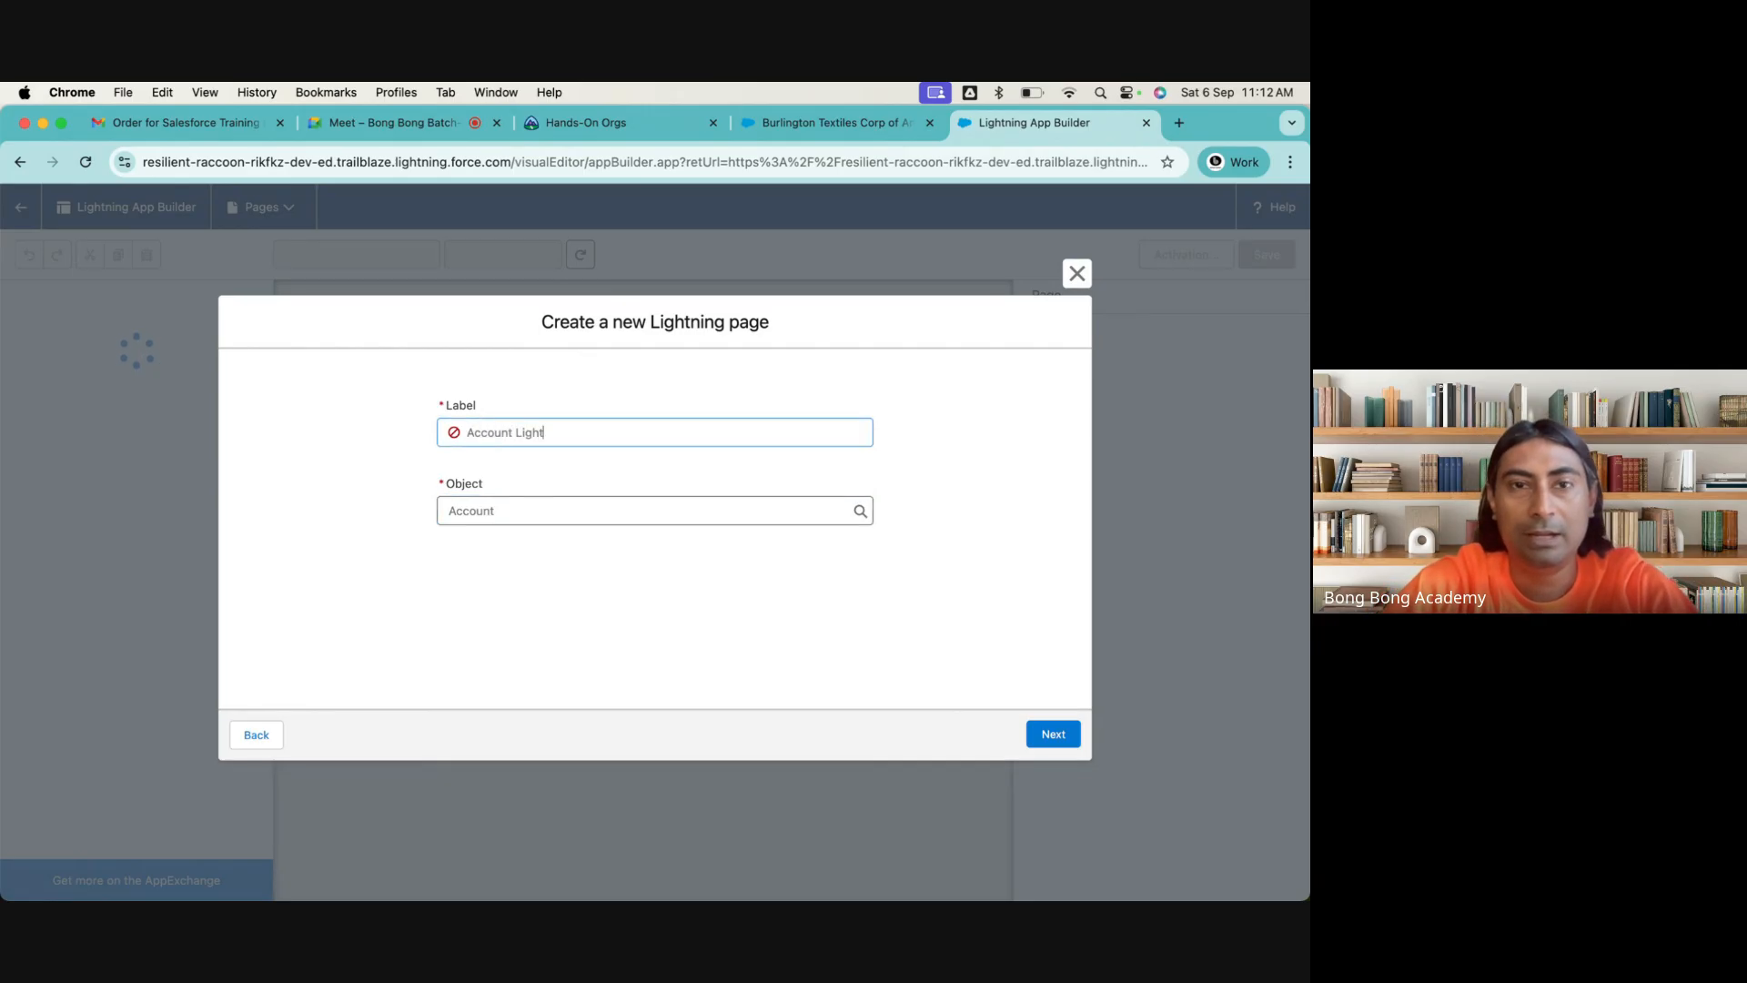
type("ningh Pa")
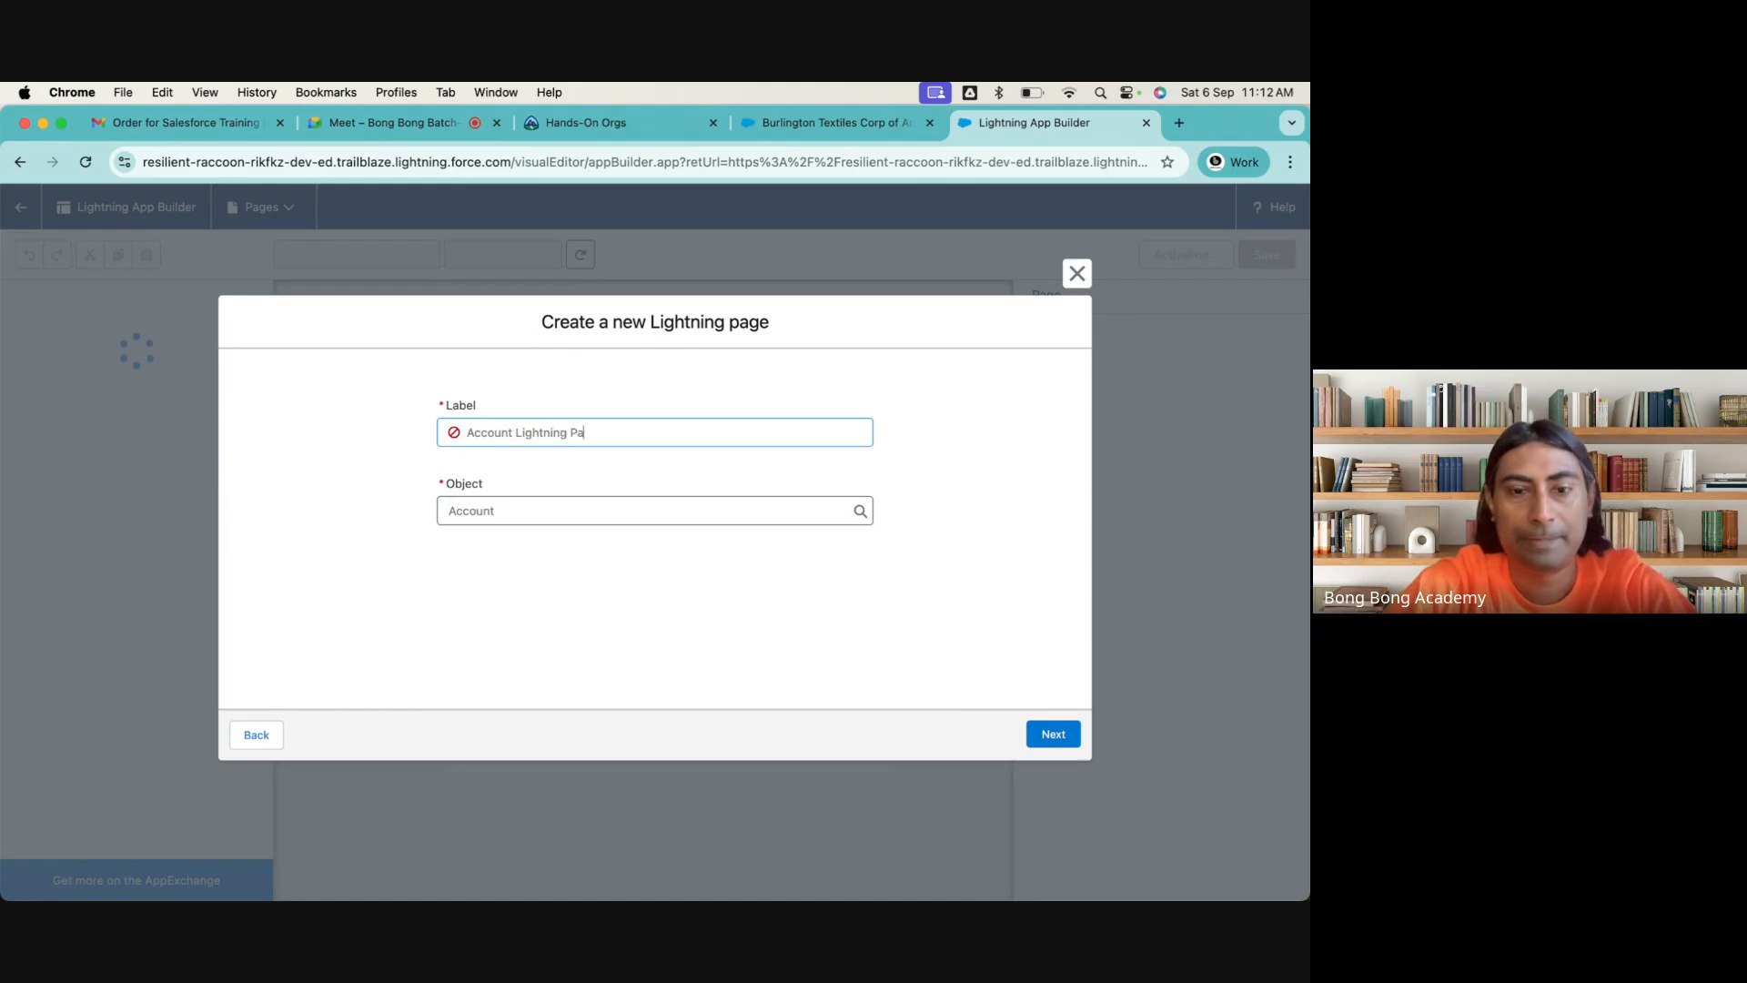
type("ge")
left_click(1053, 733)
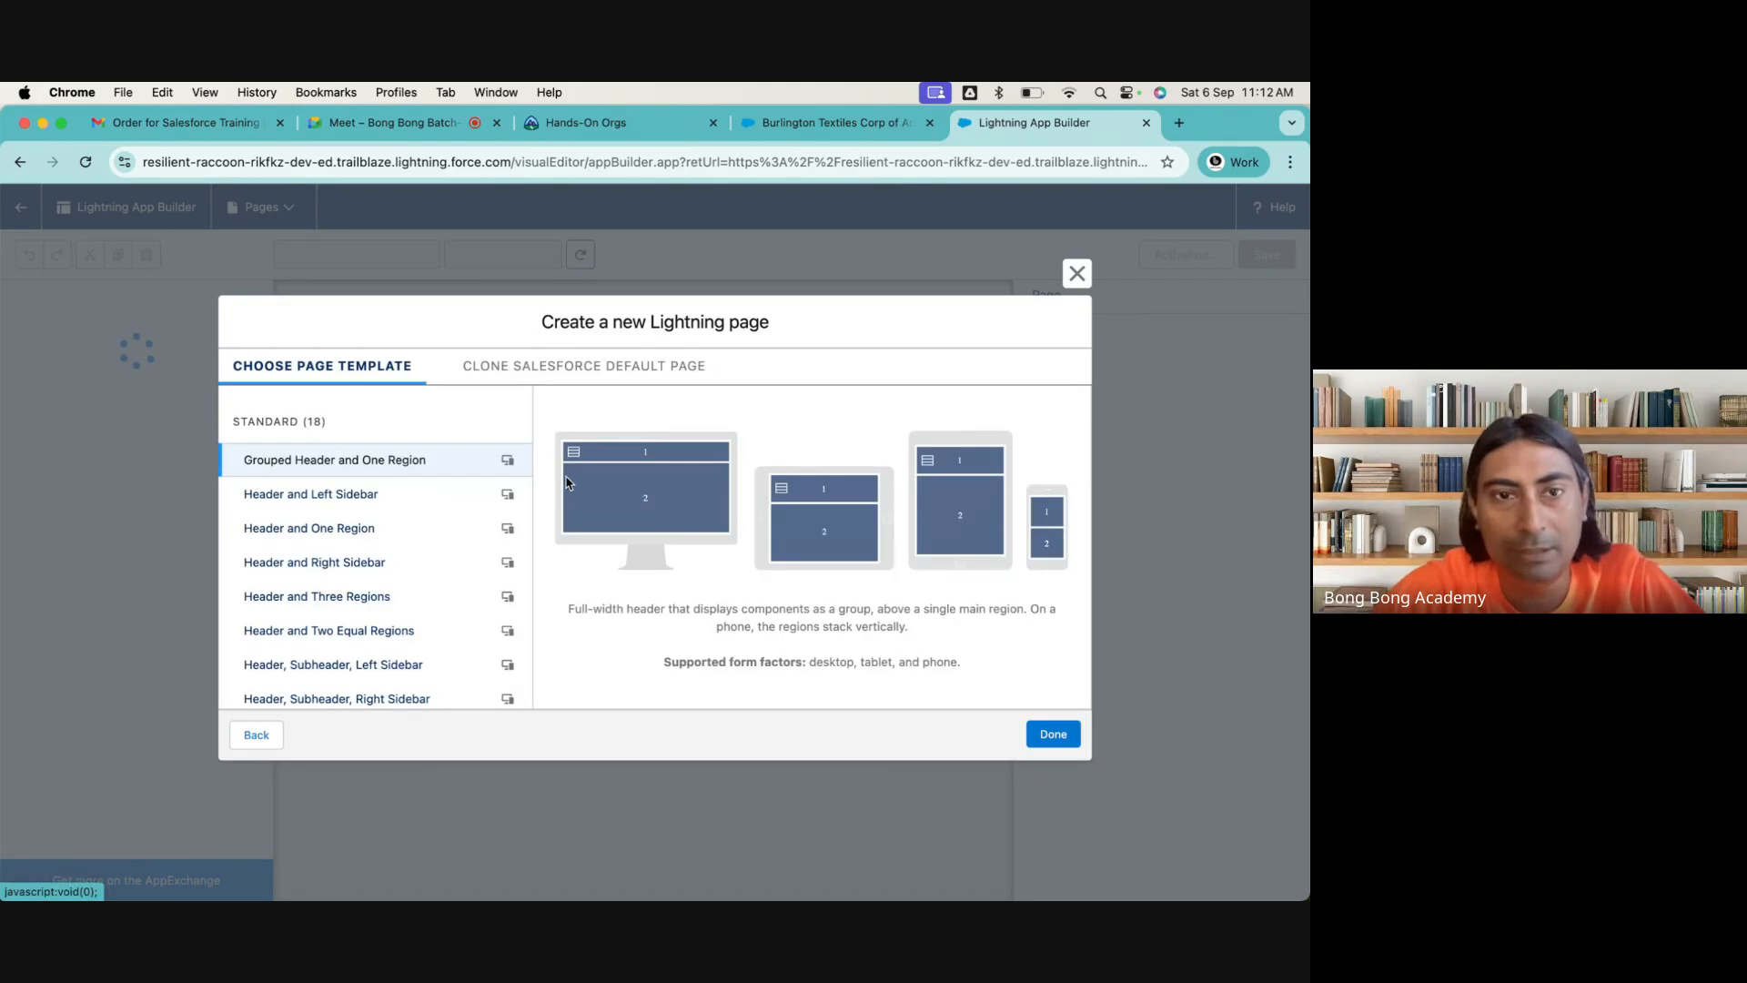
Browse the standard page templates and the cloneable Salesforce default pages, comparing them with the account record's layout
scroll(457, 570, "down", 5)
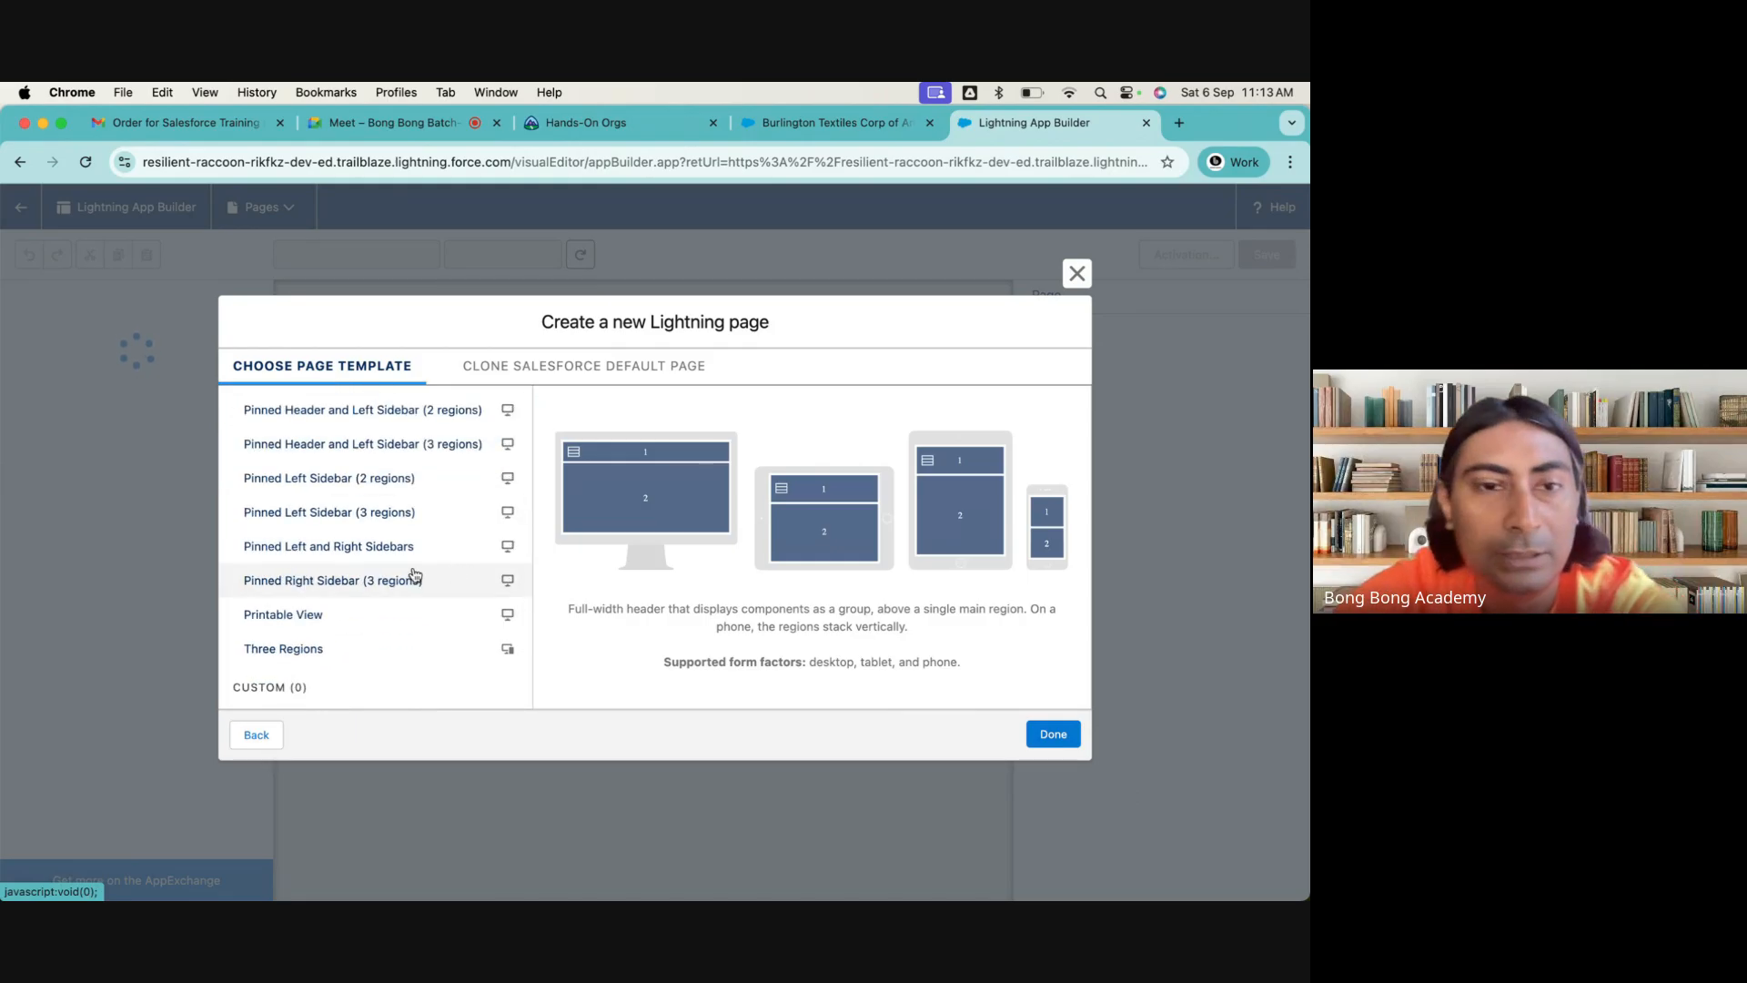
scroll(362, 476, "up", 5)
scroll(355, 470, "down", 5)
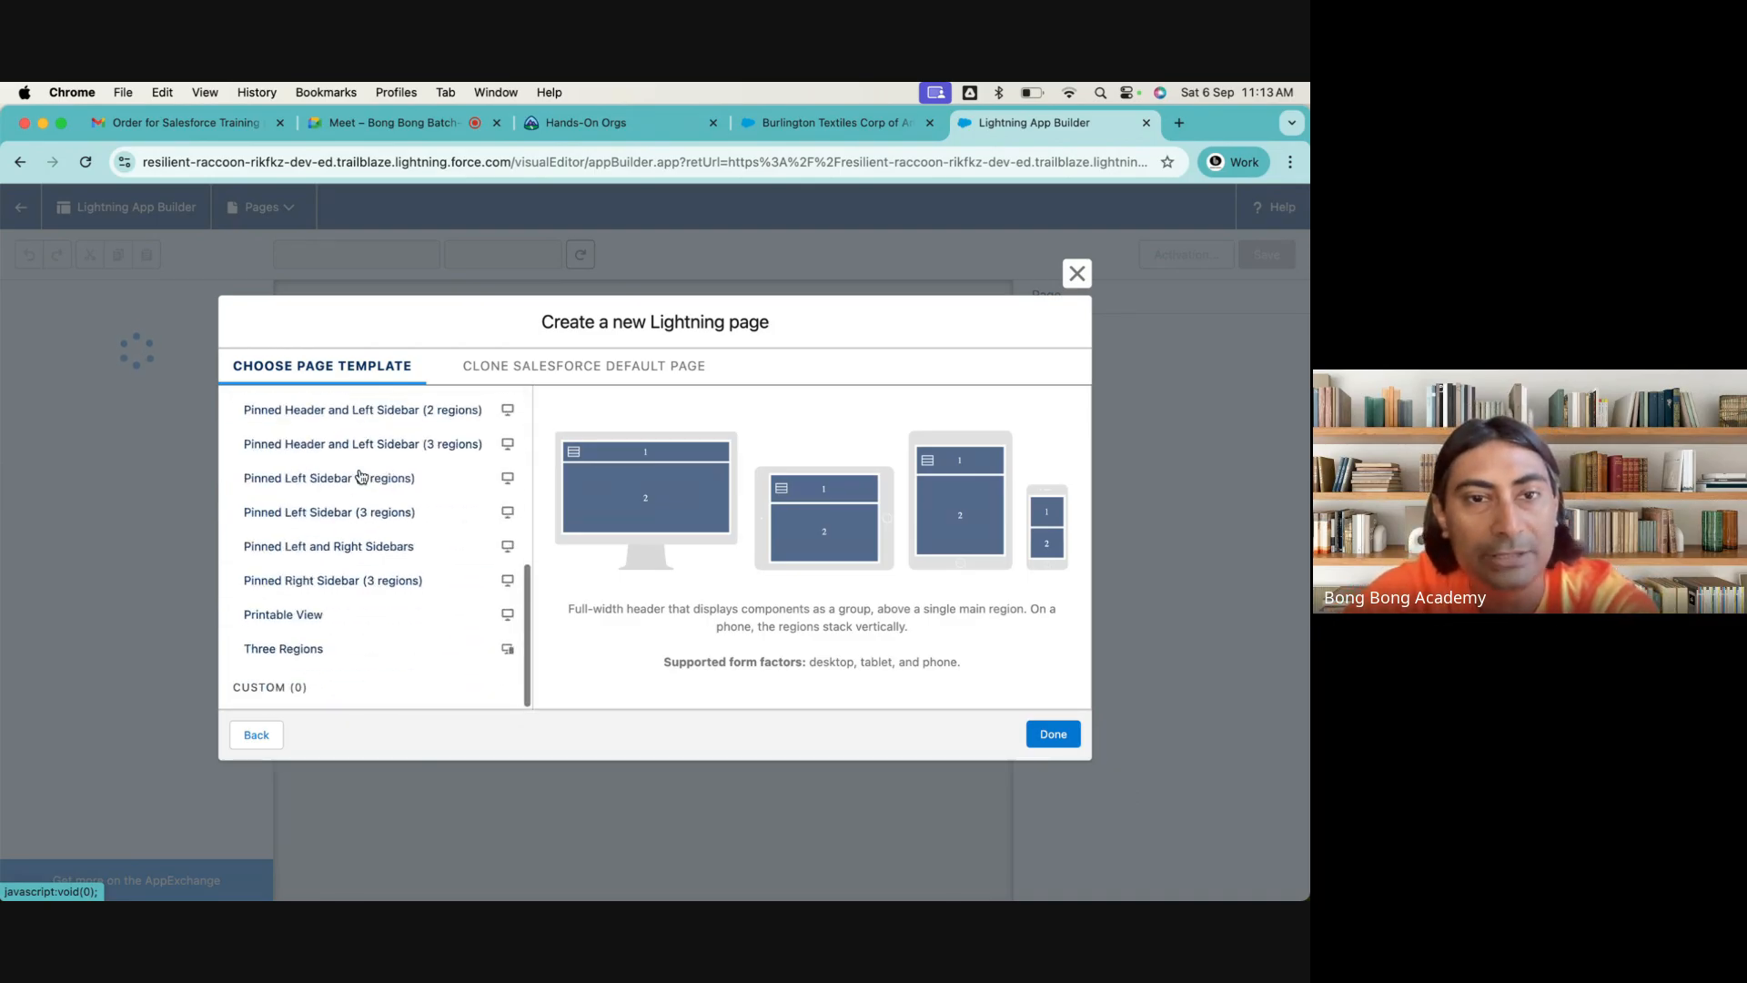
scroll(362, 480, "up", 5)
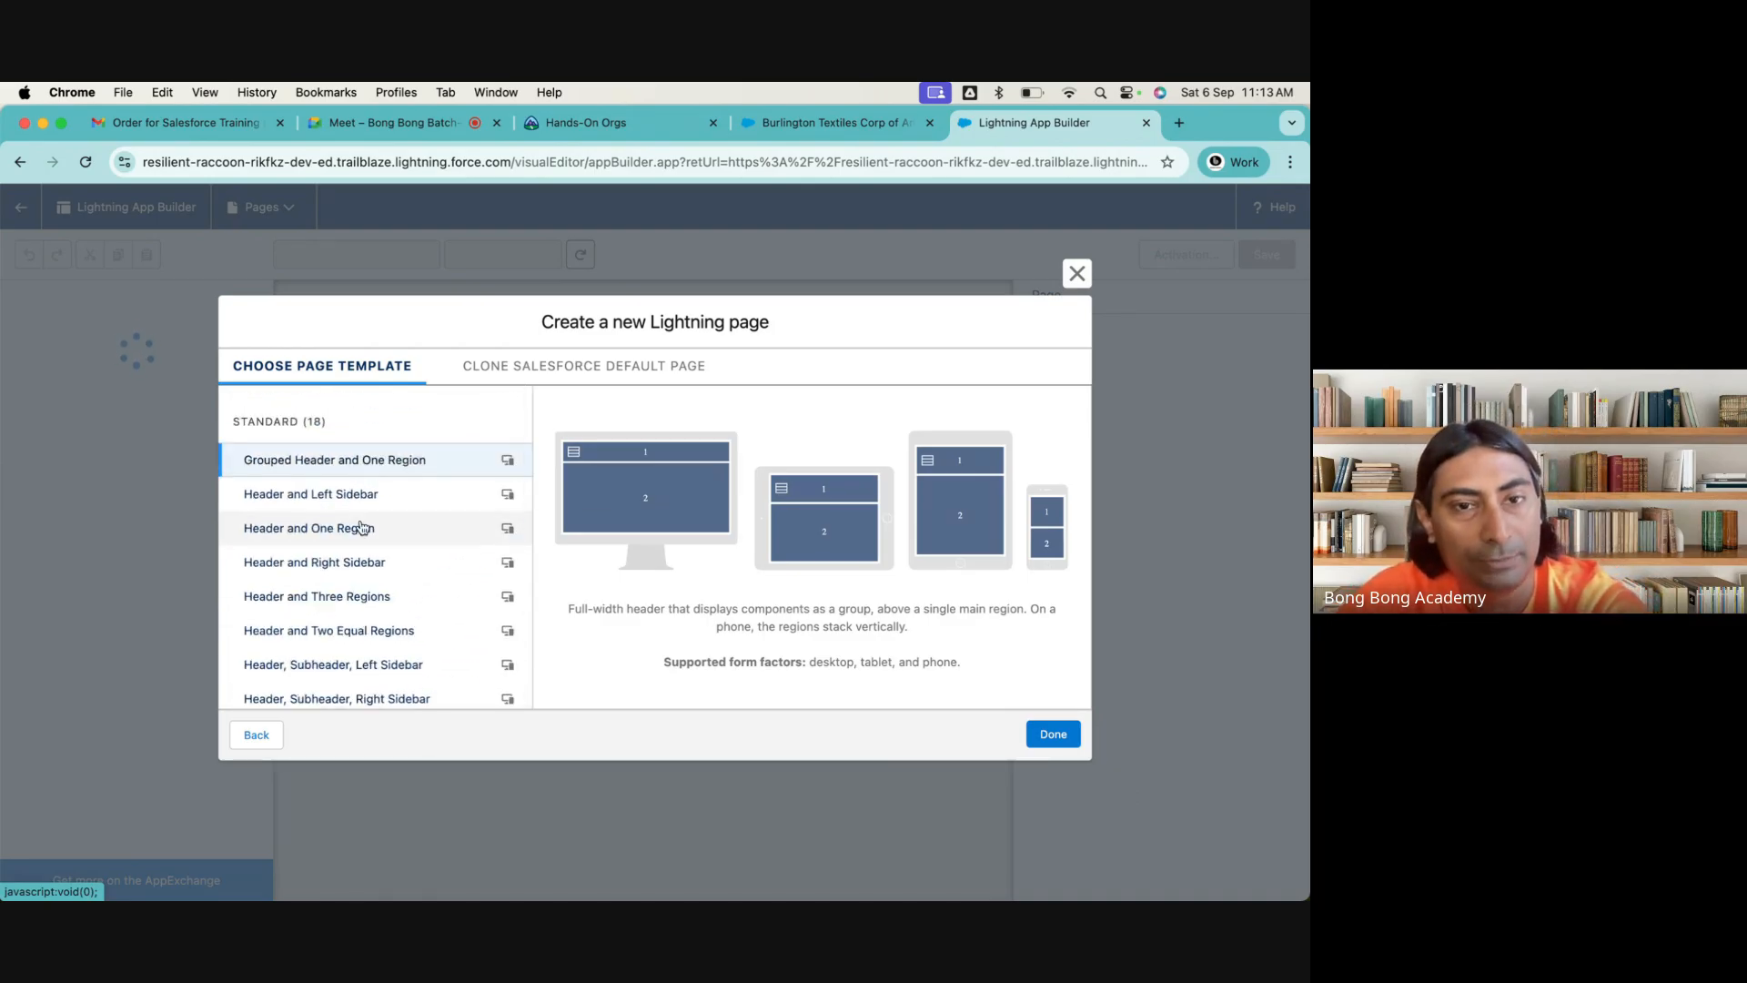
scroll(363, 527, "down", 5)
scroll(363, 527, "up", 5)
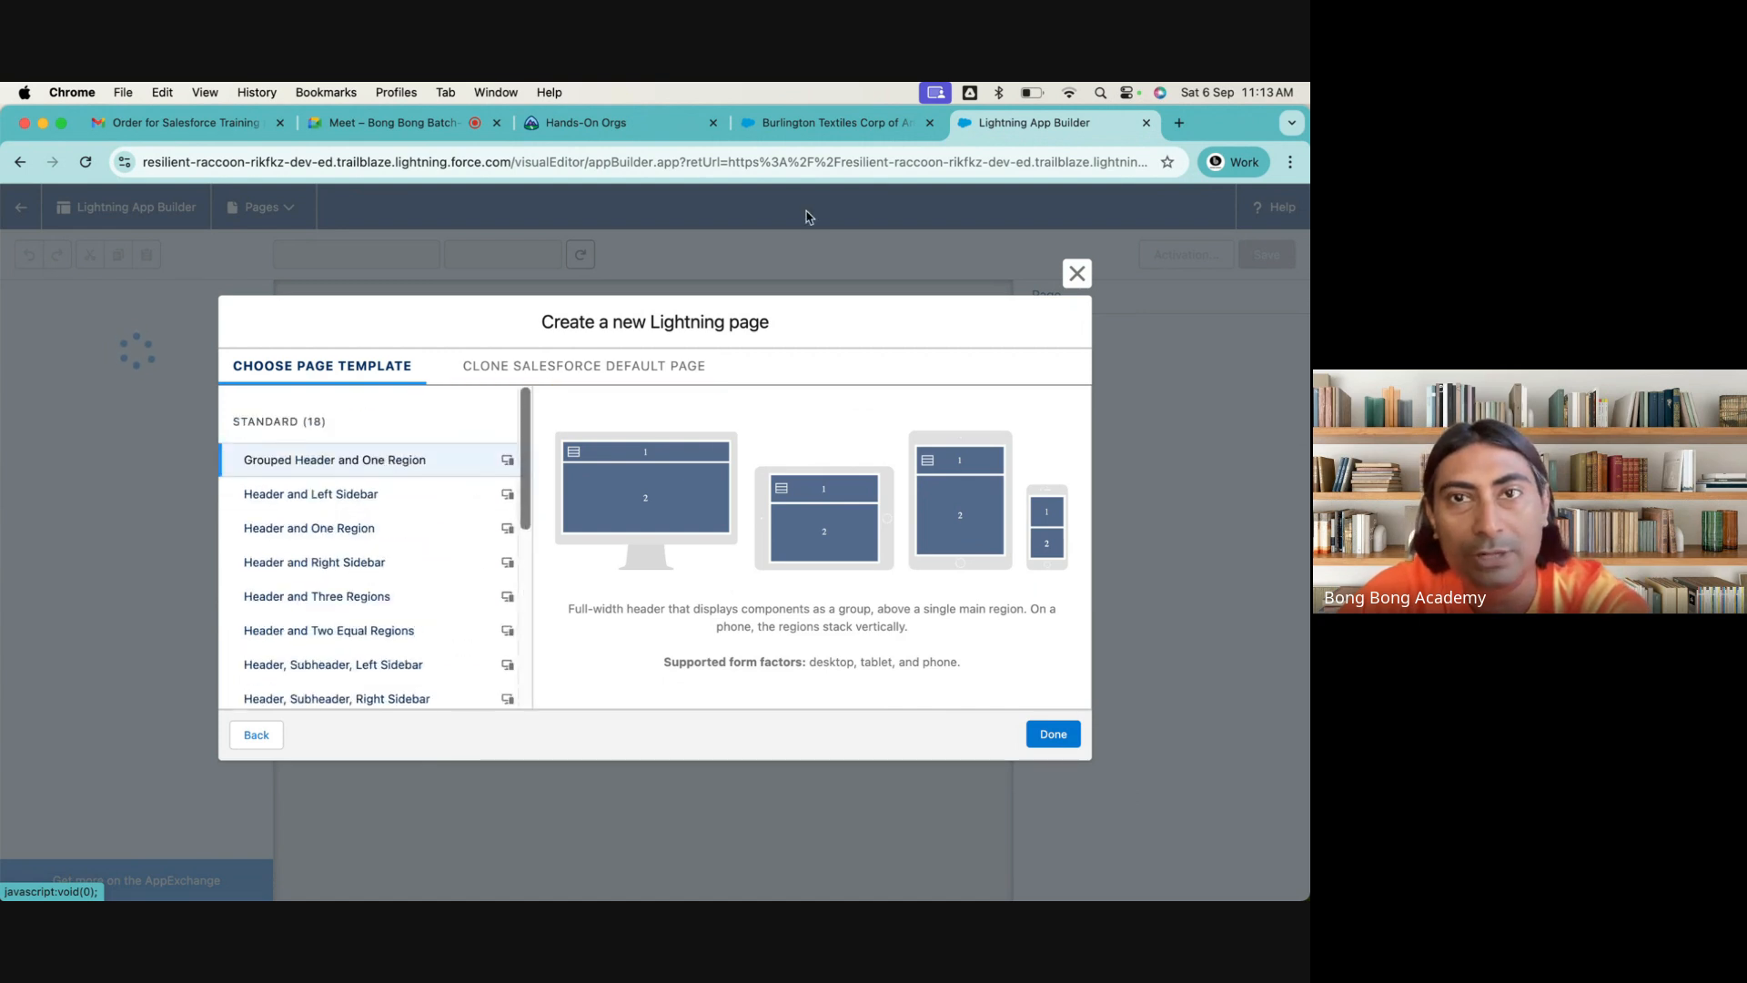
left_click(823, 122)
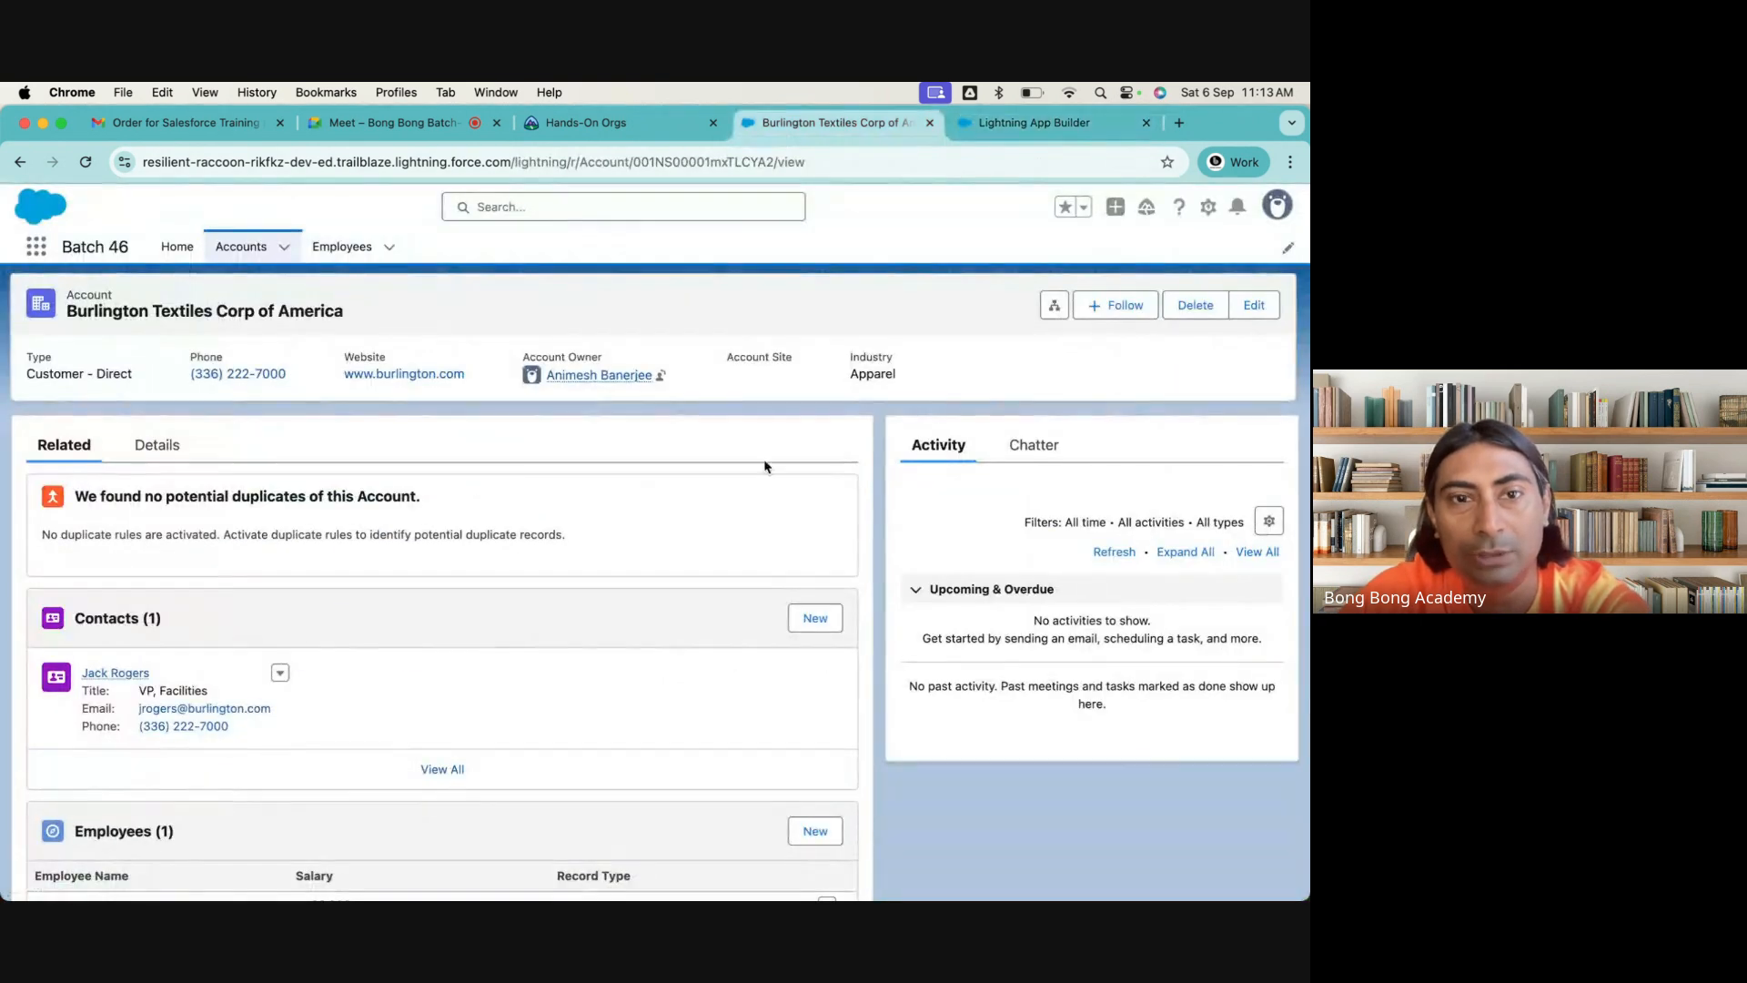
left_click(976, 122)
left_click(514, 373)
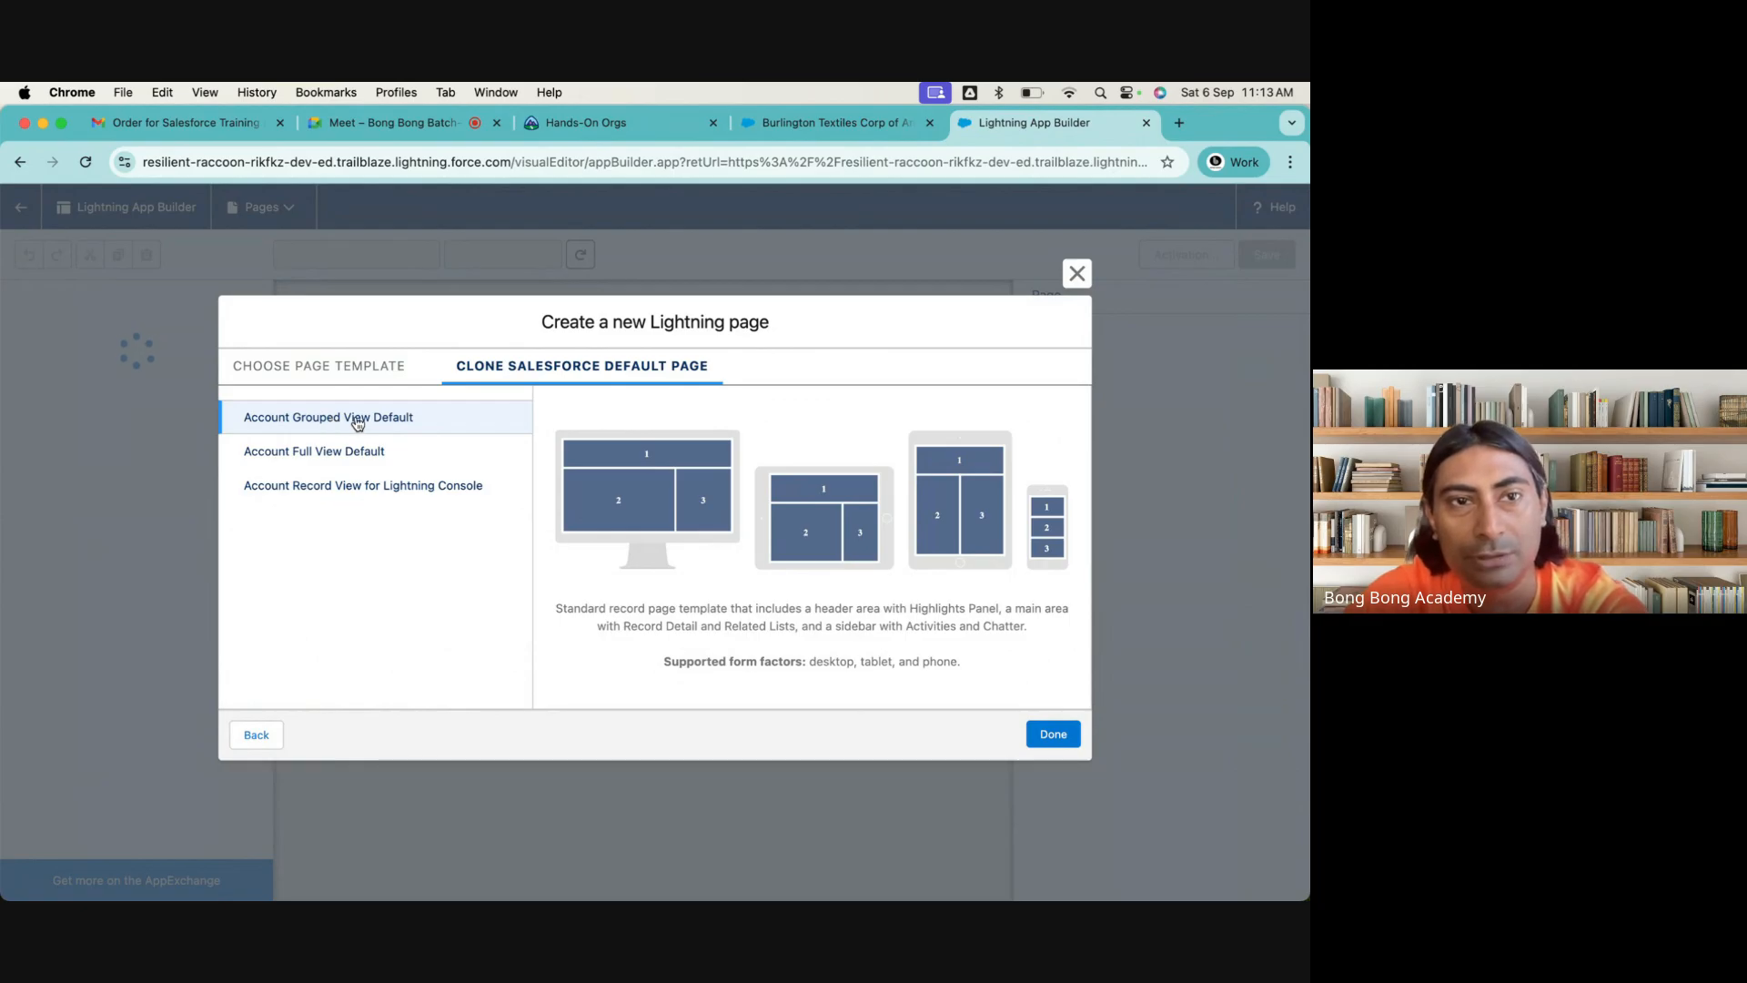
left_click(337, 378)
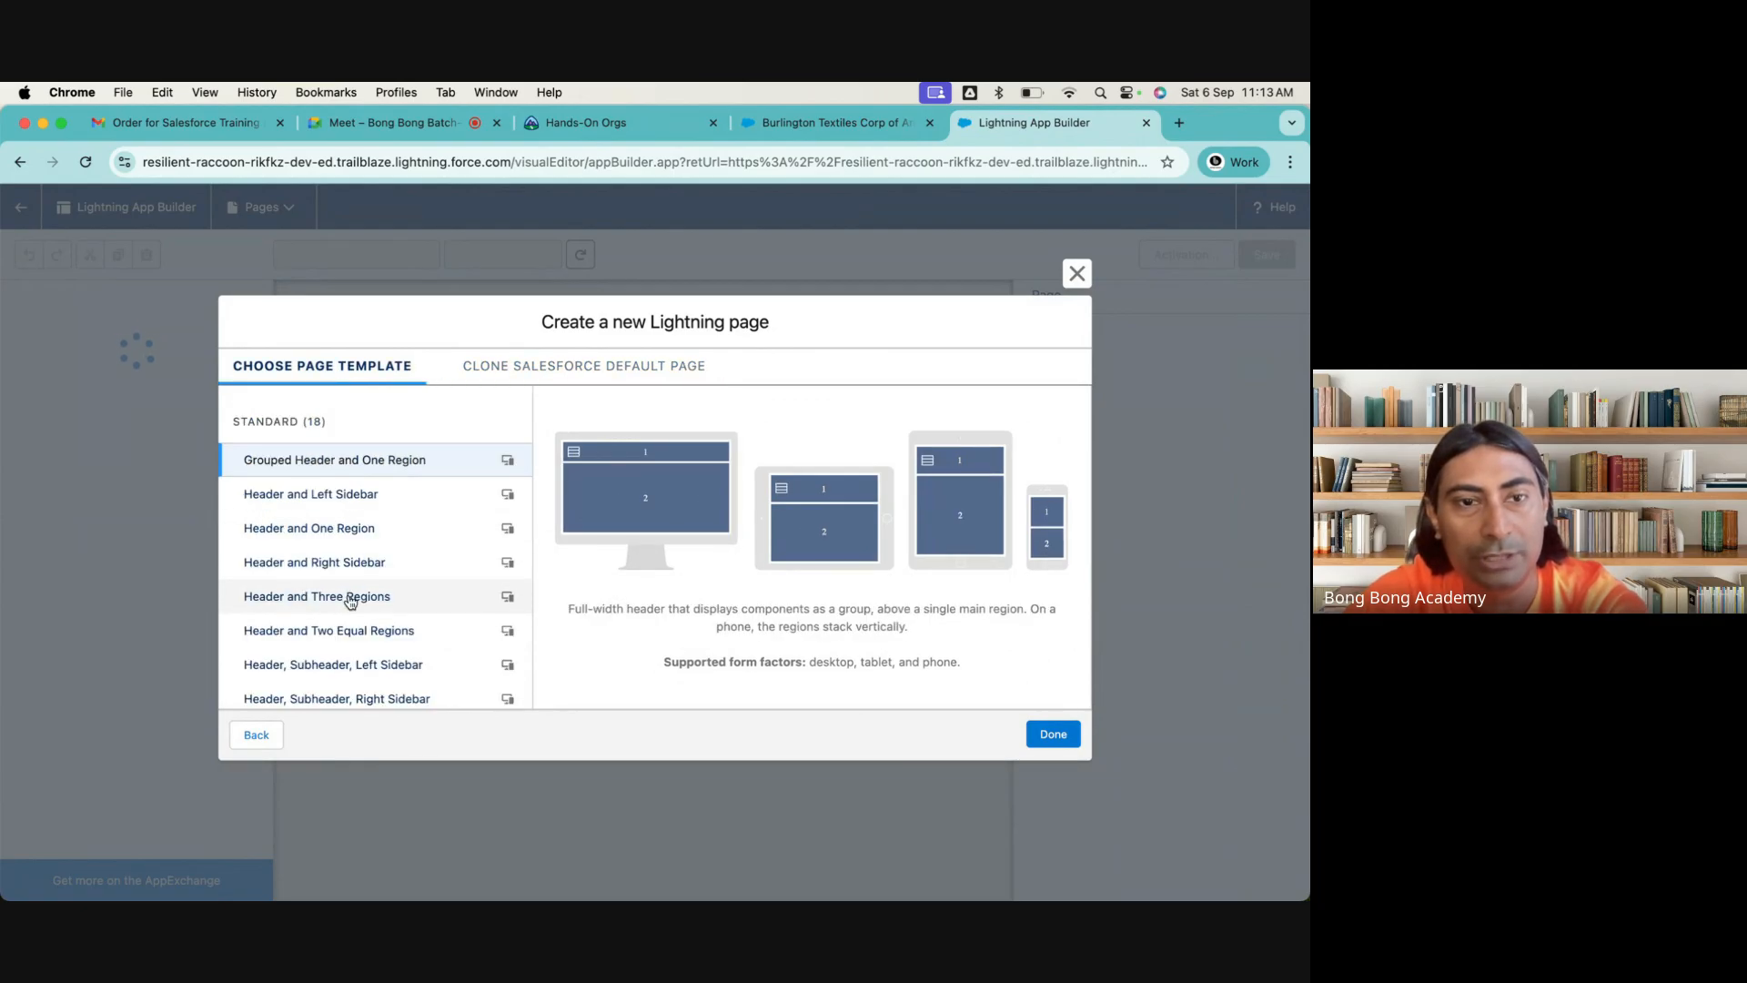
scroll(350, 600, "down", 5)
scroll(351, 601, "up", 5)
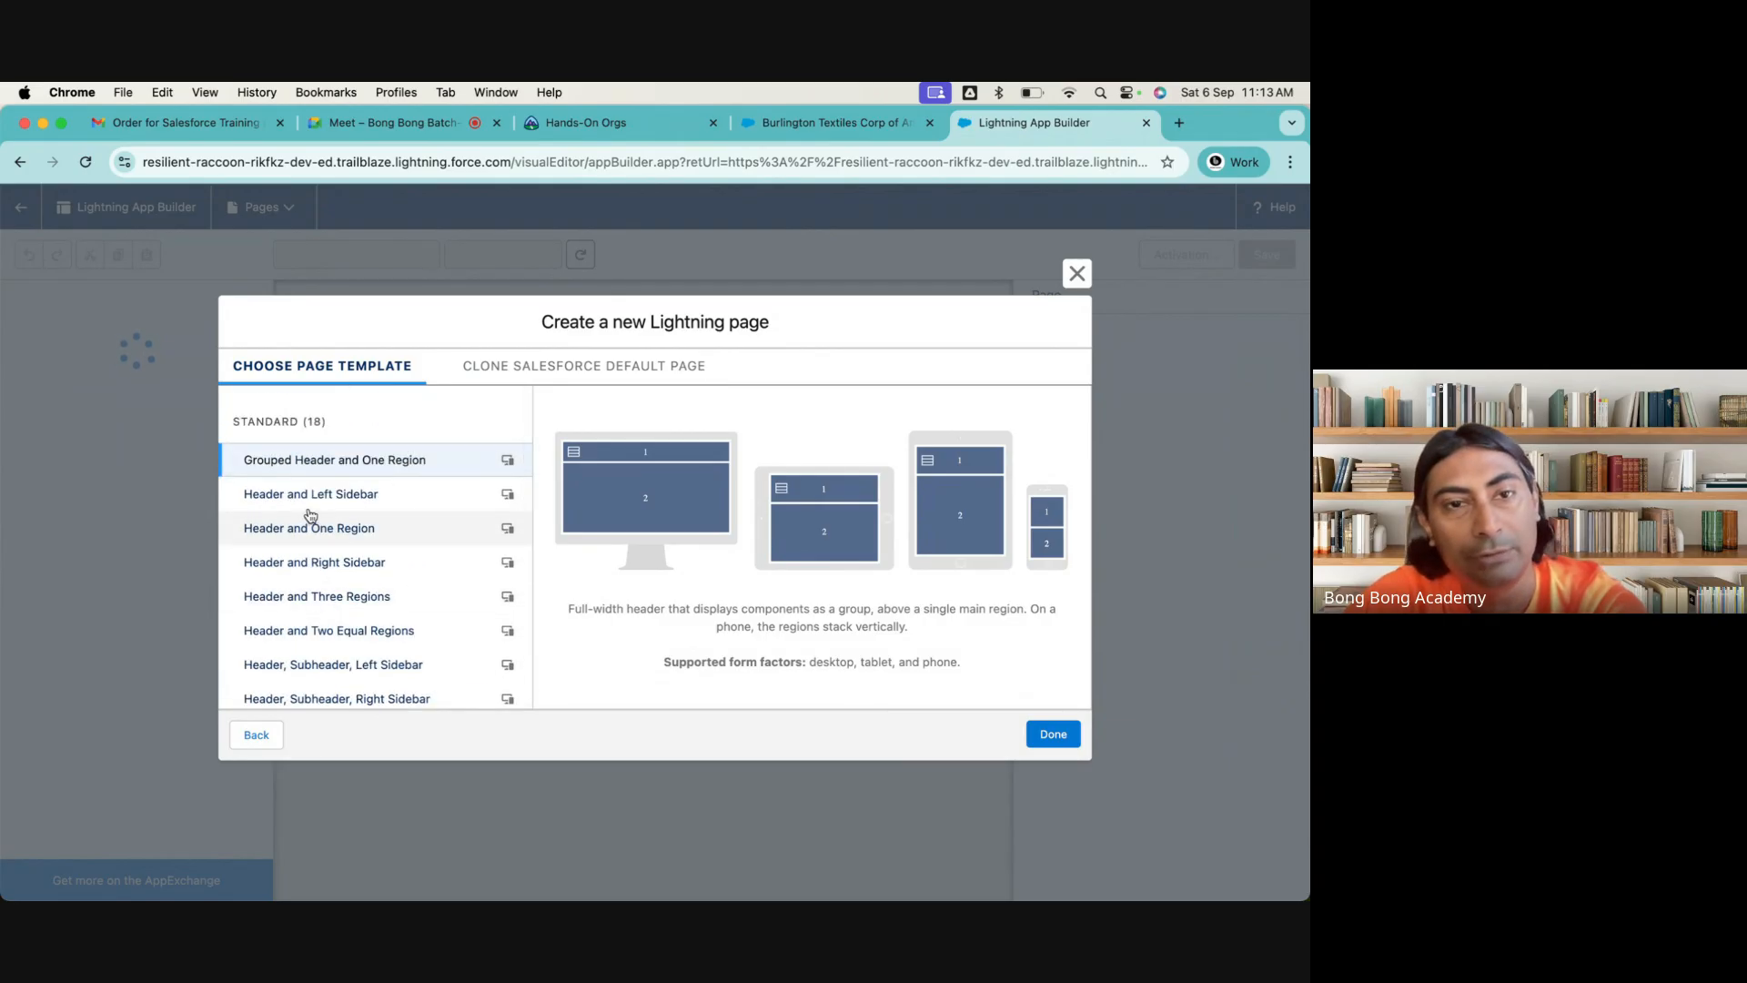
Preview the standard page templates one by one, from Header and Left Sidebar to Pinned Left Sidebar (2 regions)
left_click(381, 503)
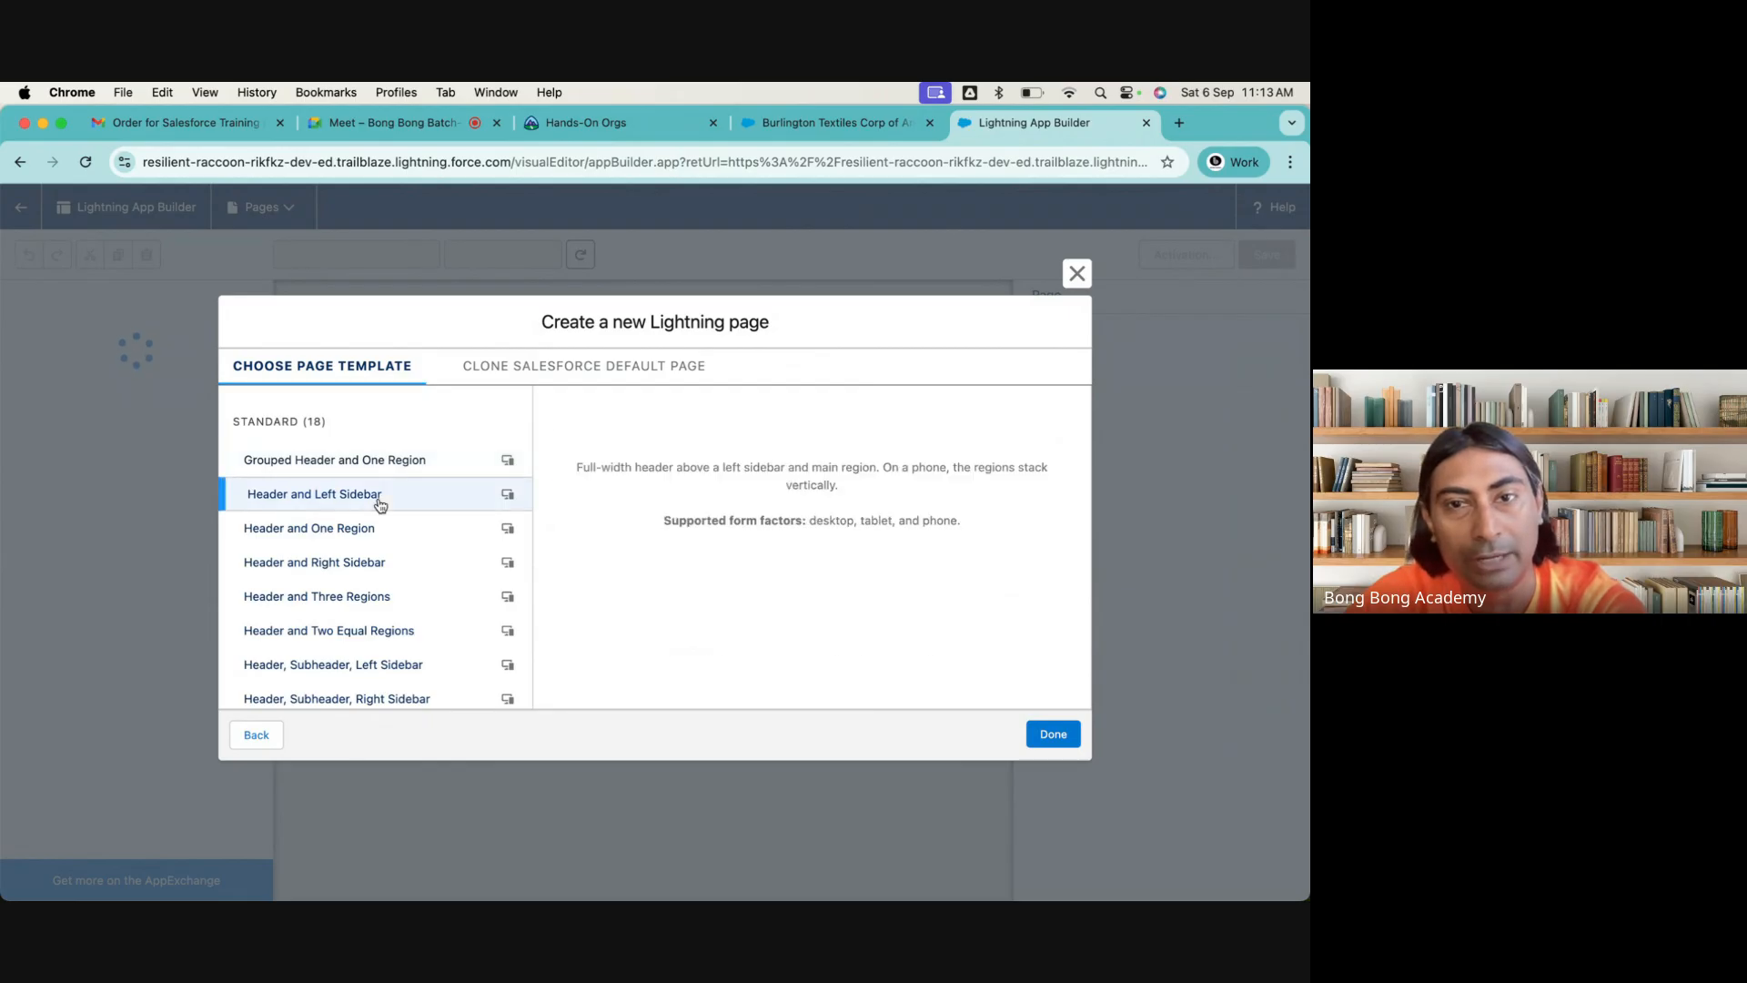
left_click(351, 530)
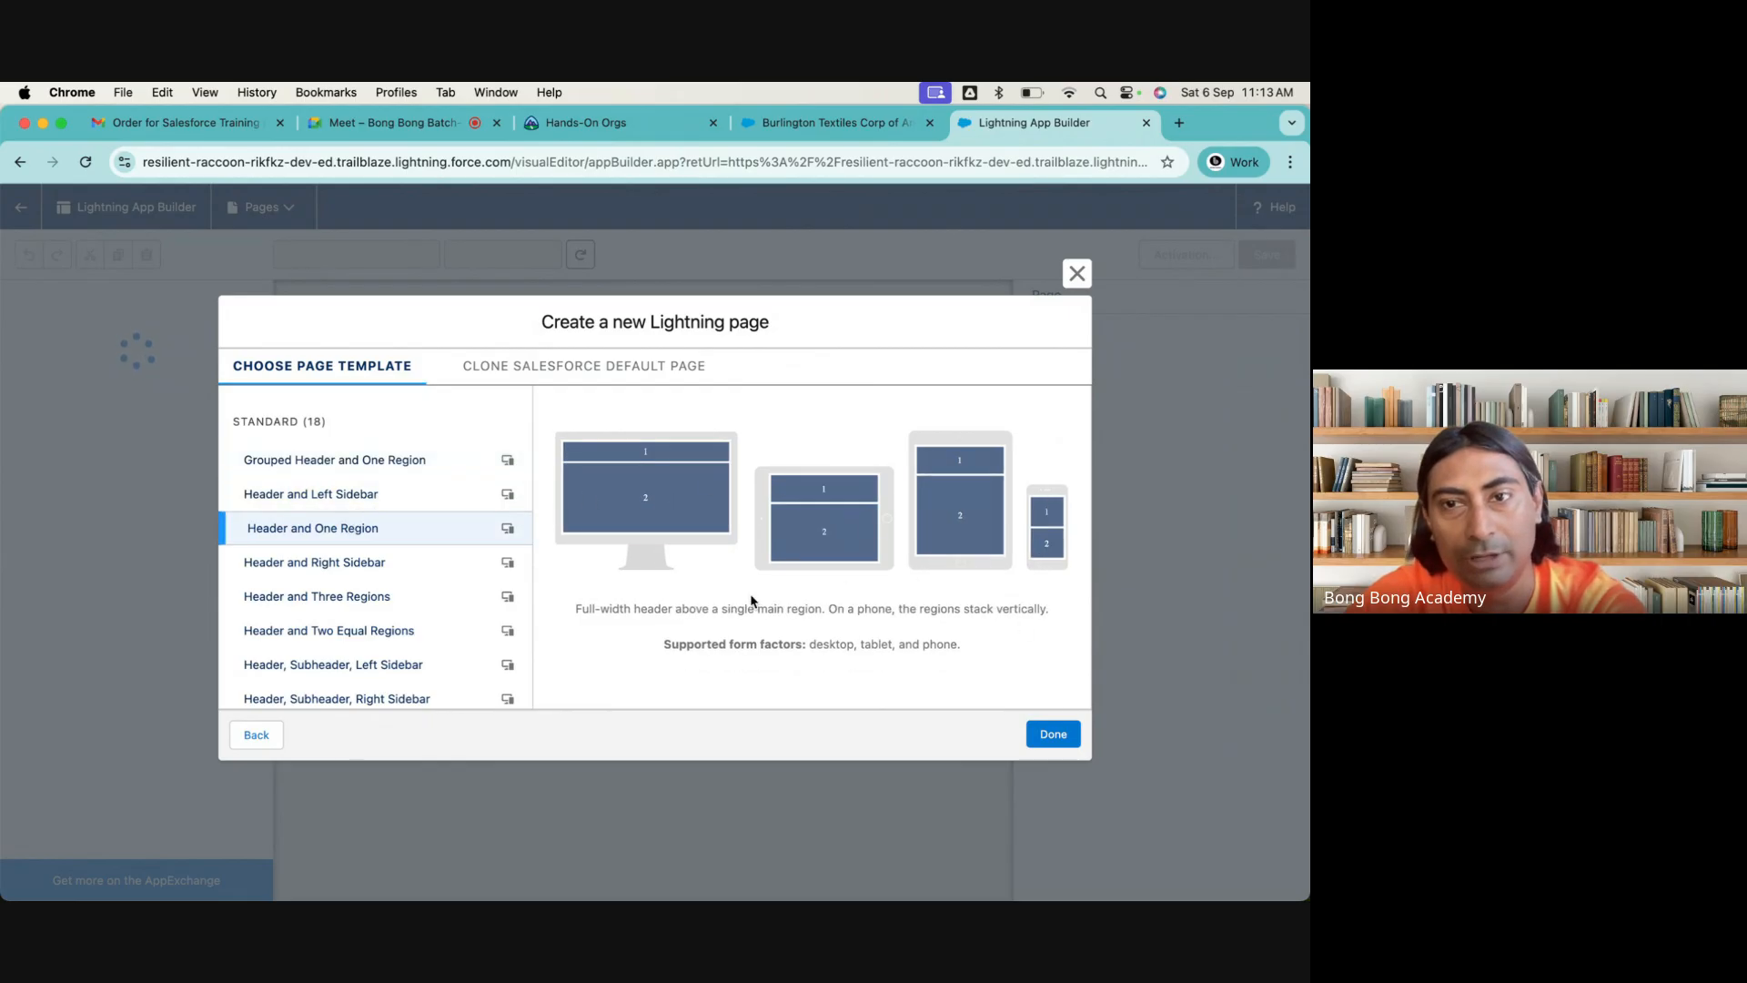
left_click(391, 577)
left_click(373, 602)
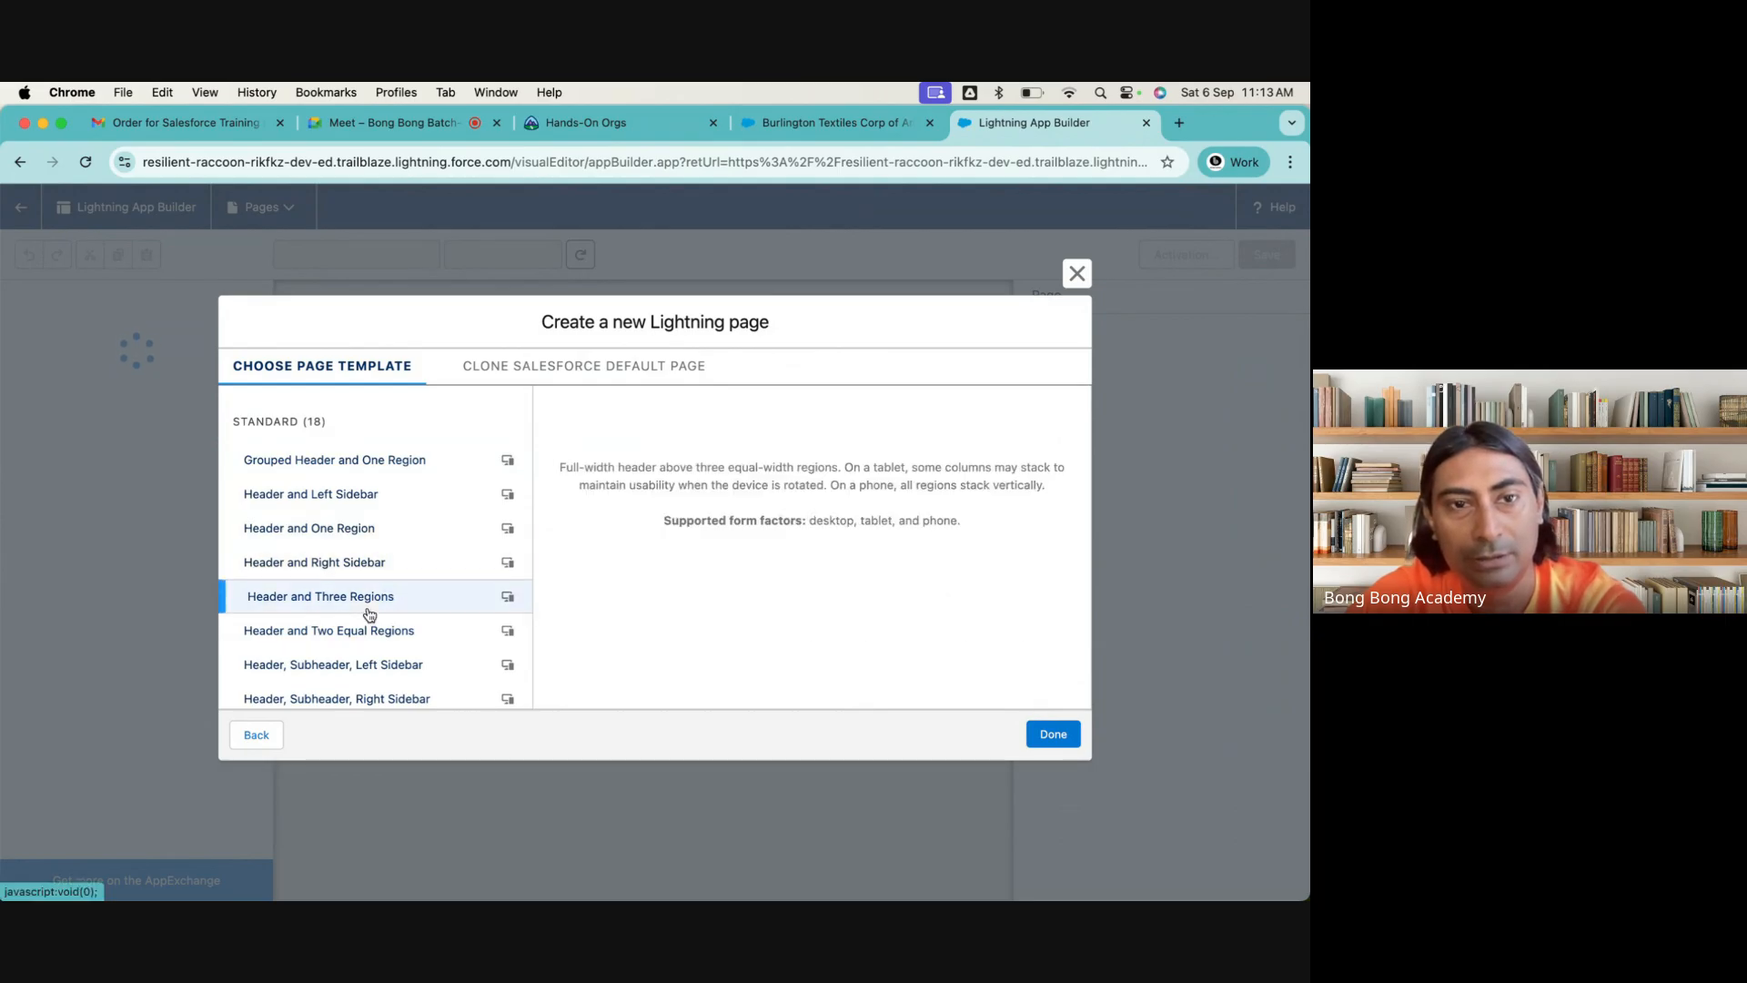
scroll(368, 609, "down", 2)
left_click(360, 571)
left_click(351, 605)
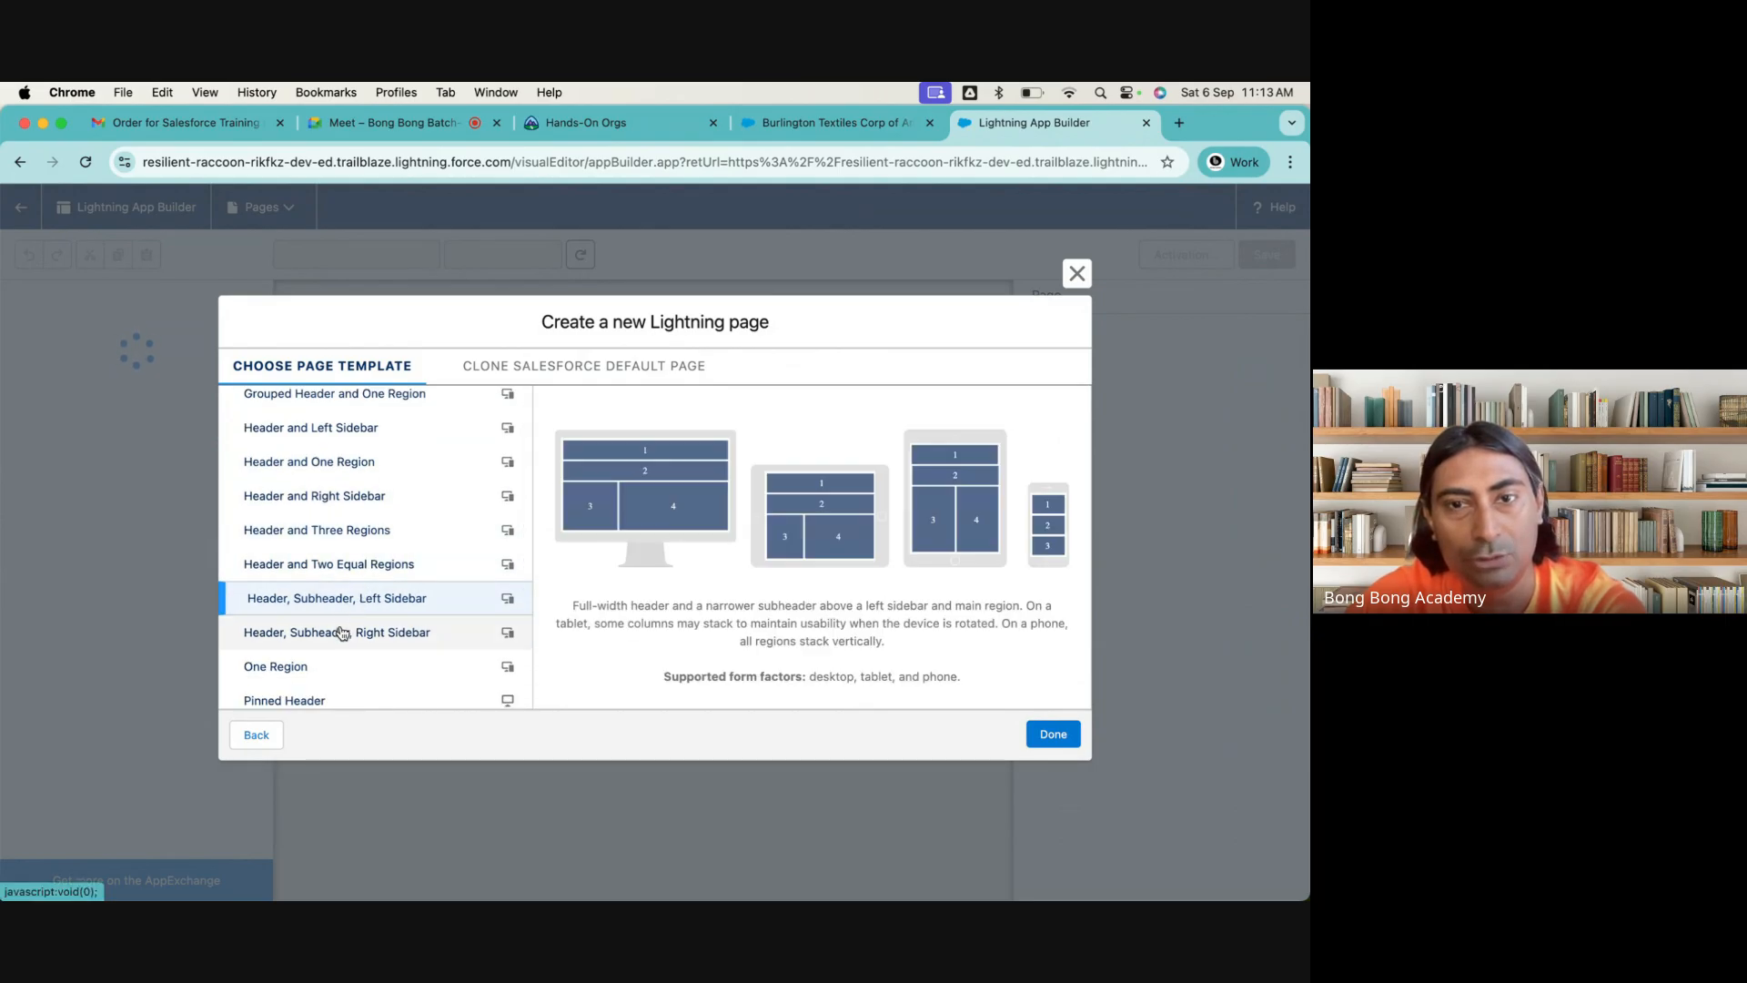
left_click(344, 628)
scroll(344, 628, "down", 4)
left_click(306, 543)
left_click(293, 577)
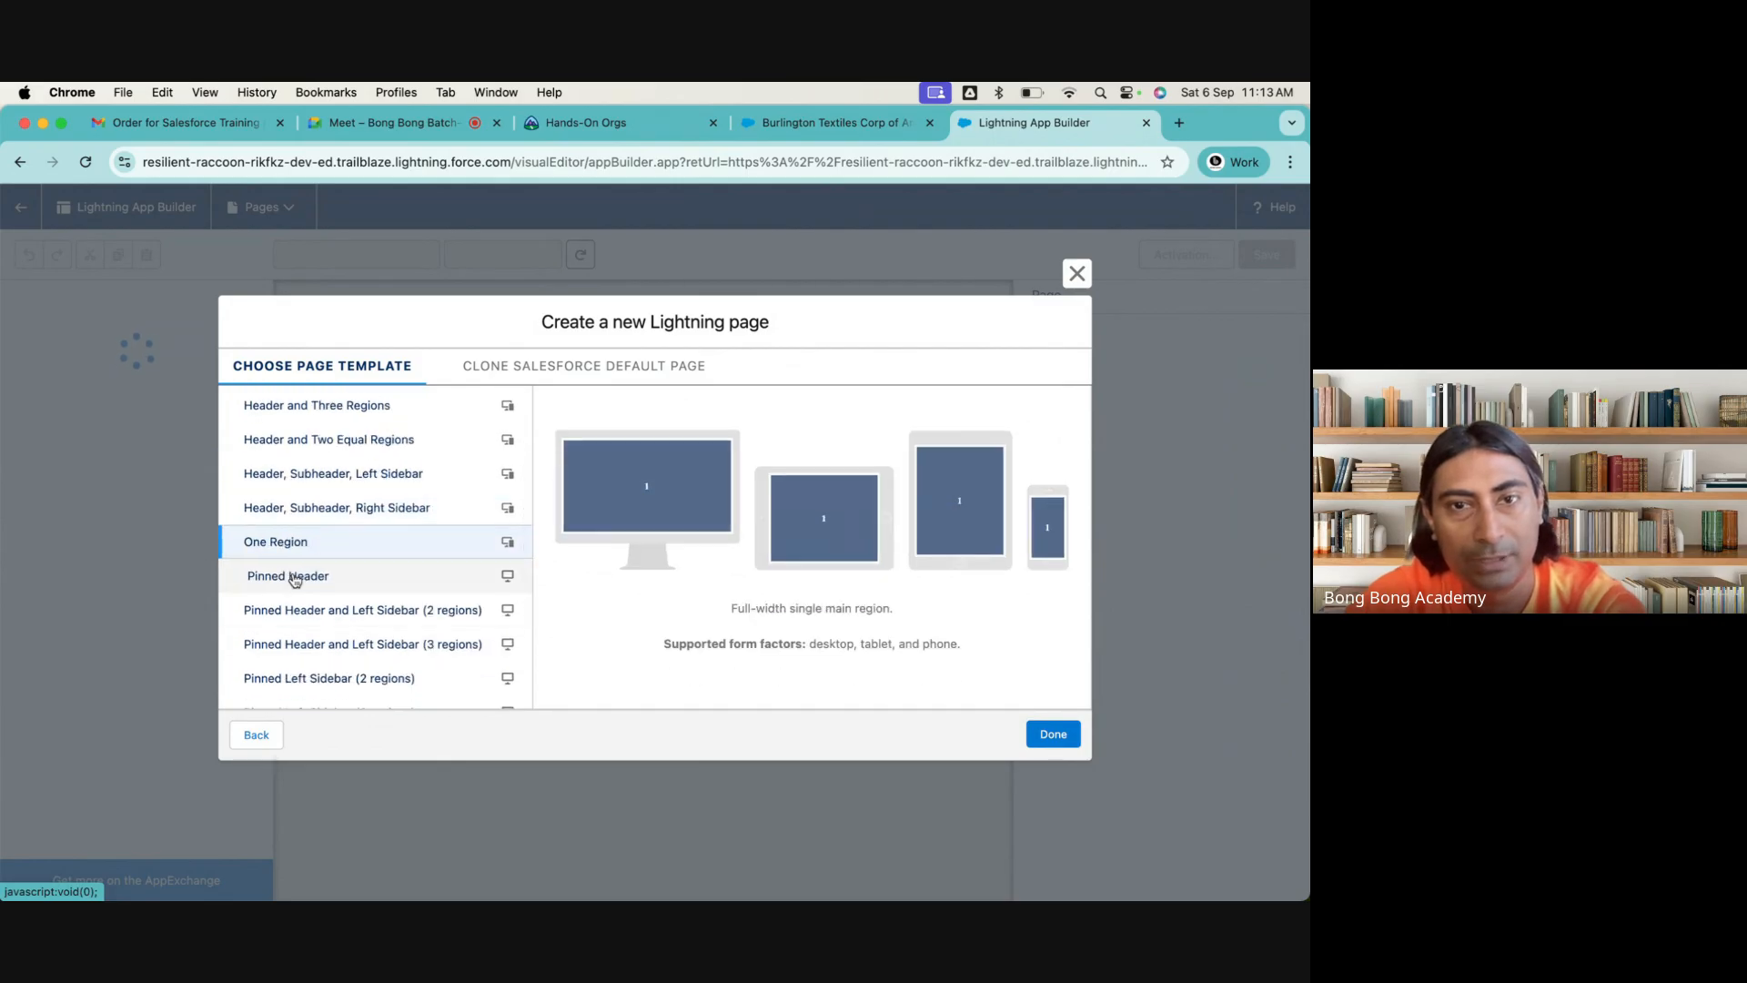
left_click(300, 610)
left_click(303, 644)
left_click(301, 677)
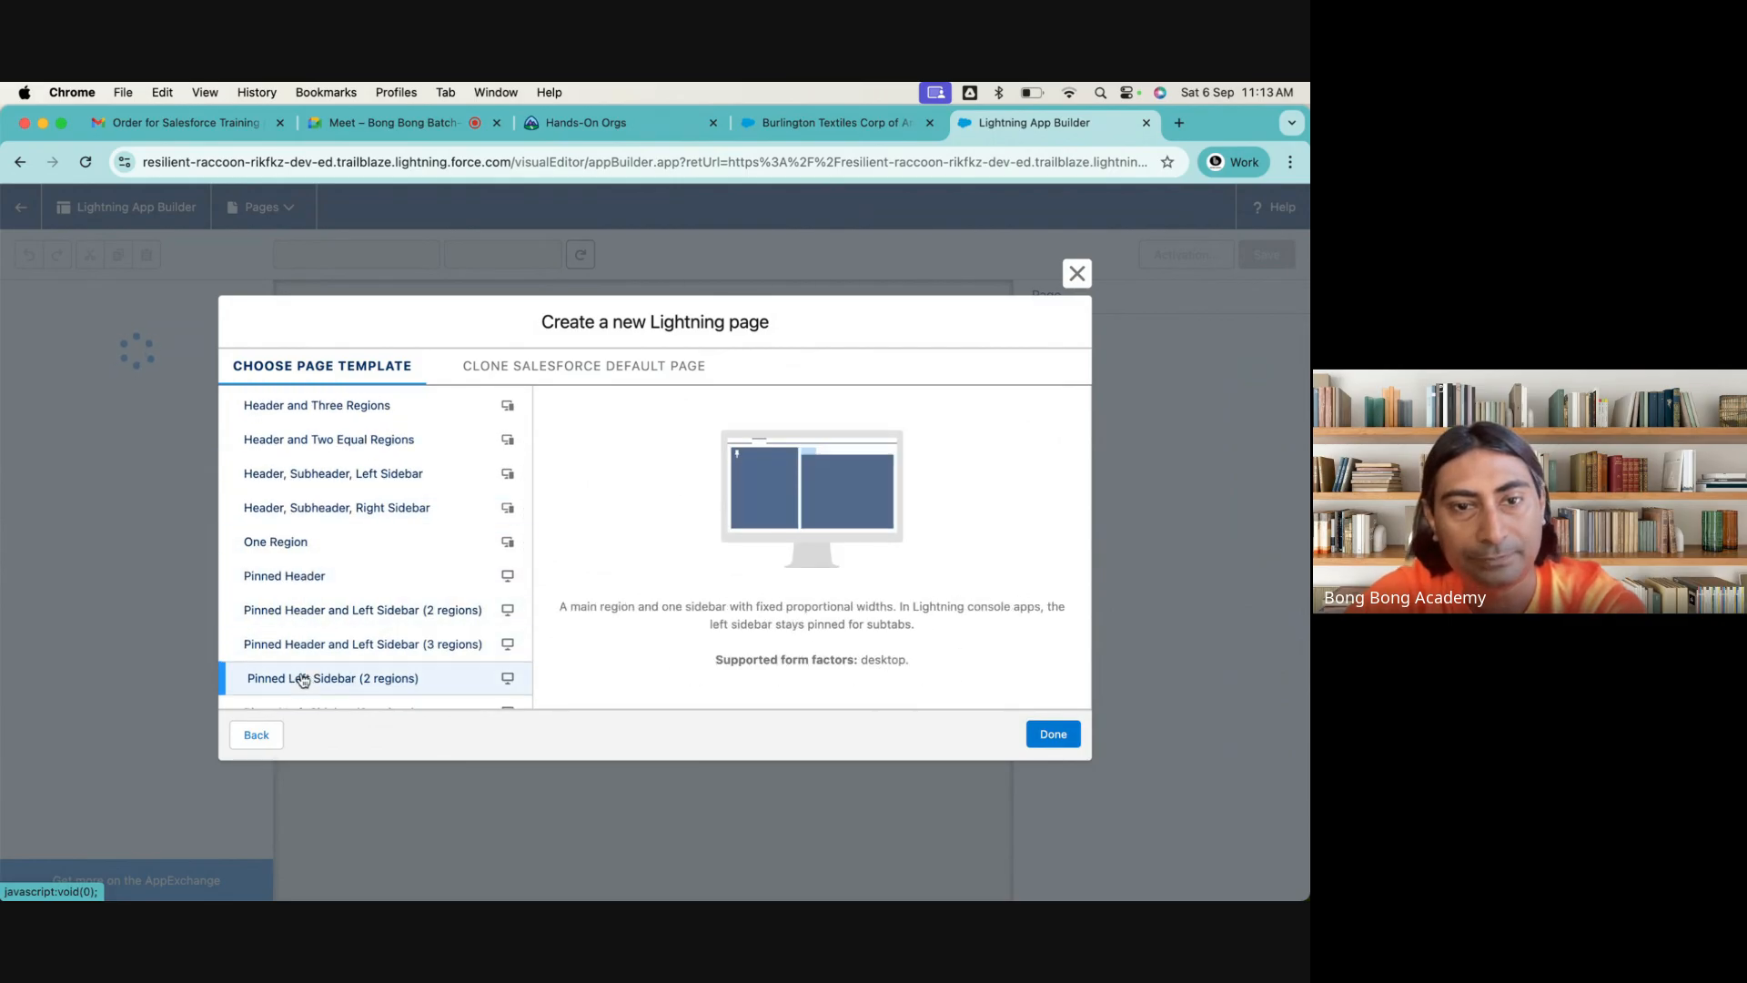
scroll(300, 678, "down", 6)
scroll(434, 461, "up", 10)
Preview the Account Grouped View Default and Account Full View Default pages for cloning and compare them with the account record
left_click(508, 368)
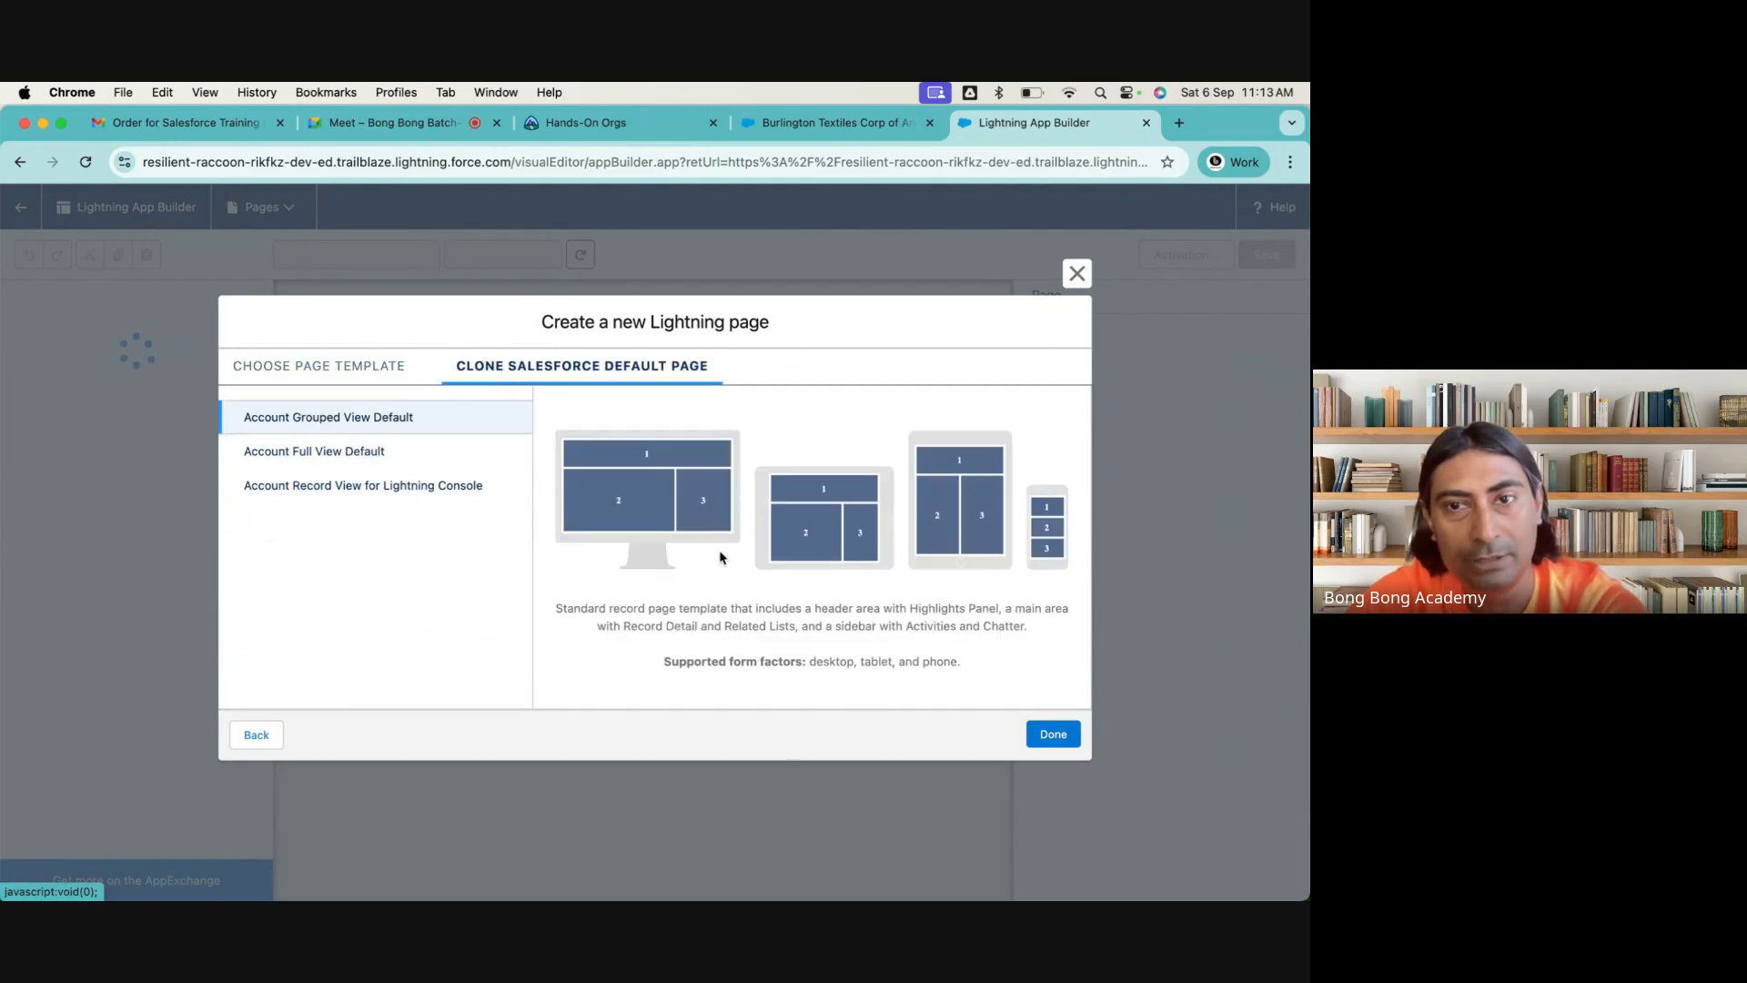
left_click(351, 451)
left_click(809, 124)
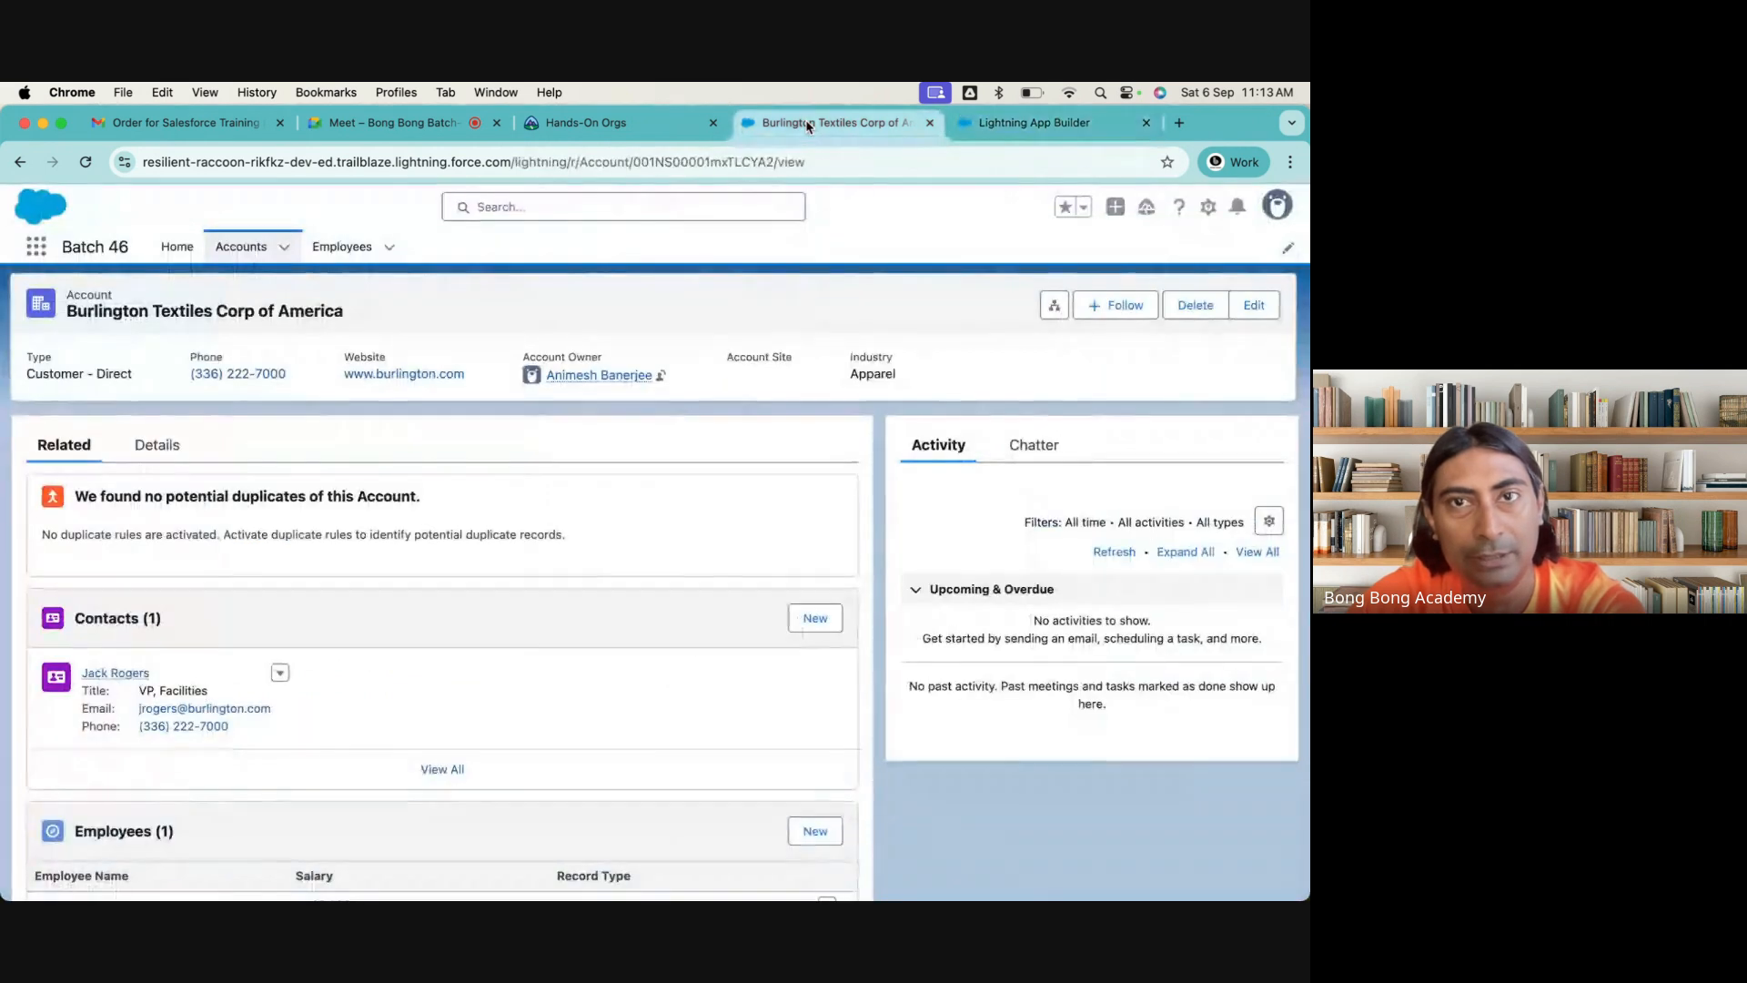
left_click(1086, 111)
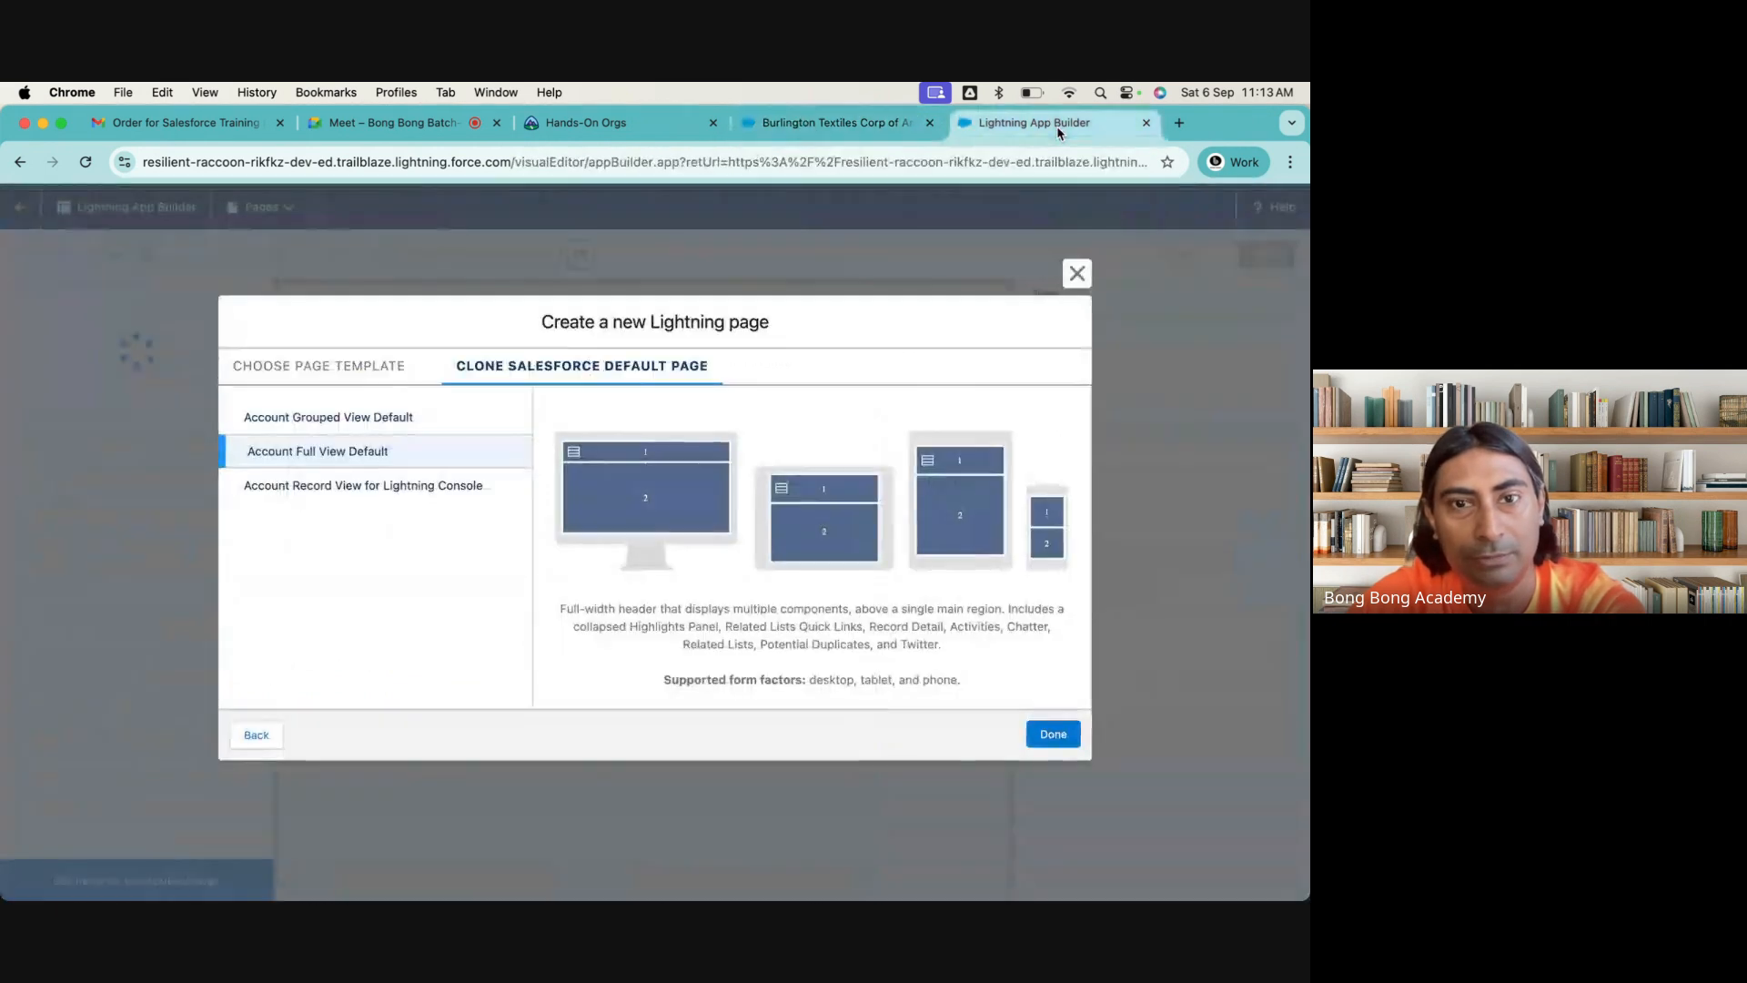
Create the page as a clone of Account Grouped View Default and dismiss the Spring '21 release notes
left_click(343, 493)
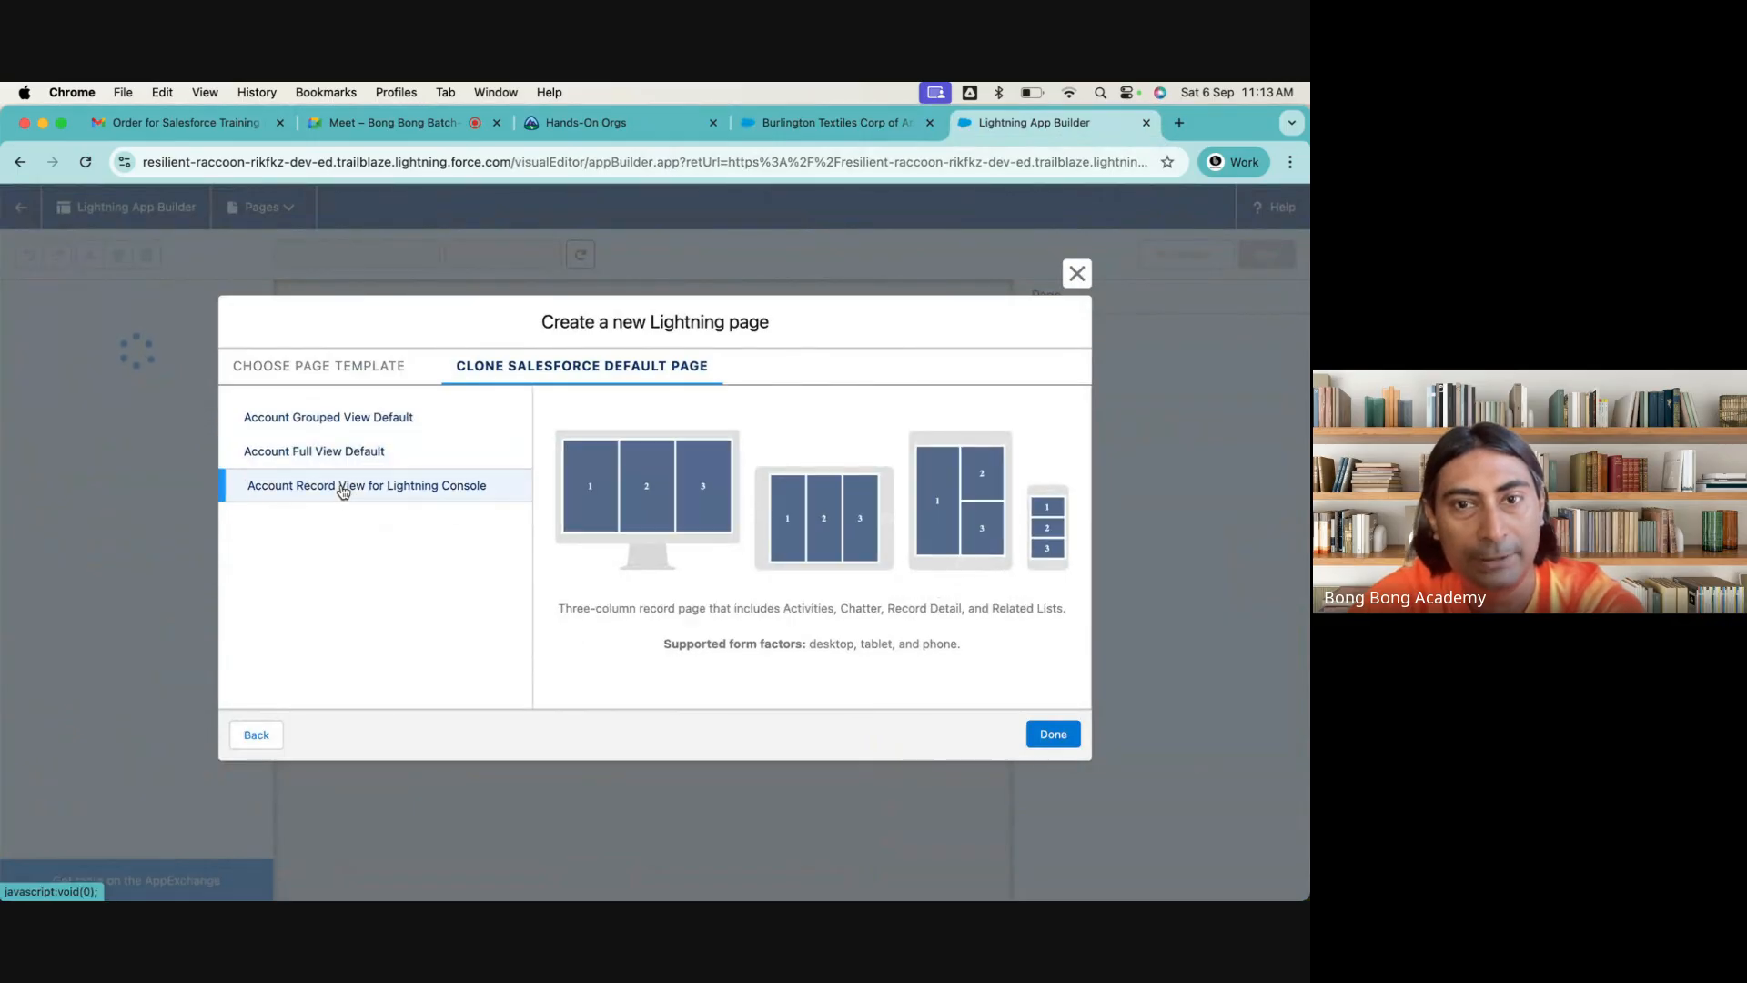
left_click(329, 422)
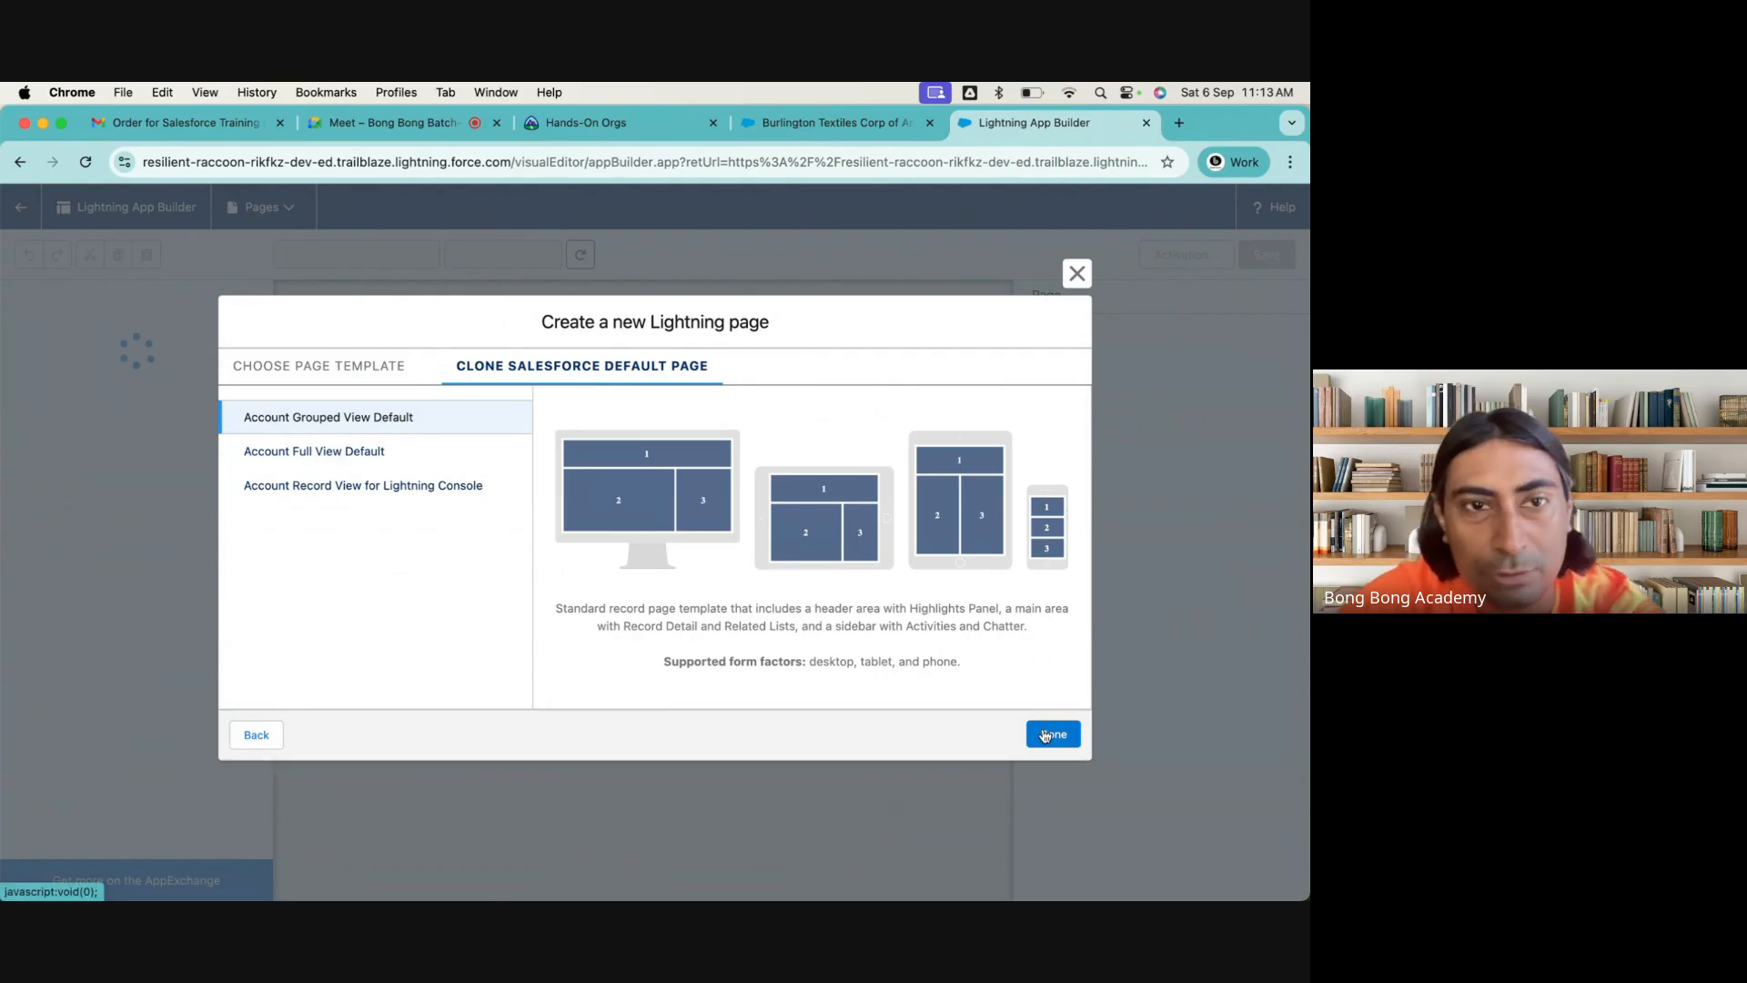
left_click(1052, 734)
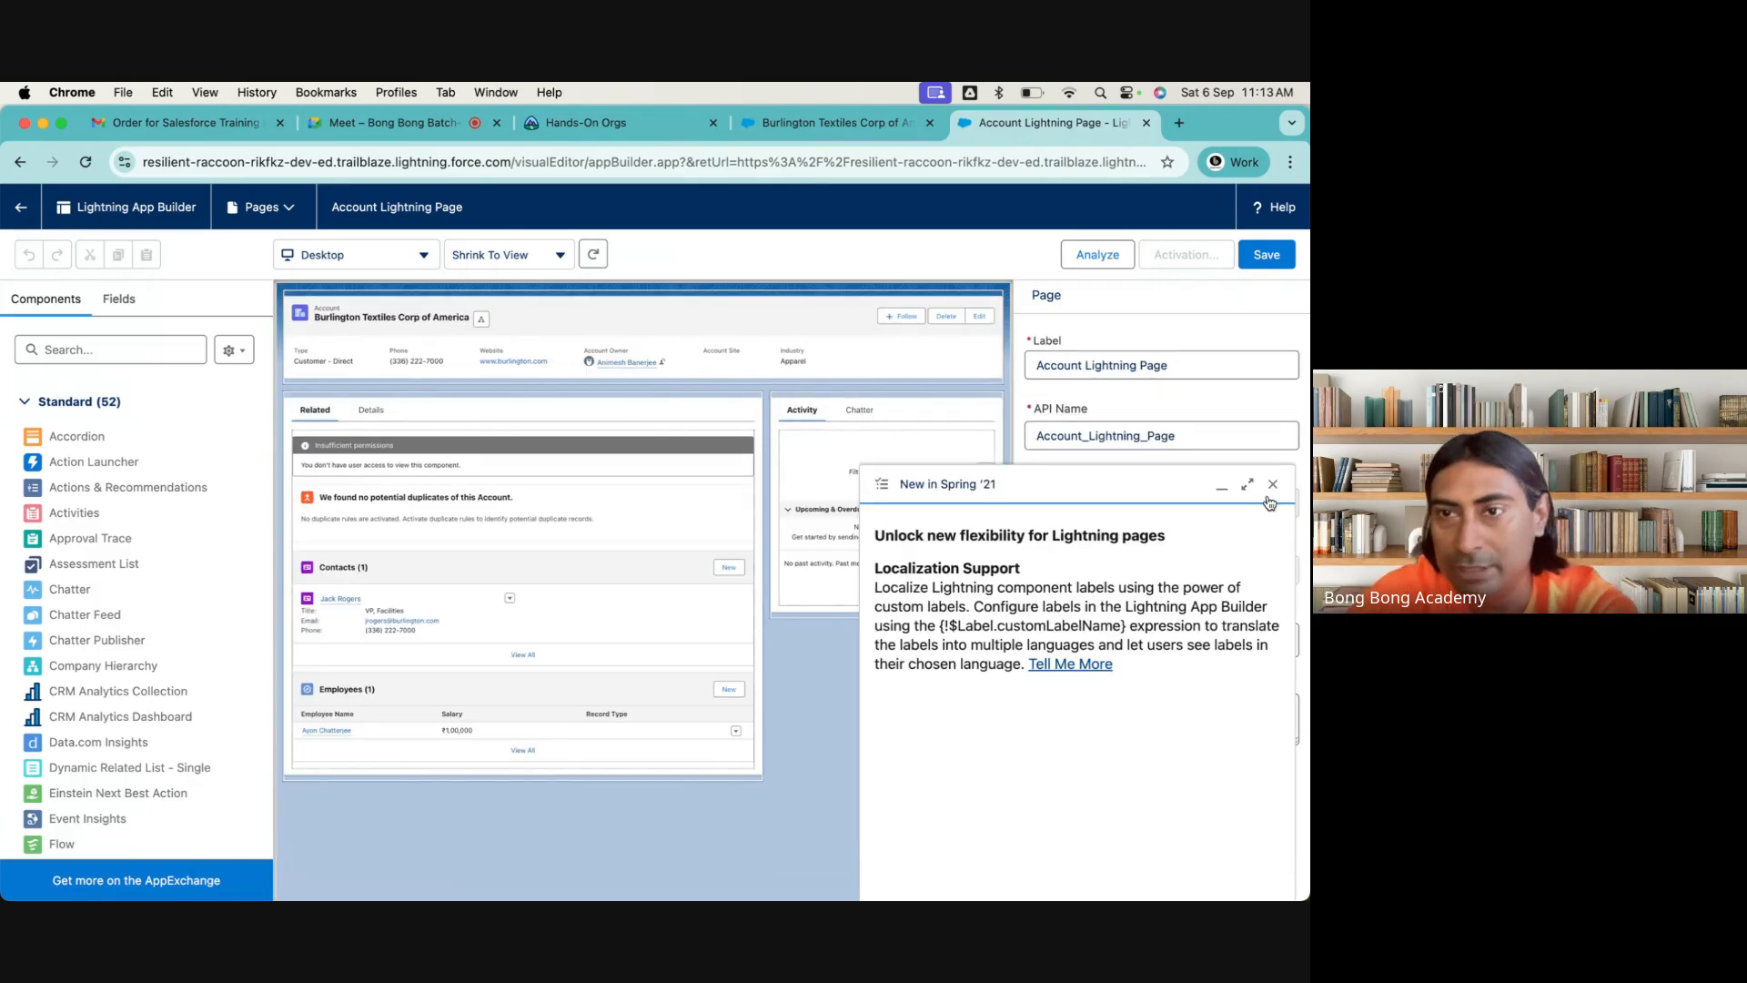
left_click(1272, 484)
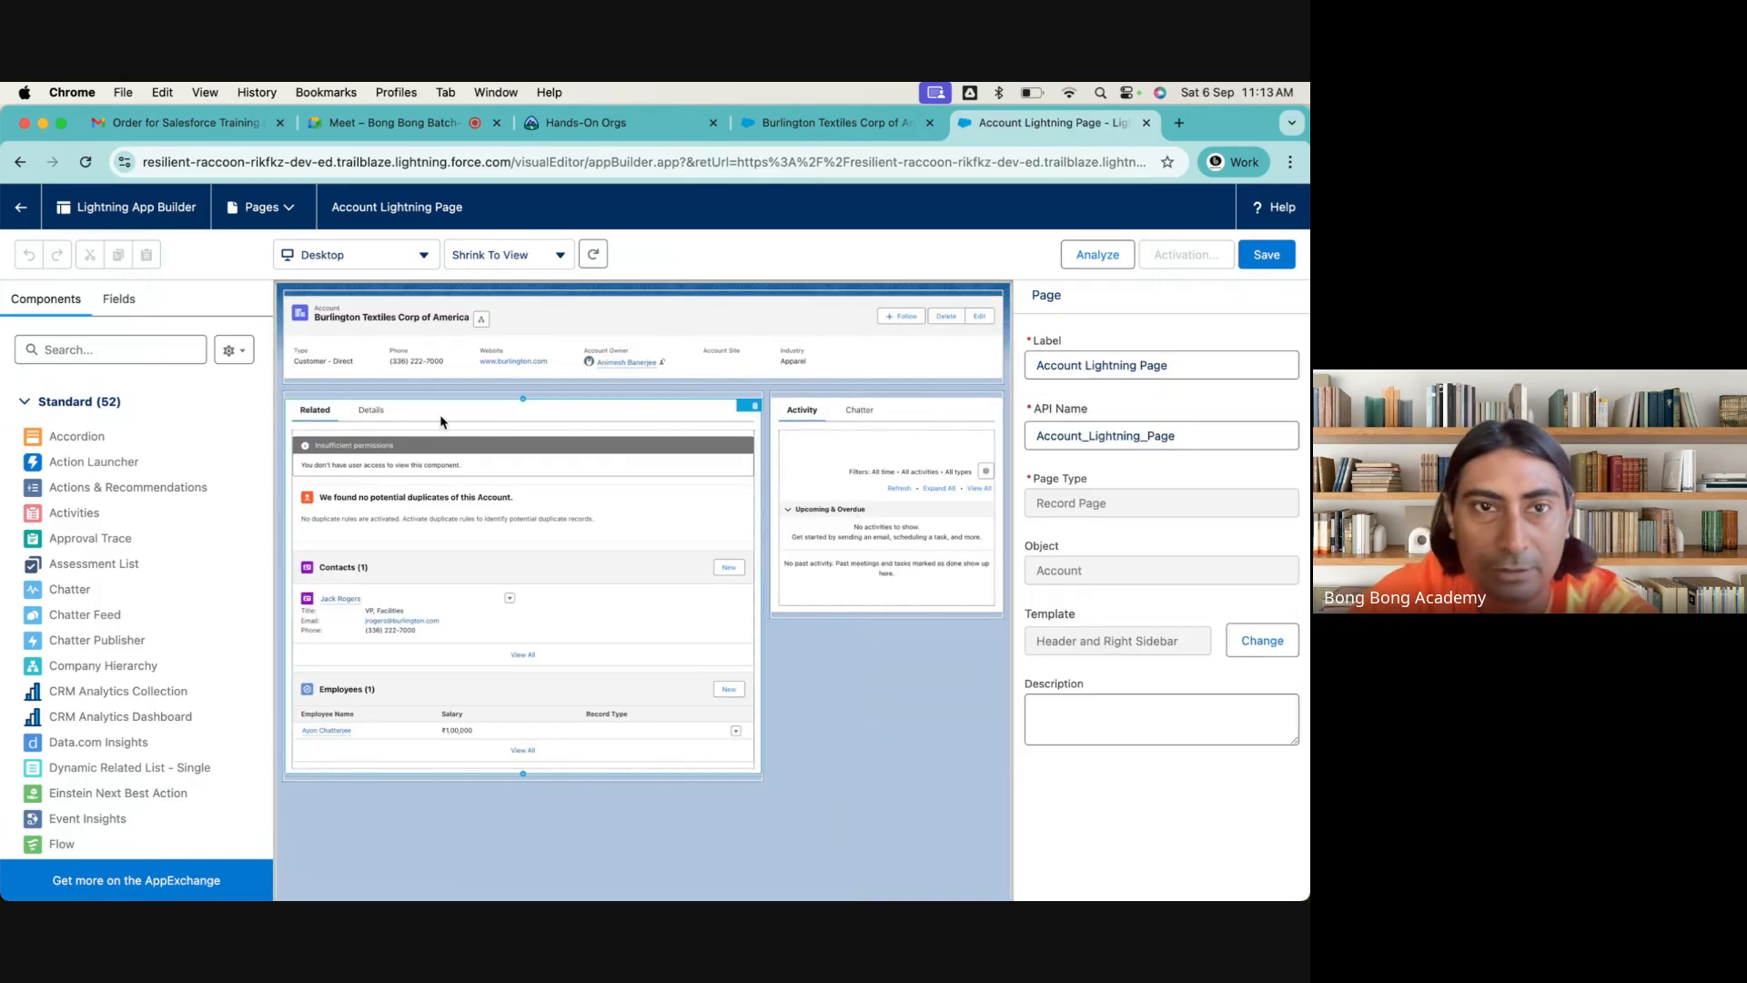
Compare the cloned page's header, Related and Activity areas with the Burlington Textiles account record
left_click(771, 132)
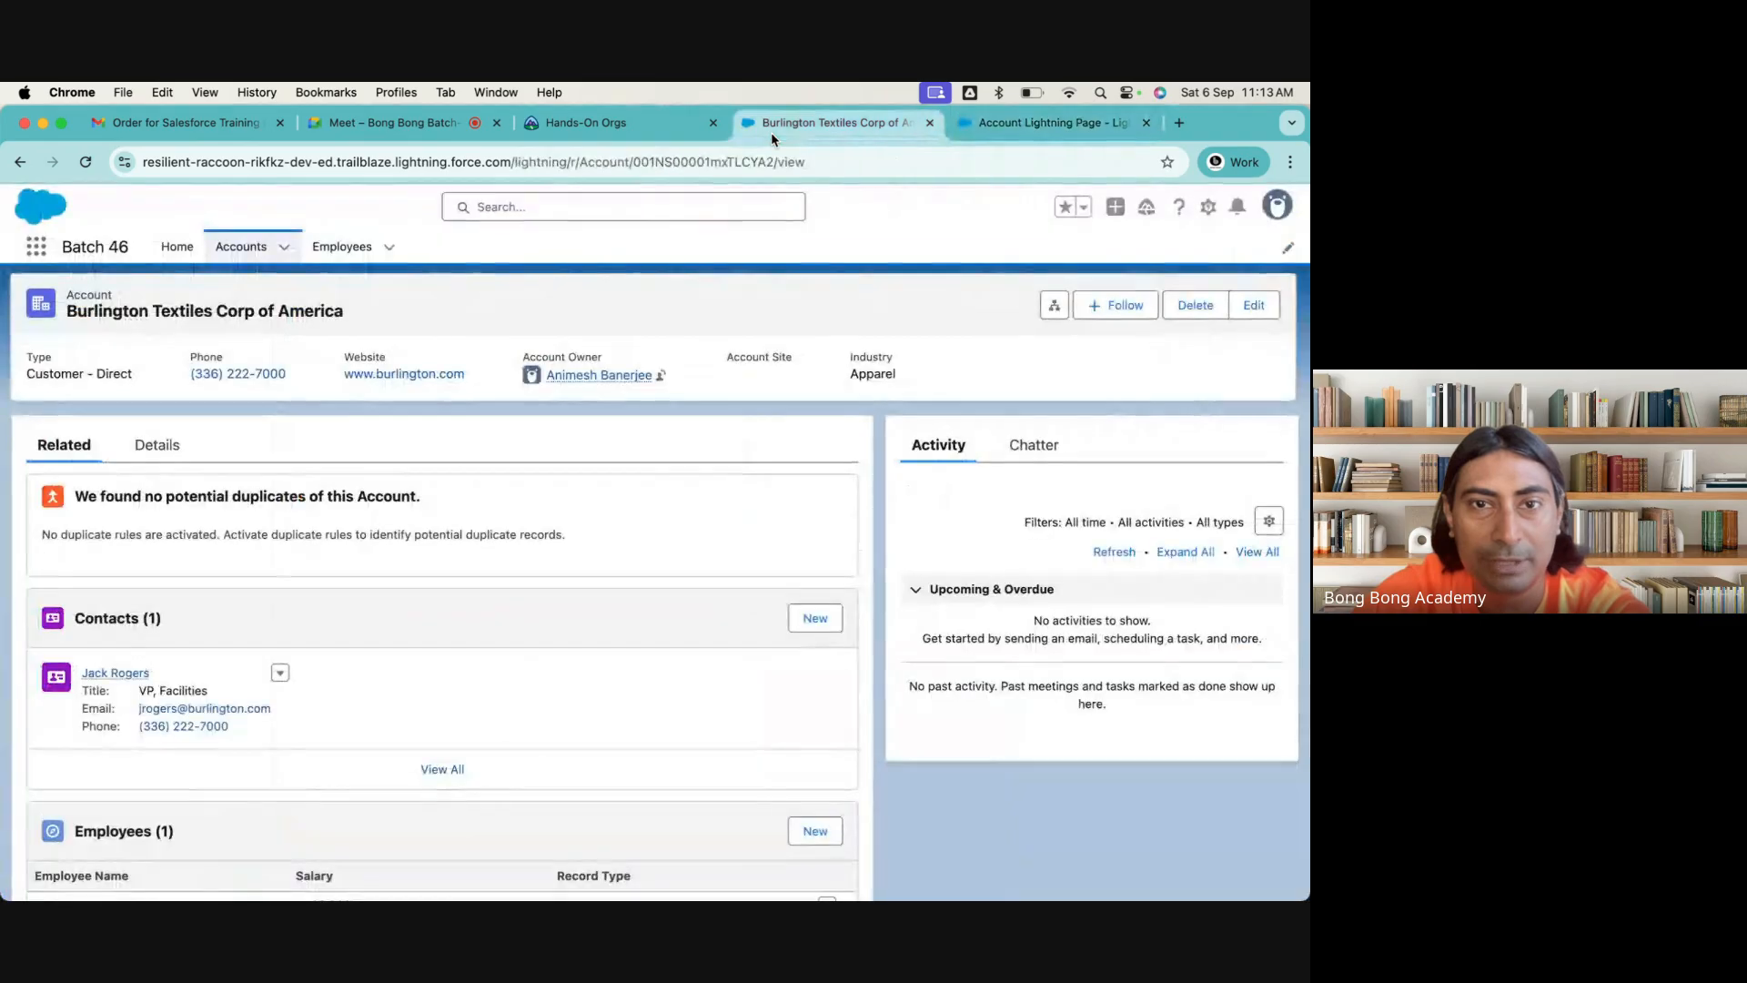
left_click(1066, 127)
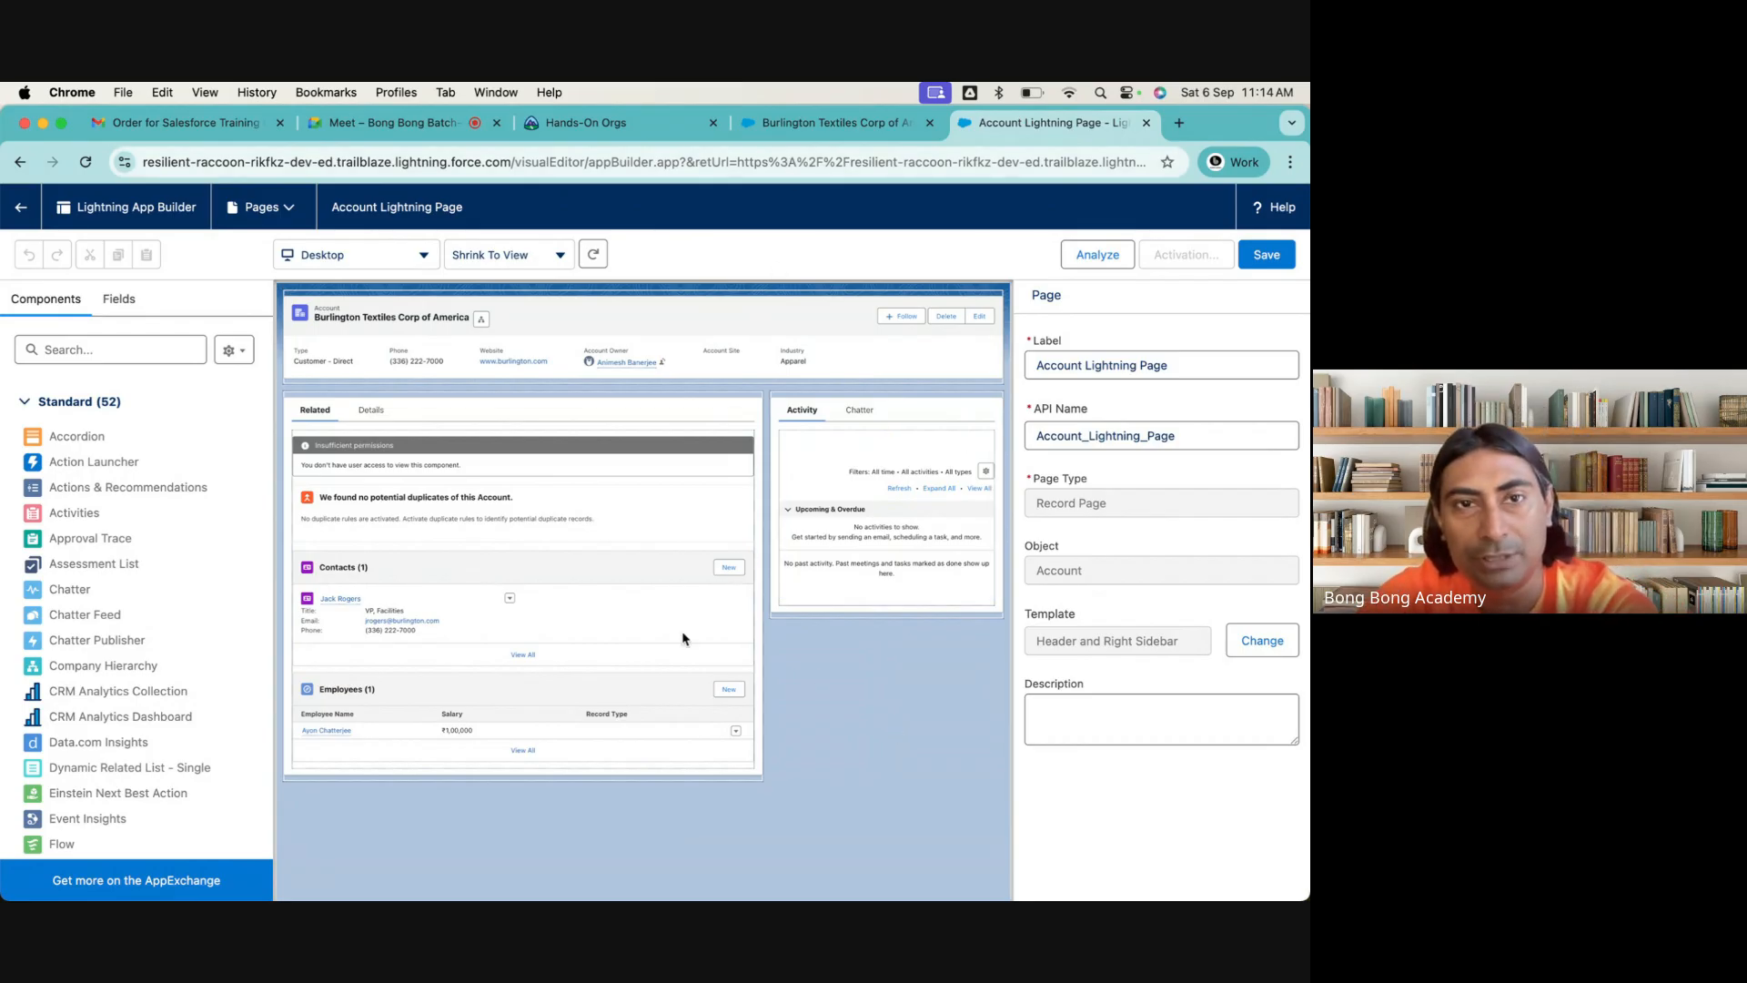
left_click(837, 124)
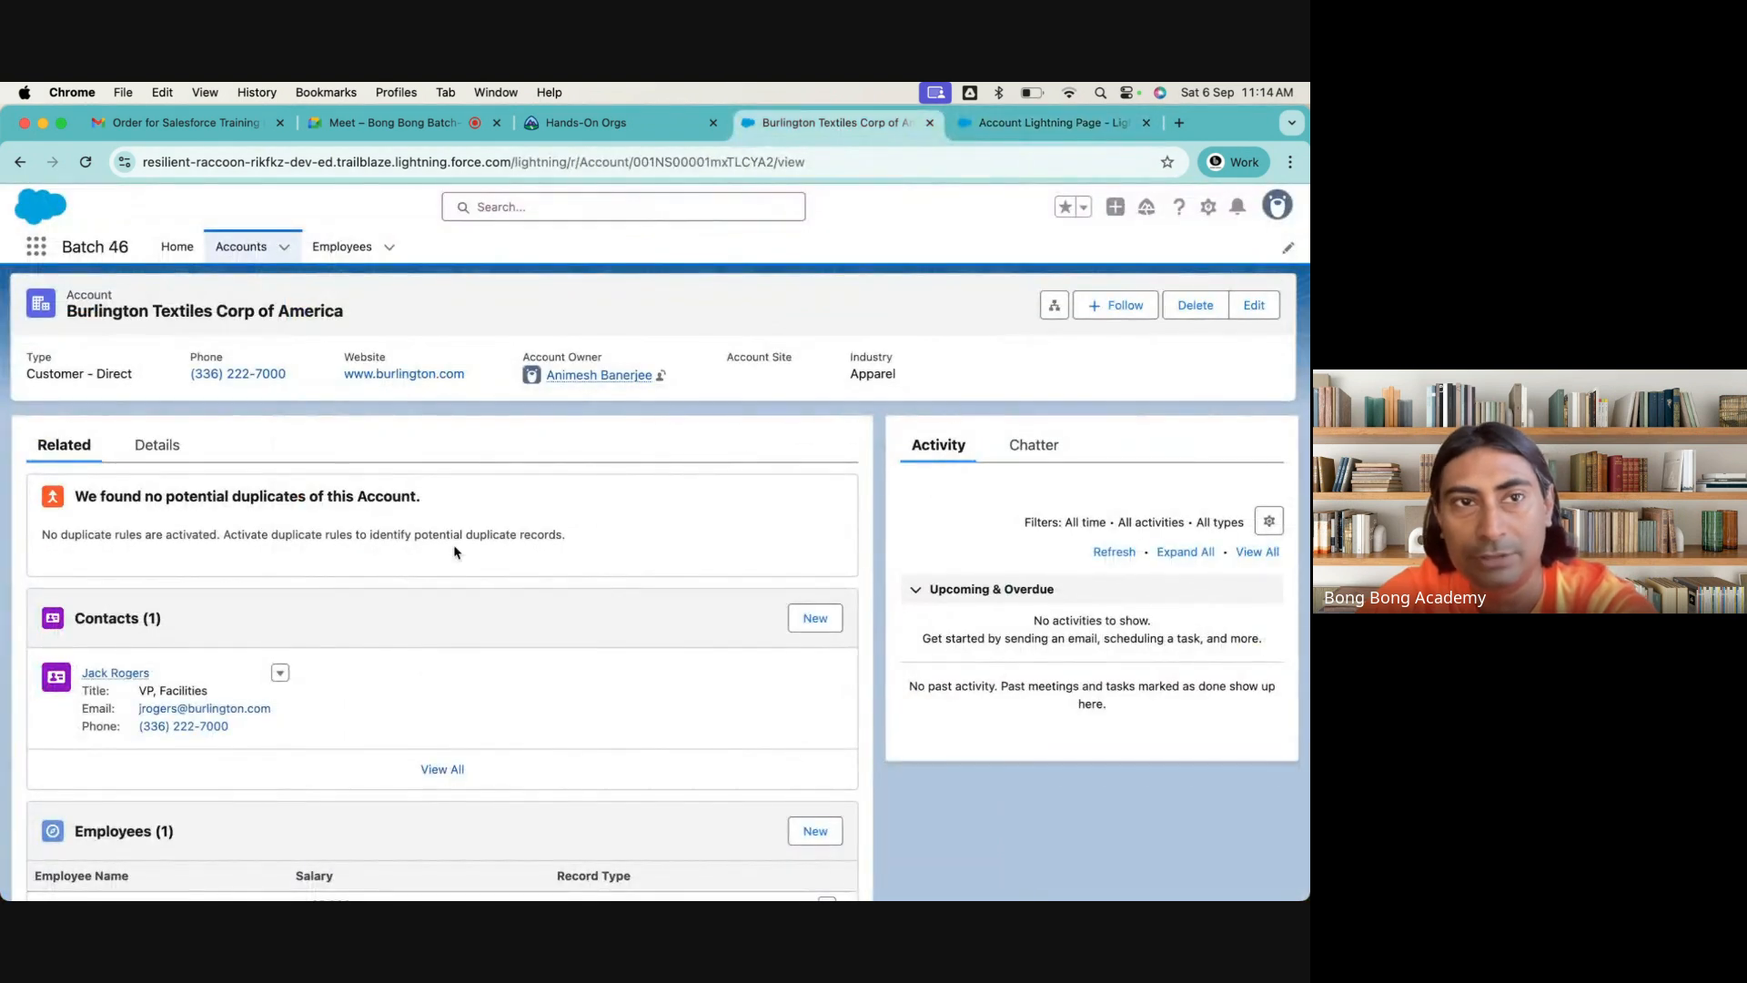
left_click_drag(3, 271, 398, 272)
left_click(457, 124)
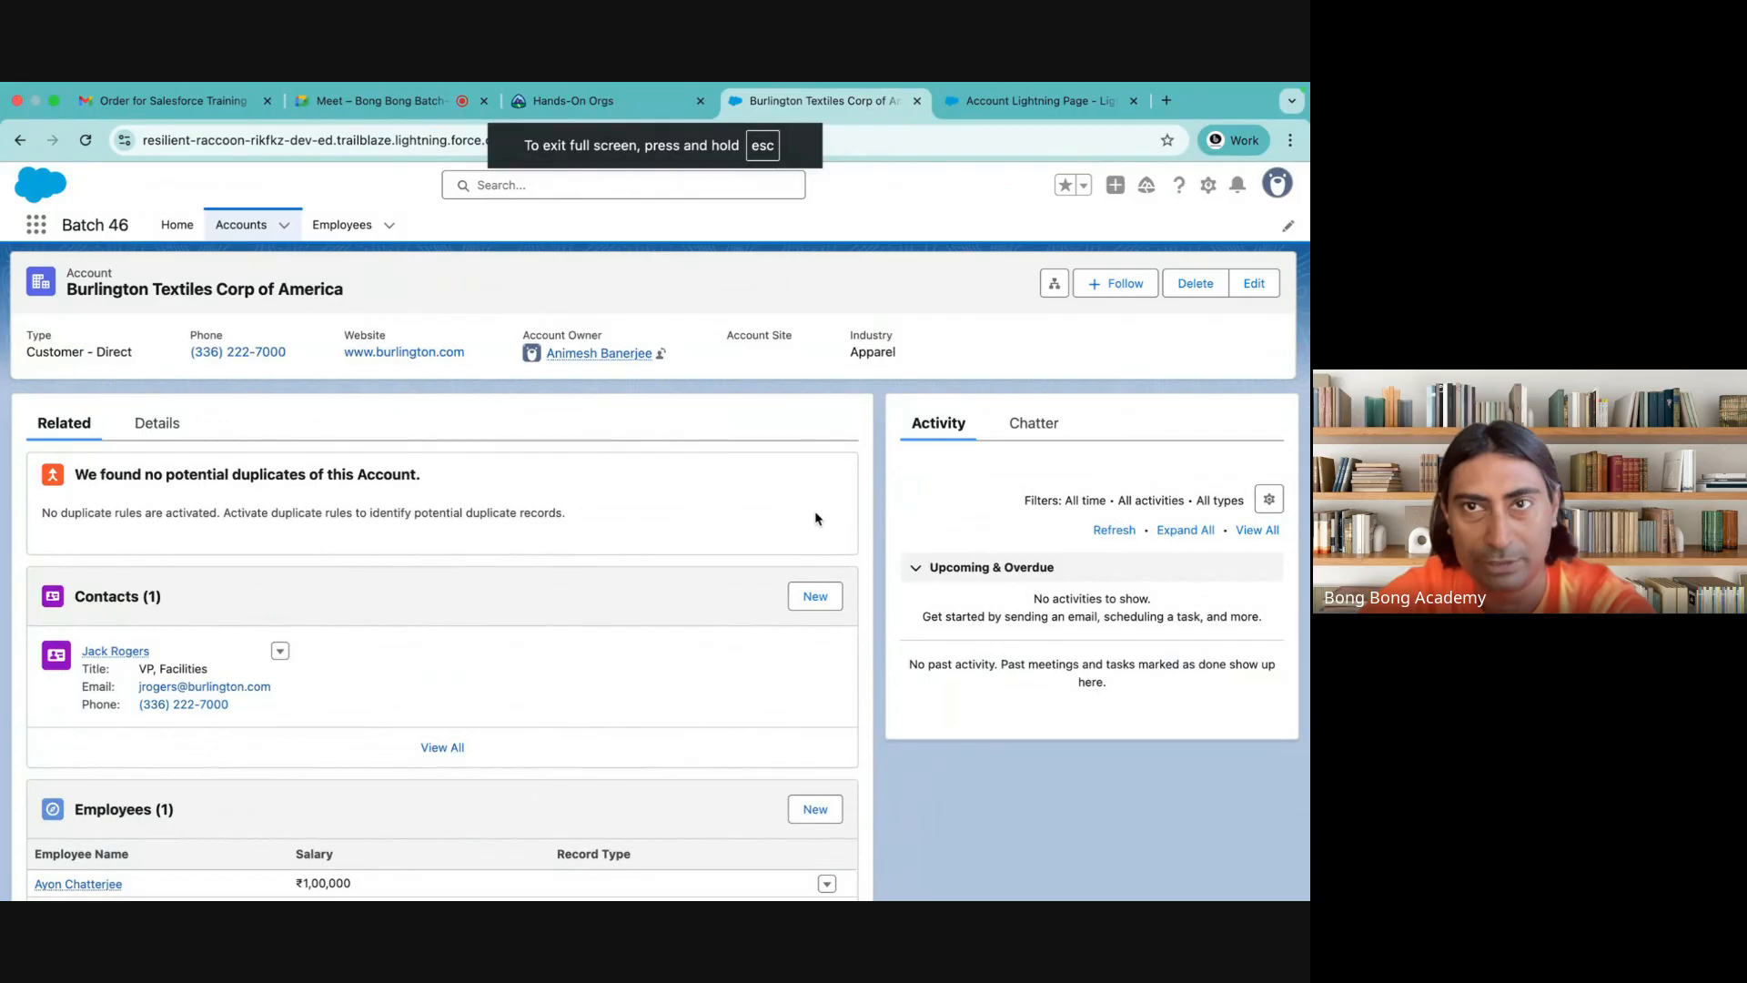
left_click(1021, 97)
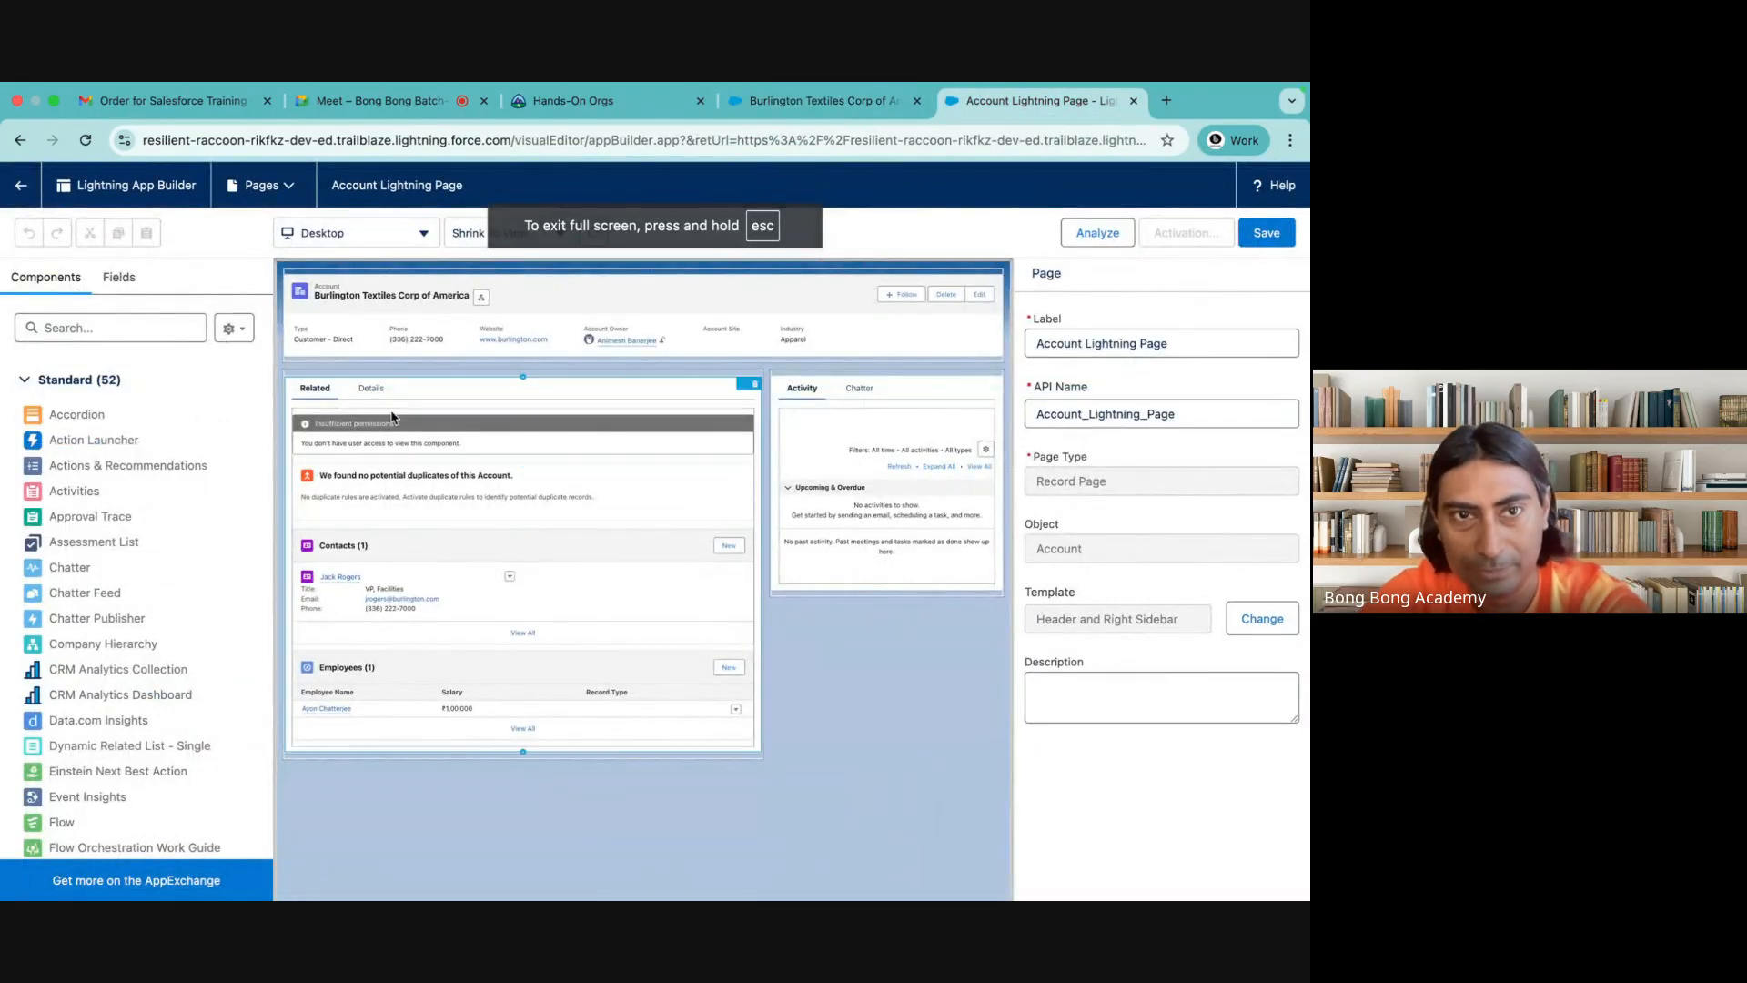
Move the Record Detail component from the Details tab to the top of the sidebar region and delete the emptied Details tab
left_click(371, 389)
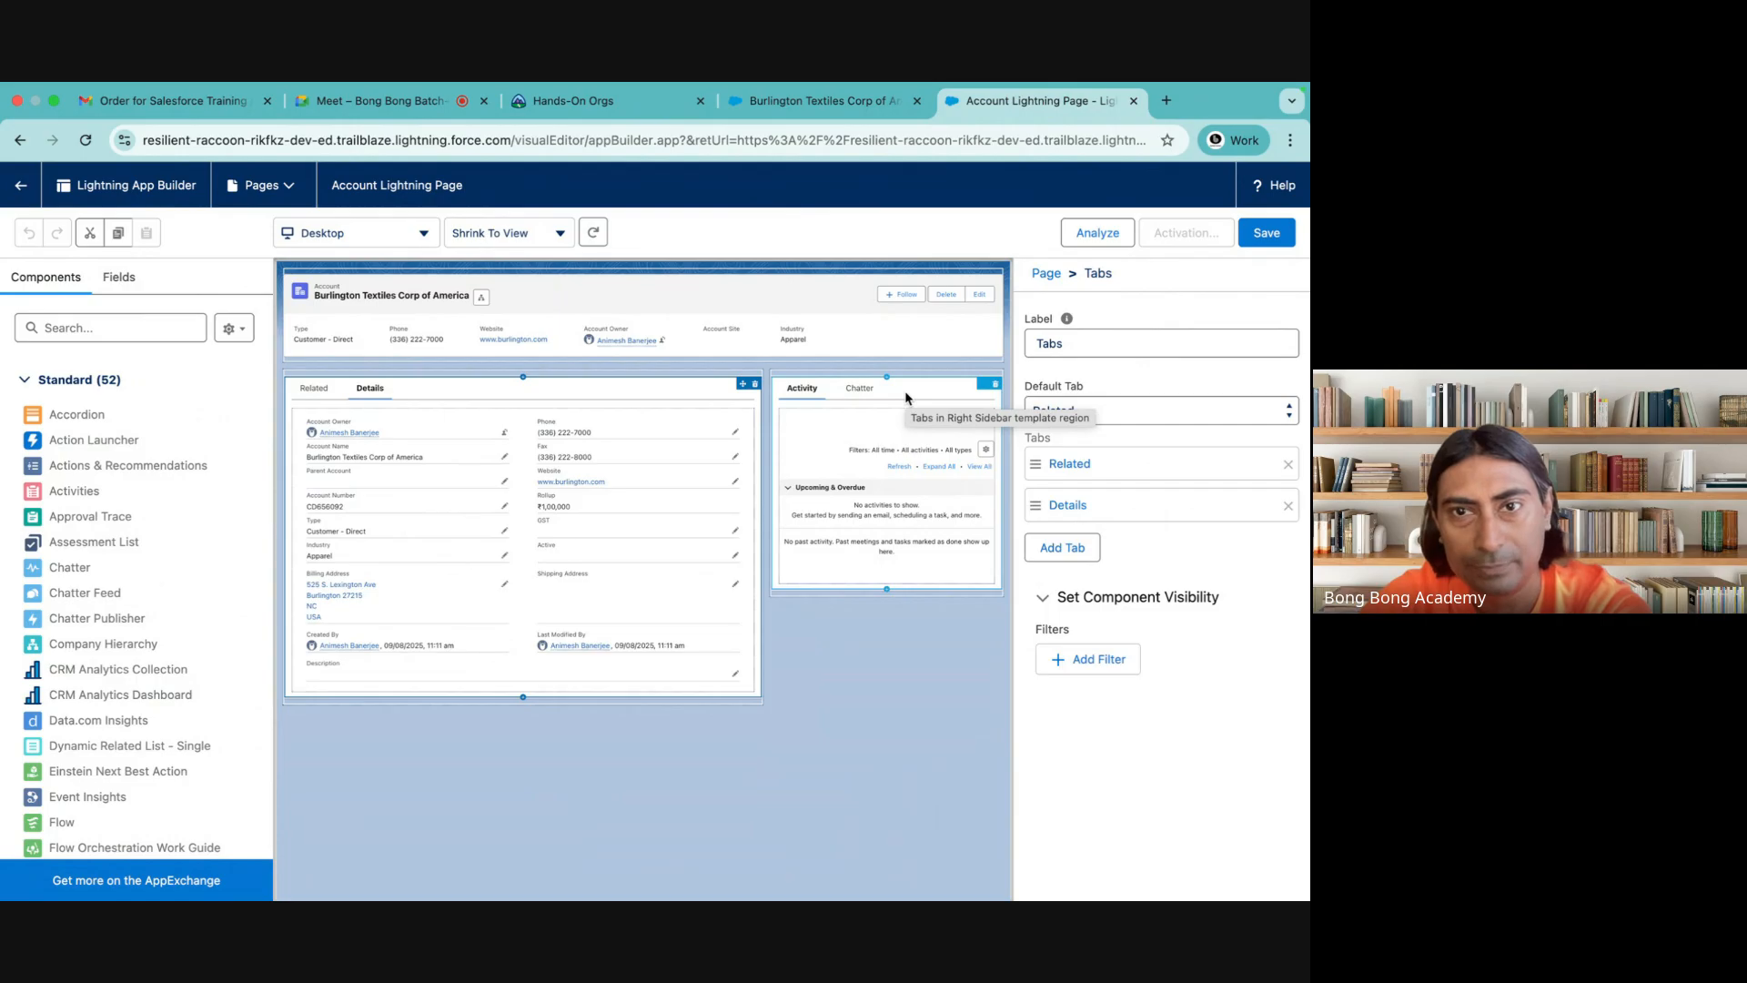
left_click_drag(359, 460, 816, 371)
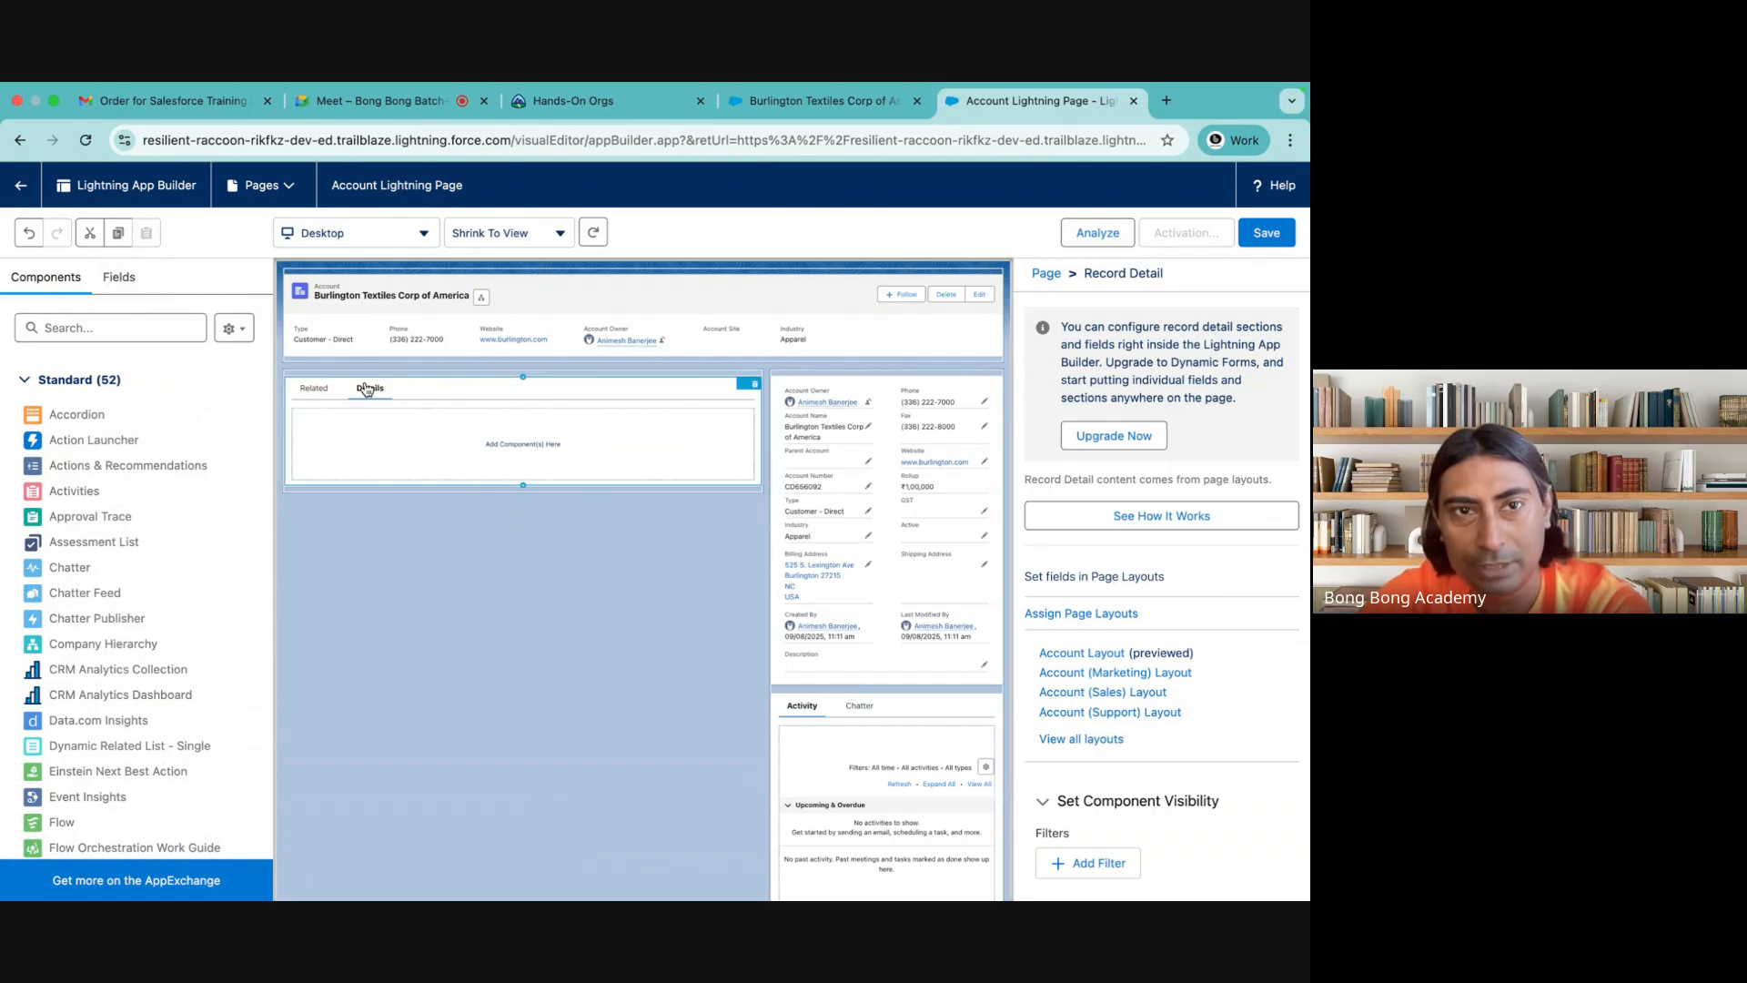
left_click(329, 392)
left_click(370, 389)
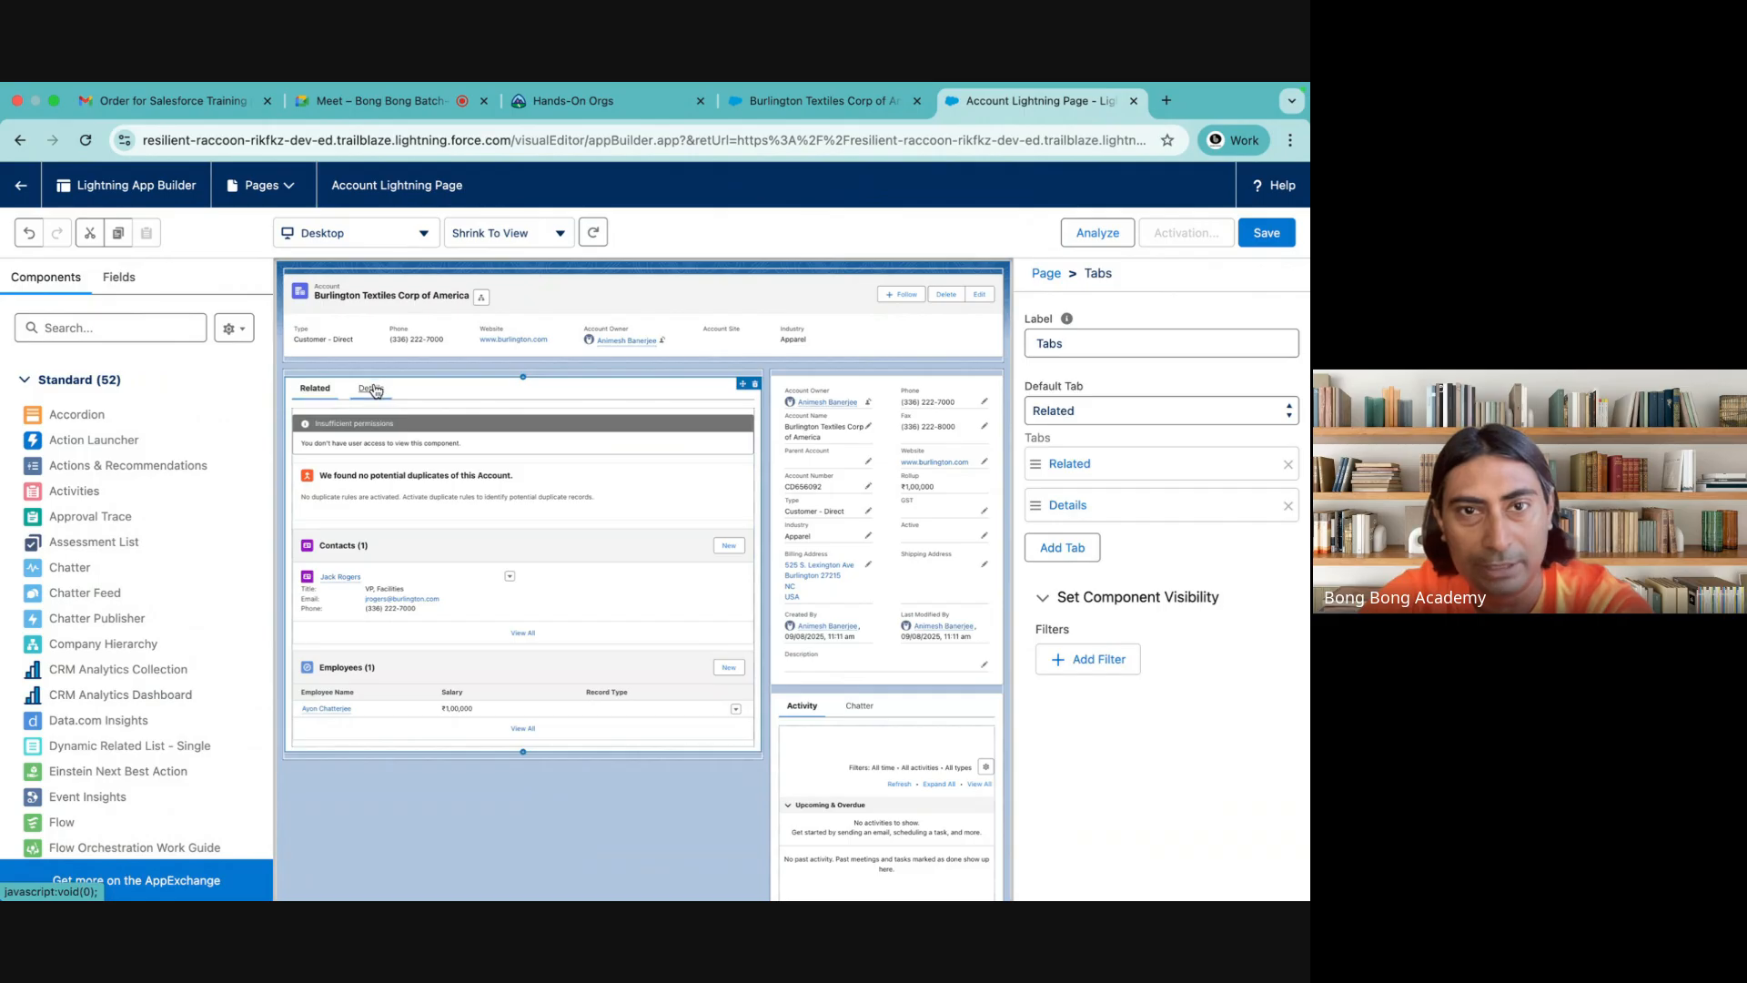
left_click(1289, 506)
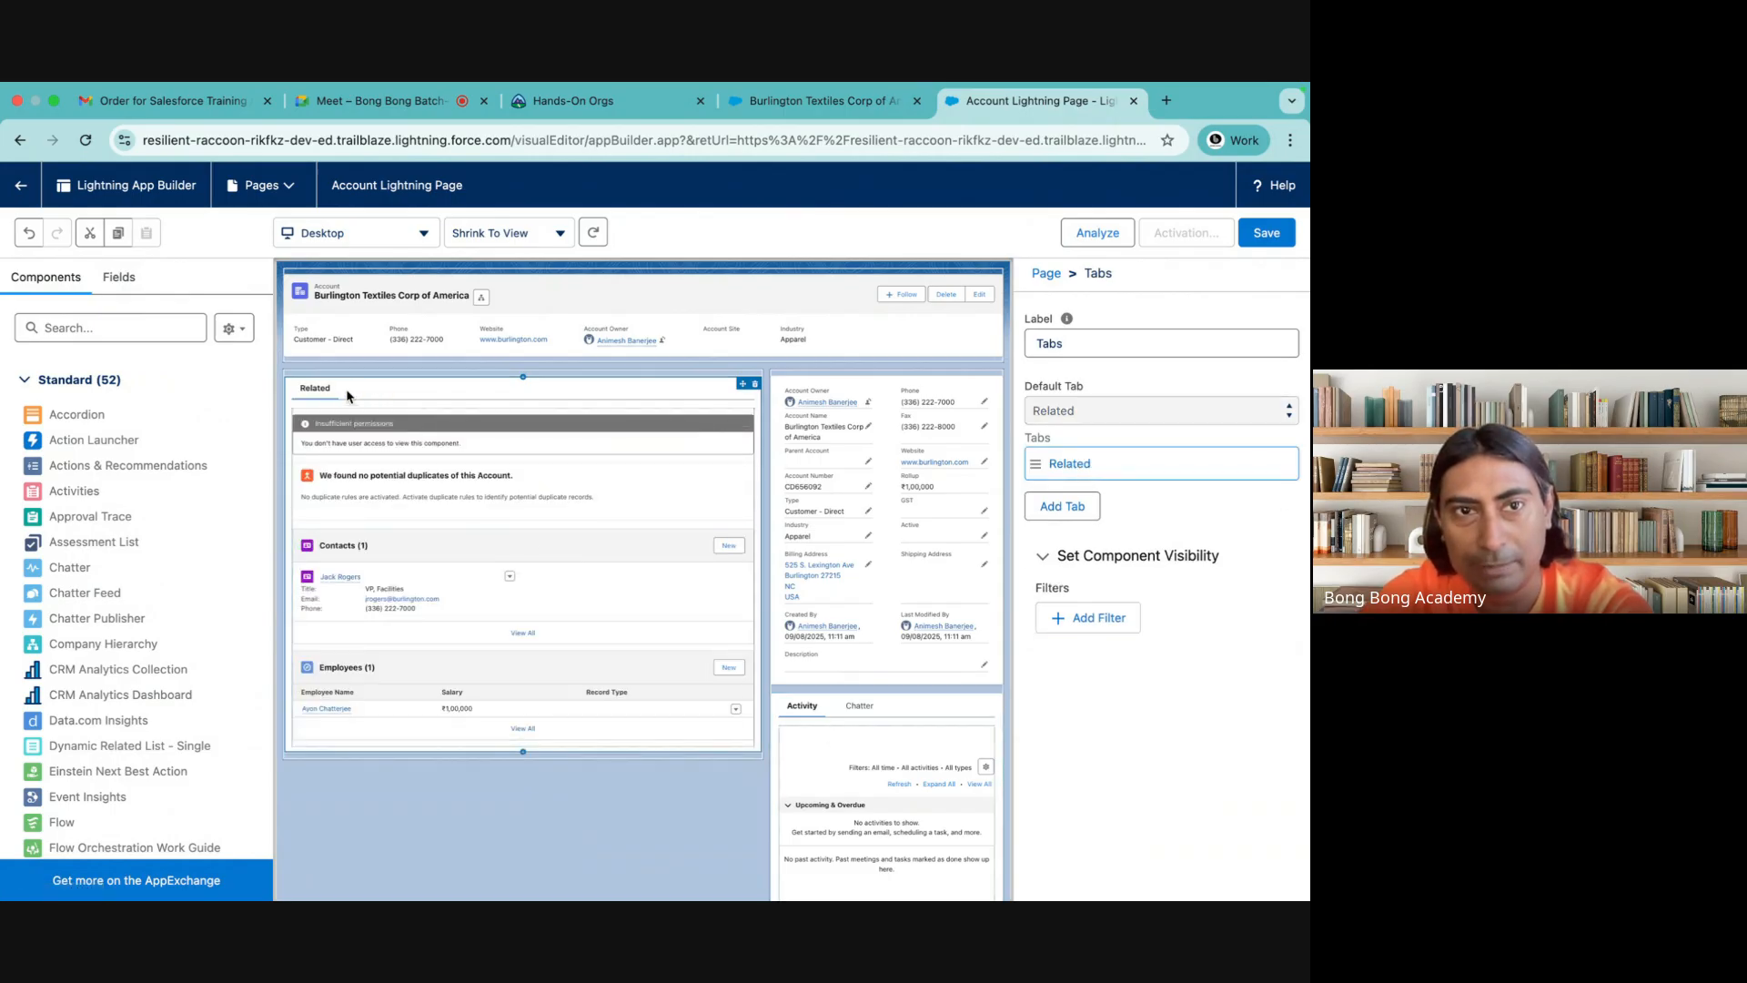
Add a second tab beside Related in the main Tabs component and label it Activity
left_click(510, 389)
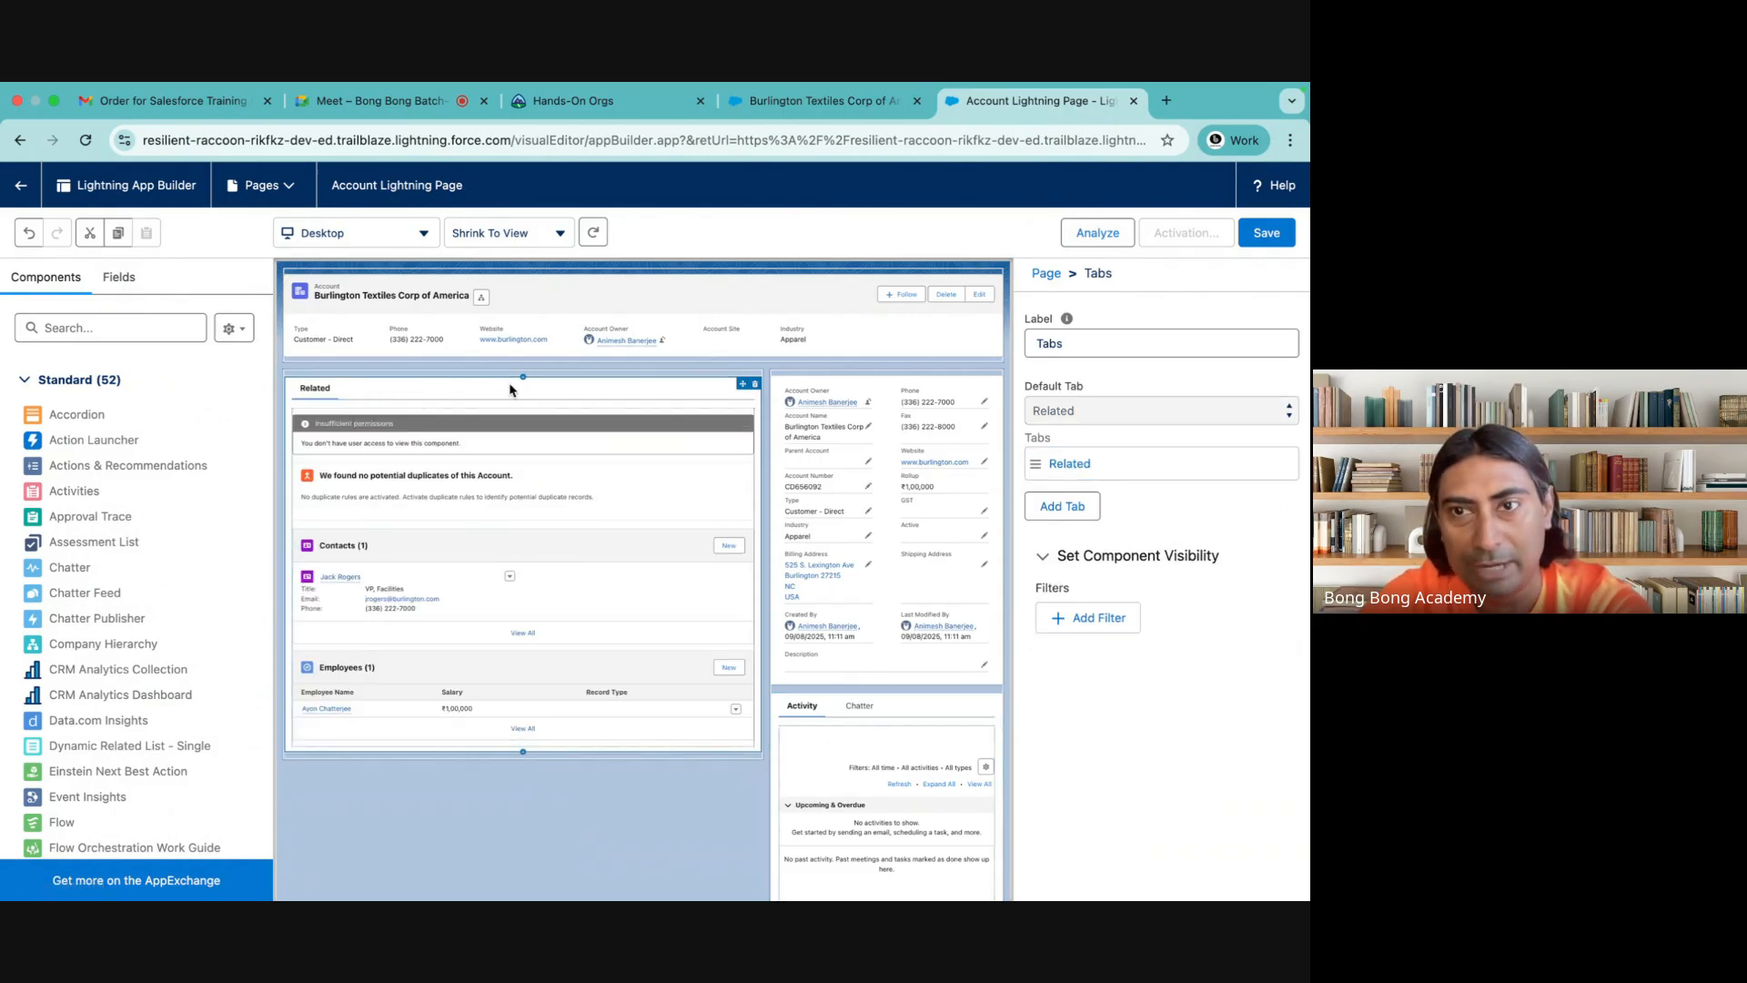
left_click(1062, 506)
left_click(1052, 513)
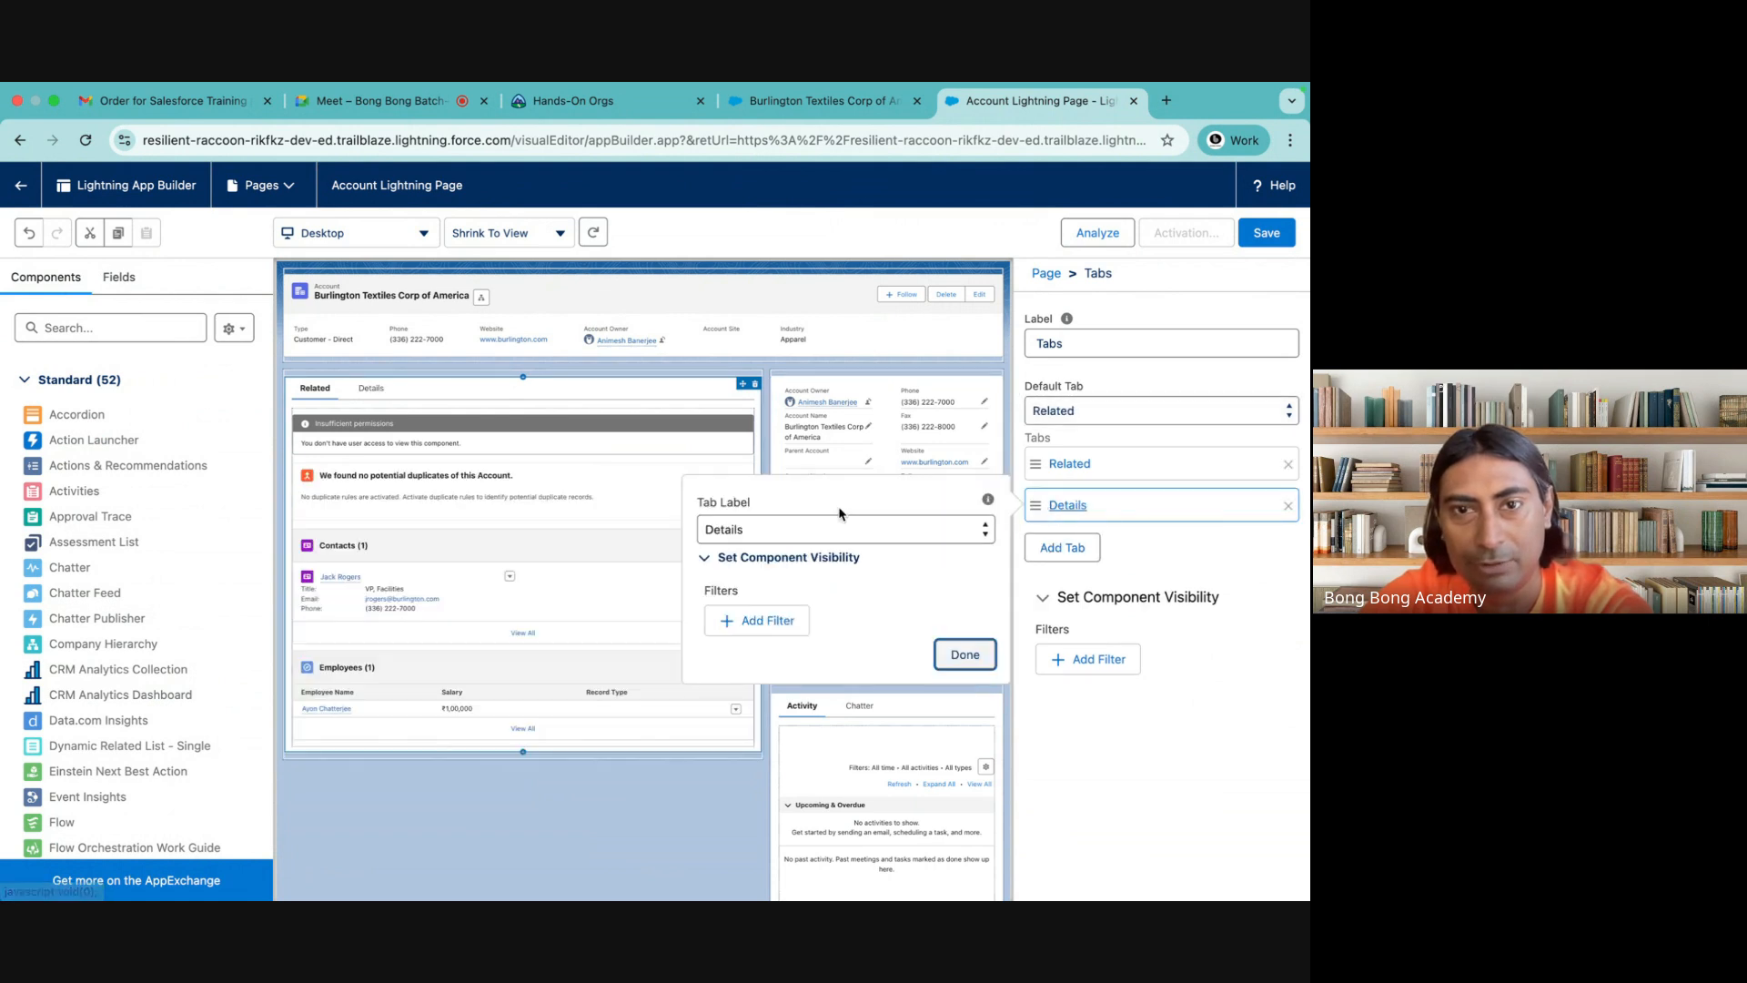
left_click(831, 525)
scroll(789, 437, "up", 10)
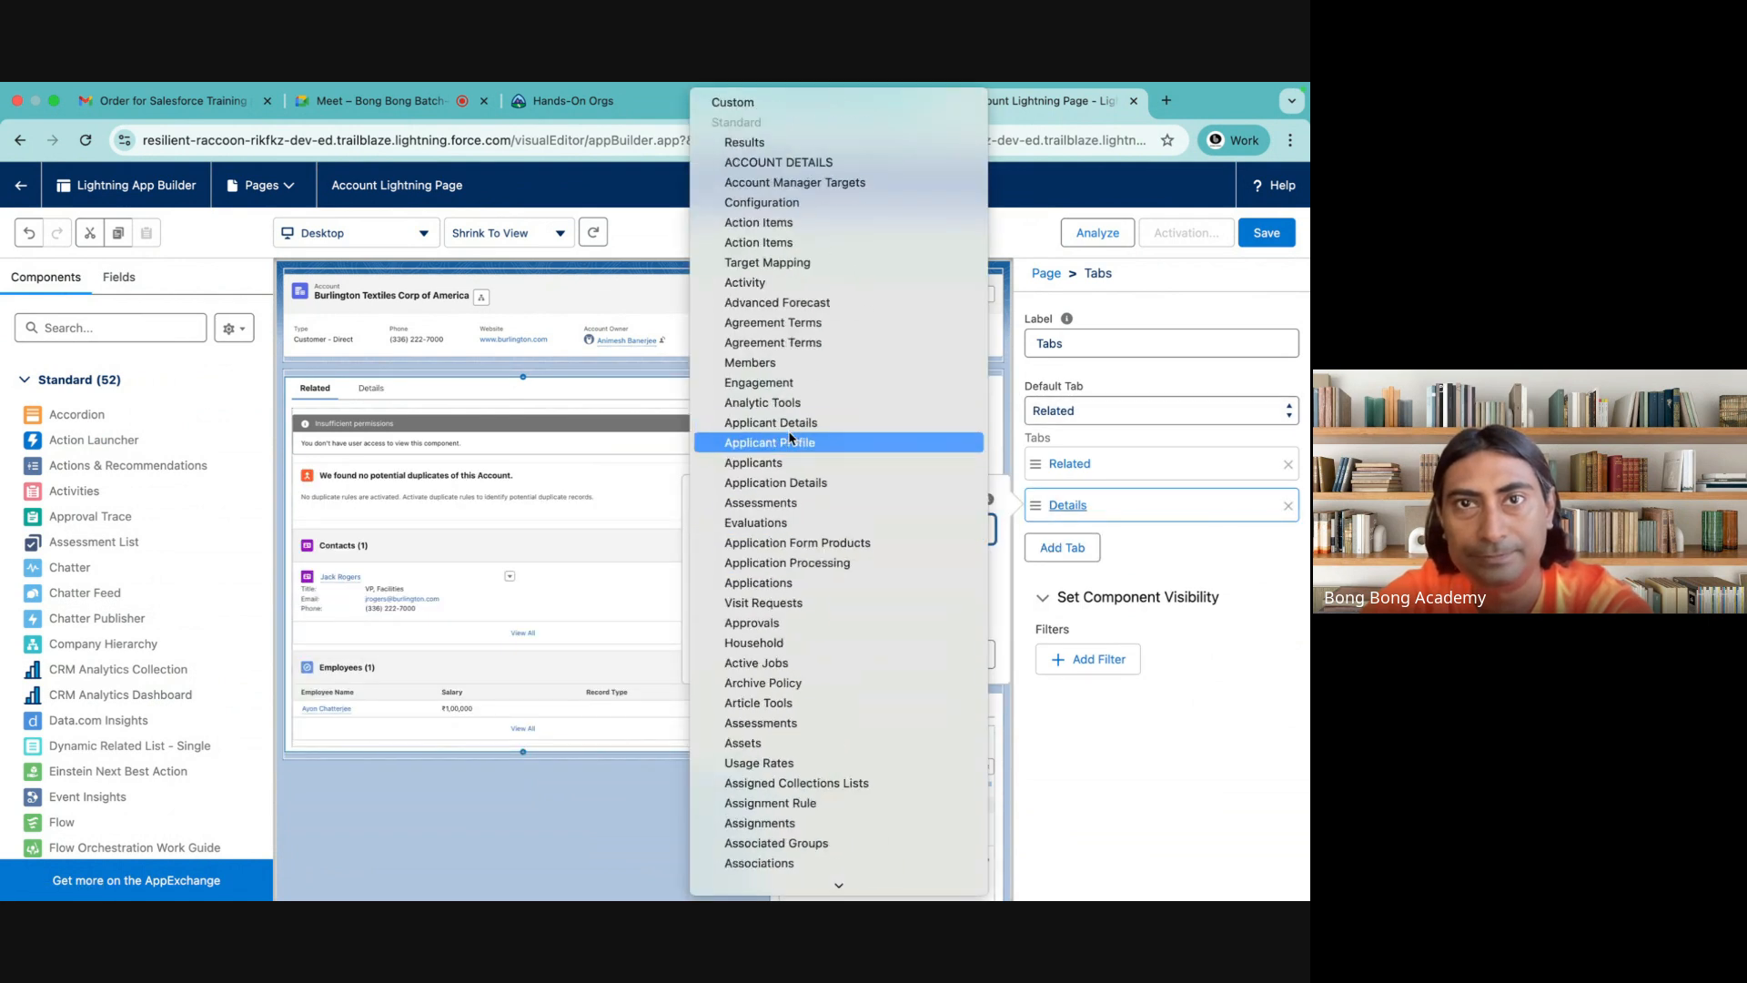
left_click(747, 282)
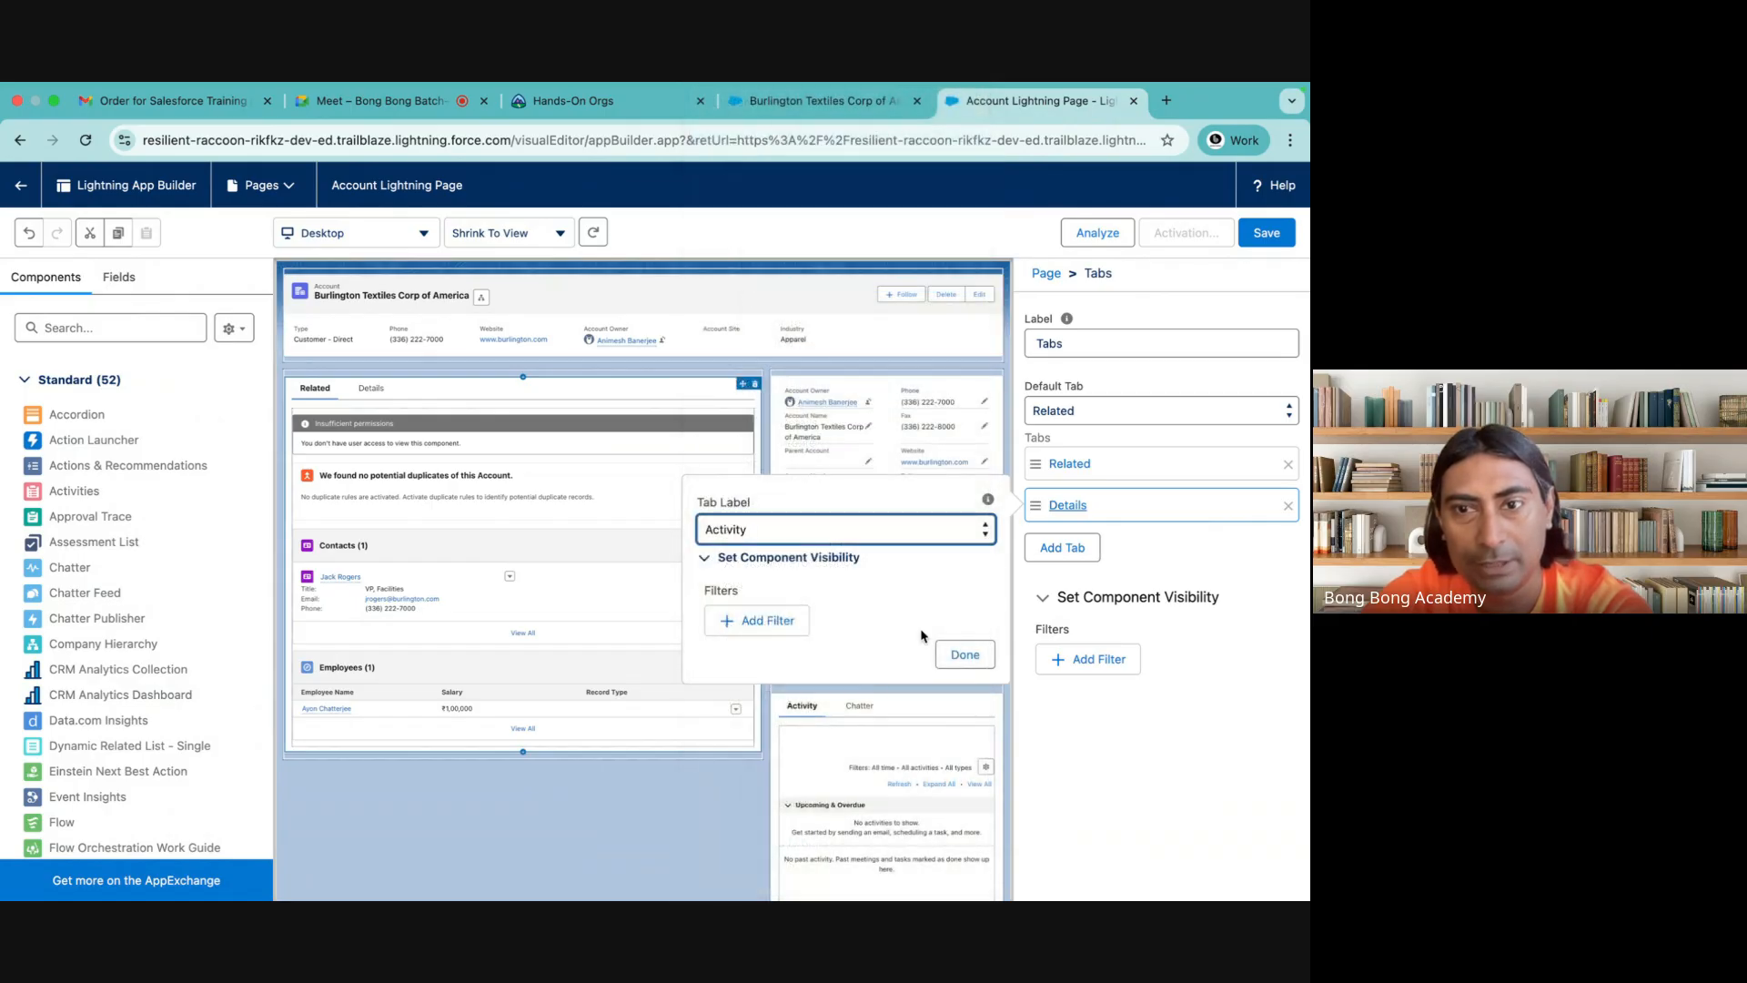
left_click(964, 654)
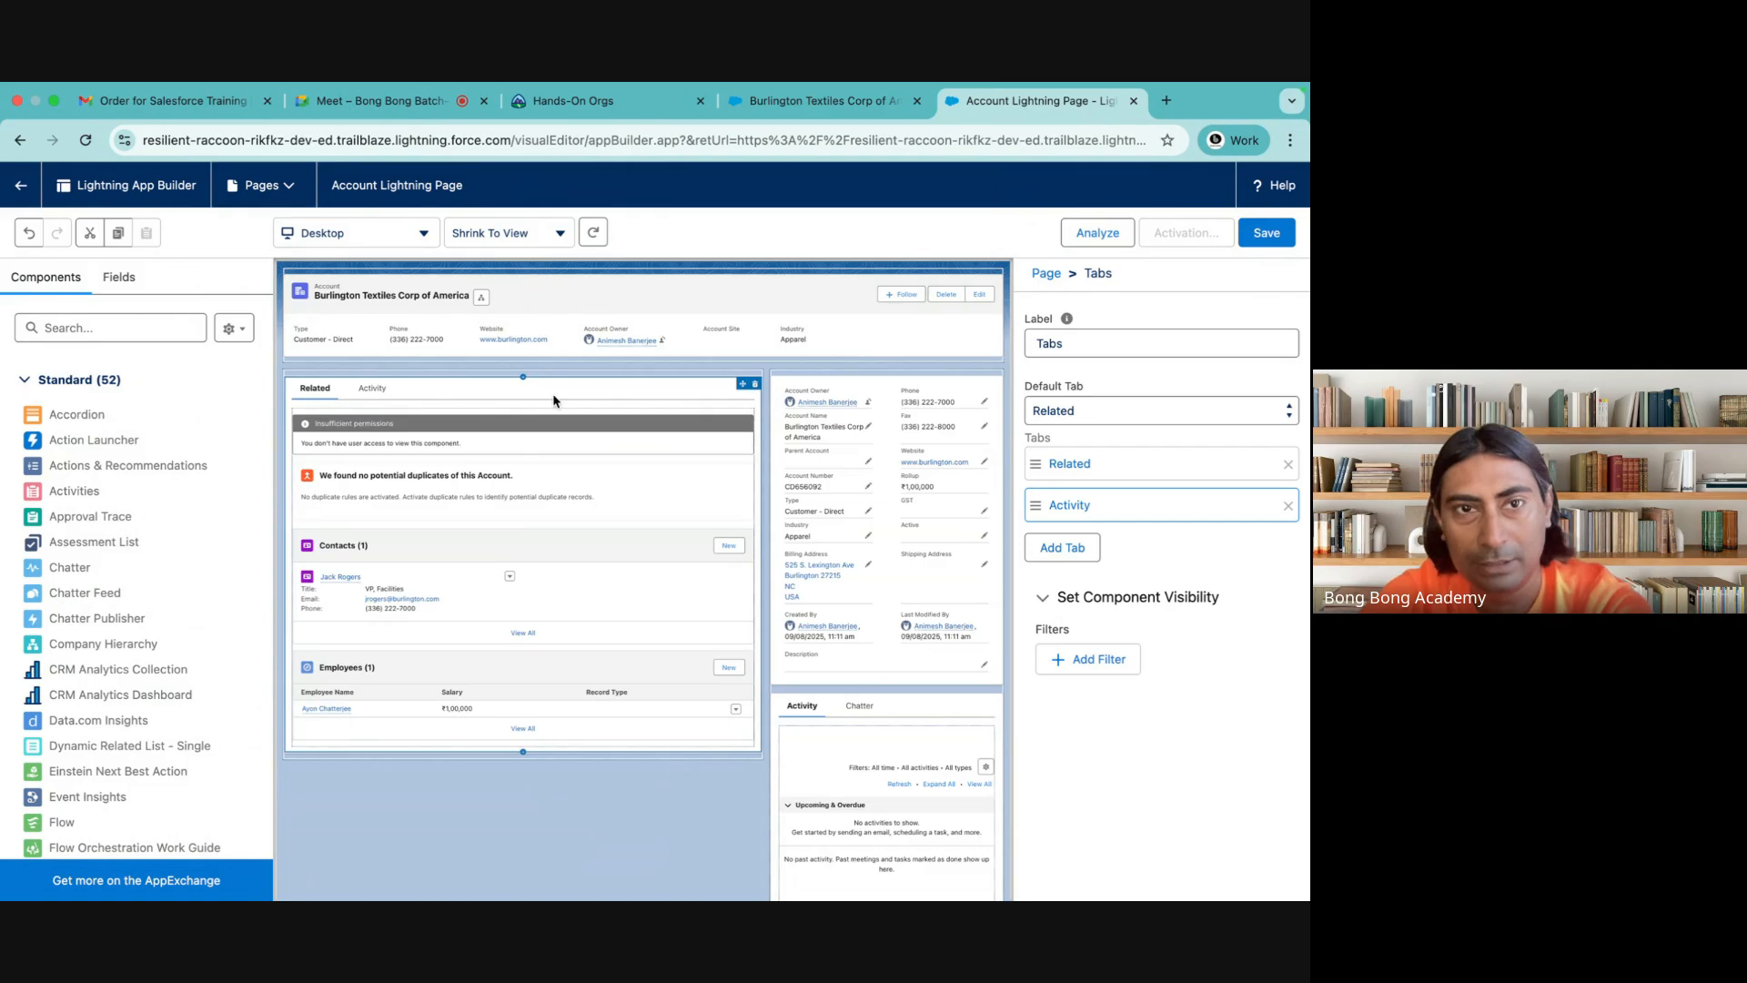
Move the Activities component from the sidebar into the main Activity tab, then delete the sidebar's Activity and Chatter tabs component and review both main tabs
left_click(369, 389)
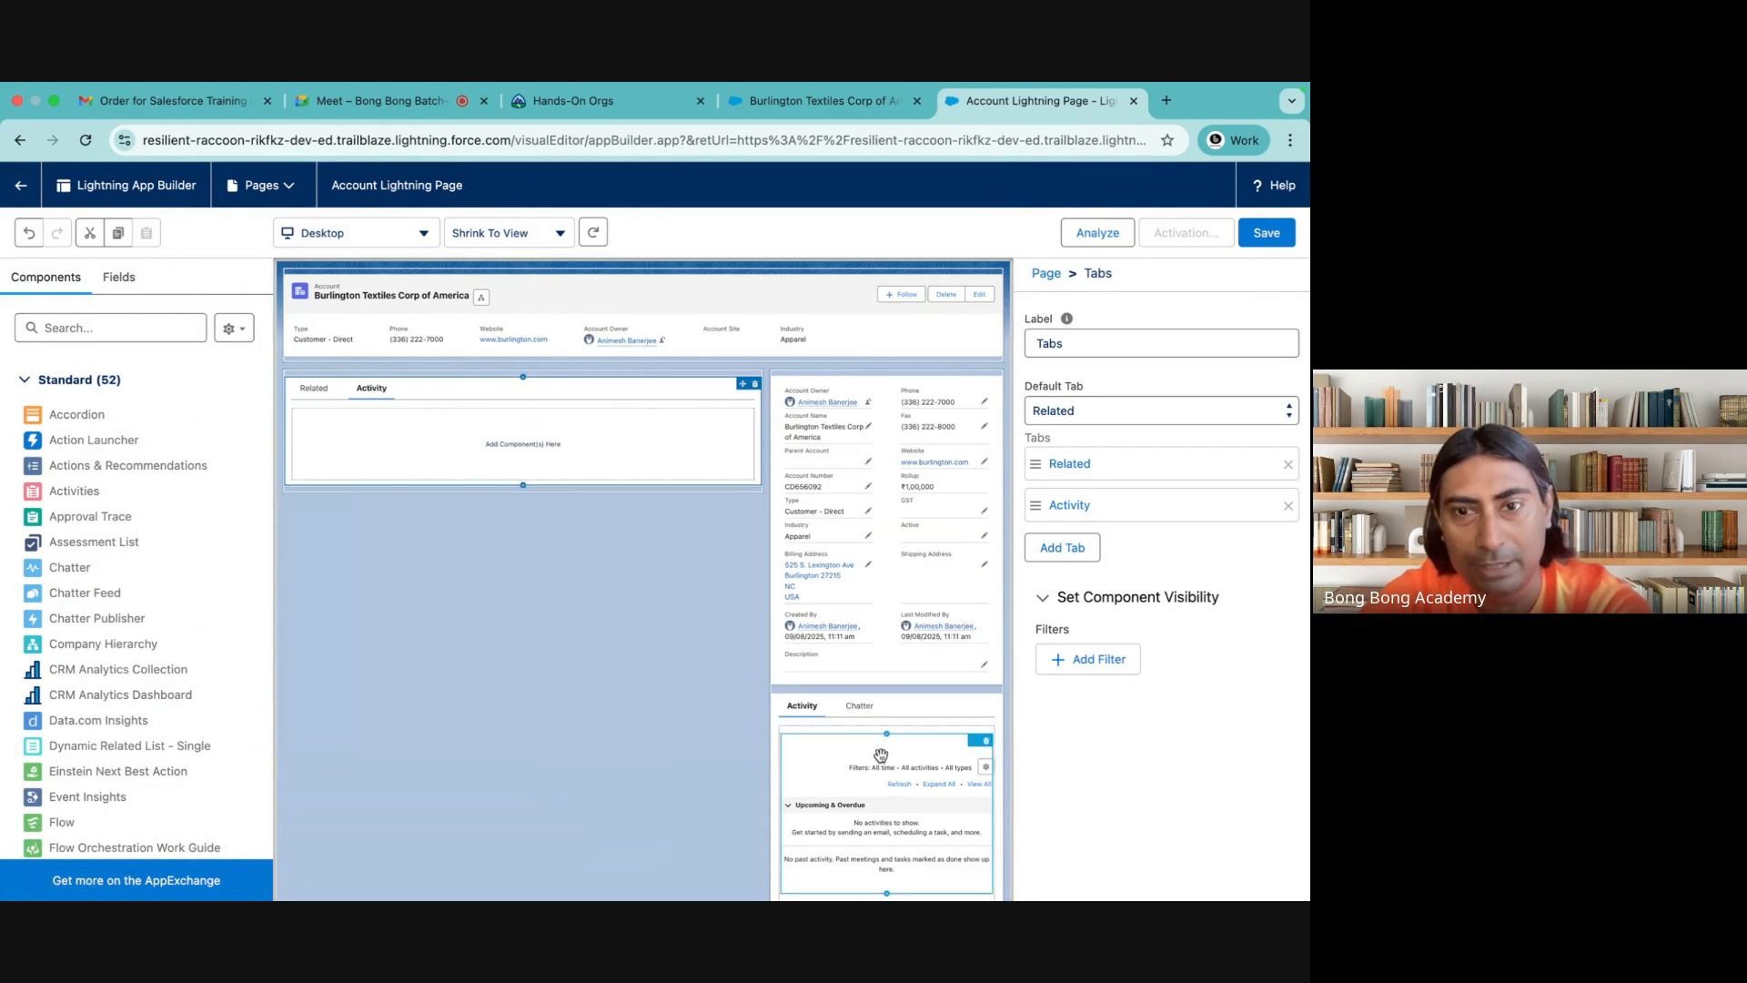
left_click_drag(837, 757, 467, 460)
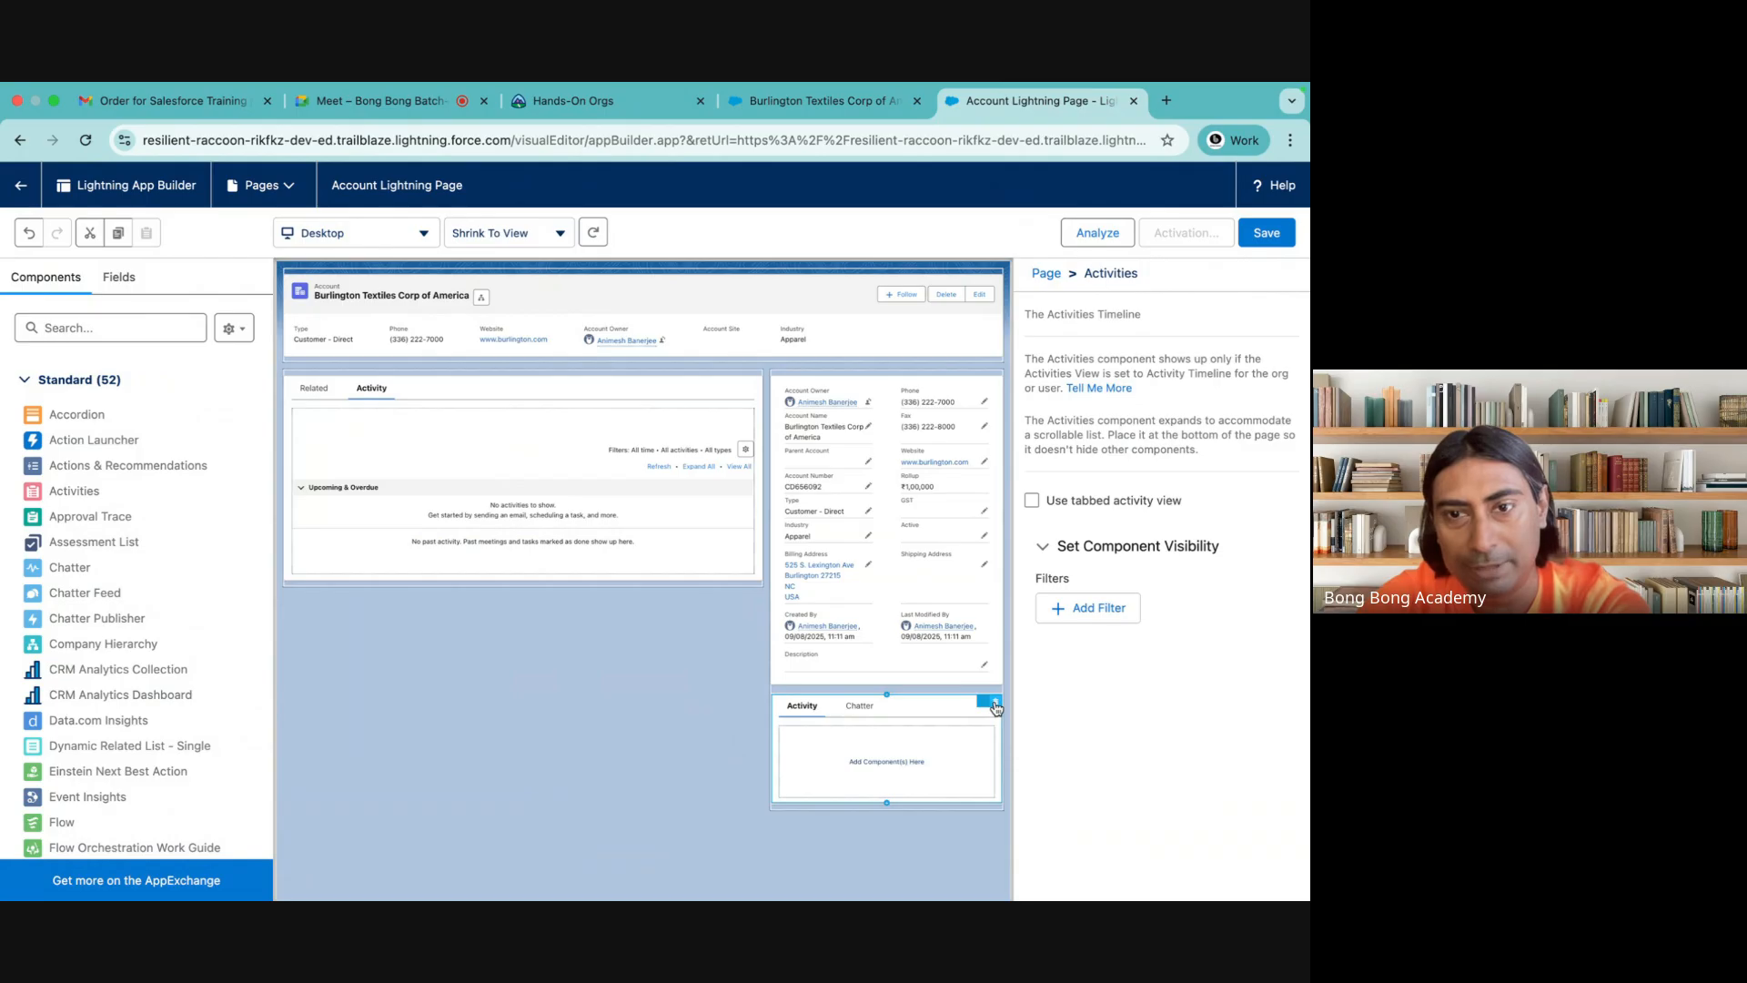
left_click(995, 705)
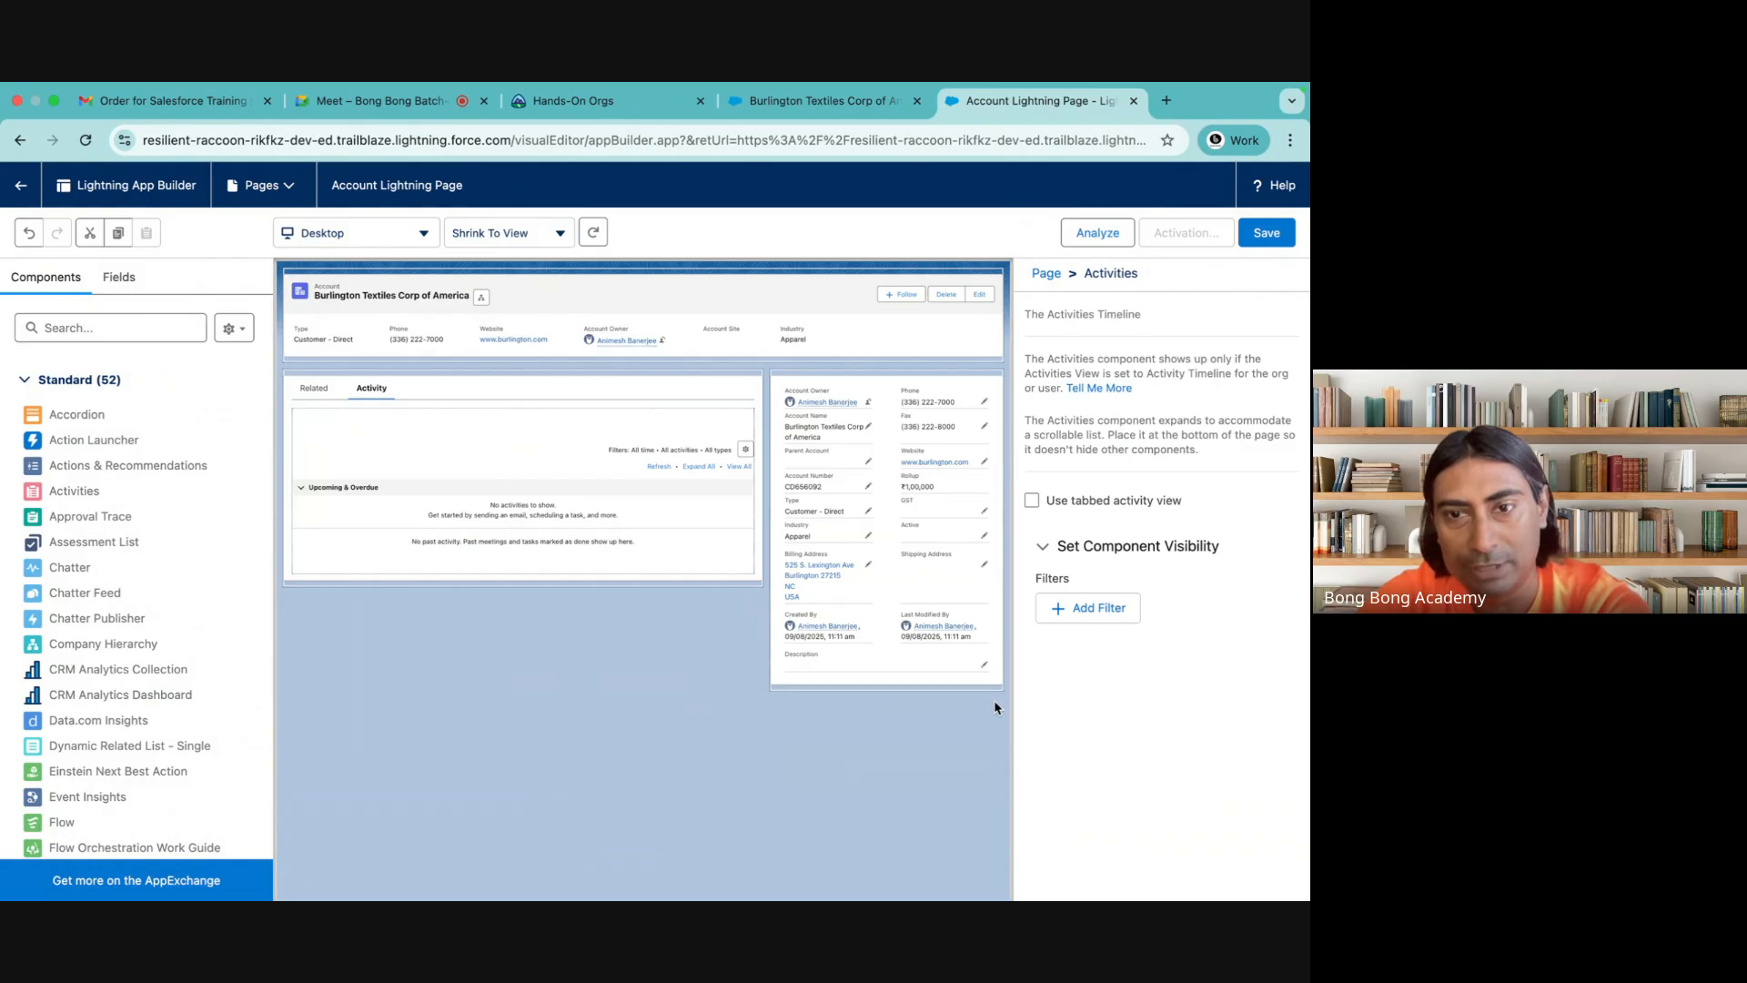
left_click(314, 391)
left_click(372, 388)
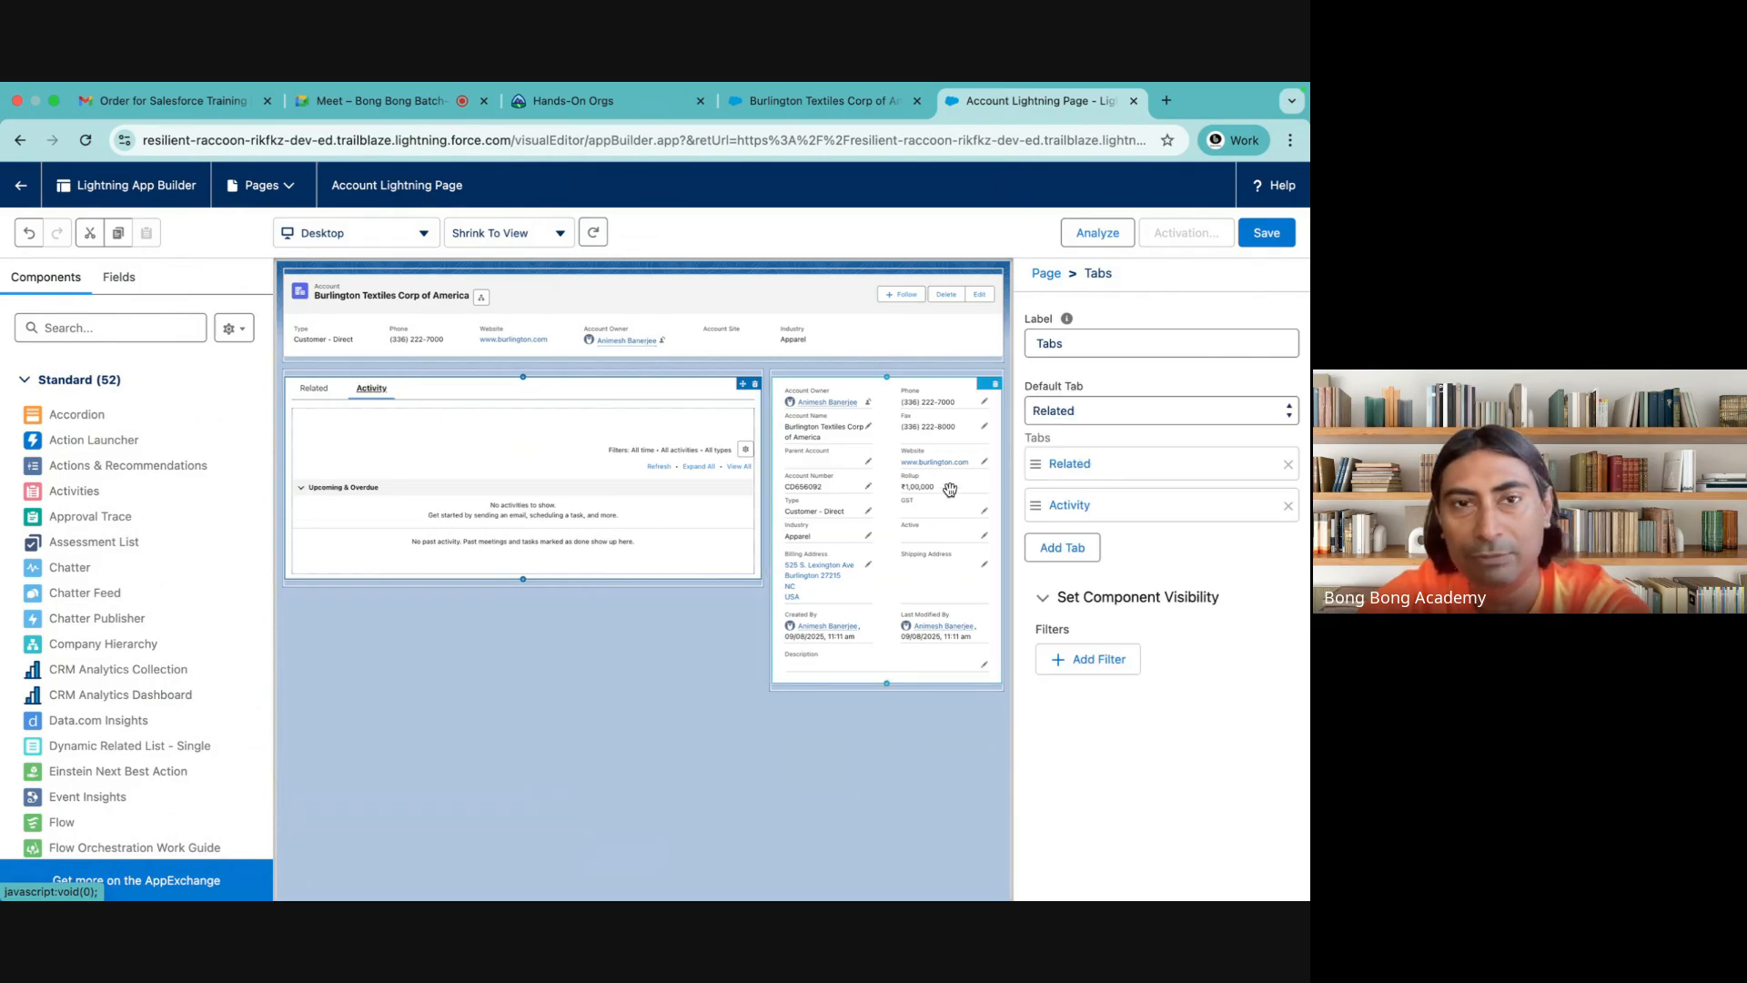
Save the Account Lightning Page and open its activation settings at the app default level
left_click(1255, 235)
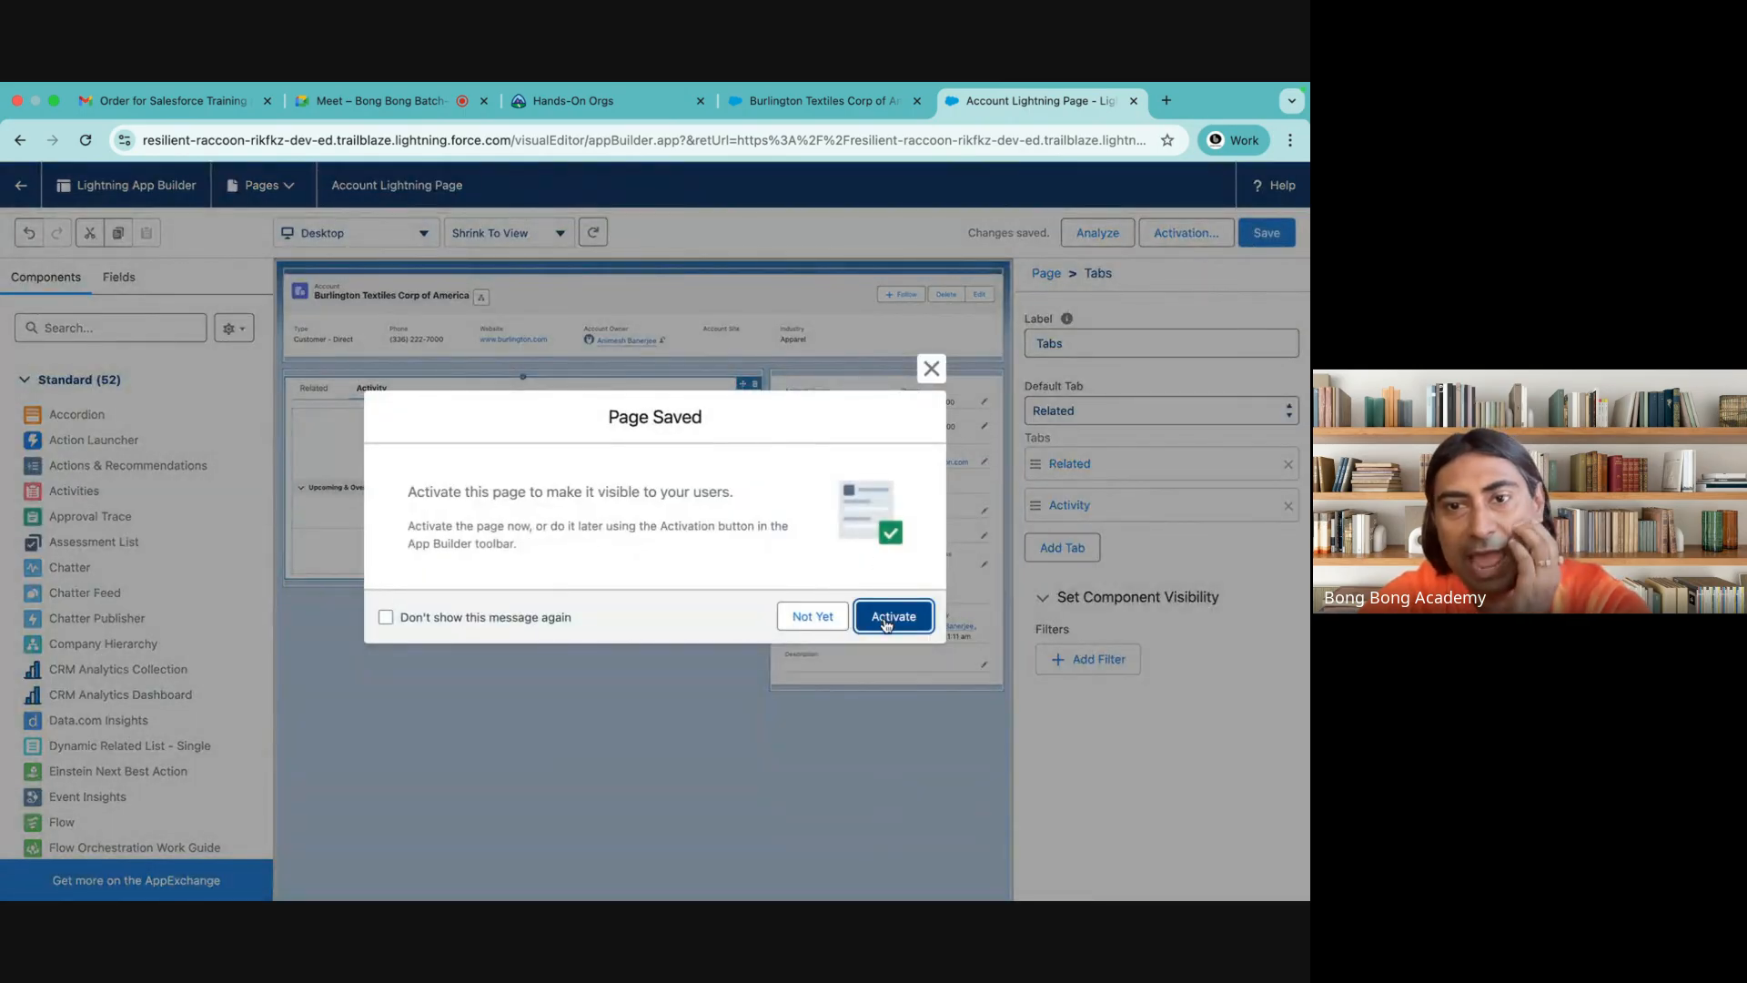
left_click(884, 621)
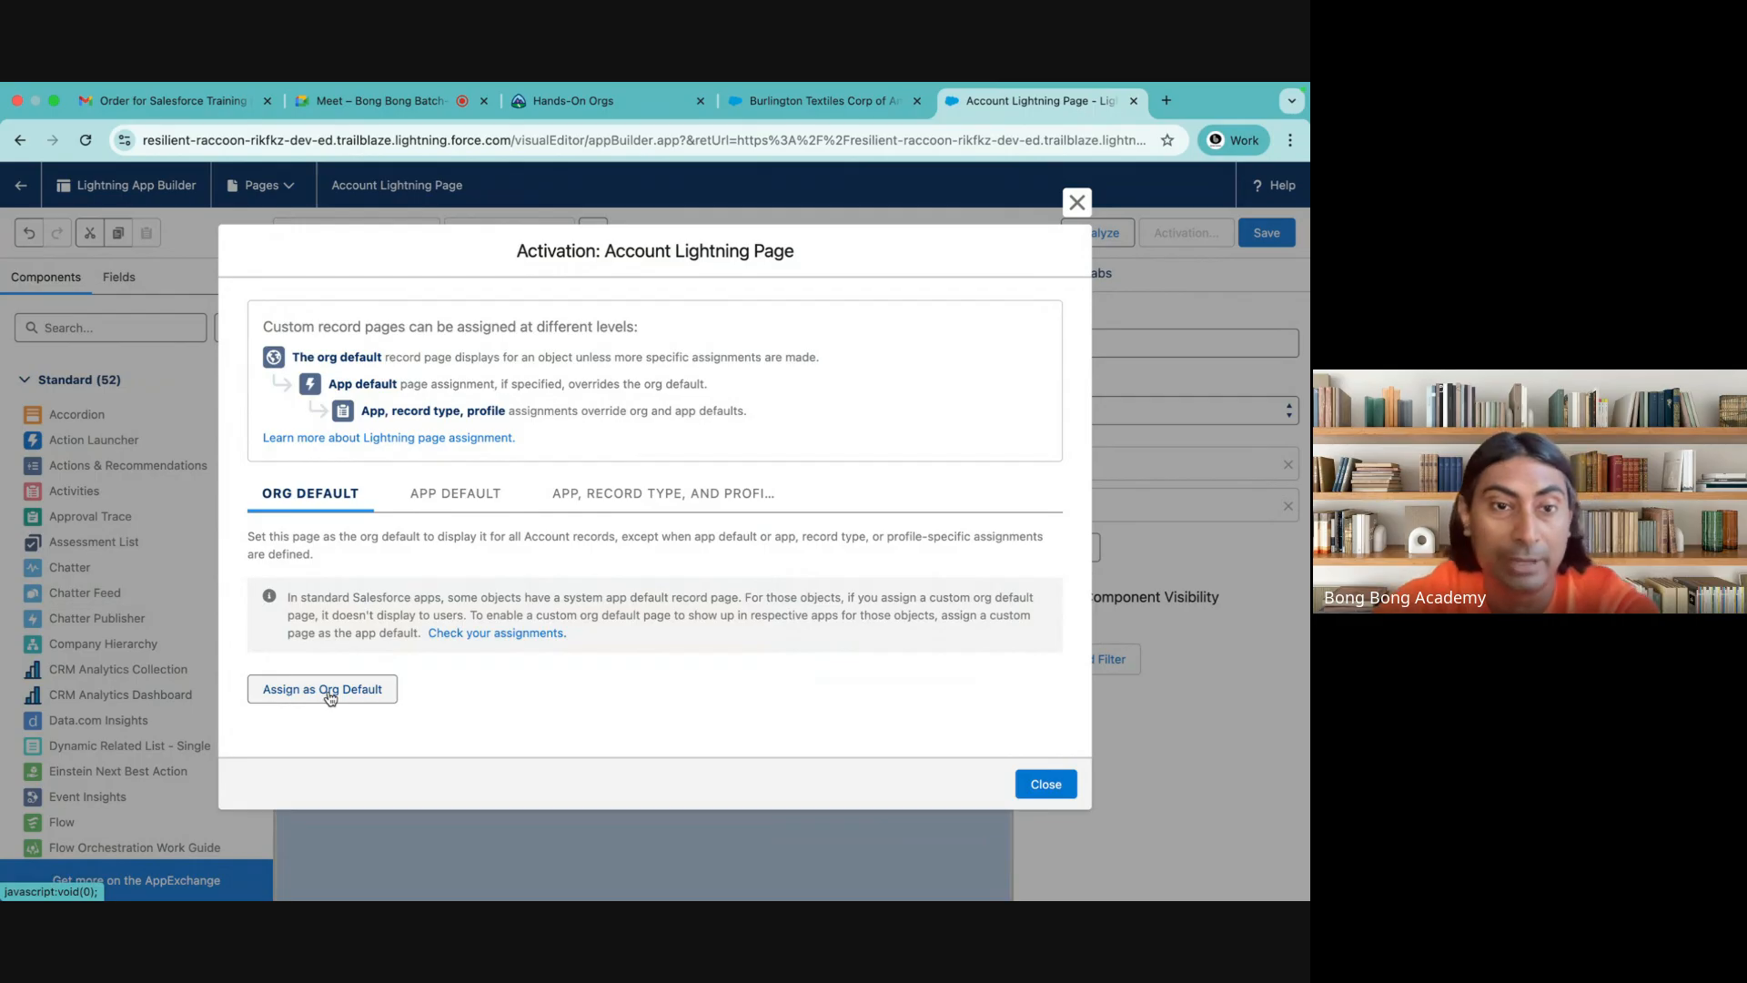
left_click(444, 497)
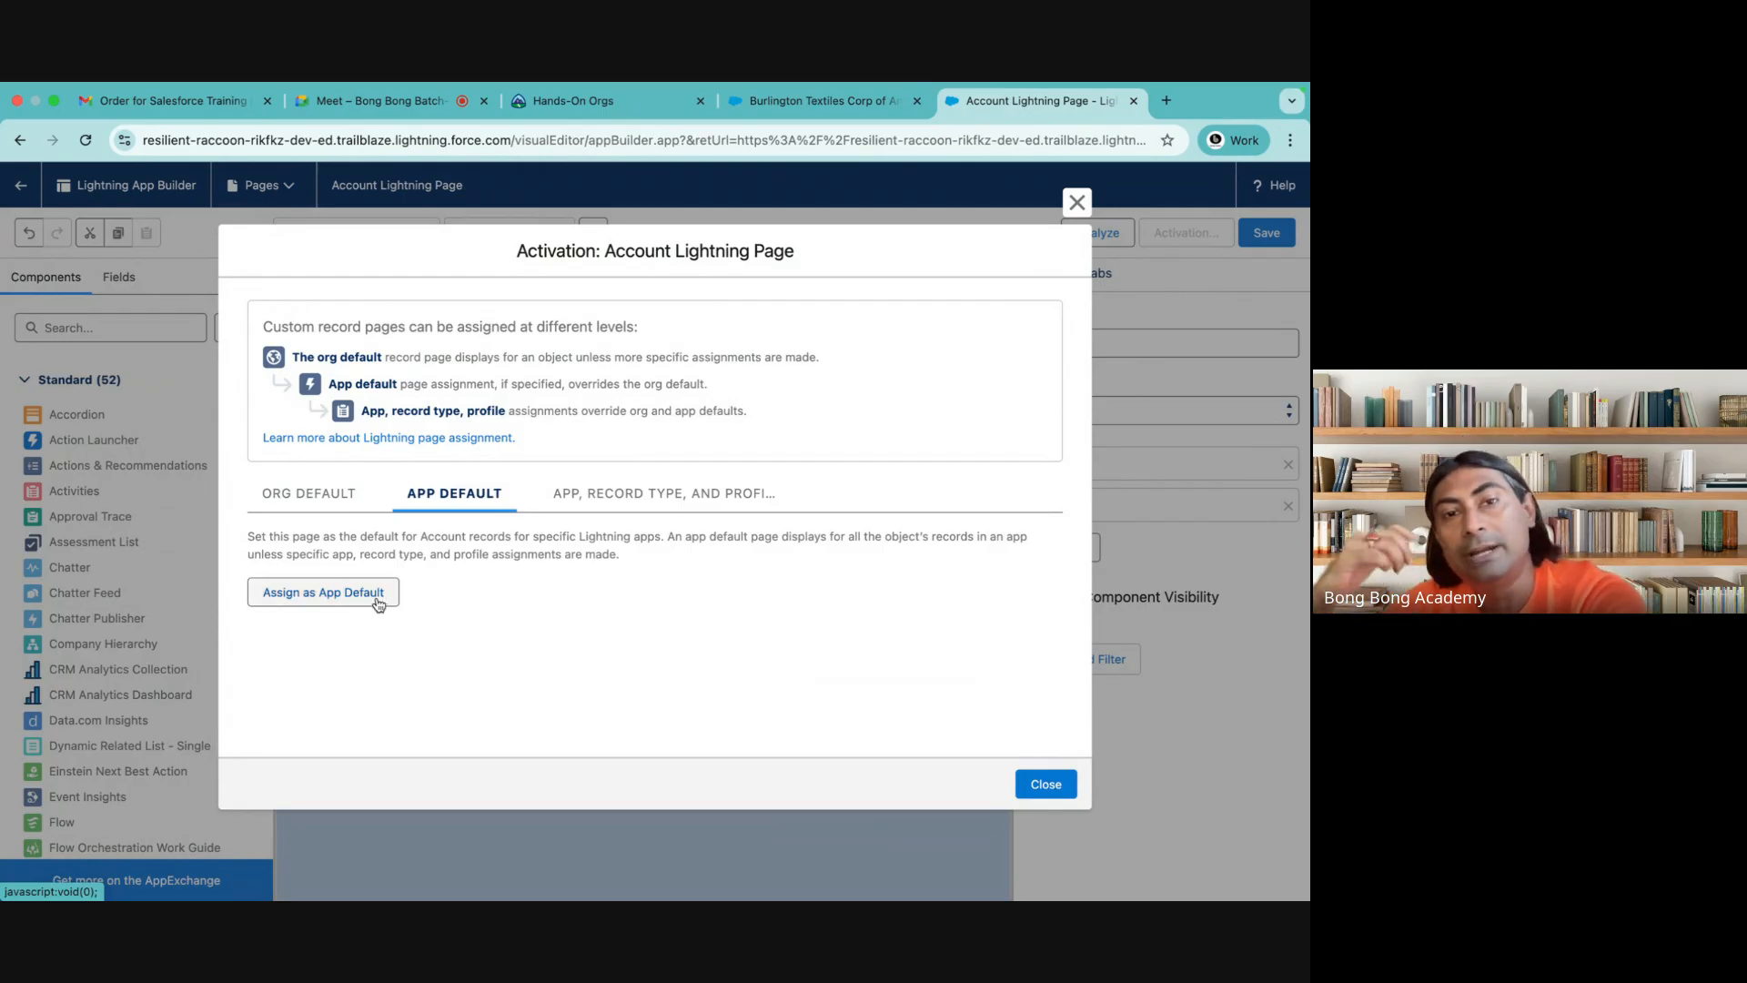
Assign the page as app default for the Batch 46 app on desktop and phone, and save the page again
left_click(824, 101)
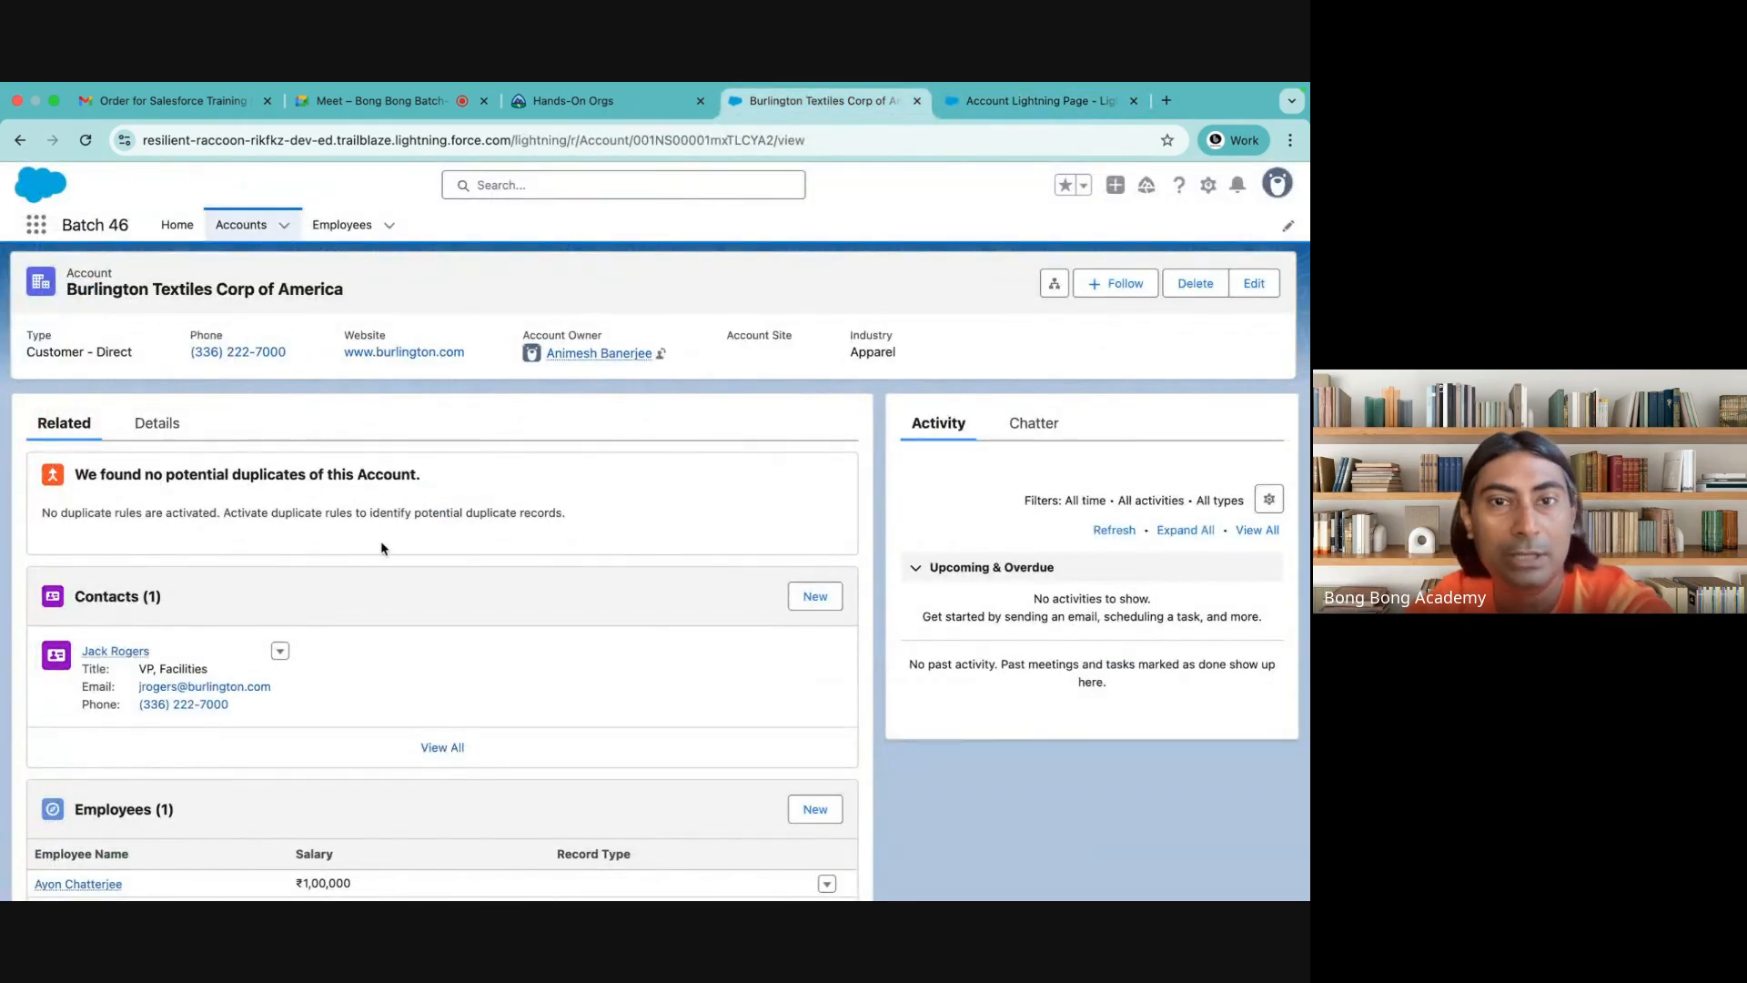
left_click(1037, 101)
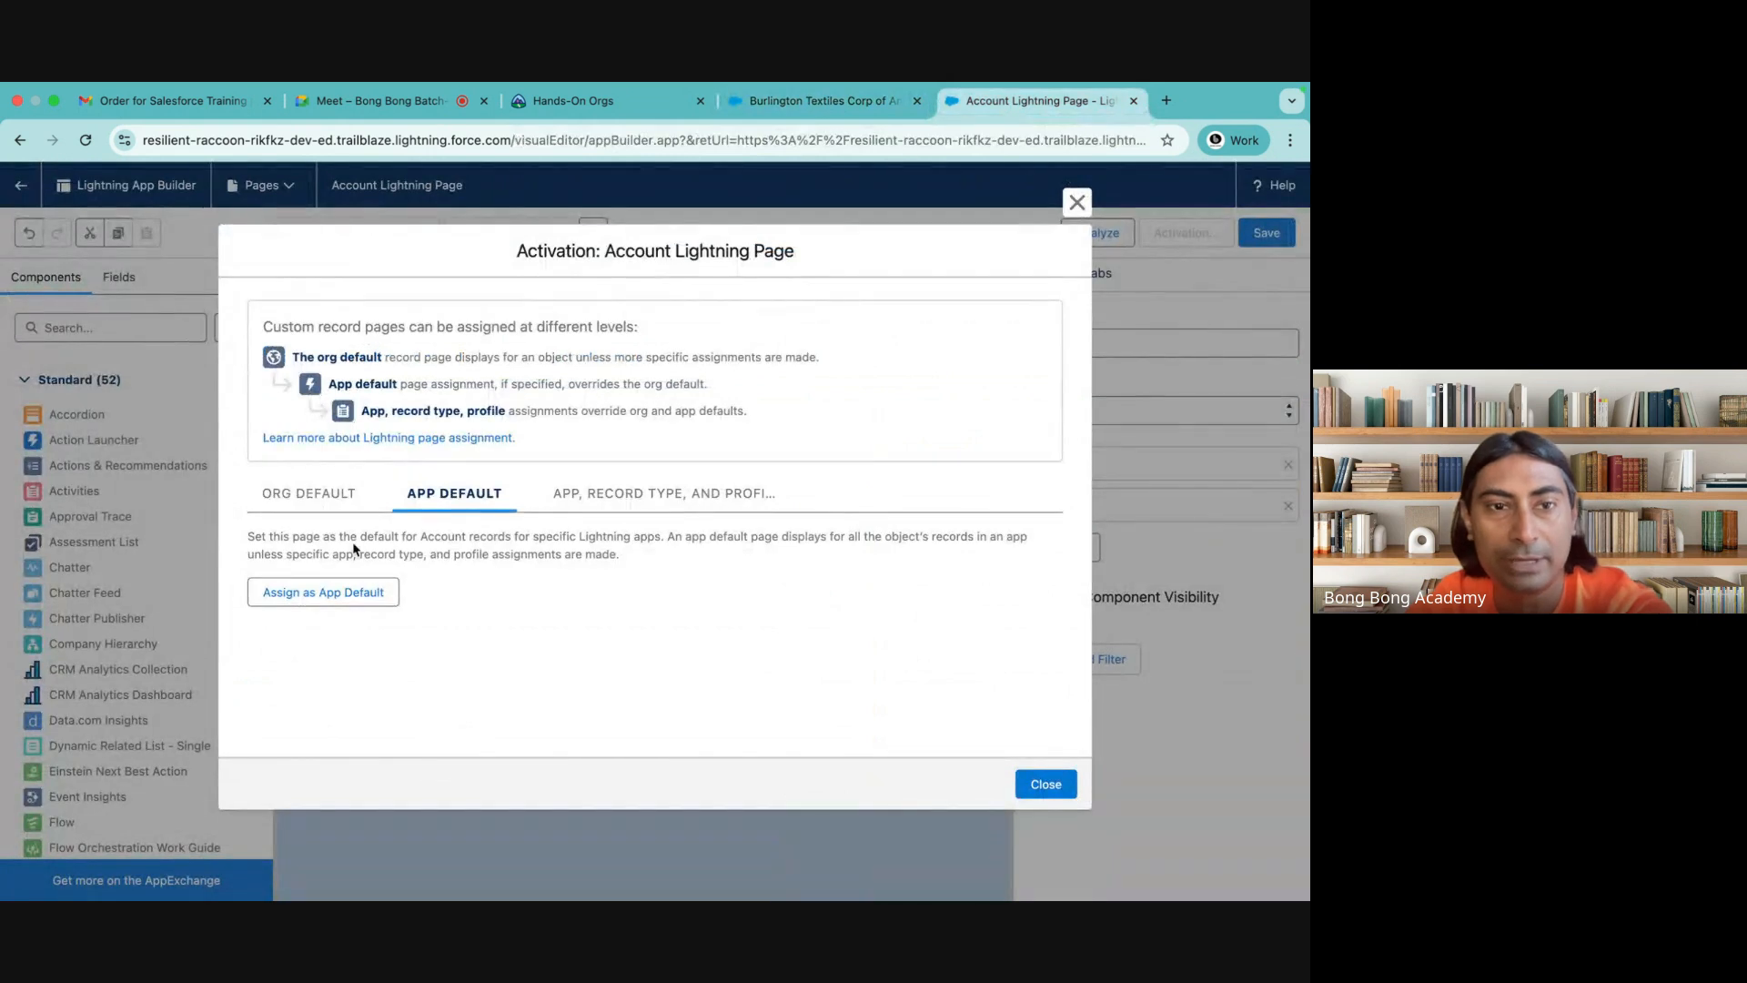
left_click(351, 593)
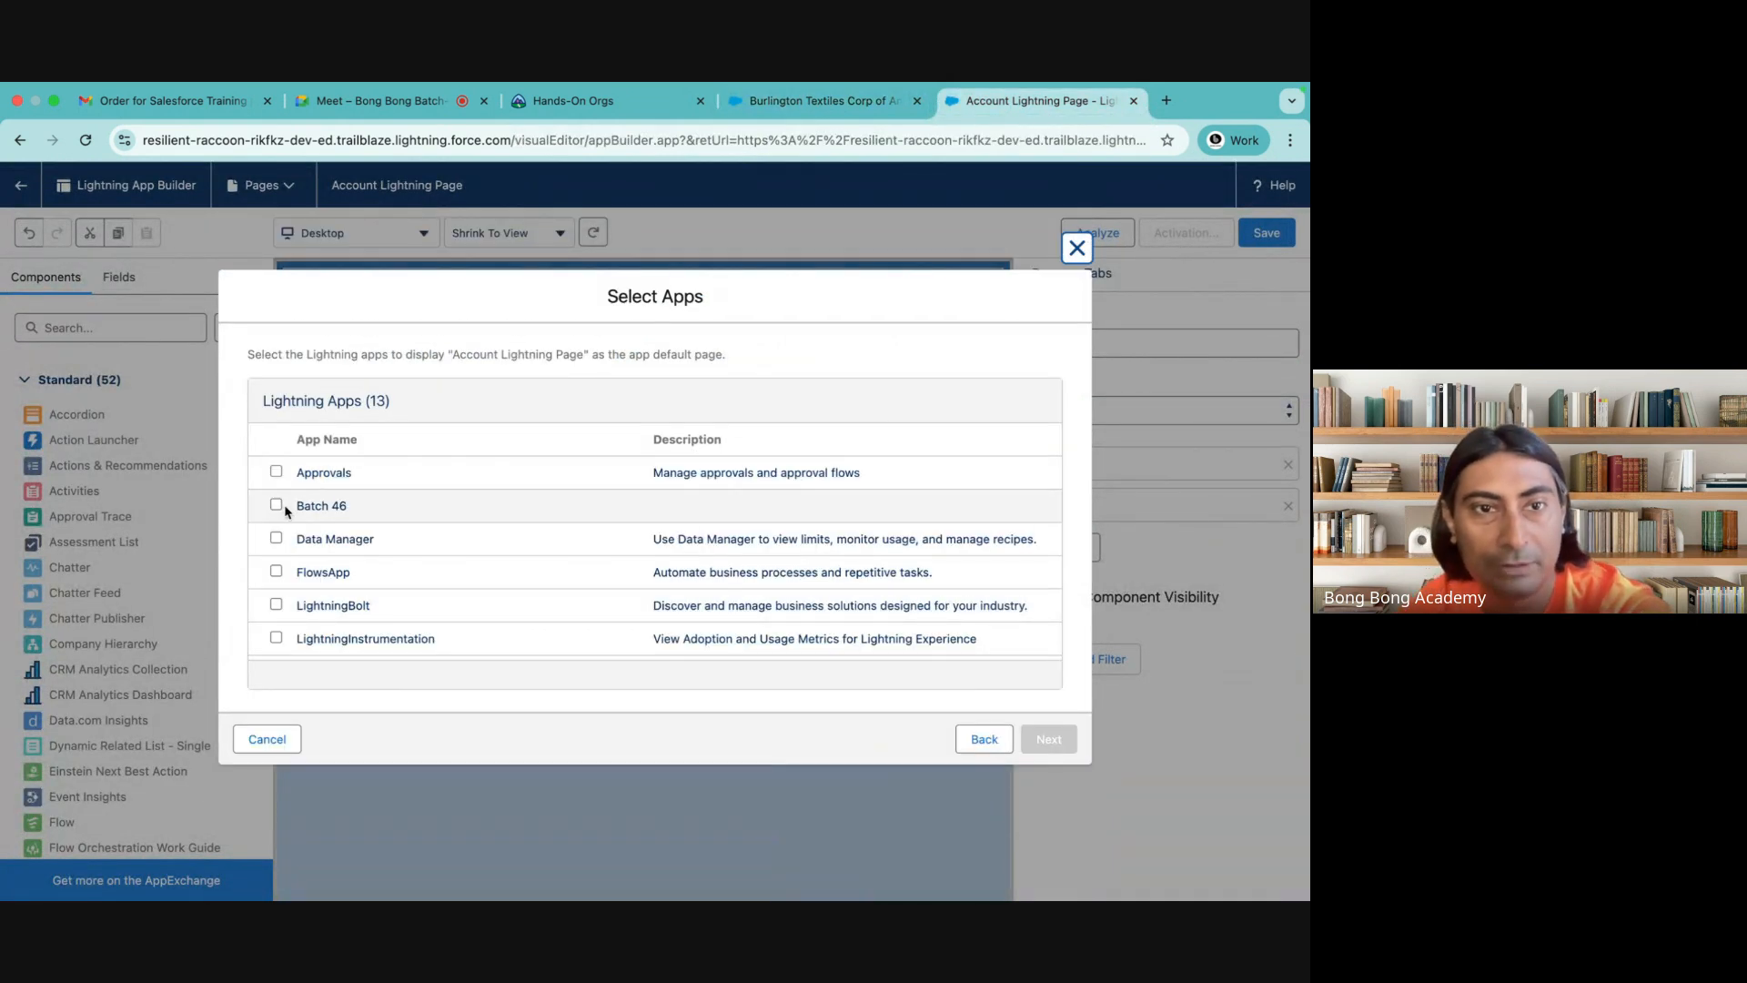
left_click(275, 505)
left_click(1048, 739)
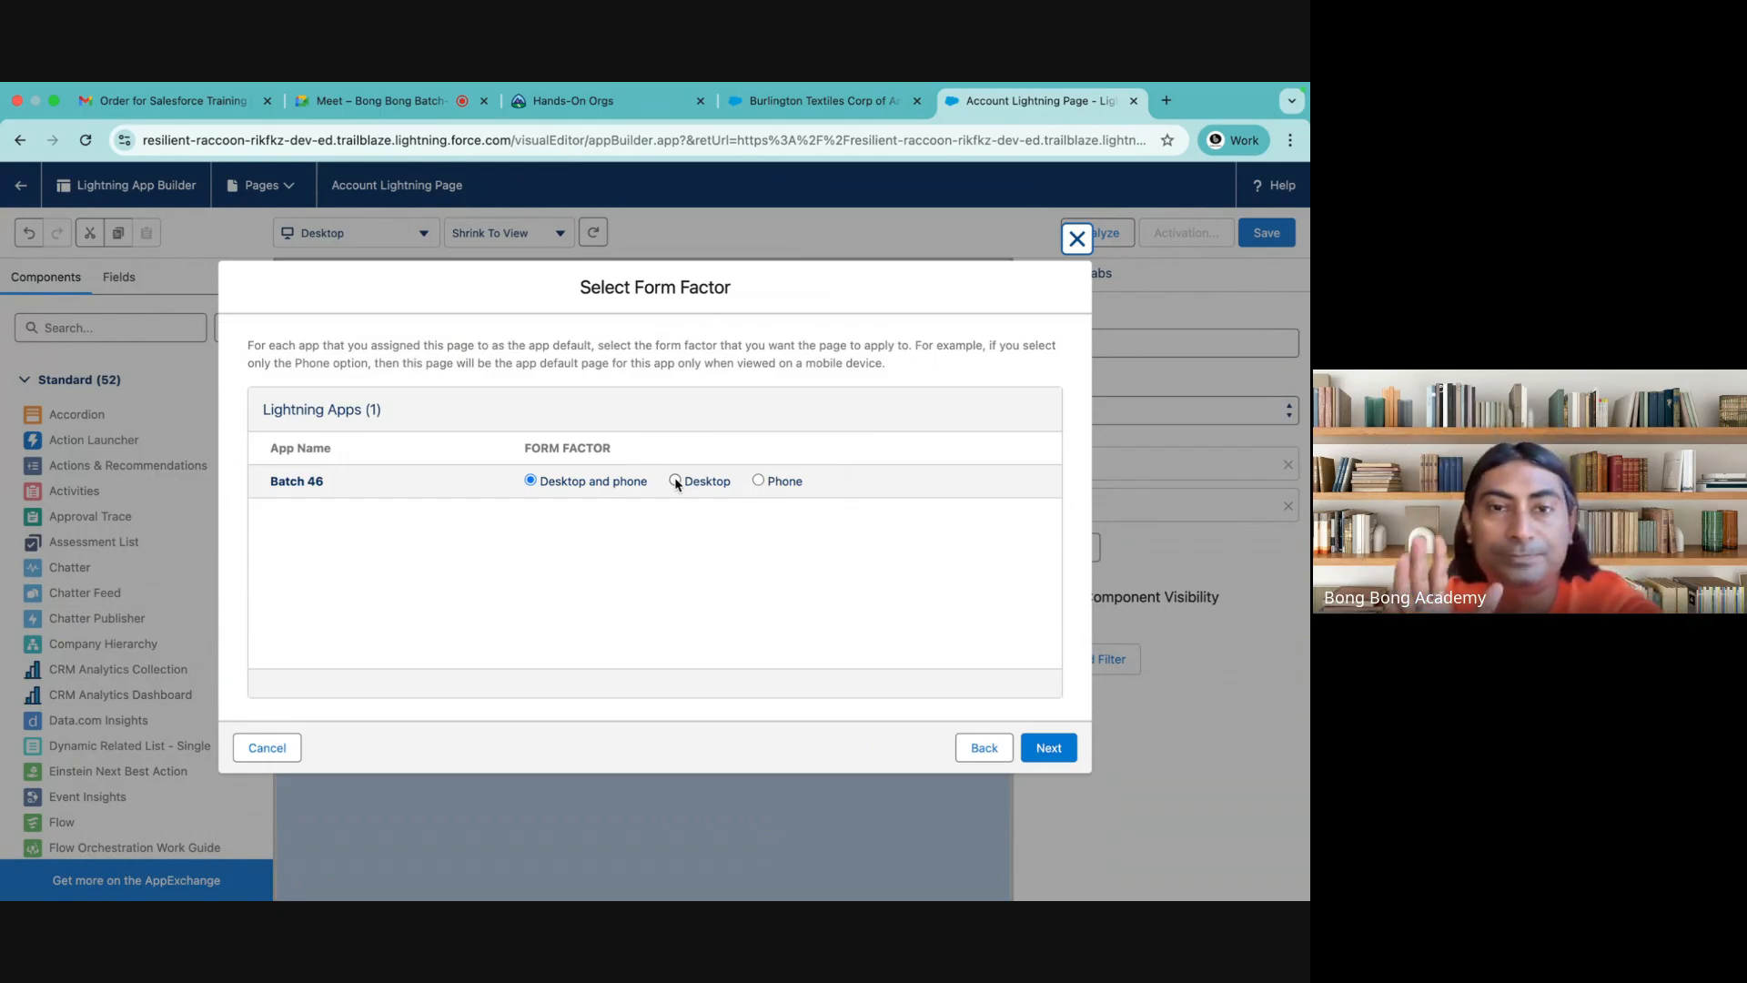
left_click(1047, 746)
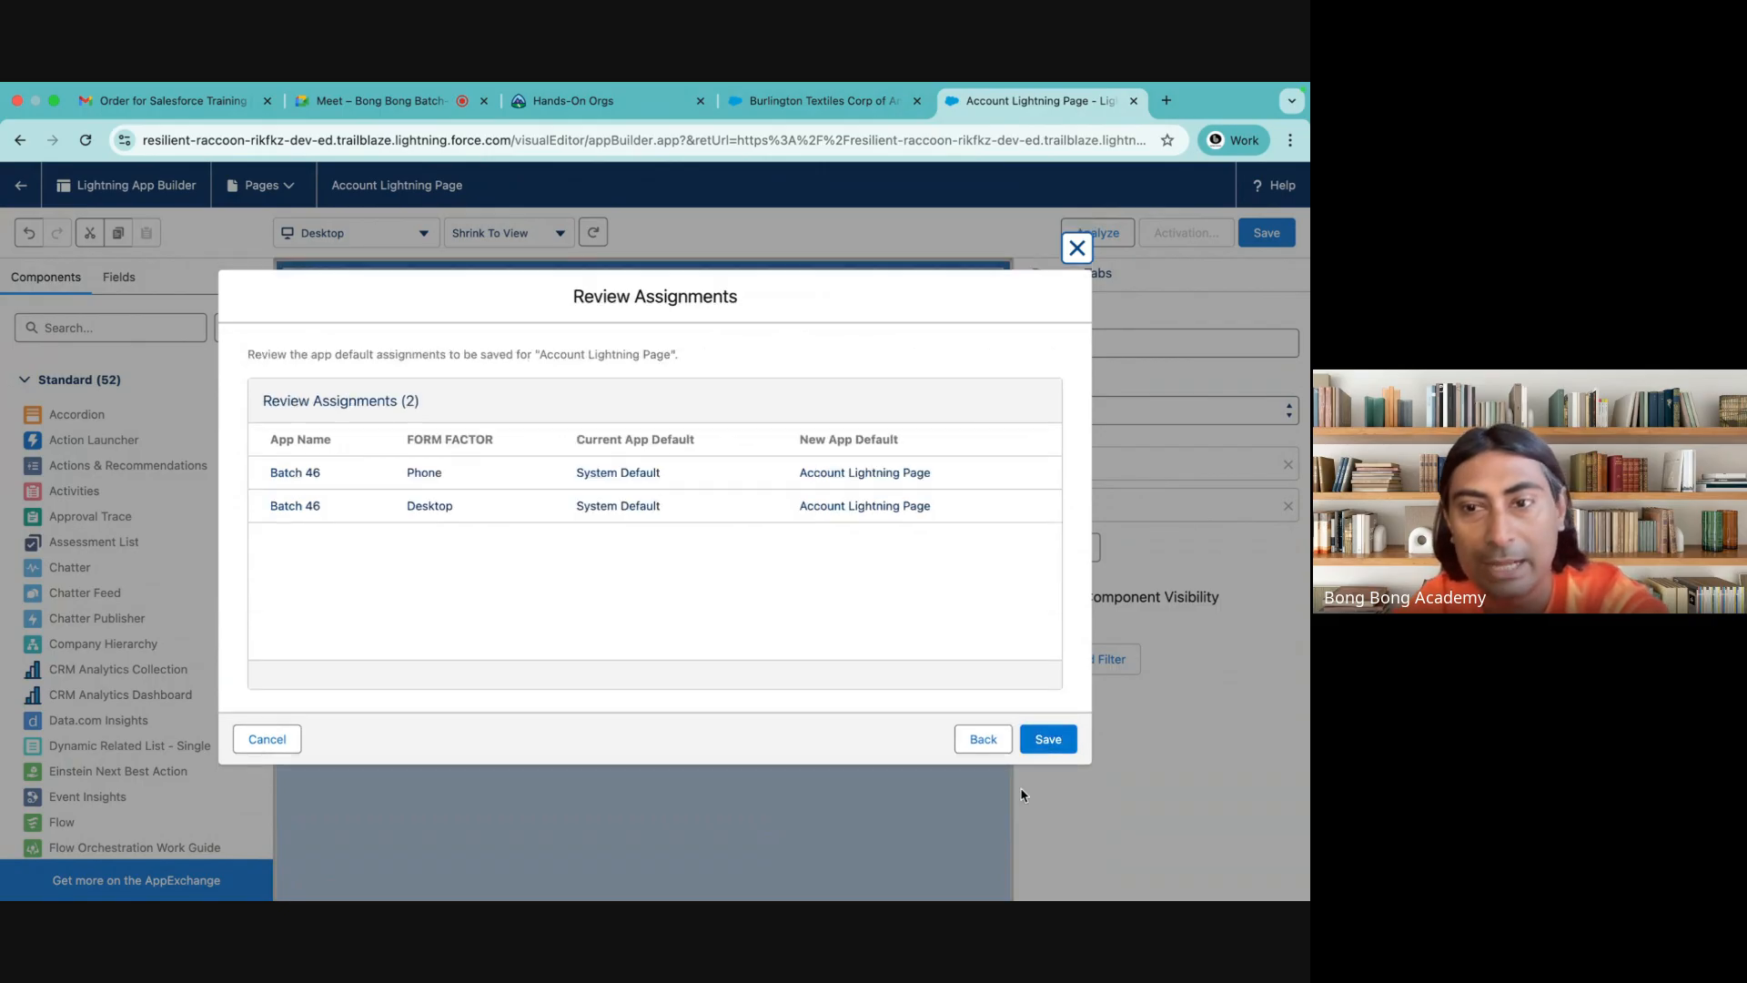
left_click(1046, 740)
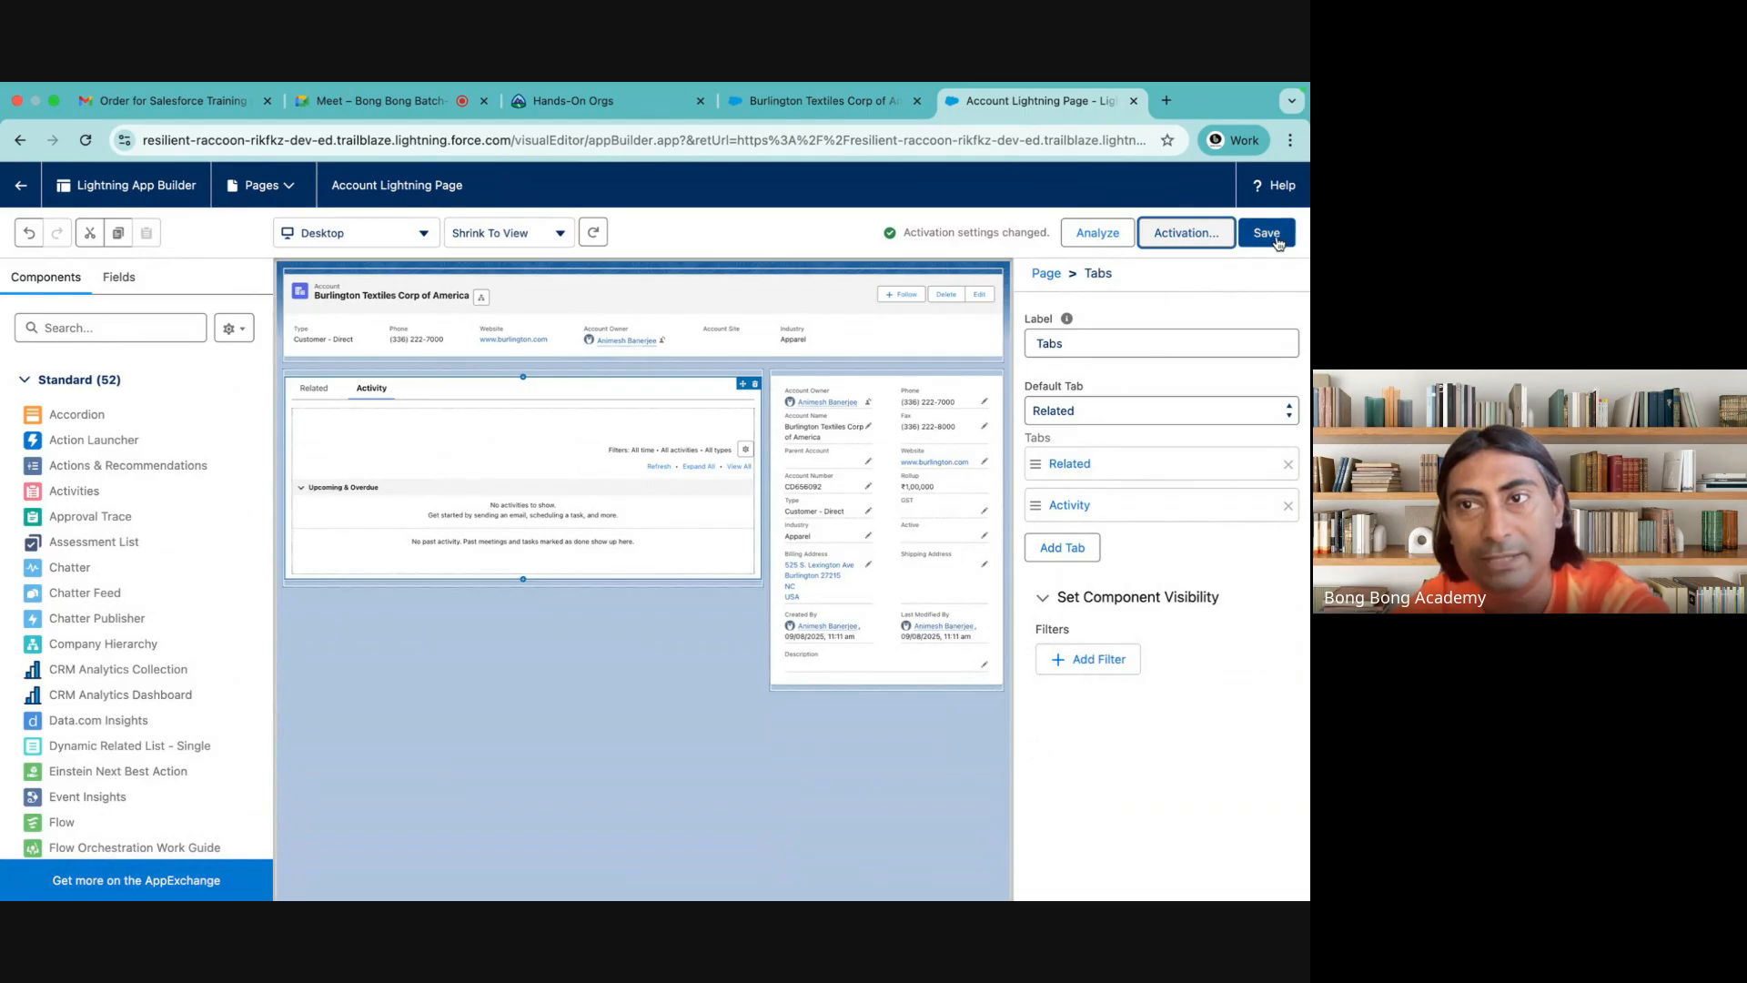
left_click(1274, 235)
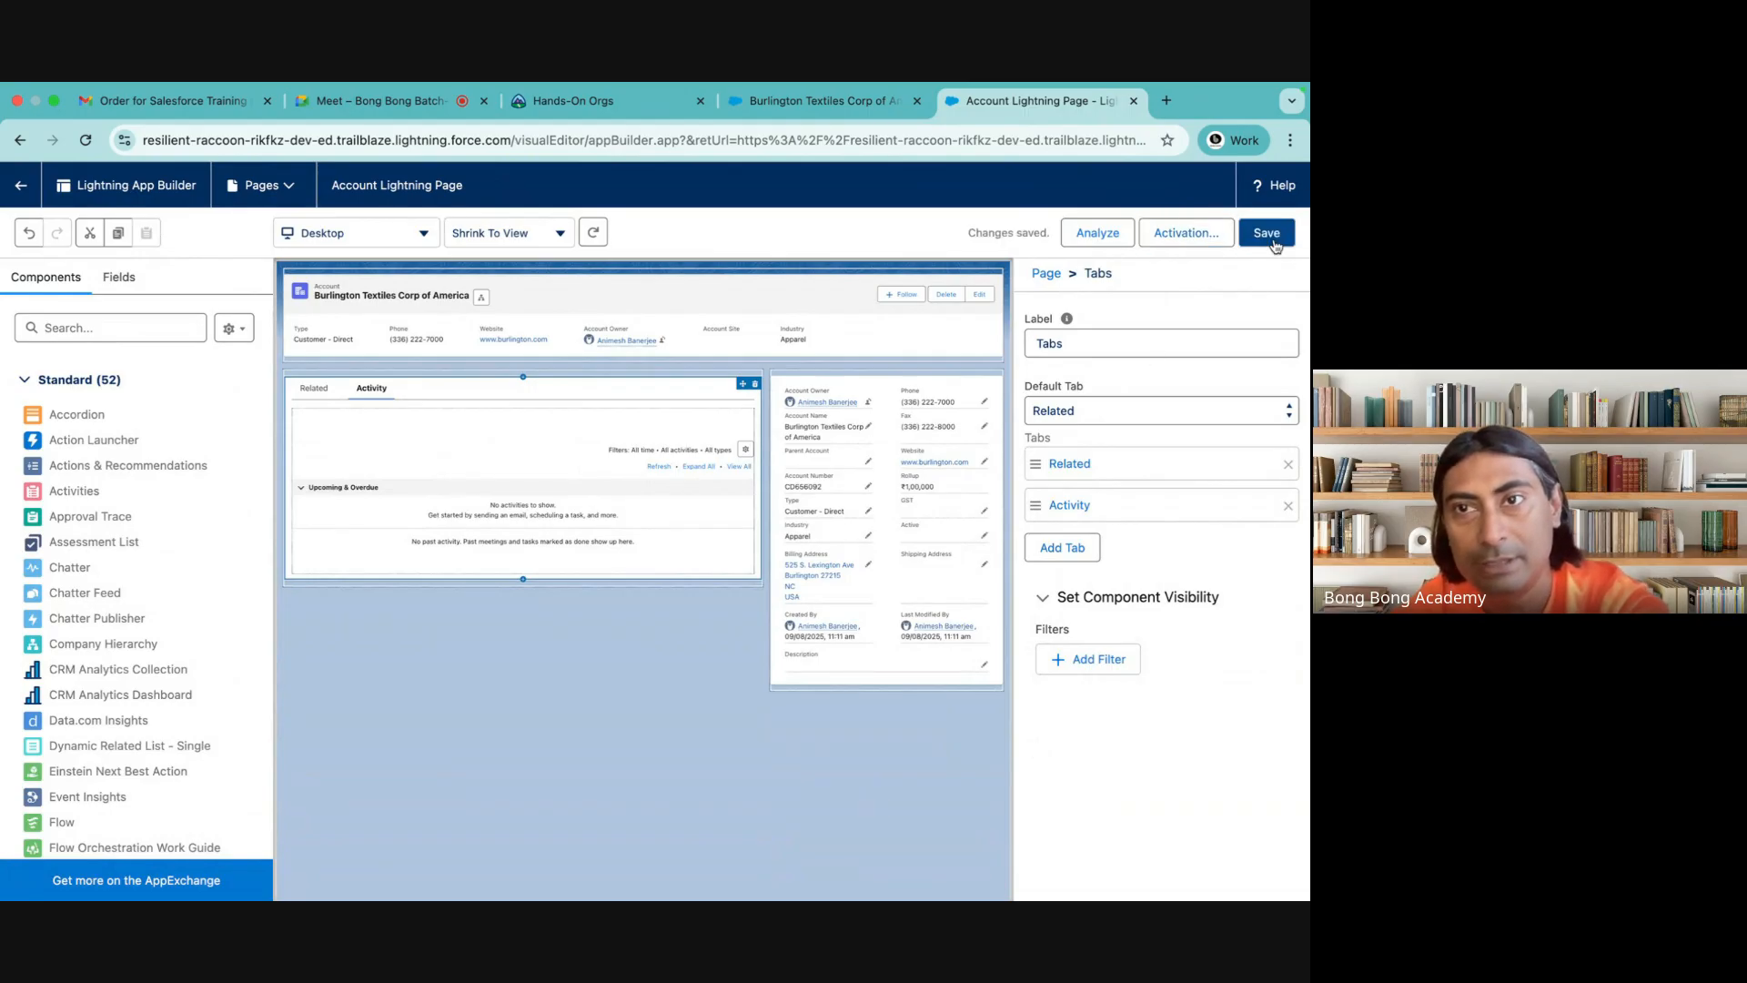
Clear the browser's stored site data for the Burlington Textiles Corp of America record, reload it and check its Activity and Related tabs
left_click(814, 100)
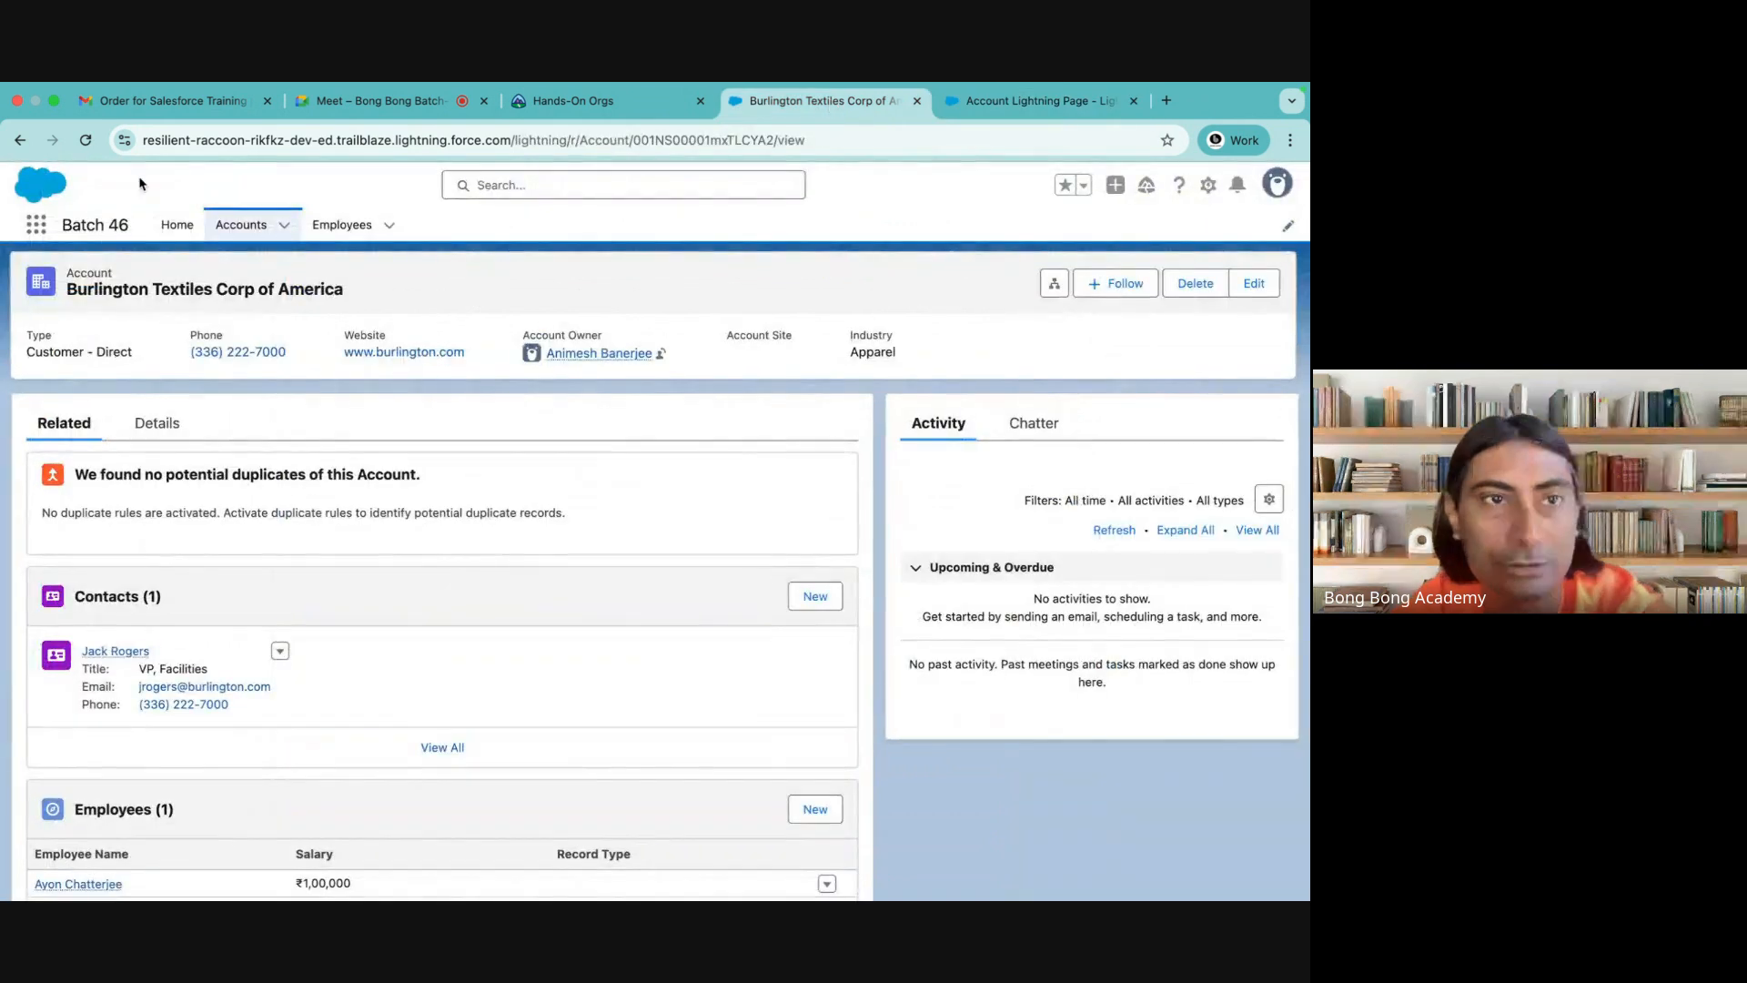
left_click(124, 138)
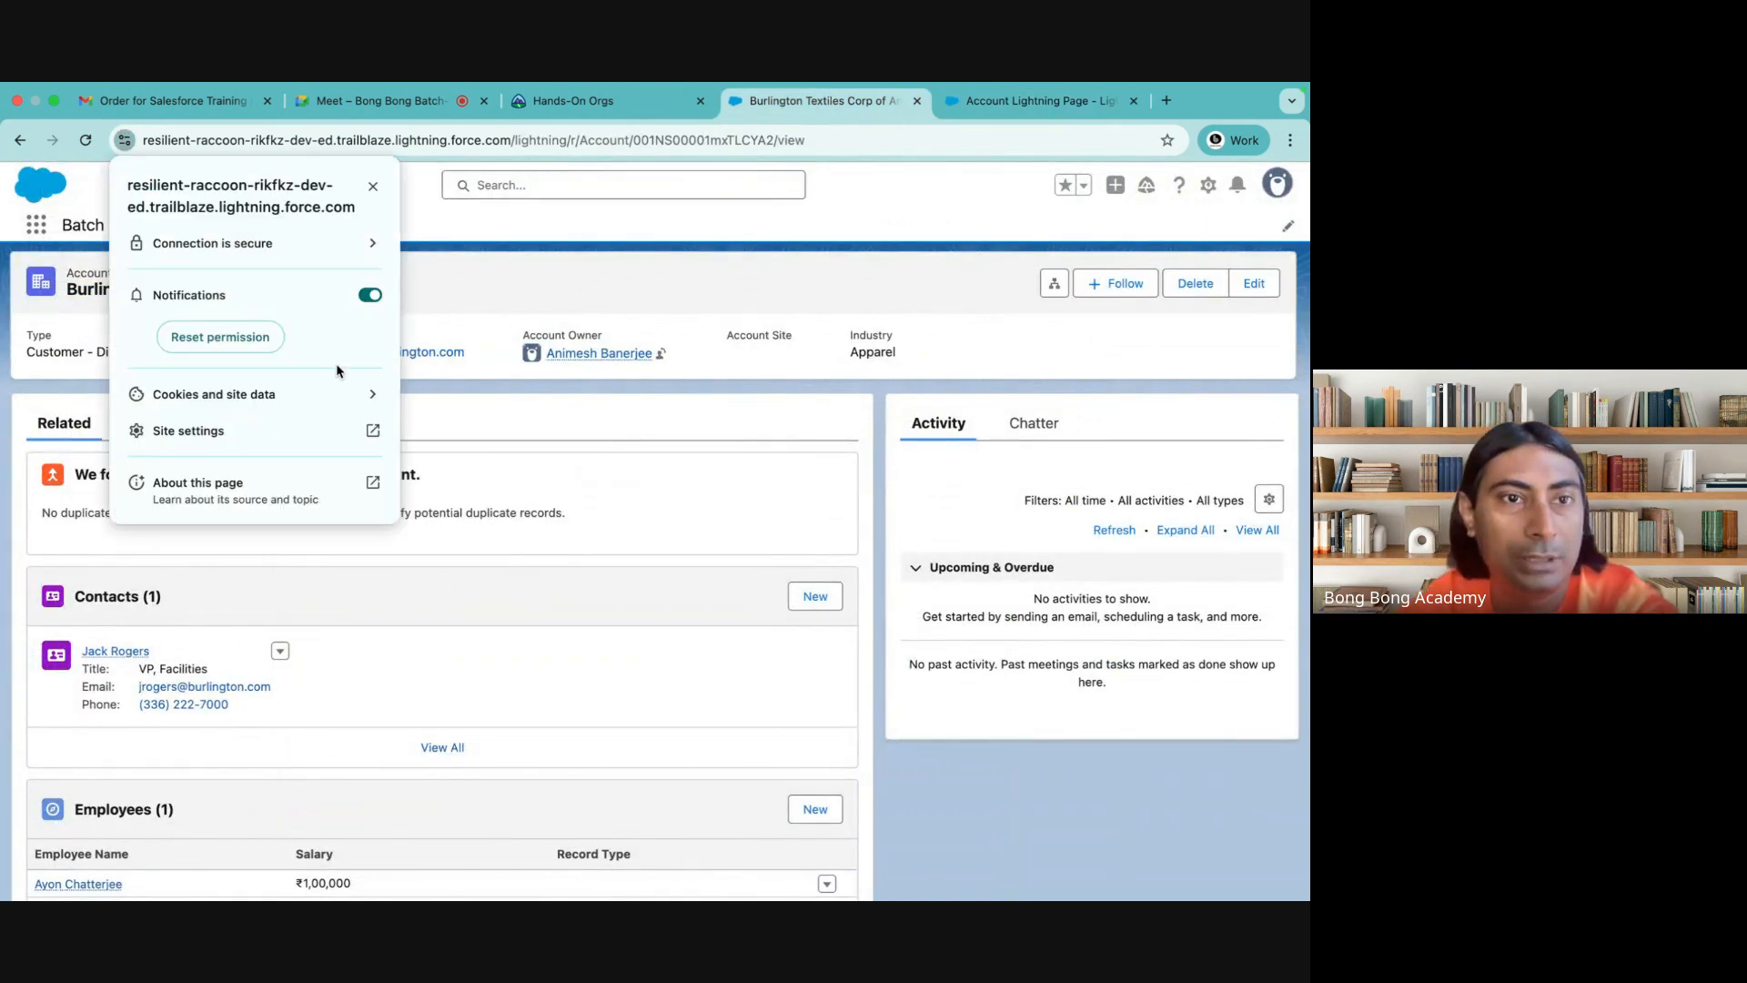
left_click(392, 389)
left_click(392, 382)
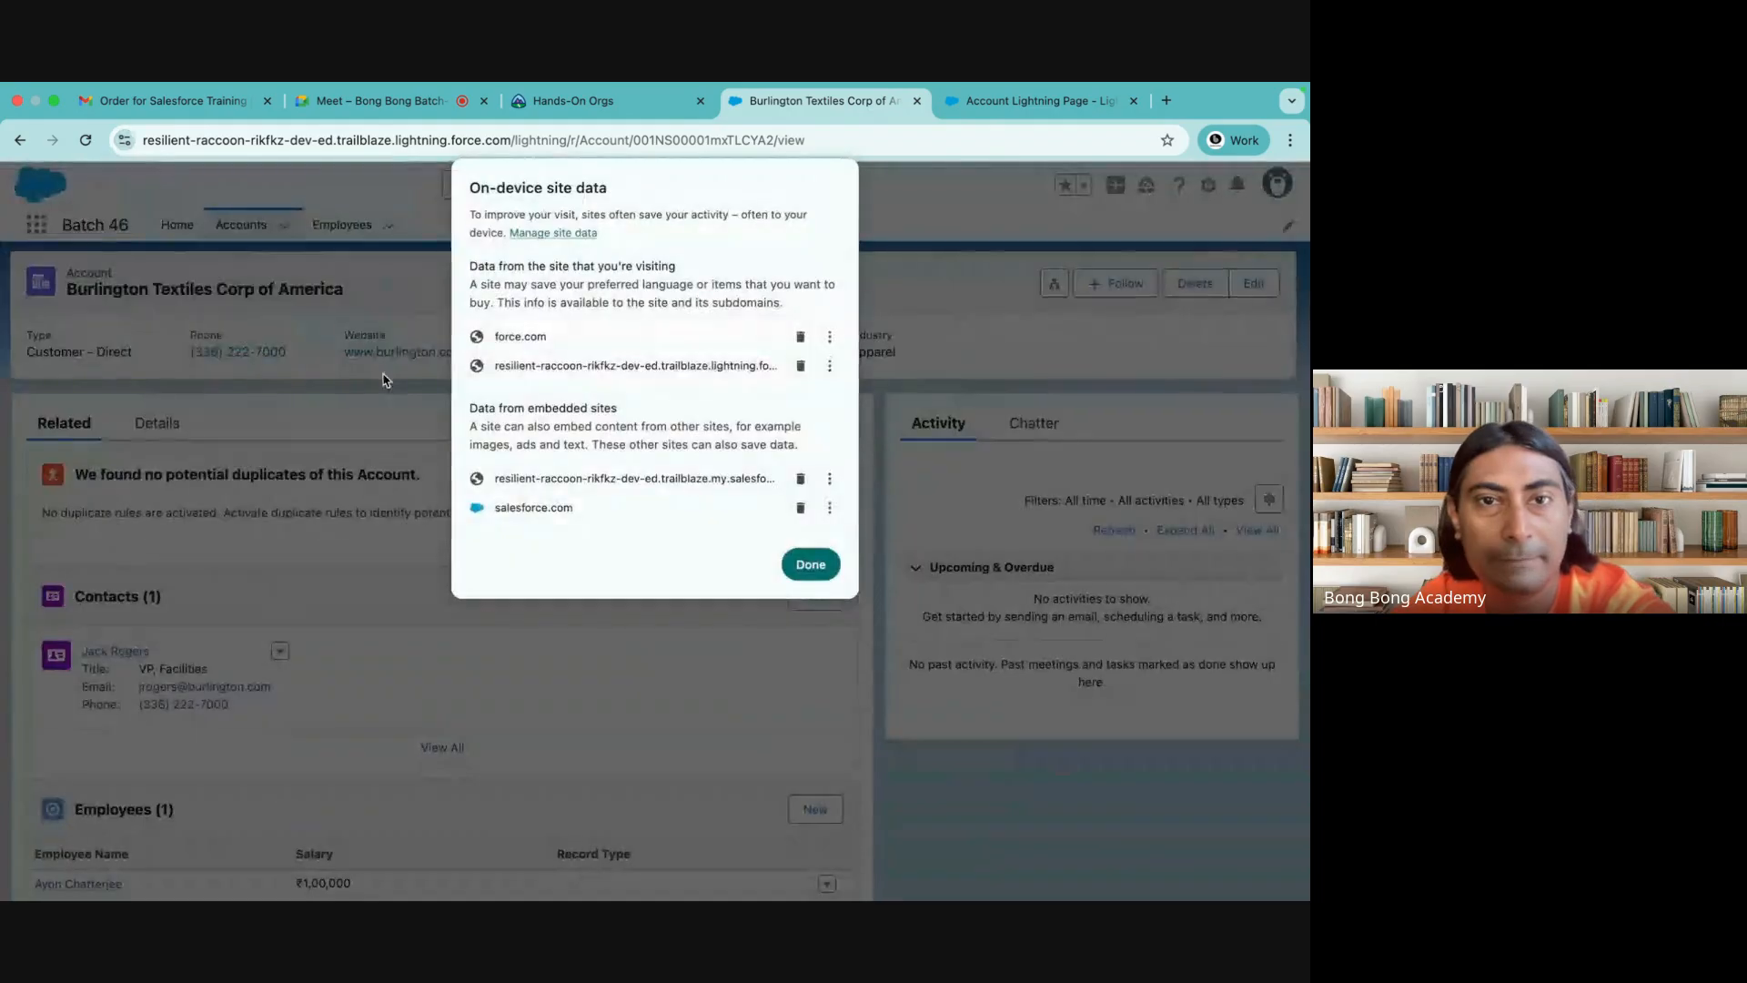
left_click(801, 338)
left_click(801, 339)
left_click(811, 524)
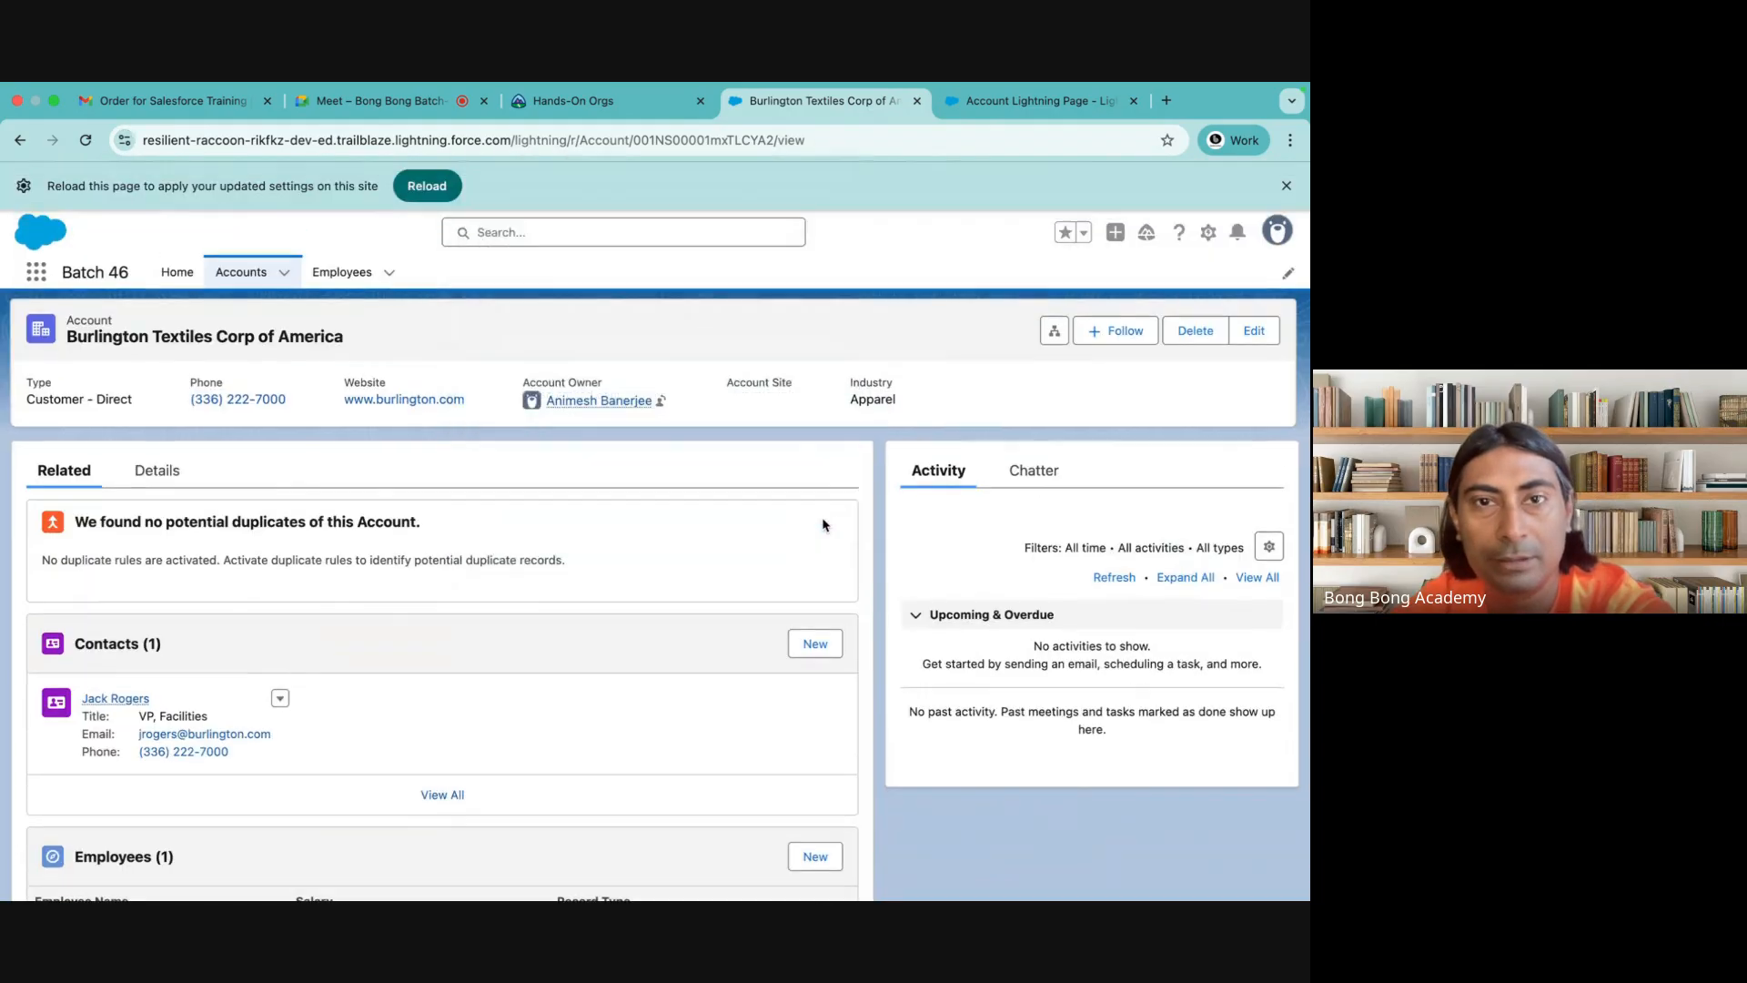
left_click(452, 186)
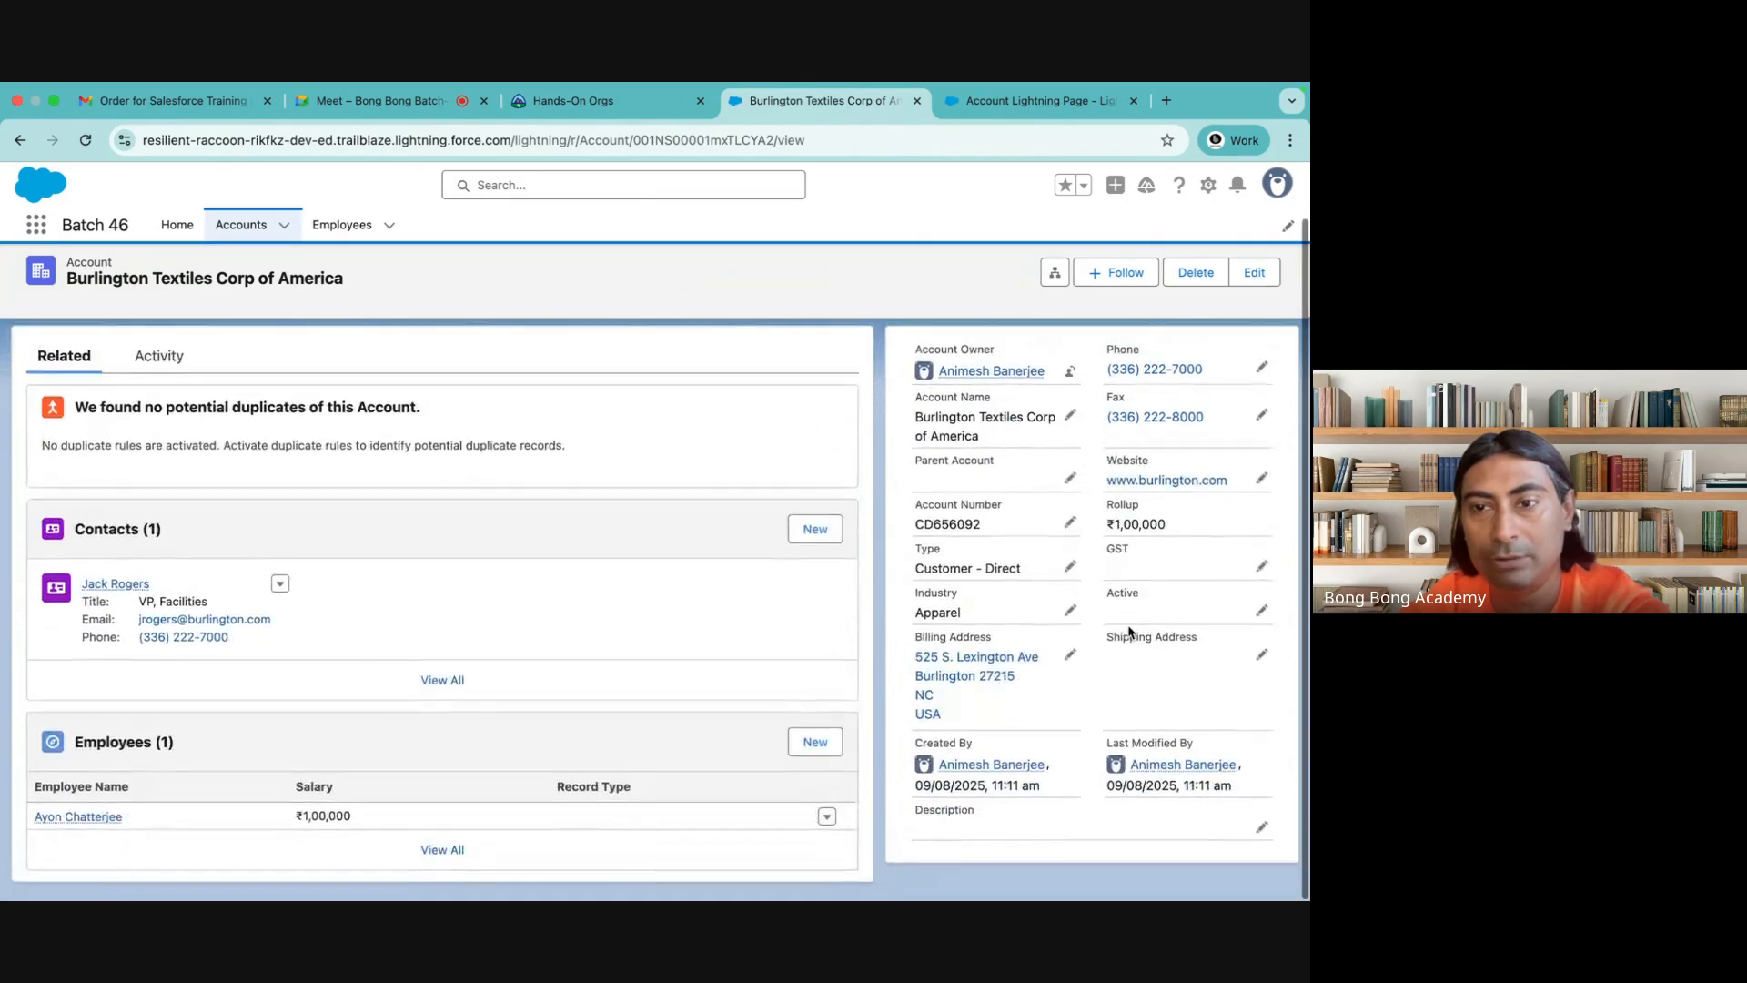
left_click(151, 427)
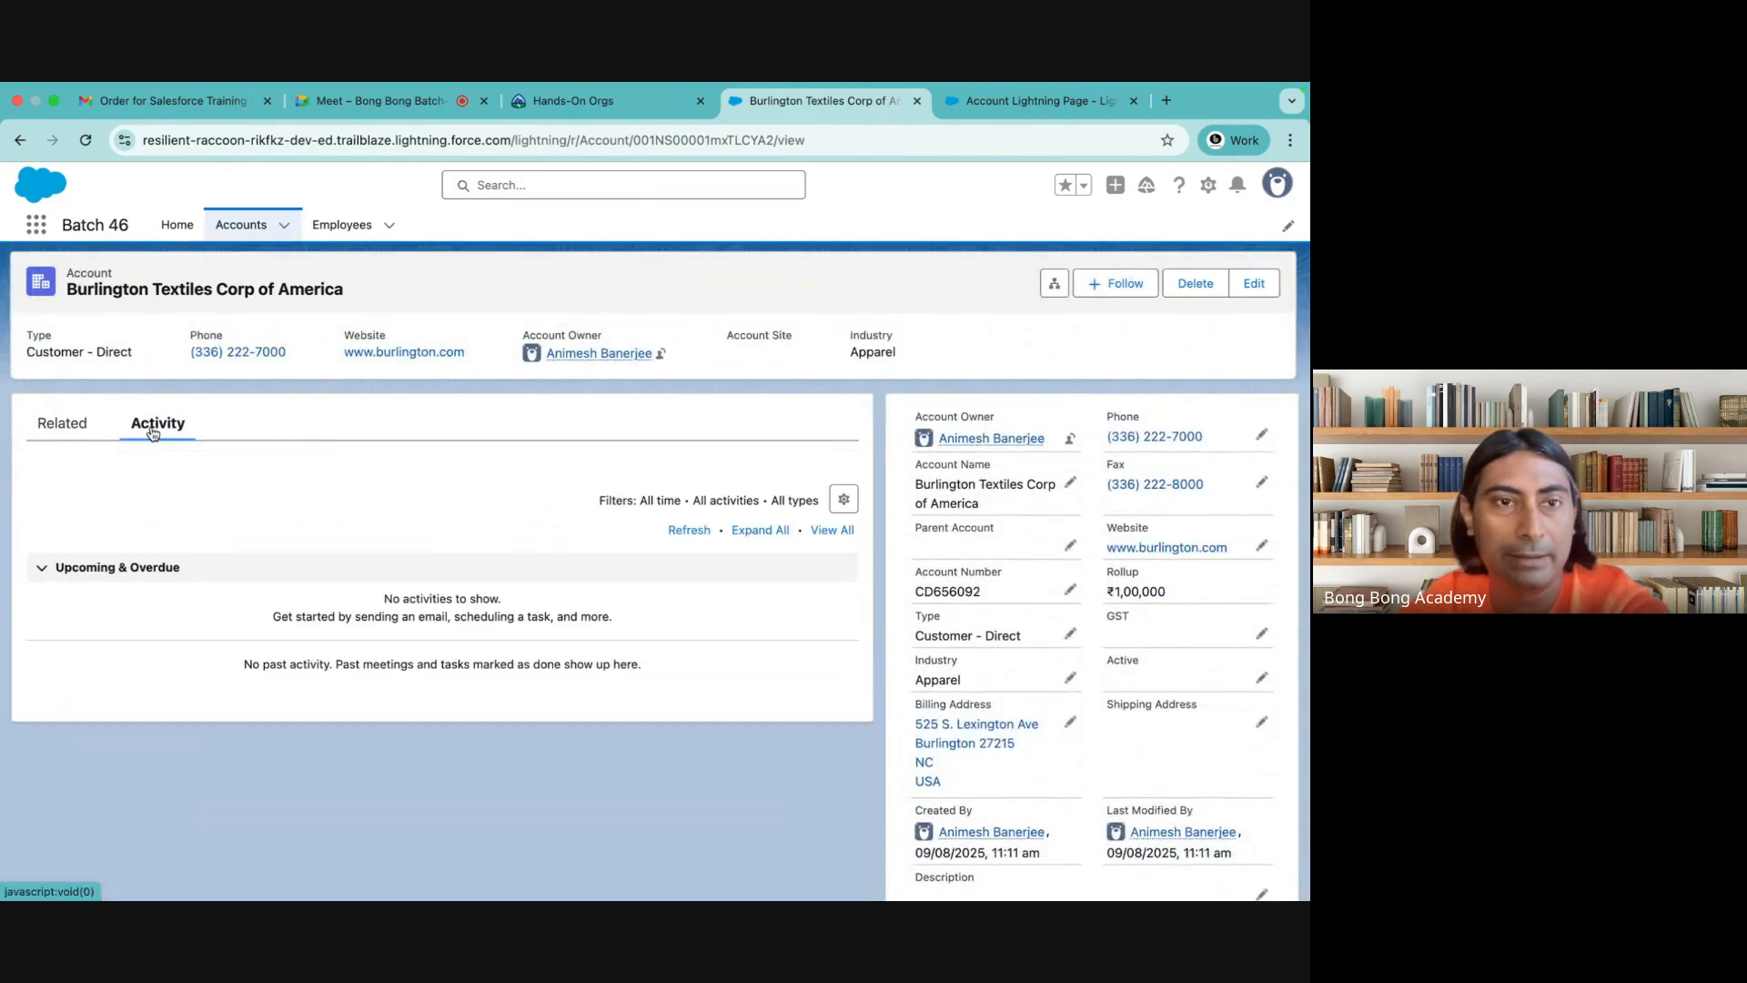
left_click(76, 433)
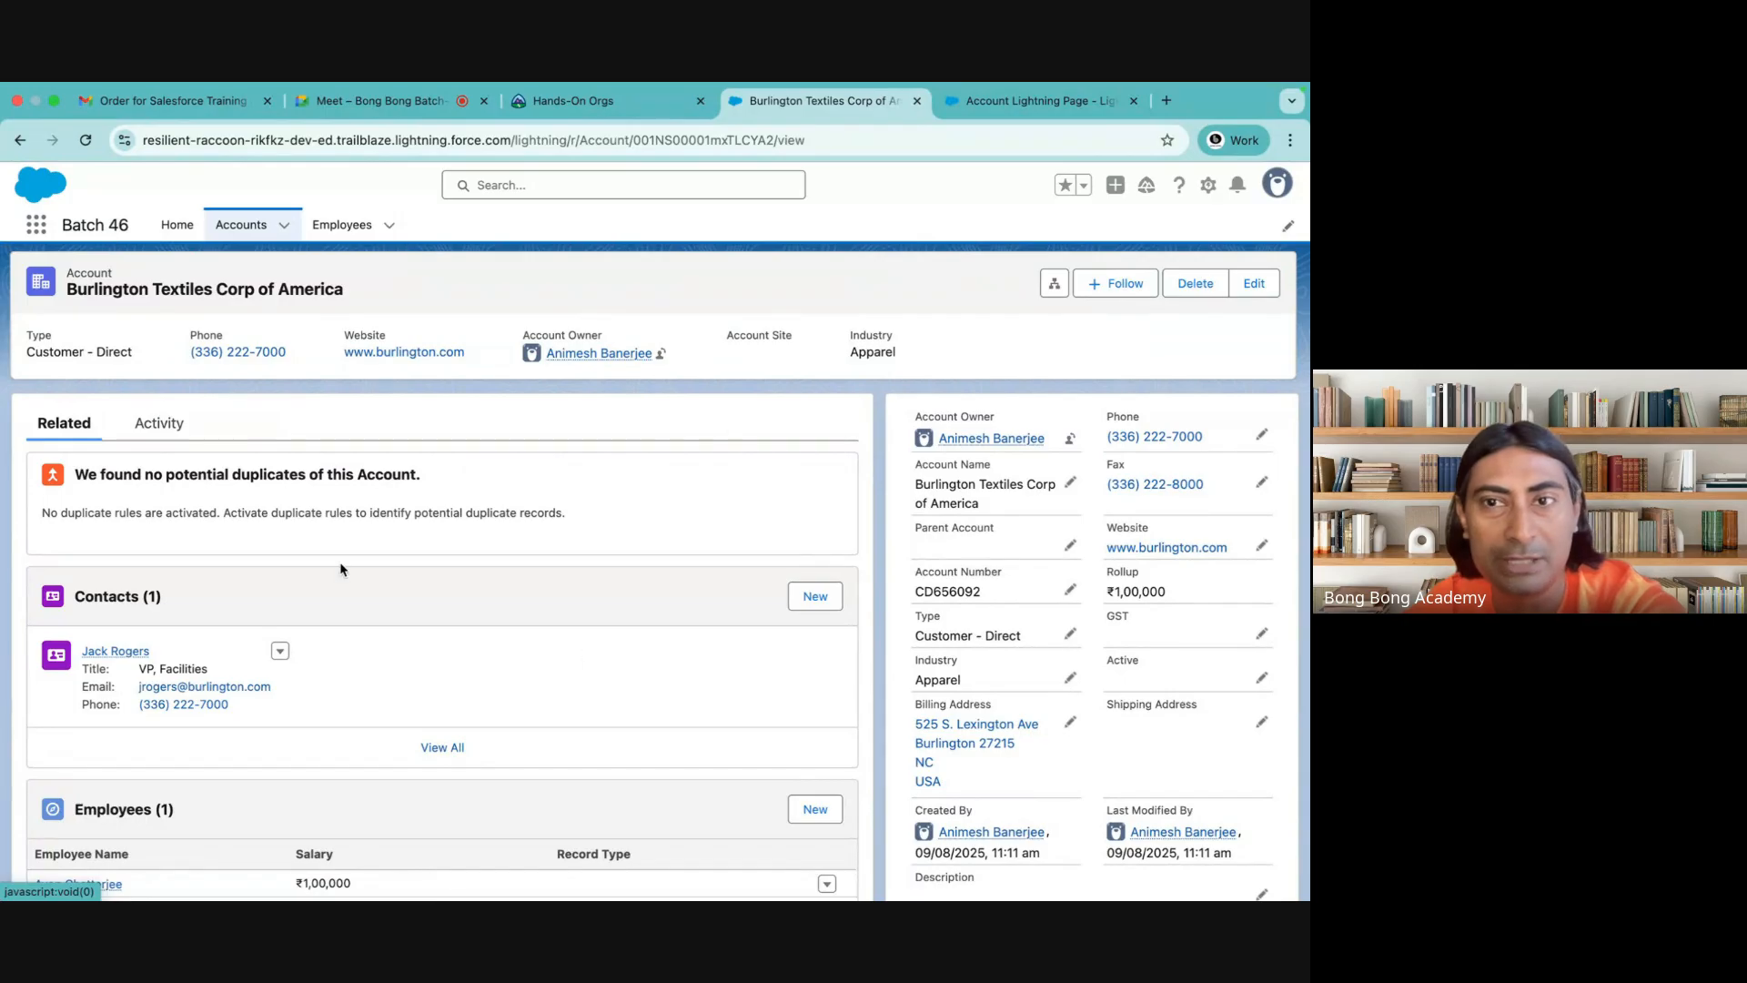
Switch to the Sales app and open the Burlington Textiles Corp of America account to examine its record page layout
left_click(36, 224)
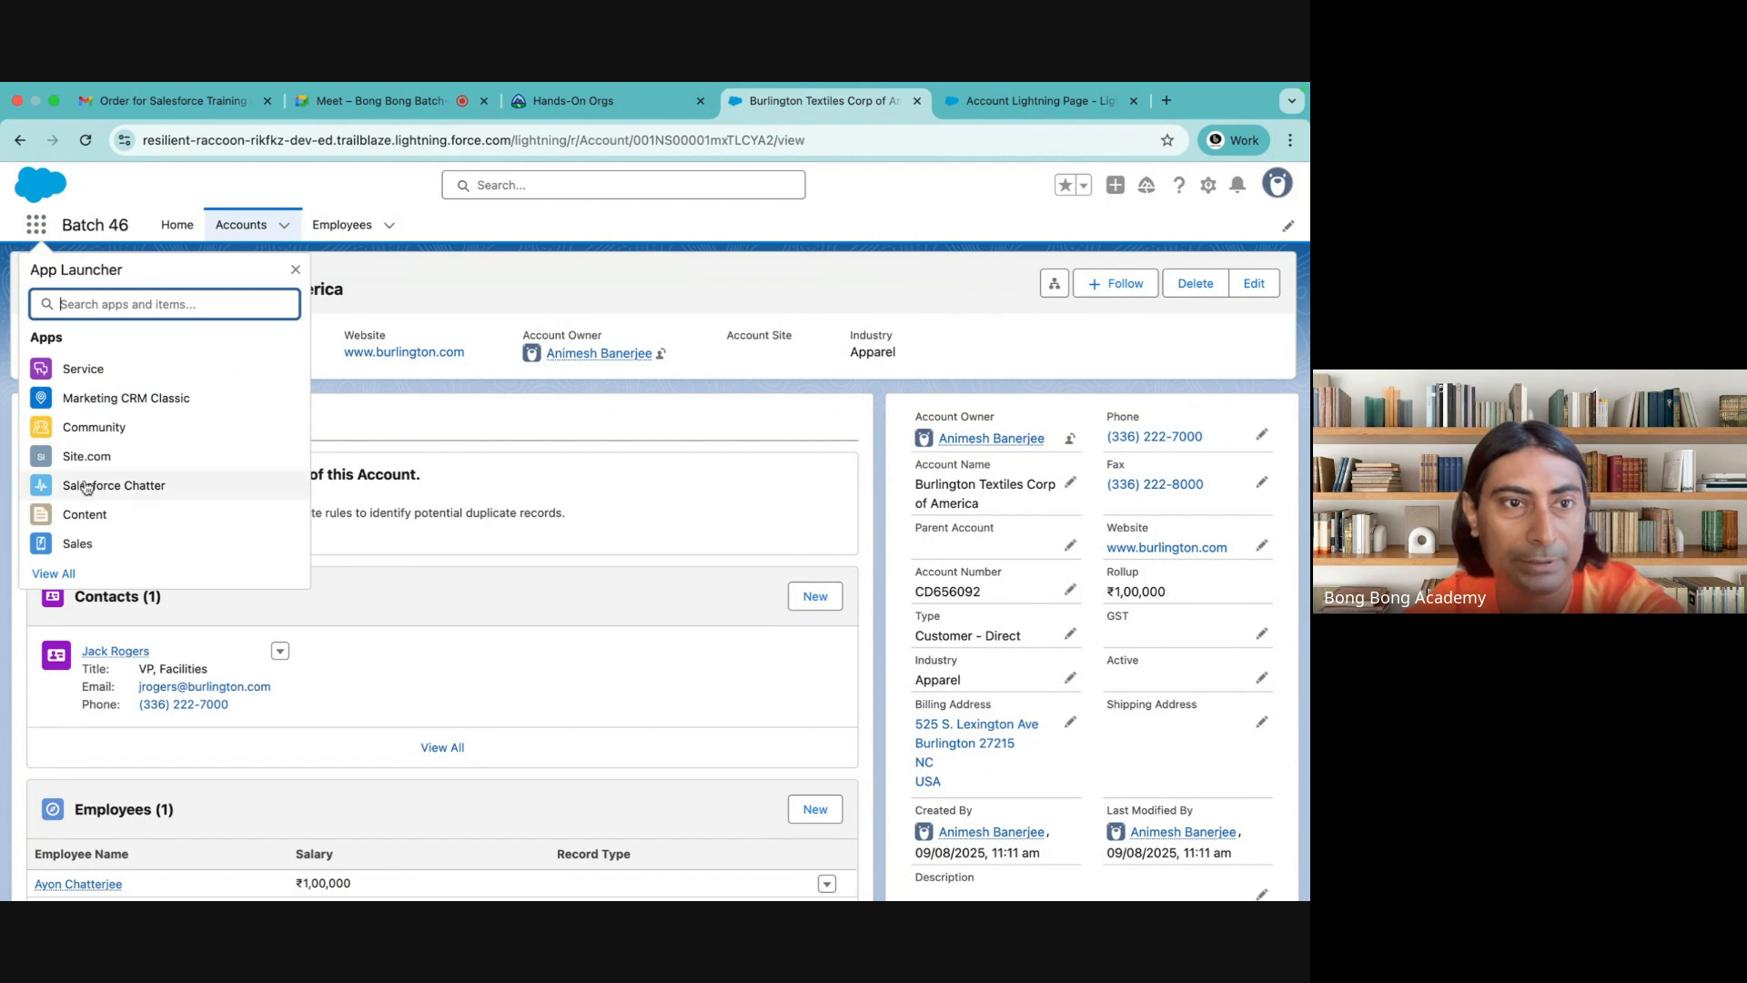
left_click(75, 545)
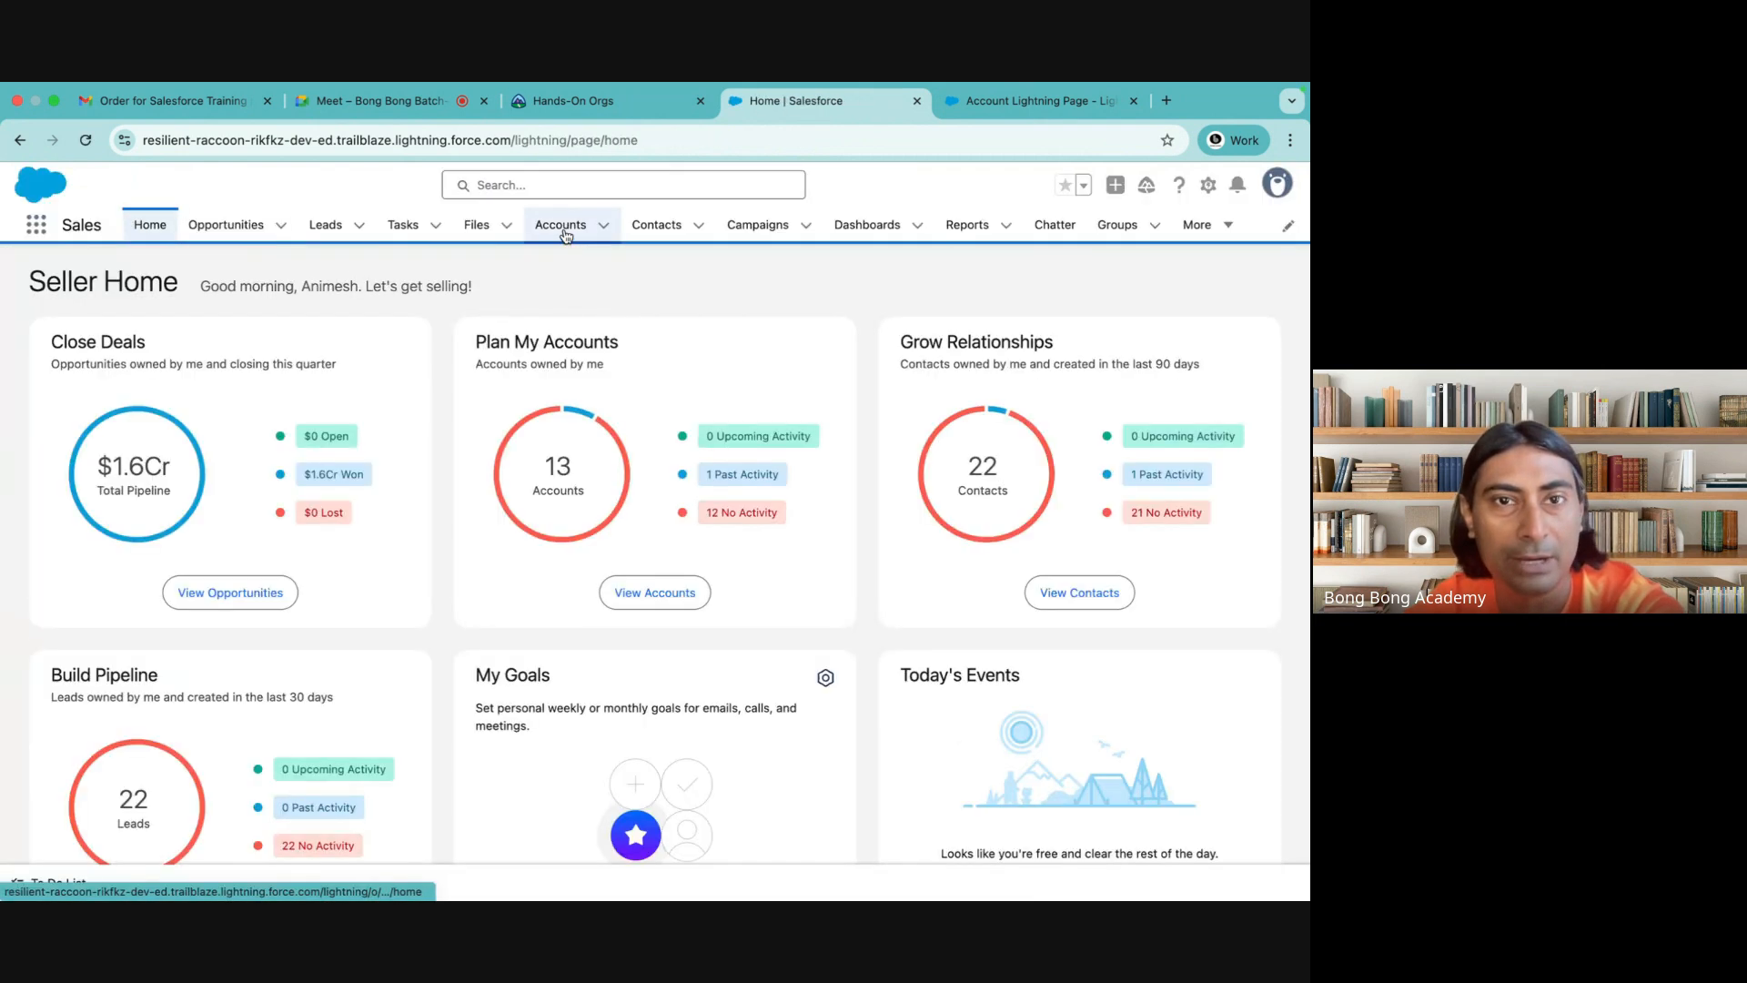
left_click(560, 225)
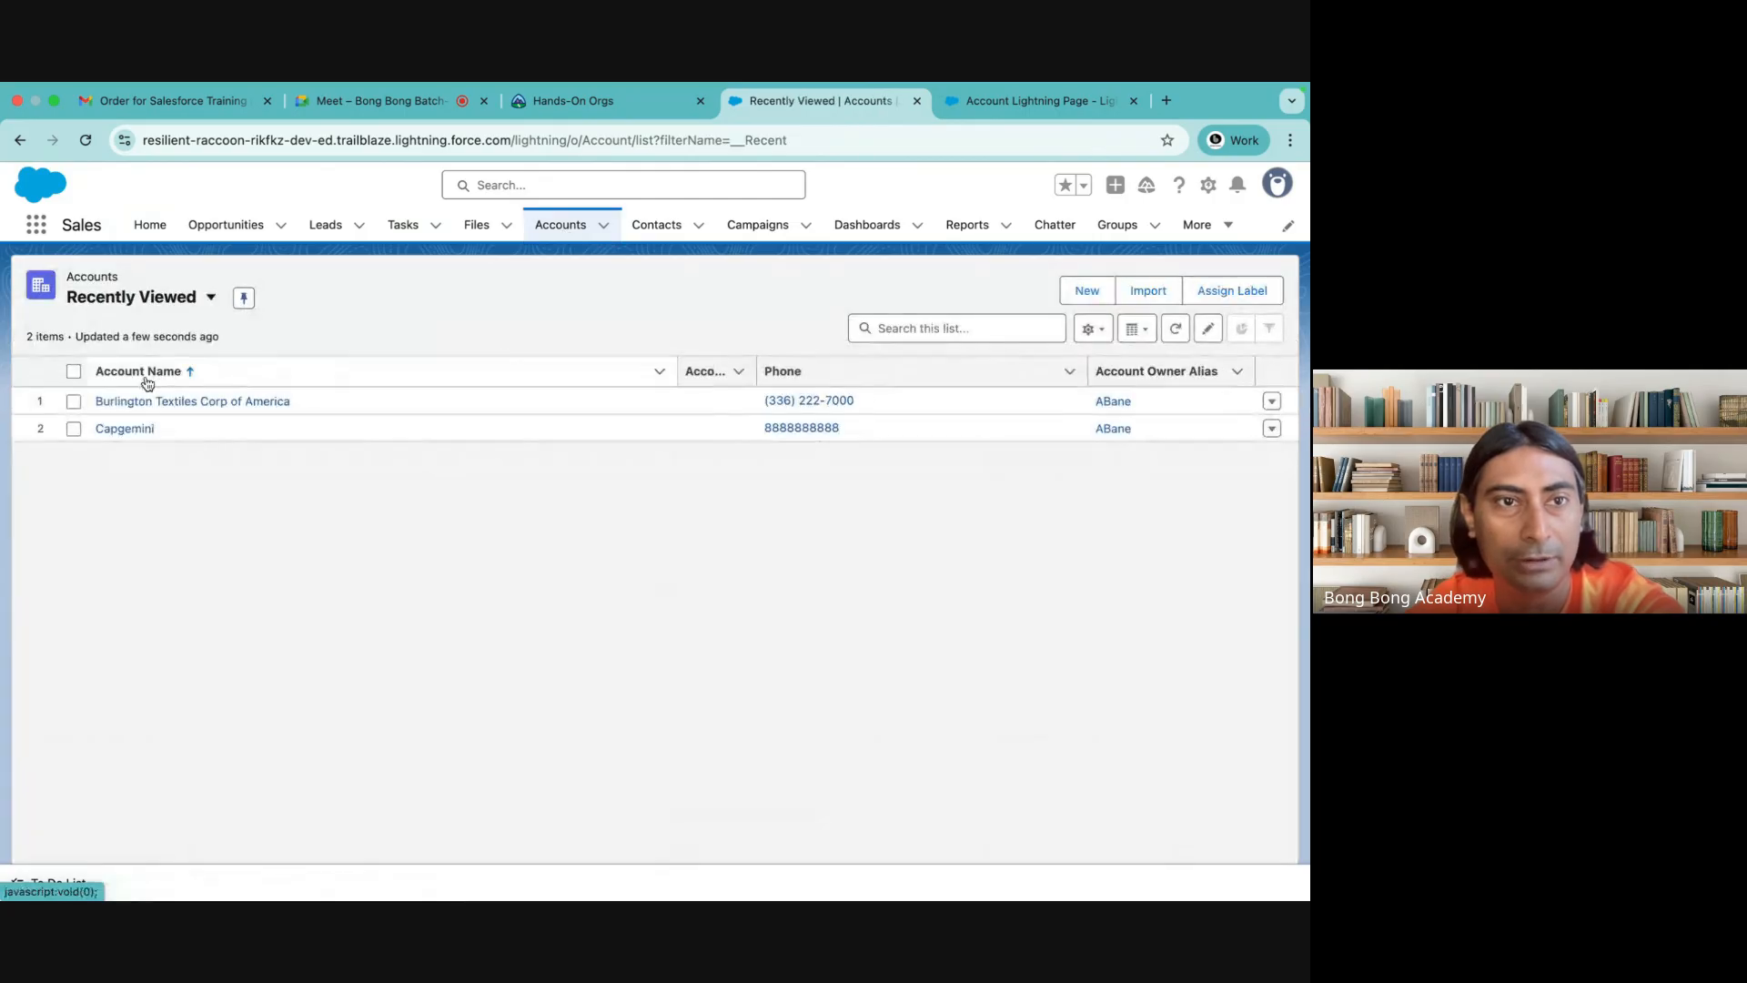
left_click(133, 401)
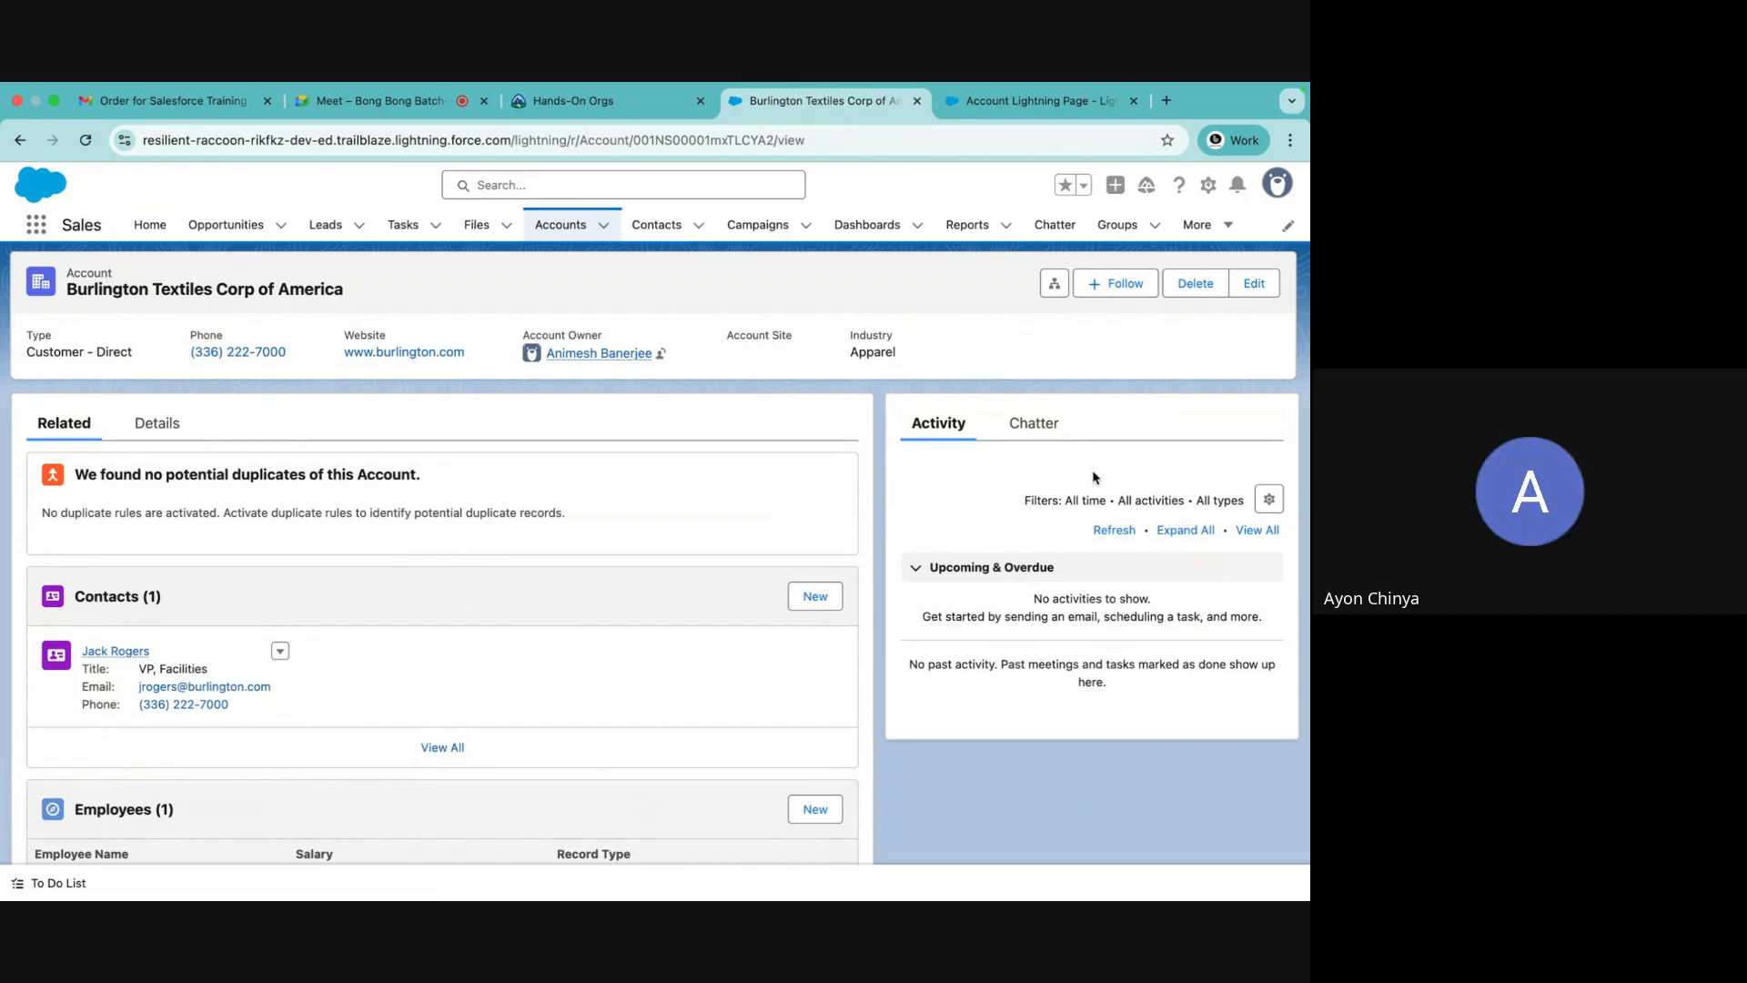
Review the Account Lightning Page's activation settings at the app, record type and profile level, then close the page builder
left_click(996, 114)
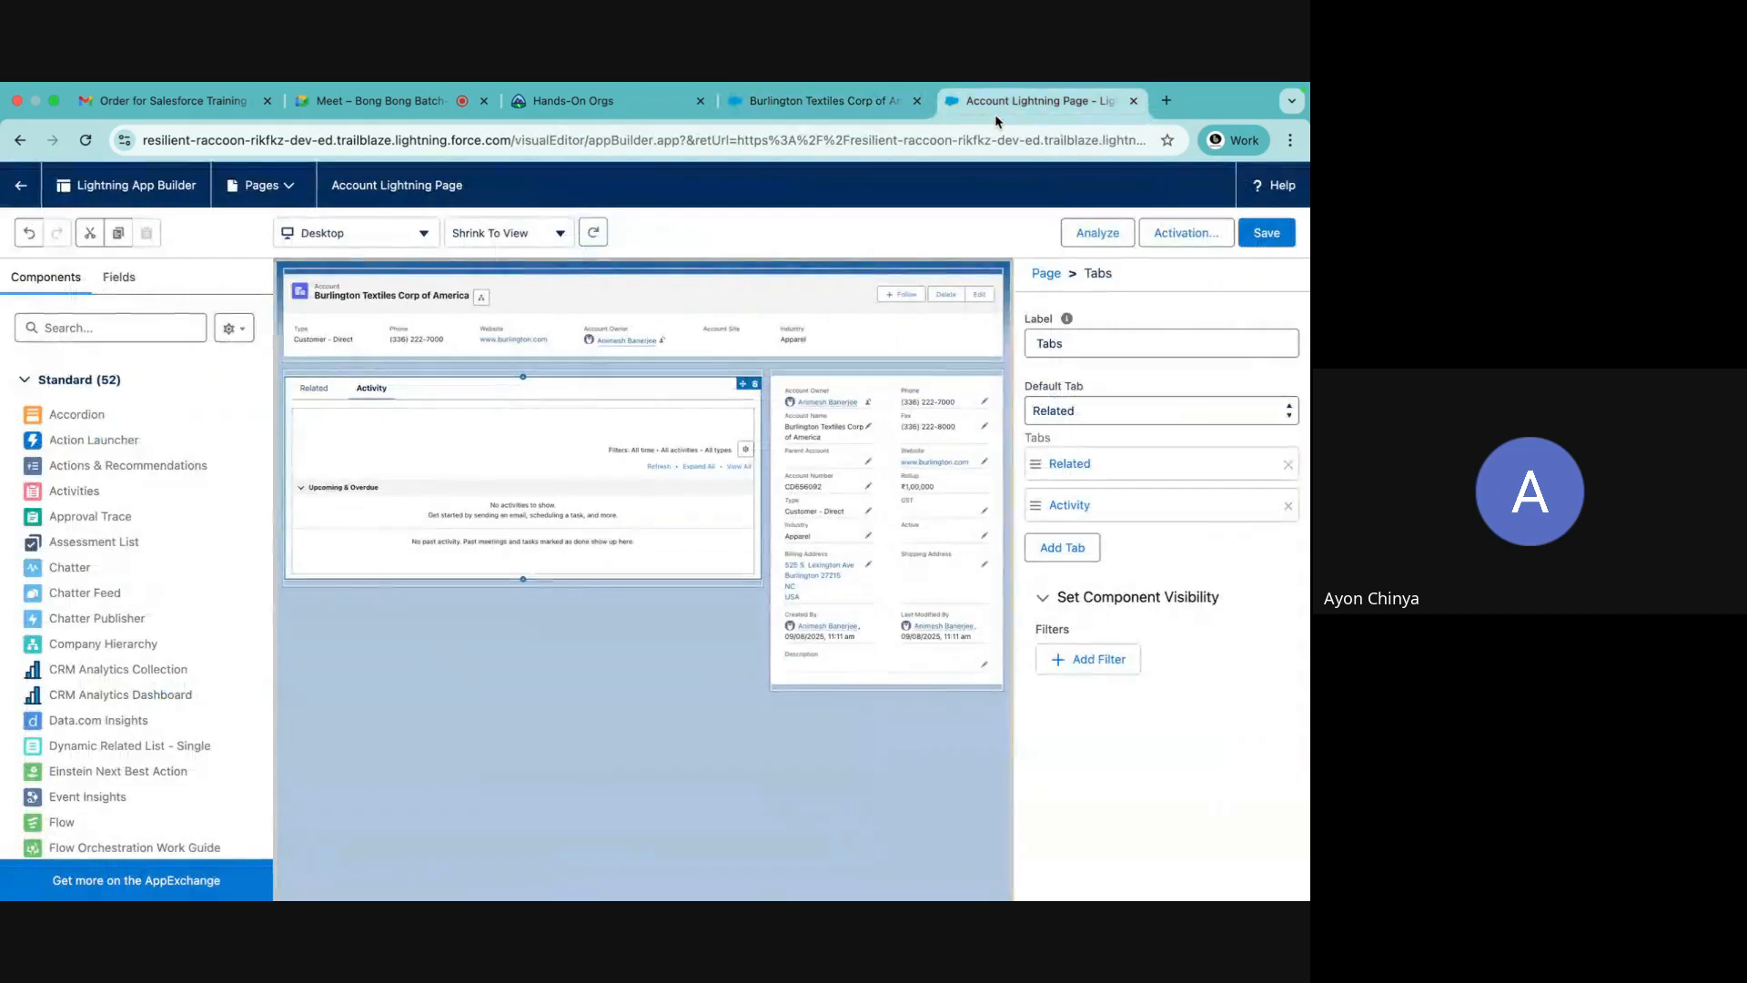
left_click(1210, 239)
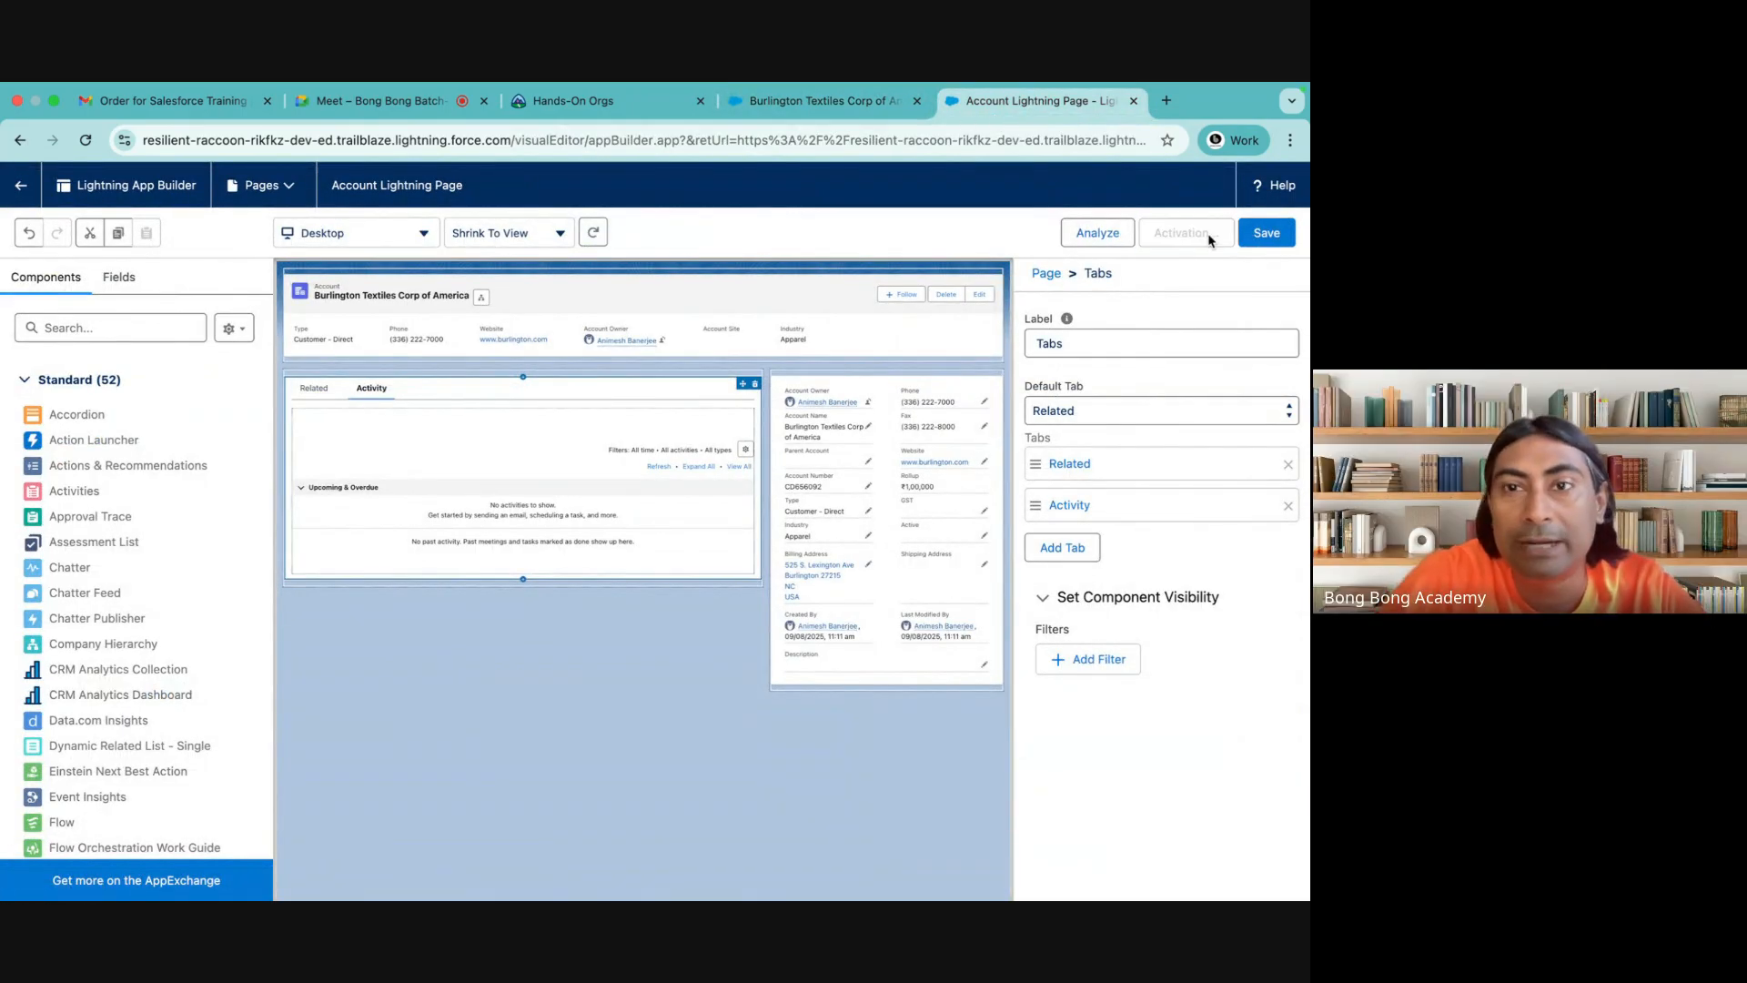
left_click(662, 502)
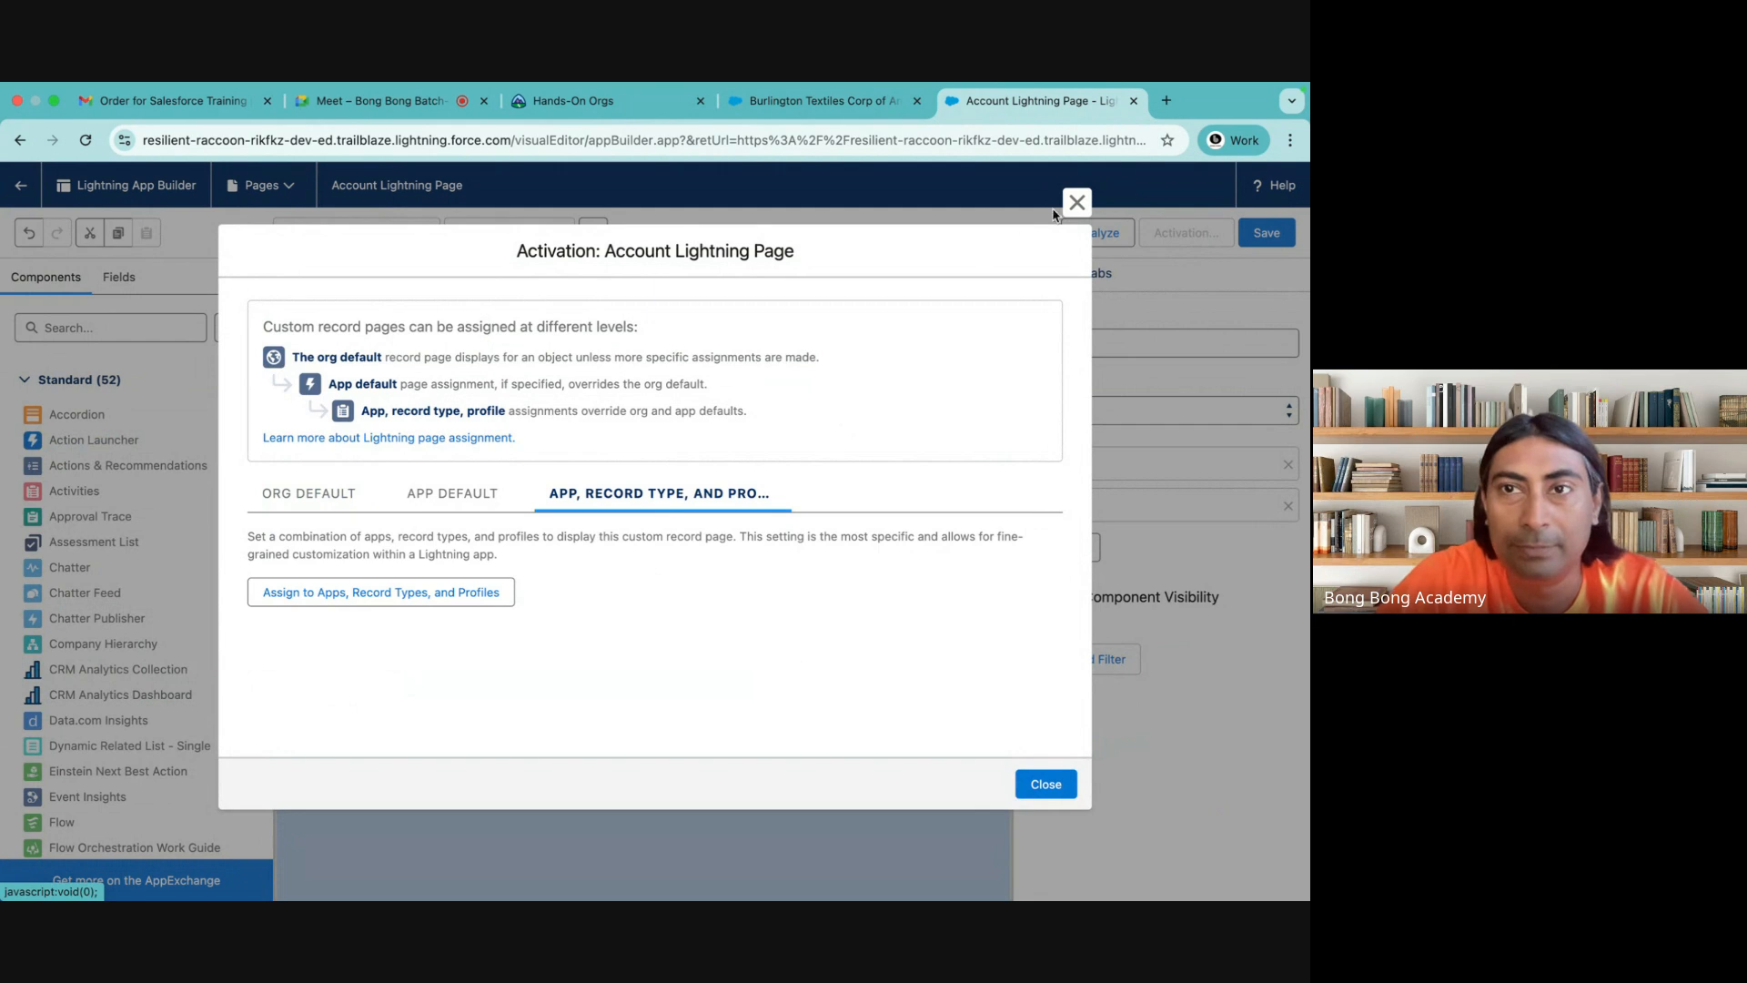
left_click(1076, 203)
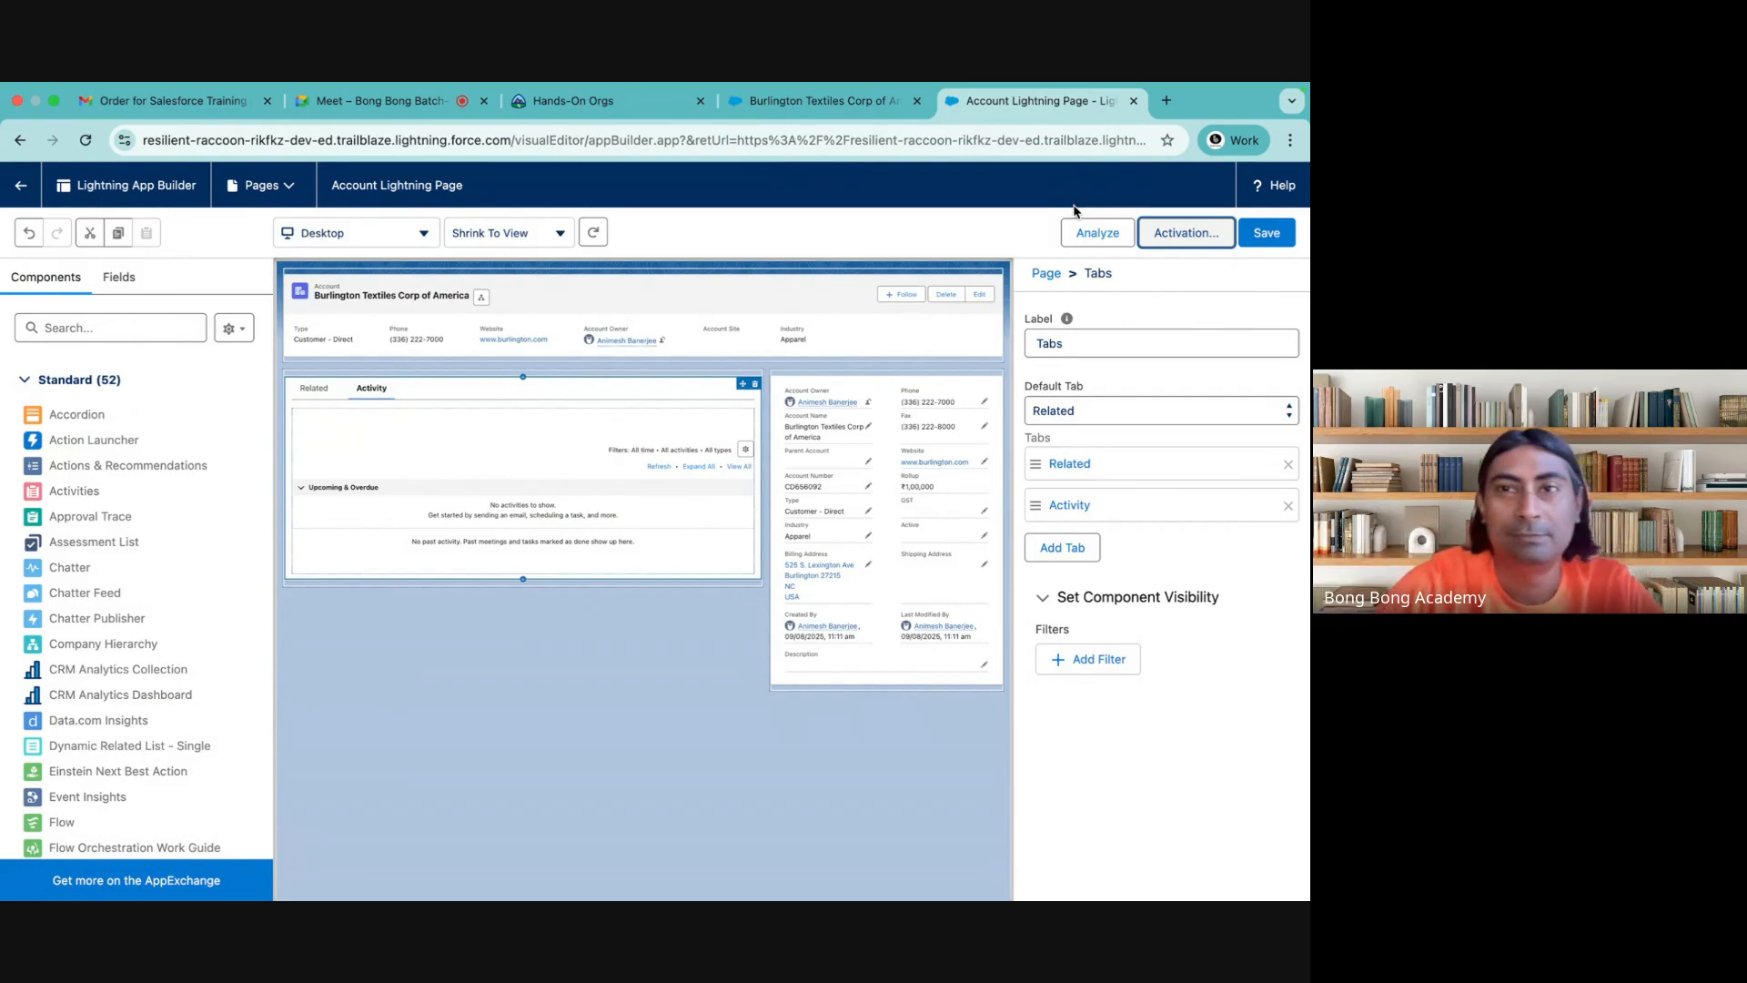
left_click(1133, 100)
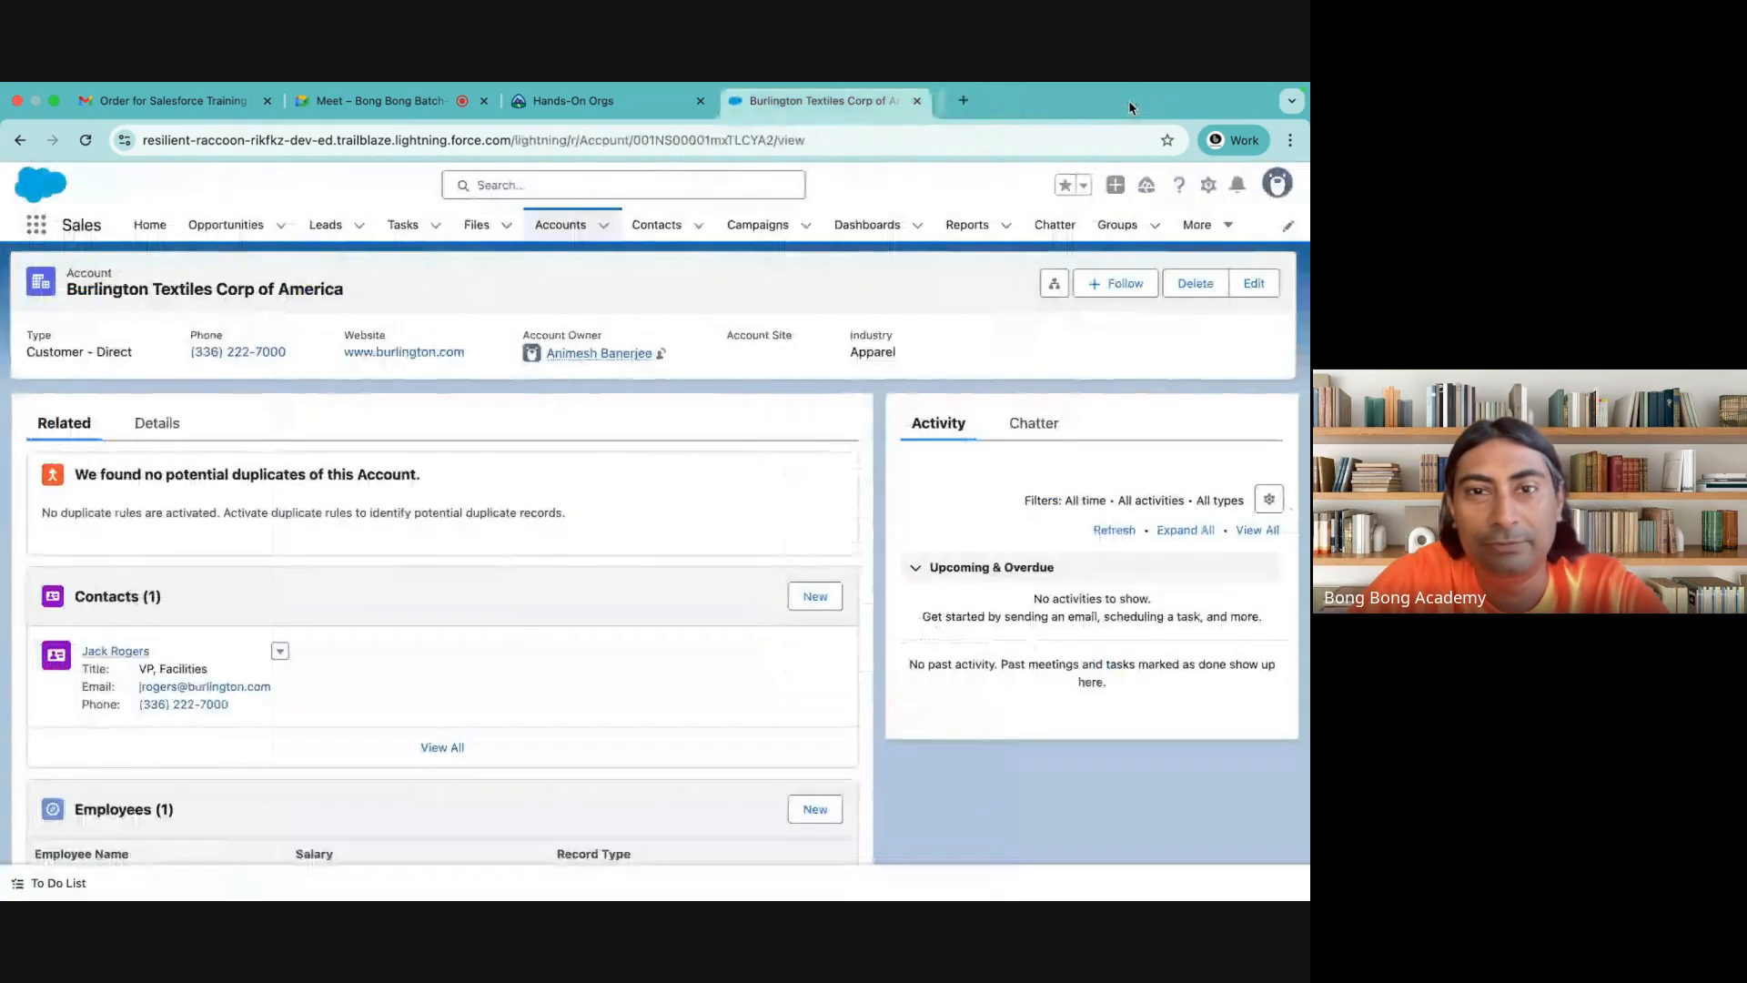
left_click(369, 106)
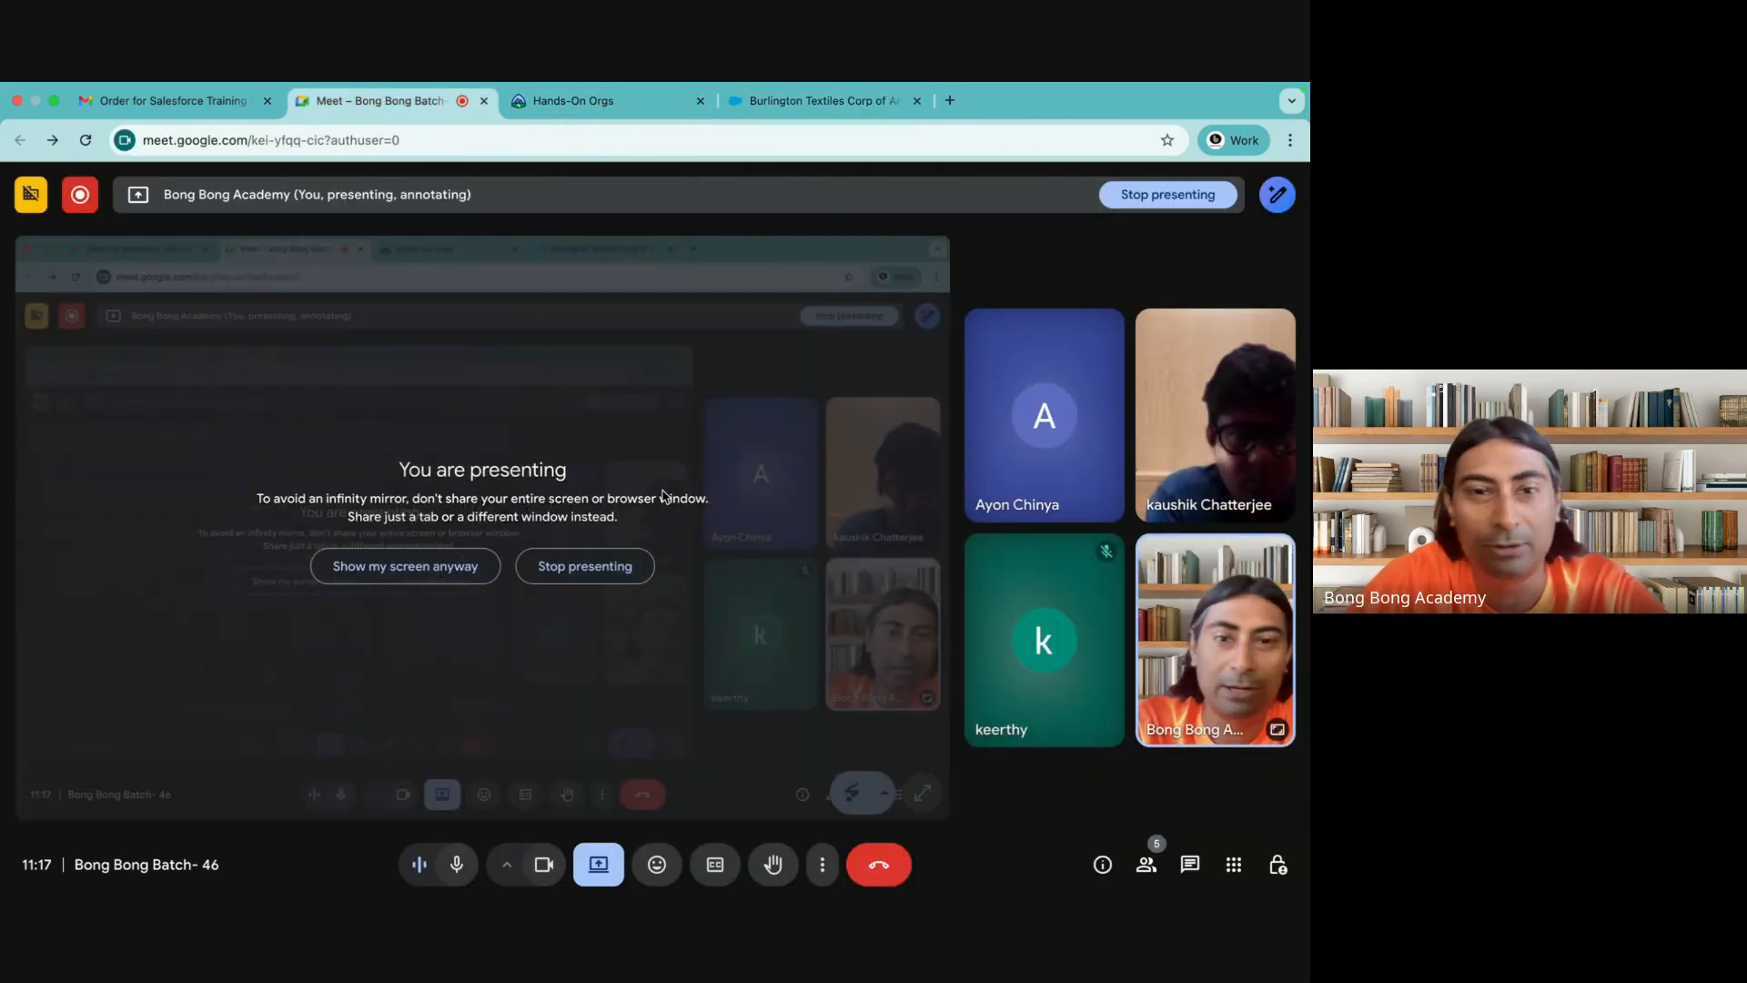
left_click(592, 107)
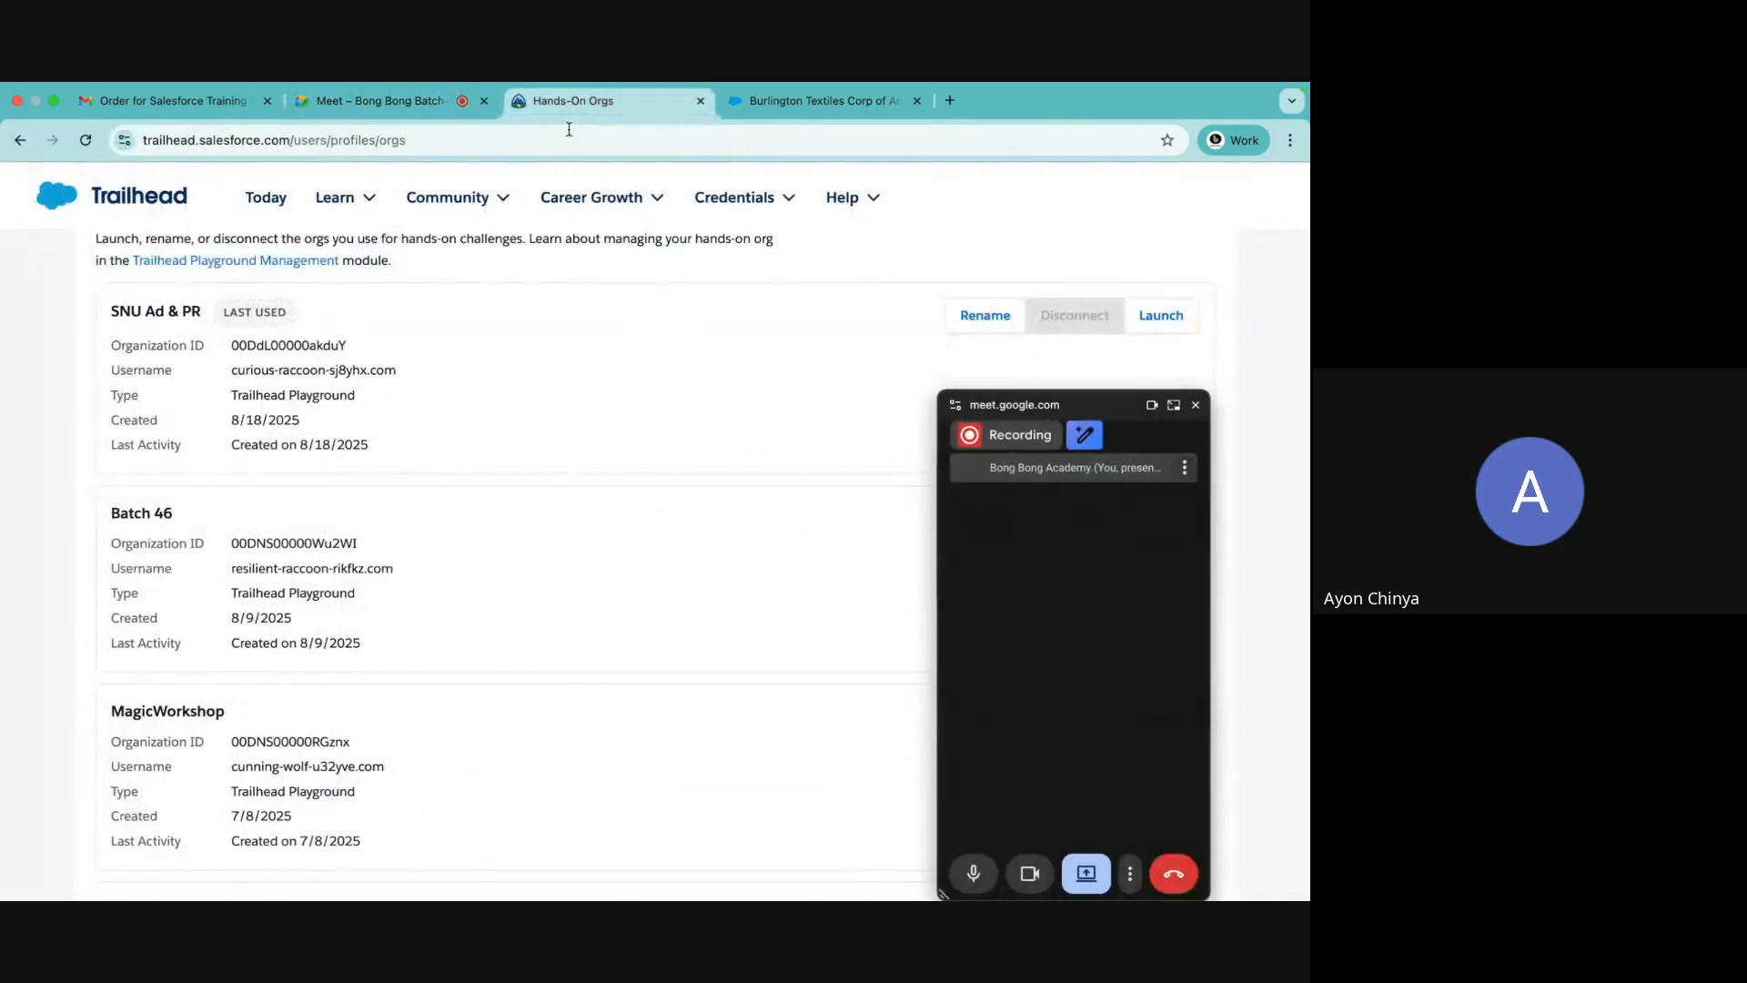
left_click(1196, 416)
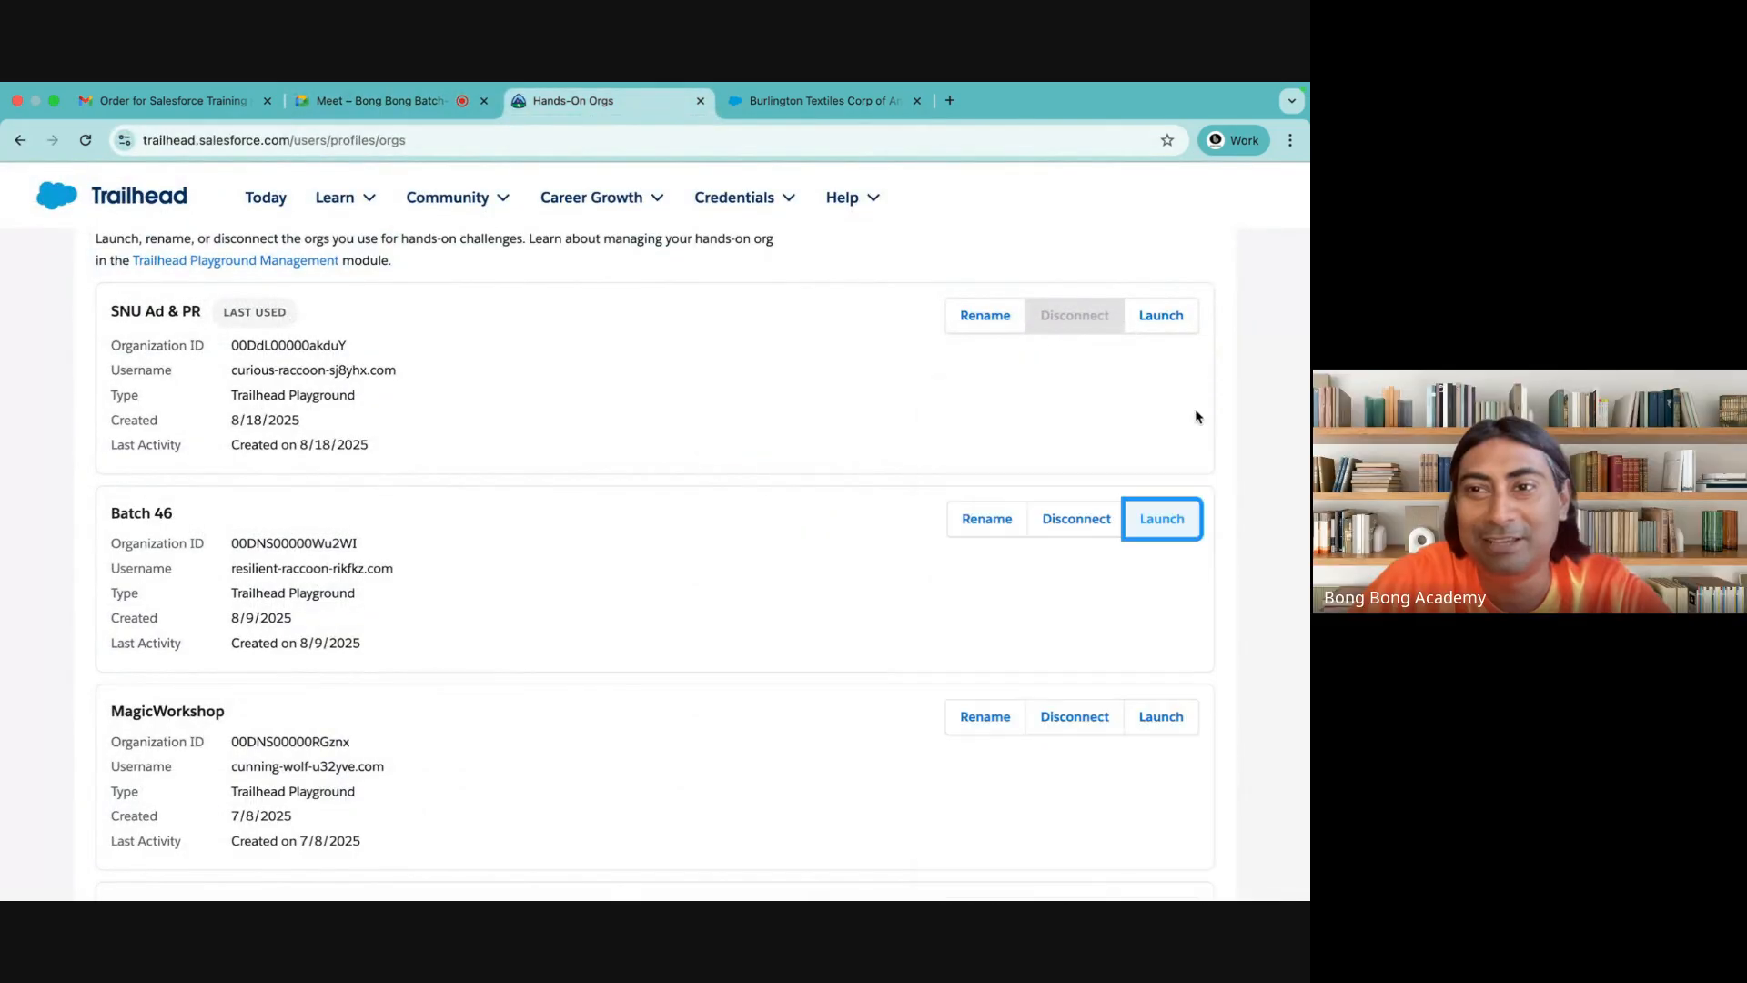
left_click(437, 113)
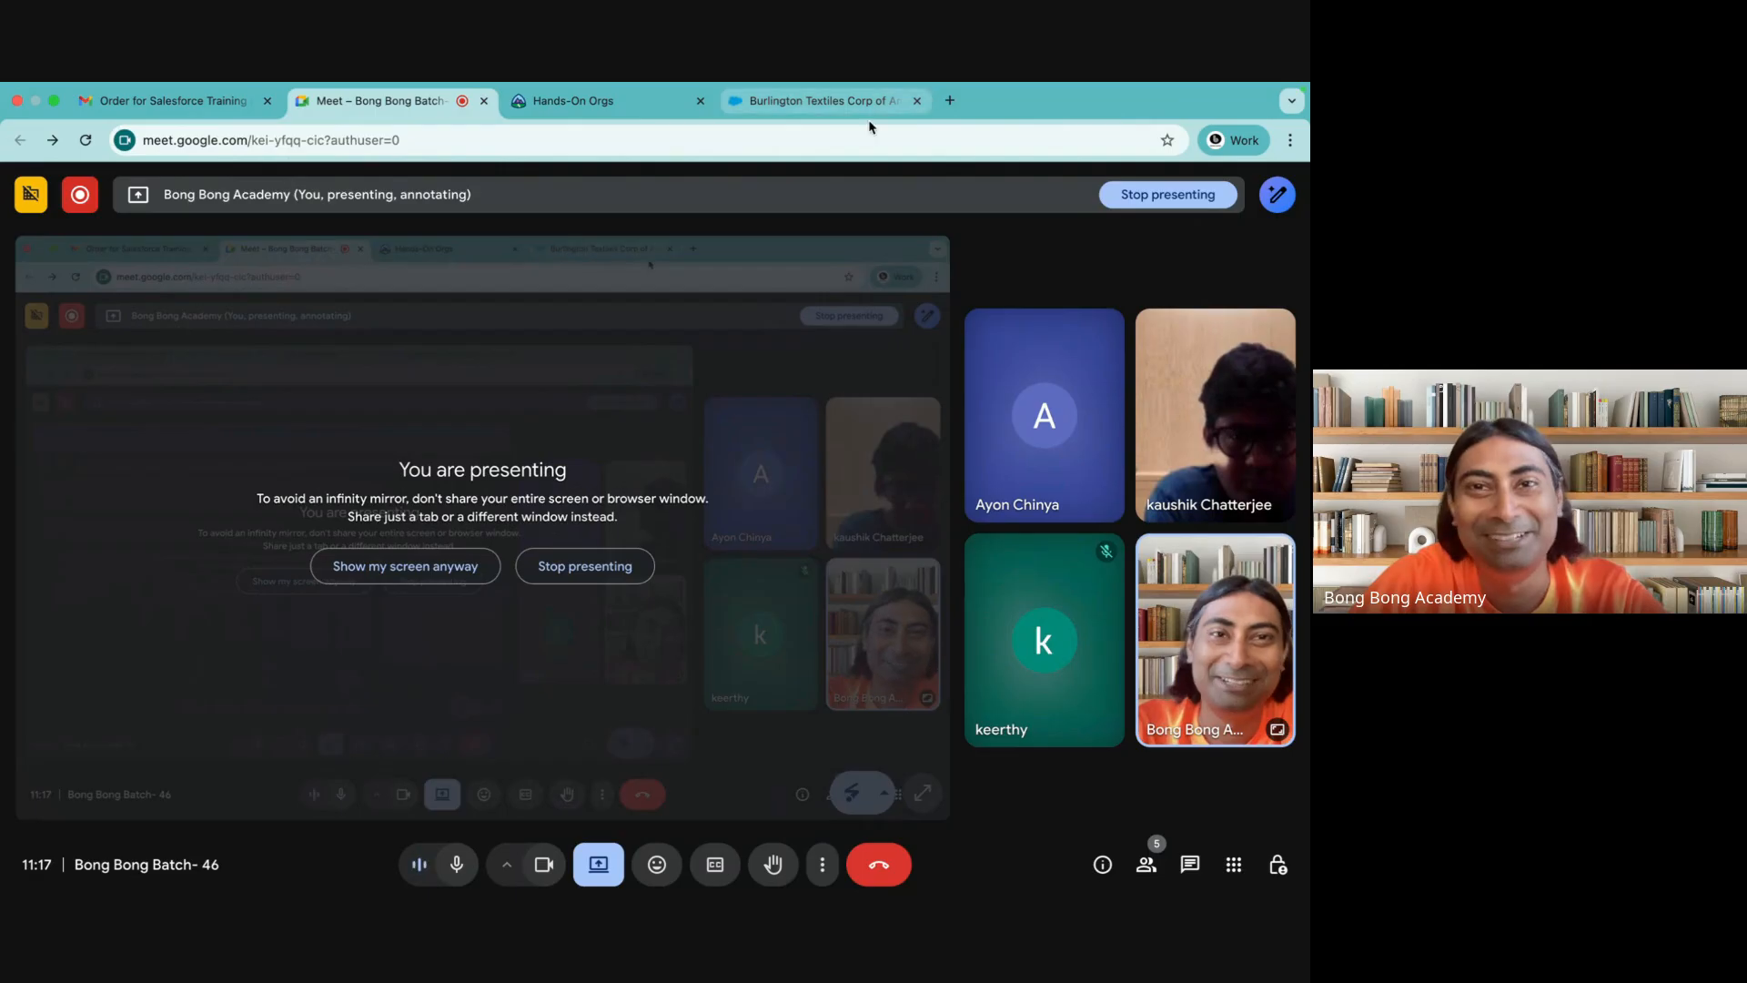
left_click(823, 101)
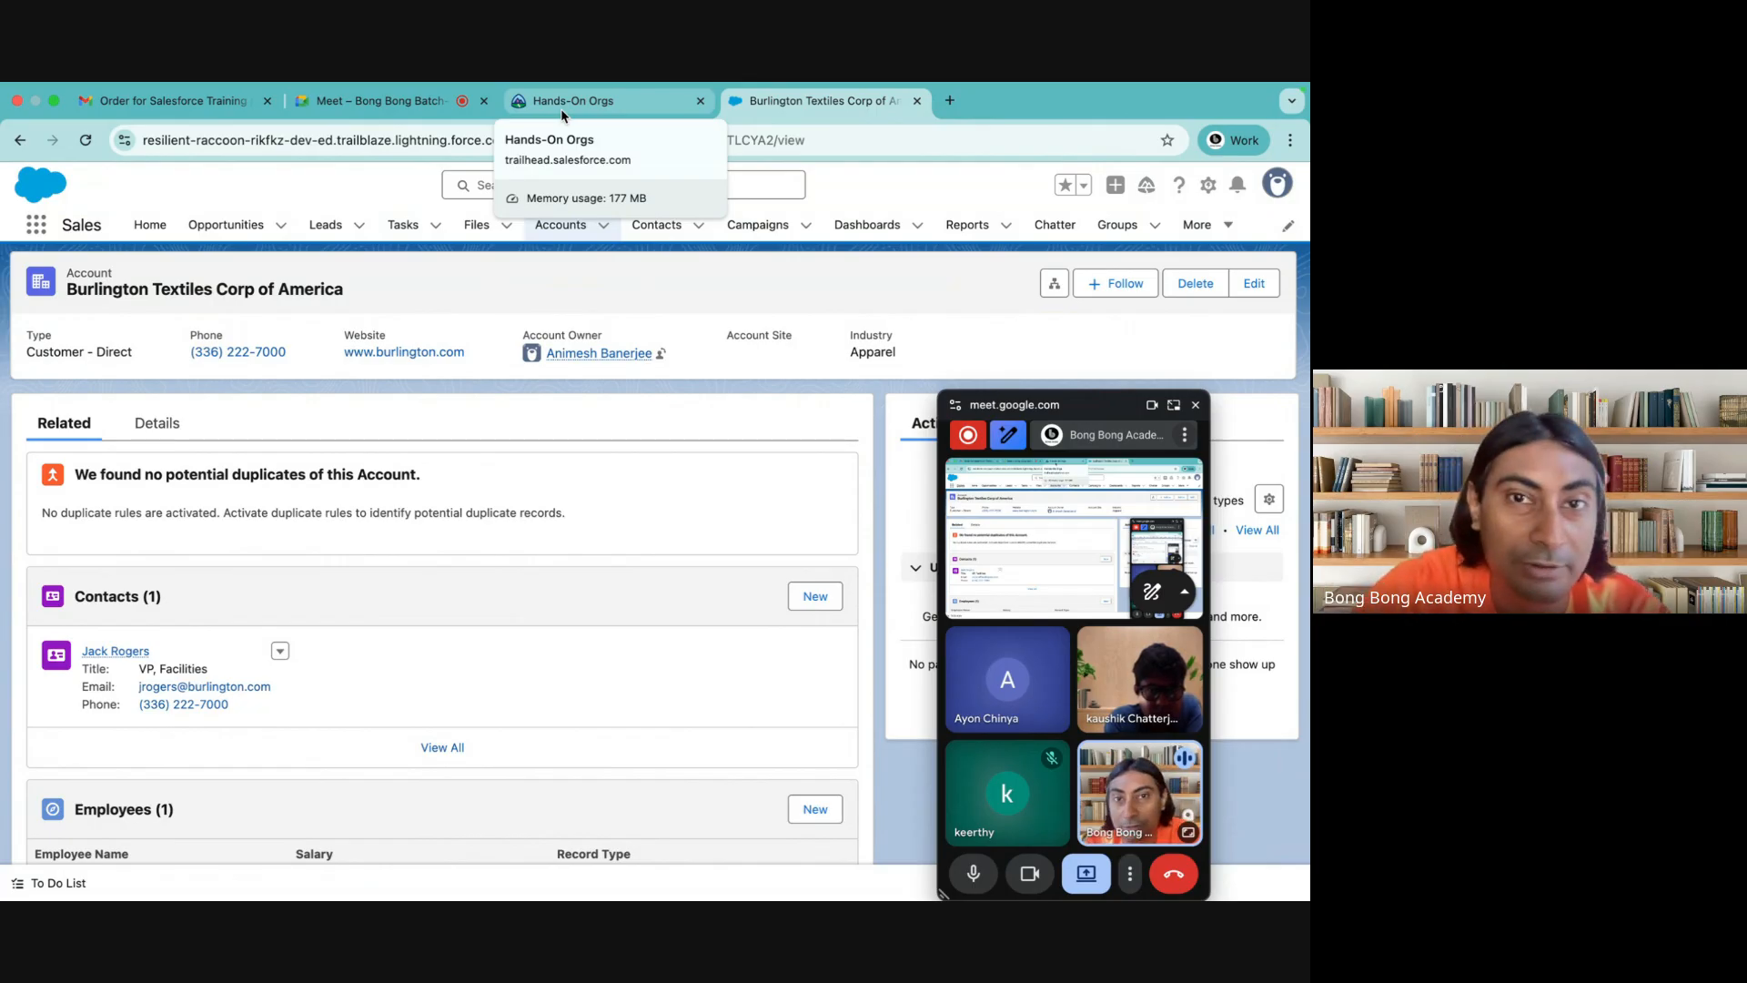
left_click(422, 101)
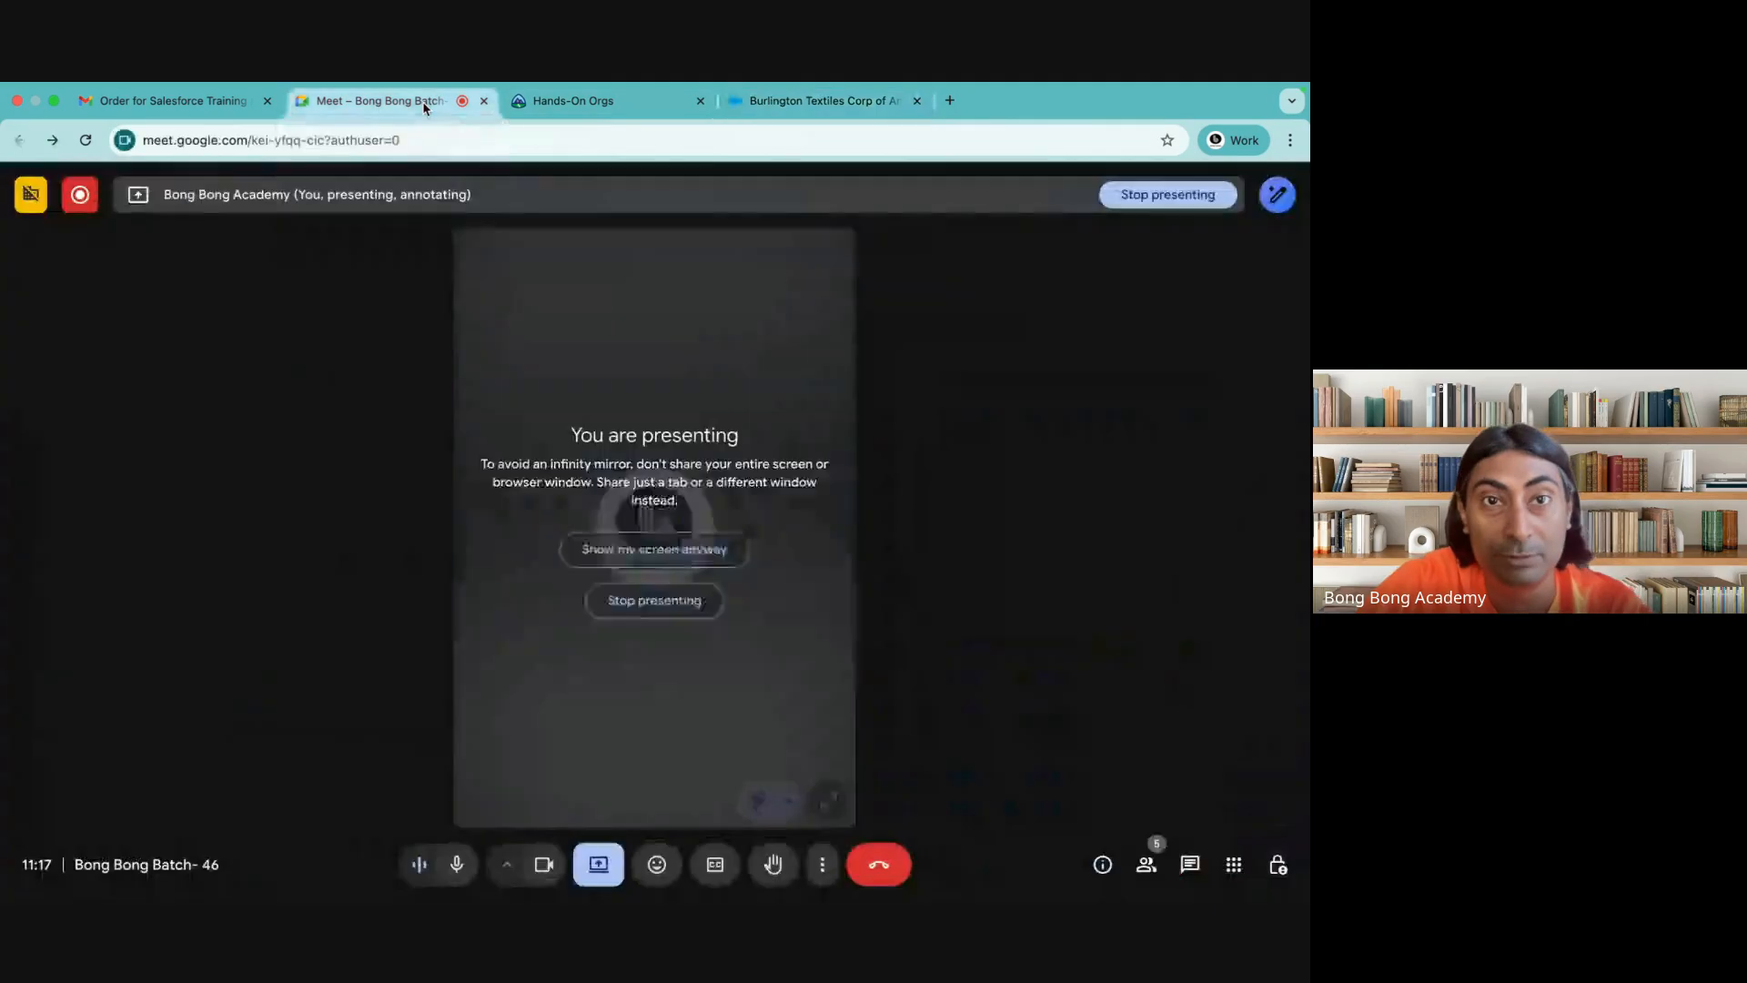
left_click(786, 107)
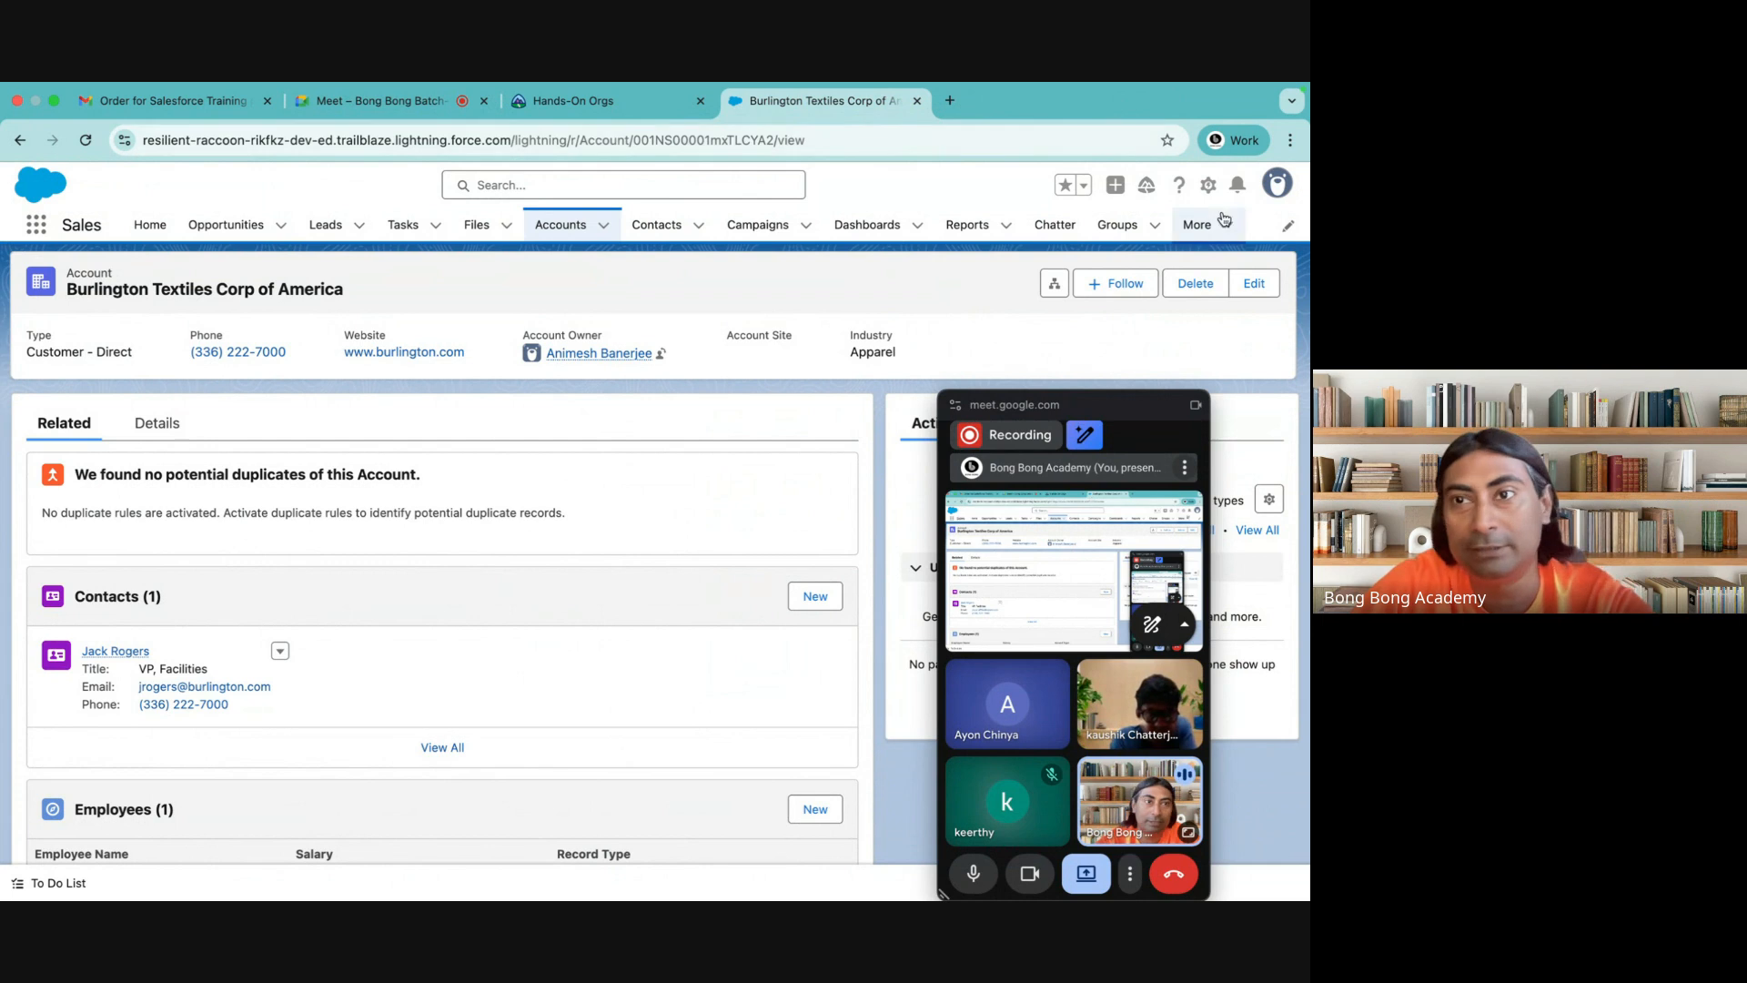
Open the Account Lightning Page in the builder through the Account object's settings, close it and check the record's Edit Page option
left_click(1209, 187)
left_click(1105, 264)
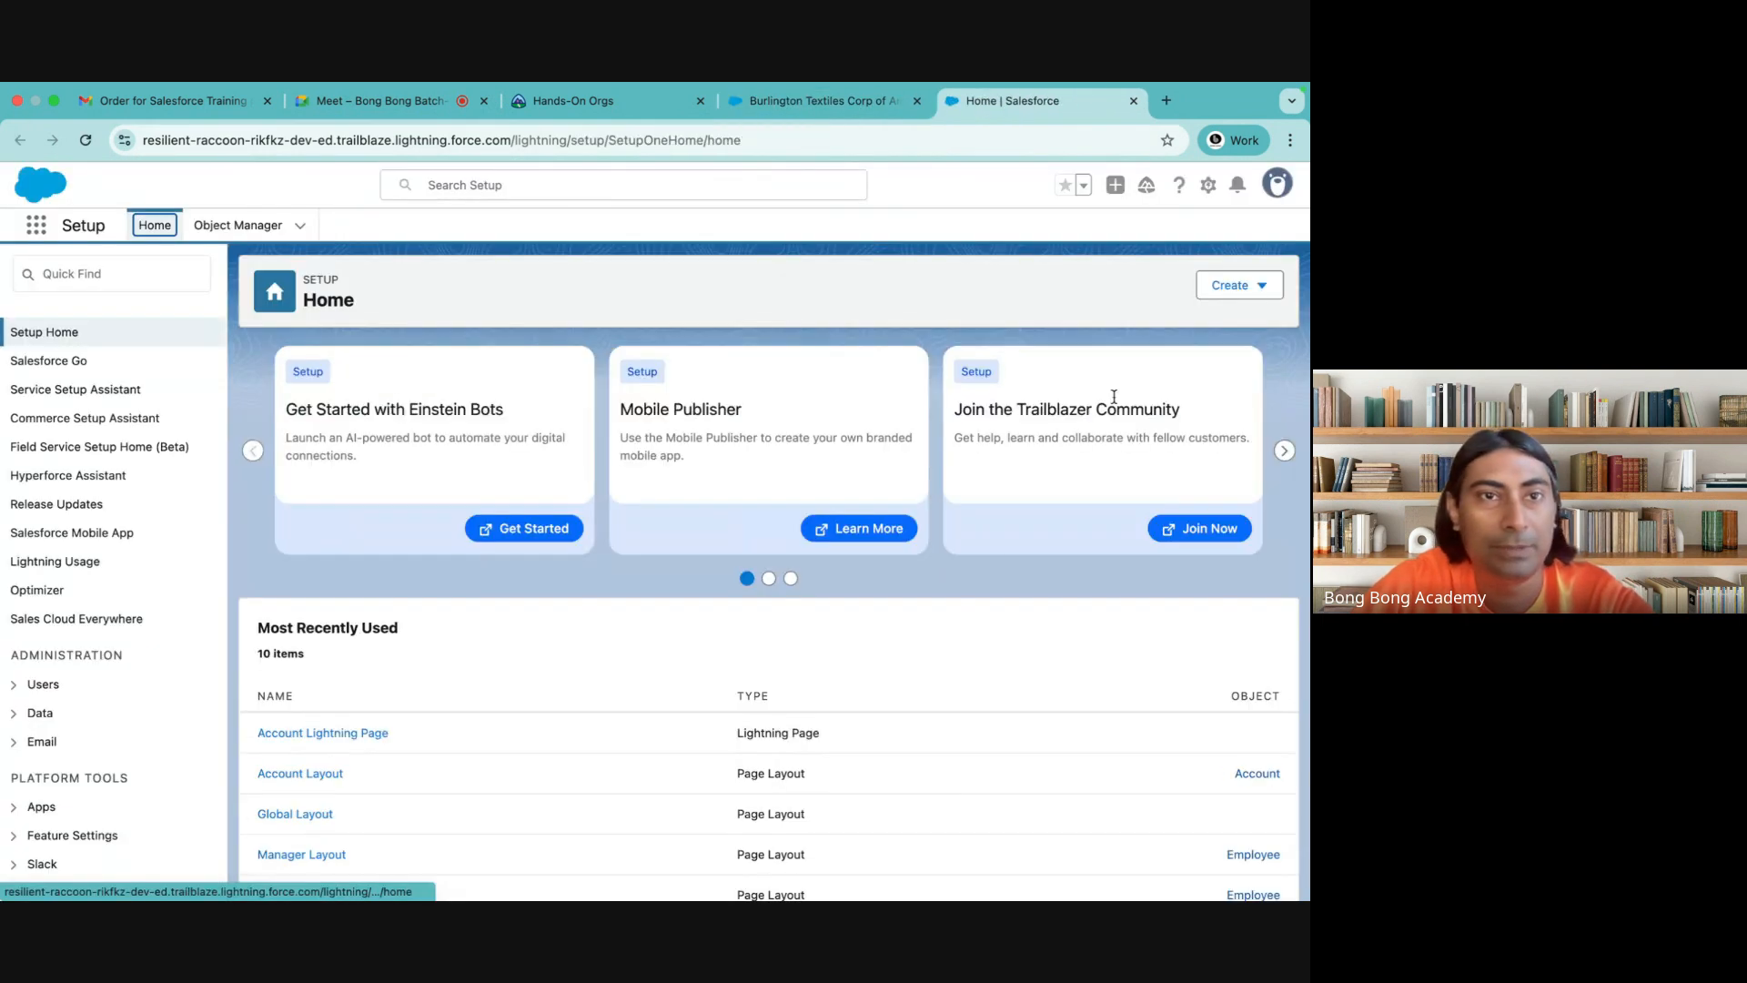
left_click(223, 226)
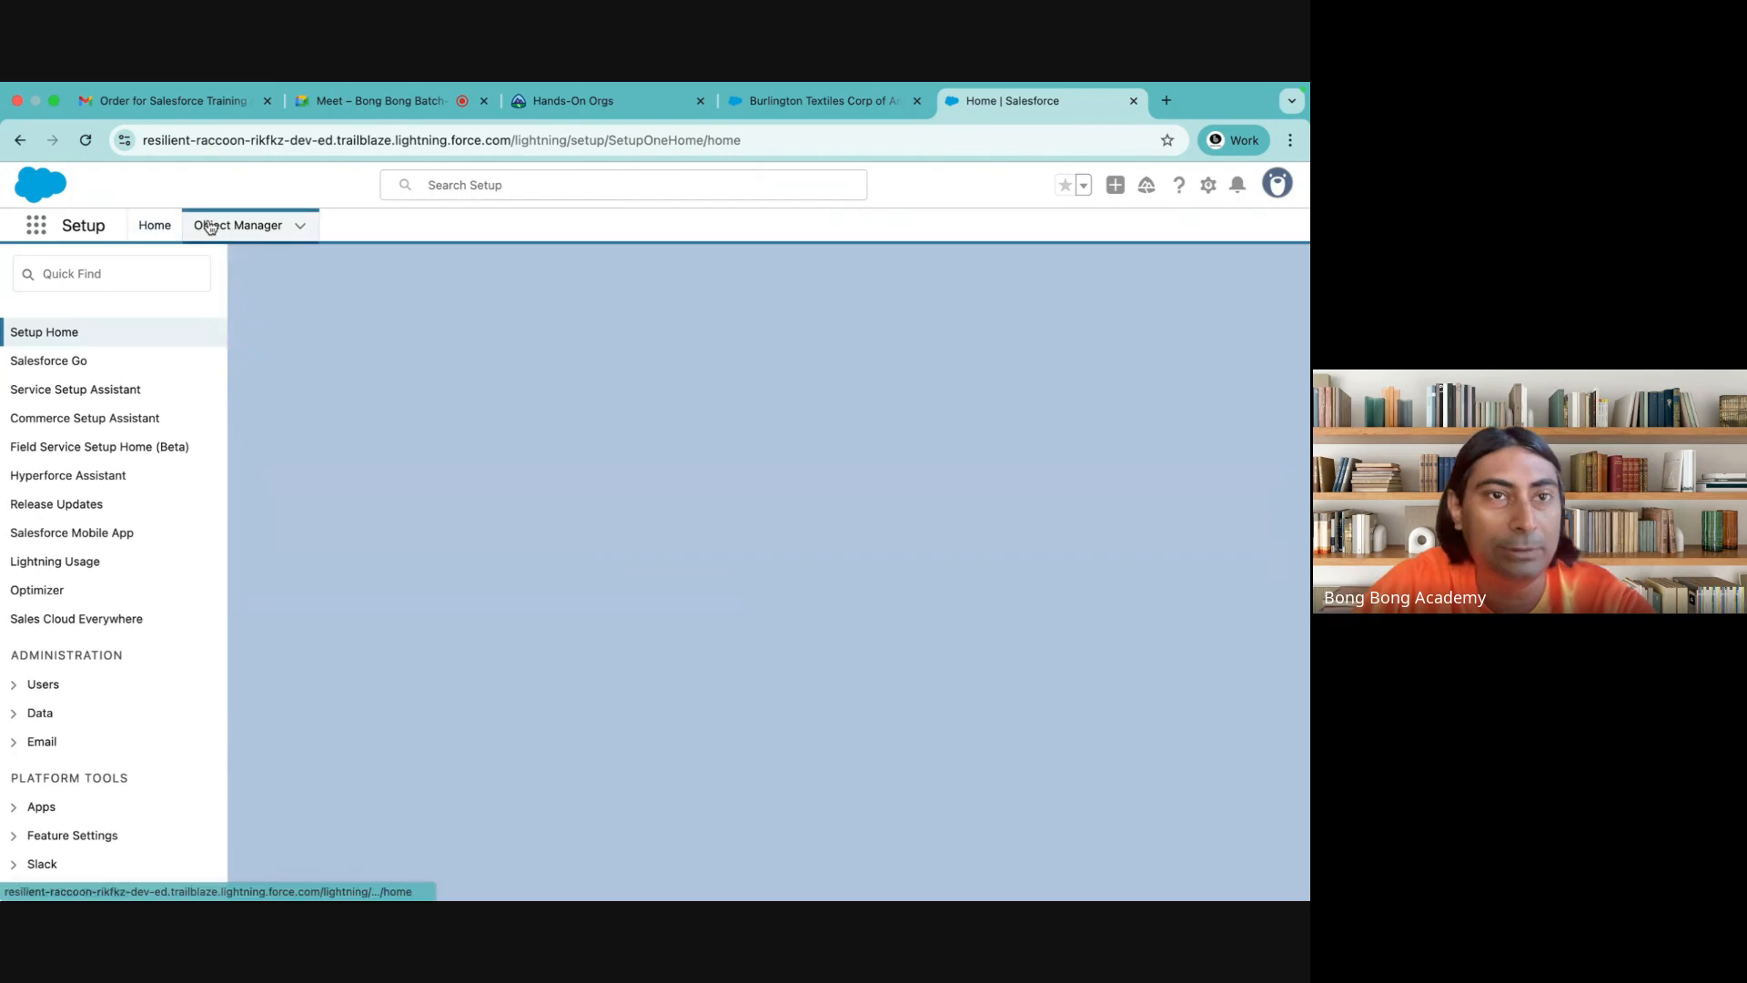
left_click(50, 402)
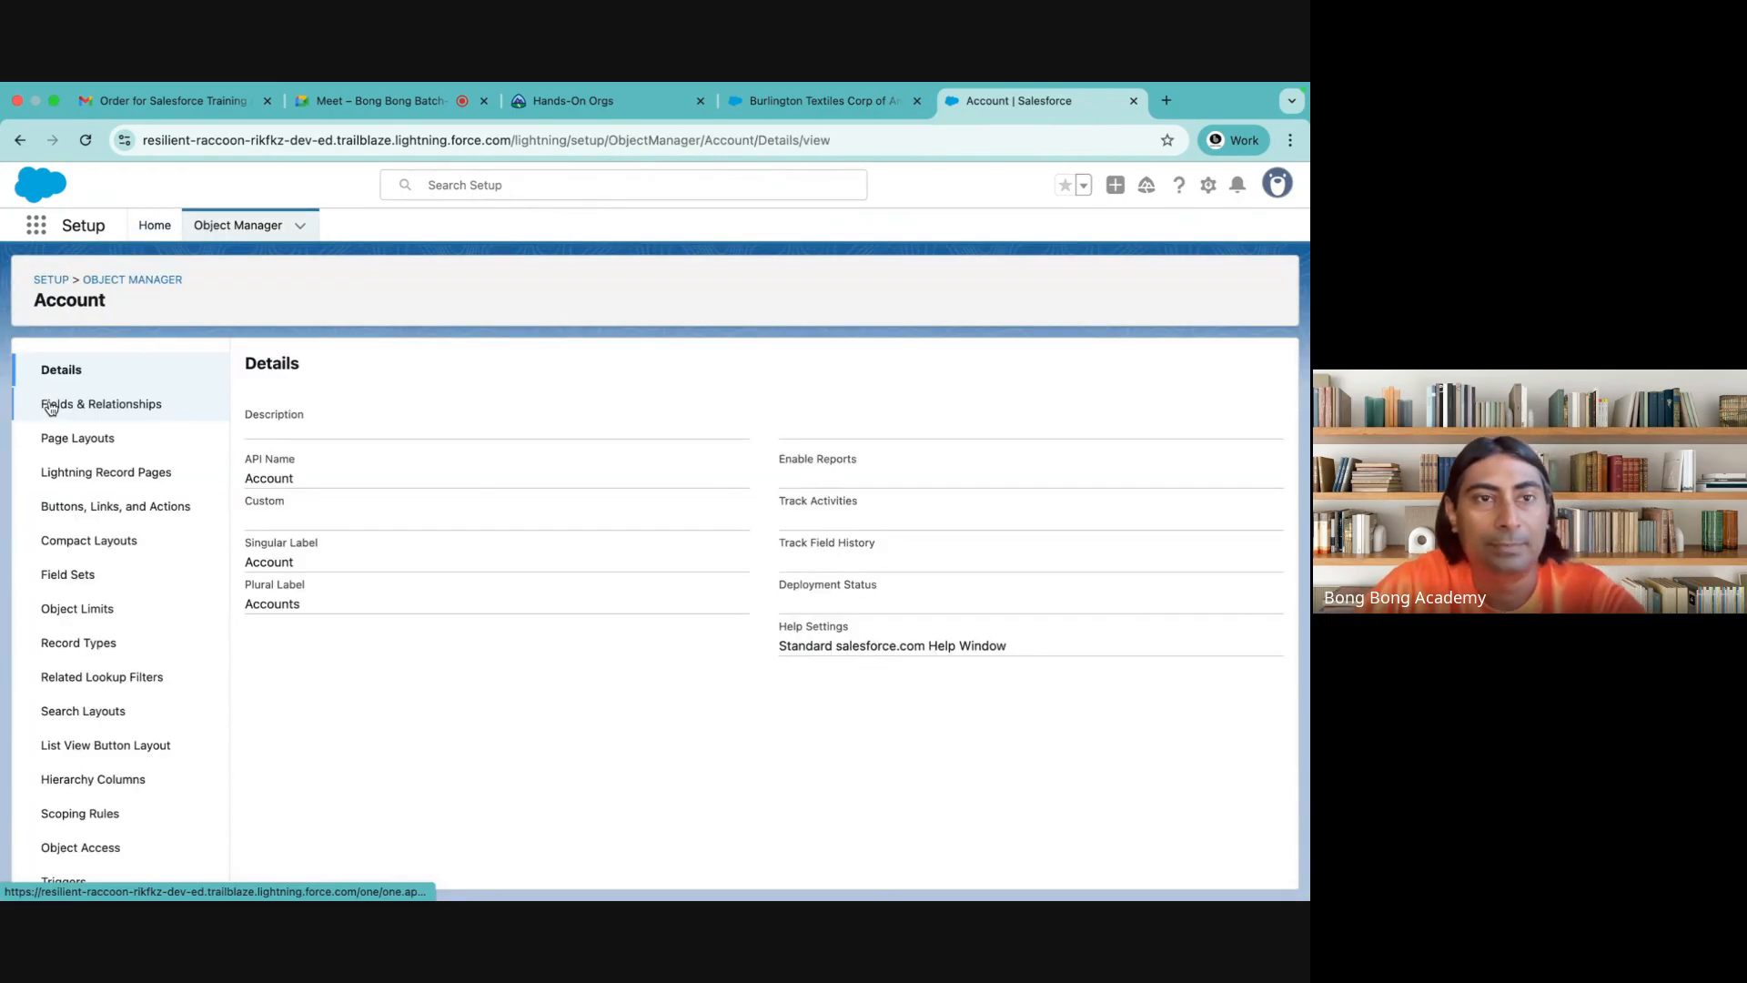
left_click(100, 471)
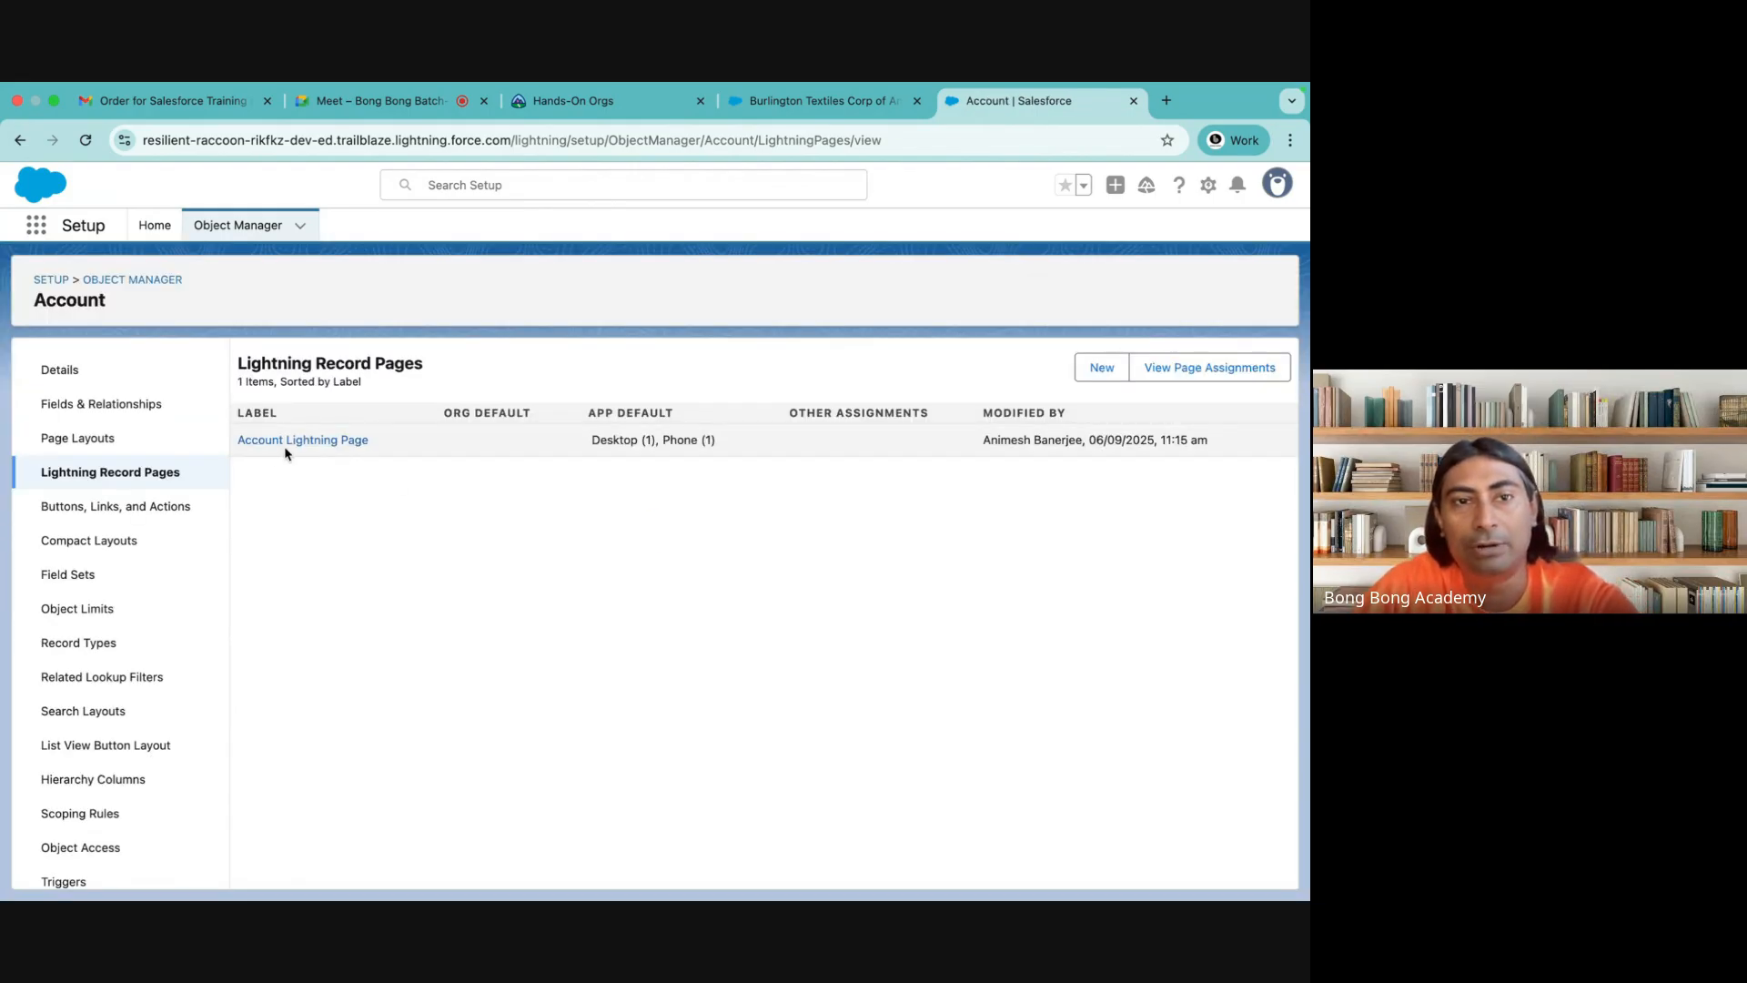
left_click(309, 443)
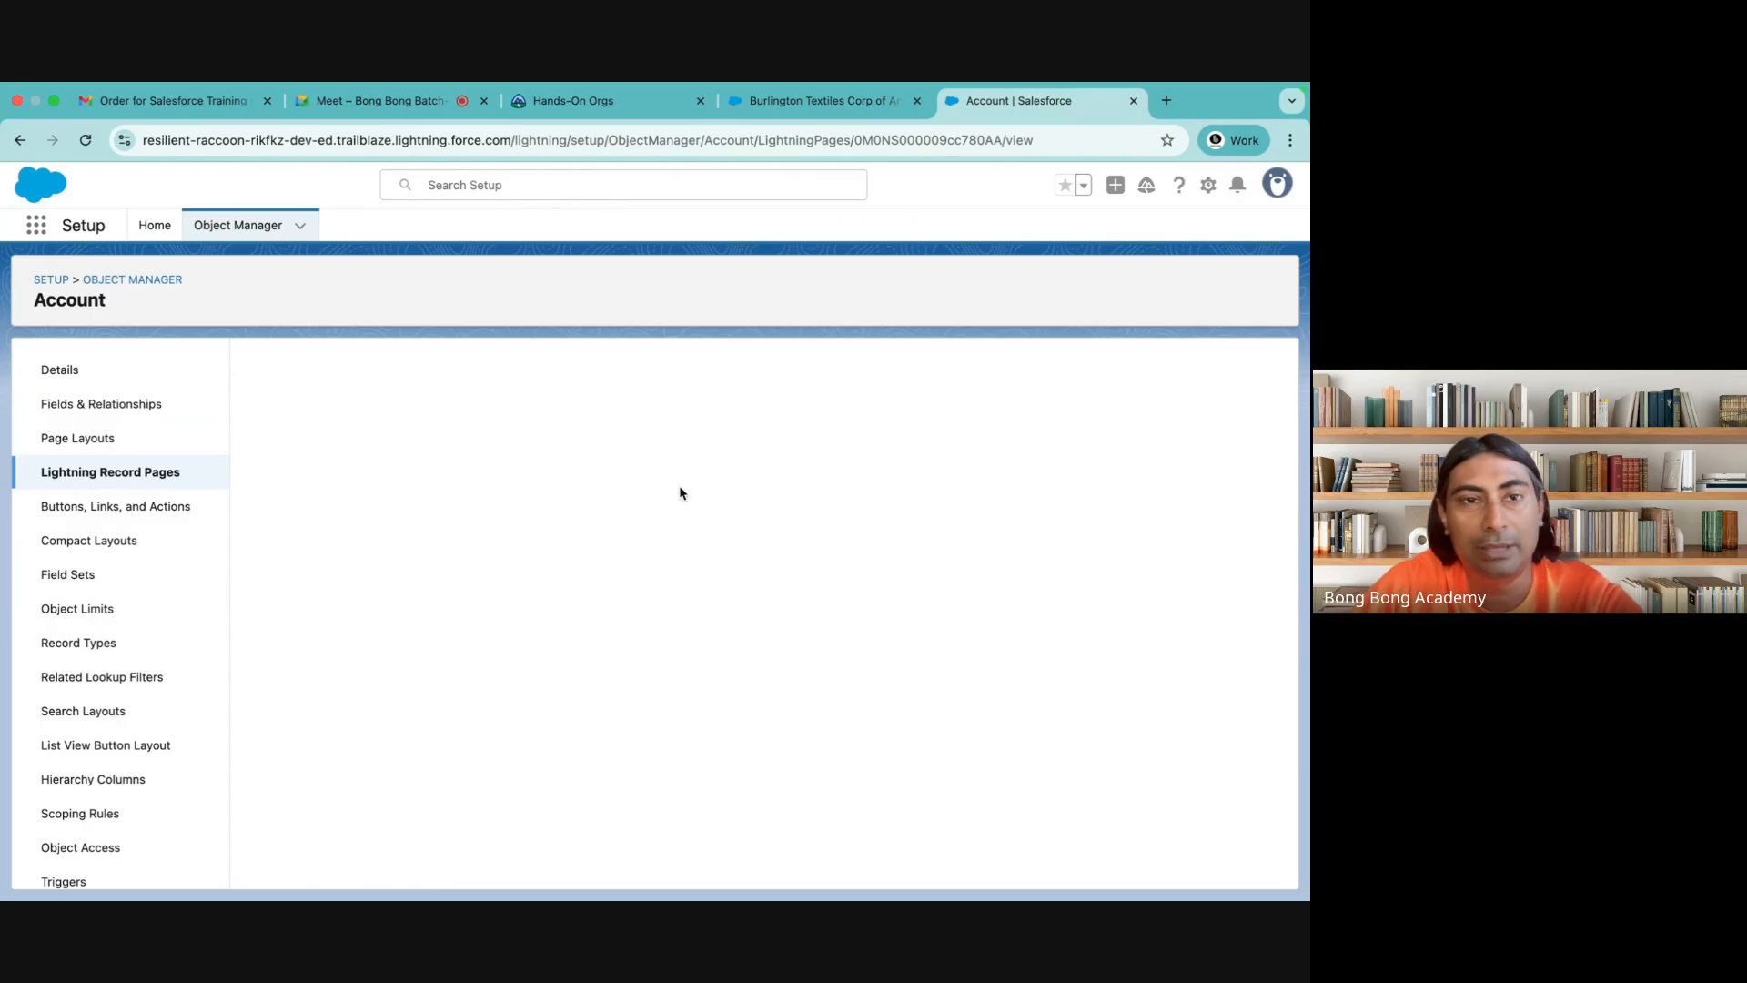
left_click(579, 402)
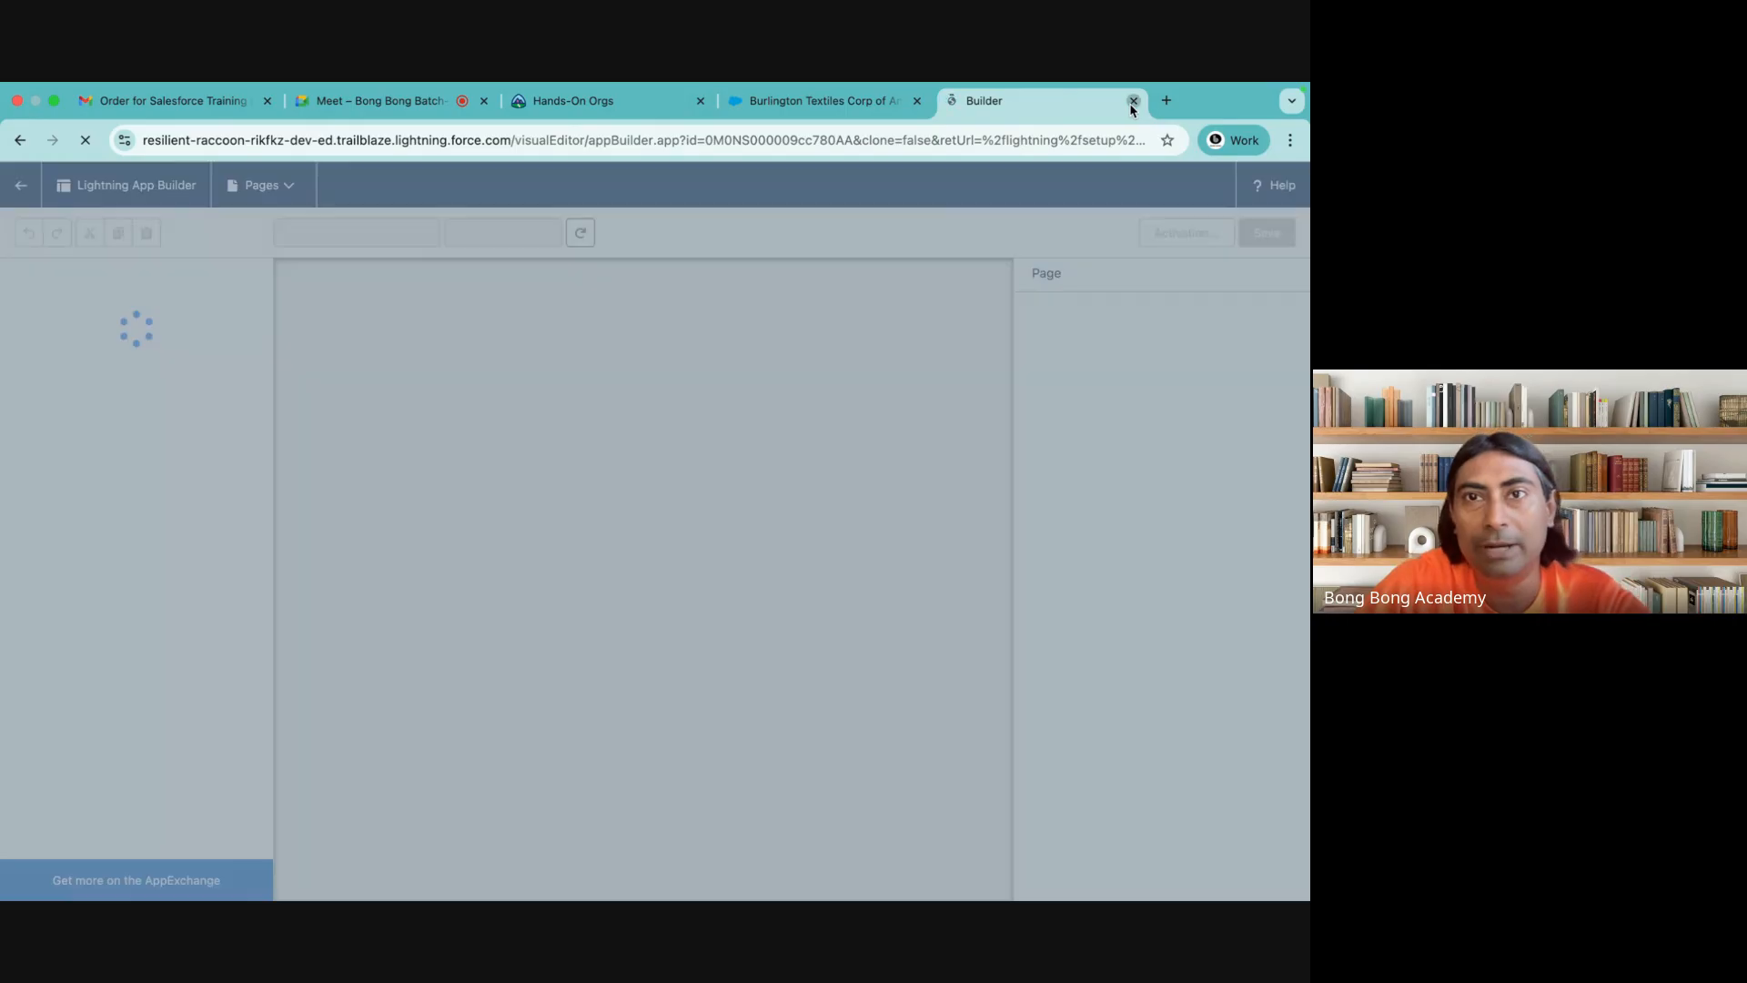
left_click(1133, 102)
left_click(1200, 202)
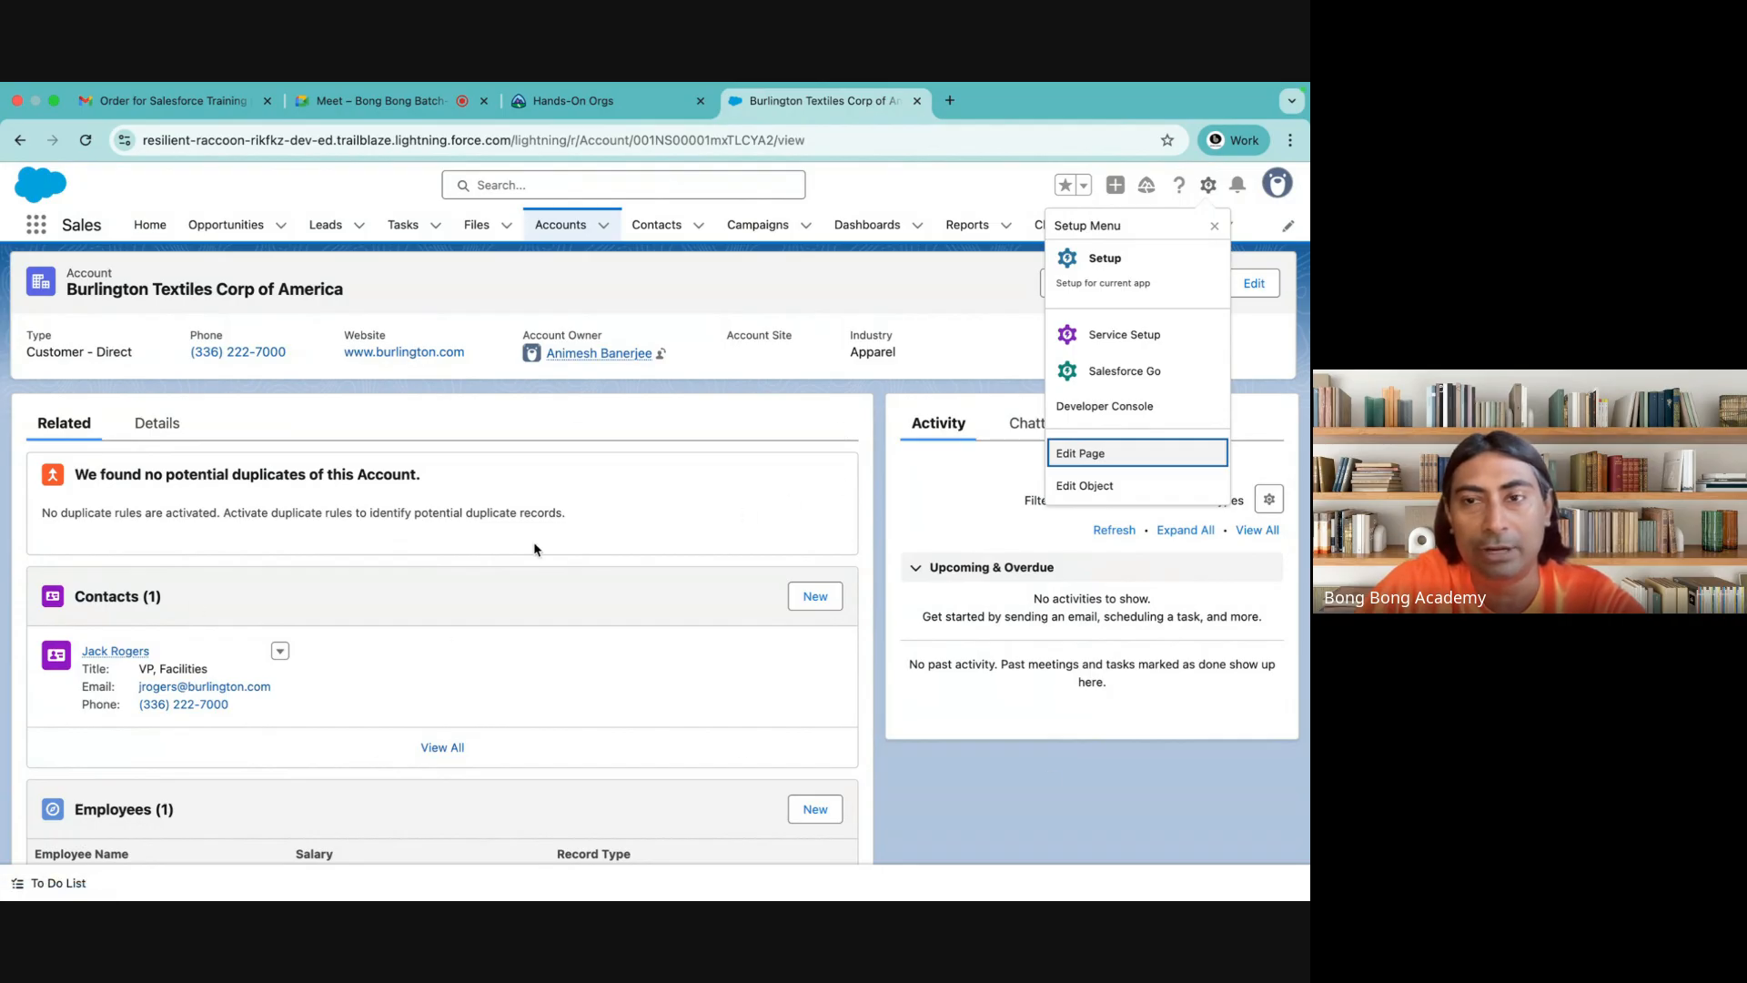
left_click(919, 465)
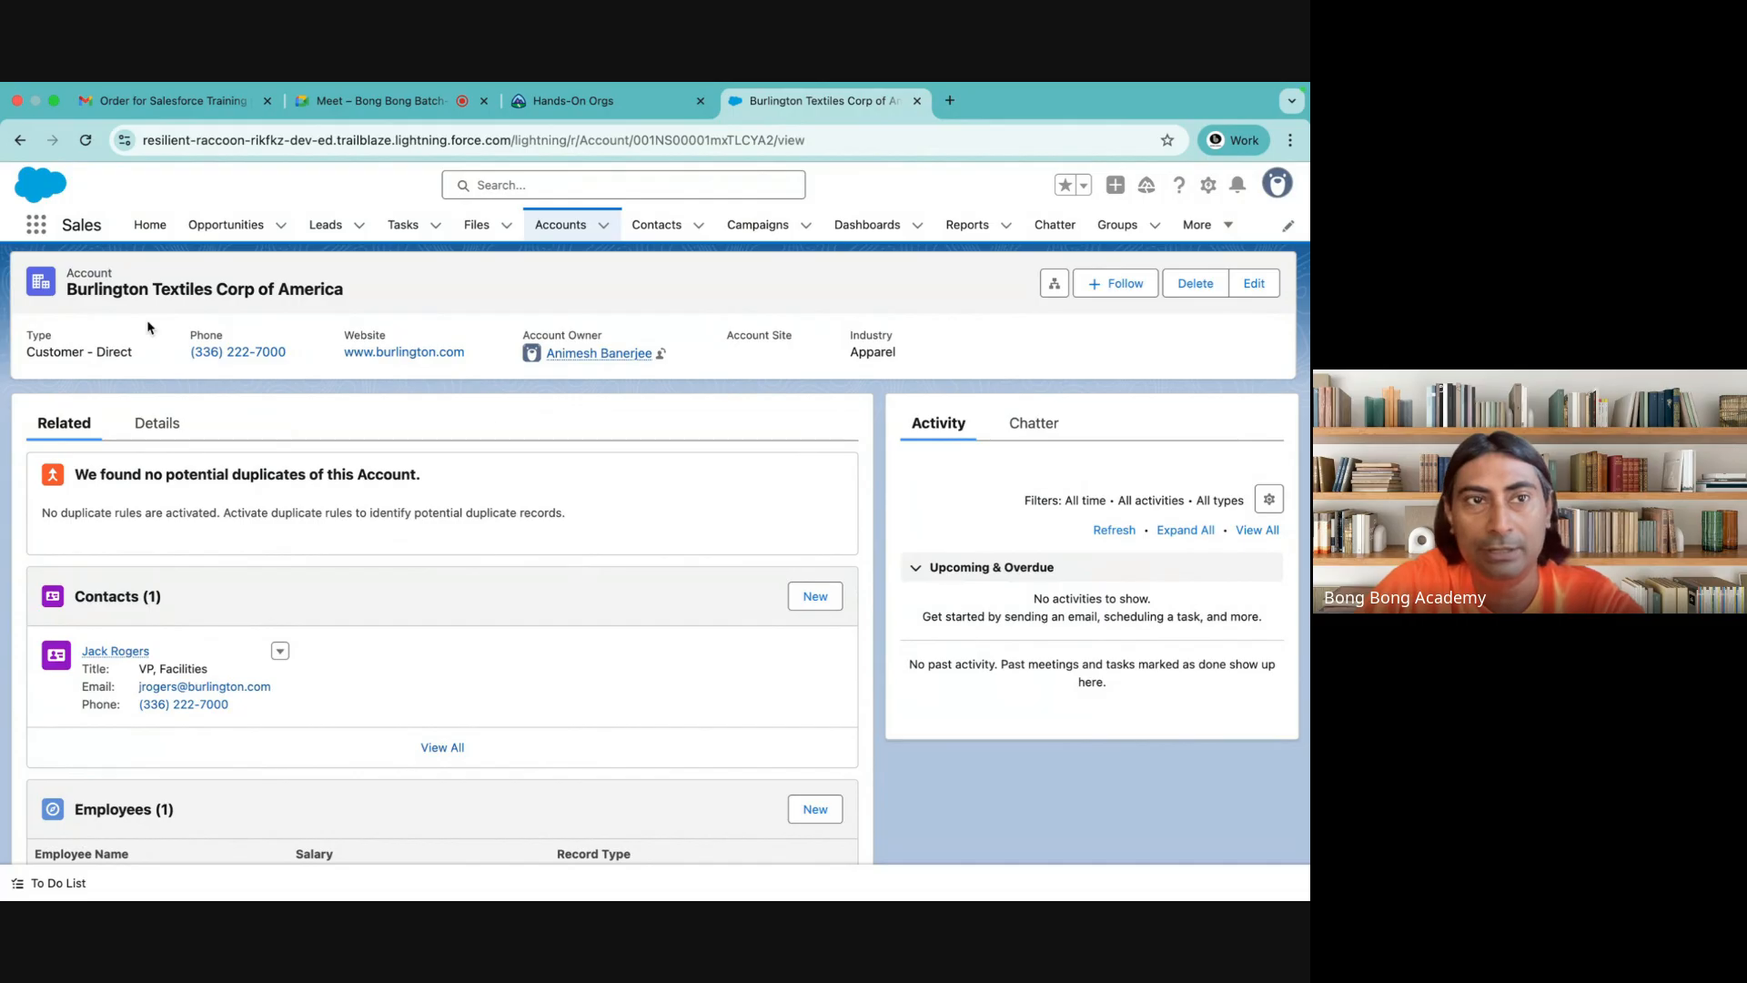
Find the Batch 46 app by searching for 46, switch to it and open its Accounts list
left_click(37, 228)
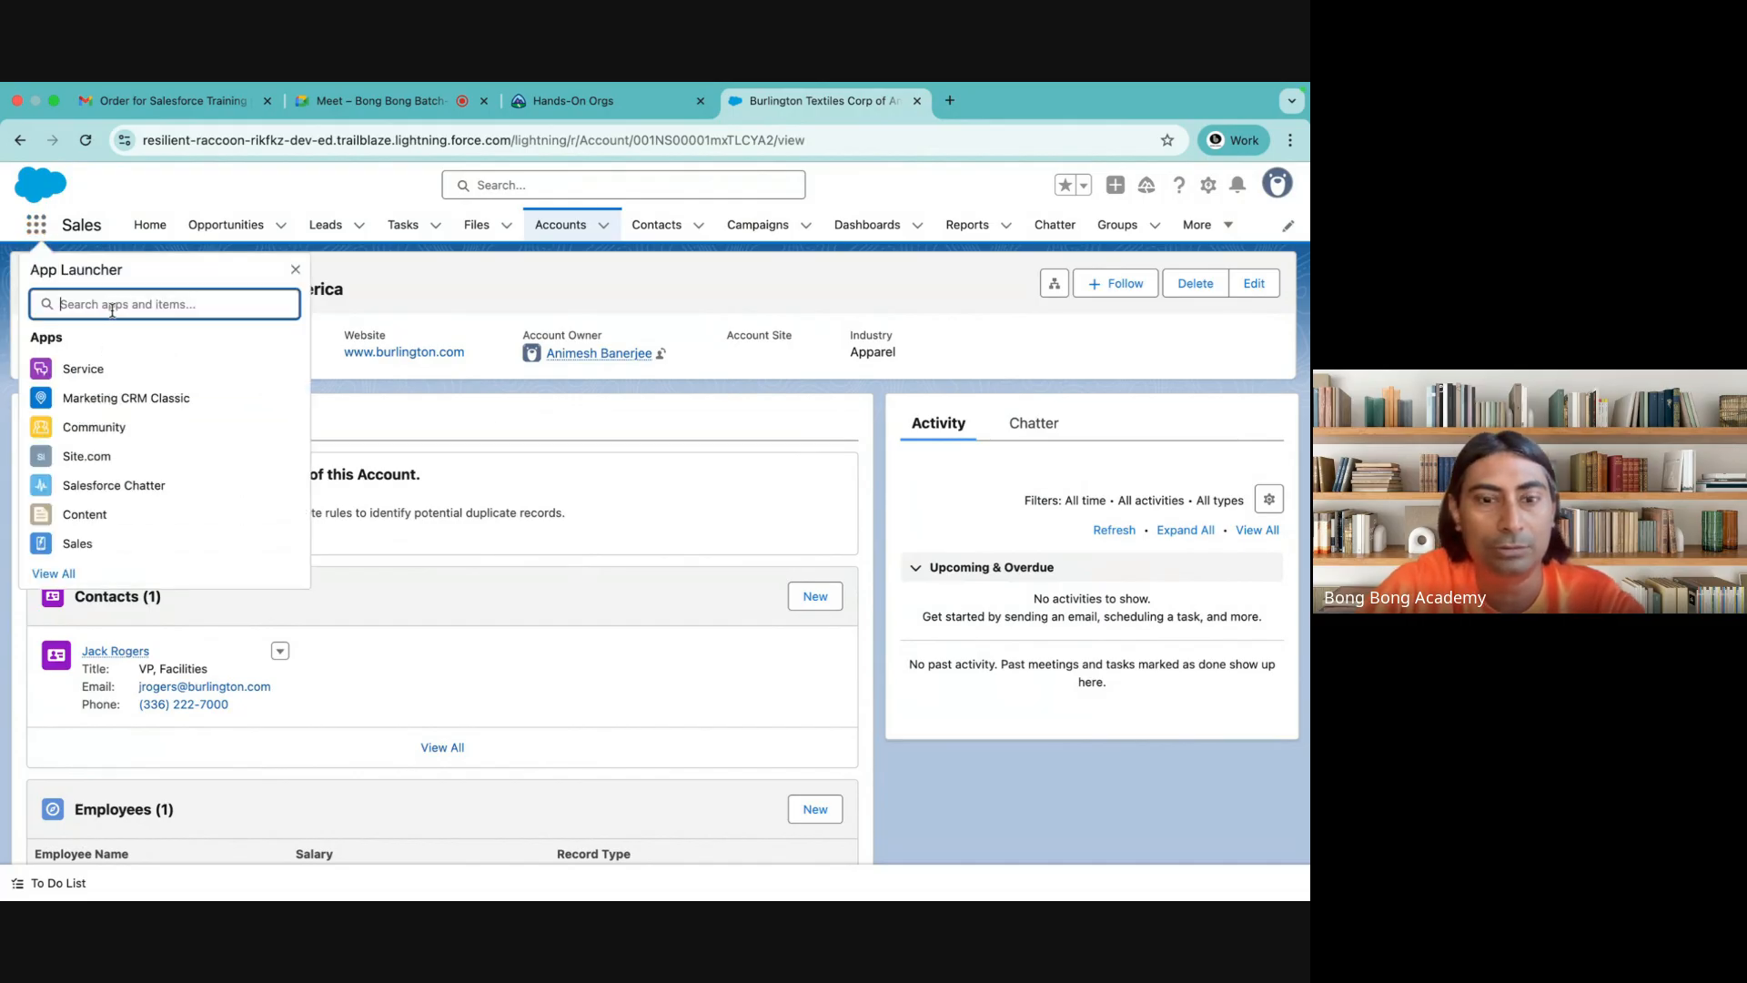
type("46")
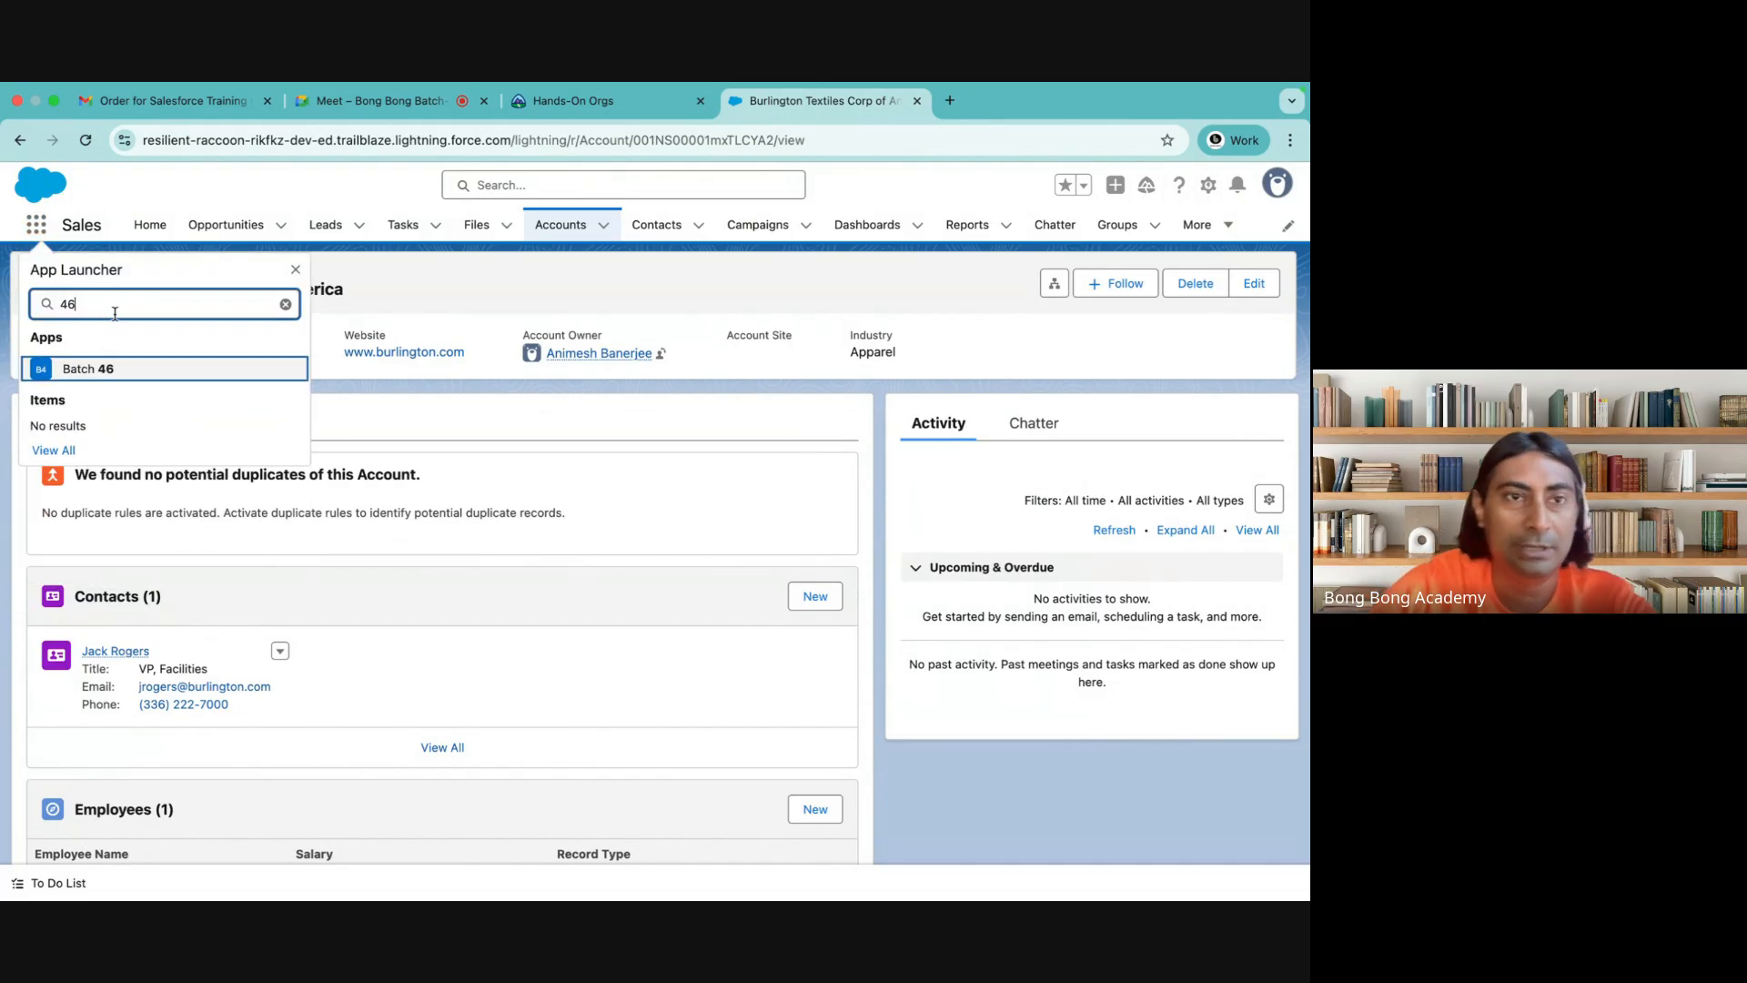
left_click(88, 369)
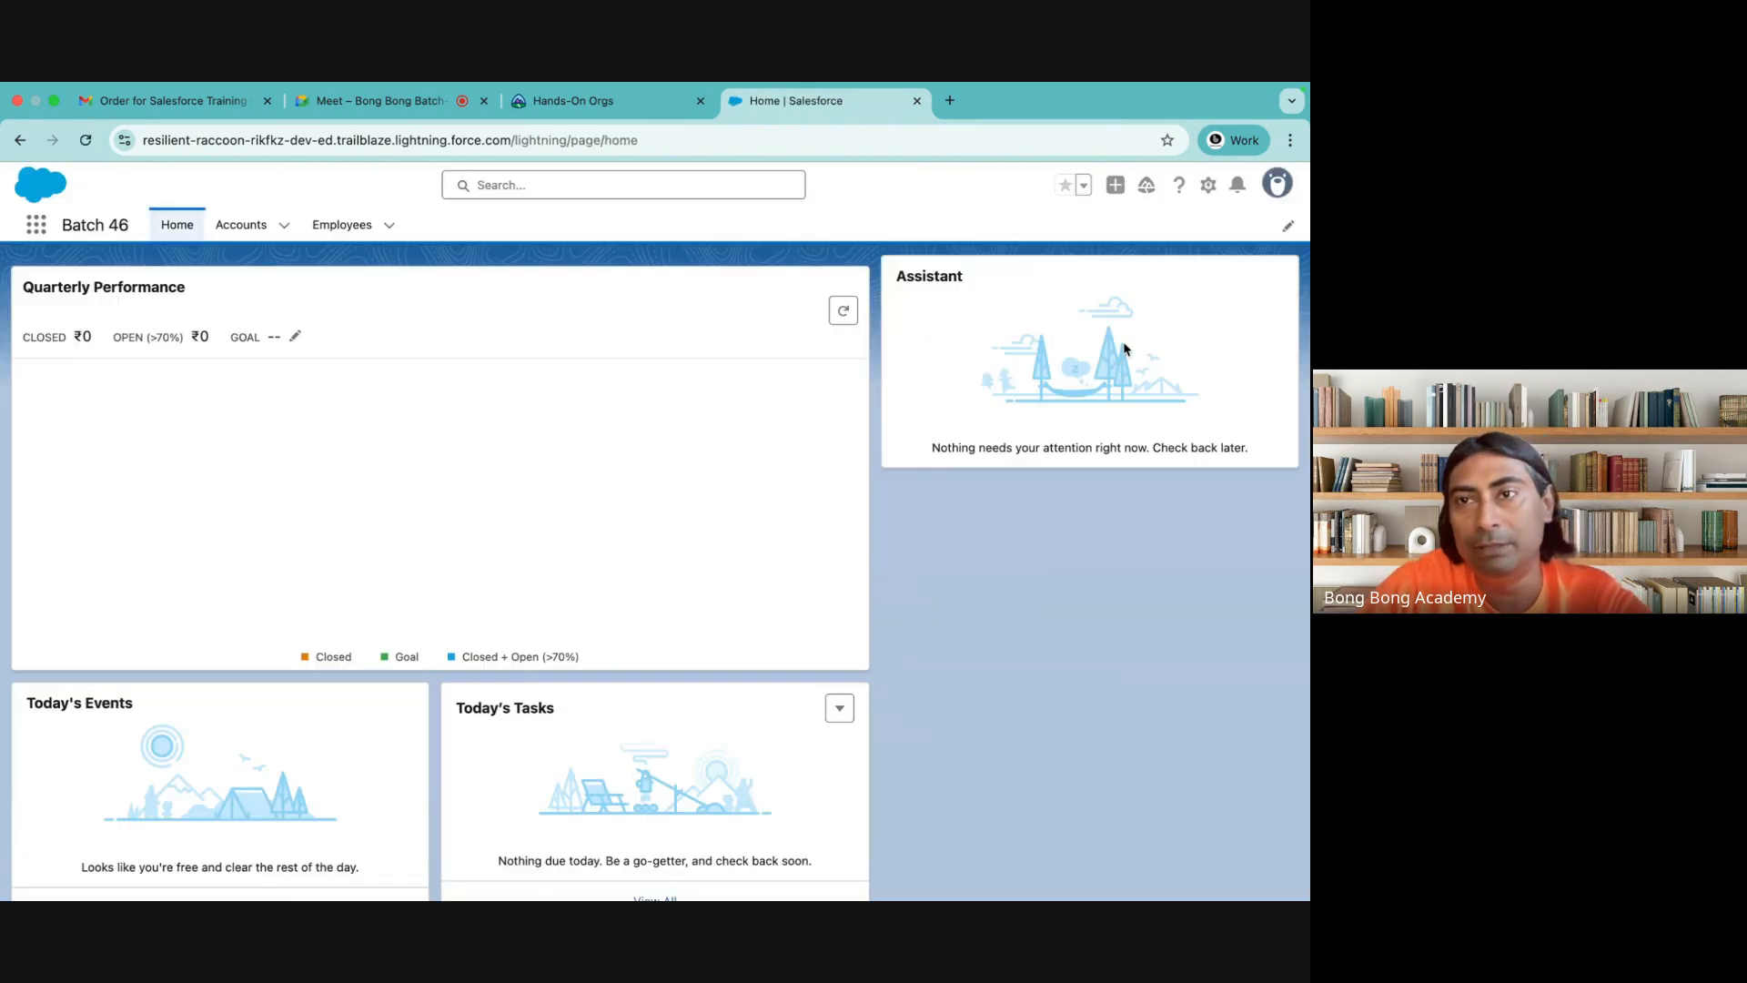
left_click(238, 225)
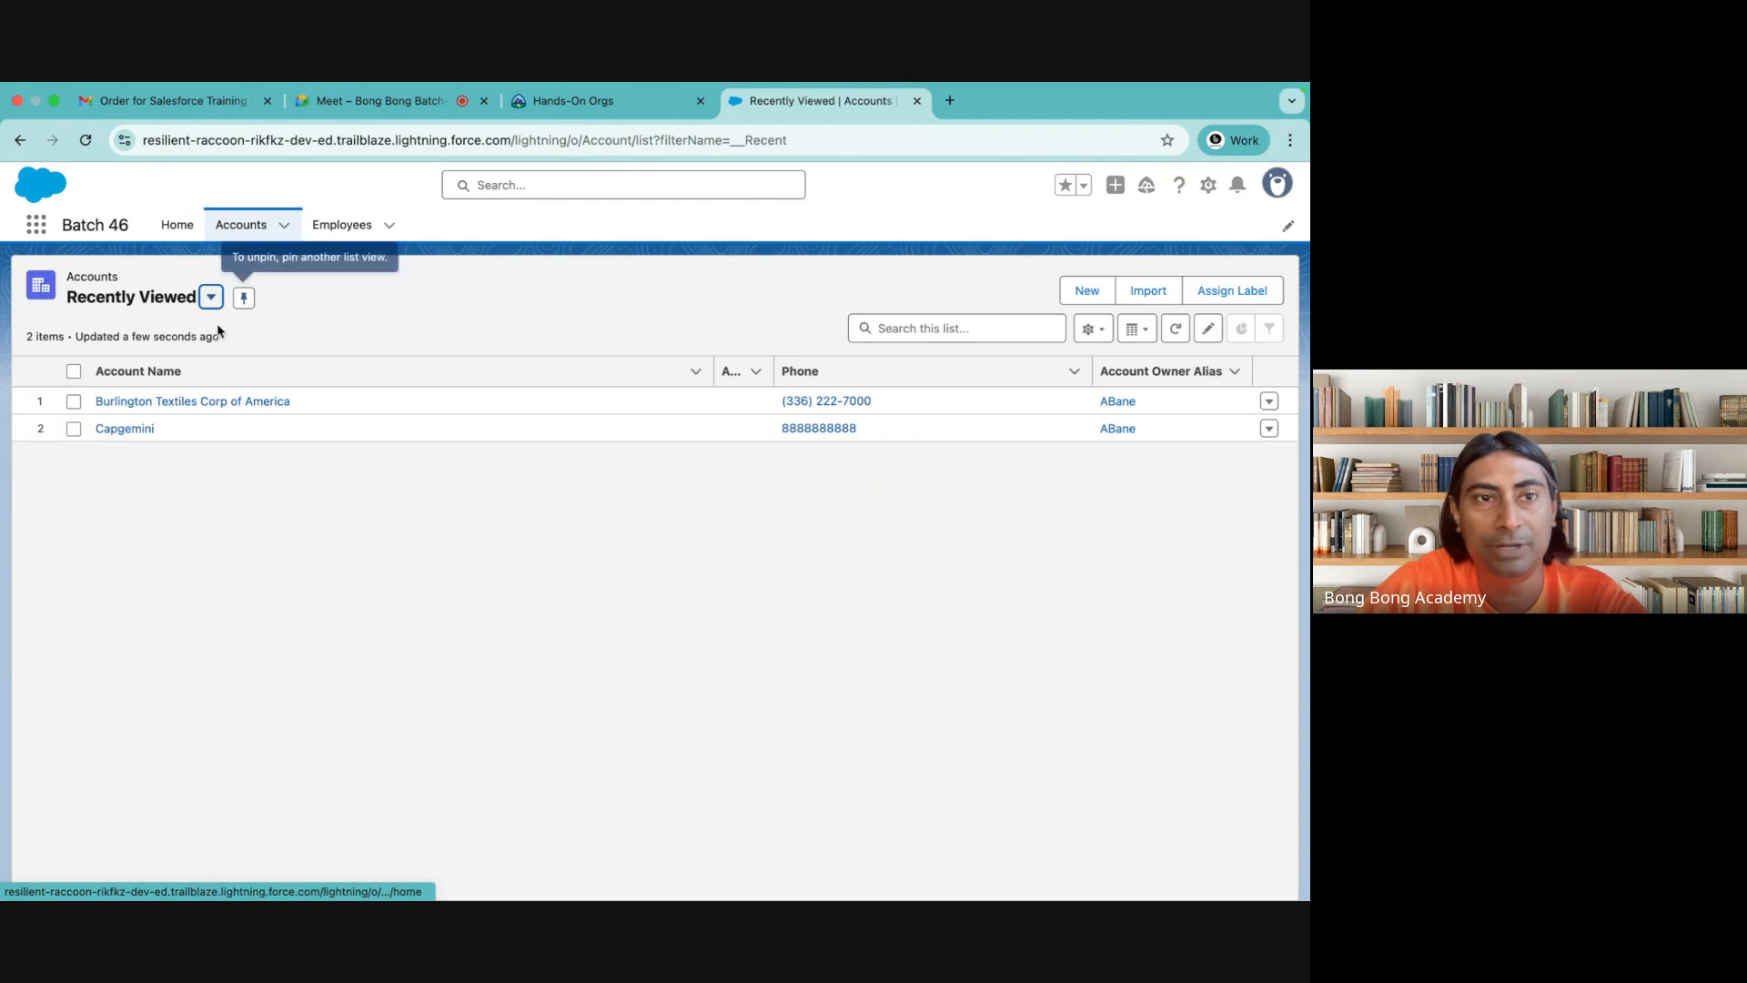
Open the Burlington Textiles Corp of America account and open its record page for editing in the Lightning App Builder
left_click(154, 405)
left_click(1208, 185)
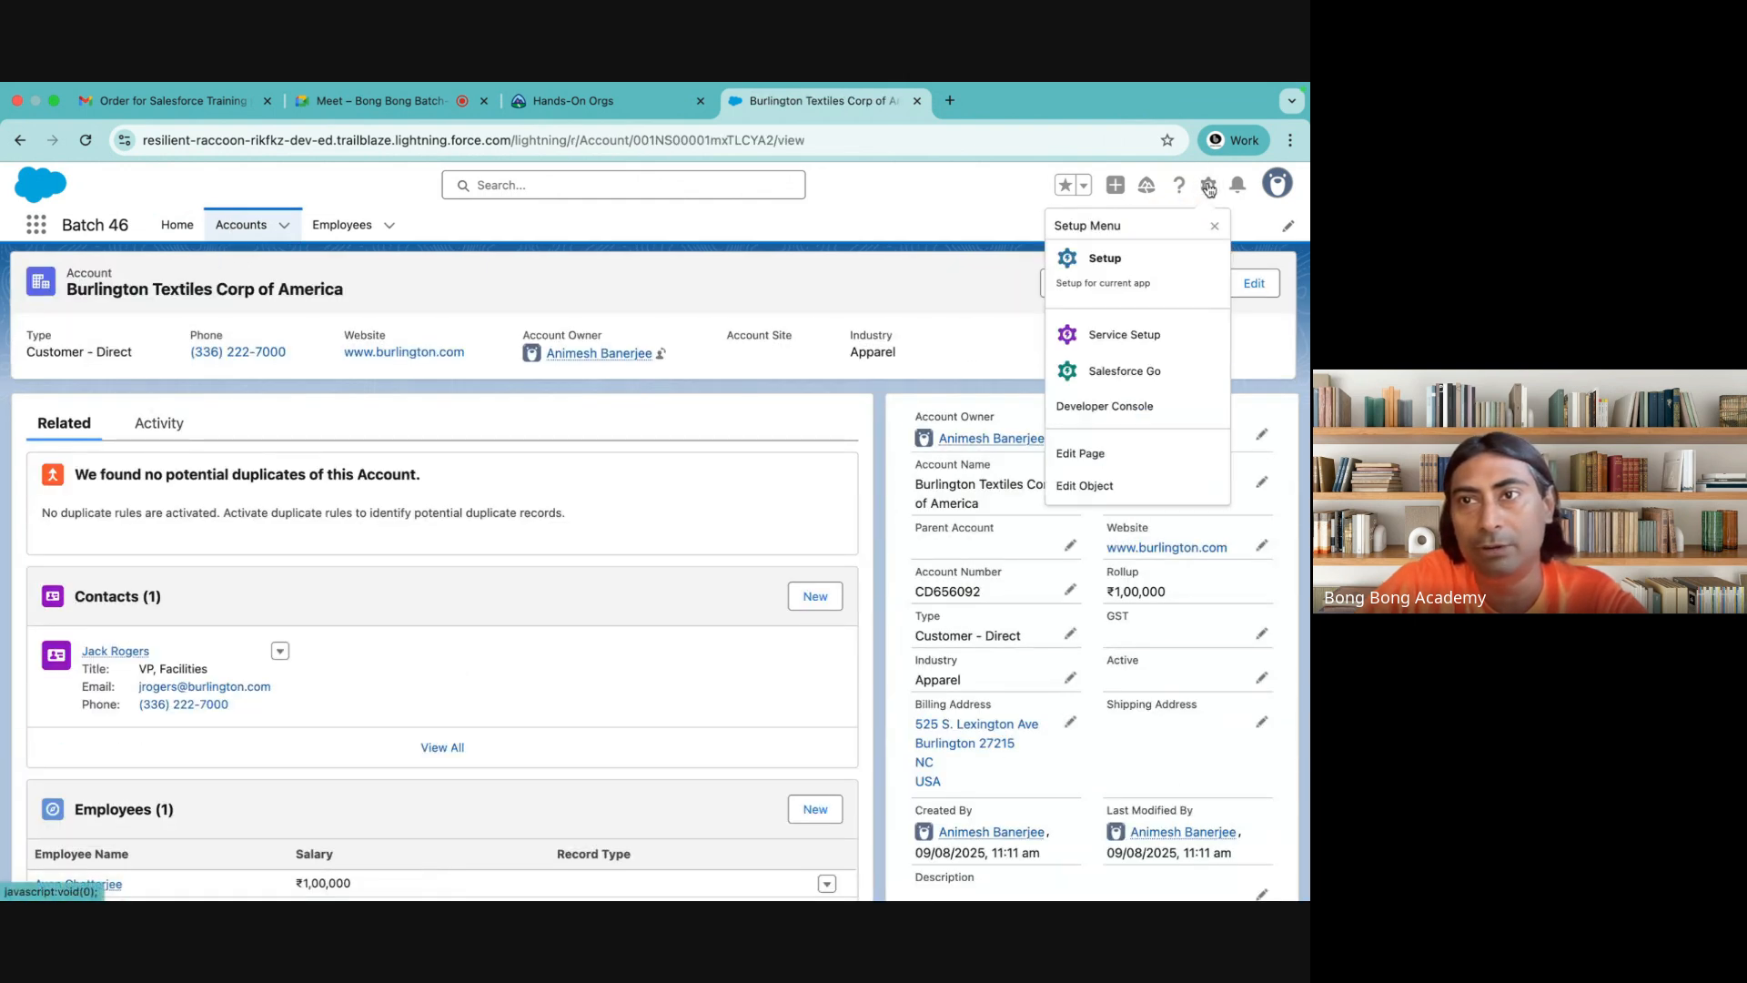
left_click(1174, 453)
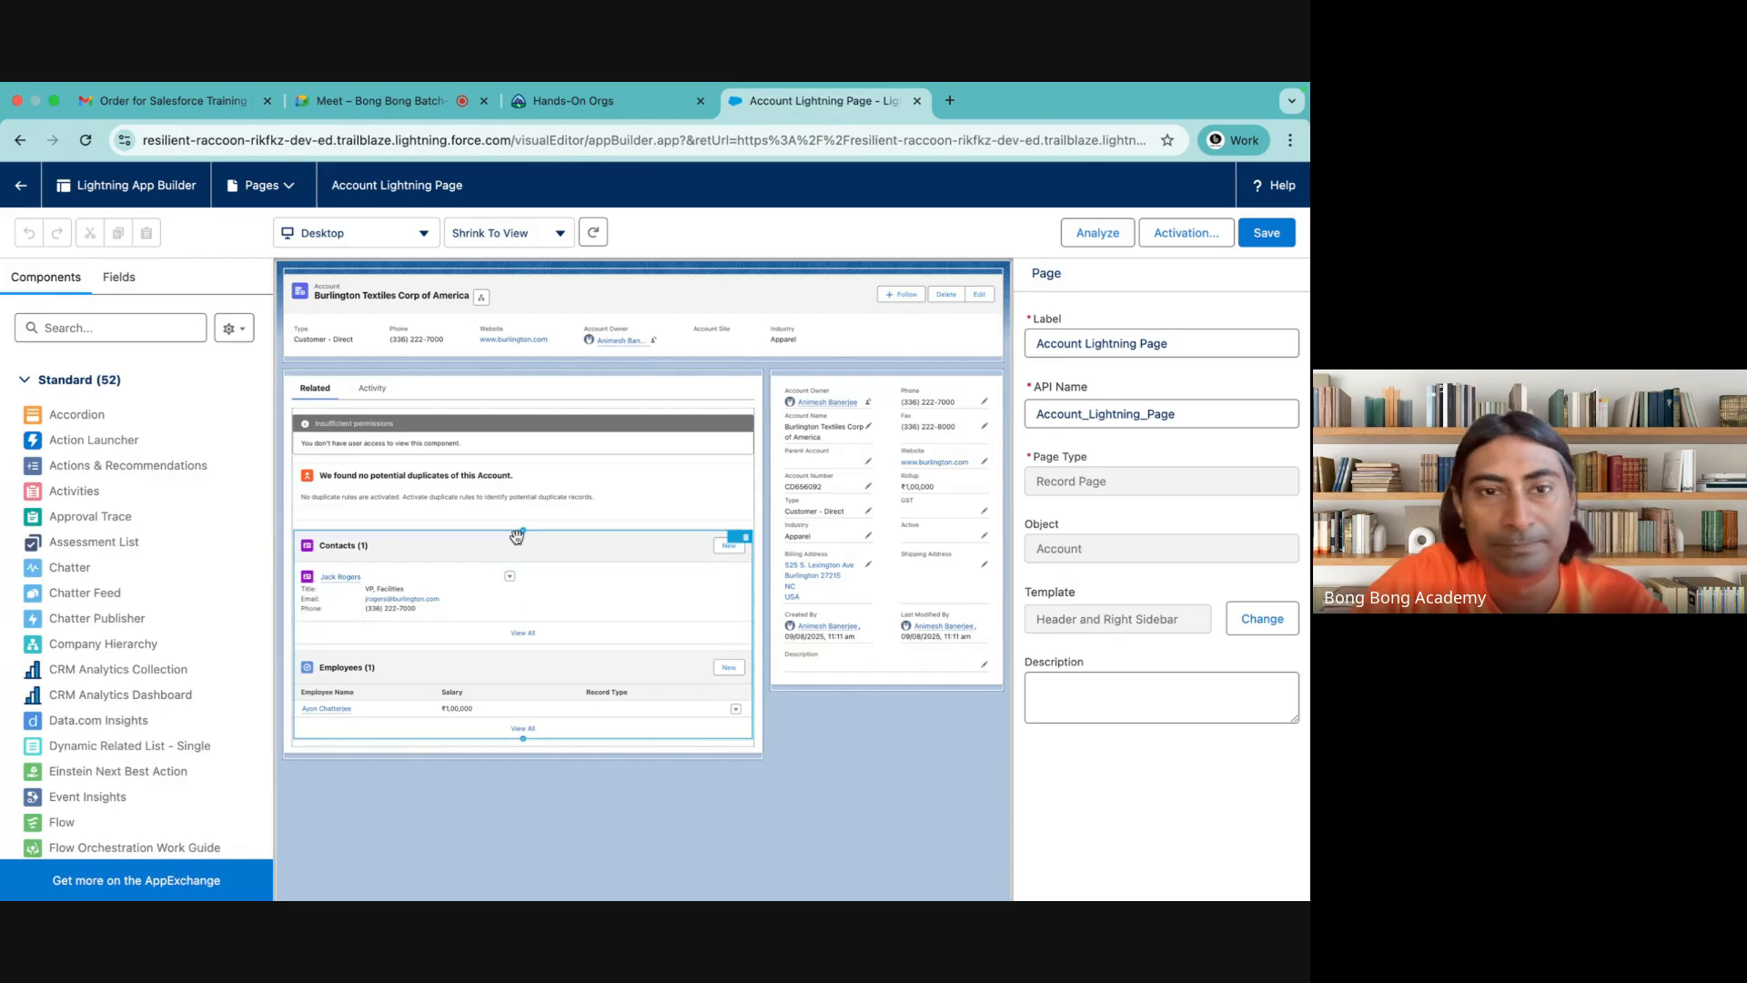
Examine the page layout links in the properties of the Related Lists and Record Detail components
left_click(464, 567)
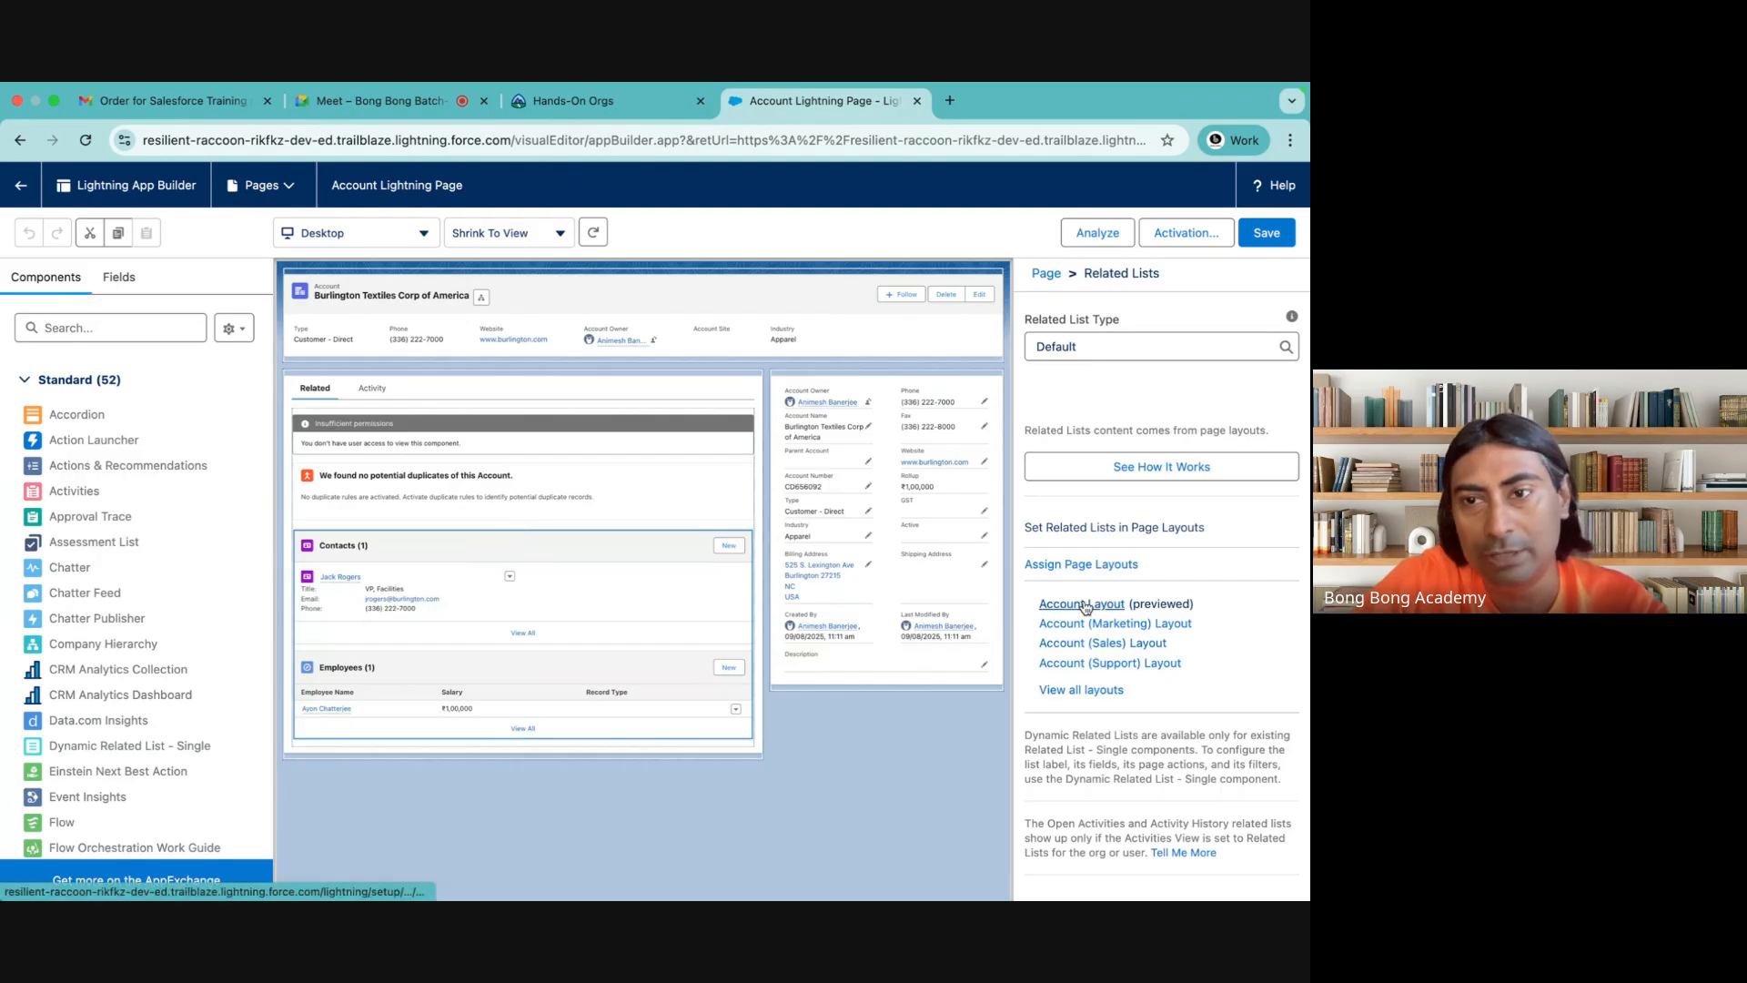
left_click(882, 508)
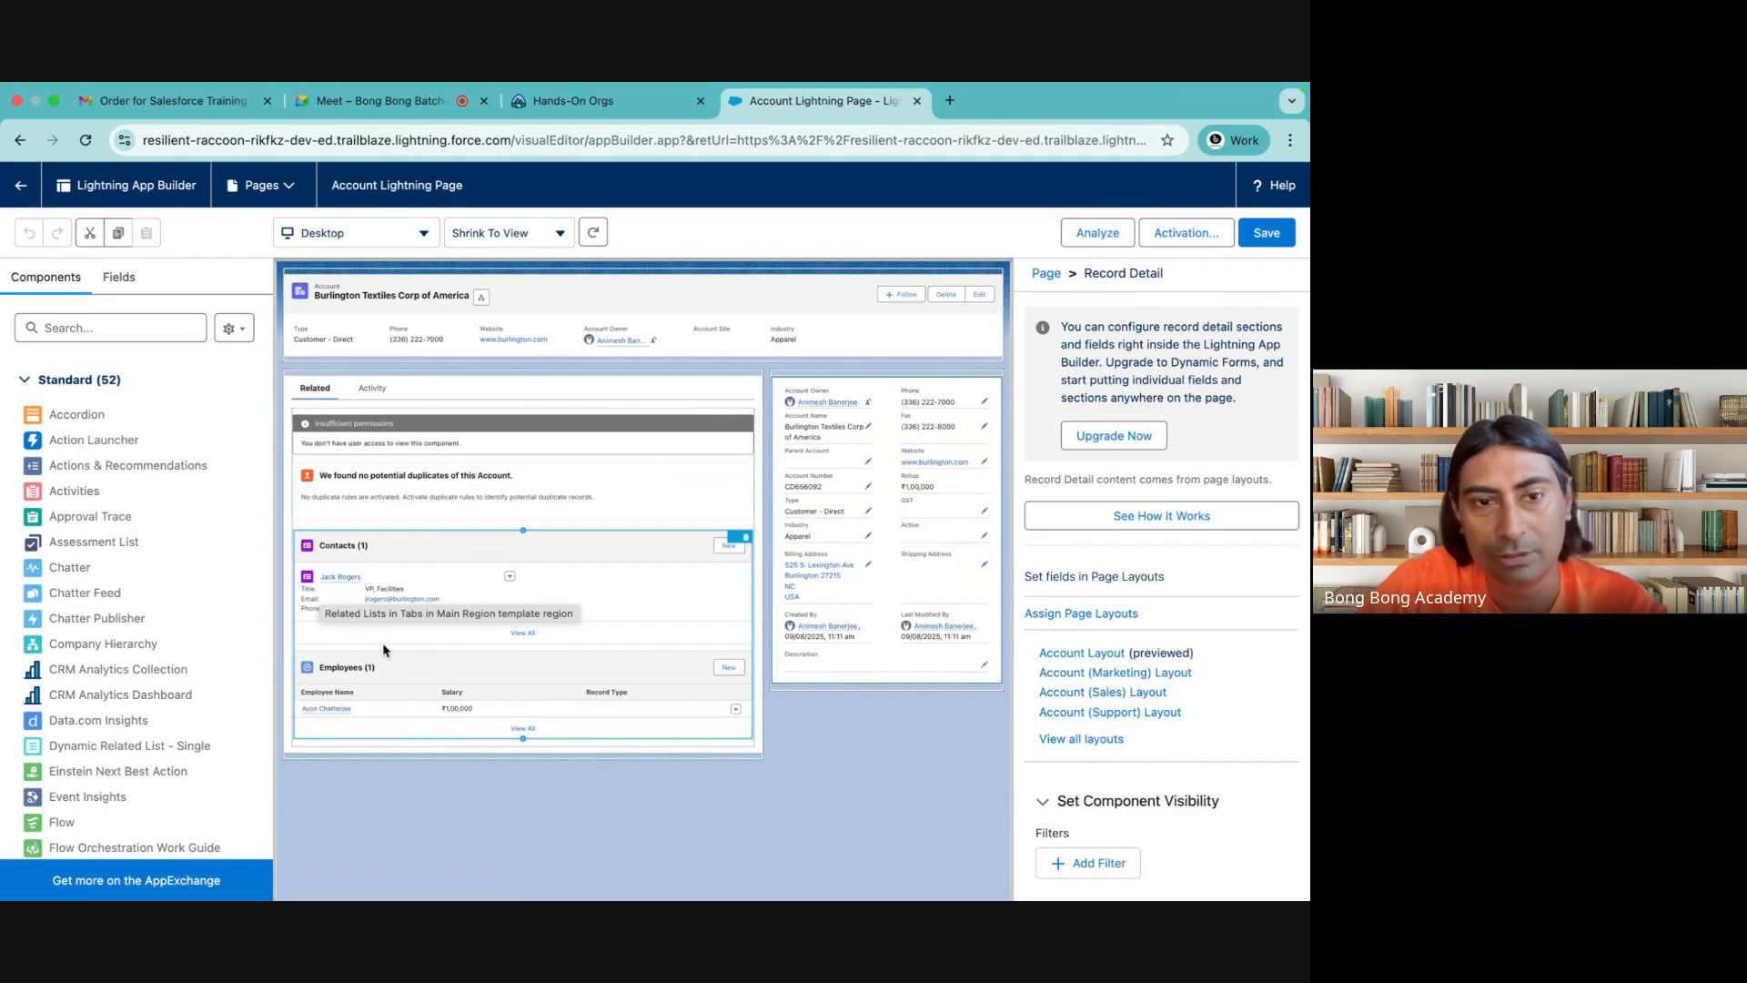
left_click(360, 574)
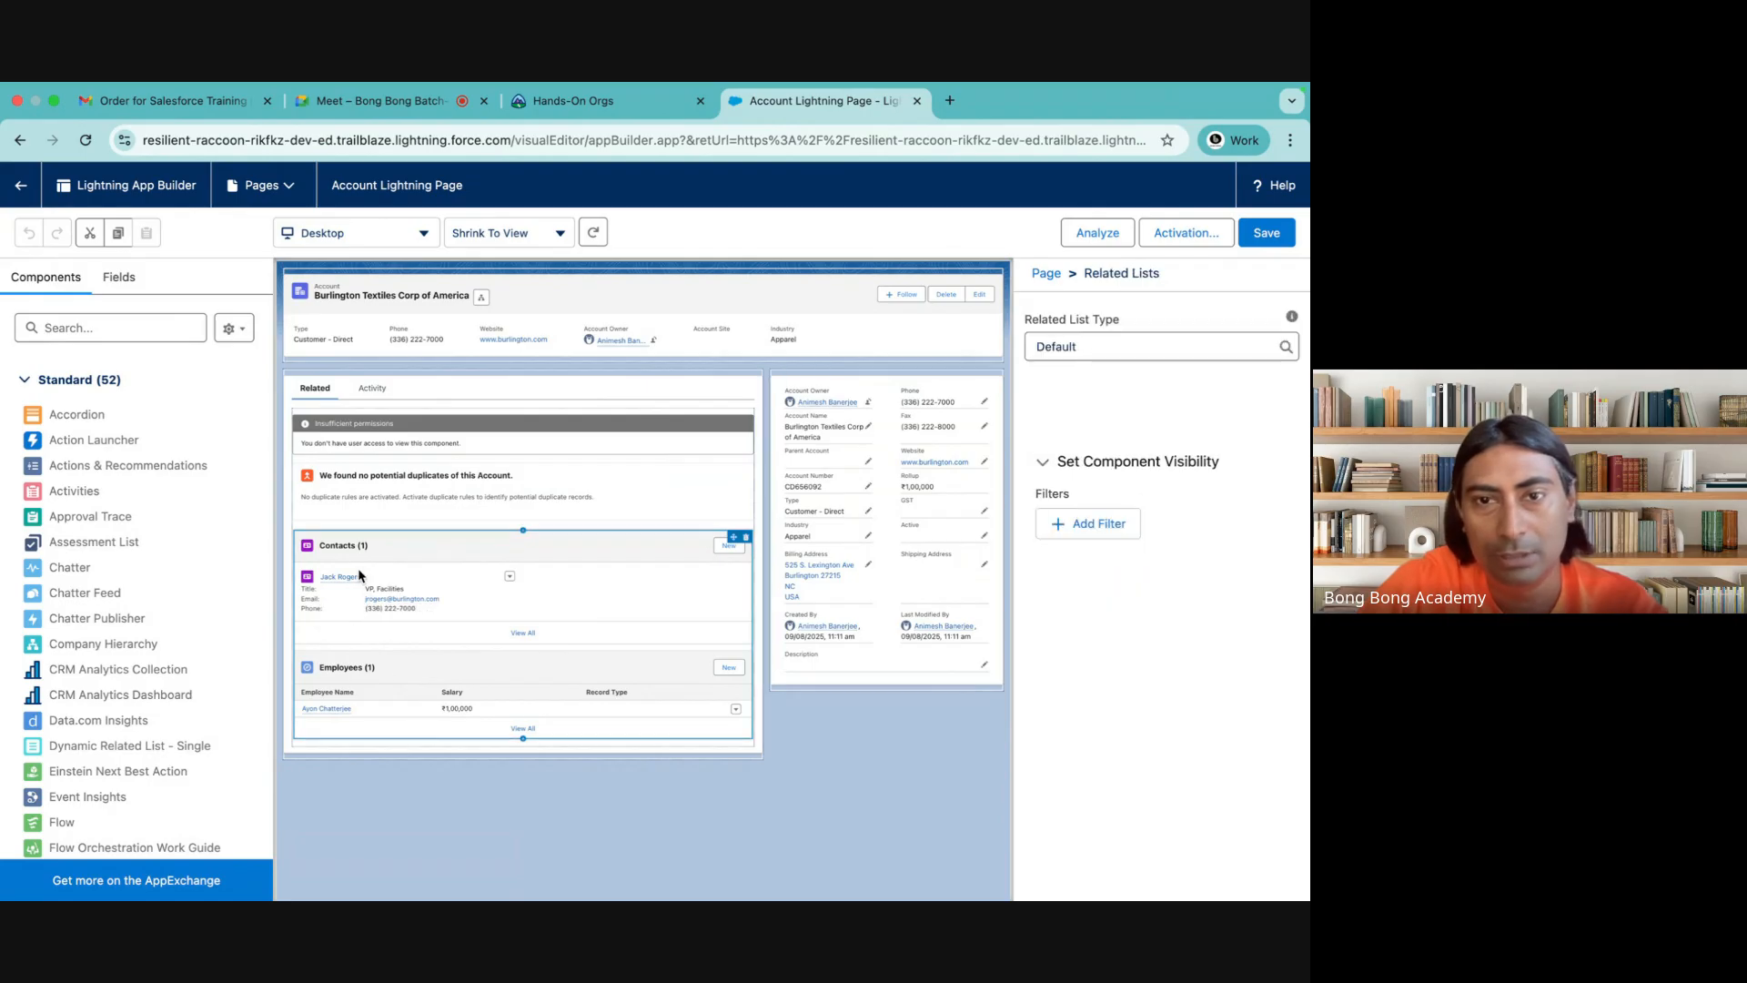
Empty the Related tab by deleting the Related Lists and insufficient-permissions components and moving Potential Duplicates into the header region under the record highlights
left_click(745, 536)
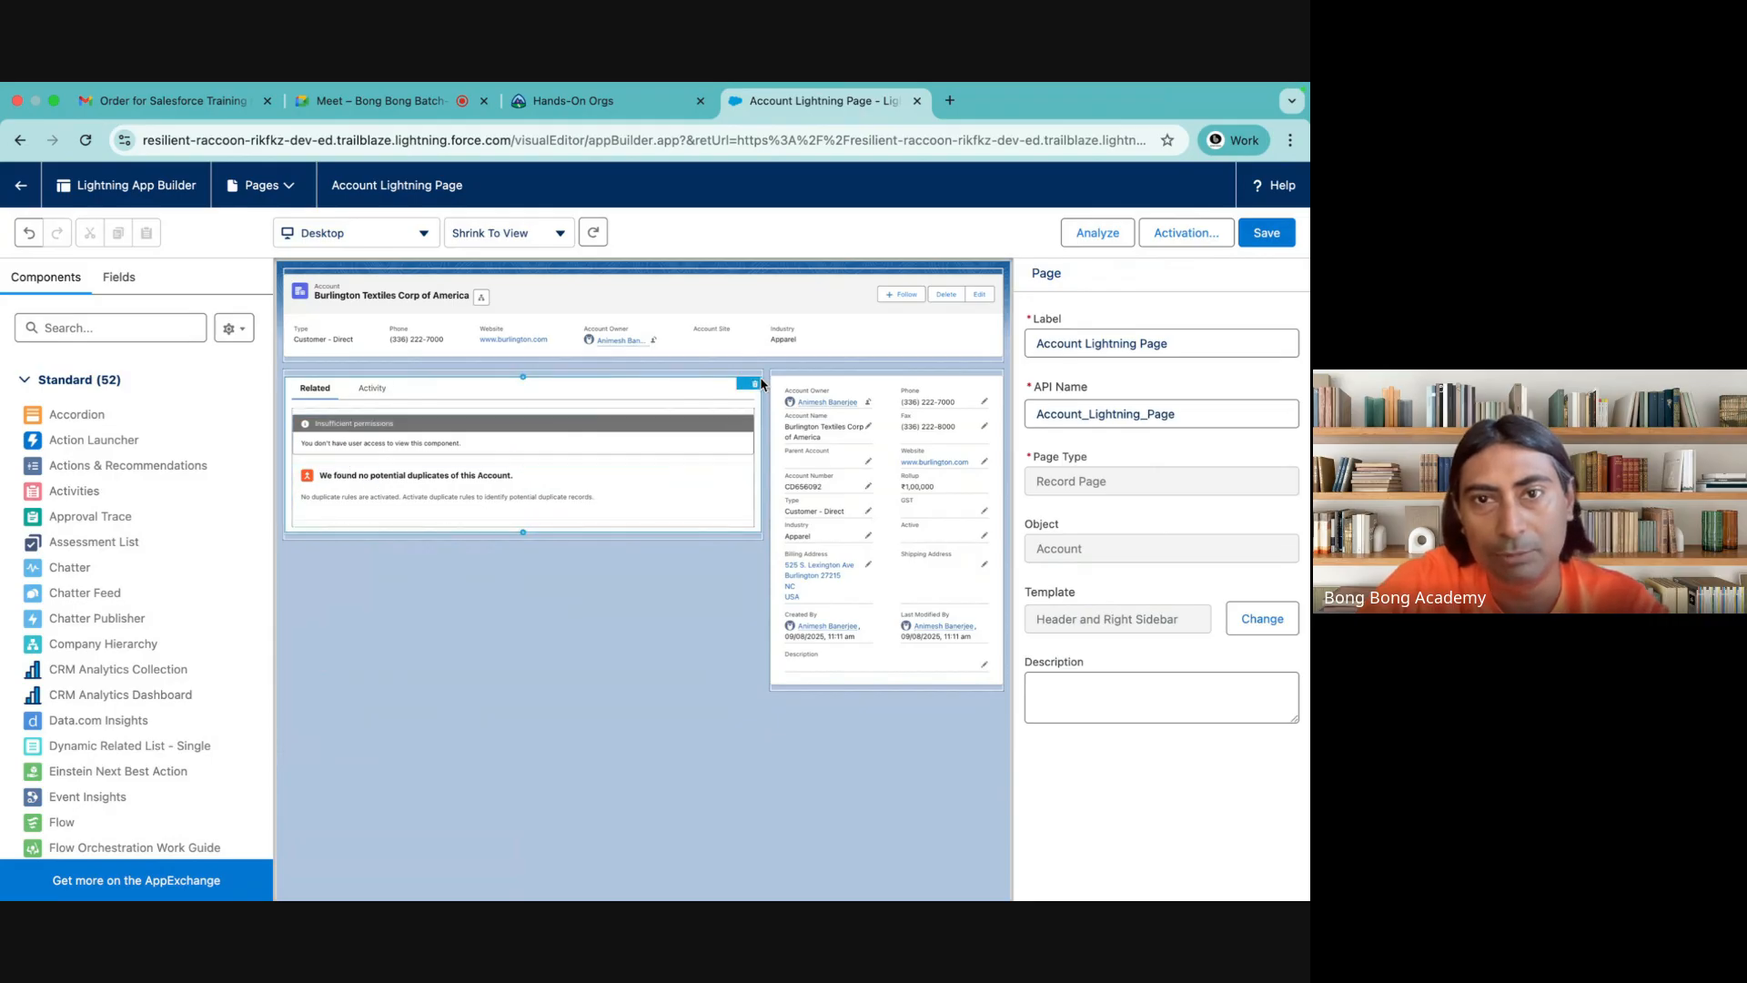
left_click_drag(453, 516, 470, 350)
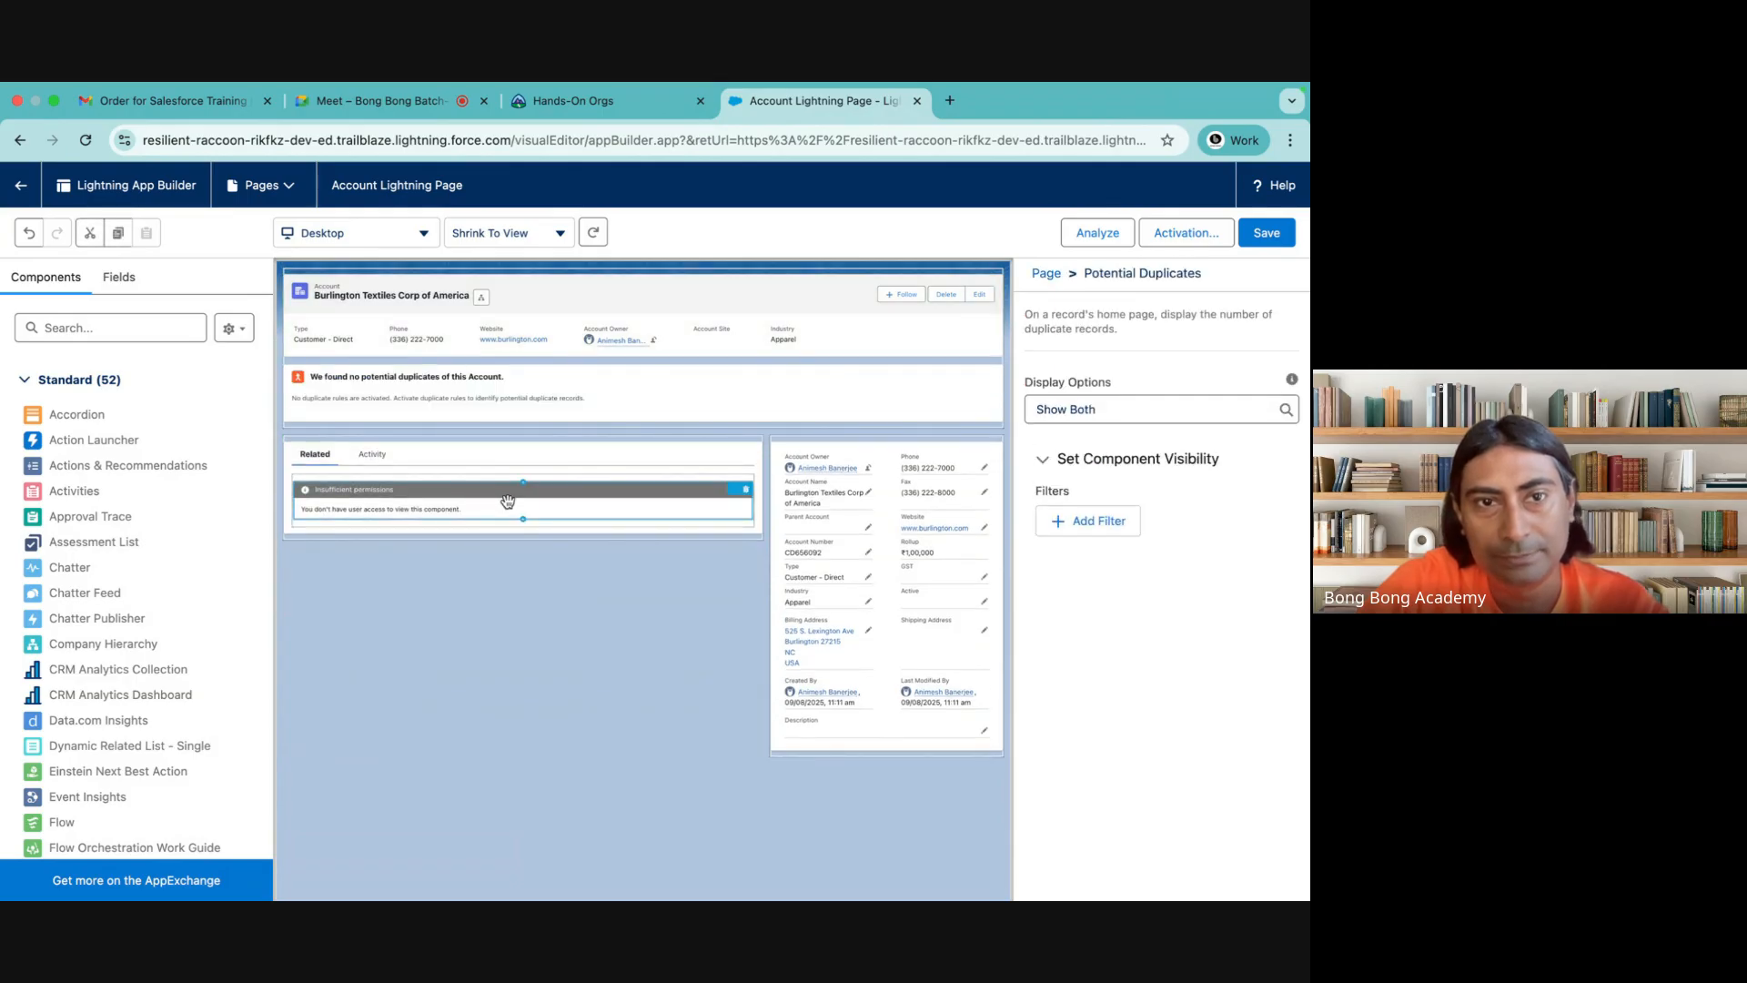
left_click(746, 490)
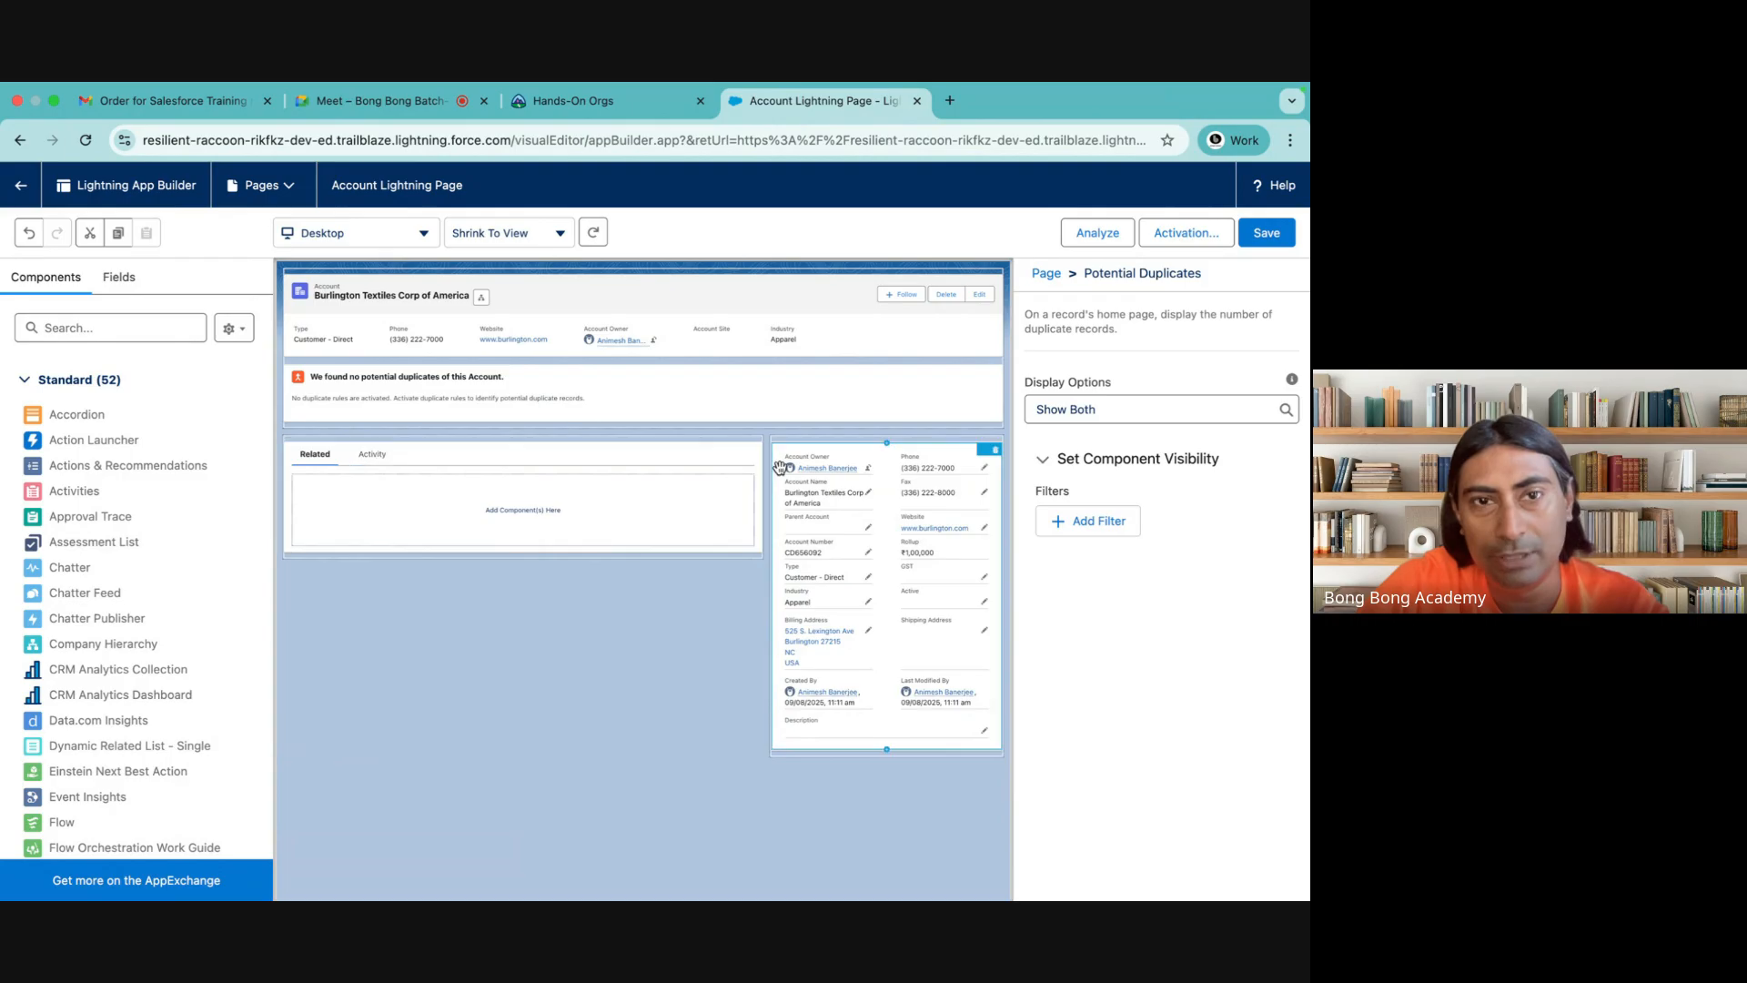
Remove the Related tab from the Tabs component and add a new tab after Activity
left_click(457, 464)
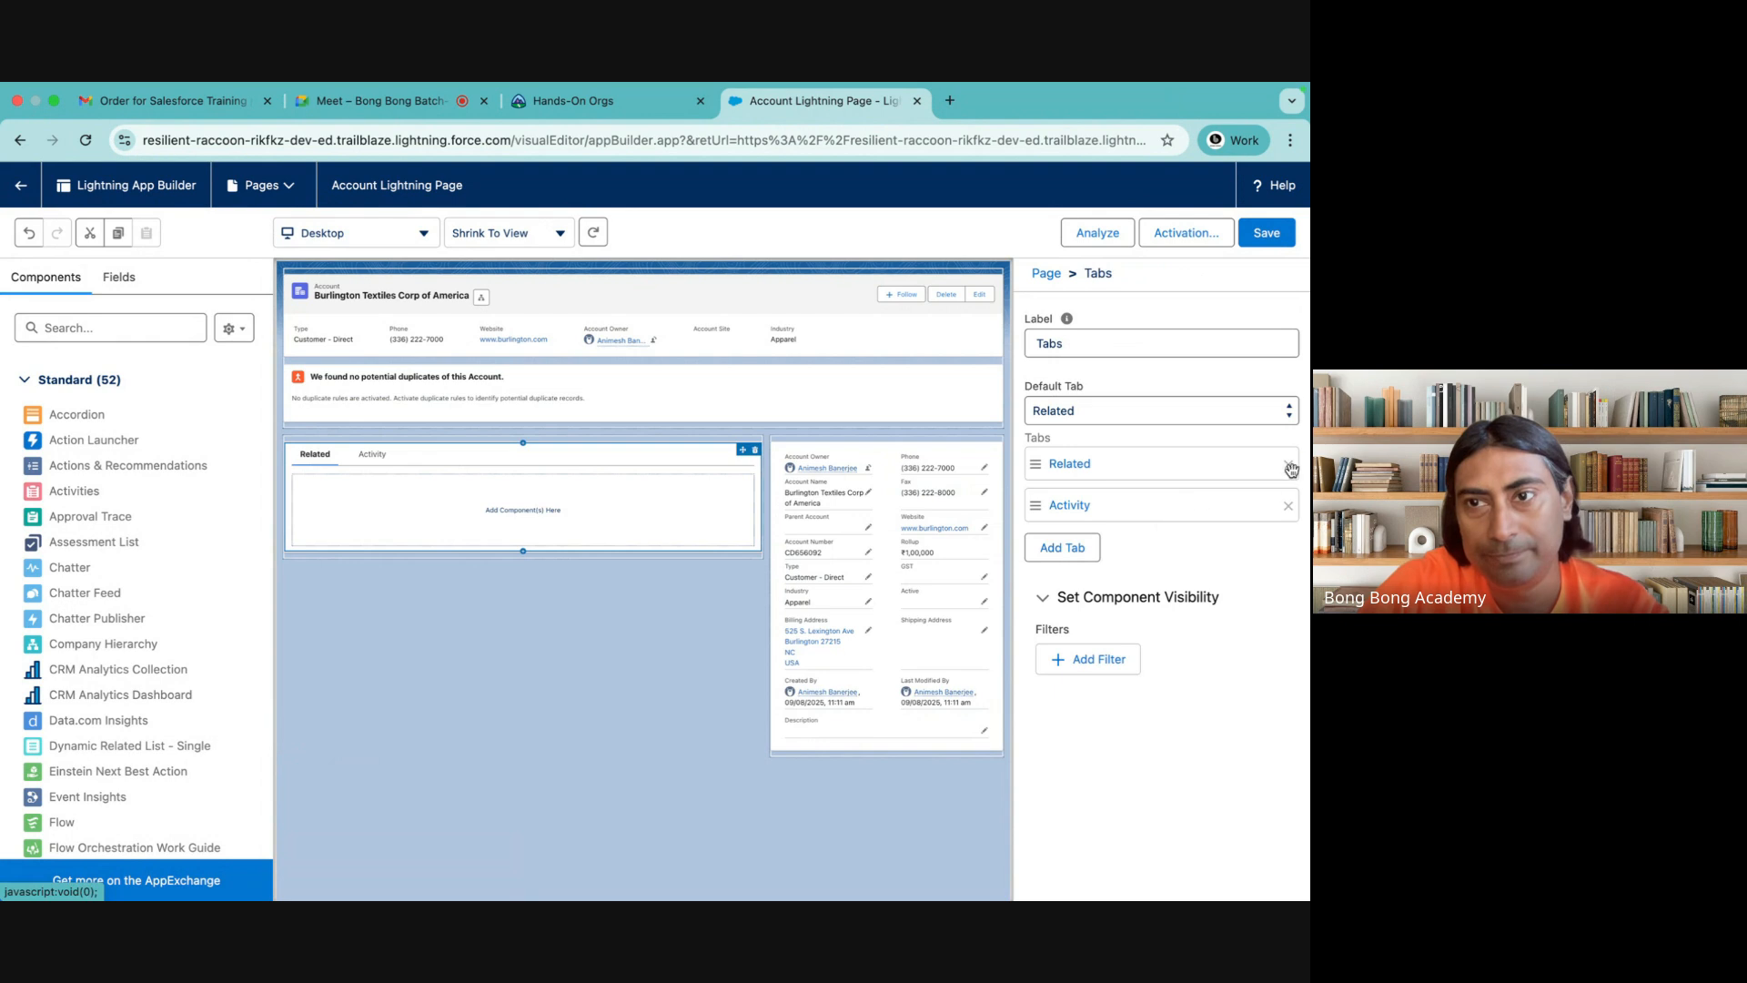
left_click(1289, 465)
left_click(1062, 547)
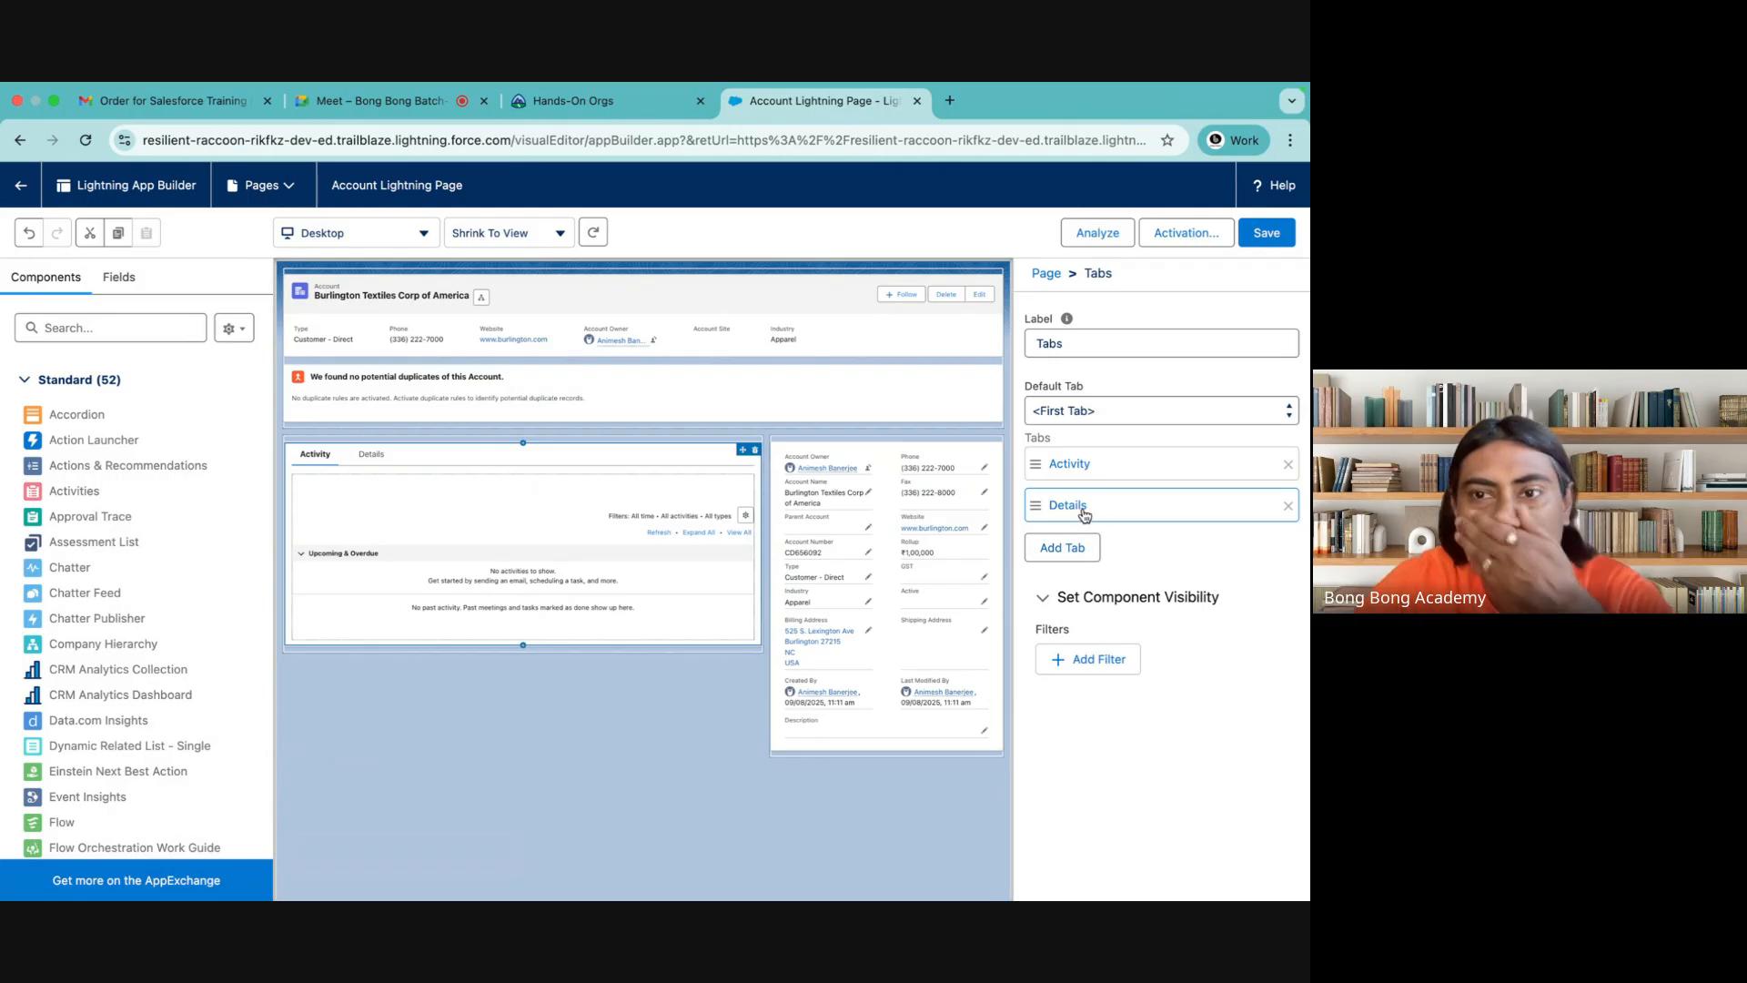
Look through the standard label choices for the newly added Details tab to find a suitable name
left_click(1067, 506)
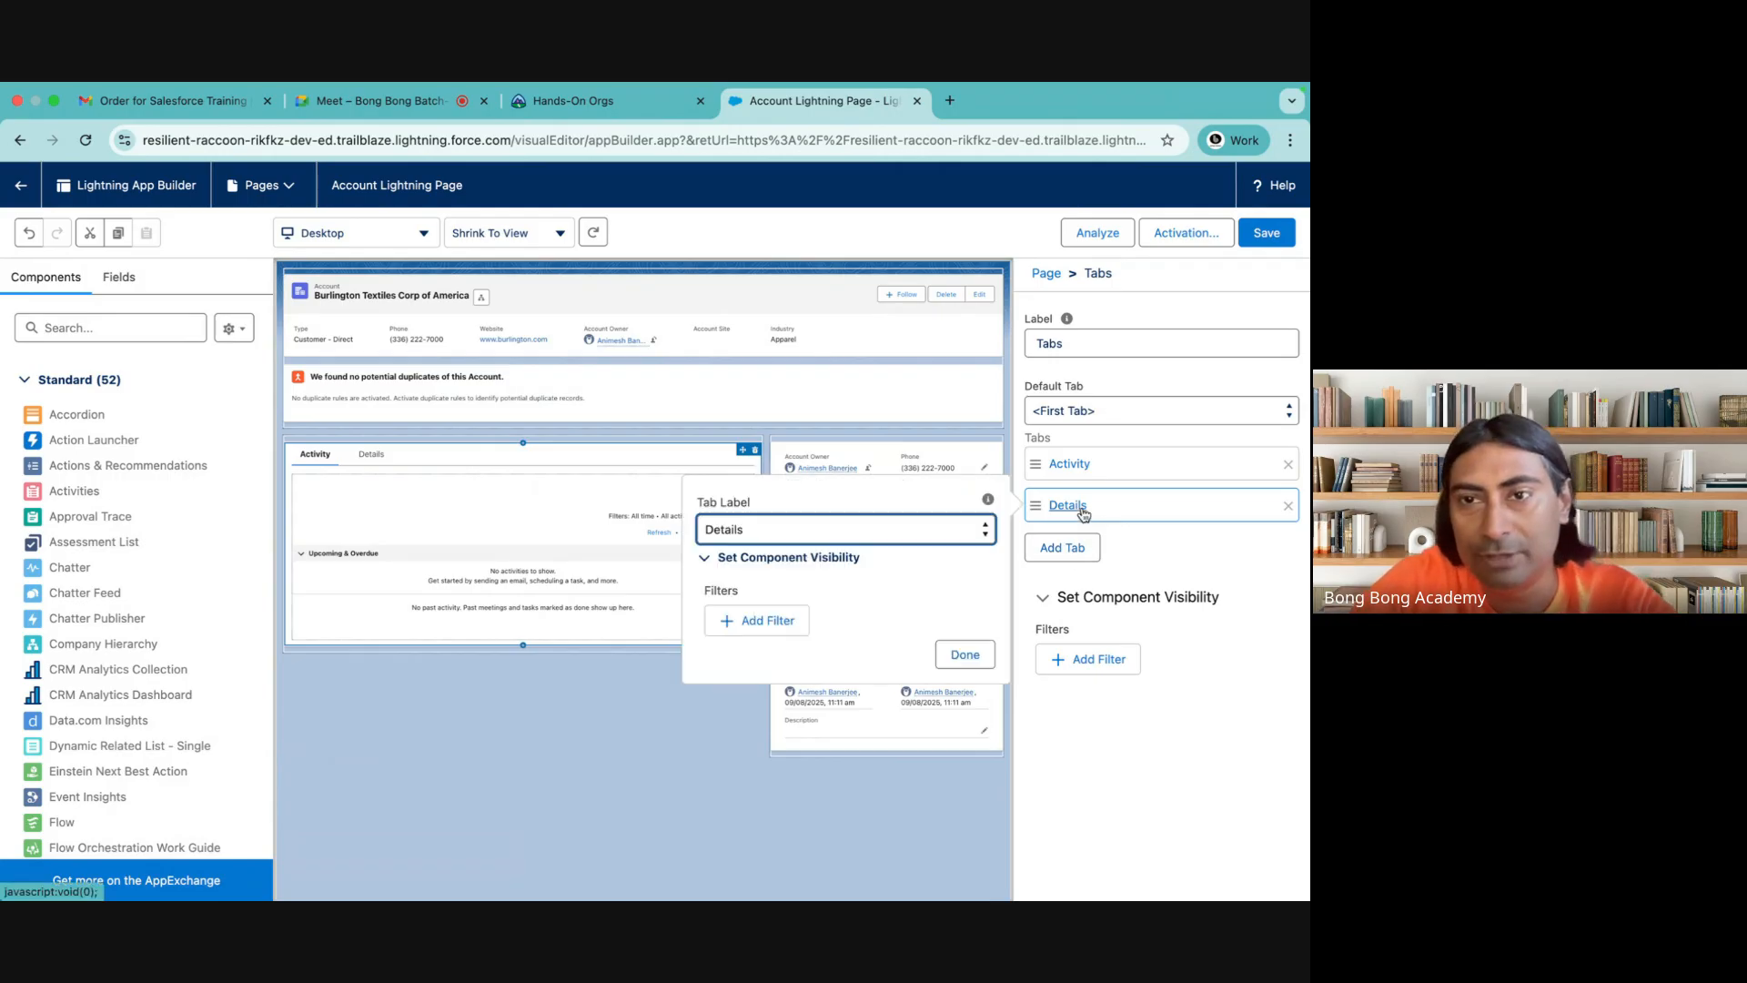
left_click(812, 537)
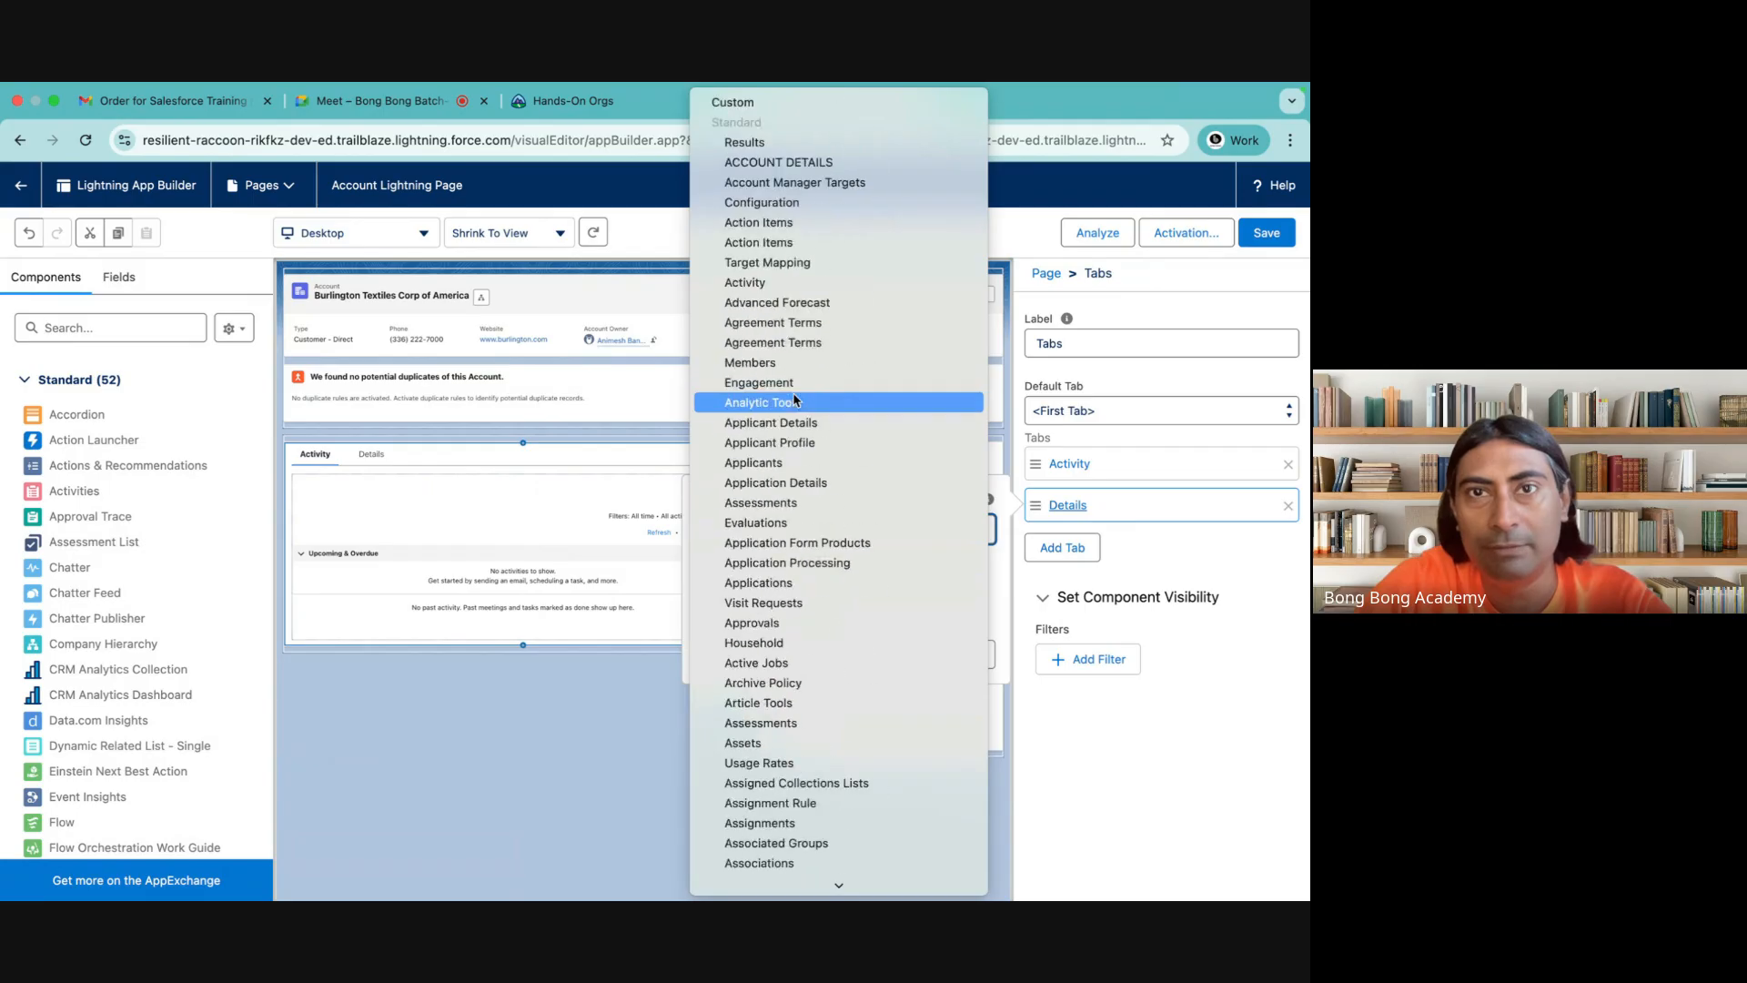
scroll(794, 399, "down", 10)
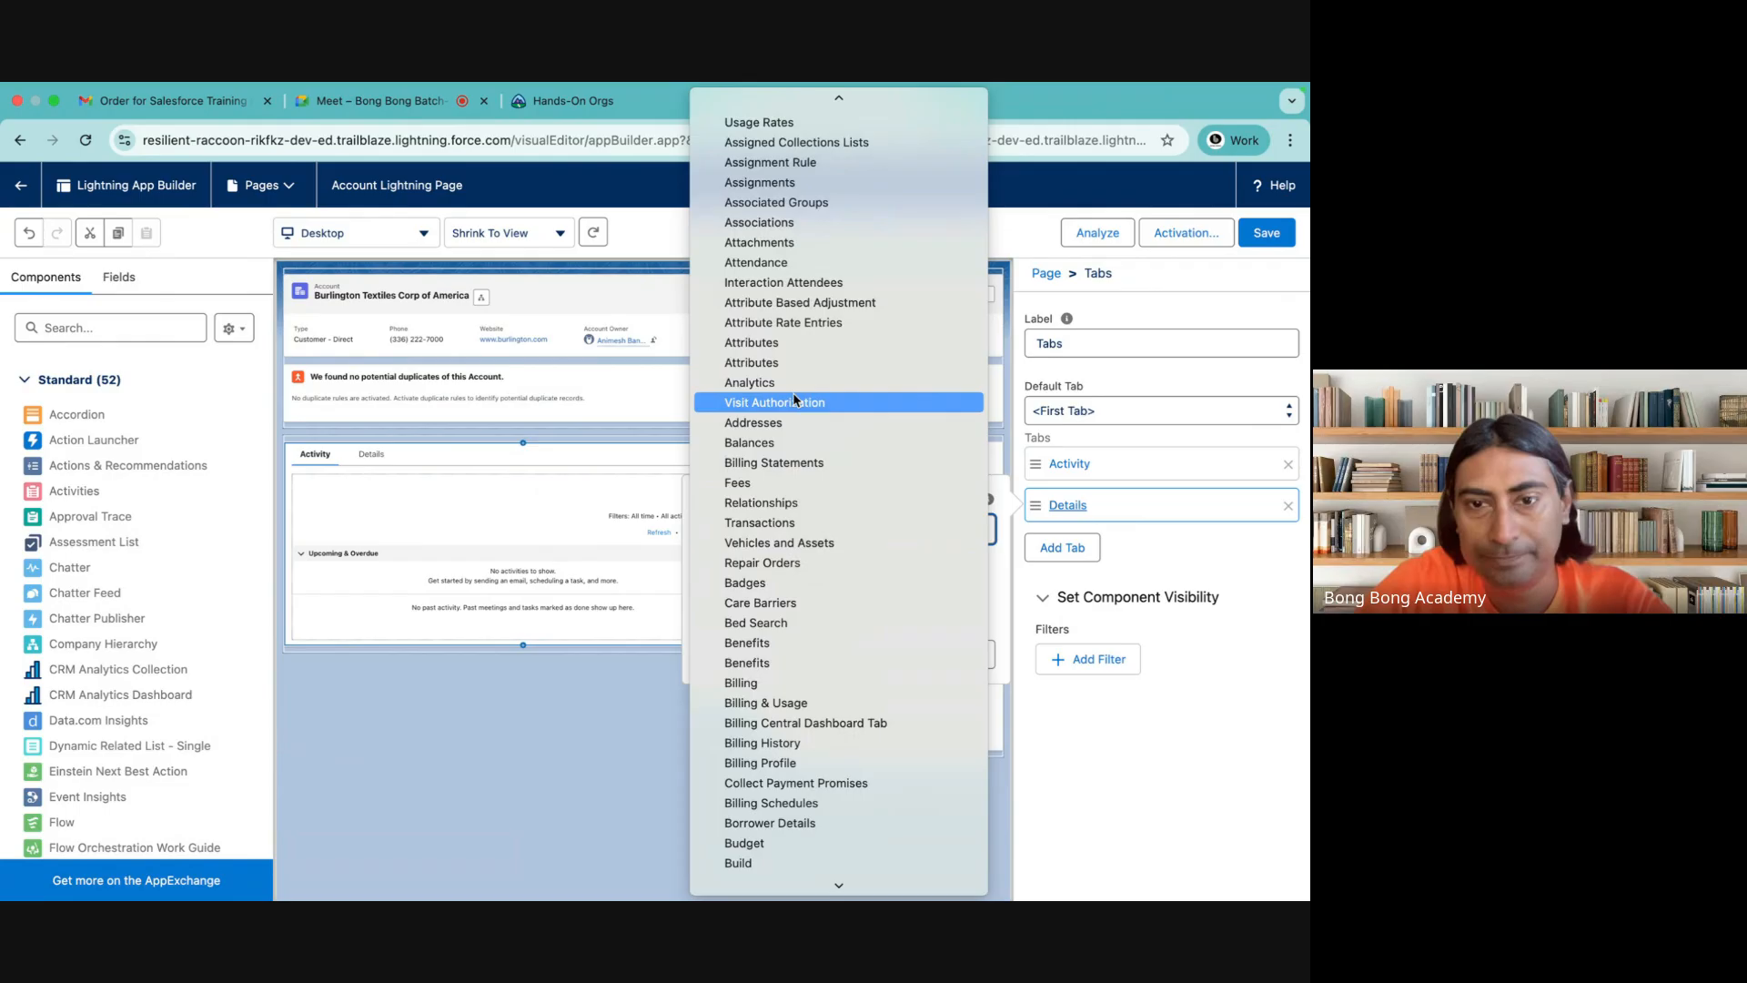
scroll(794, 399, "down", 10)
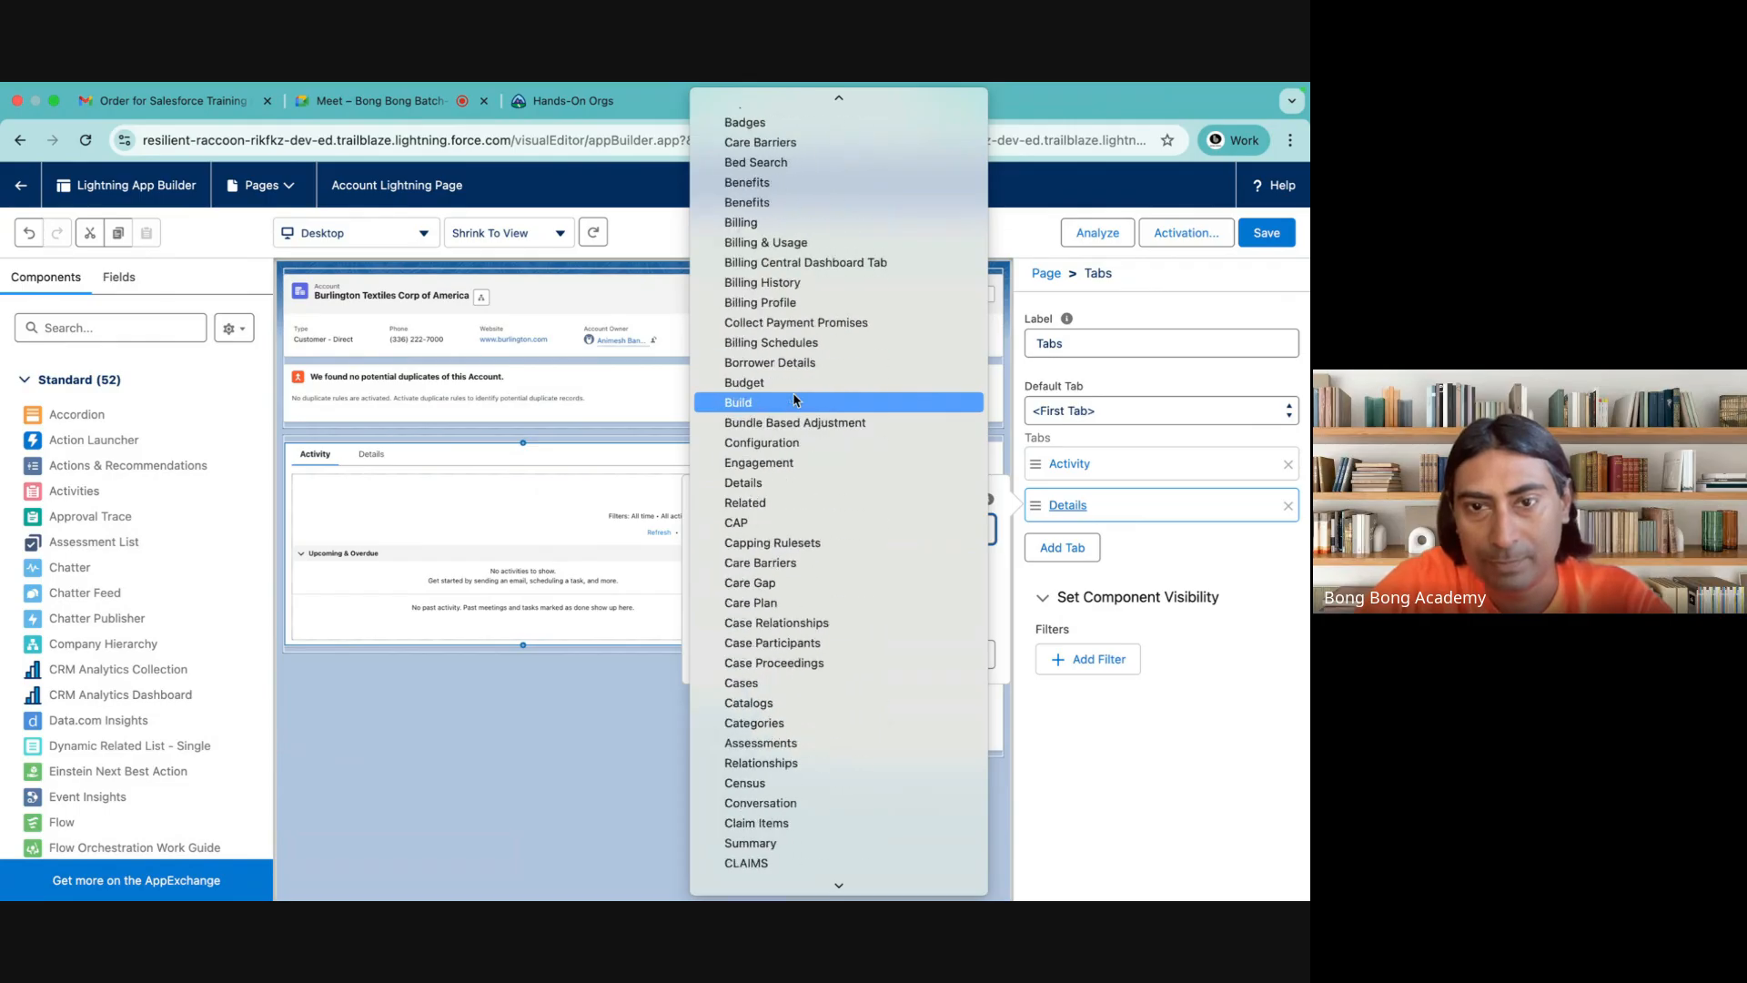
scroll(793, 398, "down", 5)
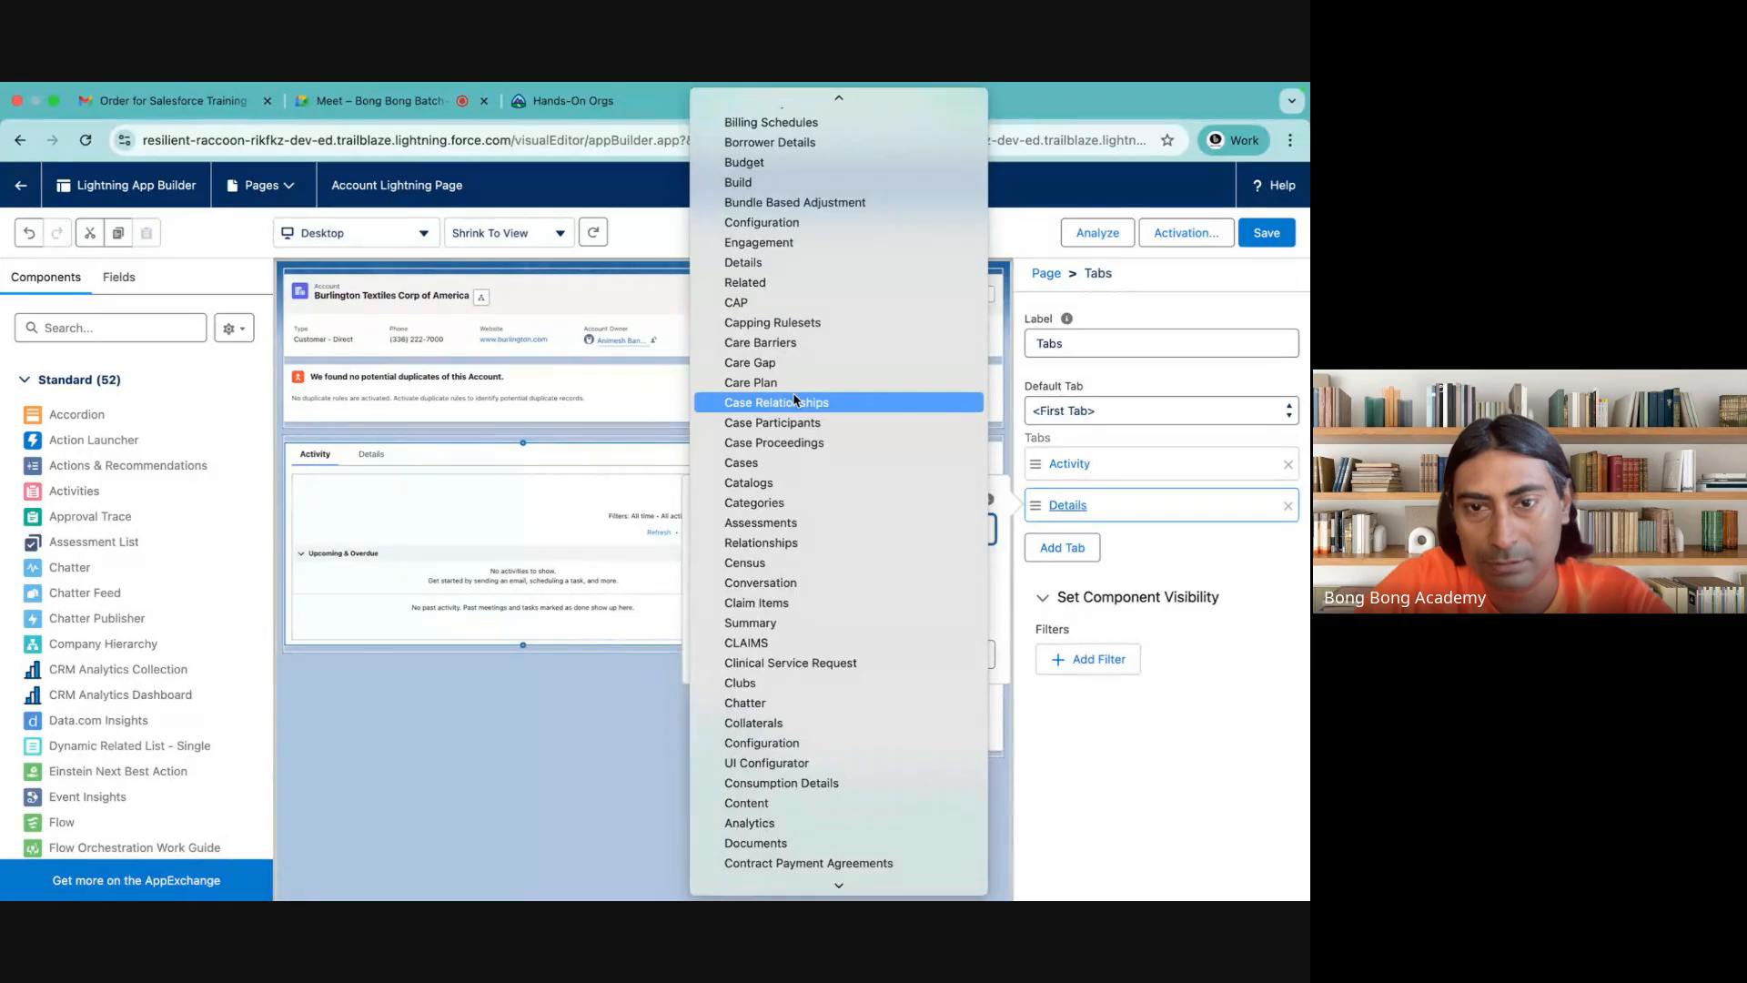
scroll(794, 469, "down", 4)
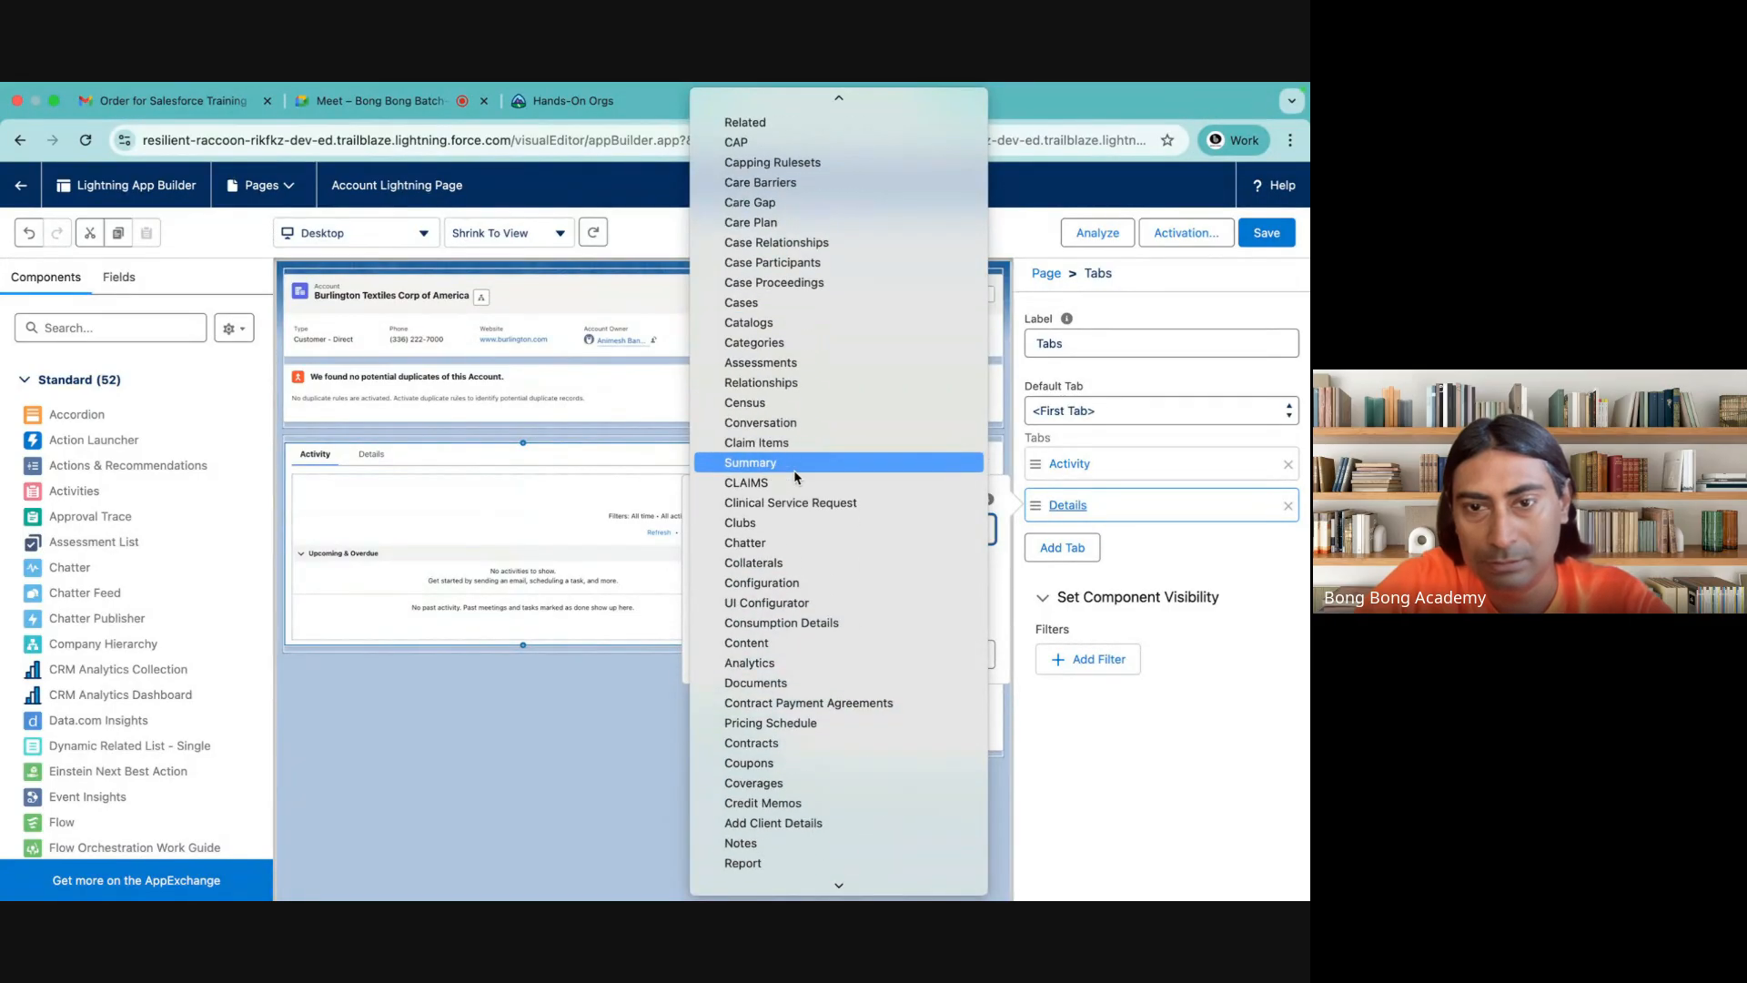
scroll(794, 475, "down", 10)
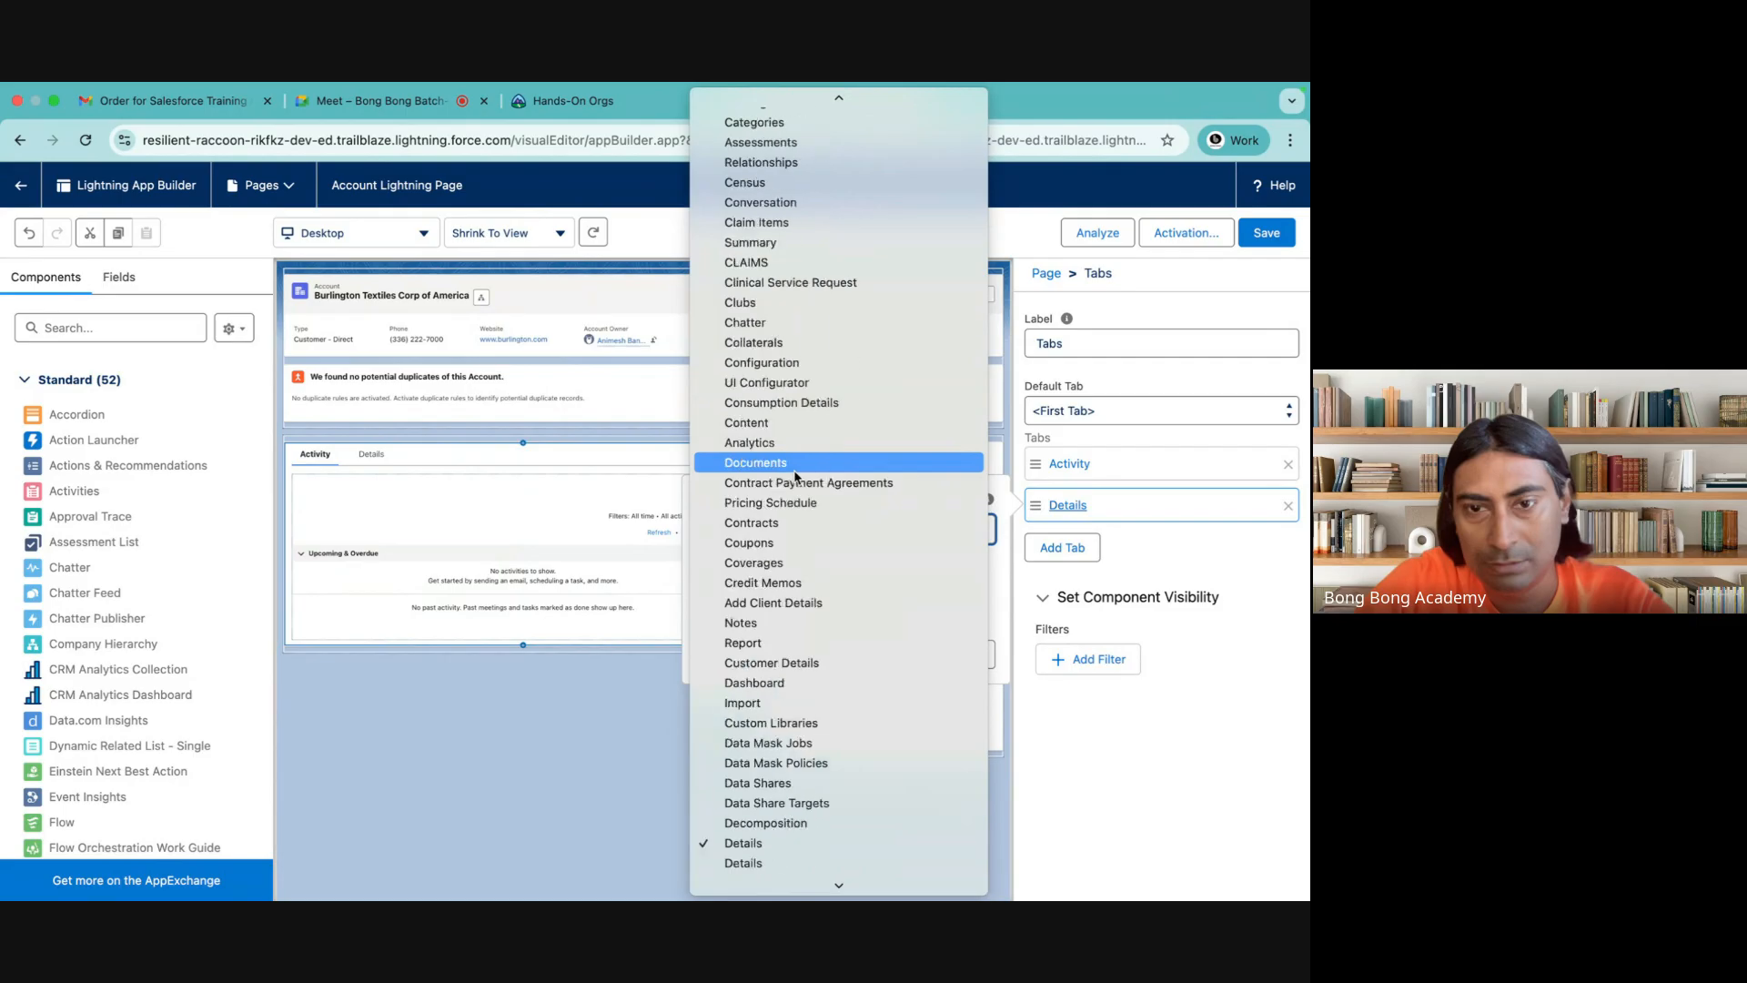
scroll(794, 475, "down", 12)
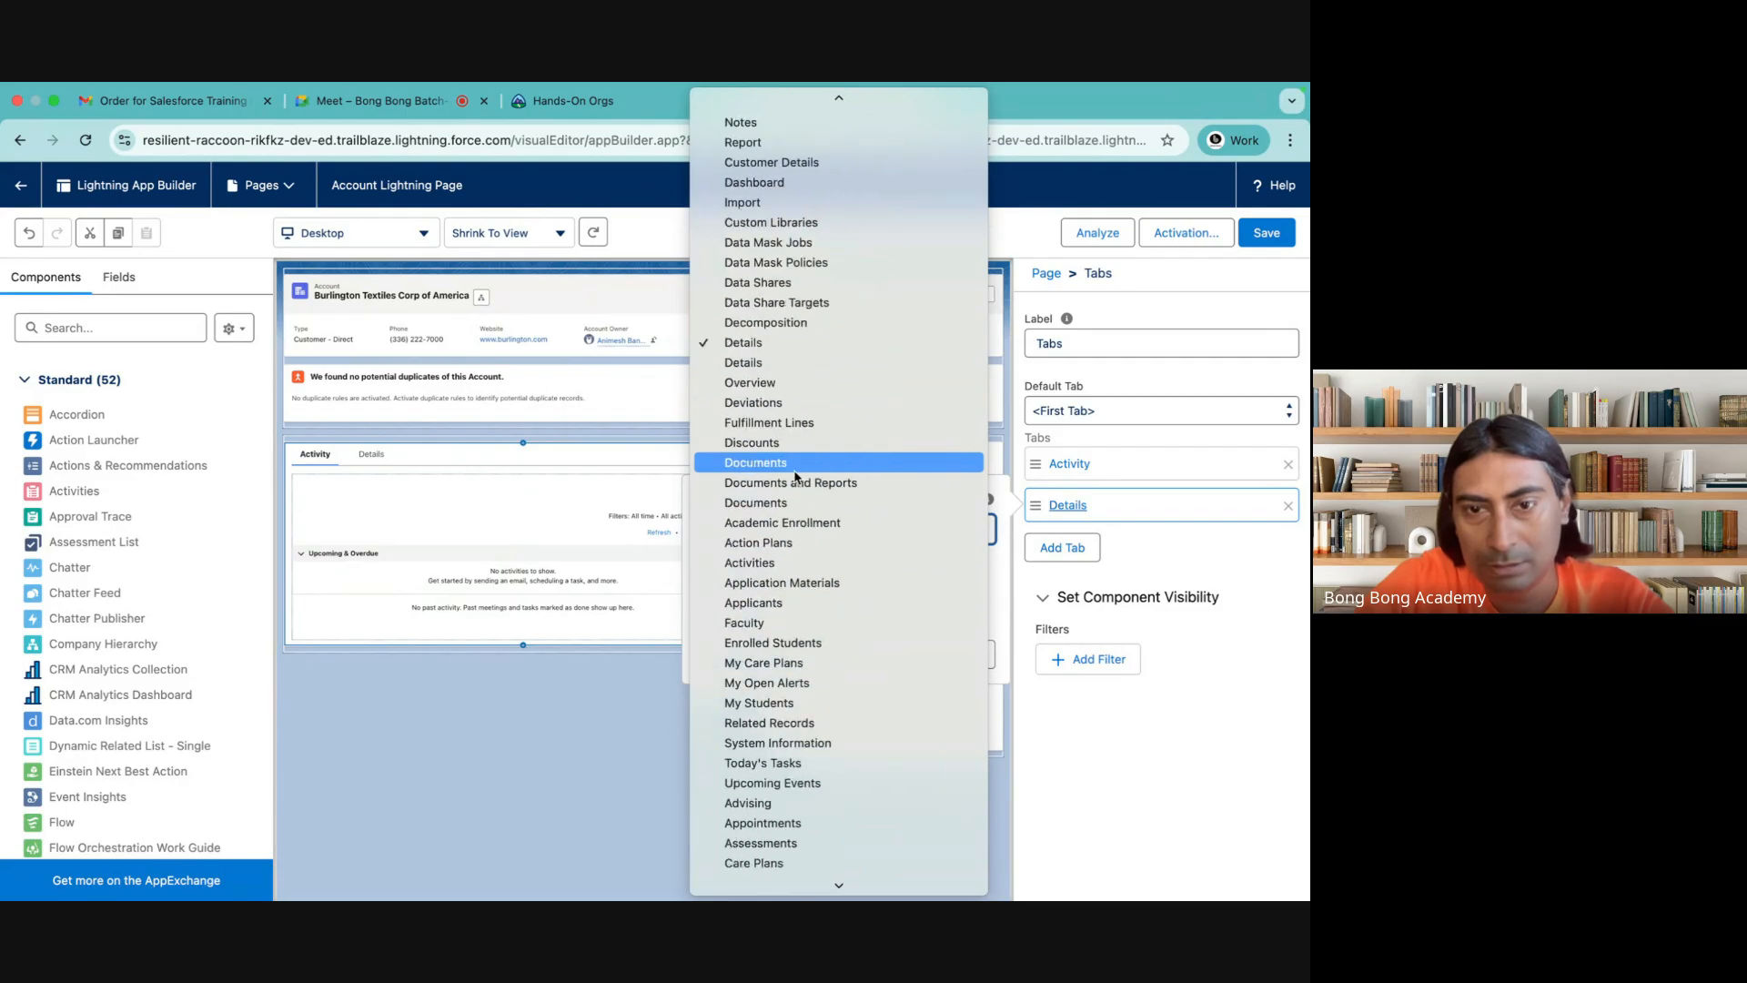
scroll(794, 475, "down", 14)
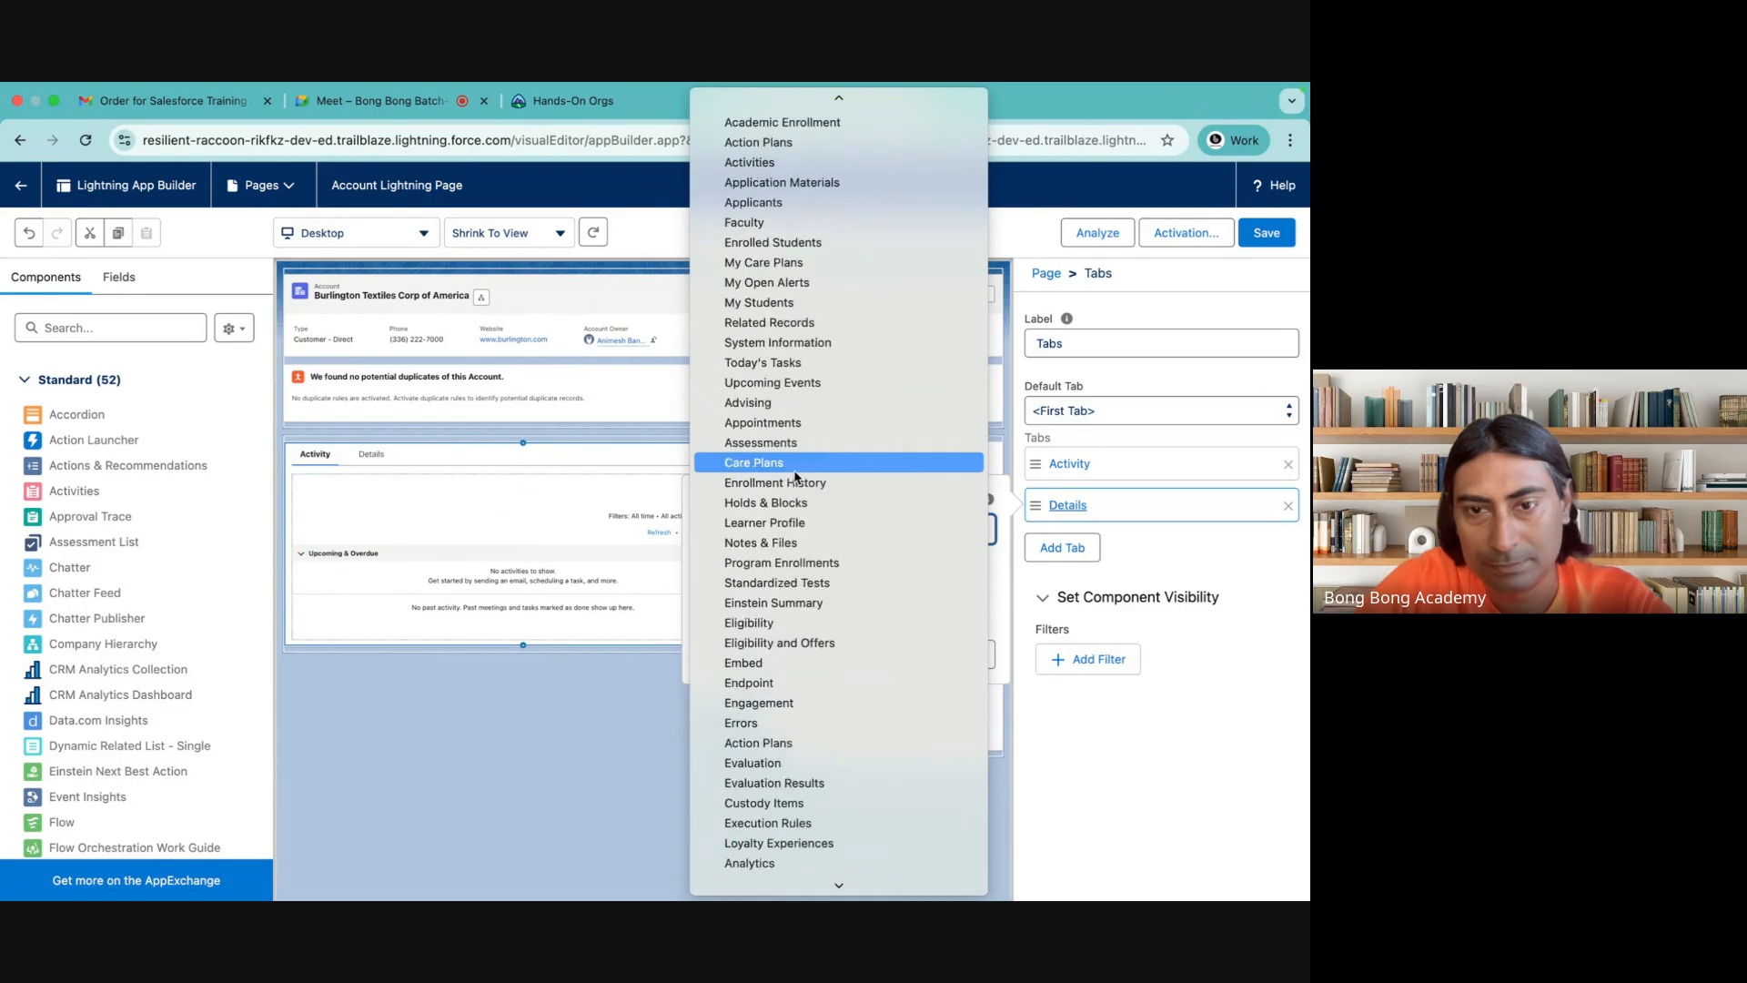
scroll(795, 475, "down", 14)
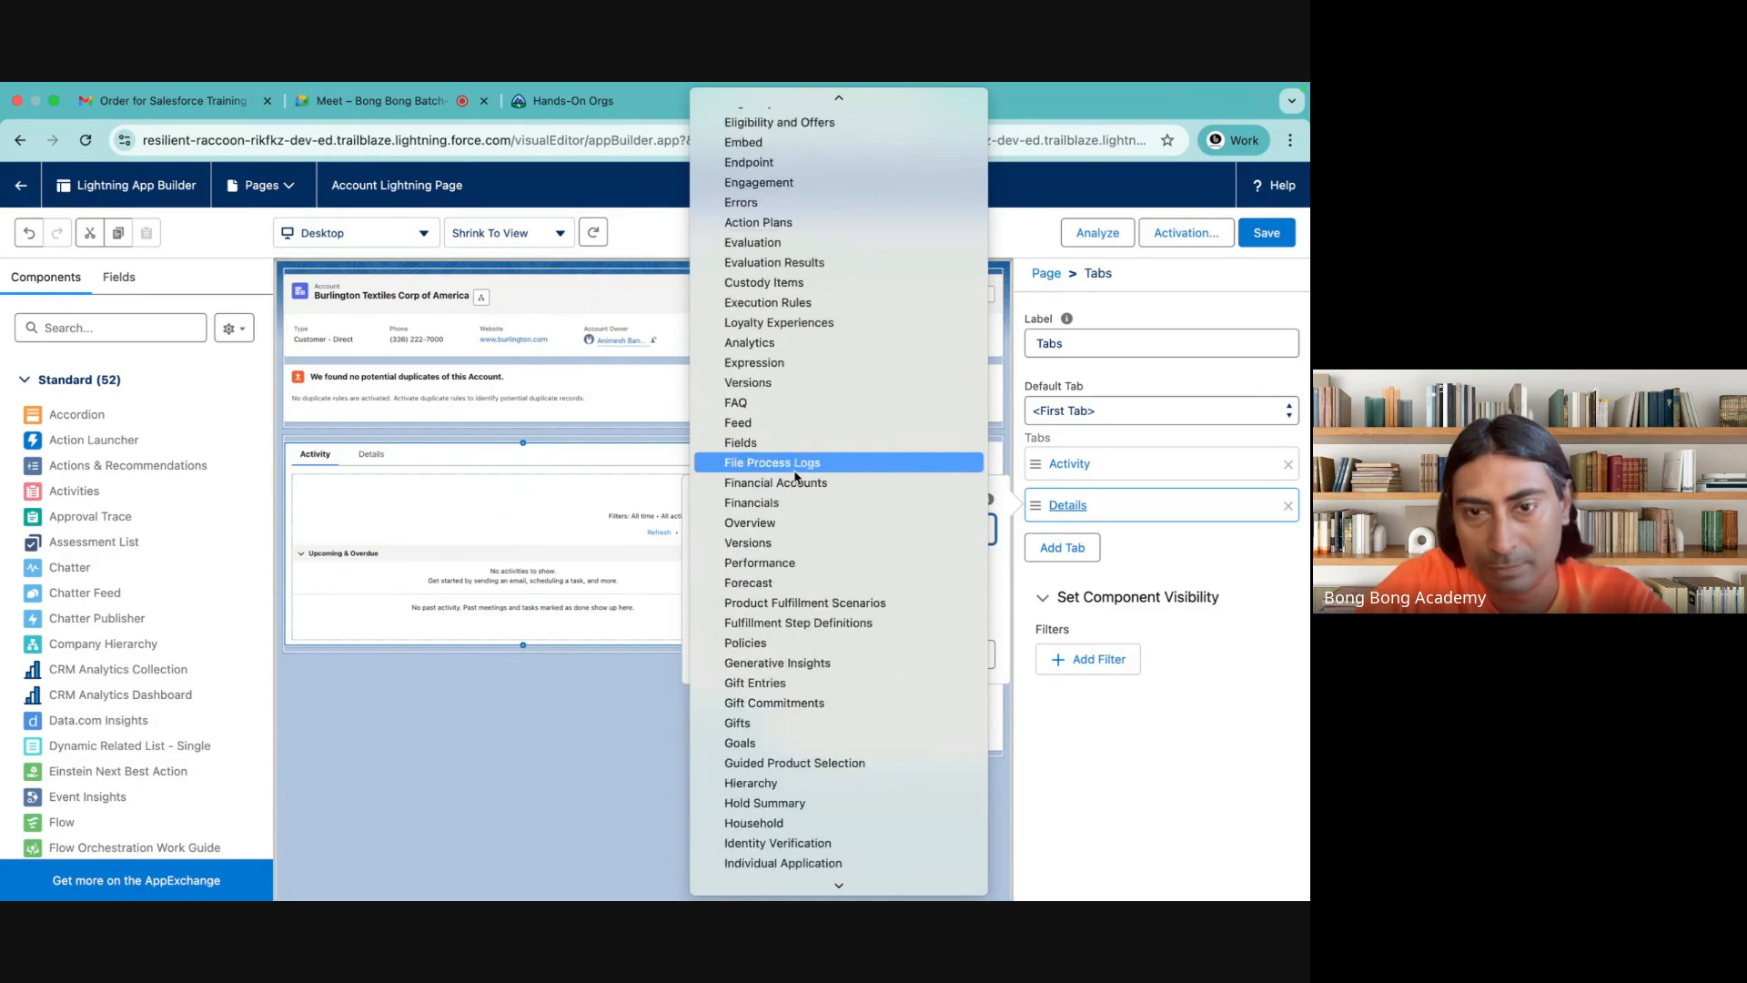
scroll(795, 475, "down", 18)
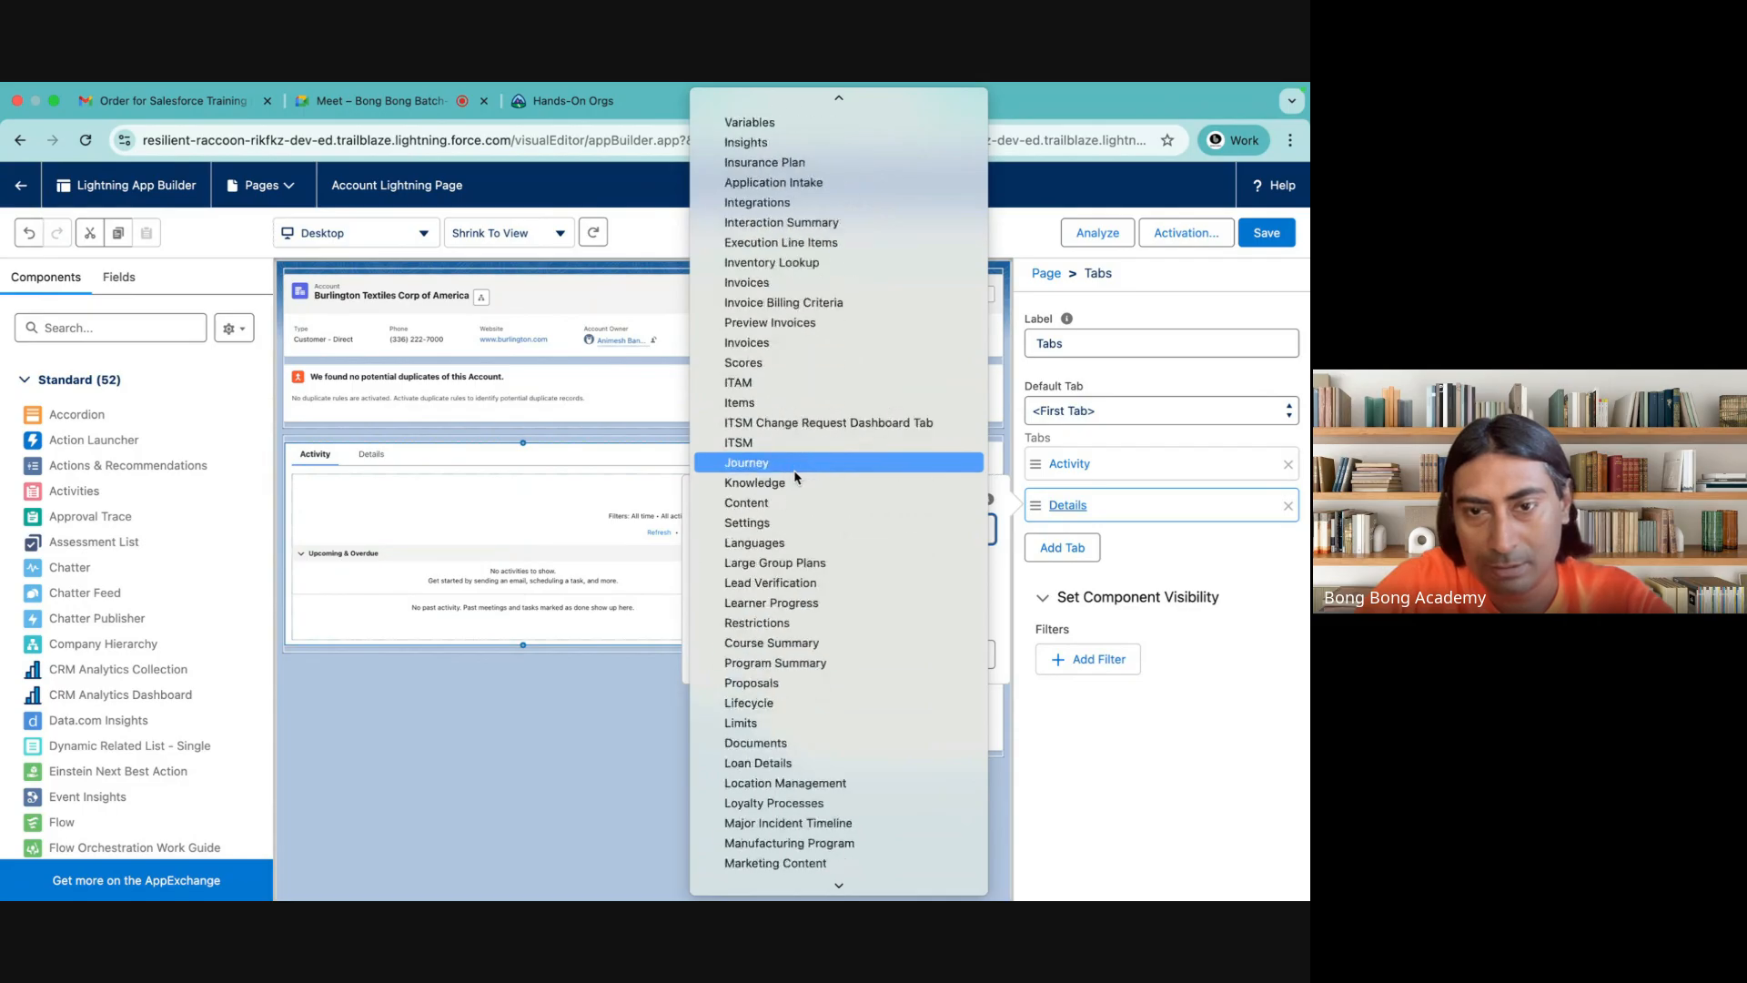
scroll(795, 475, "down", 12)
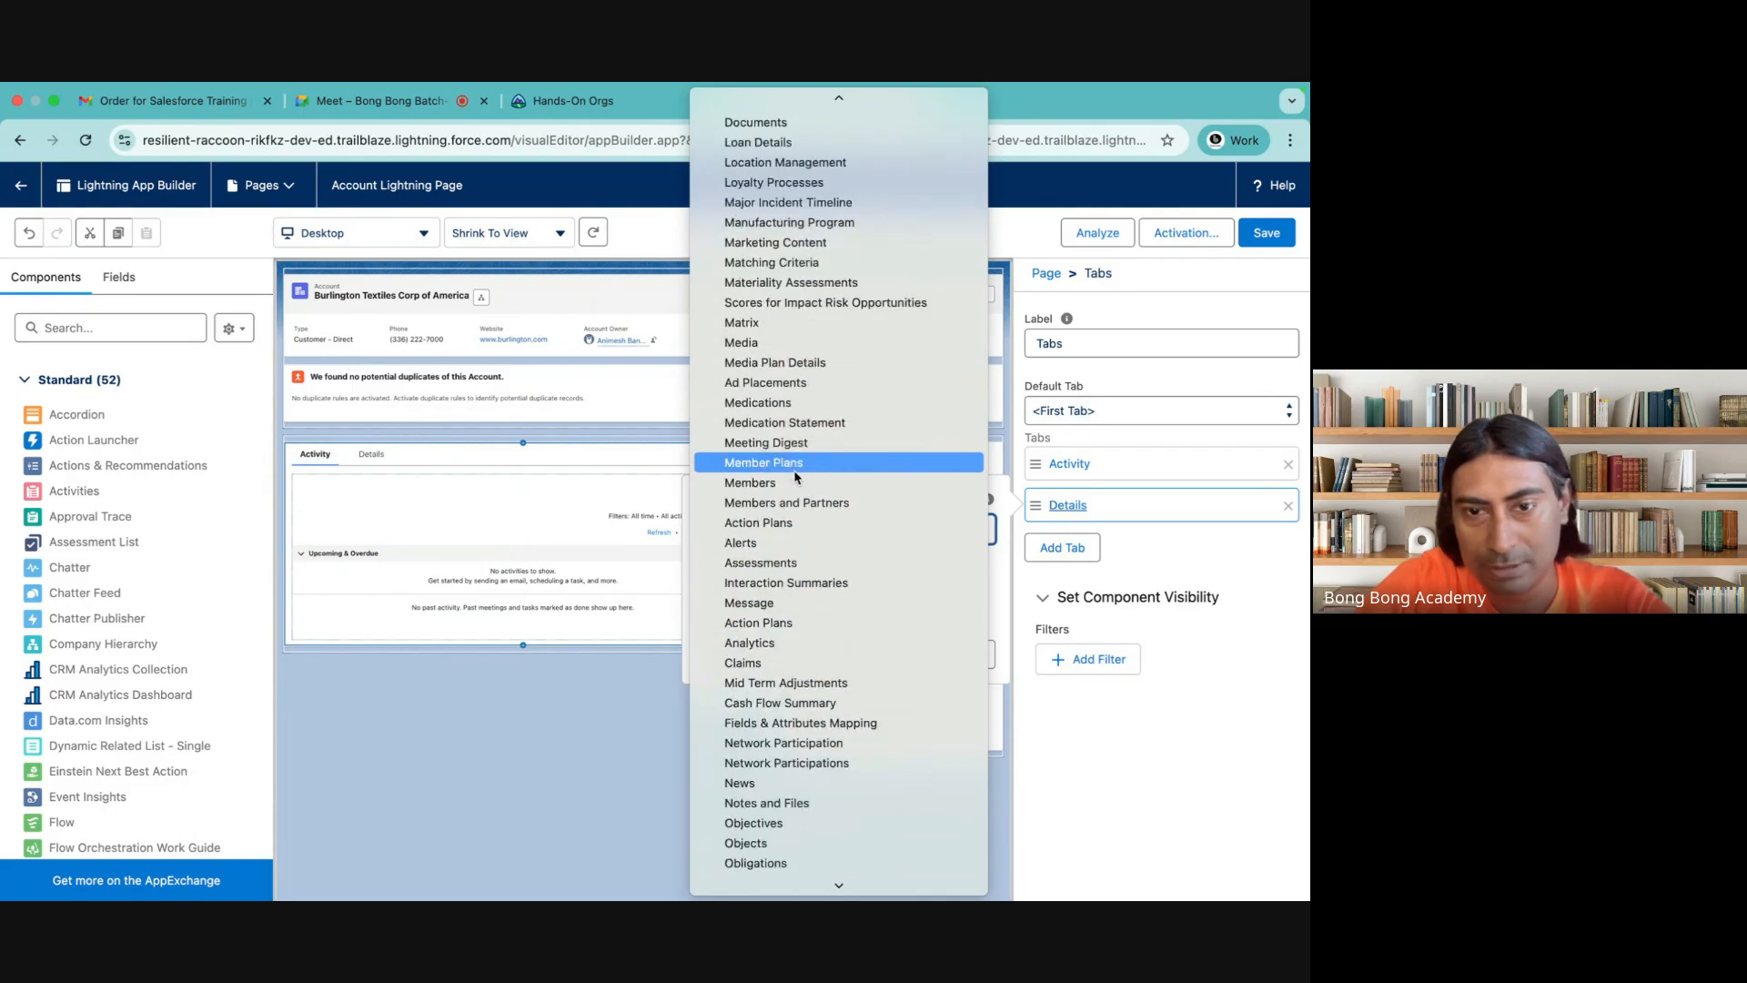
scroll(795, 475, "down", 8)
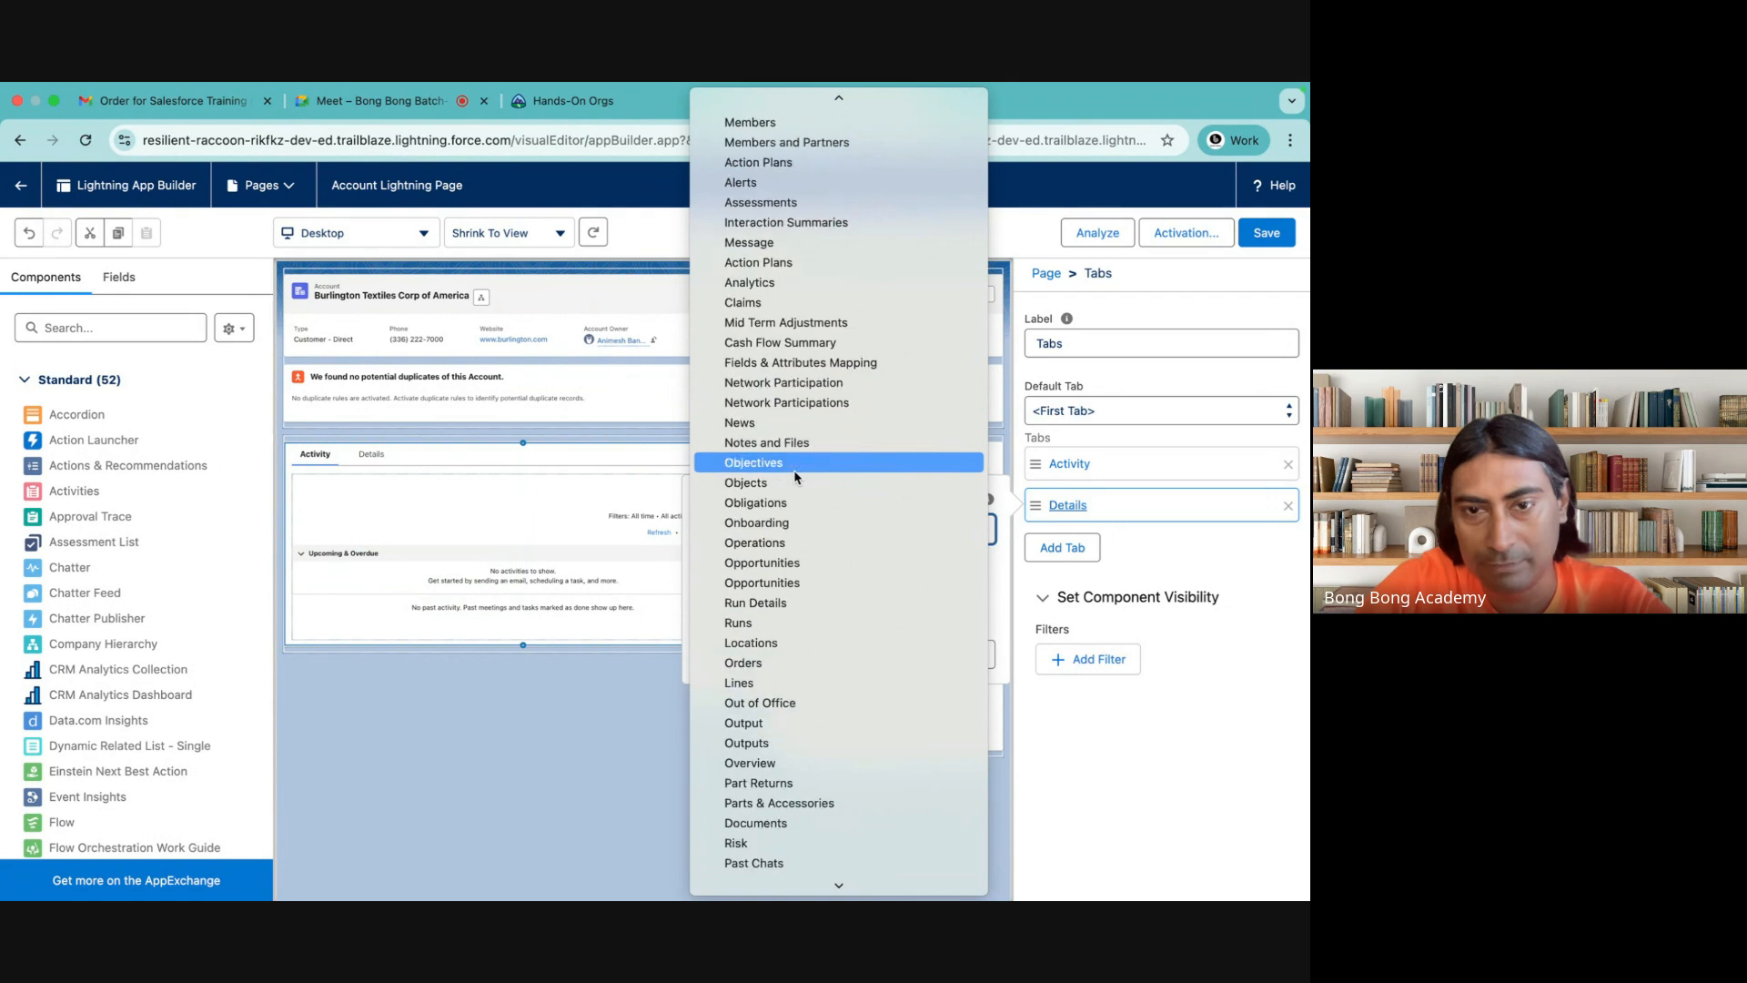
scroll(793, 469, "down", 20)
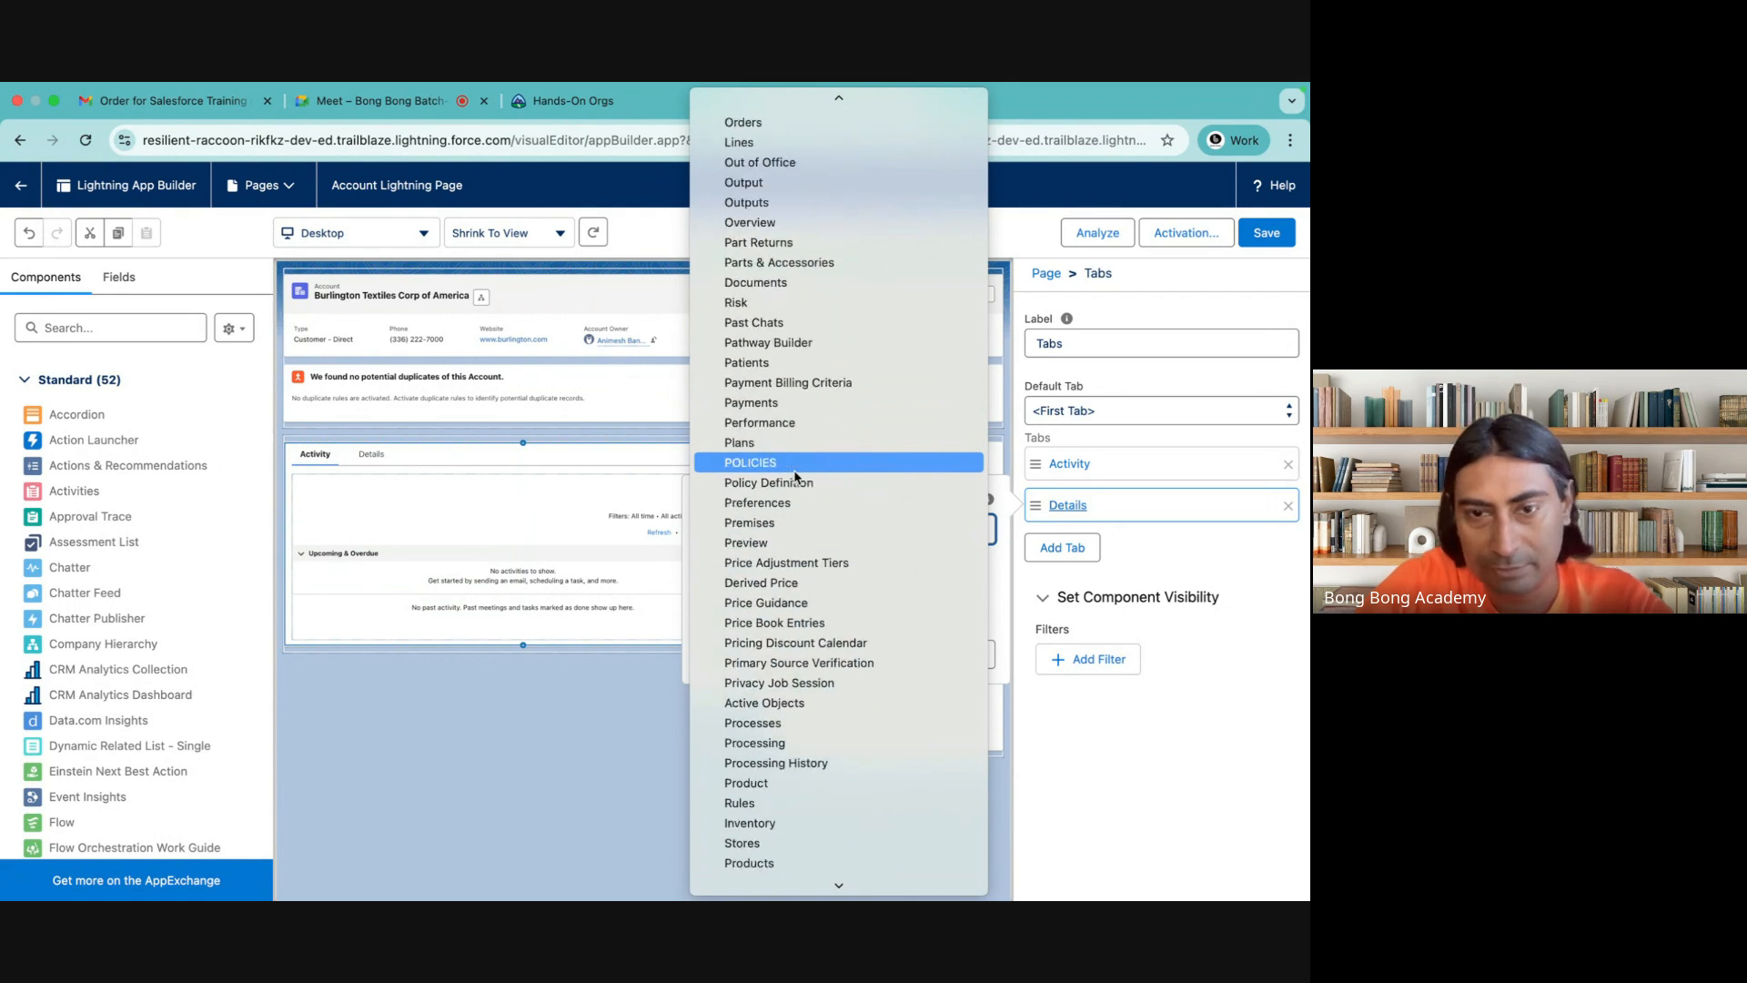
scroll(793, 469, "down", 20)
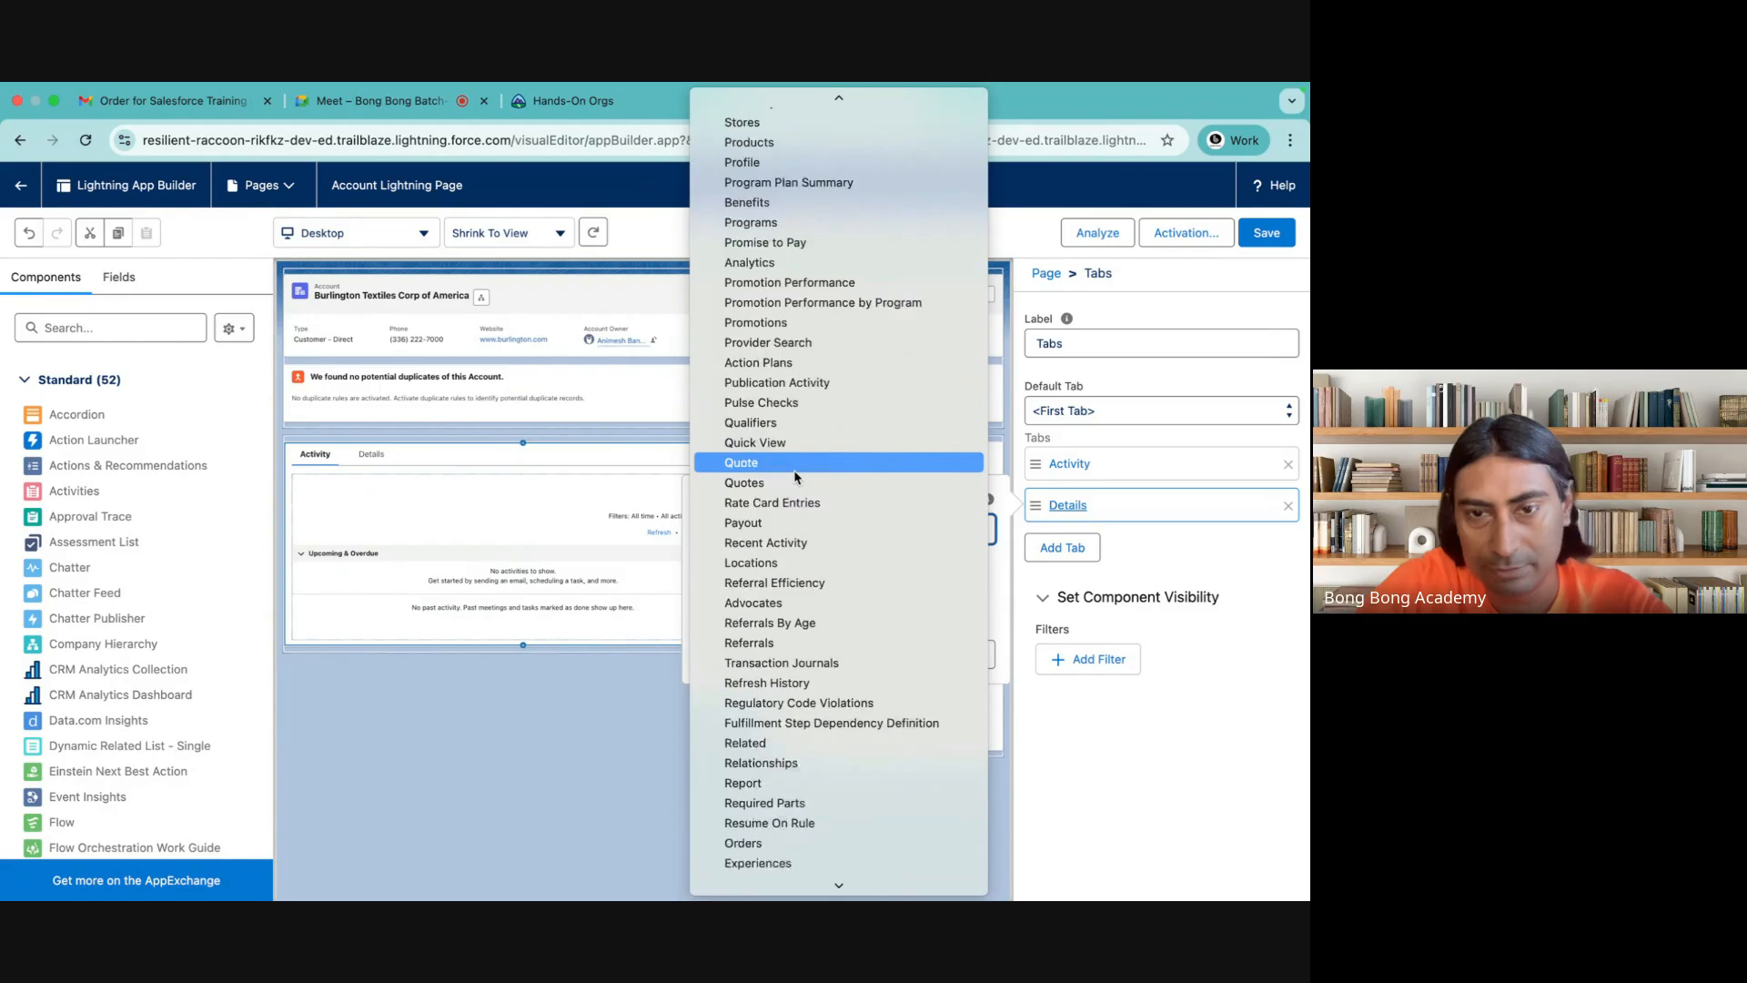
scroll(793, 470, "down", 4)
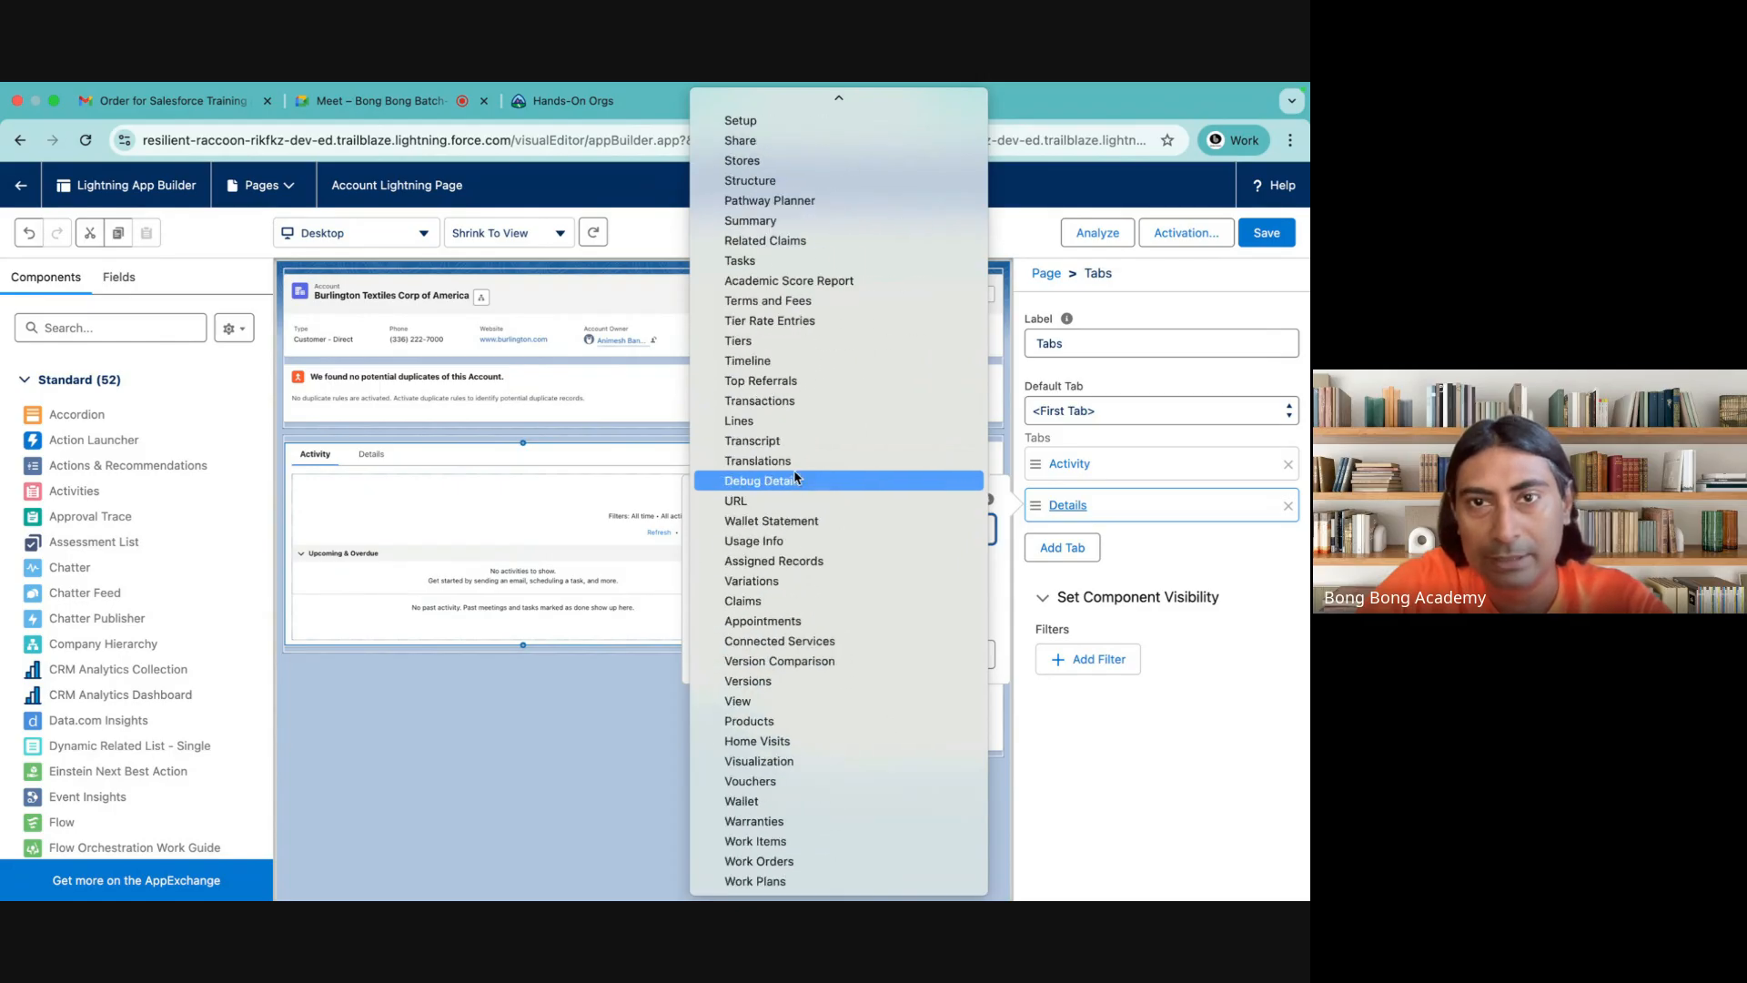
scroll(794, 475, "up", 20)
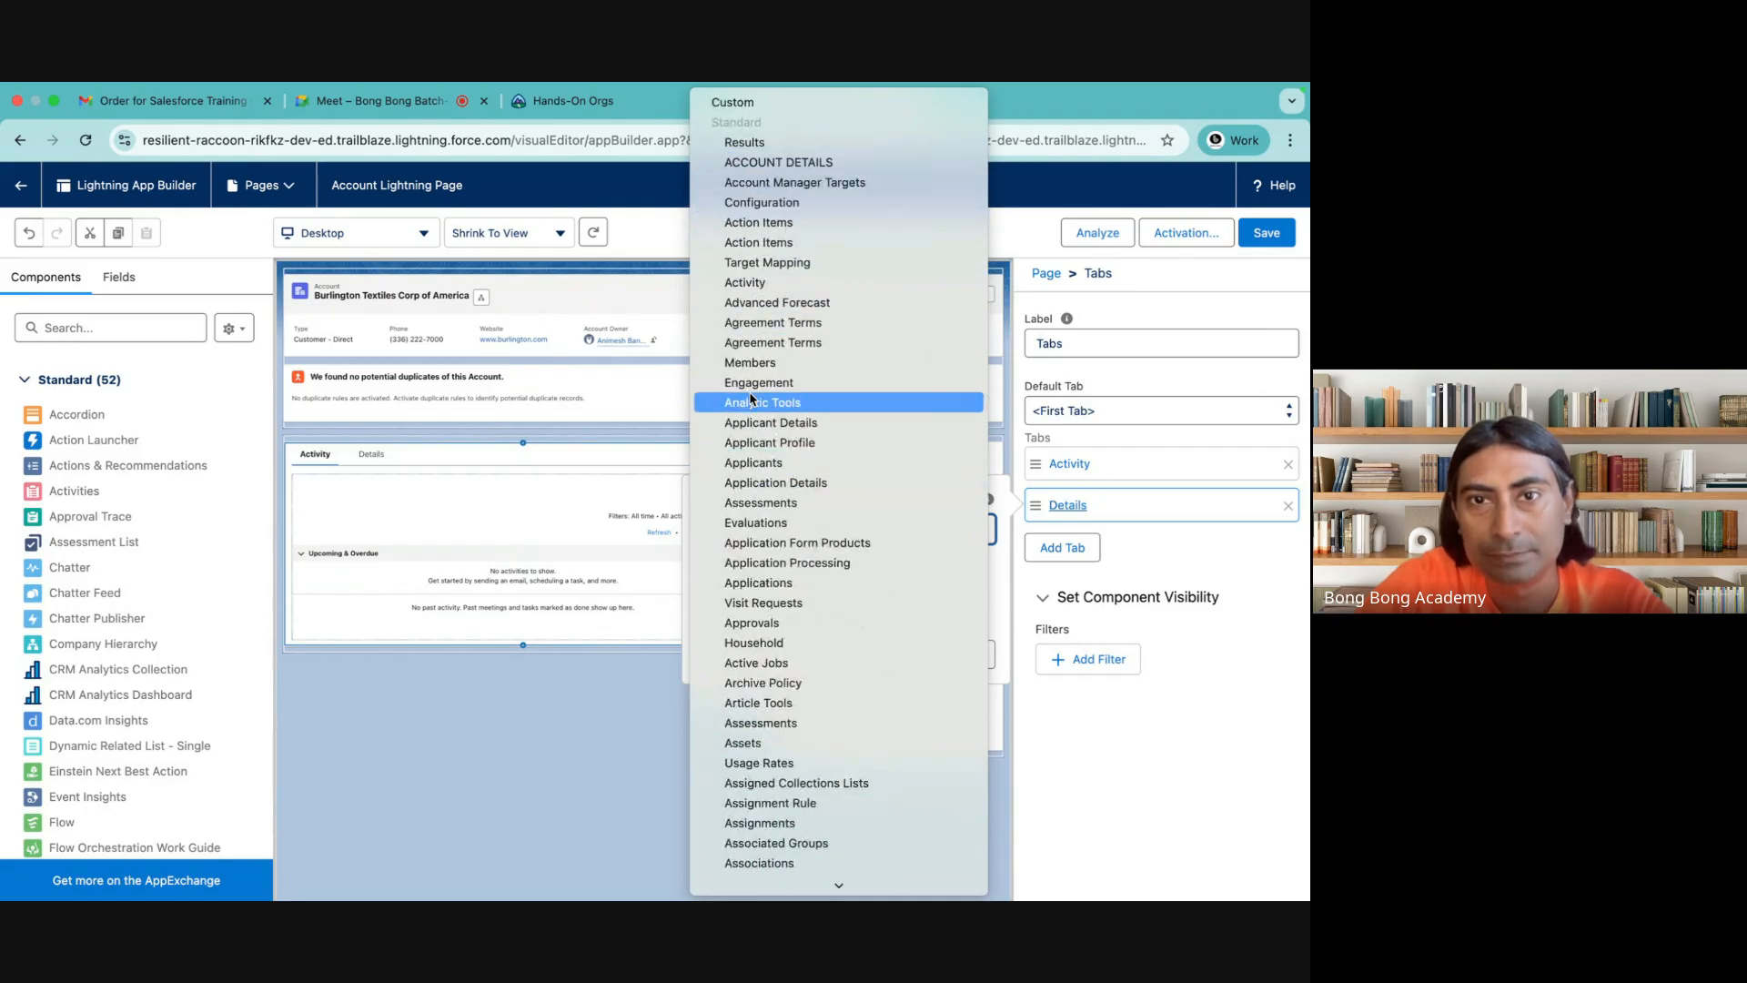
scroll(764, 488, "down", 1)
scroll(764, 487, "down", 10)
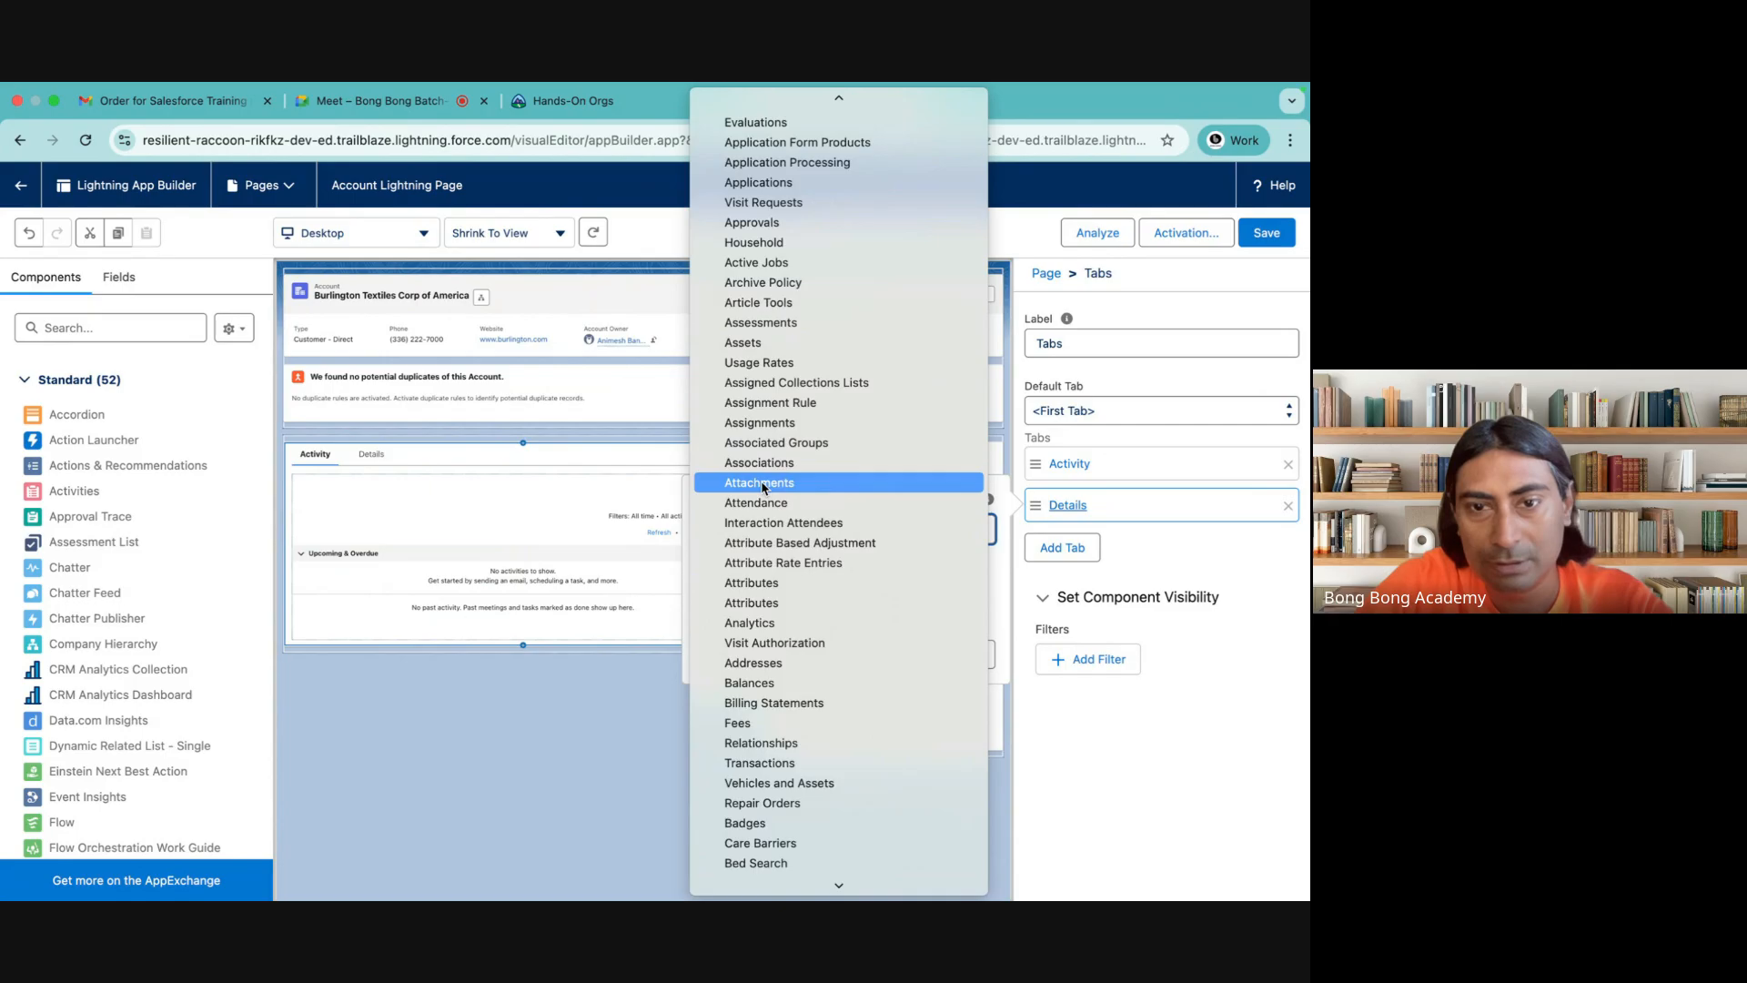
scroll(764, 487, "down", 4)
scroll(763, 488, "down", 8)
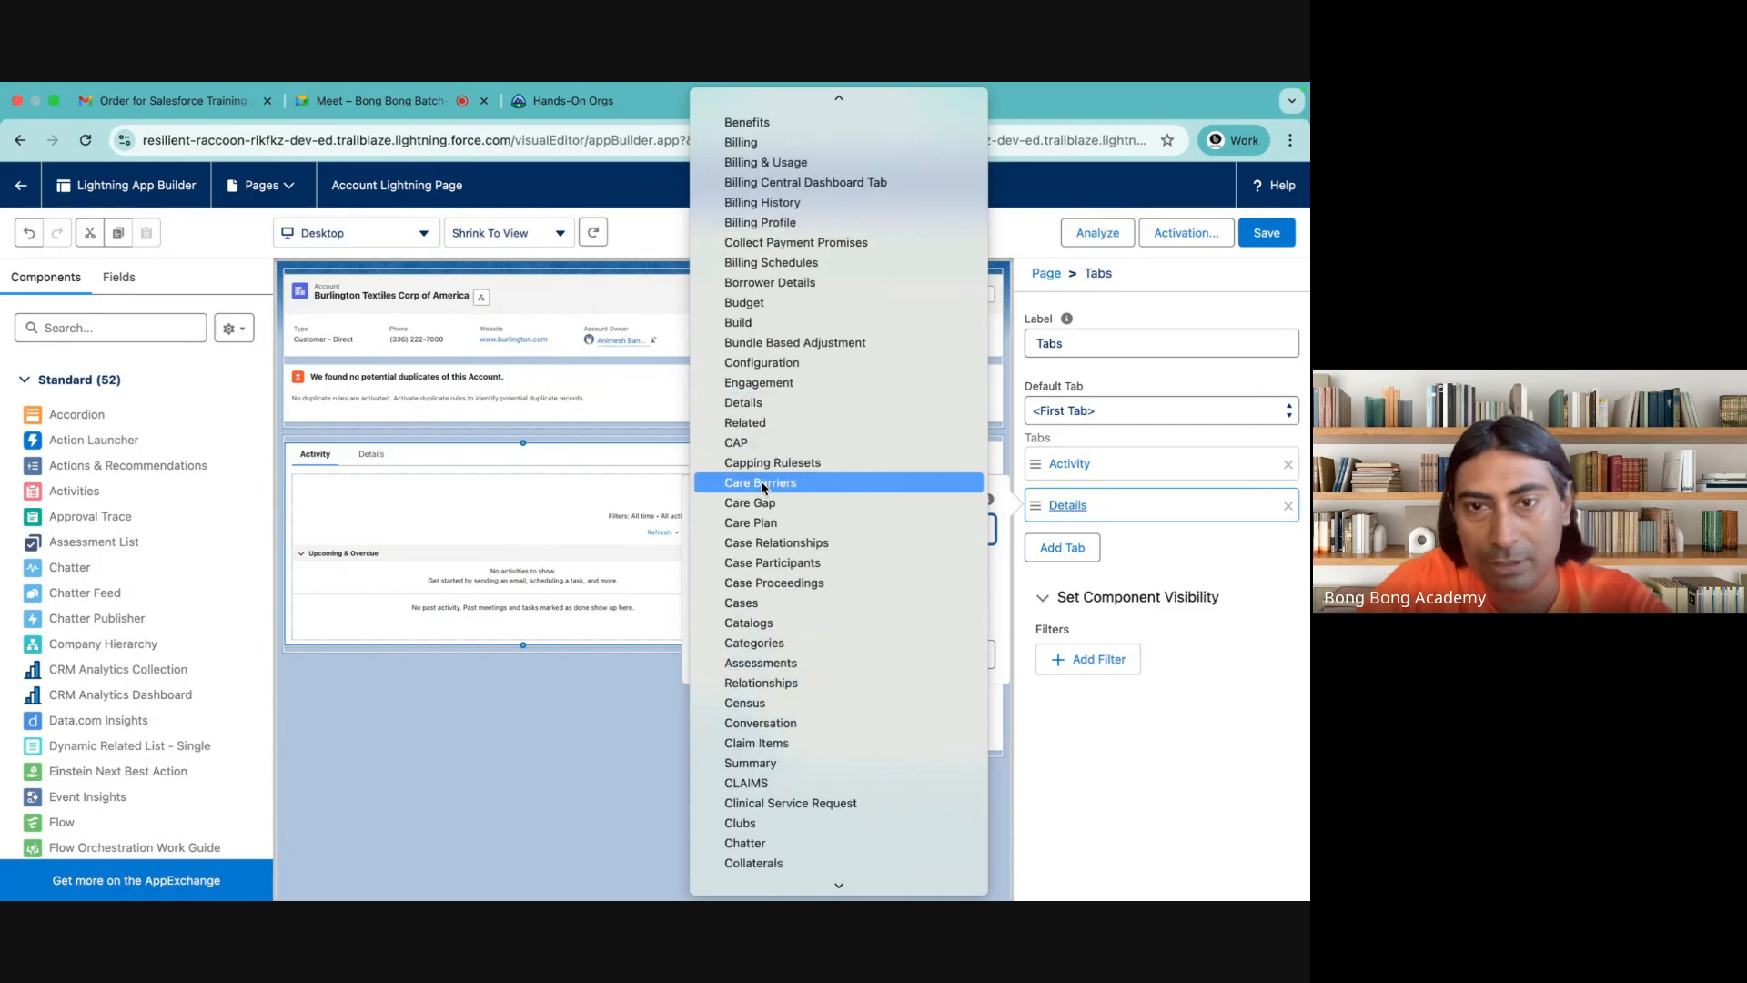
scroll(763, 488, "down", 7)
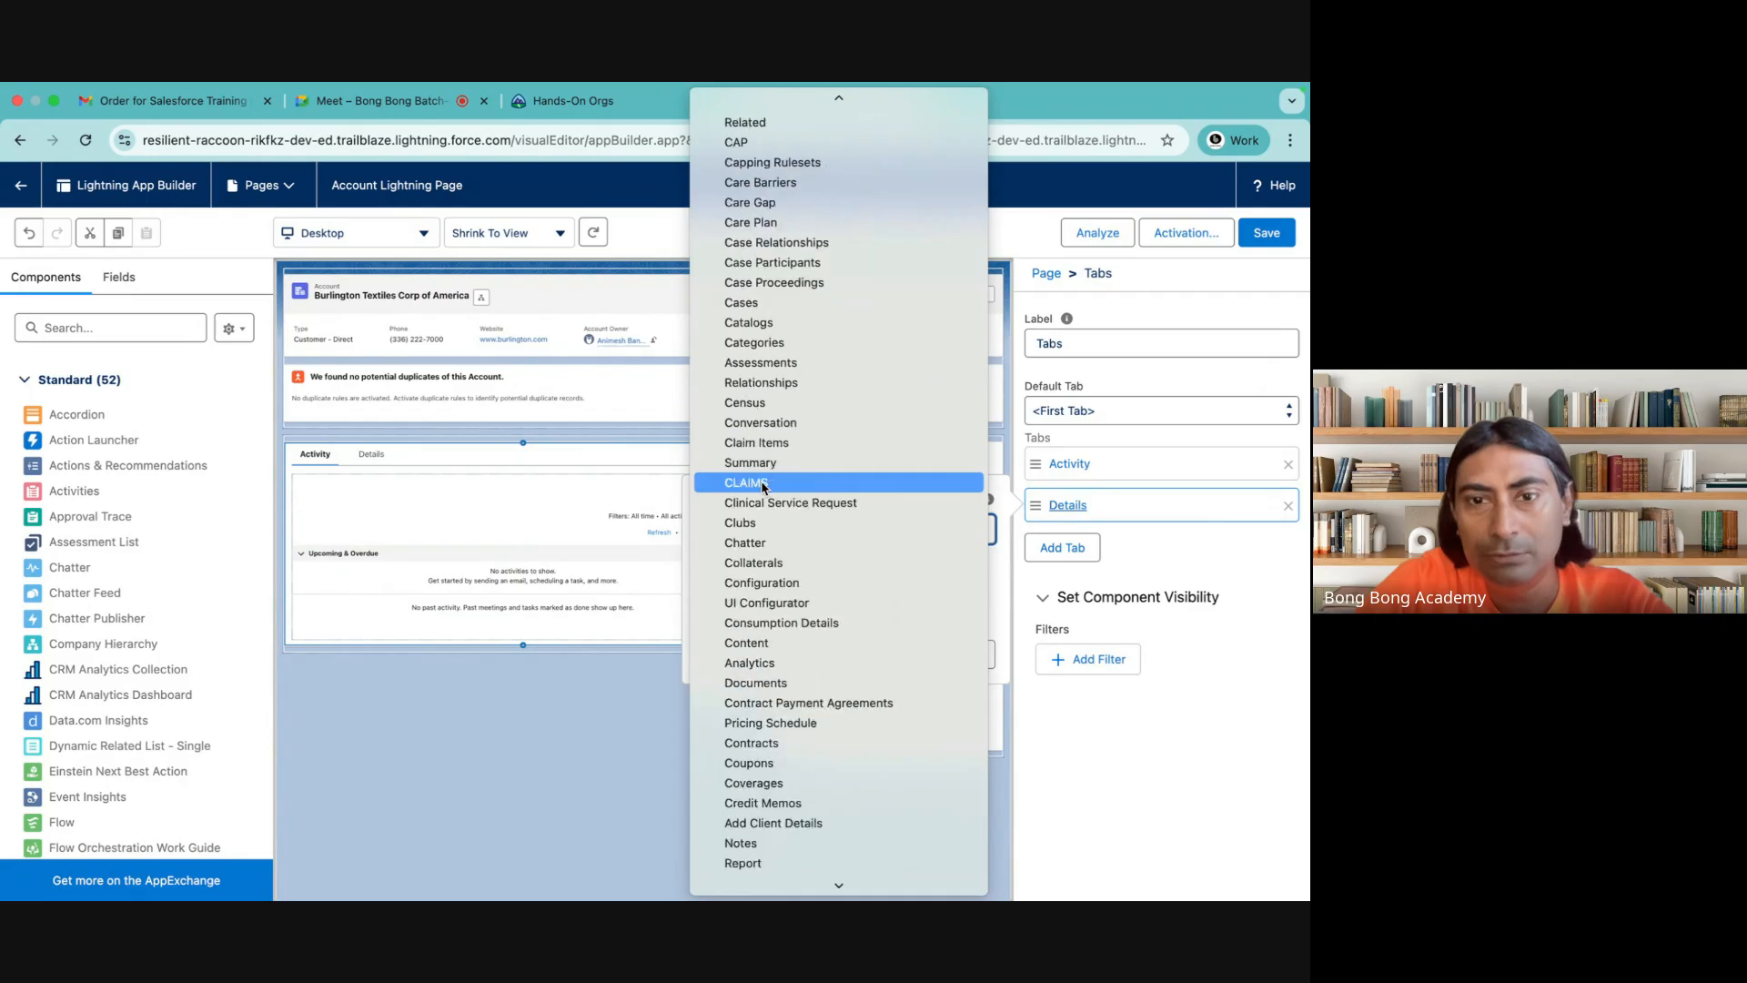
scroll(764, 487, "down", 10)
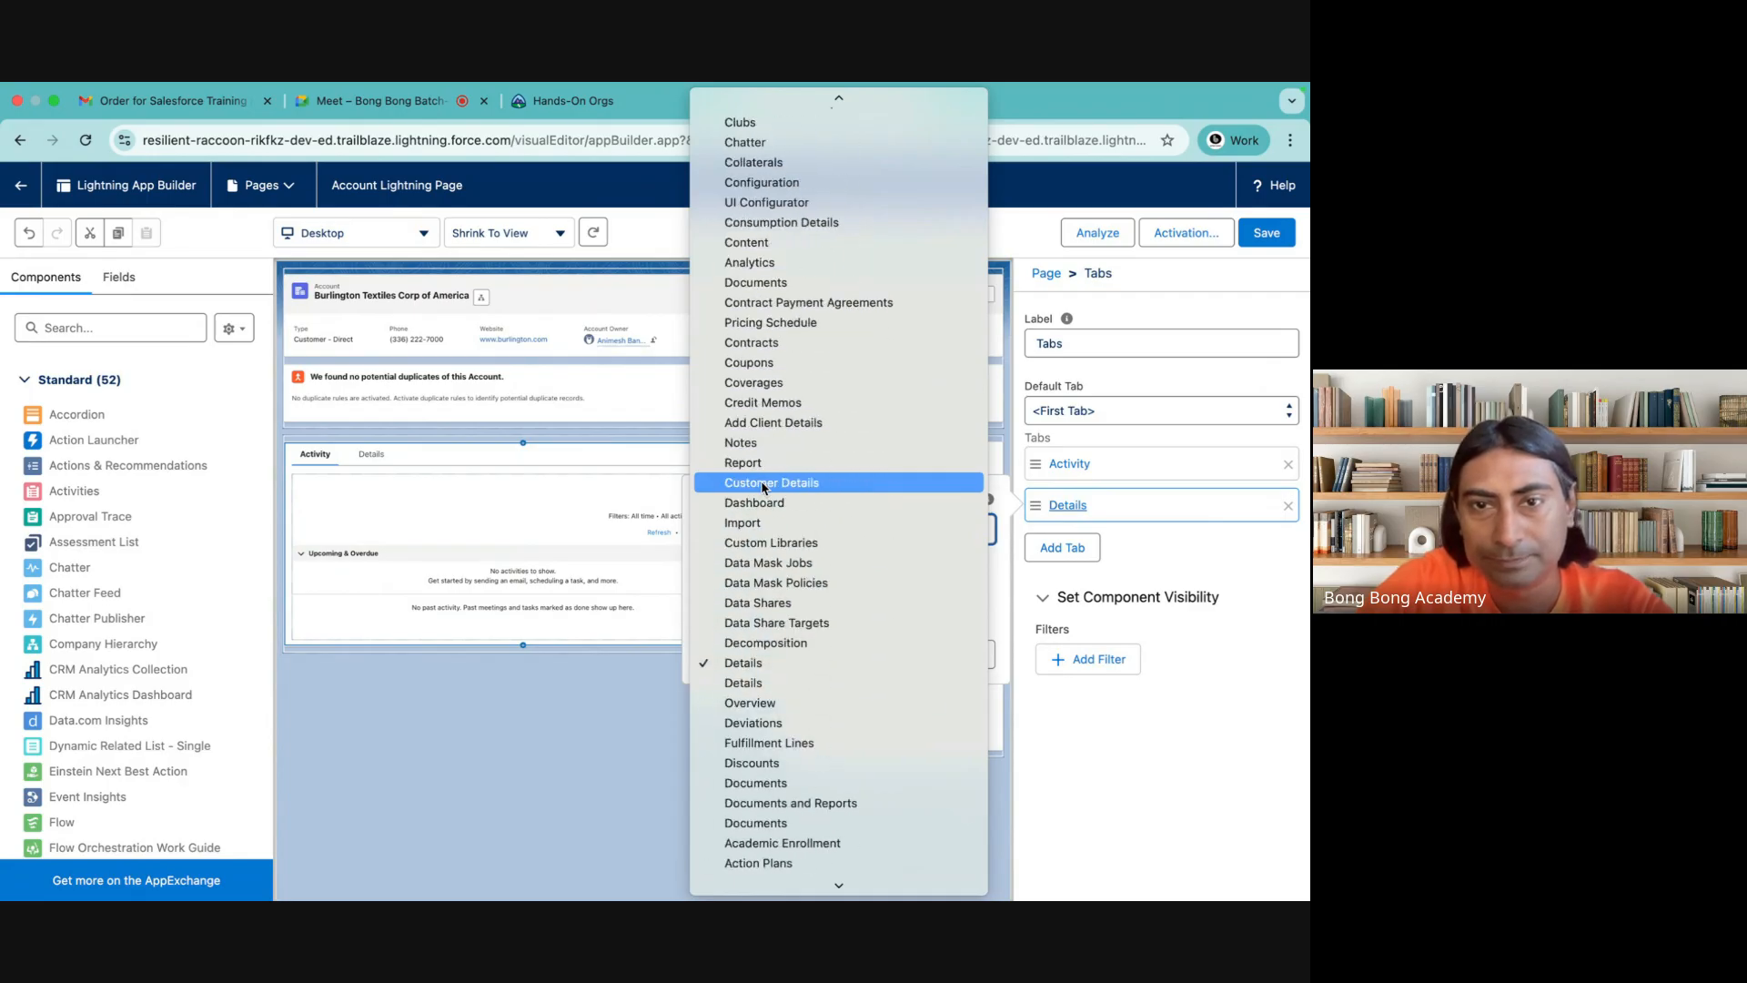
scroll(763, 488, "down", 9)
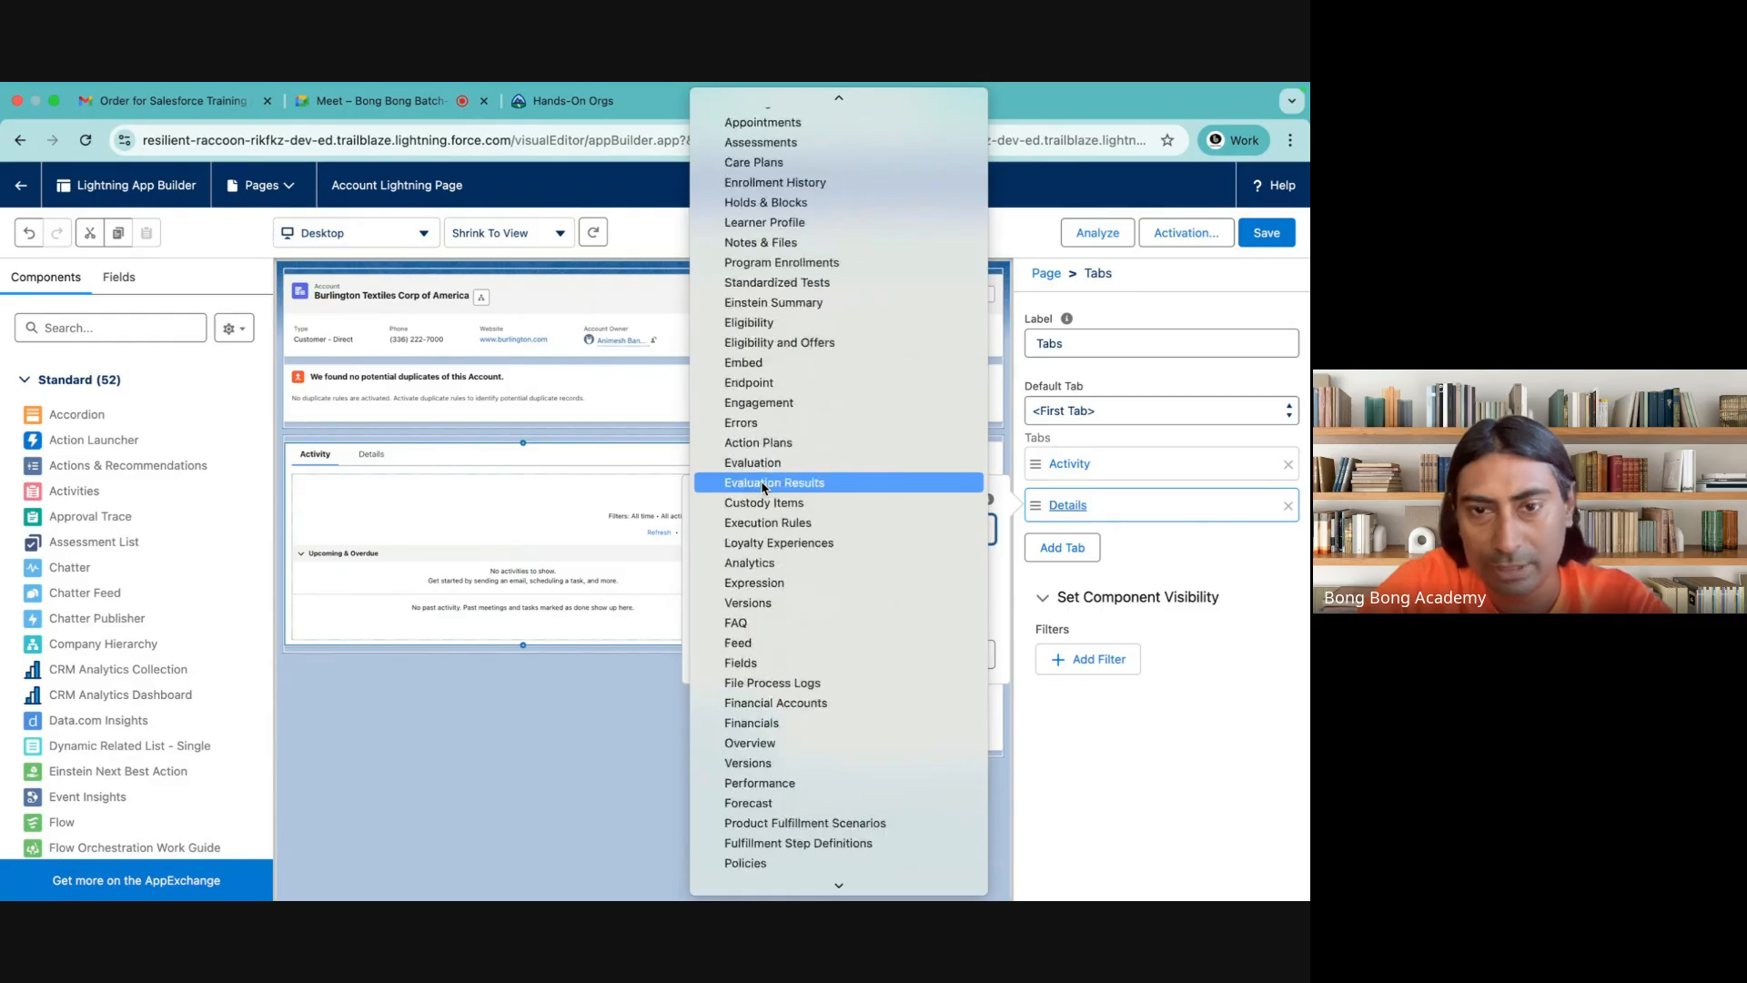
scroll(763, 488, "down", 20)
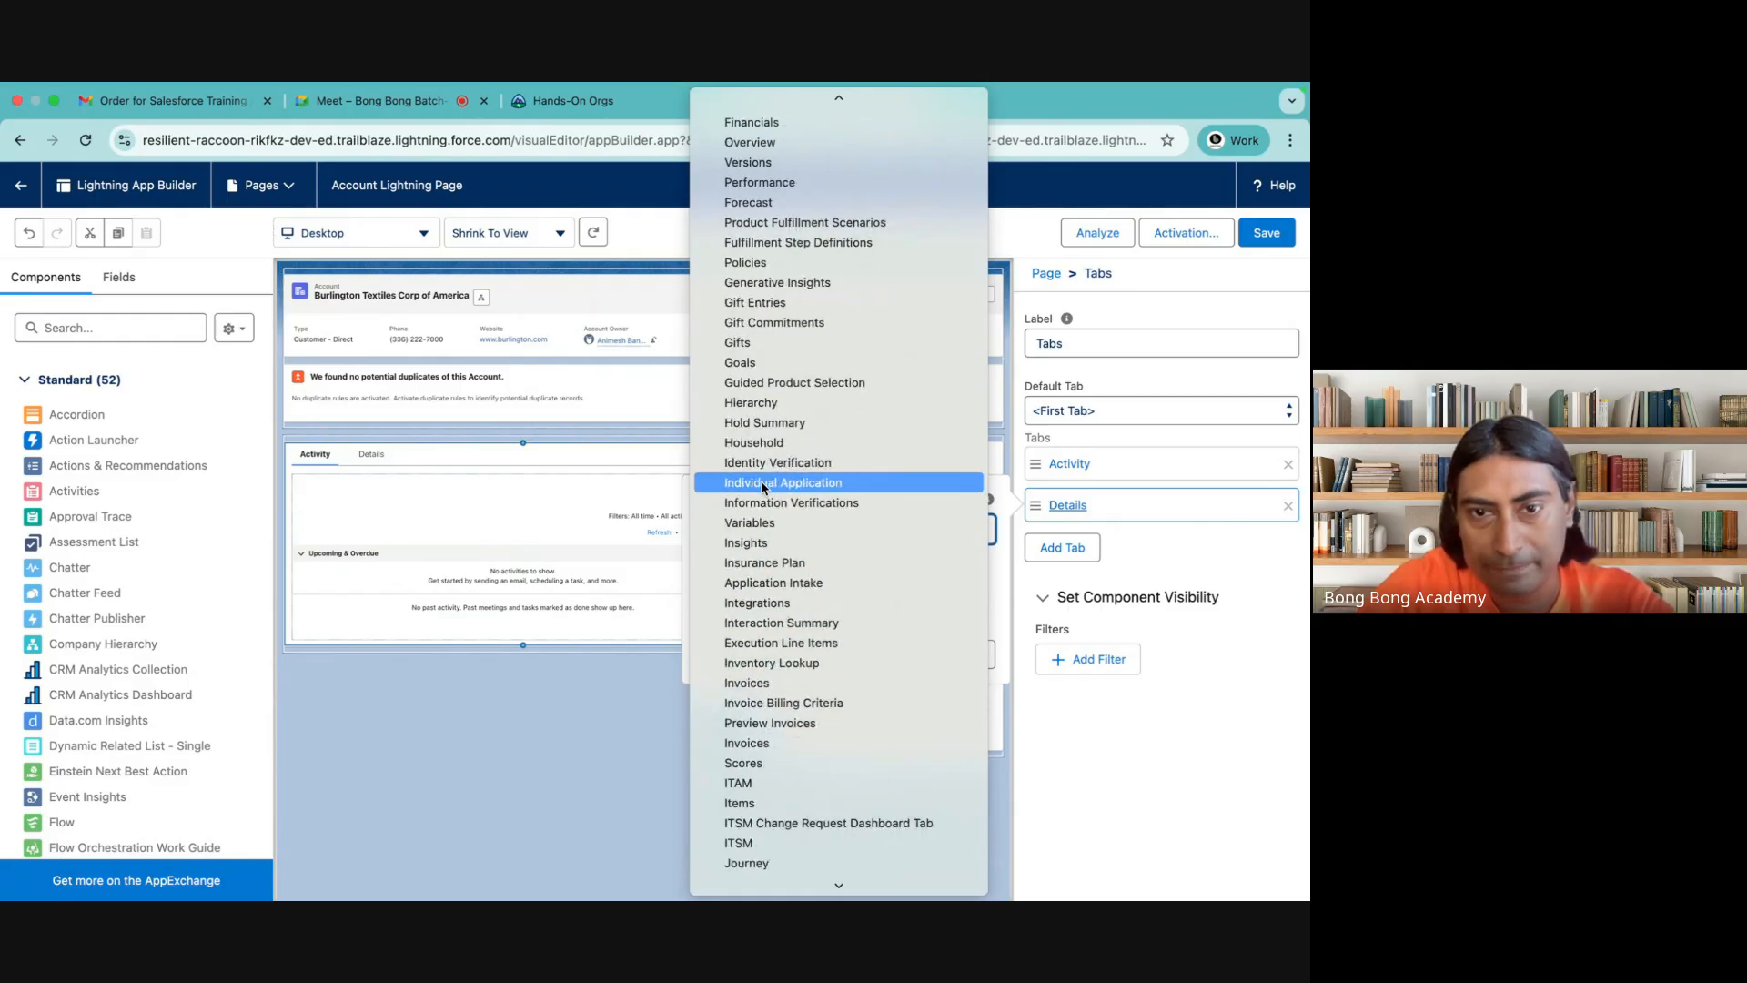
scroll(764, 488, "down", 15)
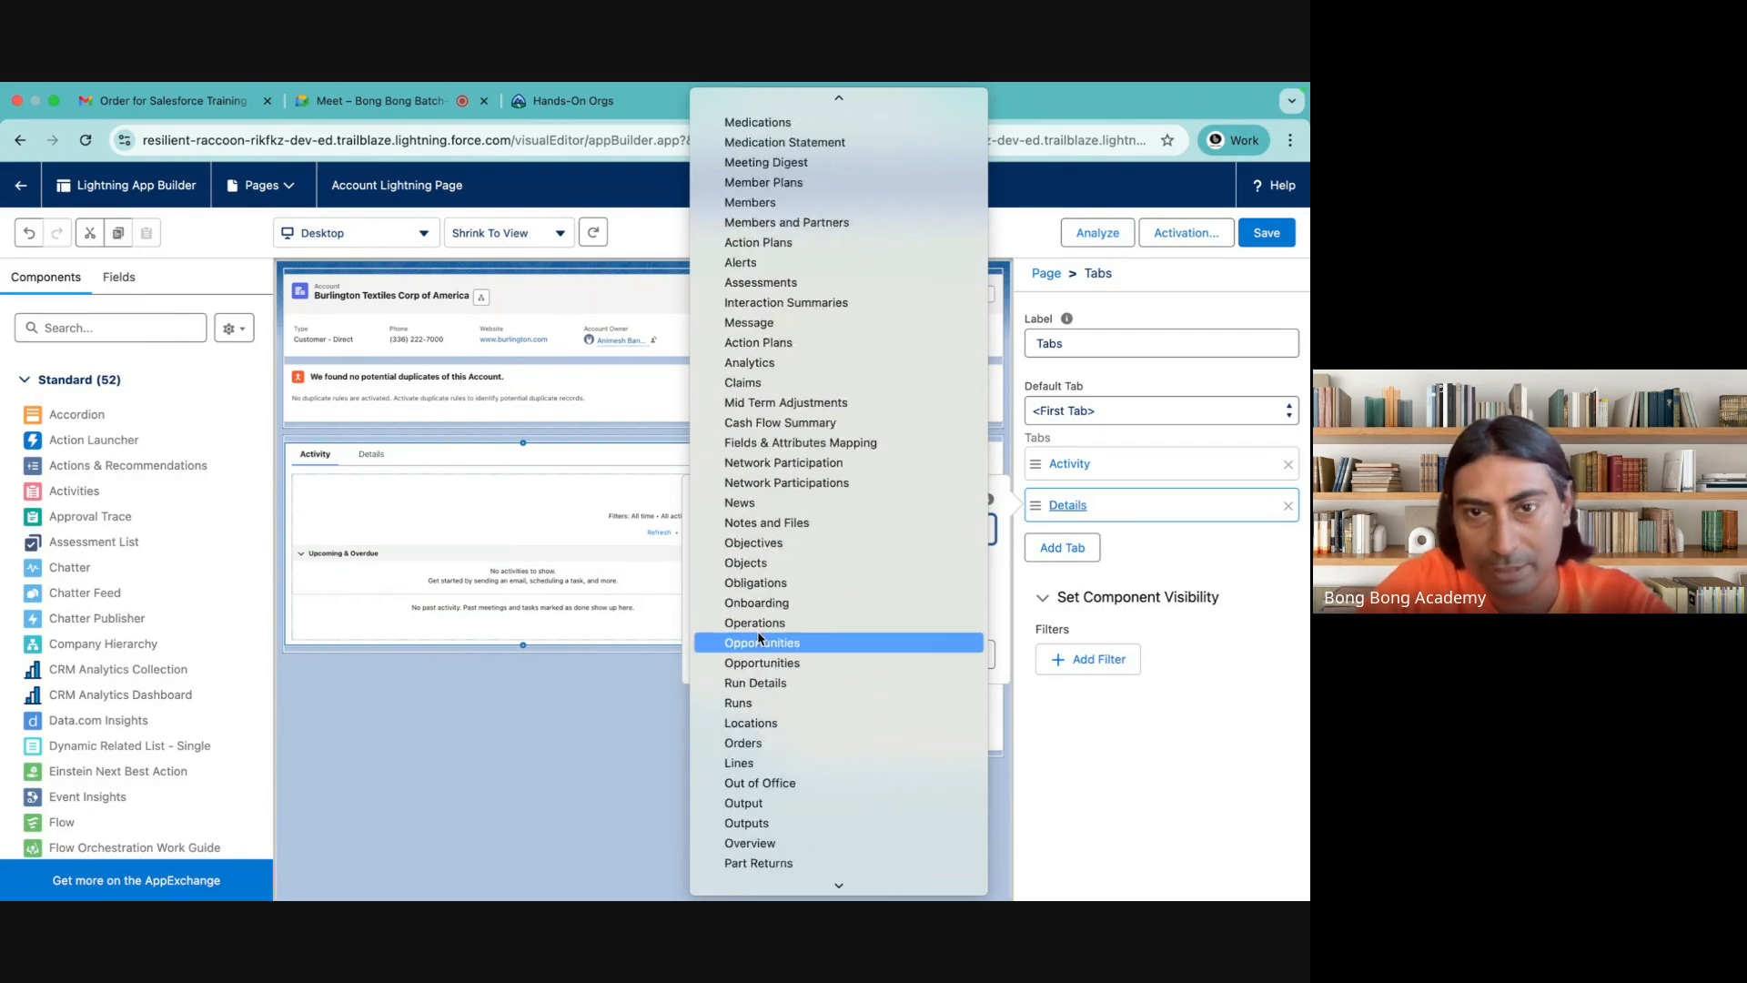
scroll(758, 642, "down", 3)
scroll(758, 641, "down", 9)
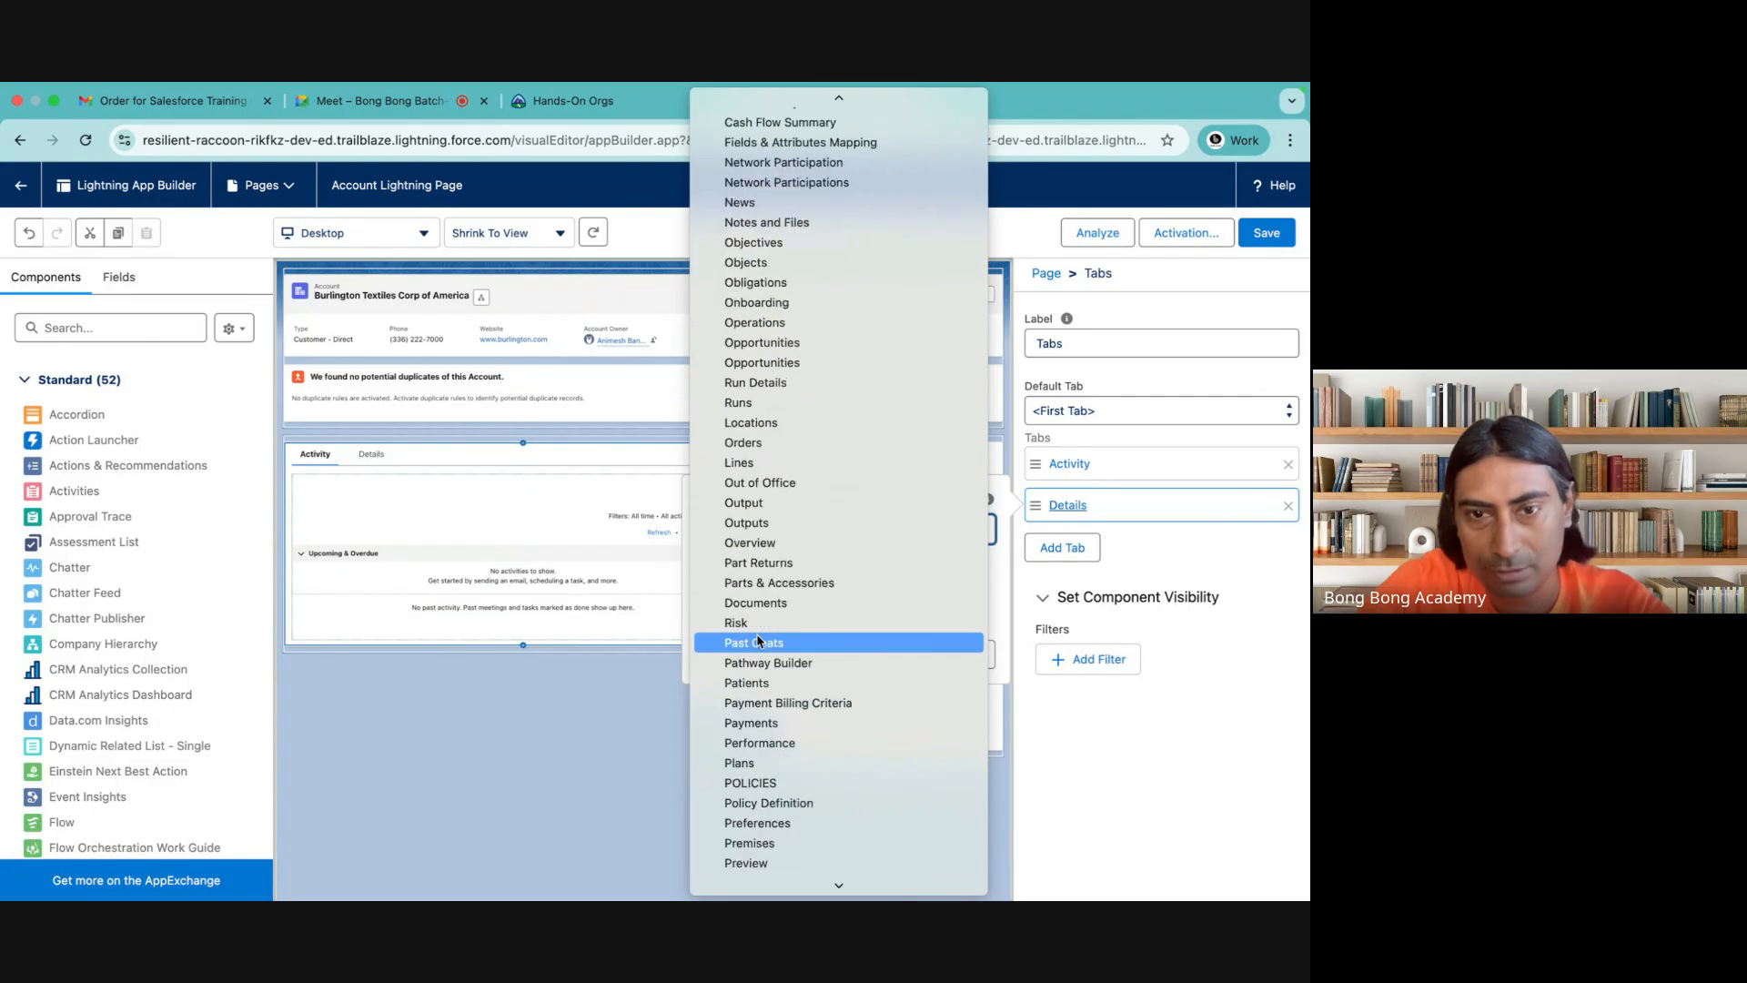
Give the newly added Details tab the custom label Contacts
scroll(758, 642, "down", 8)
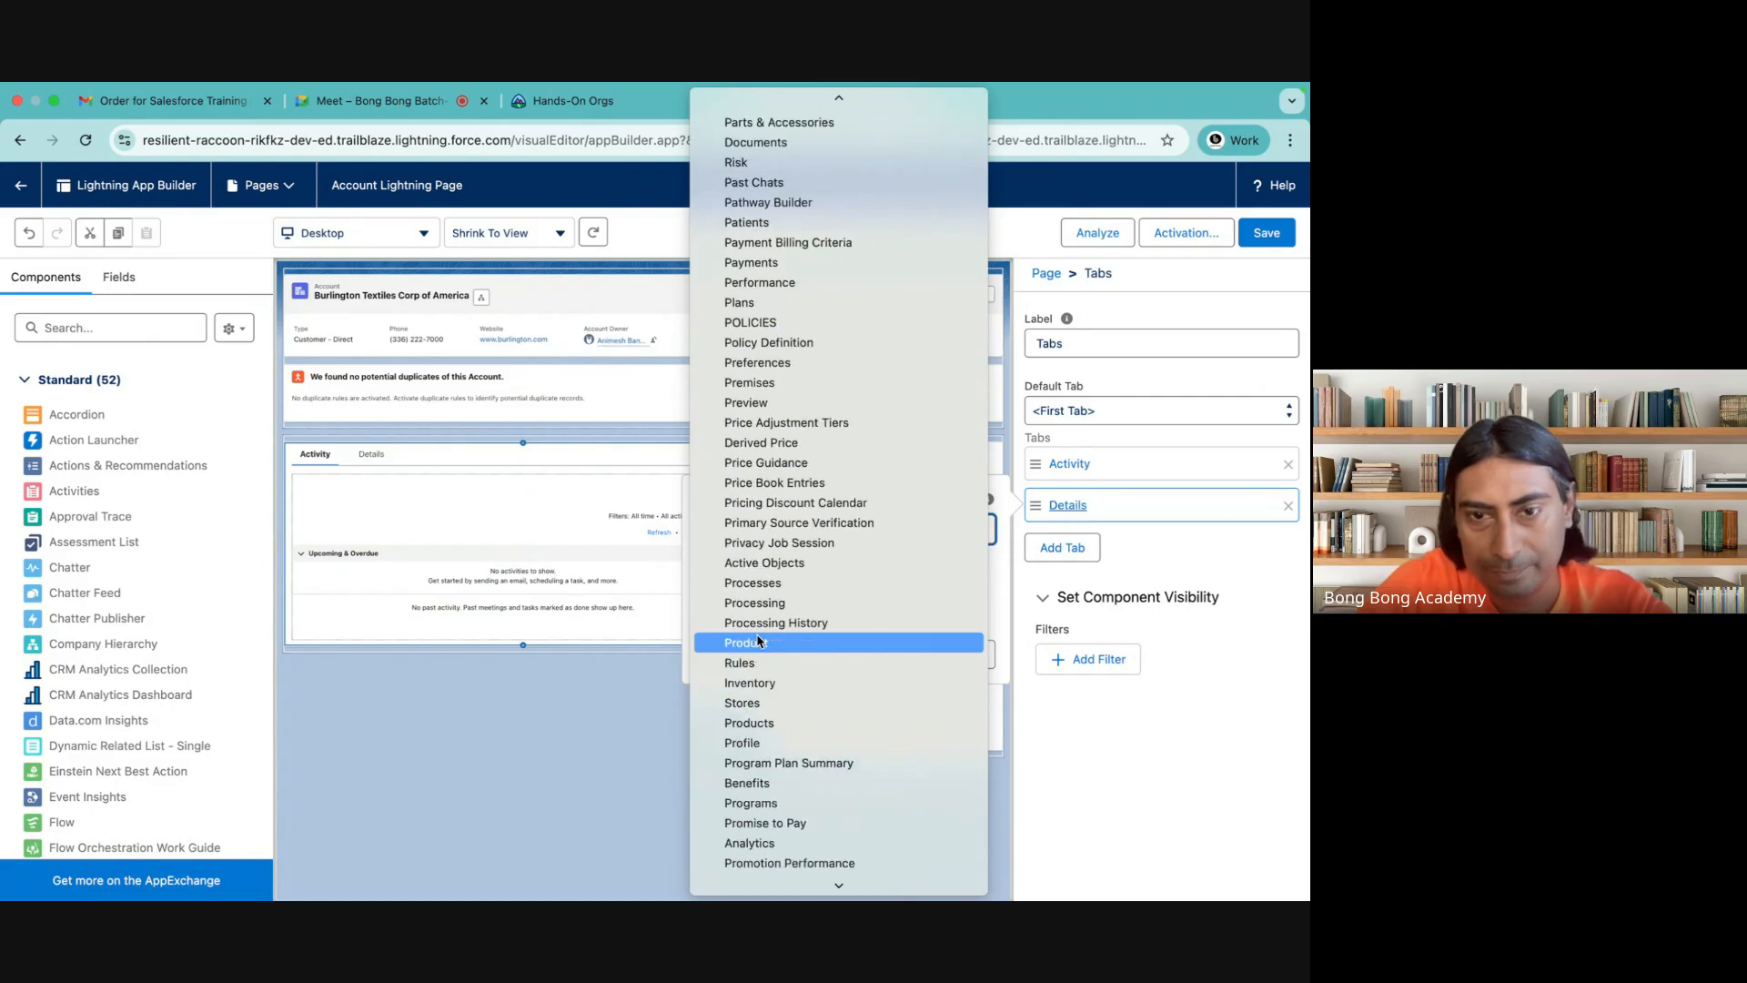
scroll(758, 641, "down", 8)
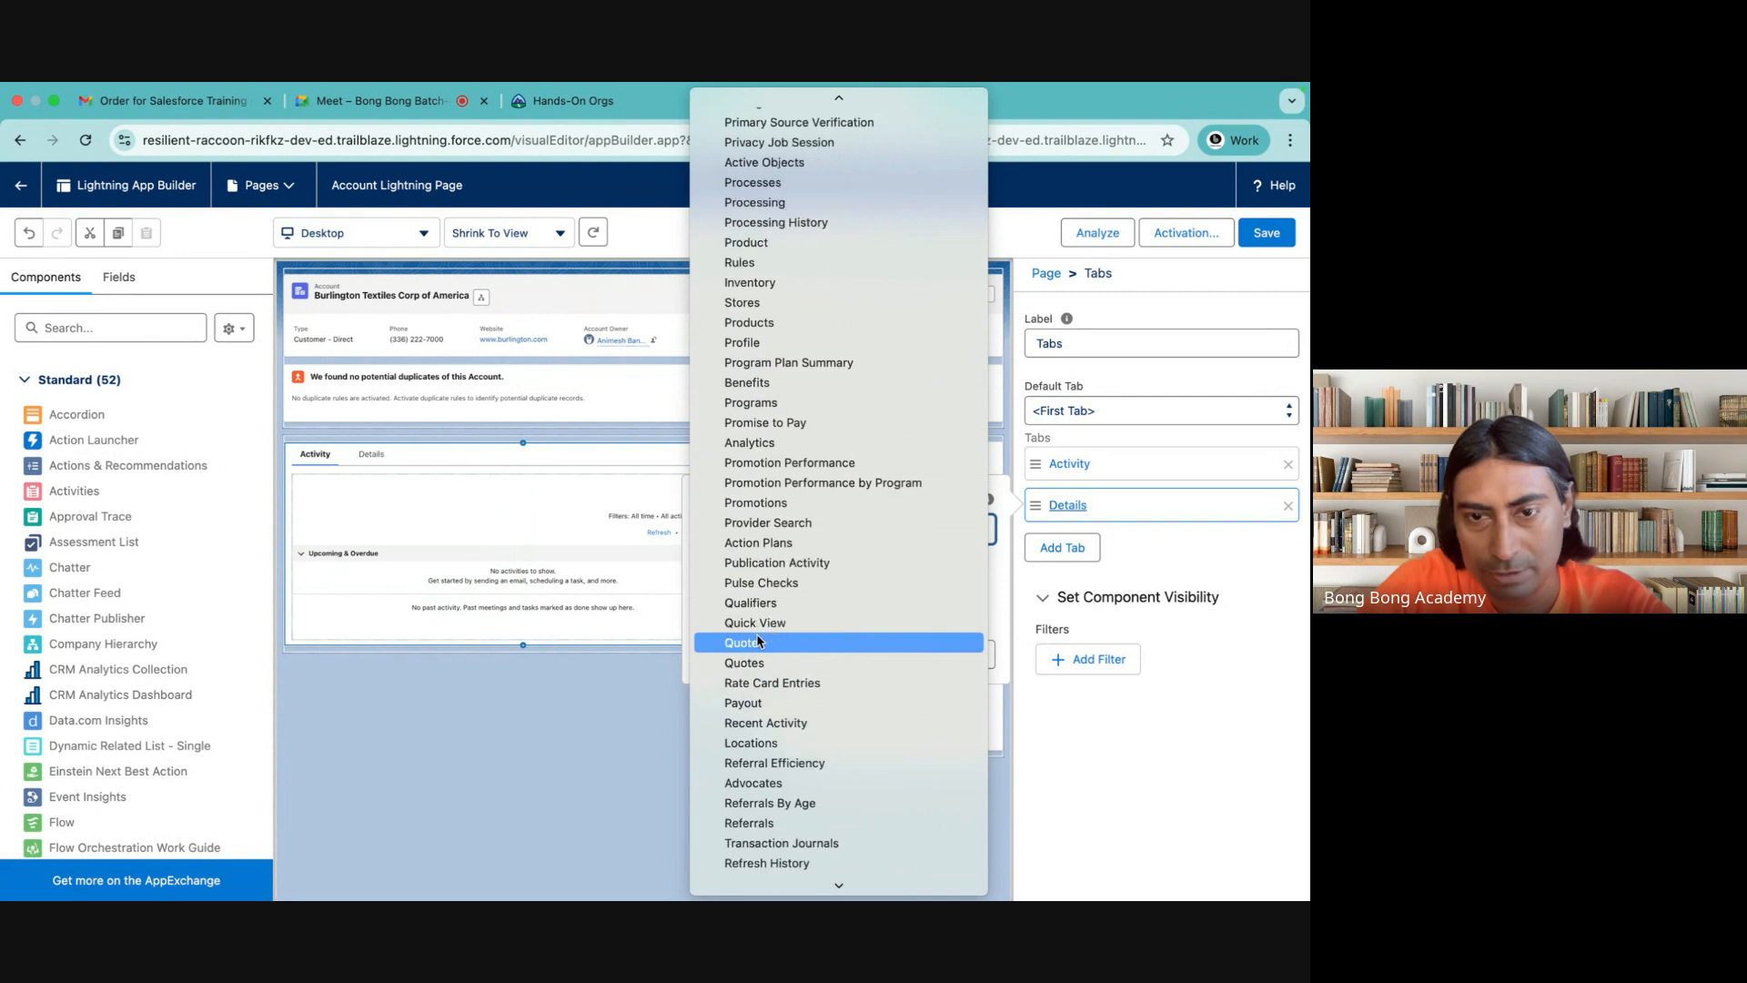
scroll(758, 641, "down", 12)
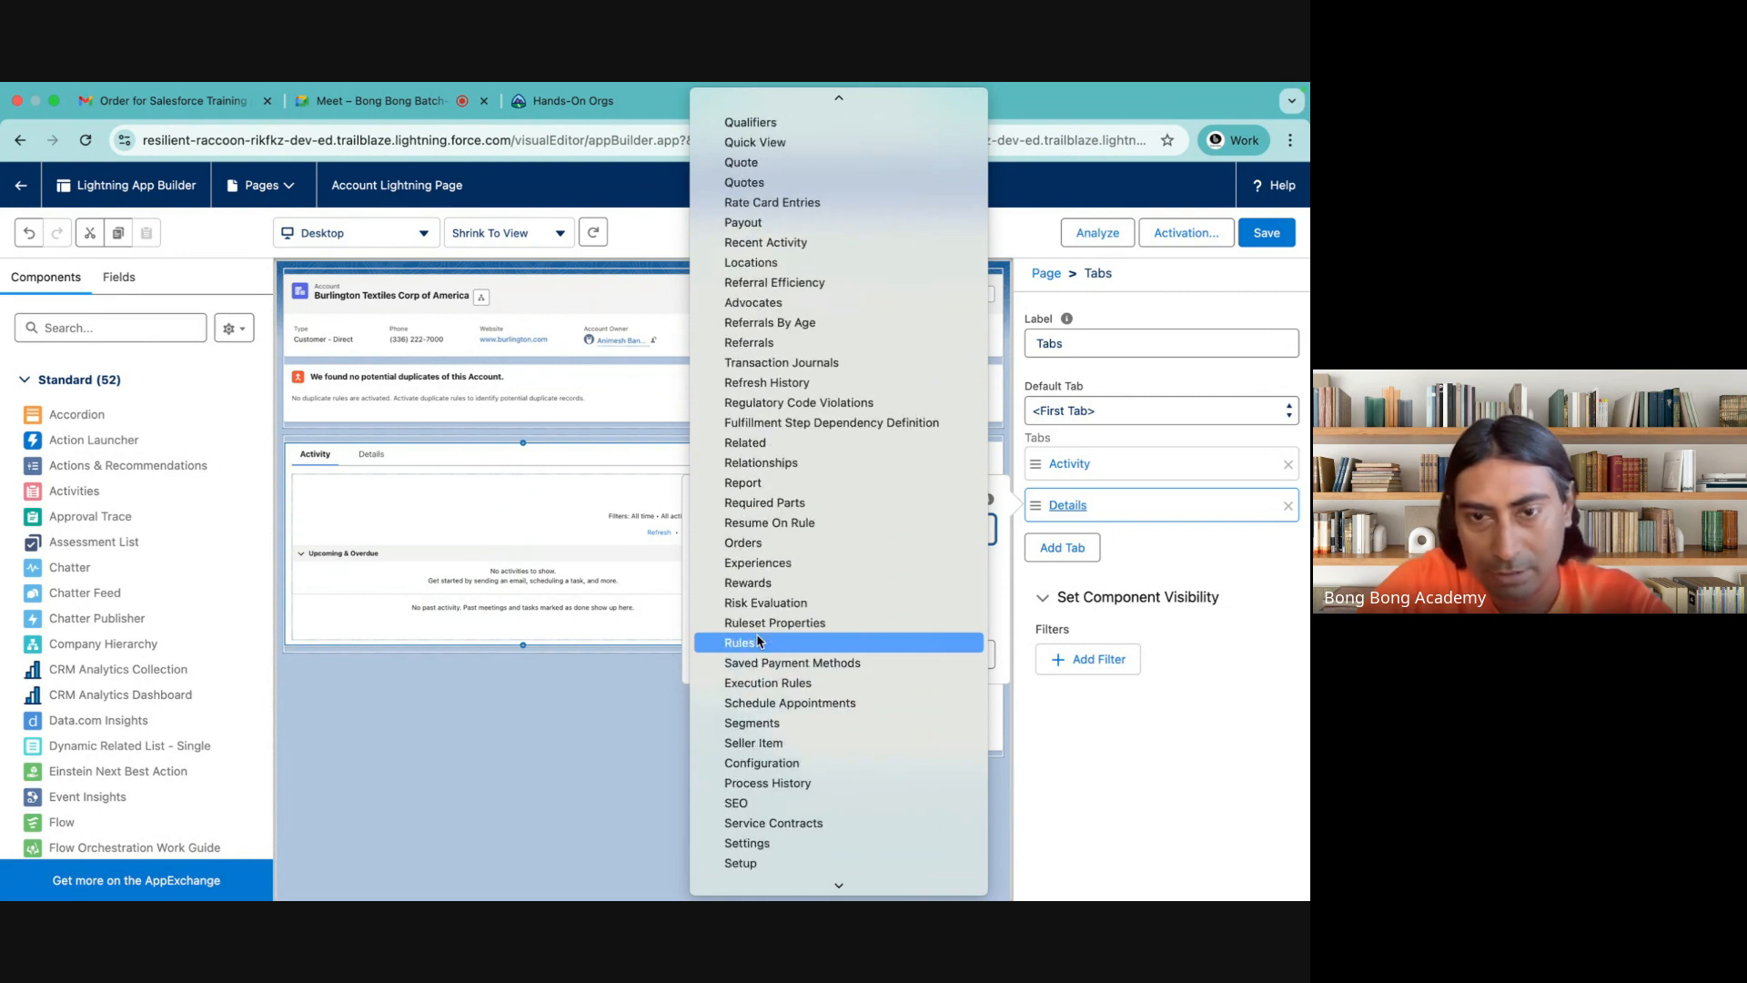
scroll(758, 642, "down", 4)
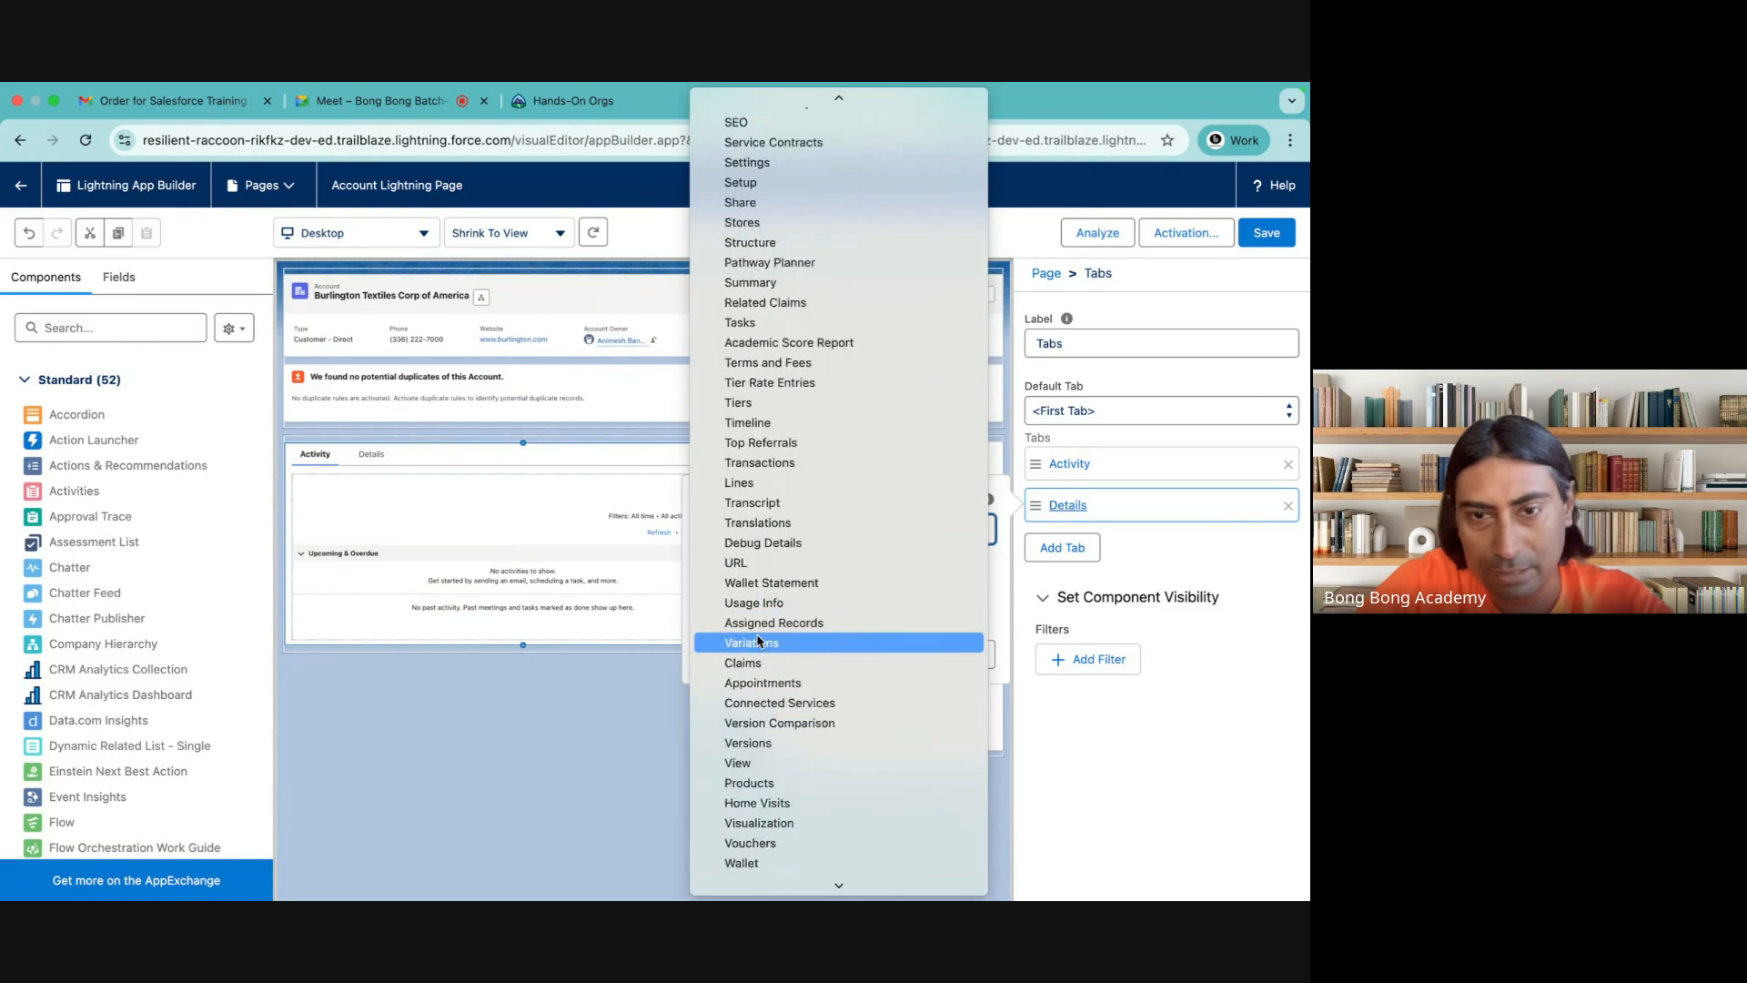
scroll(758, 641, "up", 20)
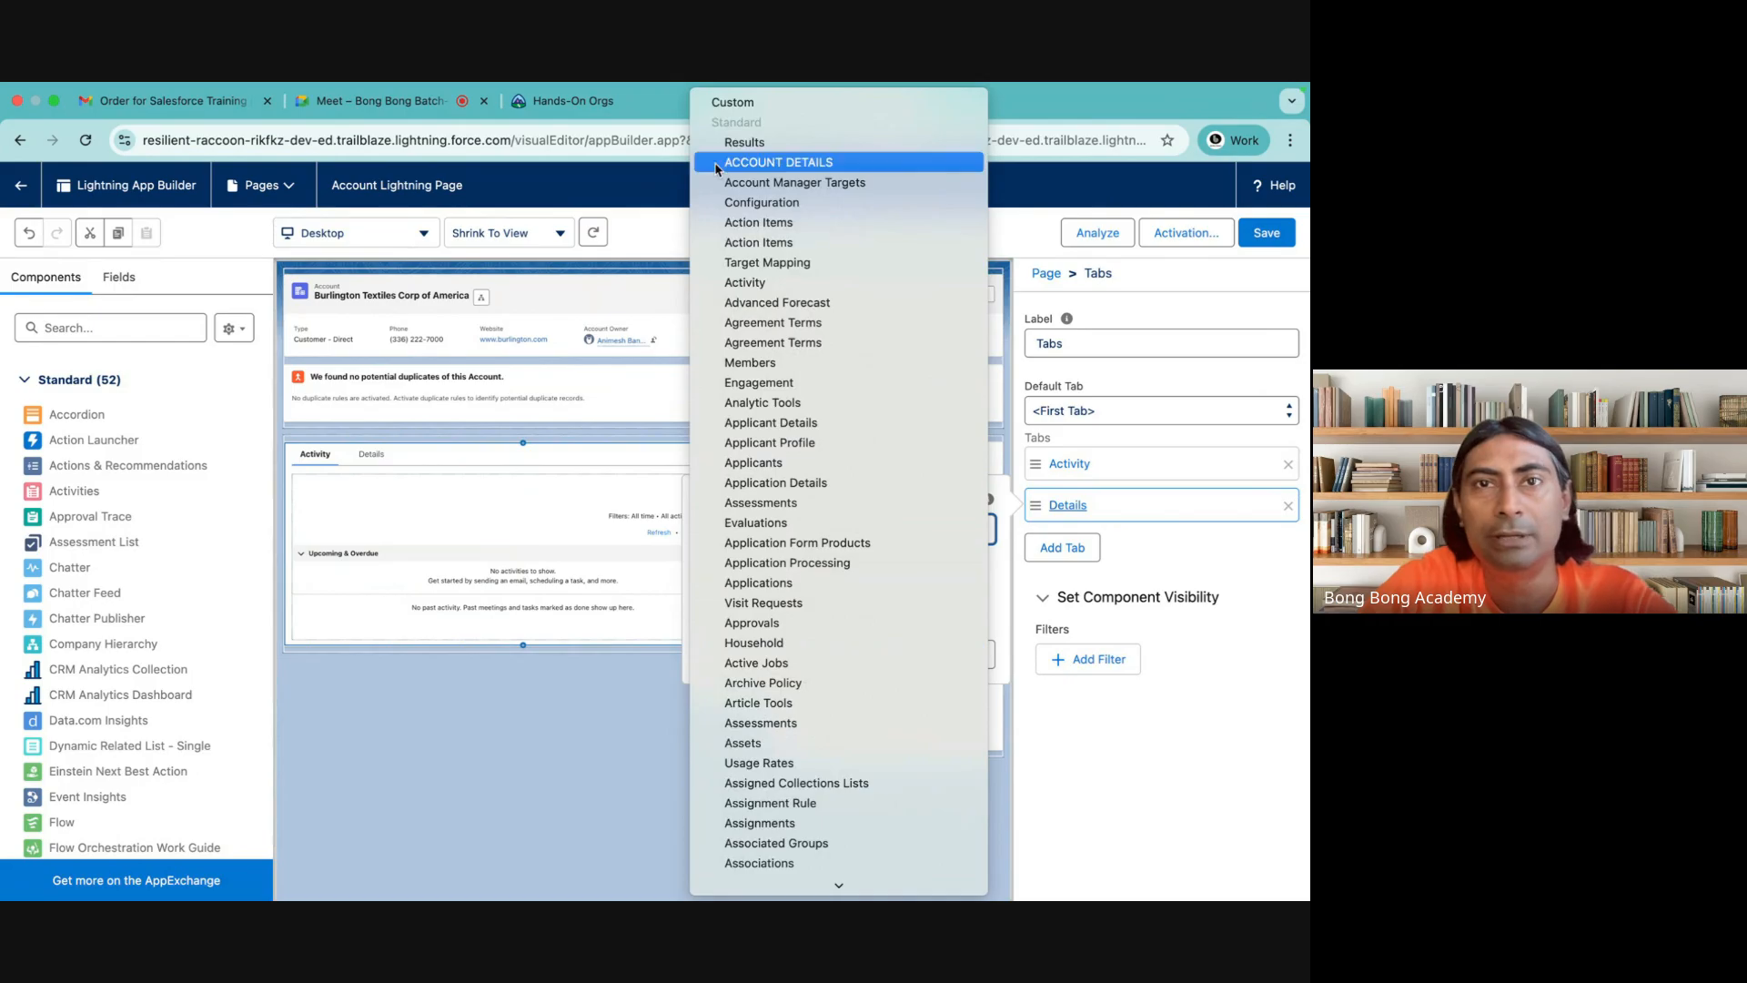
left_click(755, 102)
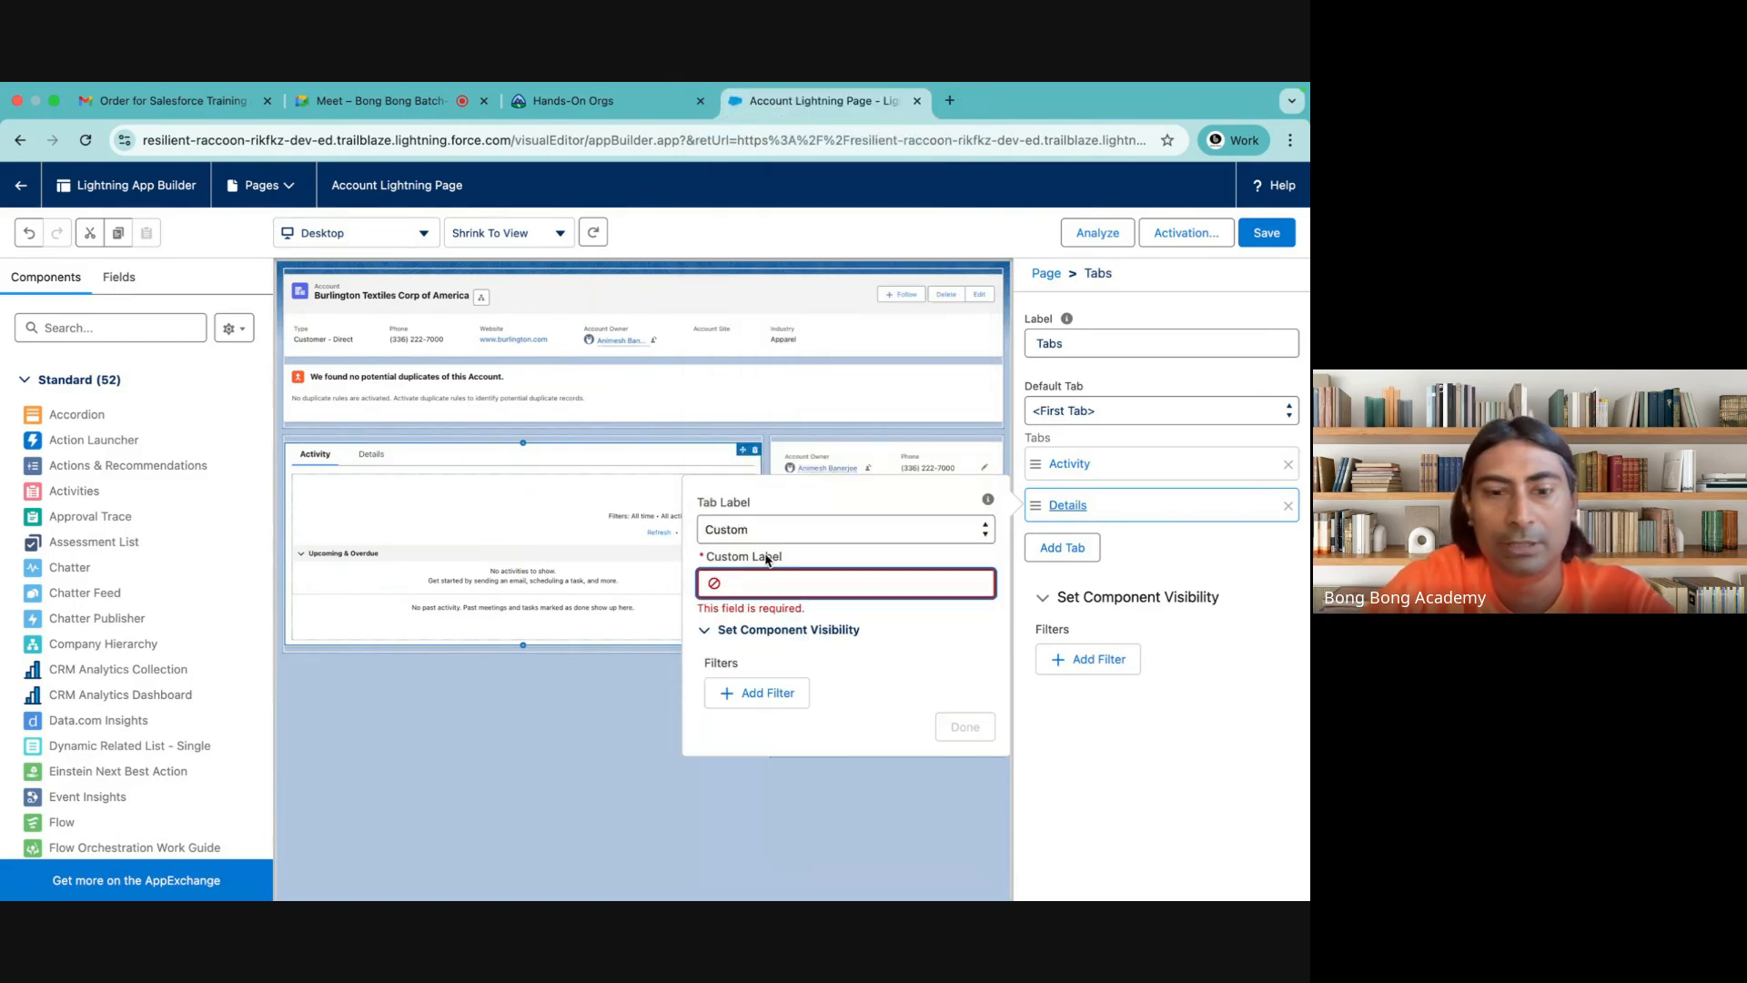
type("Contacts")
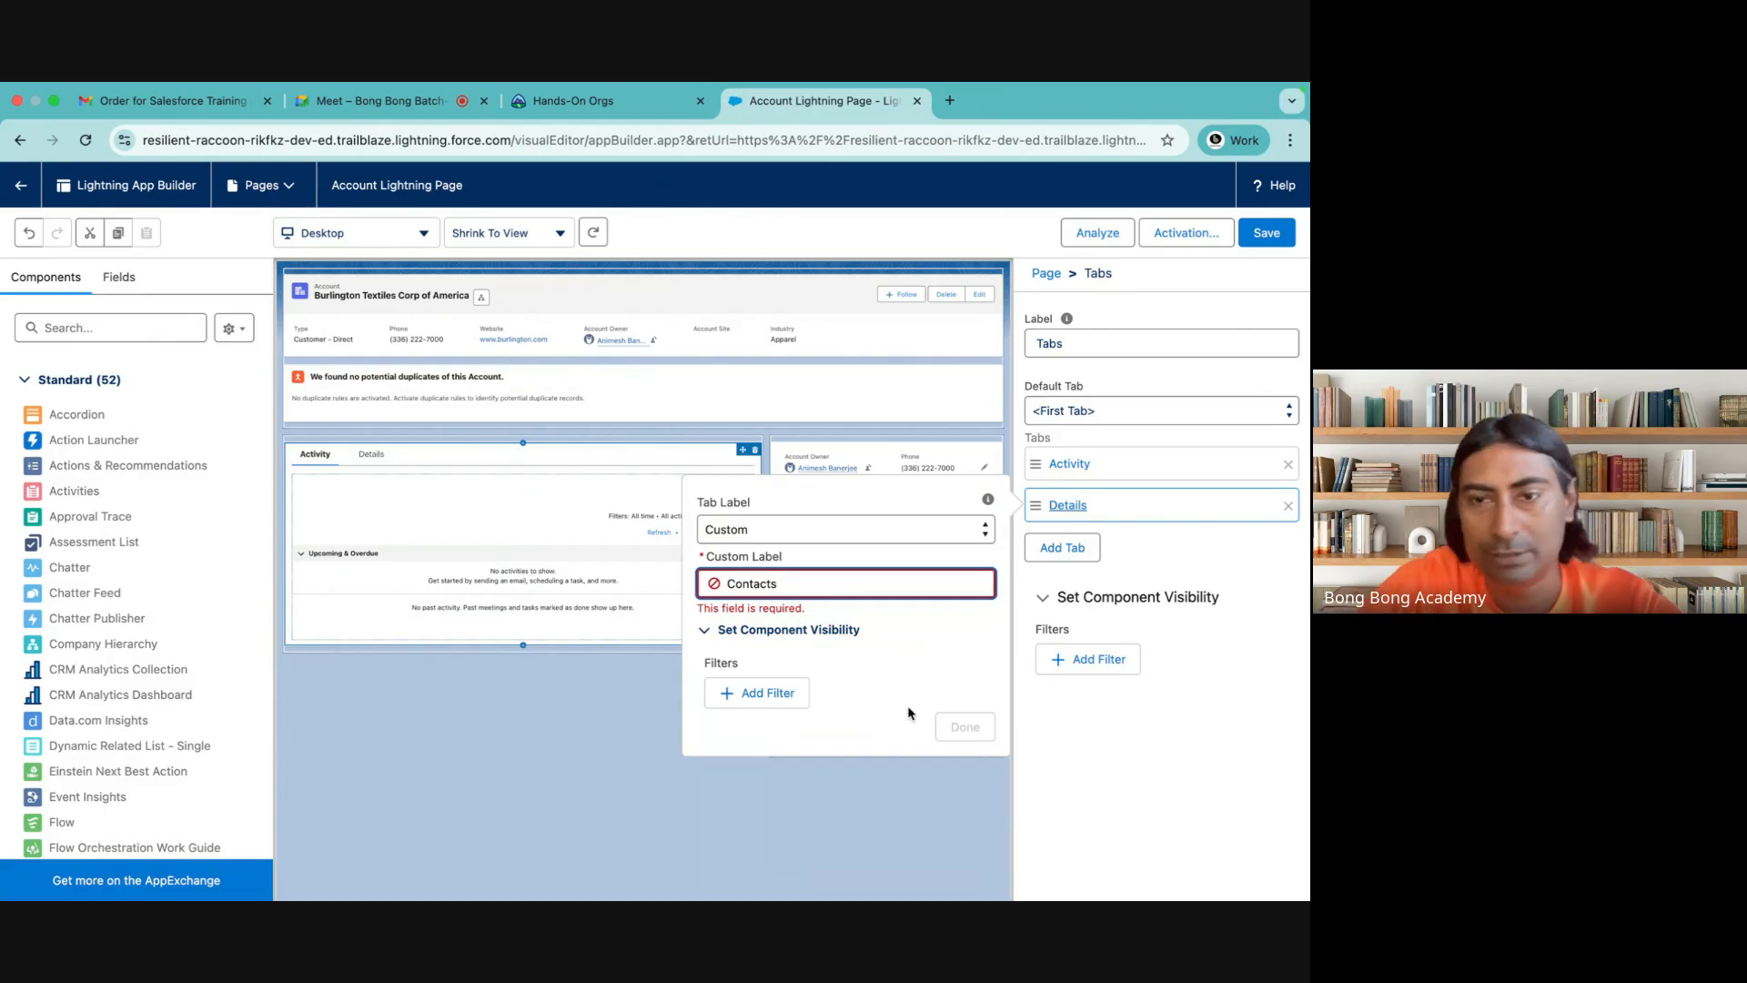
left_click(964, 726)
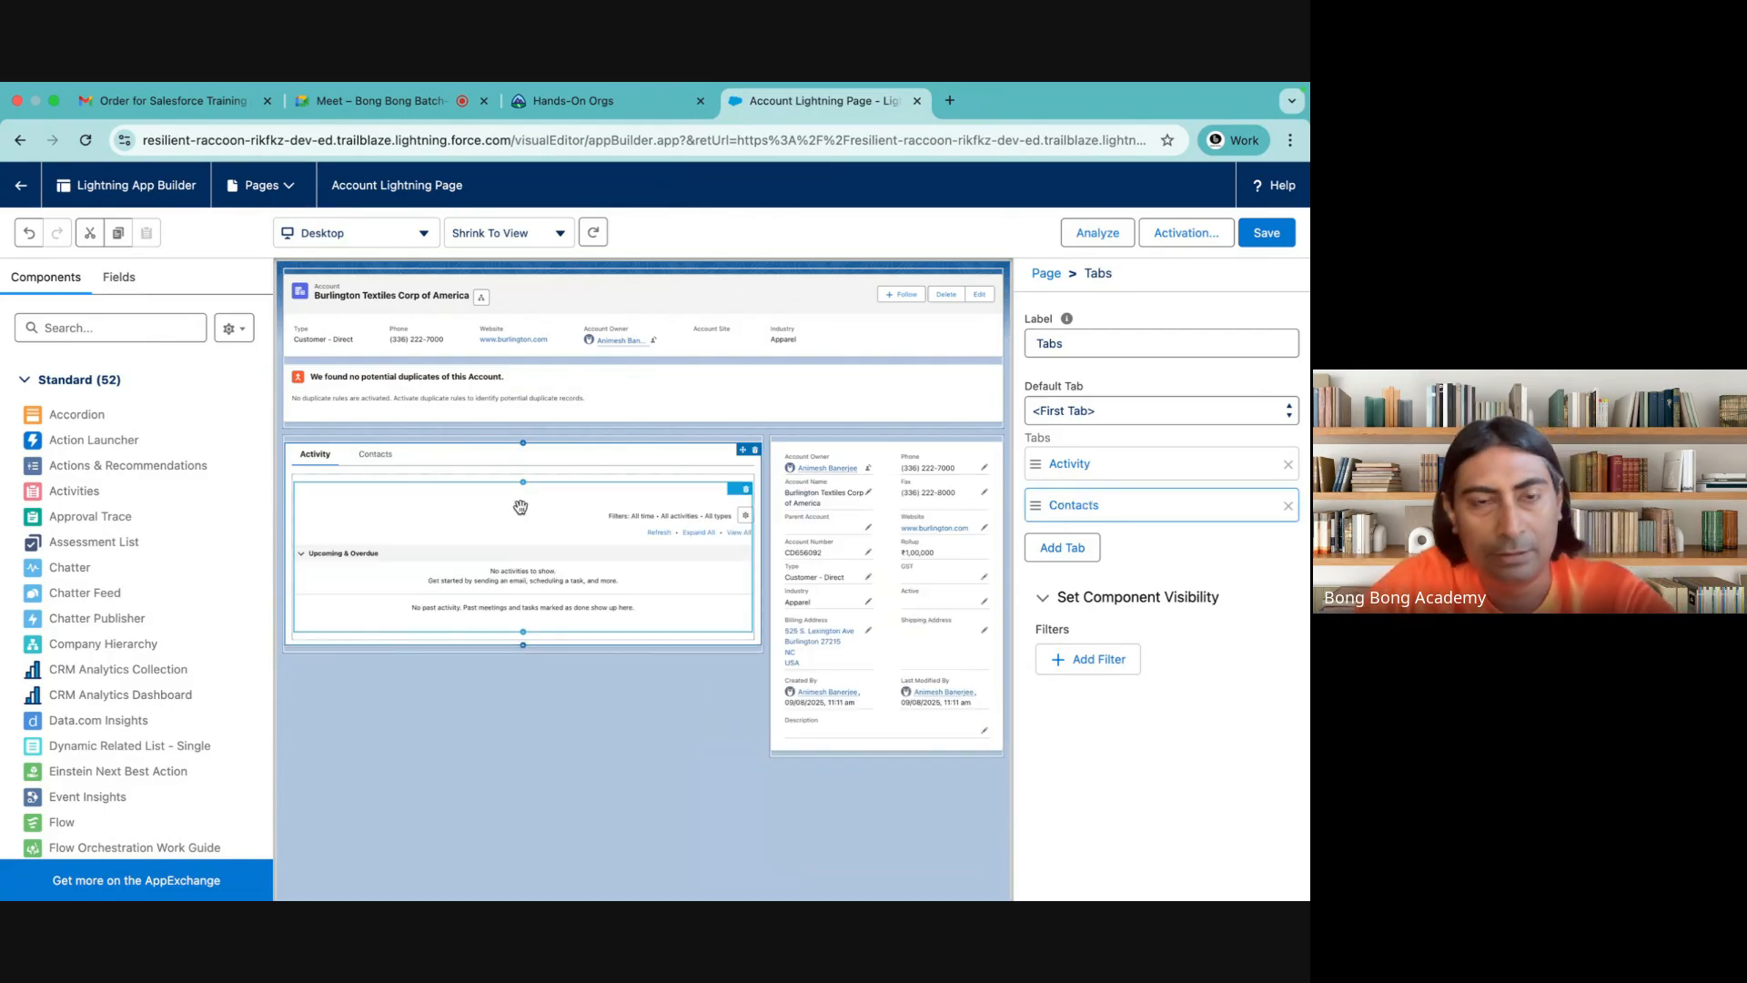
Show the empty Contacts tab on the page and search the available components for "rel"
left_click(375, 454)
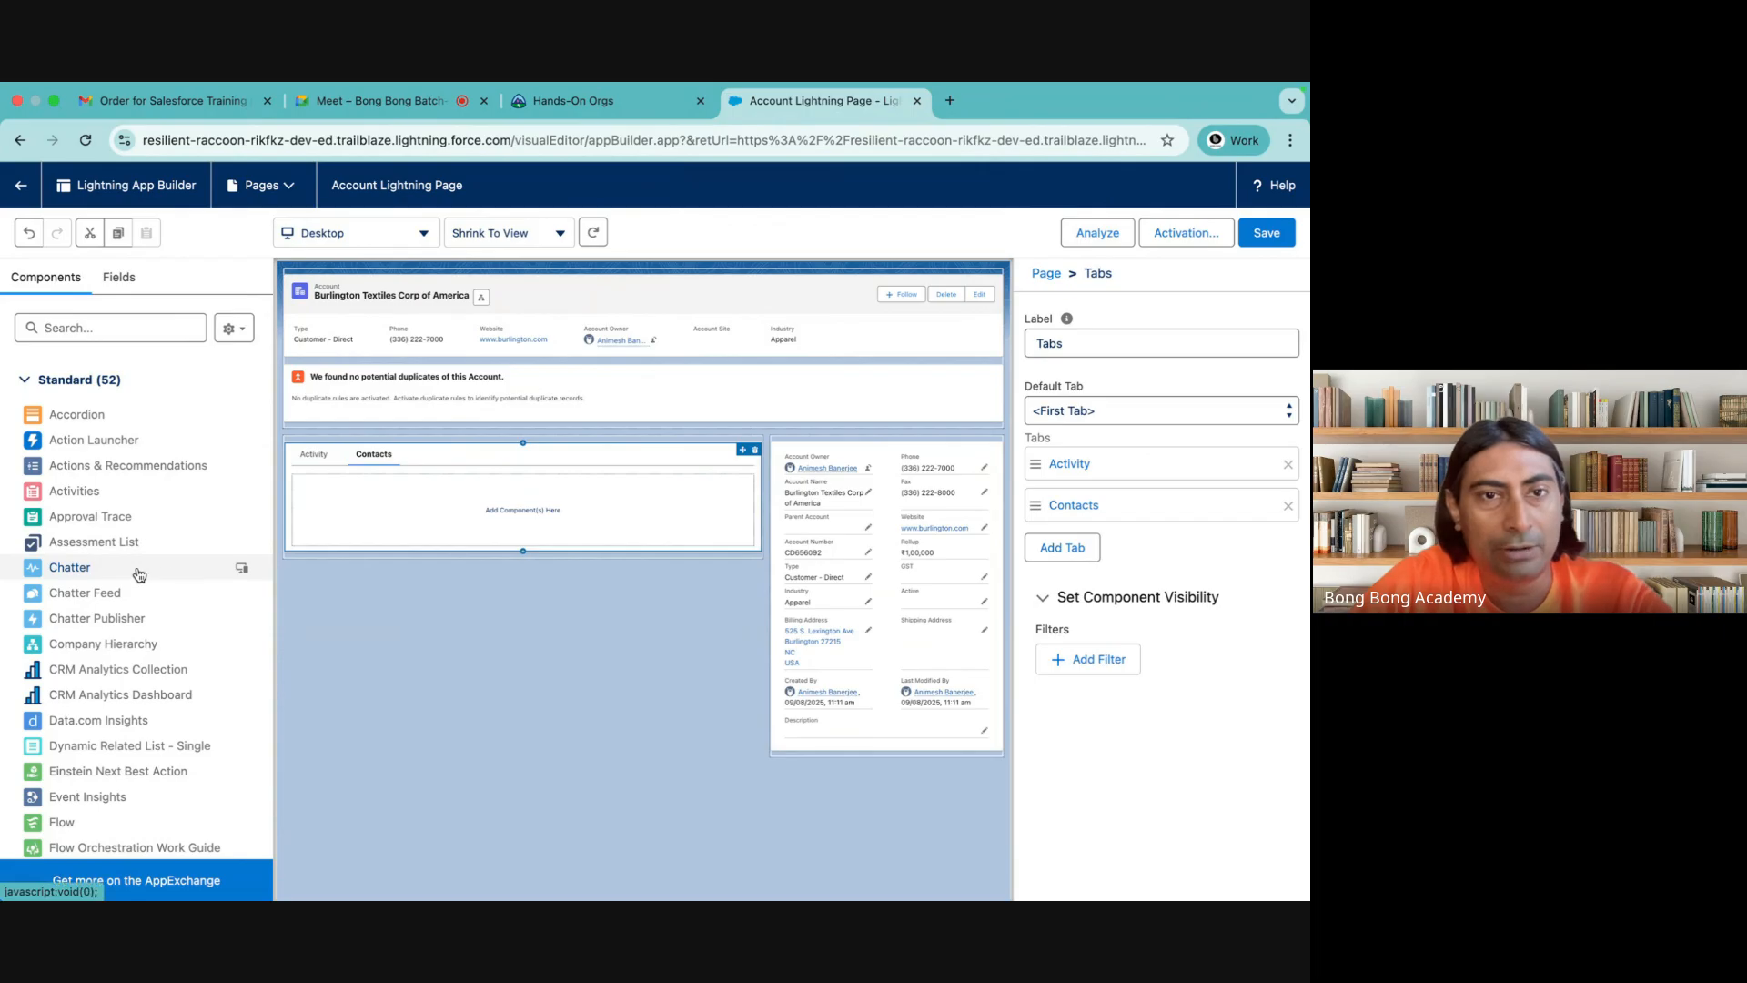
scroll(57, 678, "down", 3)
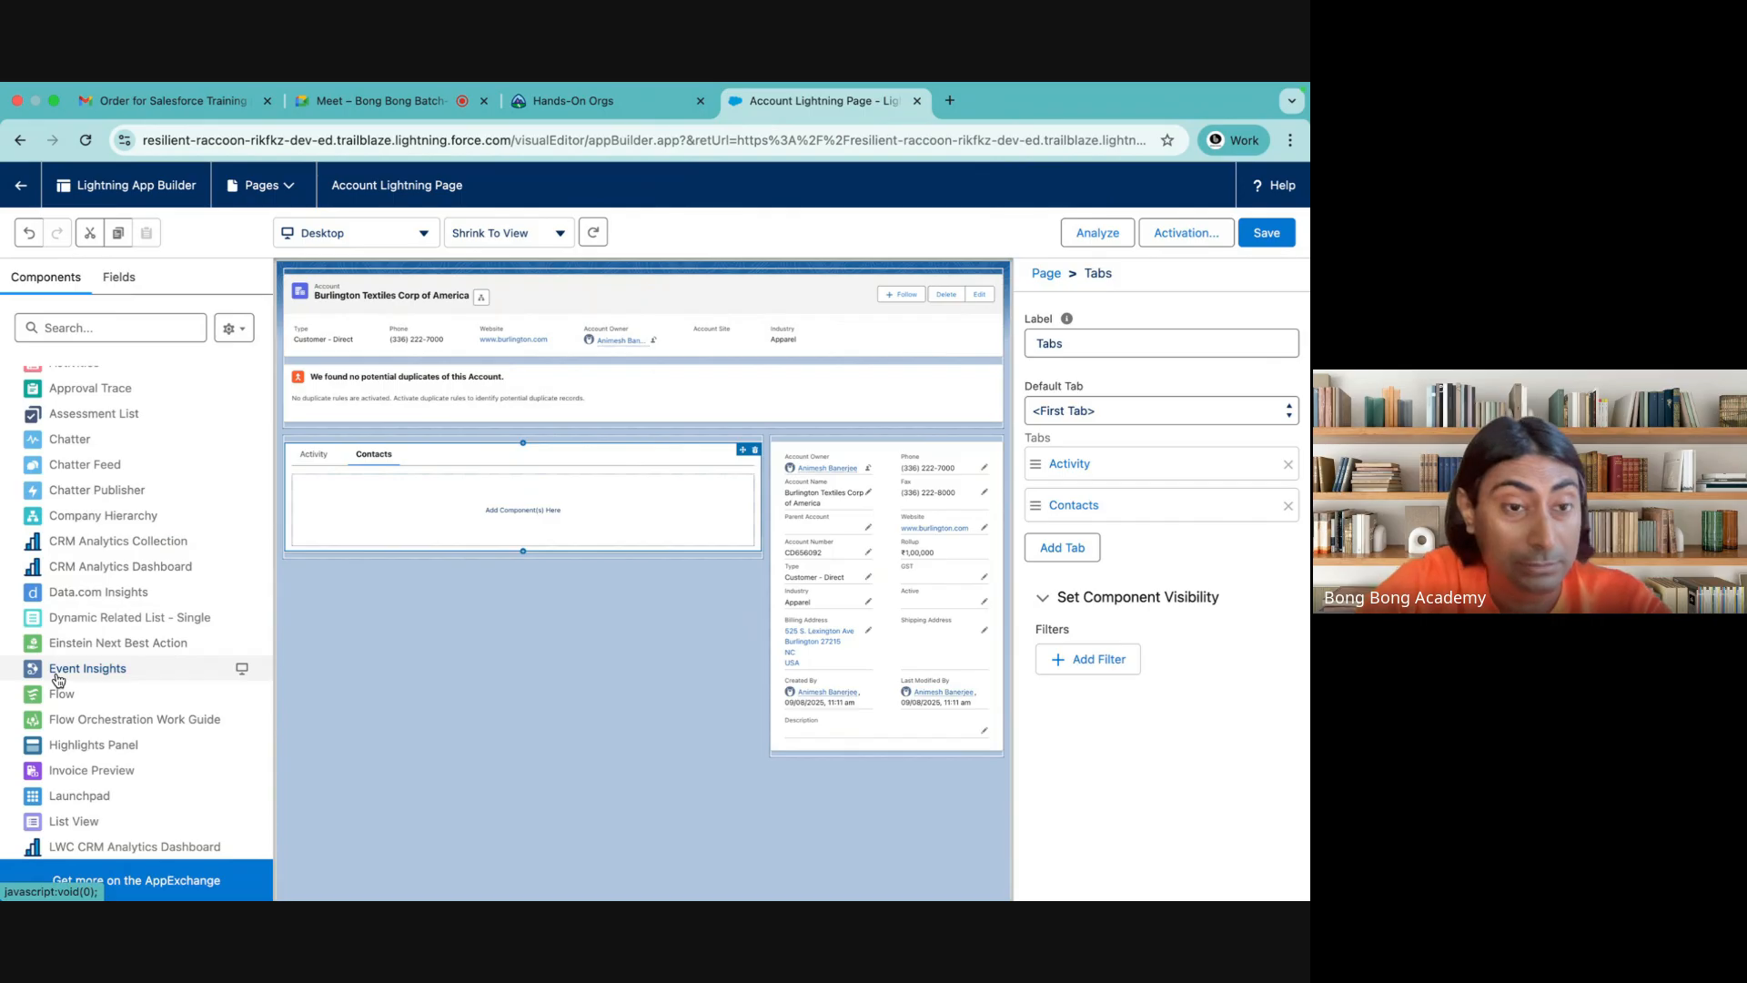
scroll(57, 678, "down", 3)
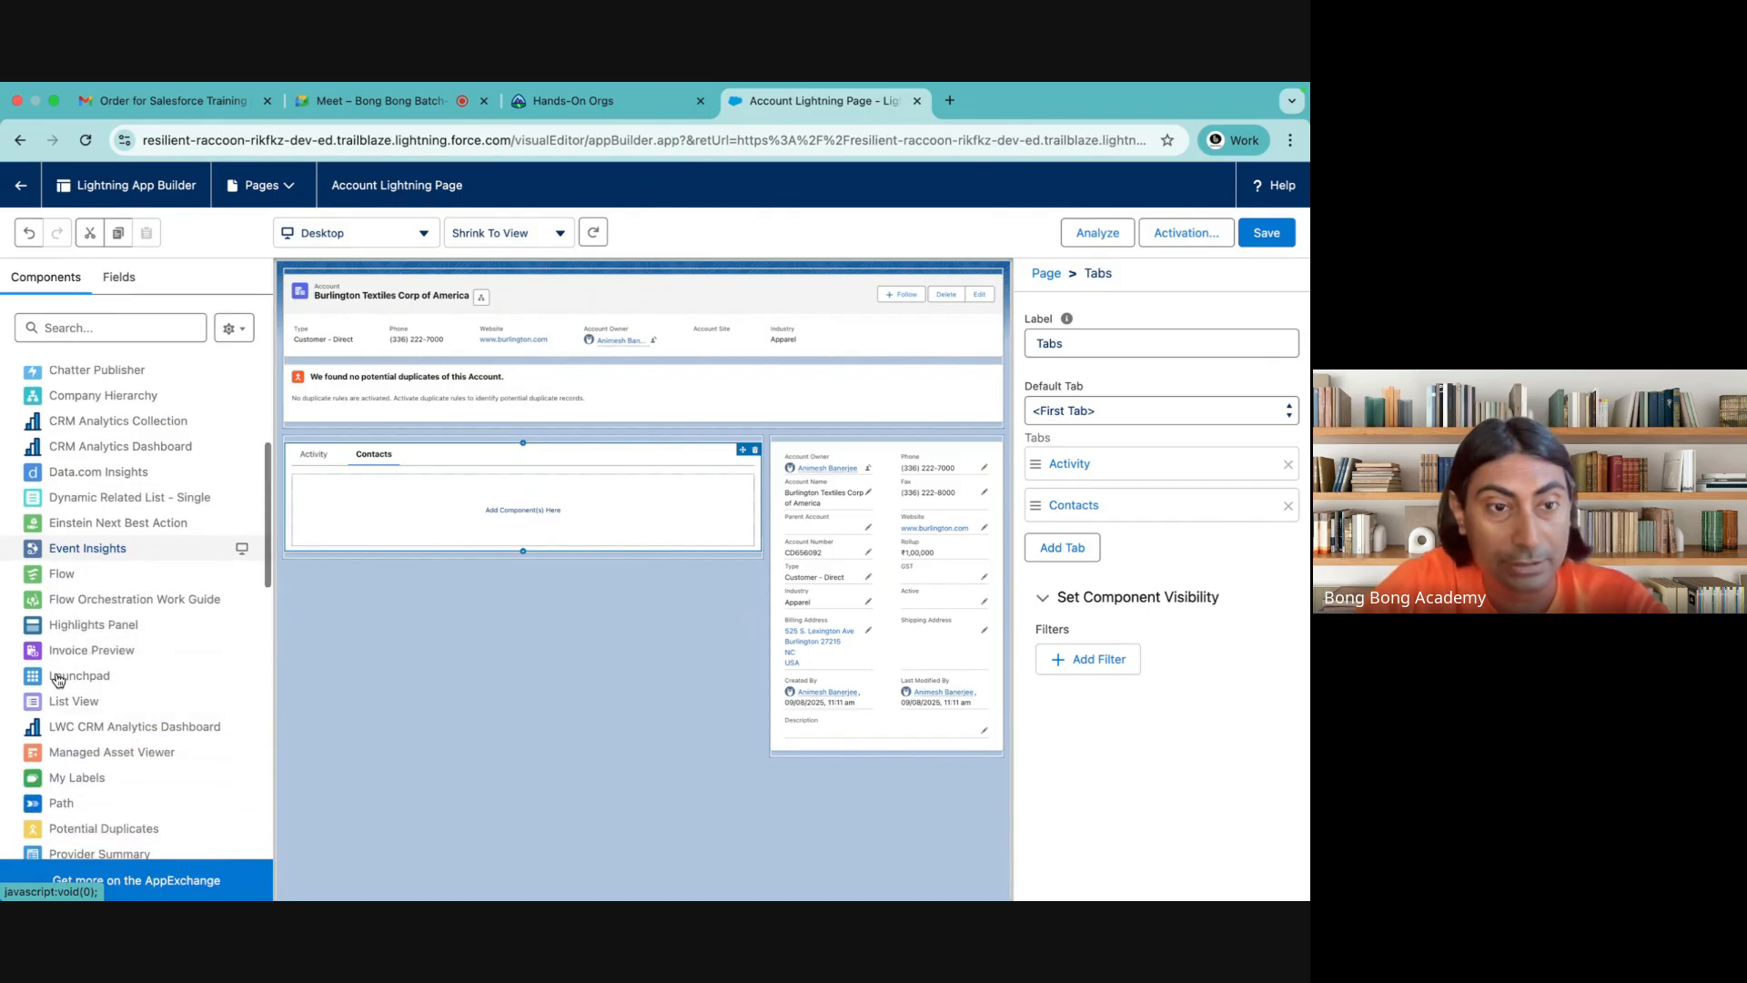
scroll(57, 678, "up", 3)
type("rel")
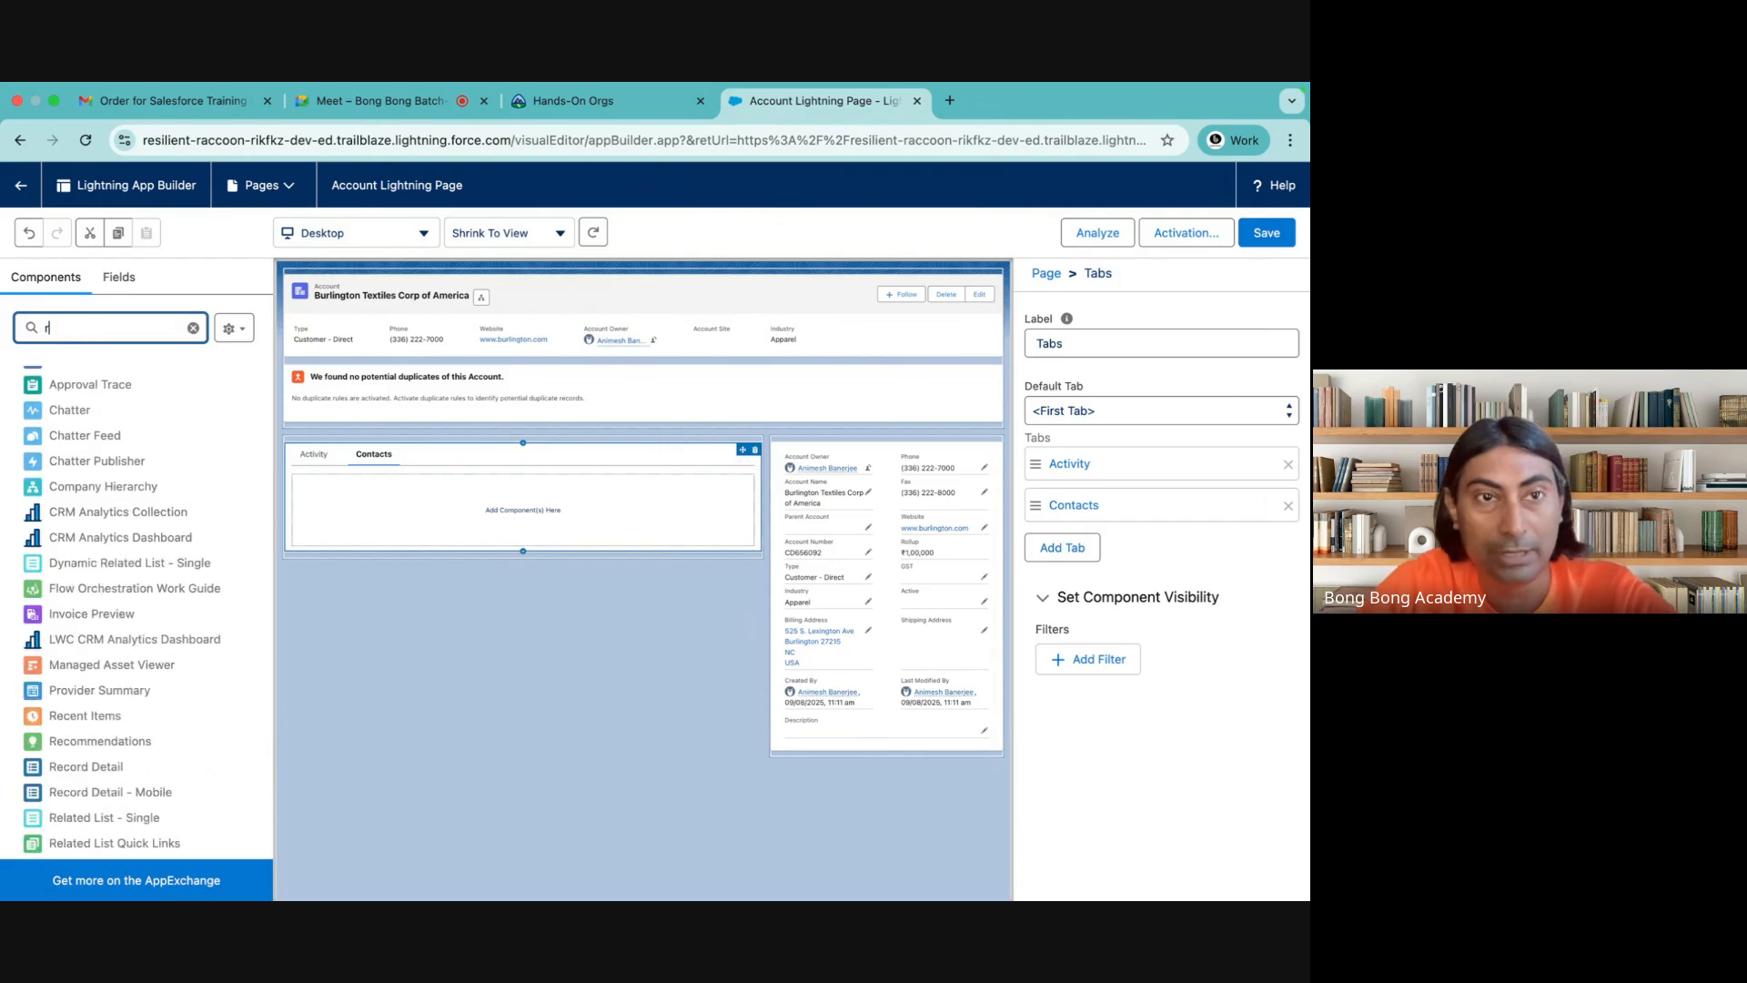
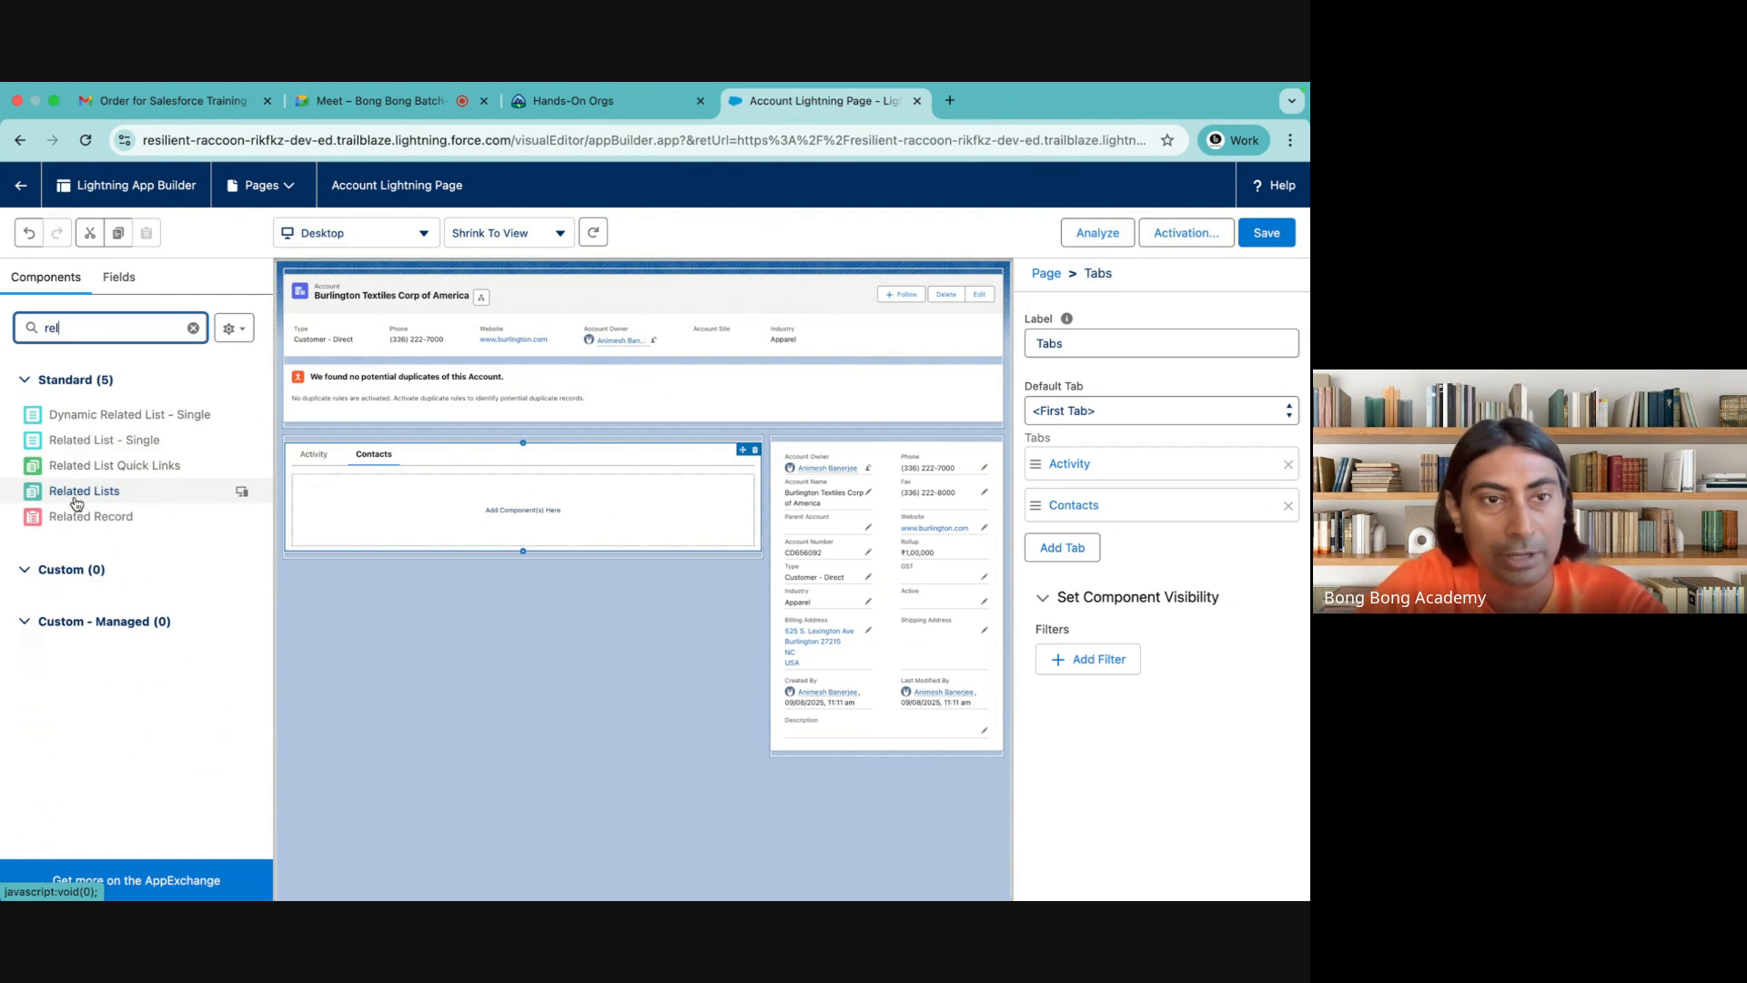
Place a Related List - Single component in the empty Contacts tab and check which related lists the Account Layout includes
left_click(75, 444)
left_click_drag(74, 444, 406, 514)
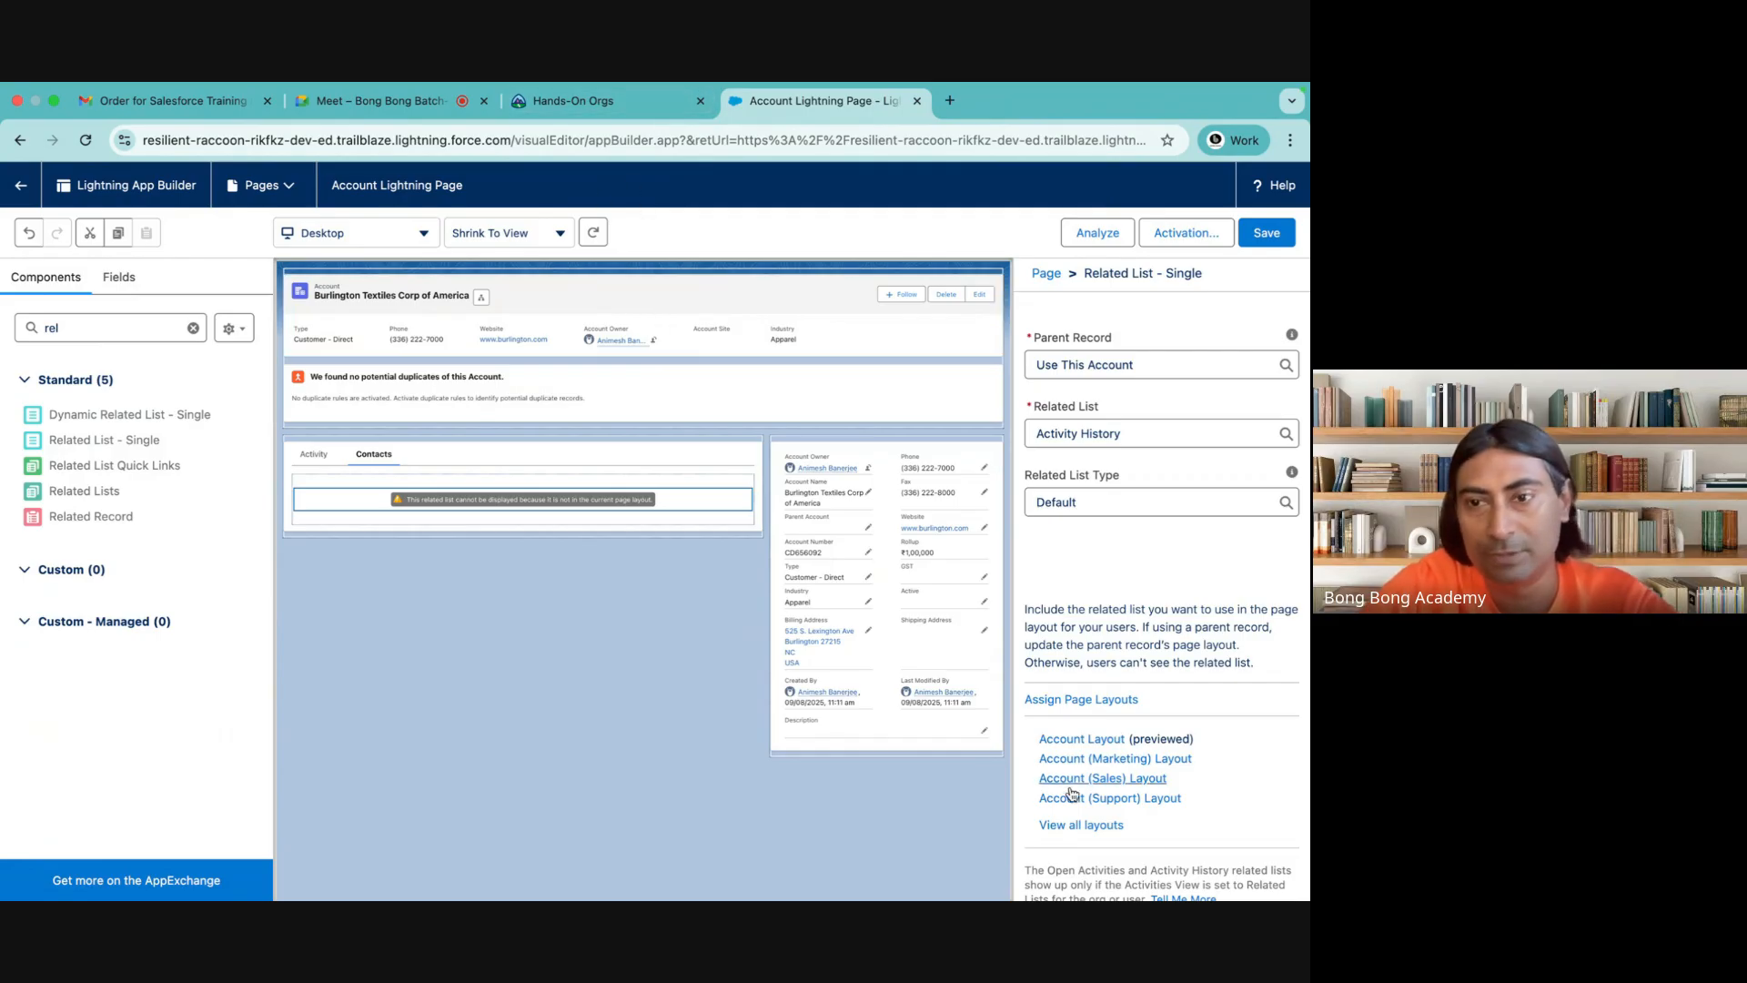
left_click(1093, 741)
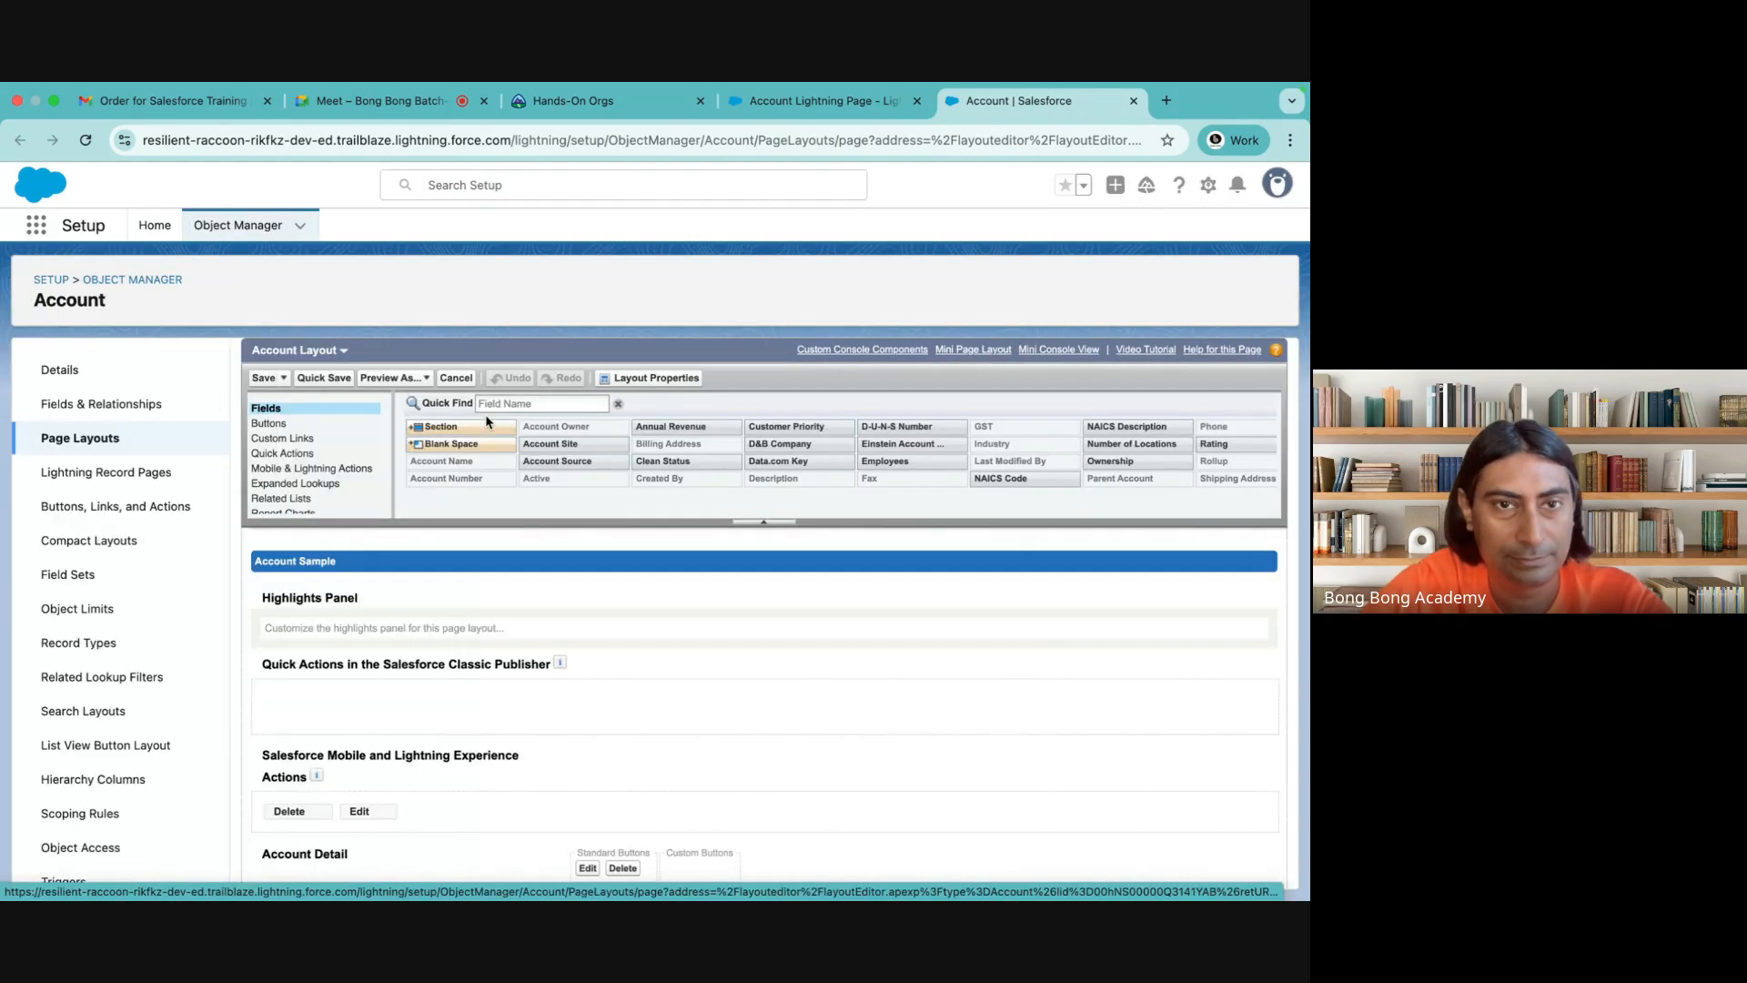
scroll(455, 604, "down", 10)
scroll(454, 604, "down", 1)
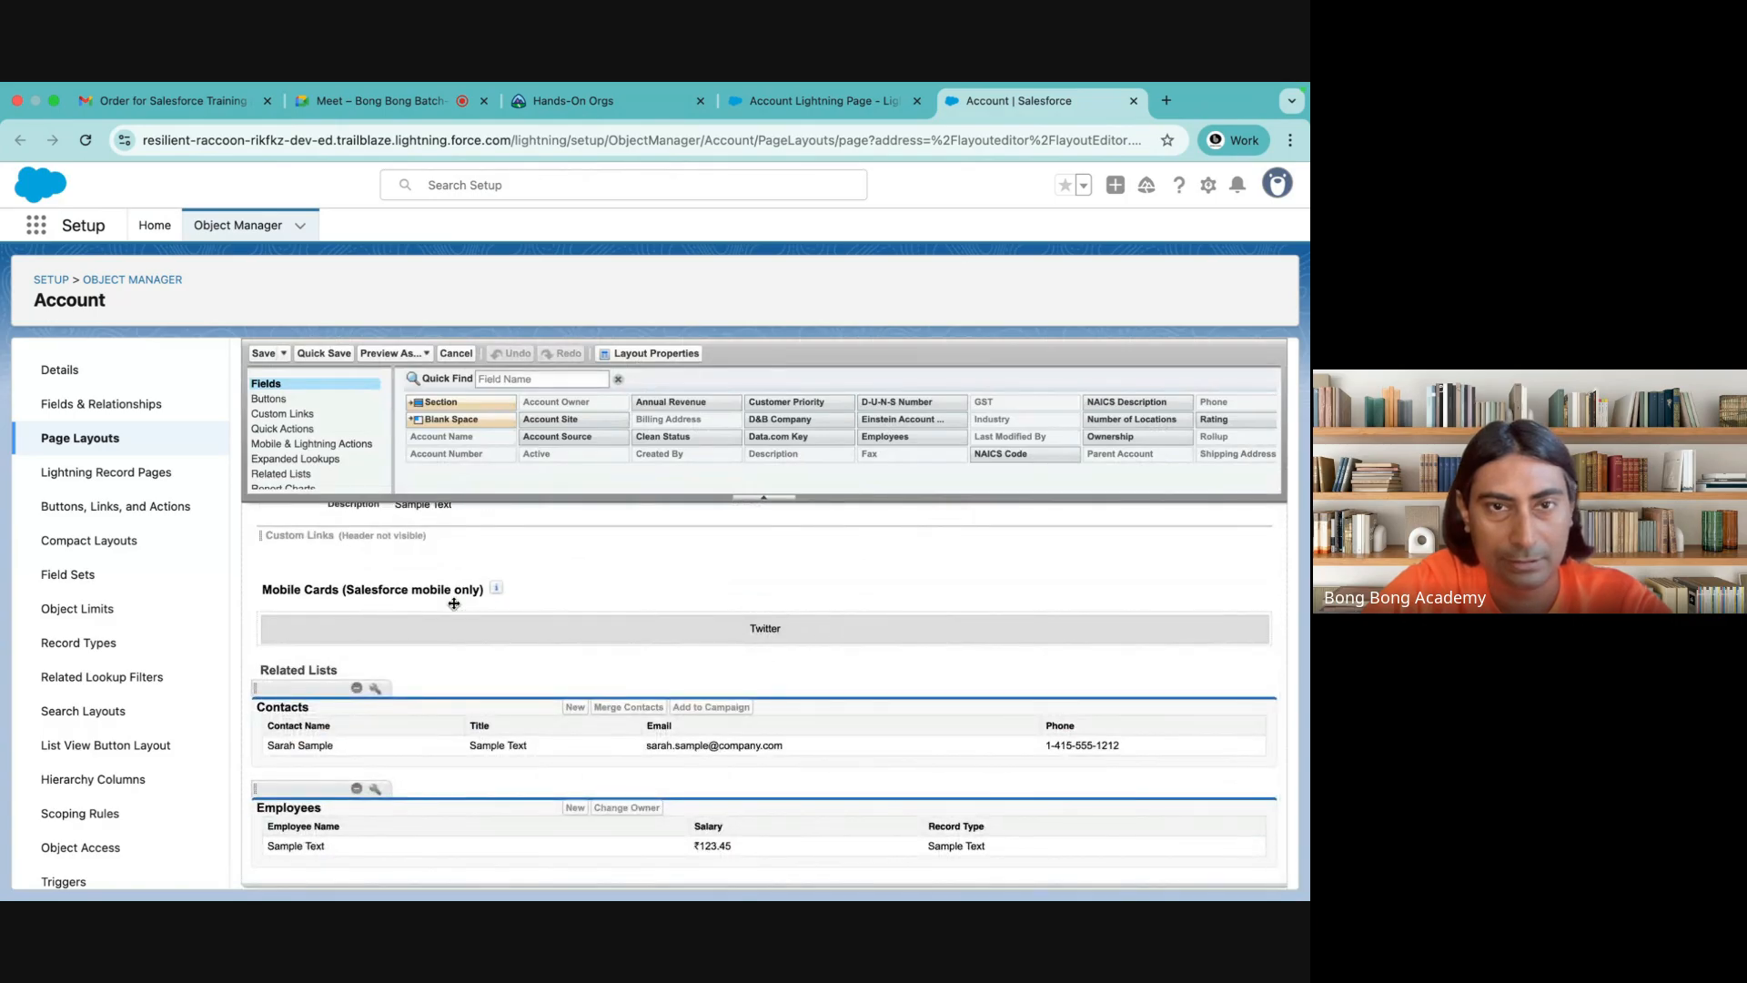
left_click(784, 100)
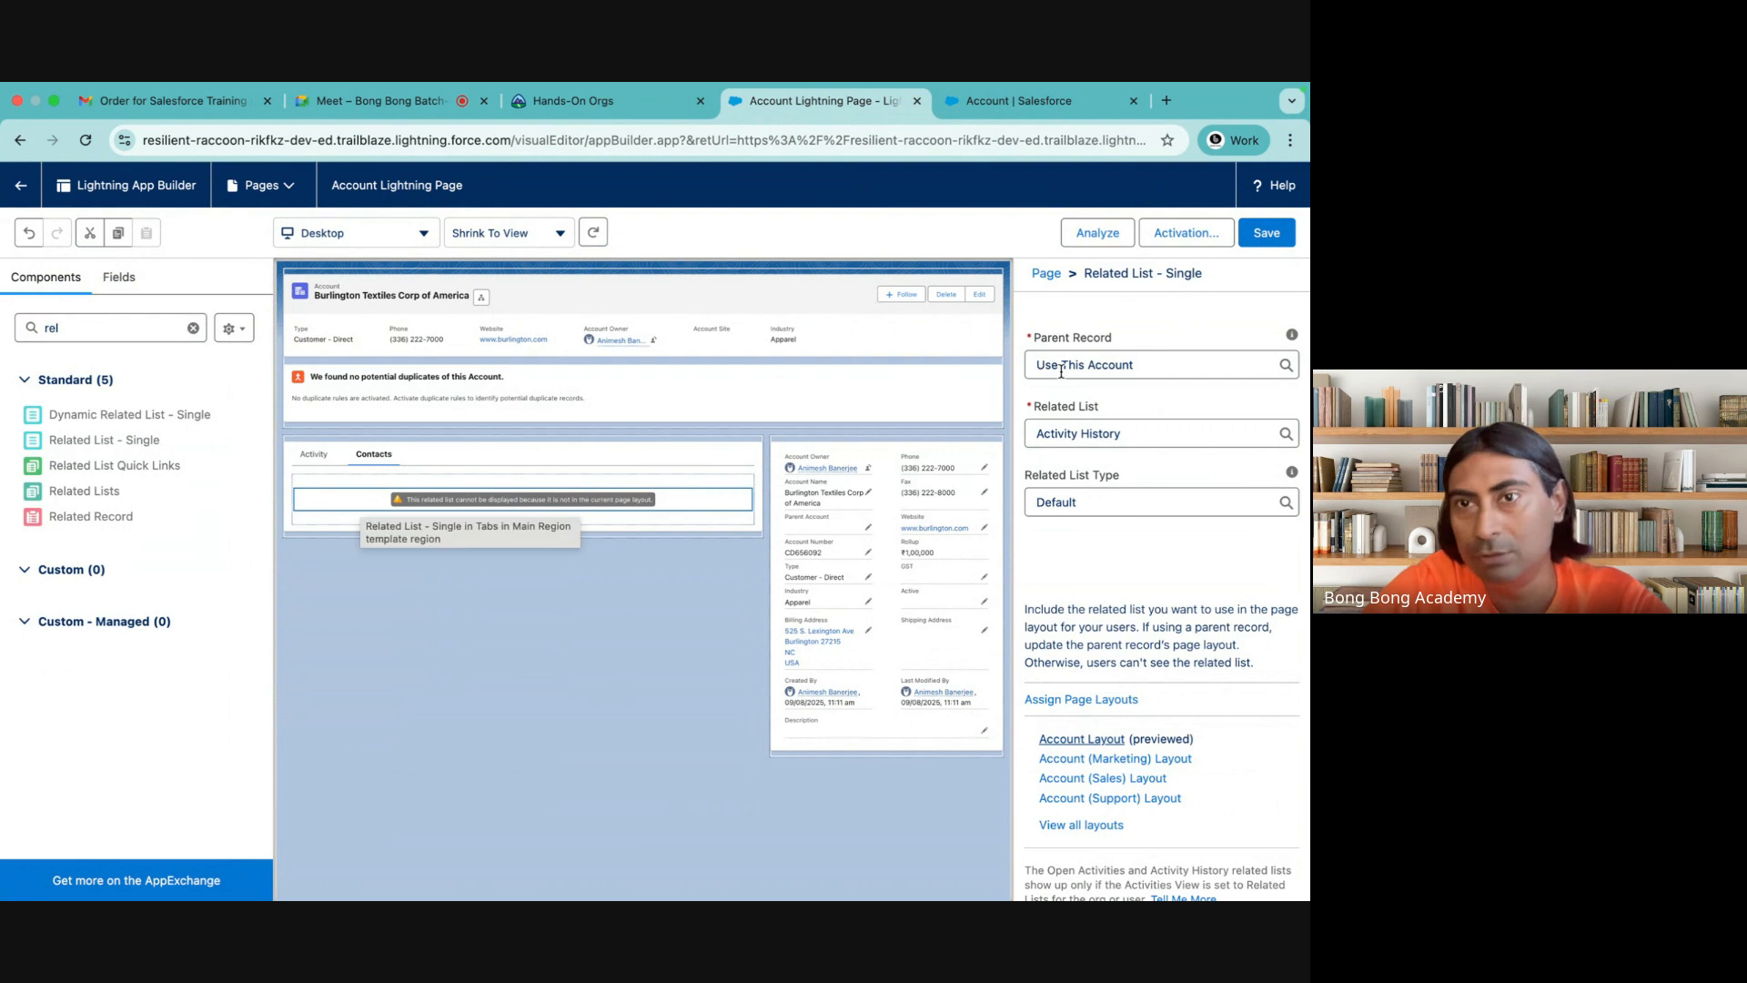
Set the Related List - Single component to show the account's Contacts
left_click(1124, 434)
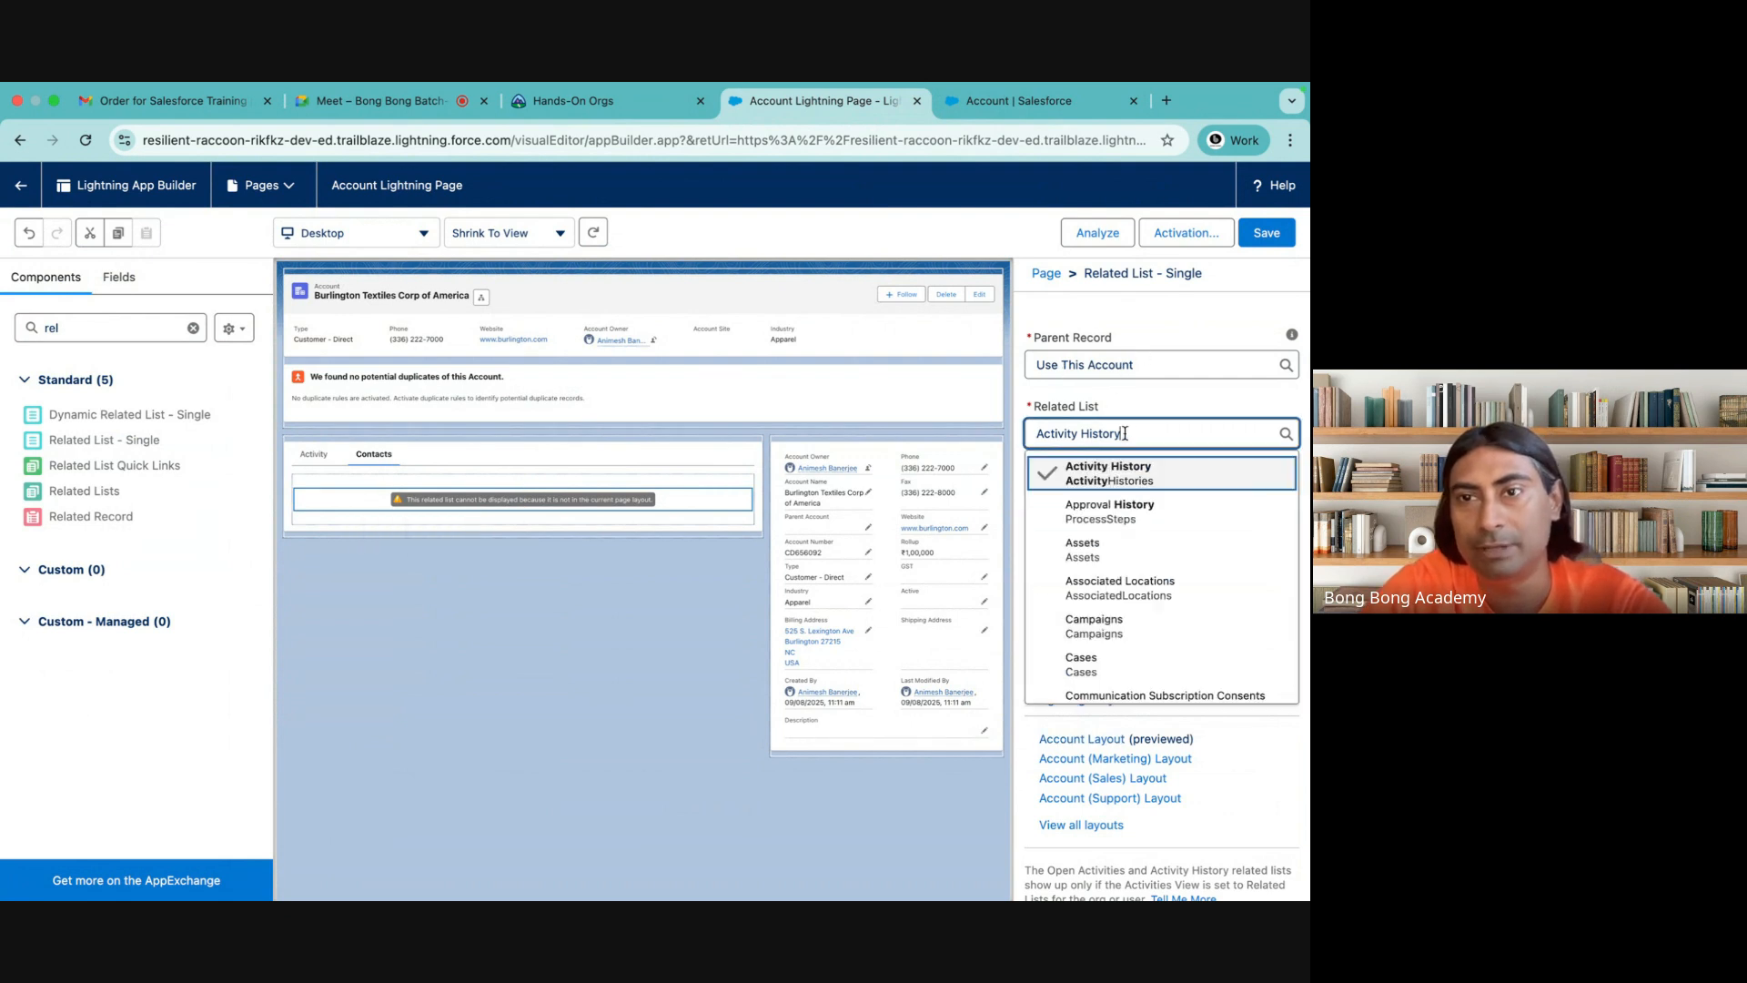
scroll(1102, 584, "down", 3)
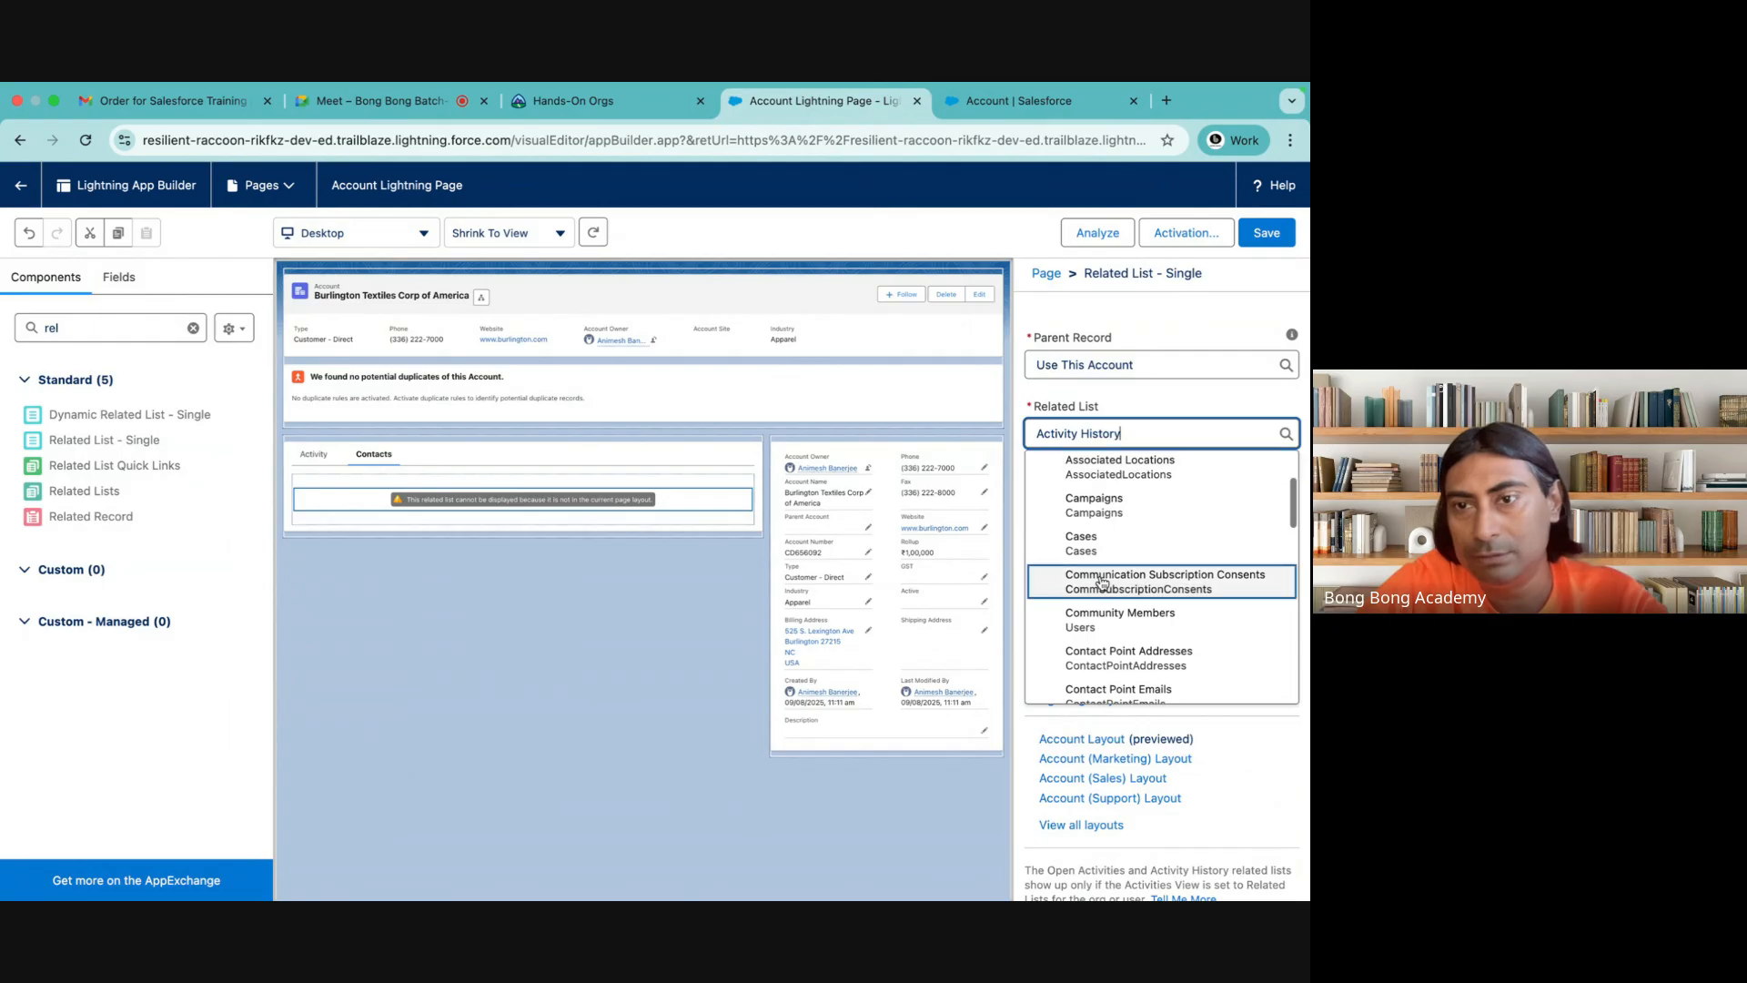
scroll(1102, 583, "down", 3)
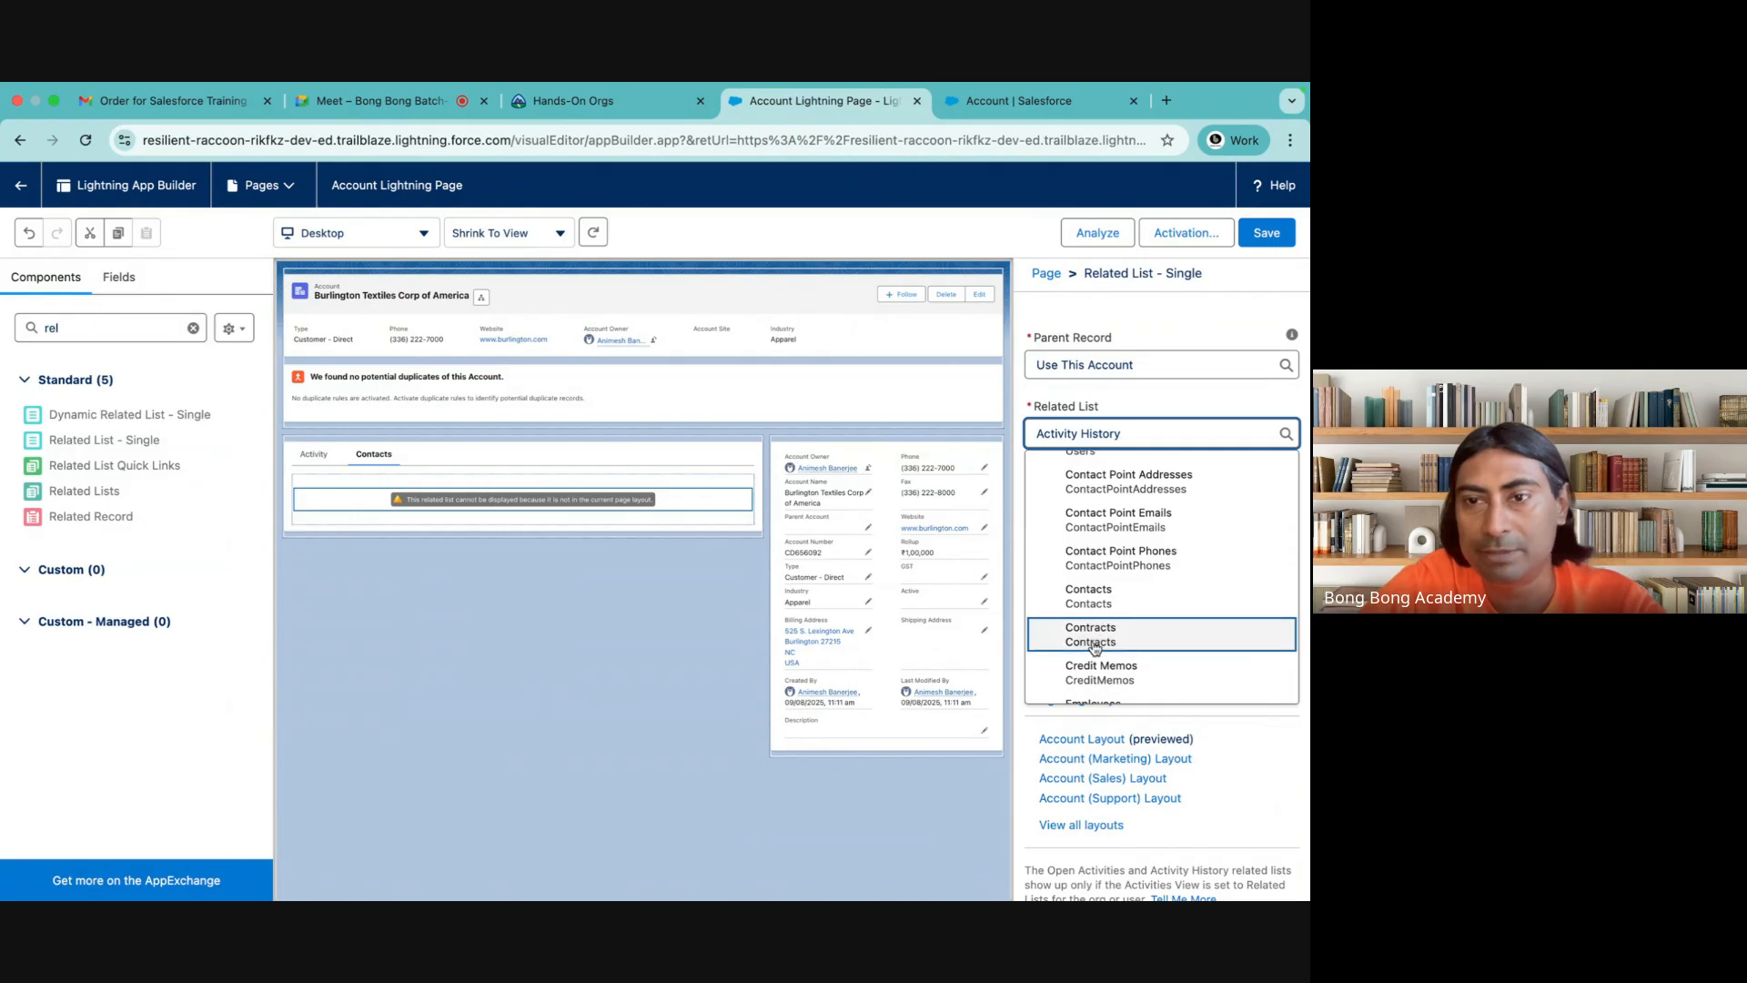
left_click(1095, 597)
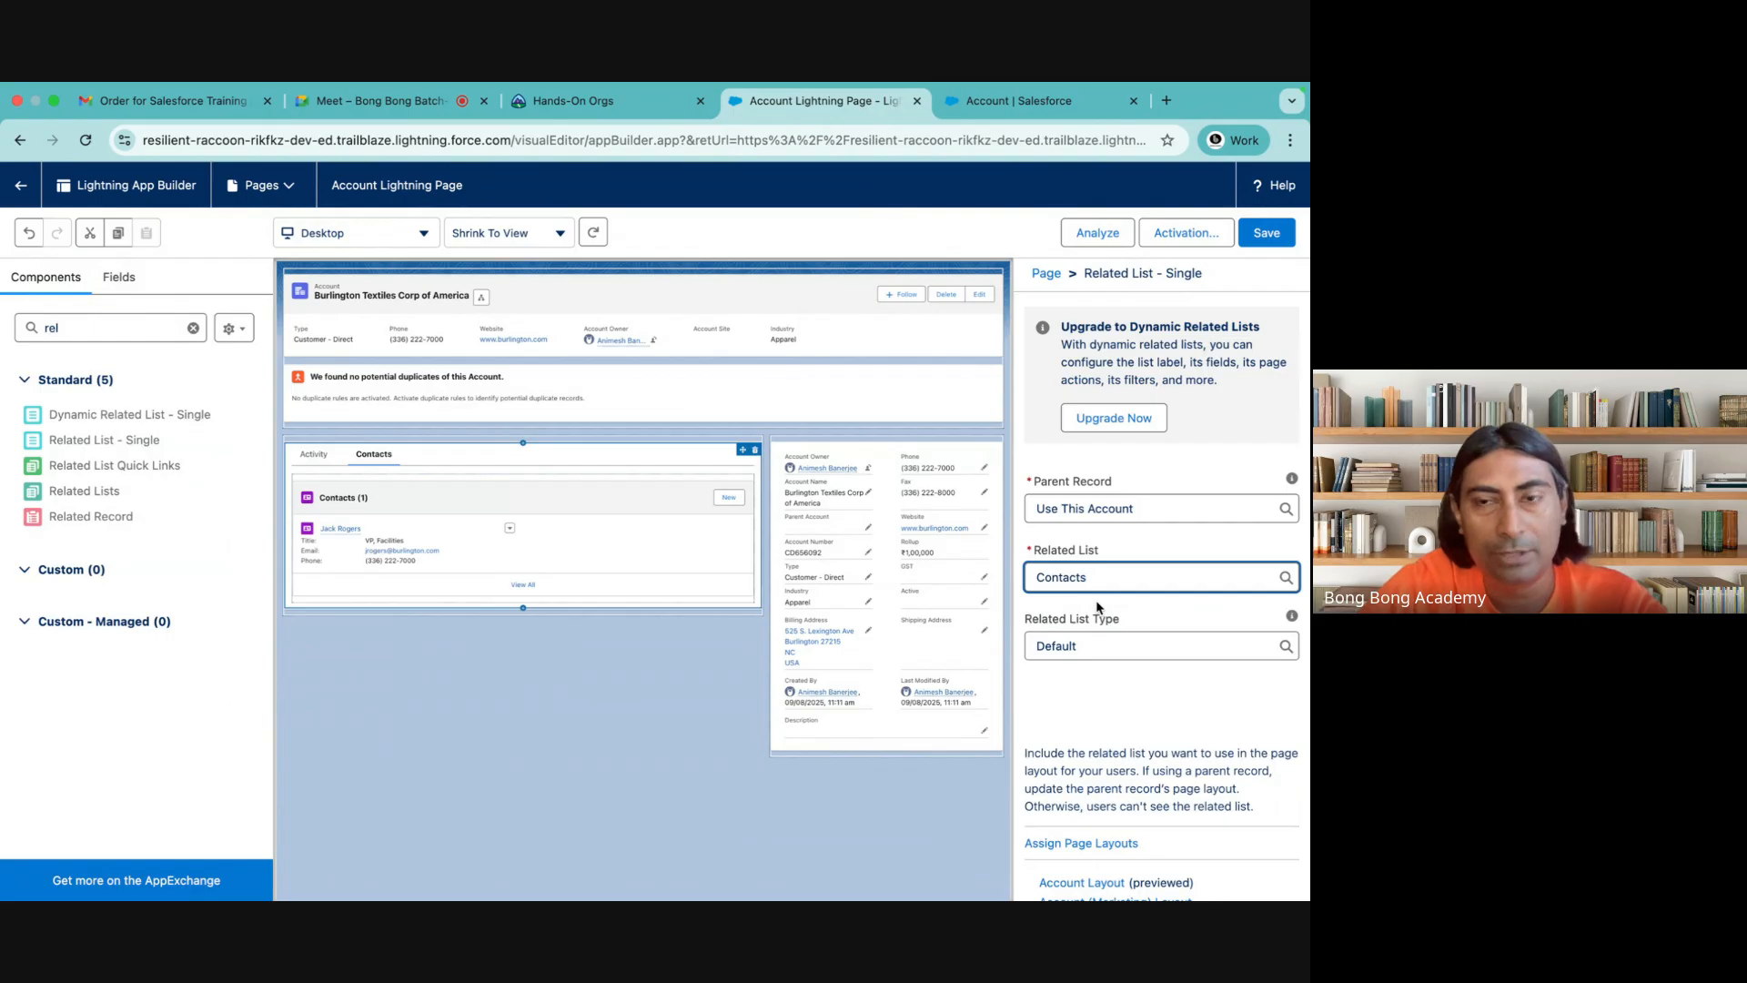
Try the Basic List, Tile and Enhanced List types in turn on the Contacts related list
left_click(1131, 644)
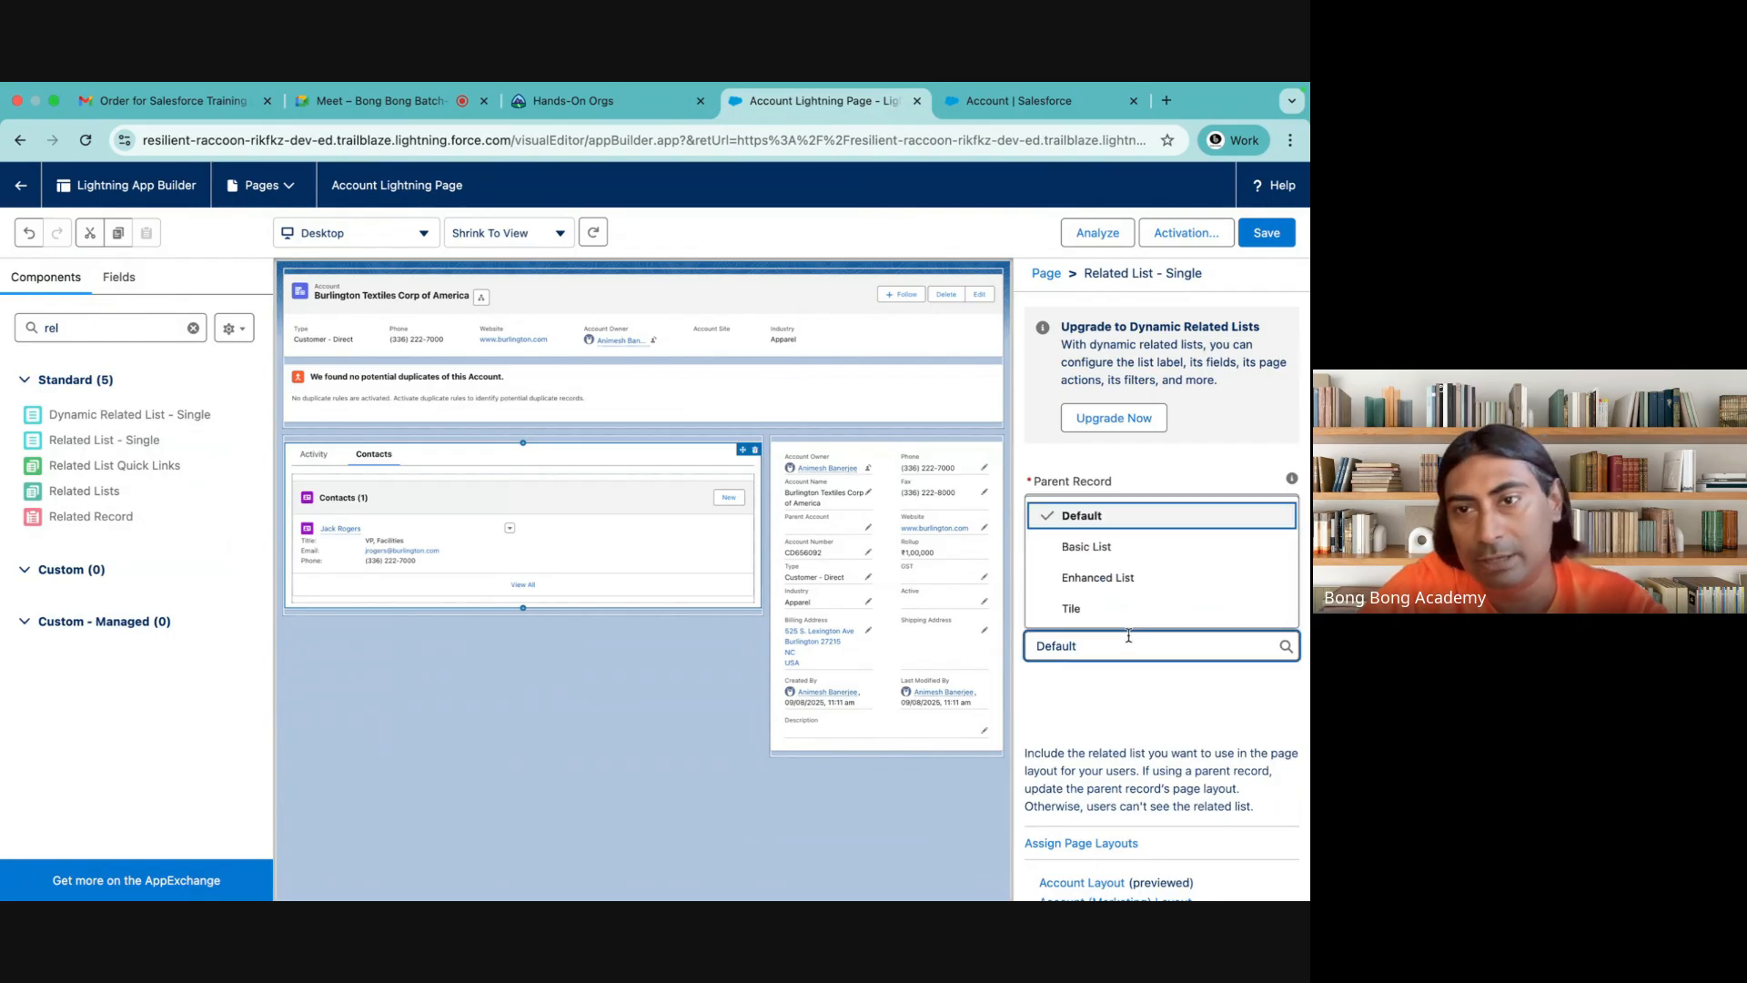
left_click(1074, 549)
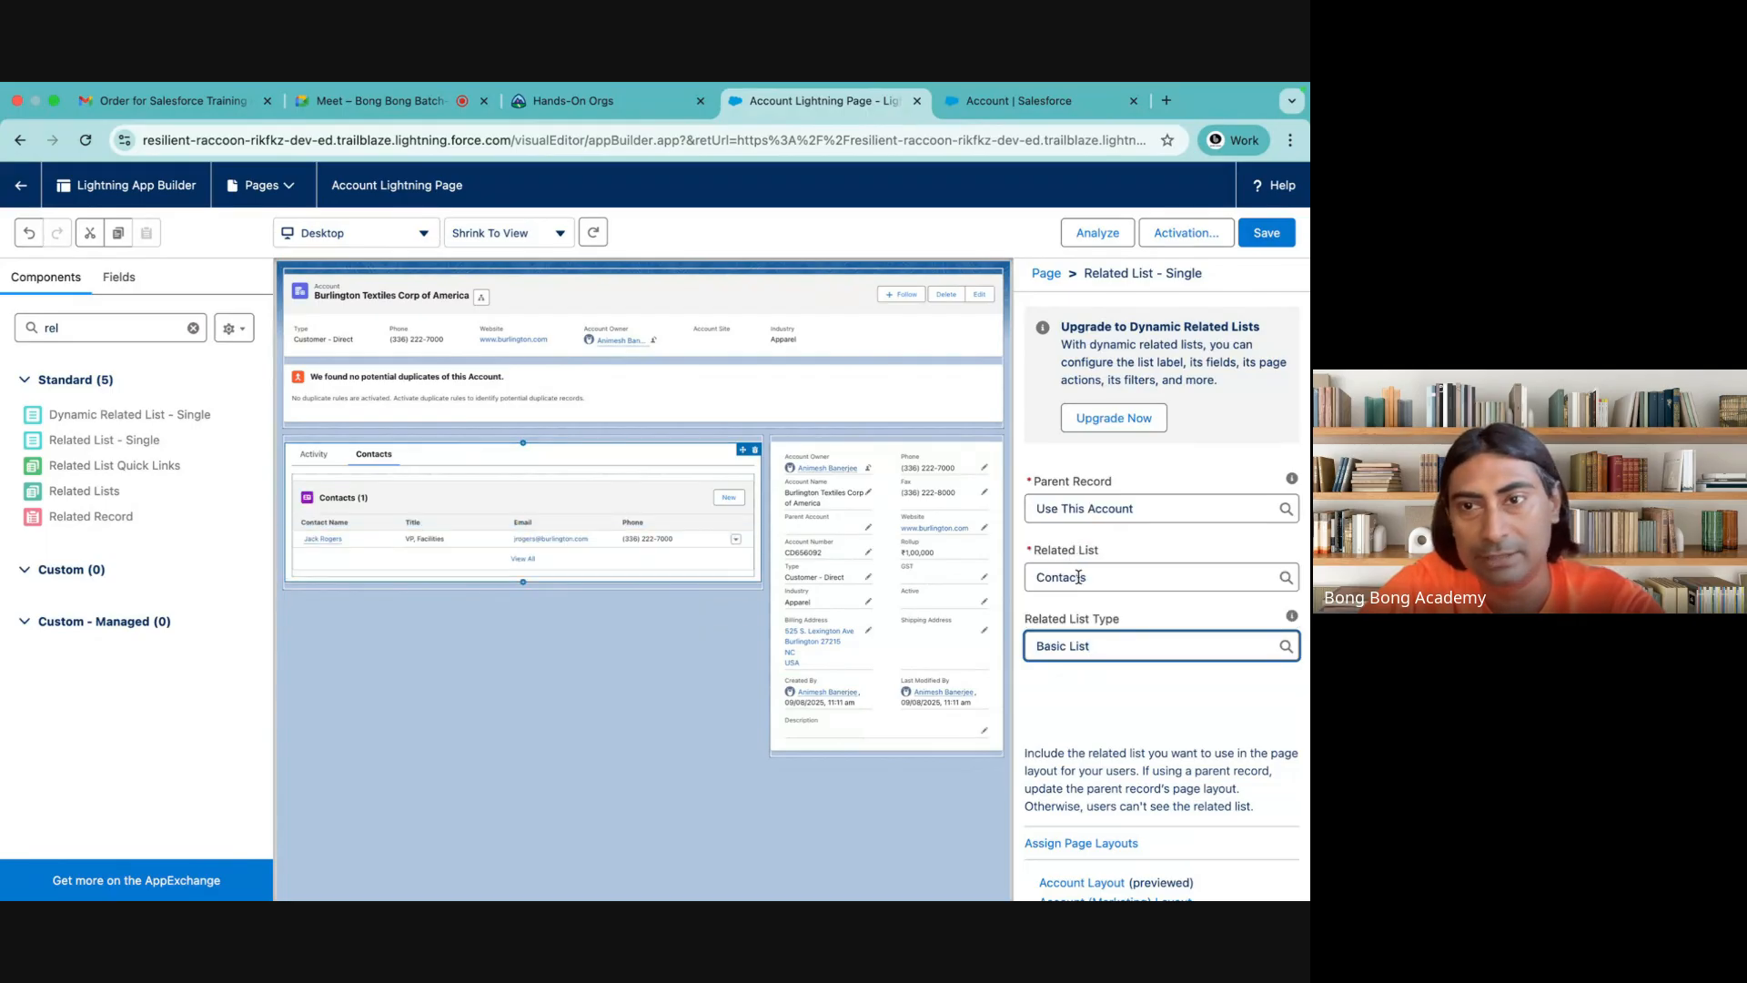
left_click(1084, 641)
left_click(1077, 585)
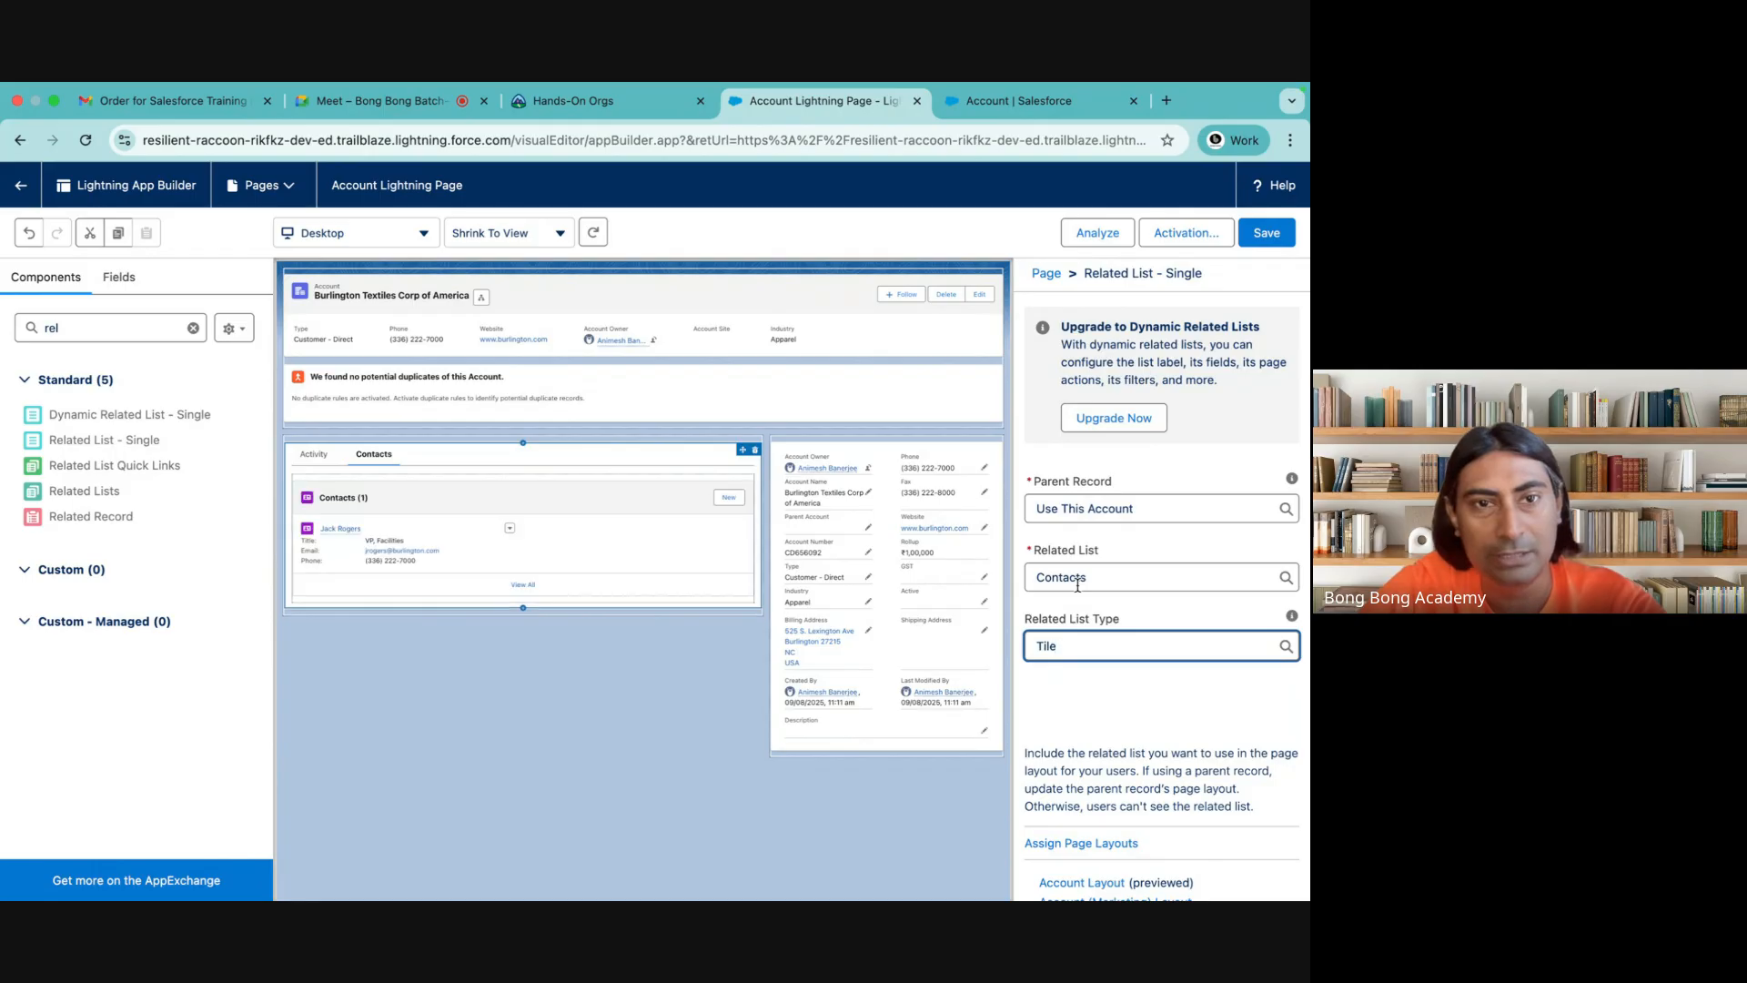
left_click(1077, 642)
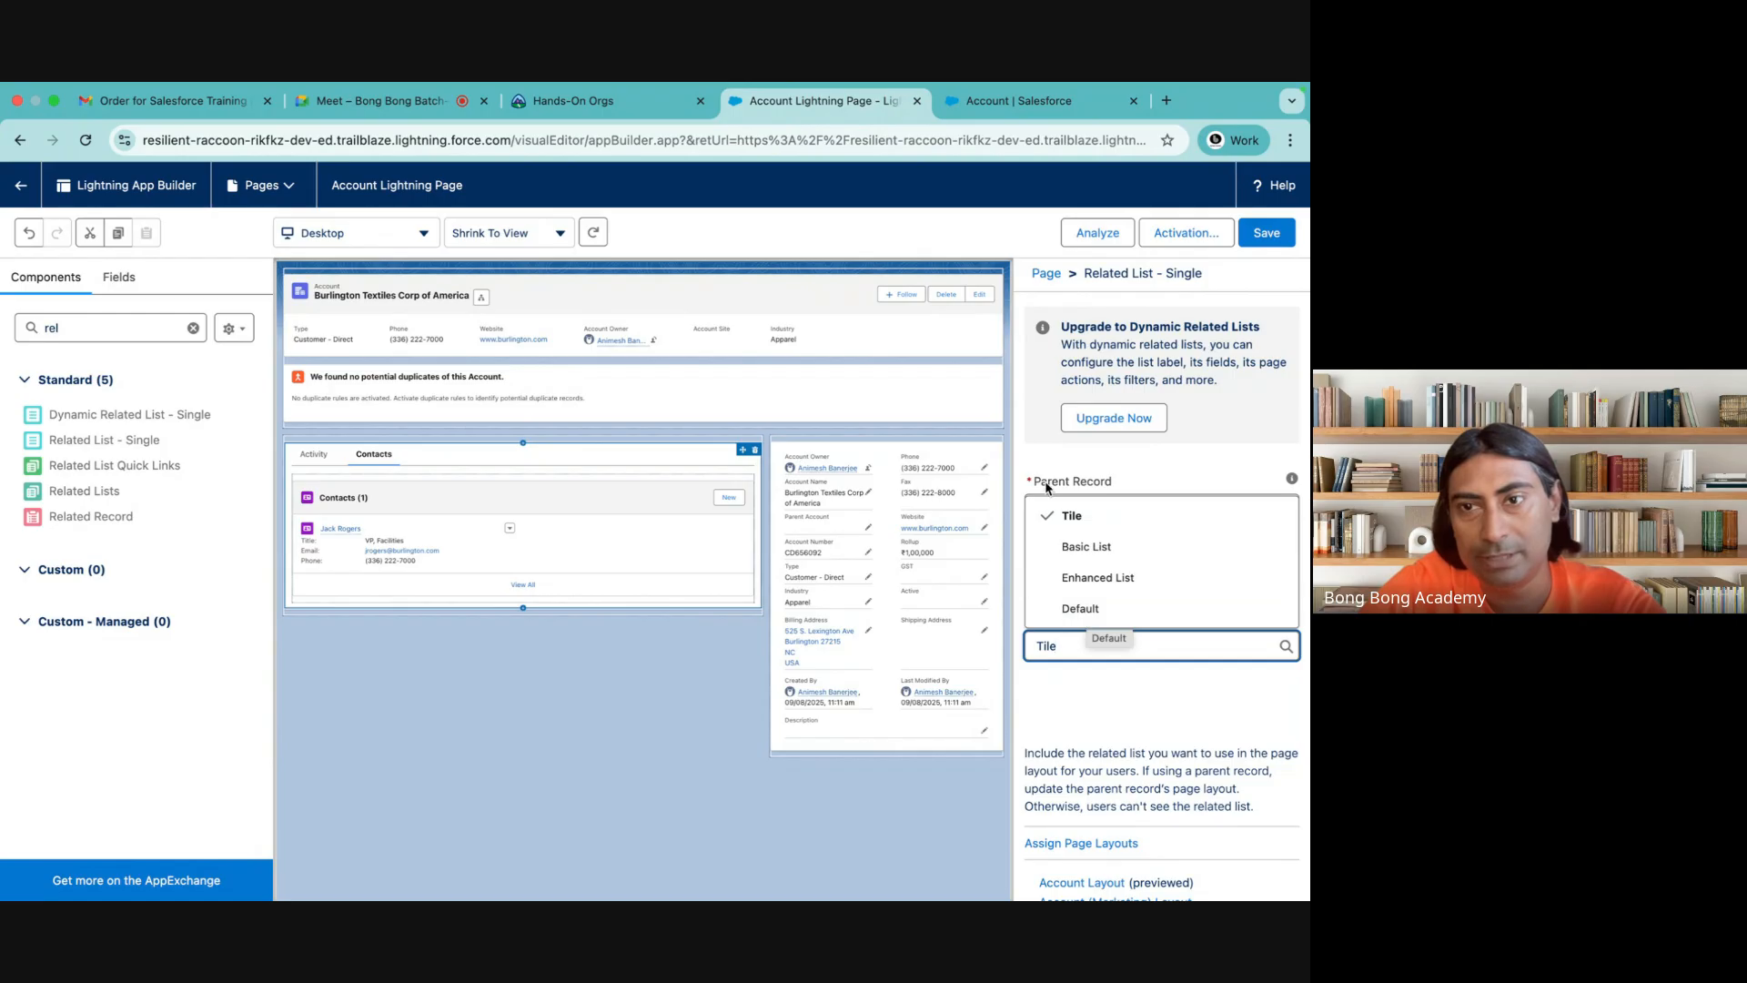
left_click(1078, 581)
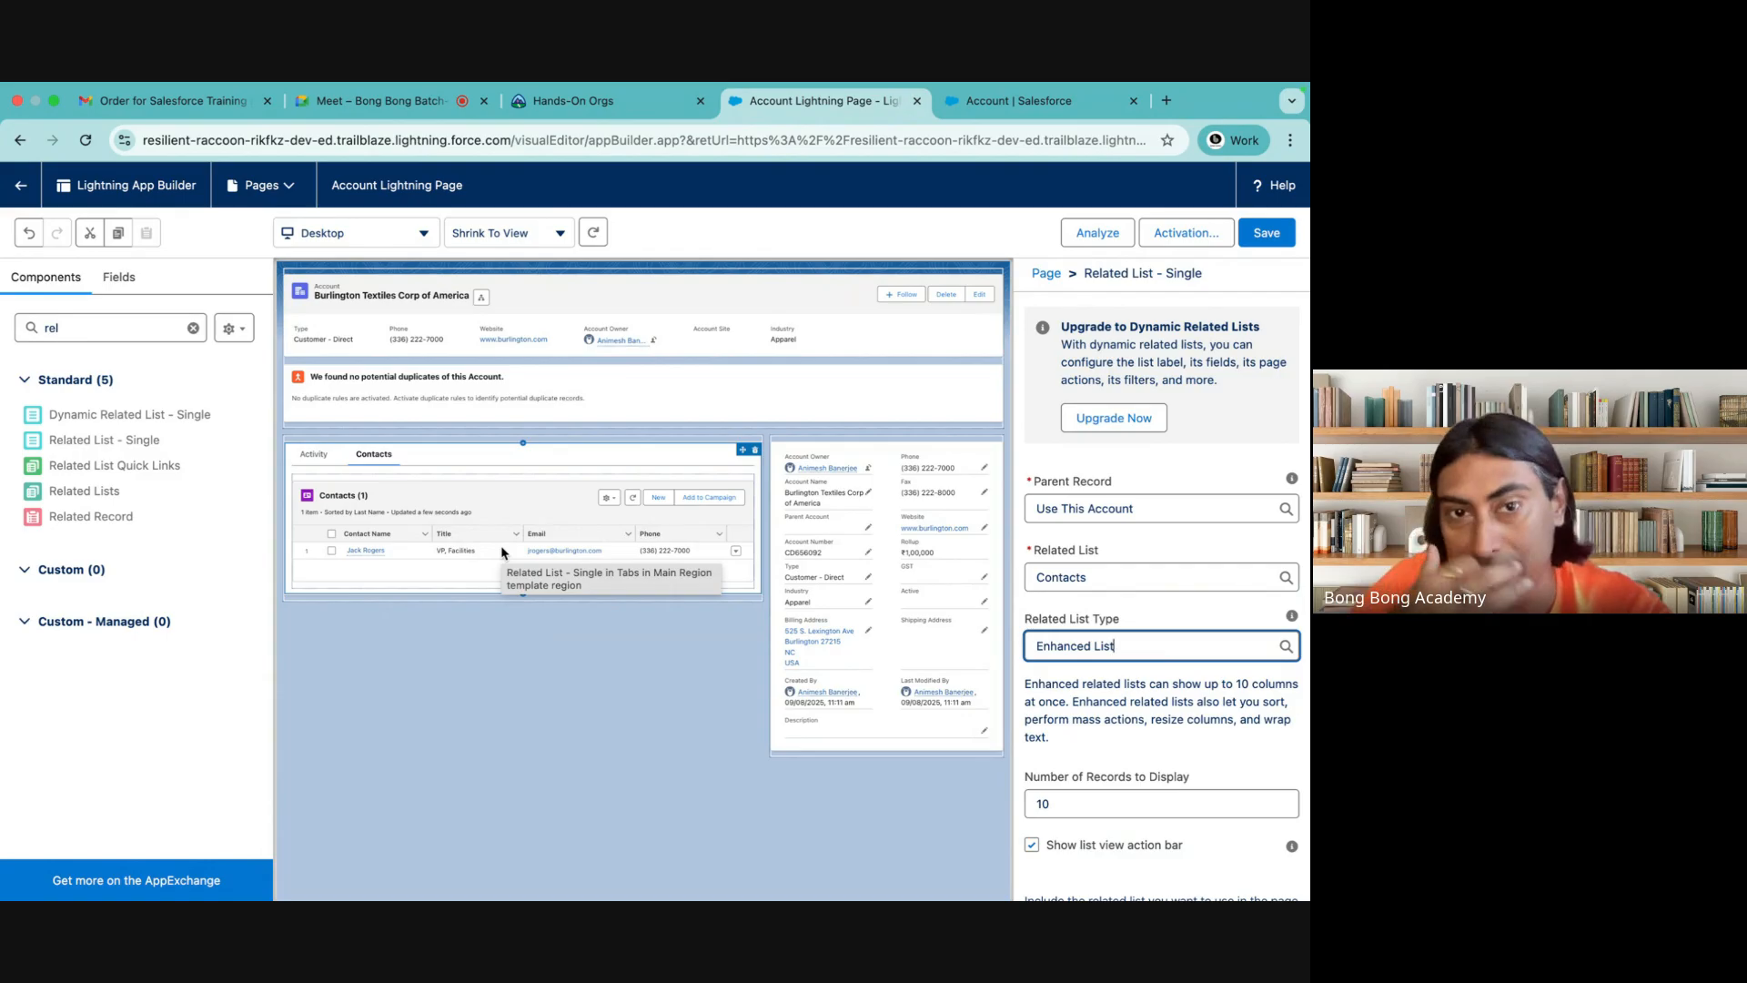
Compare the Basic List and Tile types once more, and set the related list type back to Enhanced List
left_click(1144, 647)
left_click(1087, 547)
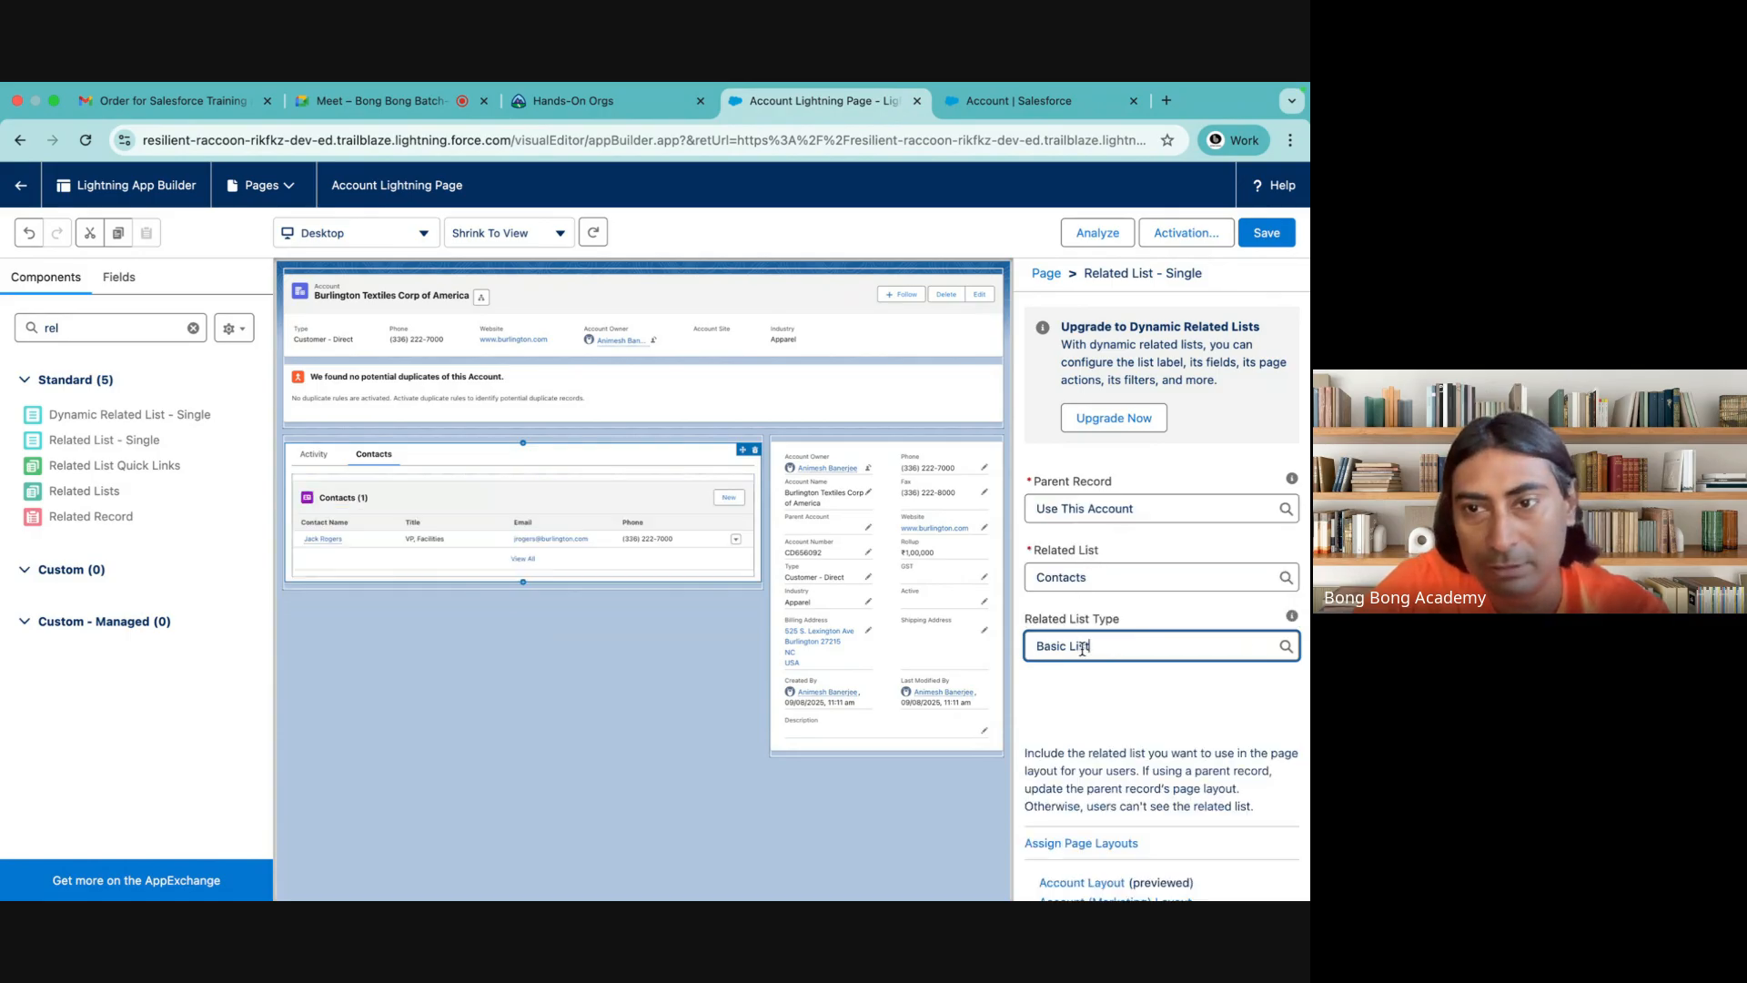
left_click(1083, 648)
left_click(1085, 580)
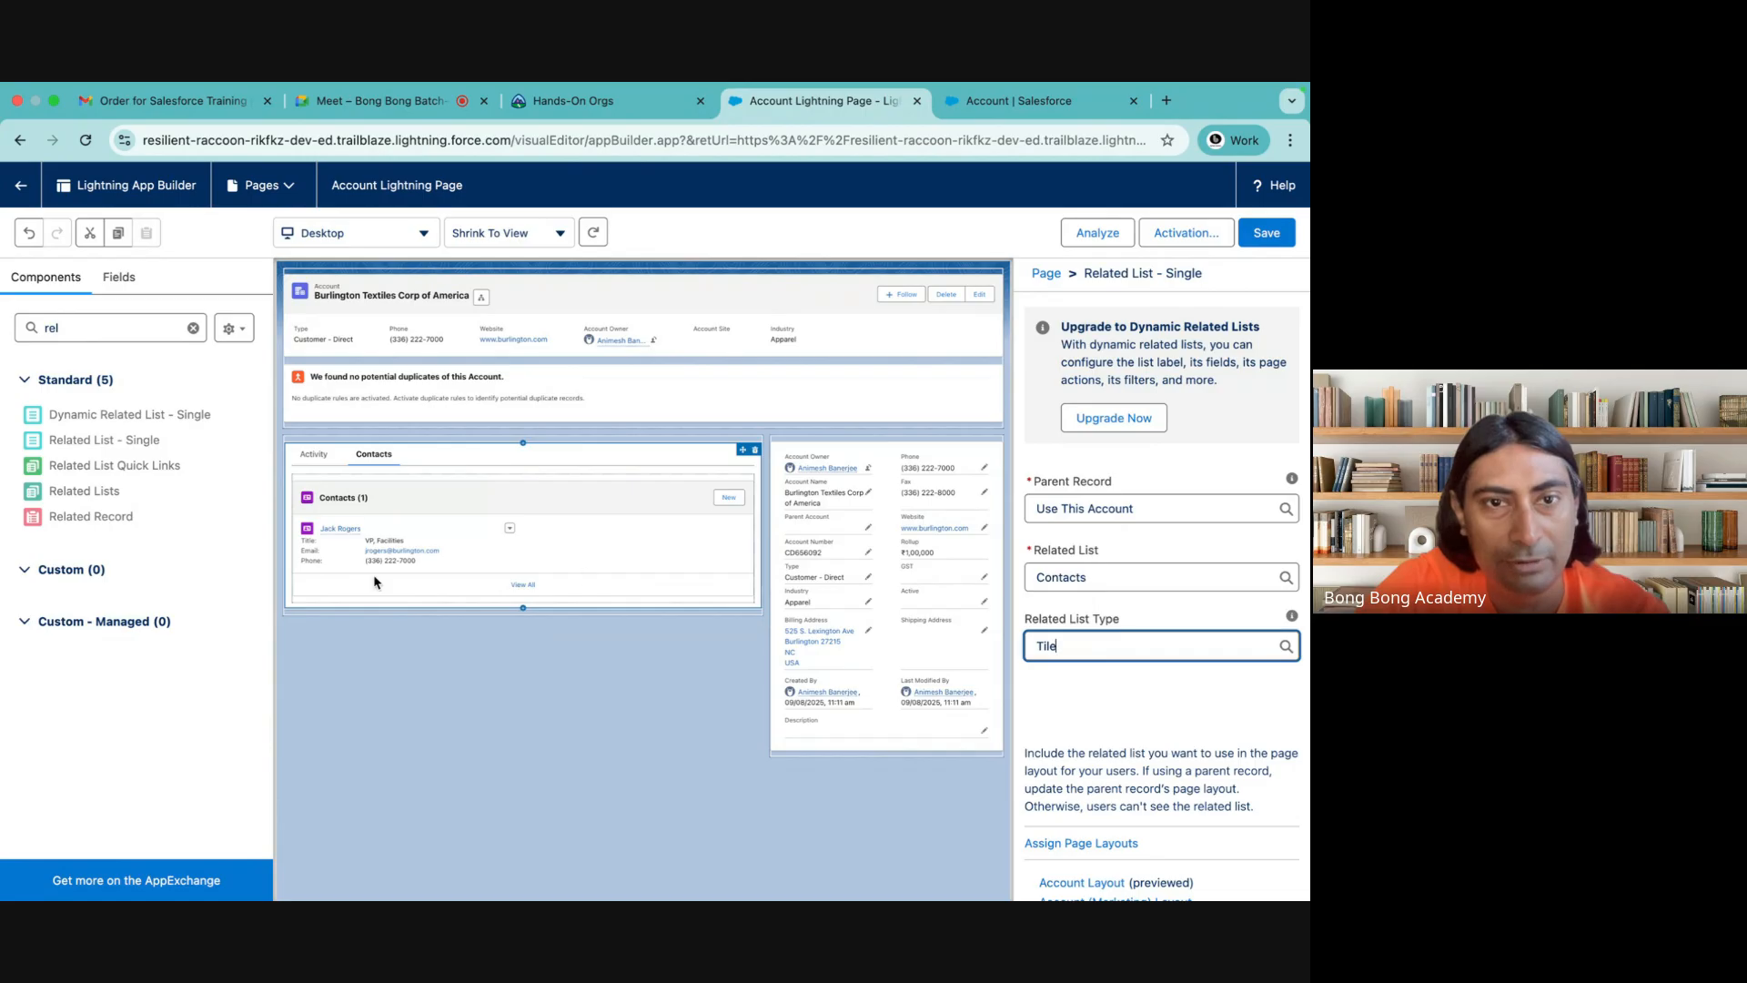
left_click(1084, 648)
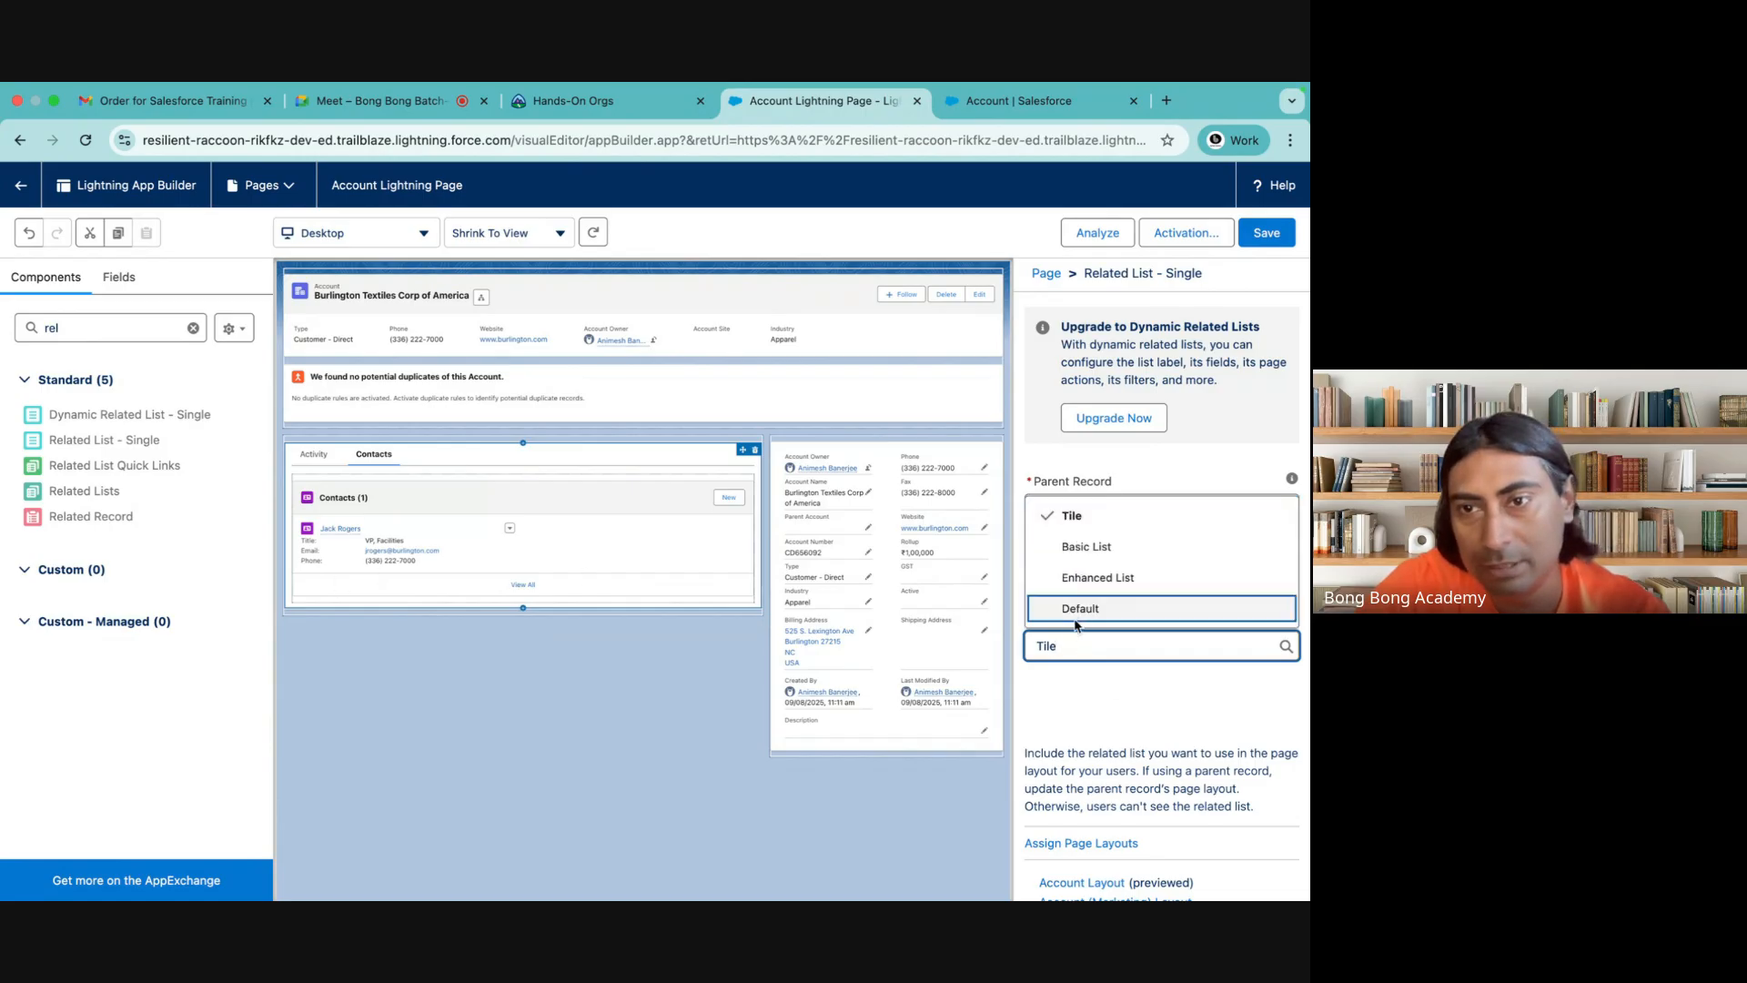
left_click(1101, 577)
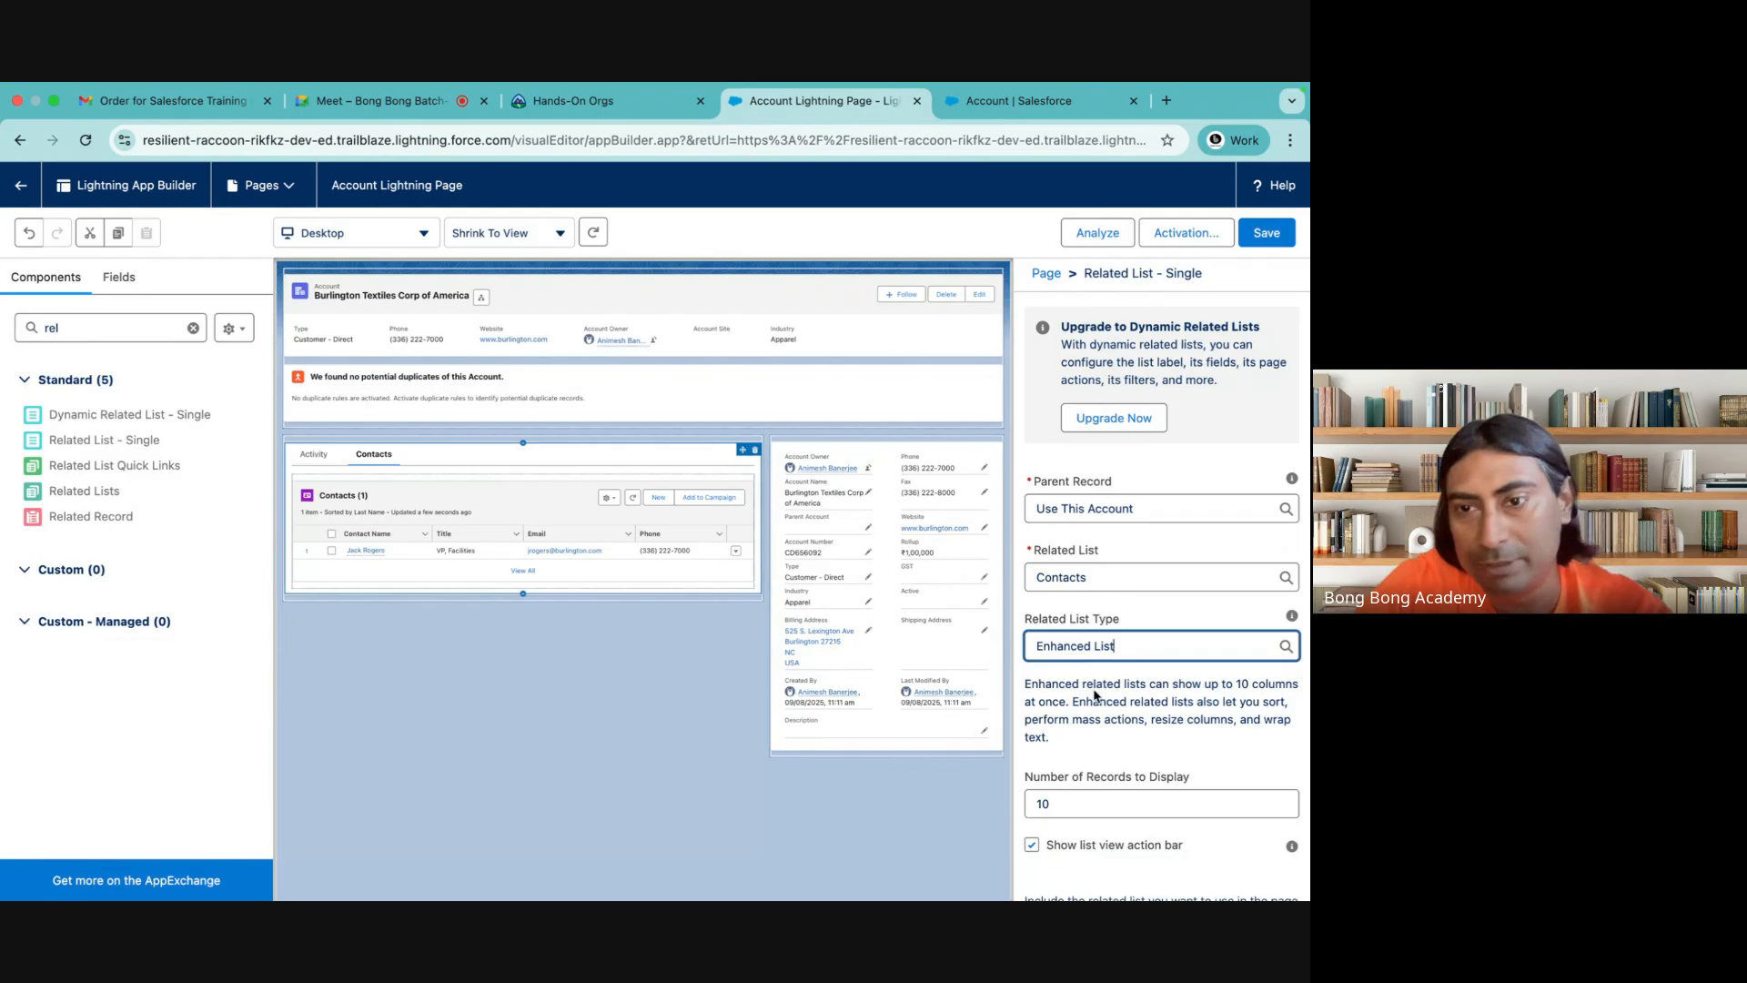
Review the Enhanced List settings and remove the Related List - Single component from the Contacts tab
scroll(1094, 696, "down", 2)
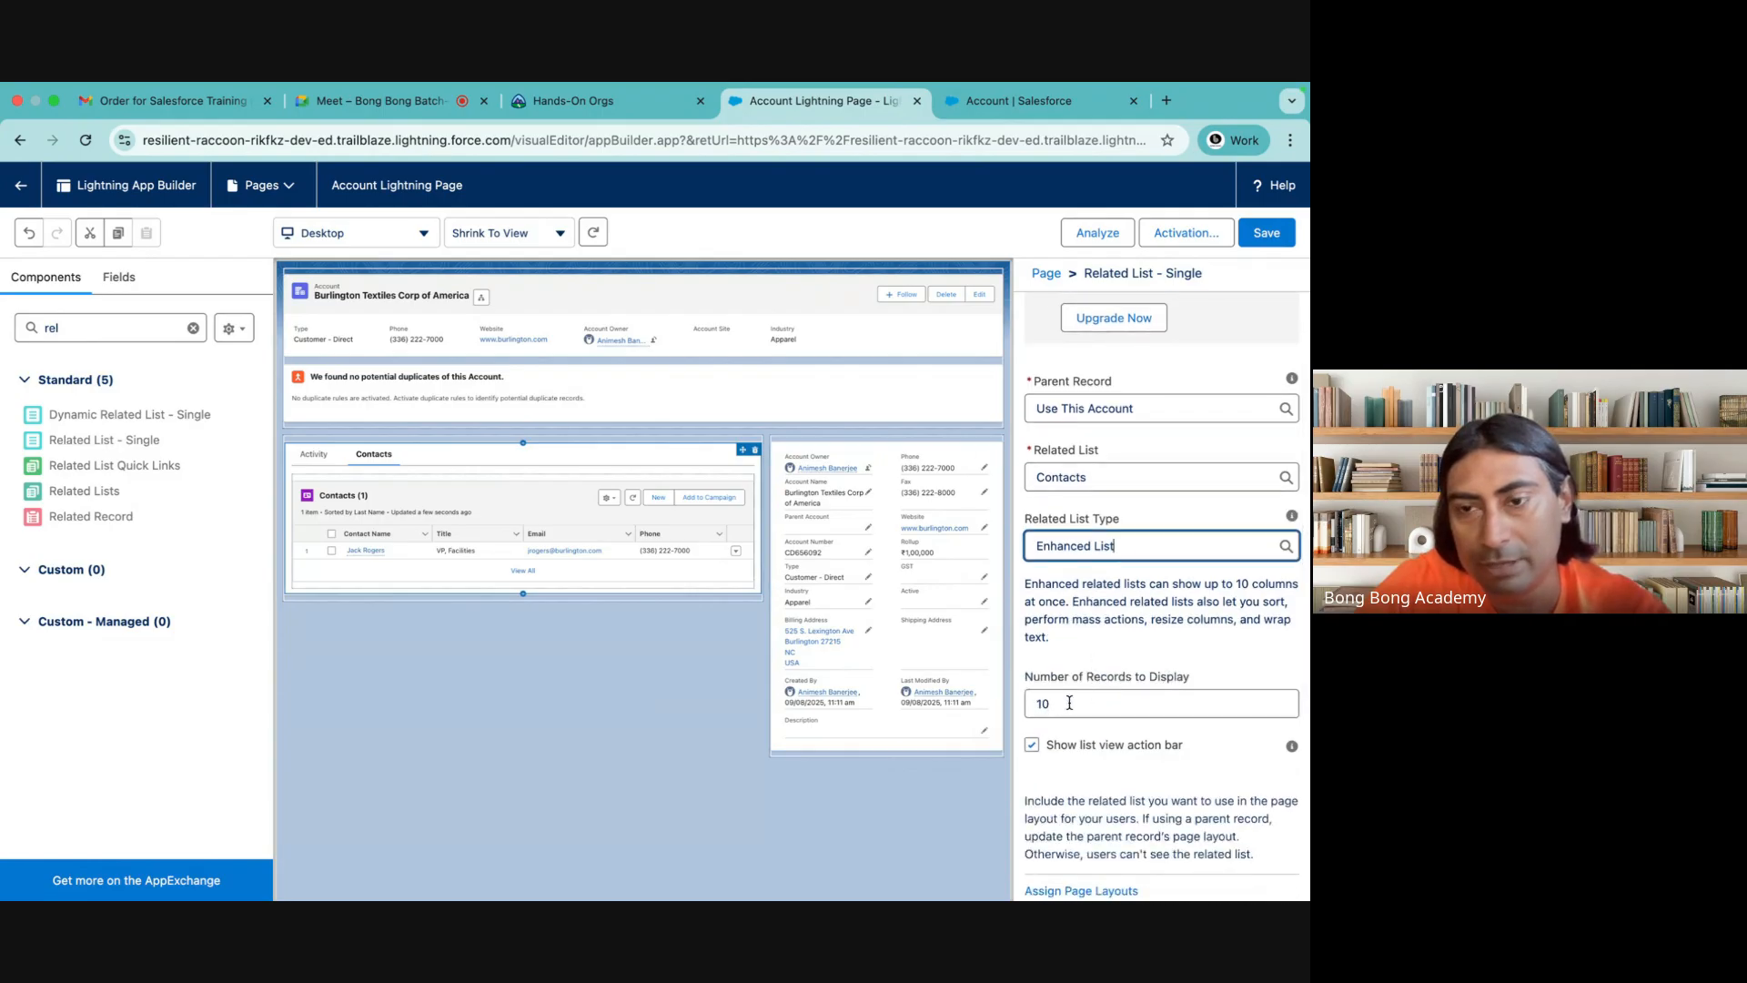
scroll(1065, 704, "down", 2)
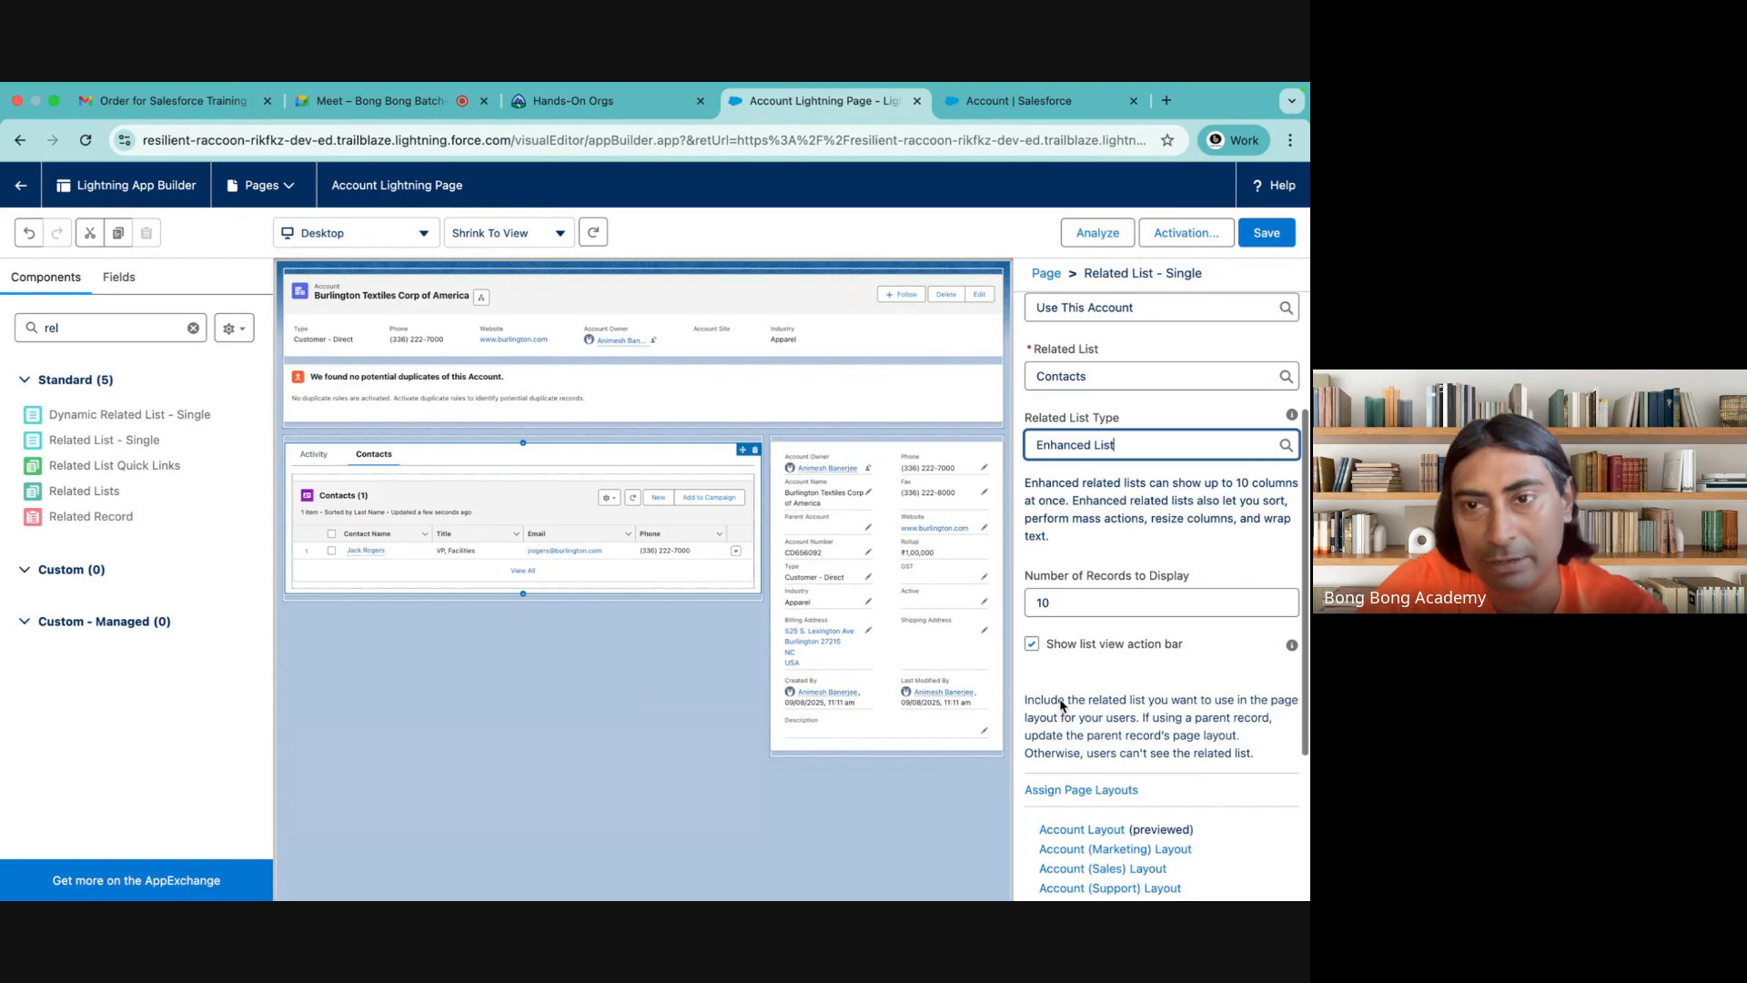
scroll(1048, 612, "up", 2)
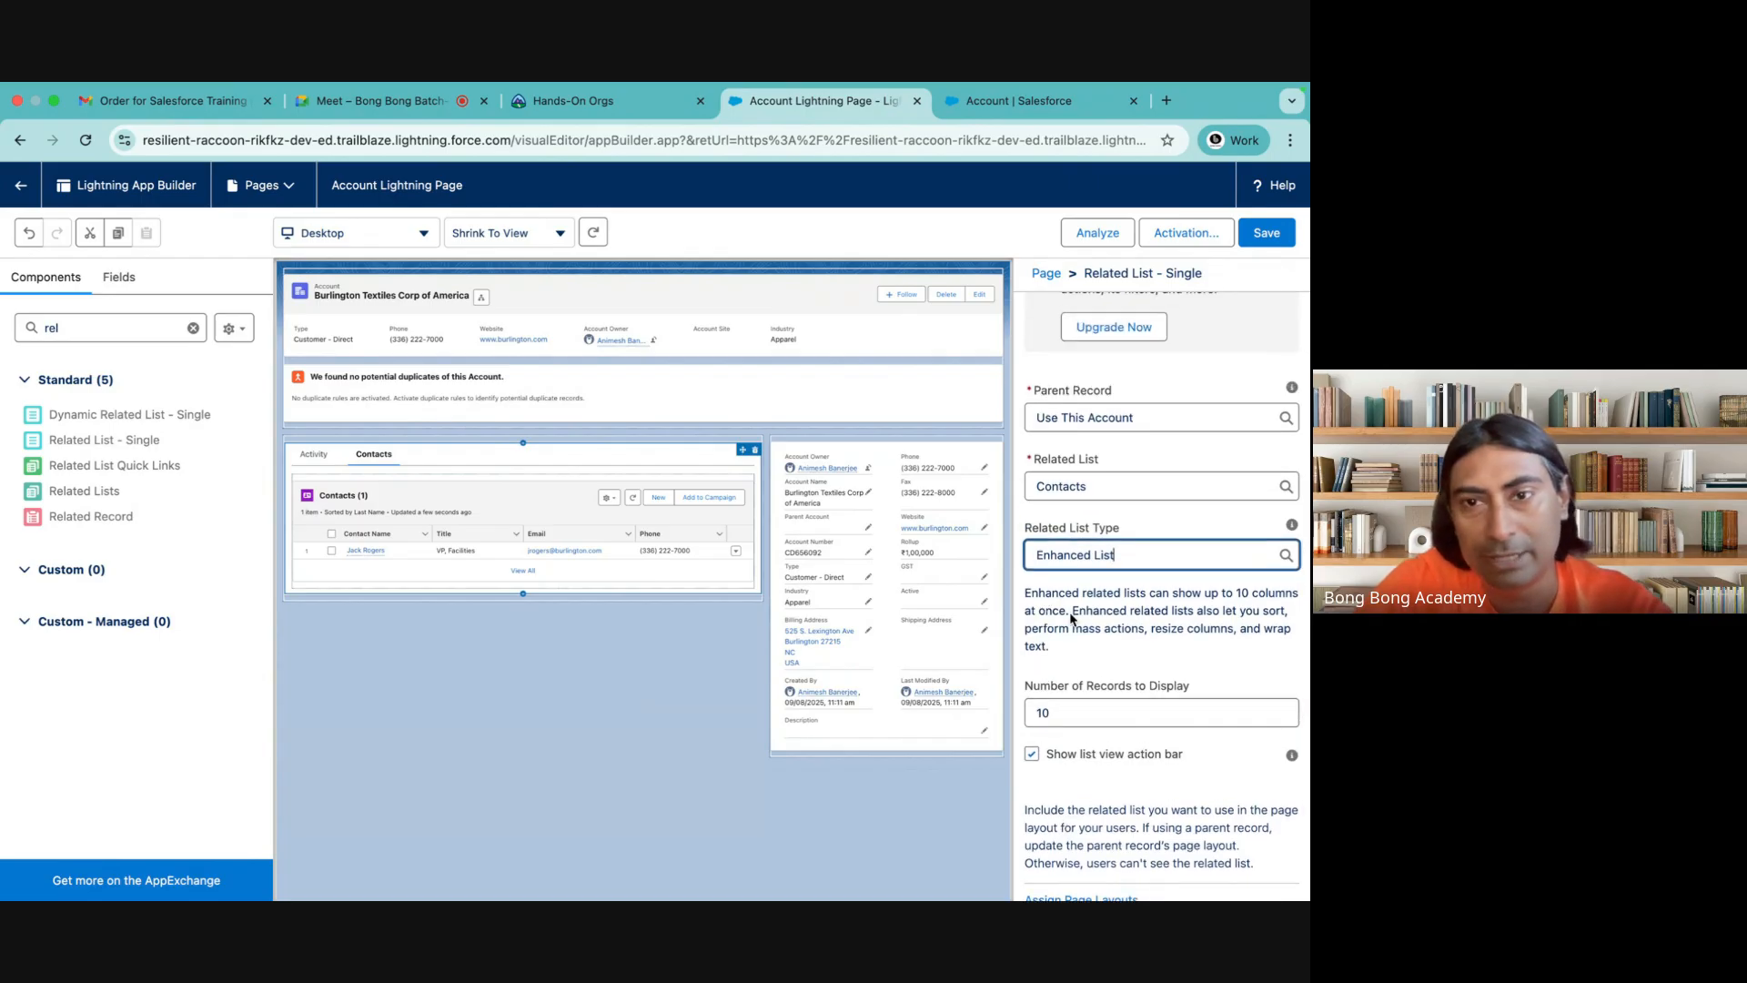
scroll(1072, 619, "up", 1)
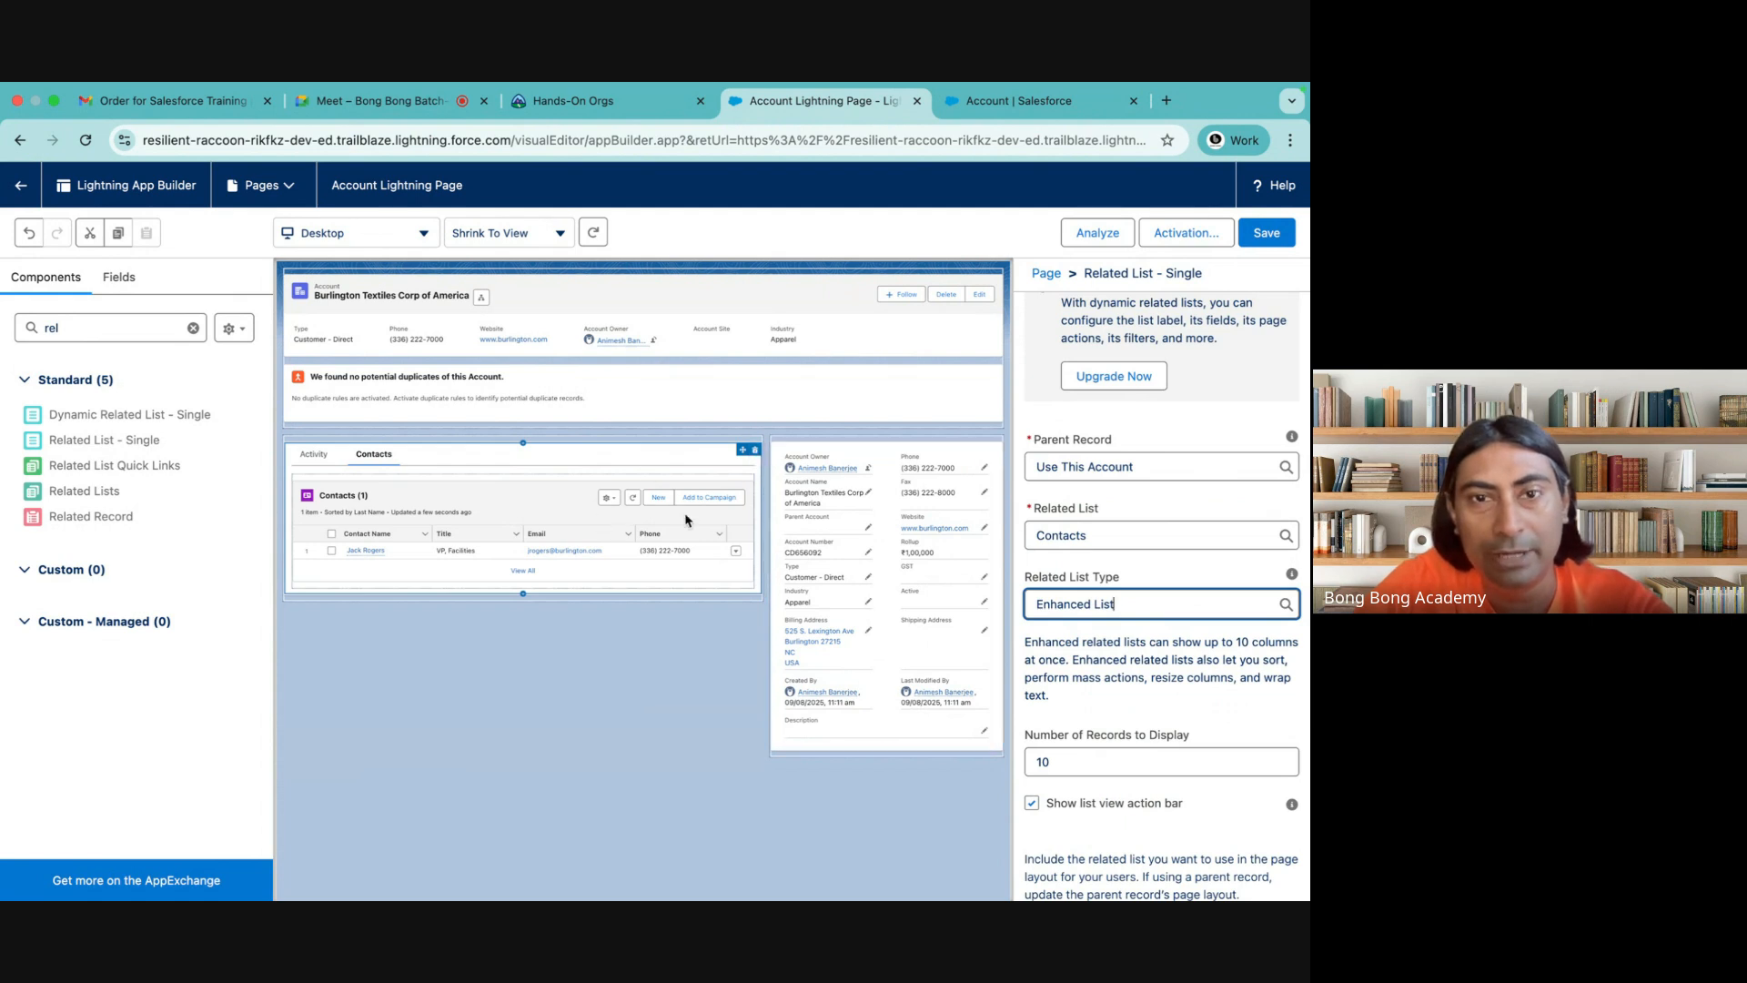
left_click(754, 451)
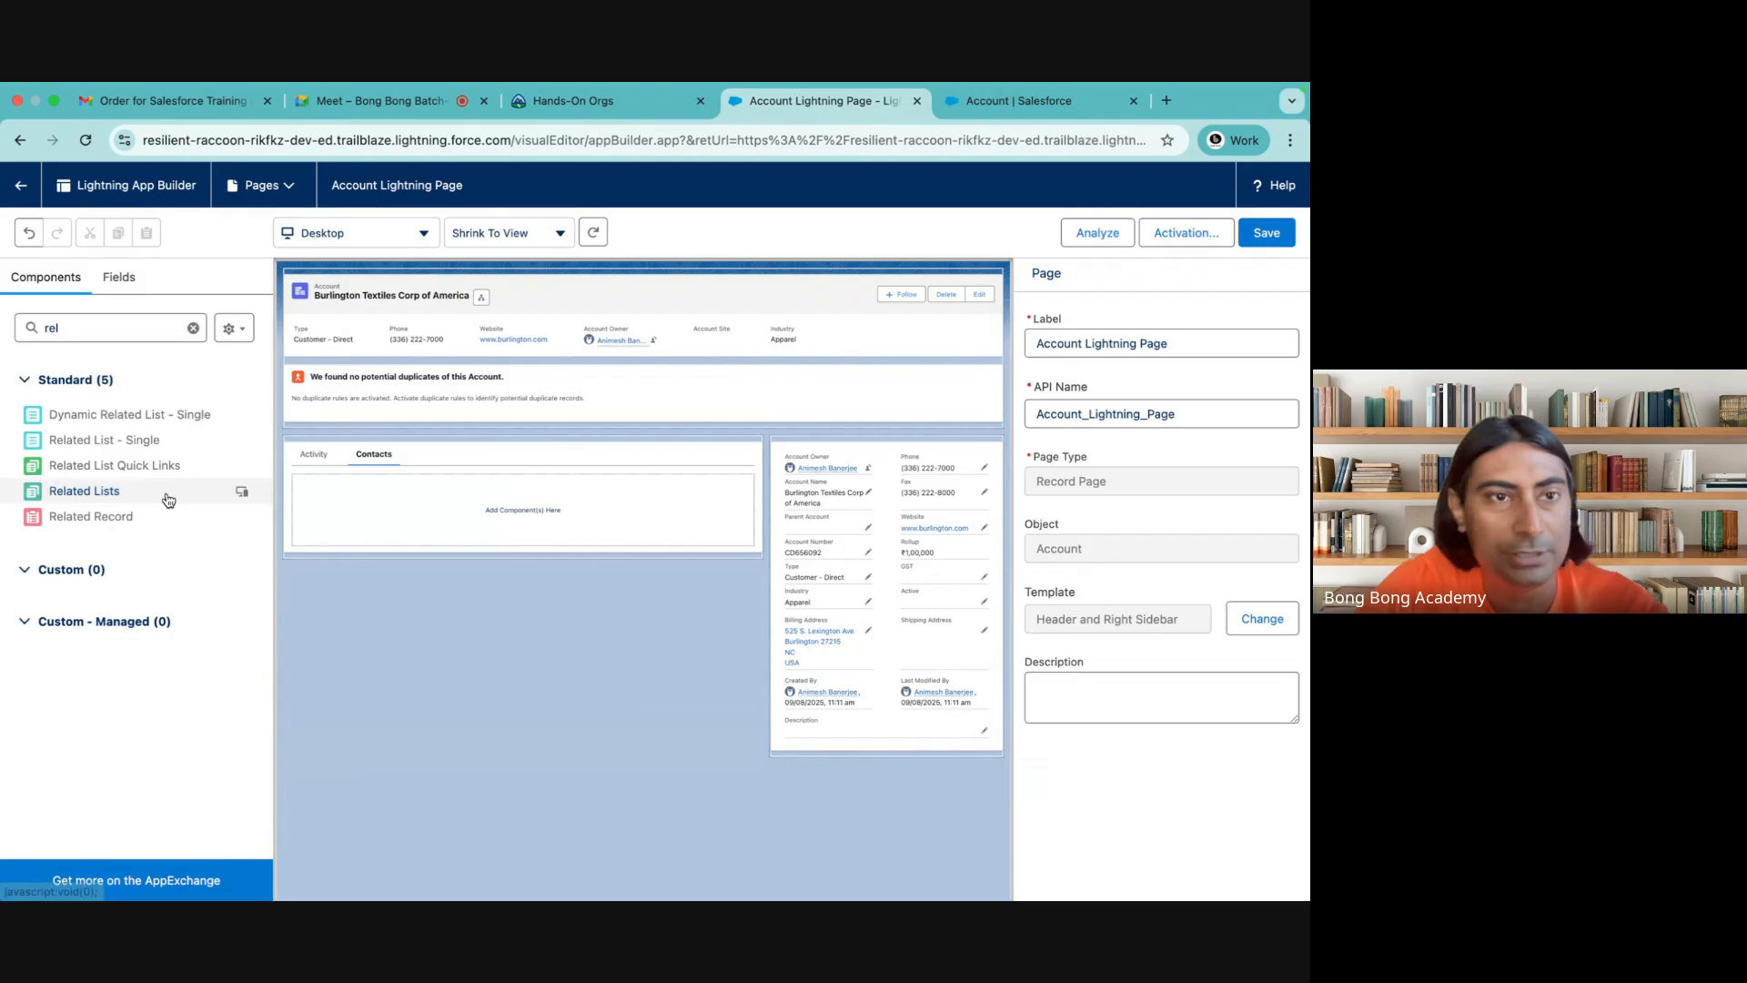
Place a Dynamic Related List - Single component in the Contacts tab and set its related list to Contacts
left_click_drag(77, 421, 514, 509)
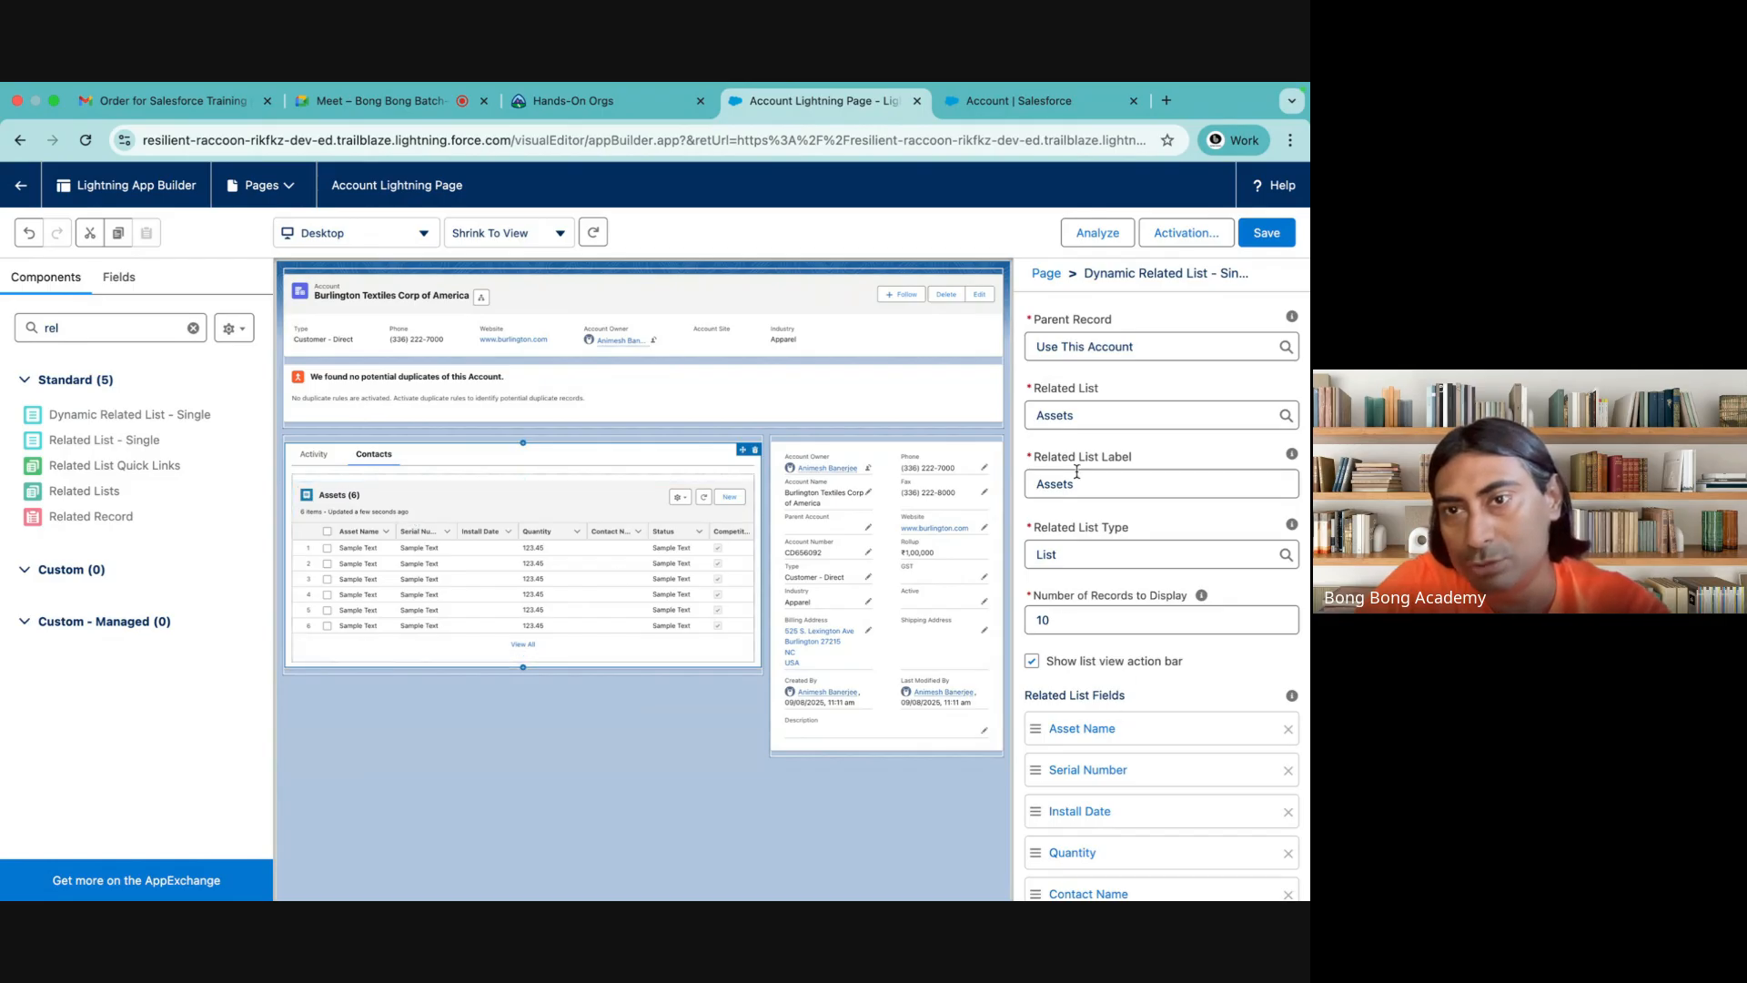
left_click(1071, 420)
scroll(1087, 591, "down", 1)
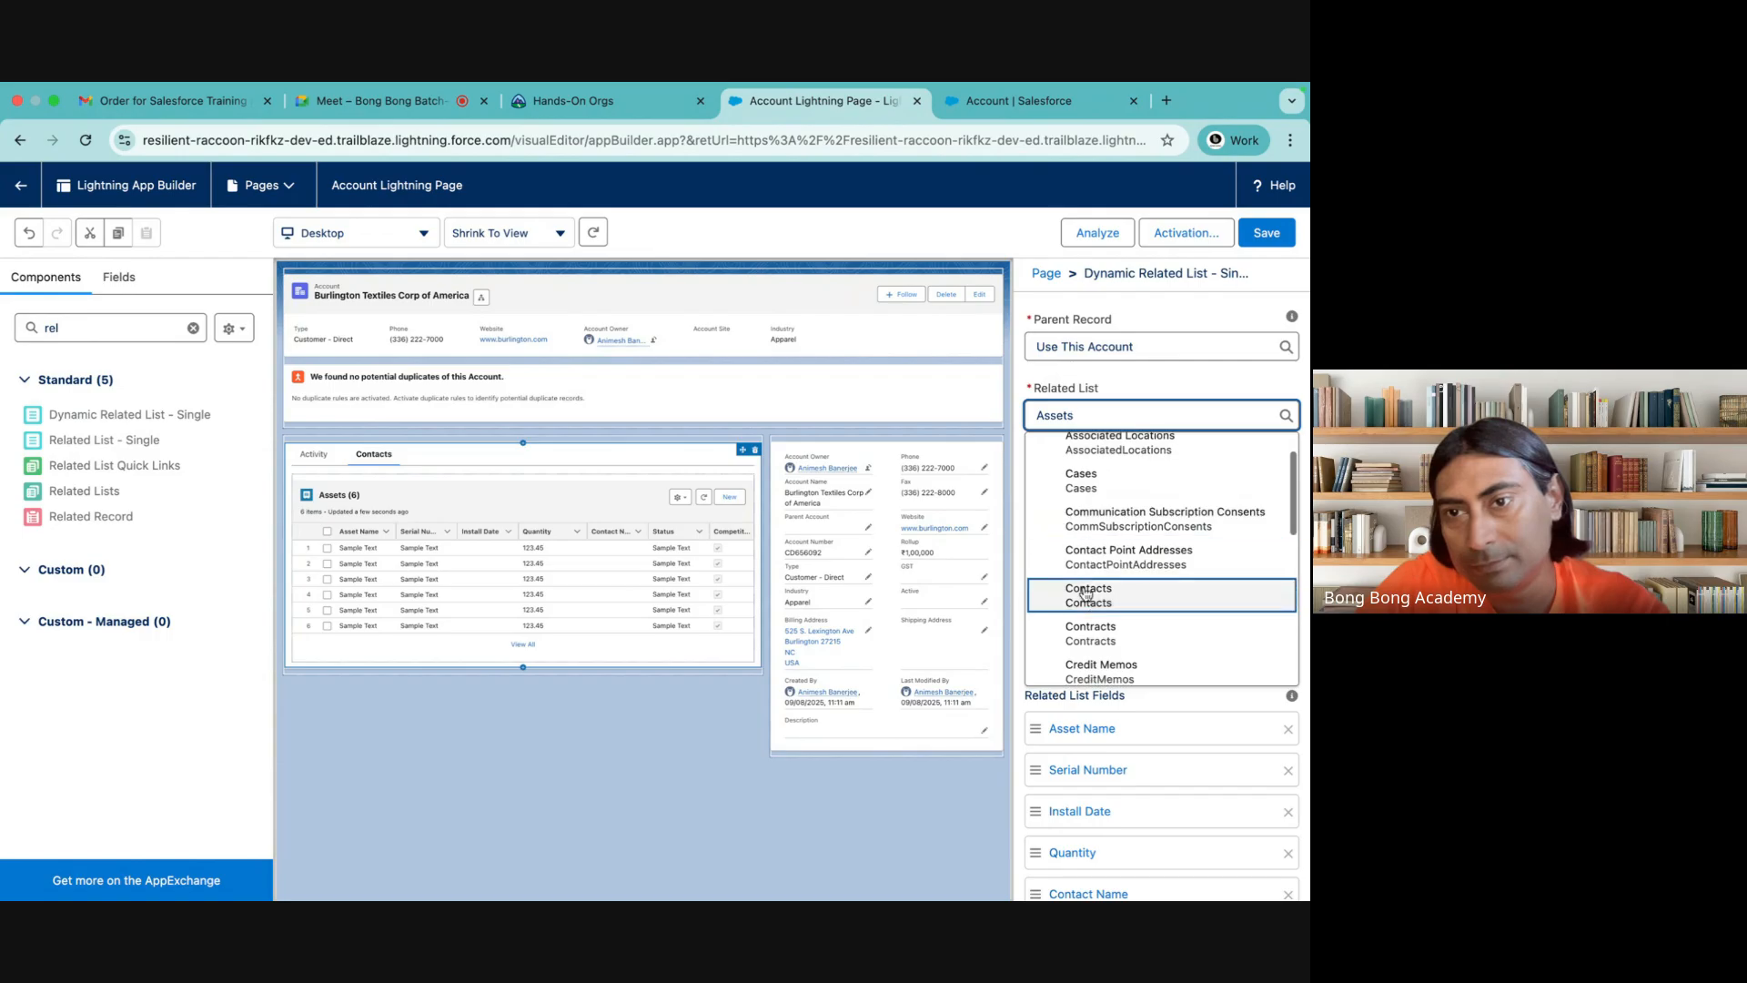
left_click(1087, 594)
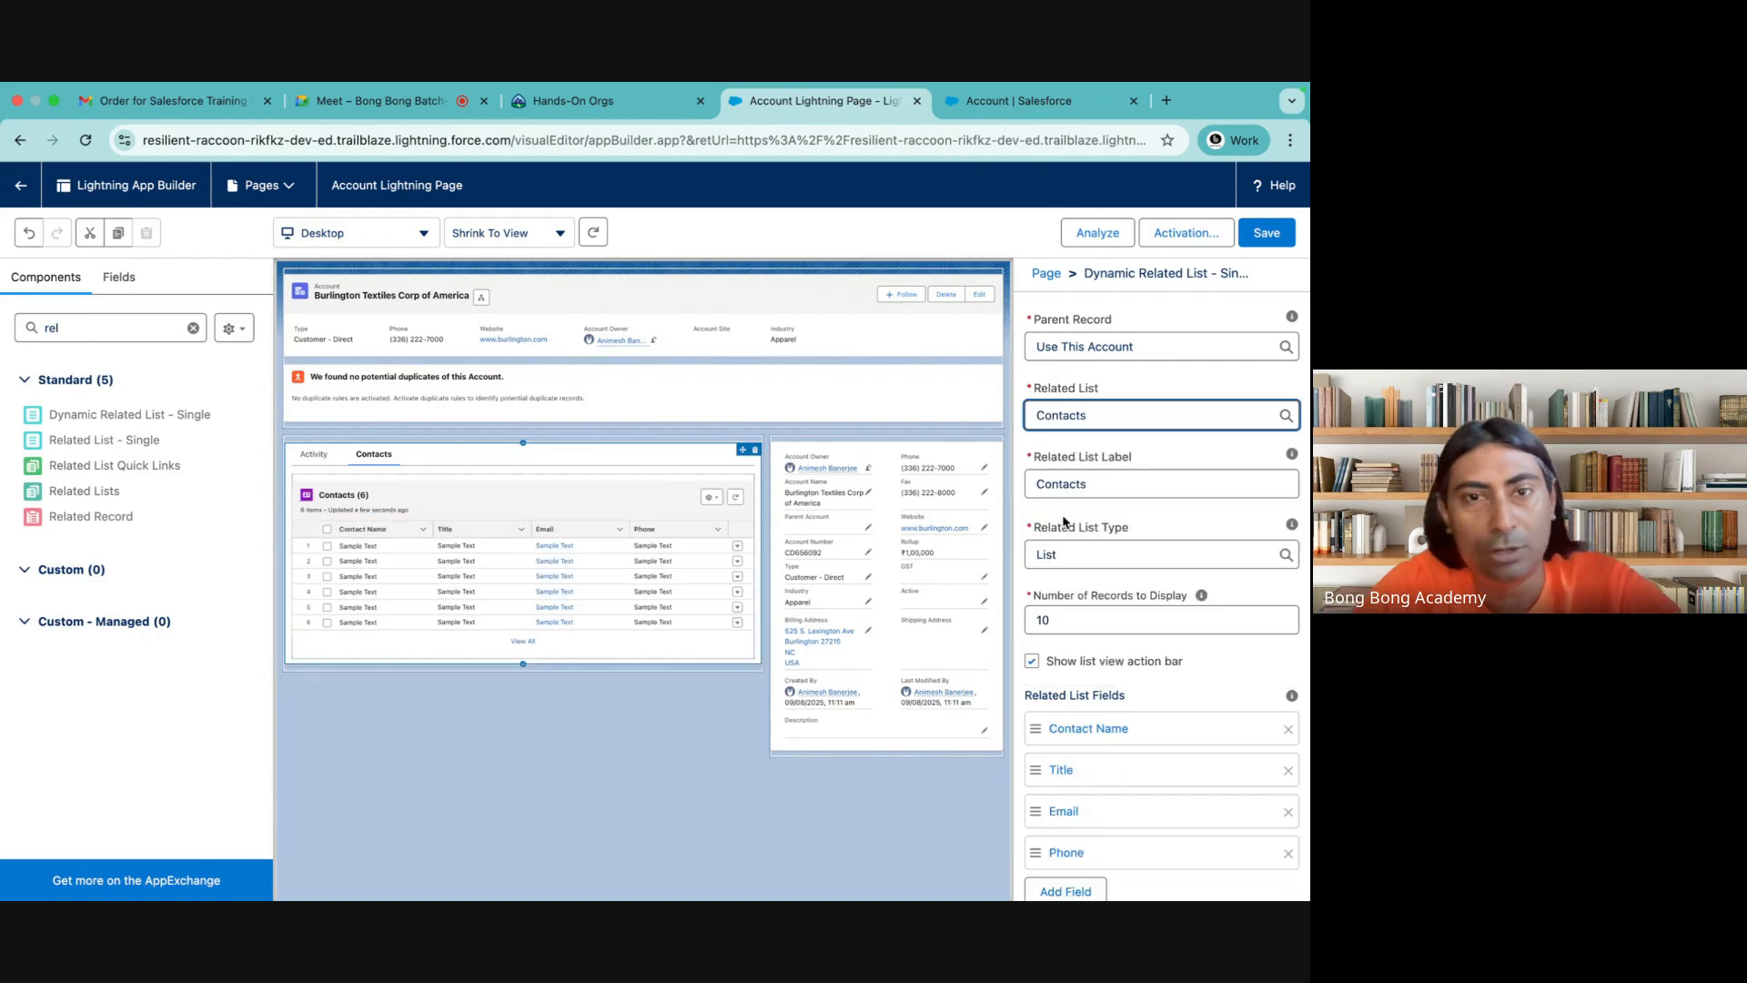
Try the Tile type on the dynamic Contacts related list, and switch the type back to List
scroll(1122, 659, "down", 2)
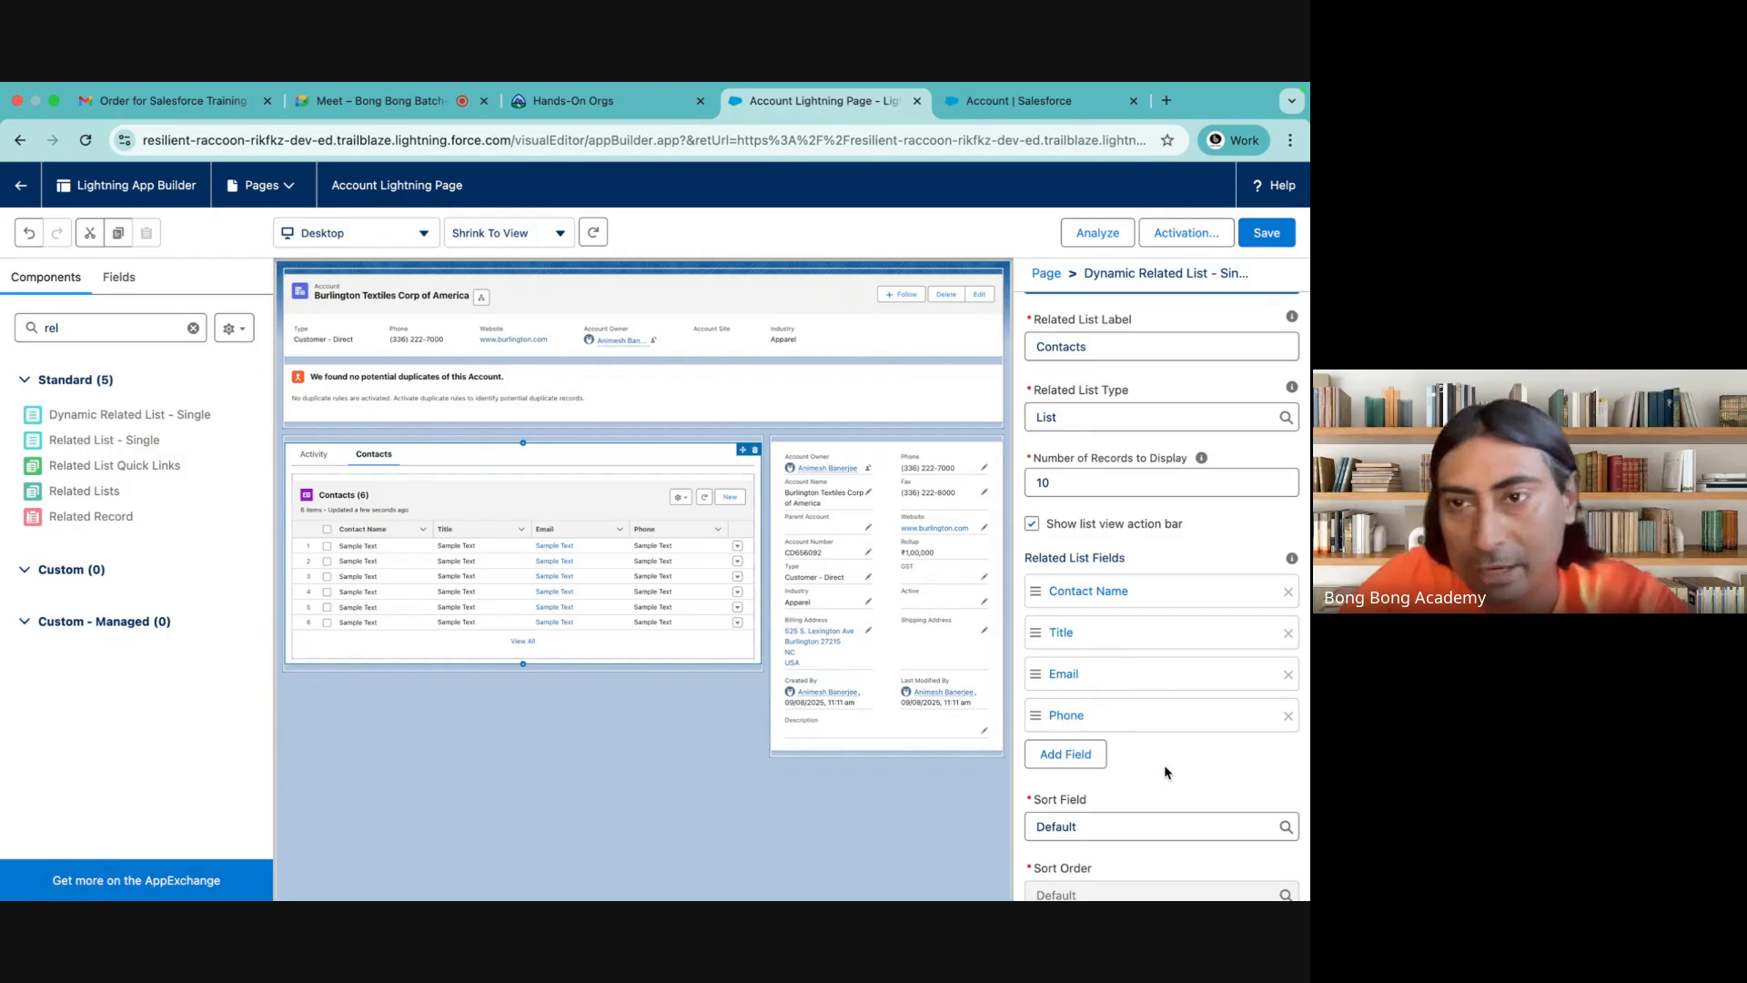
scroll(1164, 771, "up", 1)
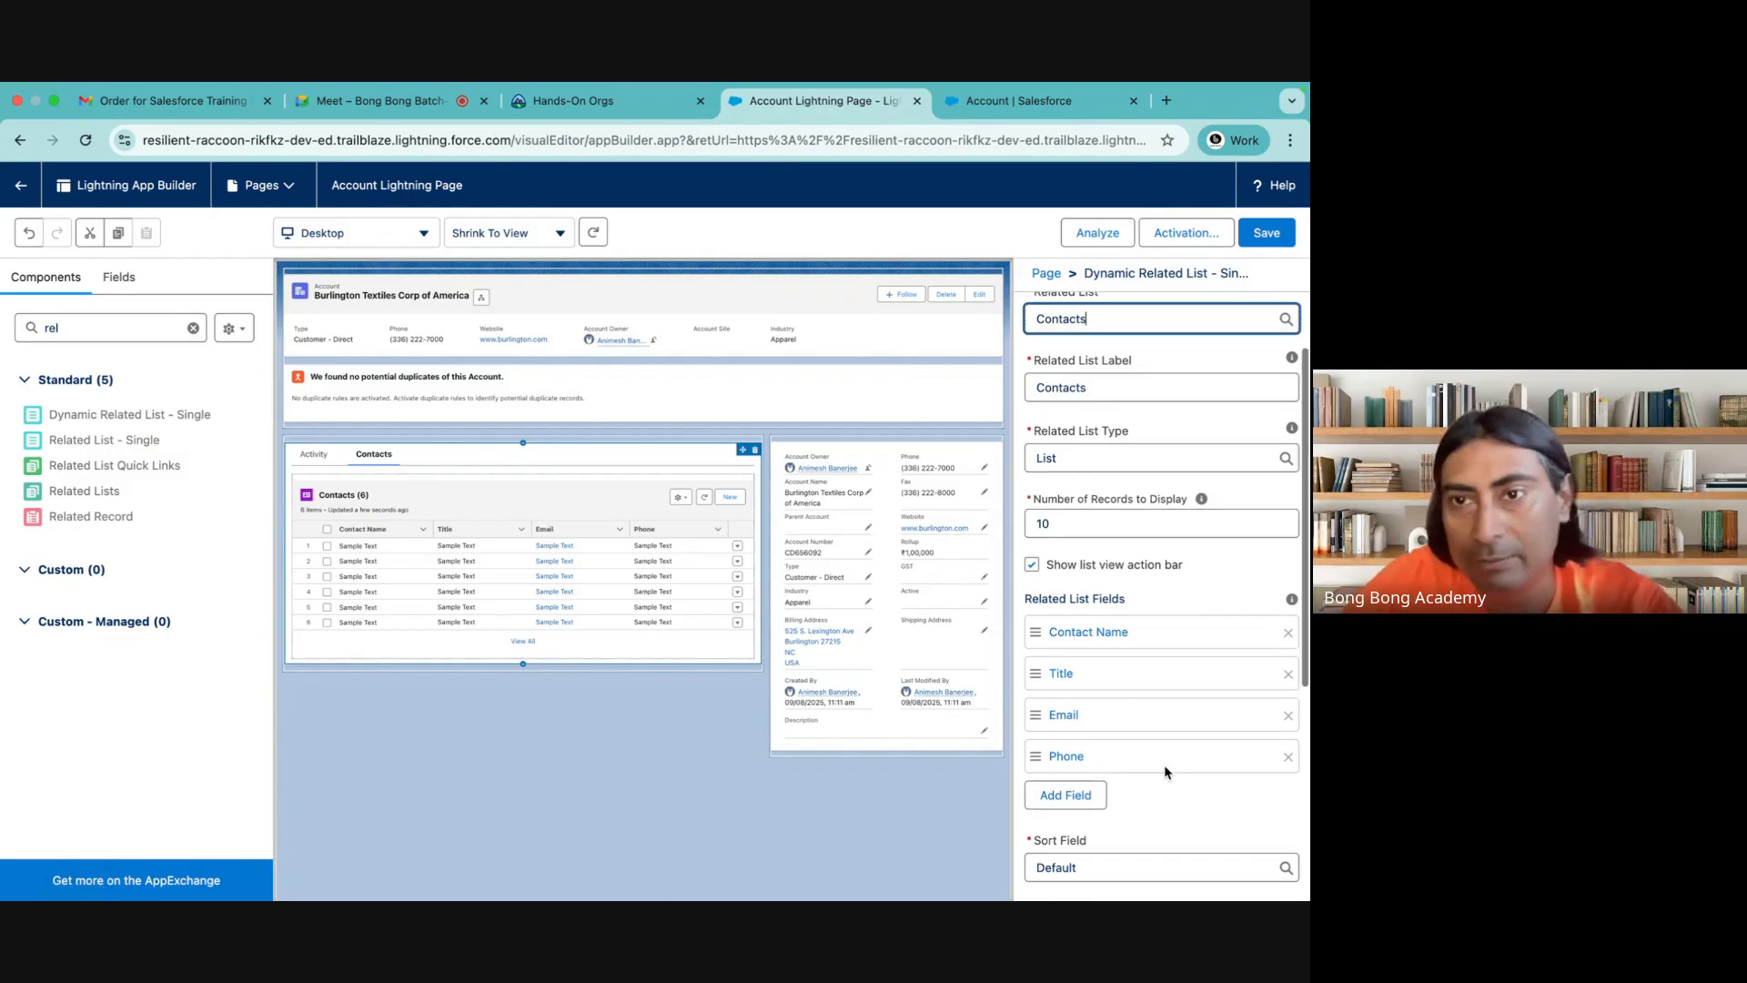
left_click(1059, 457)
left_click(1081, 528)
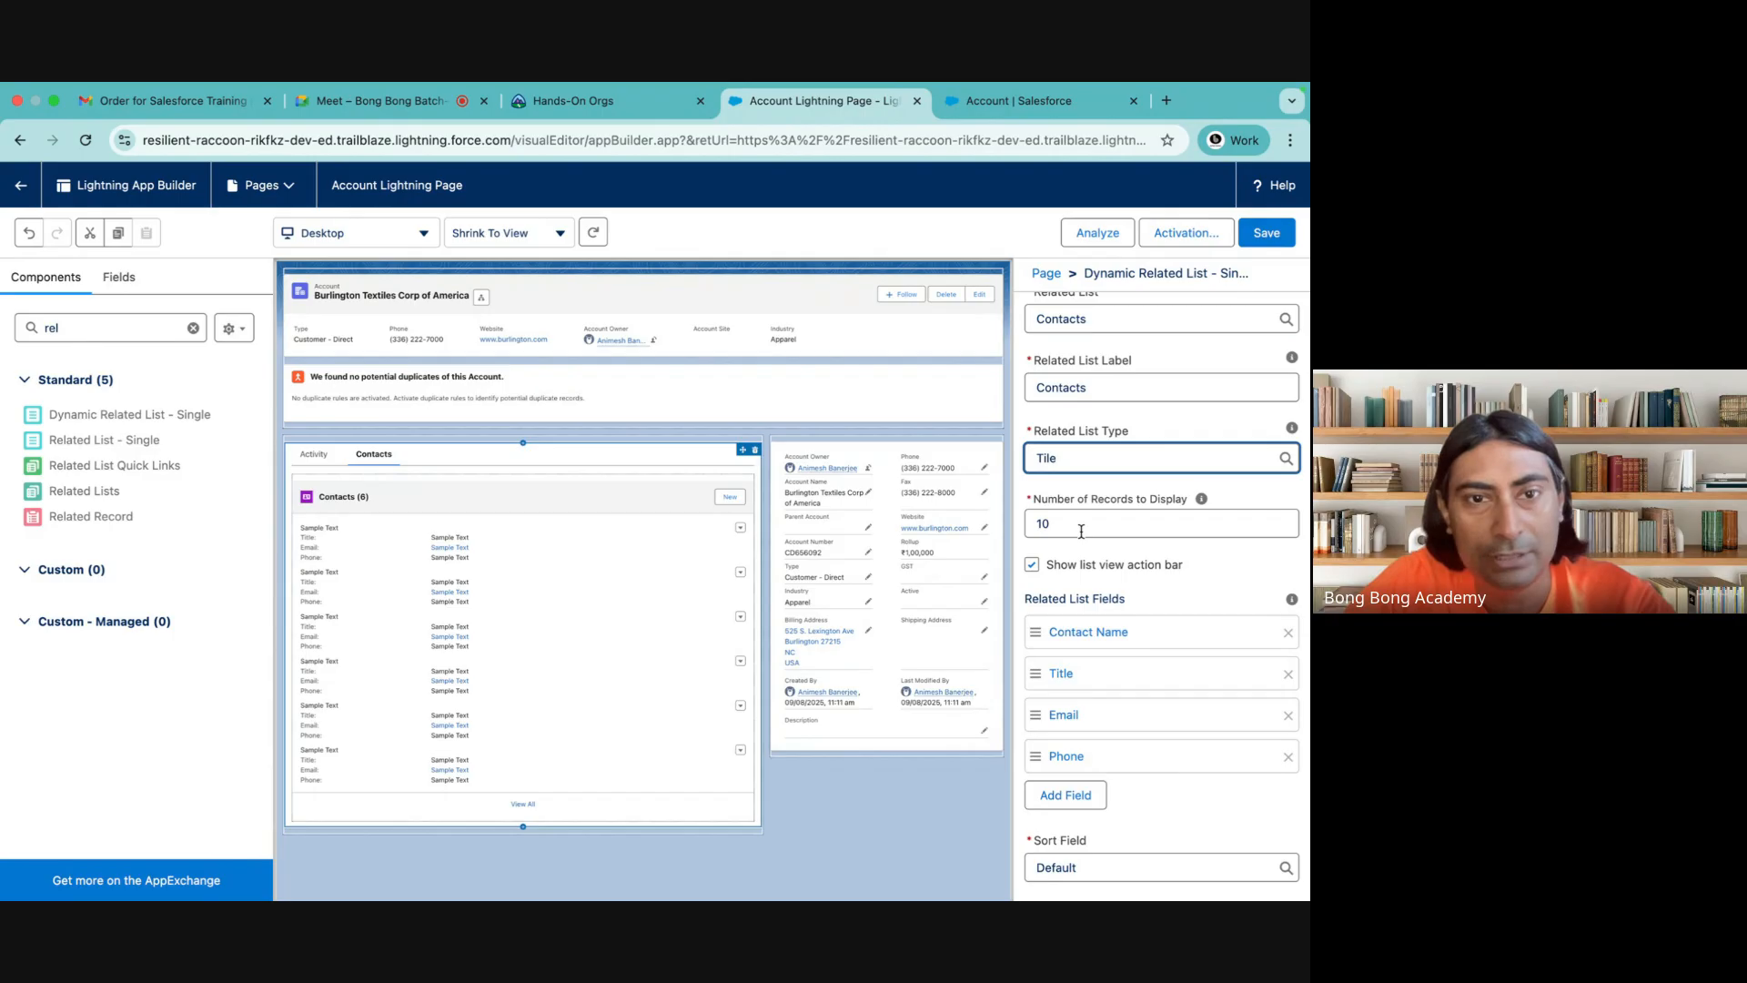
left_click(1058, 460)
left_click(1067, 524)
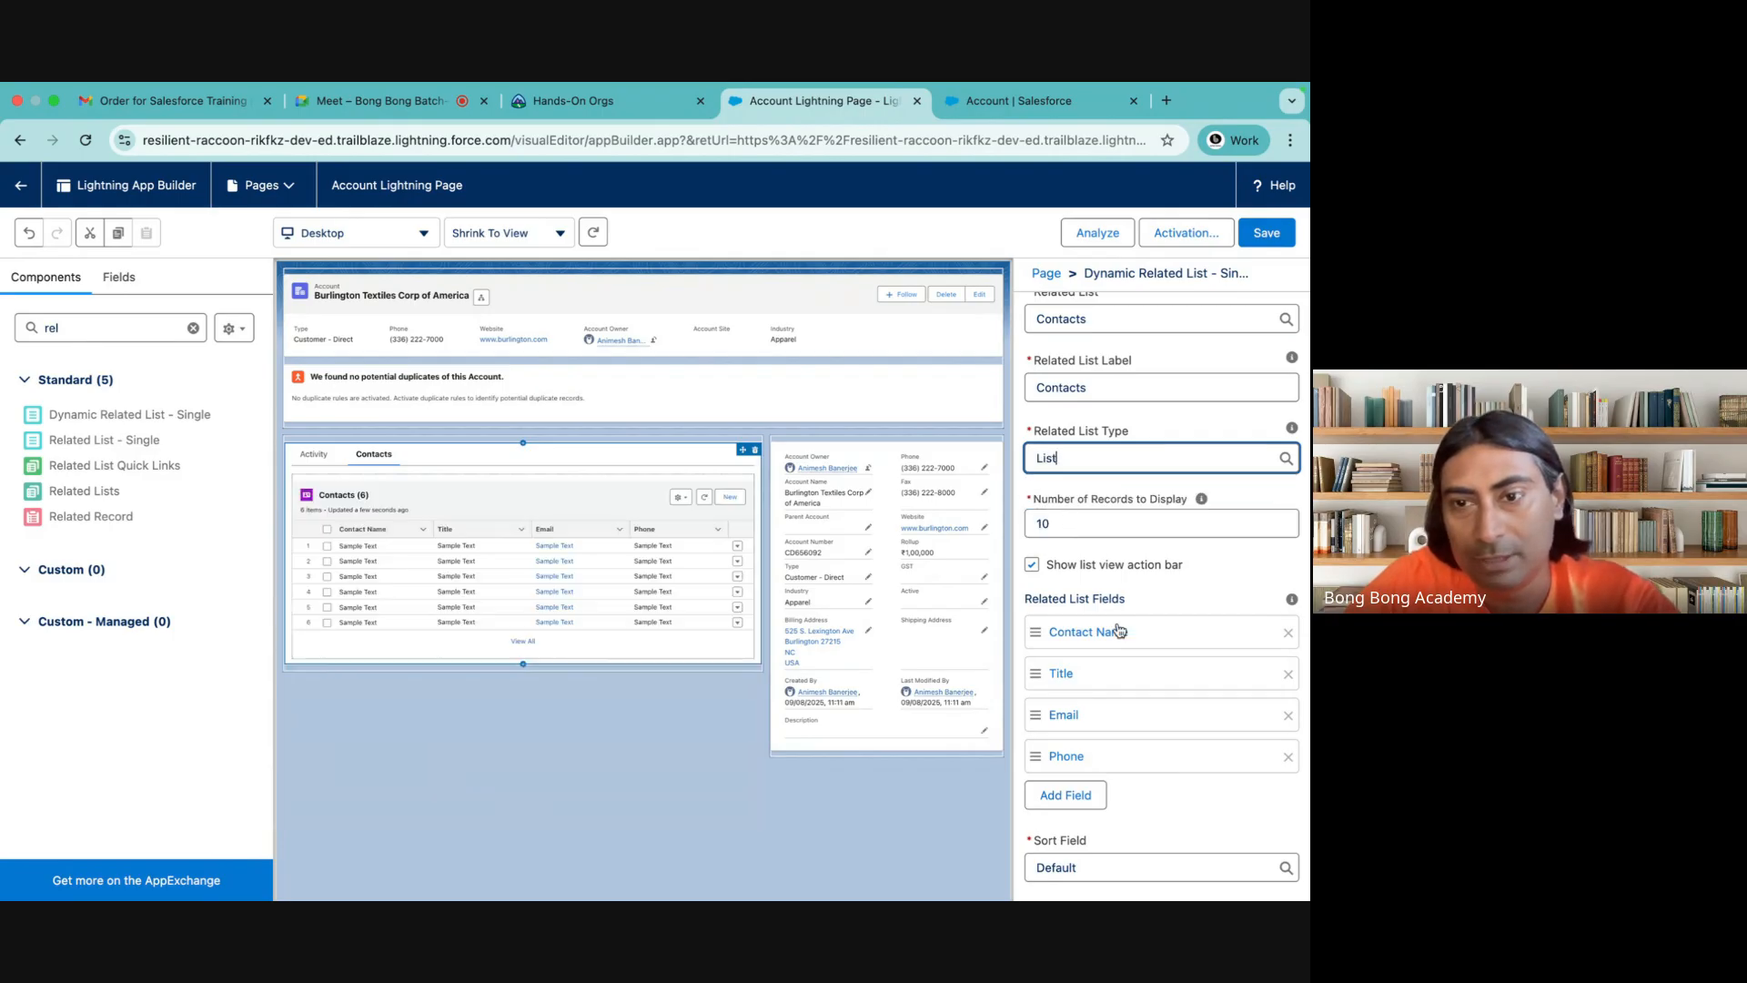
Add the Merge Contacts standard action to the dynamic Contacts related list
scroll(1119, 629, "down", 2)
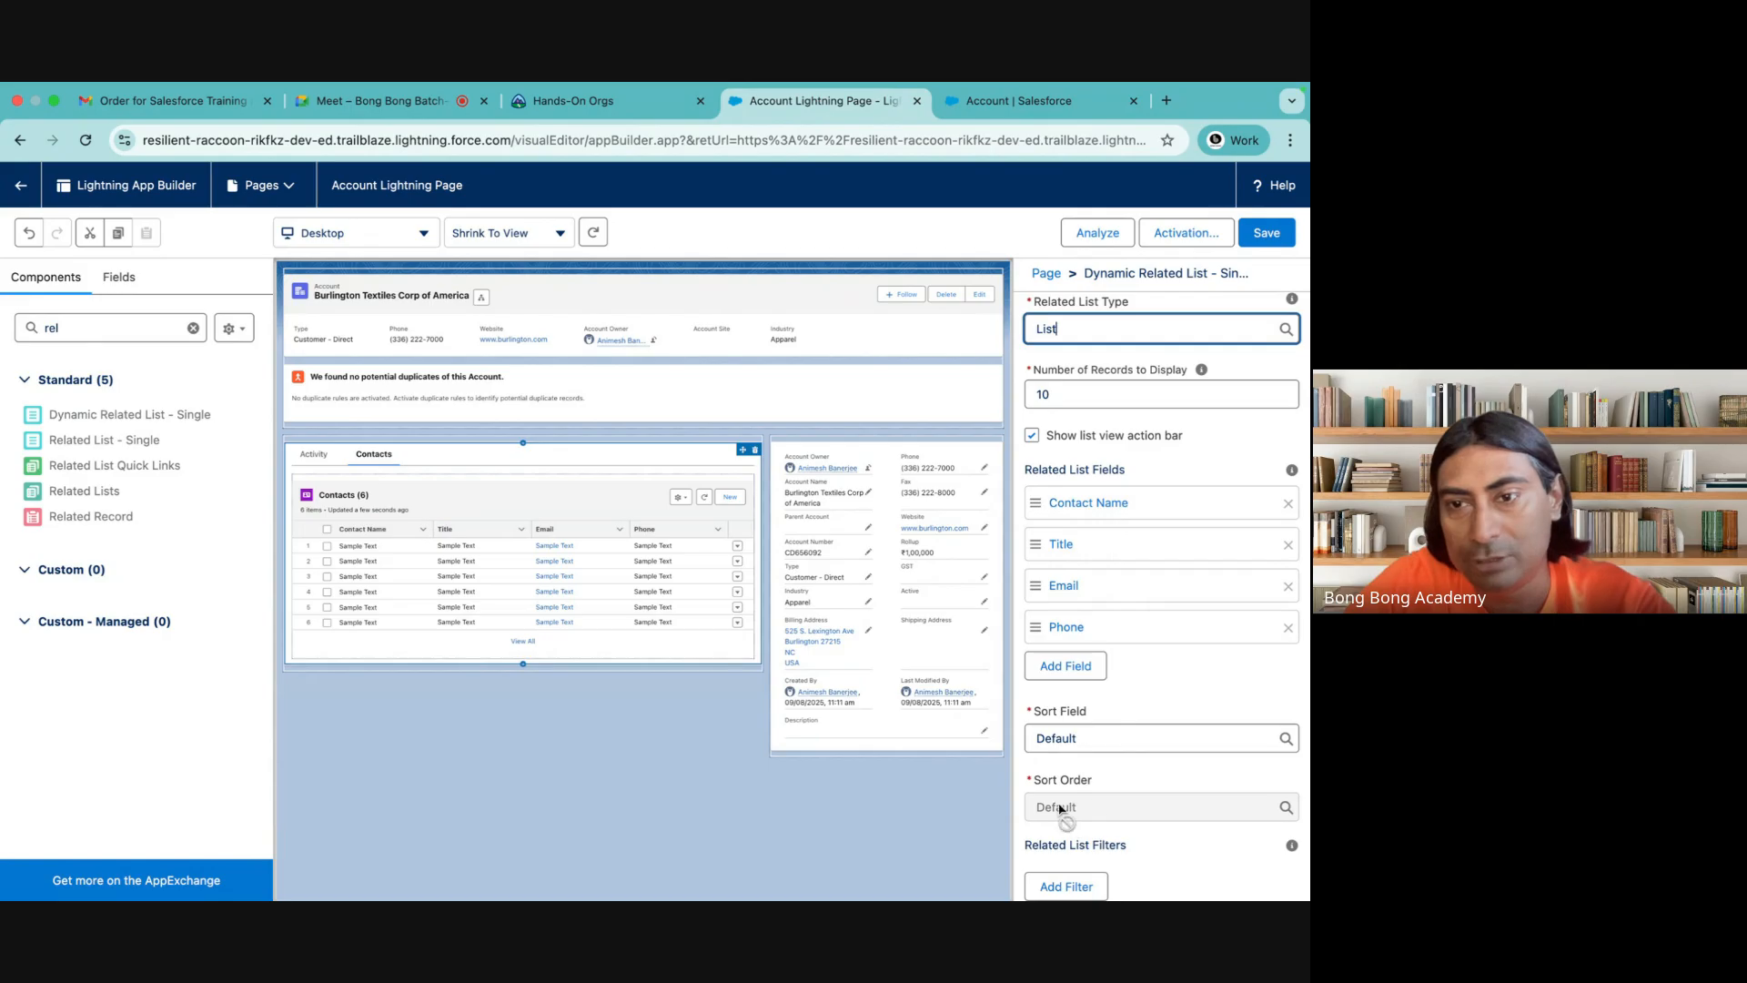
scroll(1065, 728, "down", 1)
scroll(1059, 719, "down", 2)
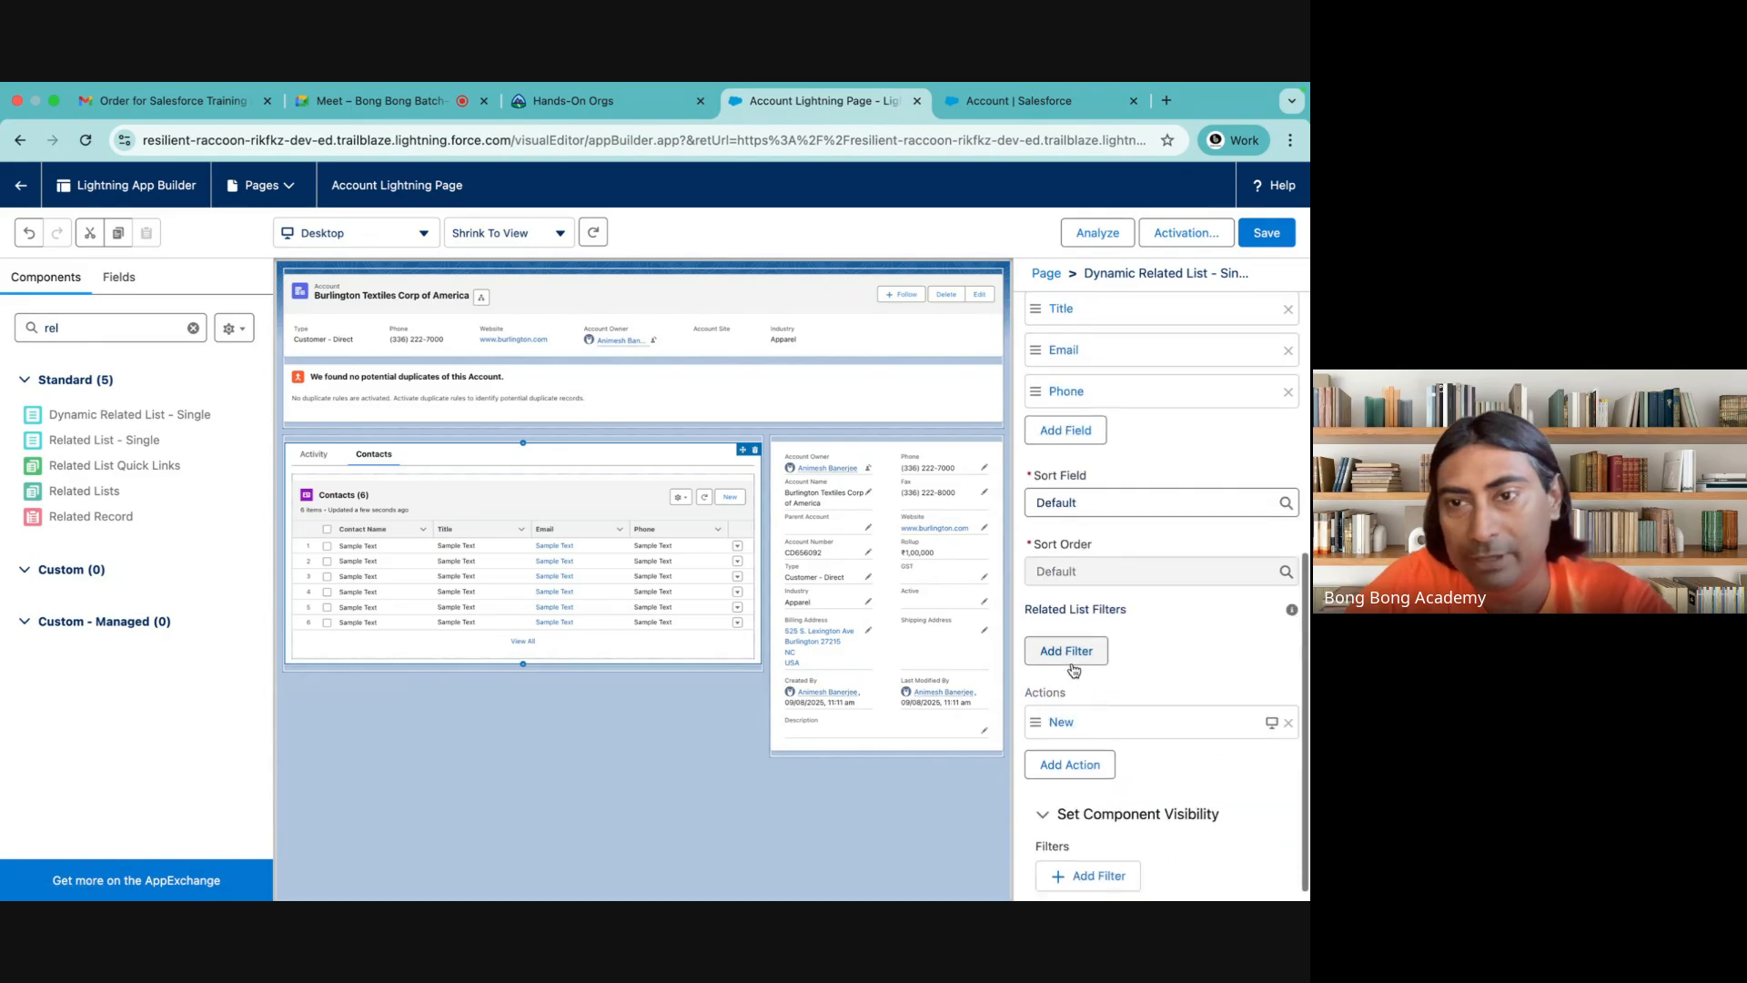
scroll(1174, 691, "down", 1)
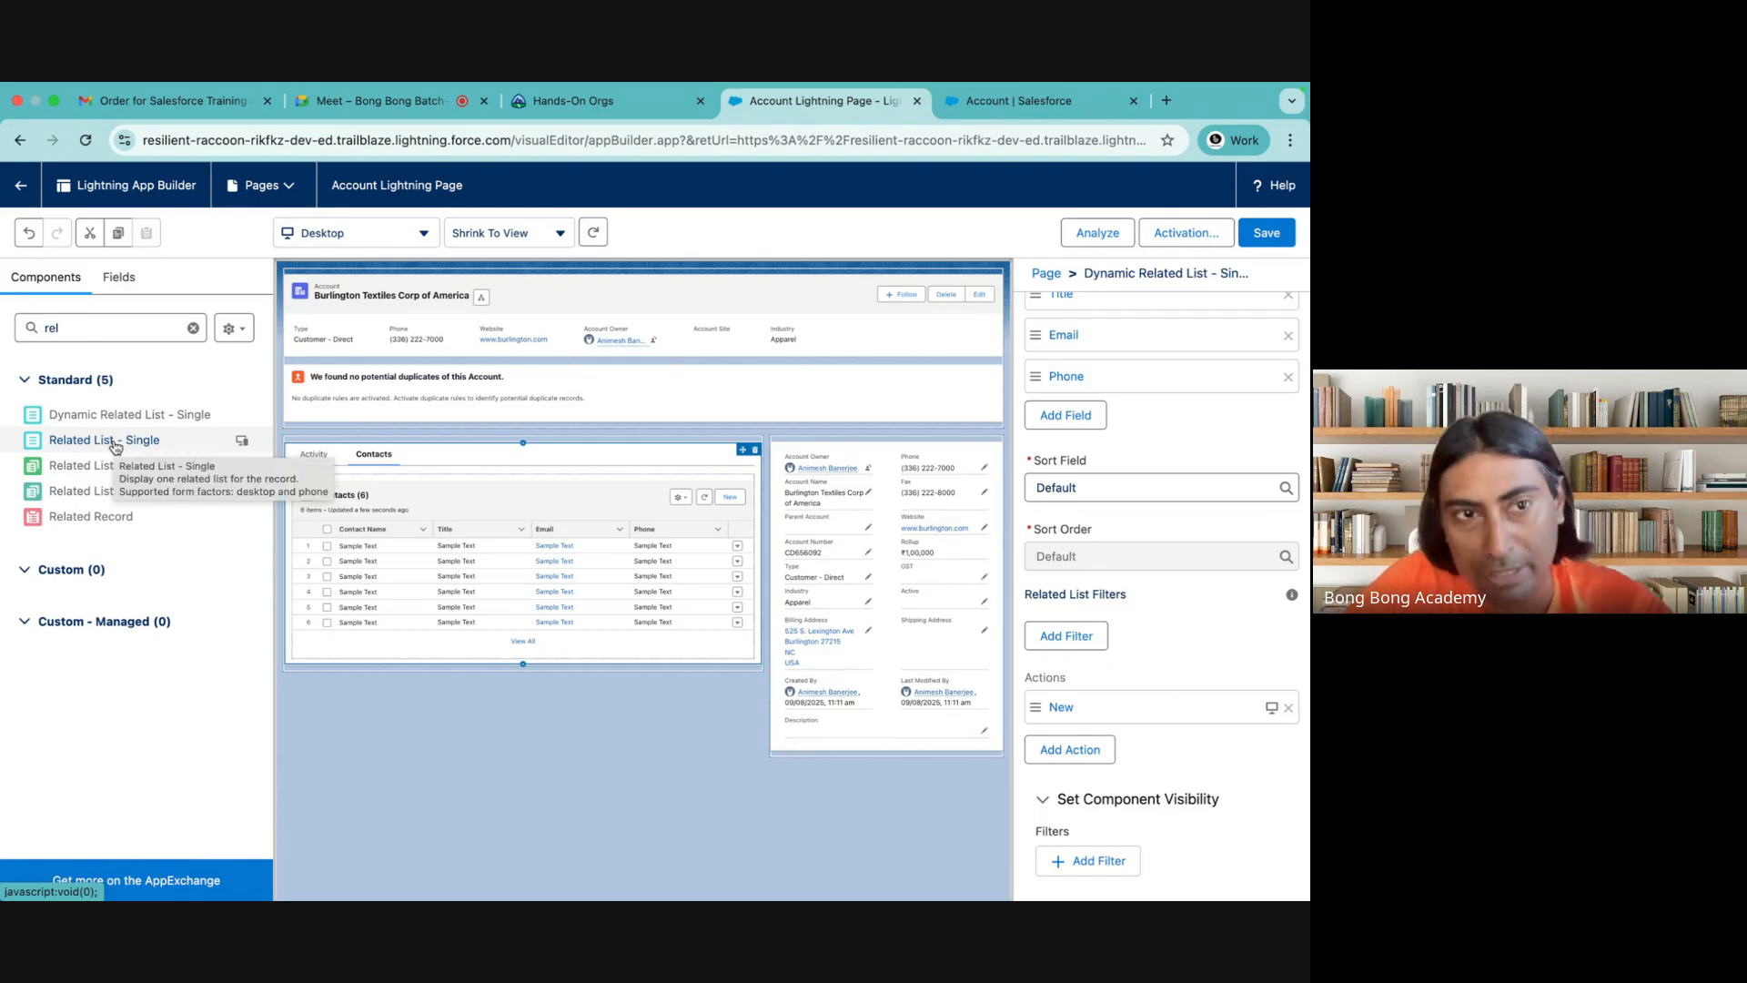
left_click(1070, 749)
left_click(778, 733)
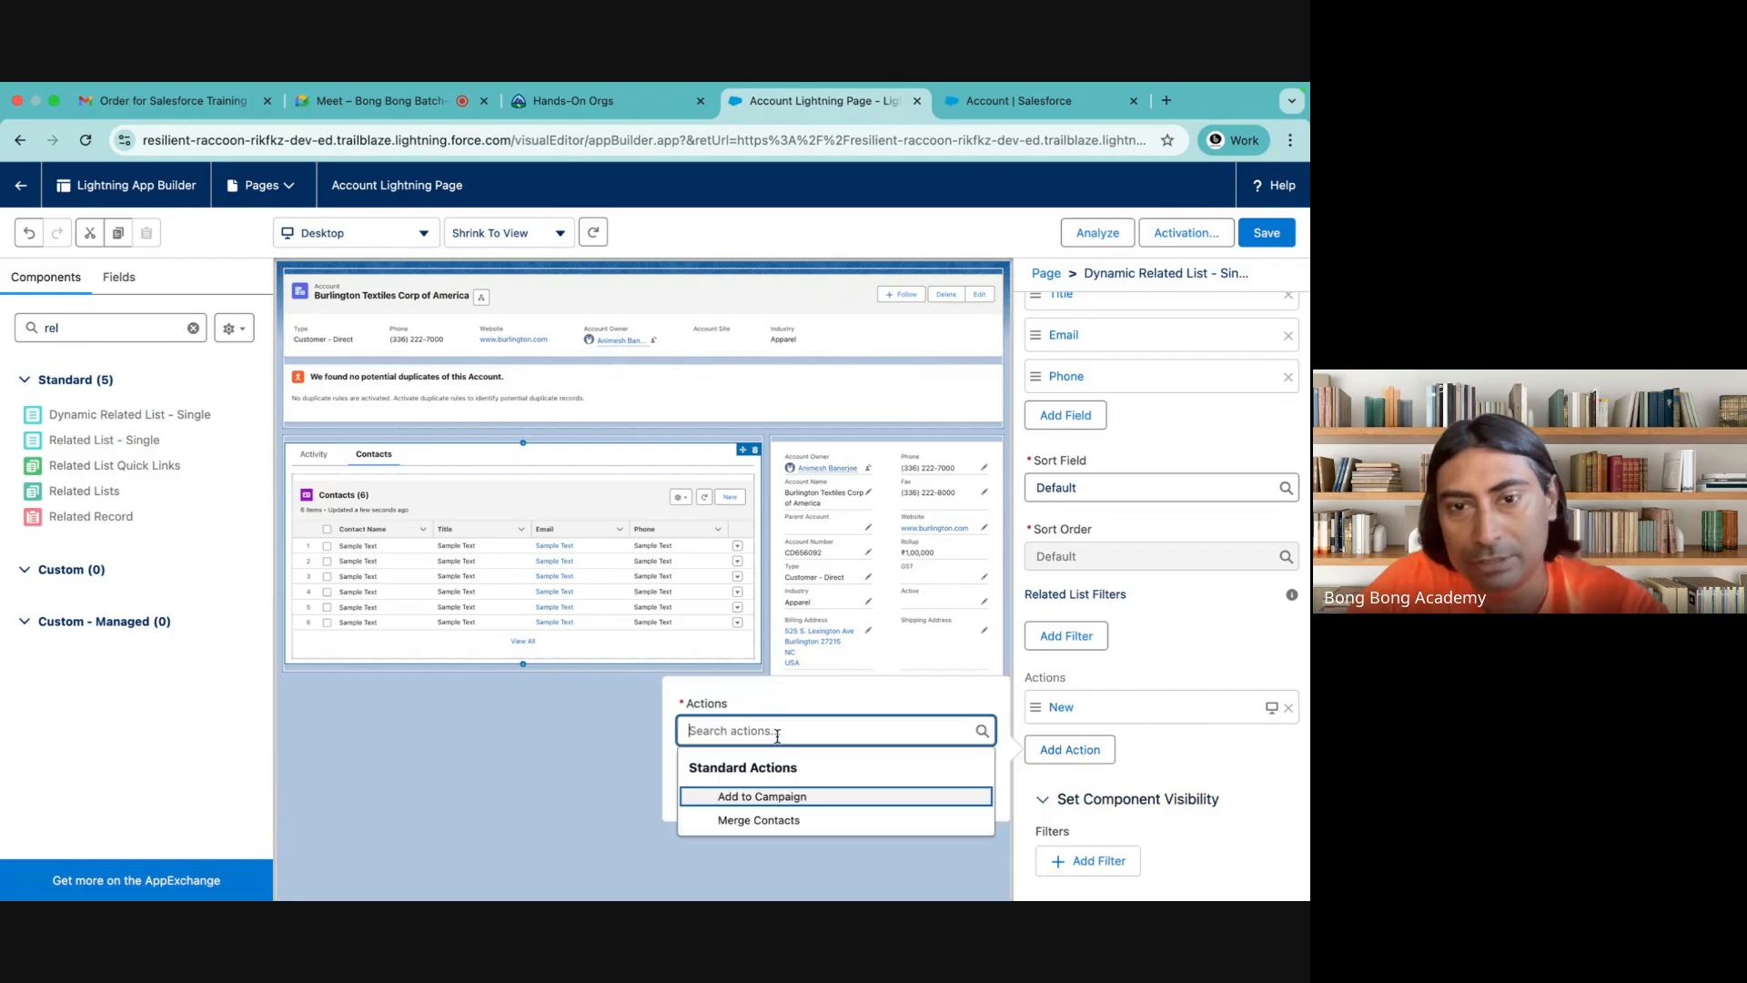
left_click(756, 820)
left_click(959, 794)
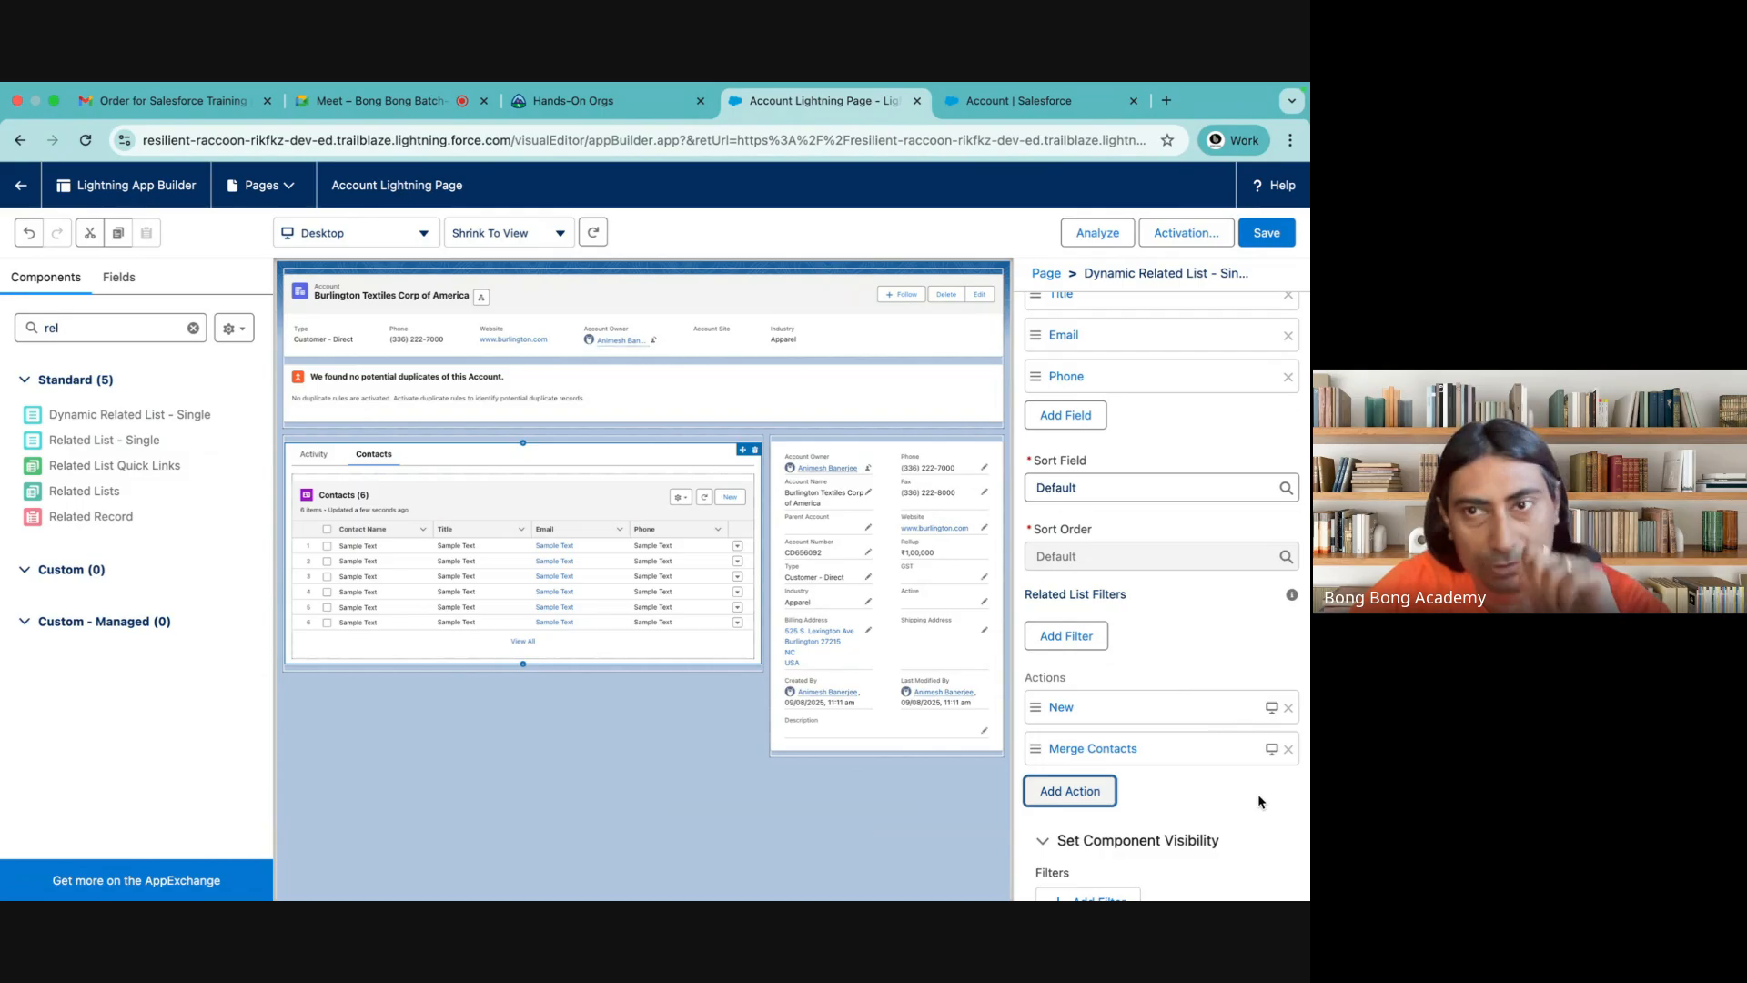
scroll(1243, 521, "up", 2)
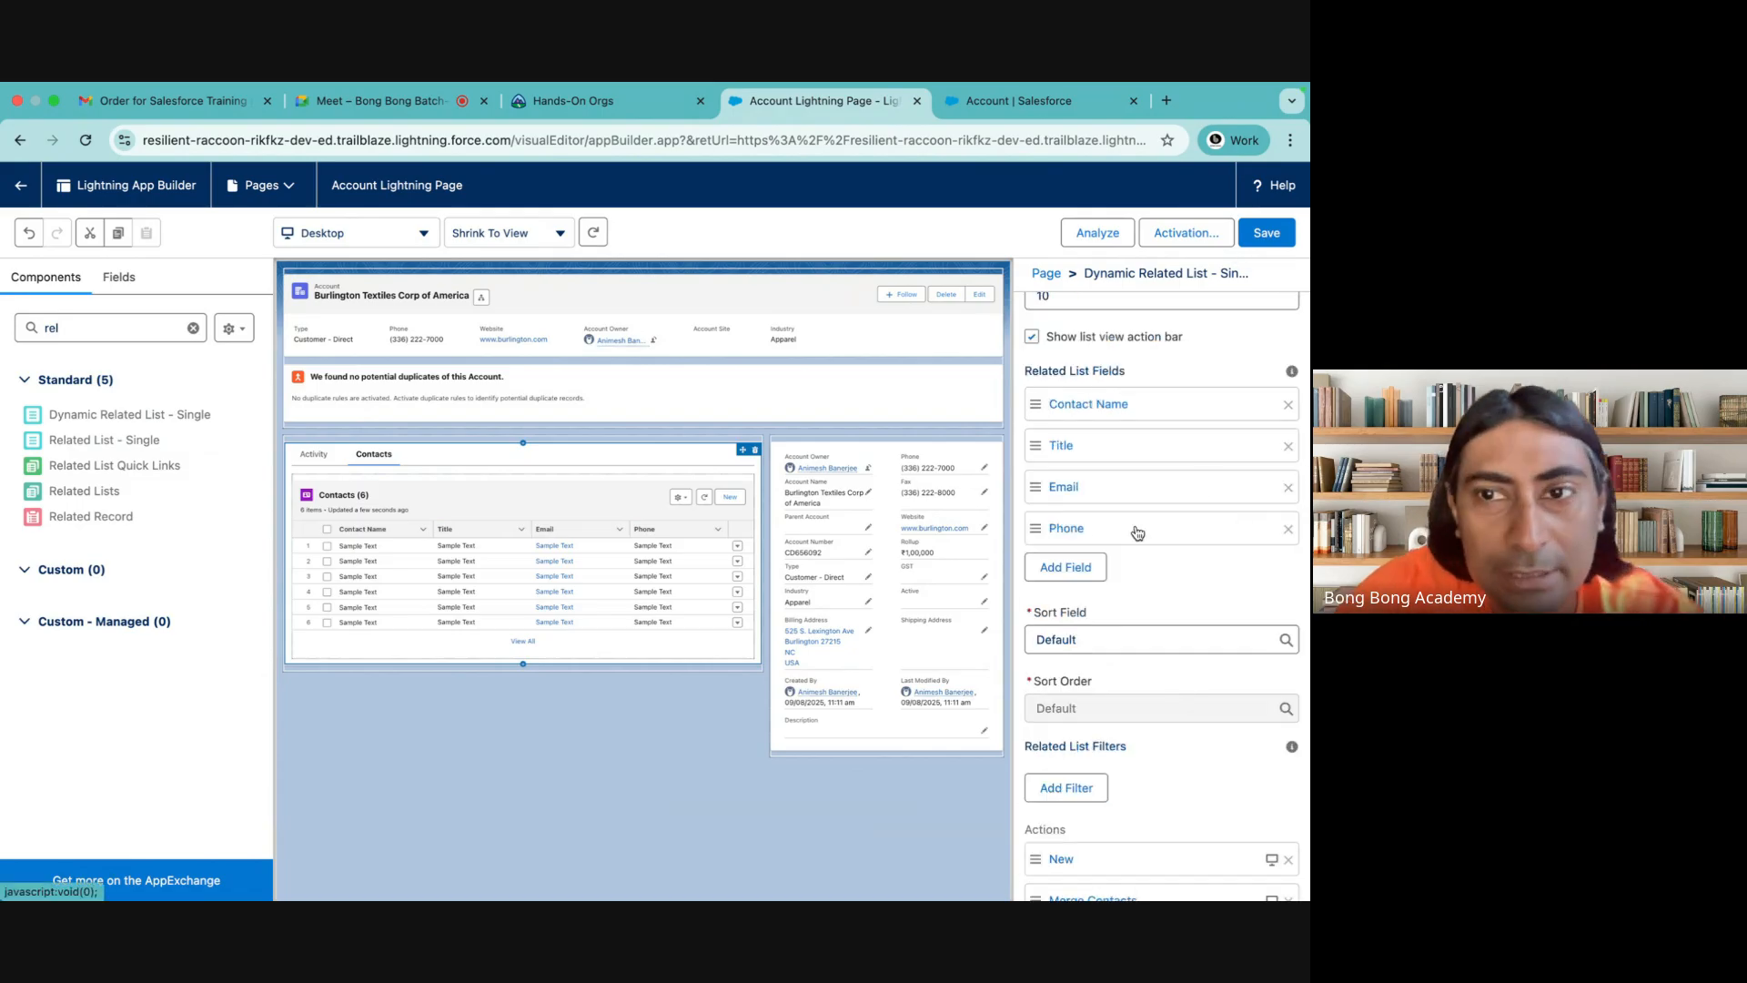
Review the dynamic Contacts related list's fields, sorting and filter settings, and save the Account Lightning page
scroll(1136, 531, "up", 4)
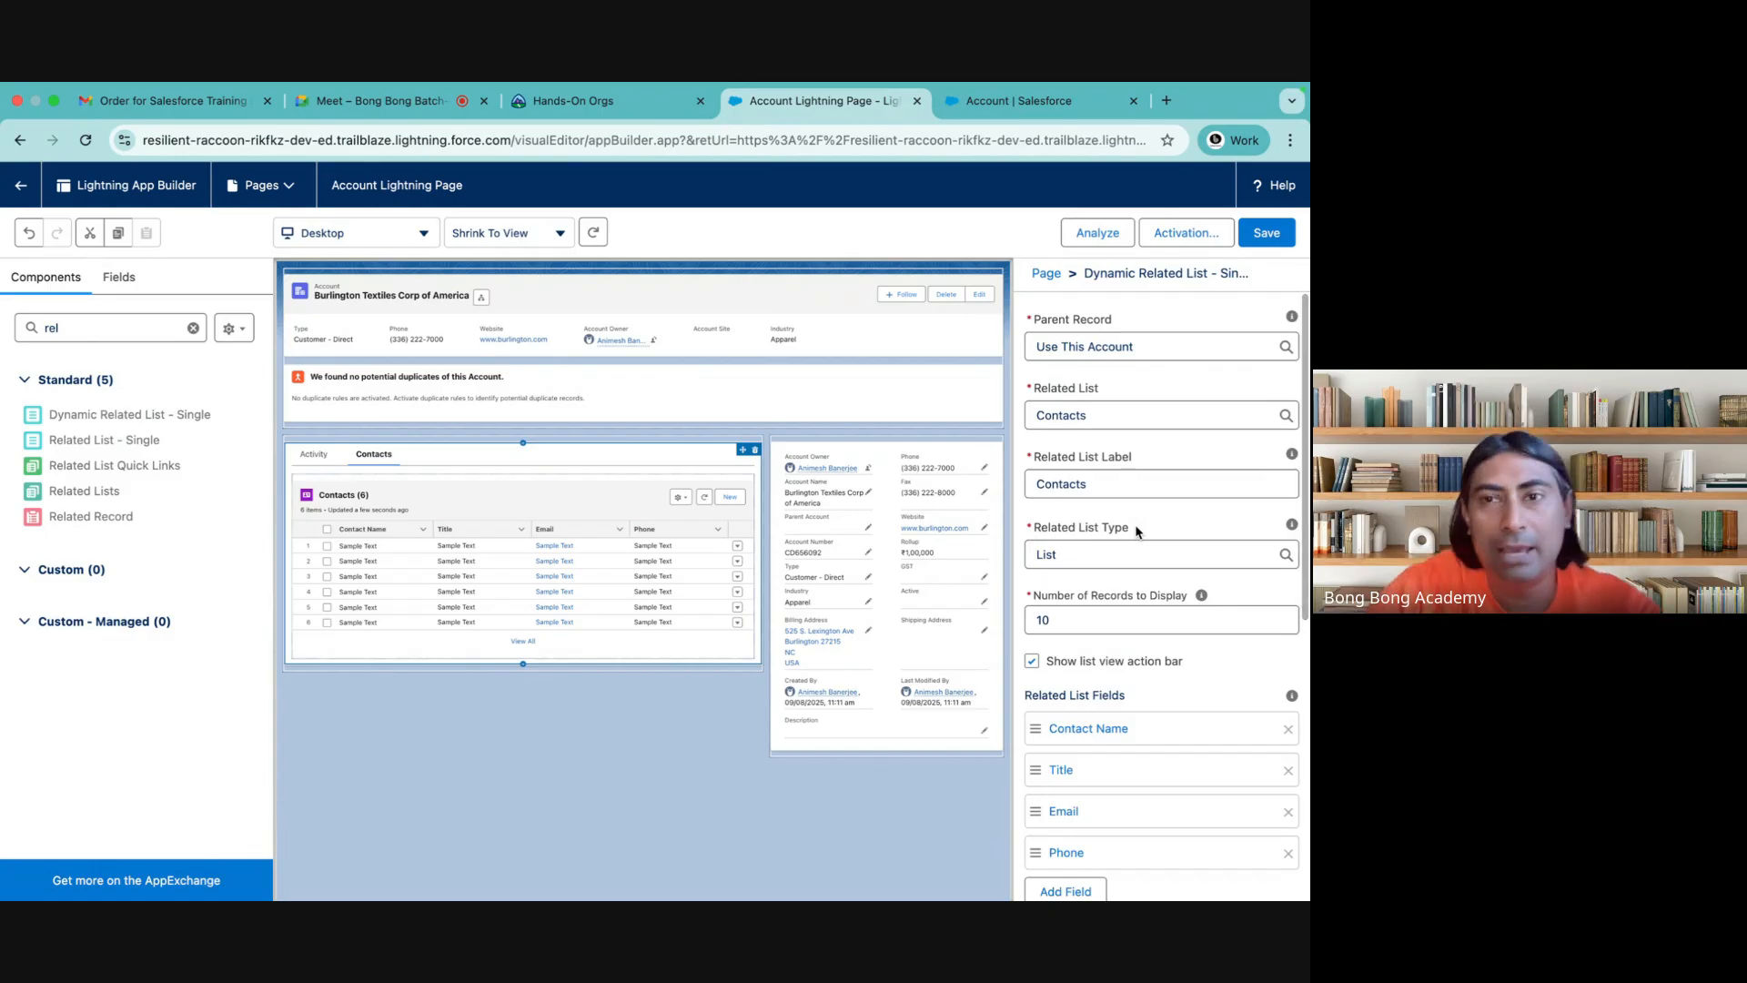
scroll(1137, 532, "down", 3)
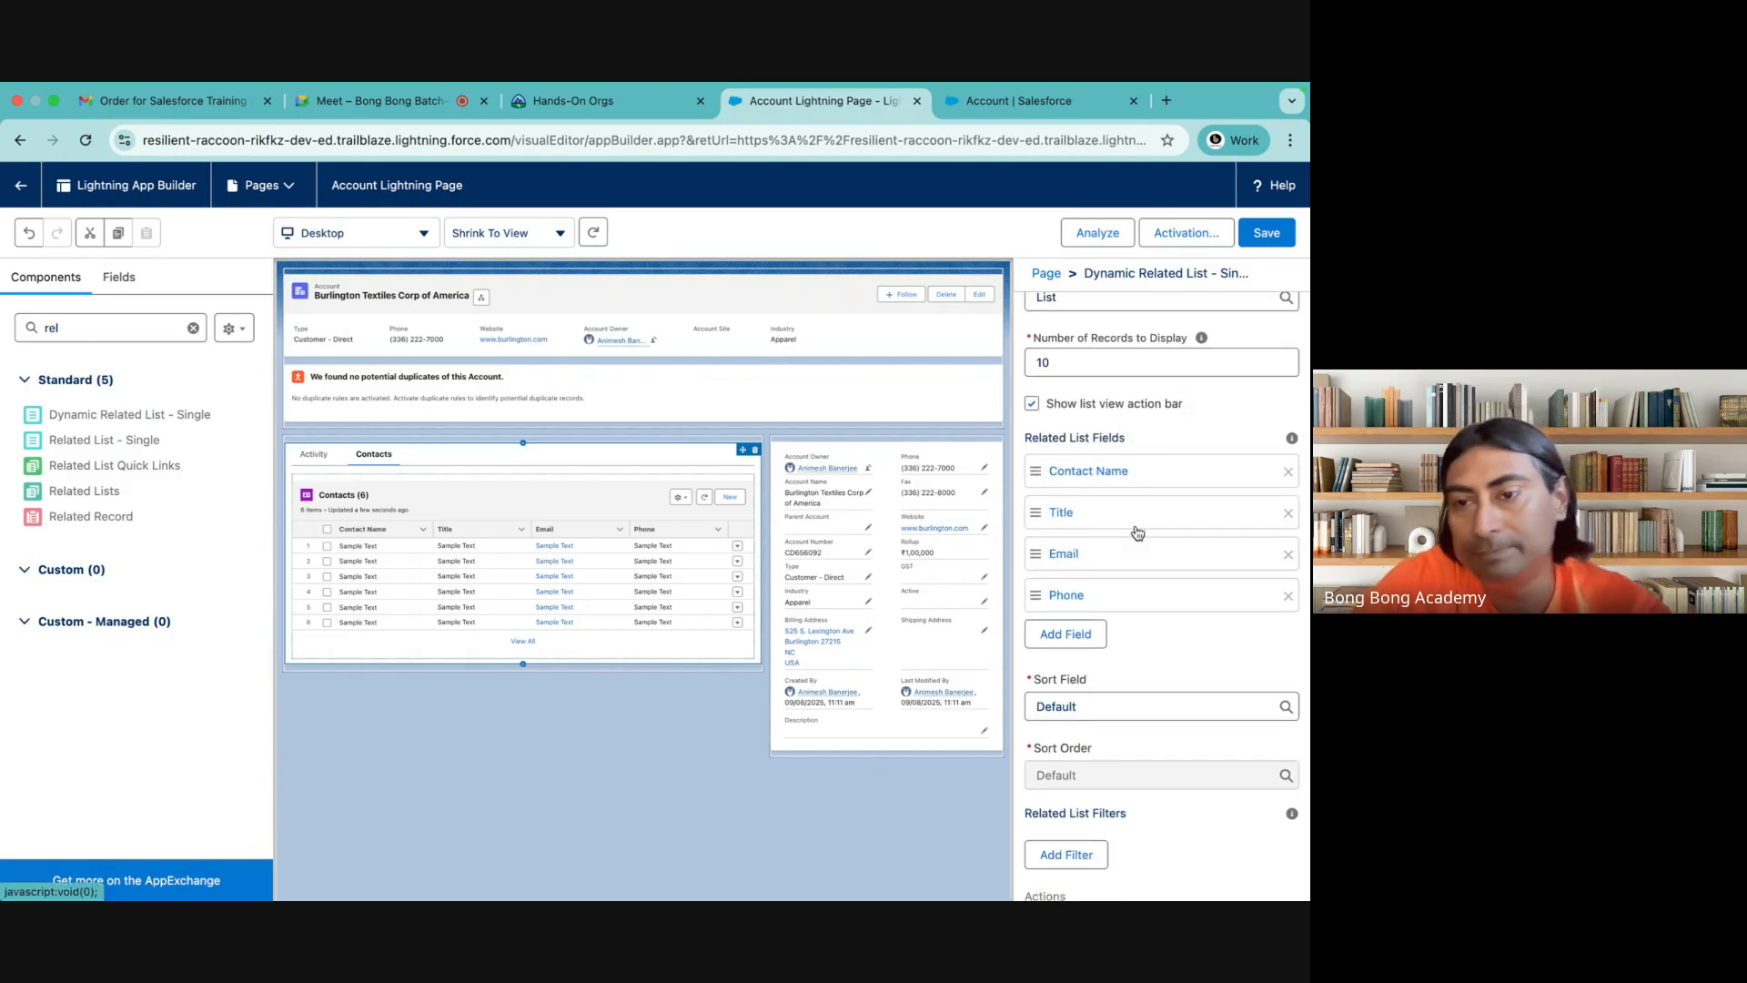
scroll(1137, 532, "up", 1)
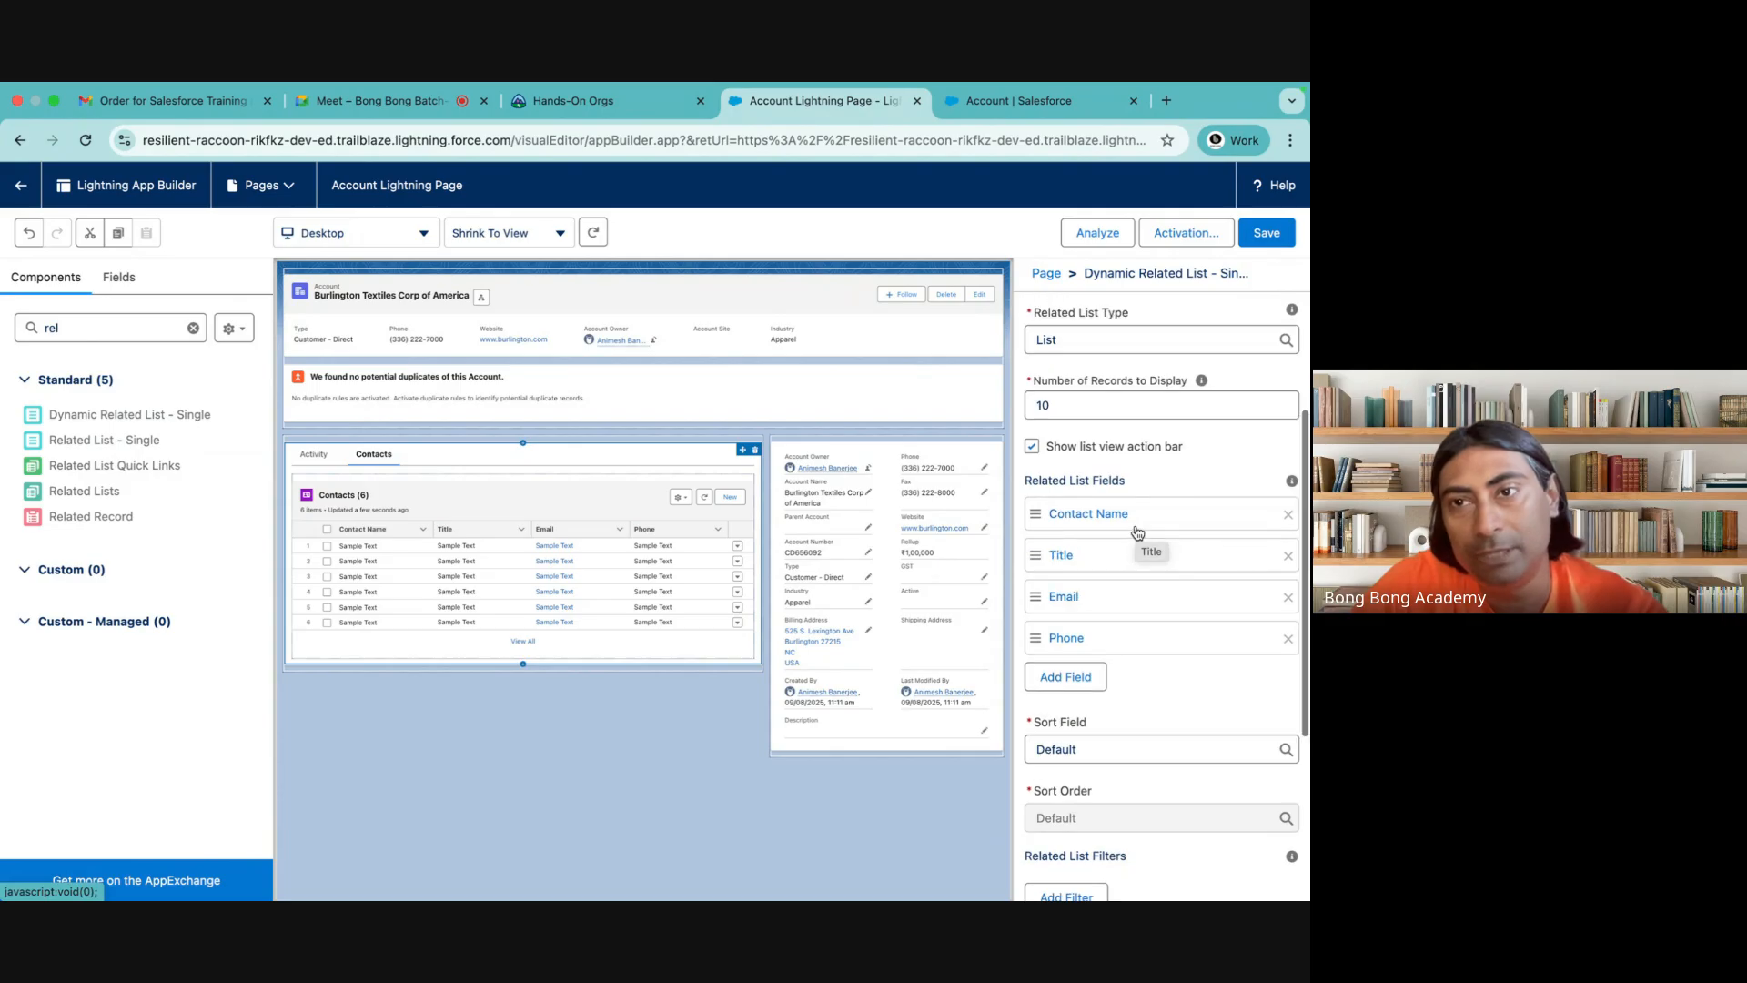
left_click(1264, 235)
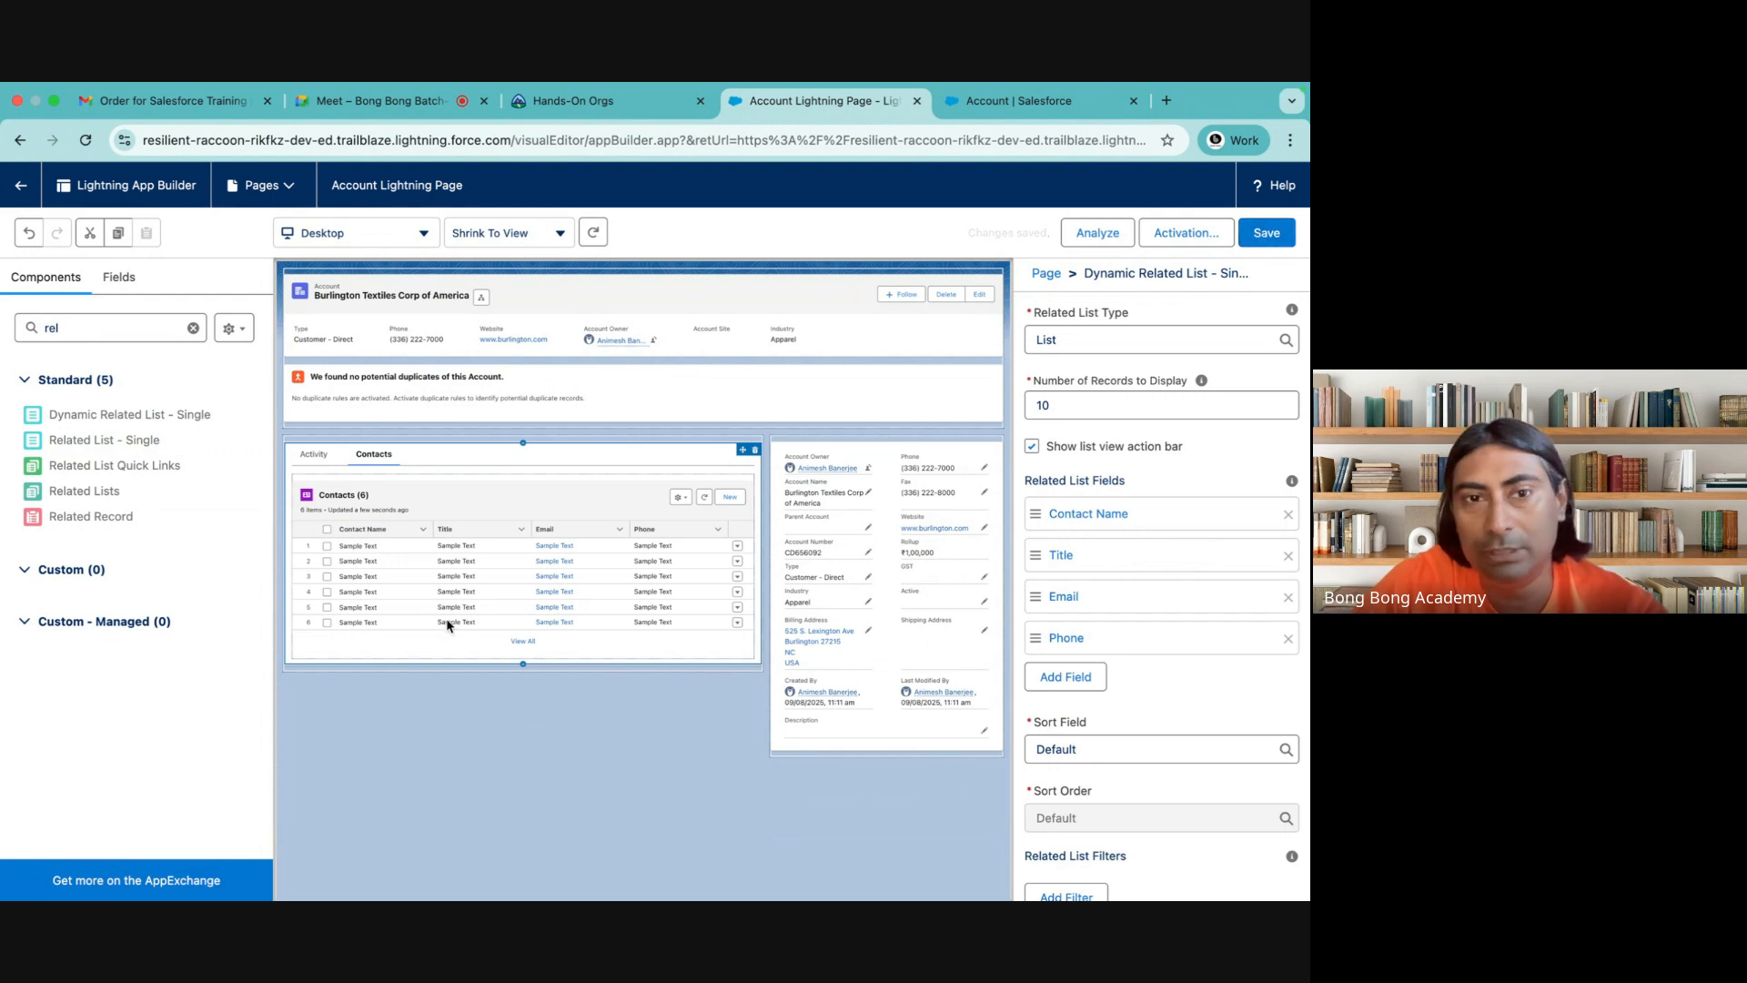
Add a third tab to the Tabs component and set its label to Opportunities
left_click(401, 457)
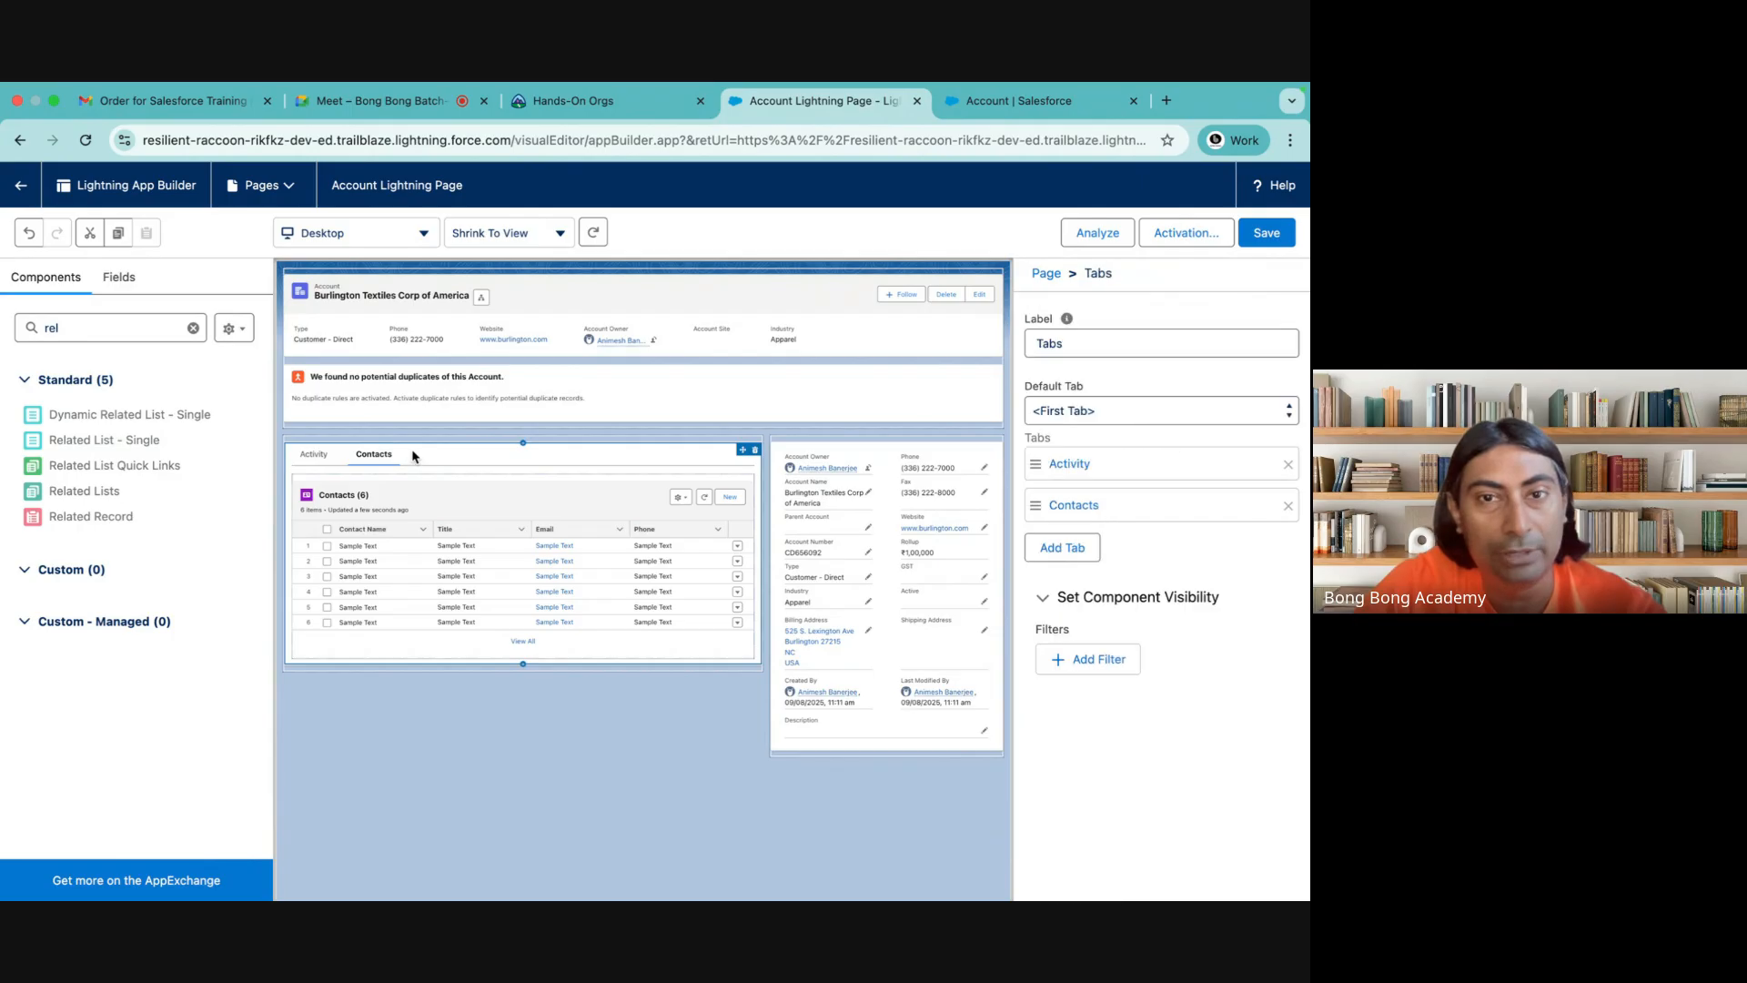
left_click(1065, 550)
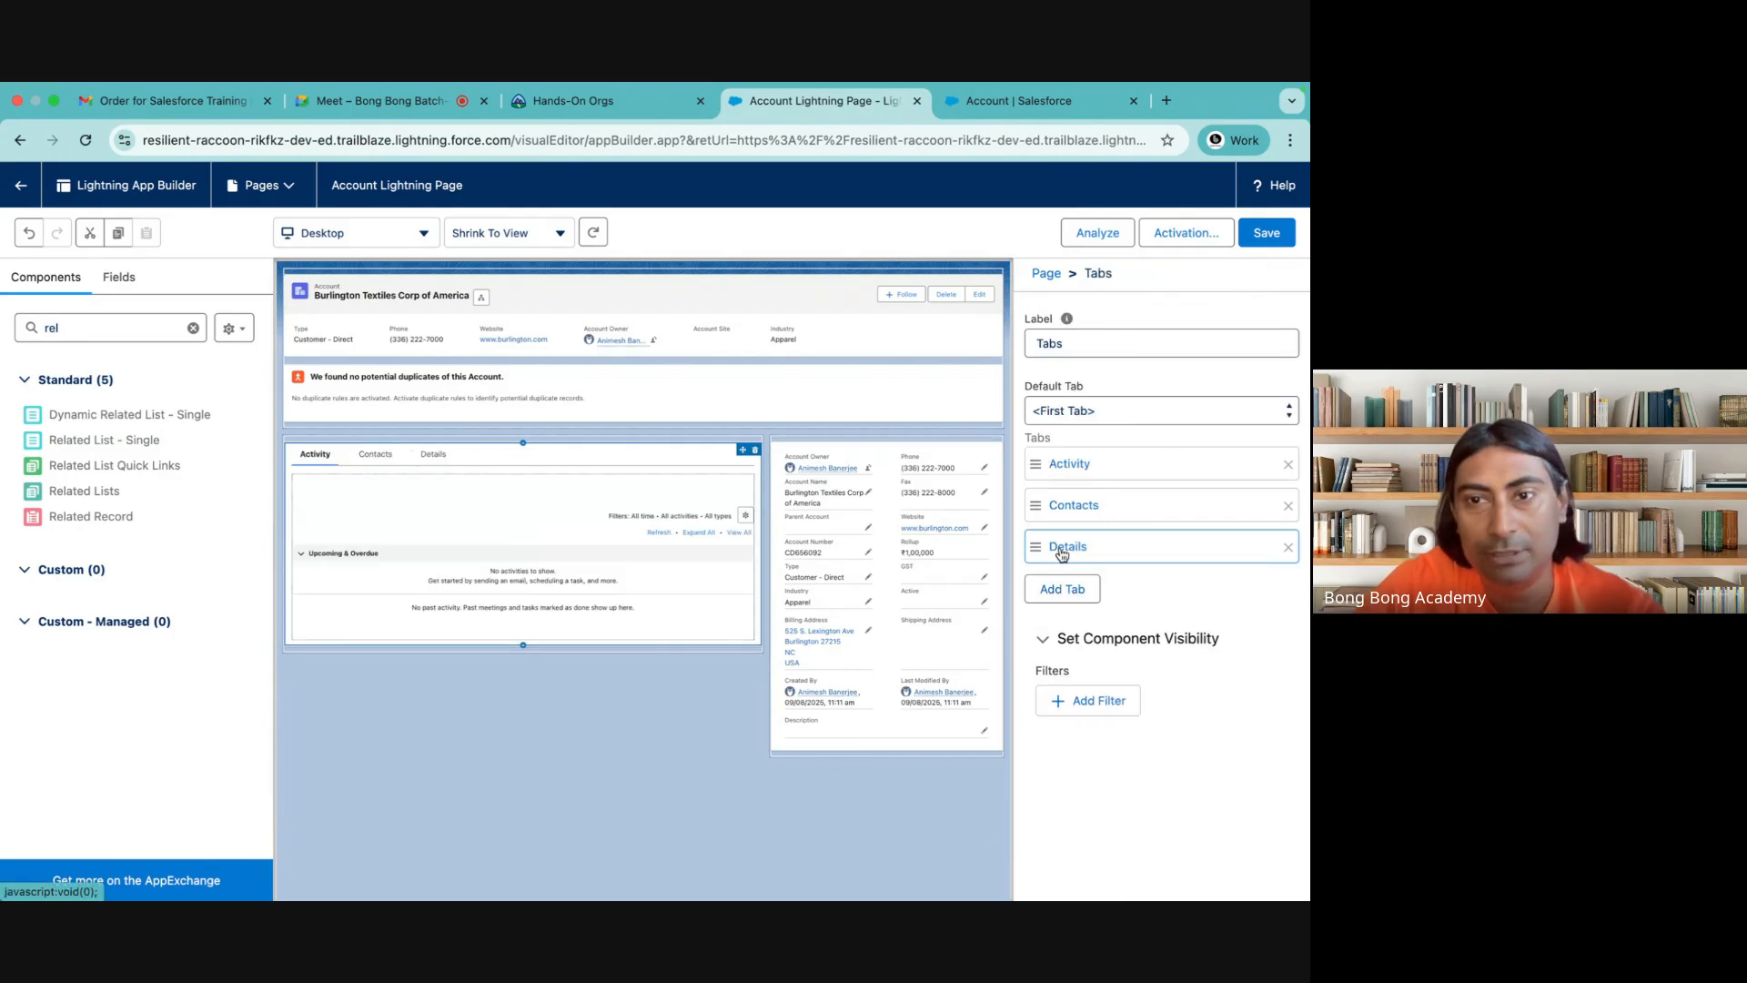
left_click(1075, 554)
left_click(796, 571)
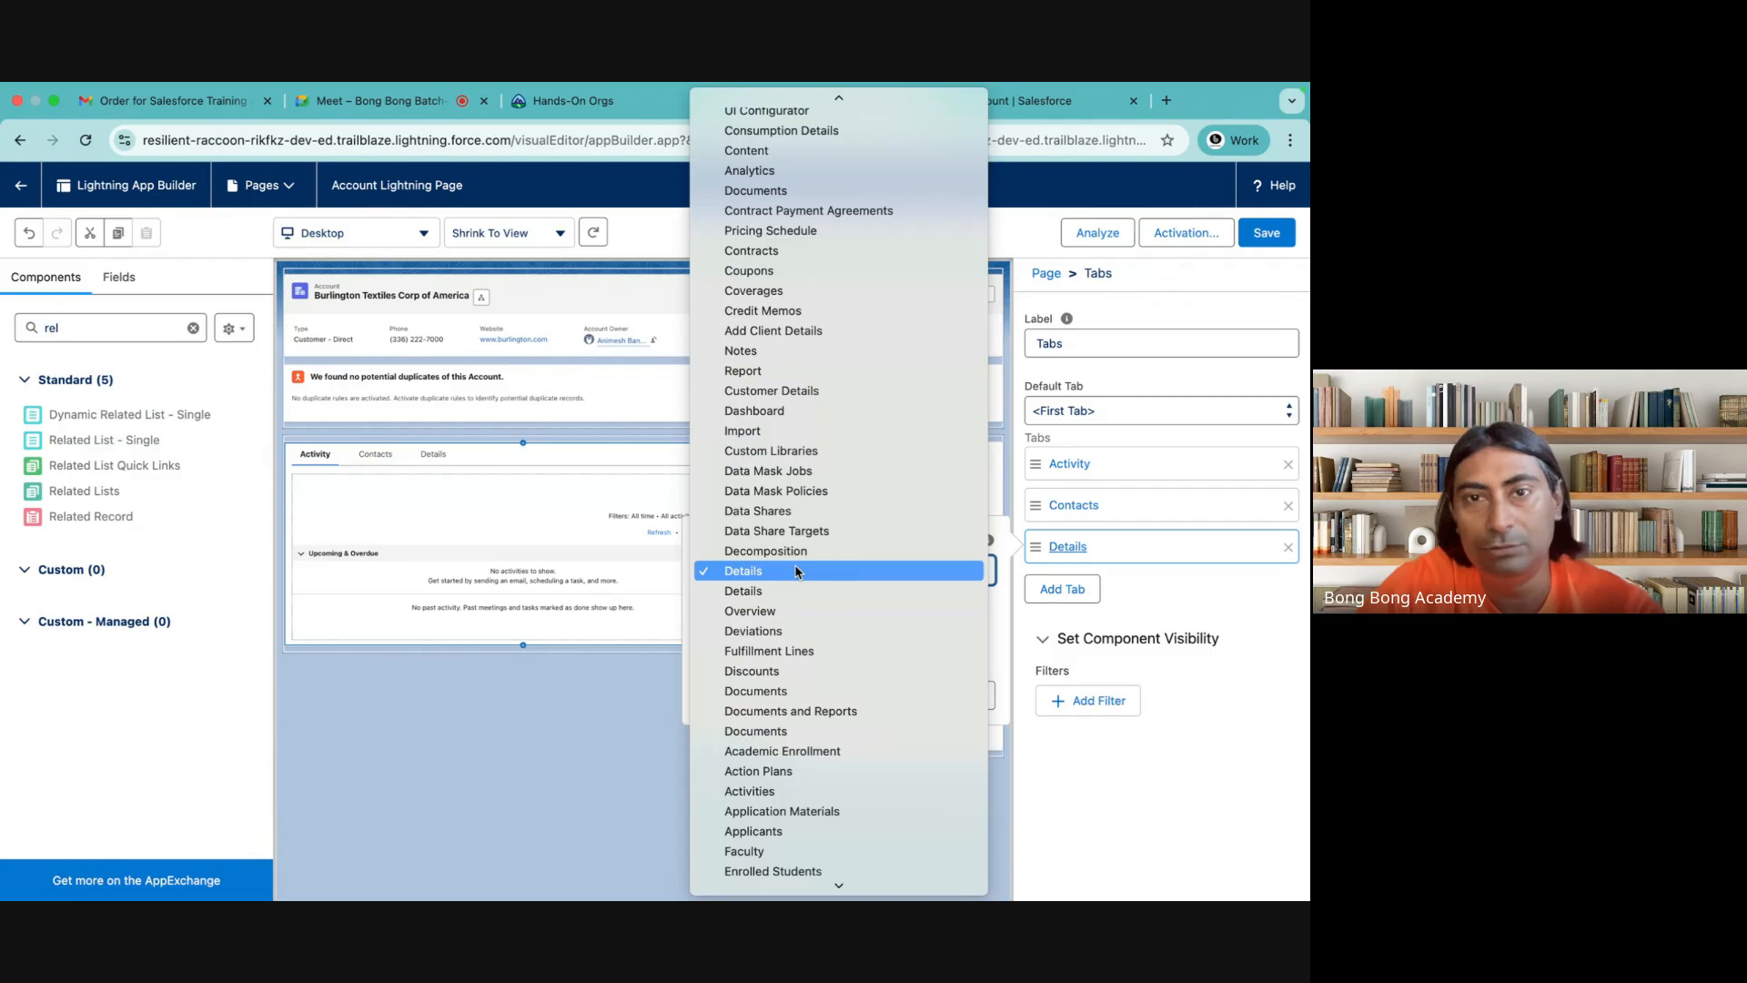
scroll(796, 571, "down", 5)
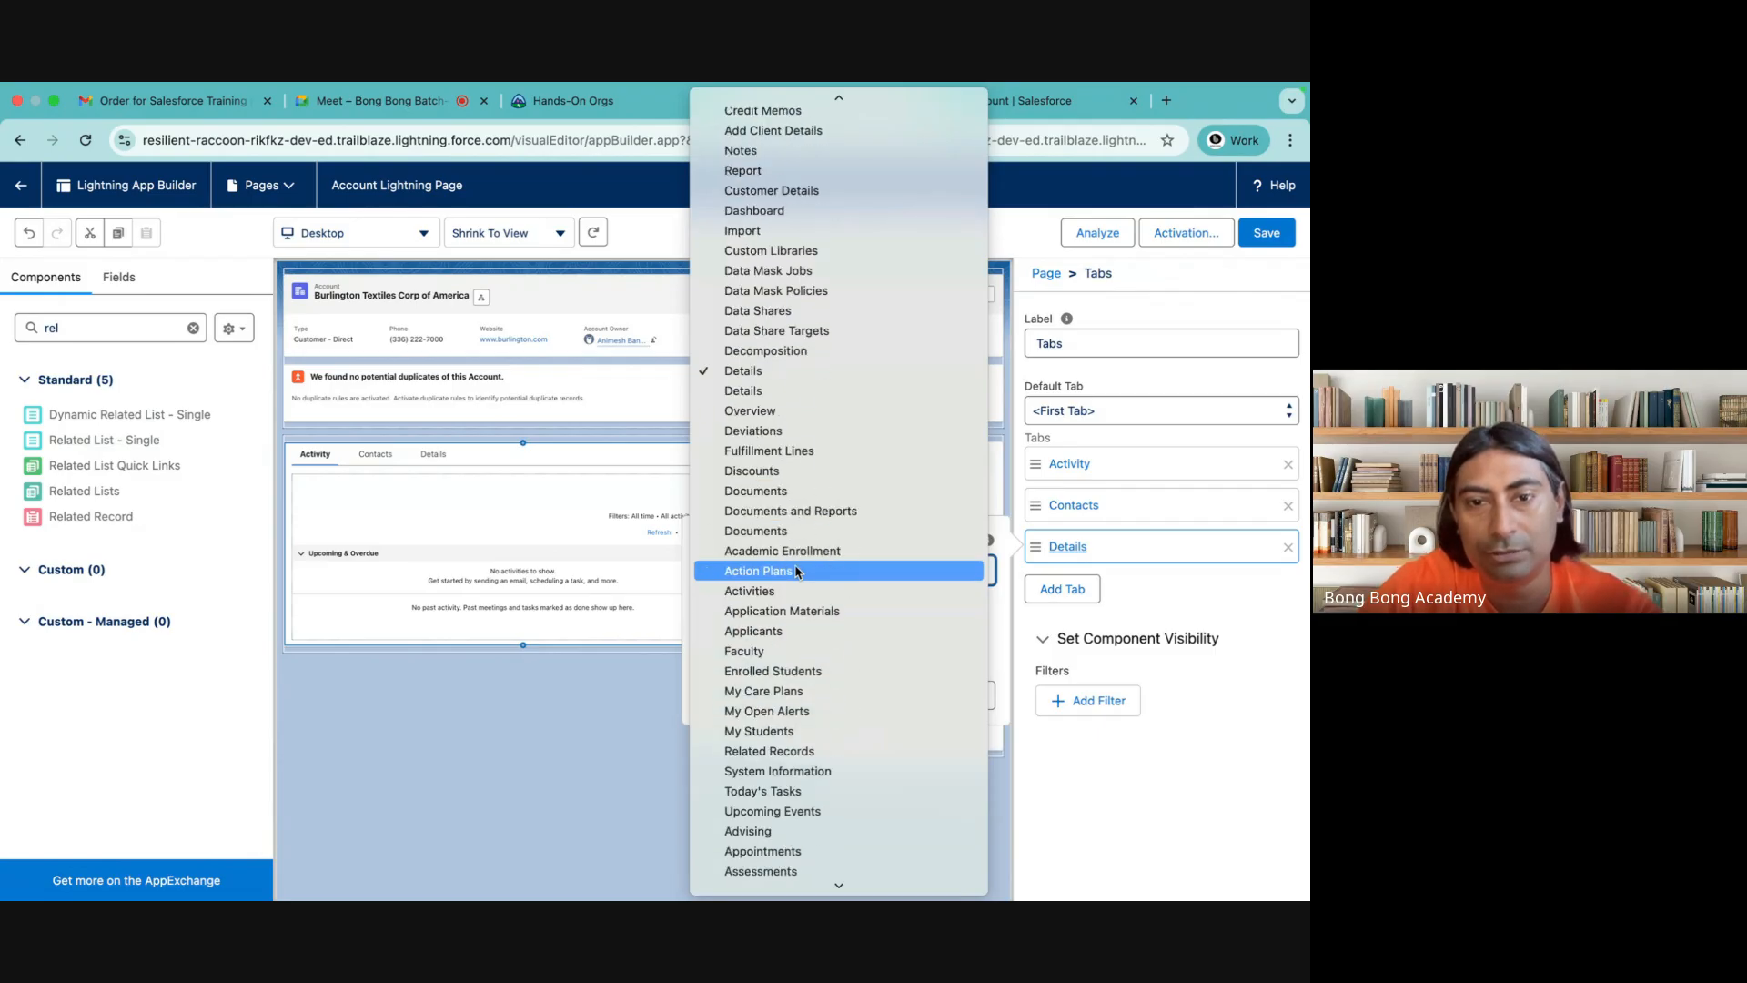
scroll(796, 571, "down", 20)
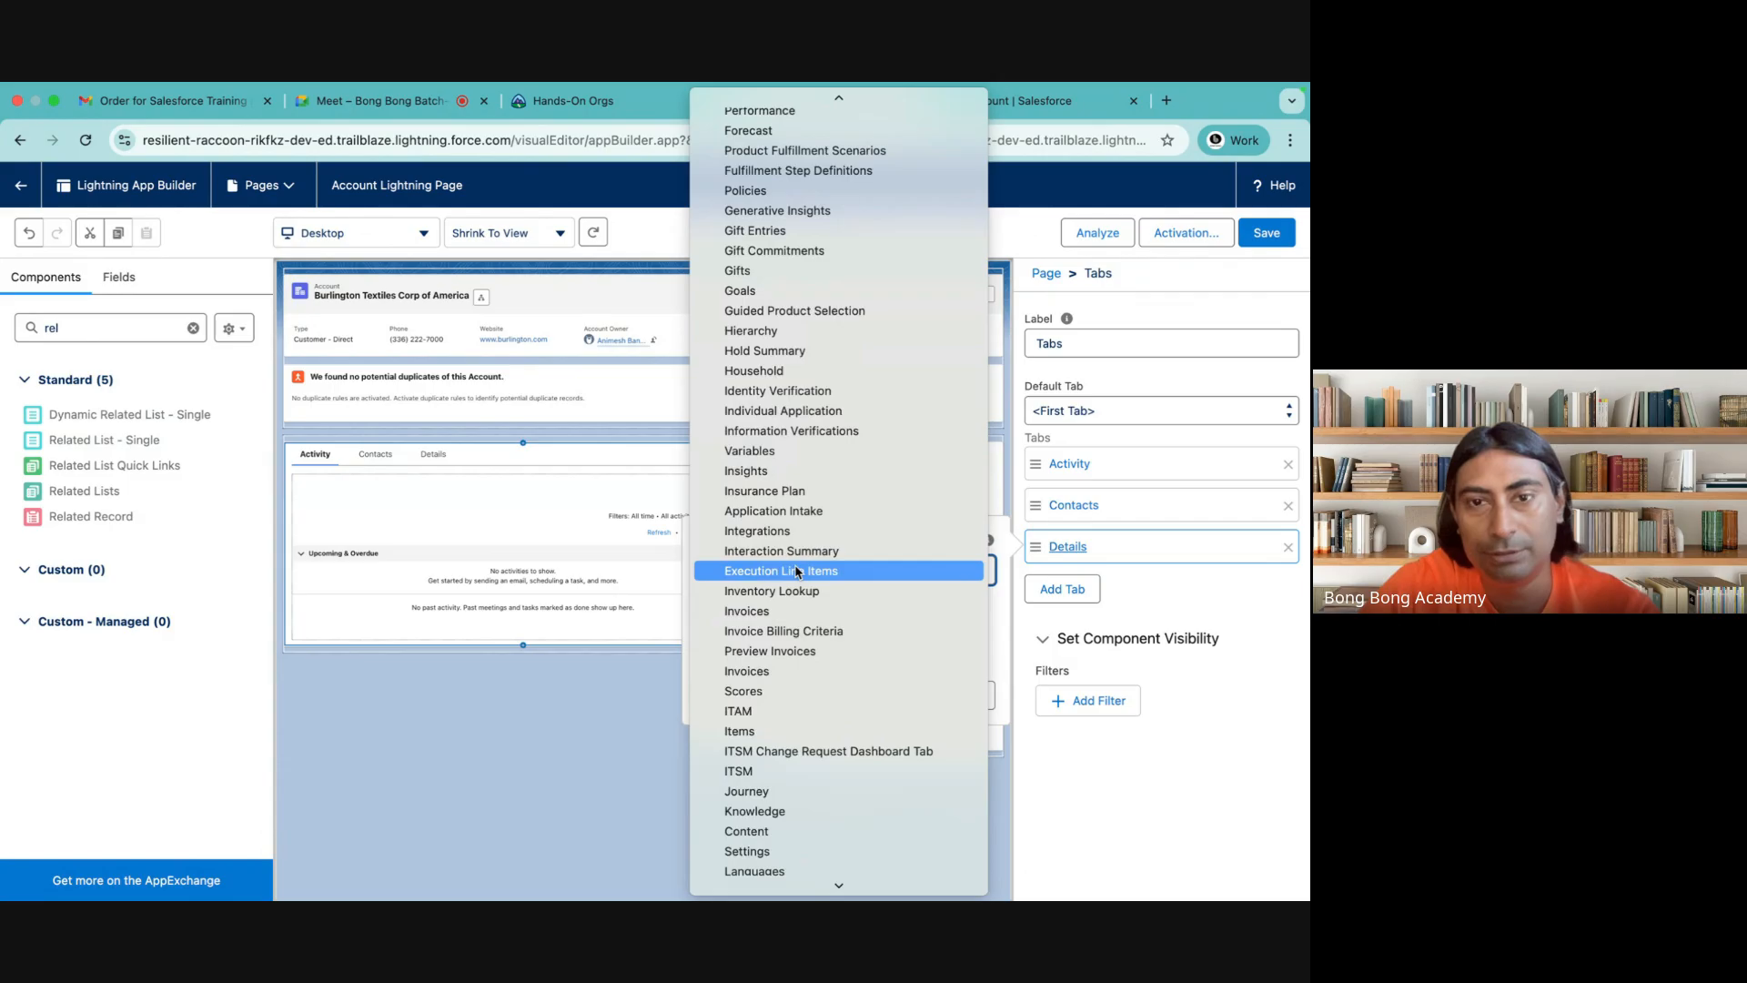
scroll(797, 570, "down", 20)
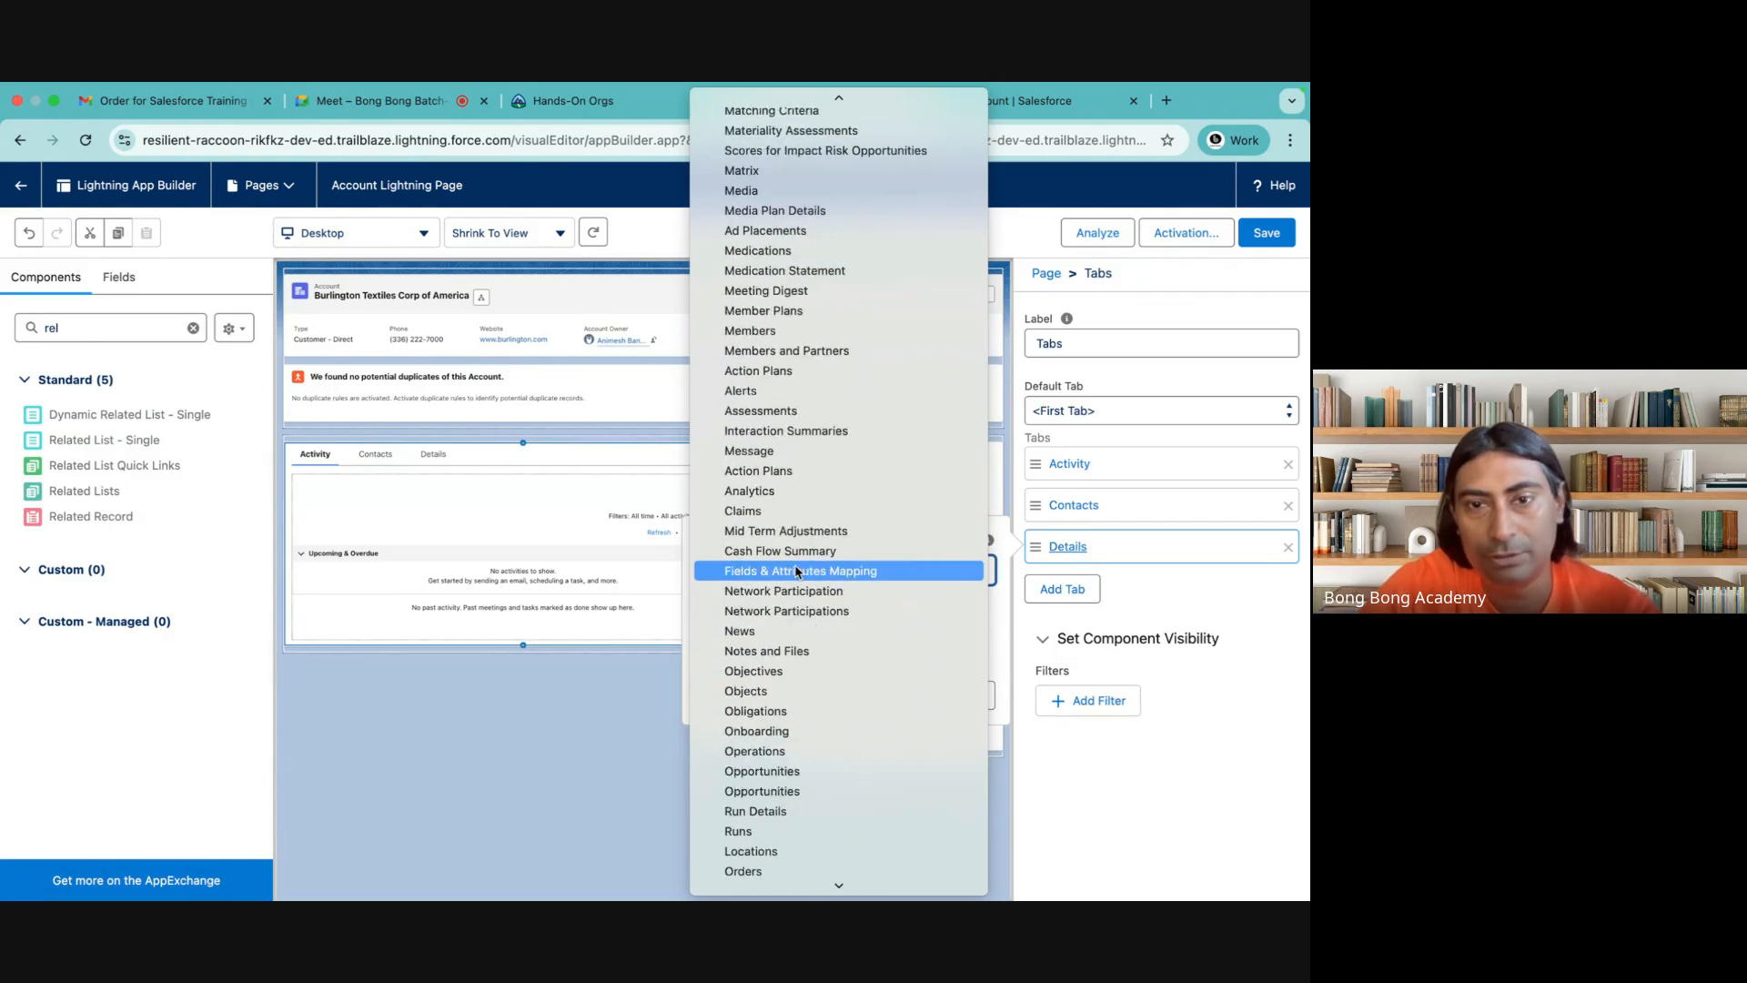
left_click(772, 772)
left_click(960, 696)
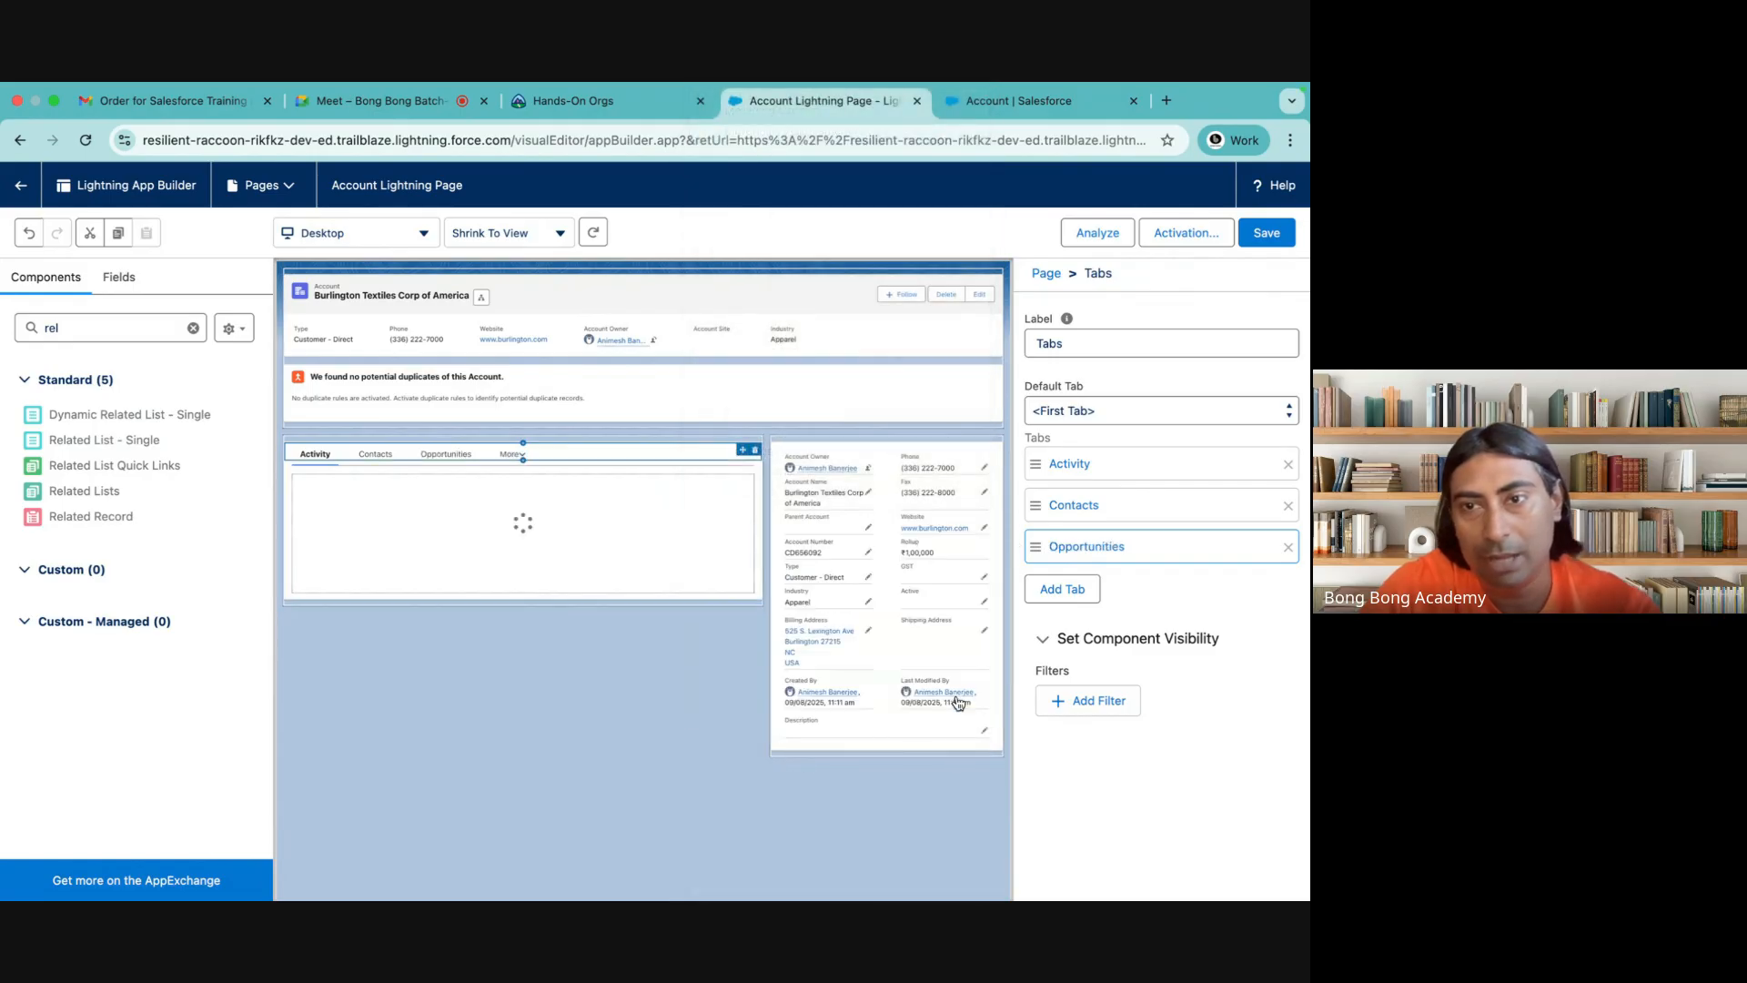
Place a Dynamic Related List - Single component in the Opportunities tab and set its related list to Opportunities
left_click(453, 454)
left_click_drag(141, 420, 514, 508)
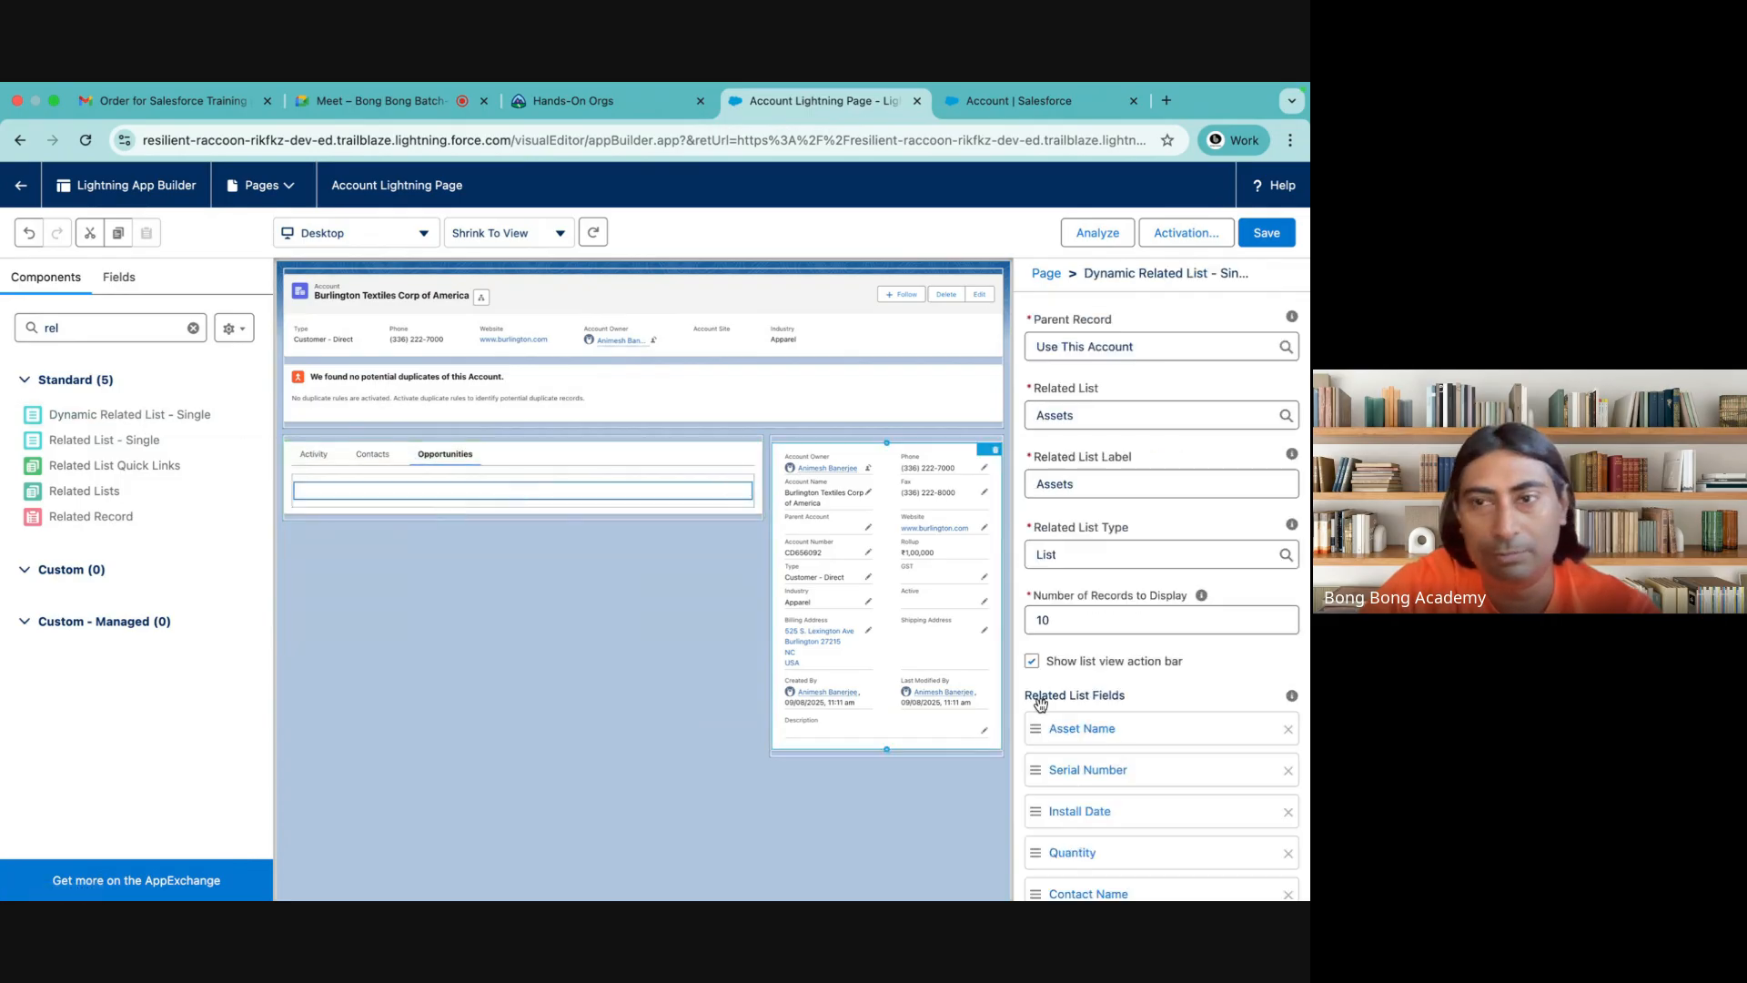
left_click(1088, 411)
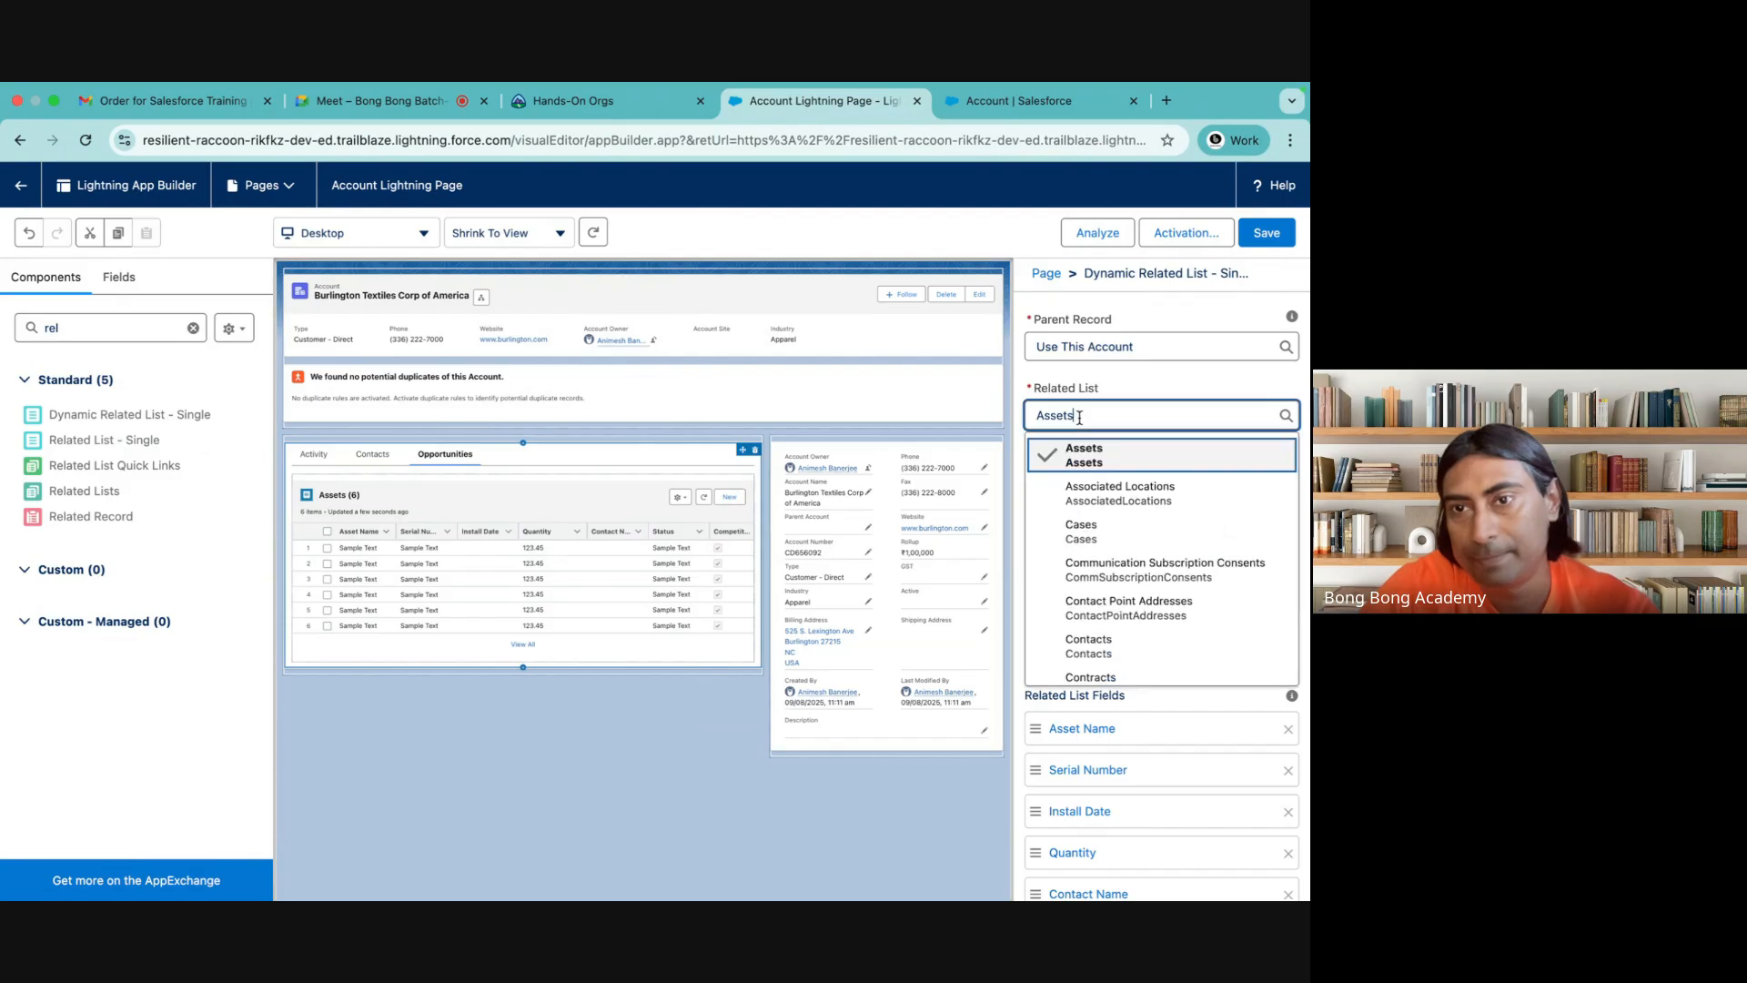
scroll(1128, 587, "down", 5)
scroll(1128, 585, "down", 3)
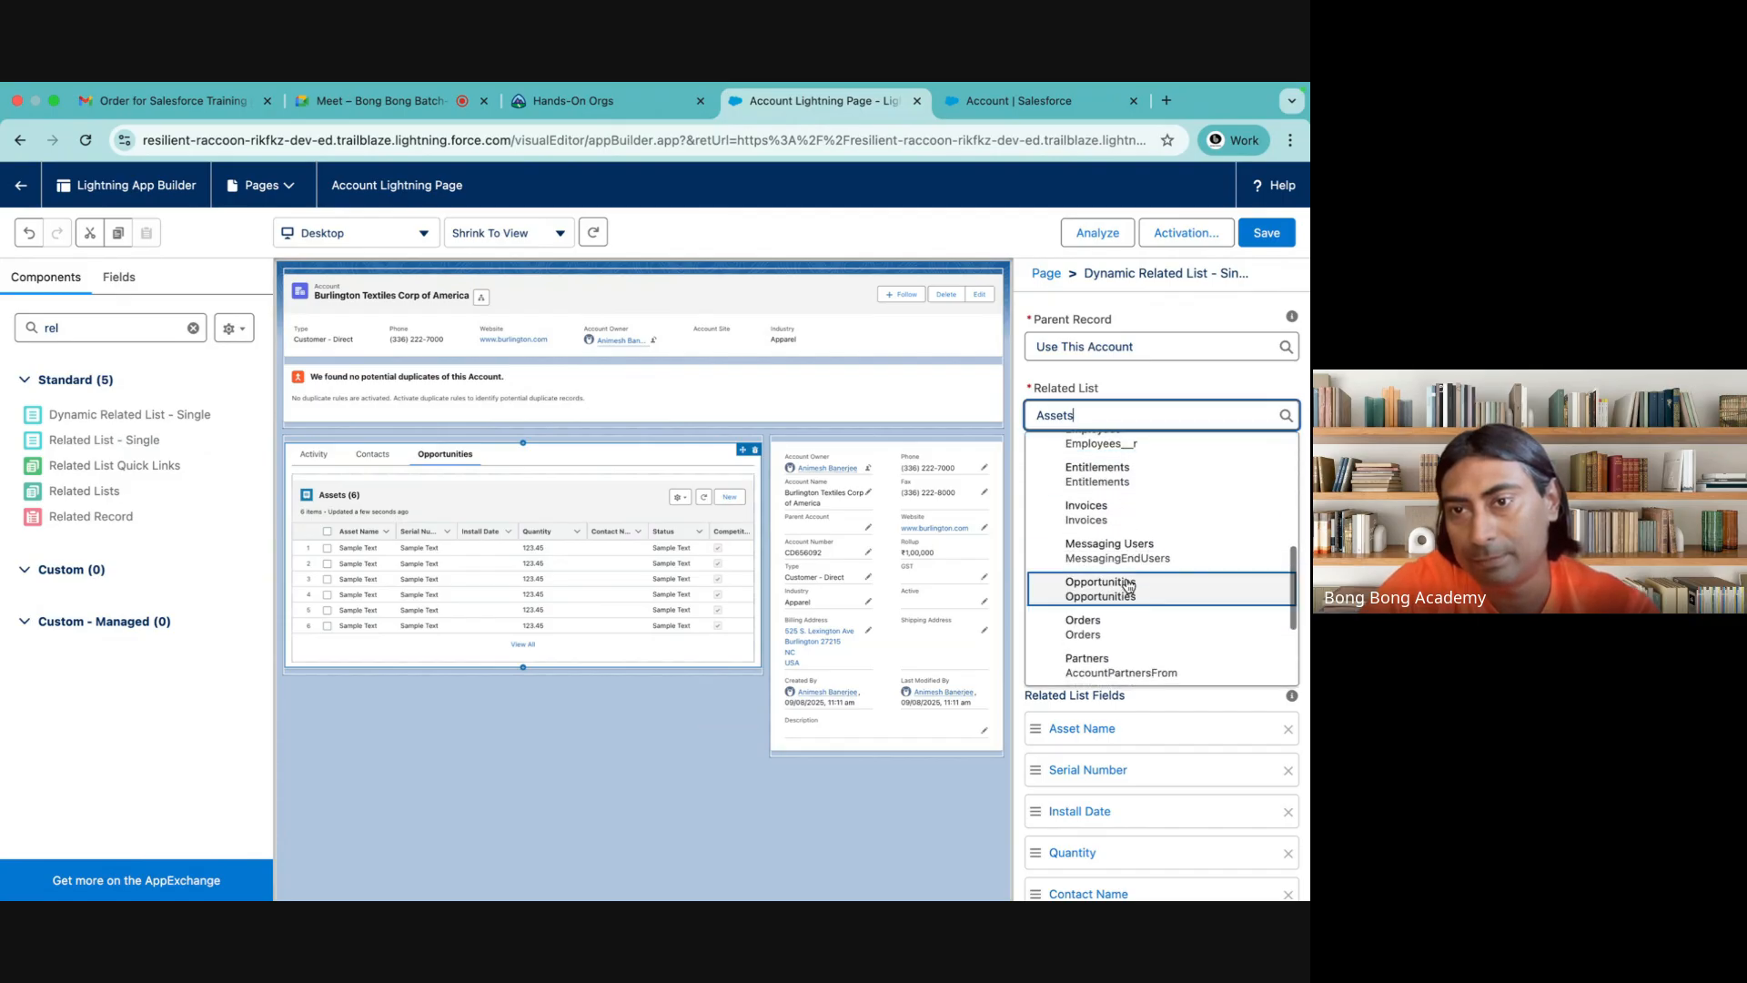
left_click(1119, 565)
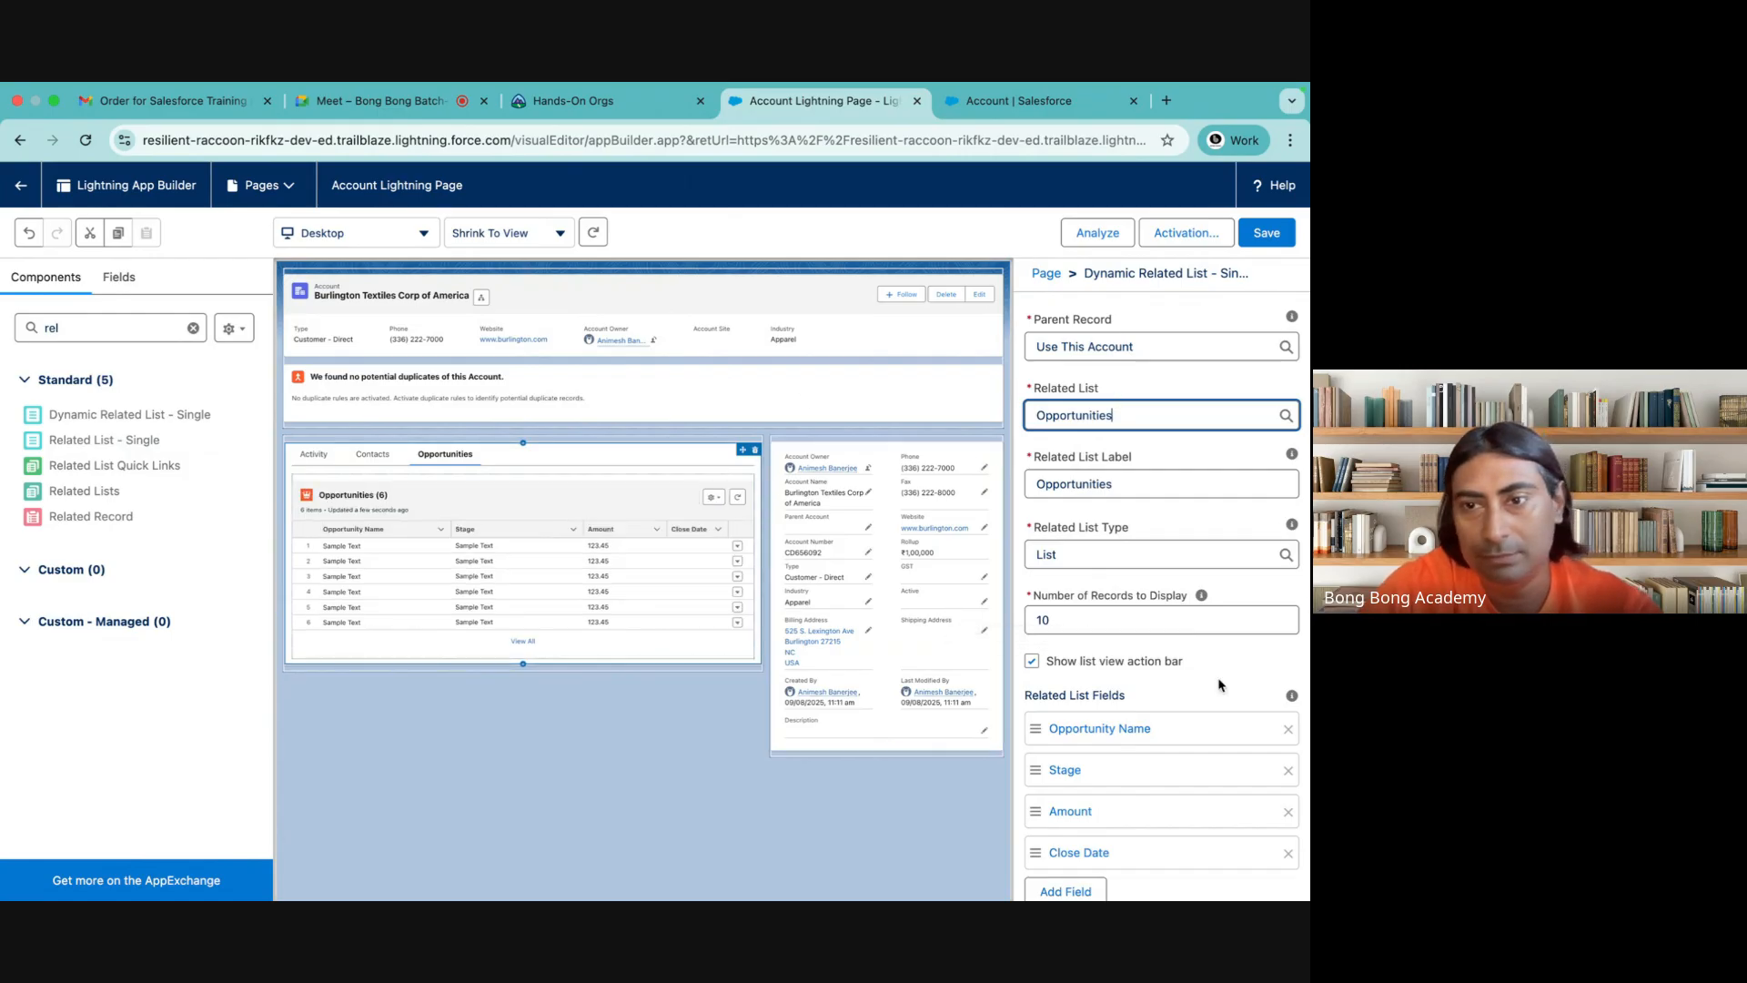
Set the dynamic Opportunities related list's sort field to Stage and save the page
scroll(1183, 637, "down", 5)
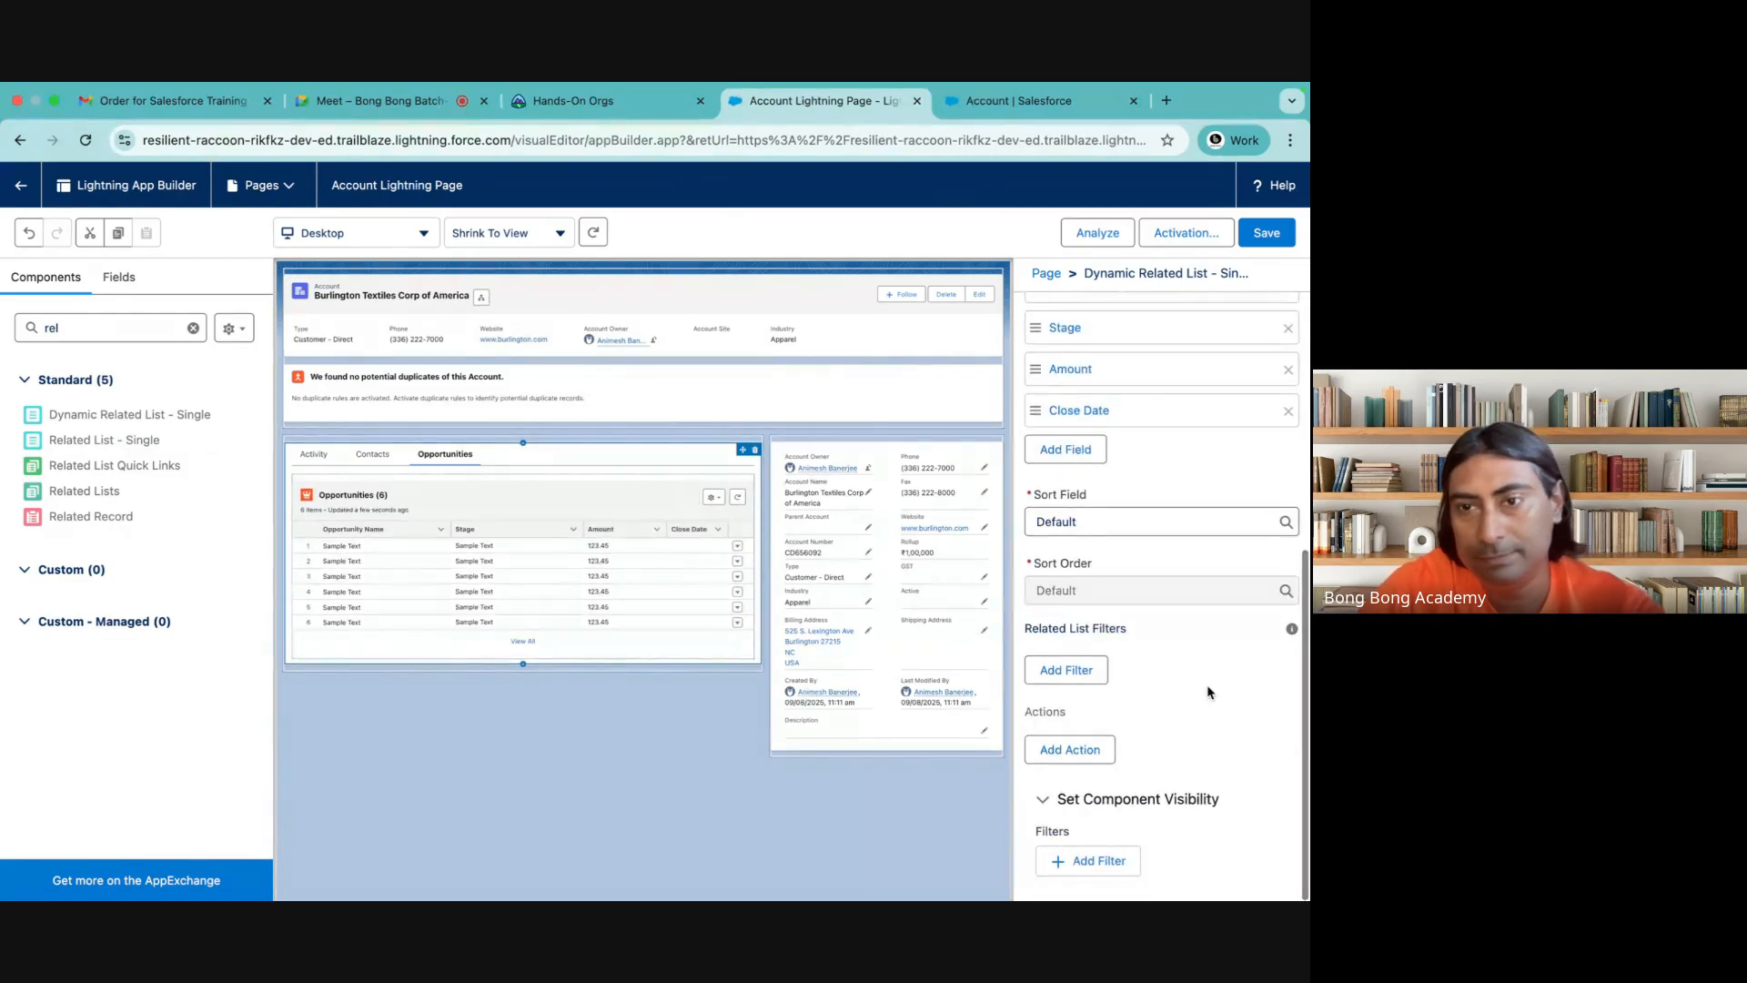
left_click(1111, 526)
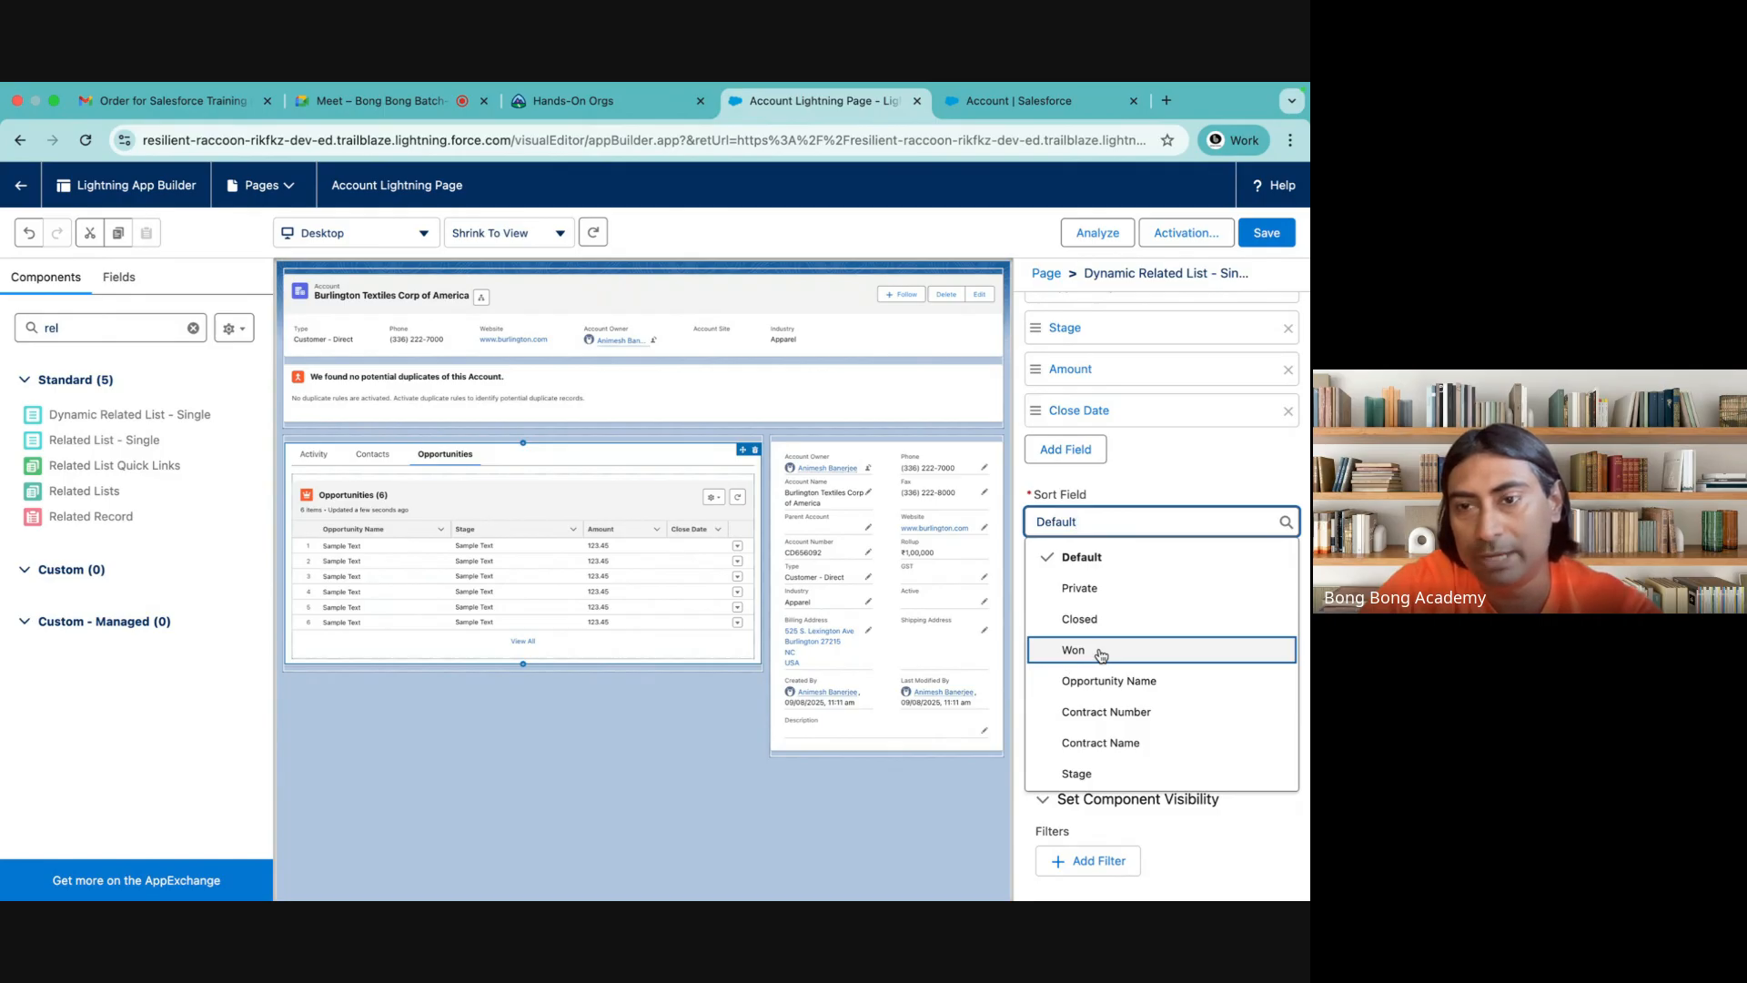
left_click(1079, 773)
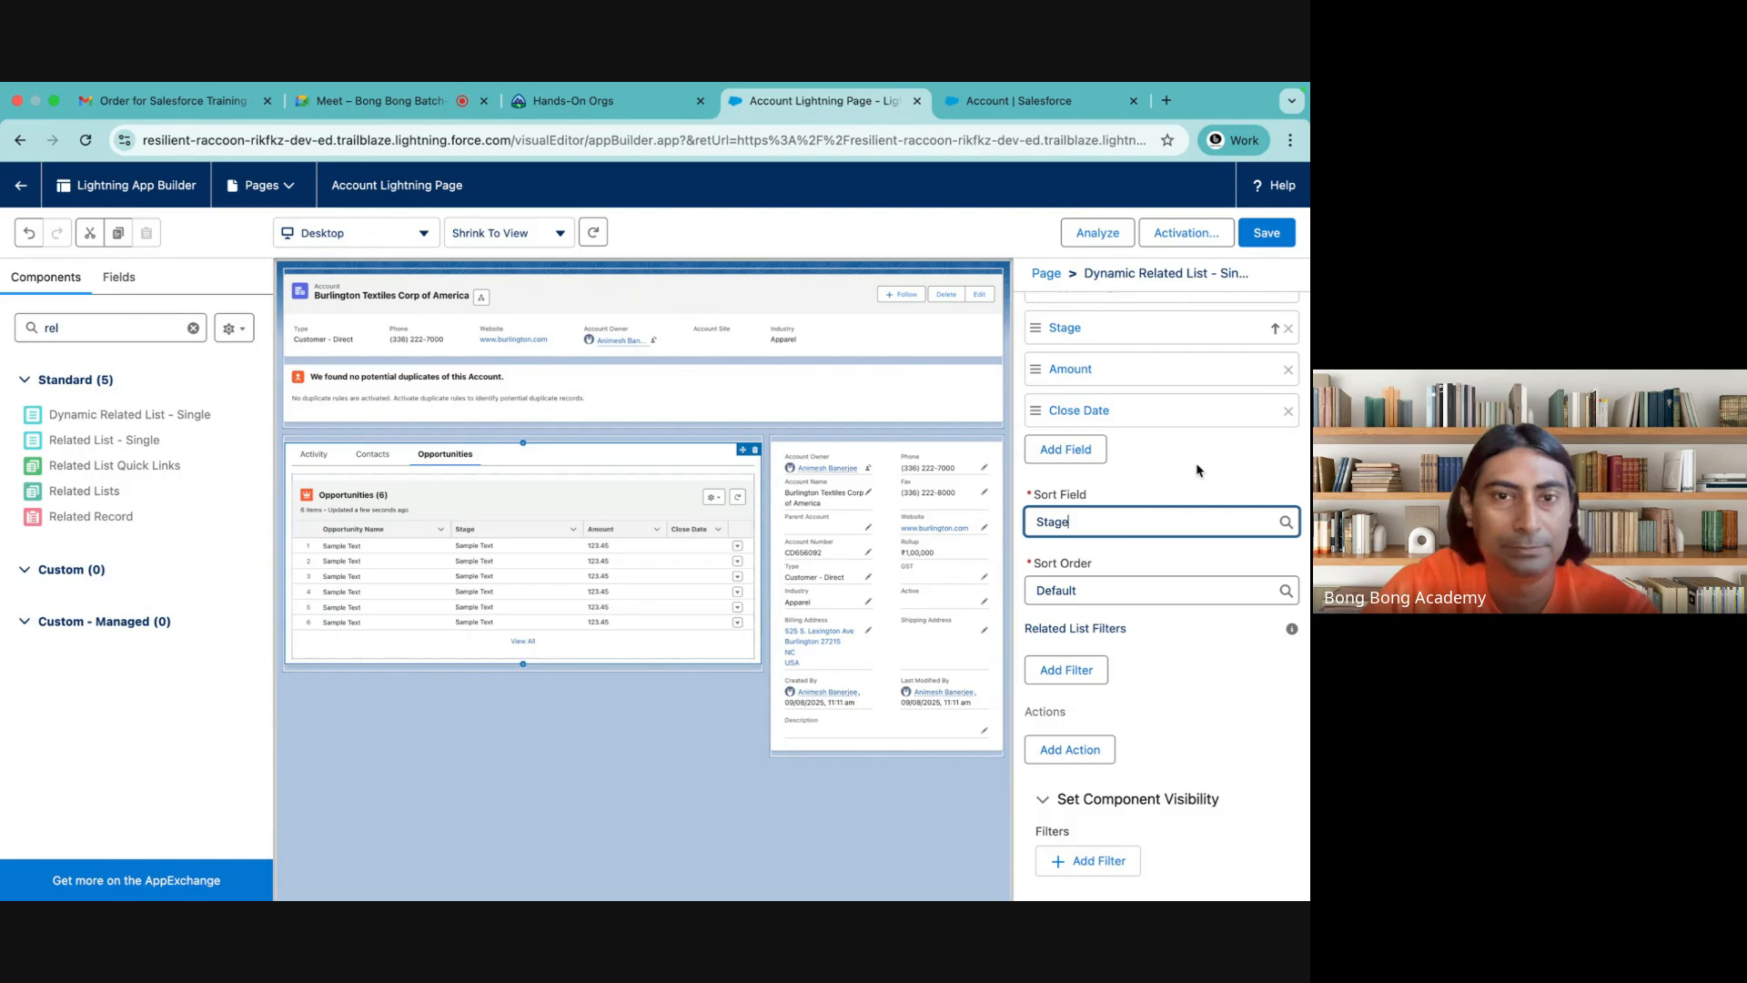
scroll(1198, 464, "up", 3)
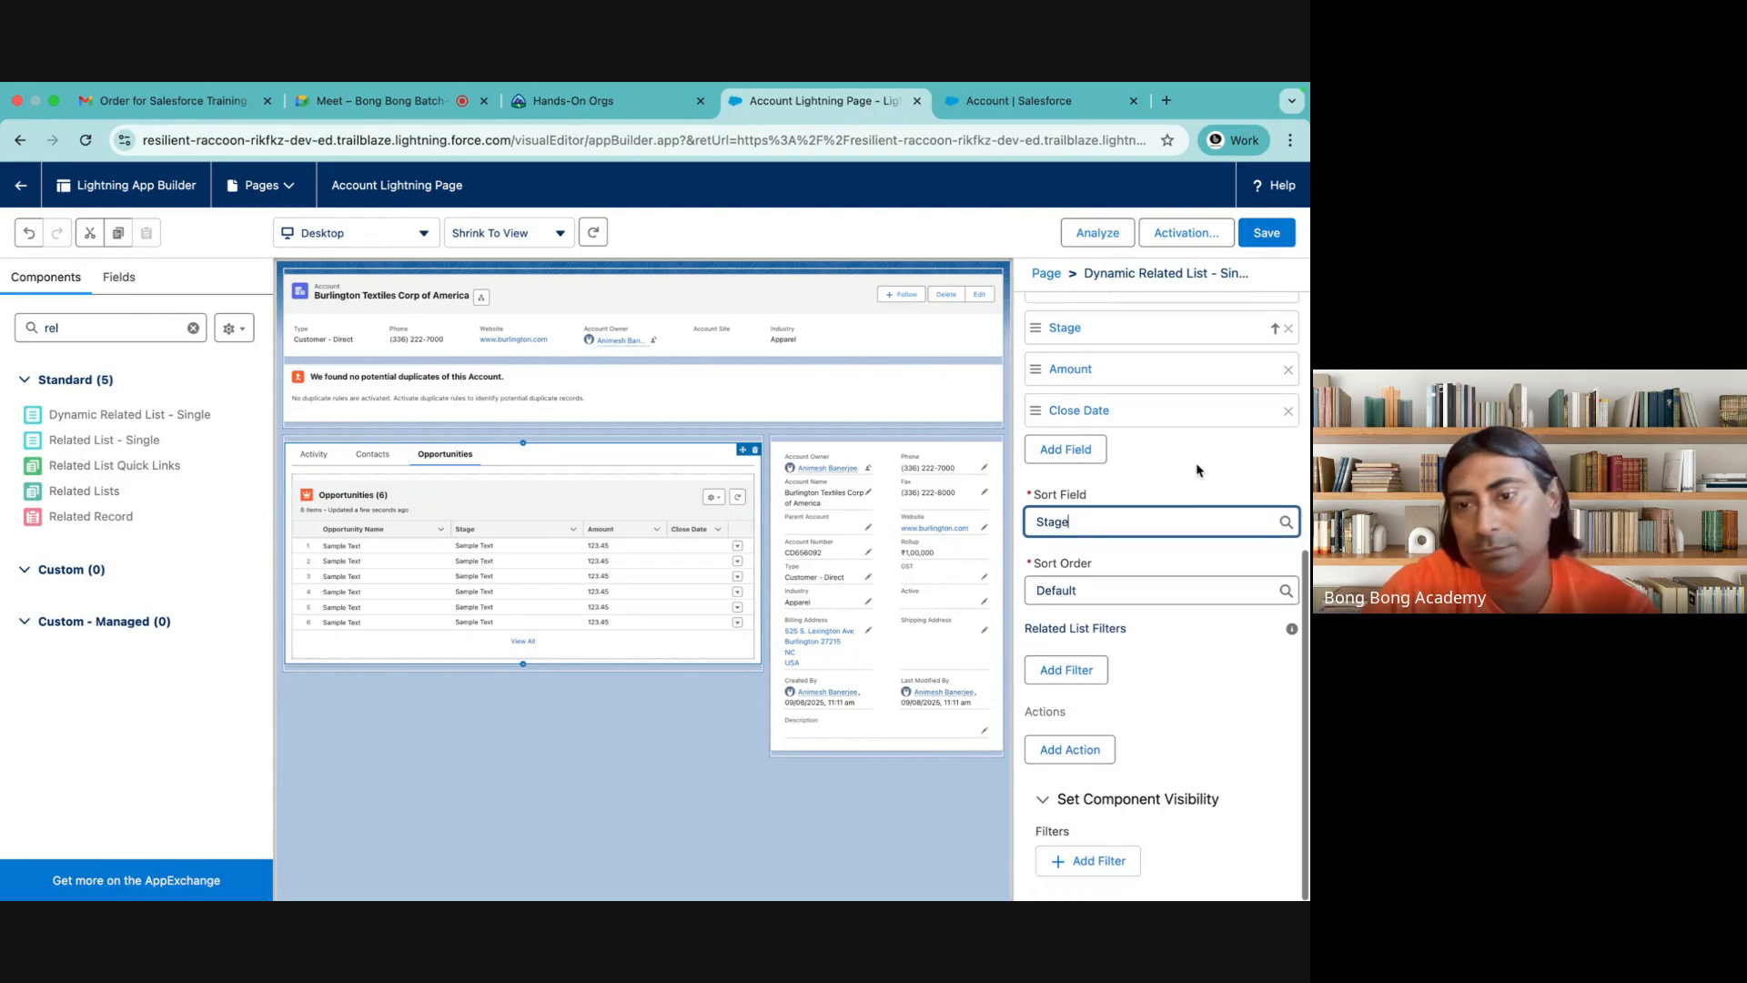
left_click(1264, 234)
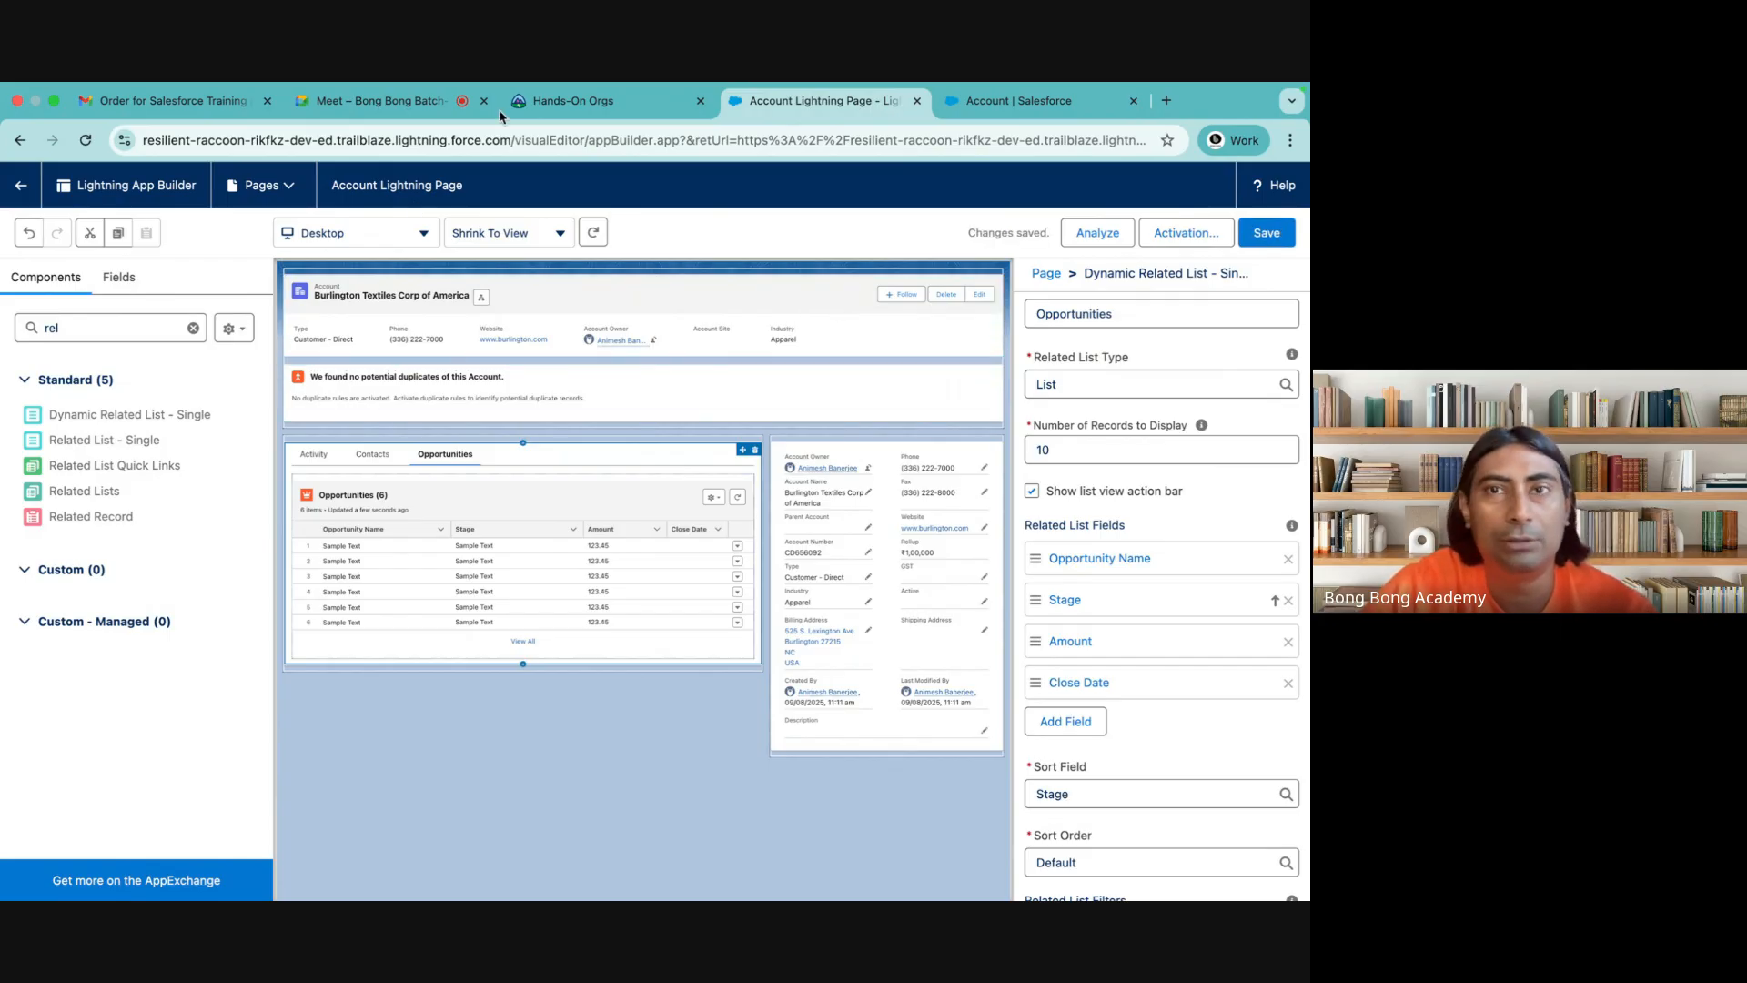
Switch to the Salesforce browser tab, go to Accounts and open the Burlington Textiles Corp of America record
left_click(1010, 108)
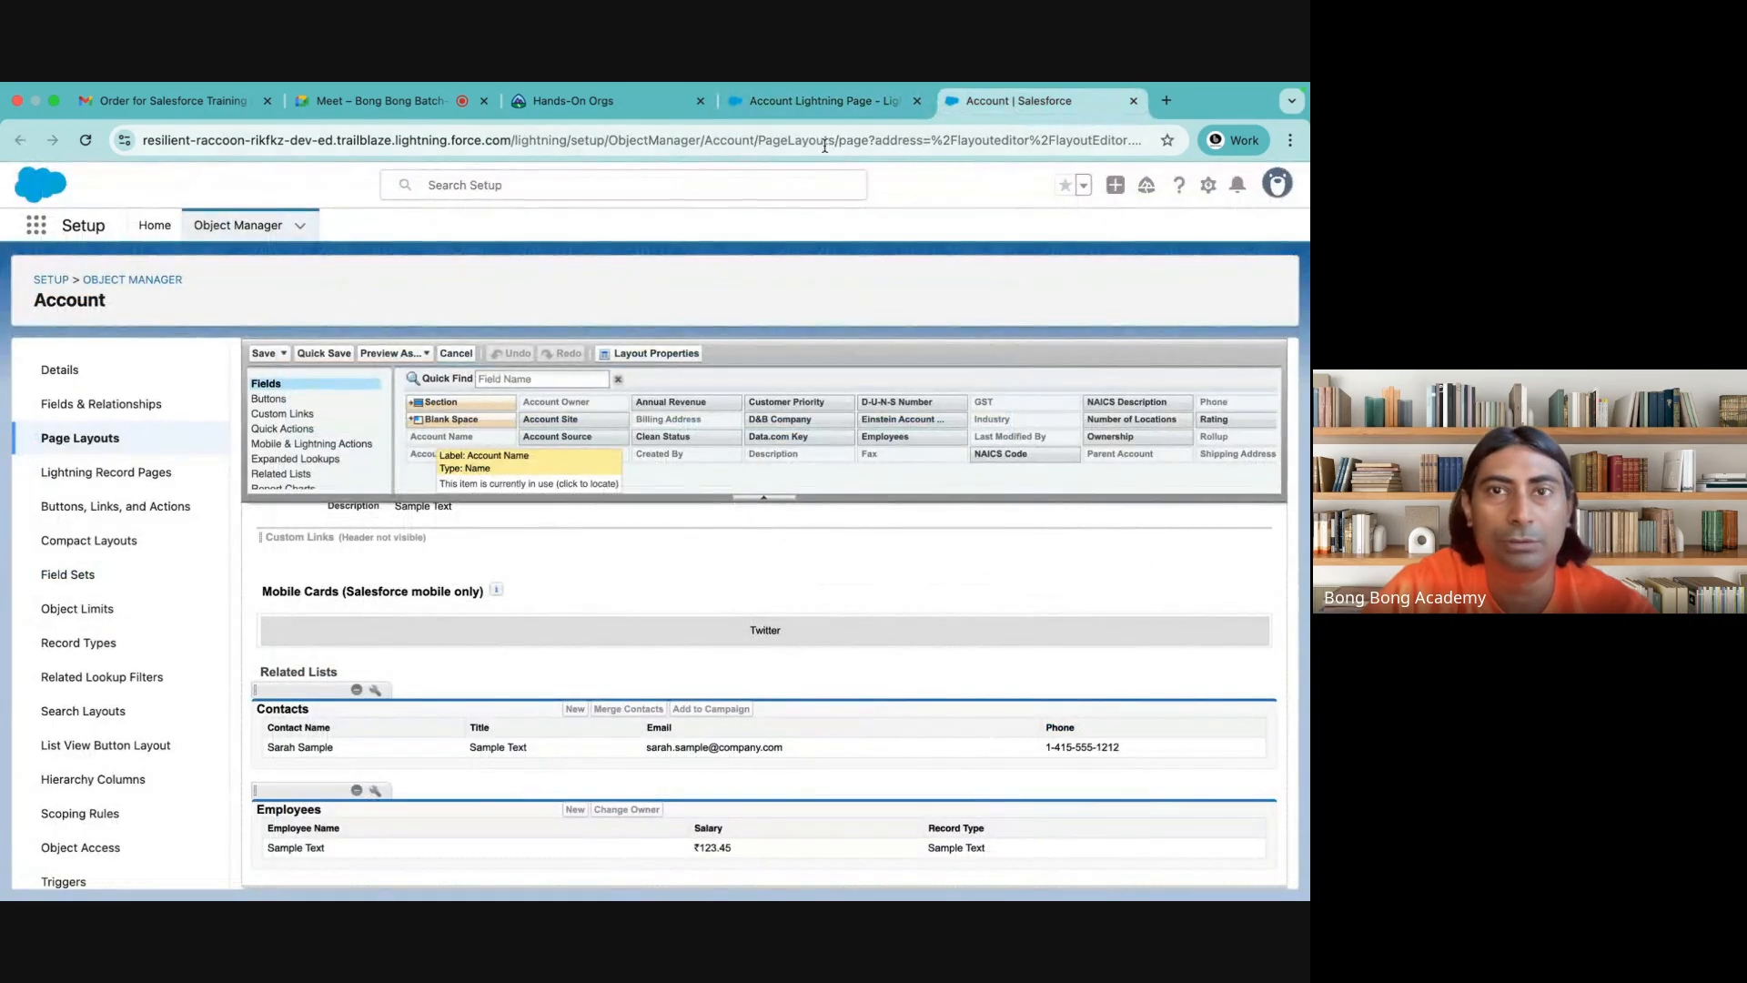
left_click(37, 226)
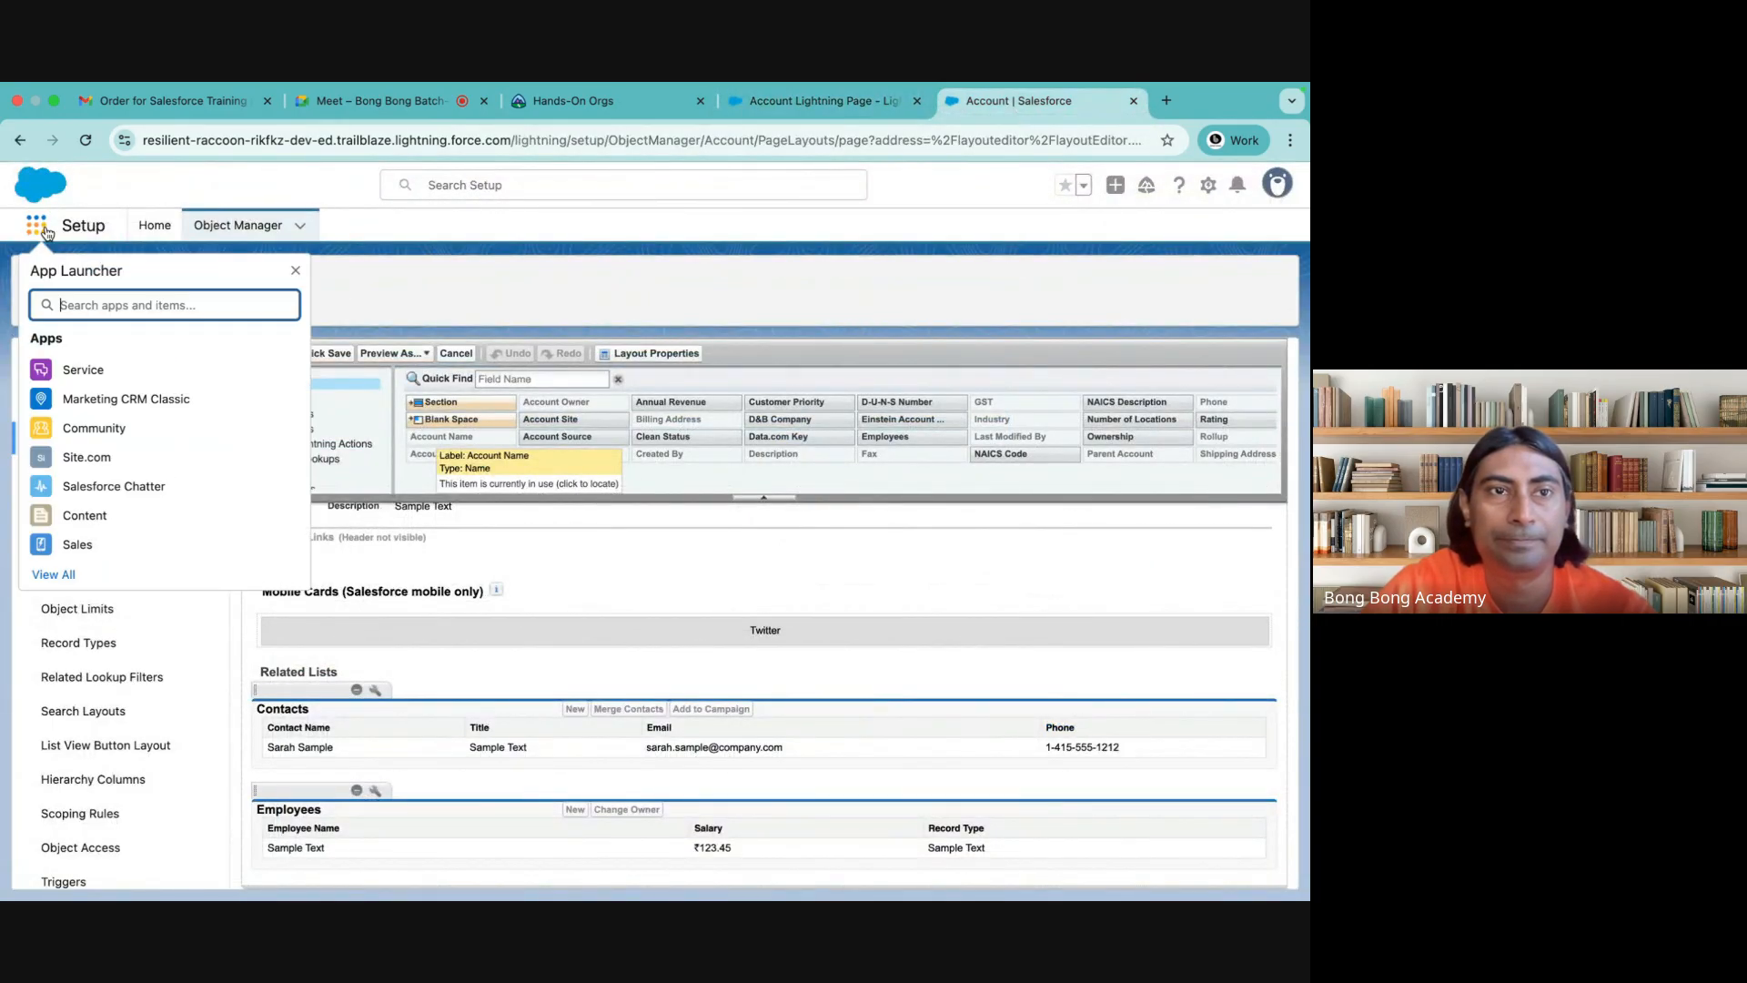
type("acc")
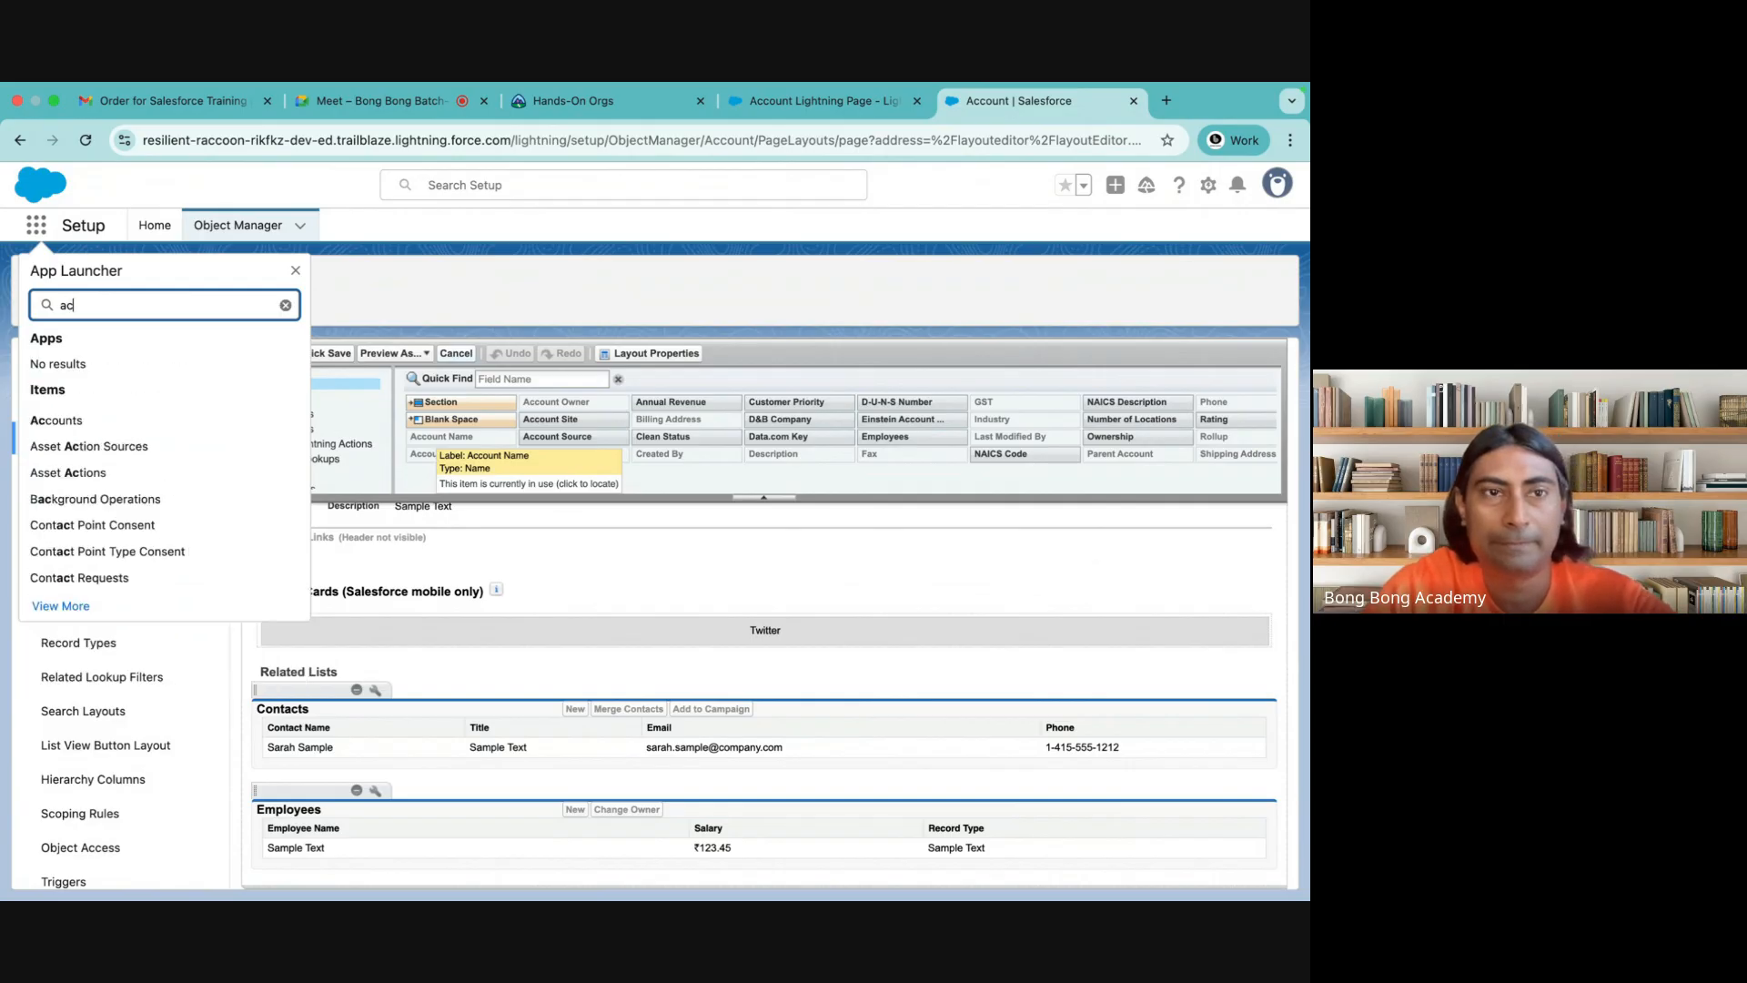
left_click(92, 420)
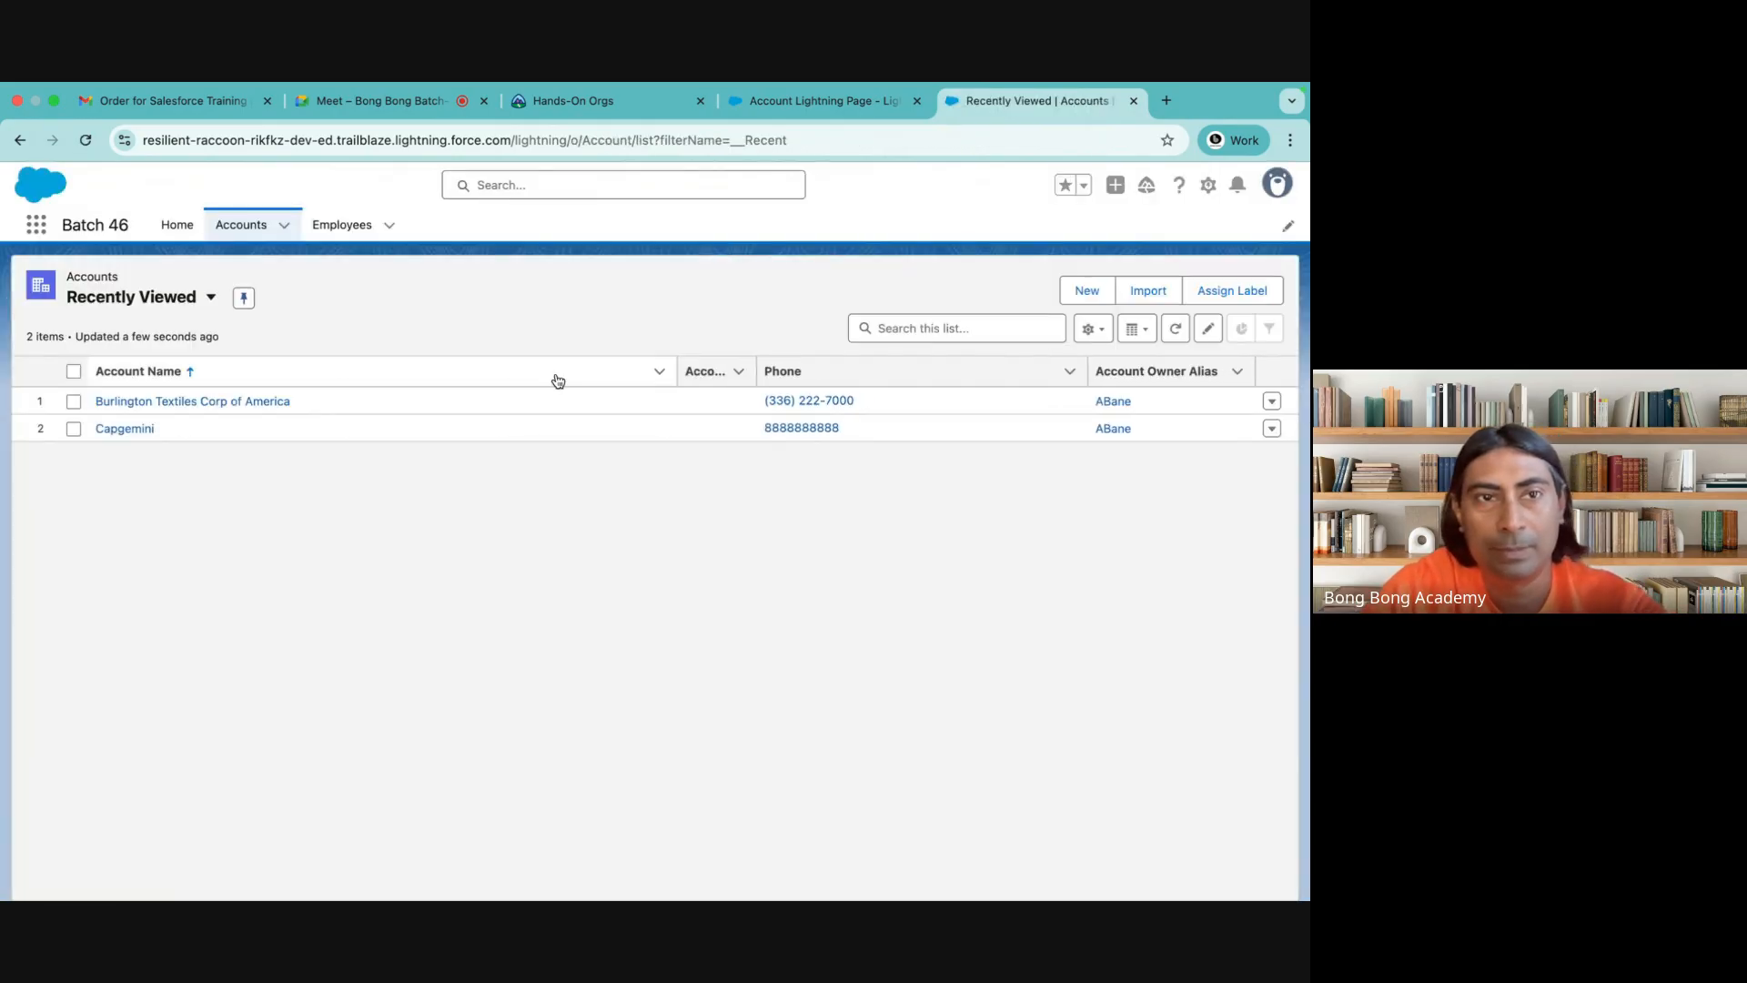
left_click(196, 407)
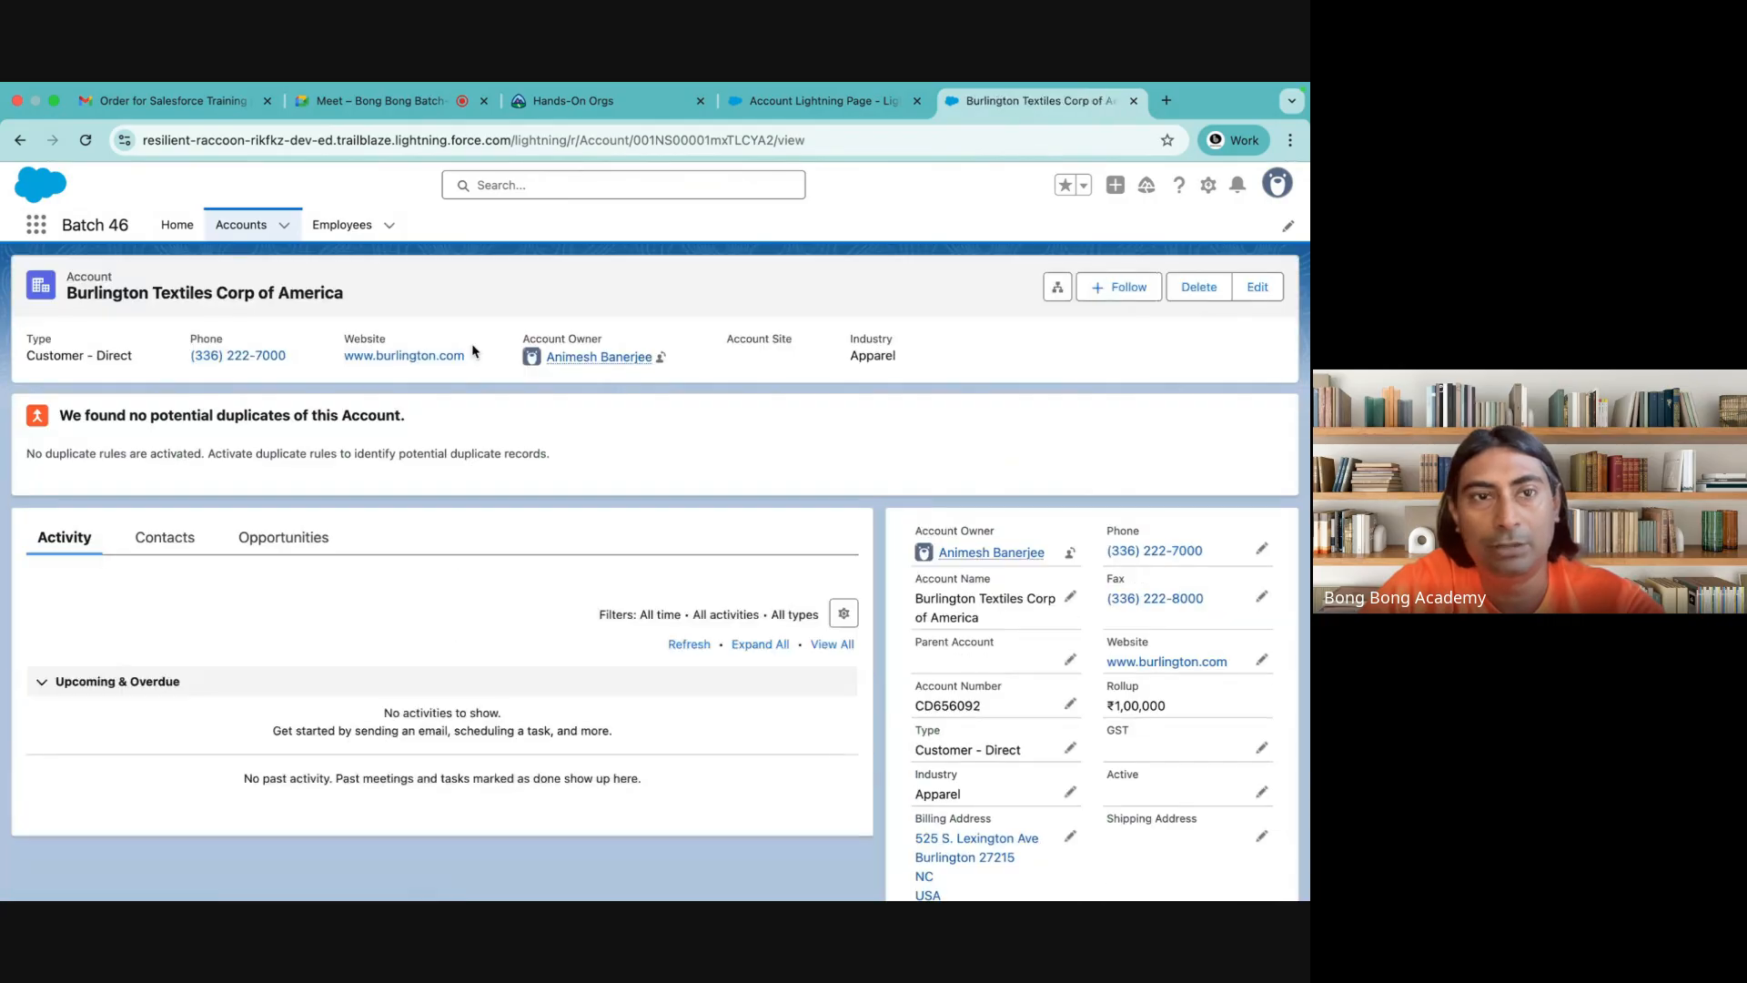
Examine the account record's Activity, Contacts and Opportunities tabs and its record details
left_click(197, 538)
left_click(282, 537)
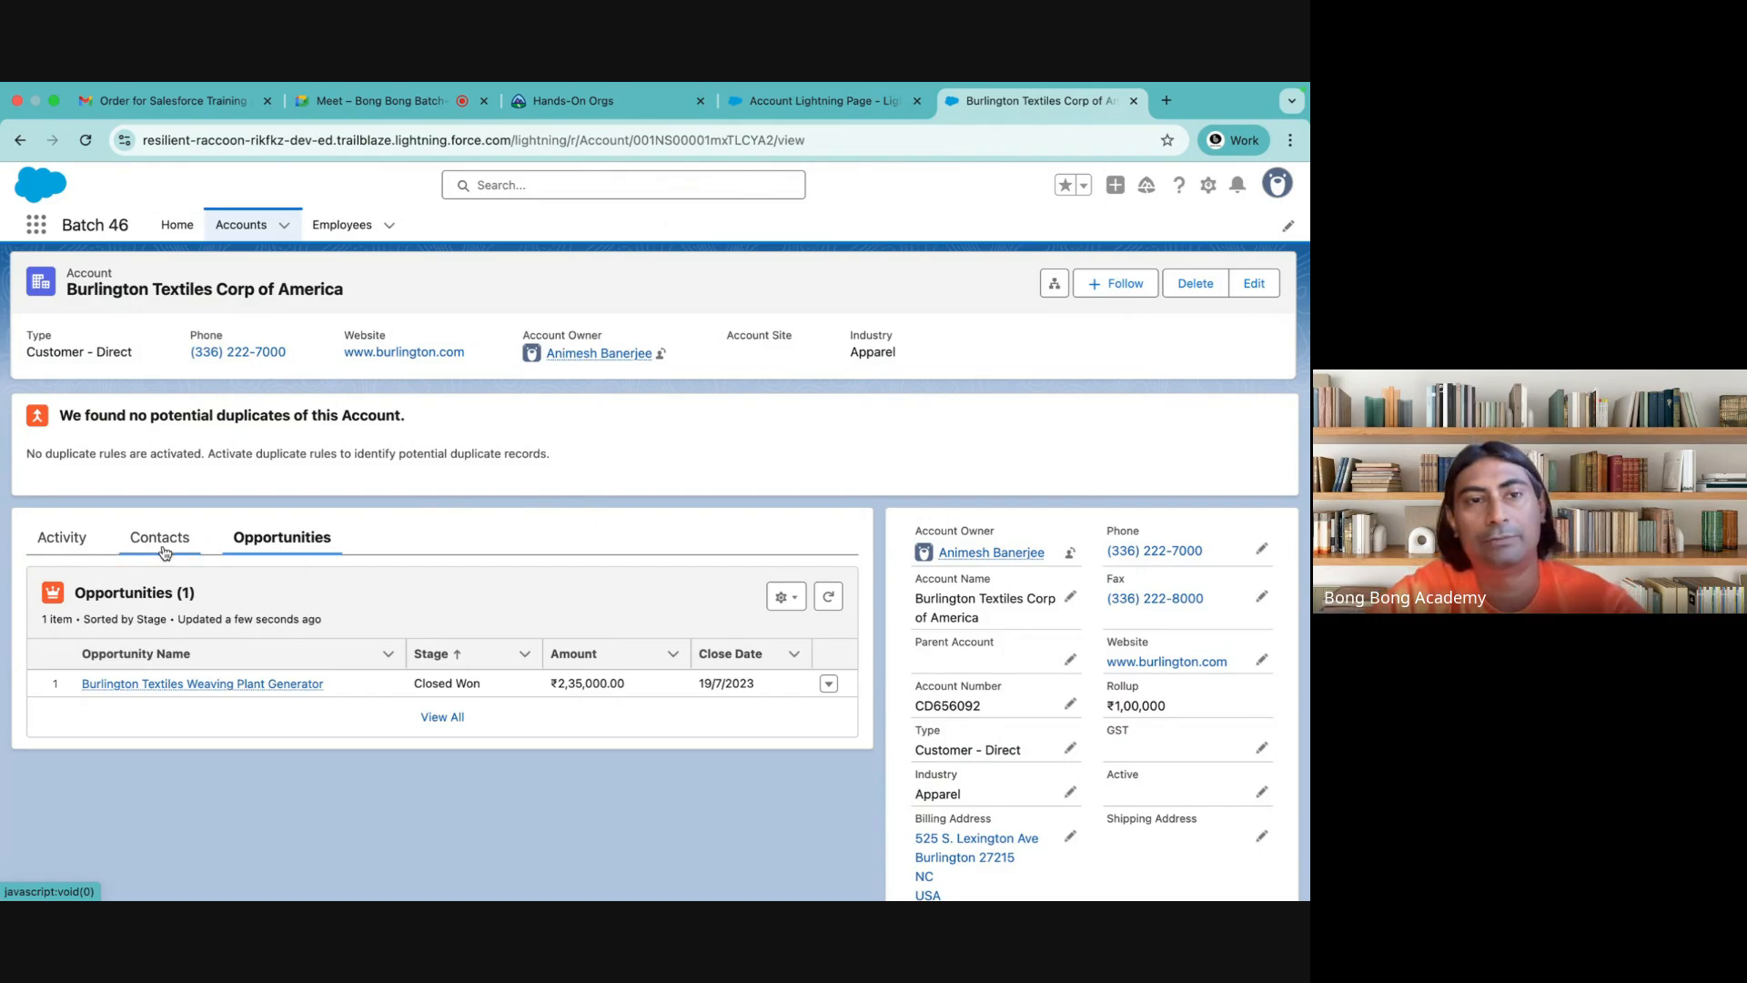
left_click(162, 546)
left_click(64, 540)
left_click(150, 538)
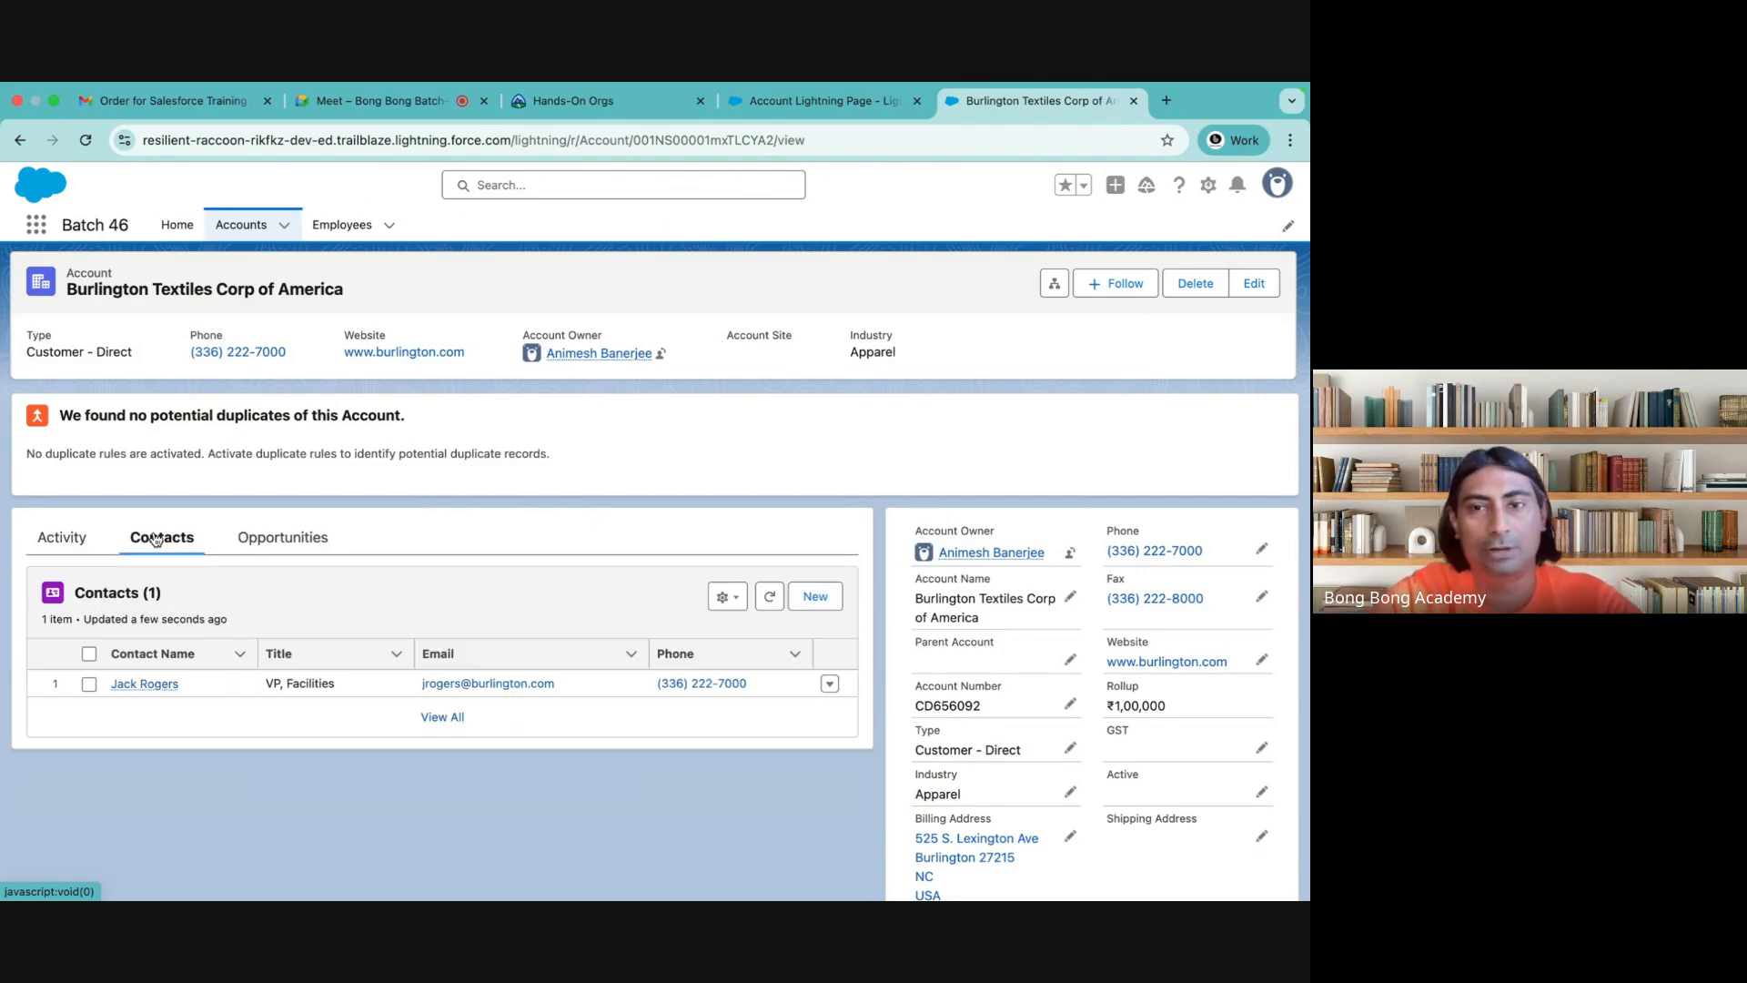
left_click(272, 536)
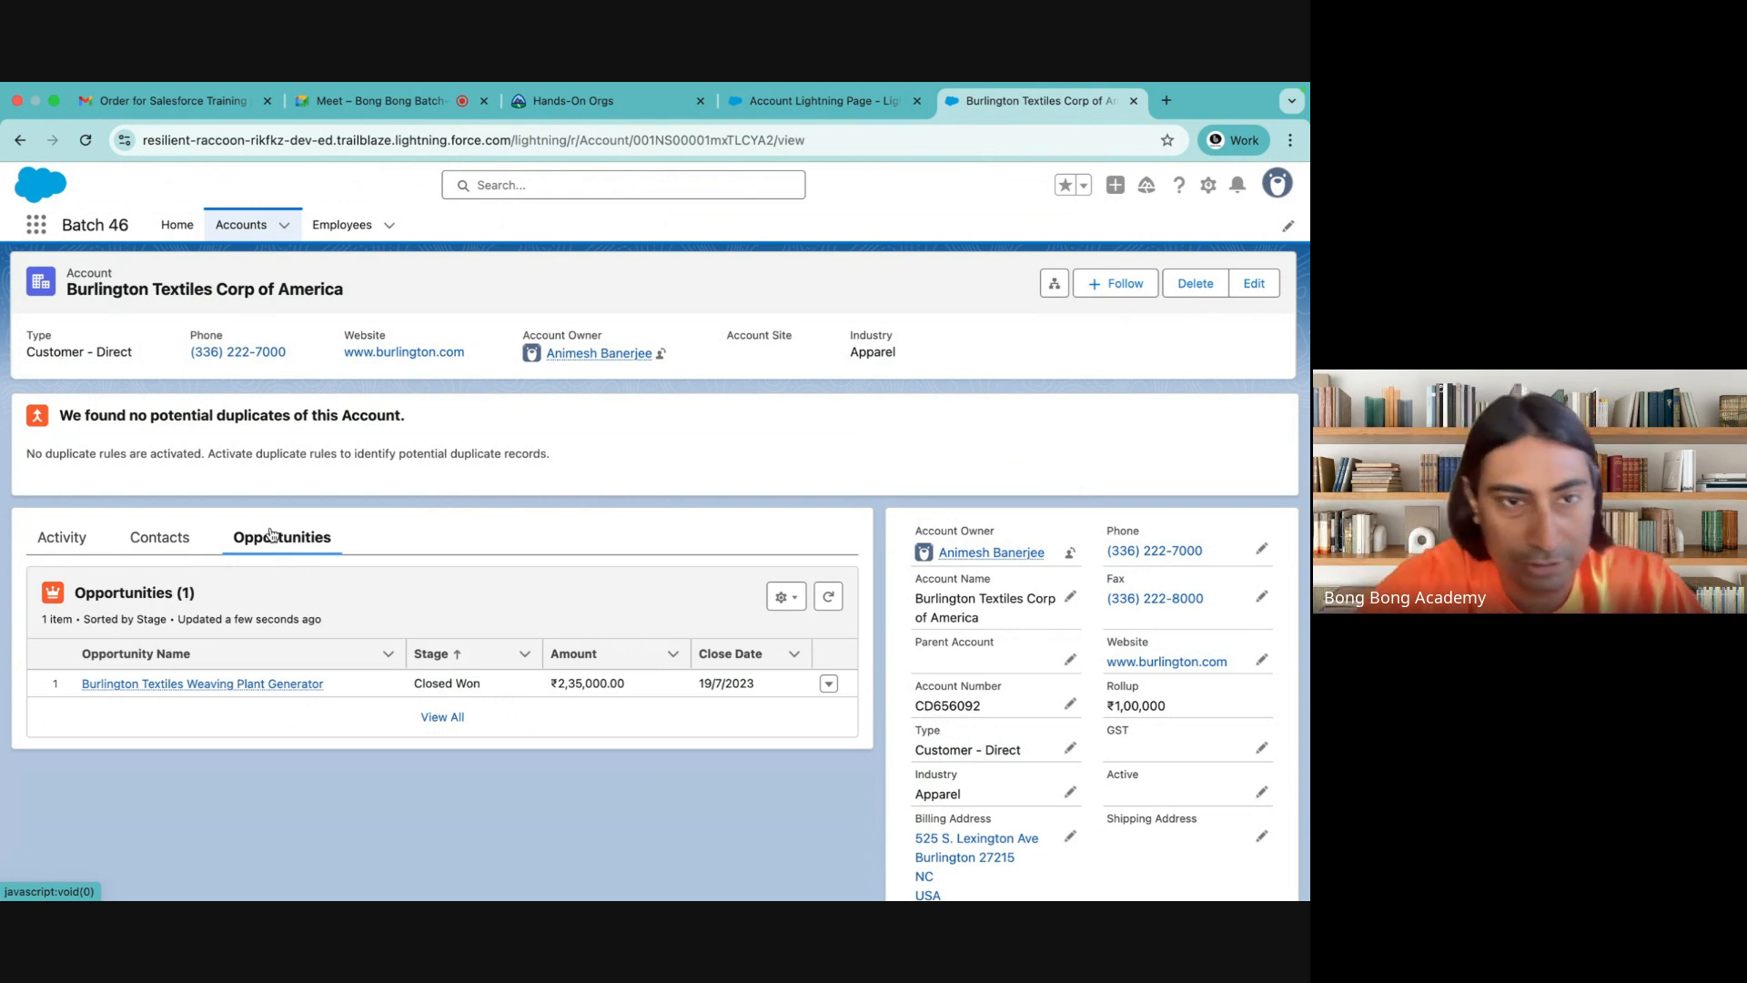
left_click(162, 542)
left_click(97, 546)
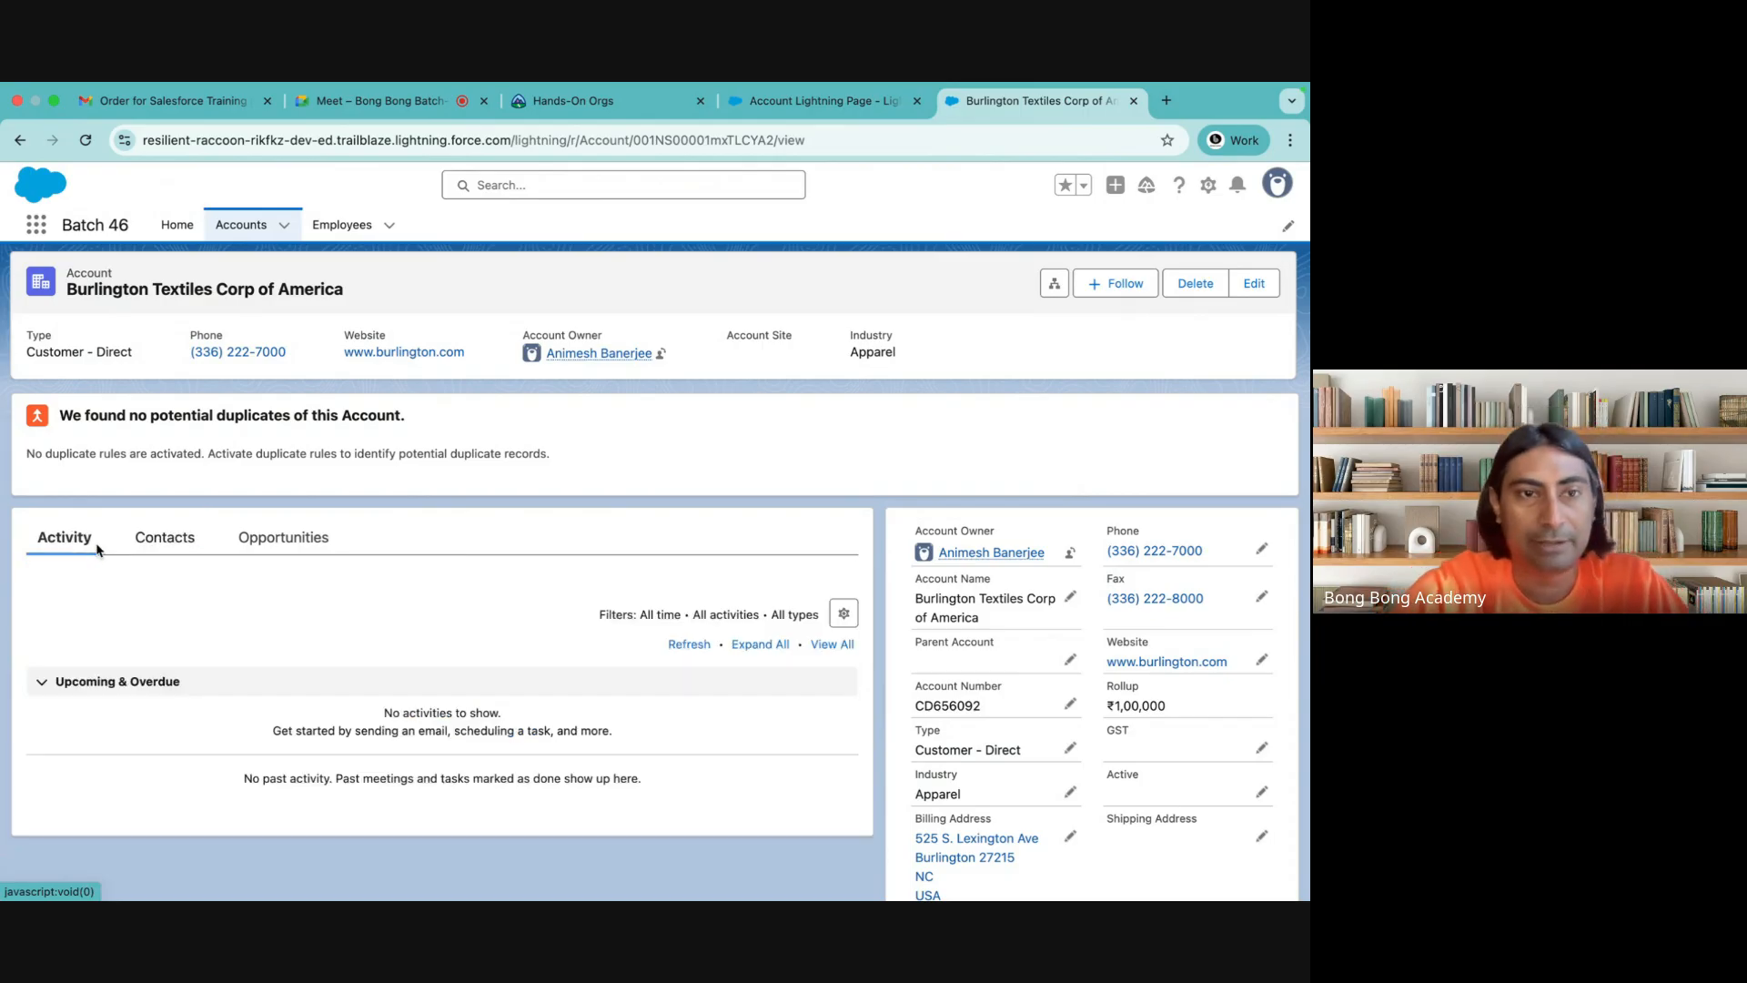
left_click(164, 541)
left_click(282, 539)
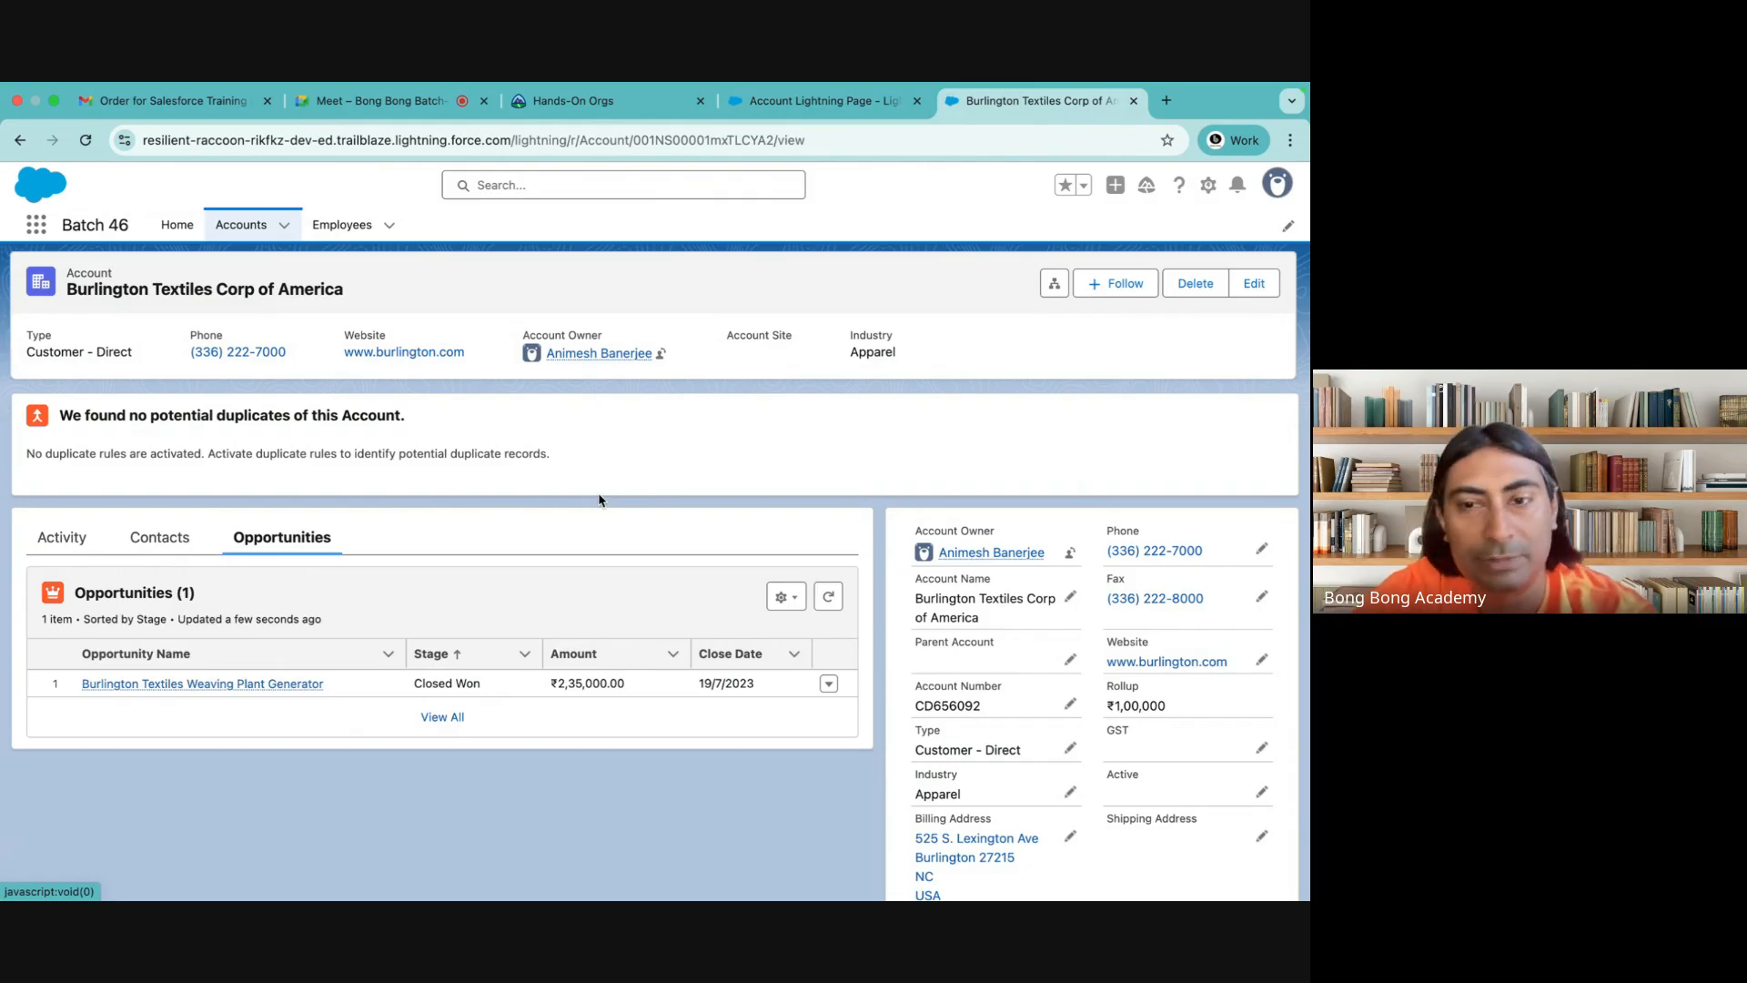
scroll(1212, 508, "down", 2)
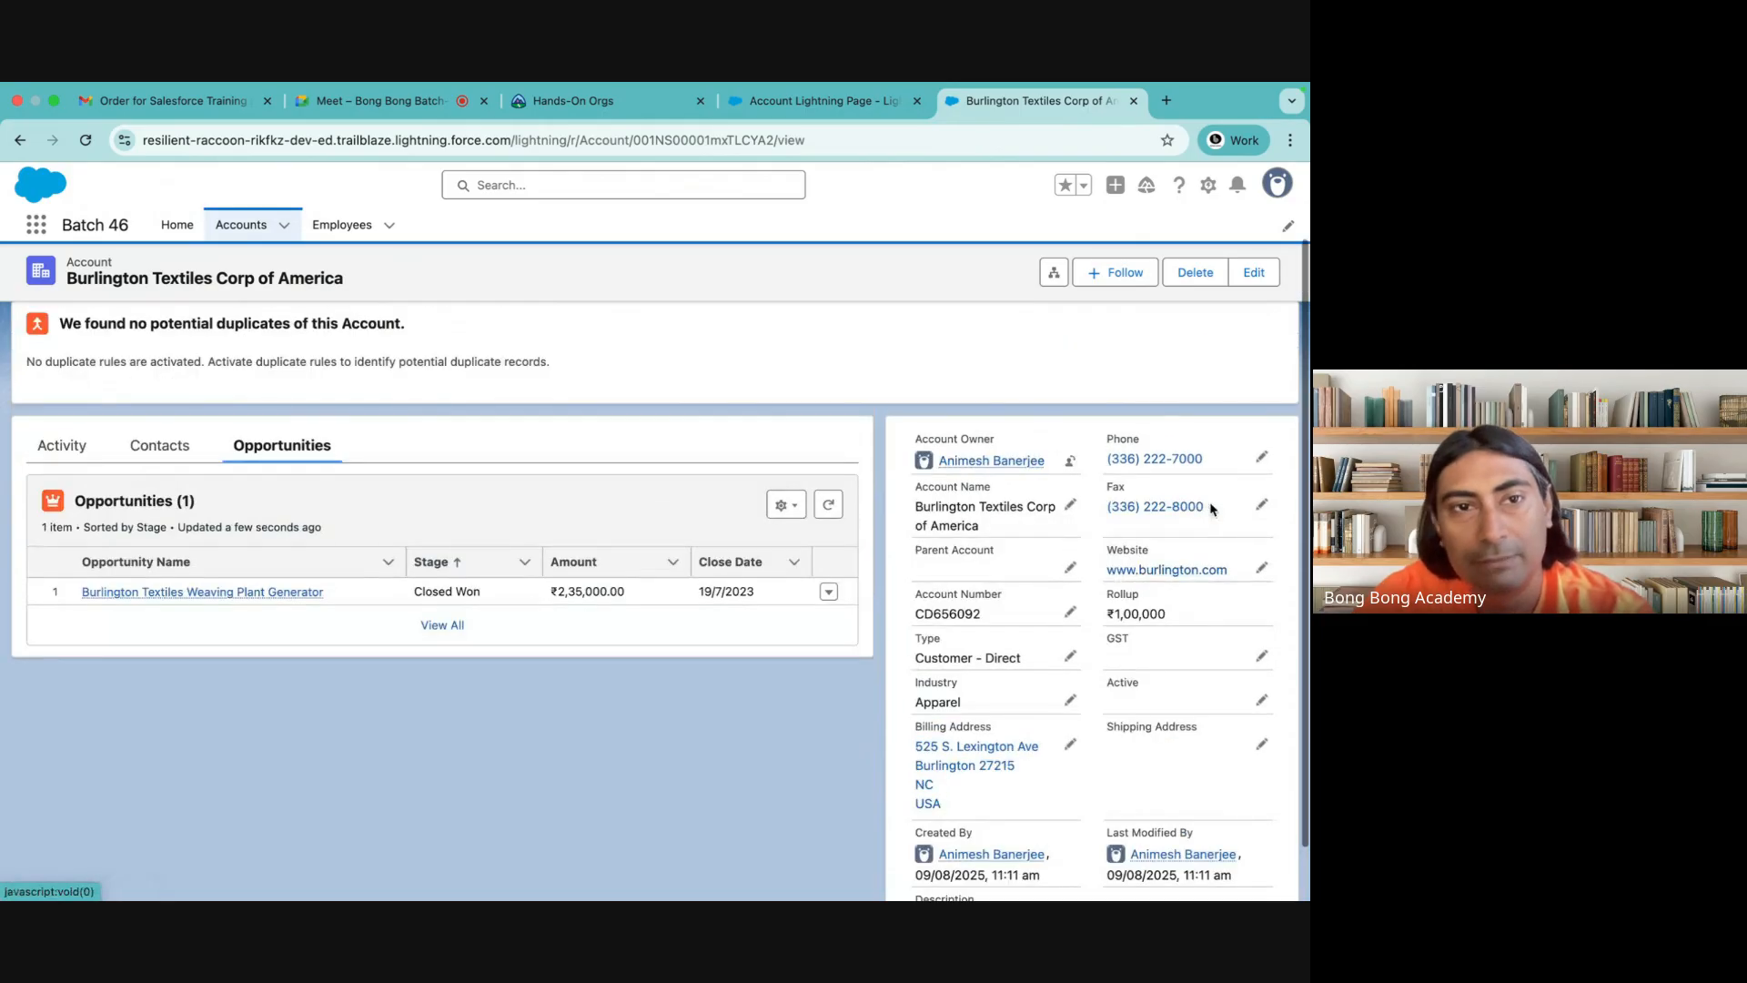
scroll(1212, 508, "up", 2)
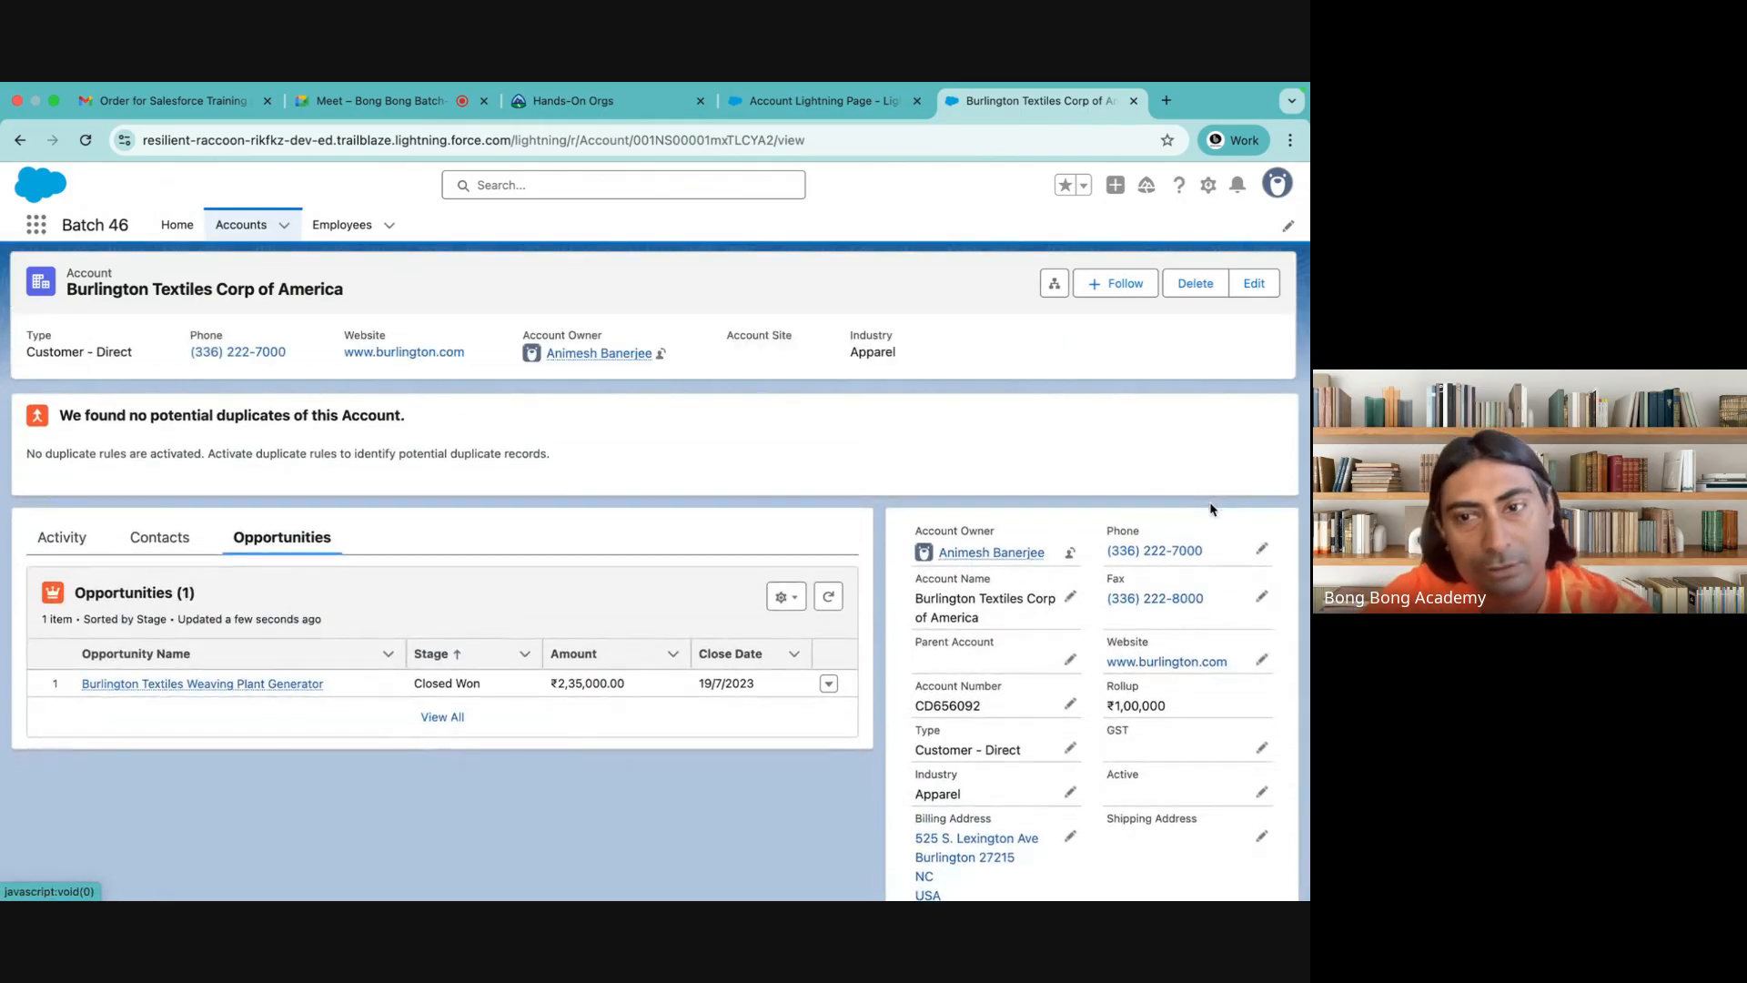
Return to the Lightning App Builder and move the Record Detail component into the header region, above Potential Duplicates
left_click(824, 101)
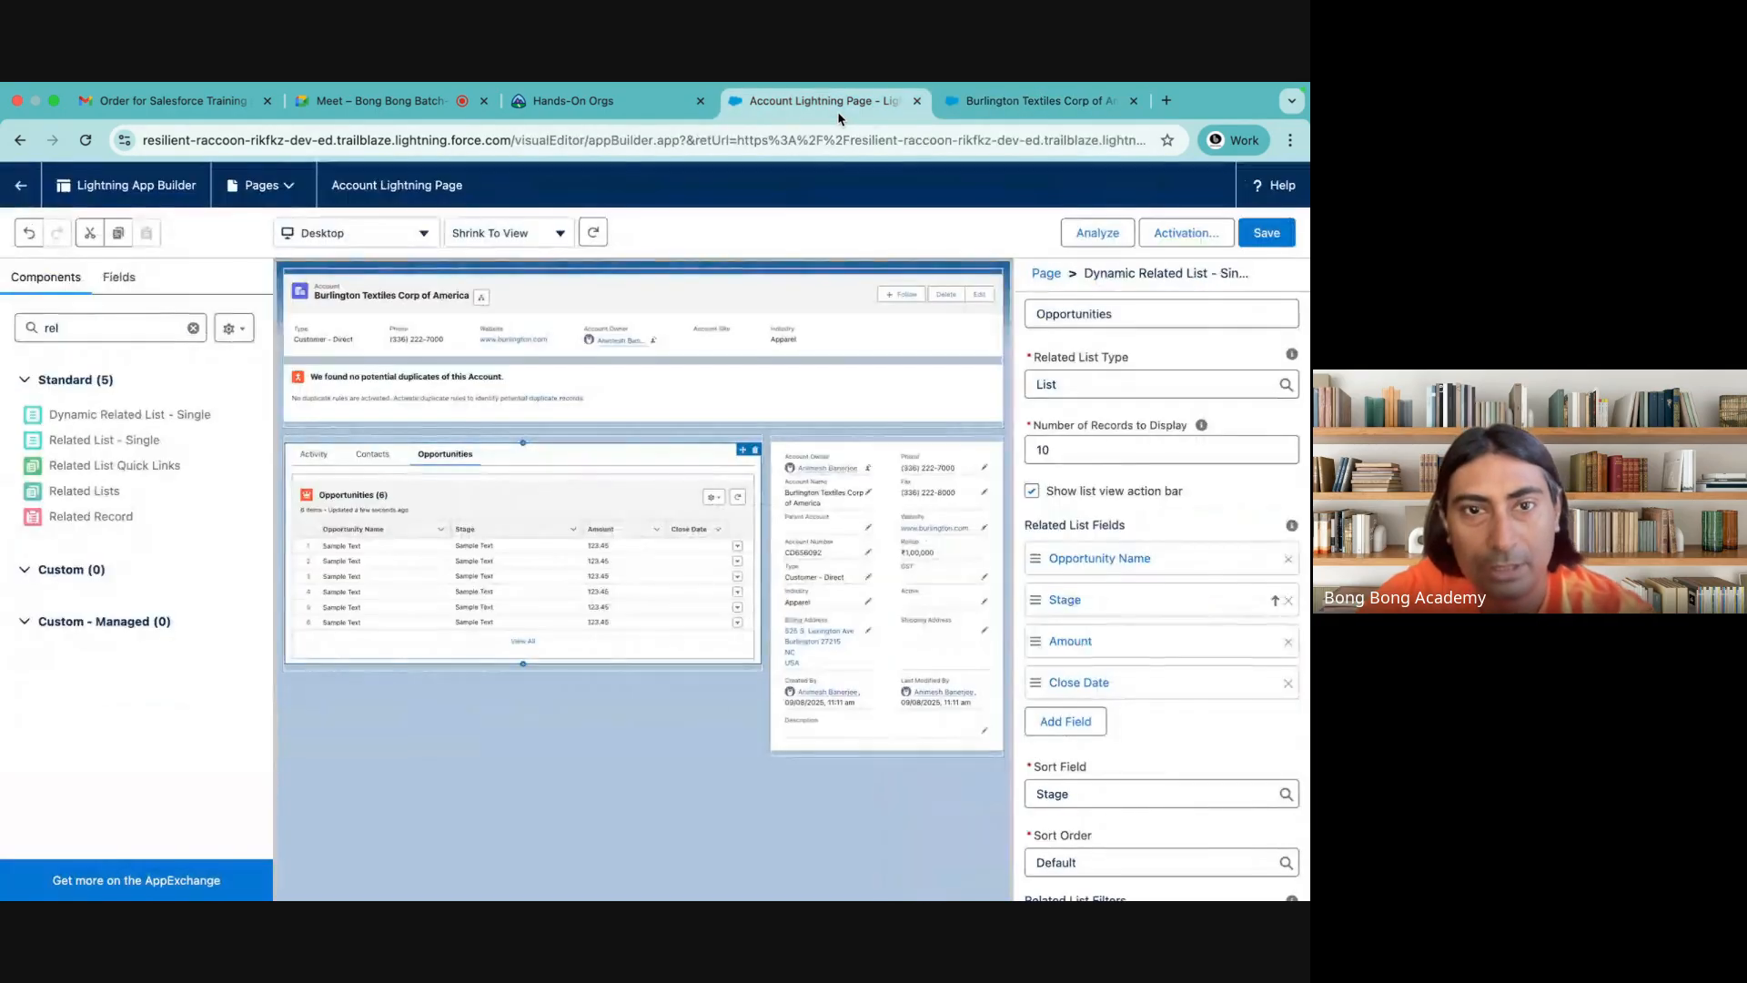
left_click_drag(888, 575, 726, 318)
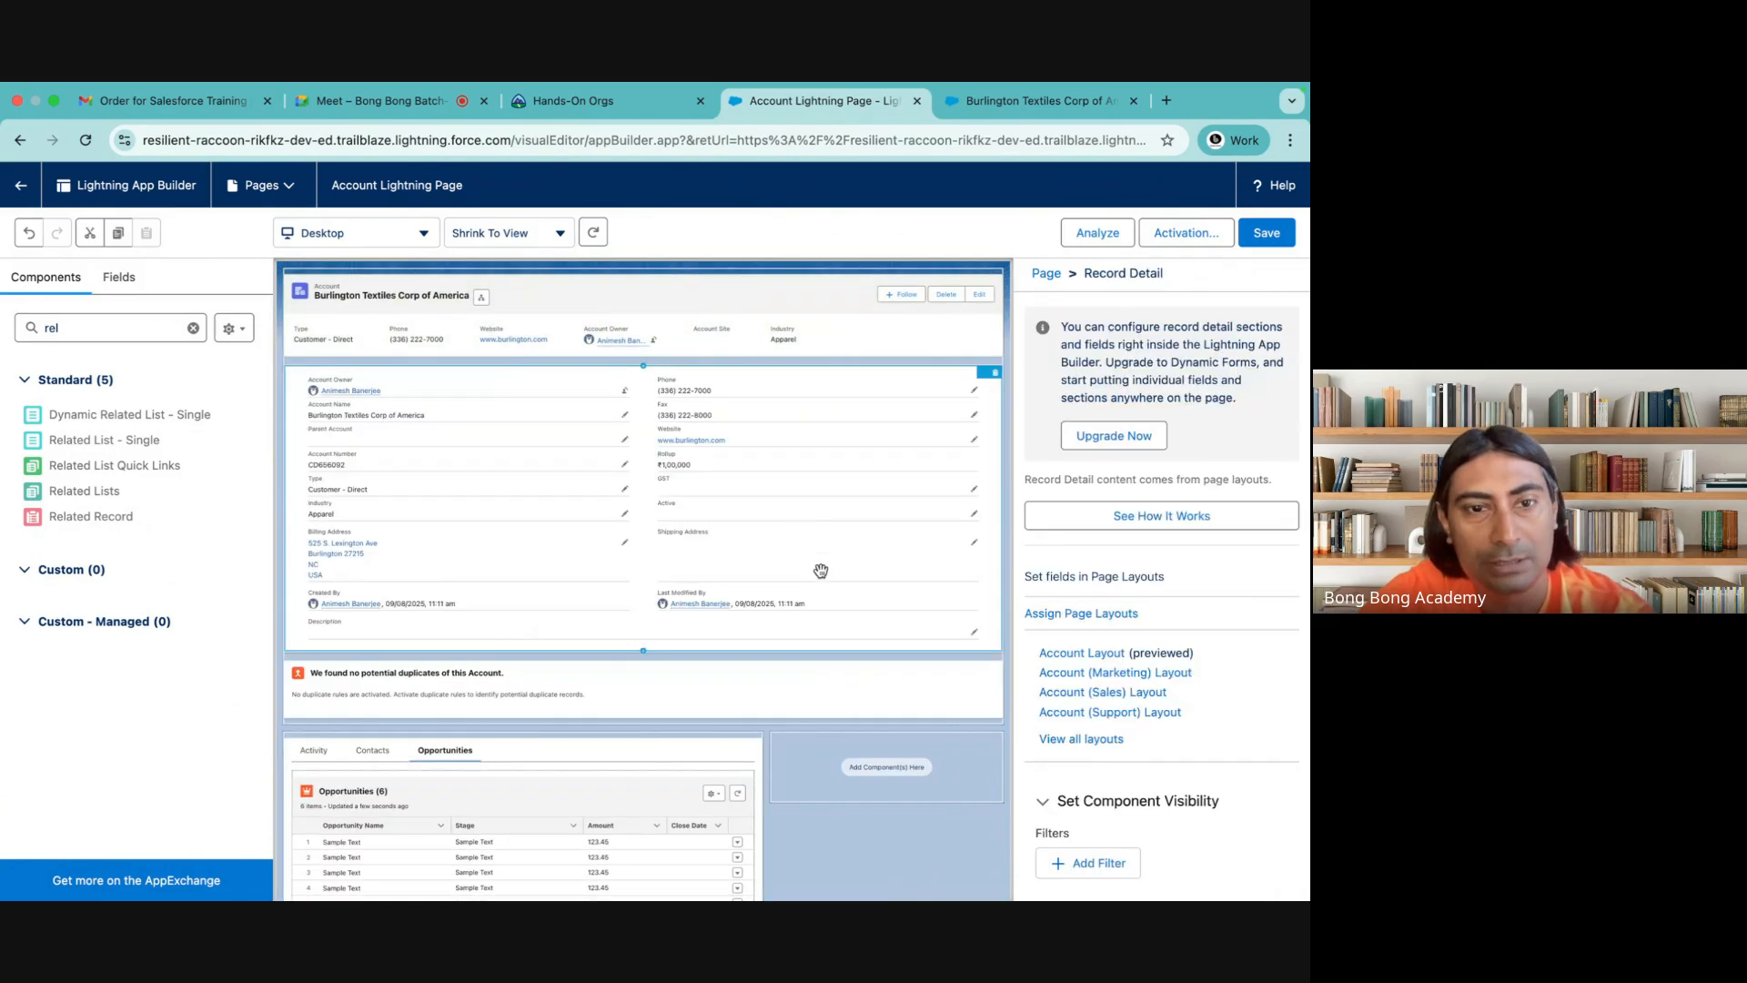
left_click(827, 287)
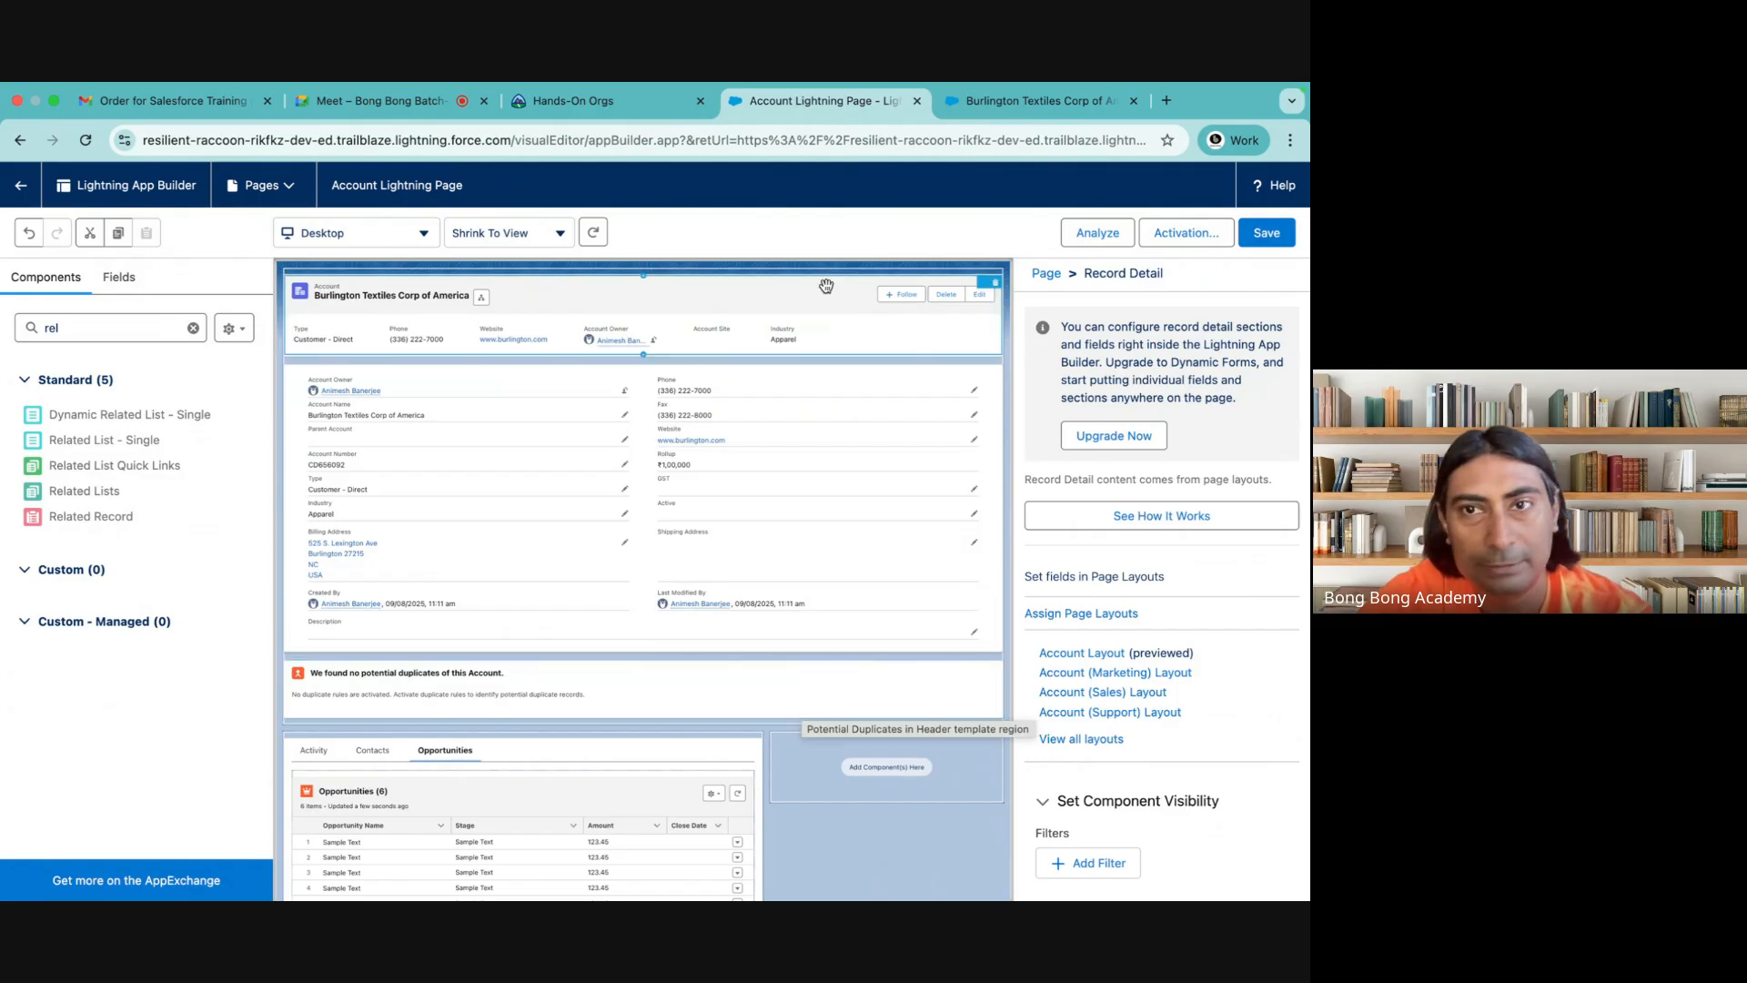
Try the Highlights Panel in the right sidebar region and return it to the top of the header region
left_click(799, 324)
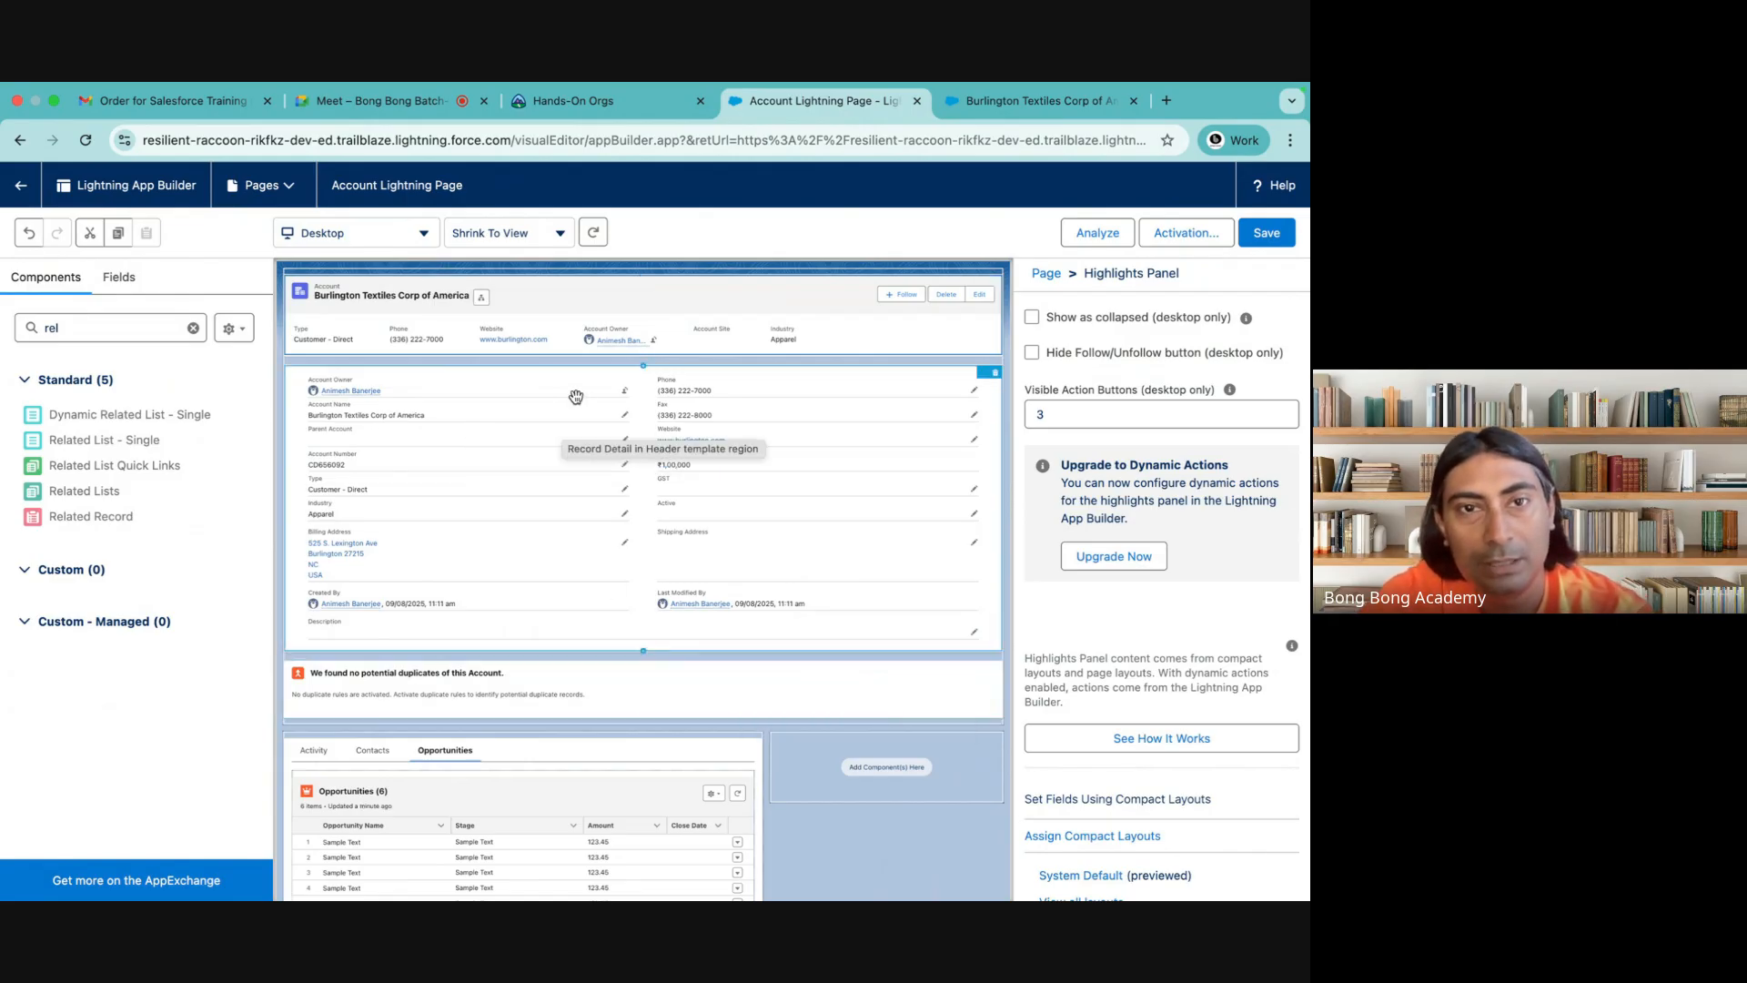
left_click_drag(499, 323, 906, 745)
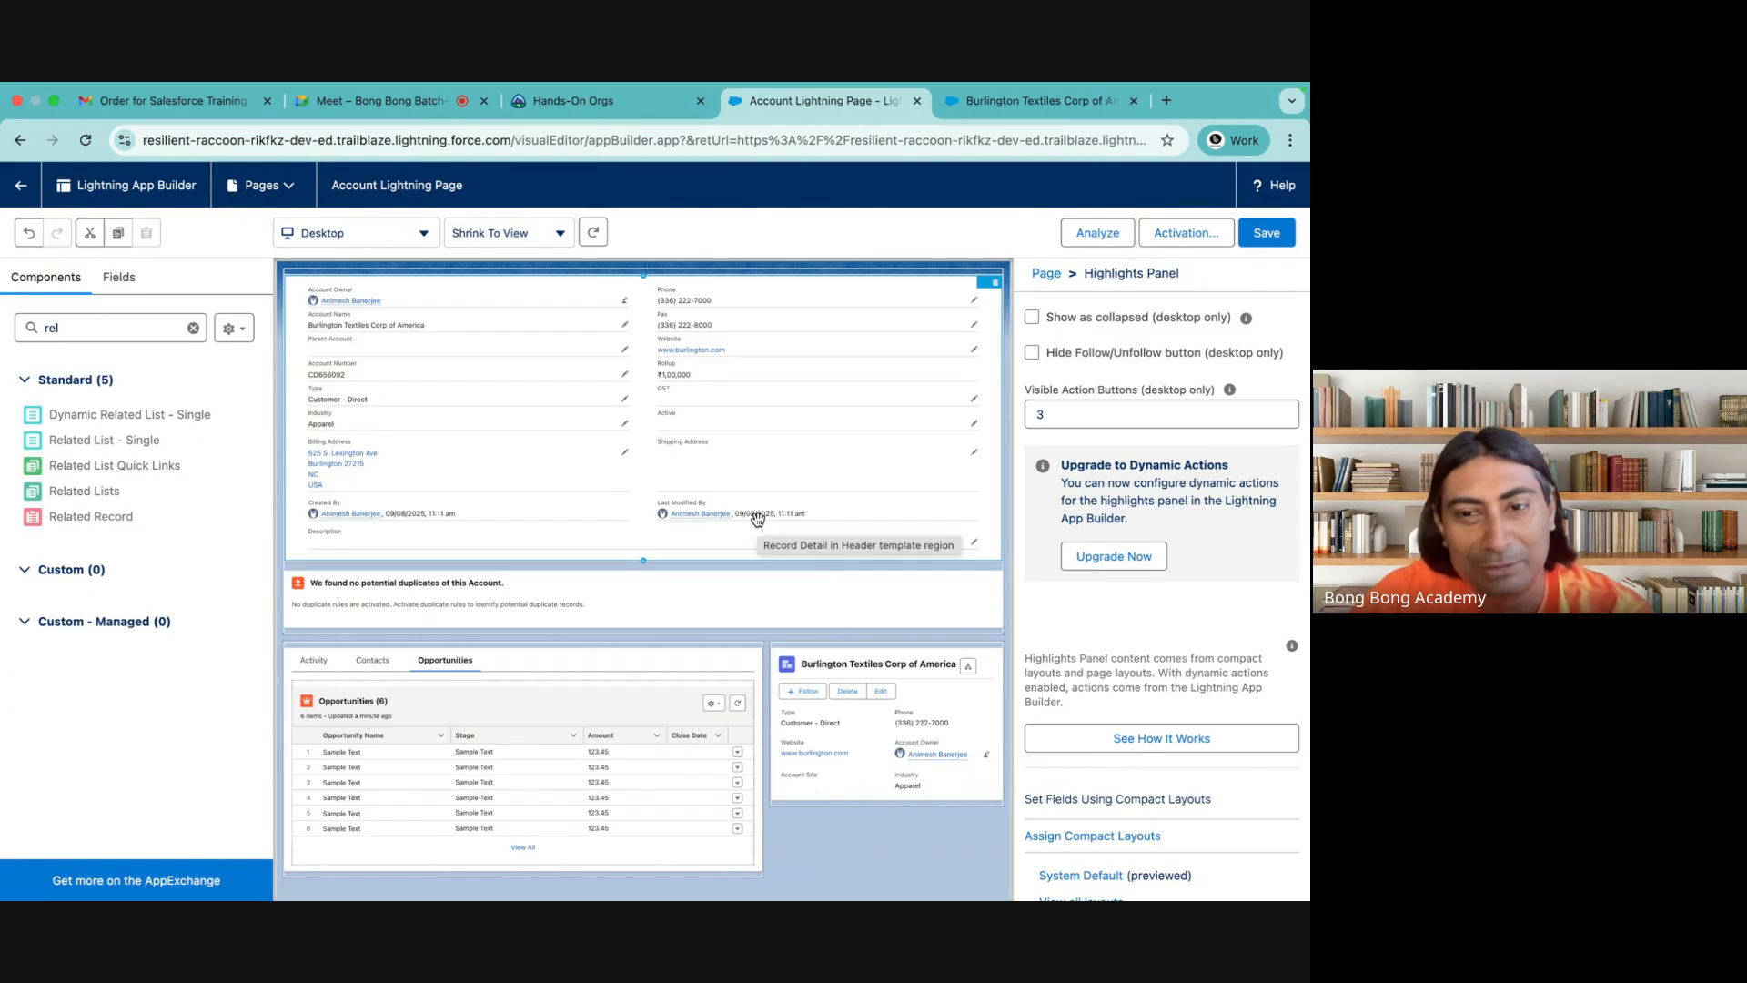
left_click_drag(873, 665, 685, 275)
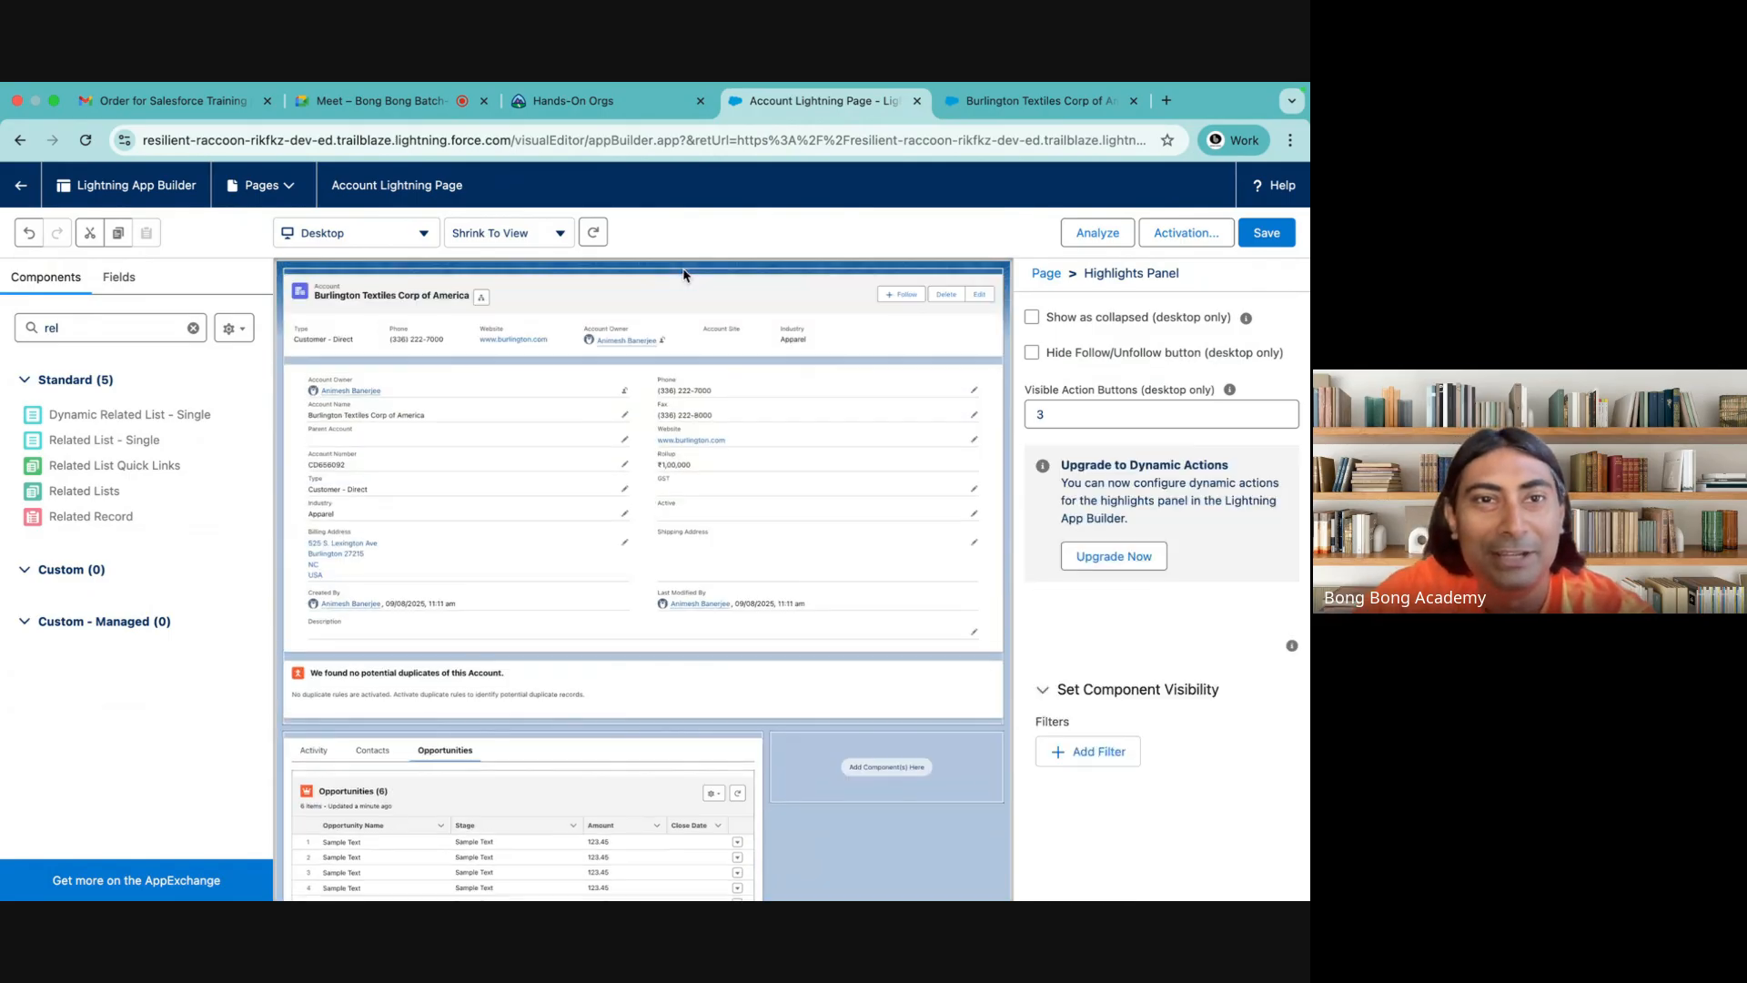
Move the Record Detail component from the header into the empty right sidebar region
left_click_drag(546, 417, 871, 735)
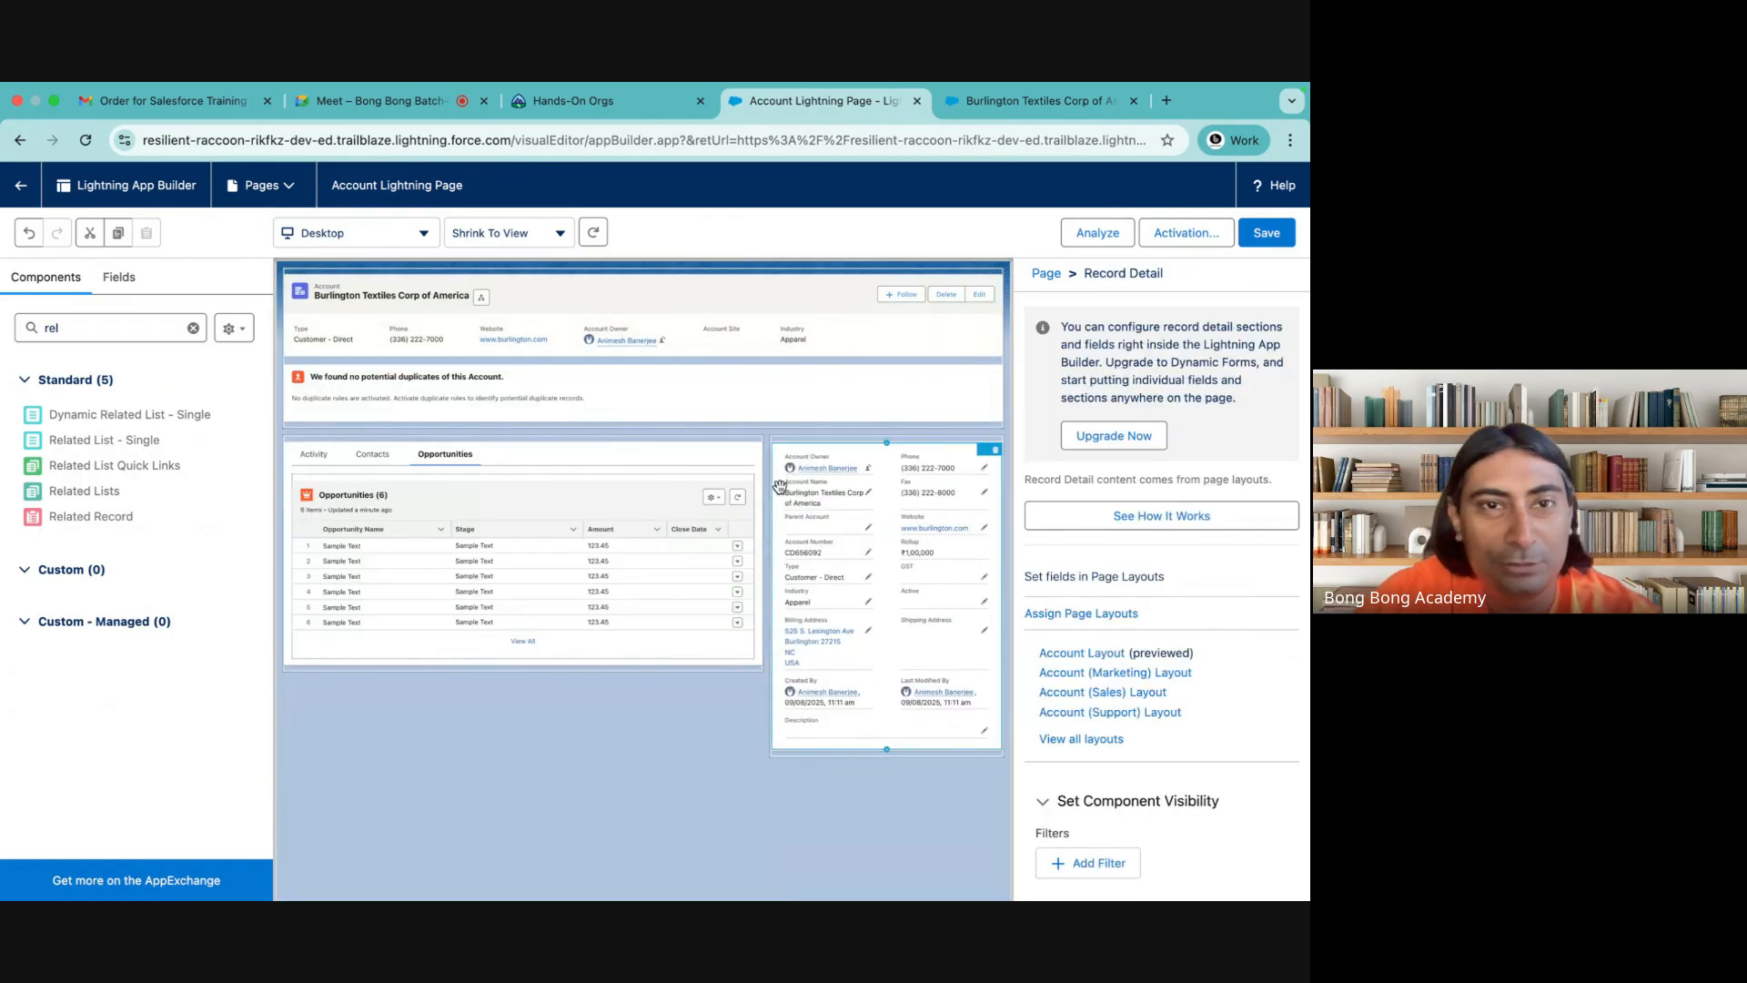
left_click(780, 300)
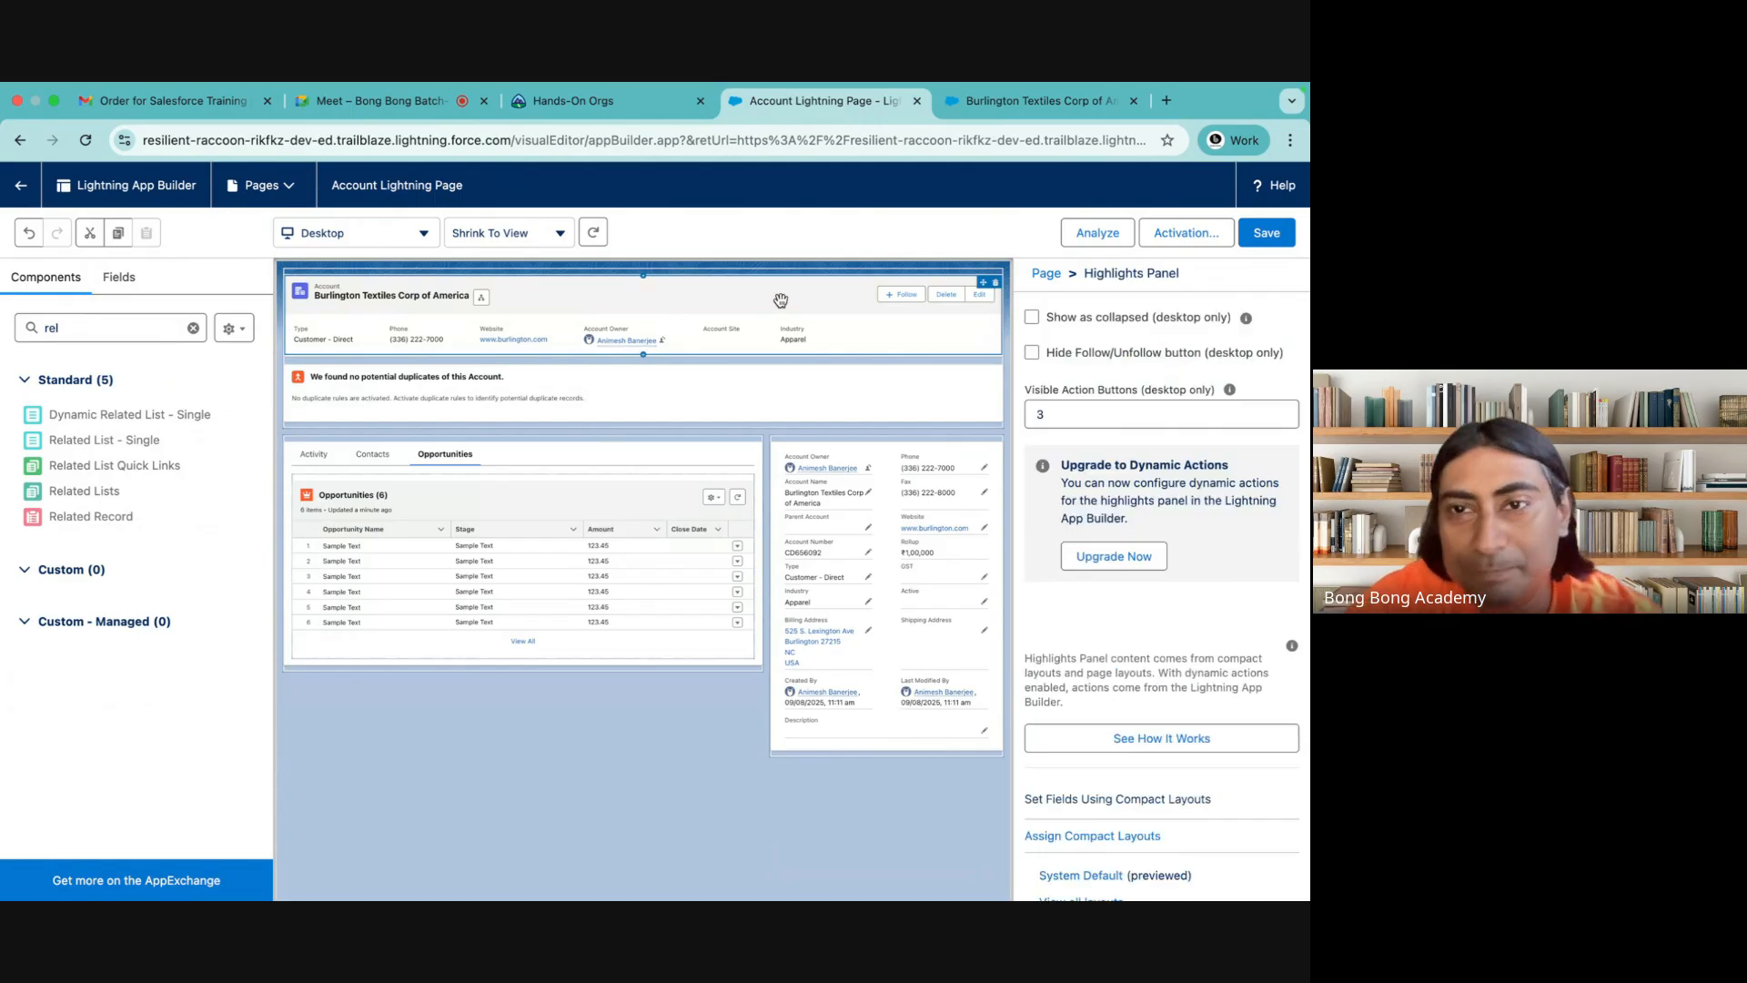
Upgrade the sidebar's Record Detail component to Dynamic Forms, using Account Layout as the source of fields and sections
left_click(892, 574)
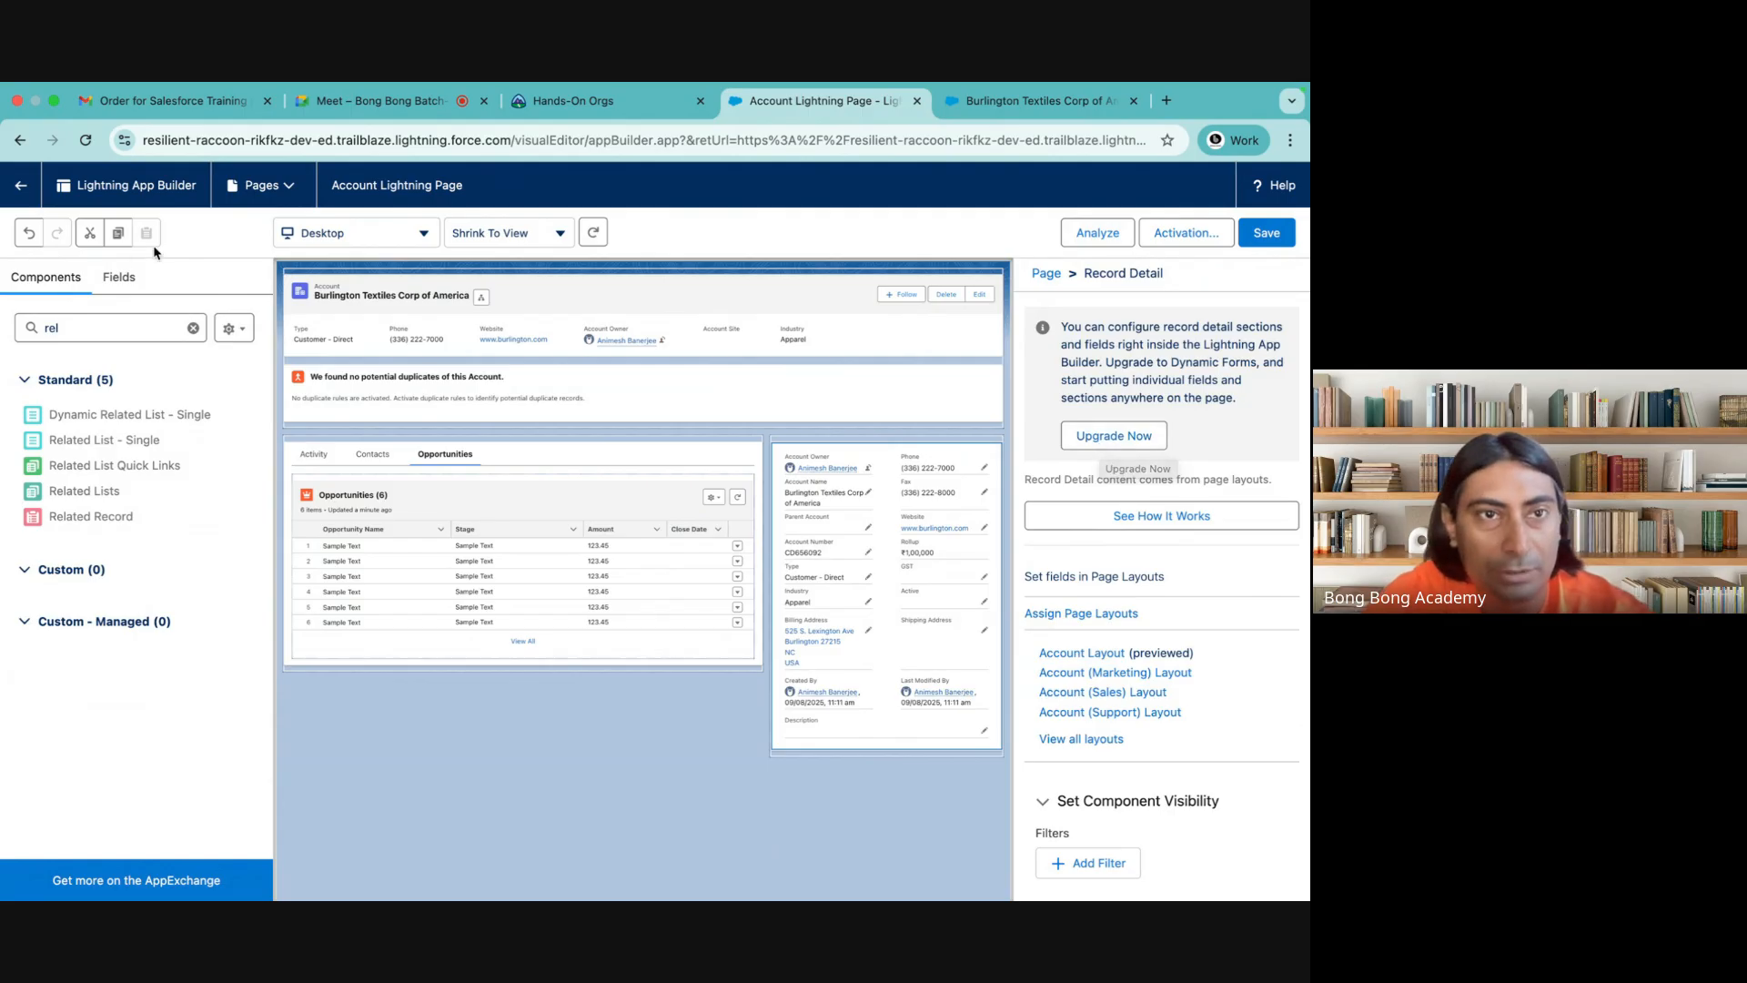
left_click(110, 280)
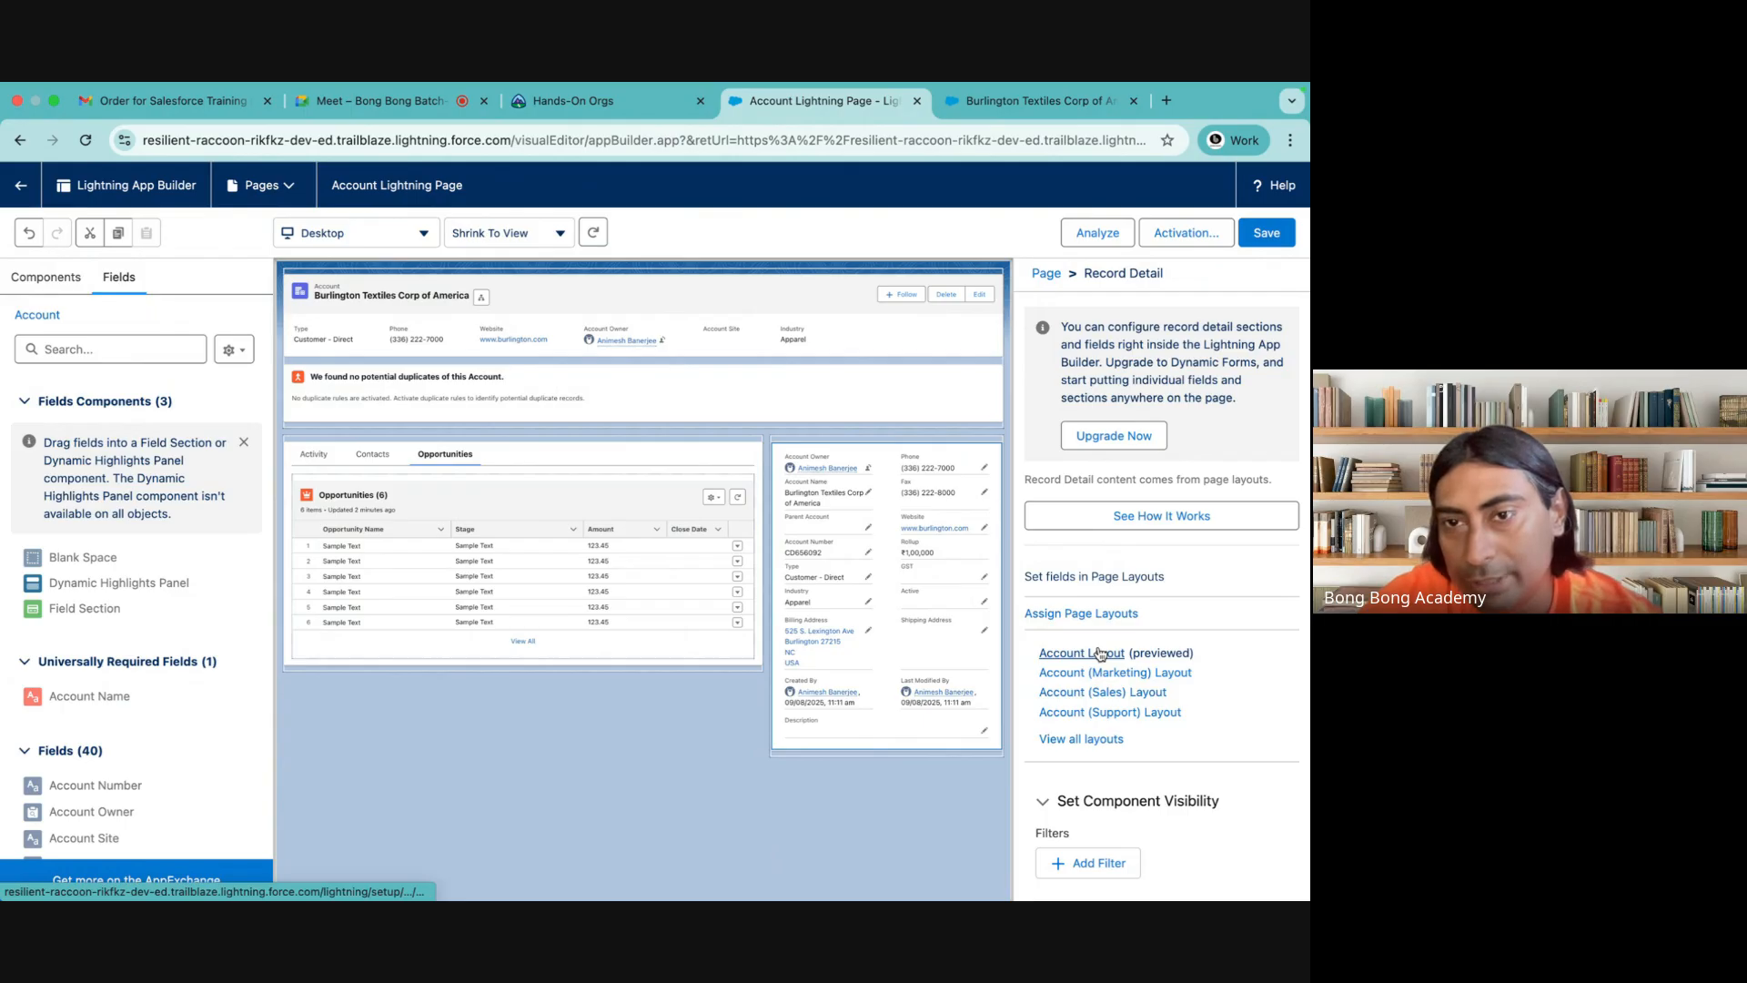
left_click(1087, 445)
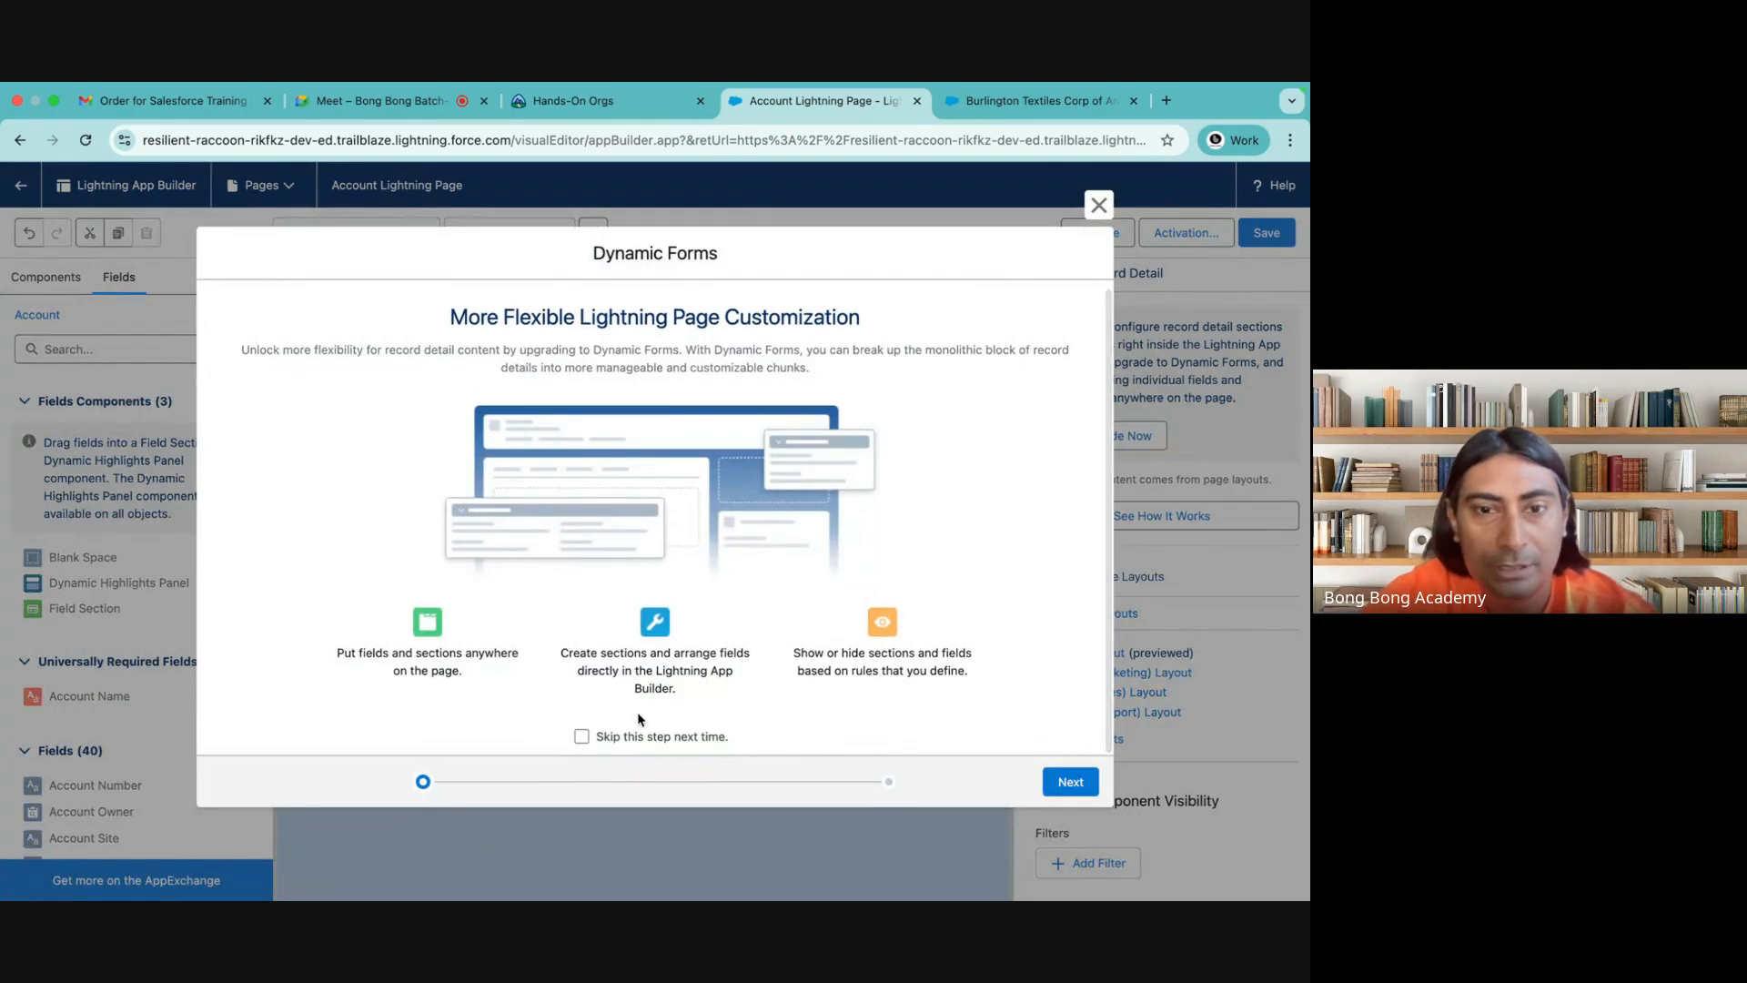
left_click(1066, 781)
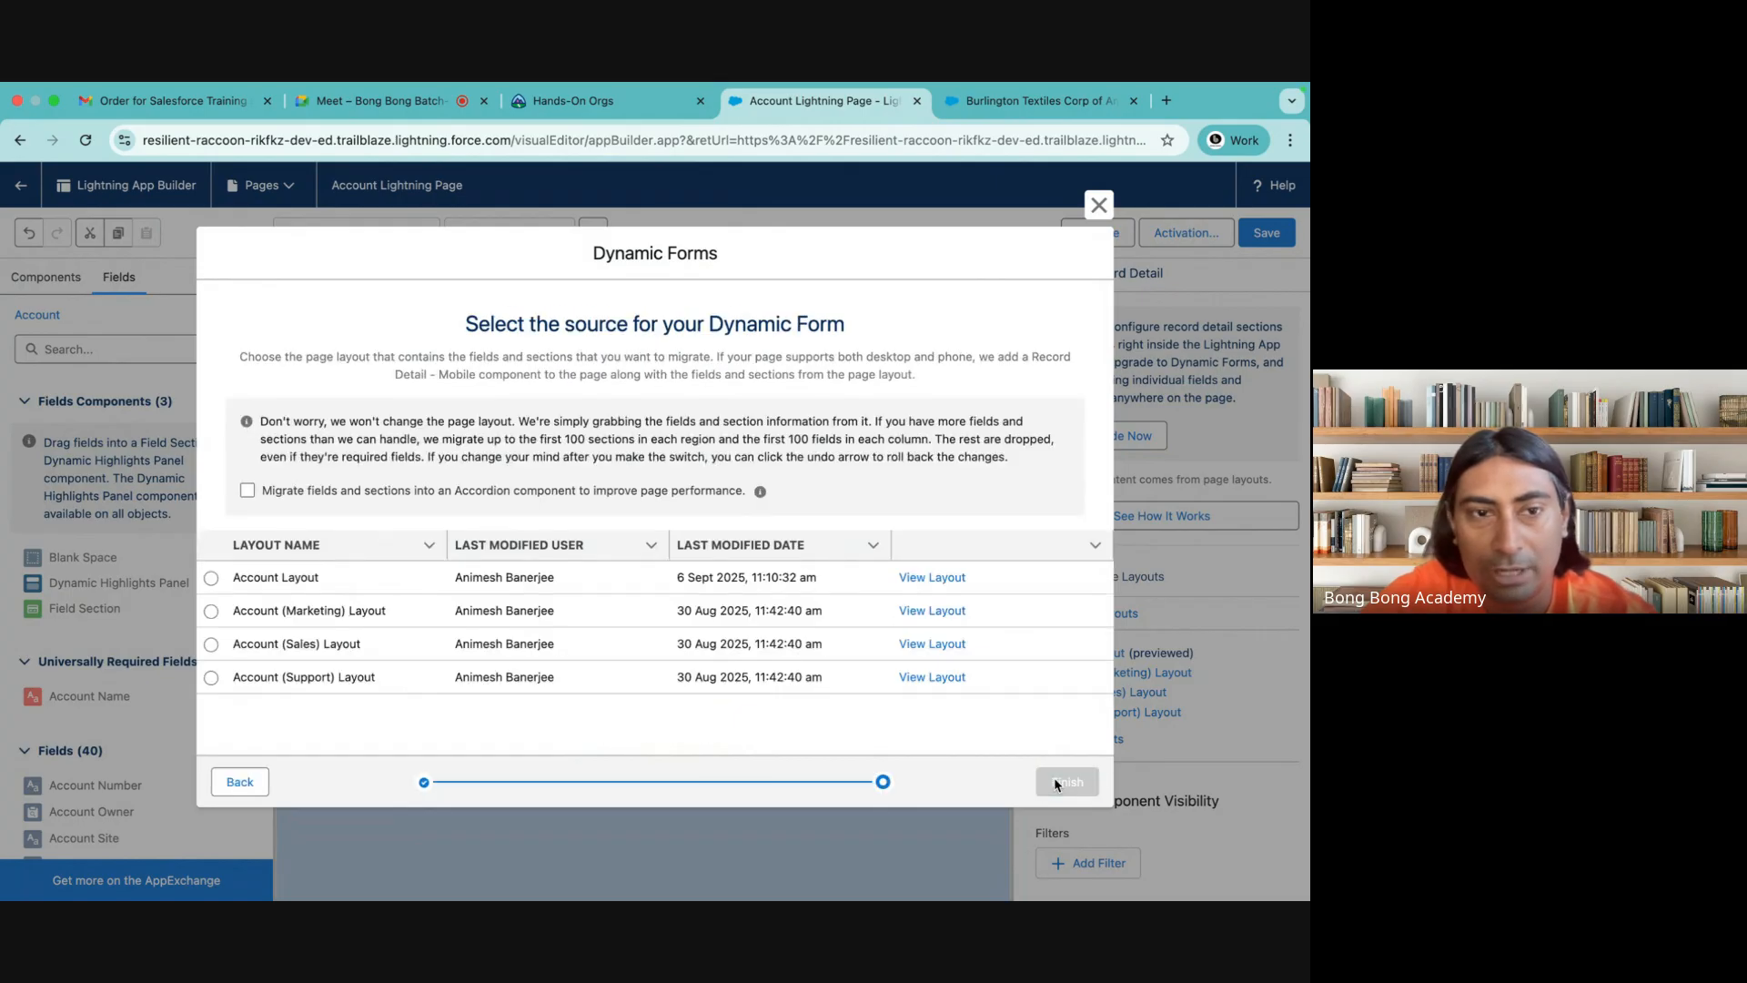
left_click(212, 579)
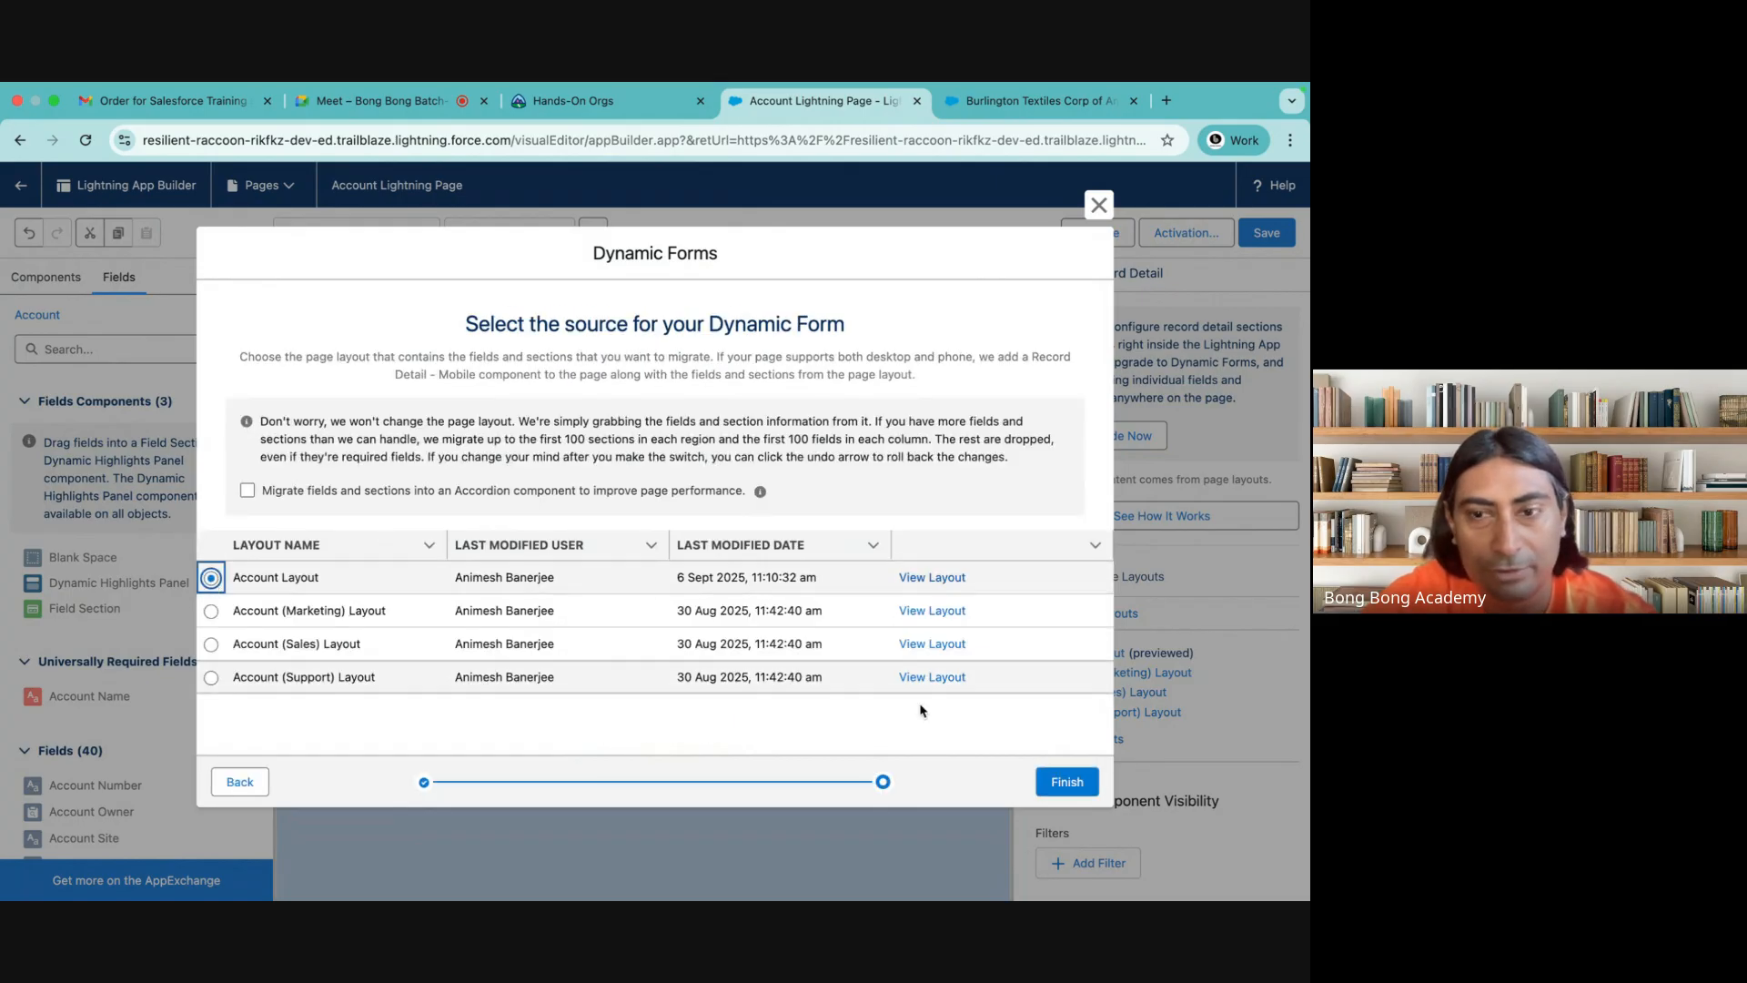
left_click(1048, 783)
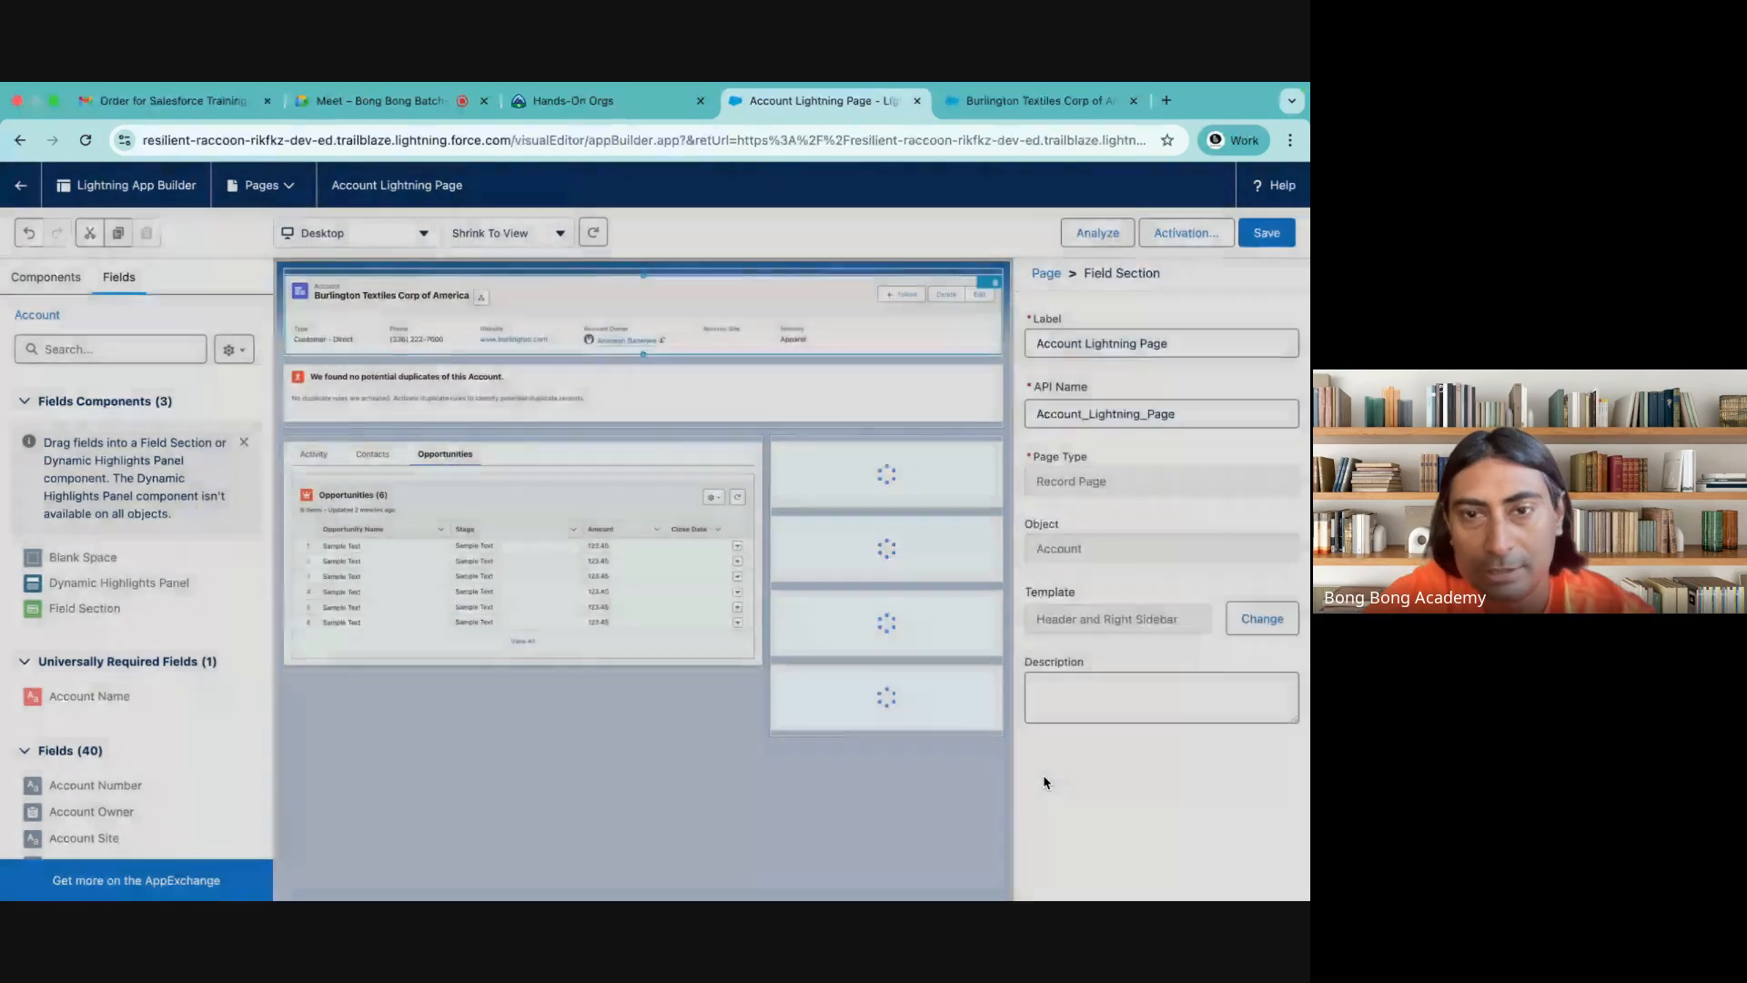
Examine the migrated field sections in the right sidebar and the Fax field's properties
scroll(881, 652, "down", 1)
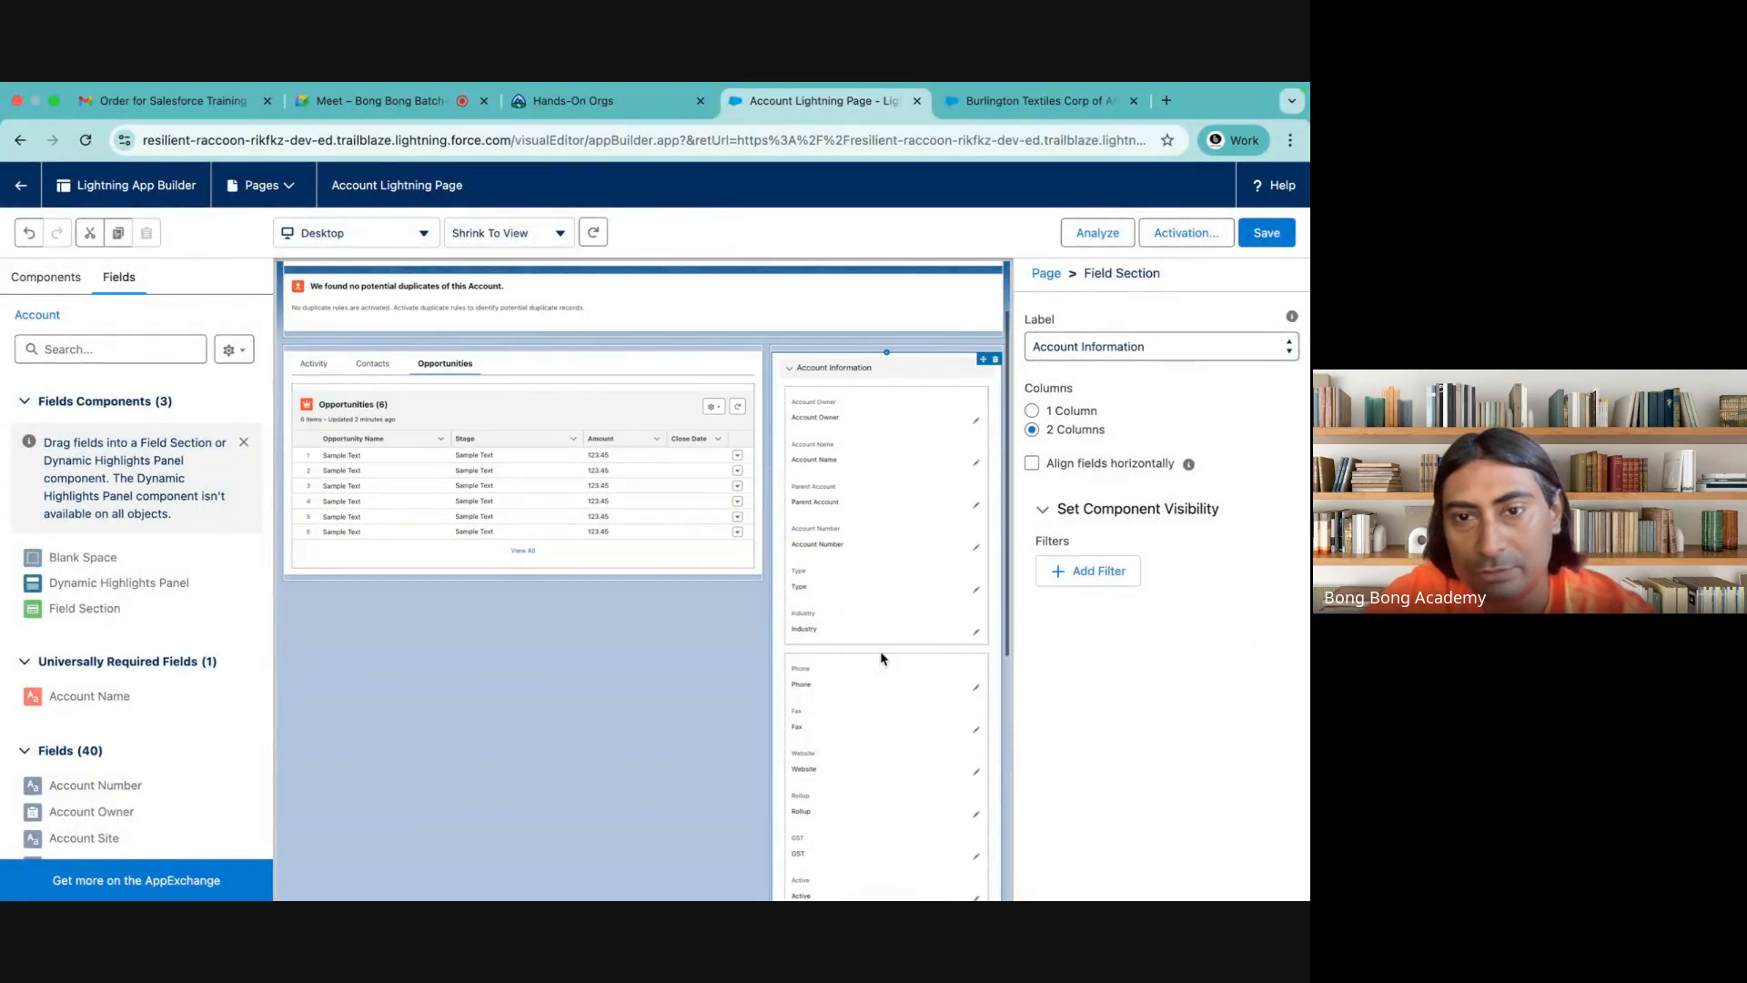
scroll(881, 653, "up", 1)
scroll(881, 652, "up", 1)
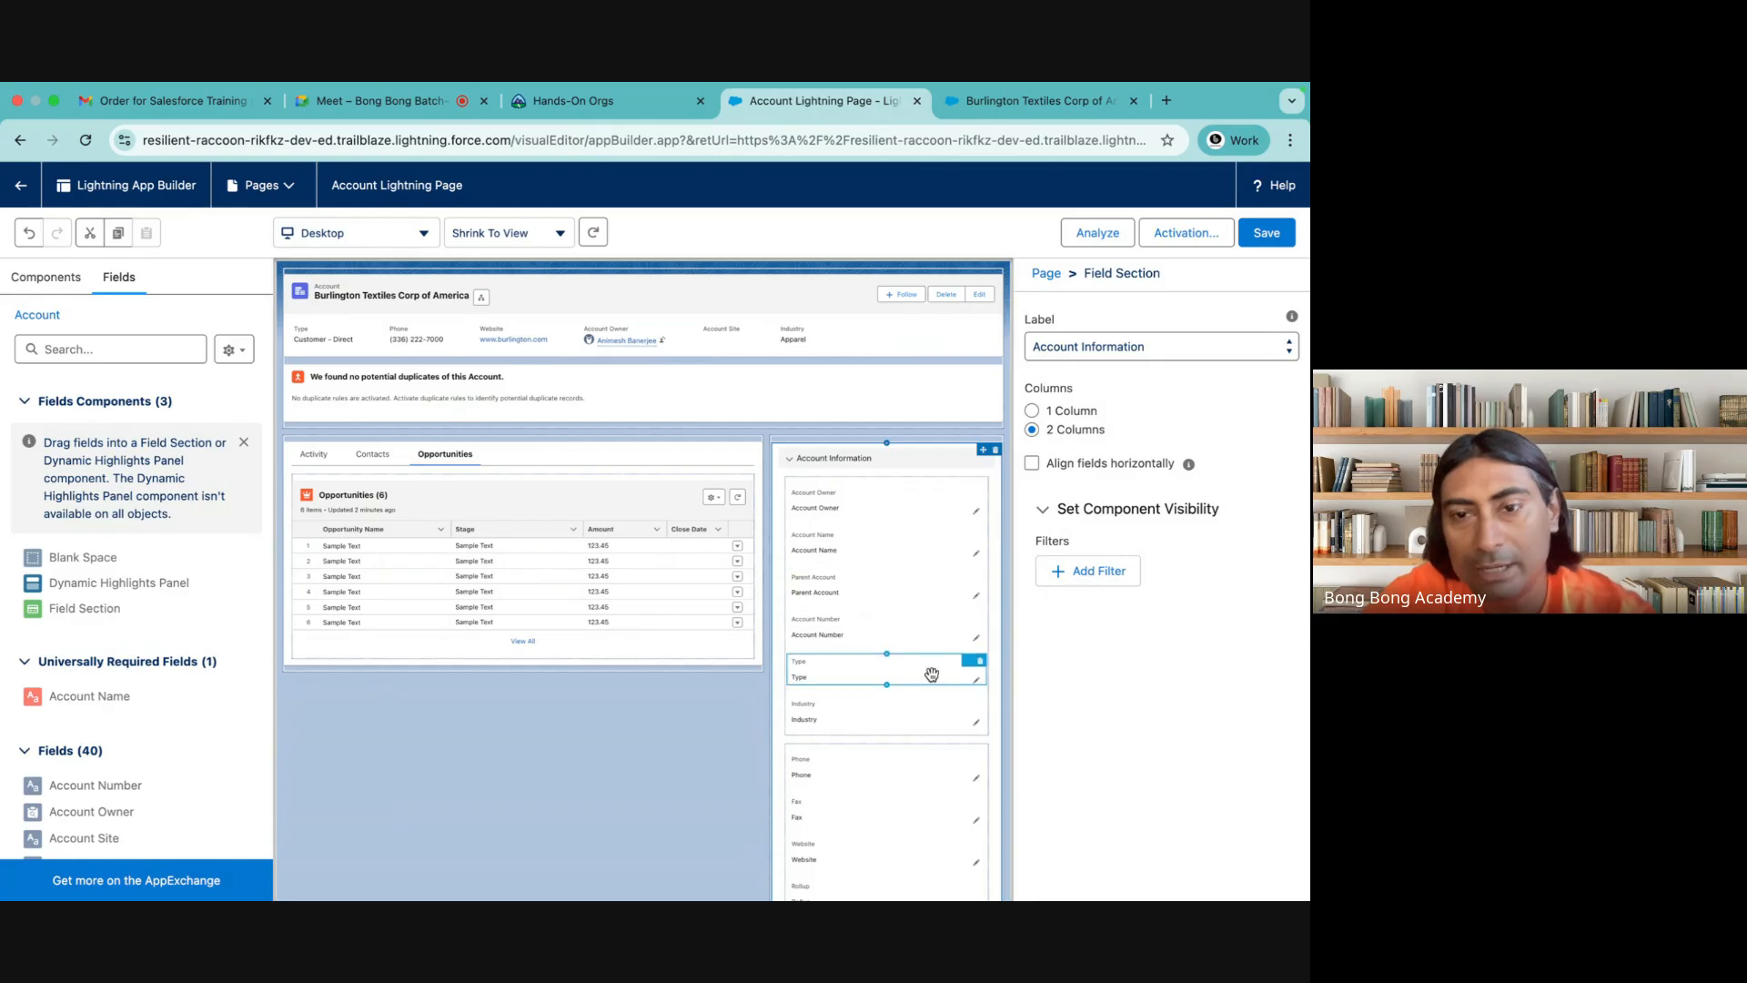
scroll(932, 674, "down", 5)
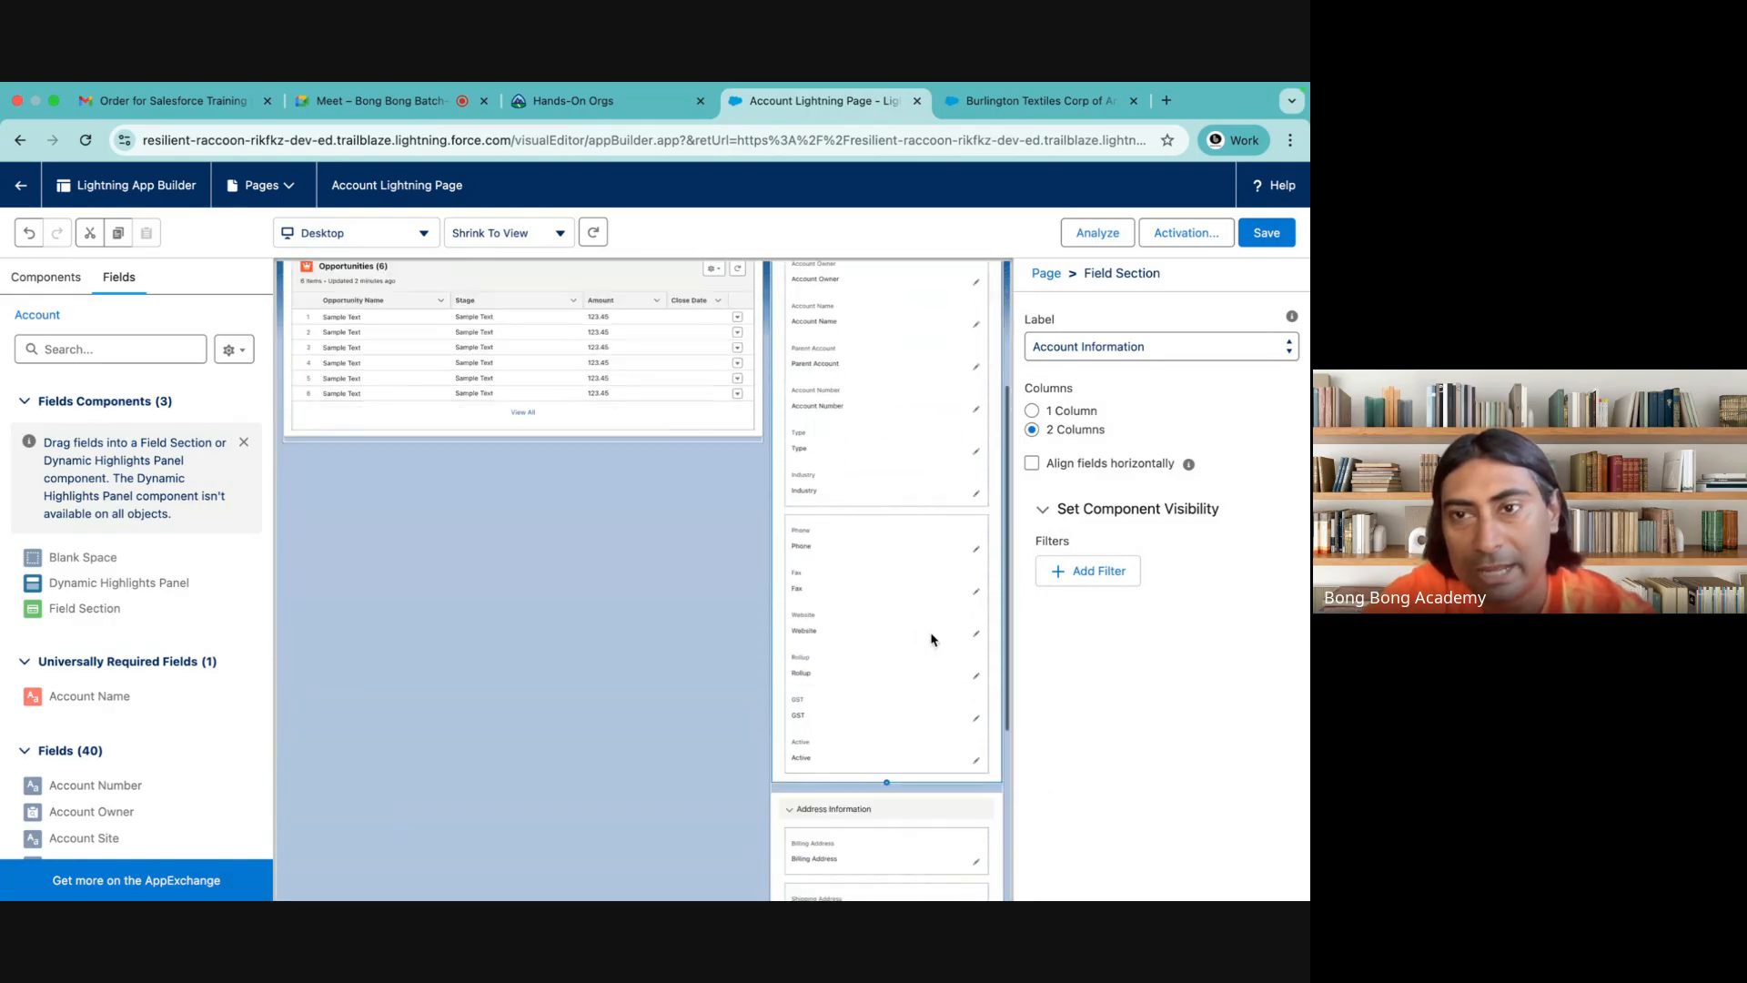
scroll(932, 640, "up", 4)
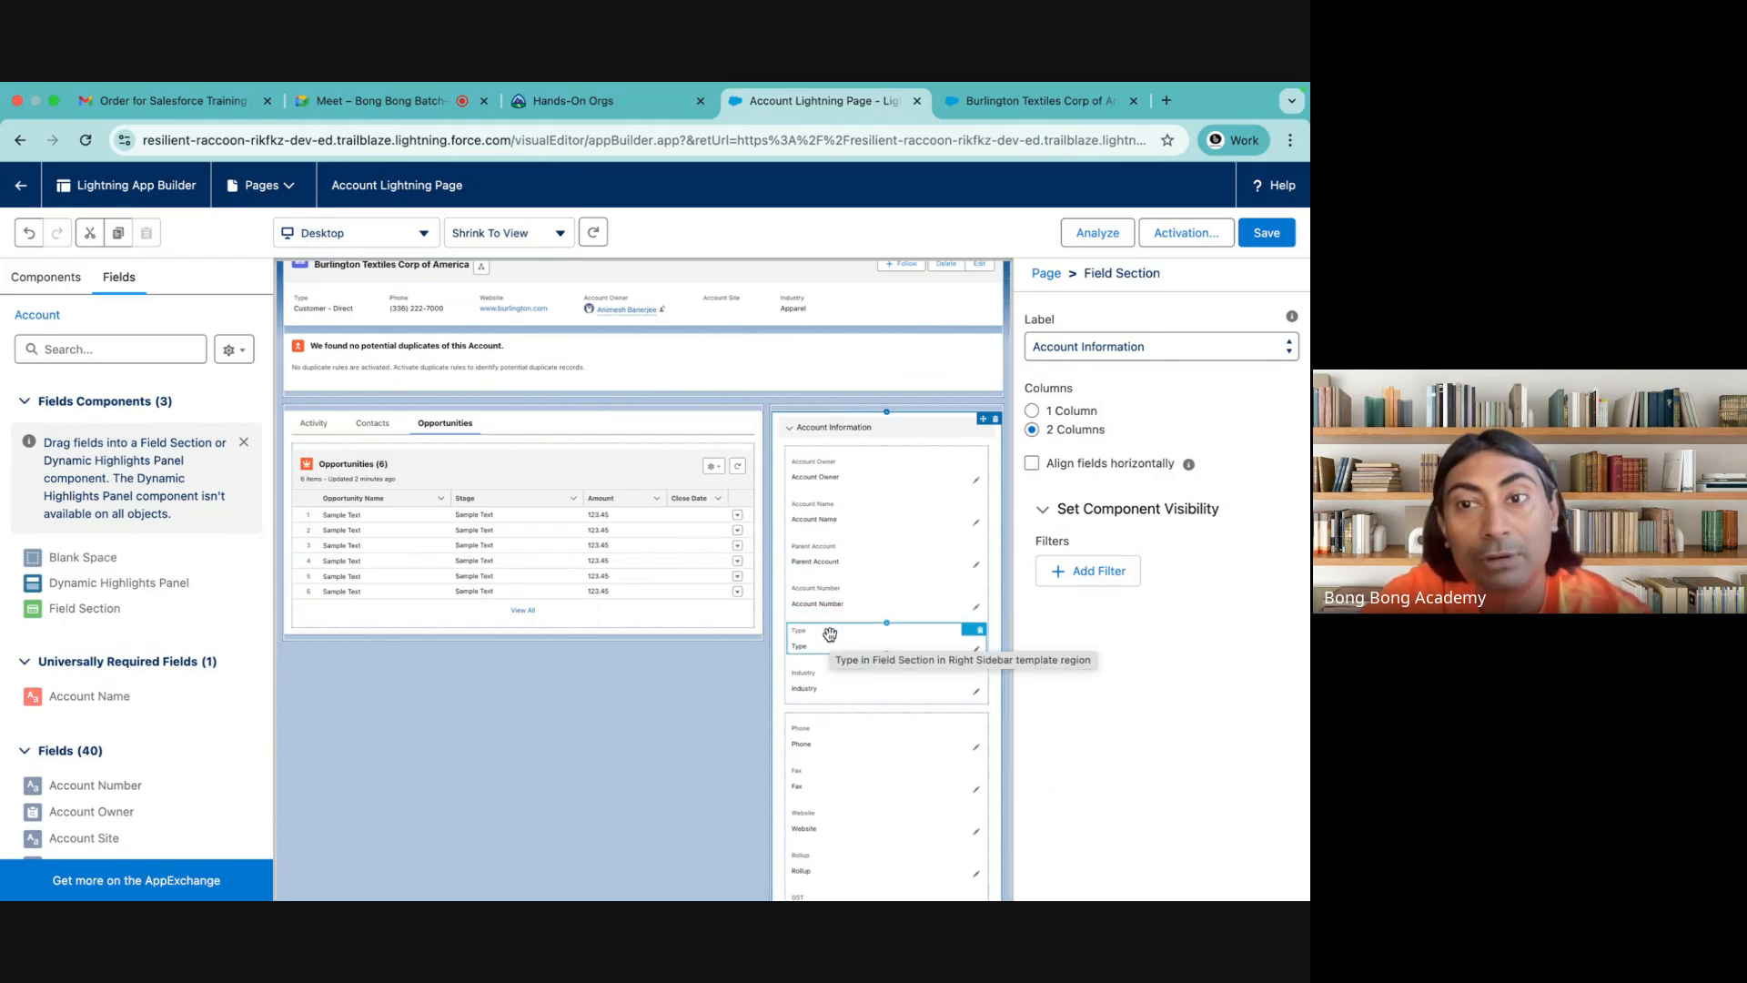
scroll(822, 668, "down", 1)
scroll(822, 669, "down", 2)
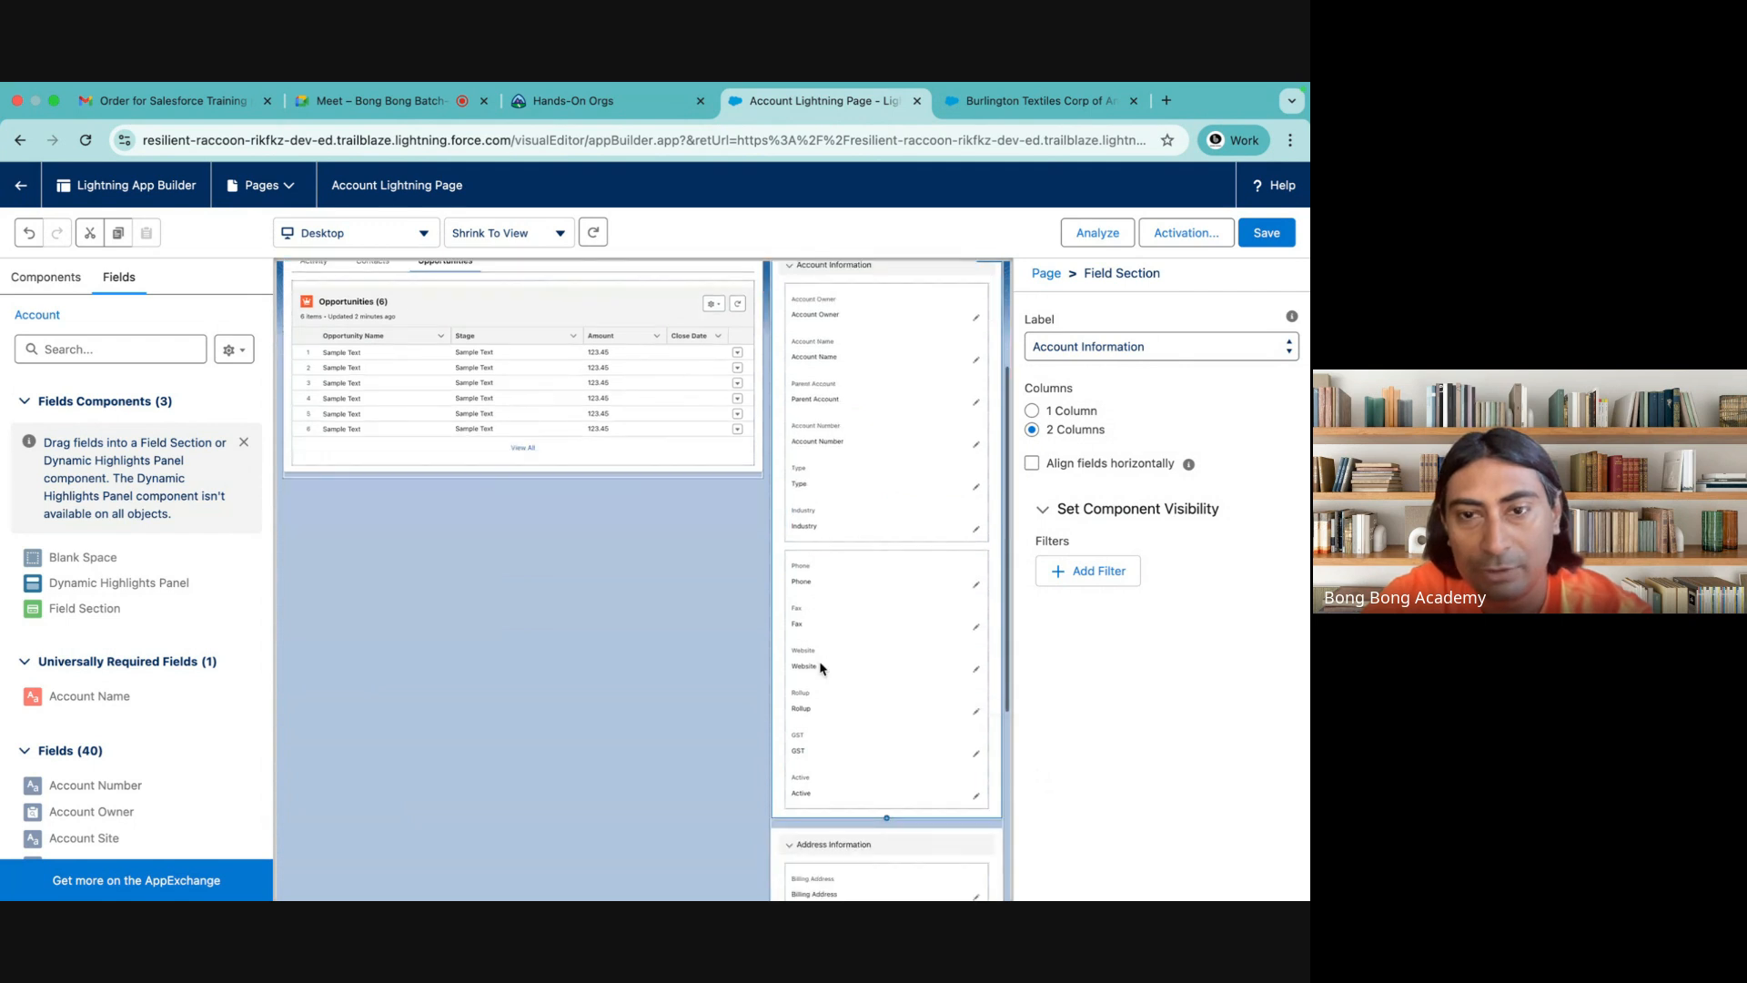
left_click(830, 624)
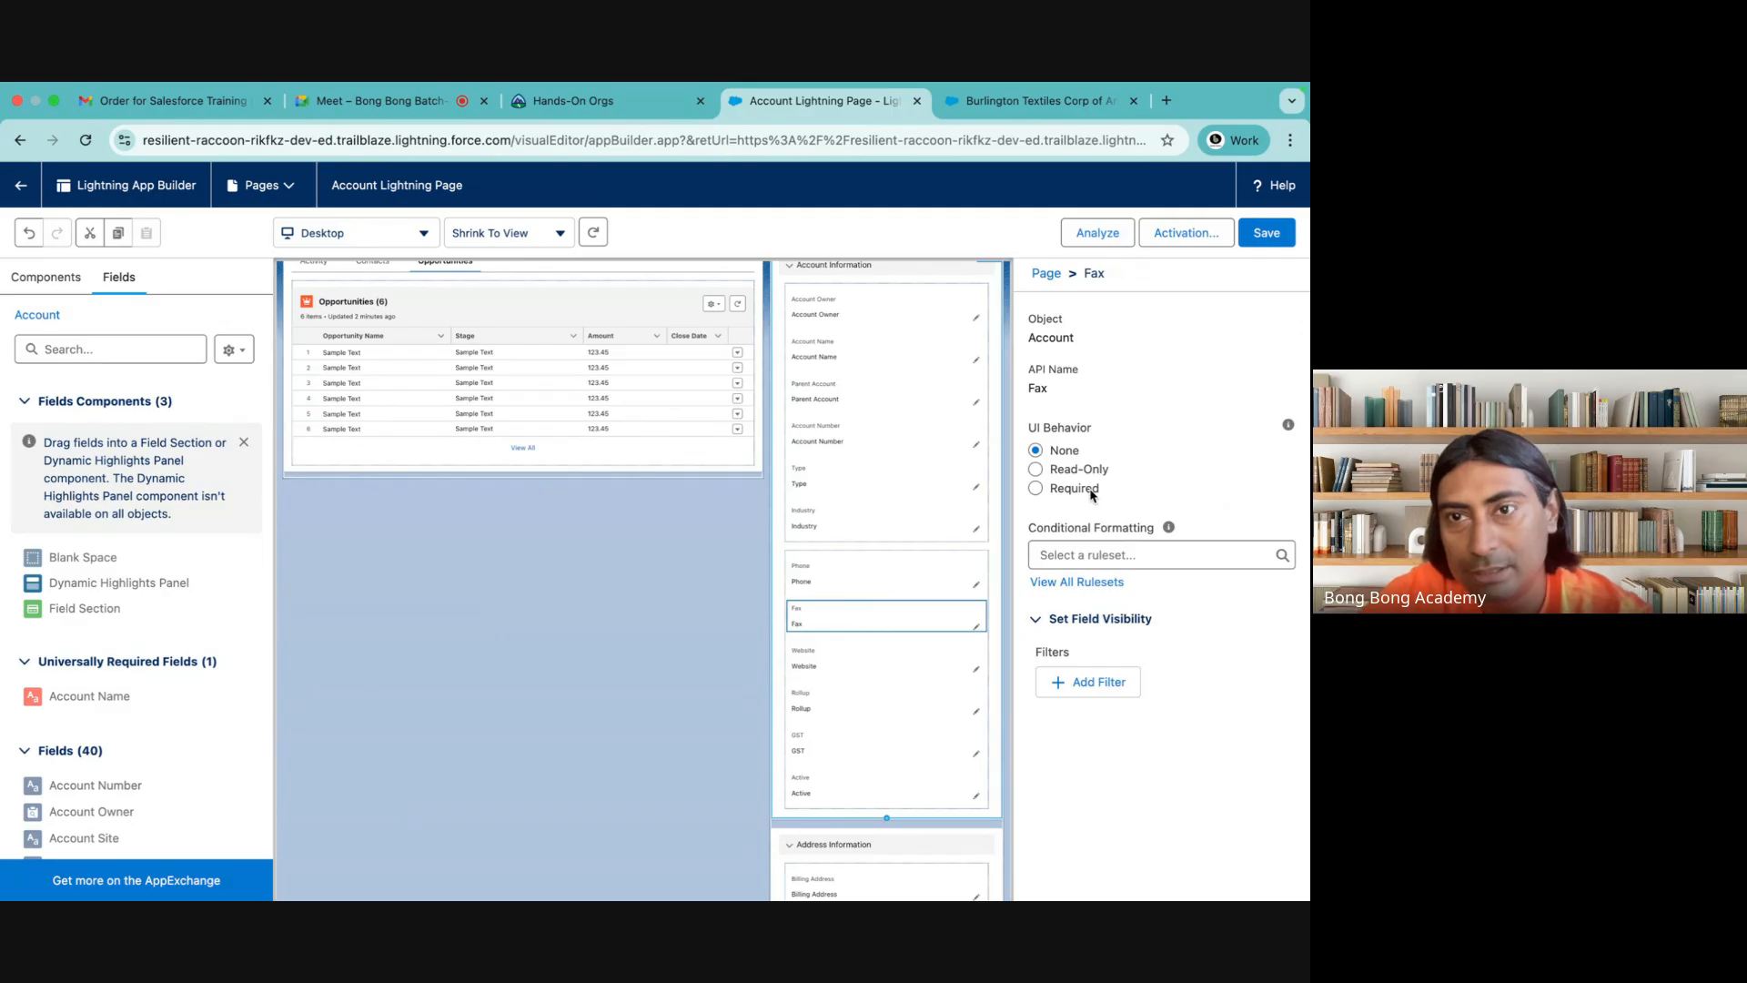
scroll(873, 501, "up", 1)
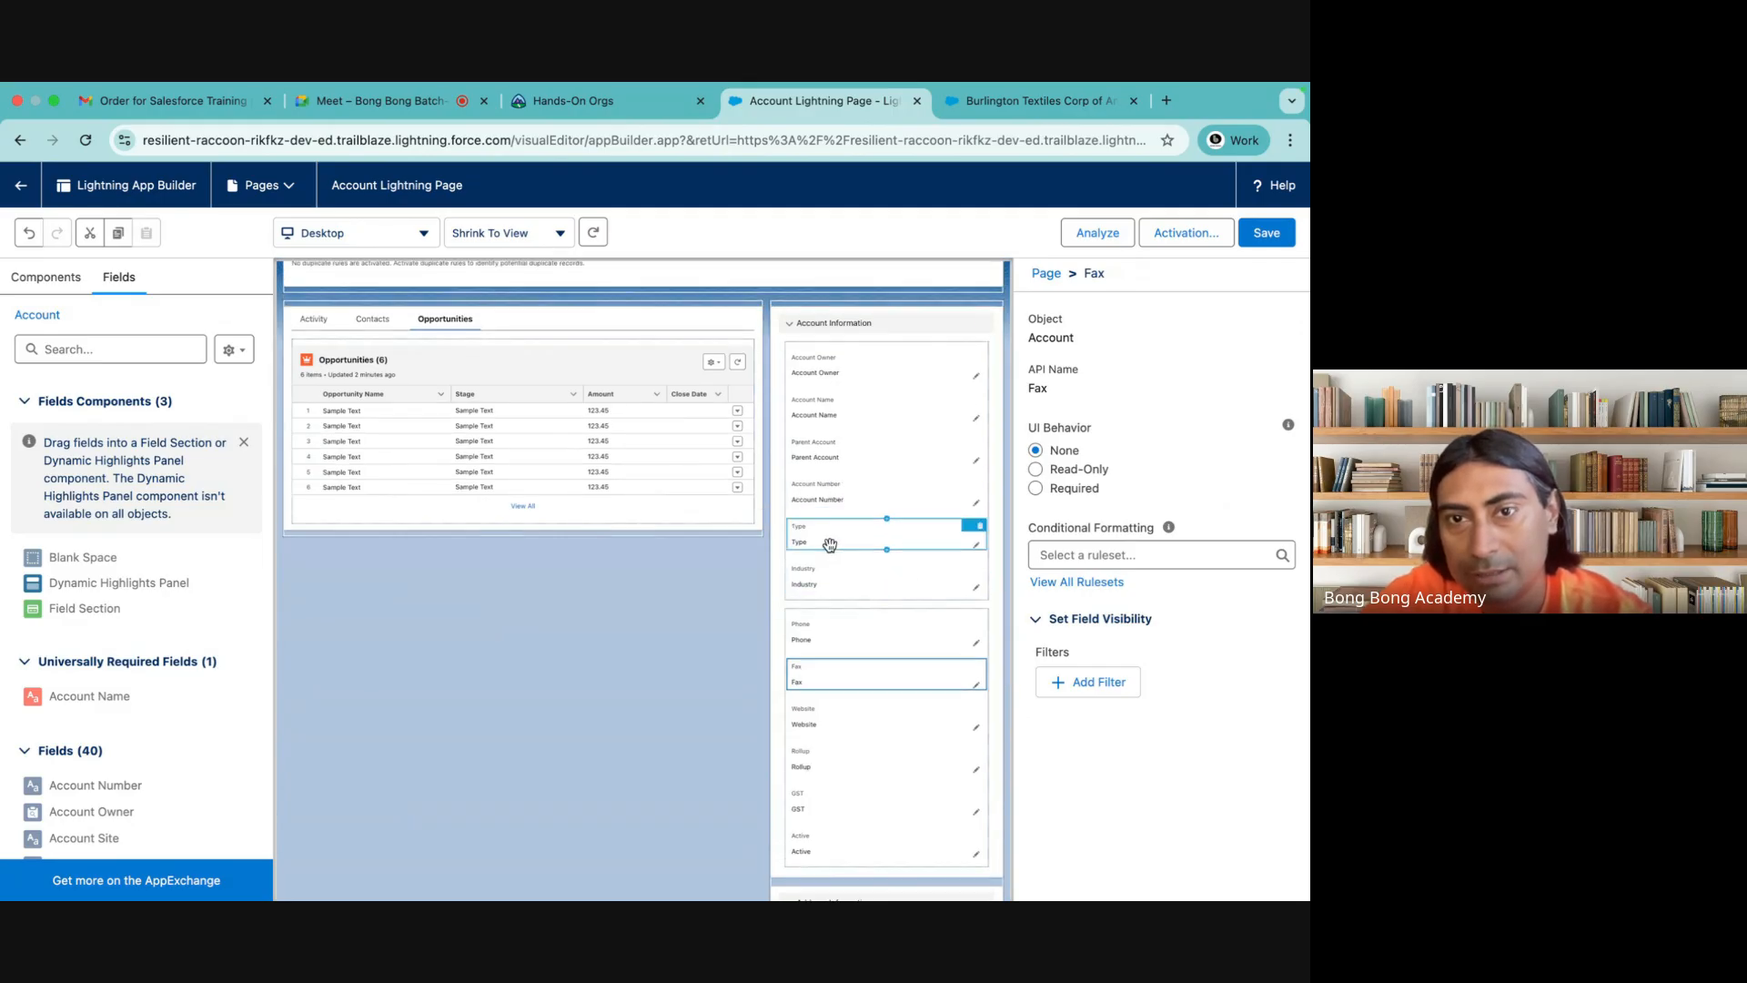
Set the UI behavior of the Industry field in the Account Information section to Required
left_click(819, 572)
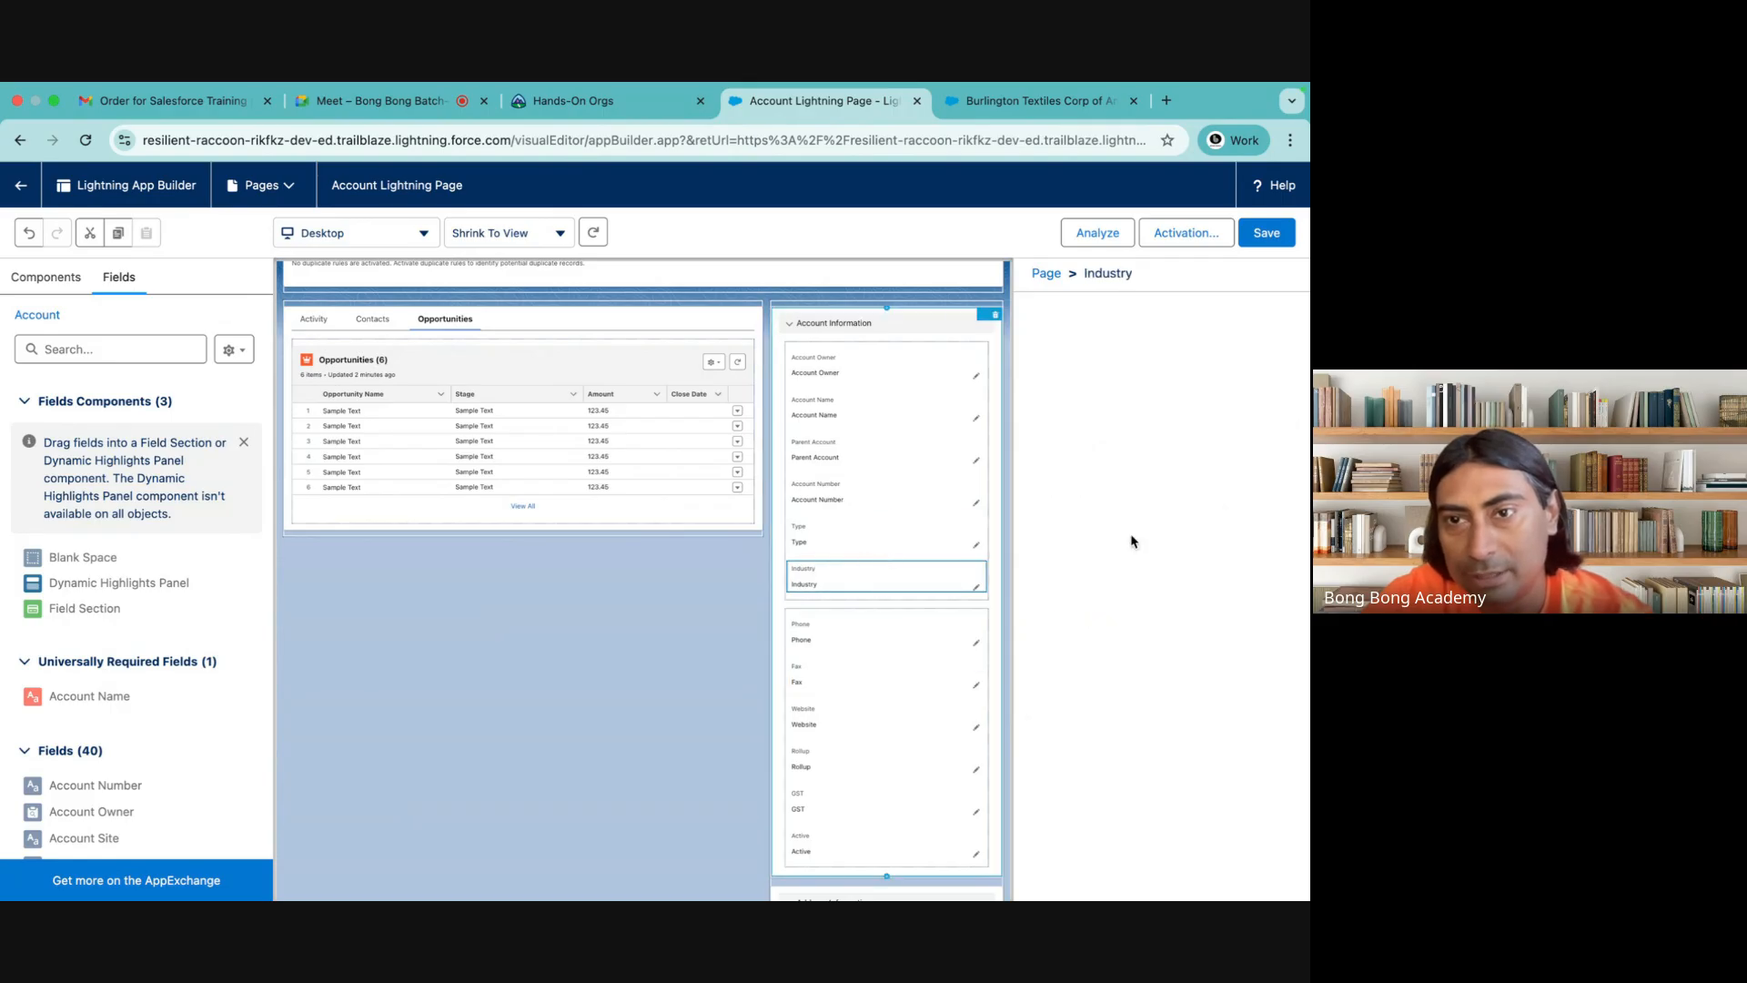
left_click(1062, 489)
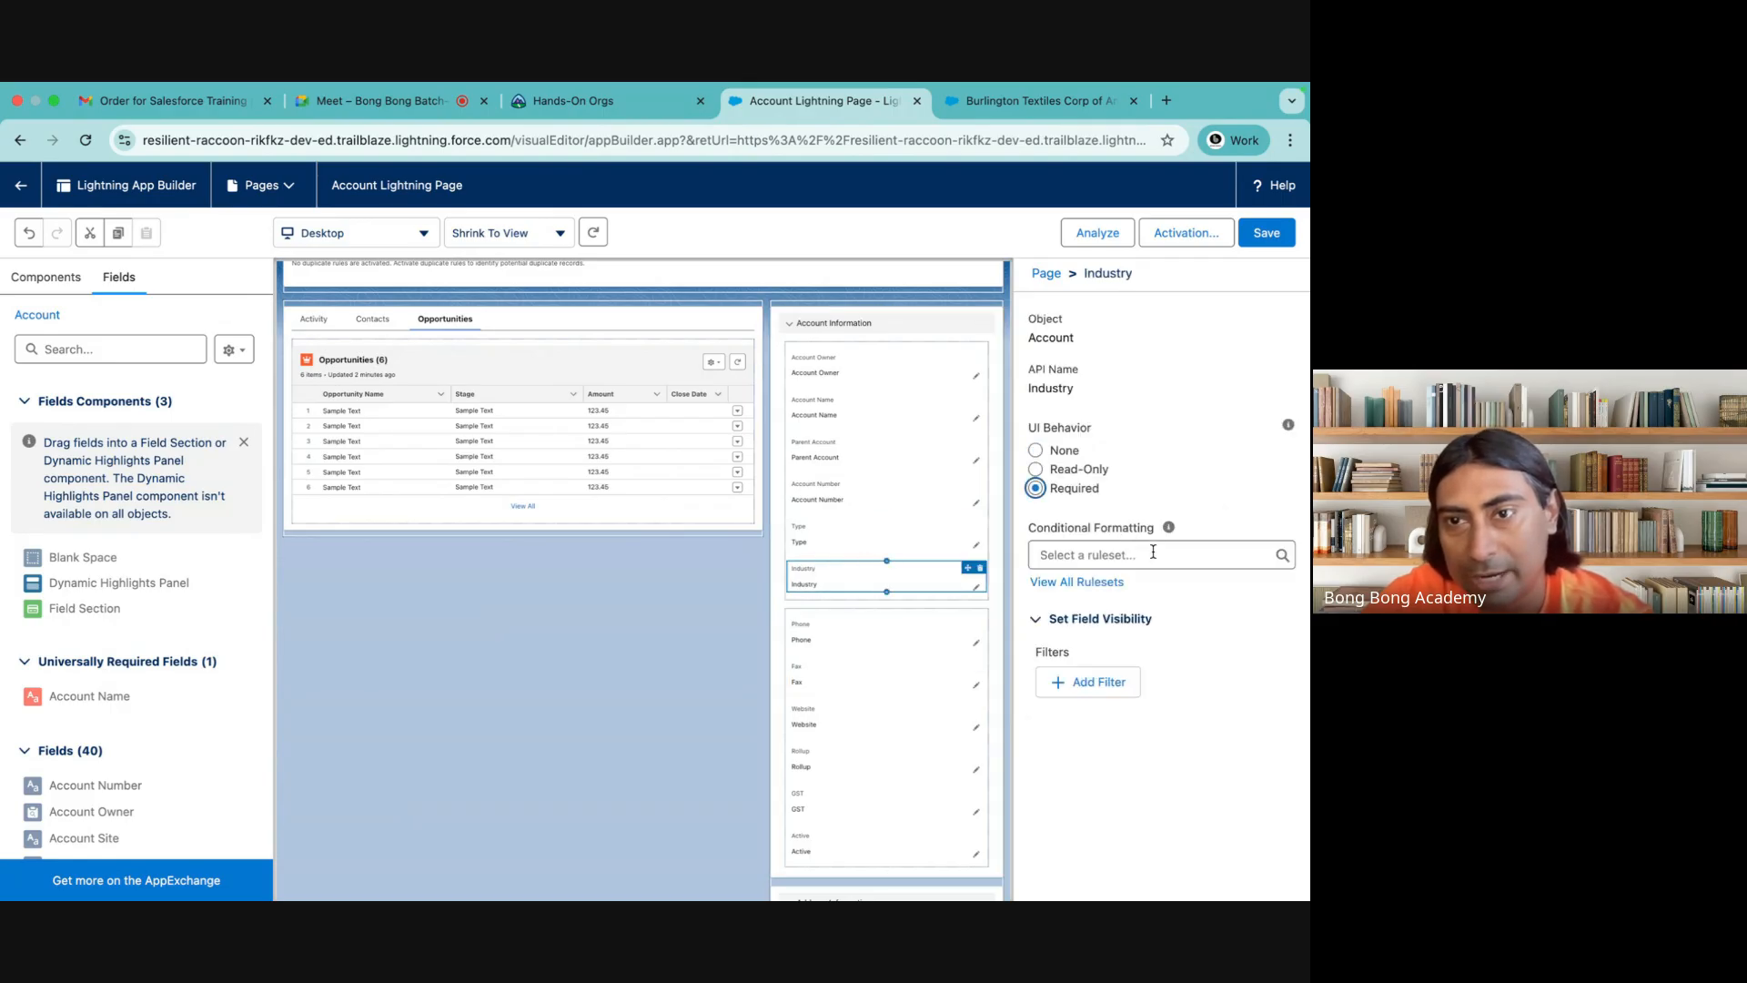
Add a field visibility filter to Industry with Active Equal Yes, and save the page
left_click(1080, 683)
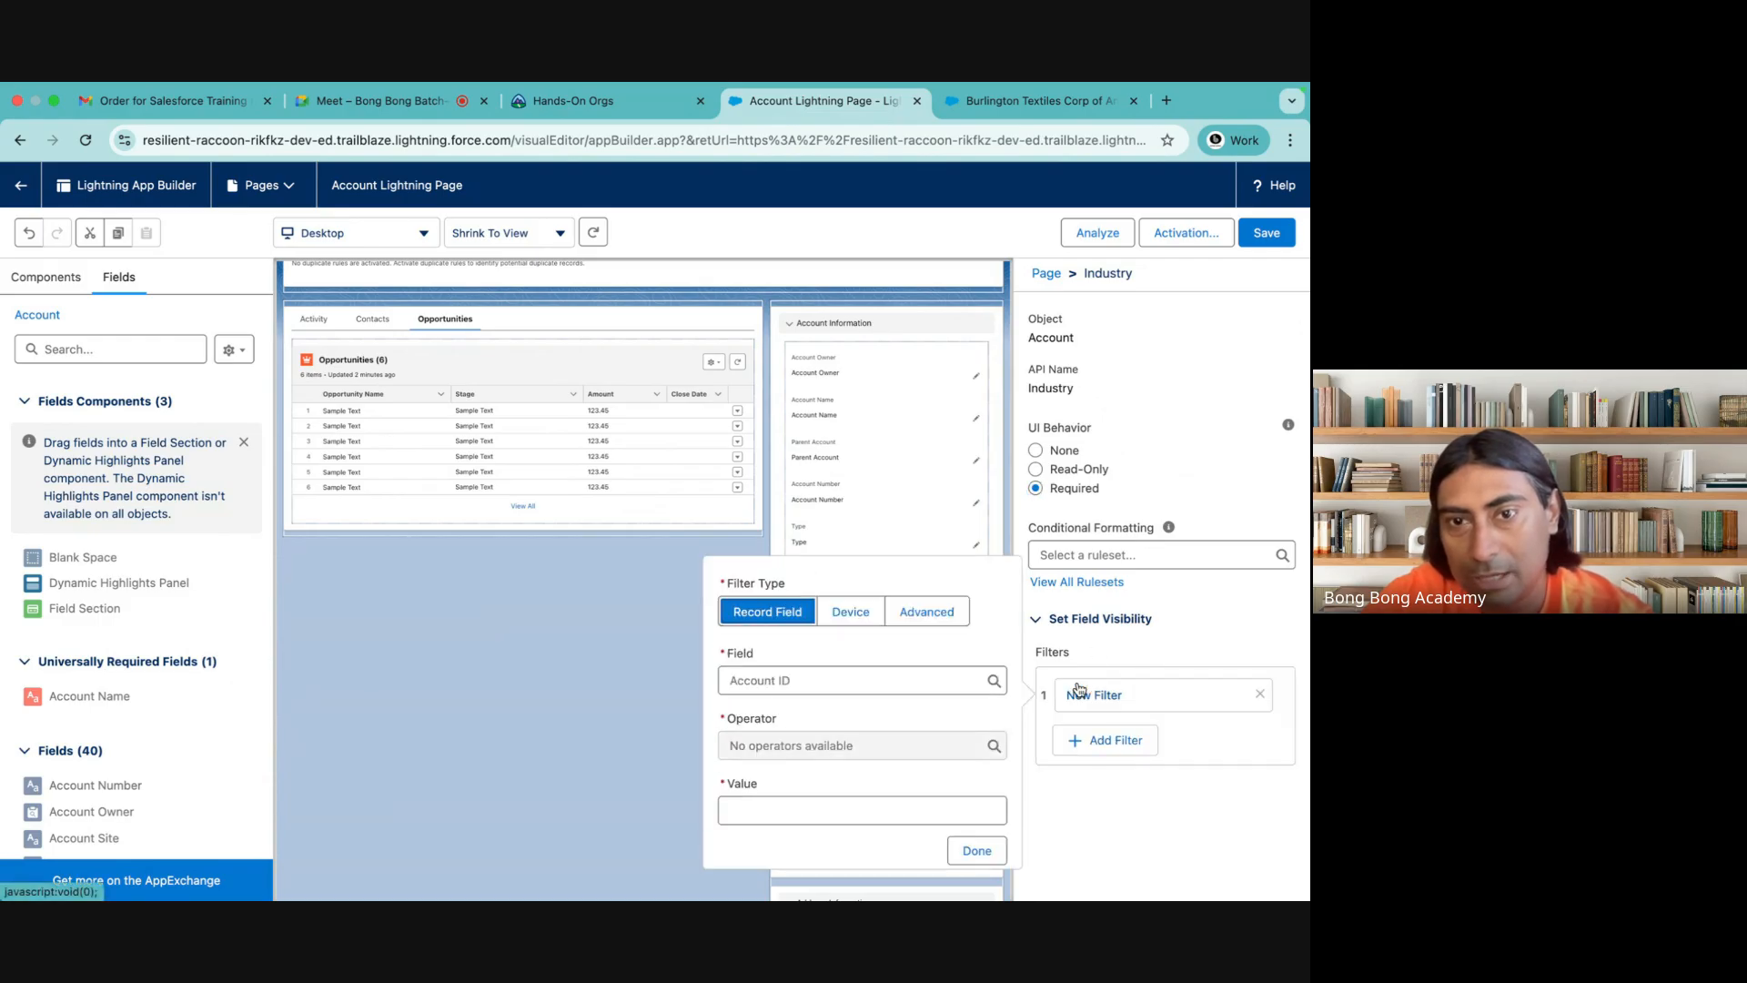
left_click(817, 679)
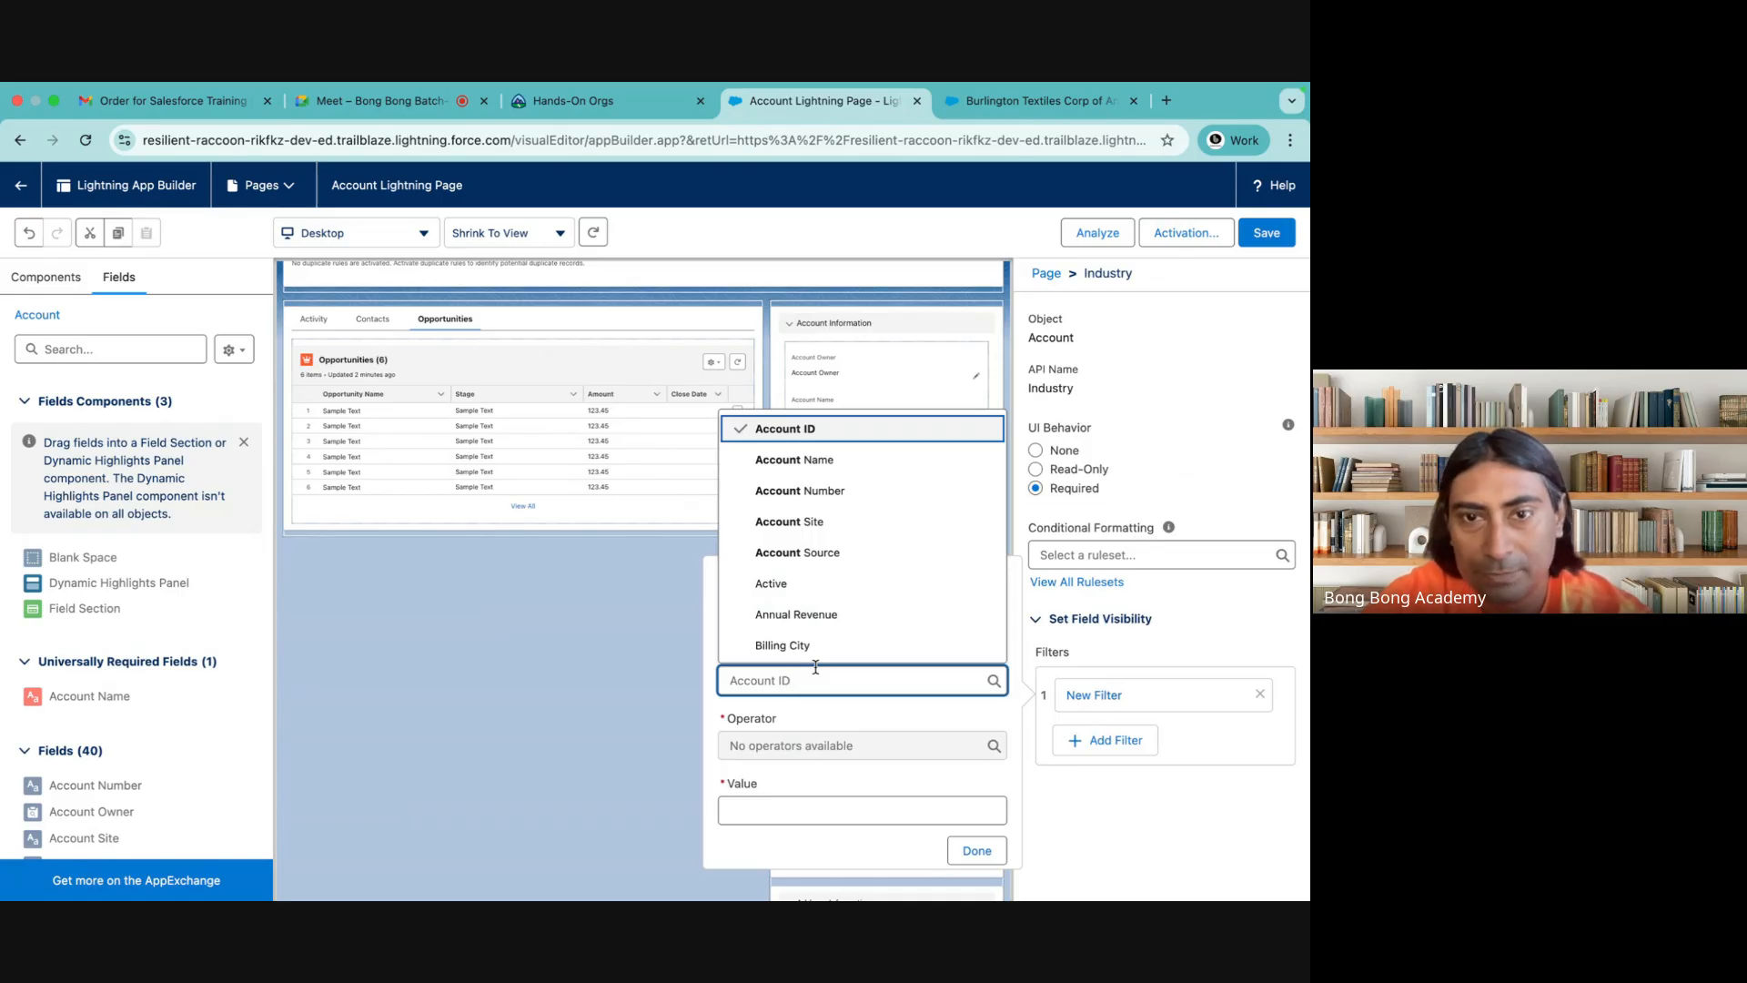
left_click(774, 584)
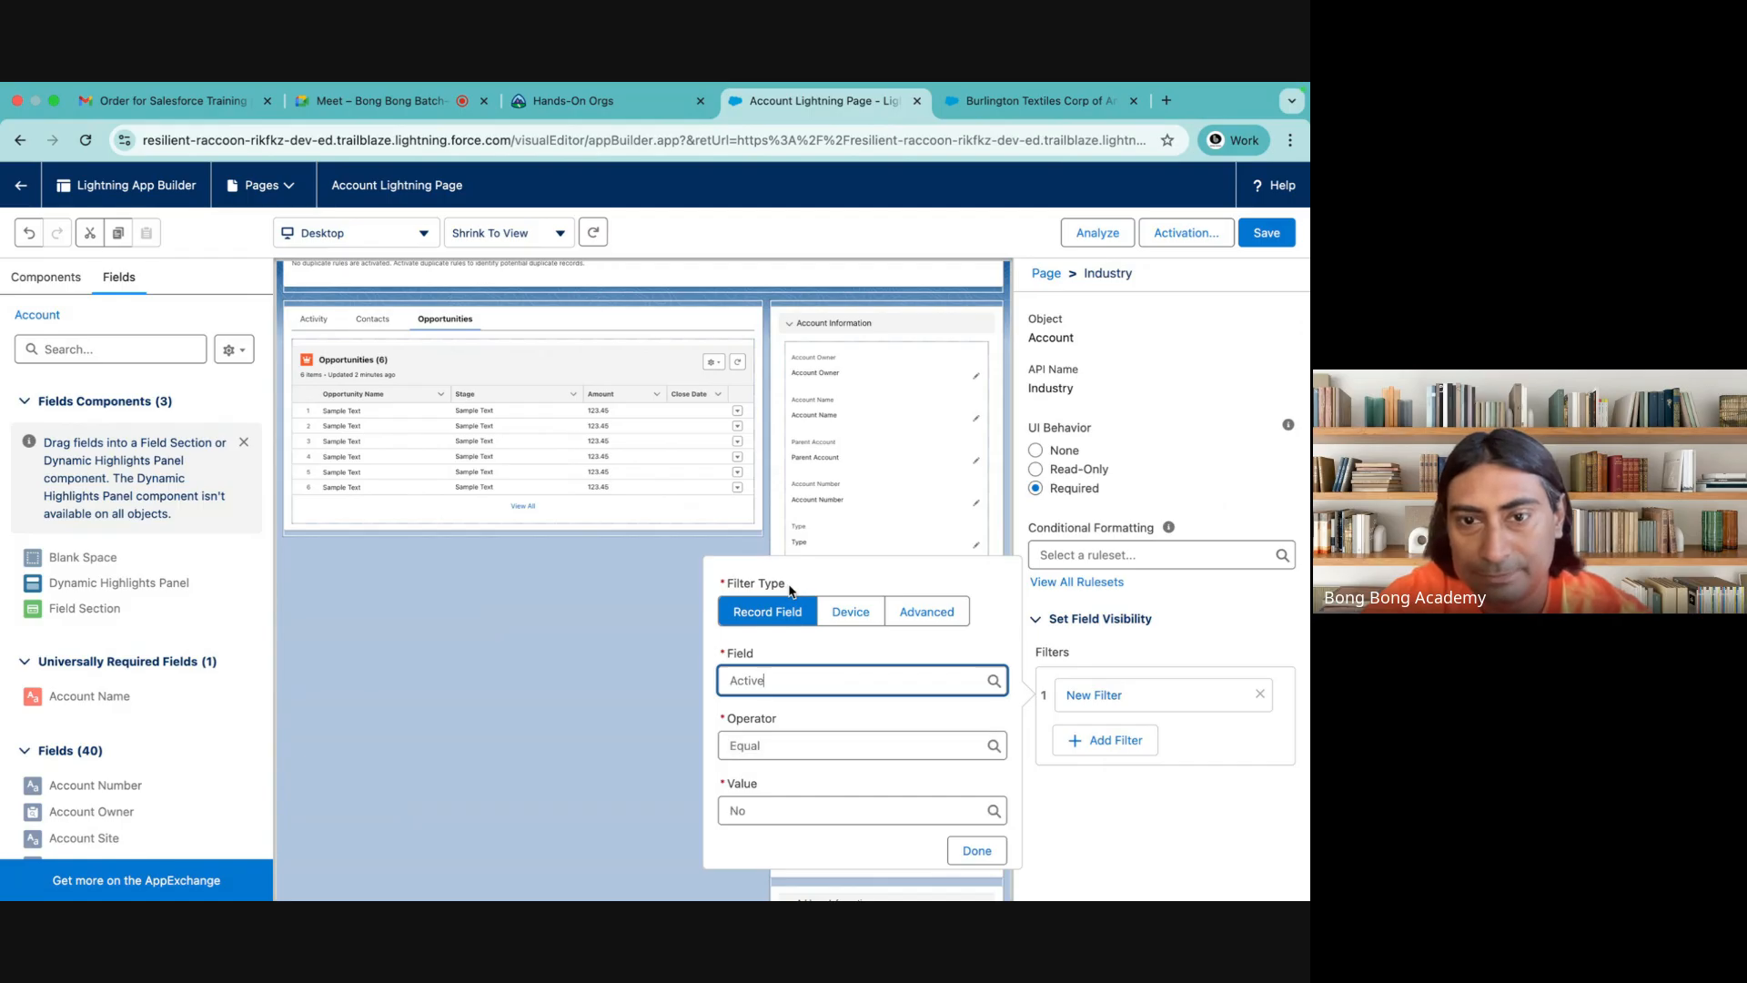
left_click(837, 810)
left_click(780, 872)
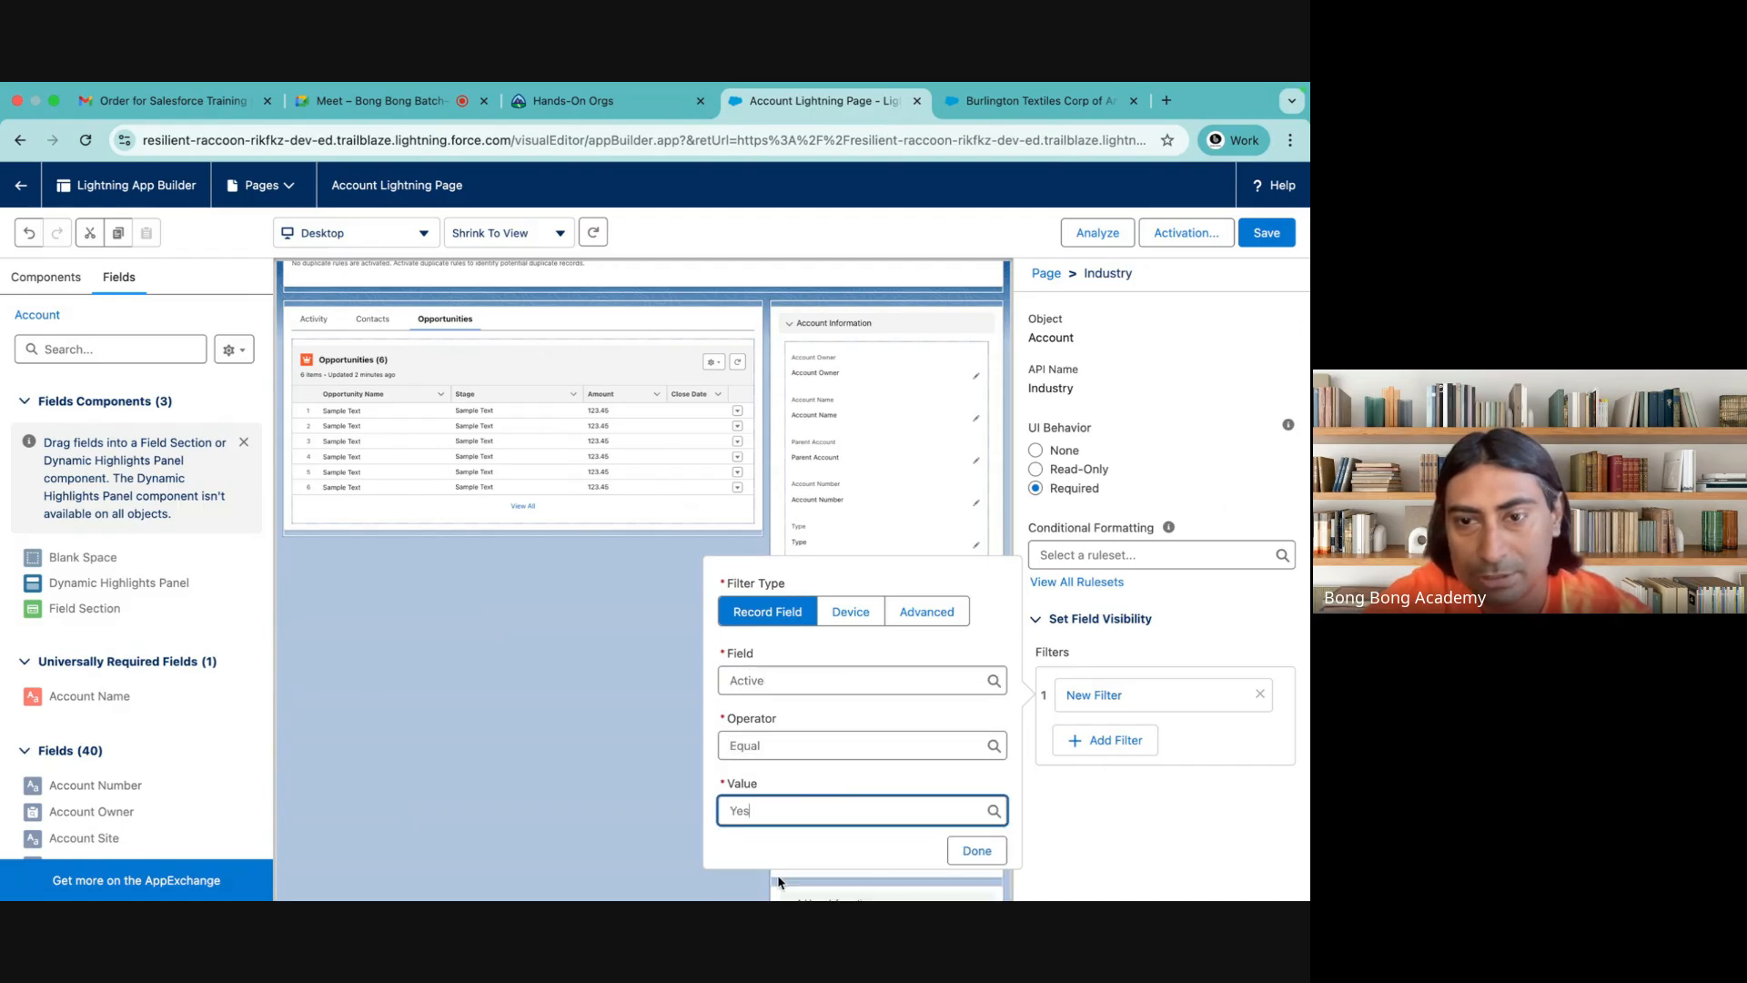
left_click(970, 850)
left_click(1267, 234)
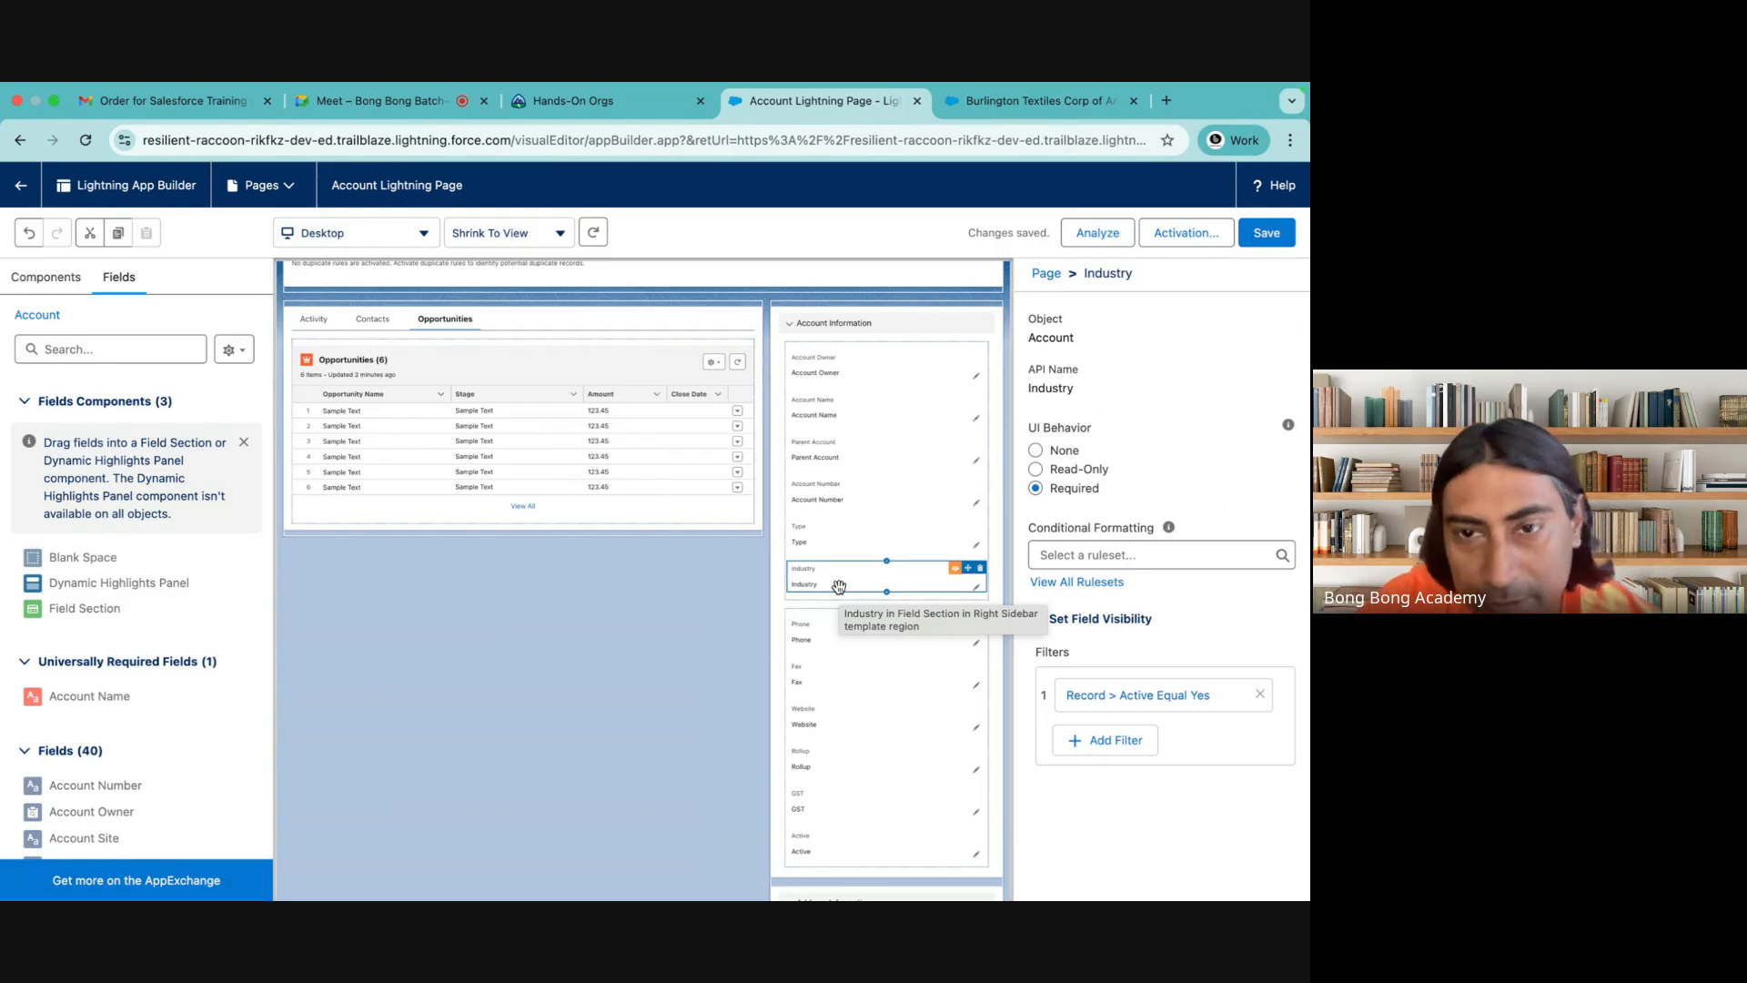
left_click(1267, 233)
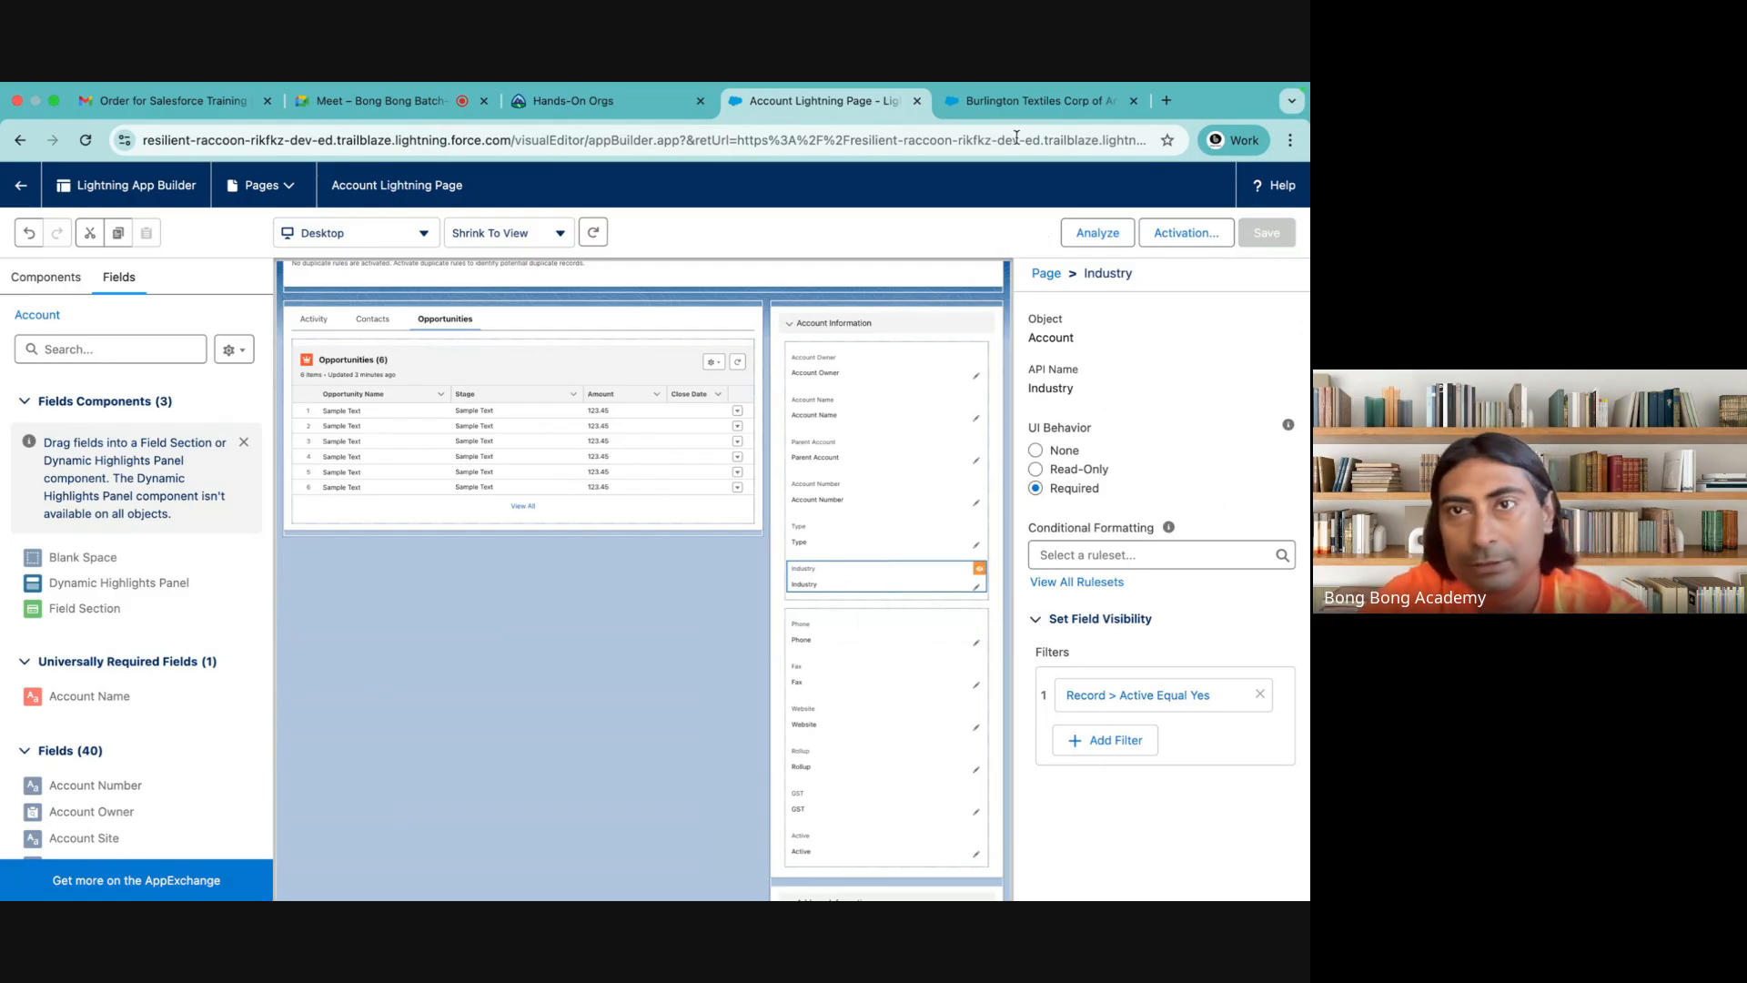
Switch to the Burlington Textiles record, clear the on-device site data for force.com and the org domain, and reload the page
left_click(991, 111)
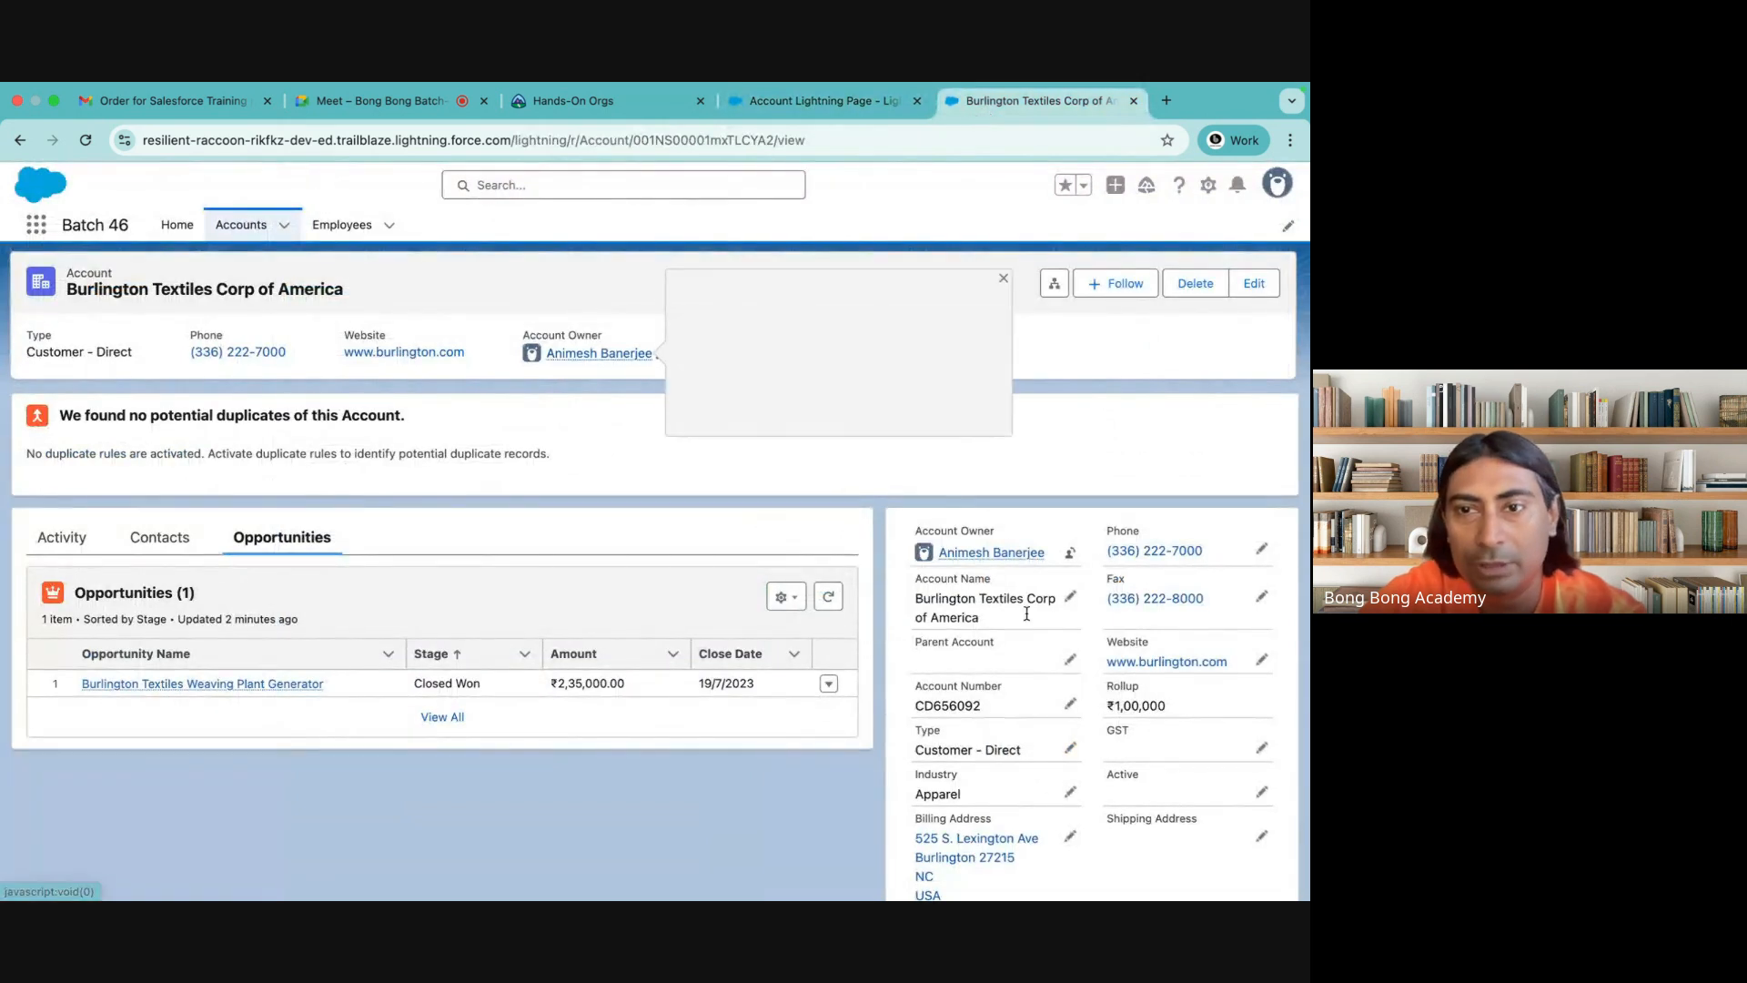
left_click(125, 141)
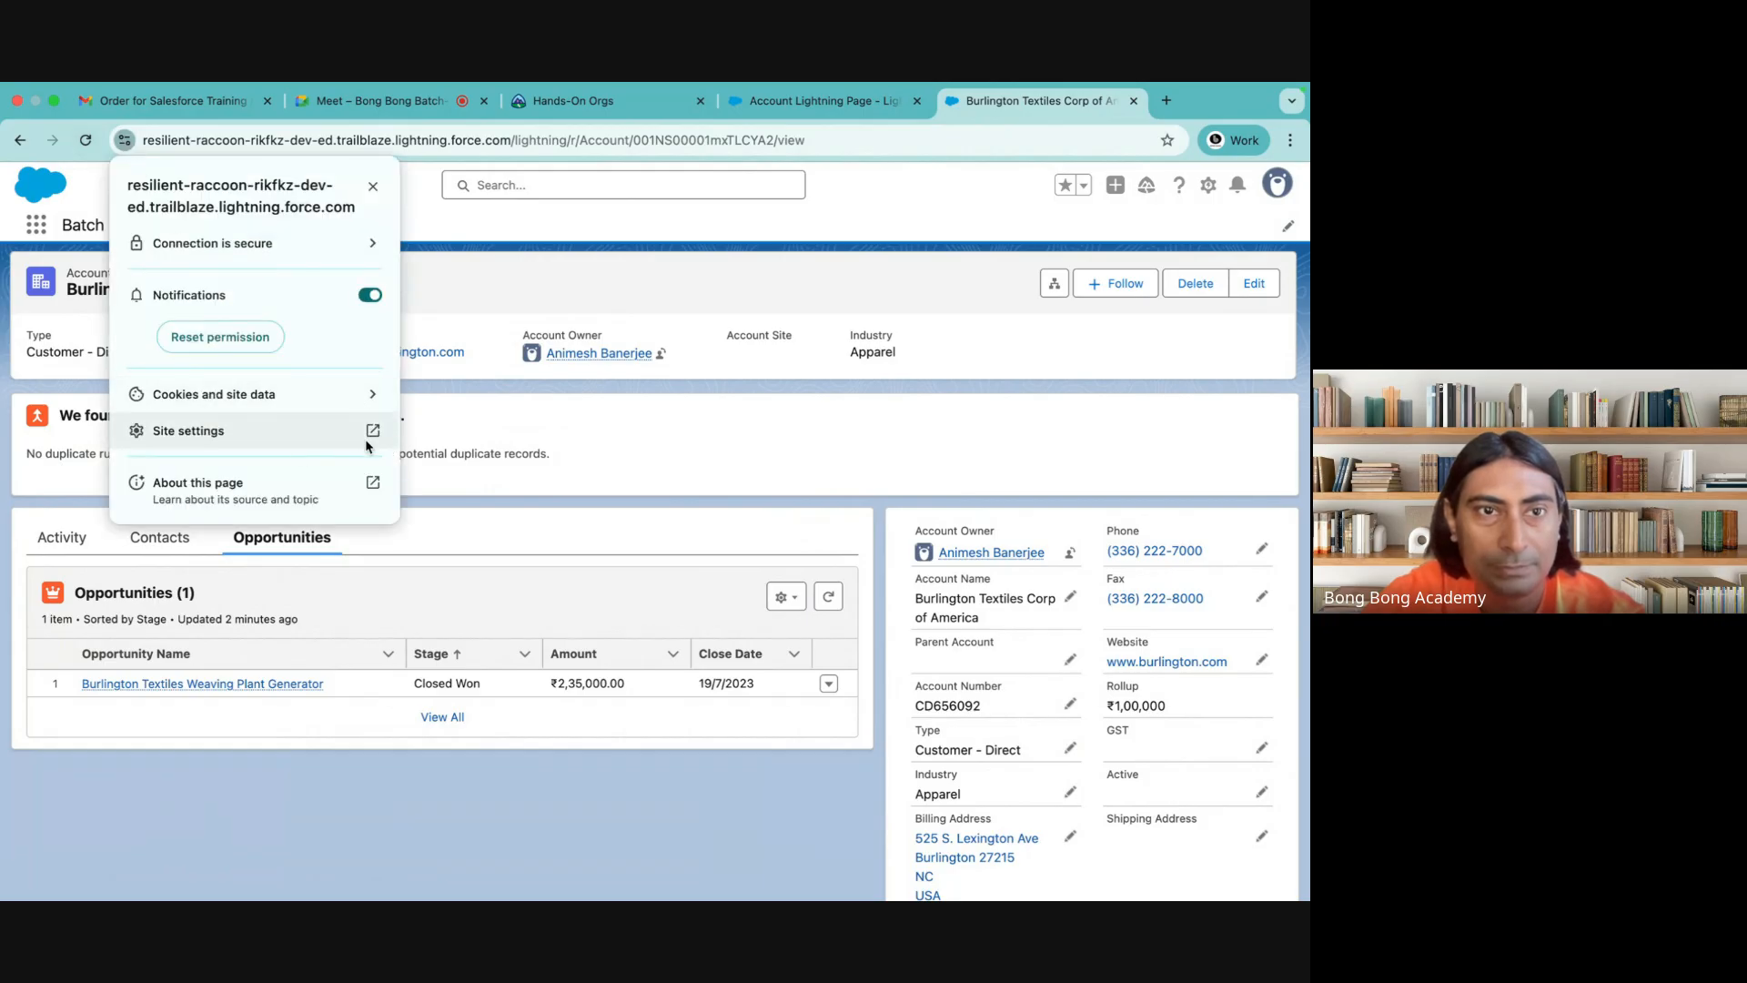
left_click(368, 393)
left_click(371, 384)
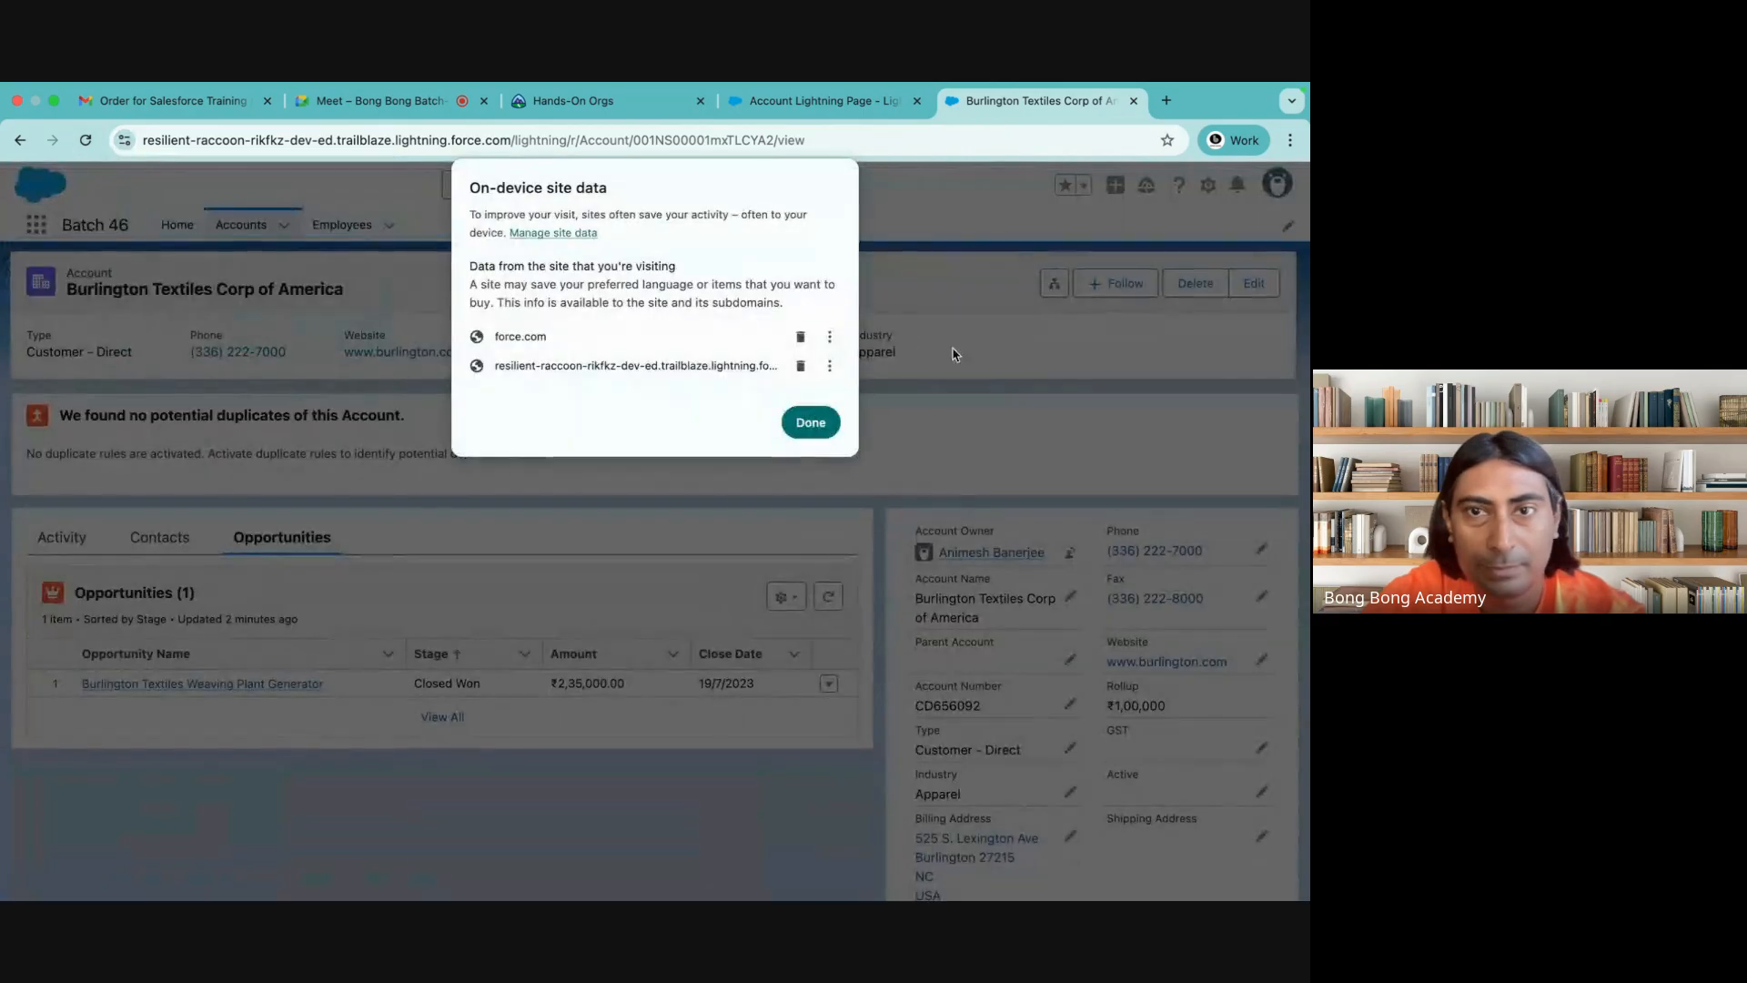
left_click(800, 337)
left_click(801, 337)
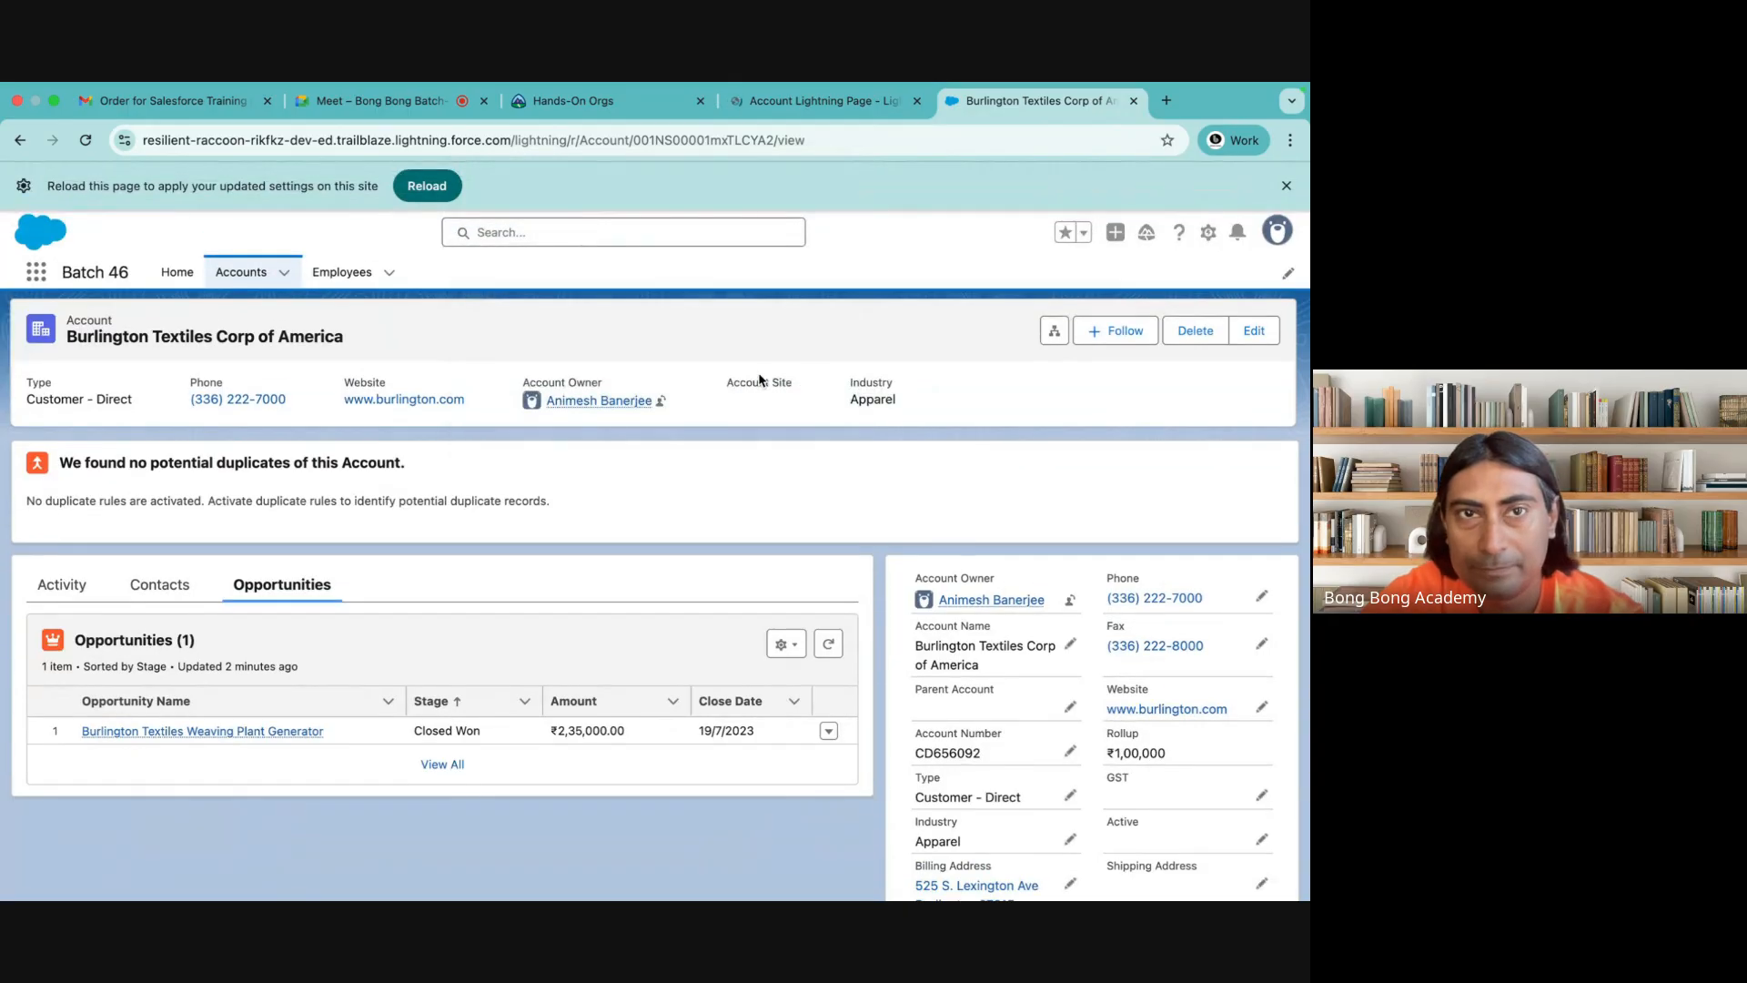
key("super+r")
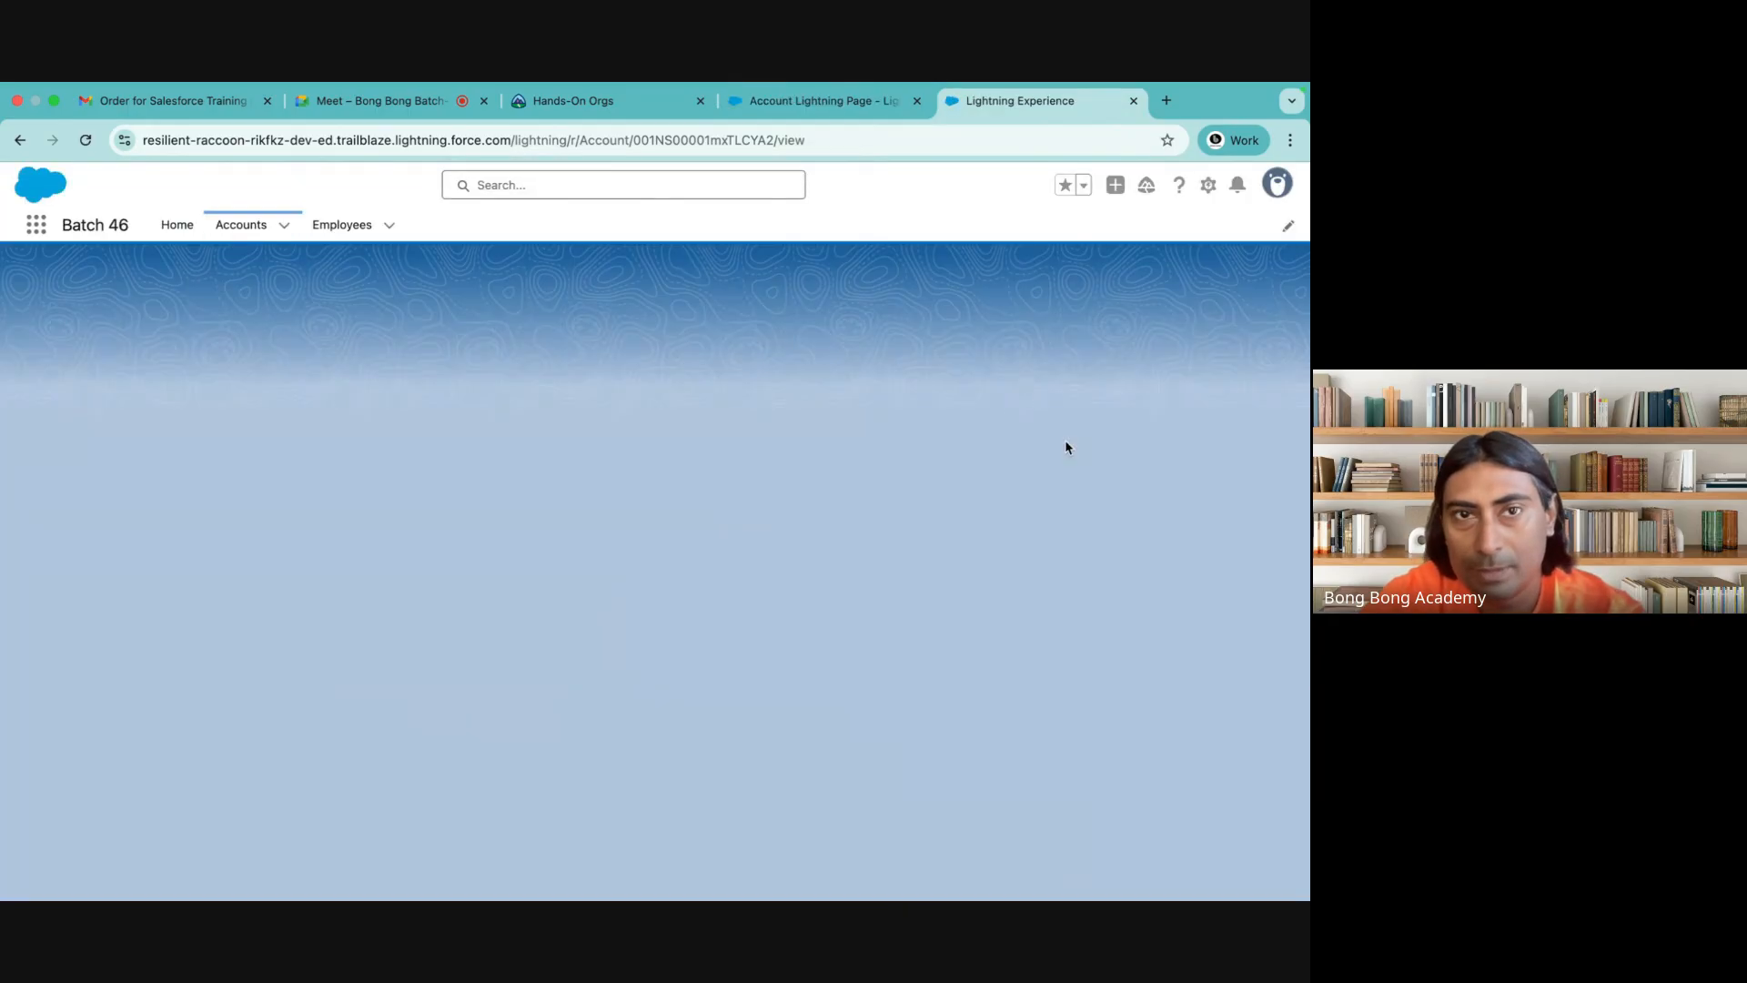
Check the account record's field sections, collapsing Address Information, System Information and Description Information
scroll(1107, 584, "down", 2)
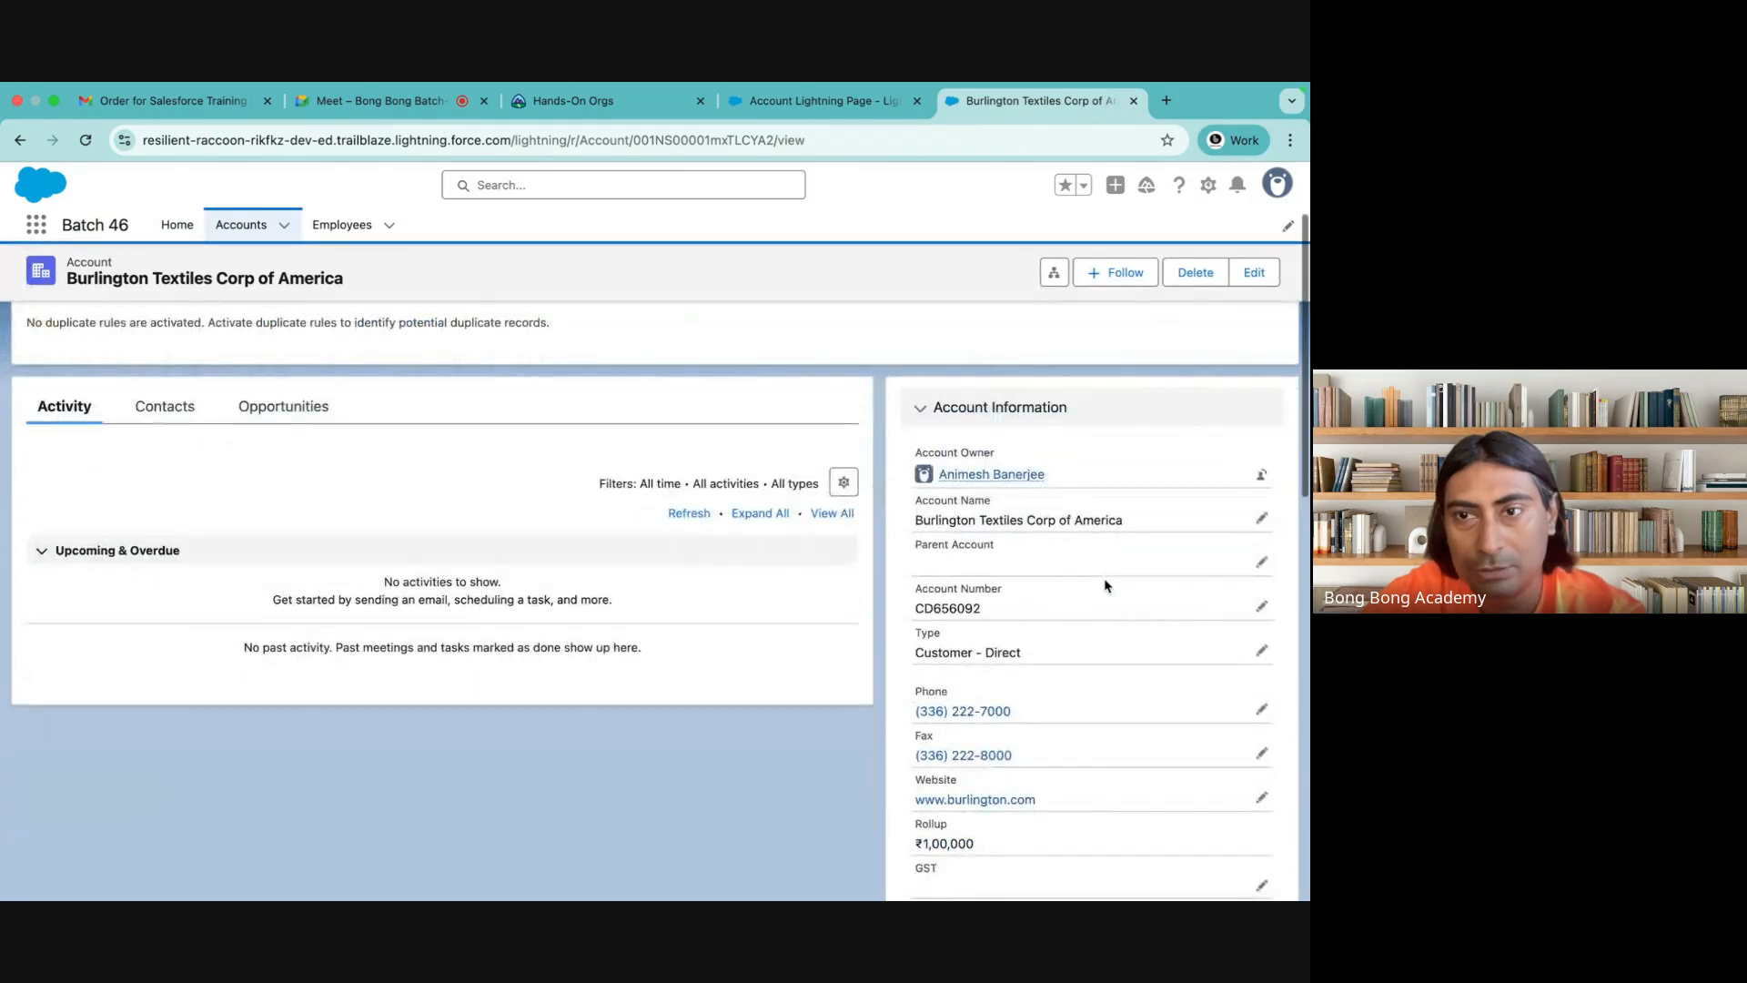
scroll(1106, 584, "down", 5)
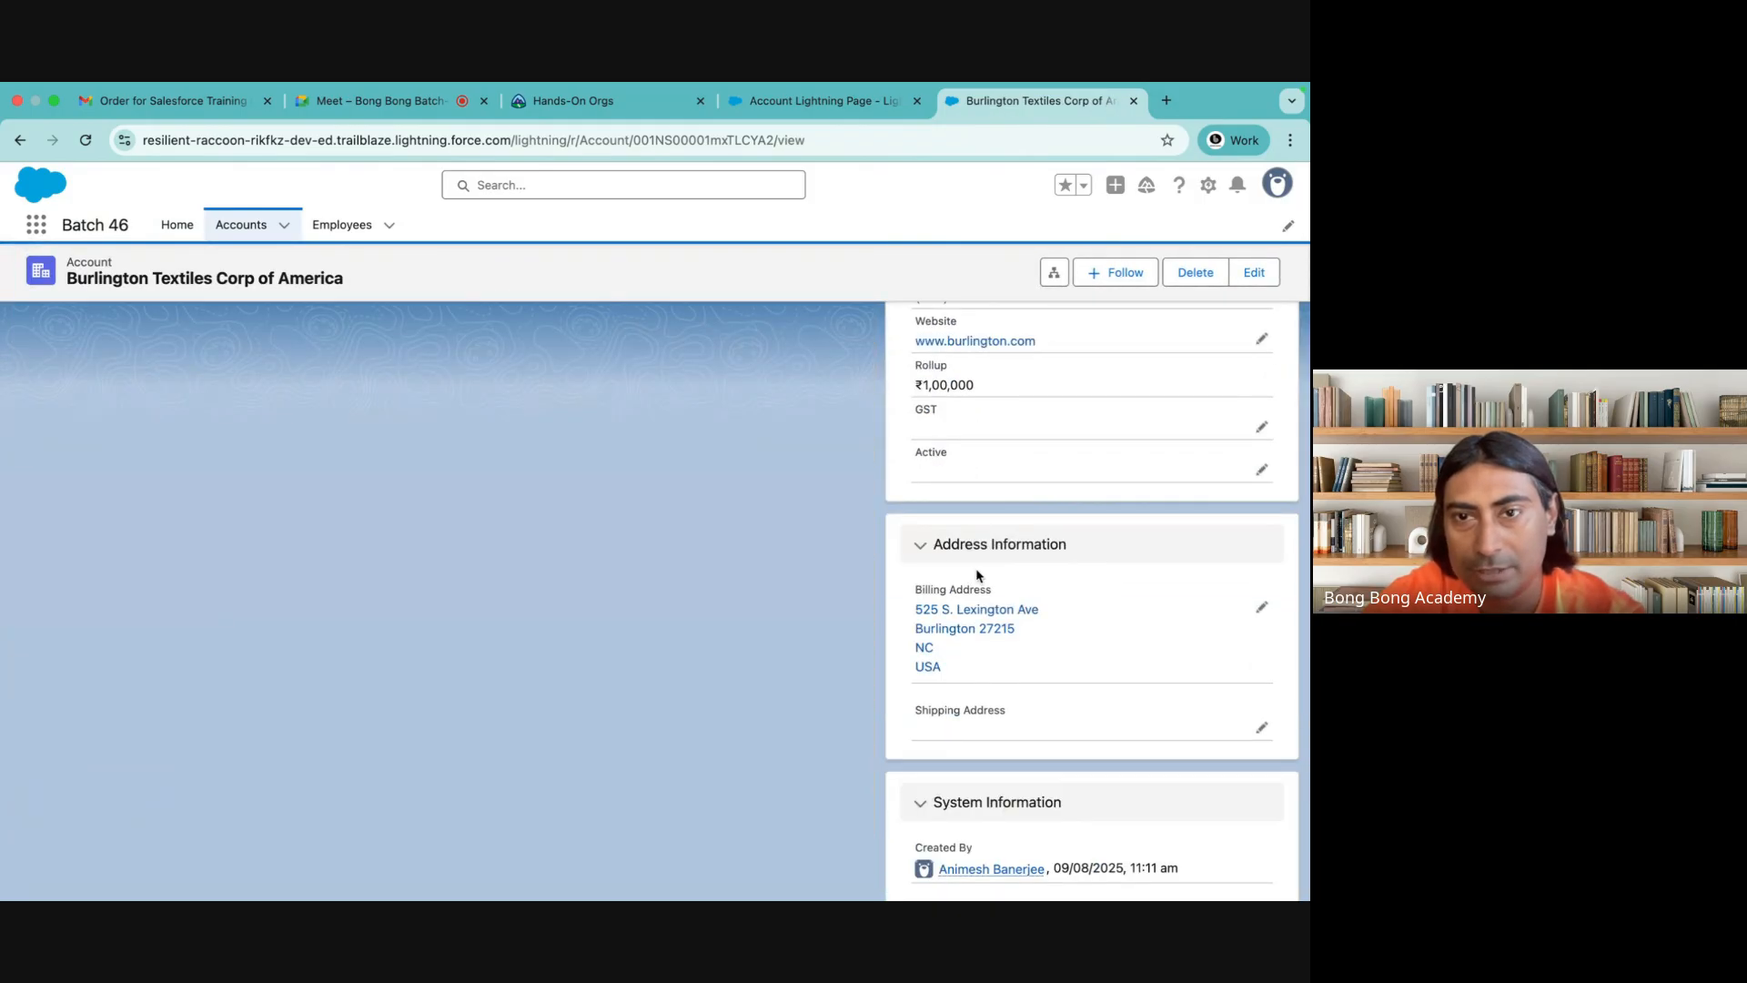
left_click(909, 553)
left_click(921, 619)
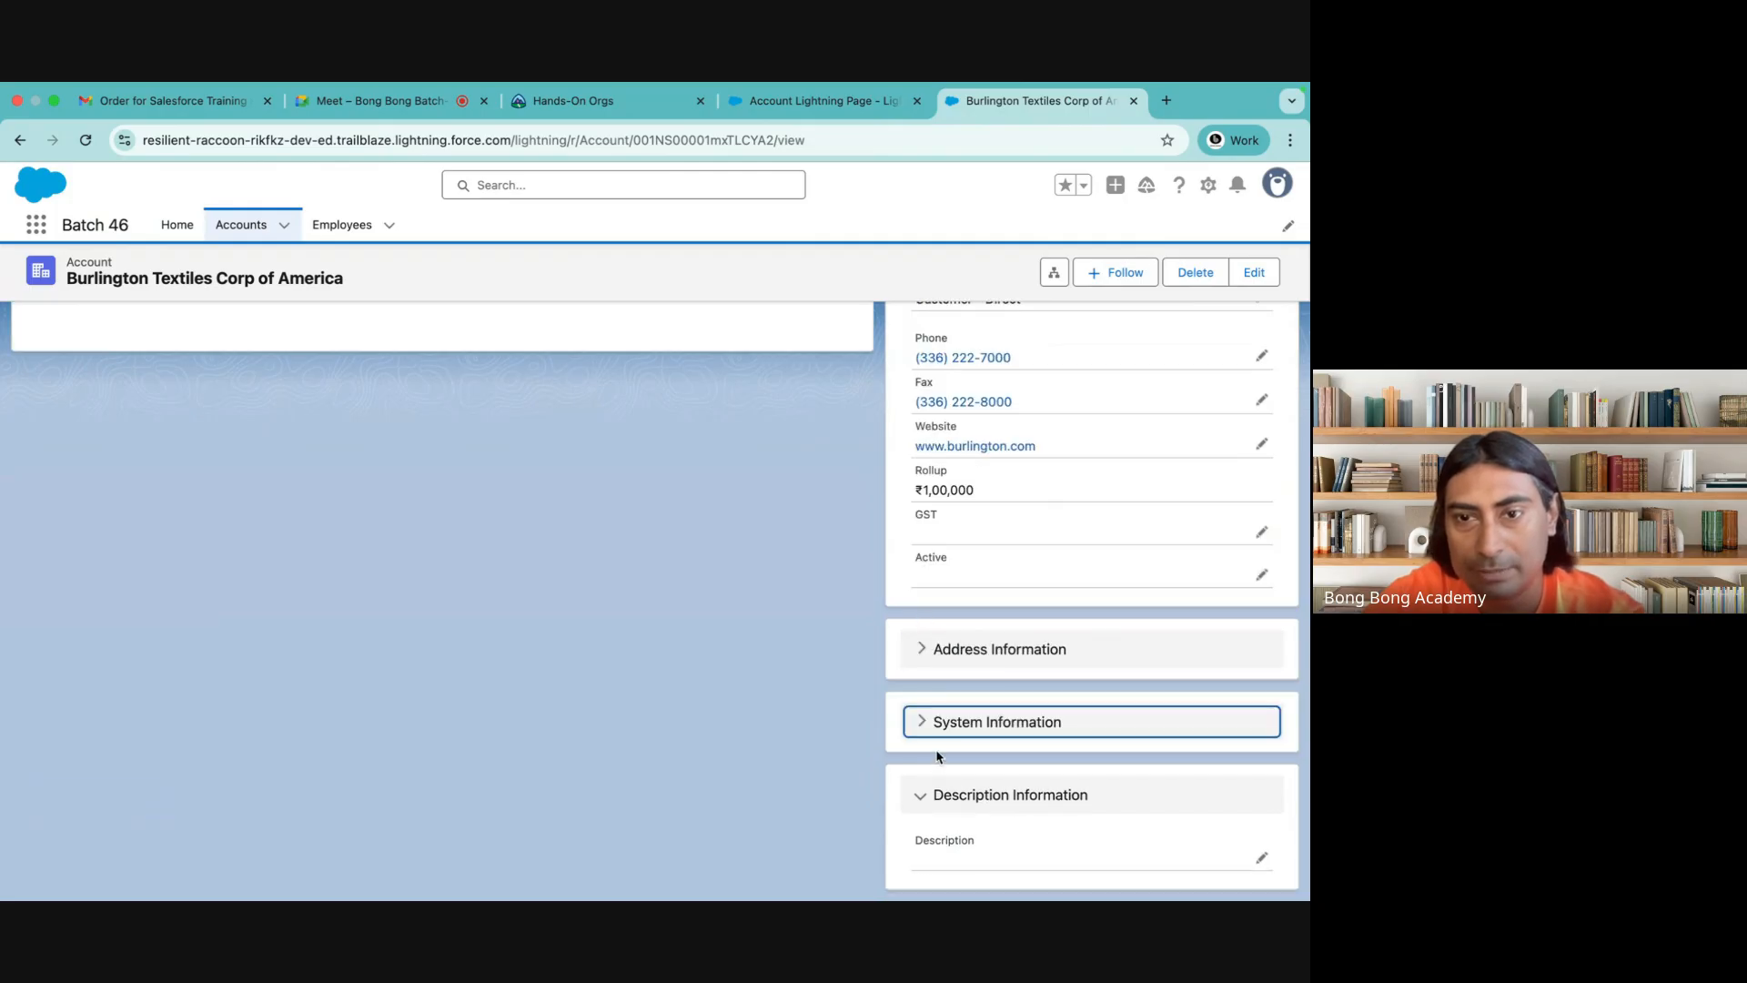
left_click(917, 794)
scroll(917, 429, "up", 3)
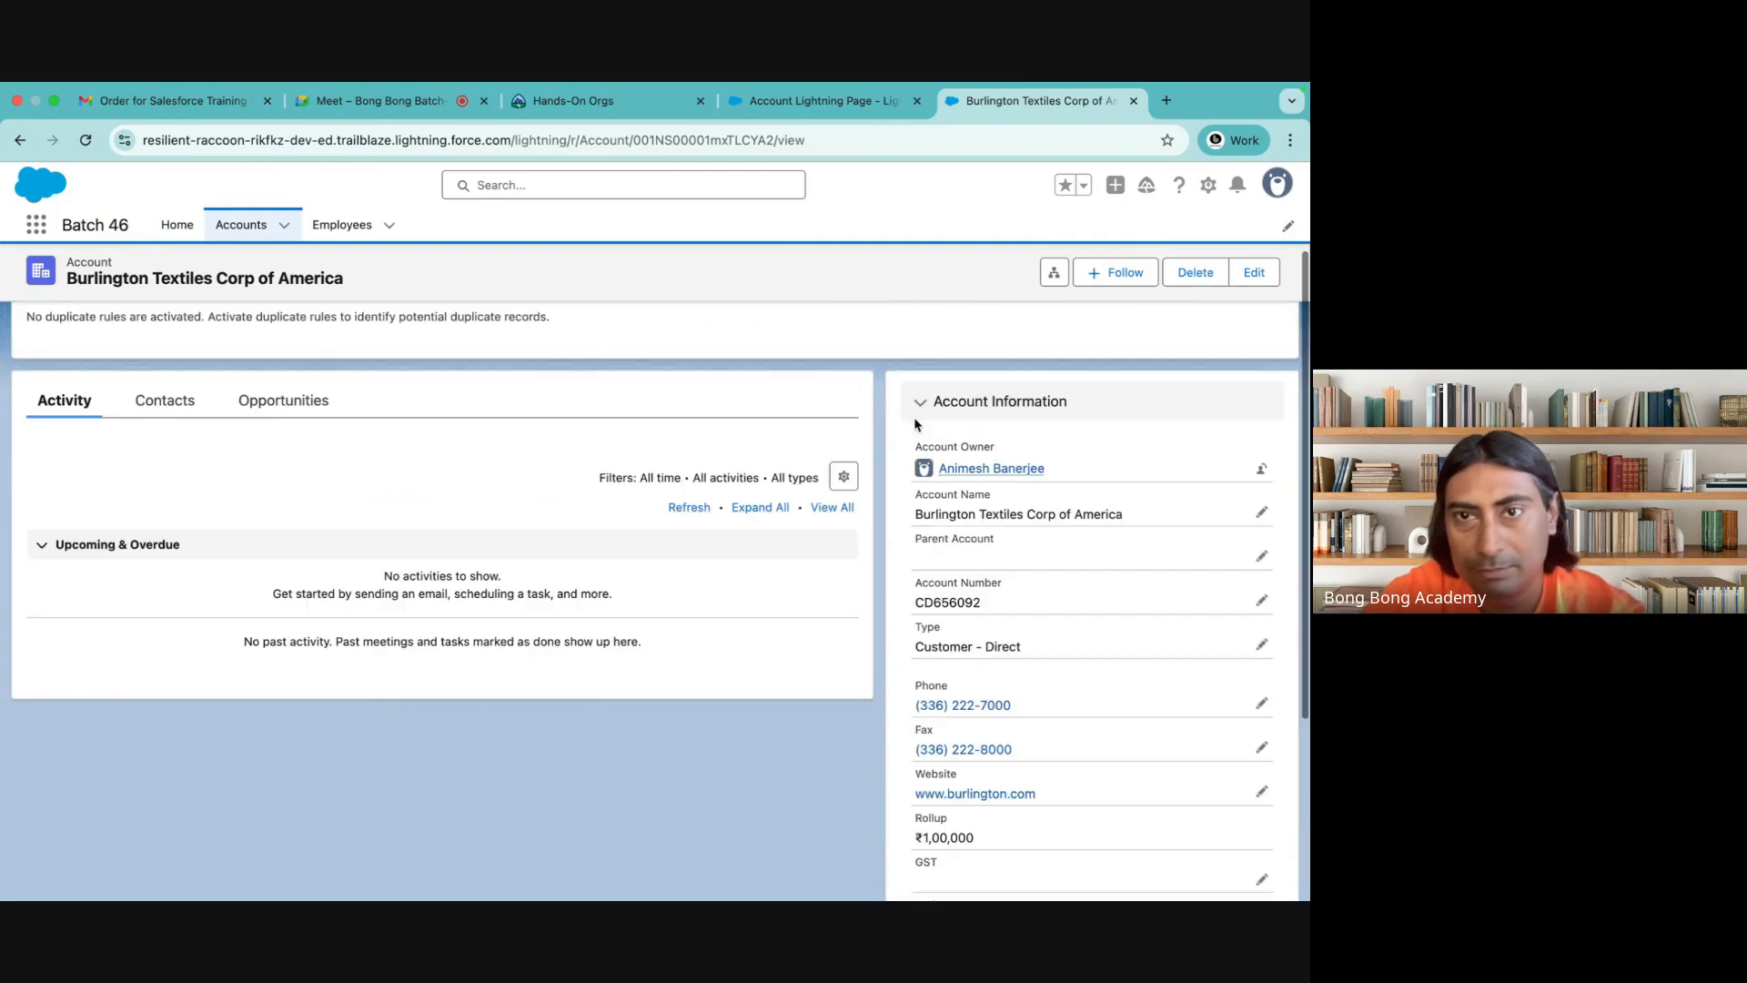
Set the Active field to Yes in the Burlington Textiles record's Account Information section
left_click(915, 407)
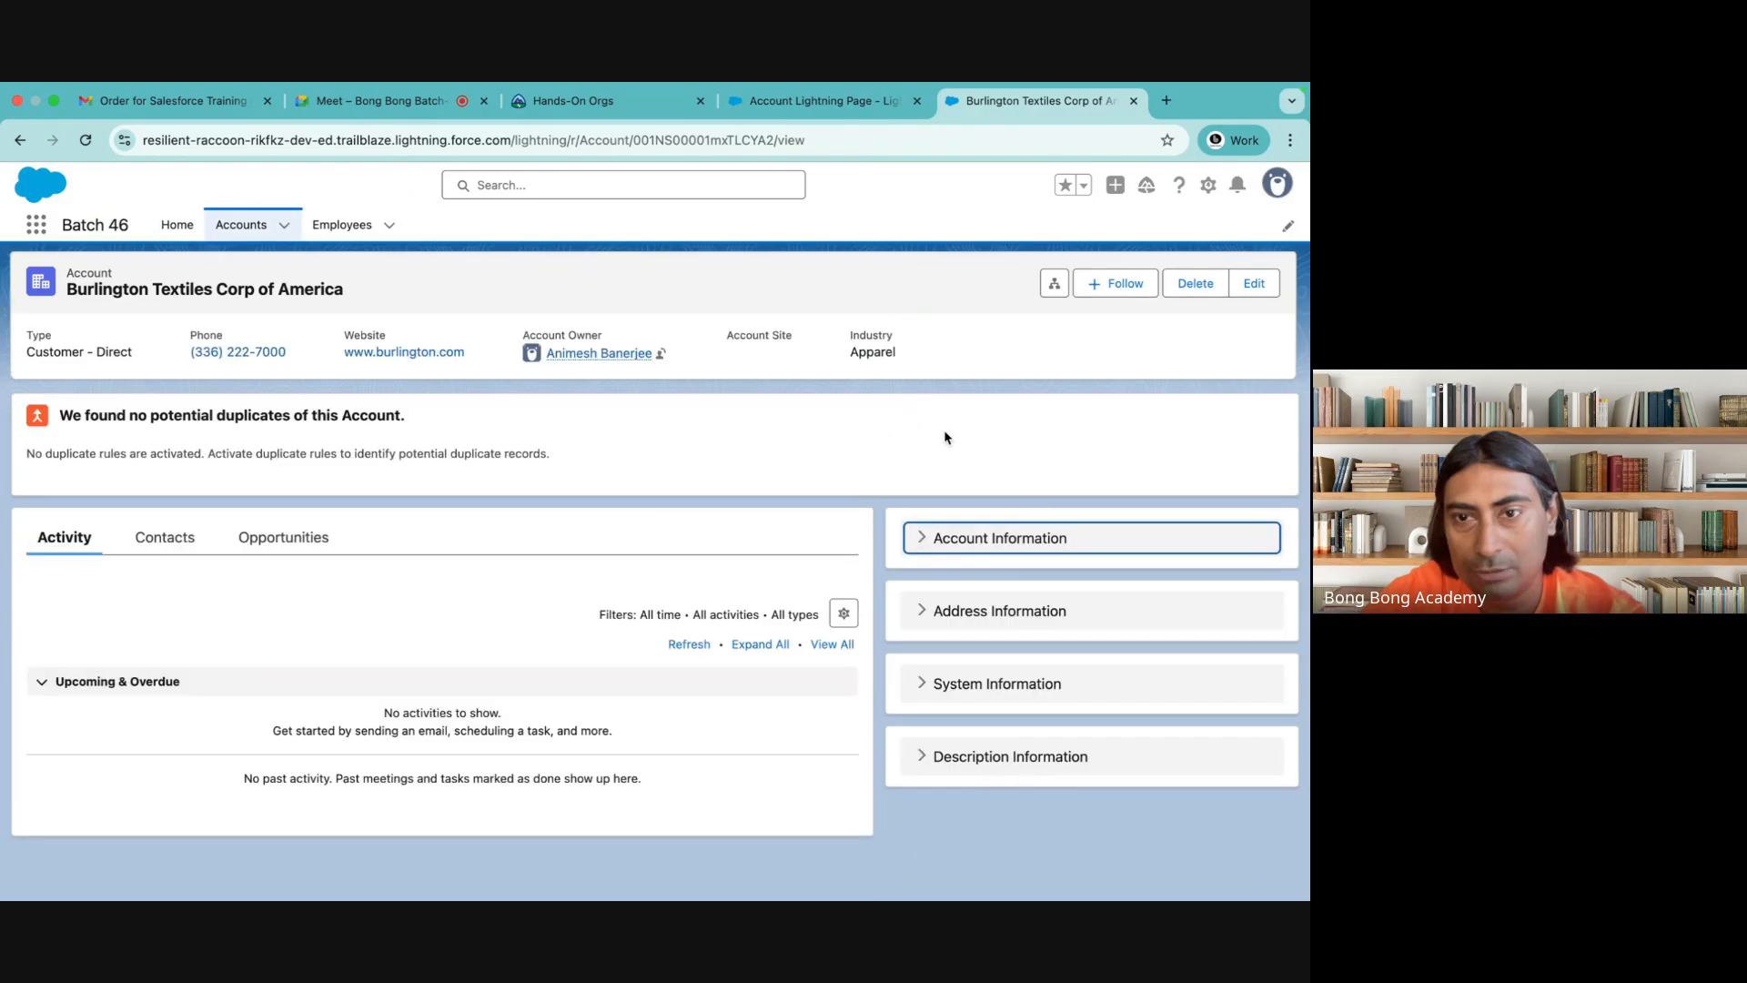
left_click(917, 539)
scroll(1061, 561, "down", 3)
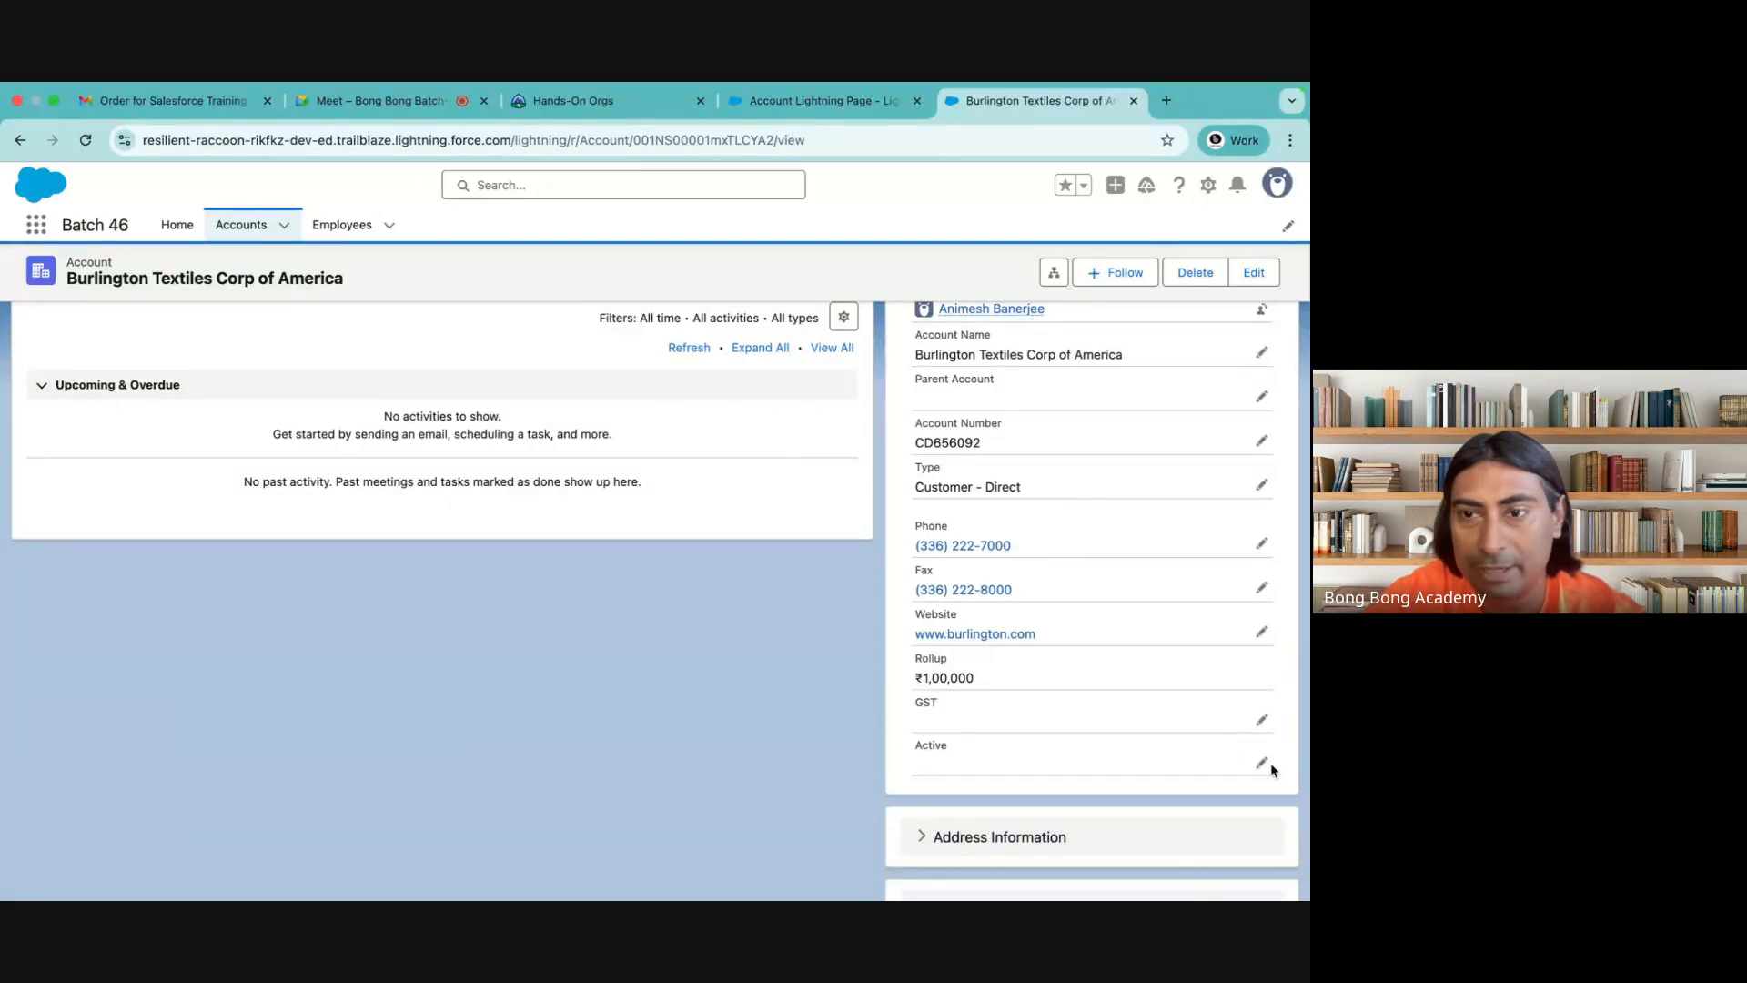
left_click(1261, 763)
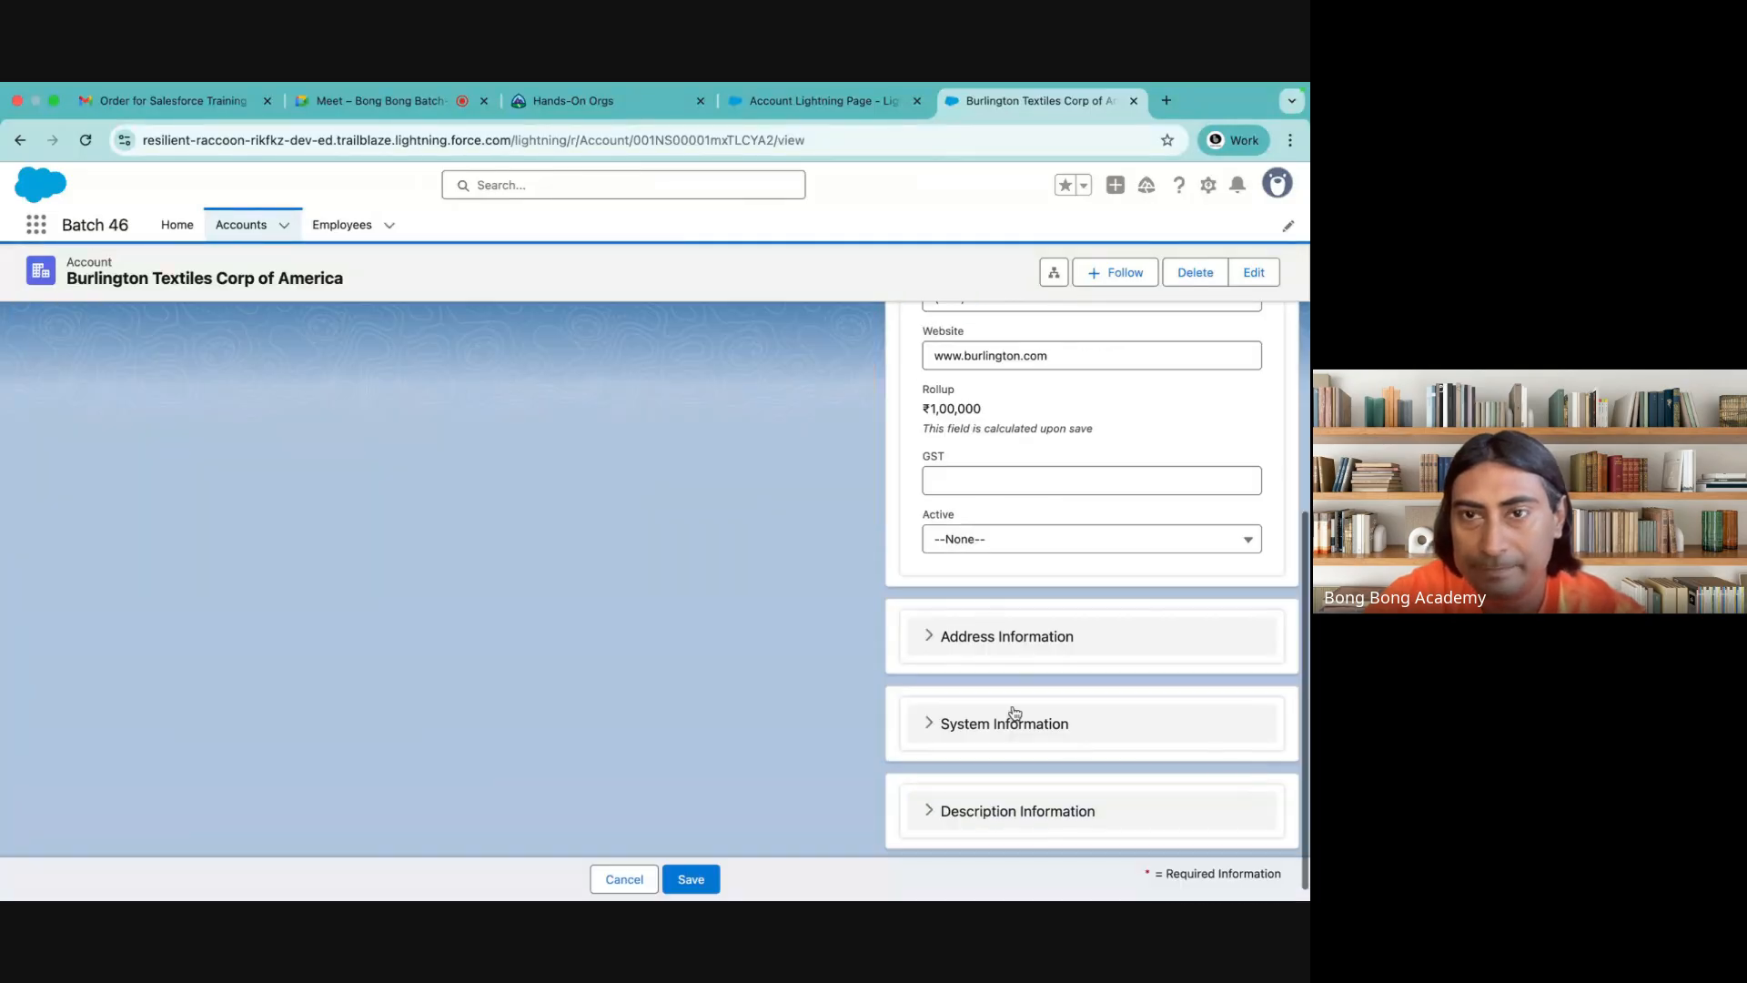
left_click(964, 540)
left_click(967, 605)
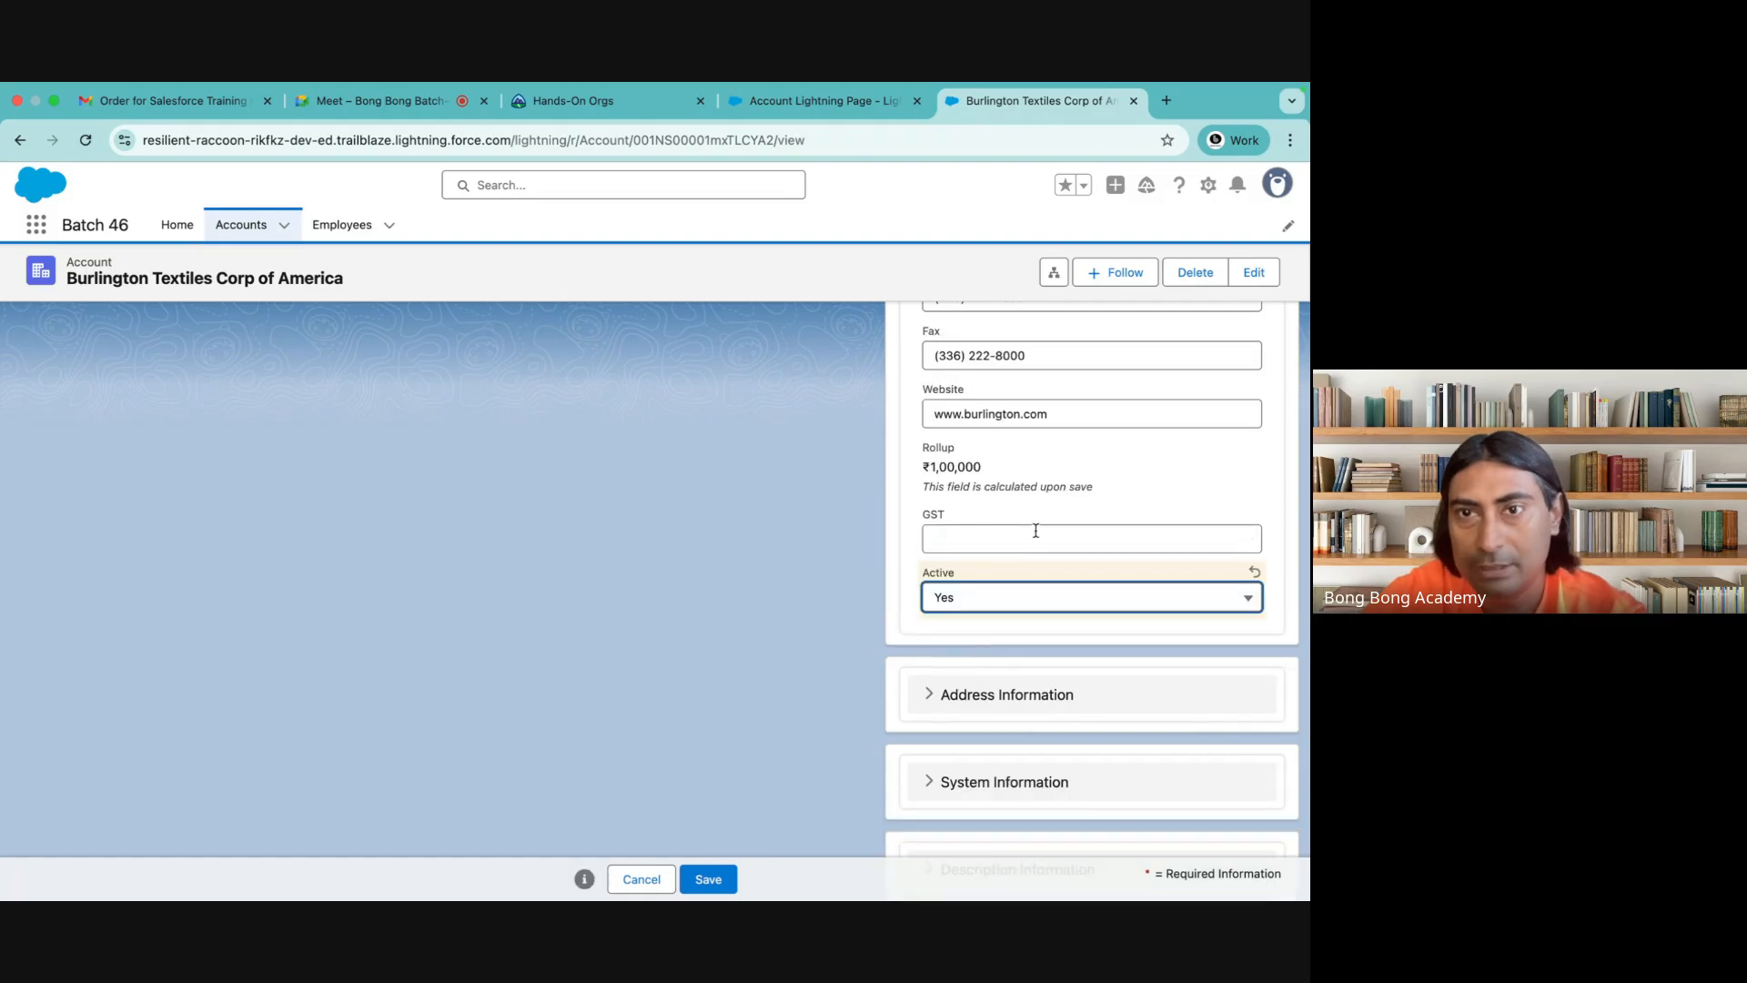
Set the record's required Industry field to Banking and save the account
scroll(1035, 530, "up", 5)
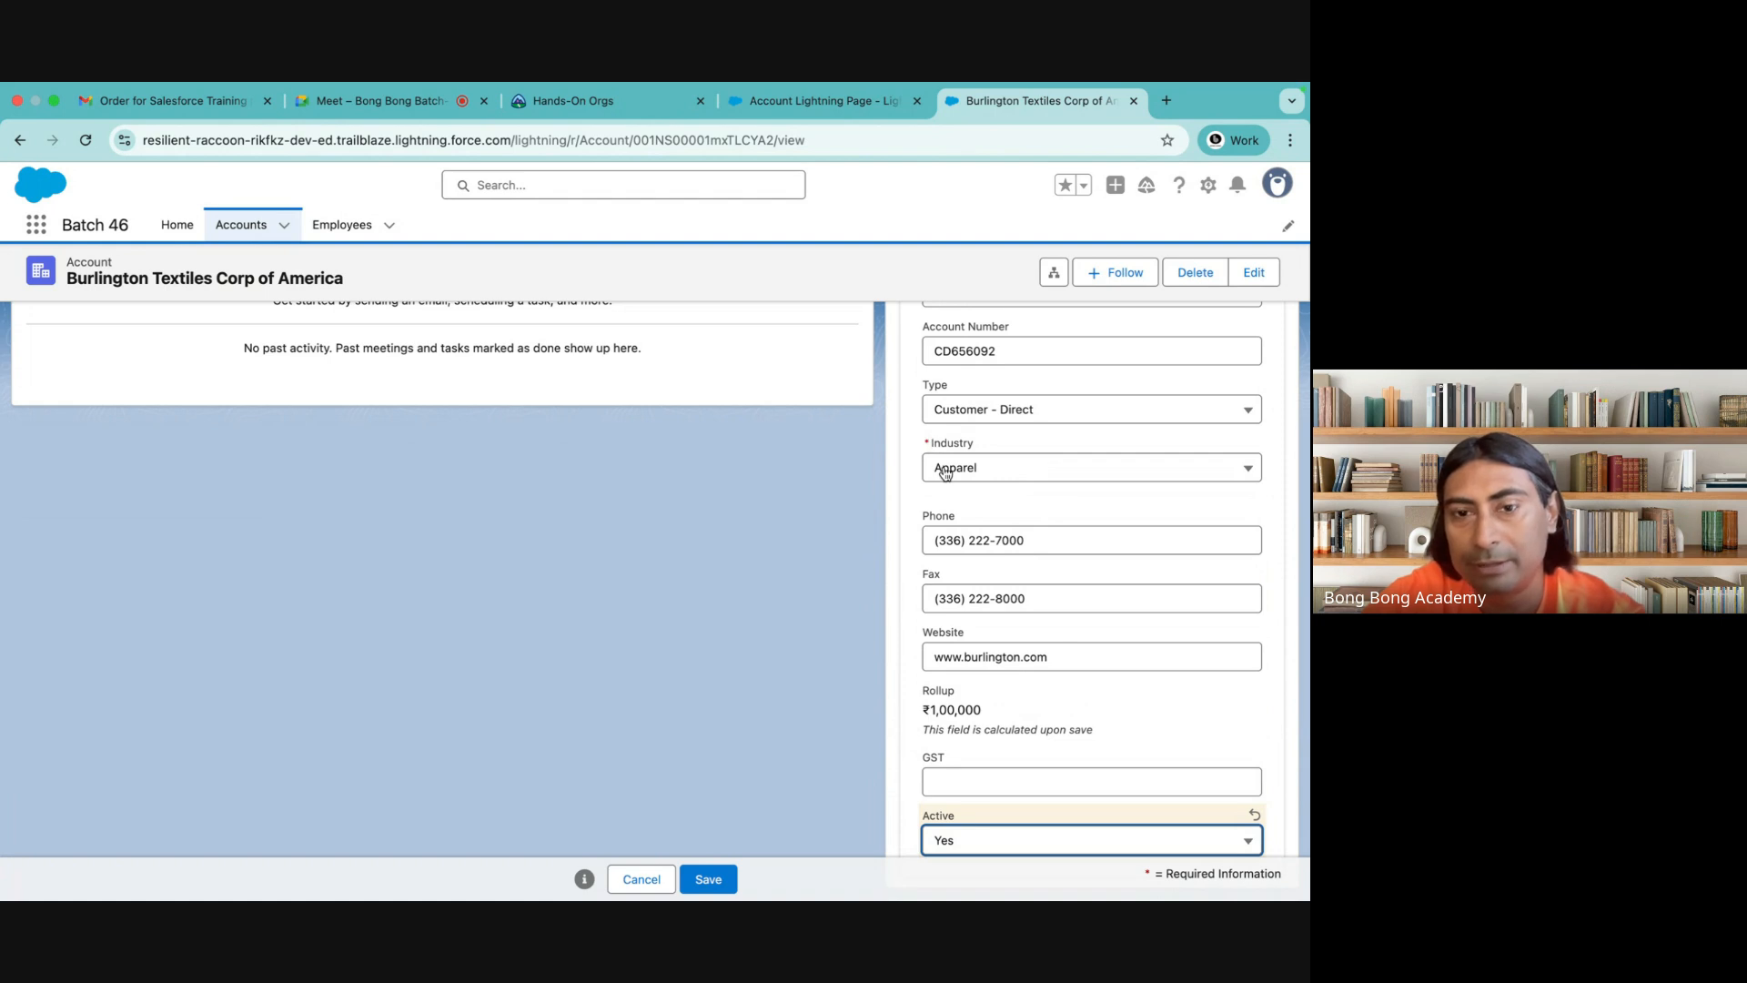
left_click(944, 472)
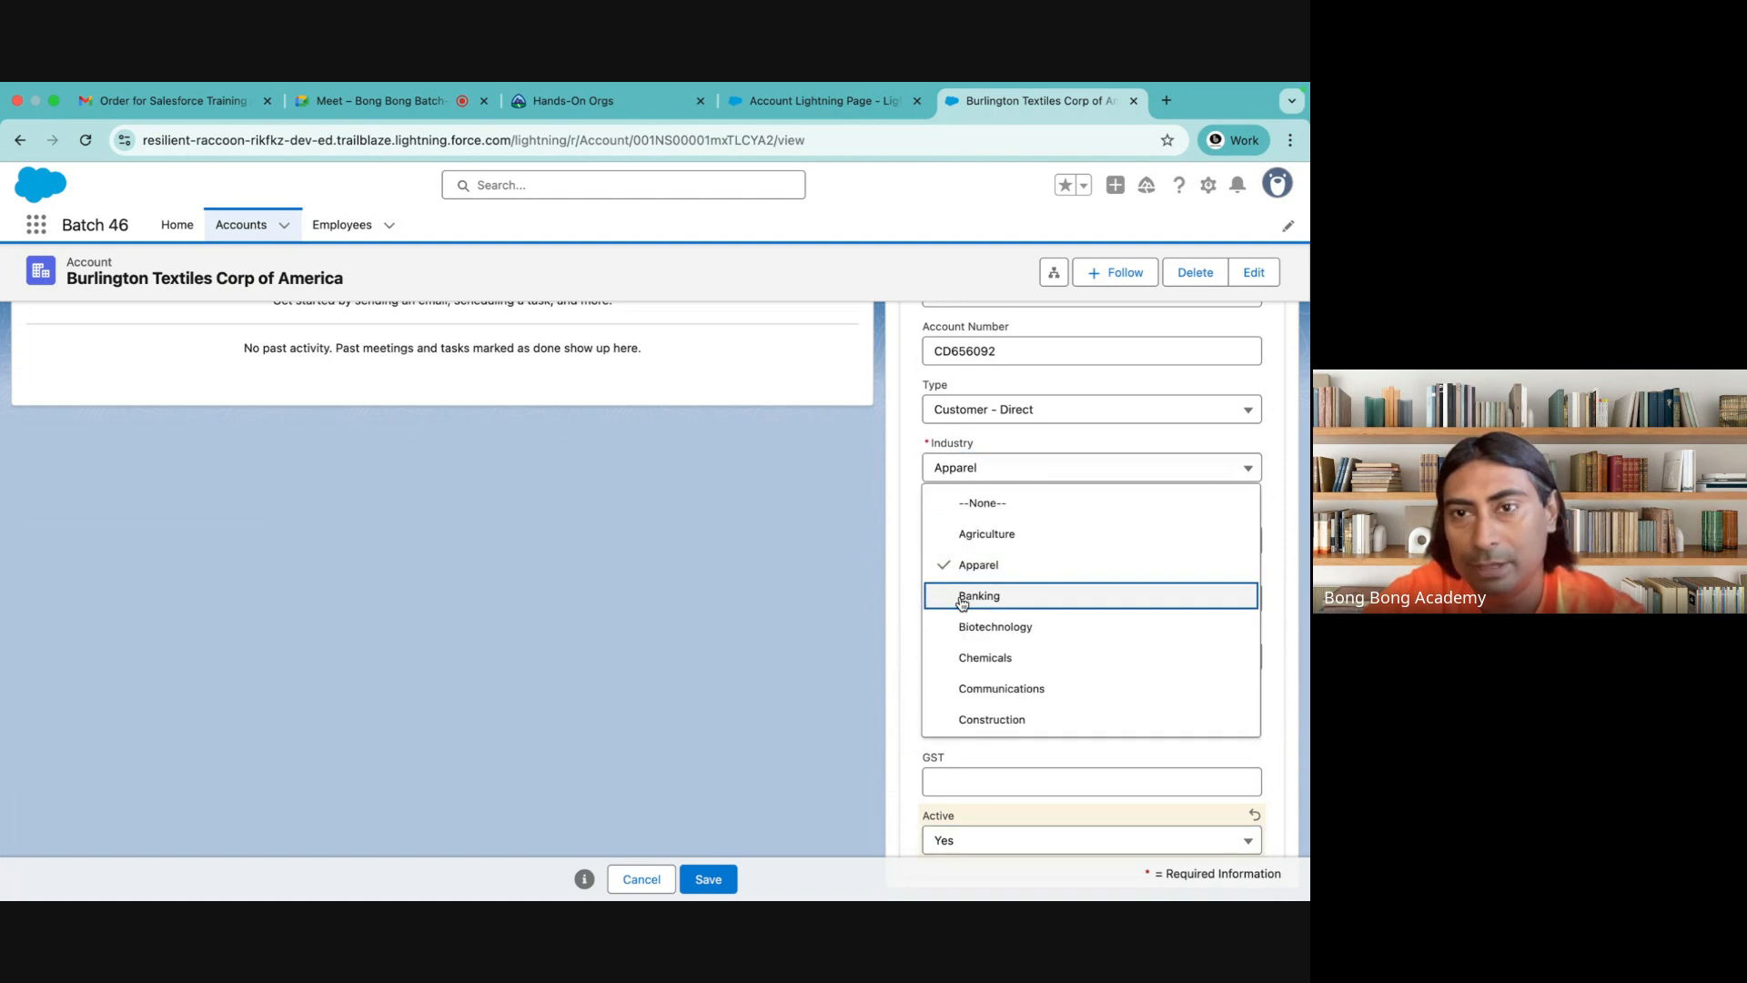
left_click(965, 599)
left_click(708, 880)
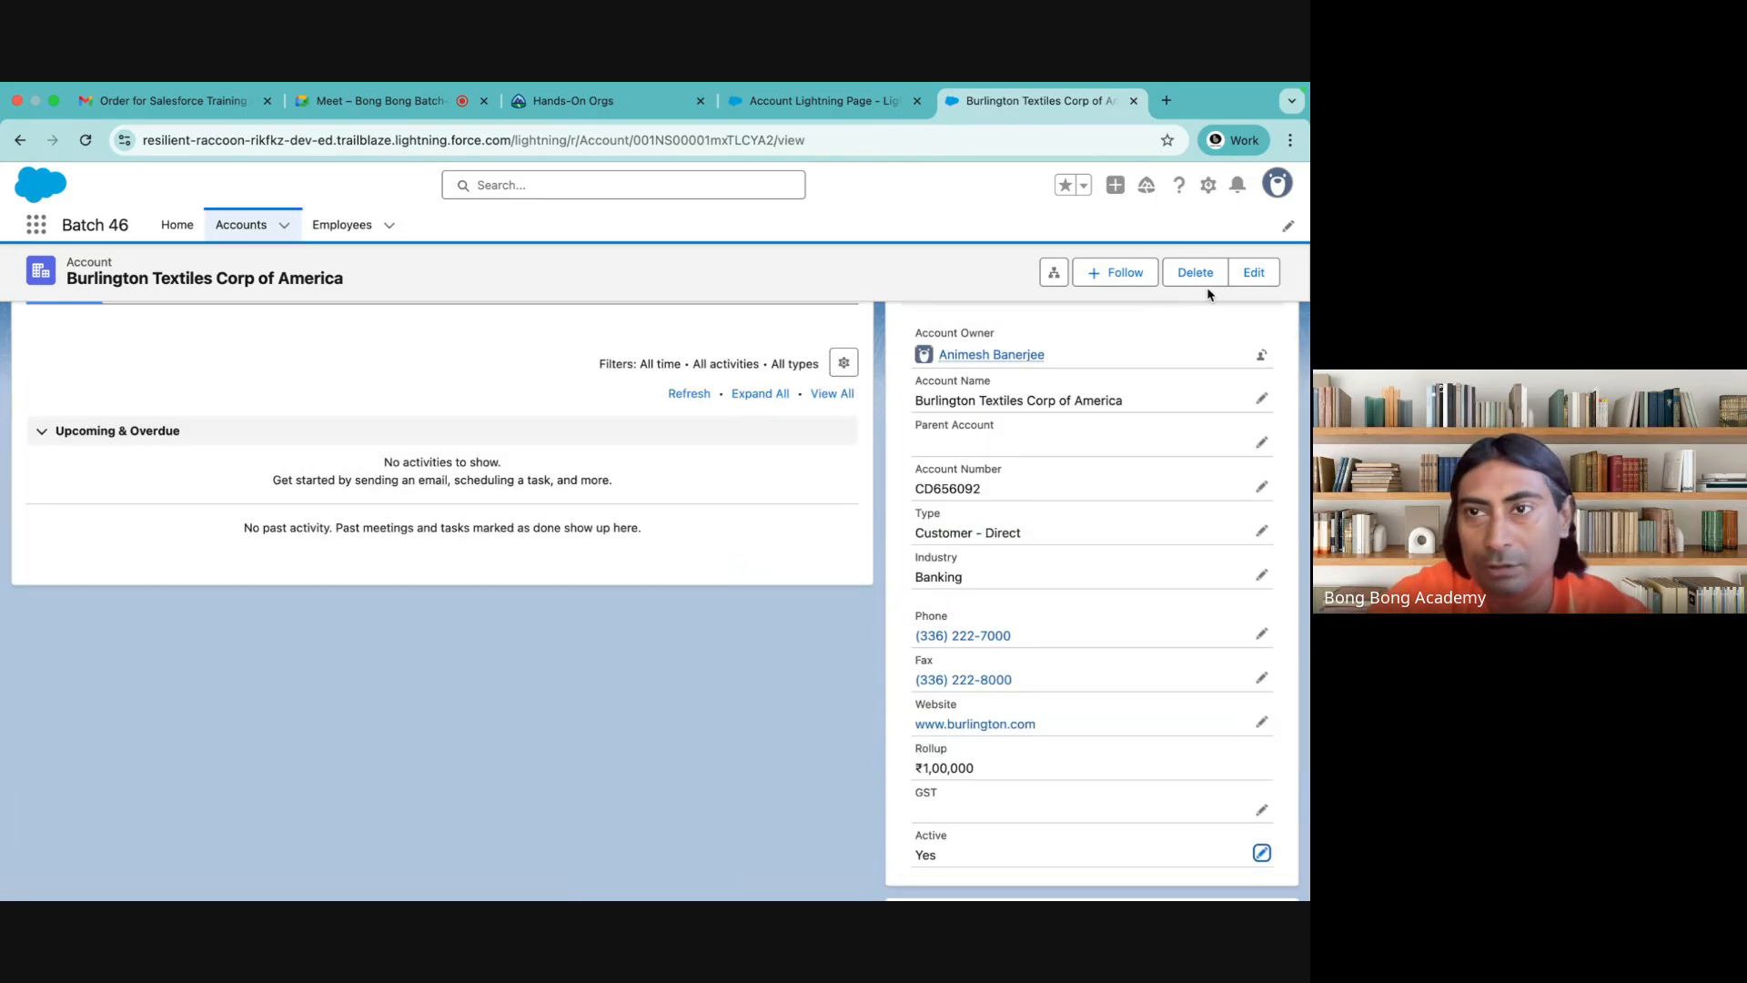
Open the account's full edit form and examine its sections from Account Information to Description Information
left_click(1252, 273)
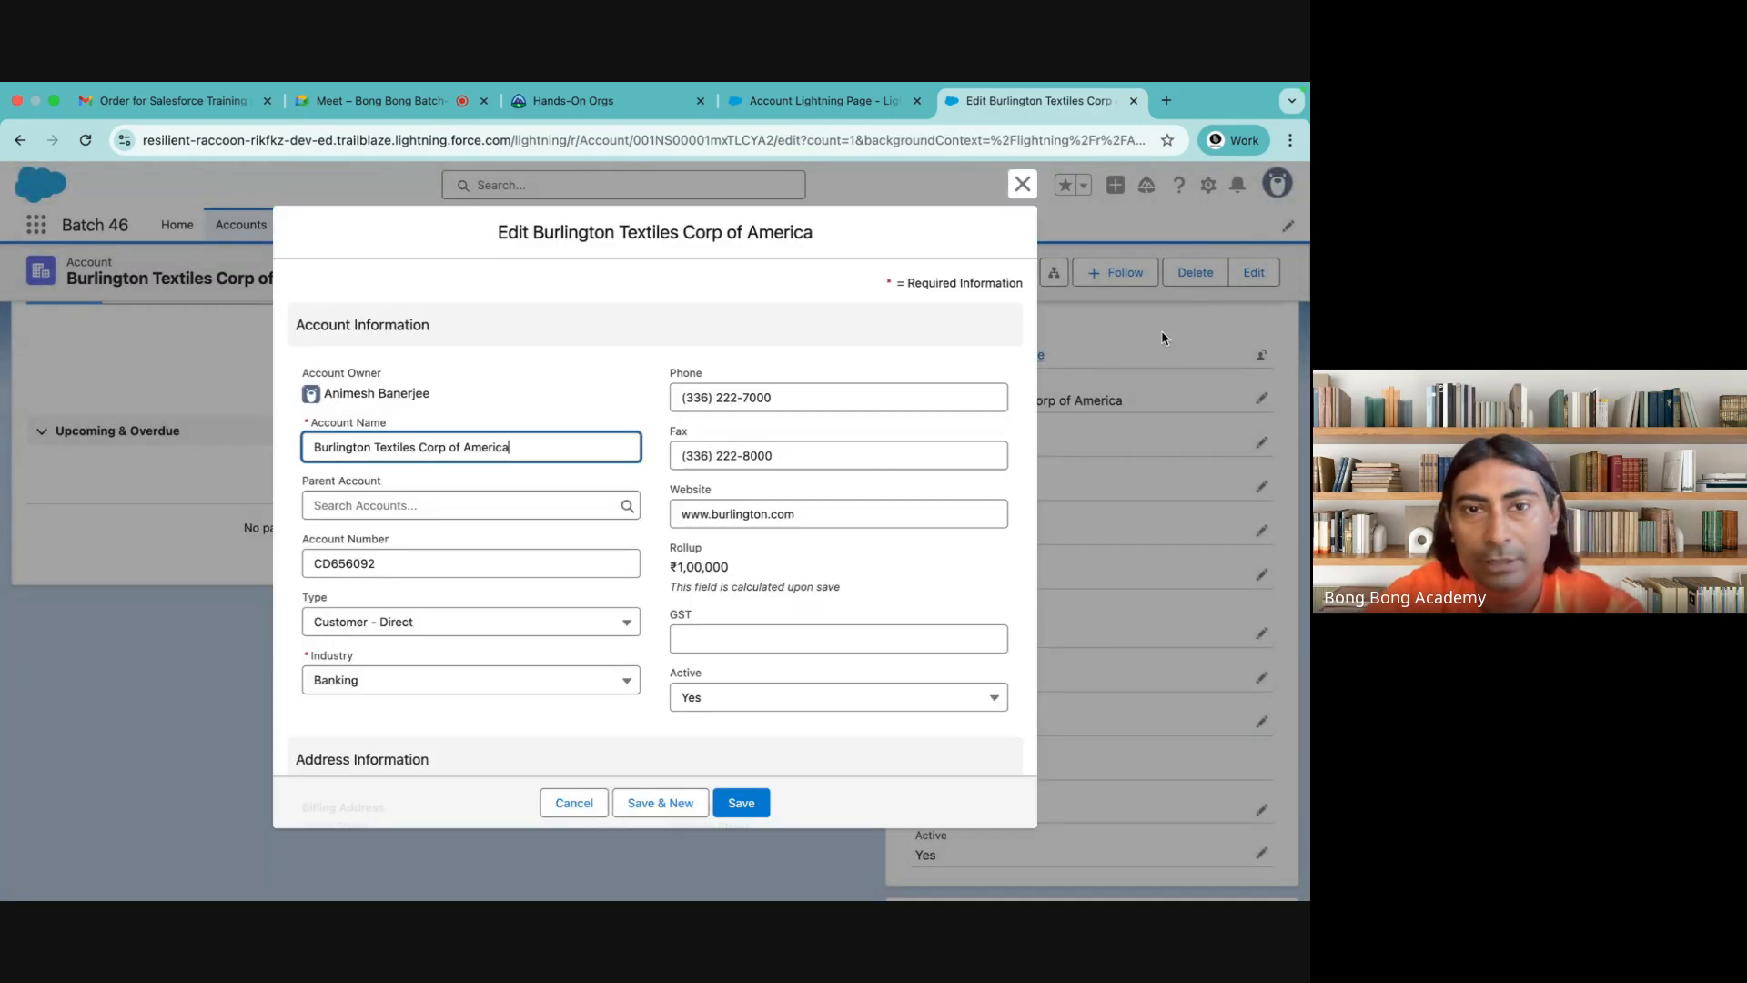
scroll(537, 695, "down", 3)
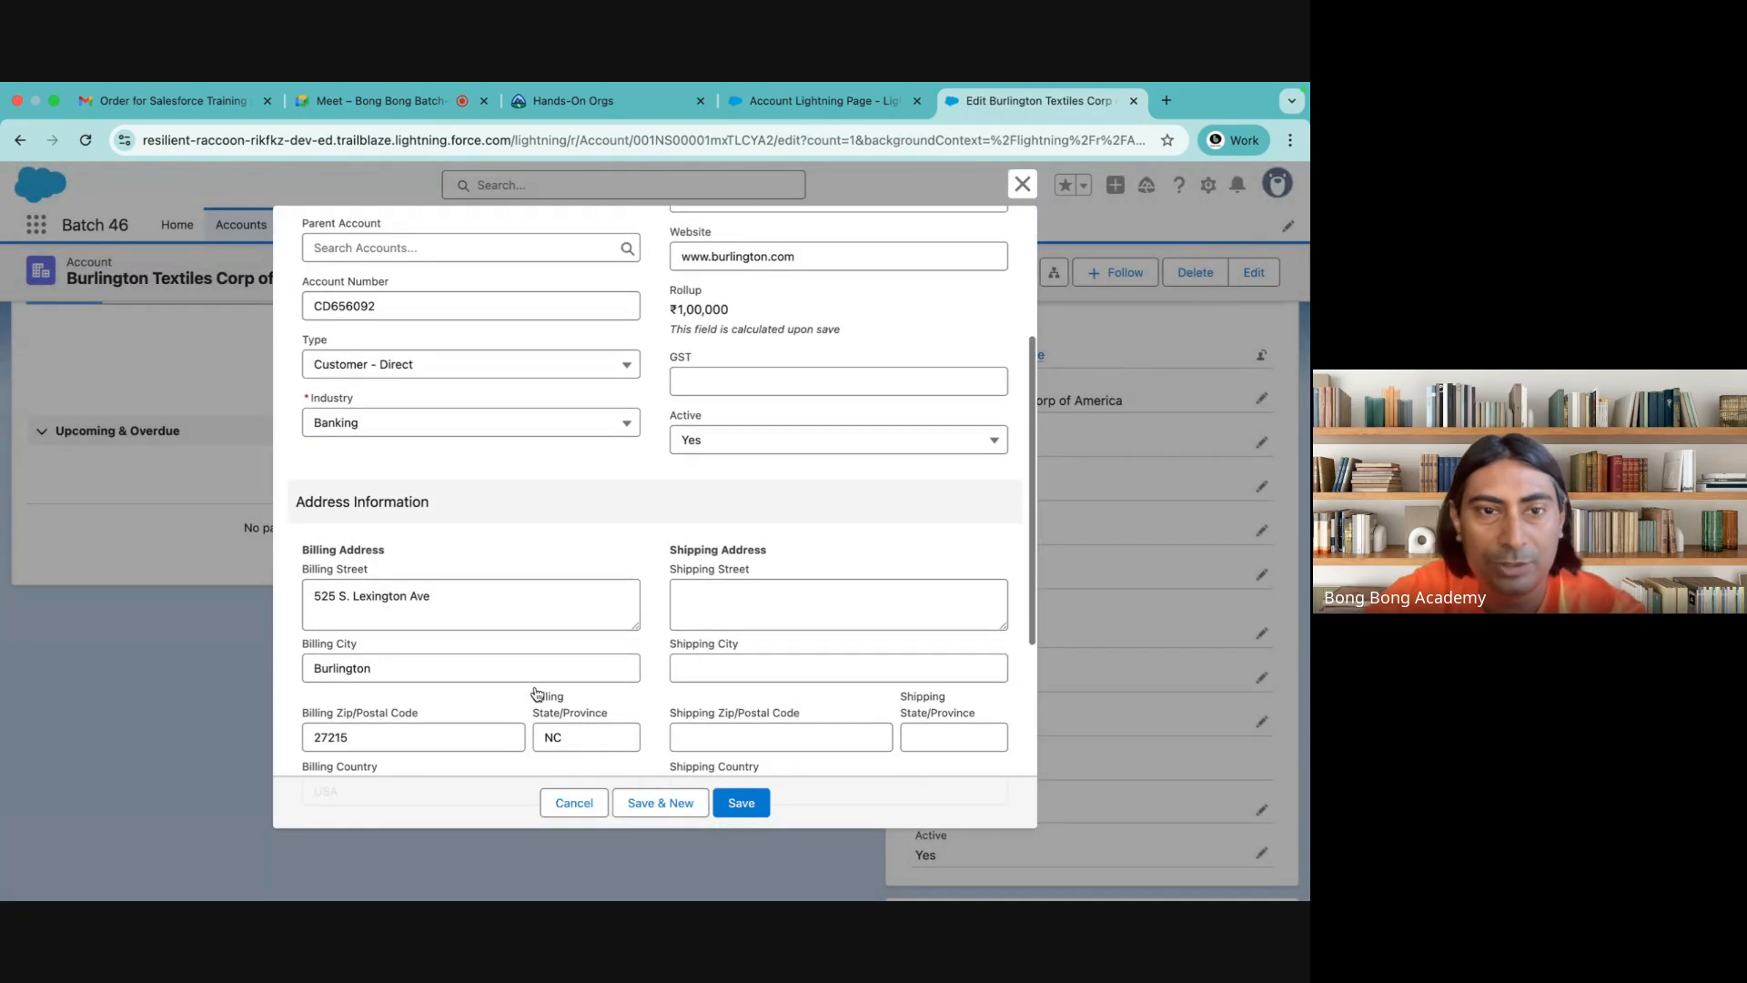
scroll(535, 686, "down", 1)
scroll(533, 673, "down", 3)
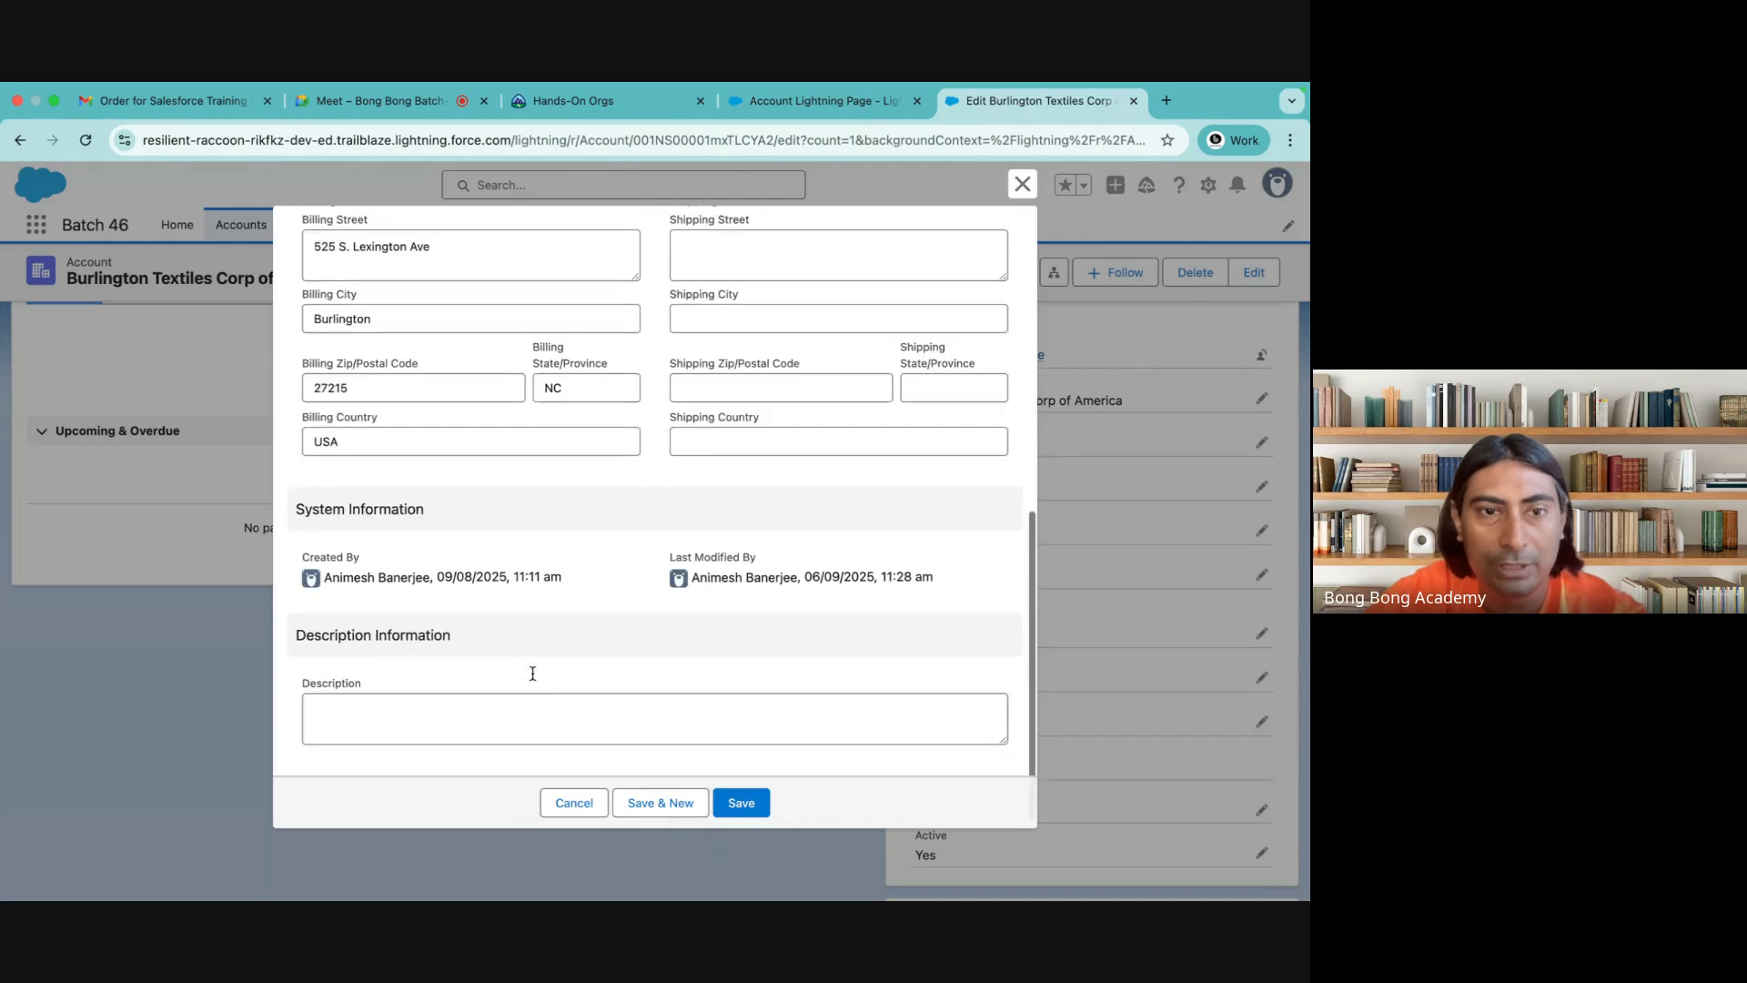
scroll(532, 674, "up", 5)
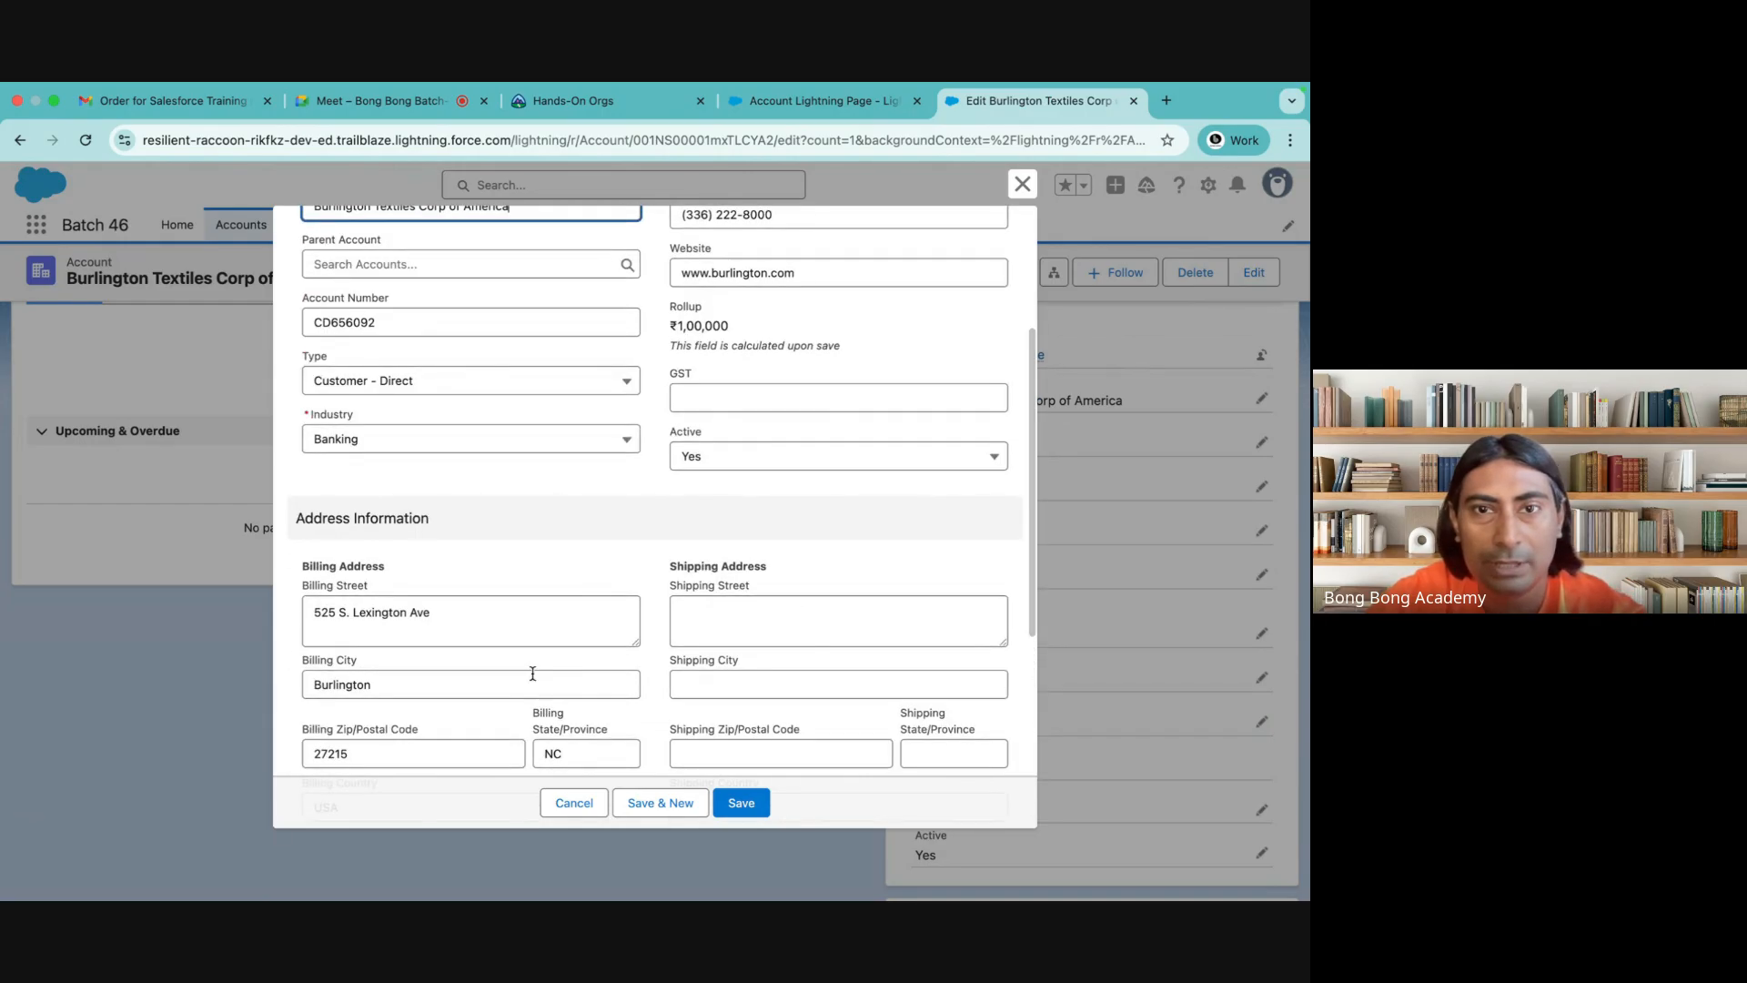
Test Industry's conditional visibility by switching Active to No and back to Yes, and close the edit form without saving
left_click(774, 457)
left_click(738, 524)
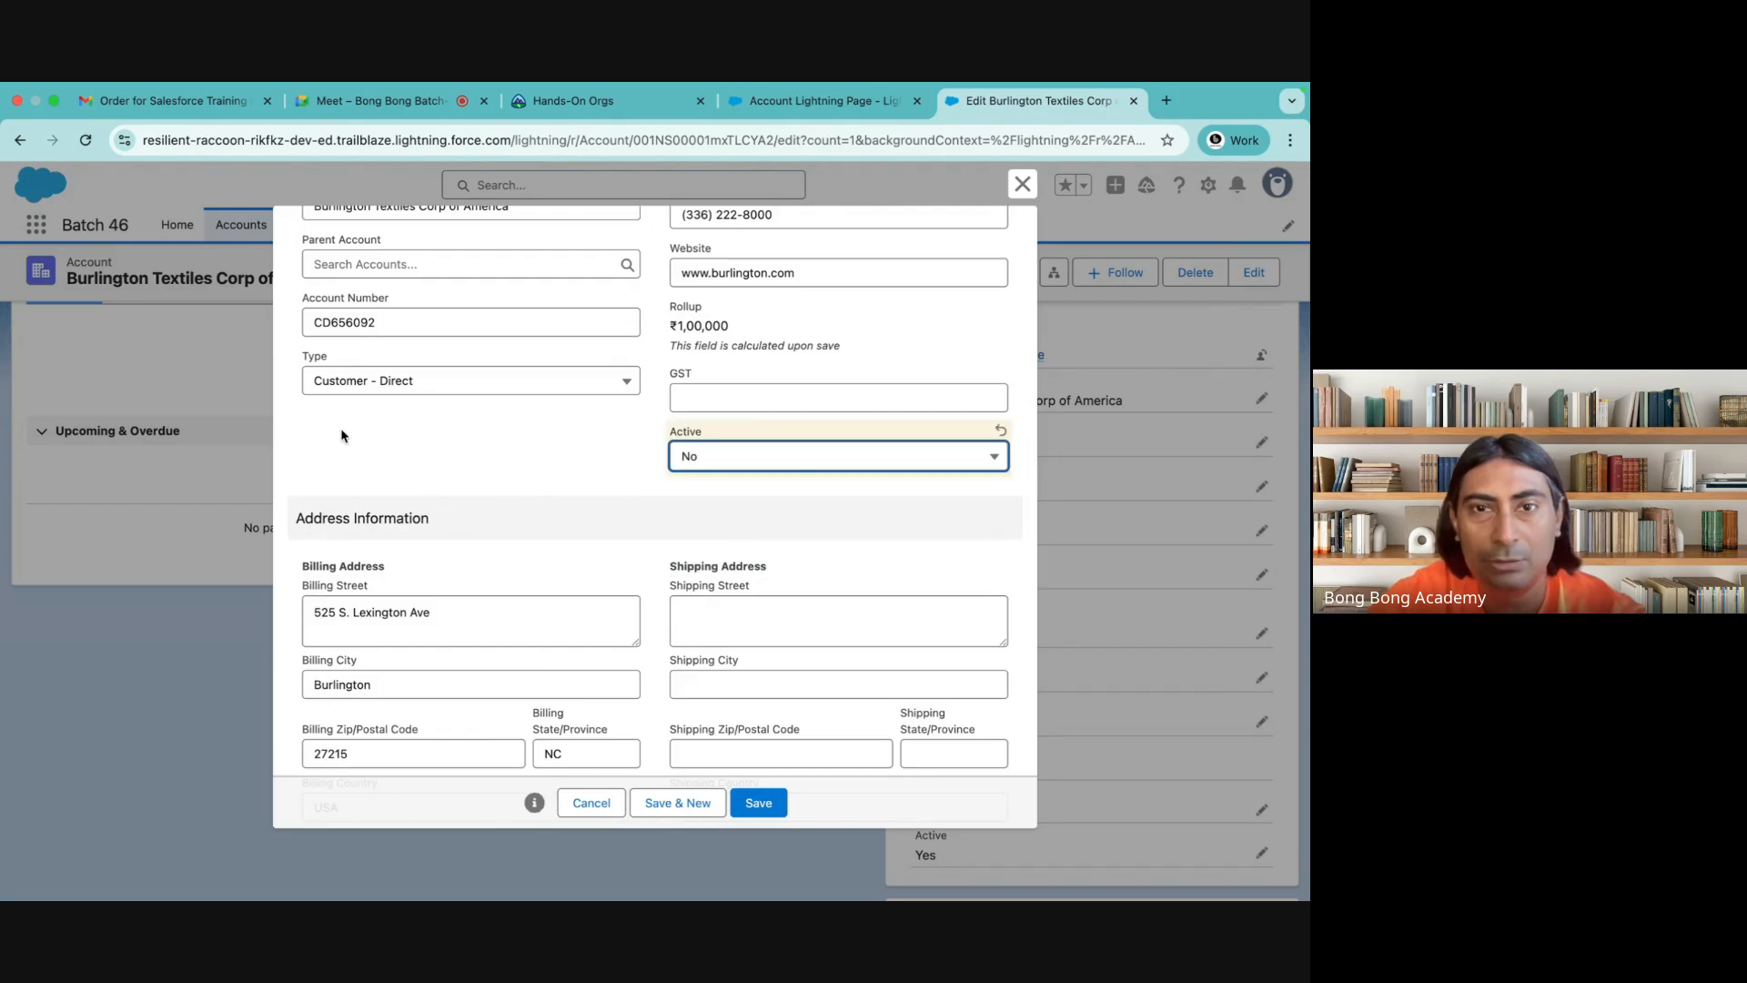
left_click(748, 460)
left_click(715, 554)
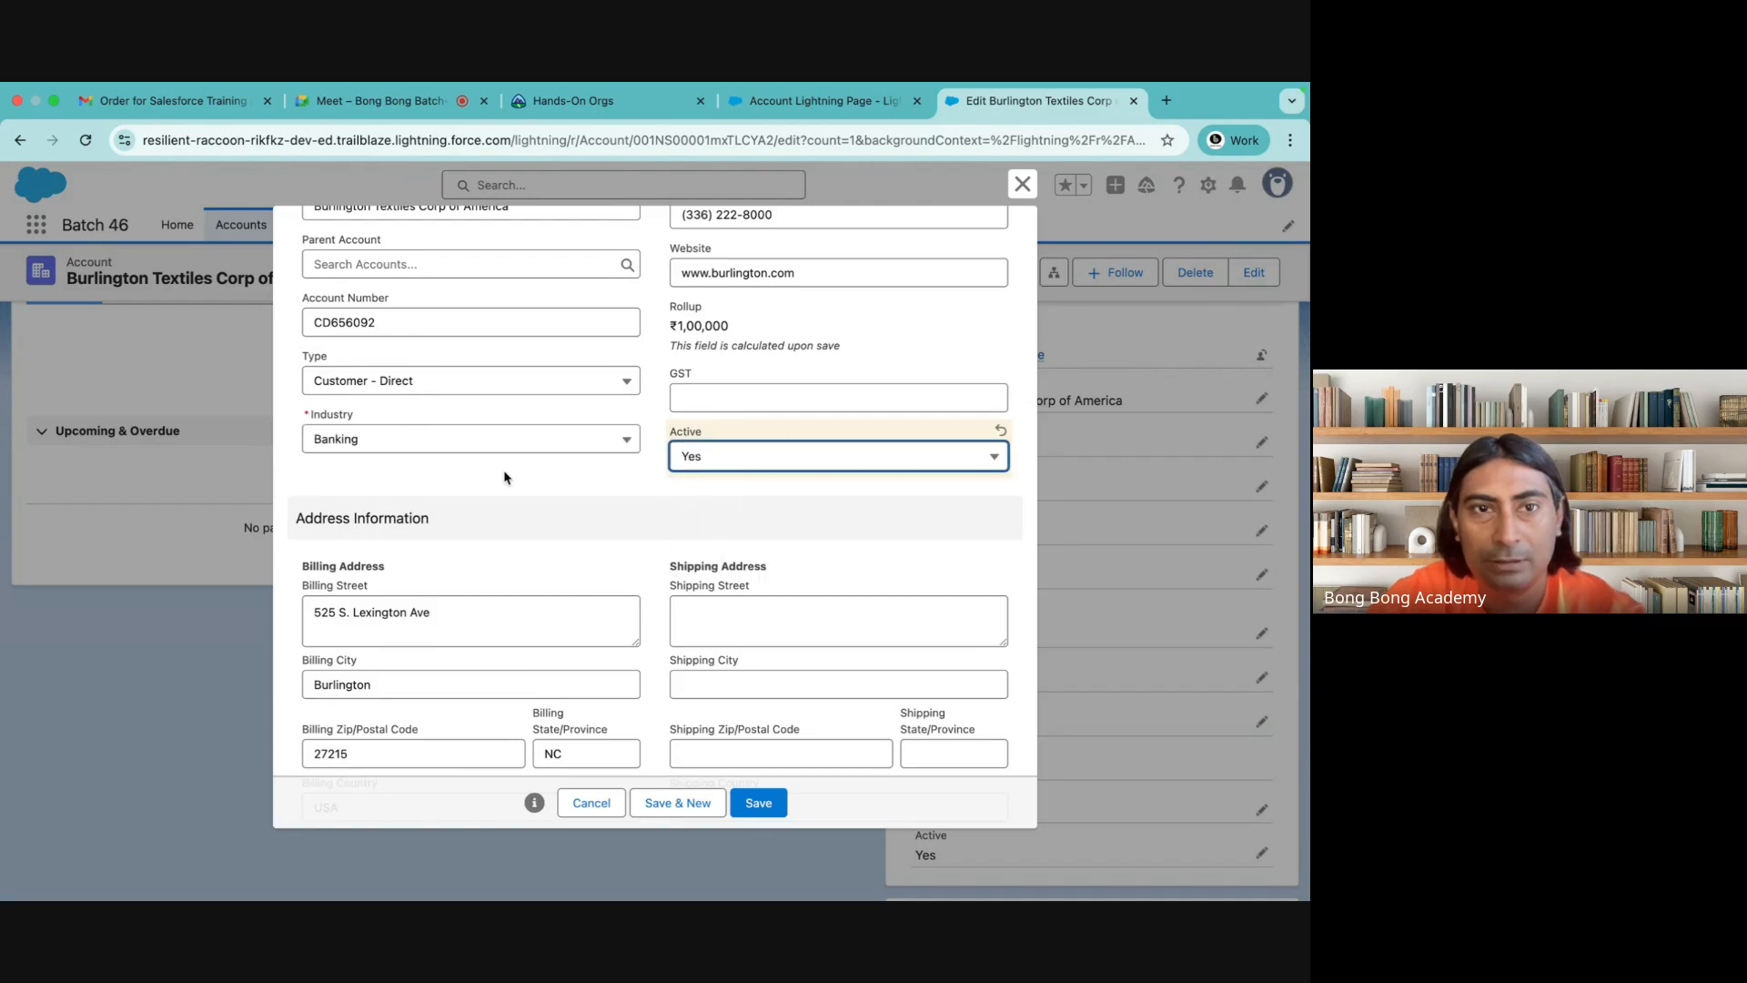
left_click(764, 464)
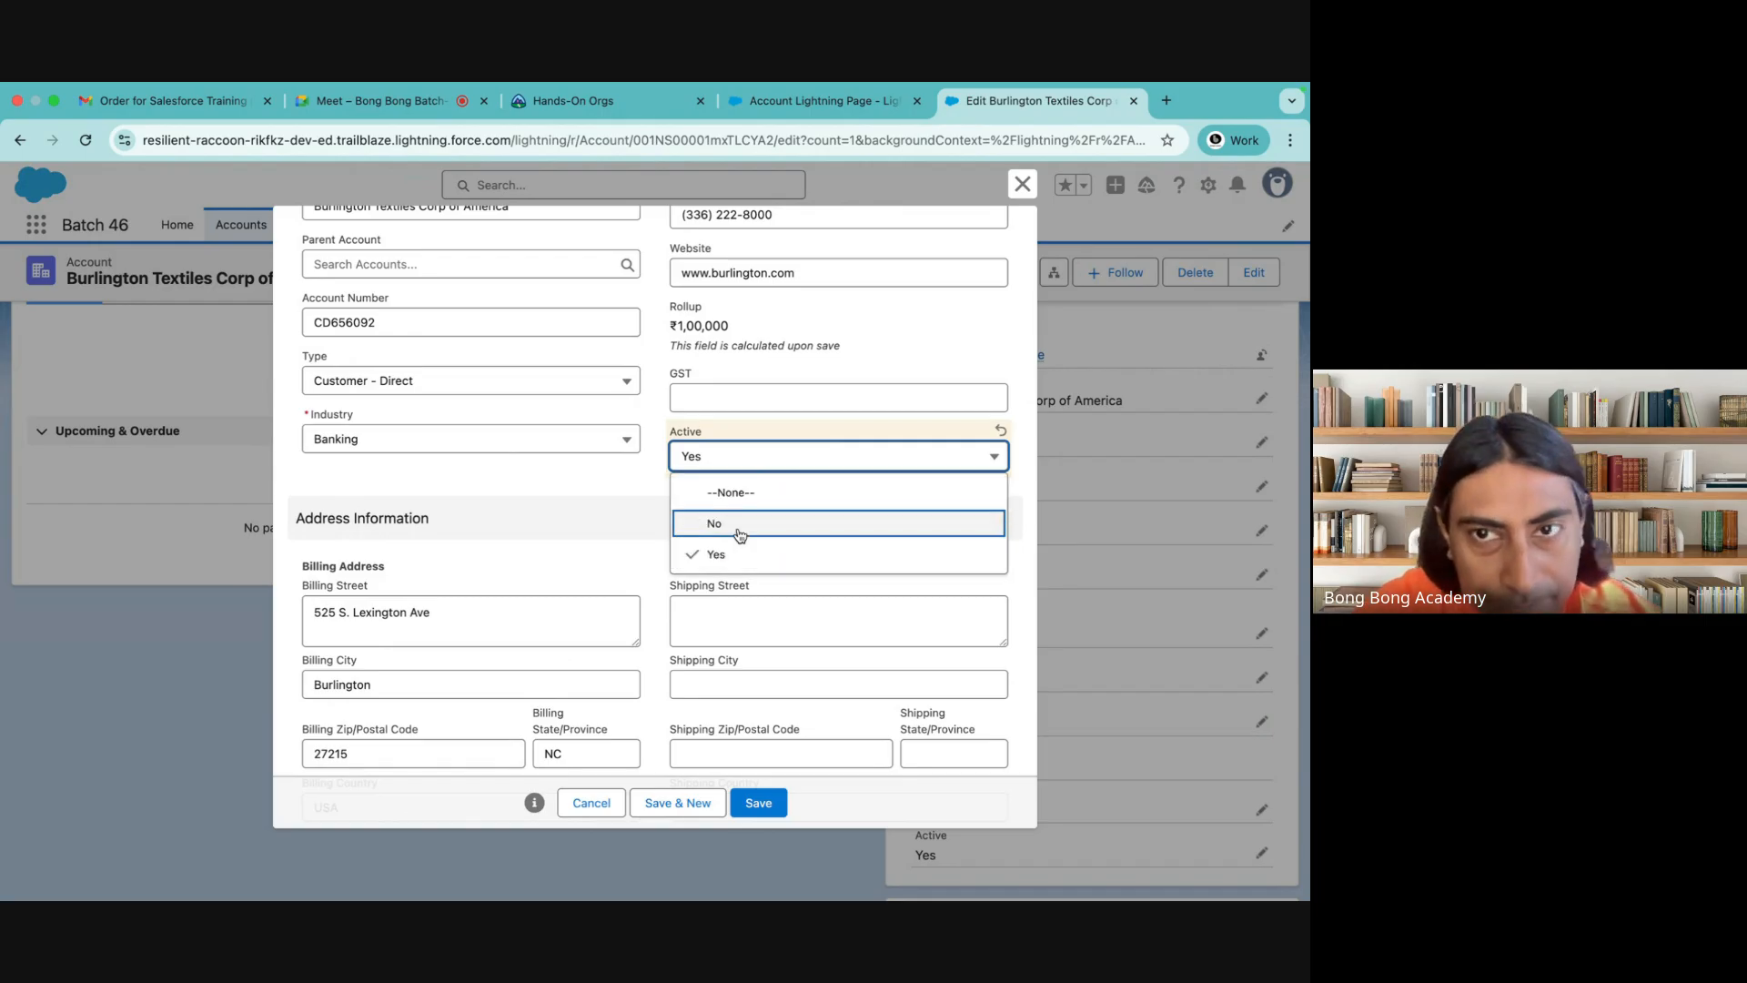
left_click(1021, 187)
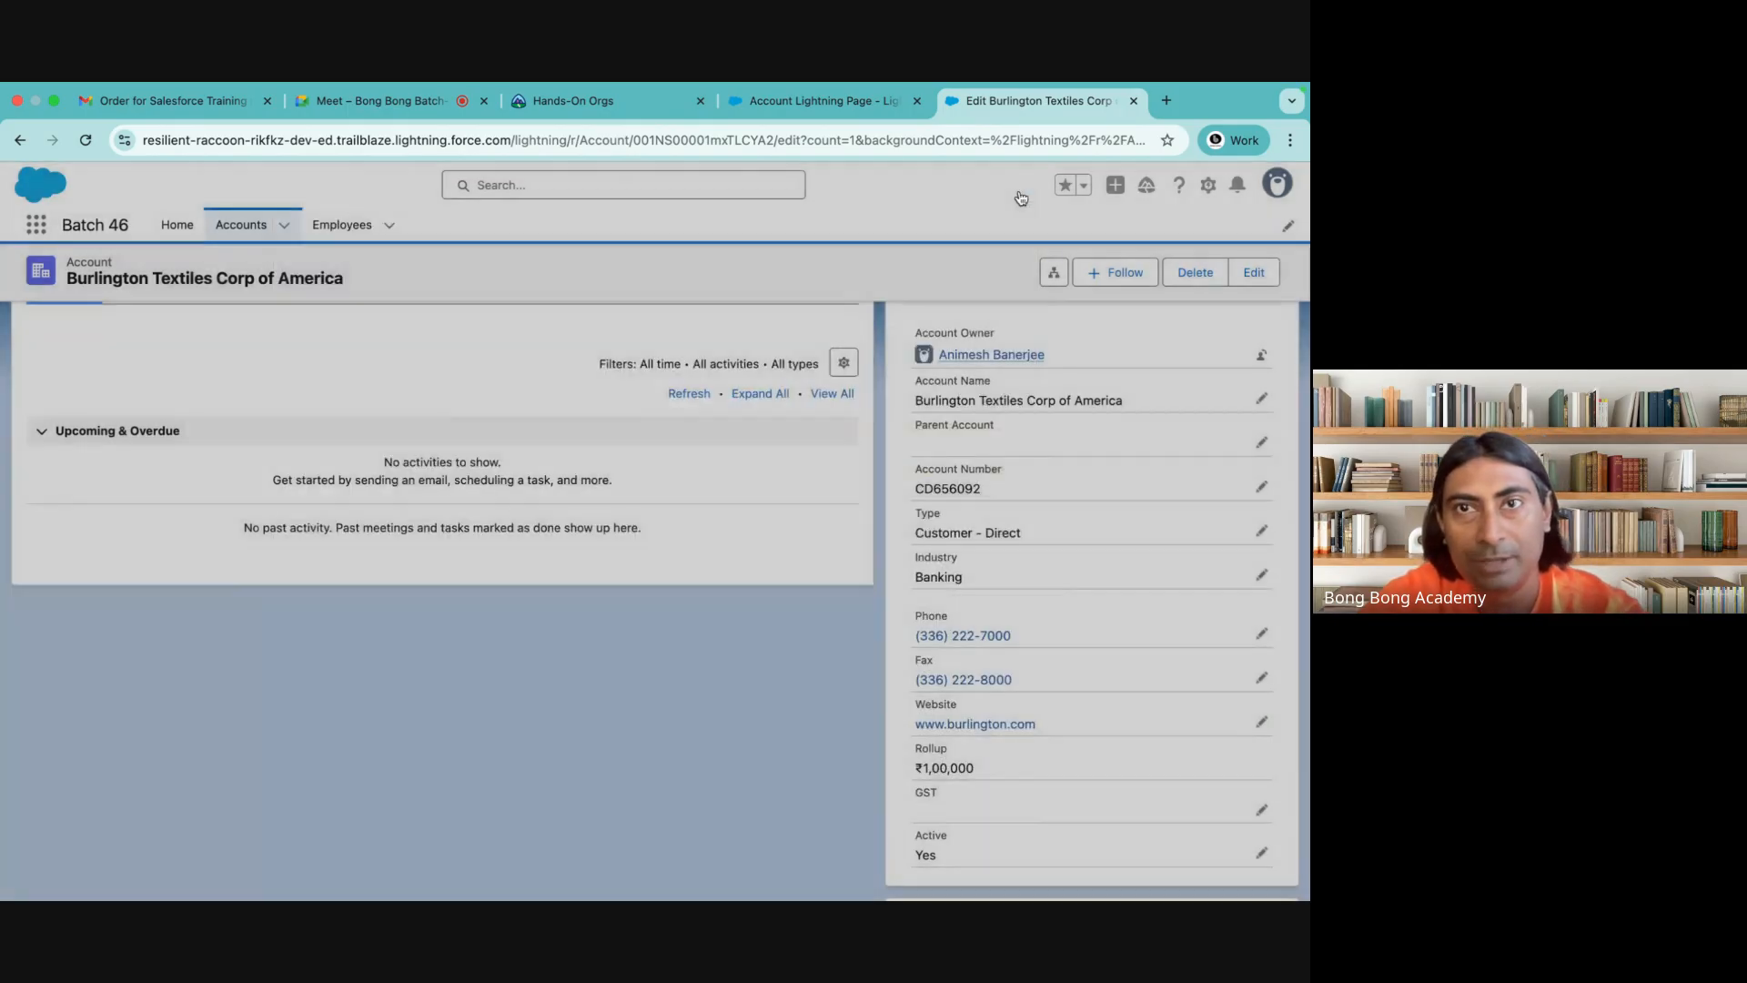
In the Account Lightning Page builder, upgrade the Highlights Panel to Dynamic Actions, migrating the actions from Account Layout
left_click(850, 107)
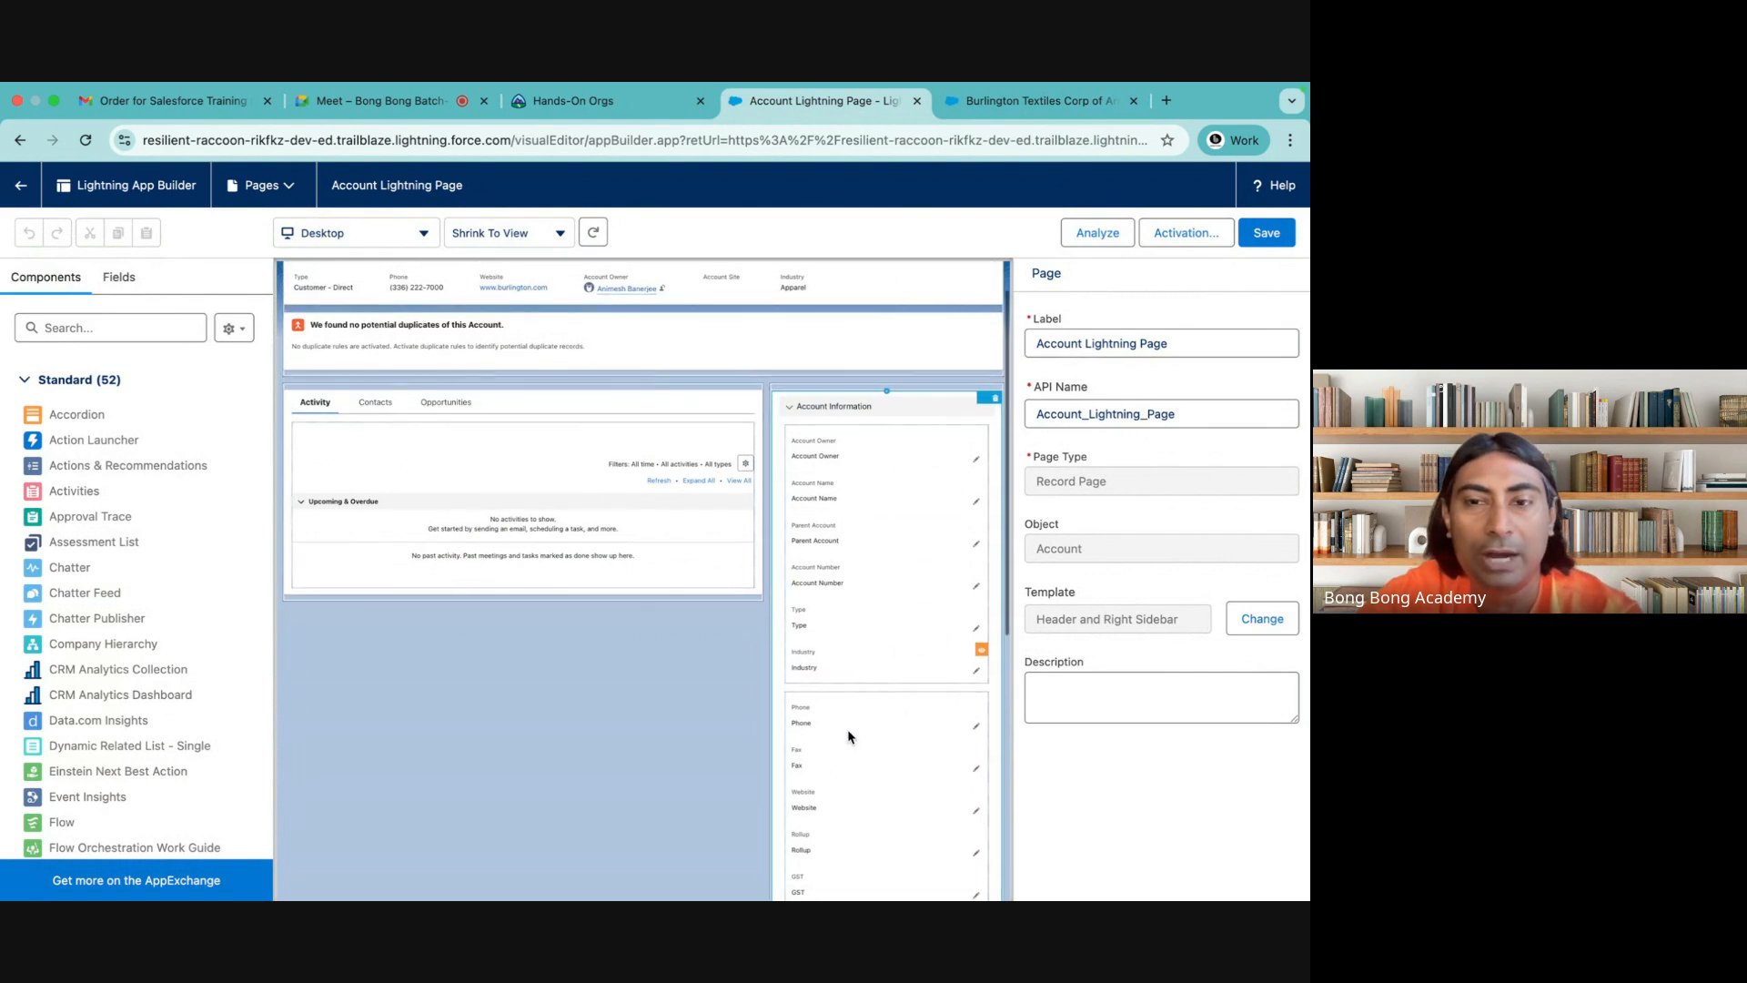
scroll(848, 733, "down", 2)
scroll(848, 736, "up", 2)
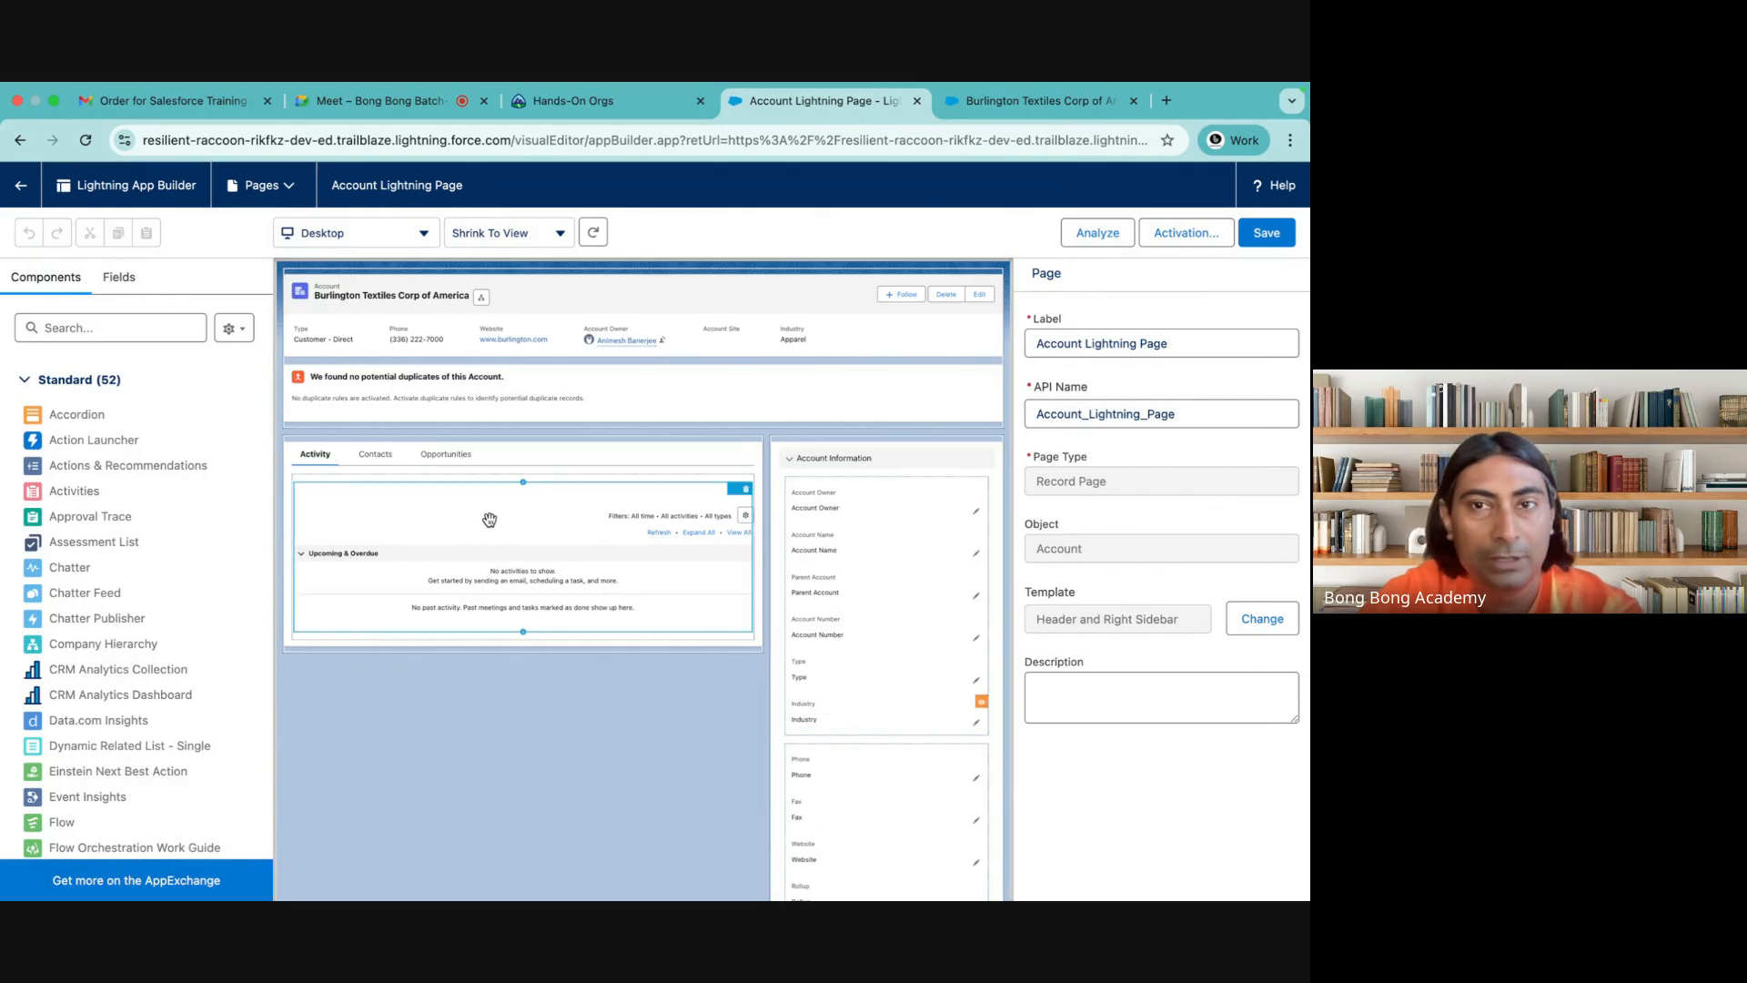
left_click(906, 299)
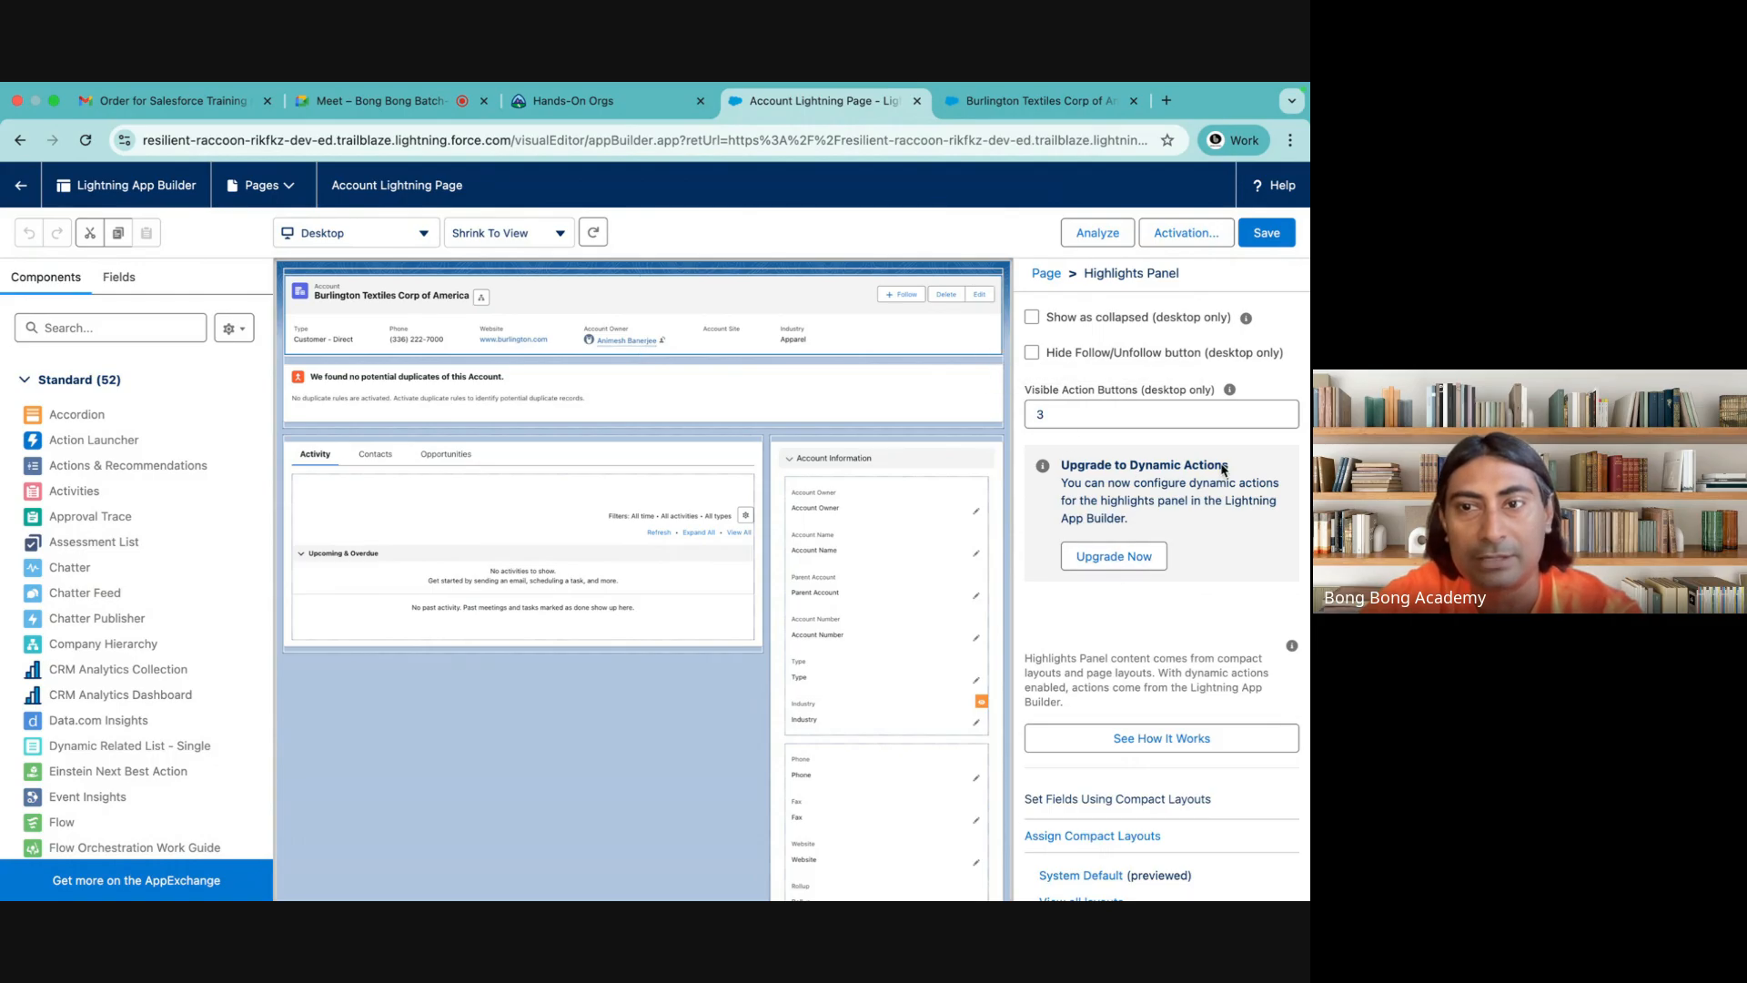
left_click(1114, 556)
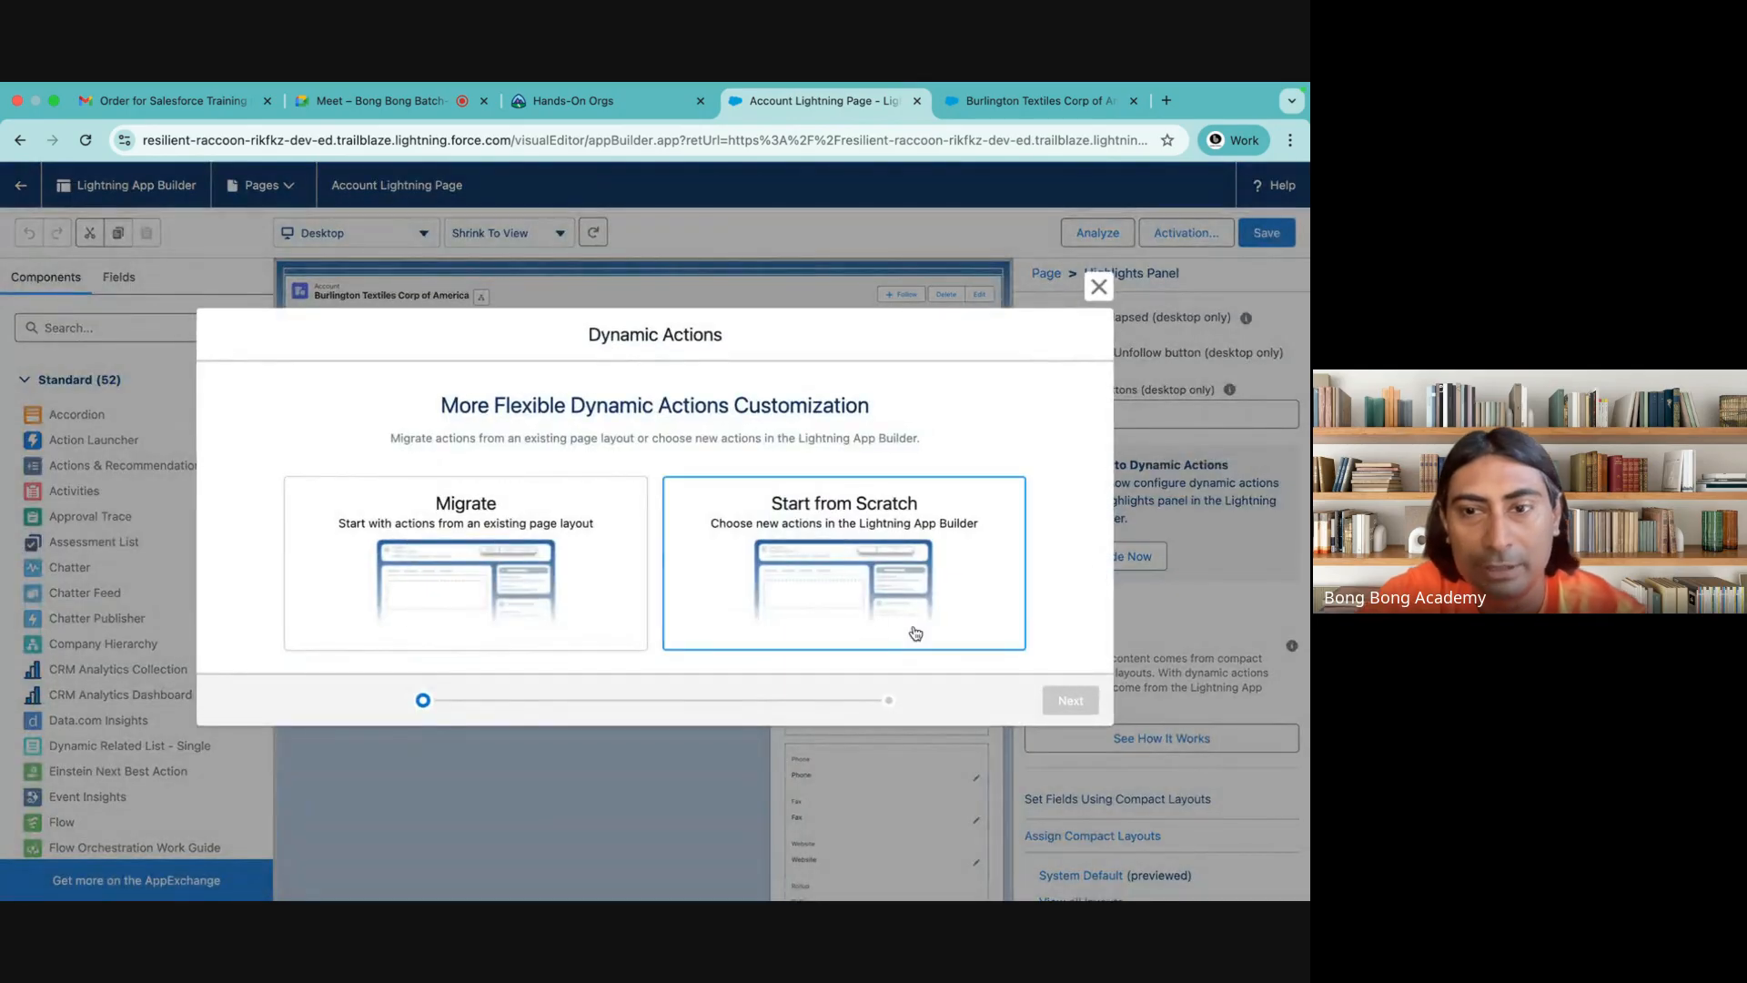
left_click(467, 583)
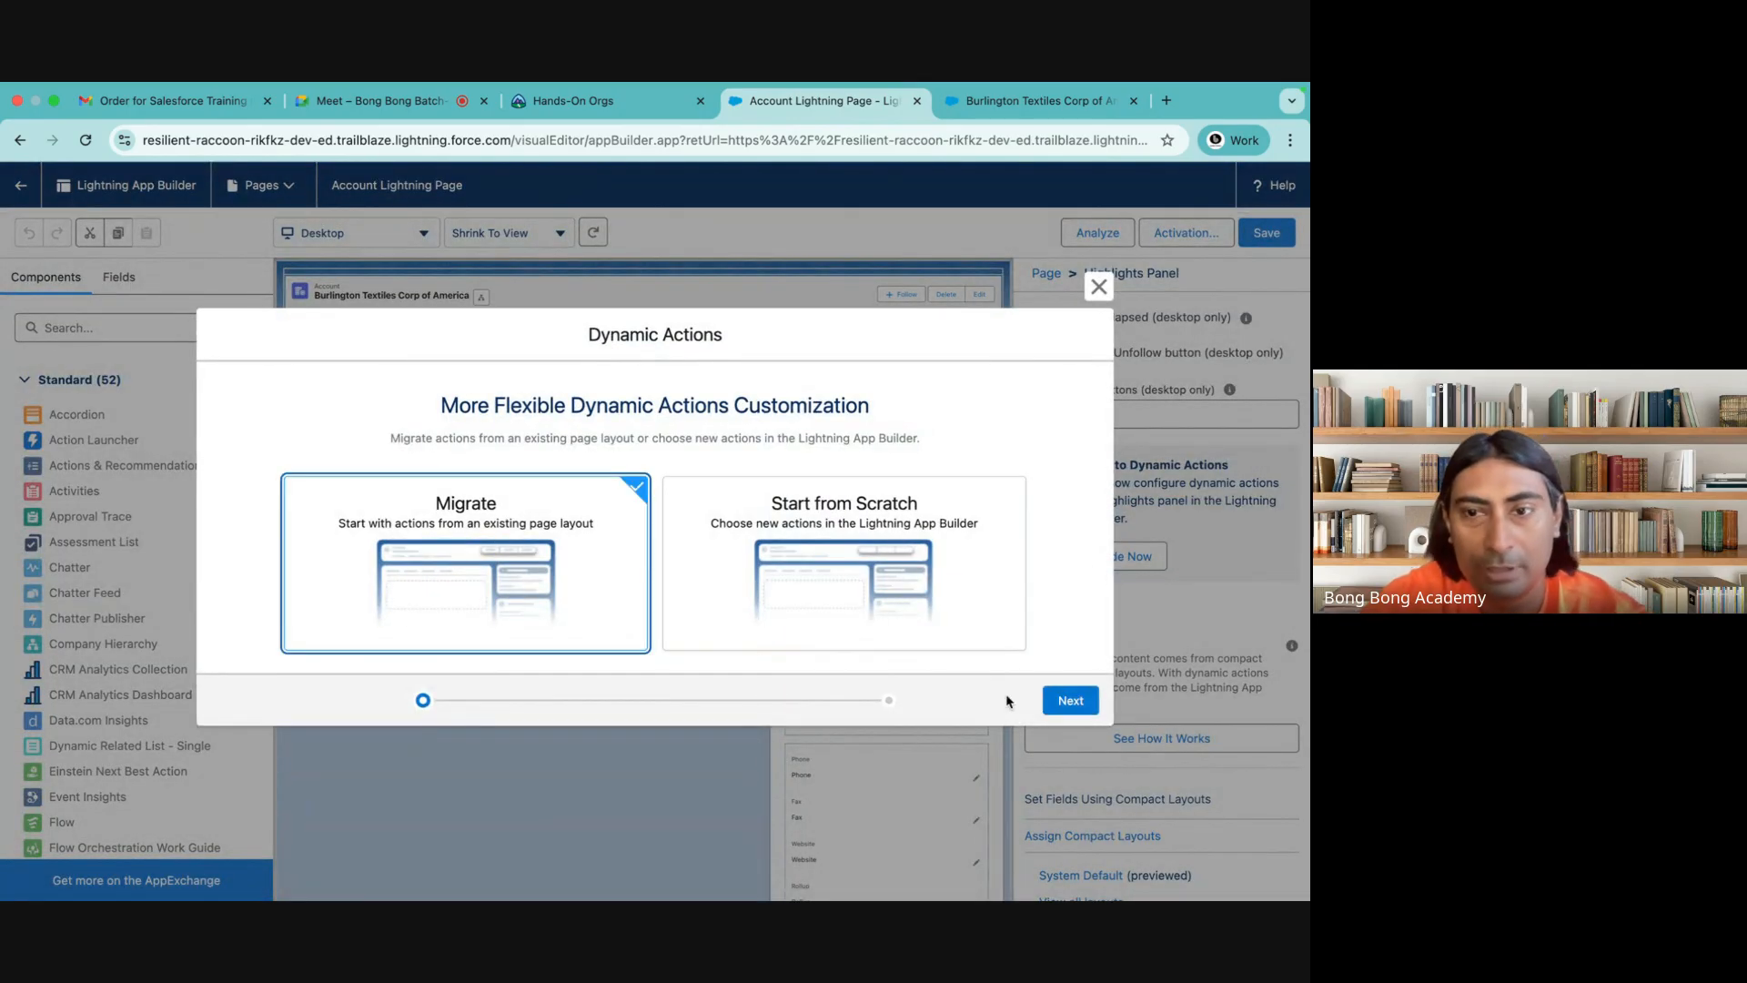
left_click(1070, 700)
left_click(283, 532)
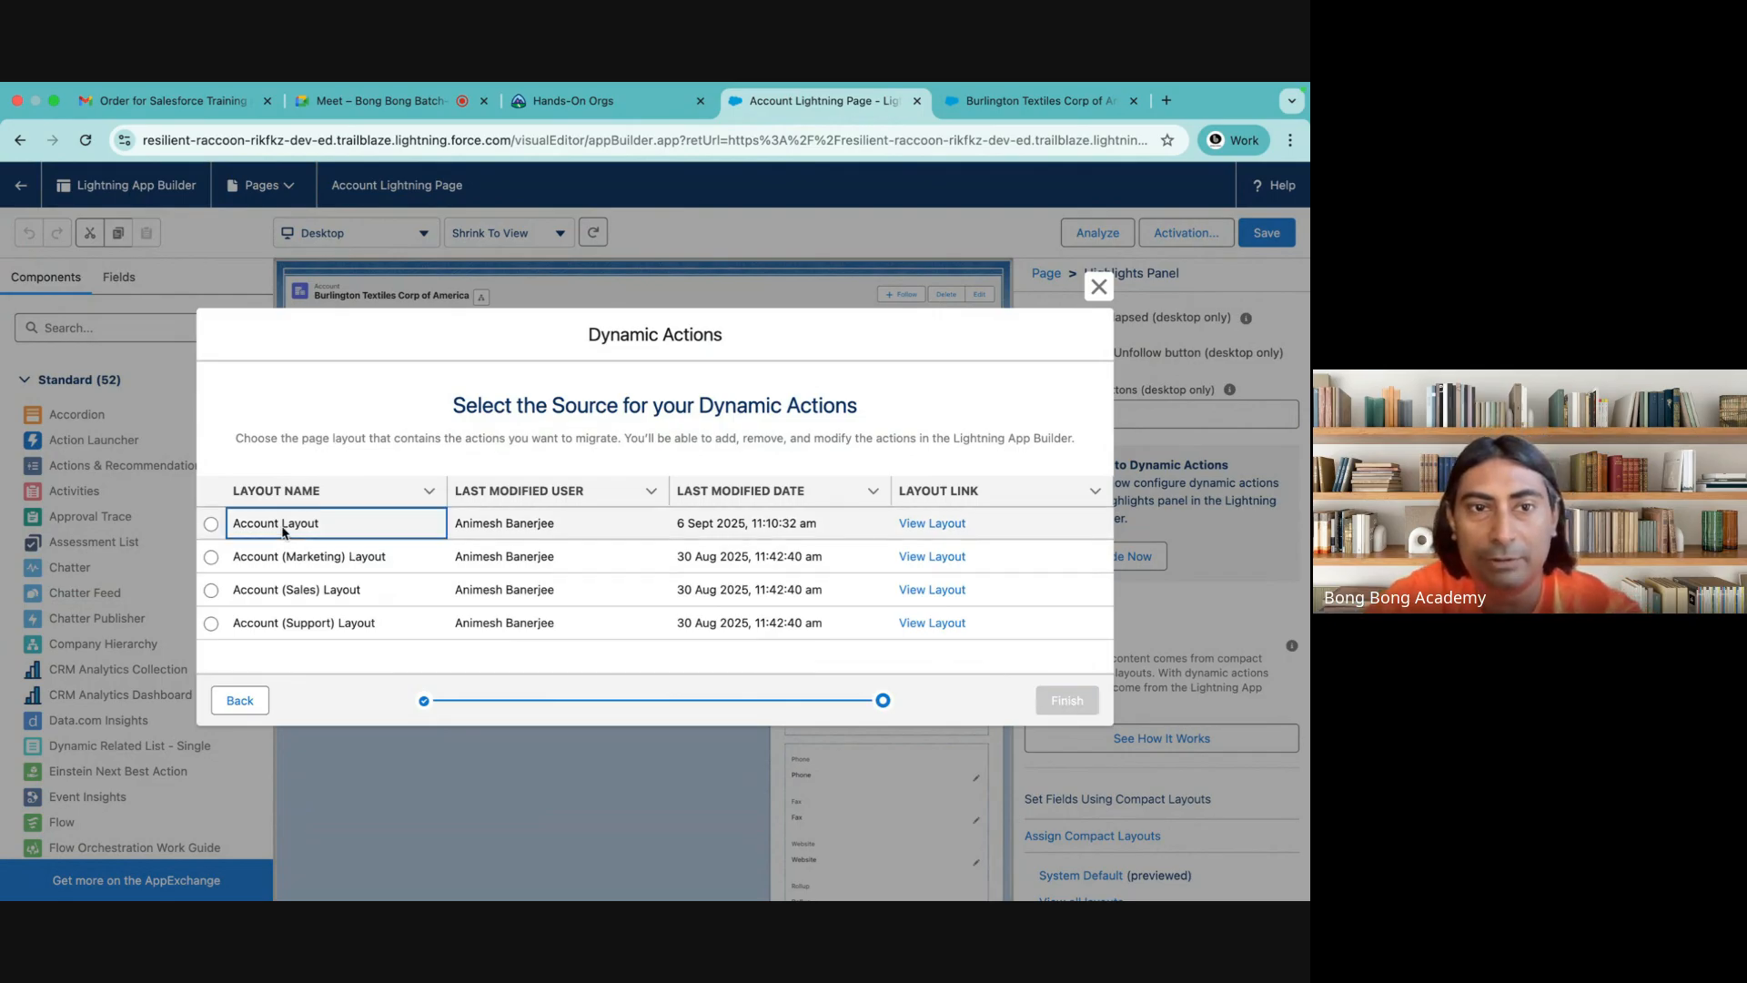
left_click(212, 523)
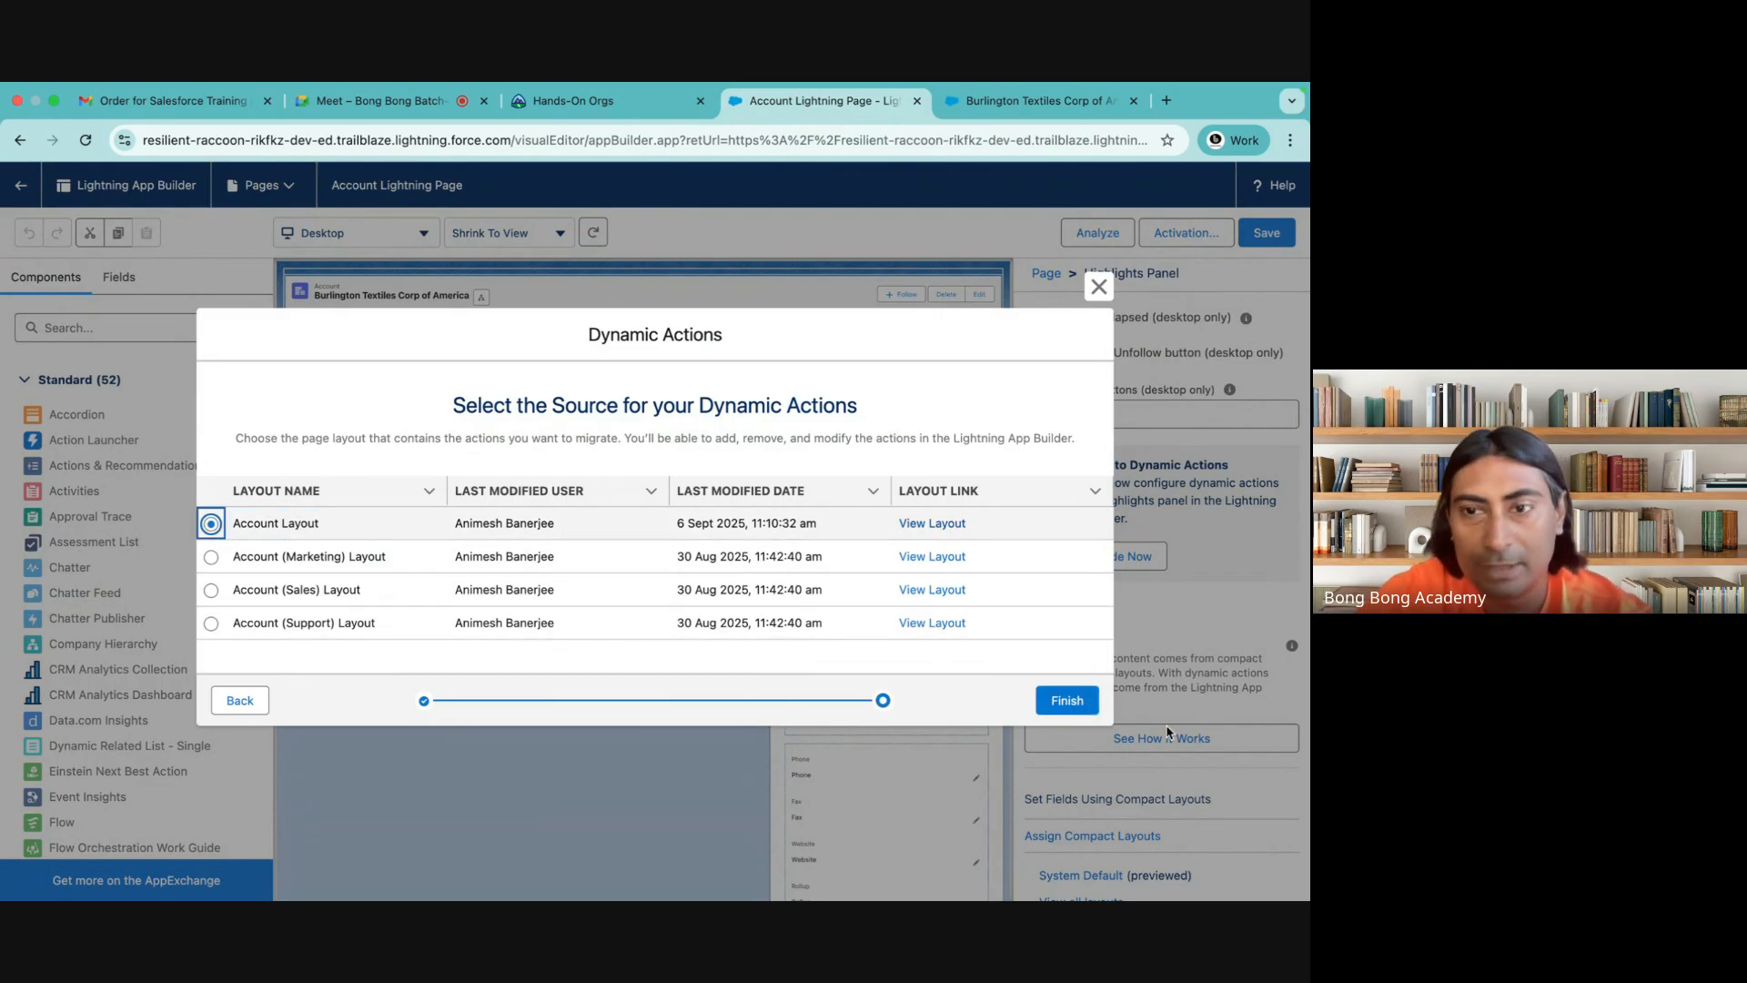
left_click(1067, 701)
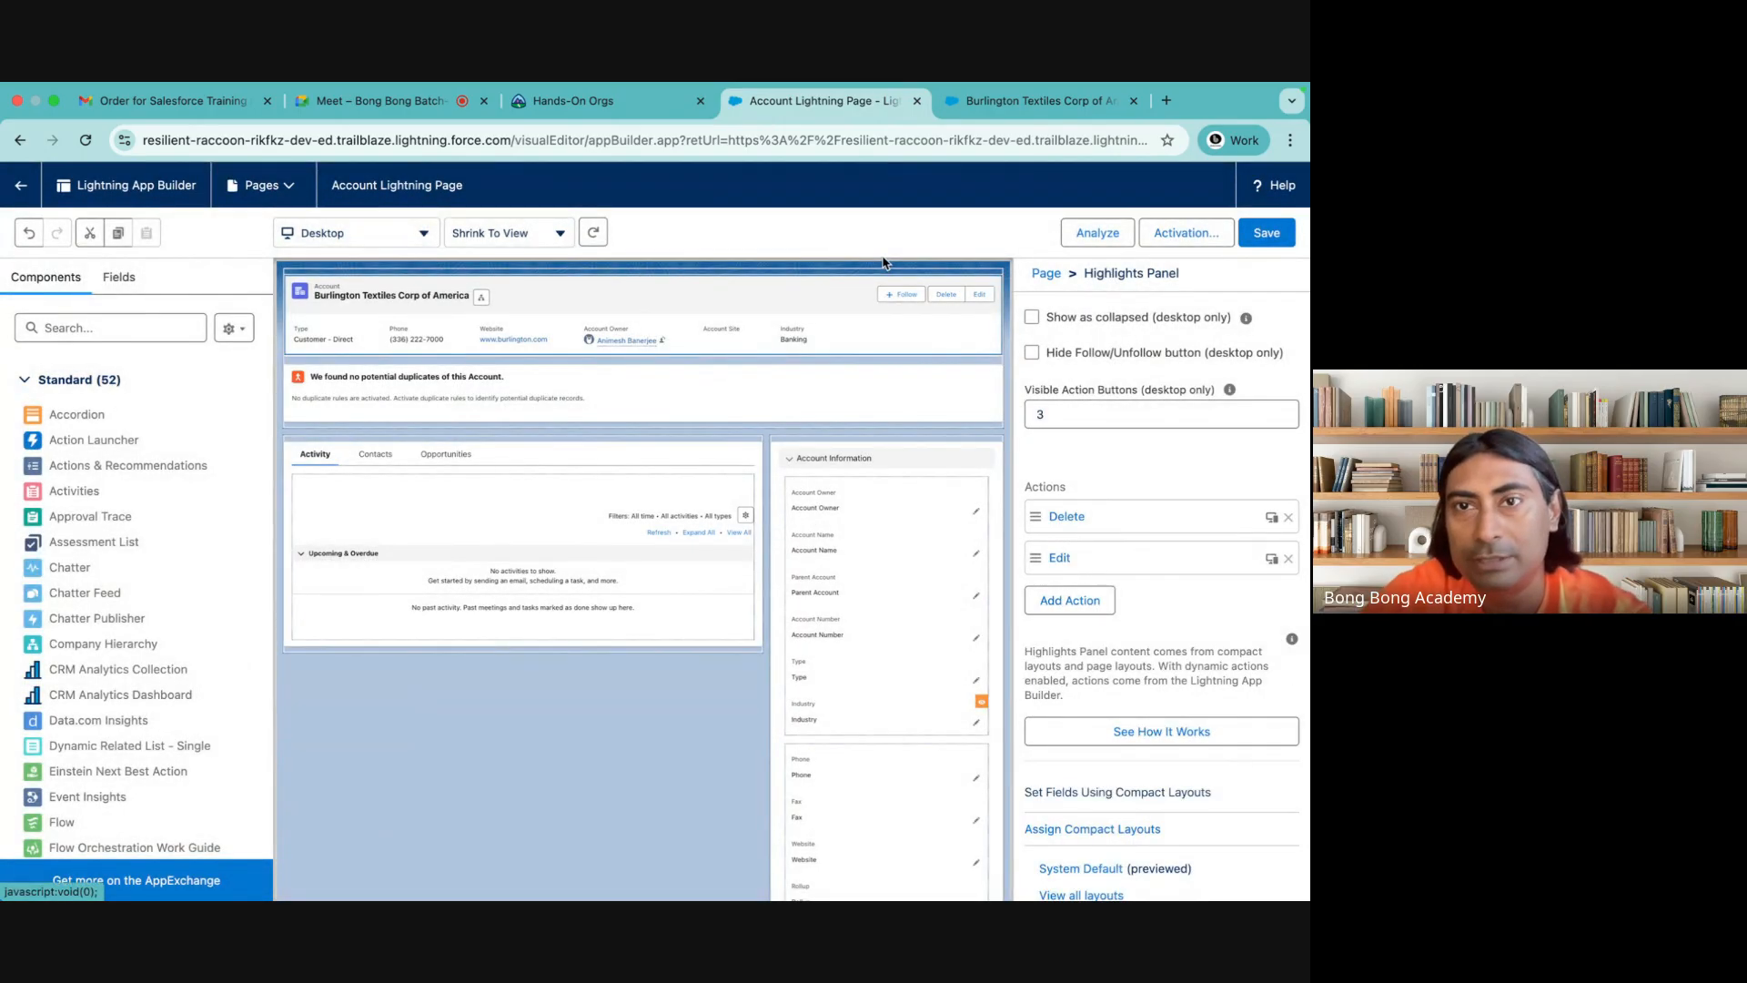
Move the Edit action above Delete, add the visibility filter Active Equal No to Delete, and save the page
left_click_drag(1039, 557, 1049, 505)
left_click(1142, 562)
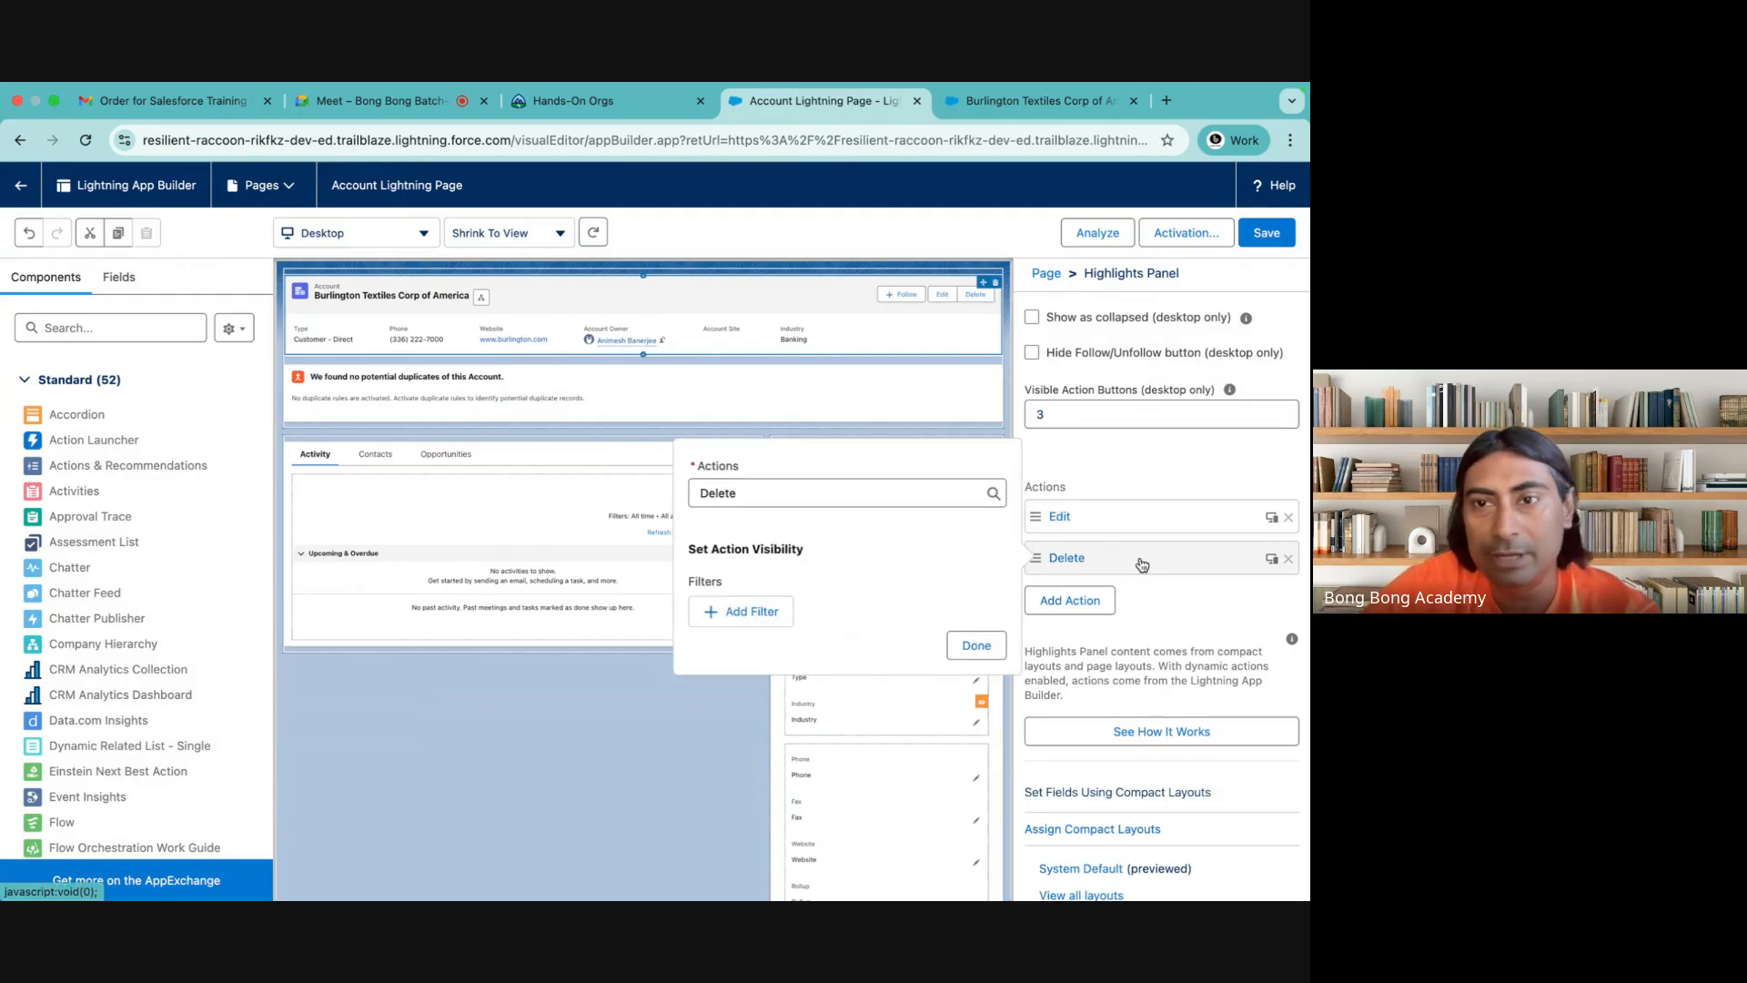
left_click(720, 614)
left_click(742, 633)
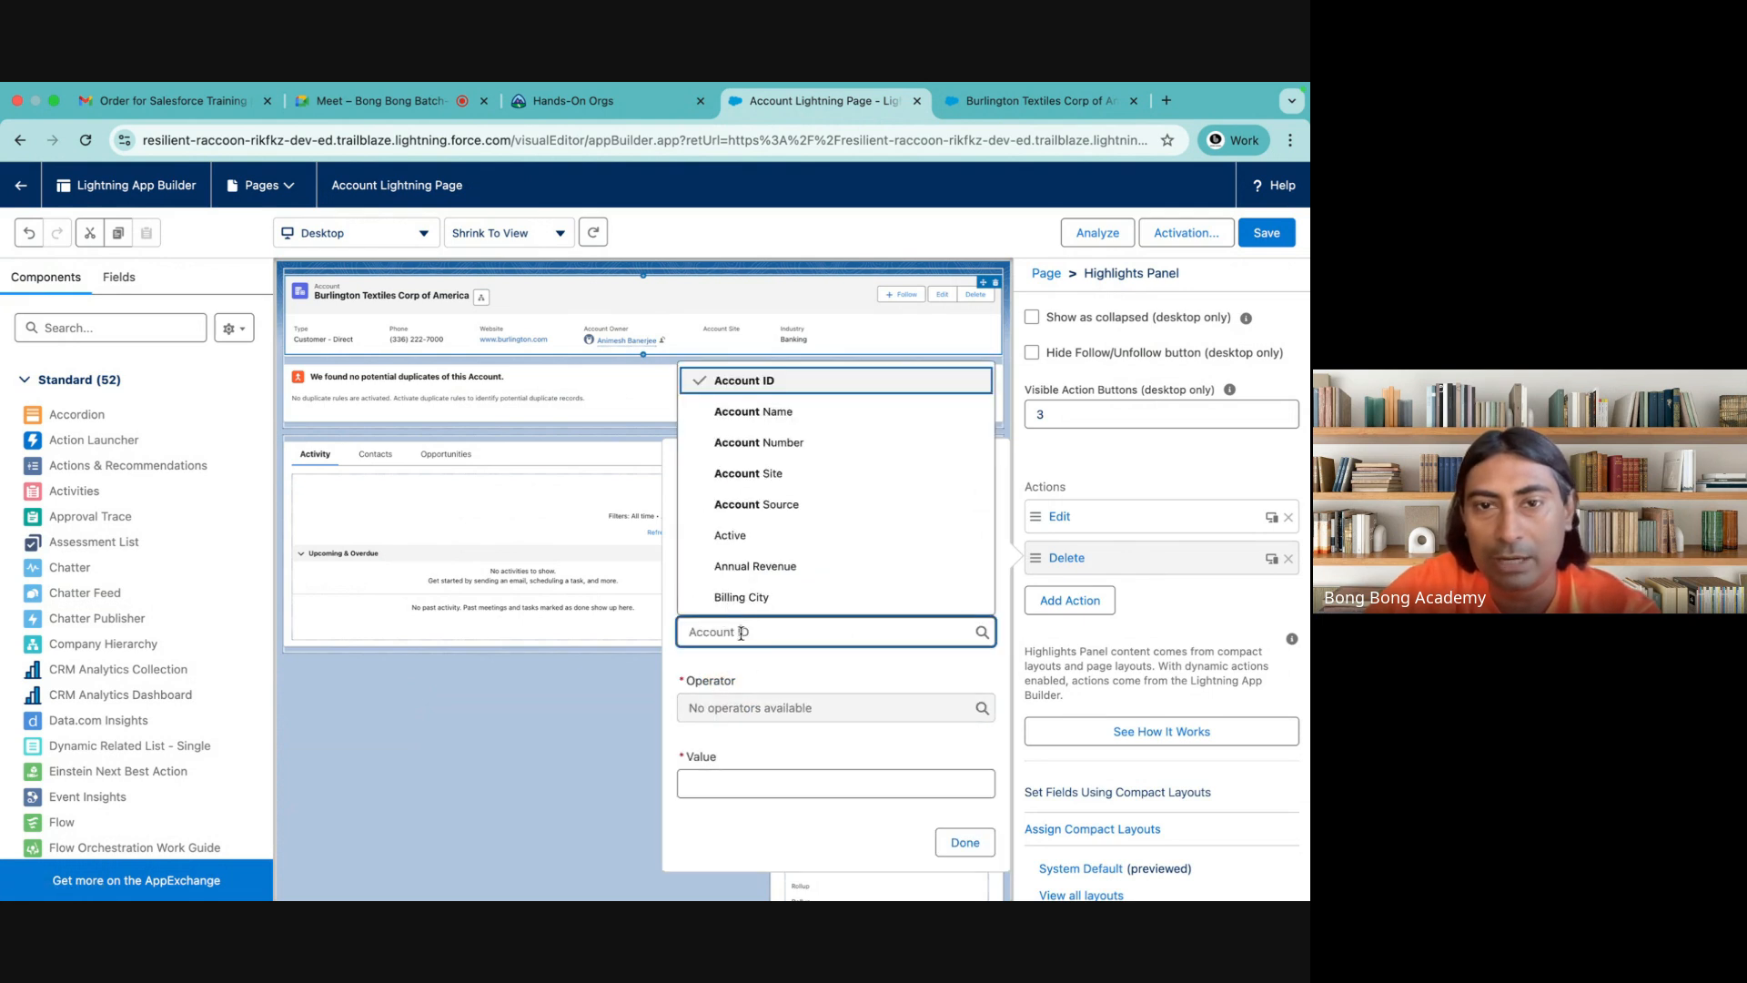
left_click(746, 540)
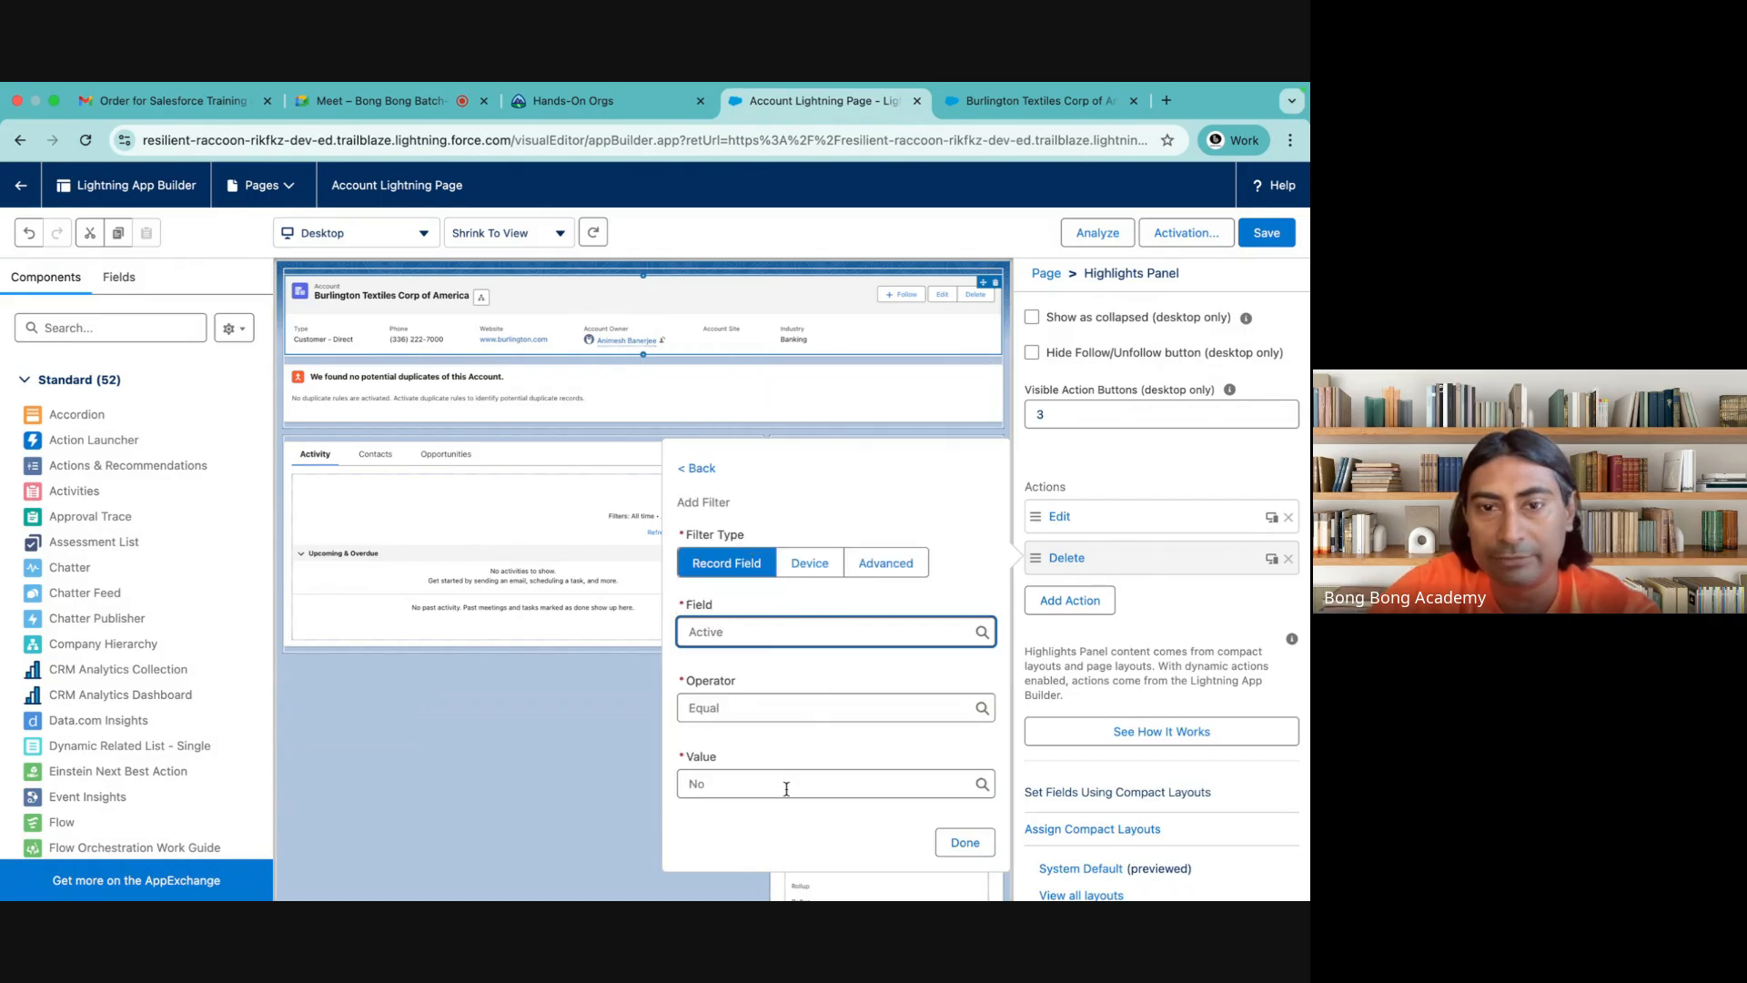
left_click(965, 842)
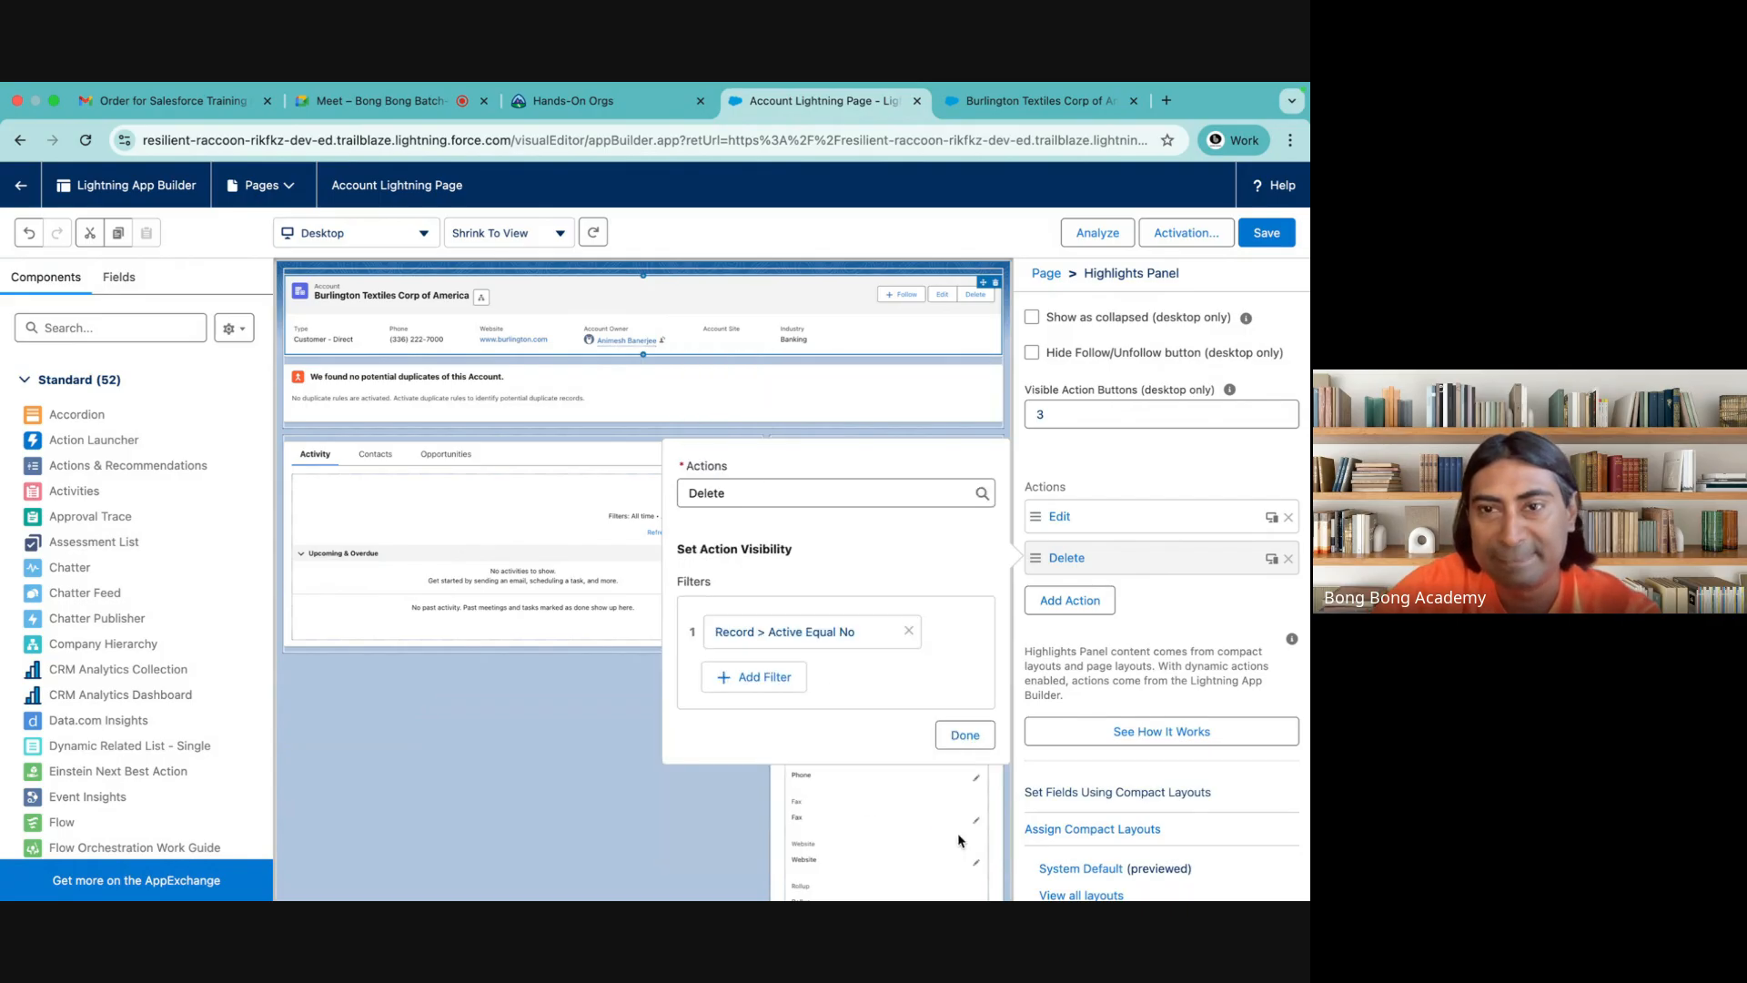
left_click(968, 739)
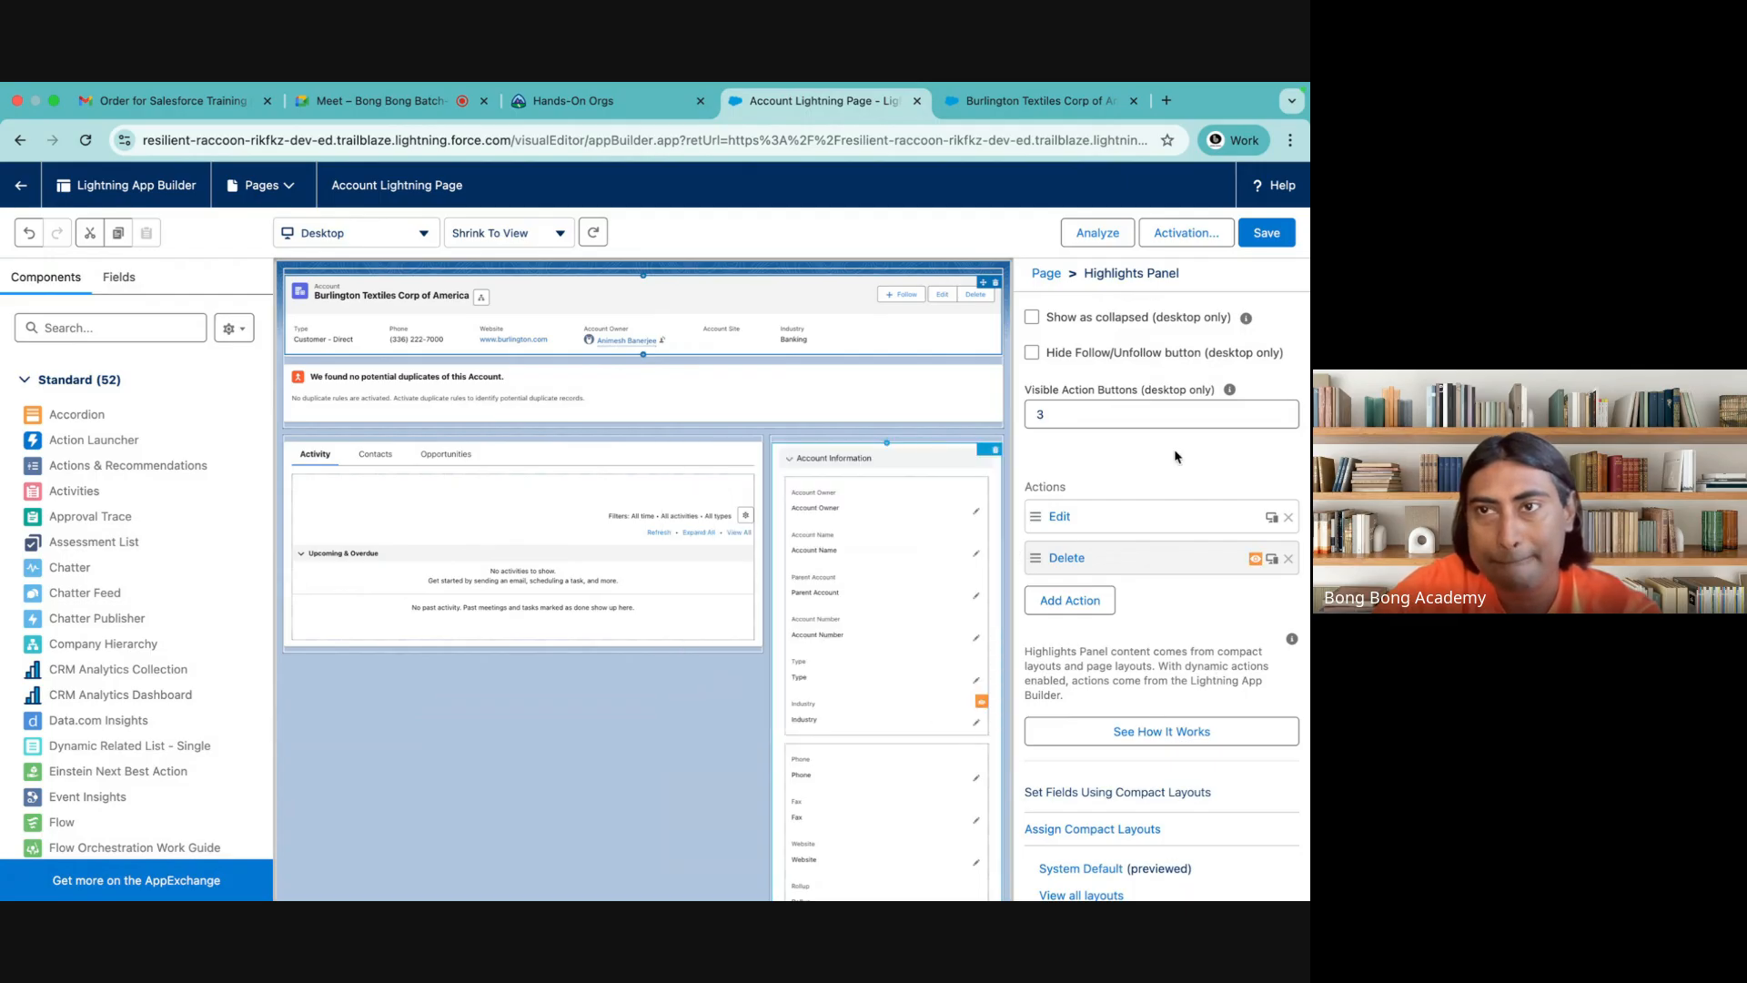
left_click(1271, 241)
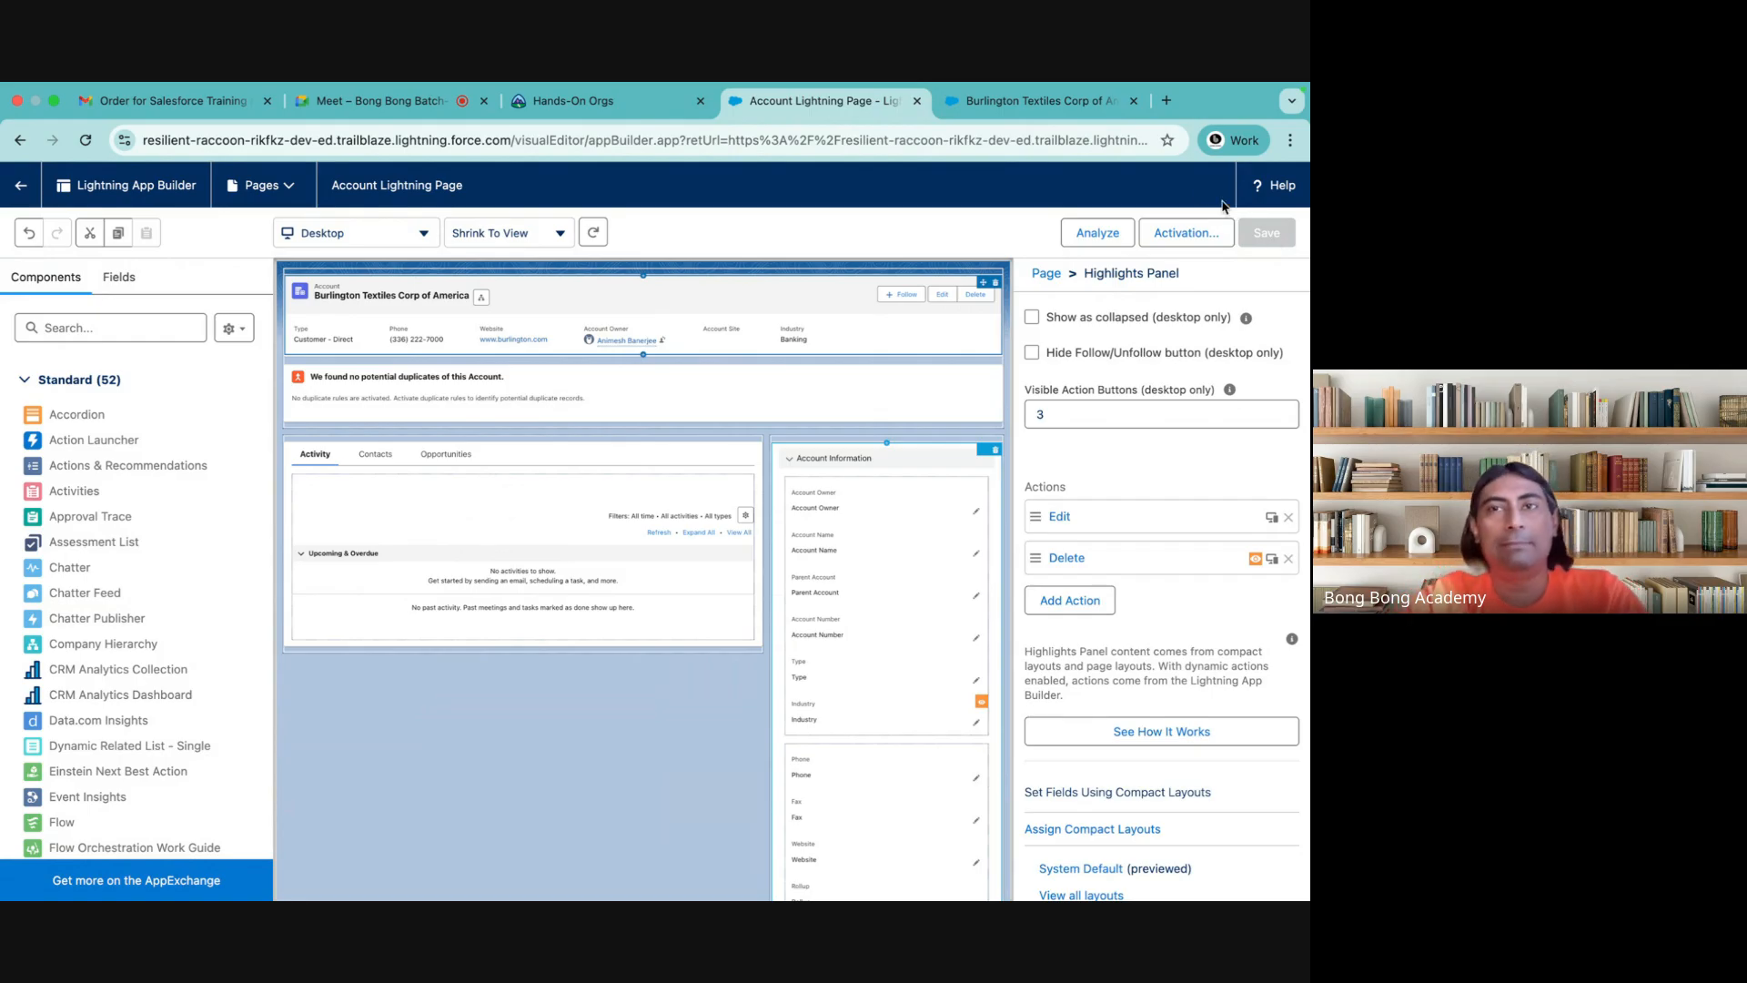
Return to the Burlington Textiles record, clear its on-device site data, and reload the page to apply the action changes
left_click(1050, 103)
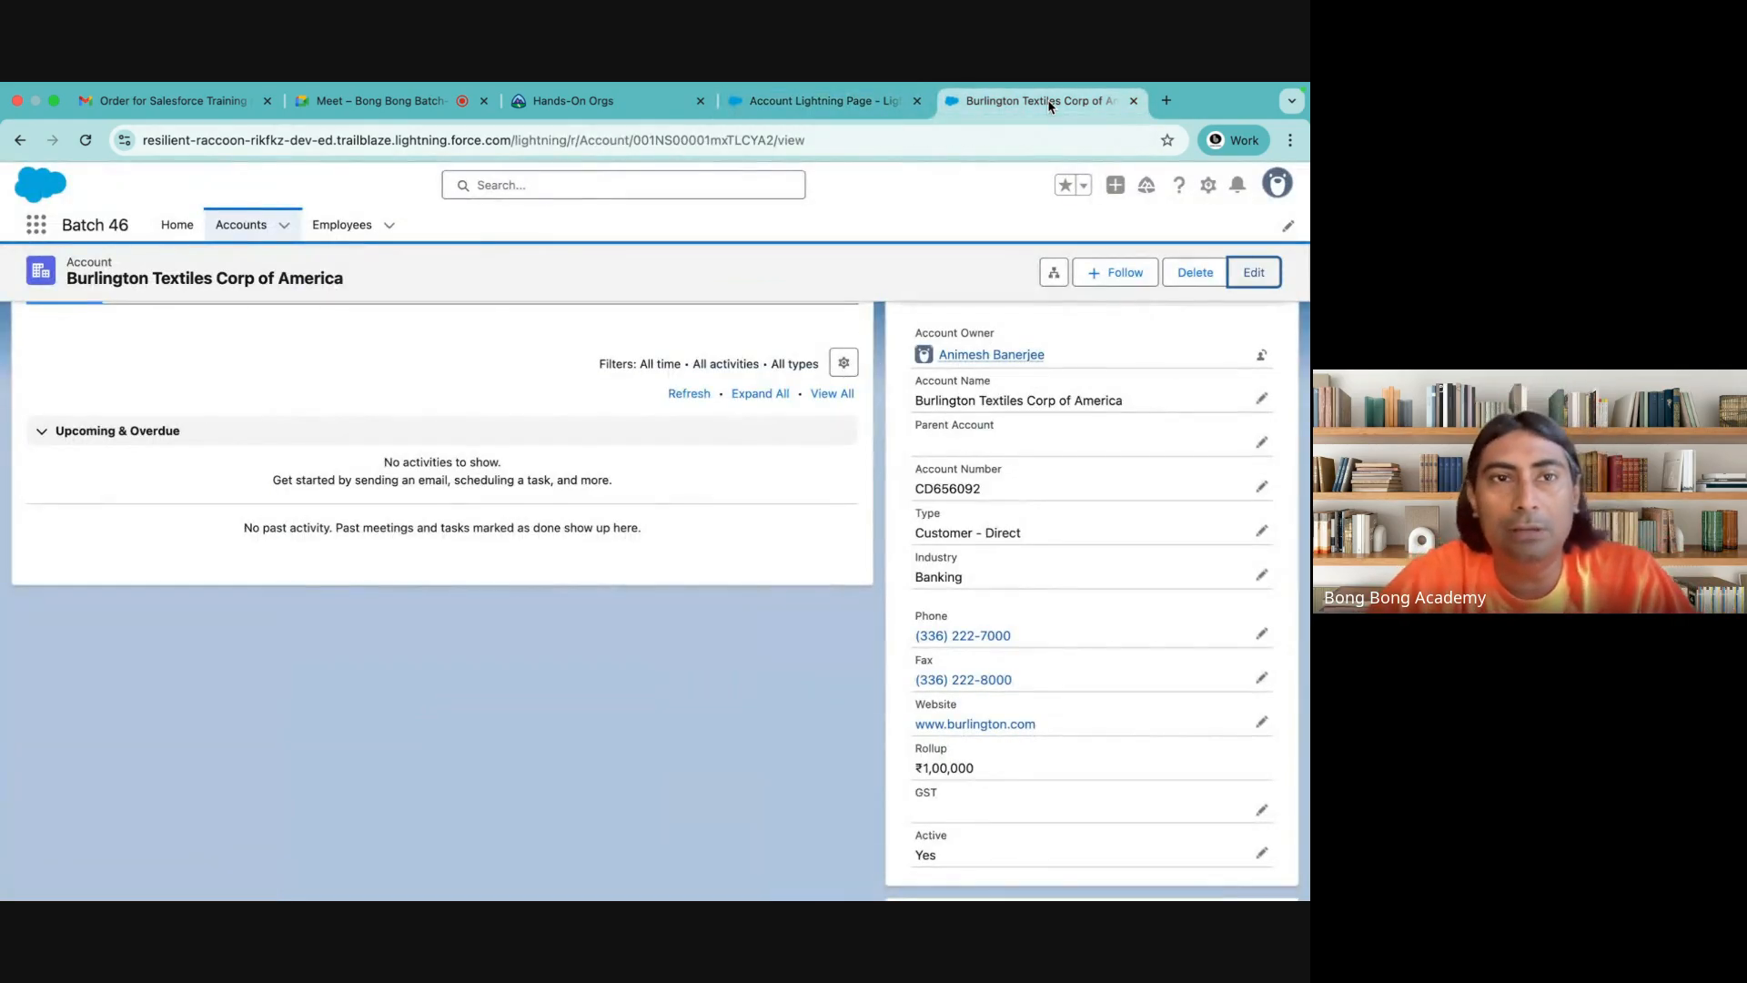
scroll(786, 430, "up", 3)
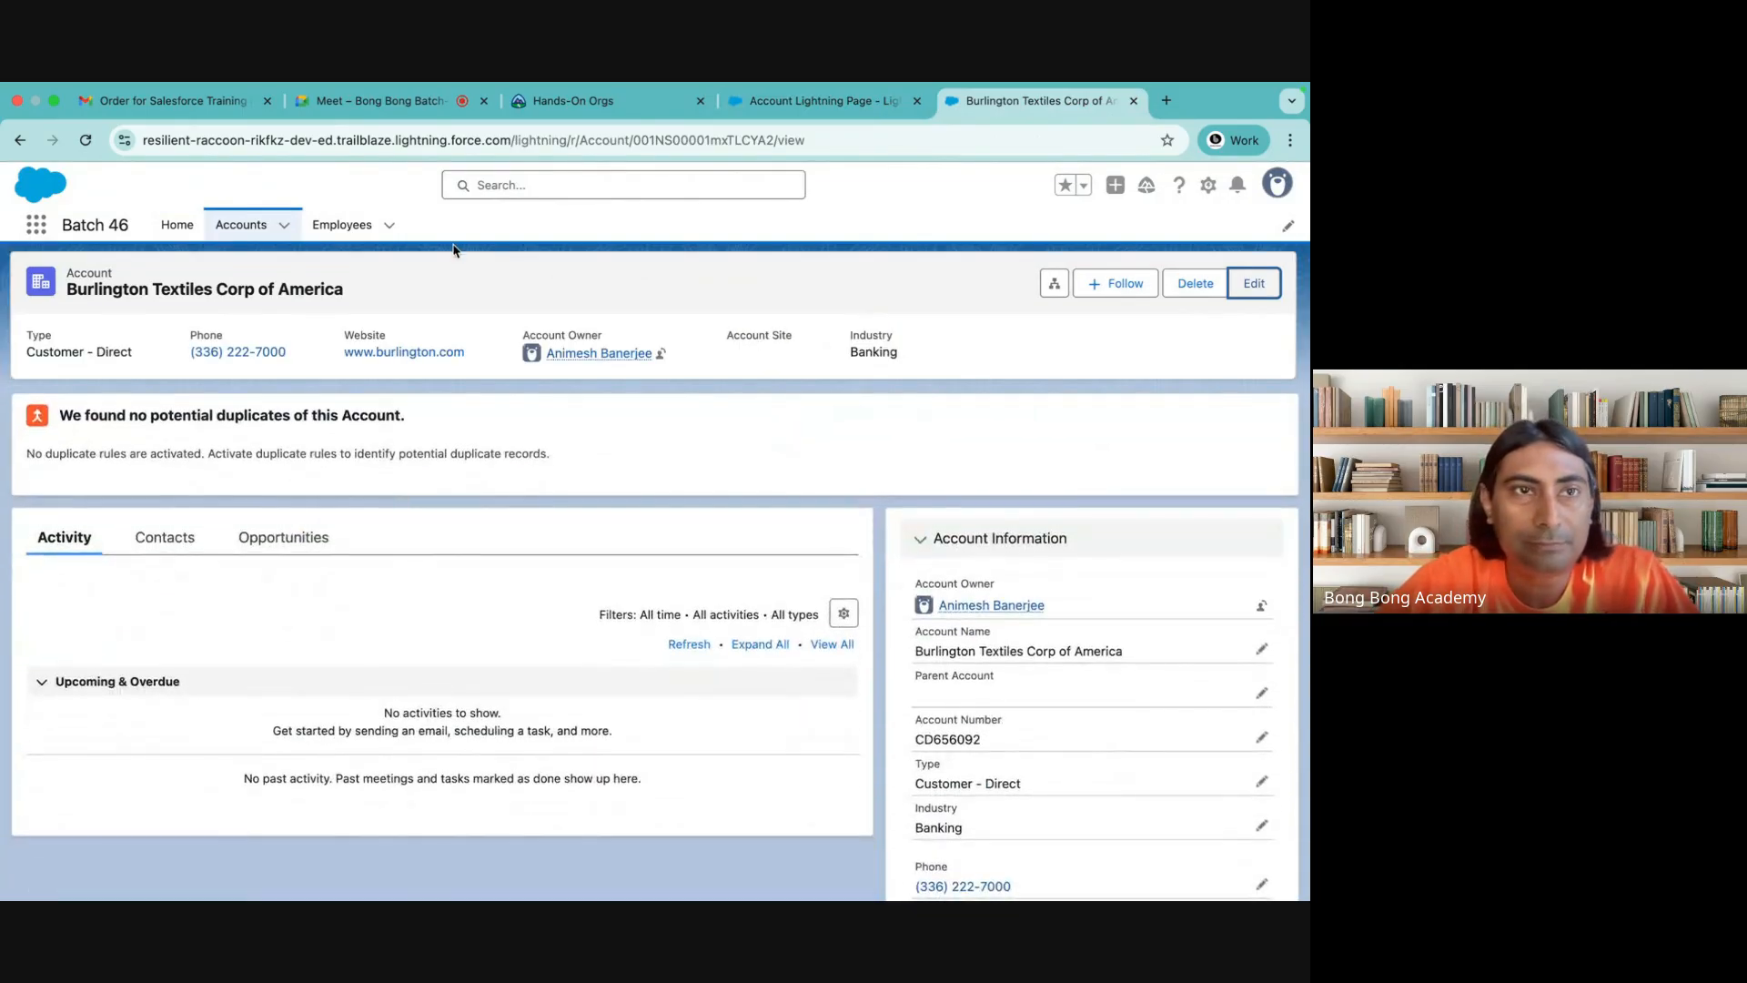
left_click(124, 139)
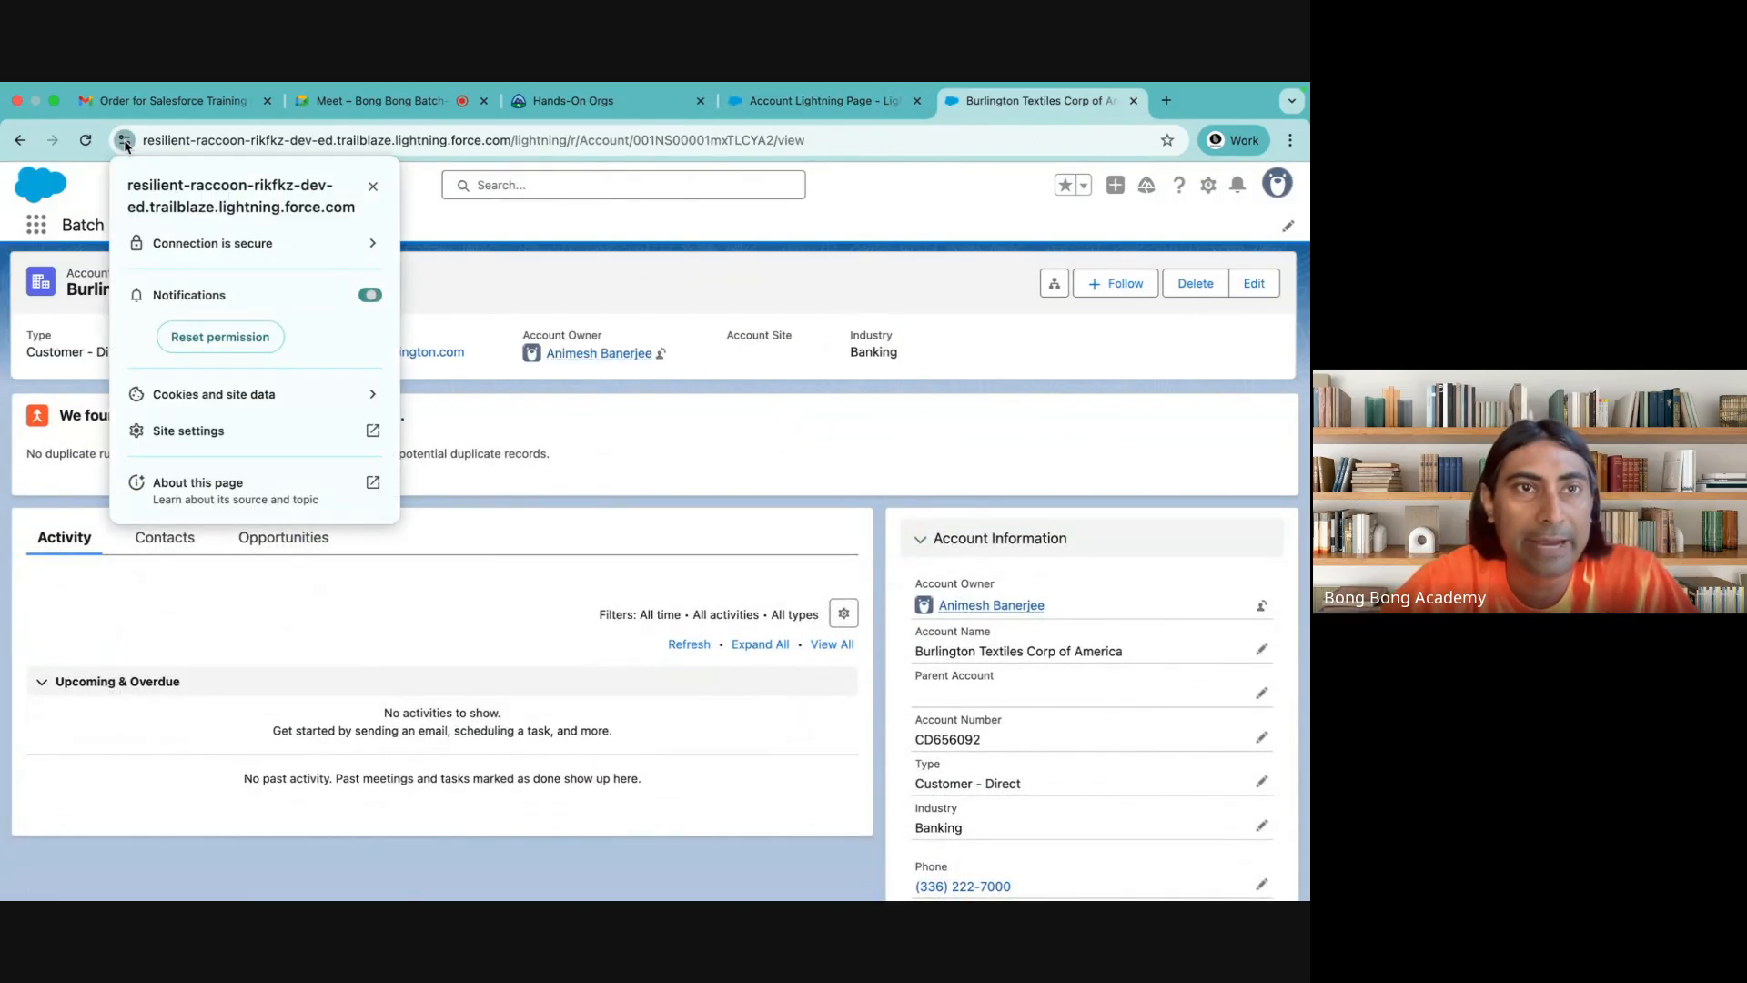
left_click(369, 391)
left_click(386, 385)
left_click(799, 337)
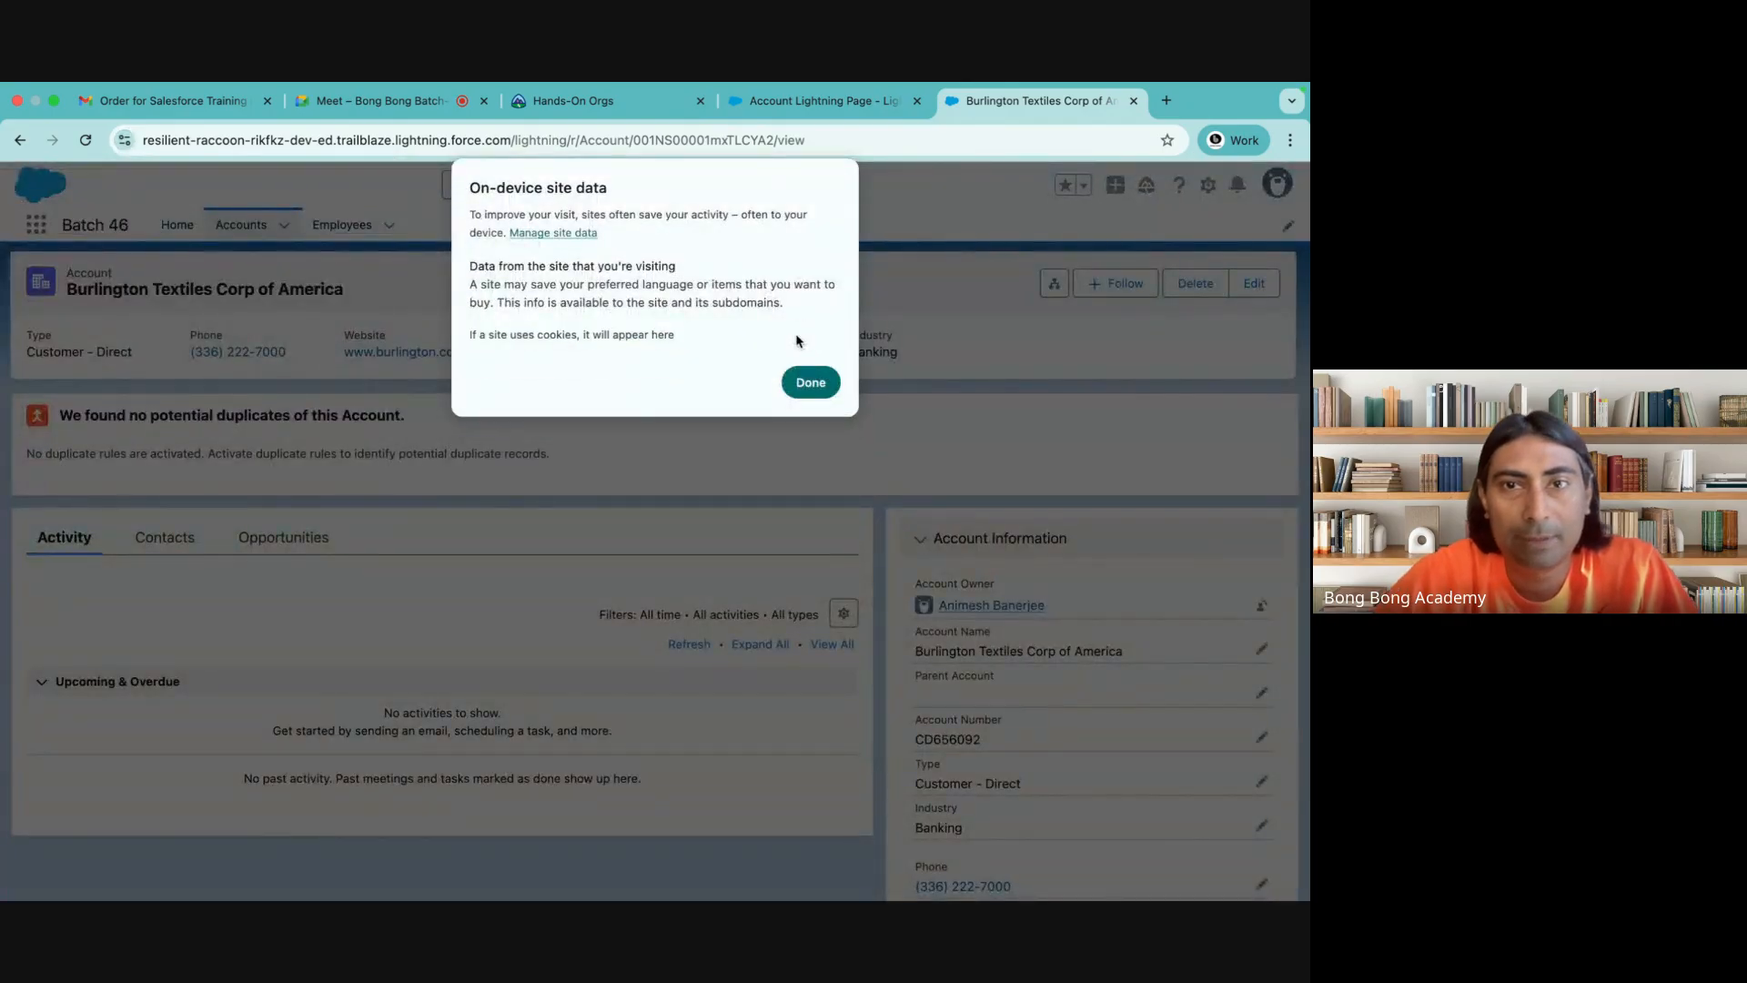
left_click(803, 374)
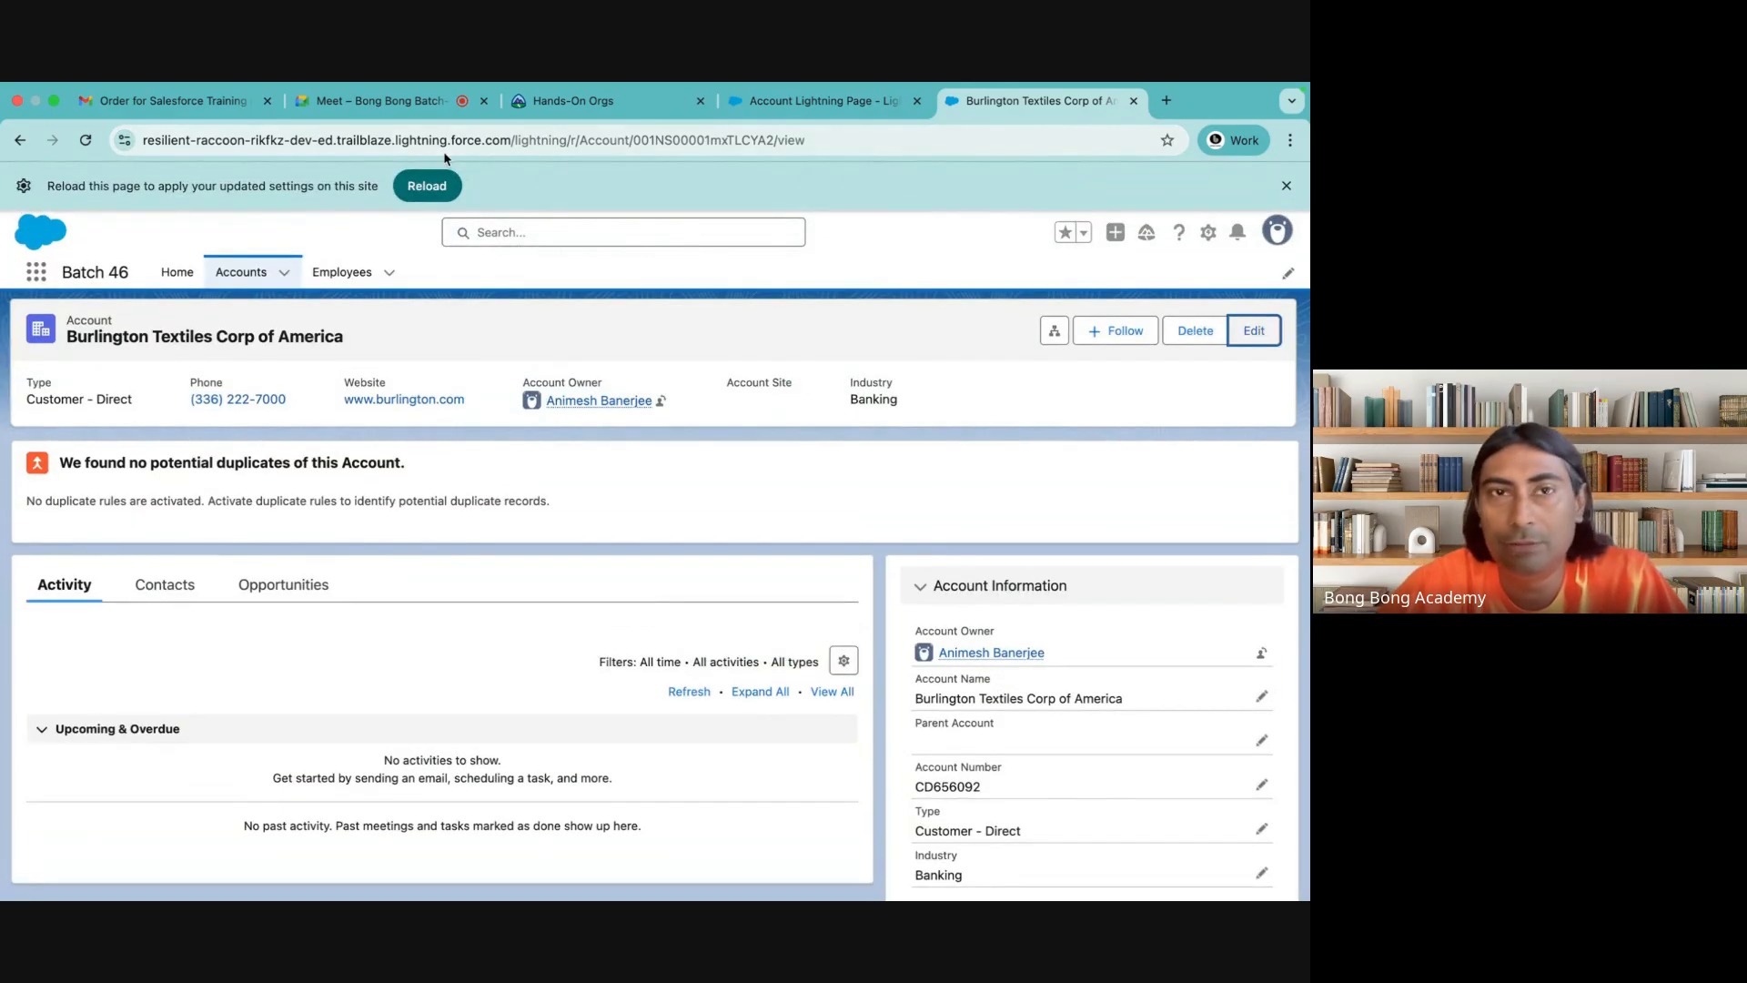
left_click(426, 185)
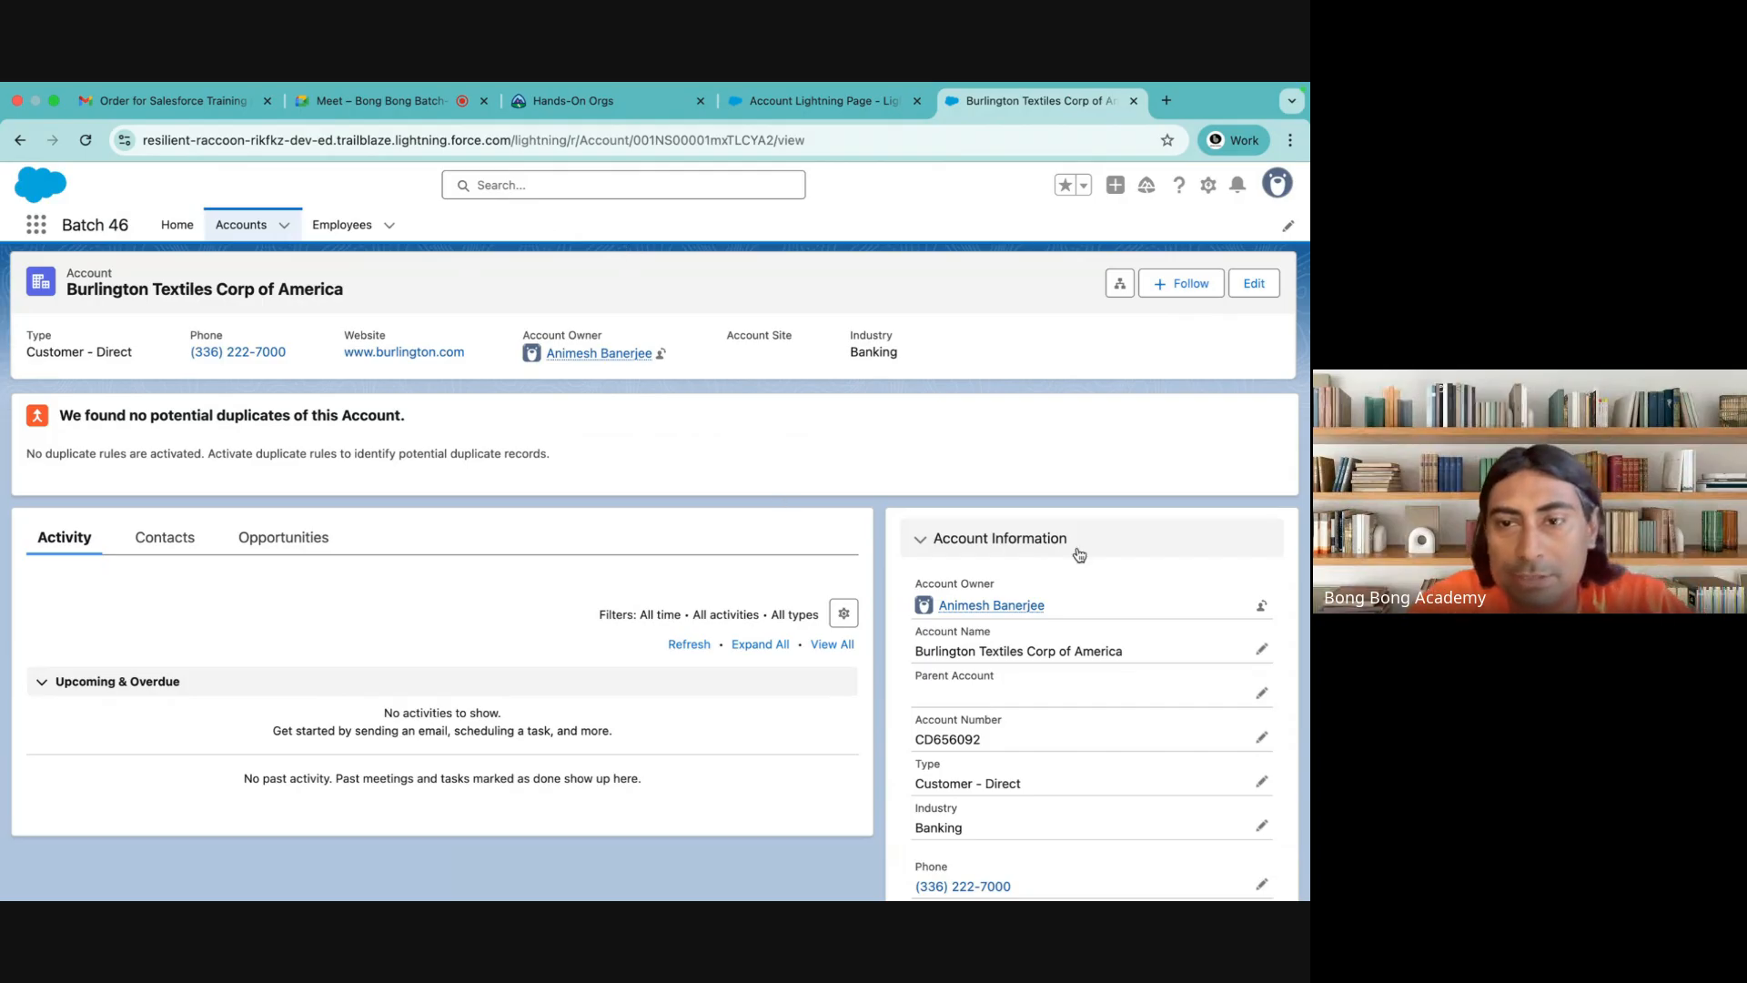
Set Active to No on the Burlington Textiles record, save it, and check the record header's available actions
scroll(1080, 555, "down", 3)
scroll(1077, 549, "up", 3)
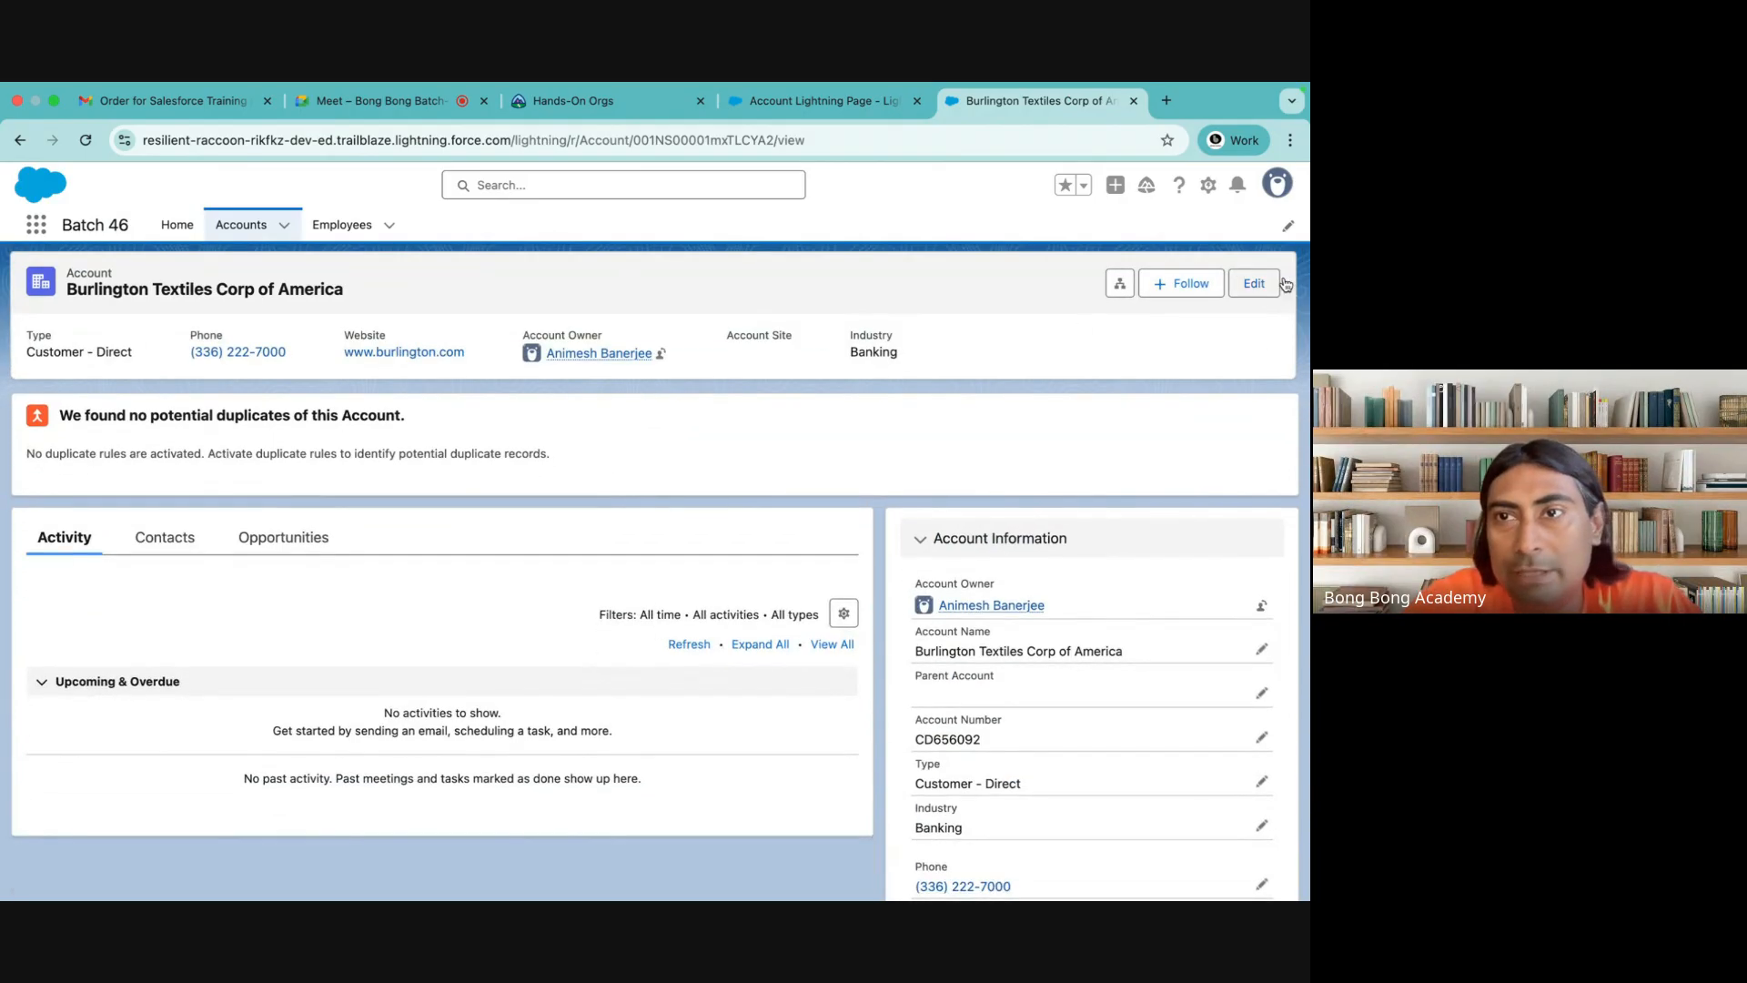
scroll(1198, 420, "down", 3)
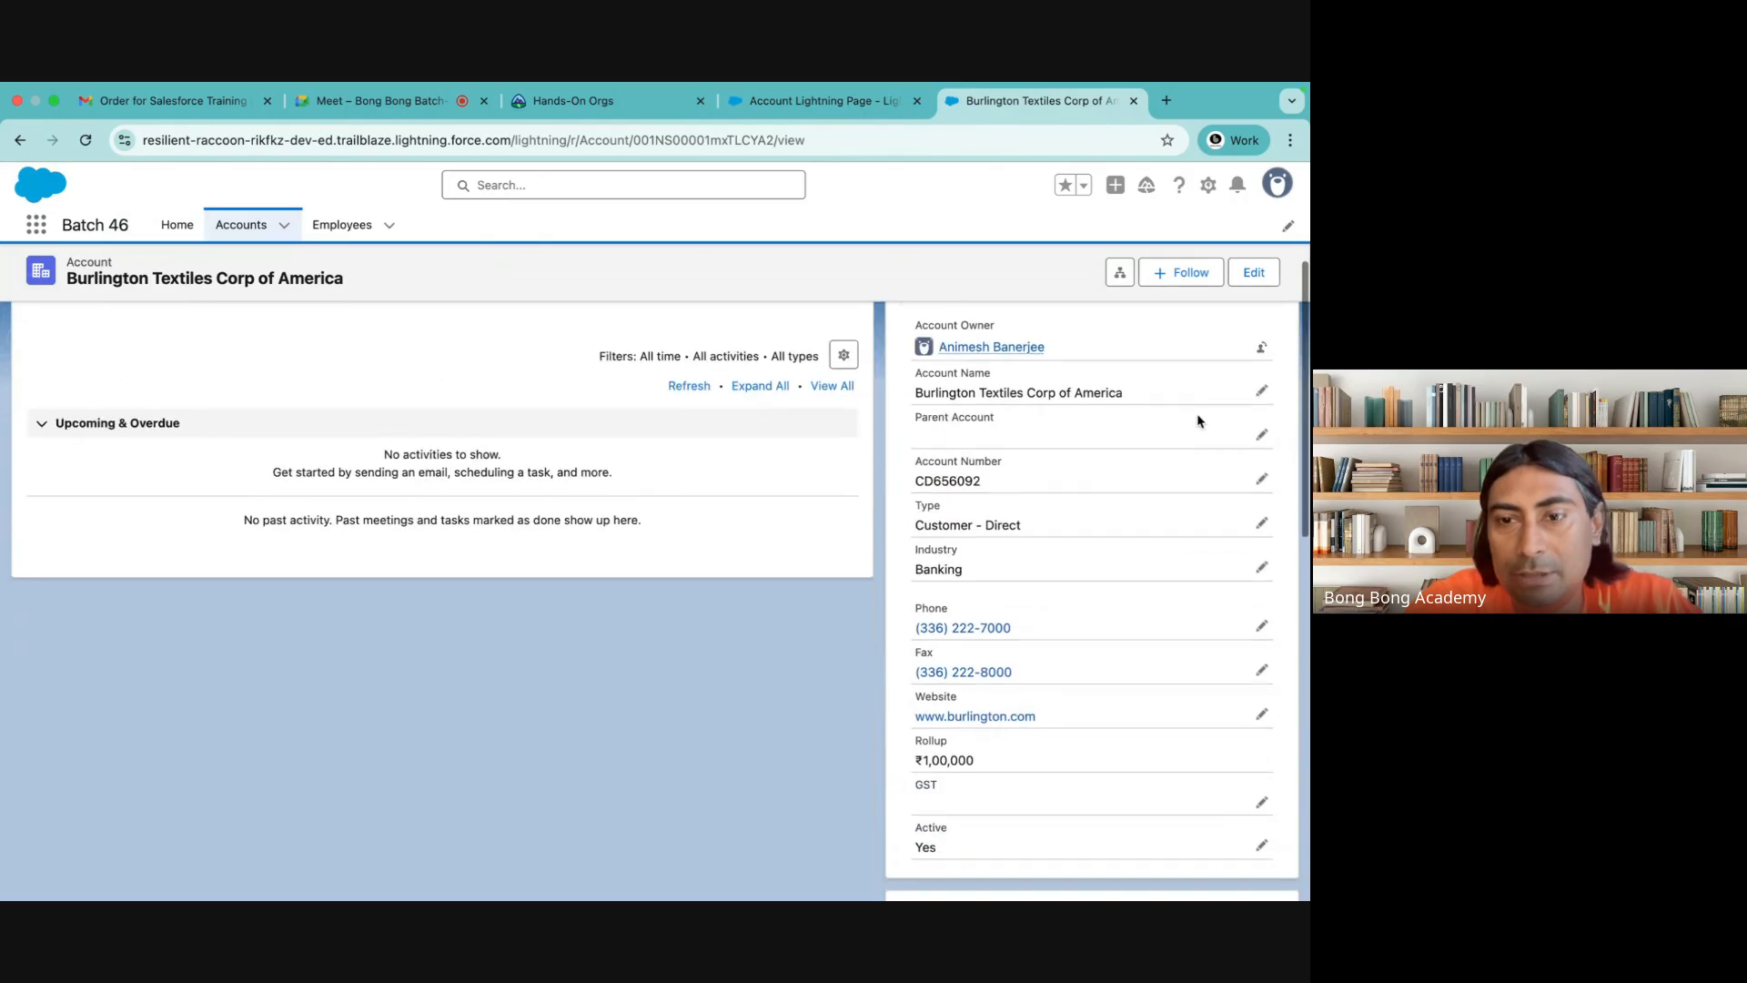
left_click(1263, 848)
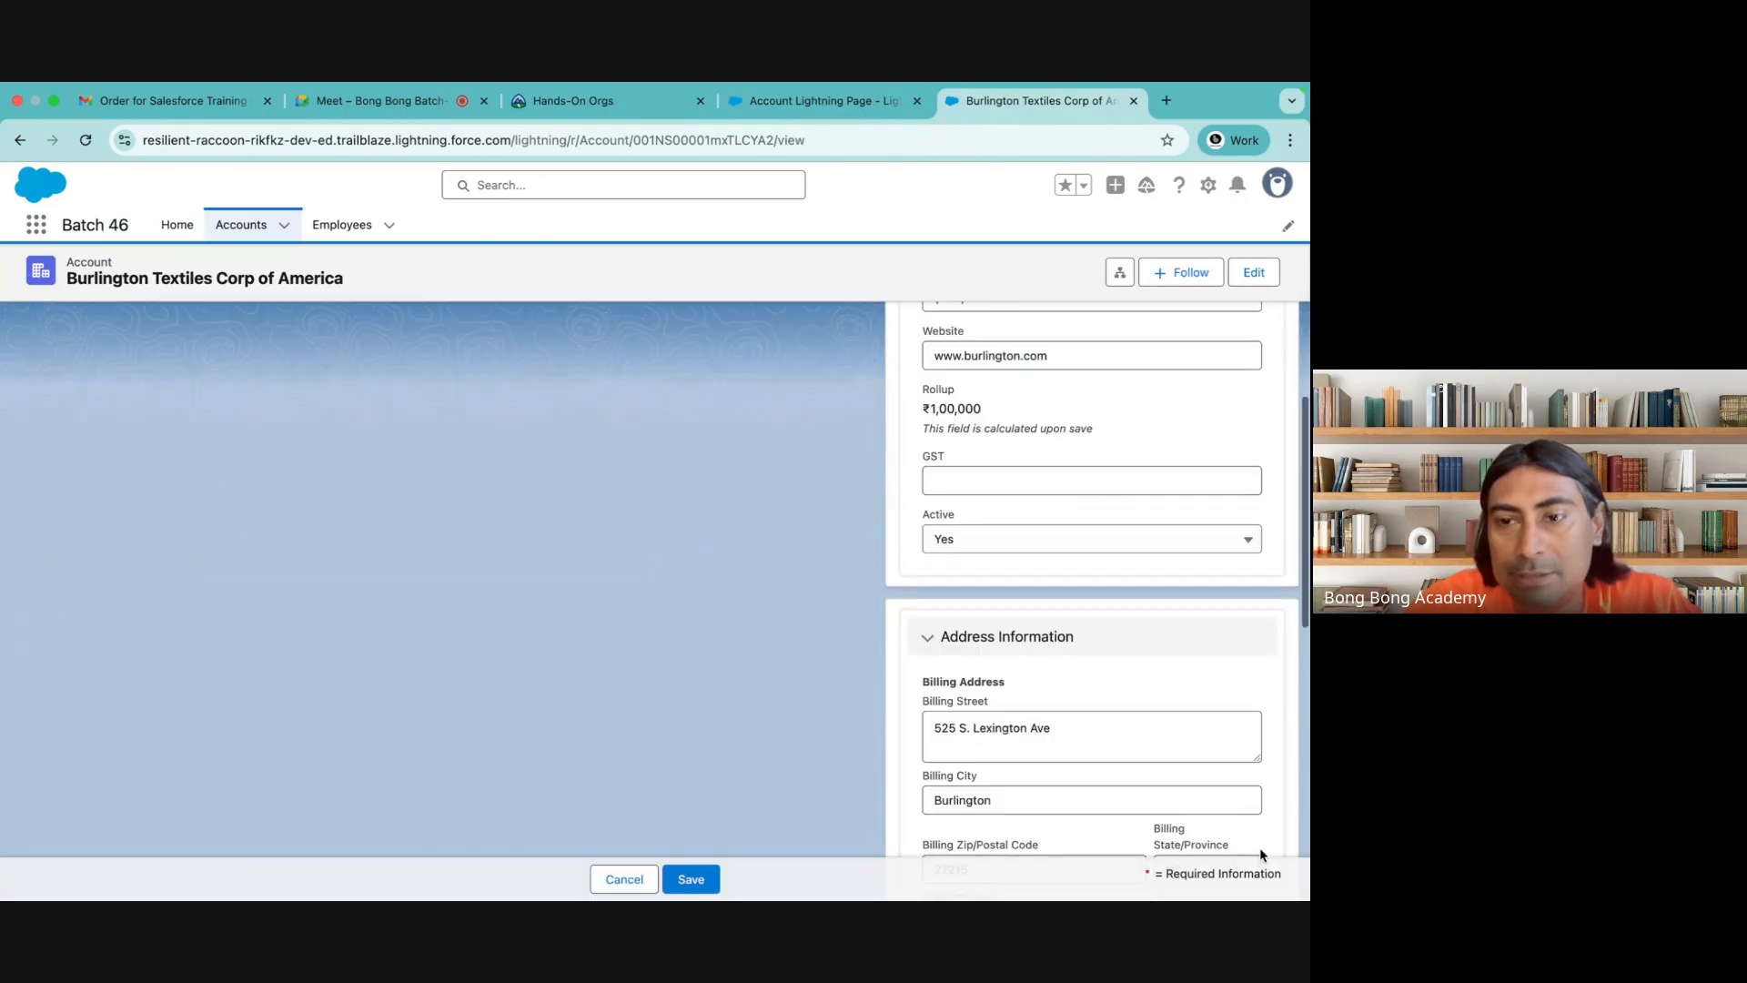
left_click(978, 546)
left_click(972, 604)
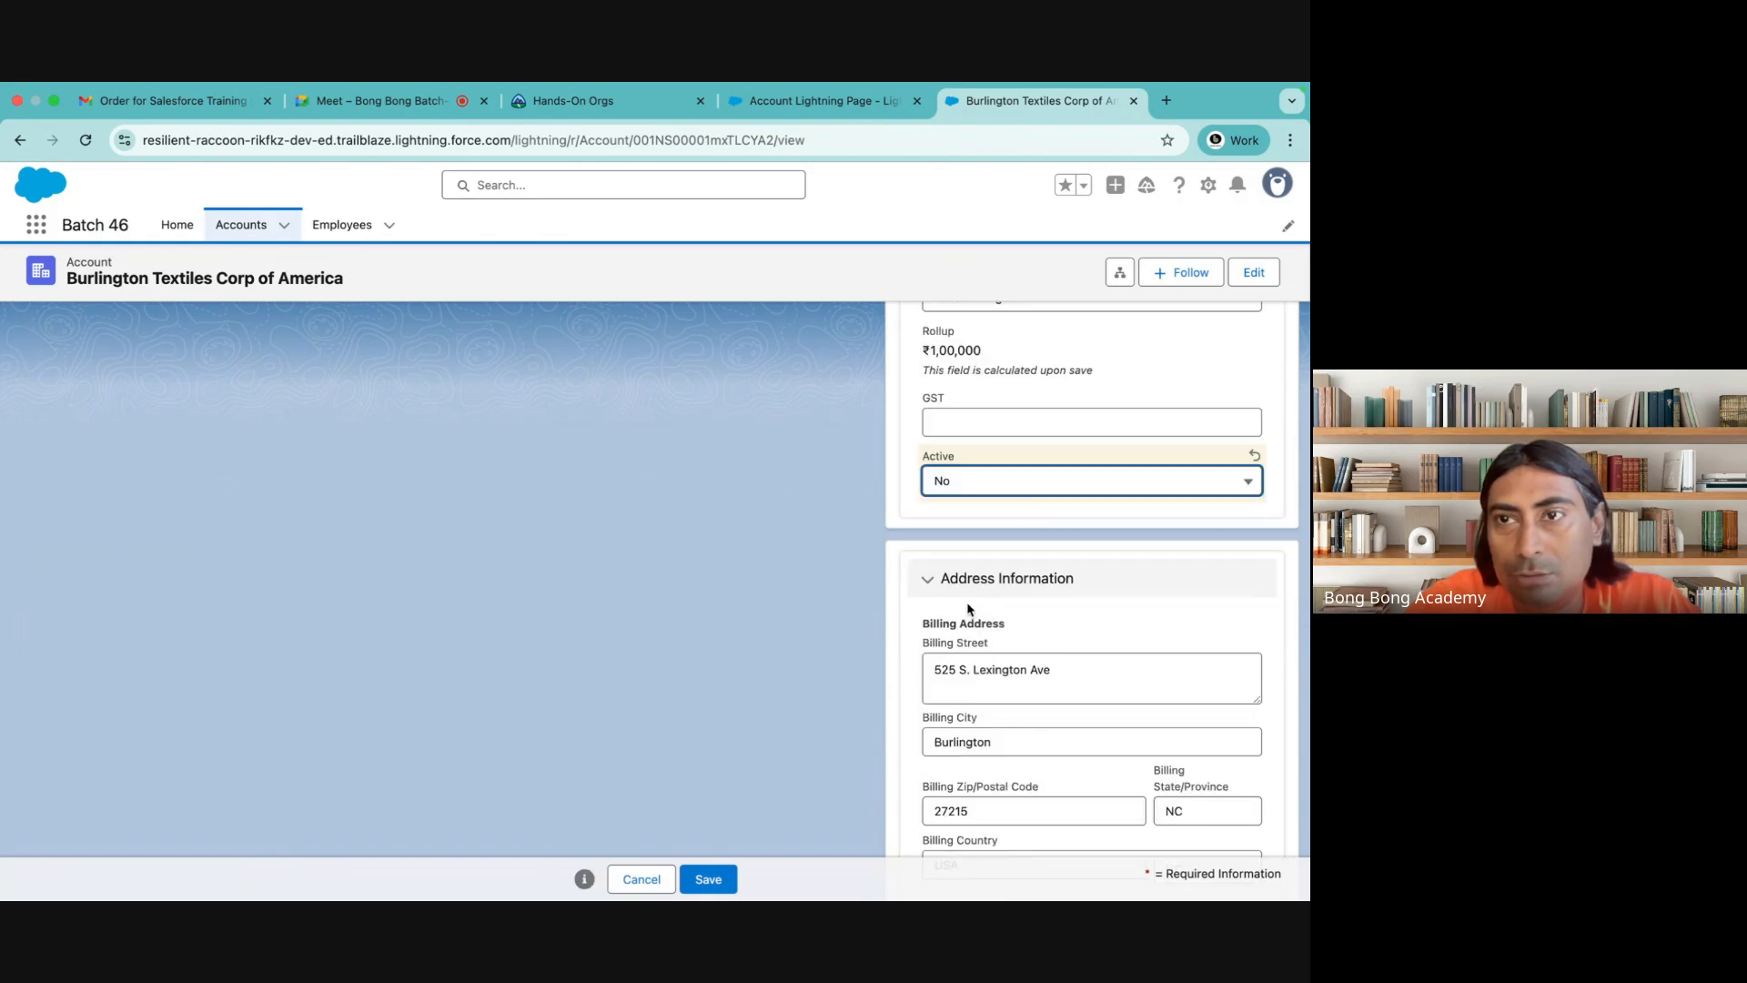
left_click(733, 877)
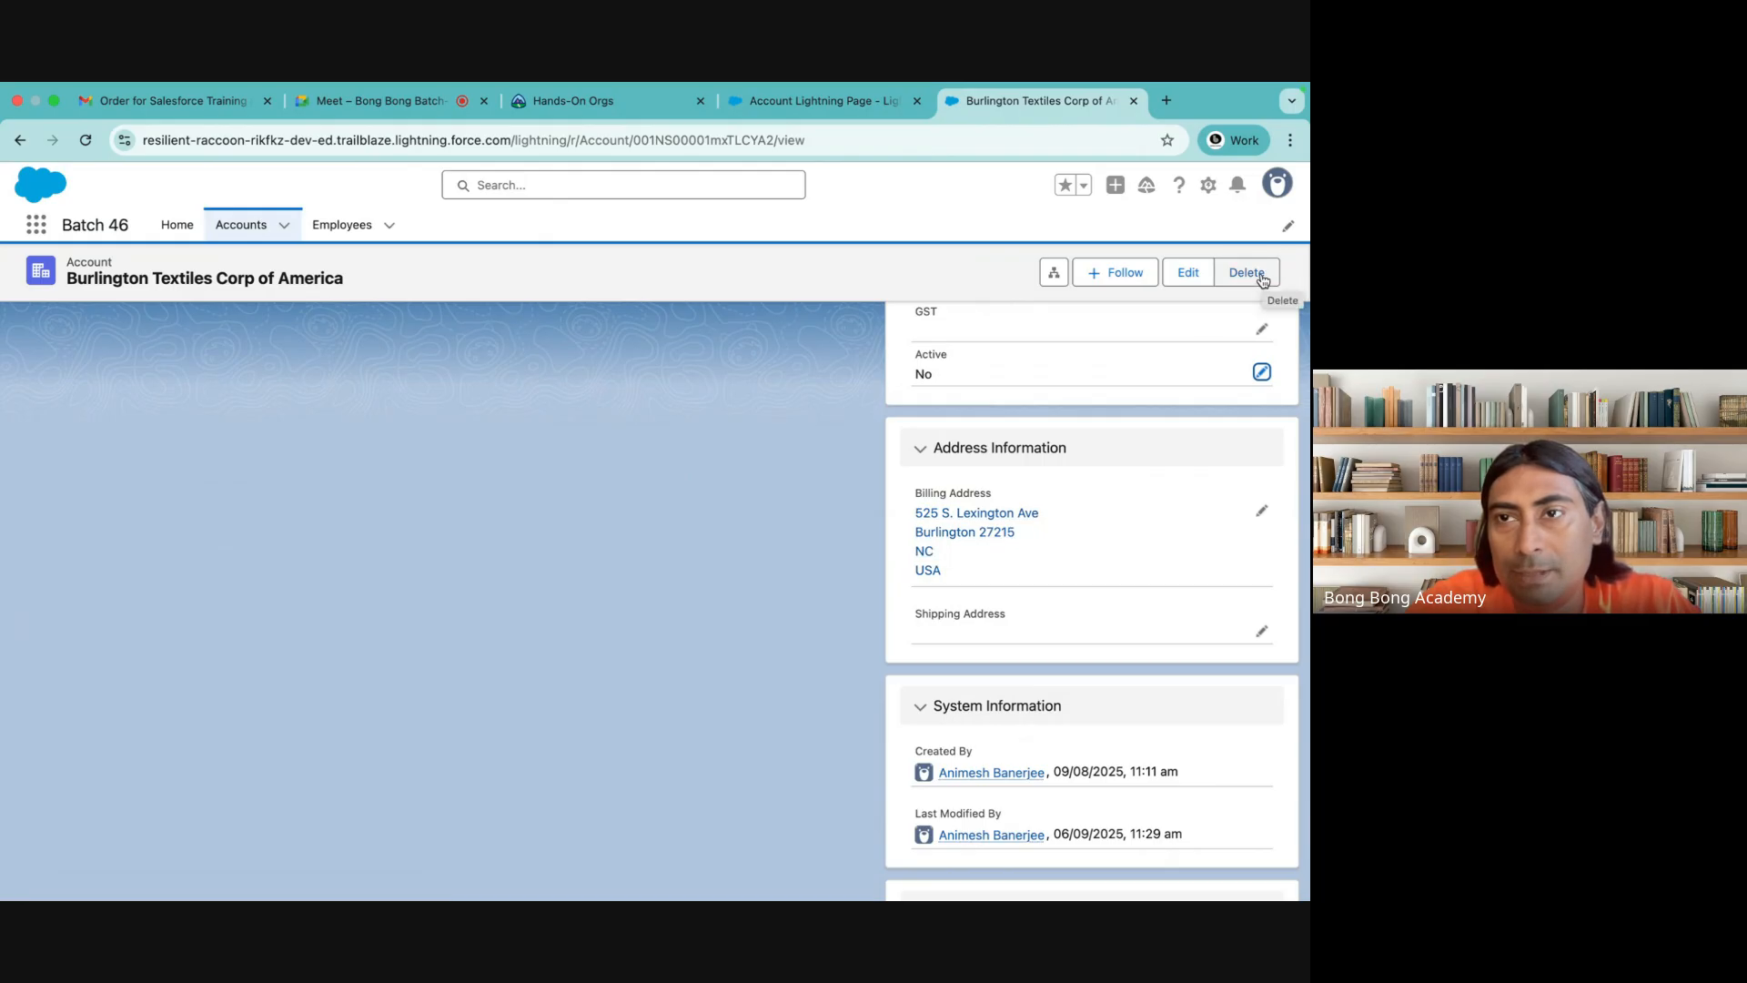
scroll(720, 492, "up", 5)
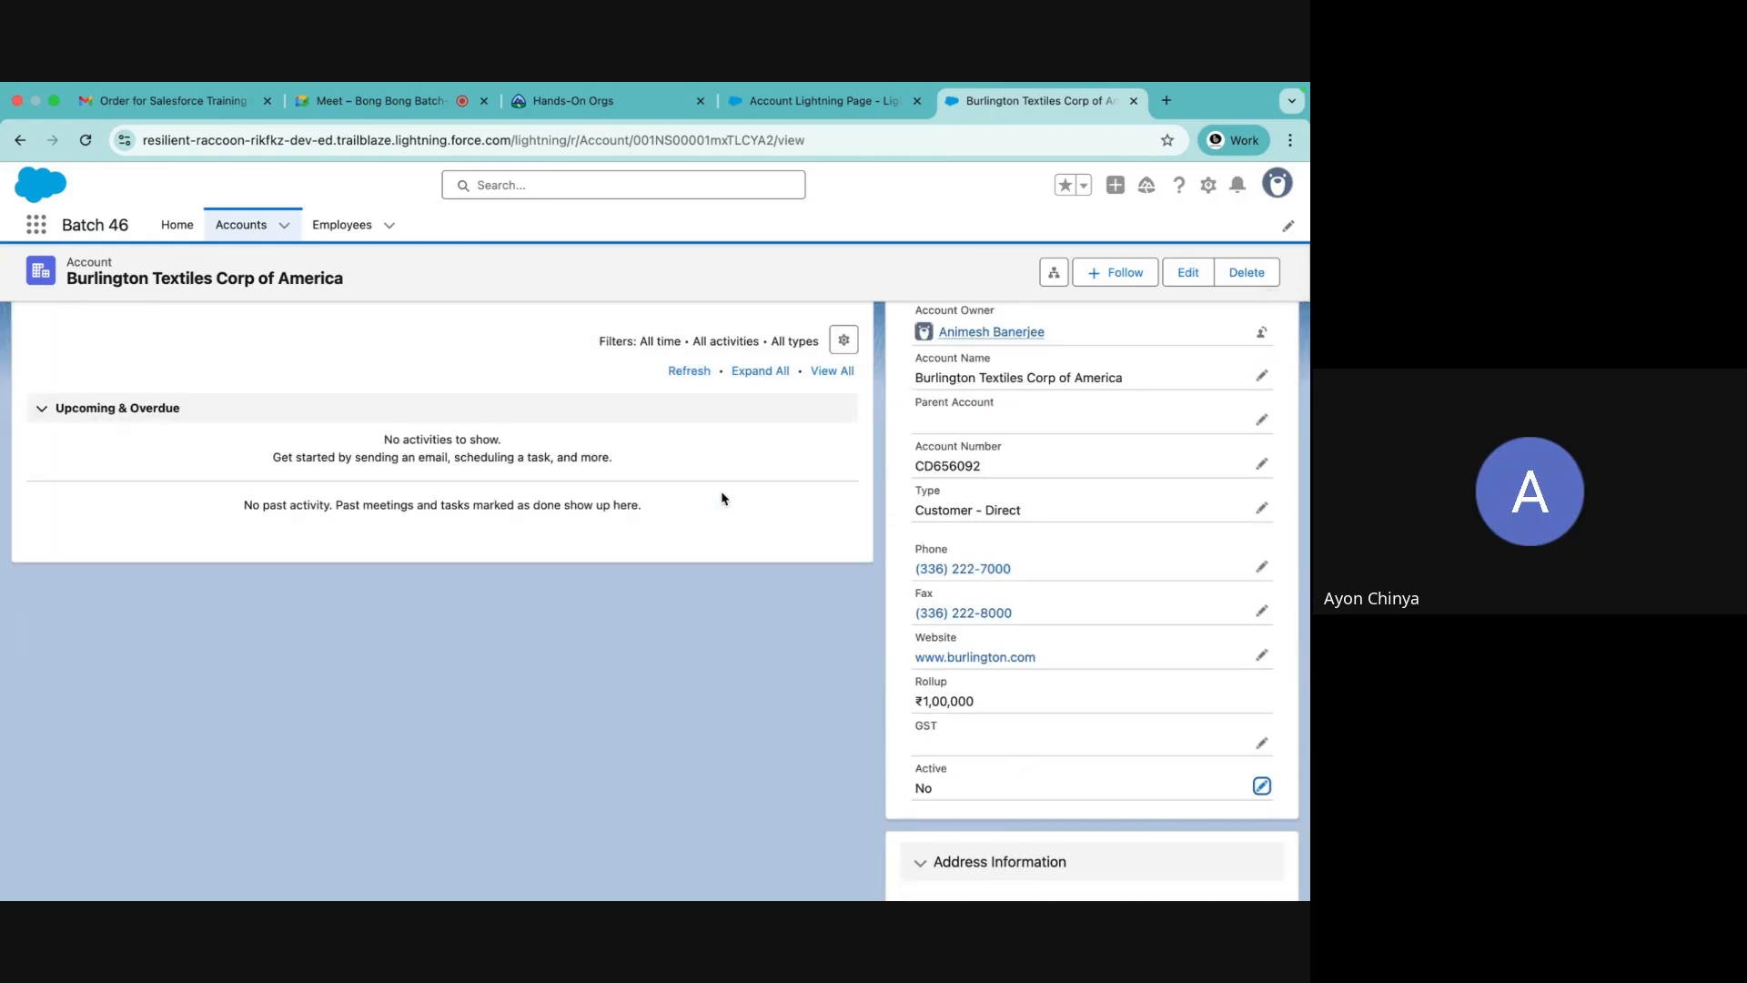
scroll(722, 497, "up", 3)
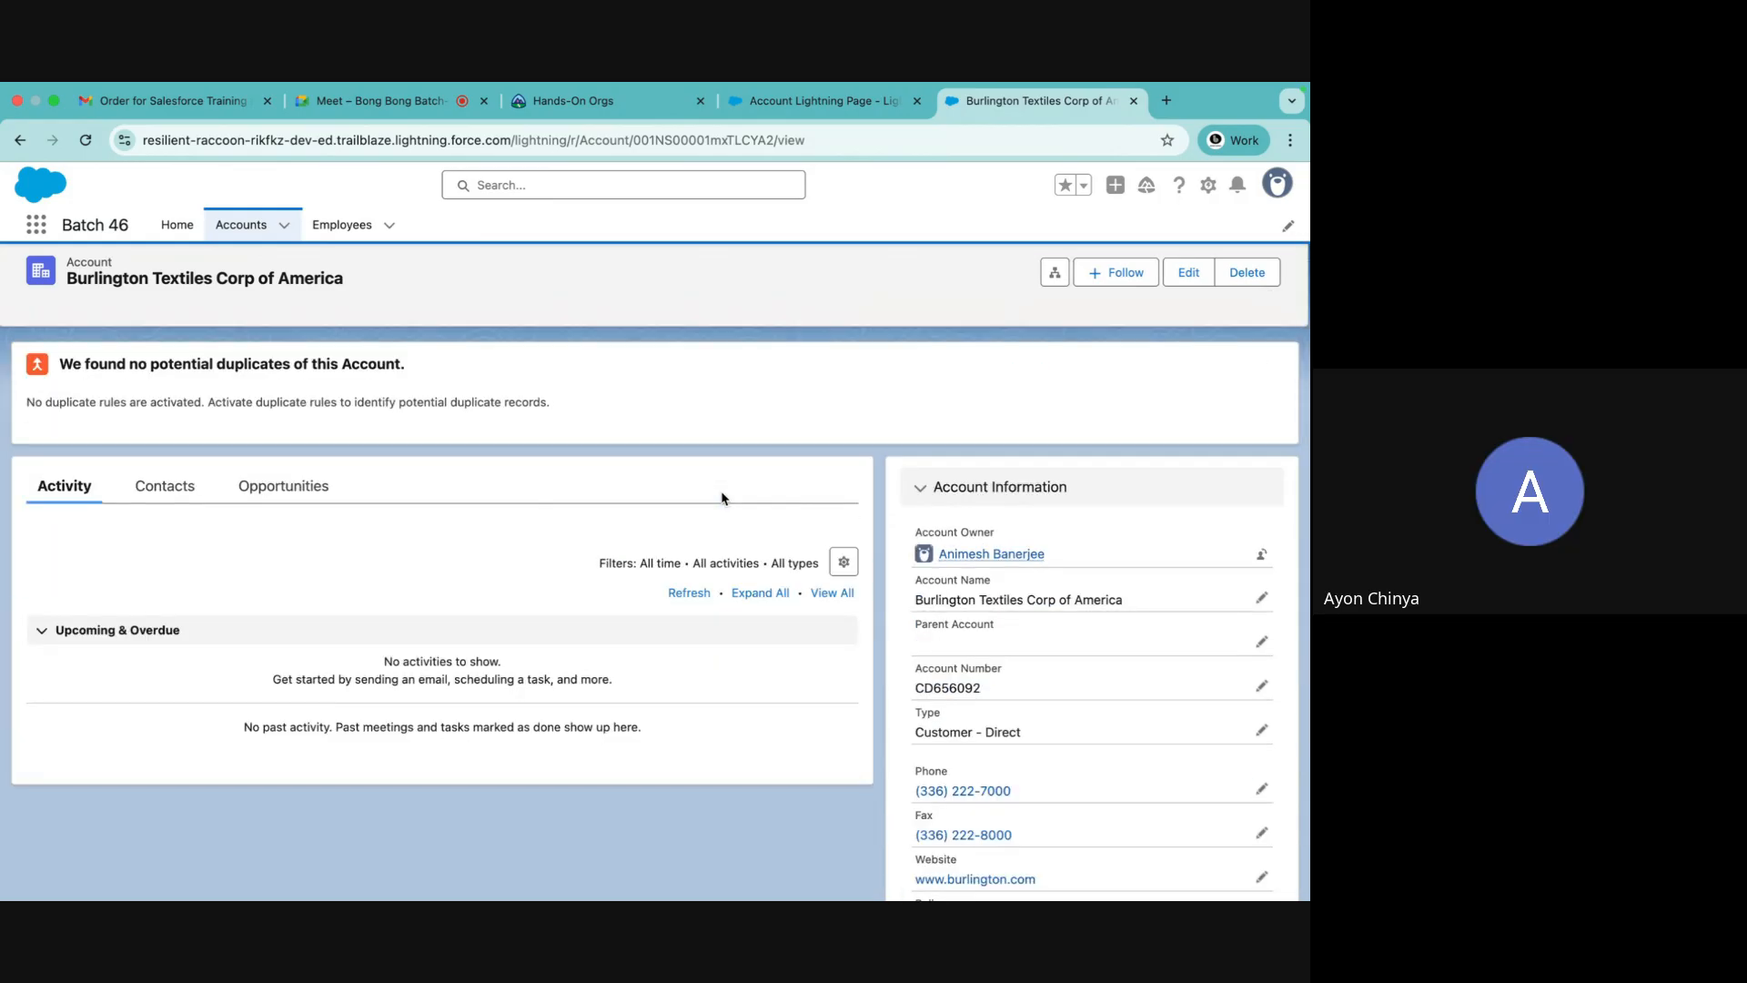
In the Account Lightning Page builder, add a Dynamic Highlights Panel at the top of the header region and delete the old Highlights Panel
left_click(830, 102)
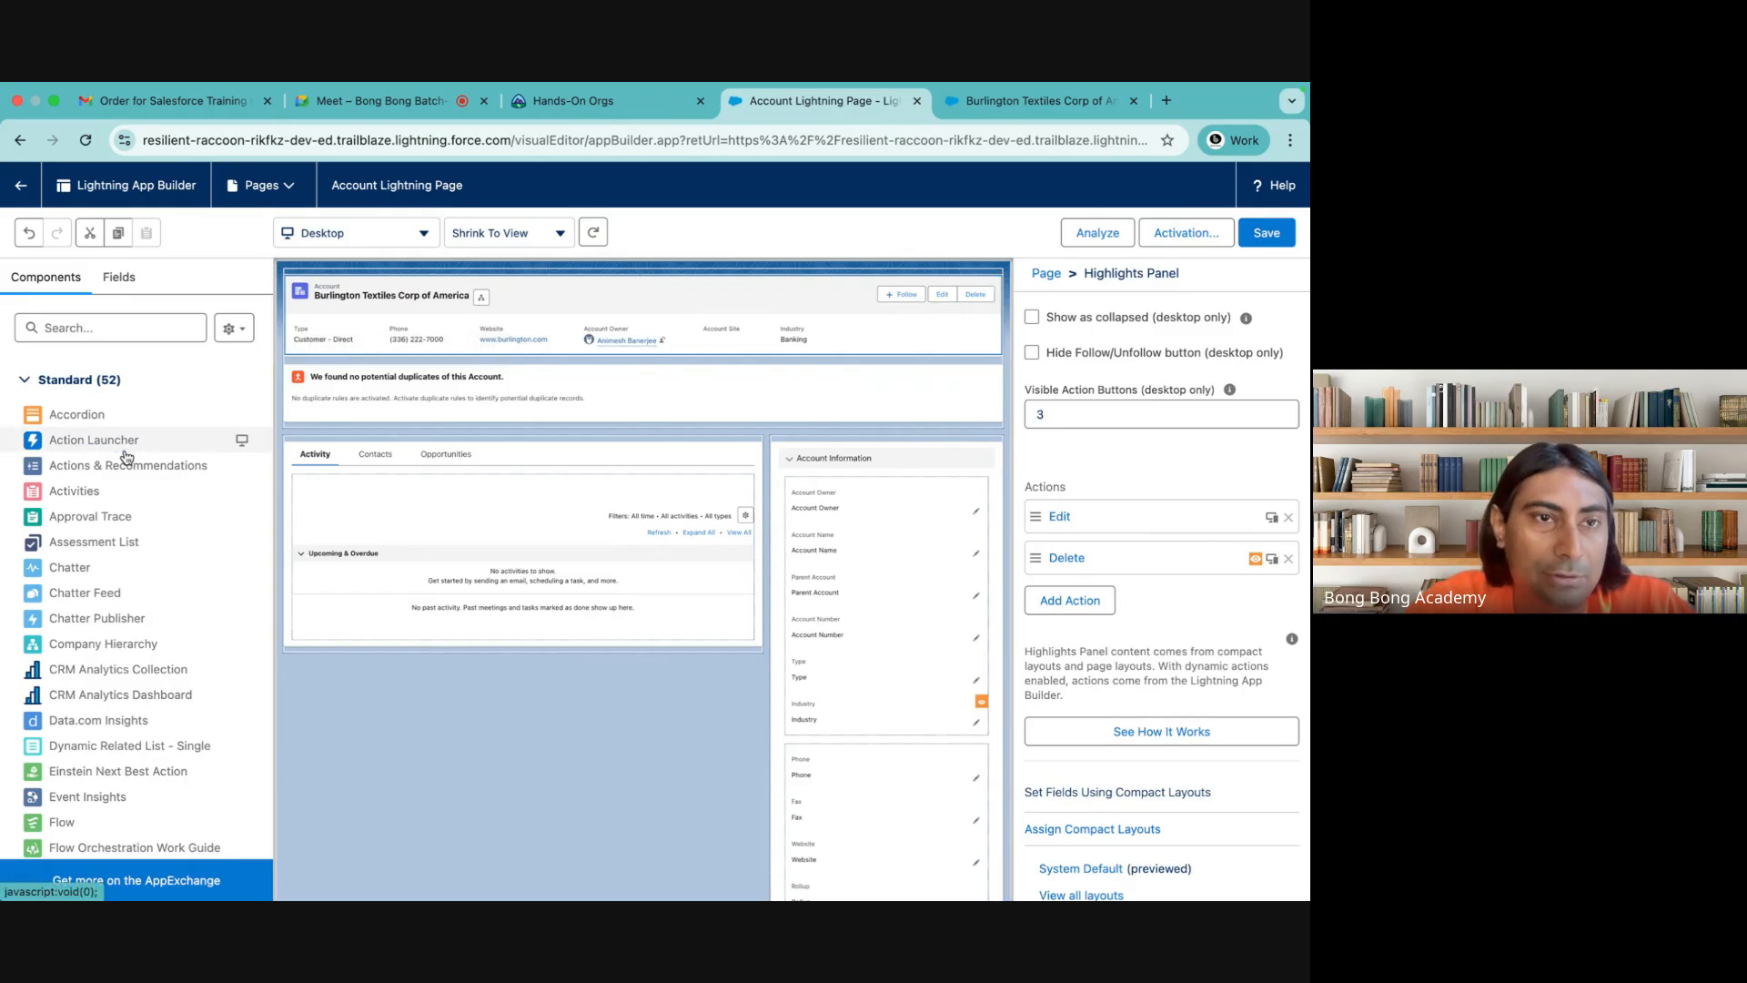
left_click(118, 277)
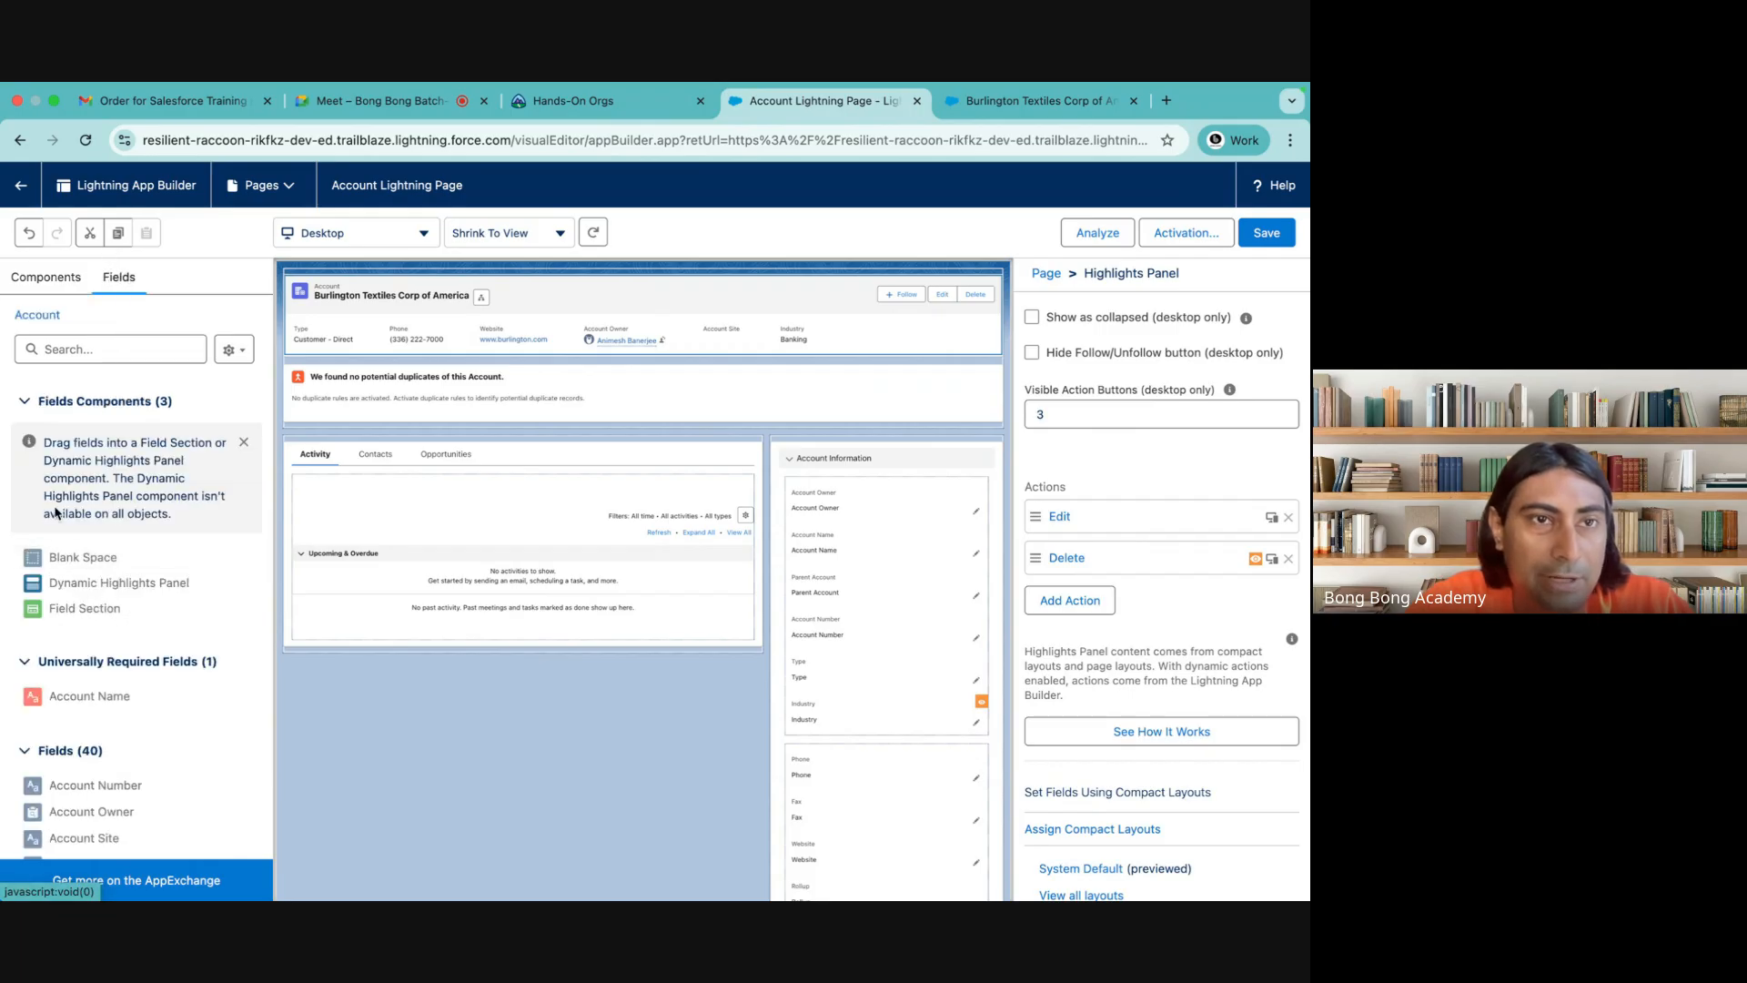
left_click(45, 277)
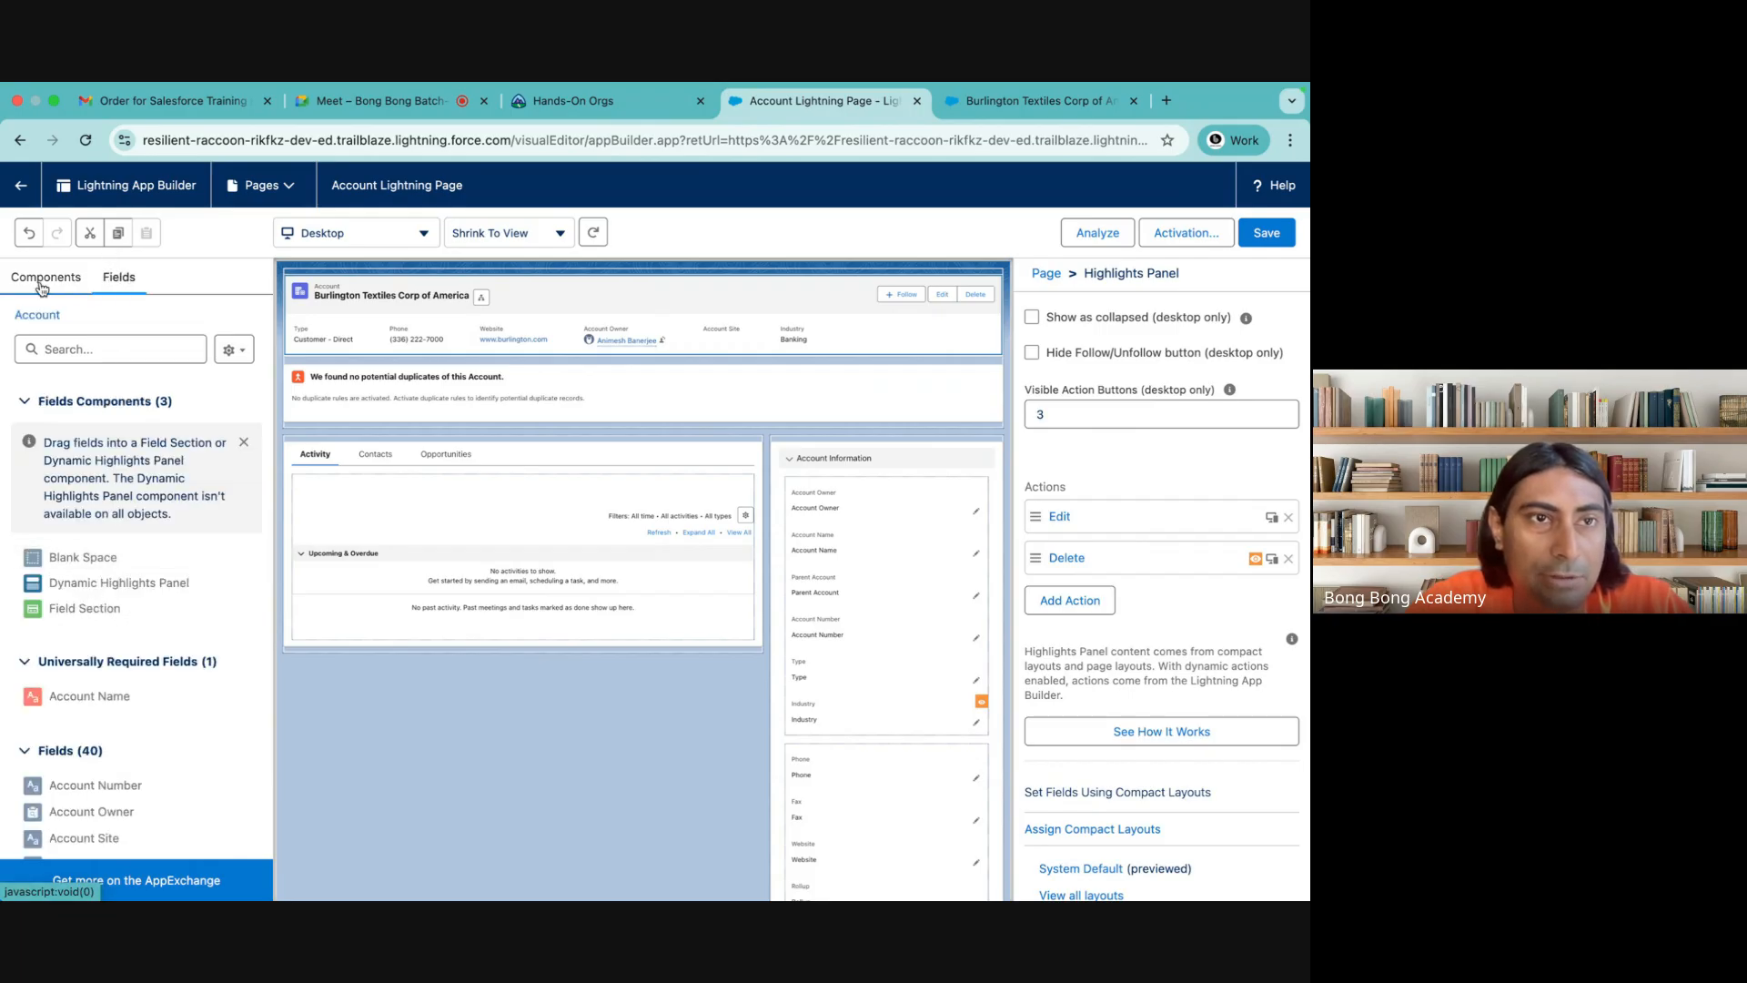
left_click(118, 279)
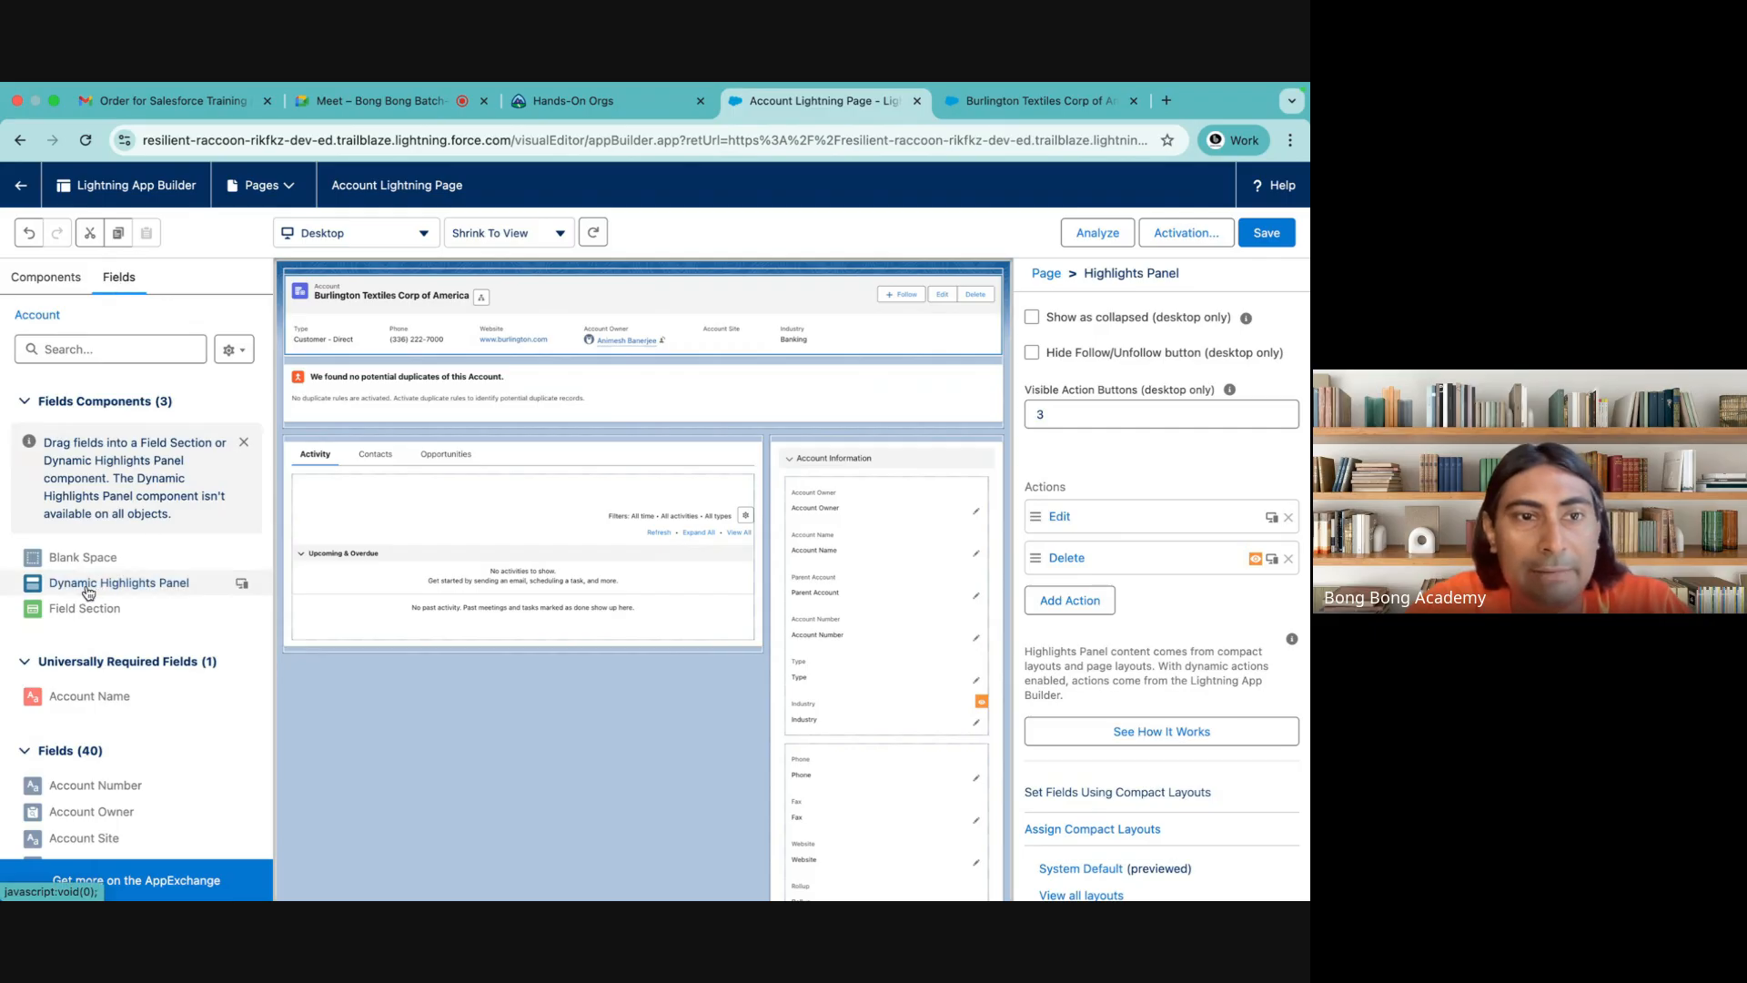
left_click_drag(88, 593, 402, 273)
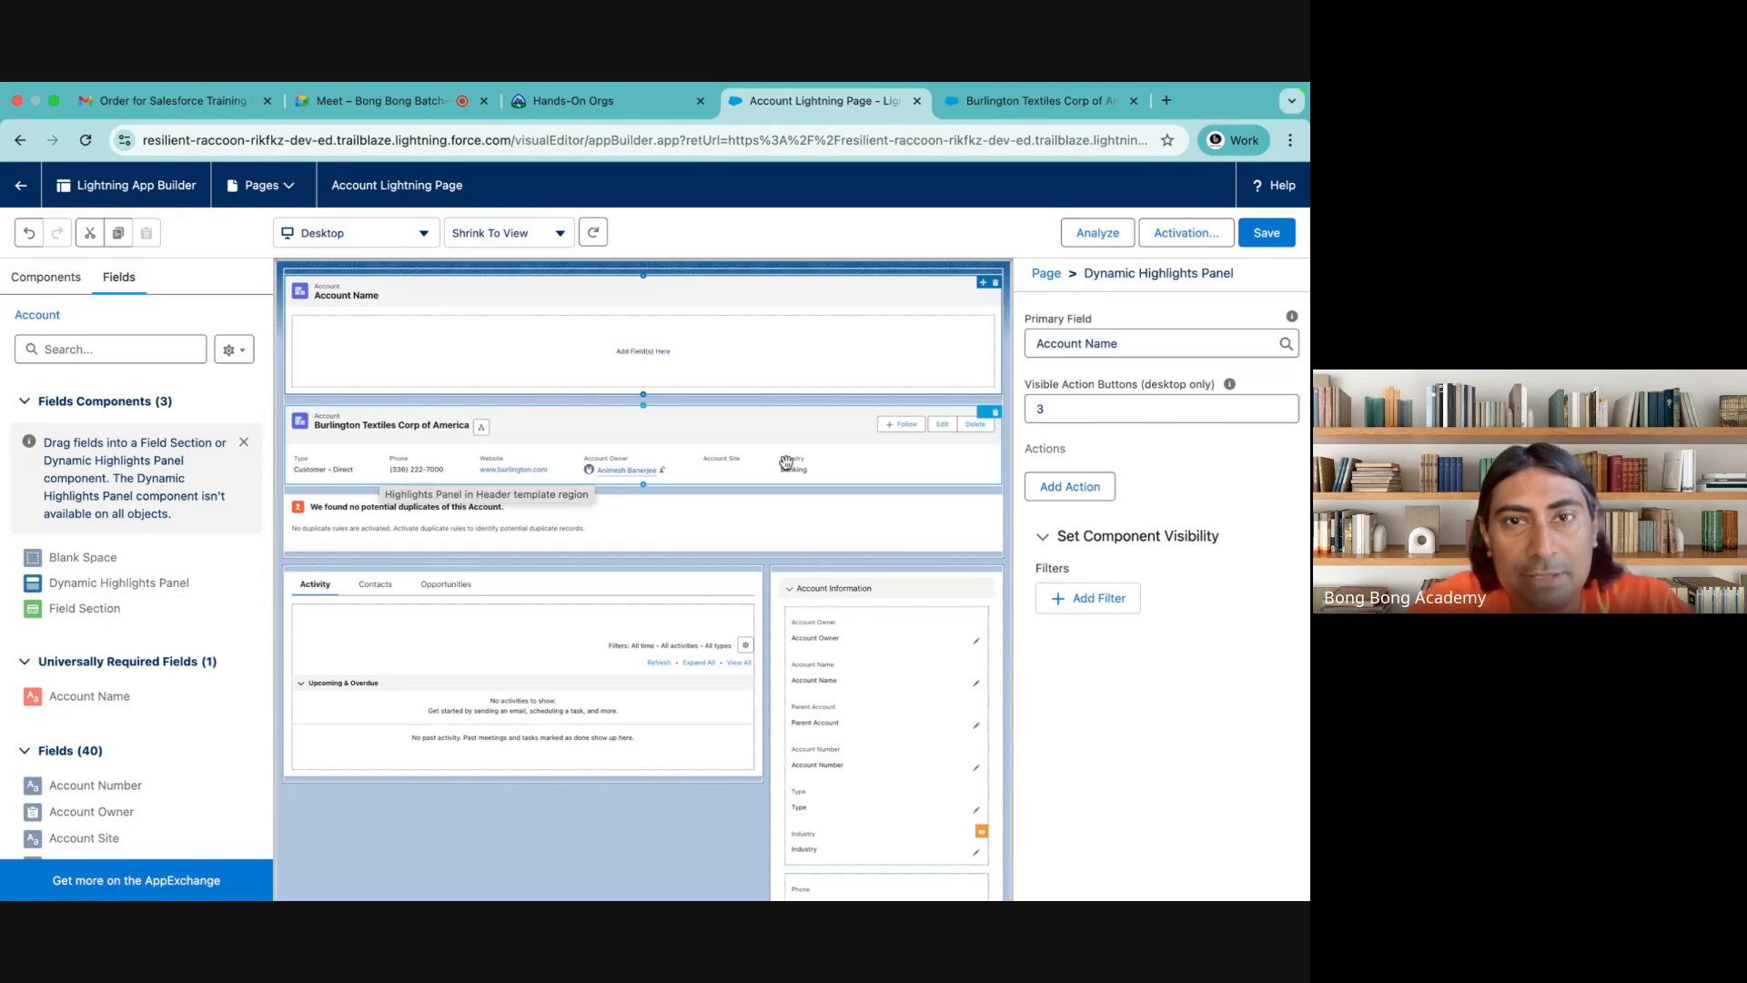
left_click(386, 439)
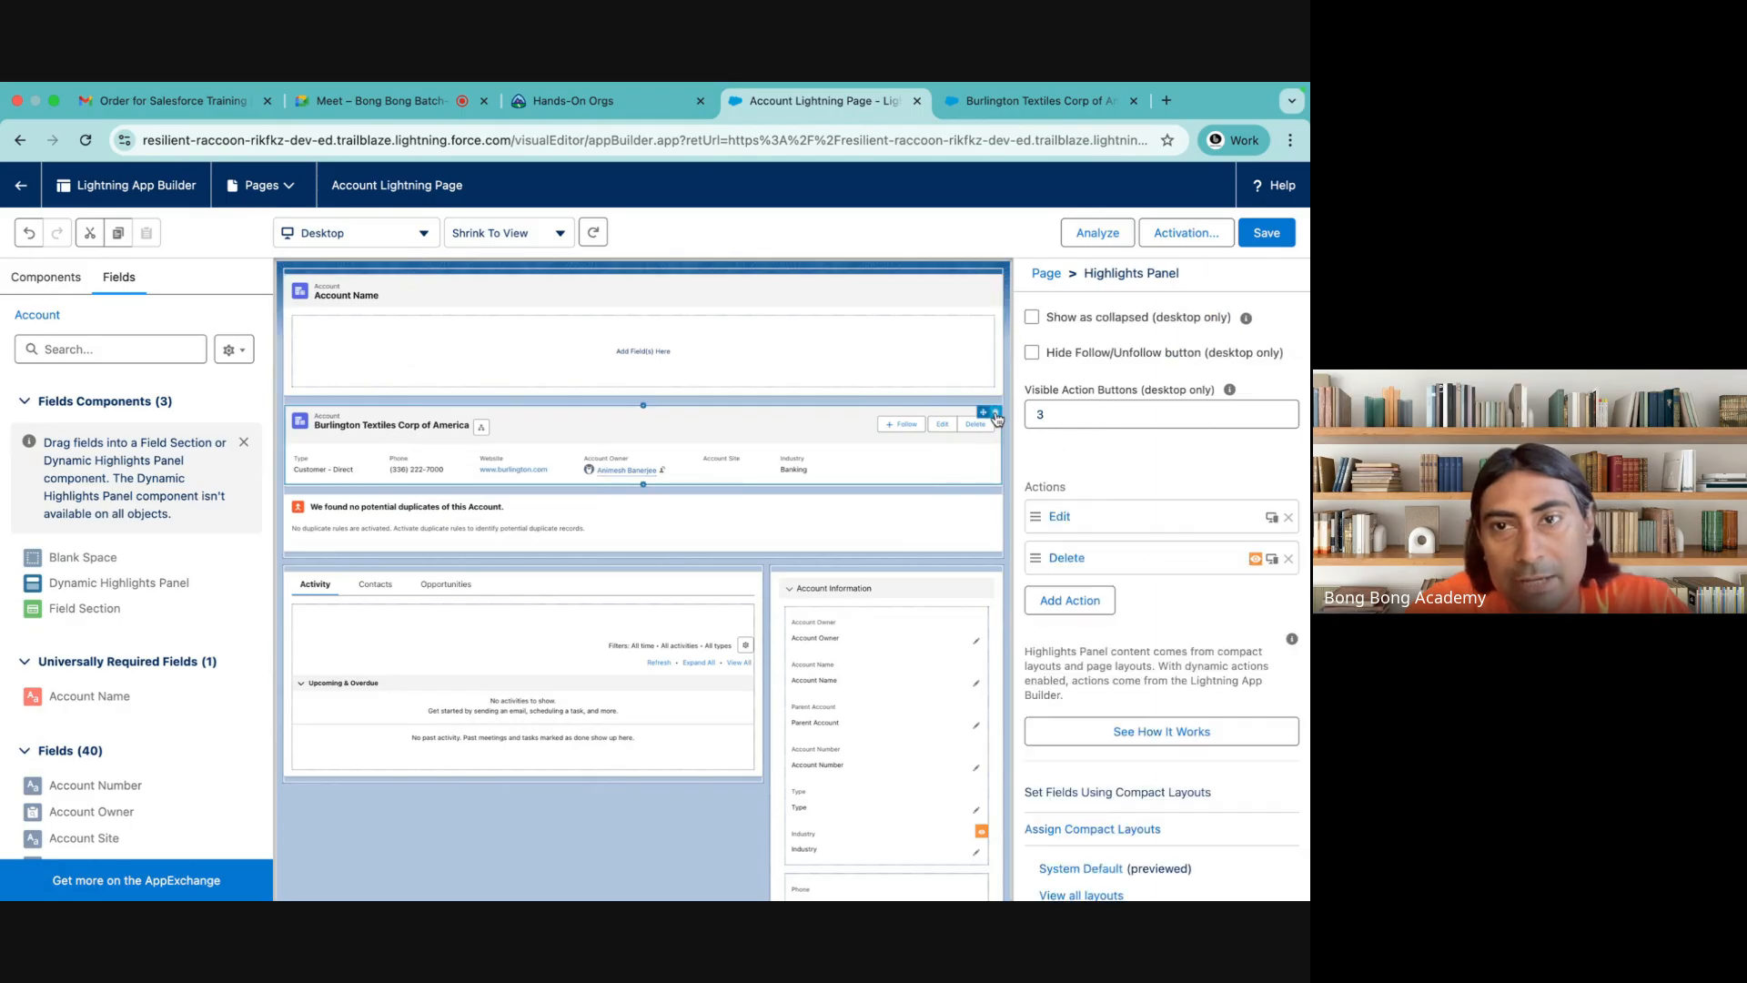
left_click(995, 415)
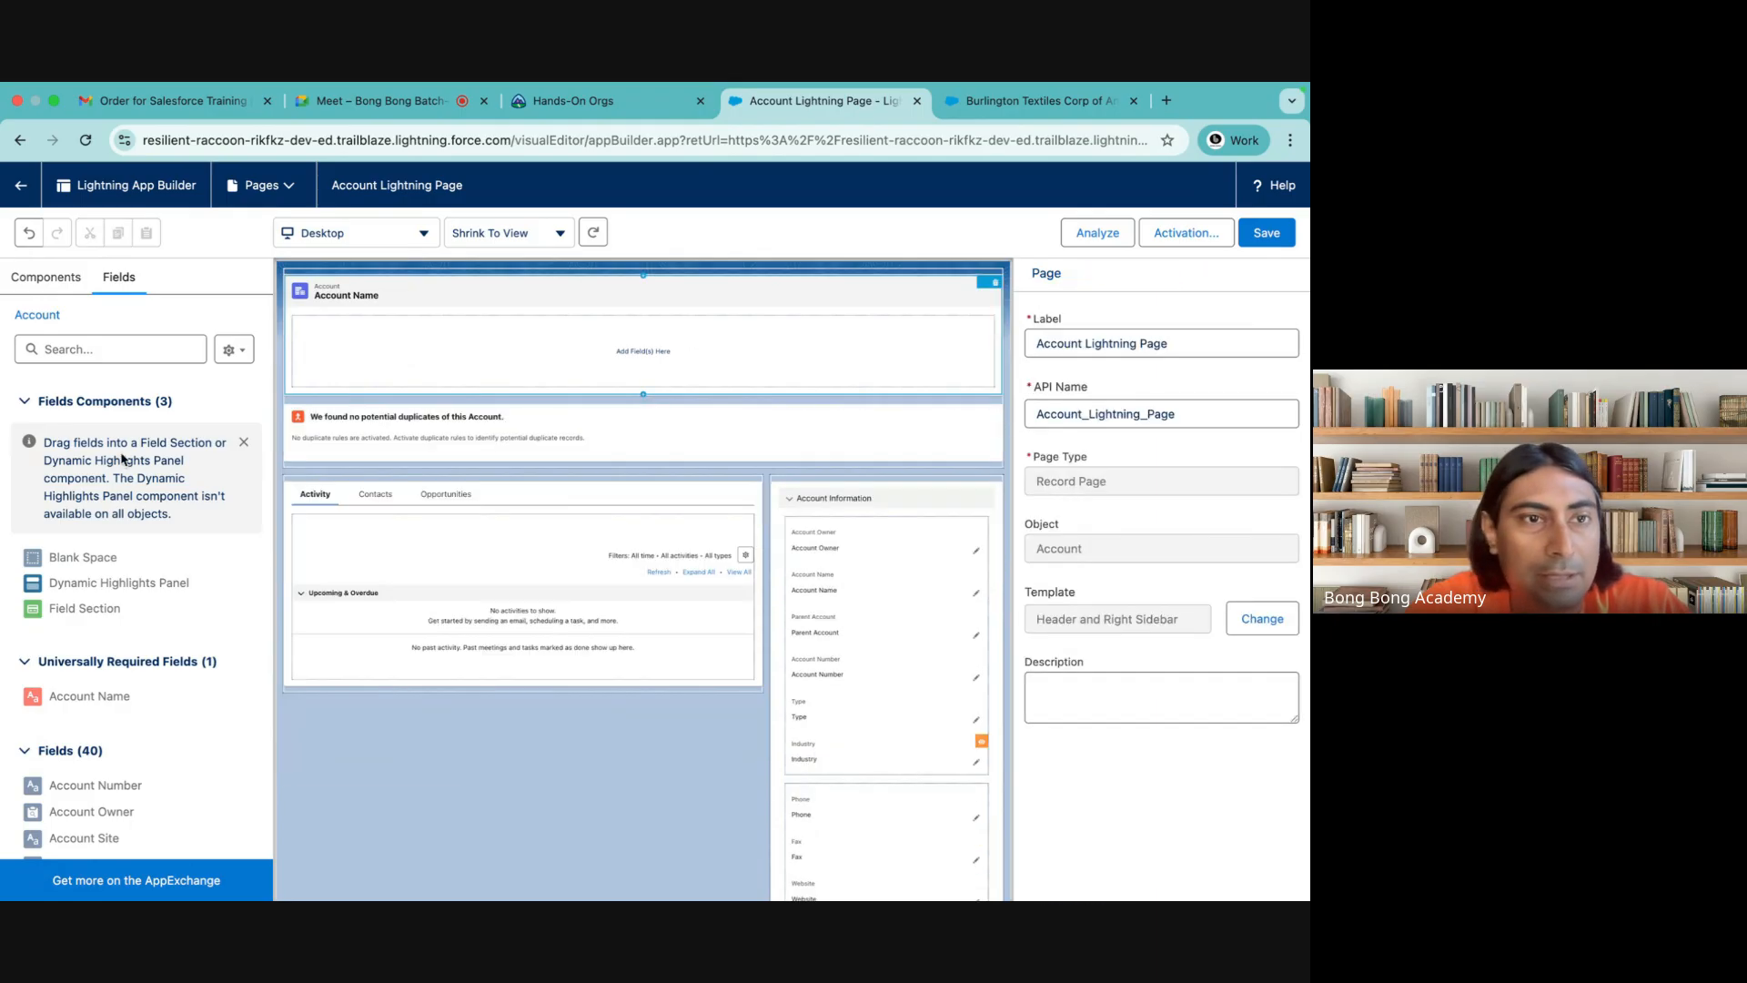
Add the Account Number, Active, GST, Industry and Website fields, in that order, to the Dynamic Highlights Panel
scroll(78, 605, "down", 3)
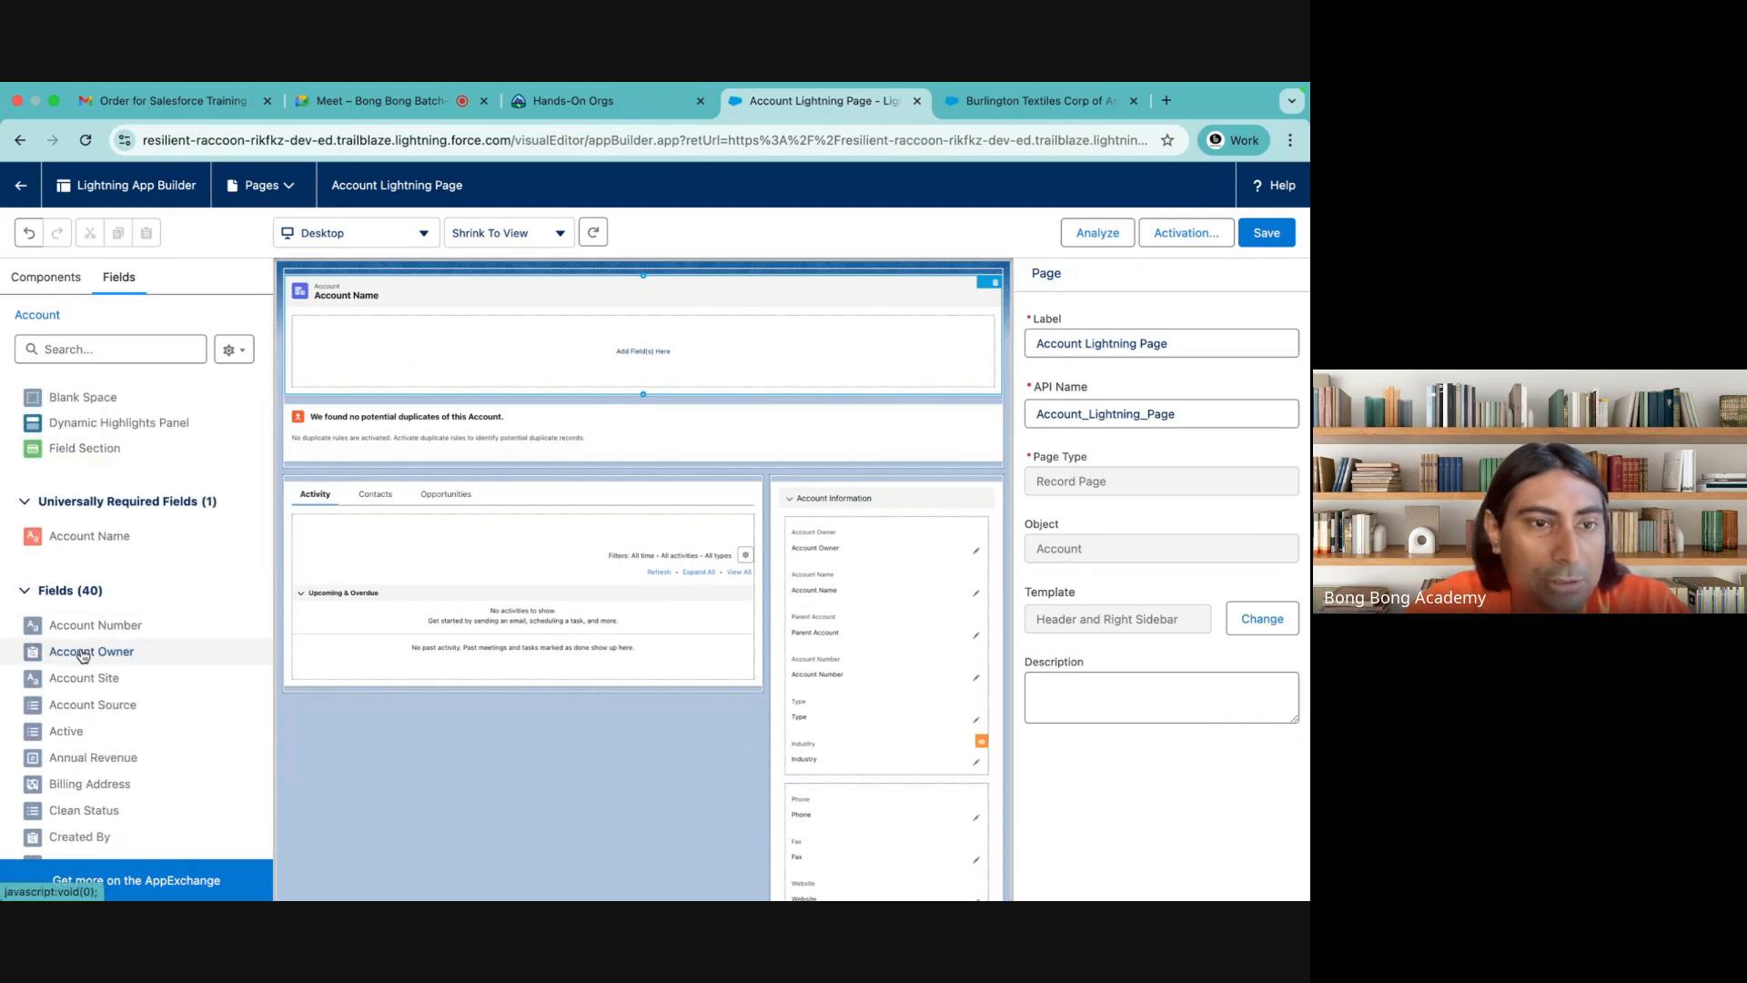
left_click_drag(87, 627, 414, 341)
left_click_drag(66, 731, 483, 323)
scroll(74, 773, "down", 3)
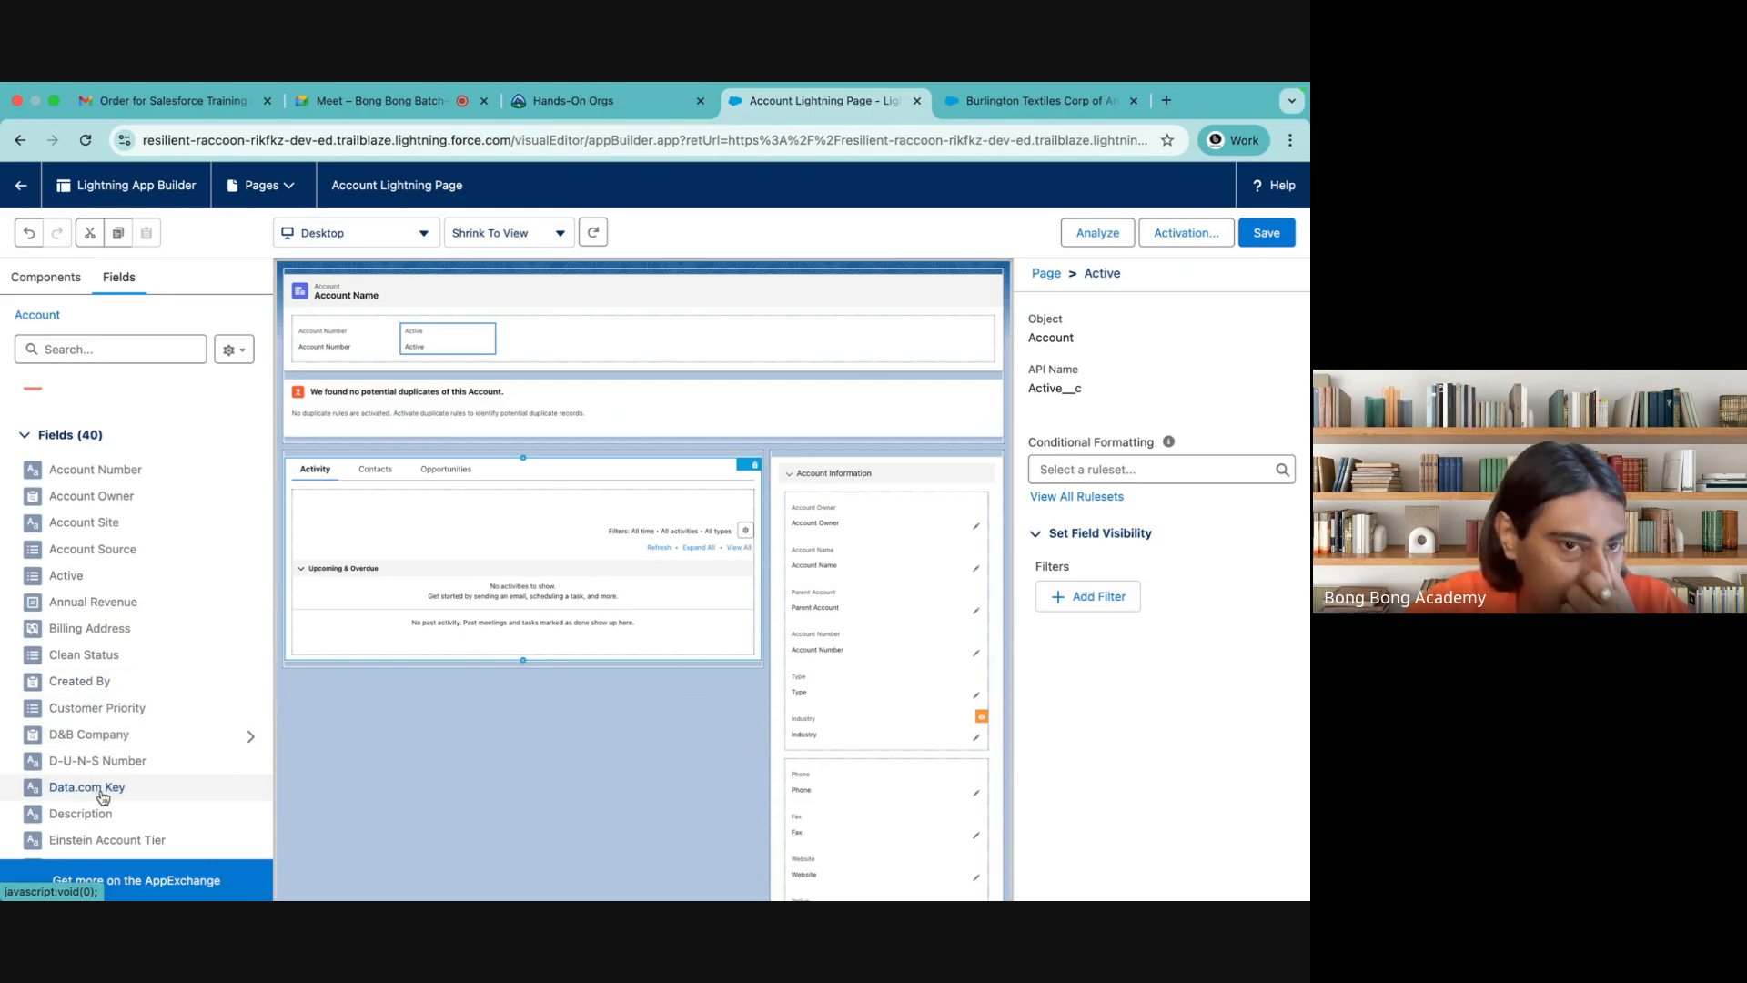
scroll(97, 790, "down", 3)
left_click_drag(64, 682, 514, 346)
left_click_drag(71, 706, 657, 335)
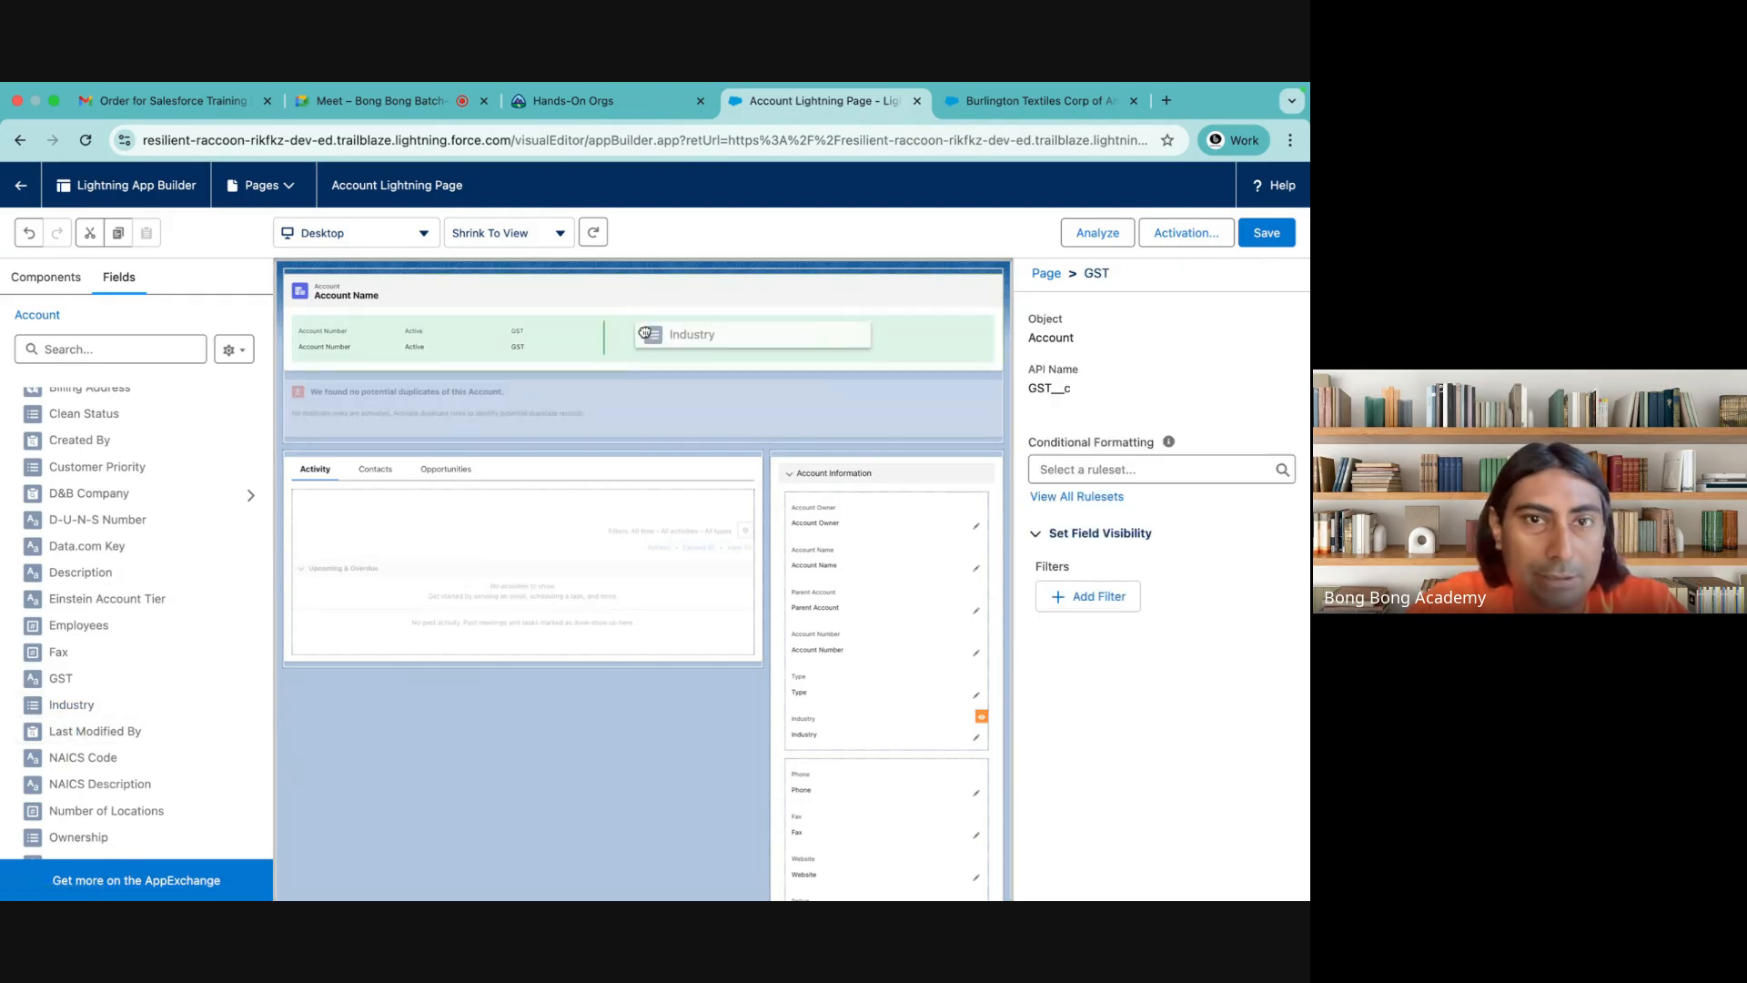
scroll(150, 719, "down", 2)
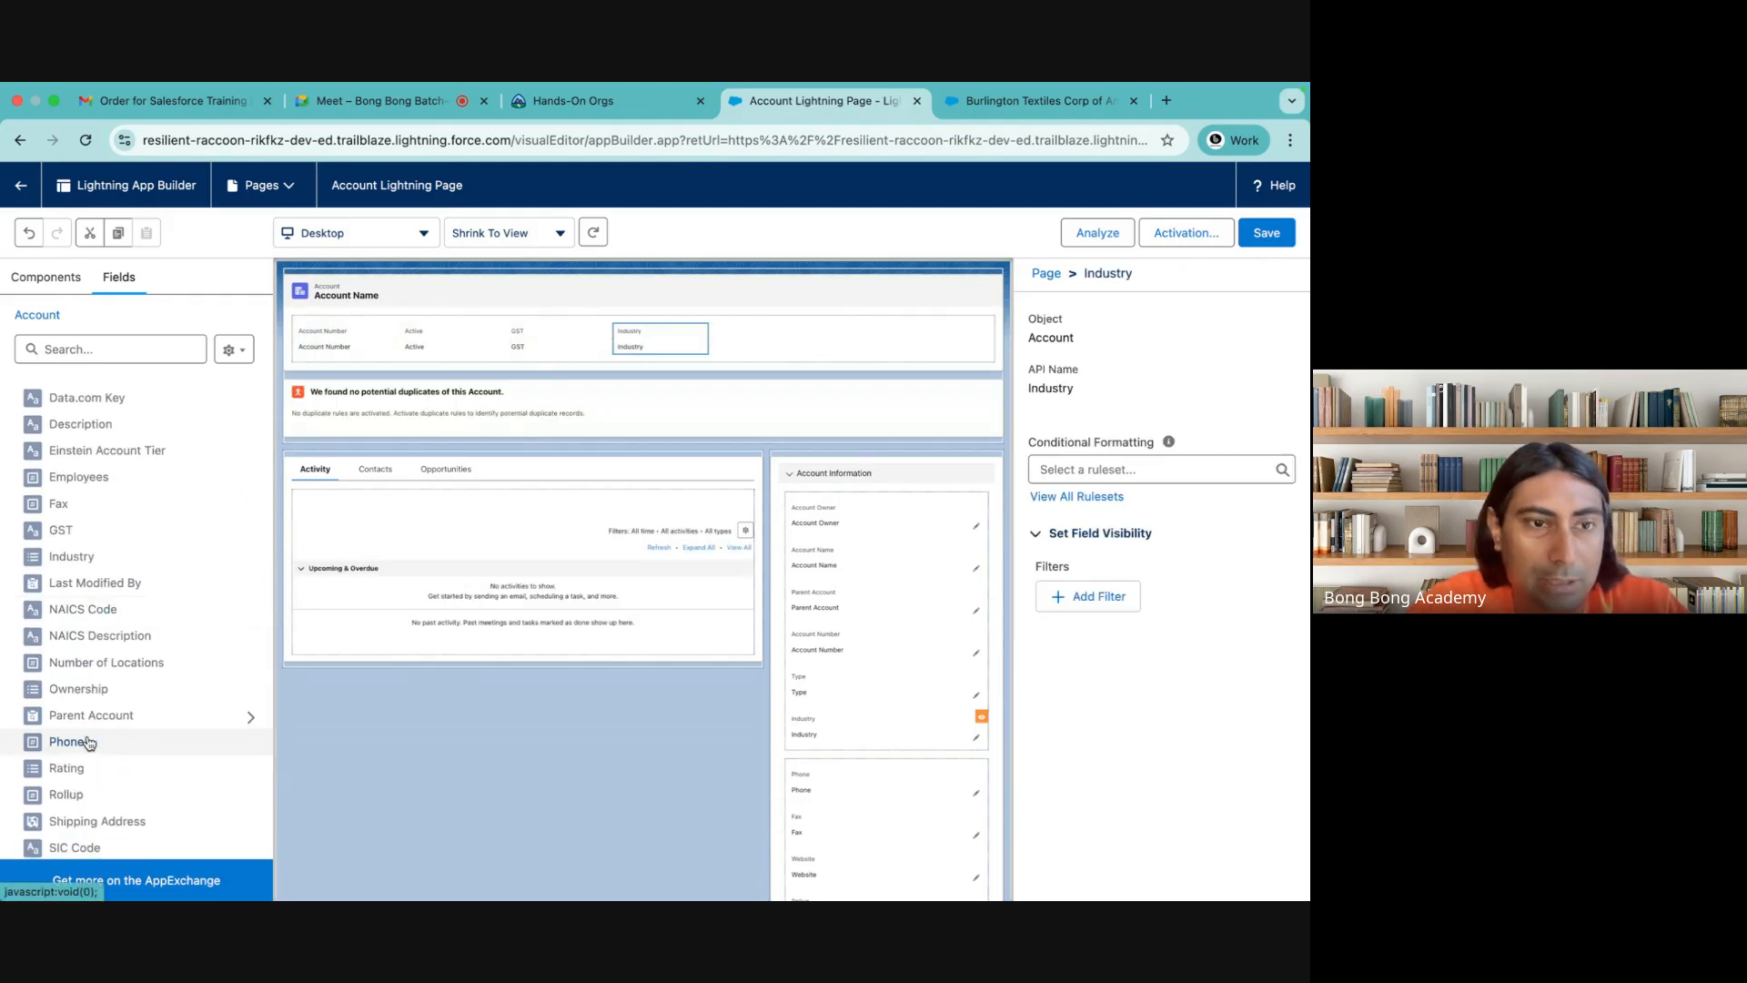
scroll(127, 766, "down", 2)
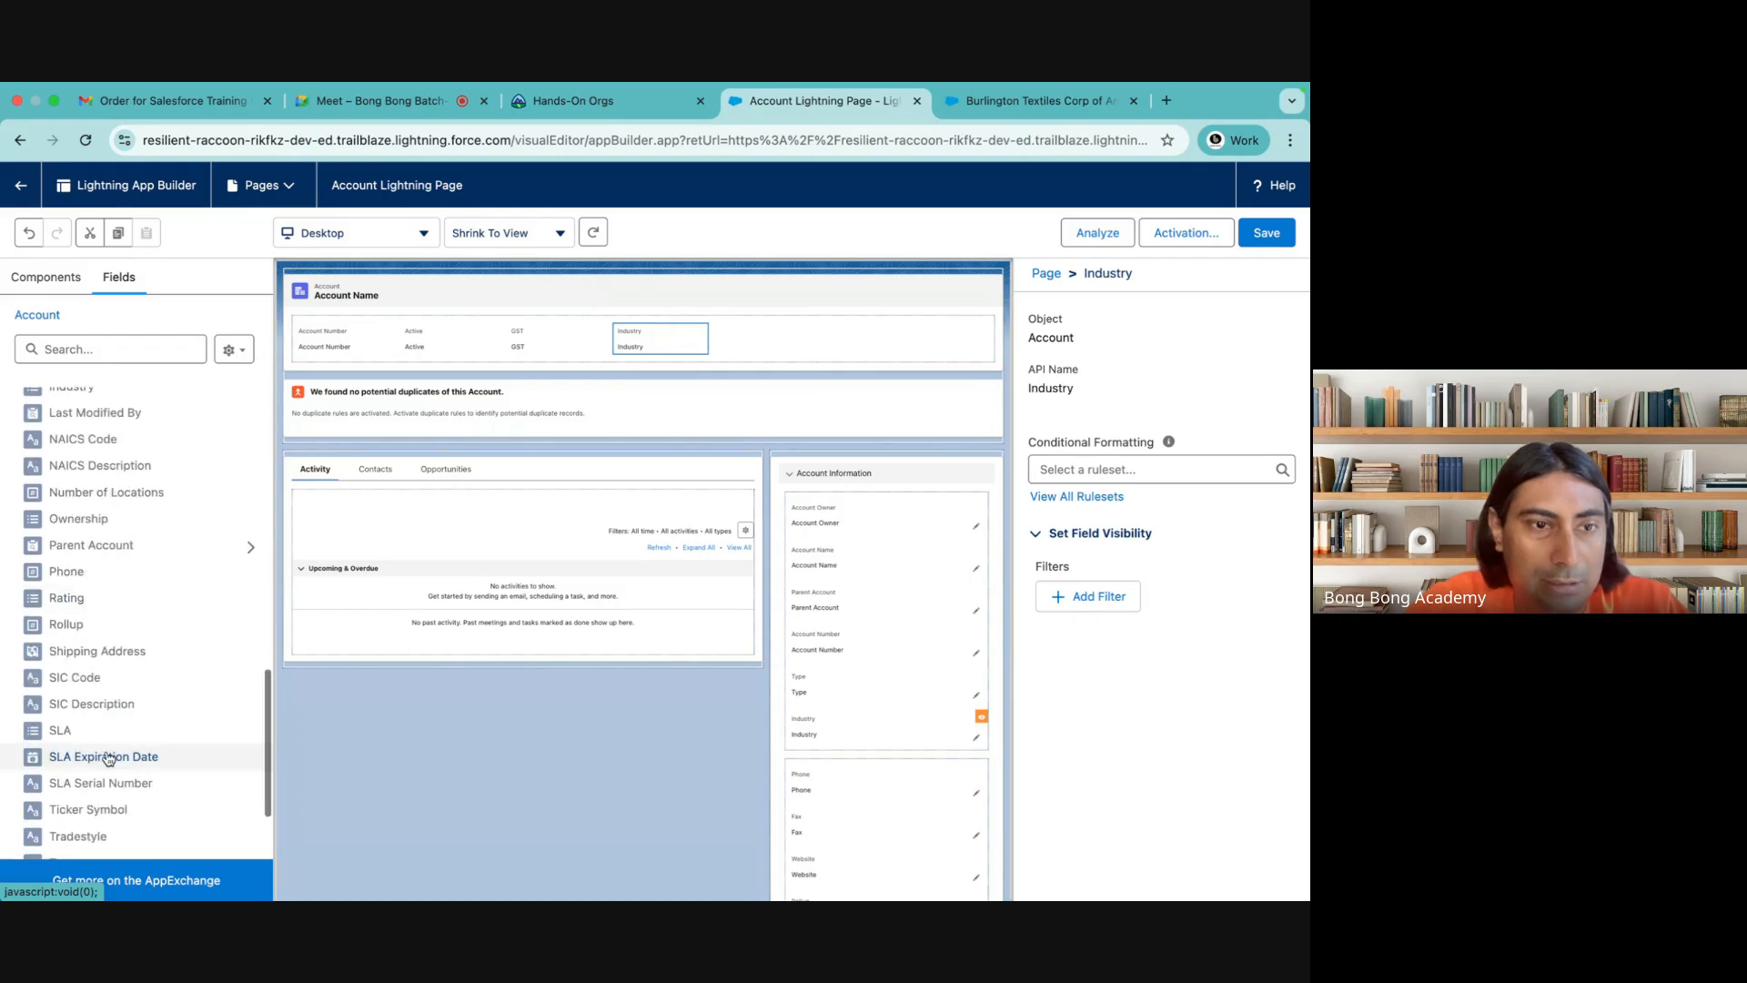
scroll(114, 768, "down", 2)
left_click_drag(82, 790, 767, 338)
scroll(108, 792, "up", 2)
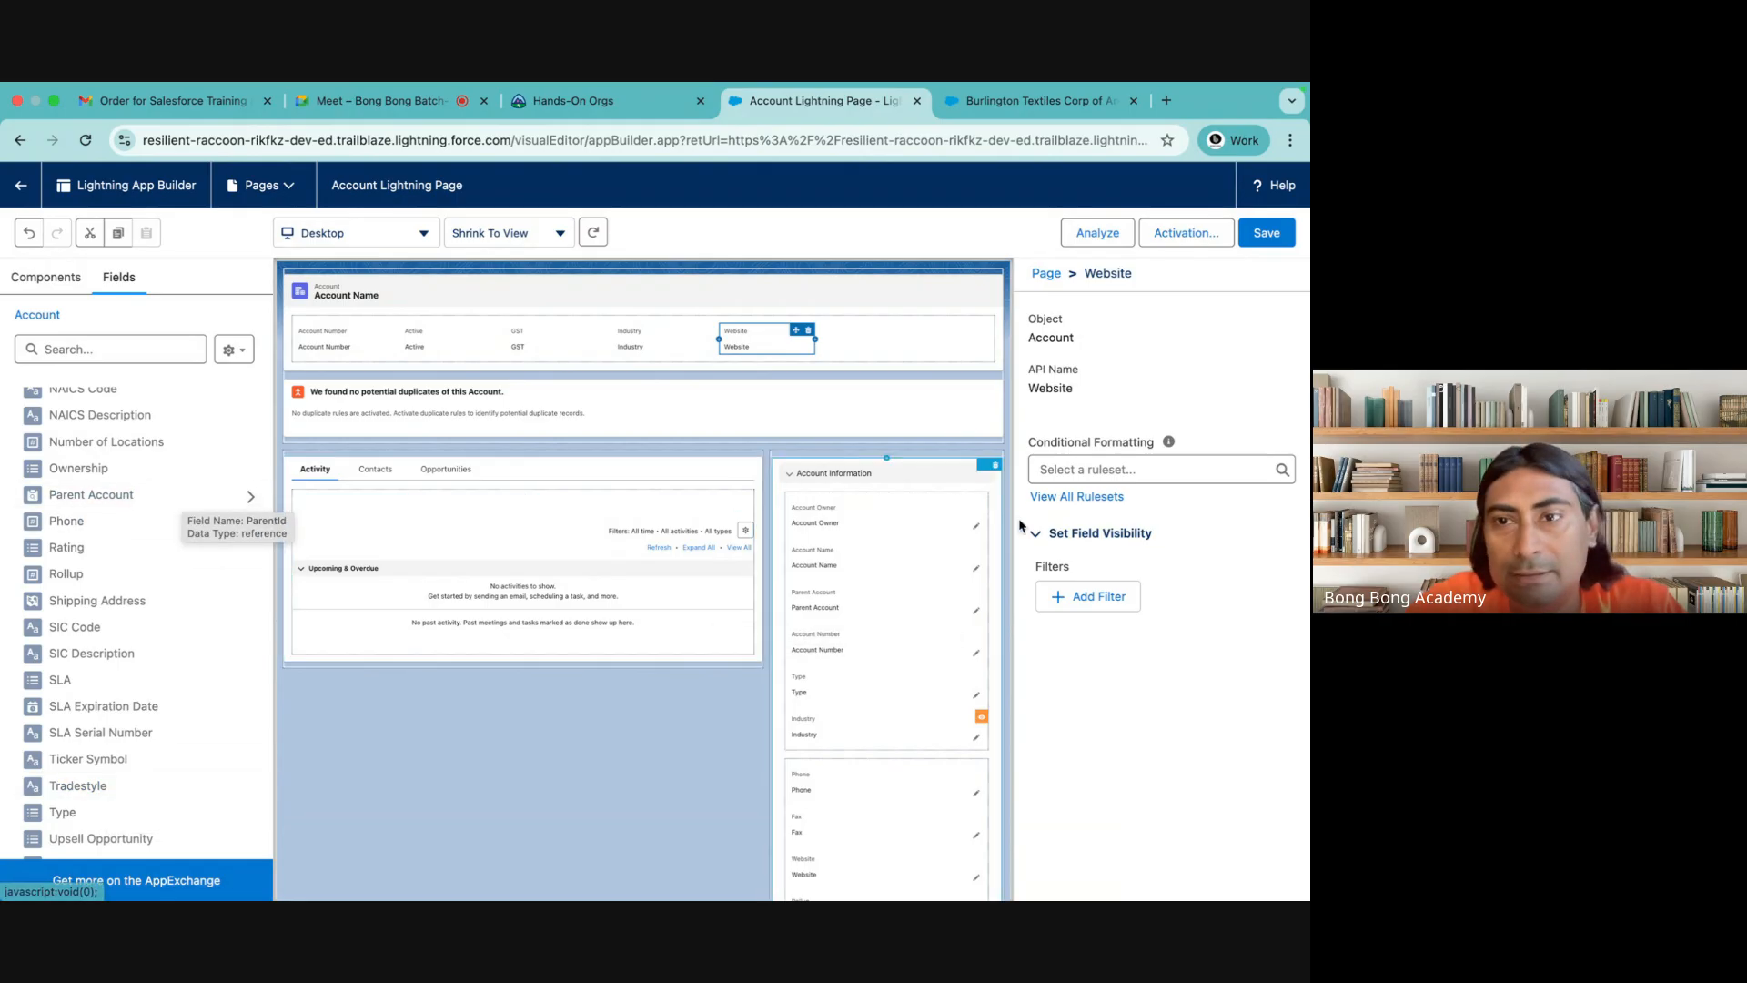
Add the standard Edit action to the Dynamic Highlights Panel without a visibility filter
left_click(901, 308)
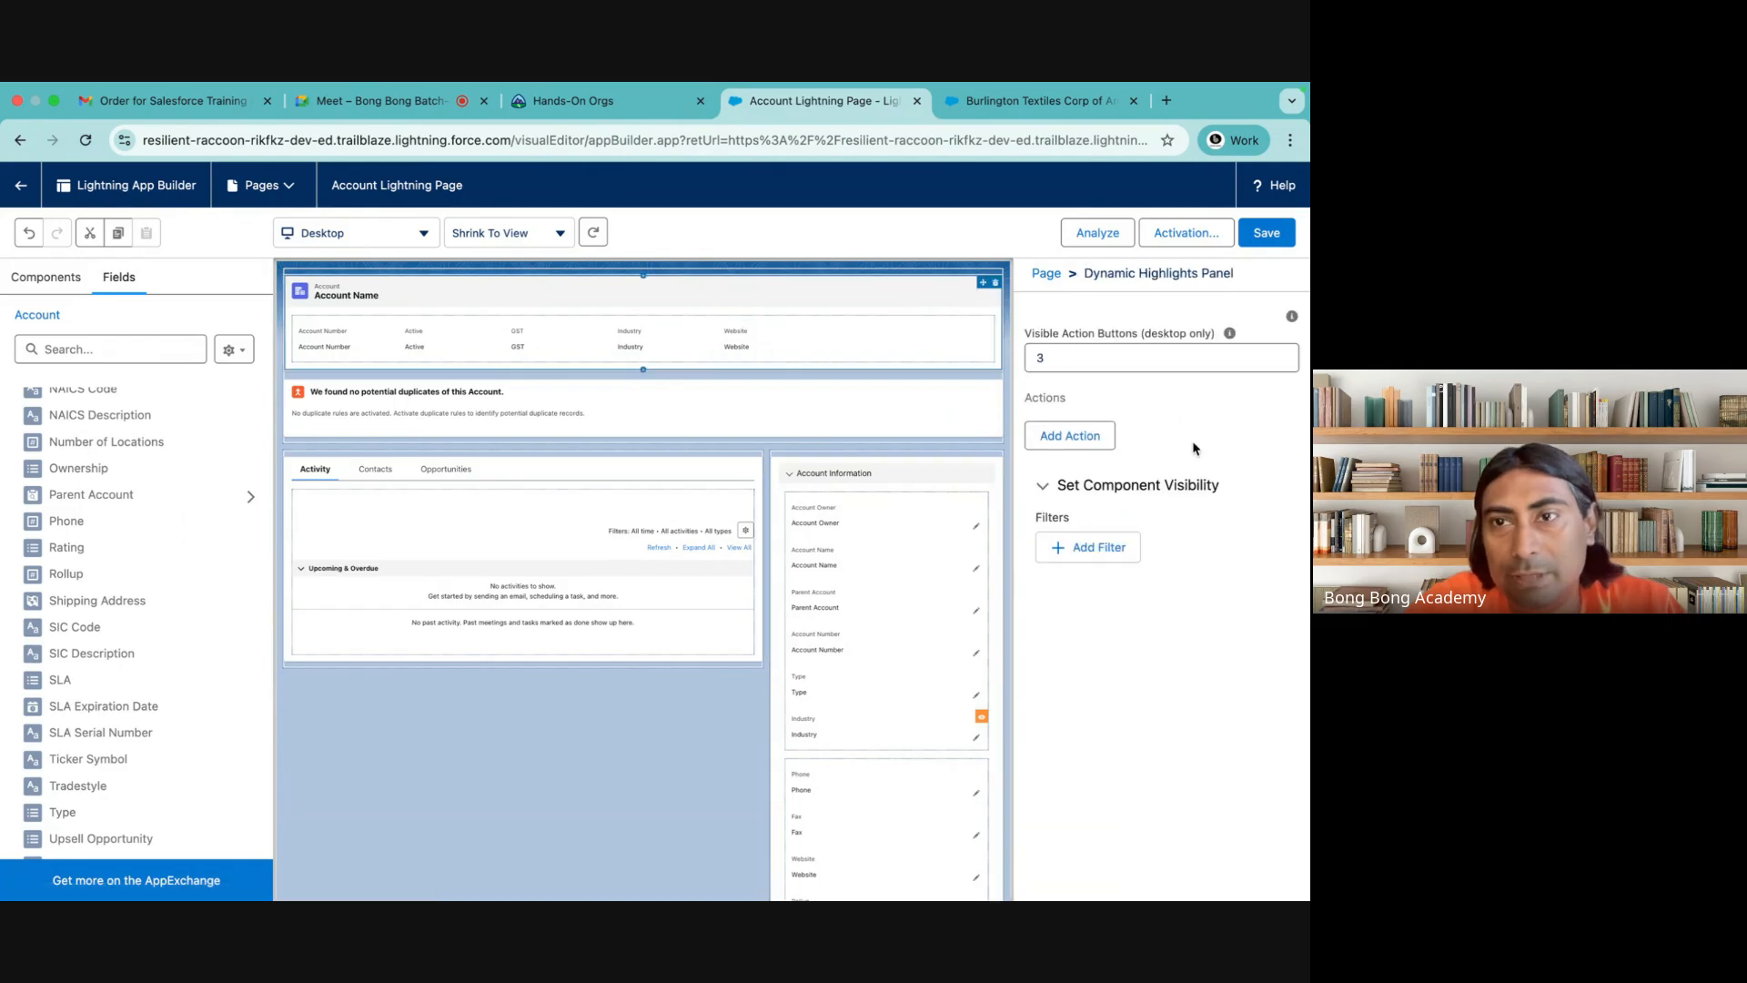
left_click(1069, 486)
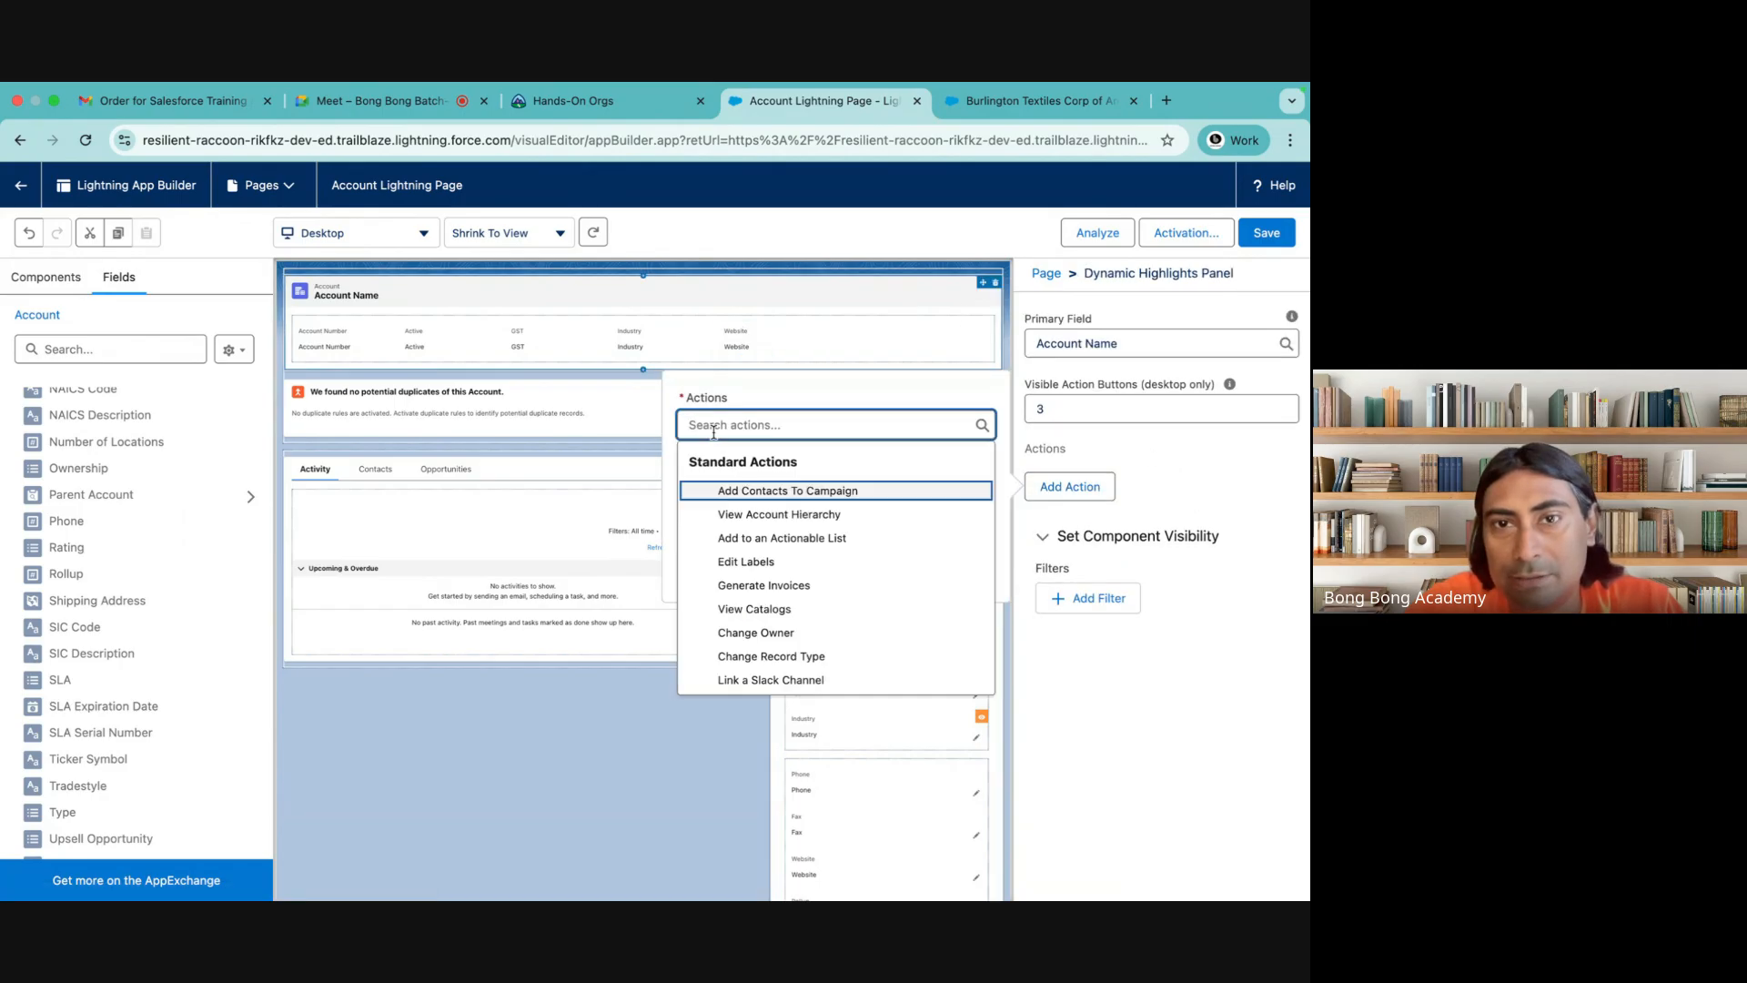
scroll(734, 528, "down", 2)
scroll(734, 528, "down", 3)
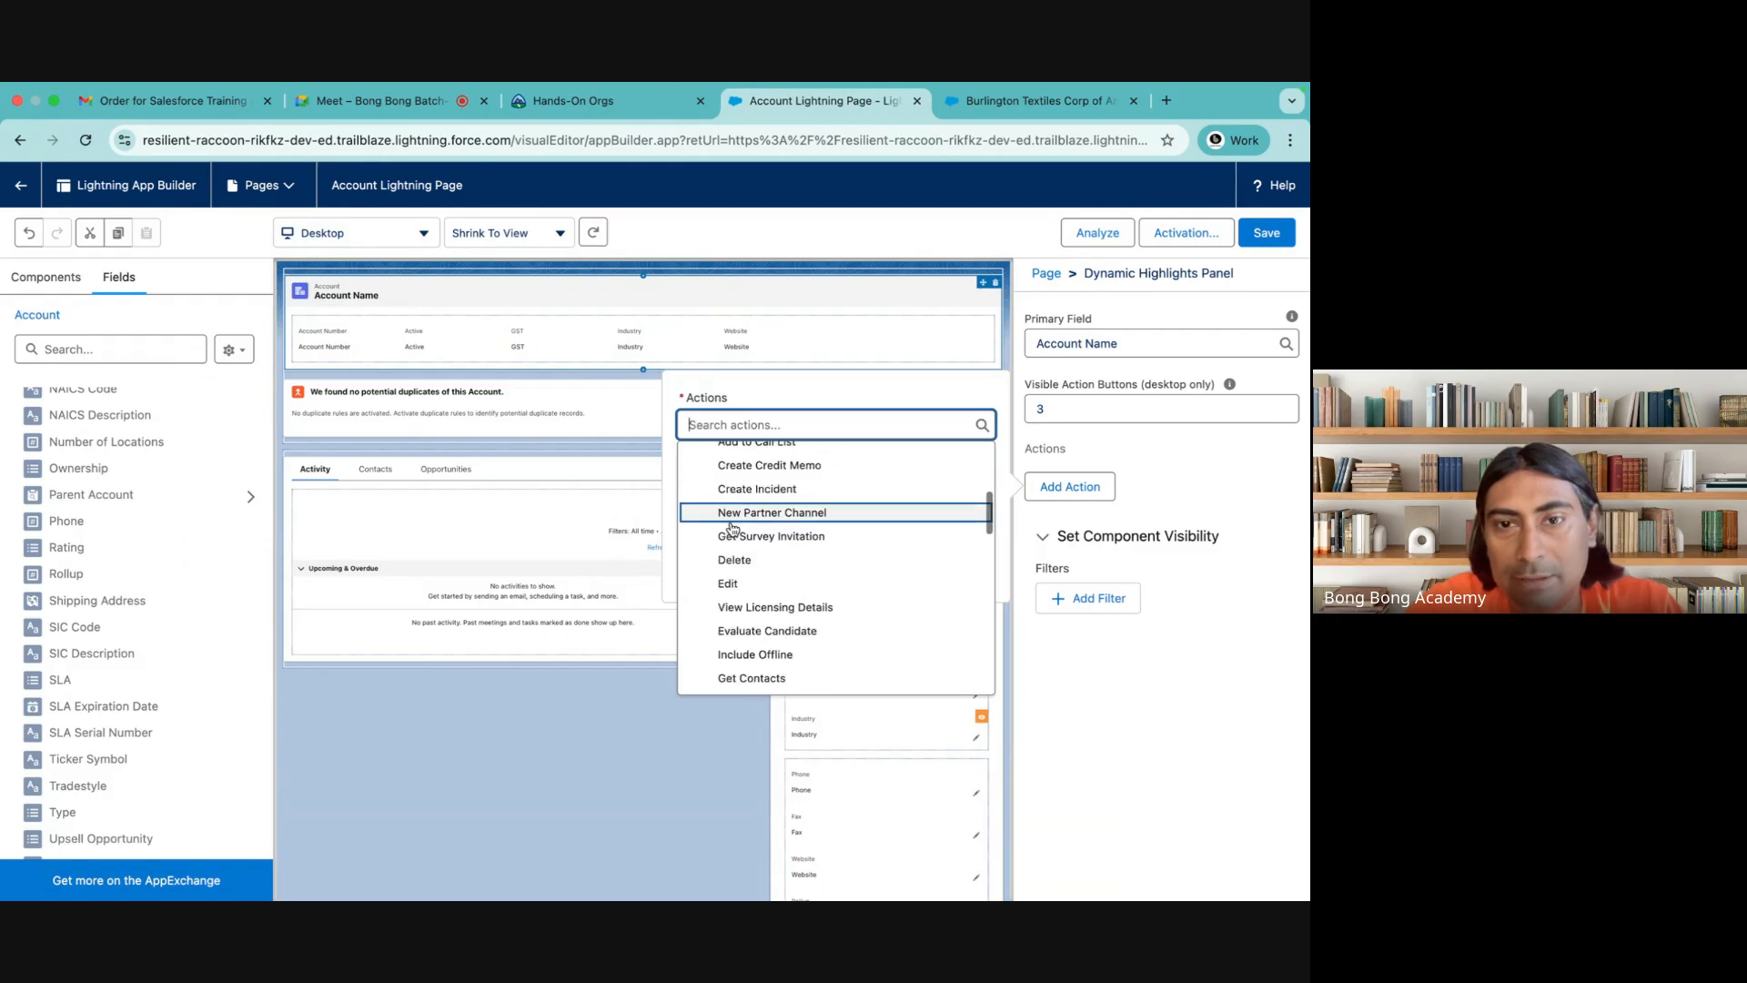
left_click(746, 559)
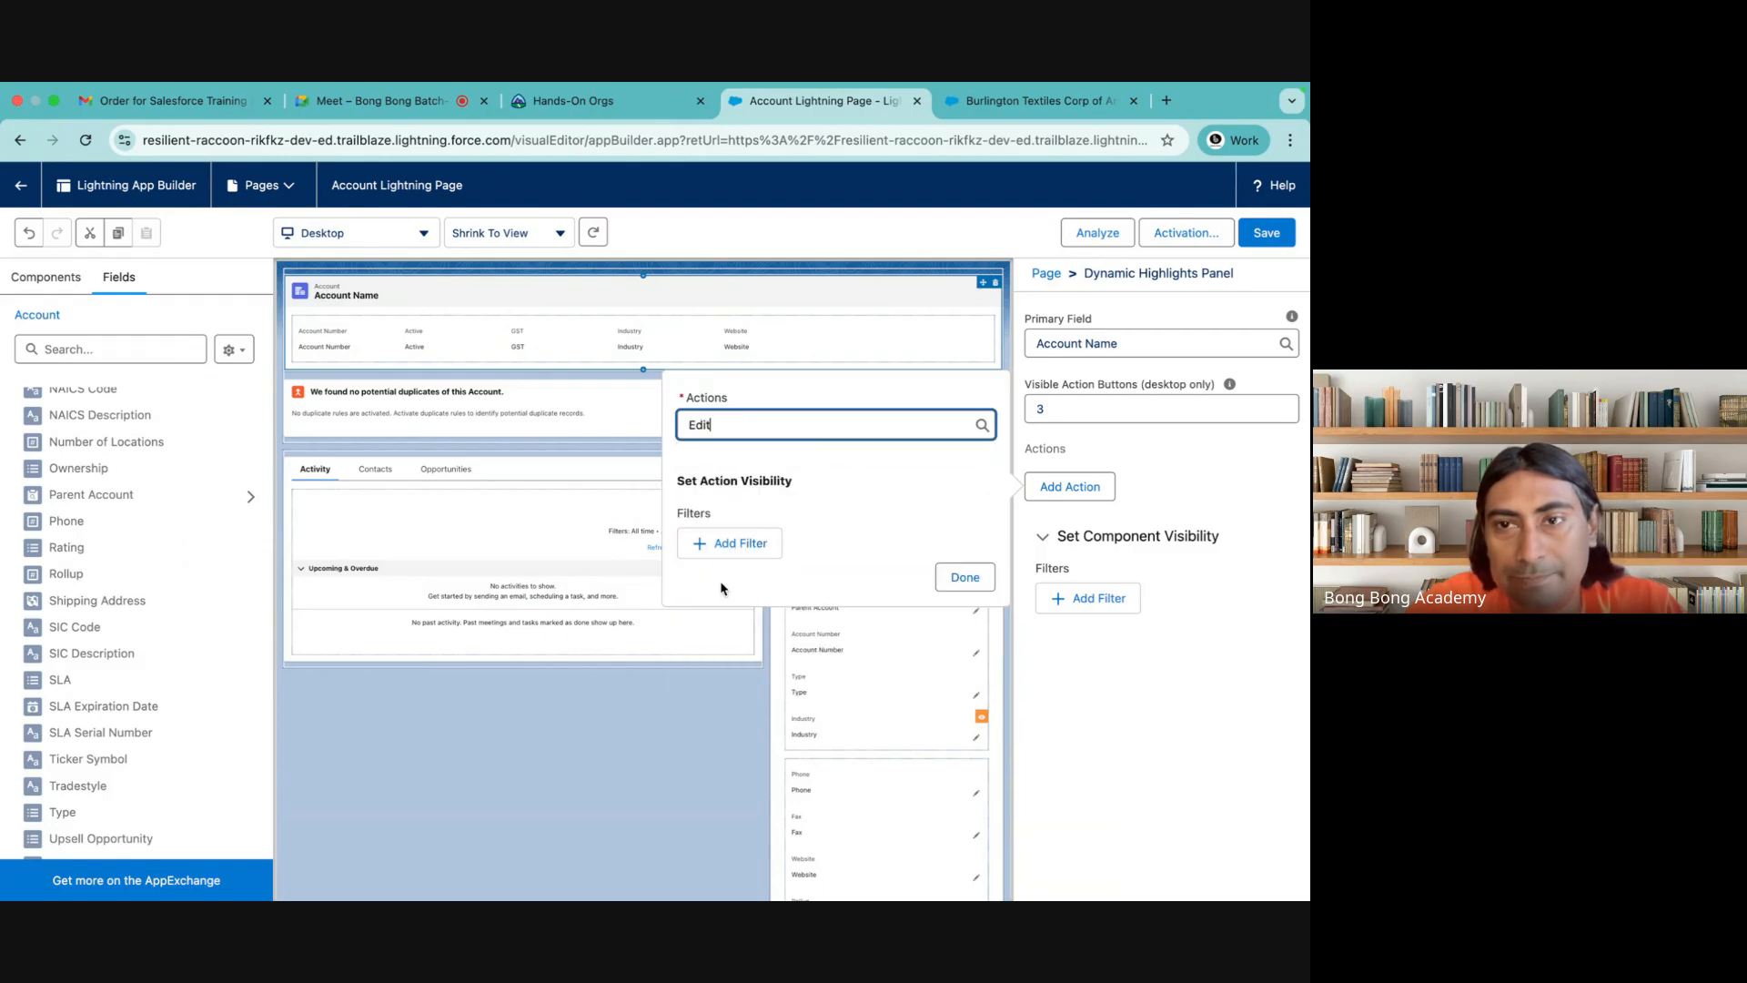
left_click(962, 575)
Add the standard Delete action to the Dynamic Highlights Panel after Edit
left_click(1063, 519)
left_click(724, 465)
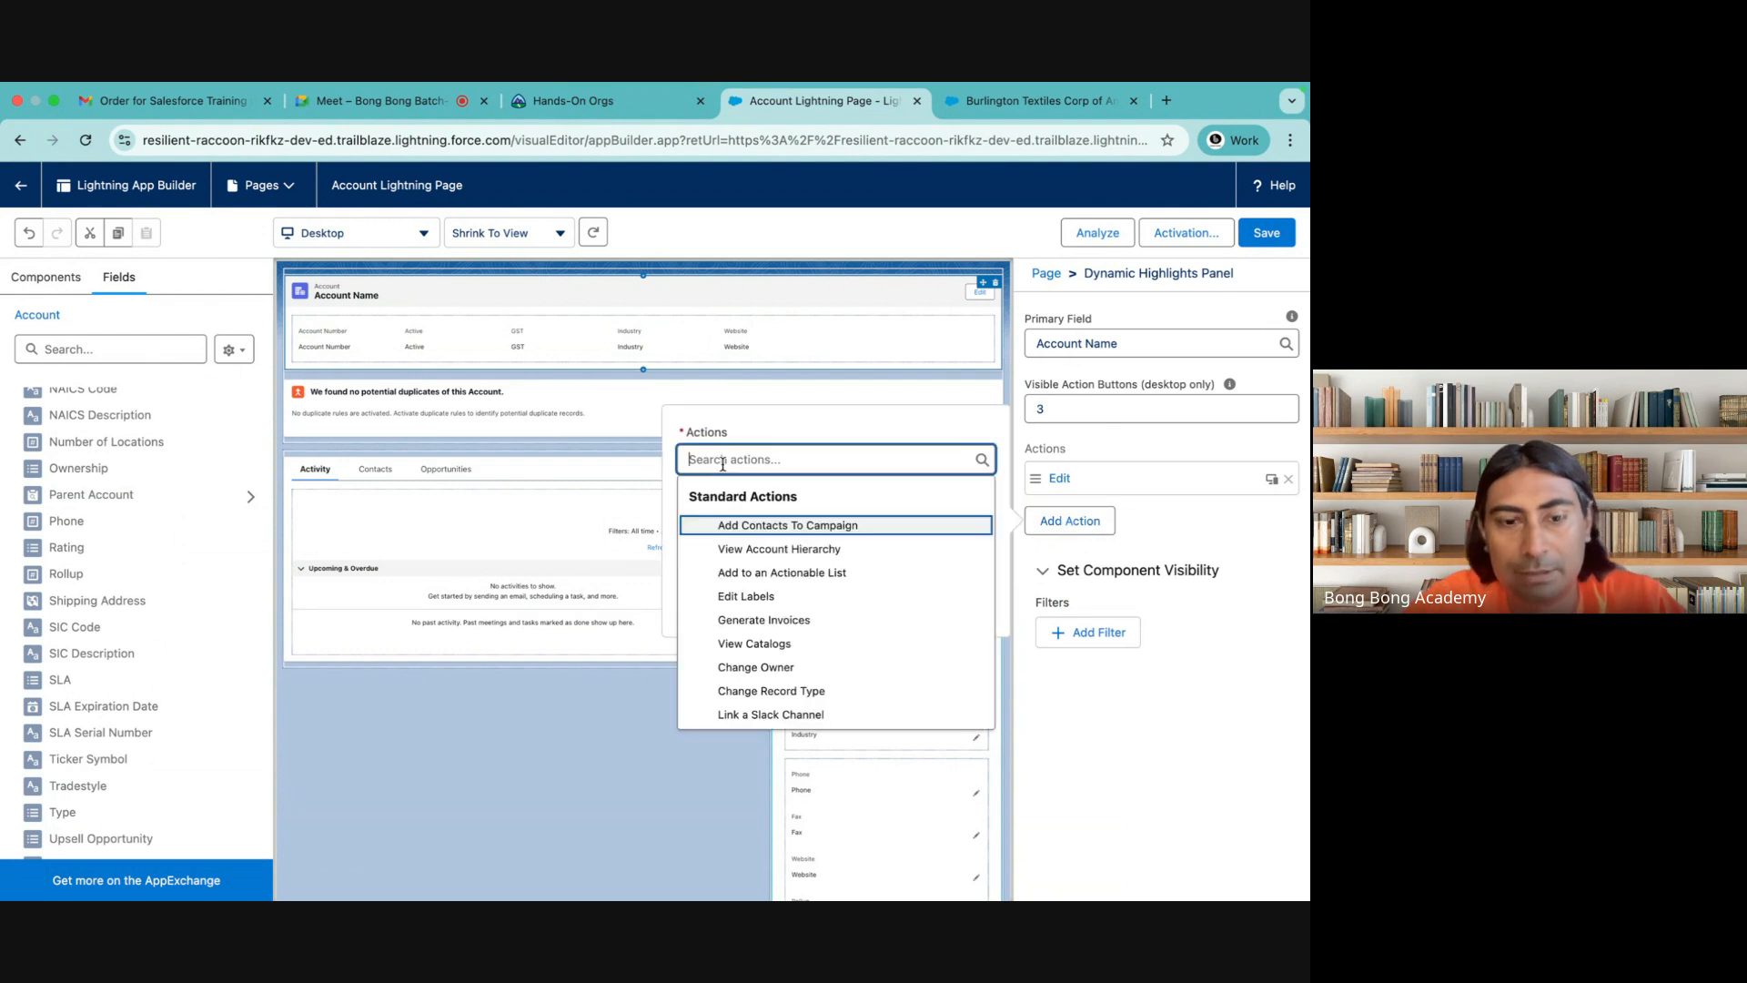
type("del")
left_click(747, 524)
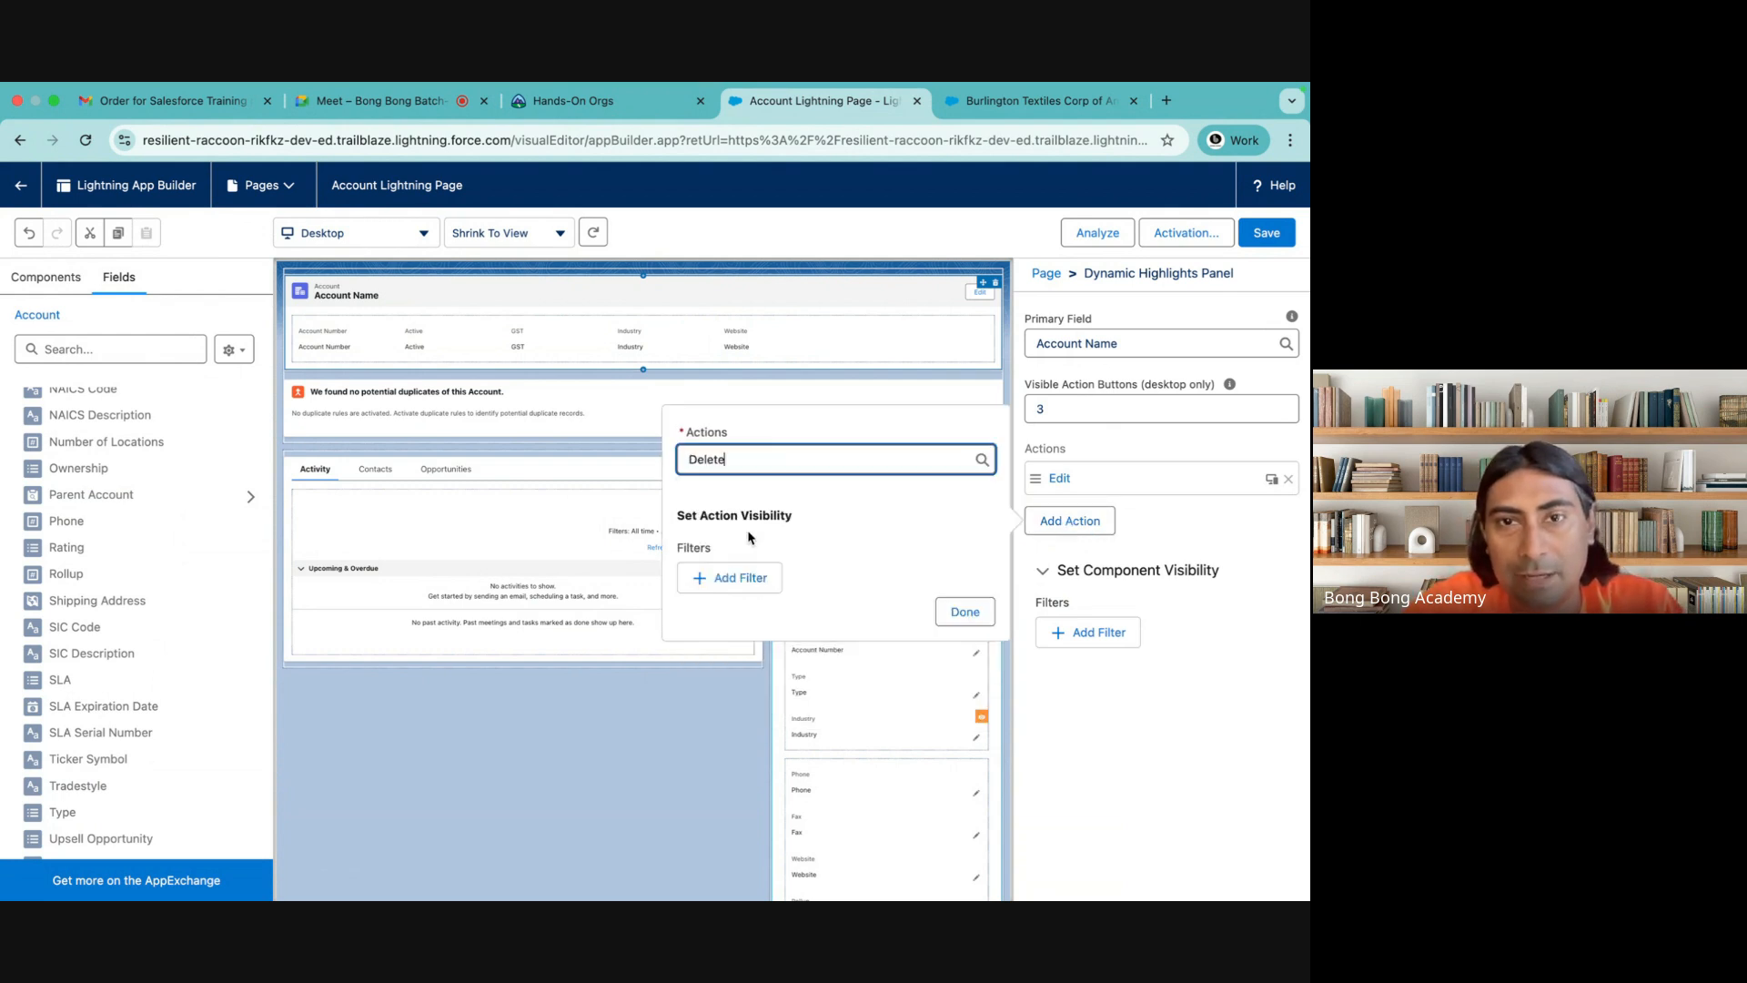
left_click(964, 611)
Give the Dynamic Highlights Panel's Delete action a record field visibility filter of Active Equal No
left_click(1145, 528)
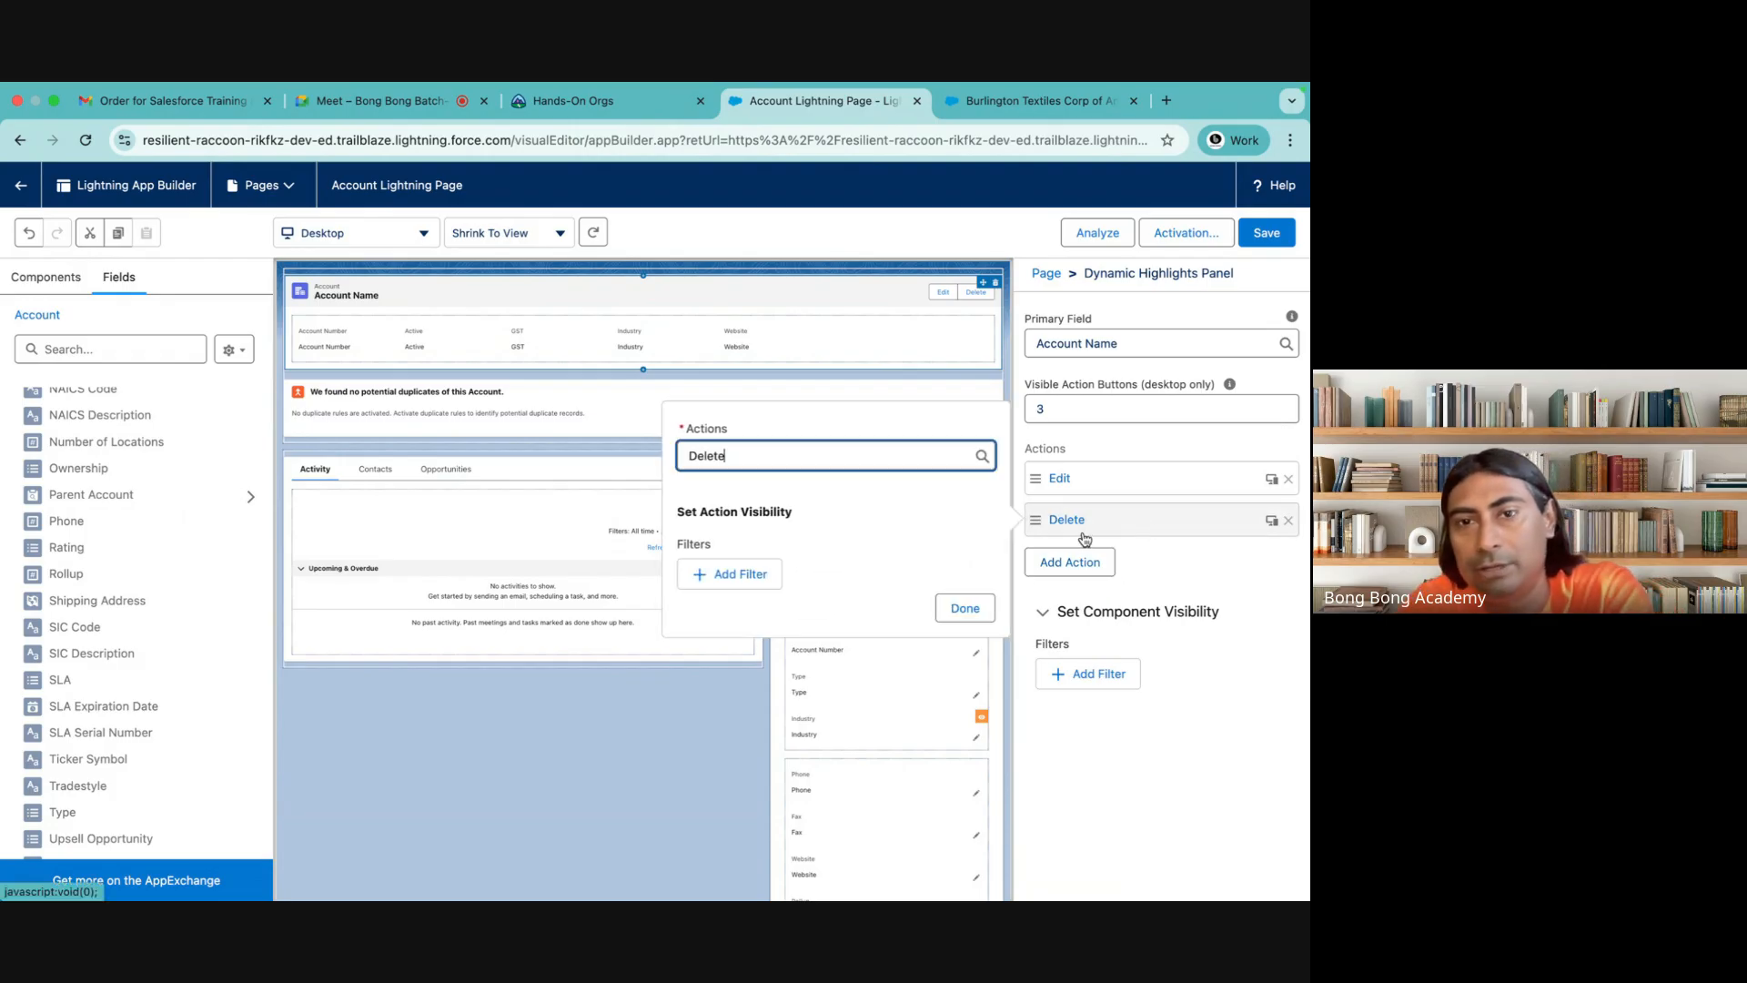
left_click(718, 577)
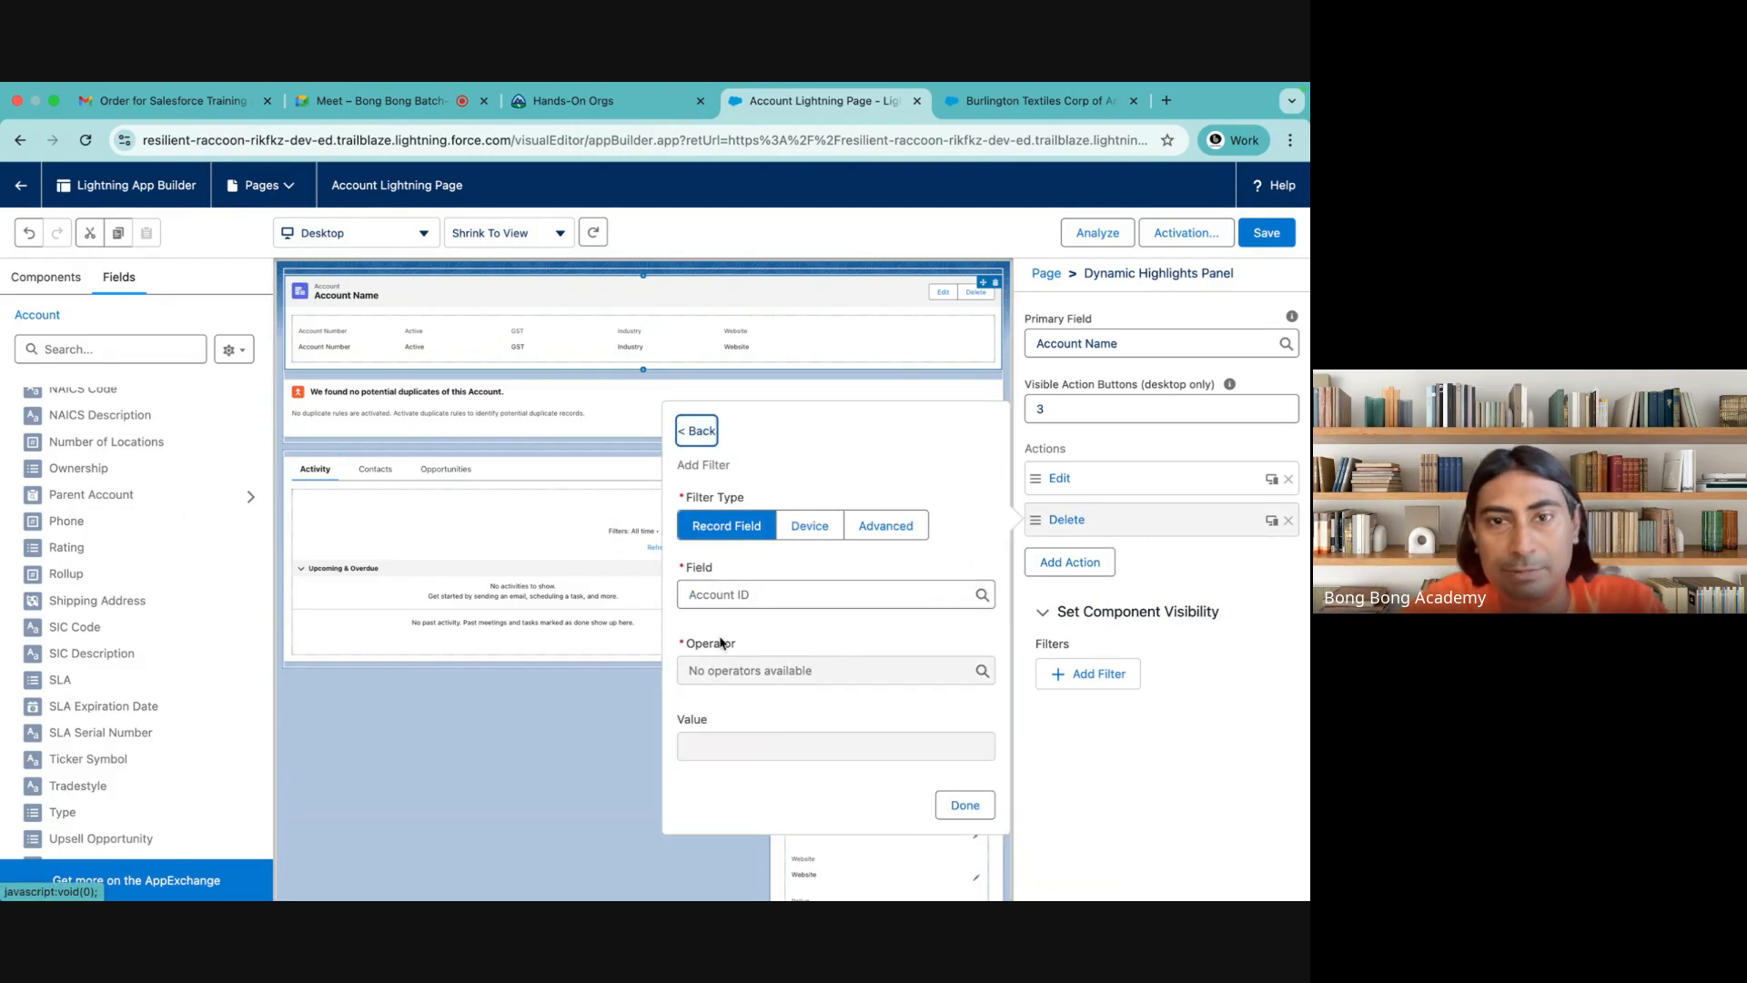
left_click(748, 597)
left_click(739, 787)
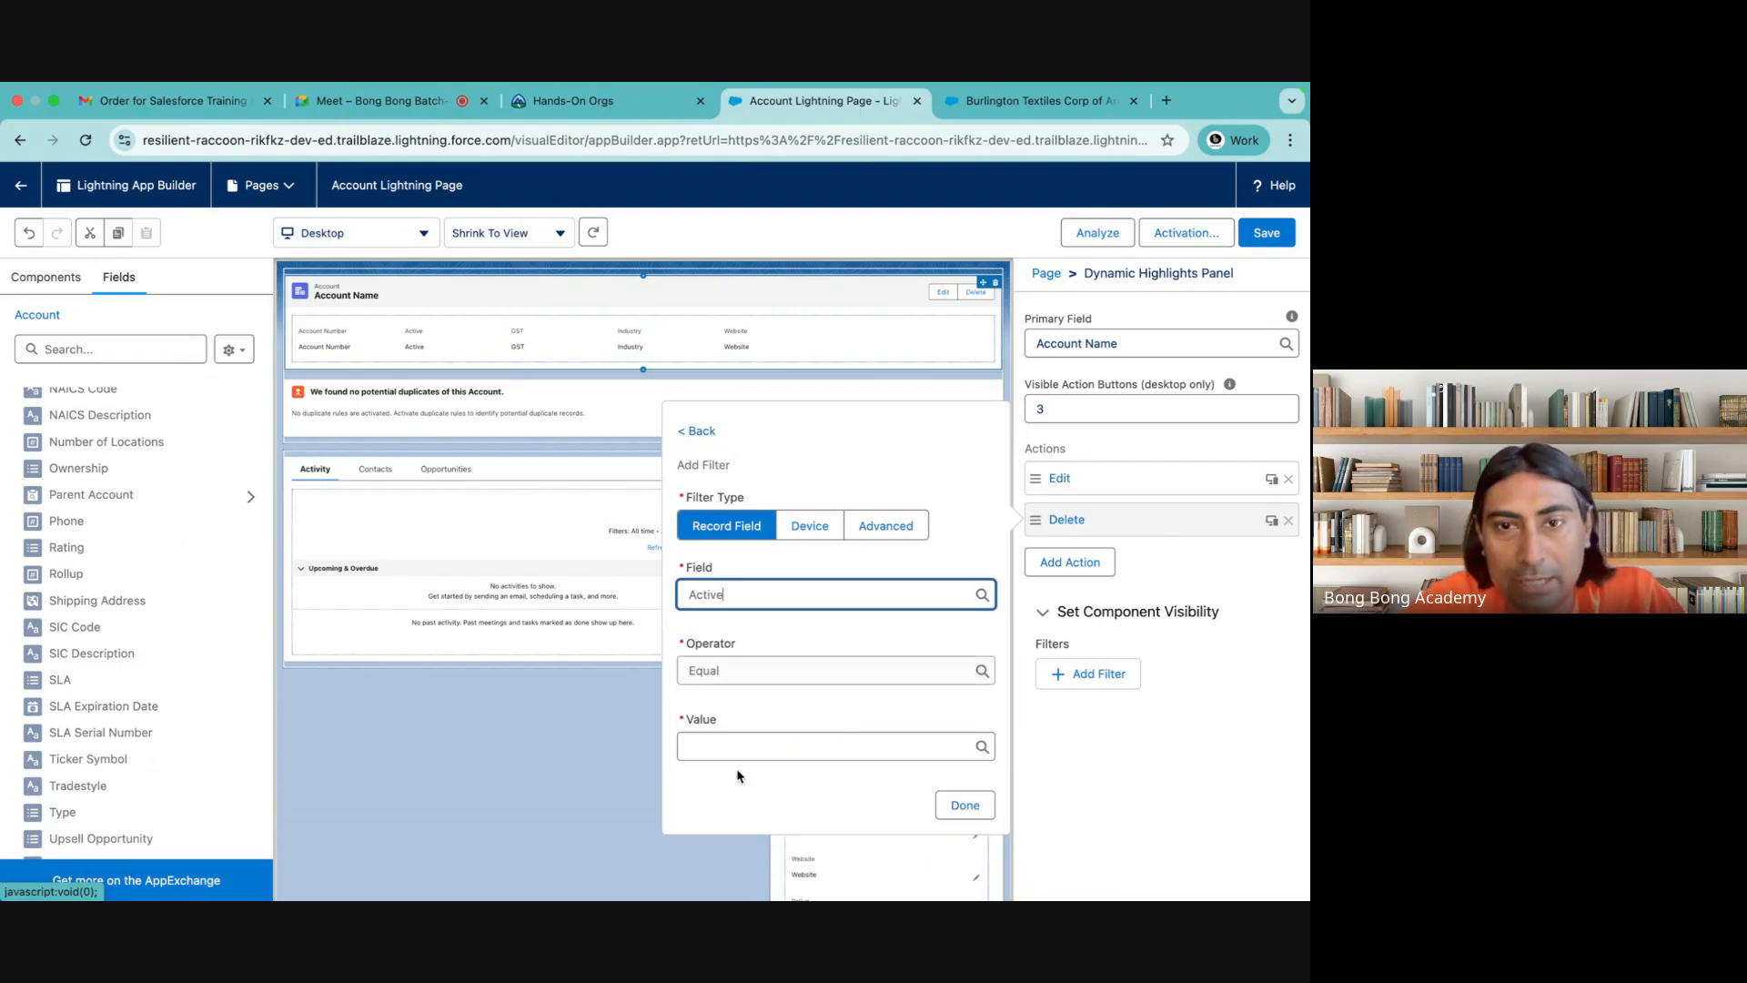
left_click(732, 753)
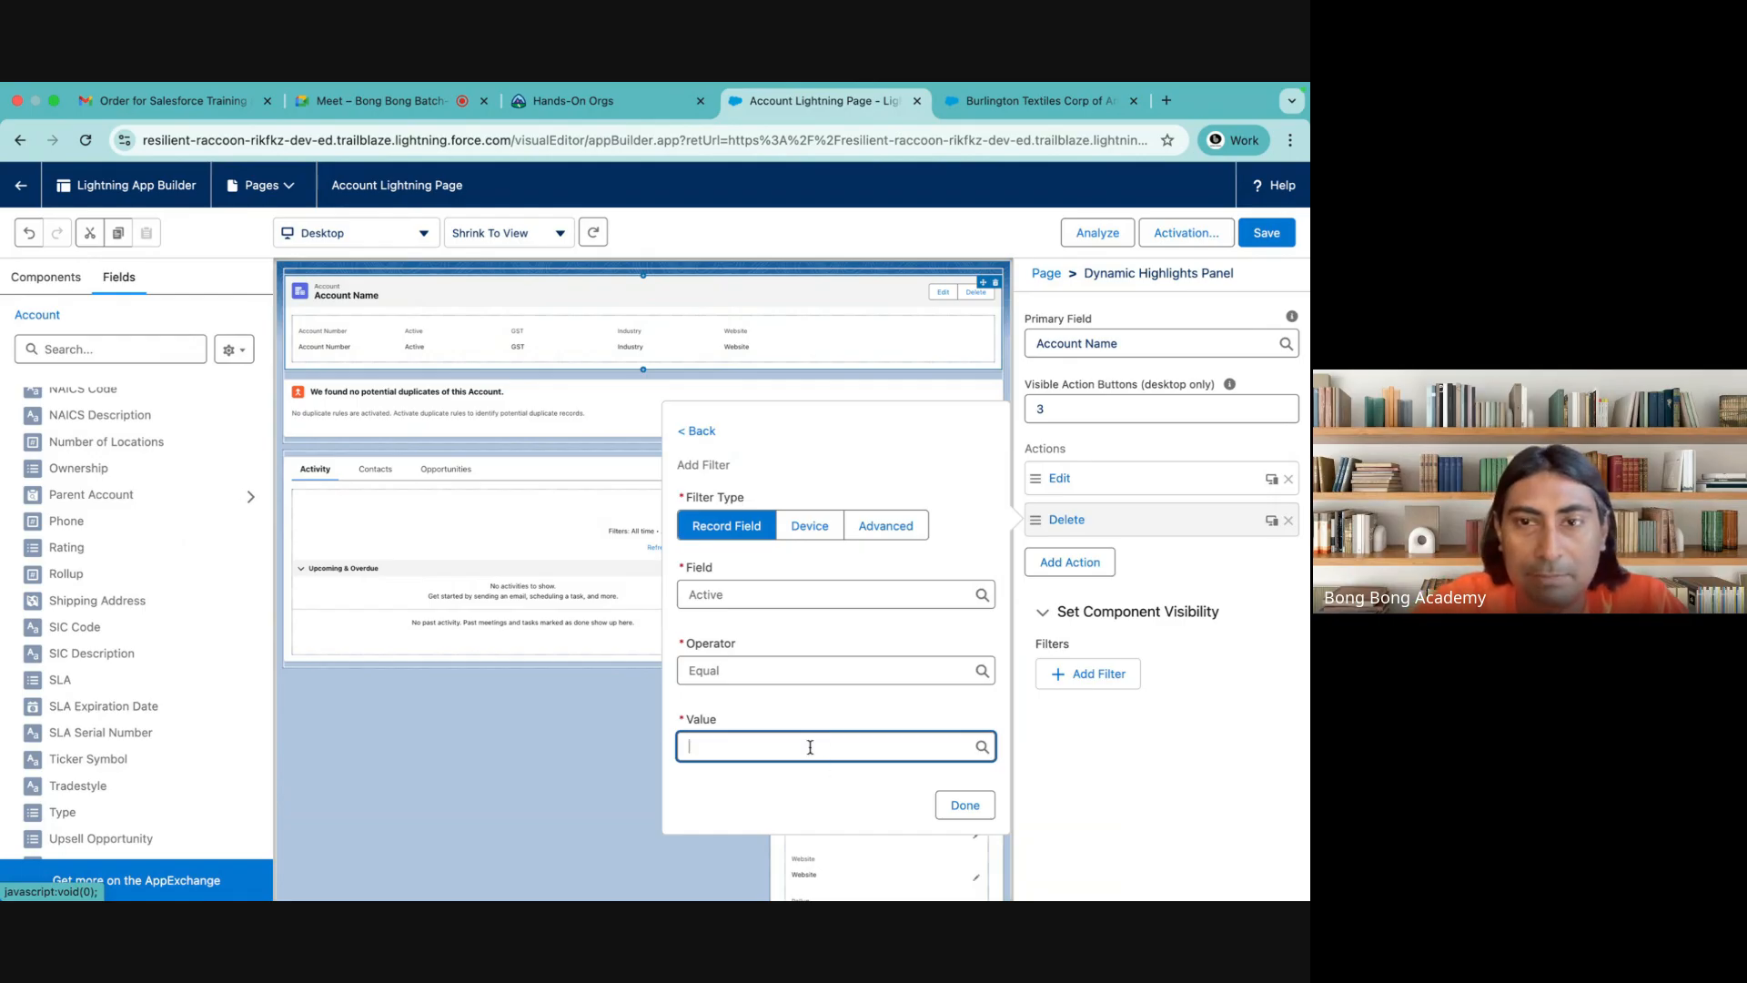
left_click(962, 804)
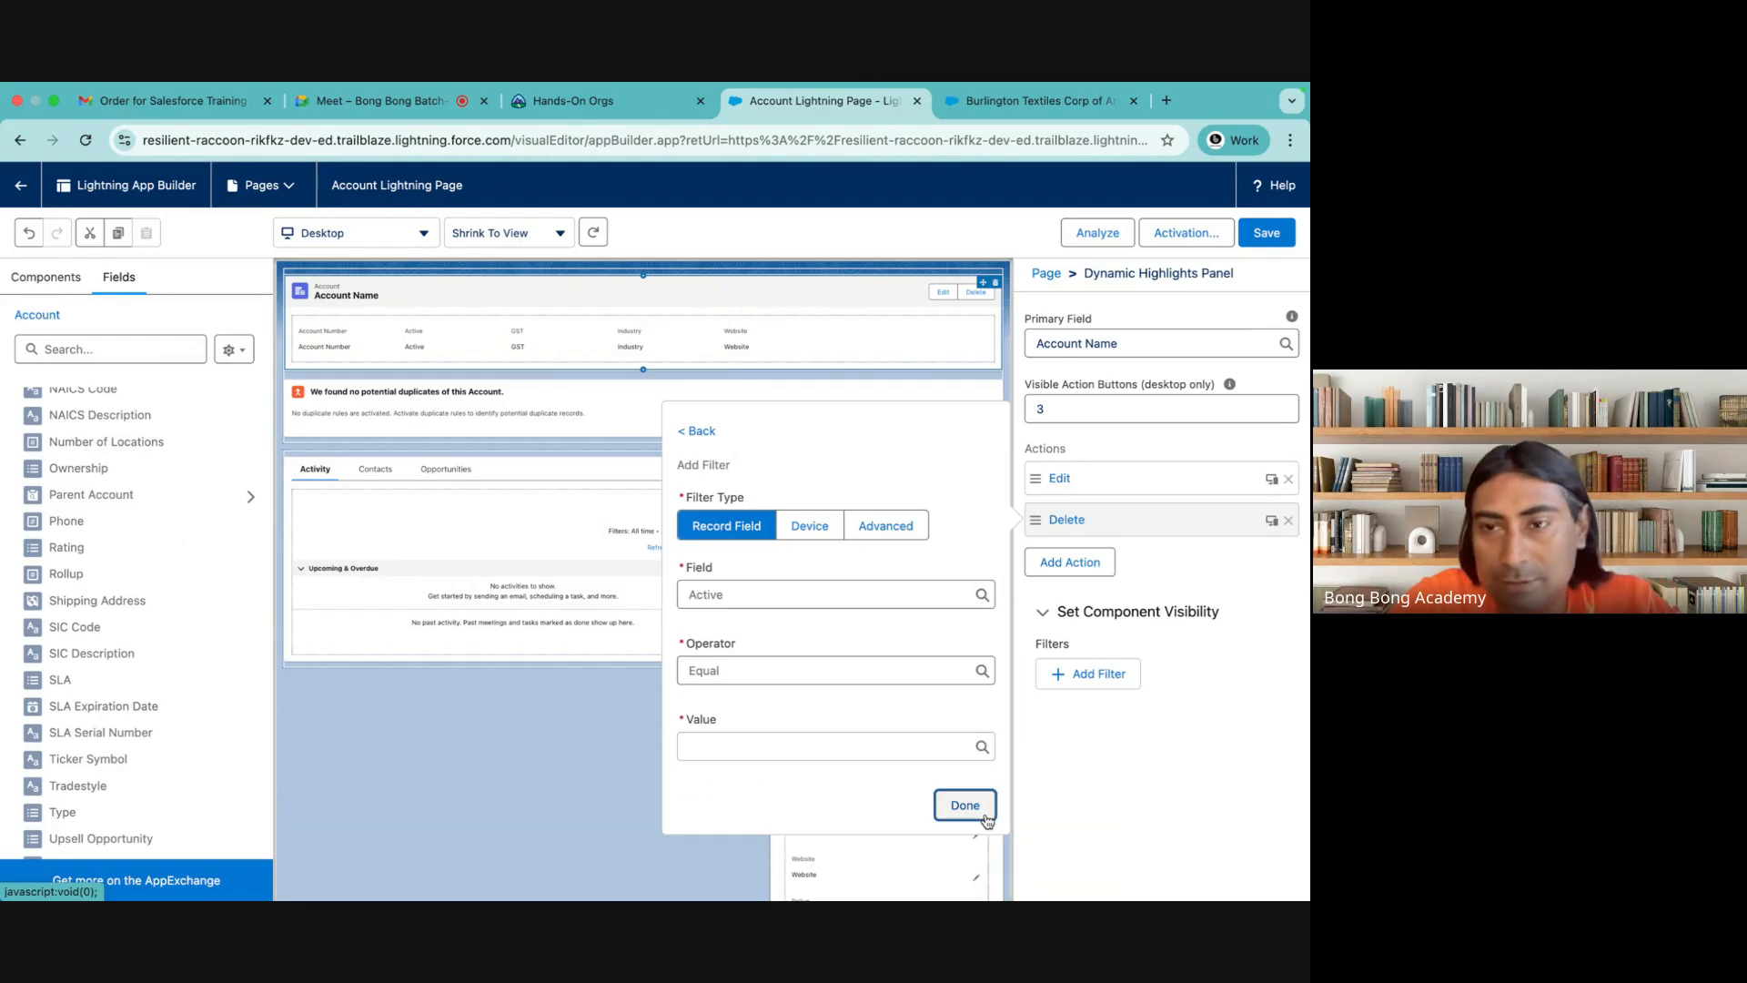
left_click(939, 742)
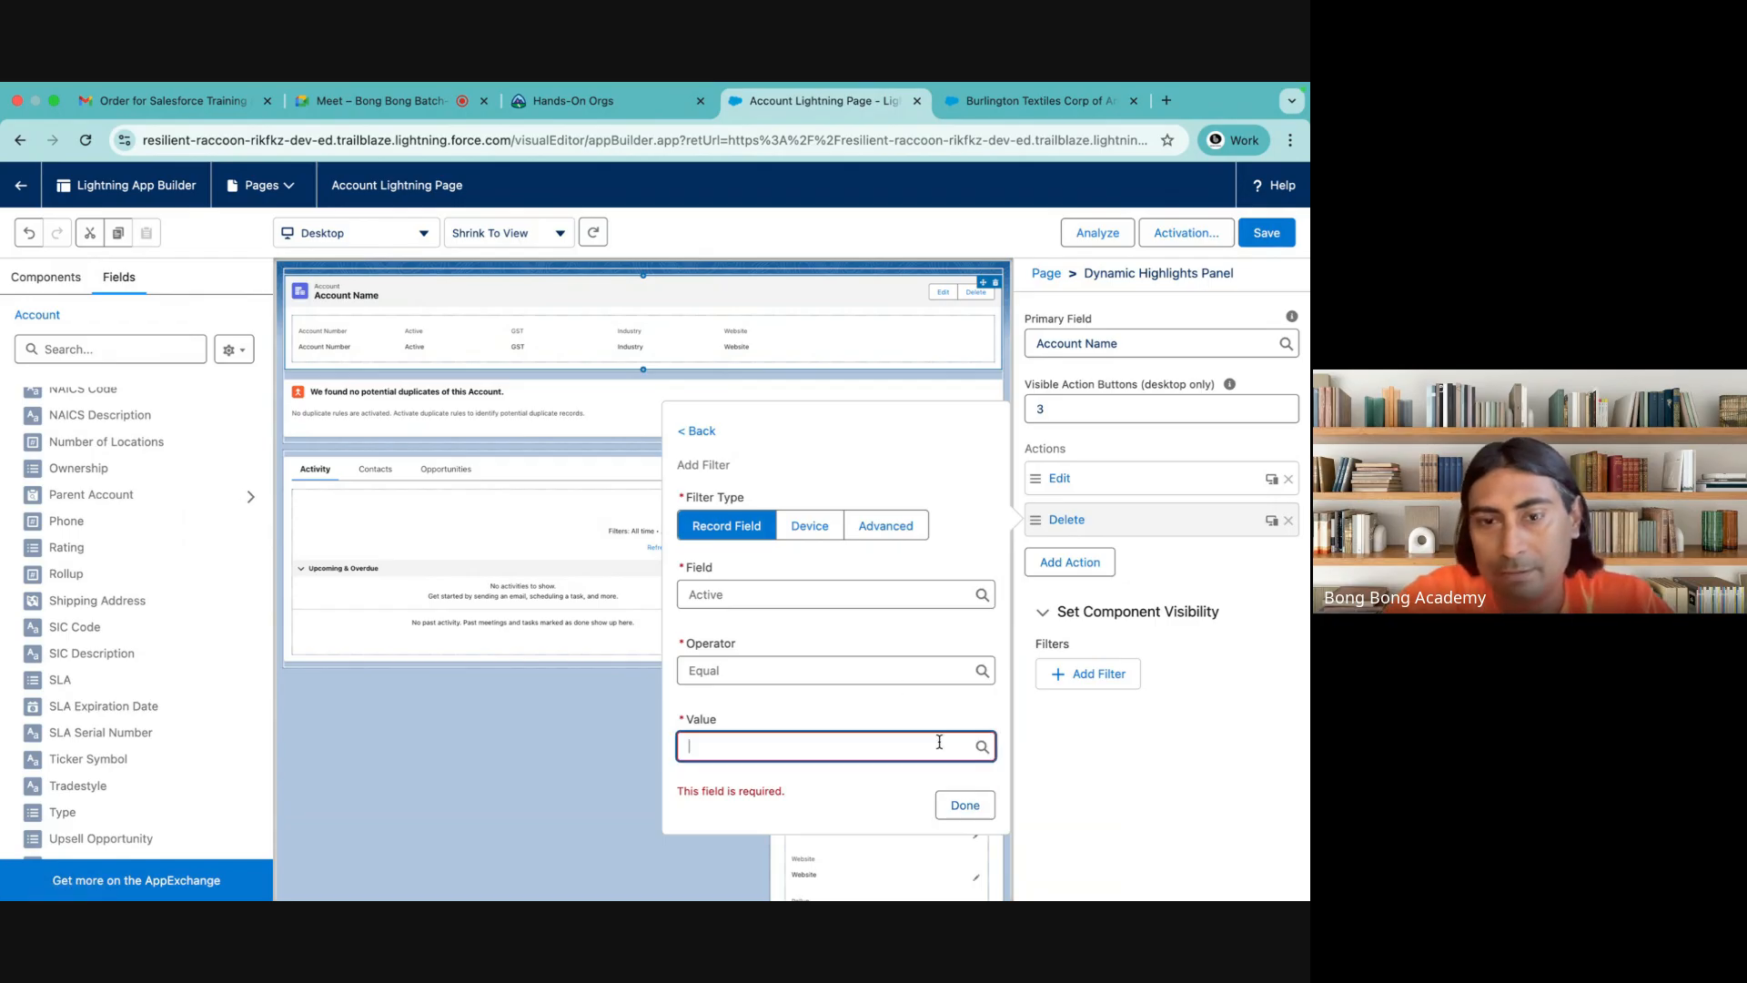
type("No")
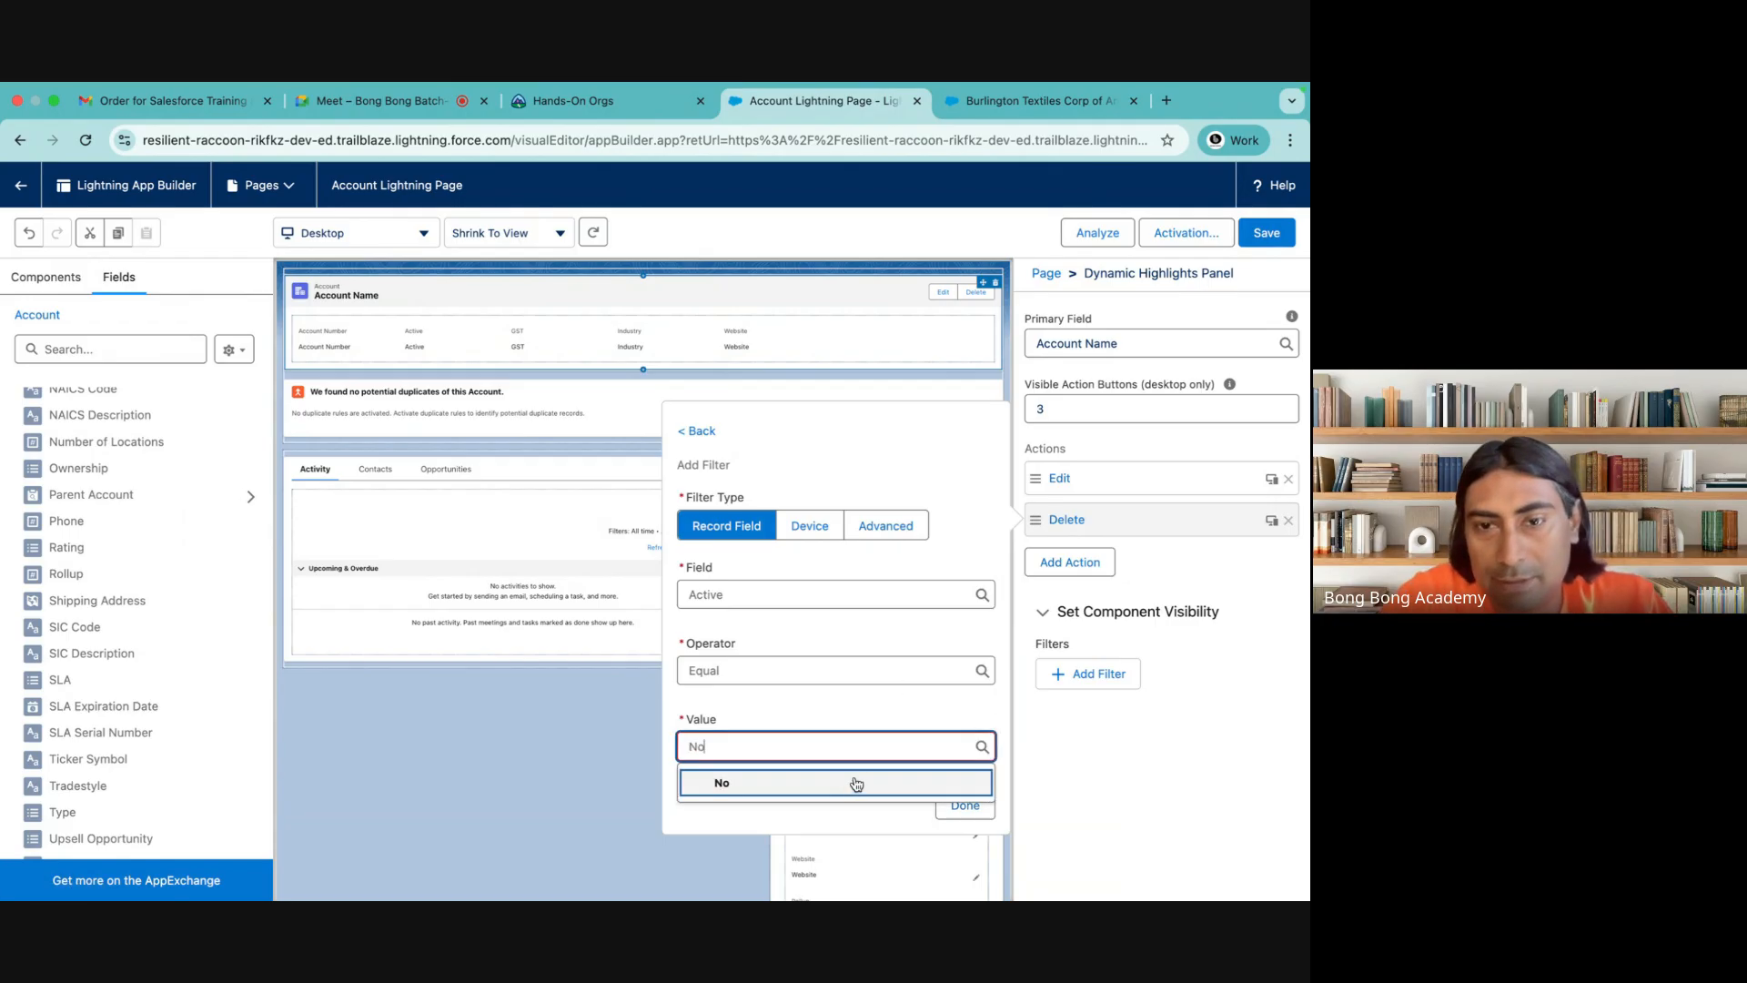
left_click(849, 780)
left_click(963, 804)
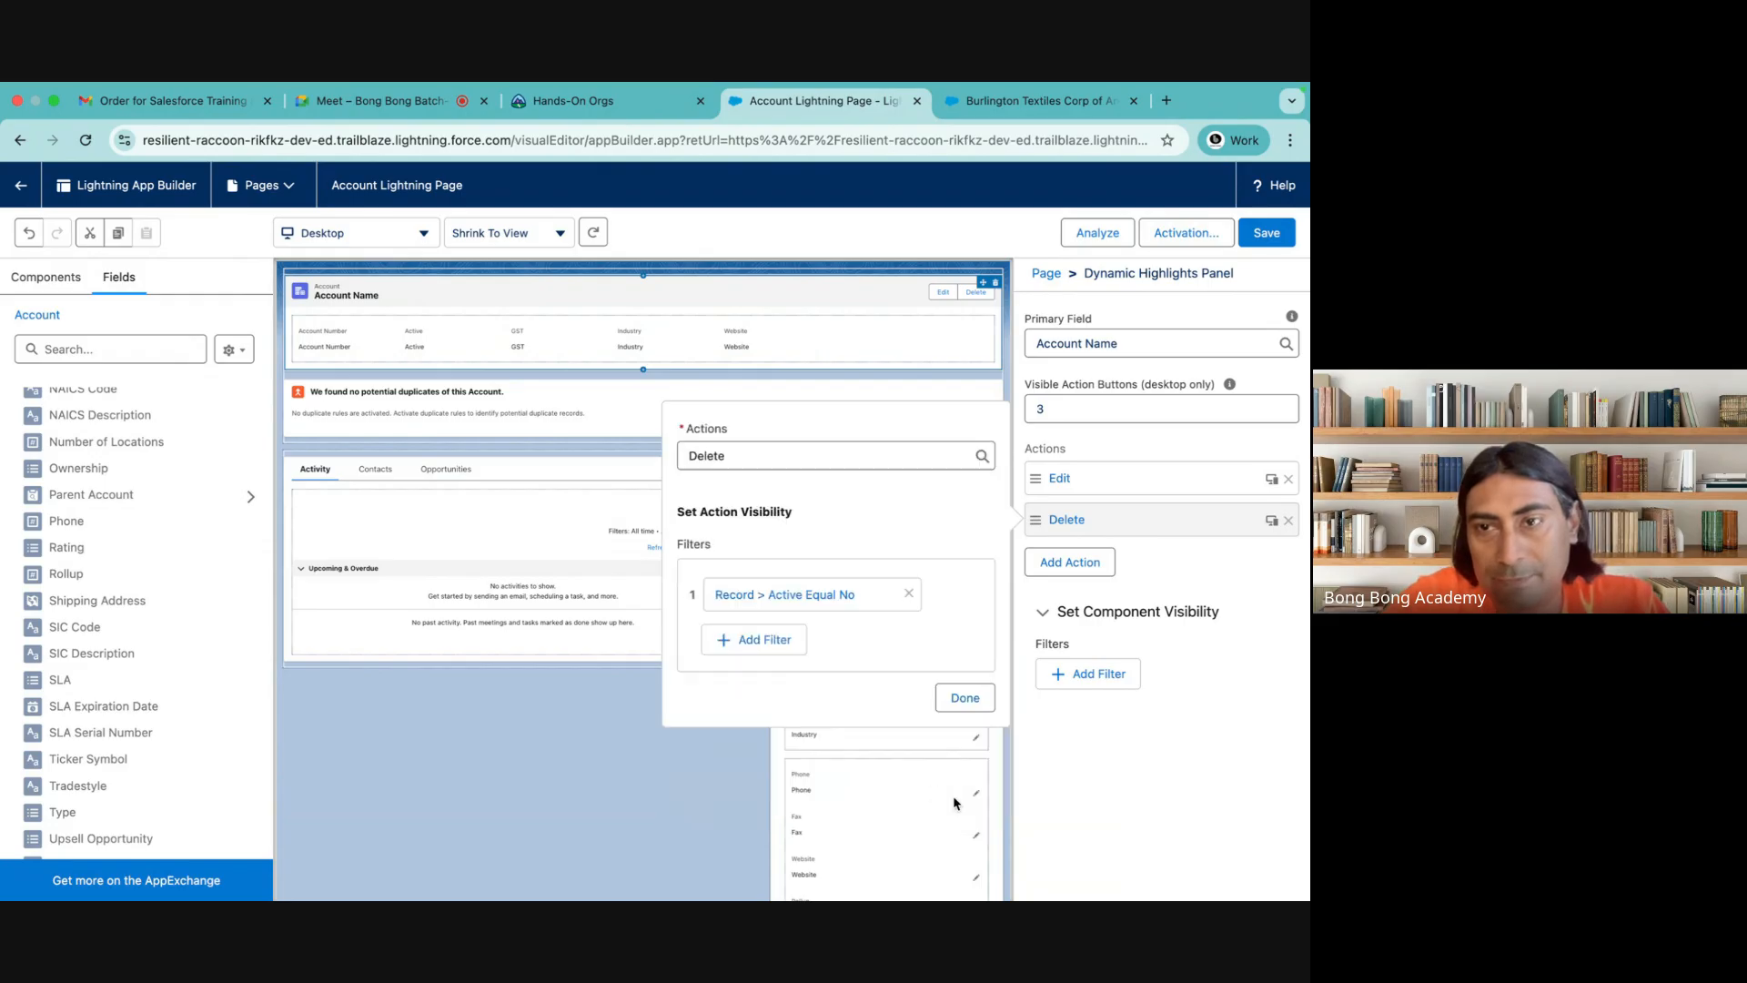
left_click(962, 699)
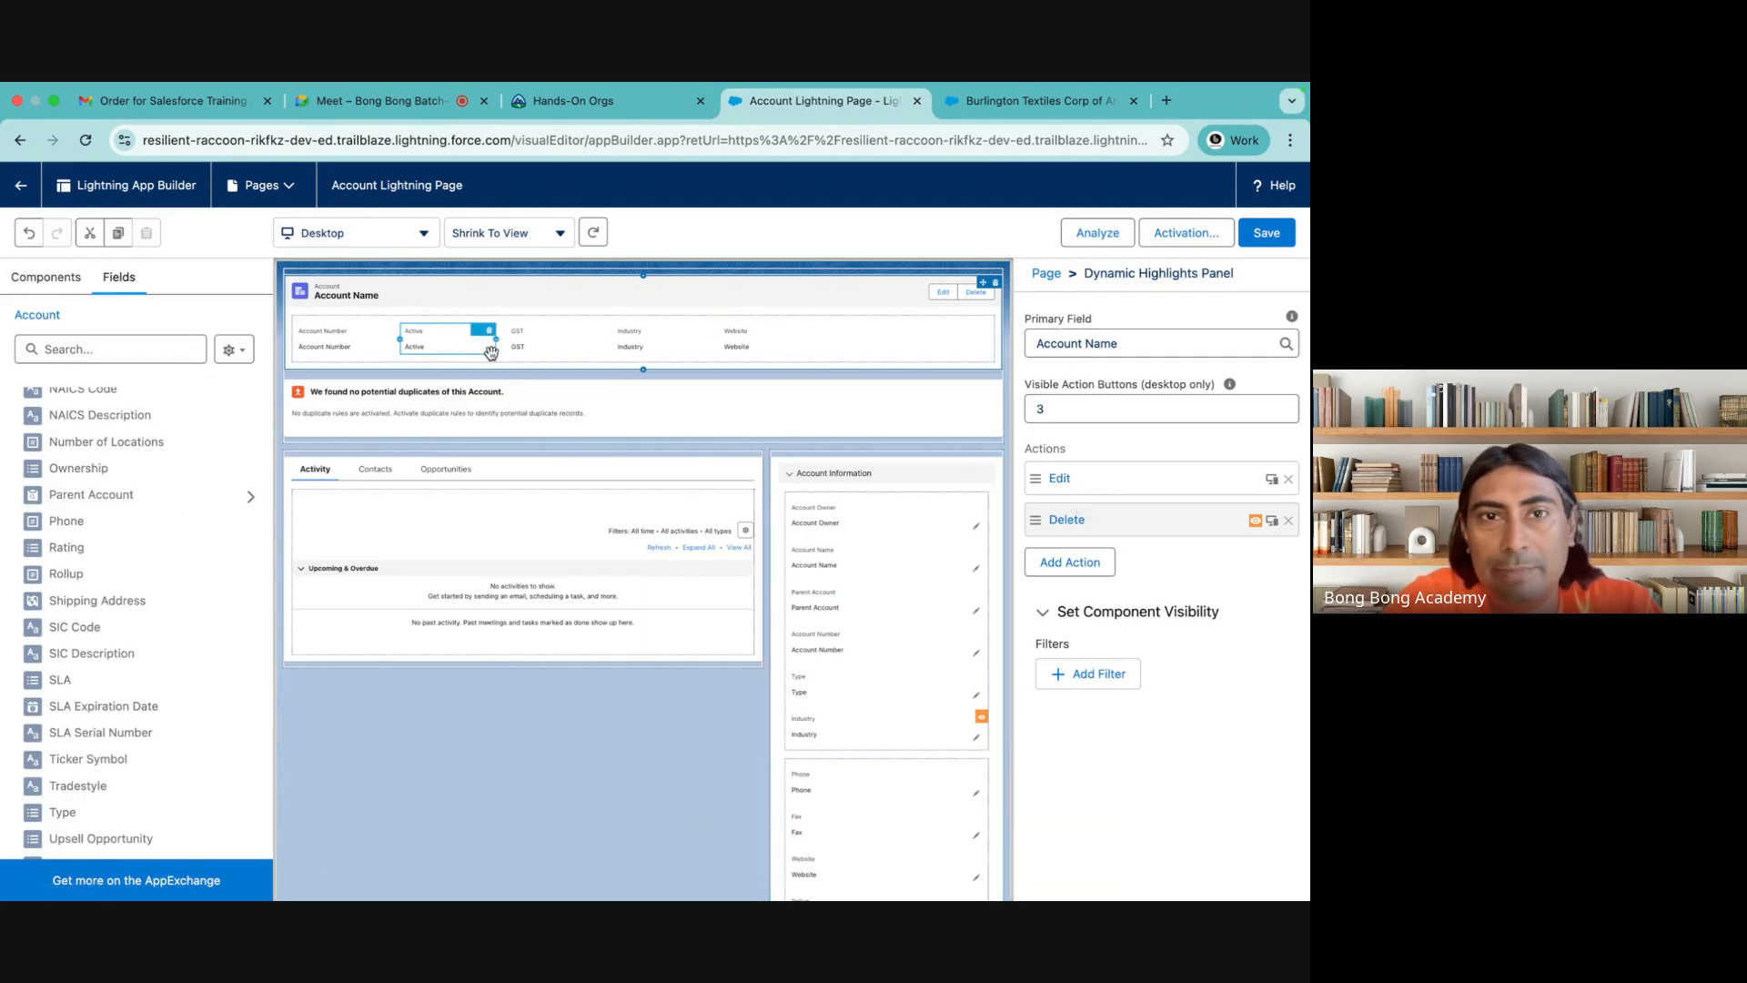
Give the Dynamic Highlights Panel's Industry field a record field visibility filter of Active Equal Yes and save the page
left_click(633, 342)
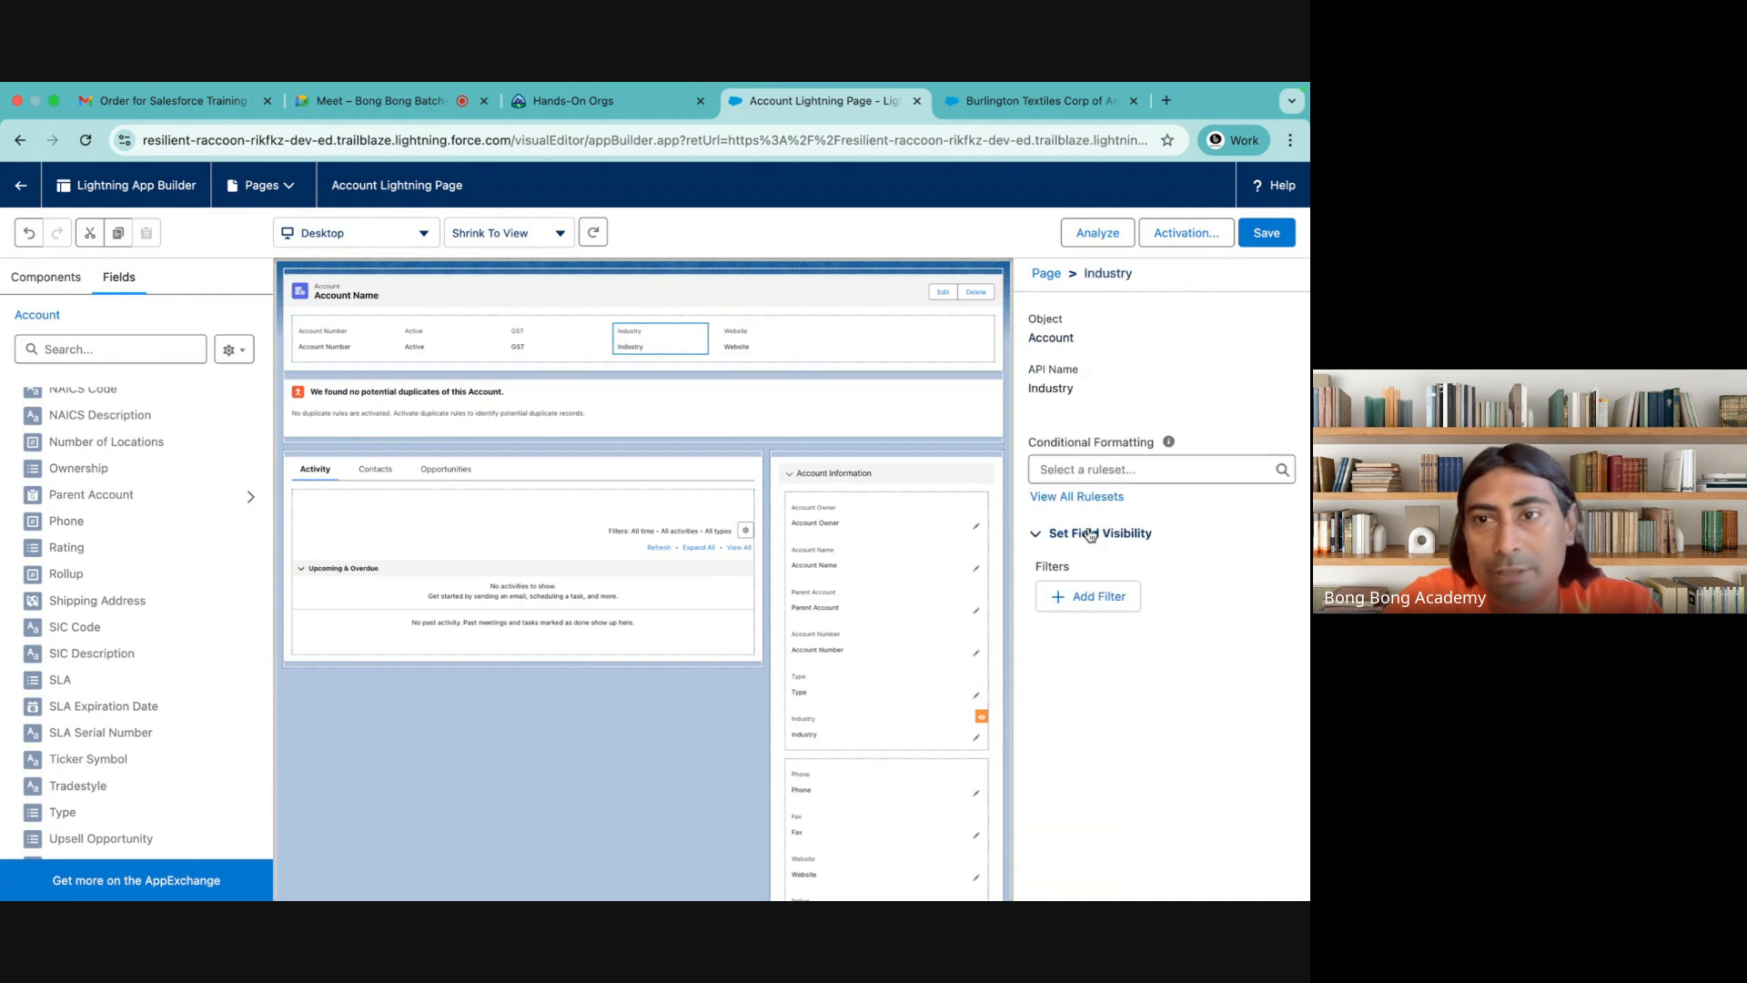
left_click(1070, 596)
left_click(783, 578)
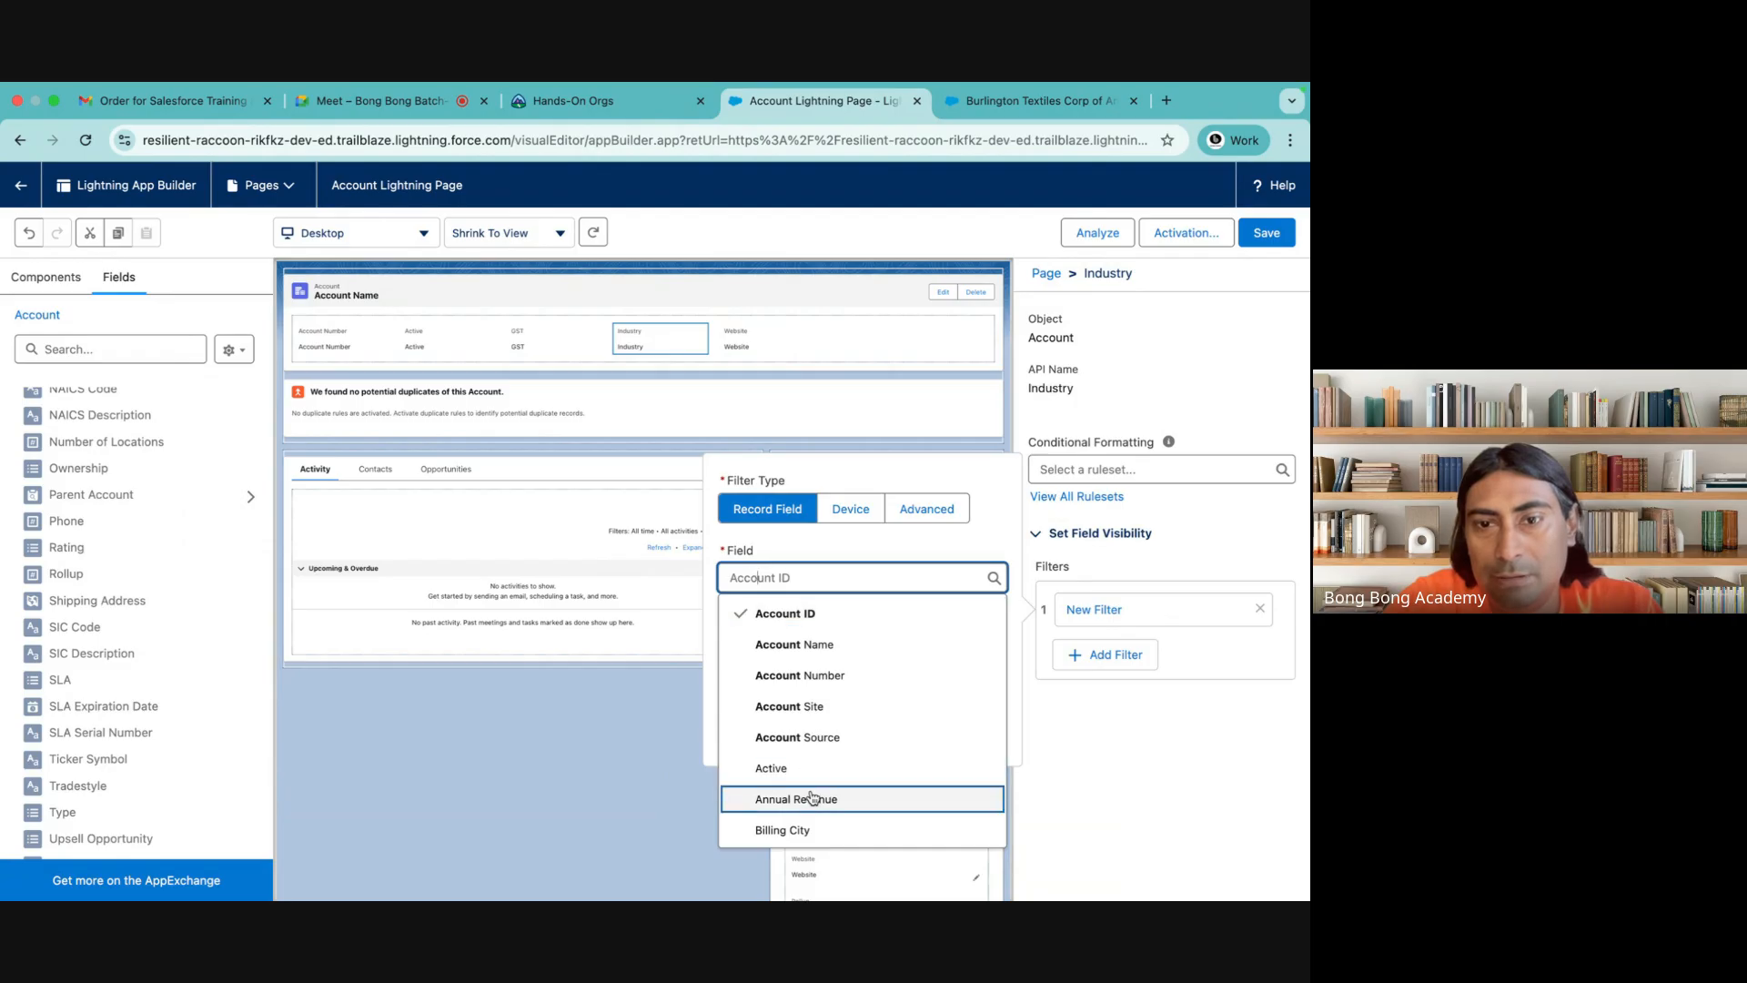
left_click(773, 768)
left_click(783, 709)
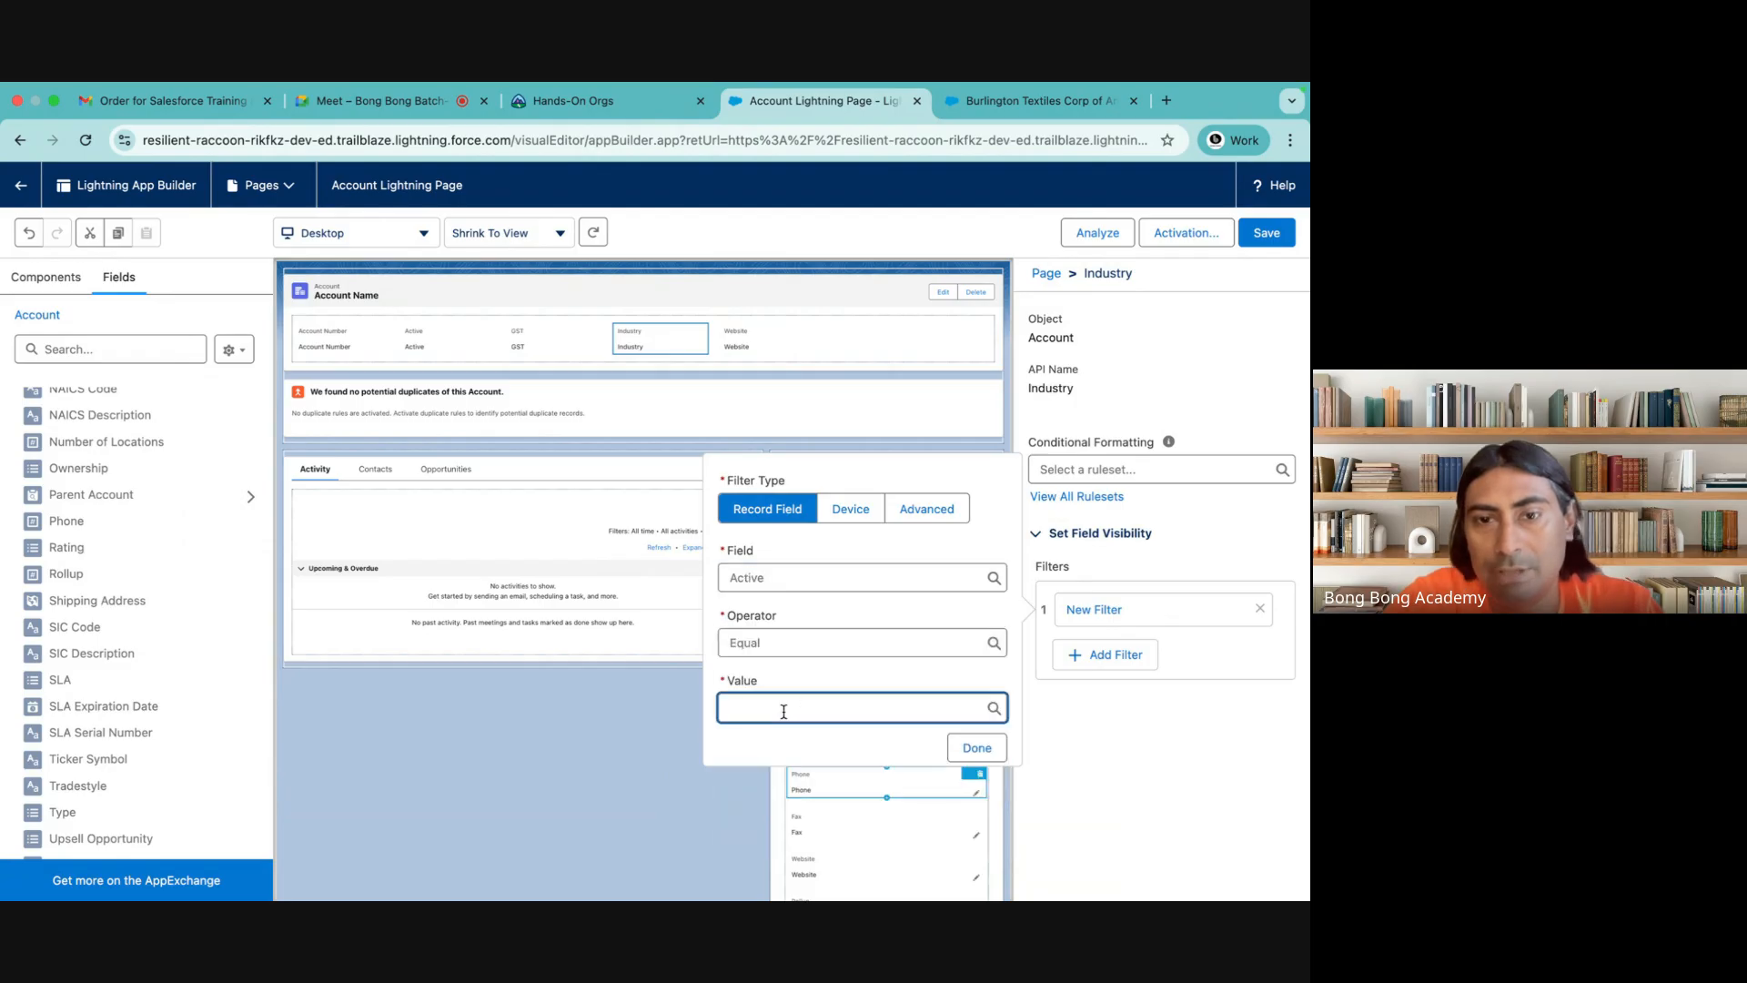
type("Yes")
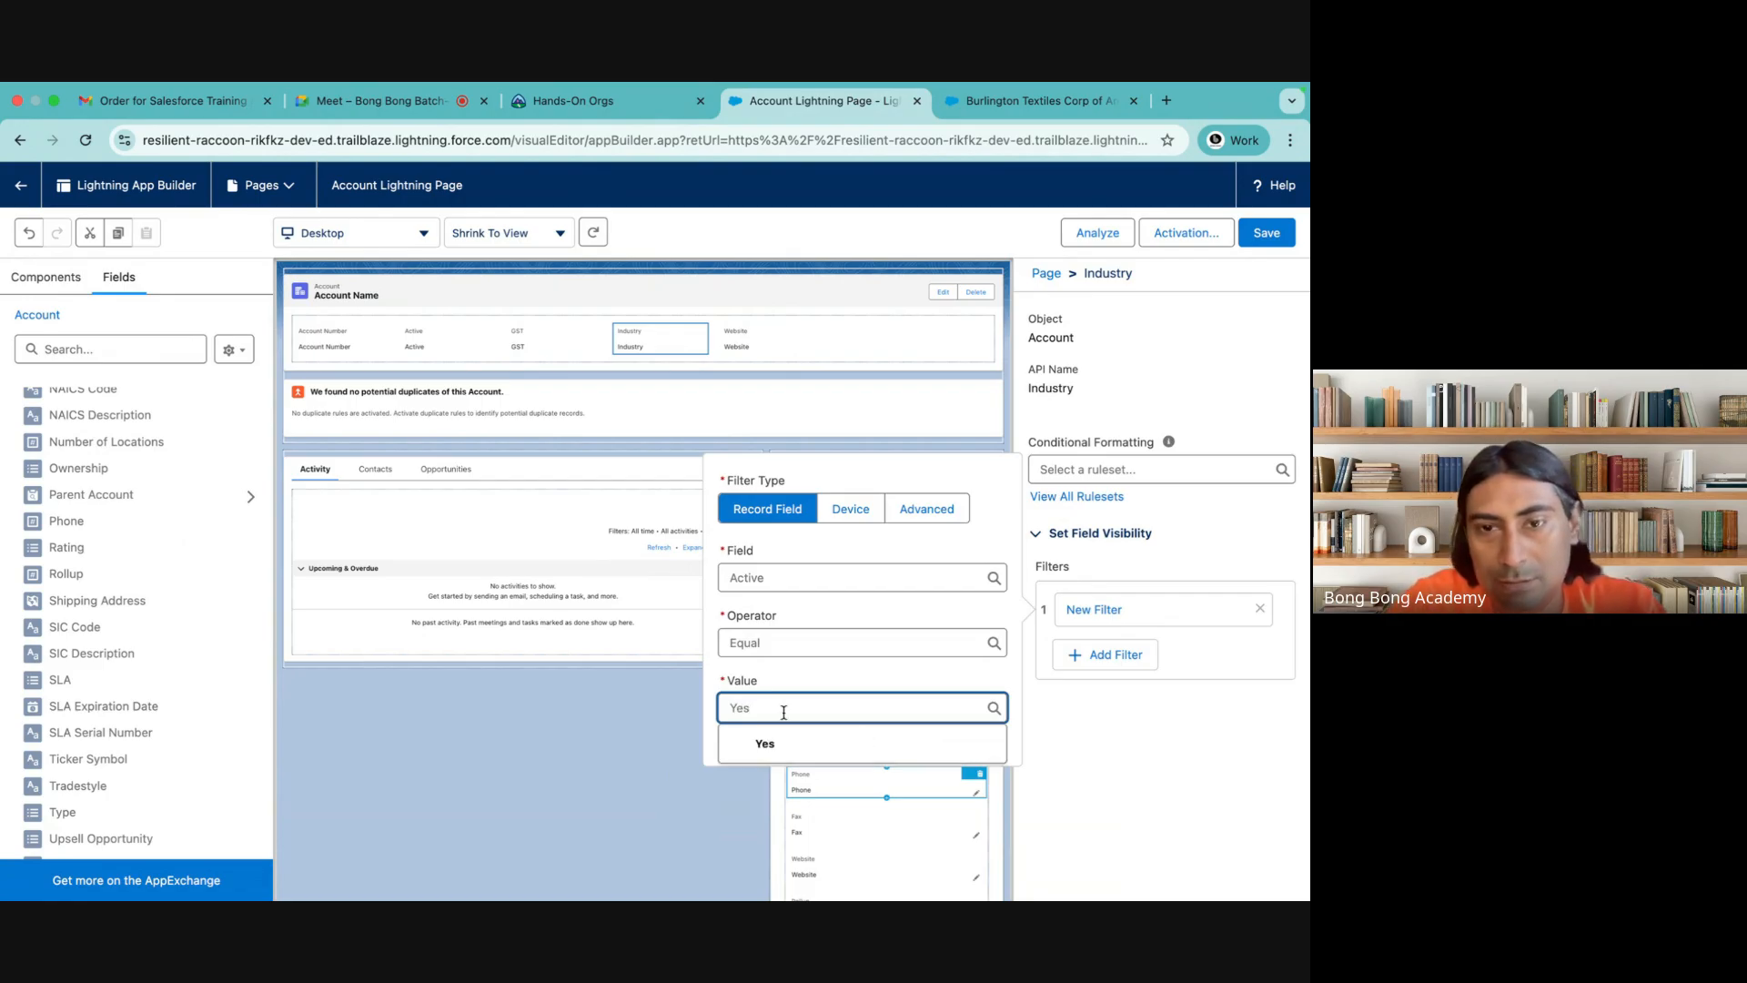
left_click(766, 739)
left_click(975, 745)
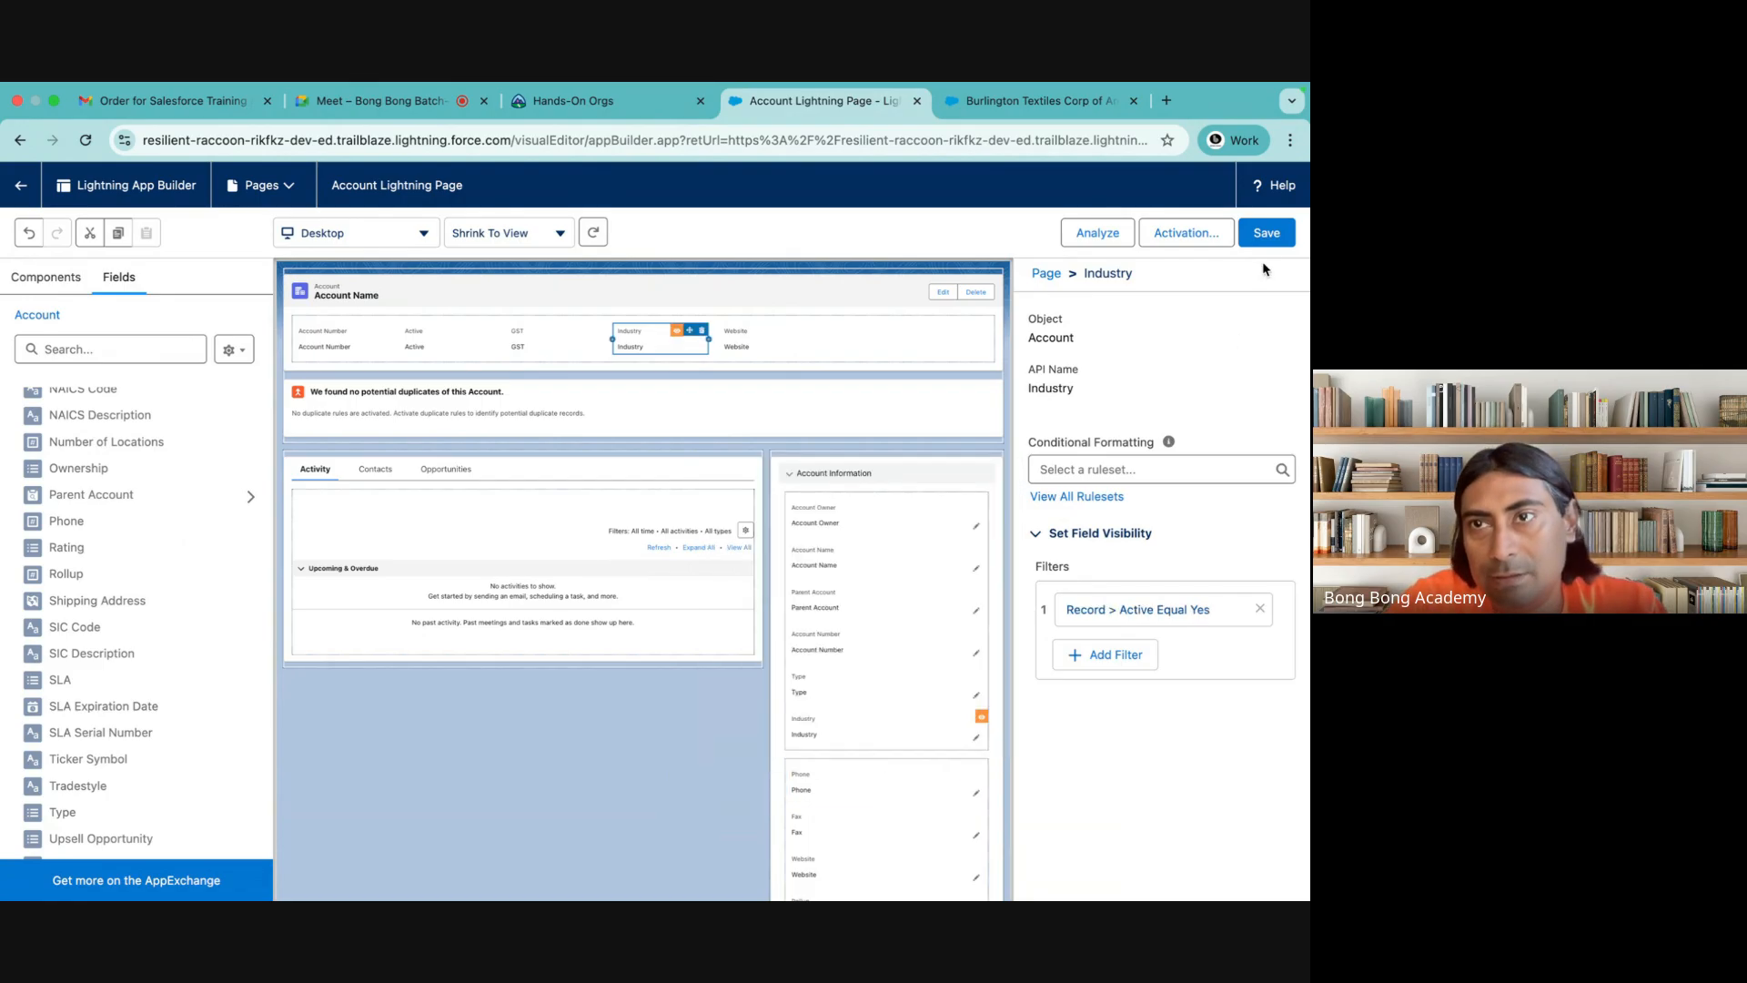
left_click(1263, 237)
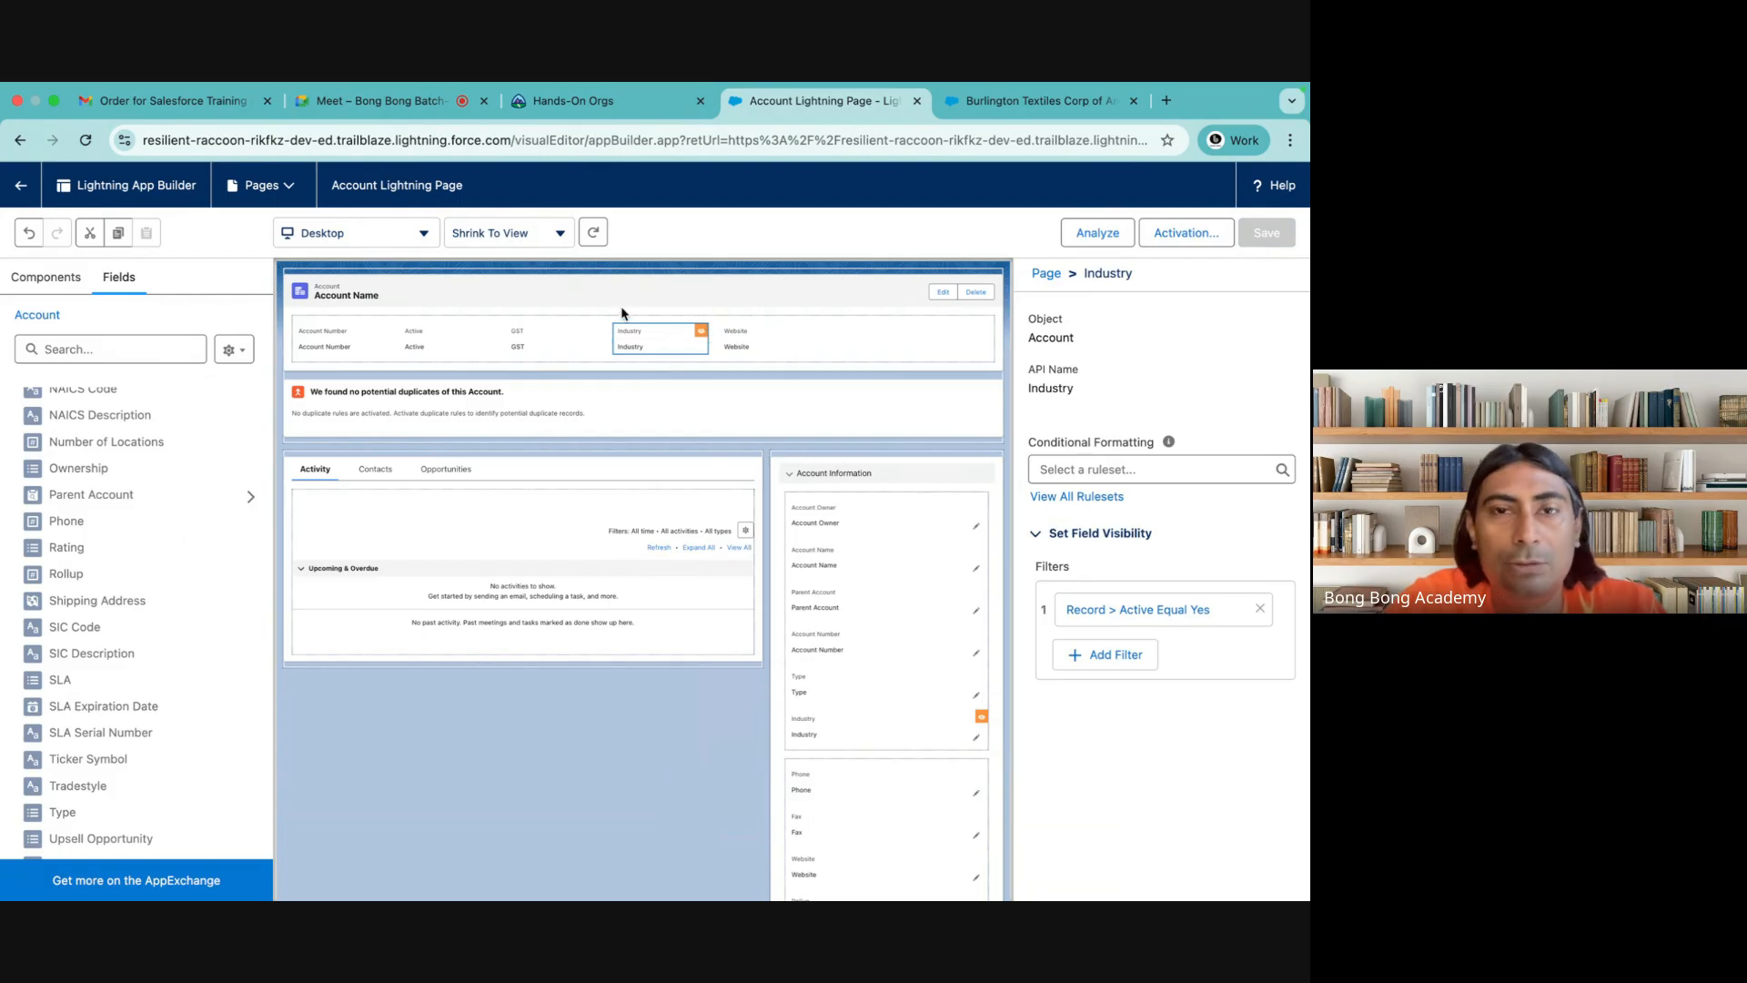
left_click(921, 728)
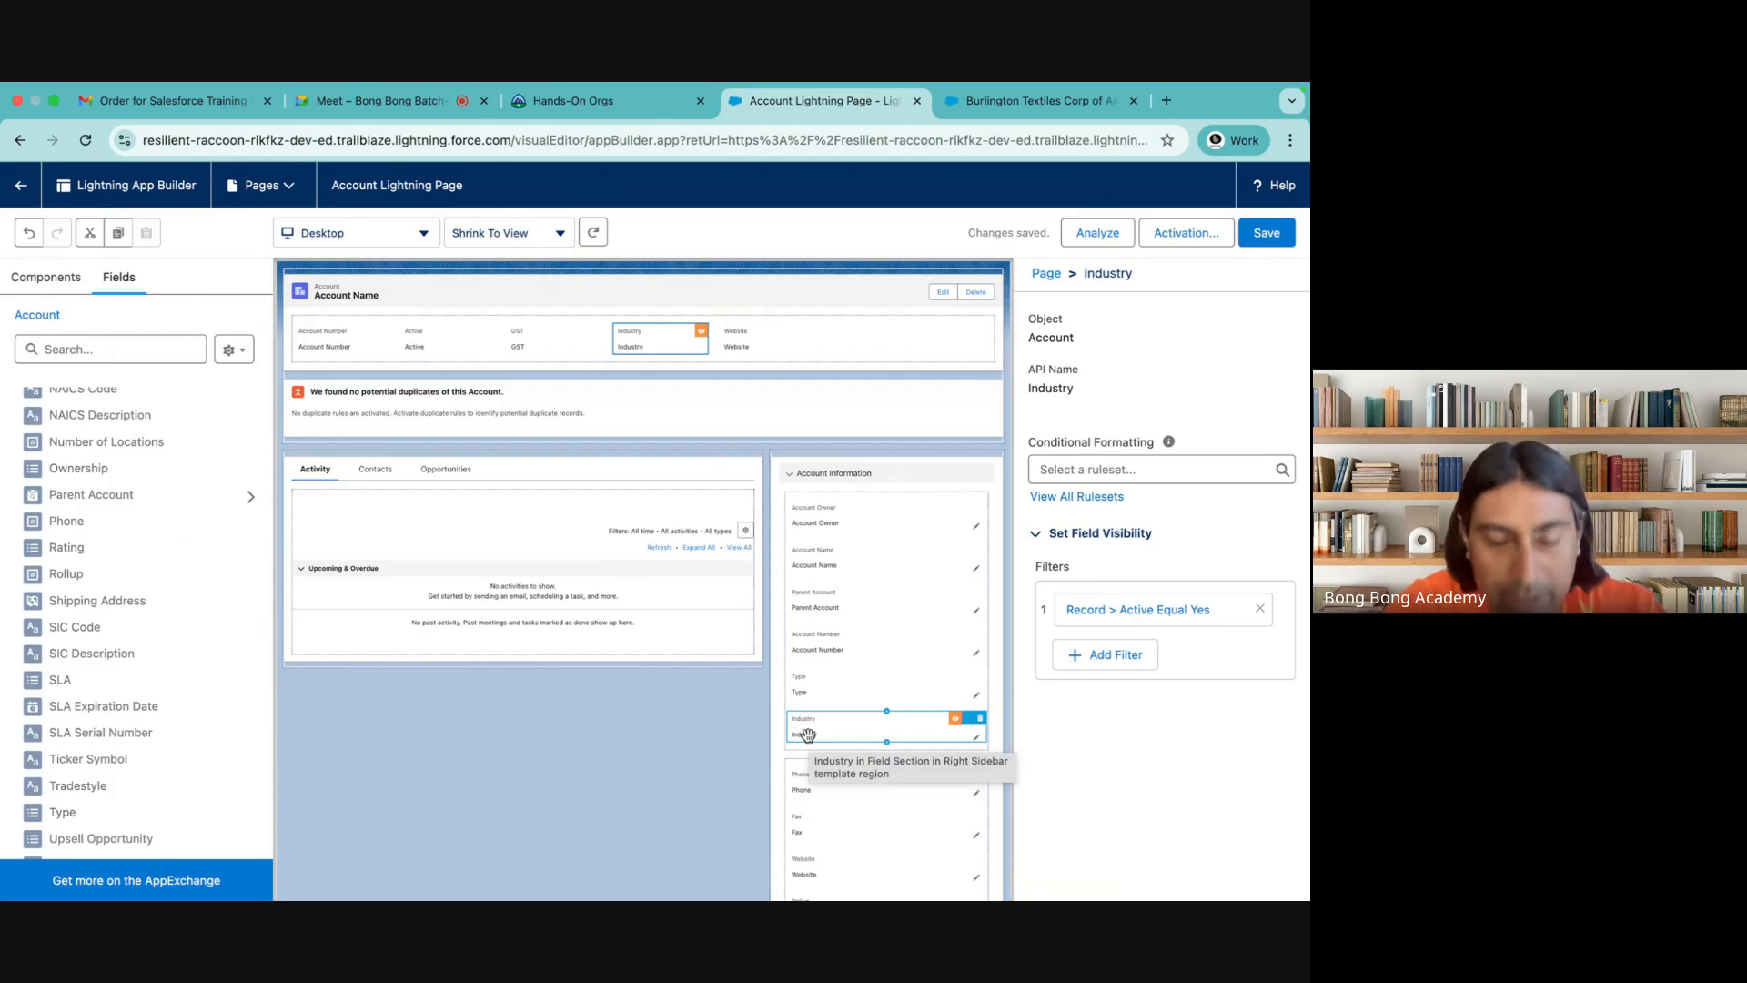
left_click(662, 343)
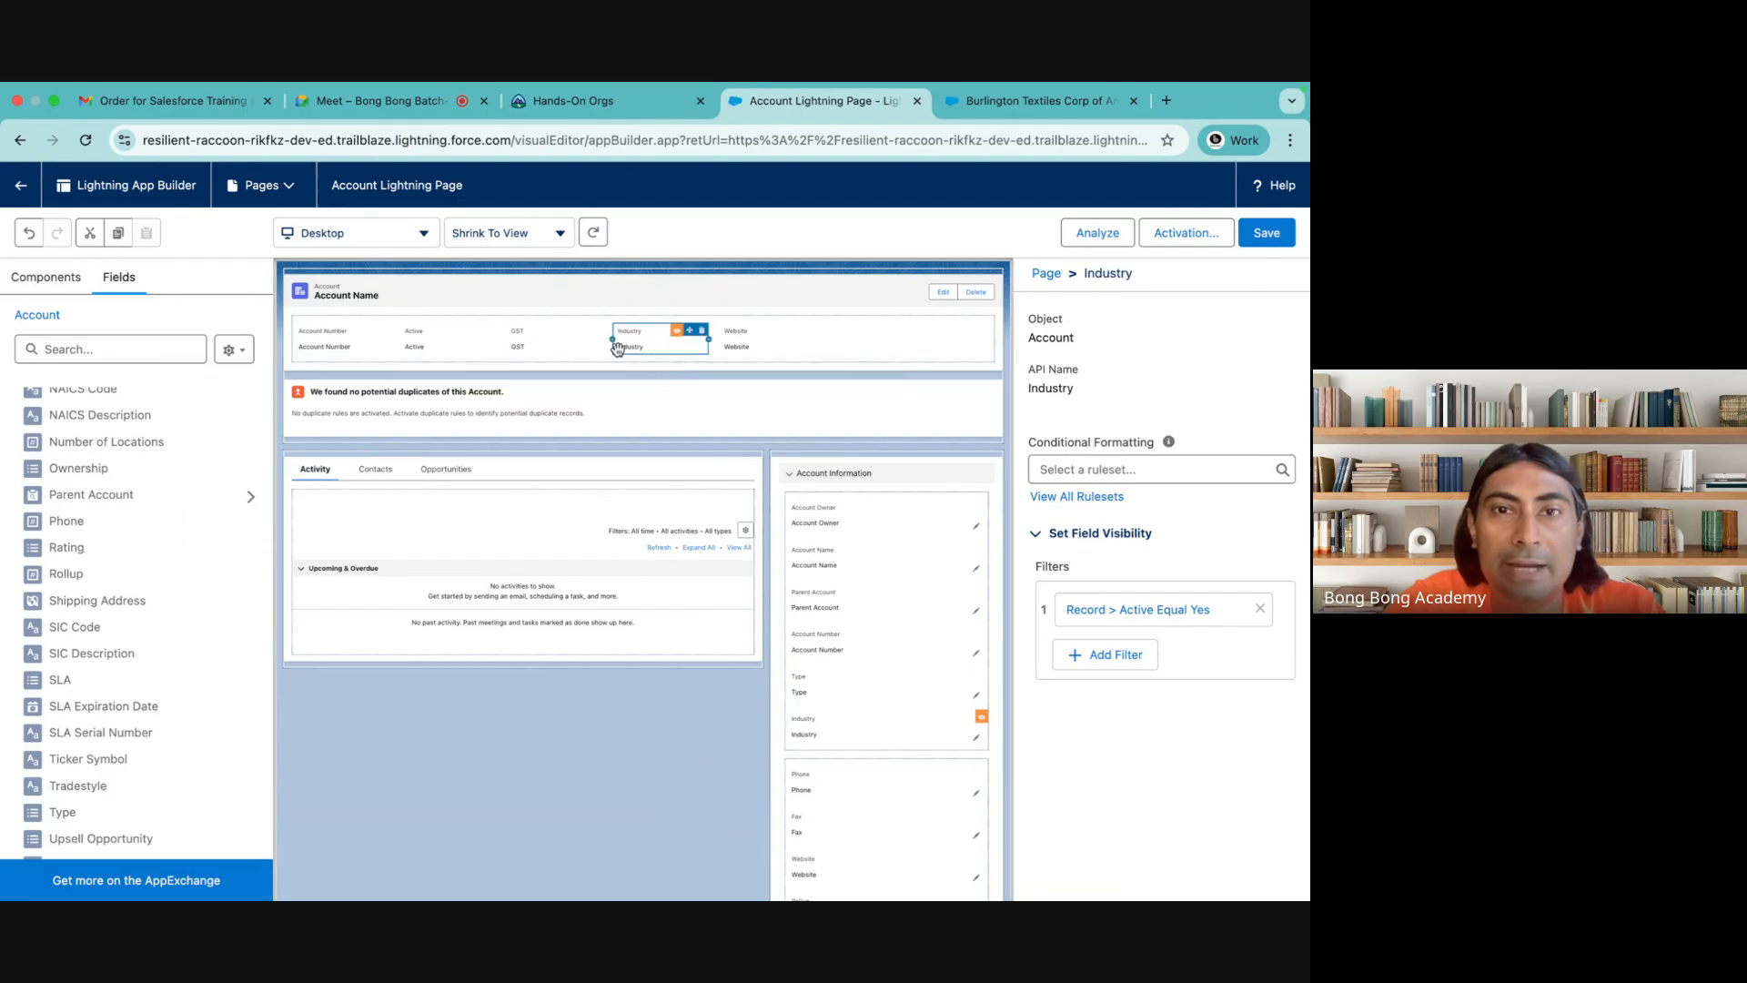
left_click(969, 297)
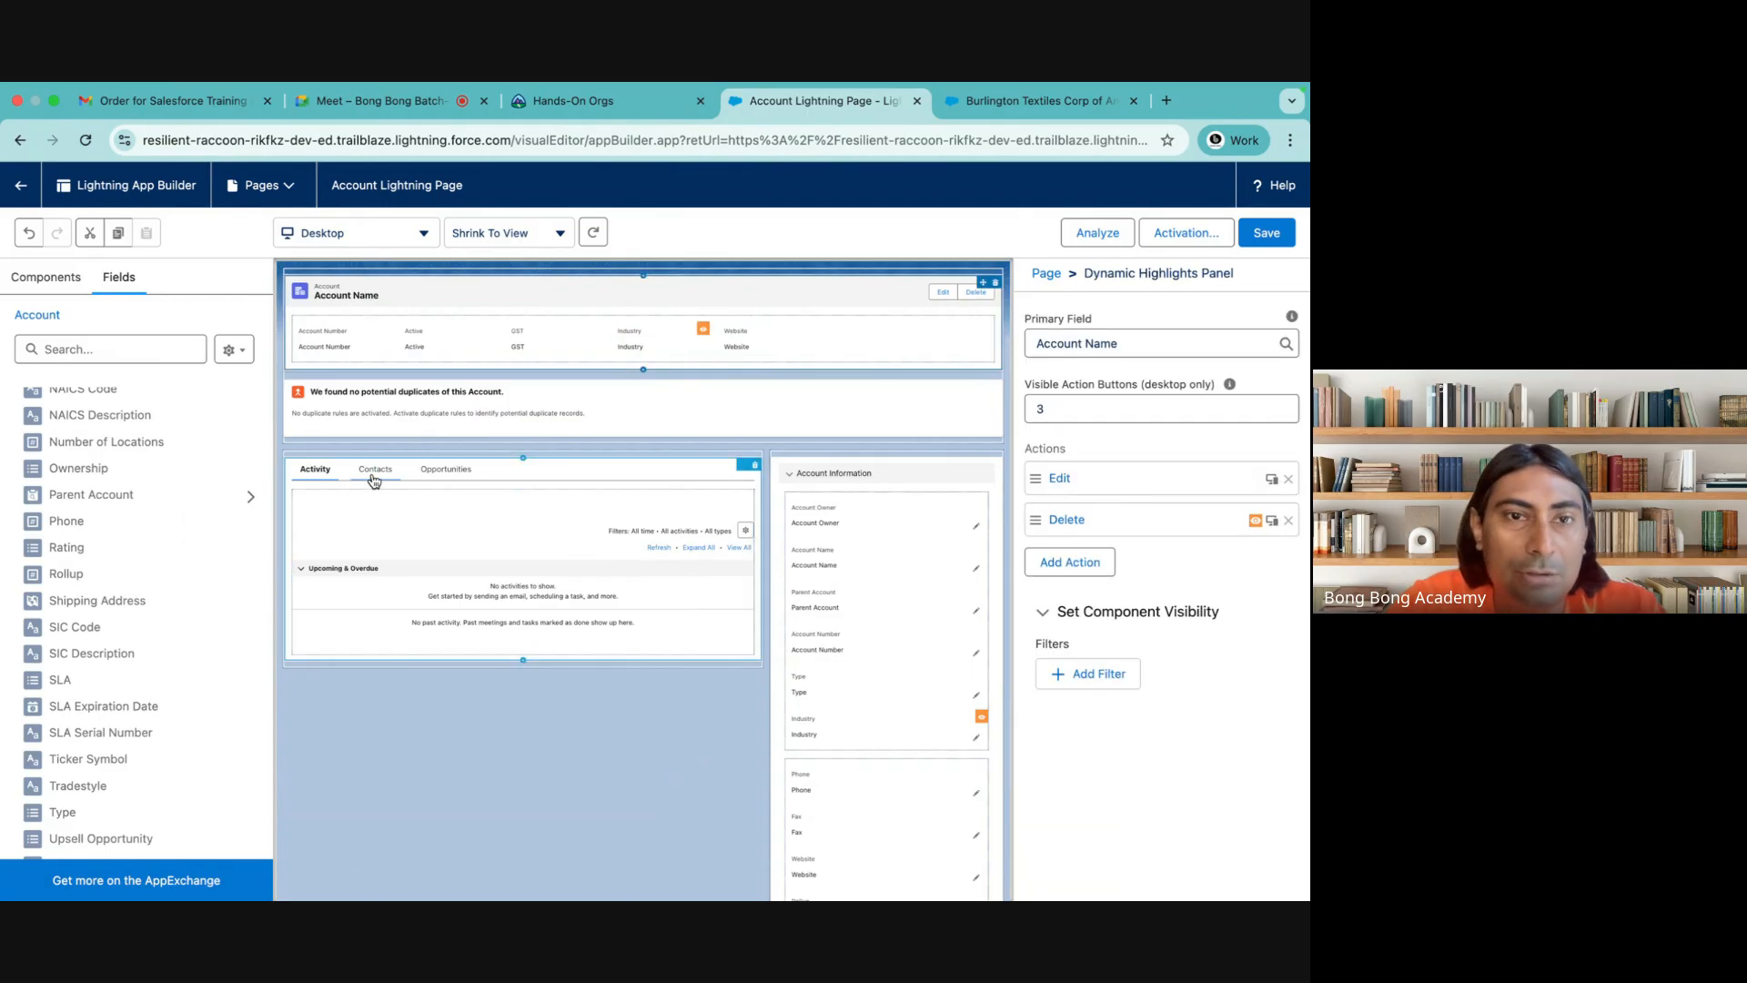
Give the Opportunities tab of the Tabs component a record field visibility filter of Active Equal Yes
left_click(447, 475)
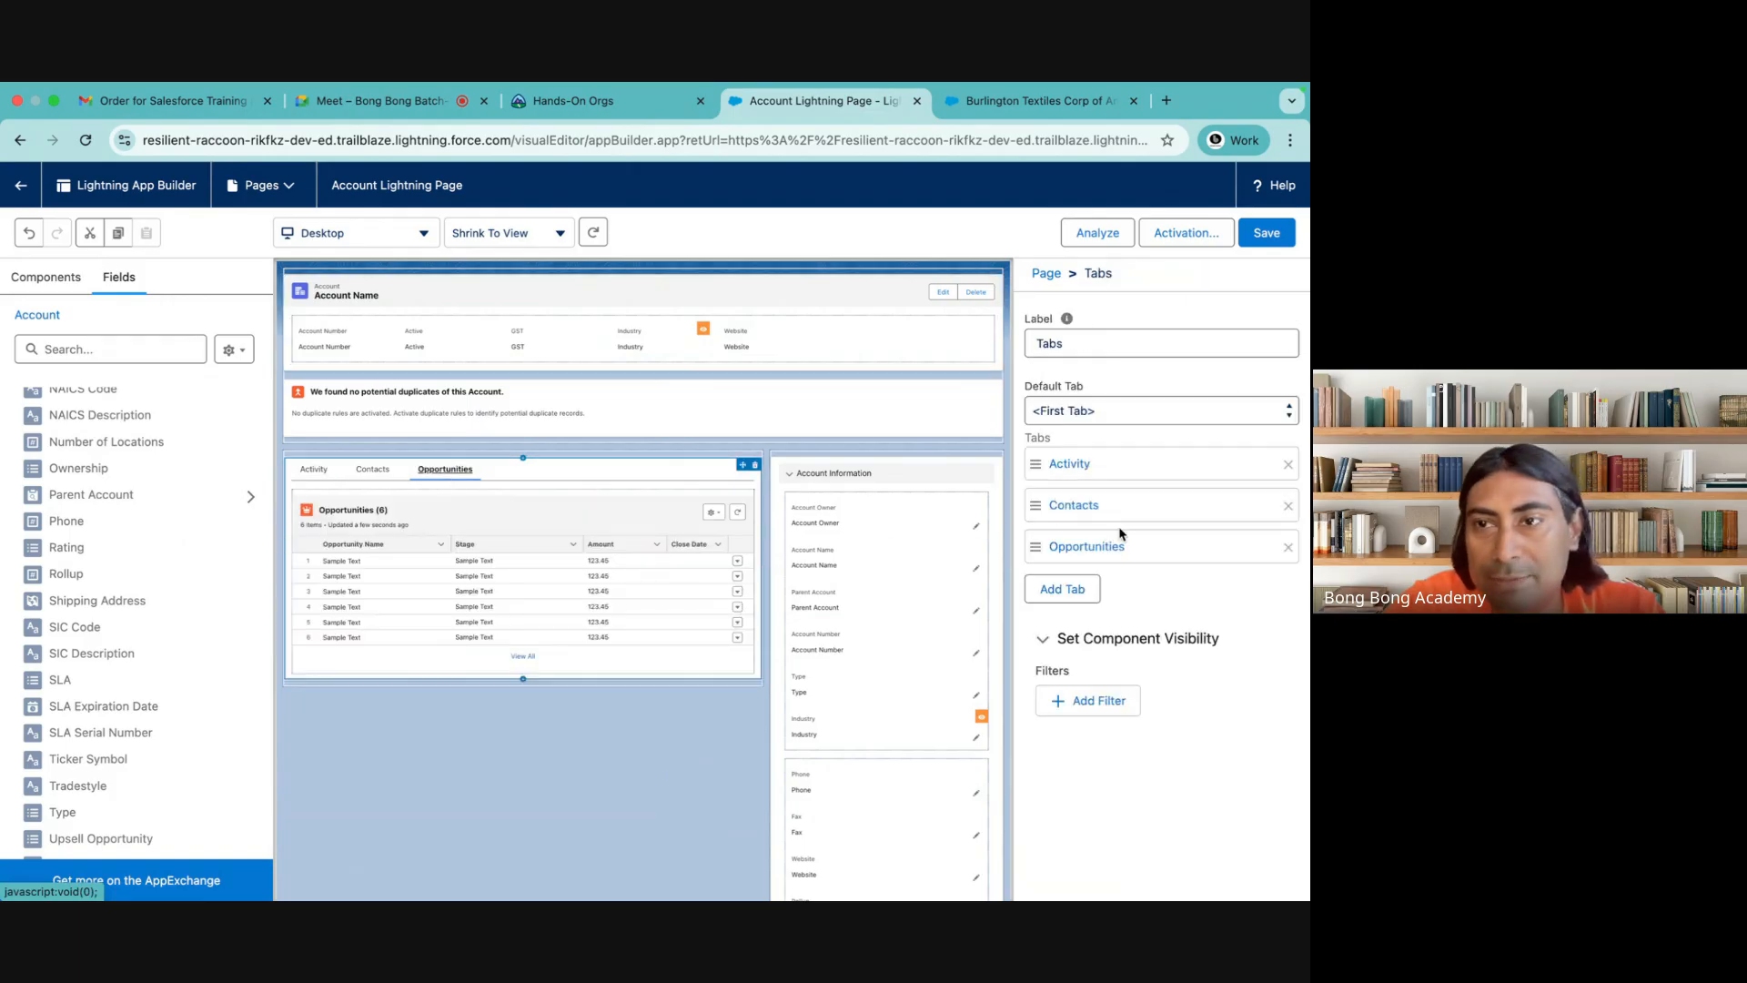
left_click(1137, 557)
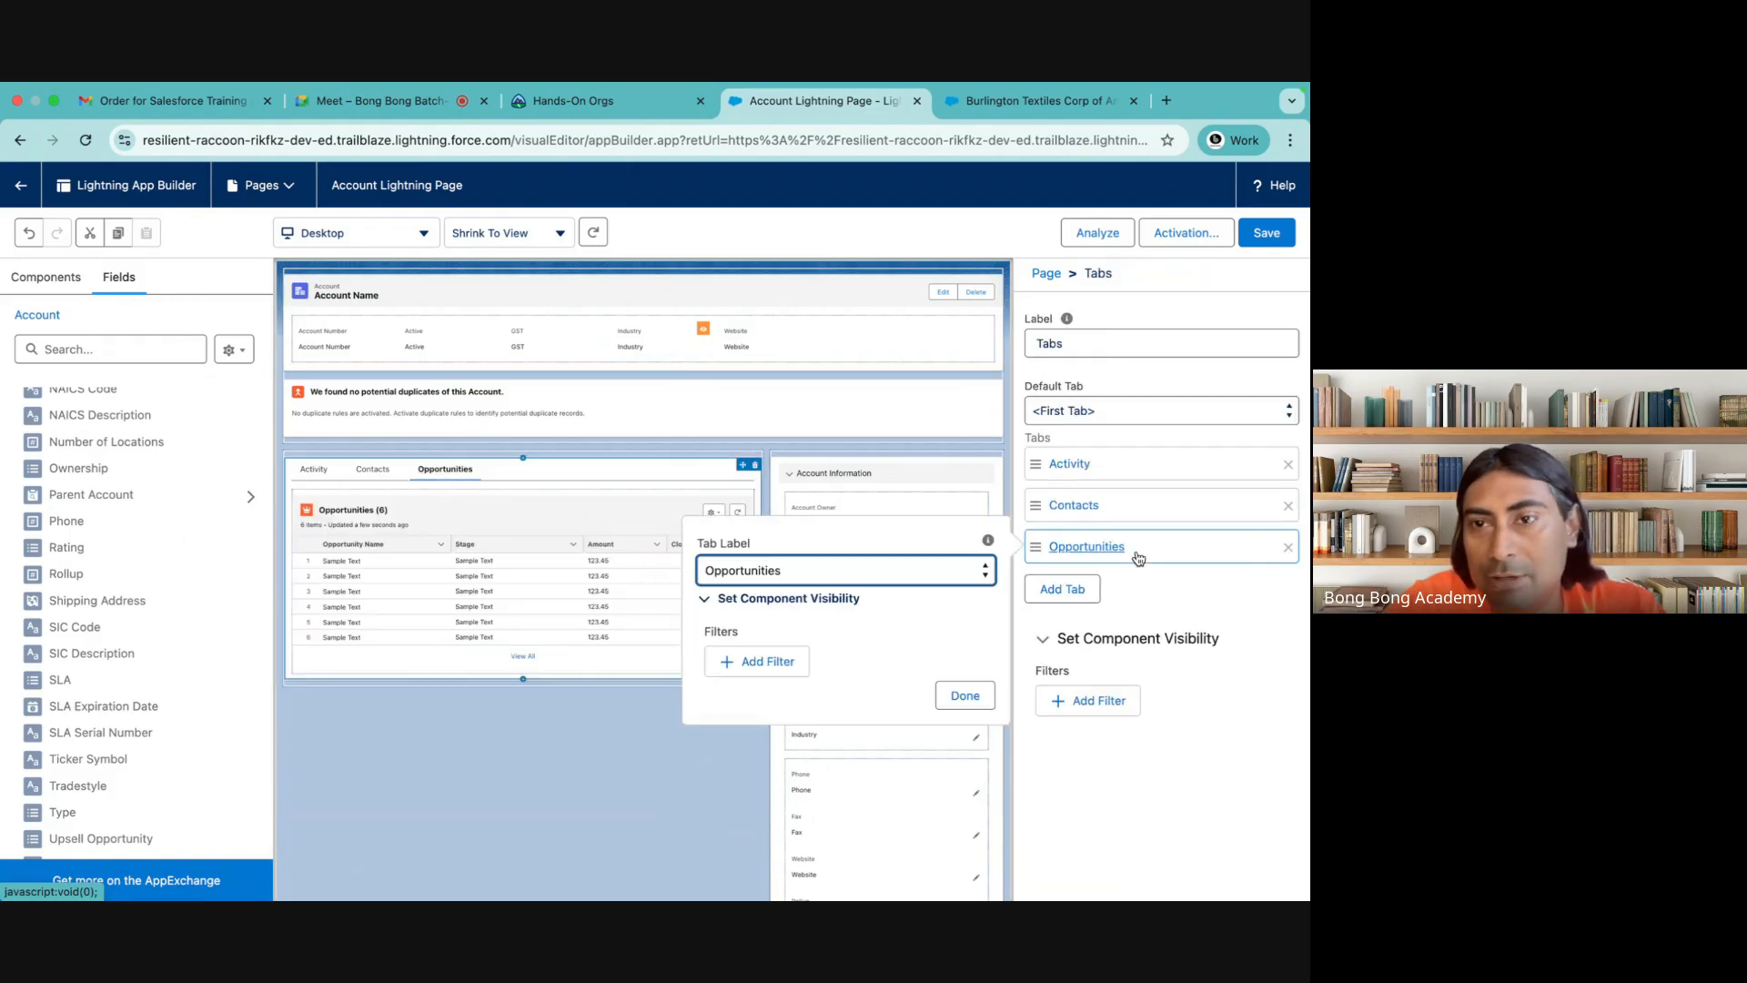
left_click(759, 664)
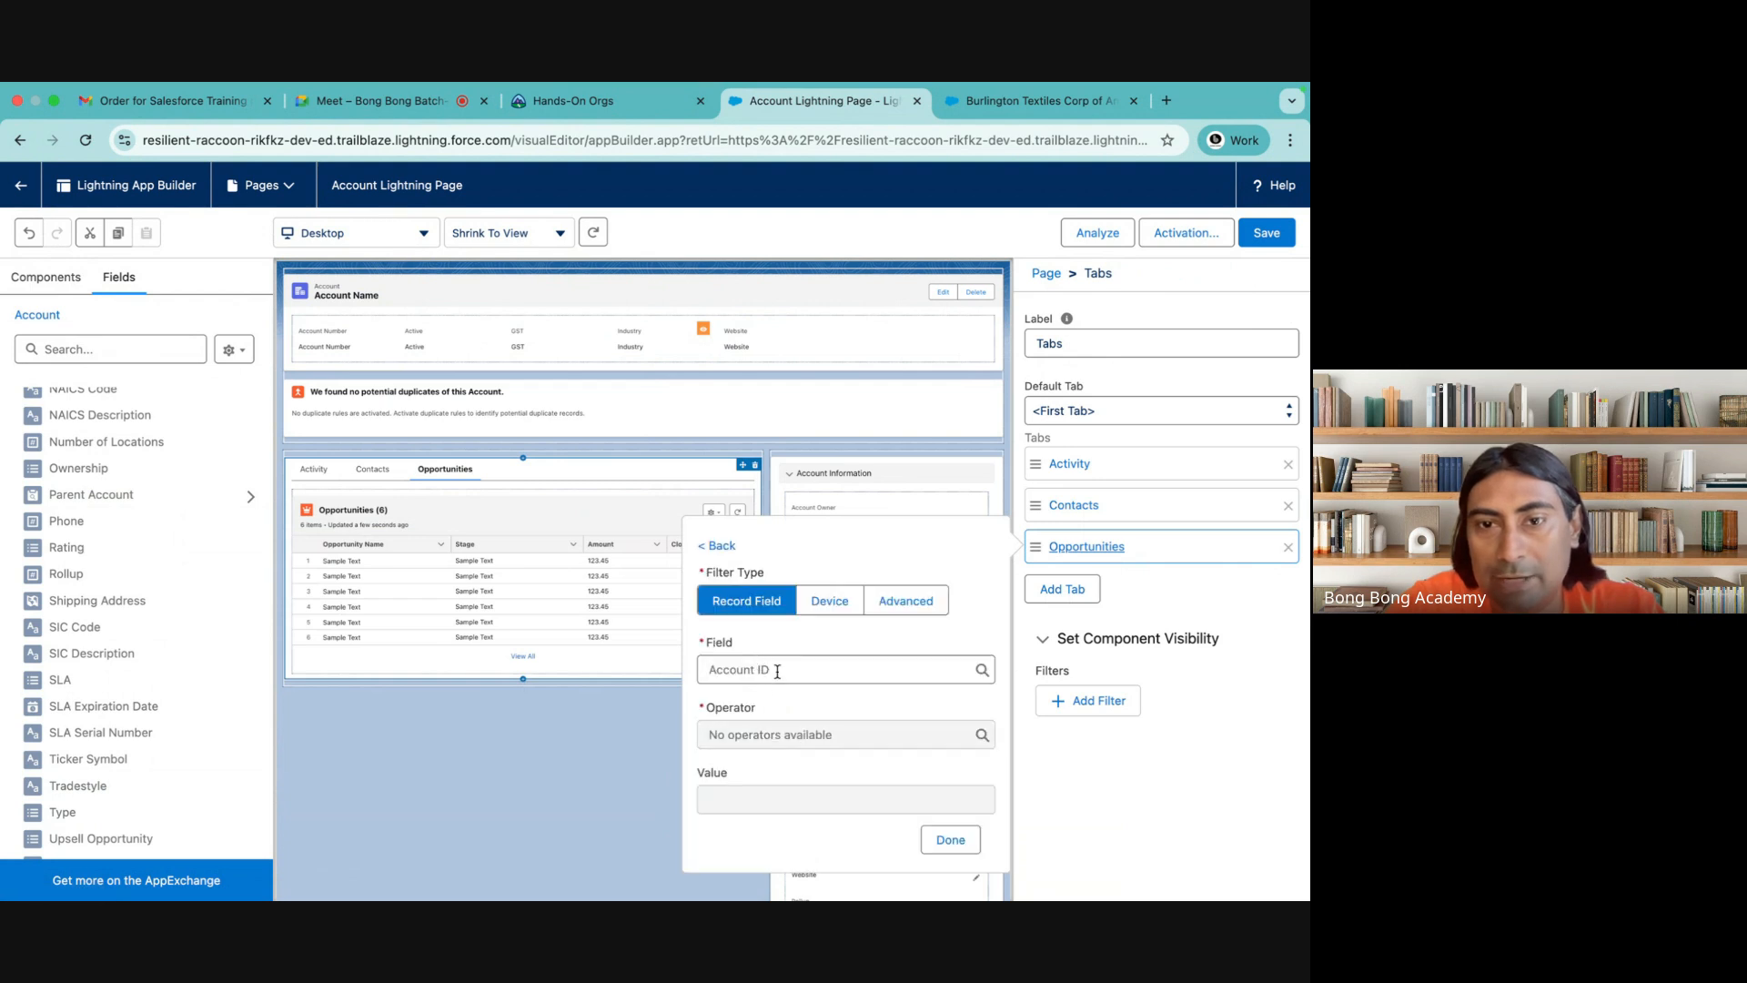
left_click(774, 667)
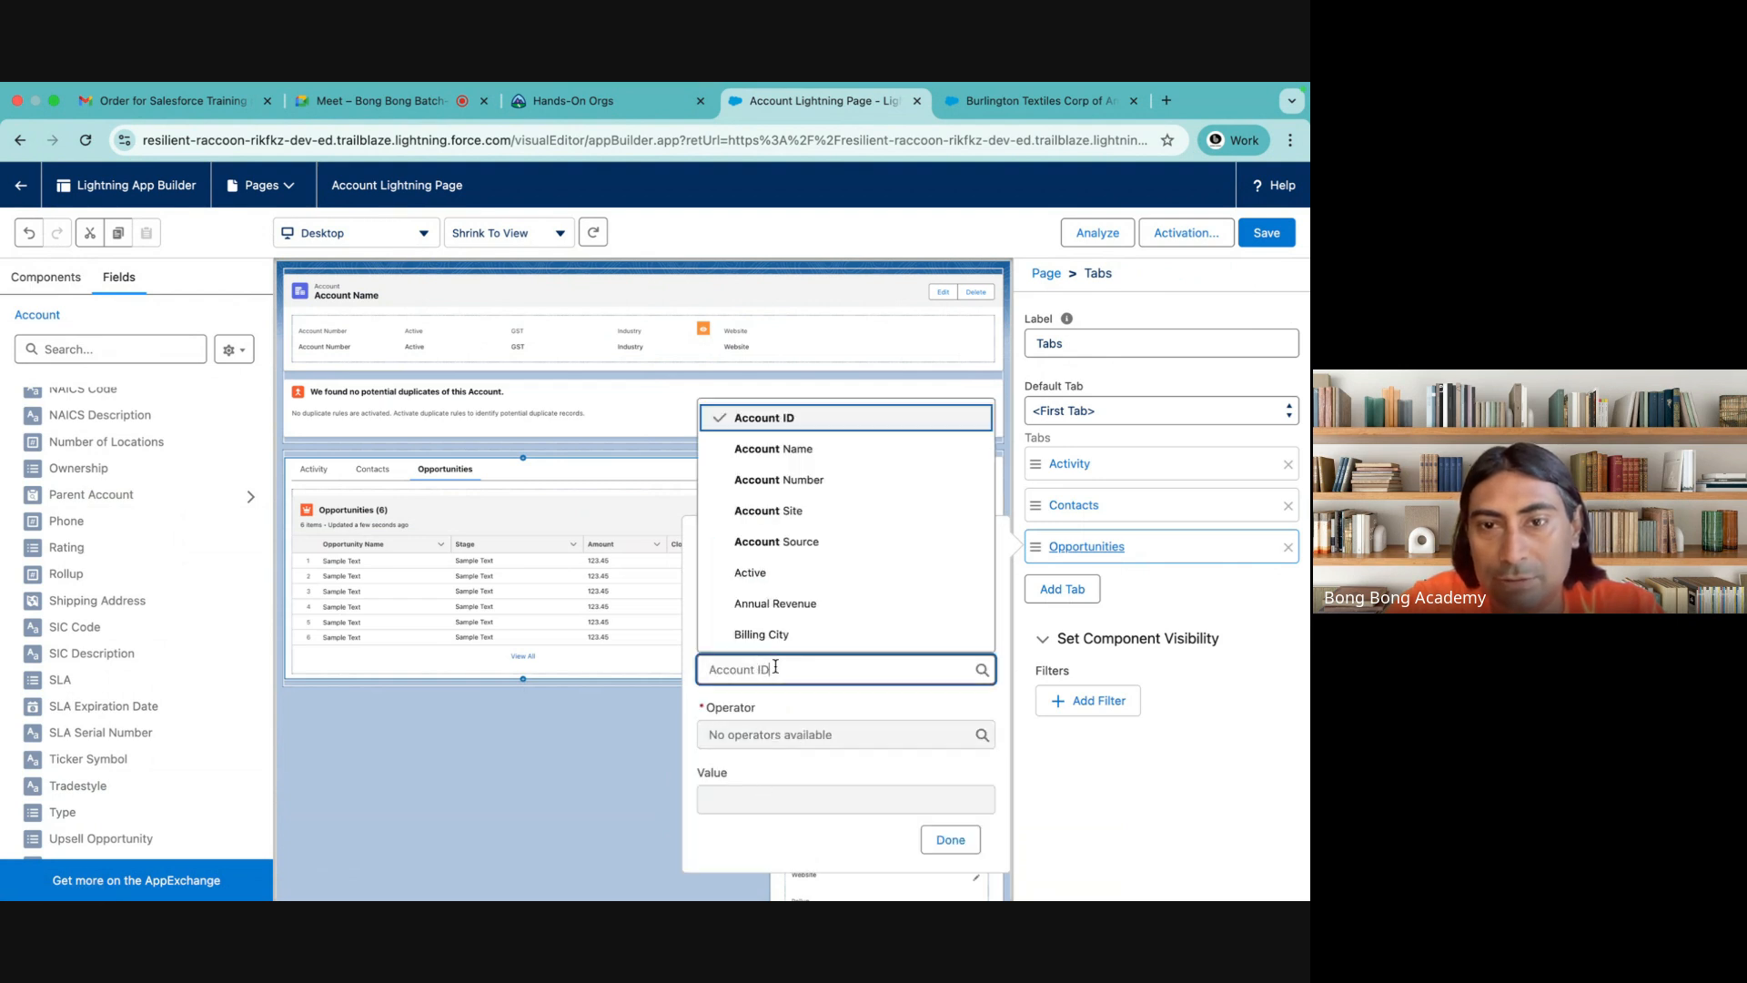
left_click(769, 573)
left_click(734, 801)
type("Y")
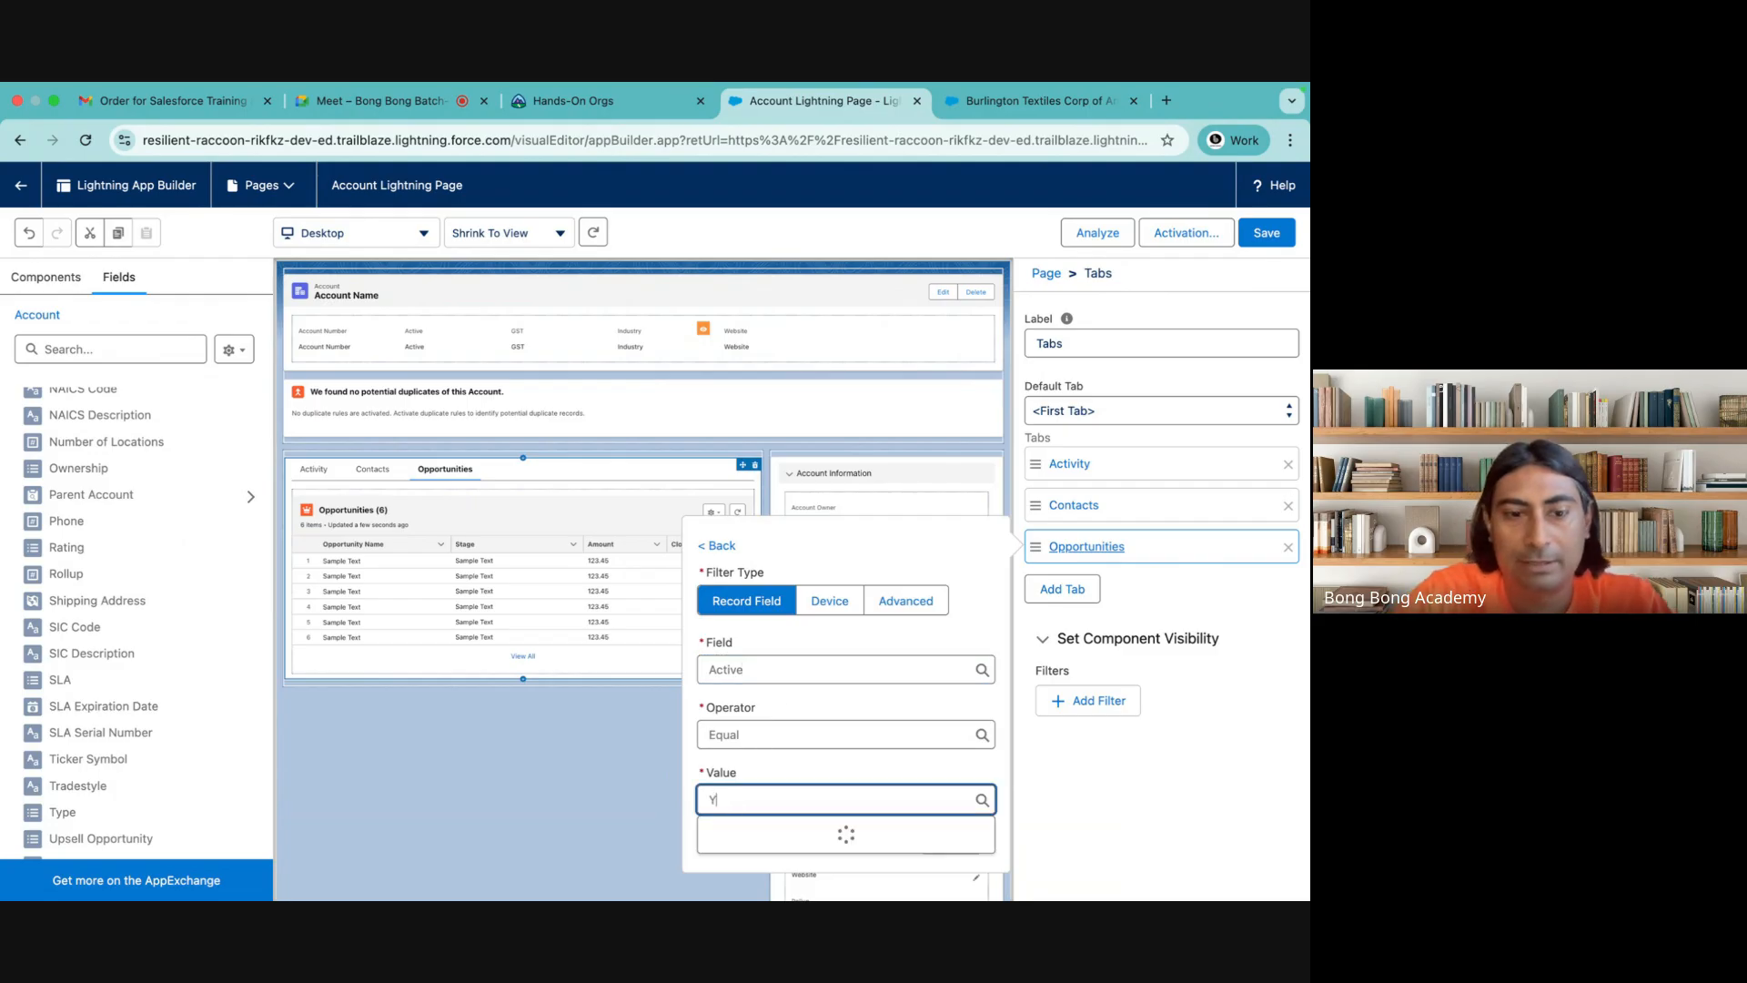
type("es")
left_click(744, 834)
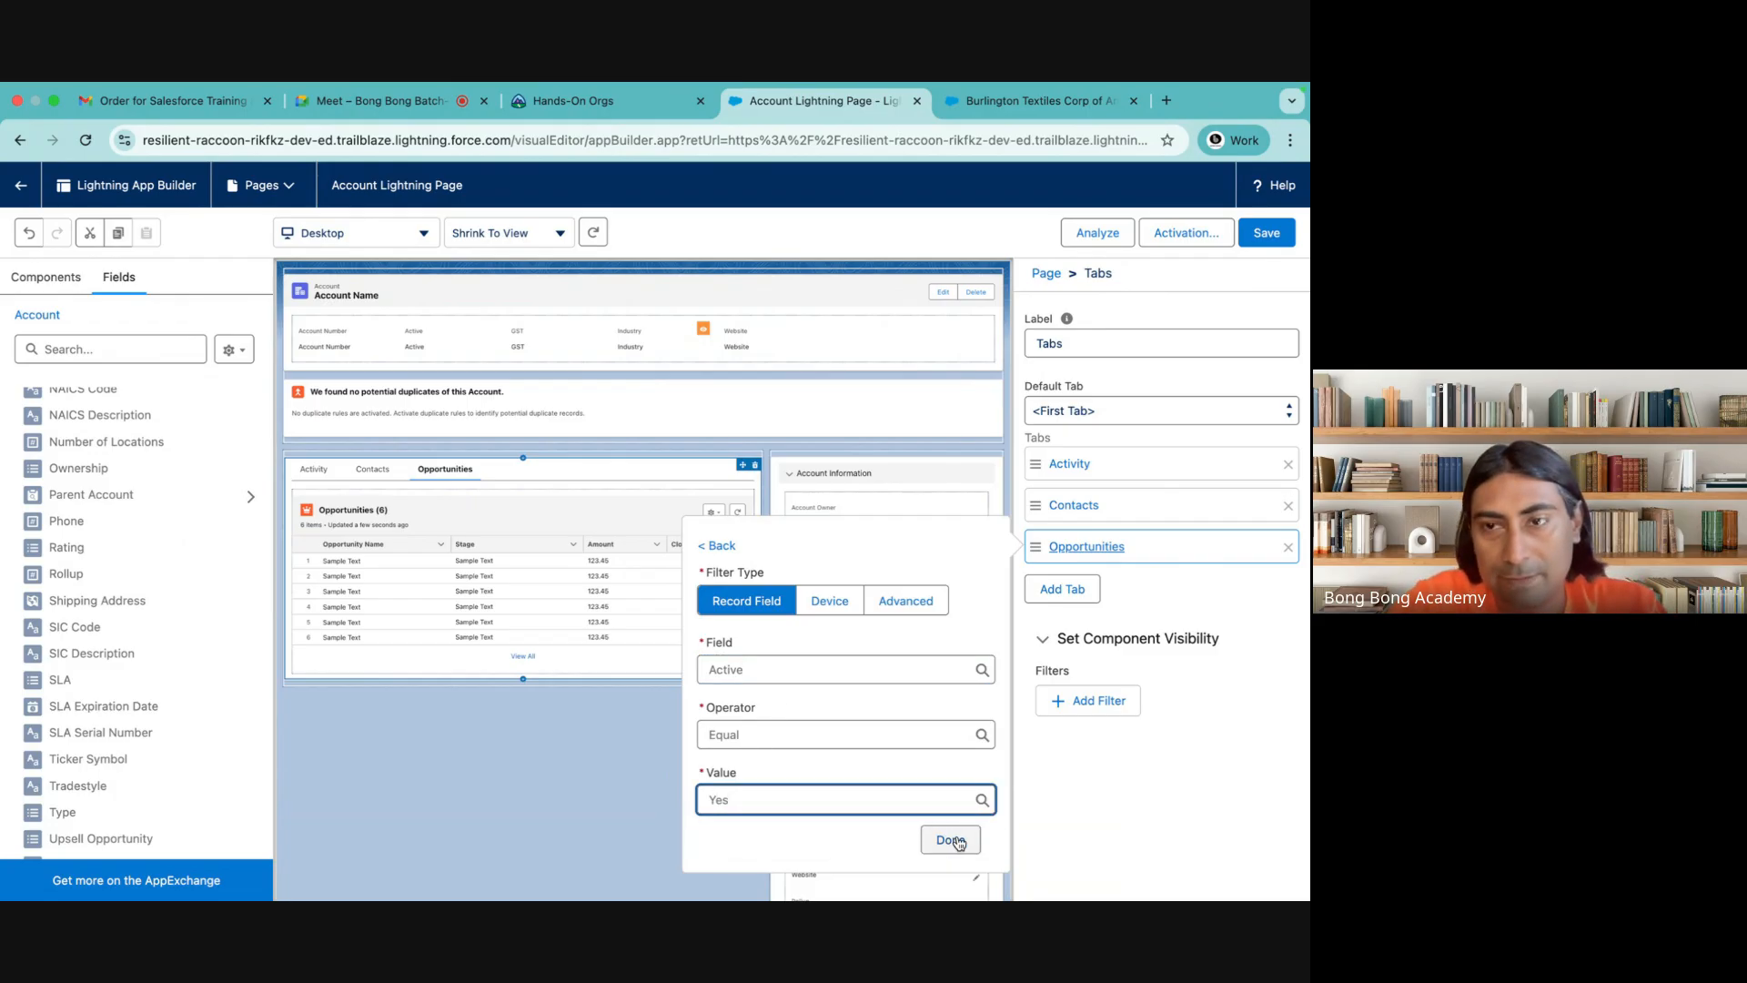
left_click(957, 837)
left_click(963, 786)
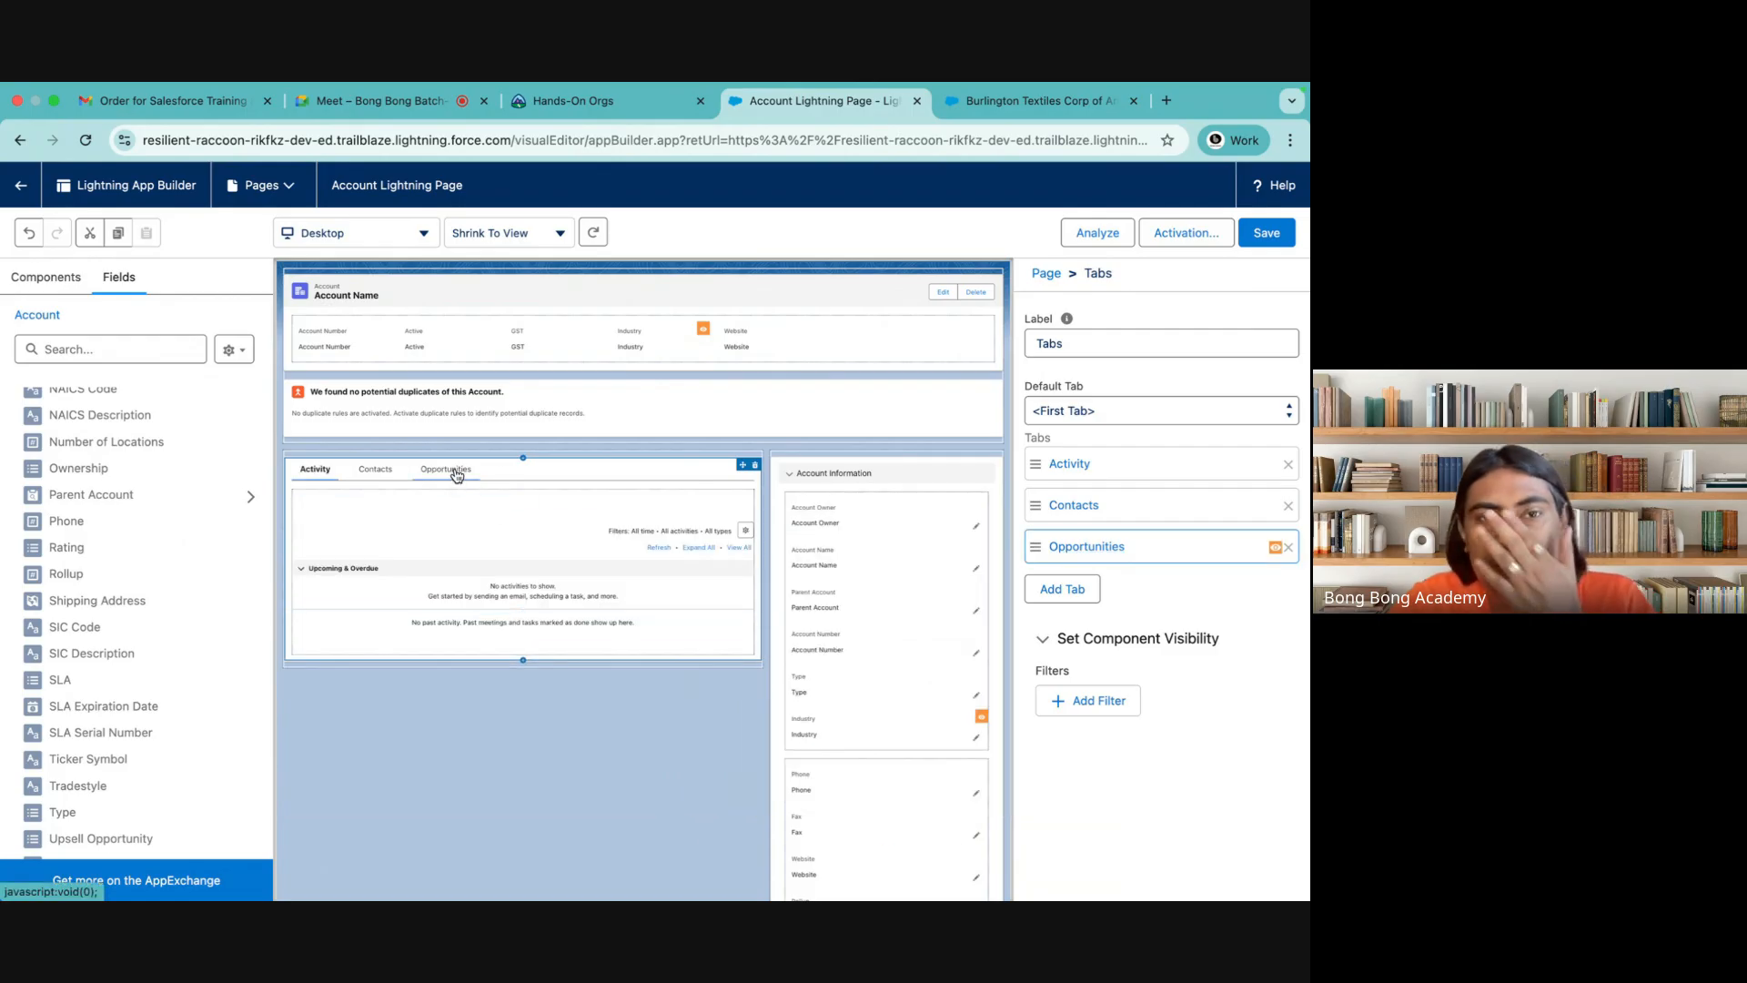
Review the settings of the Contacts dynamic related list and save the page
left_click(370, 481)
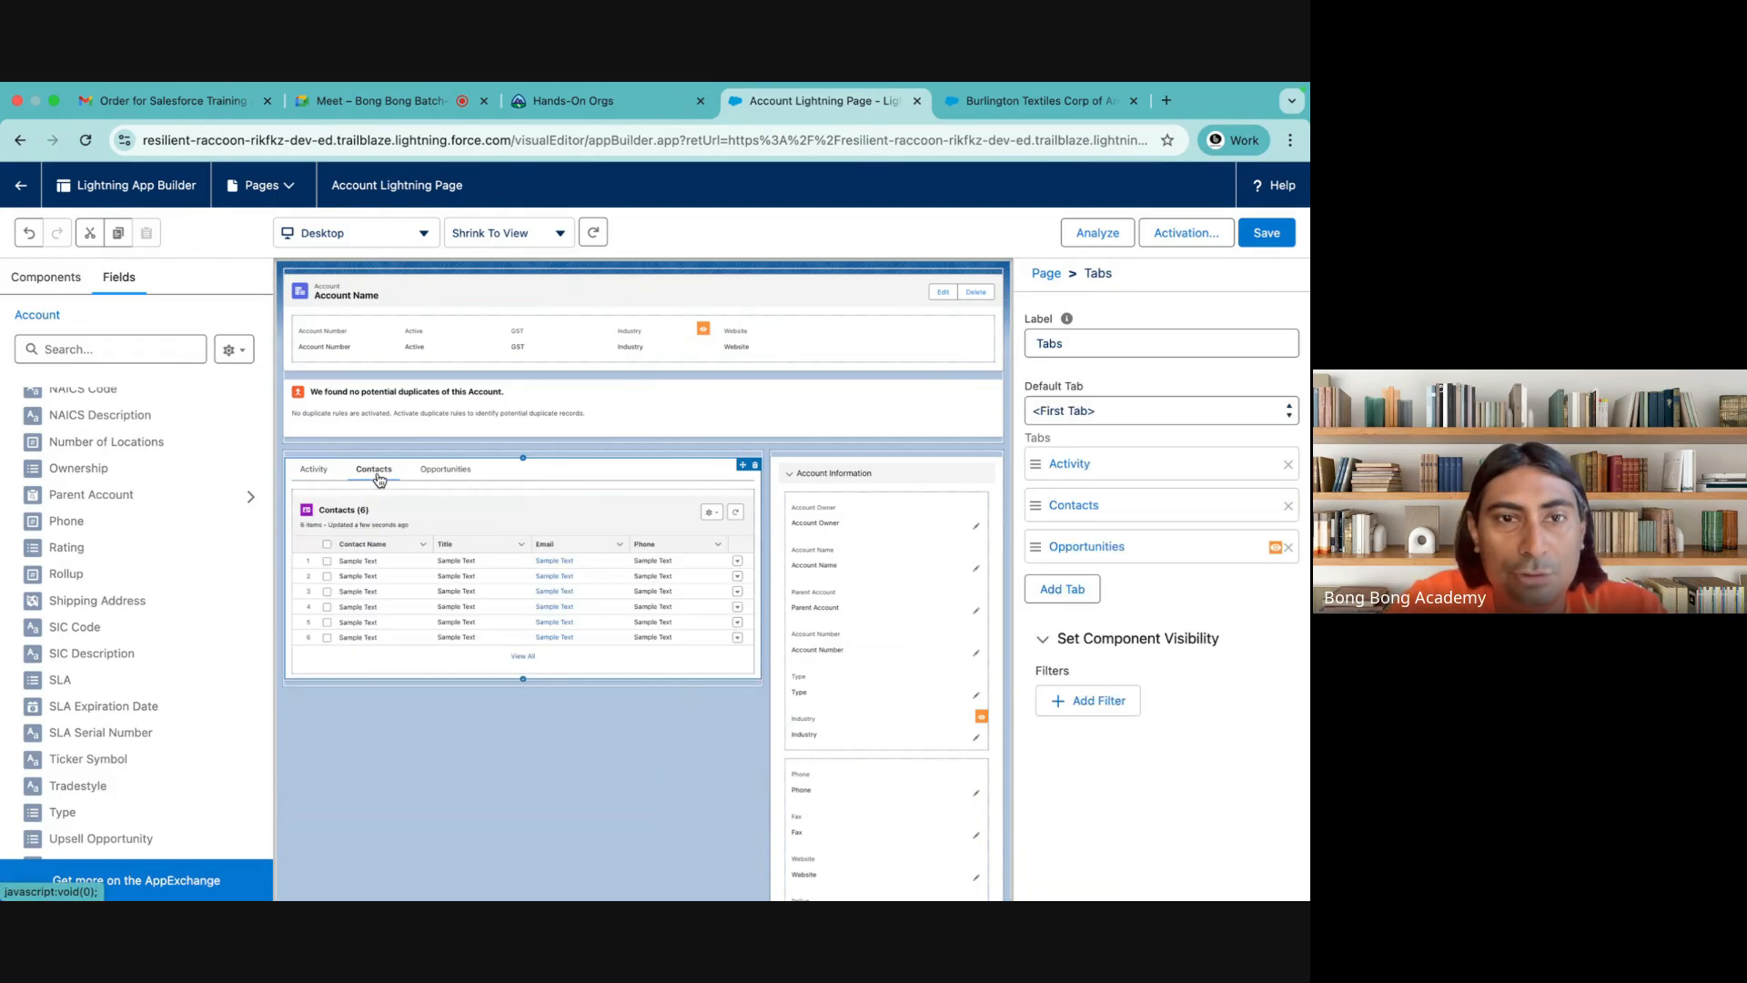
left_click(395, 526)
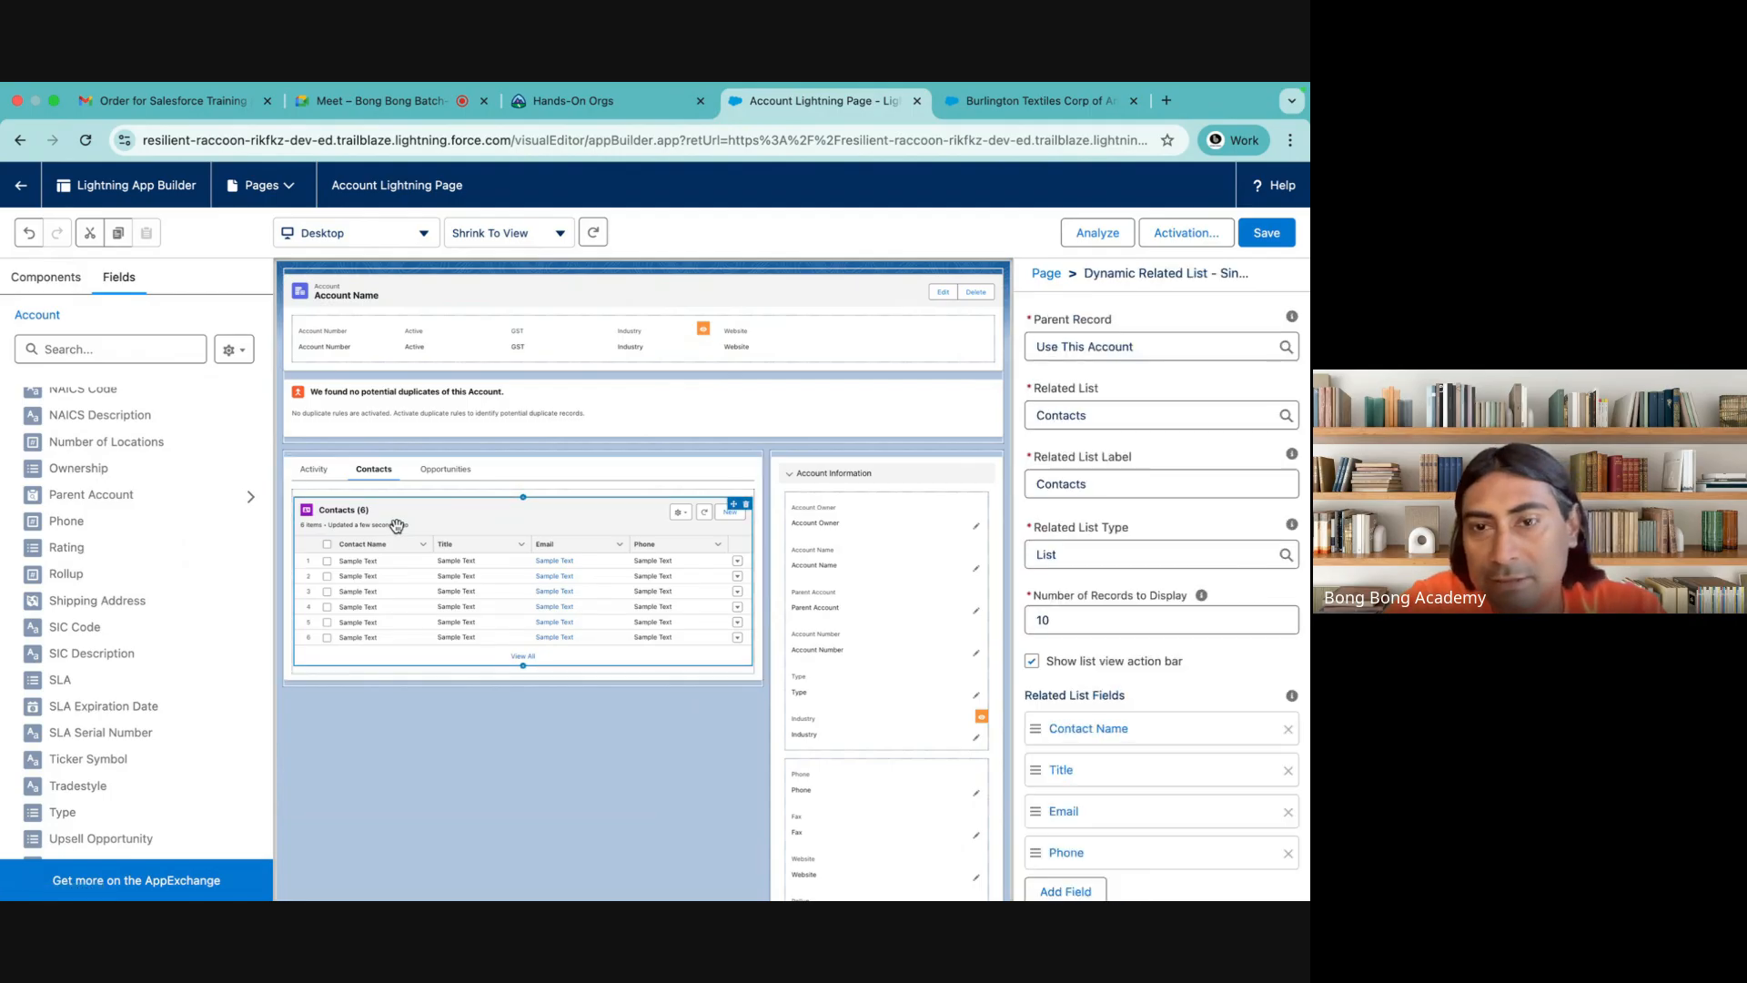
scroll(1156, 728, "down", 3)
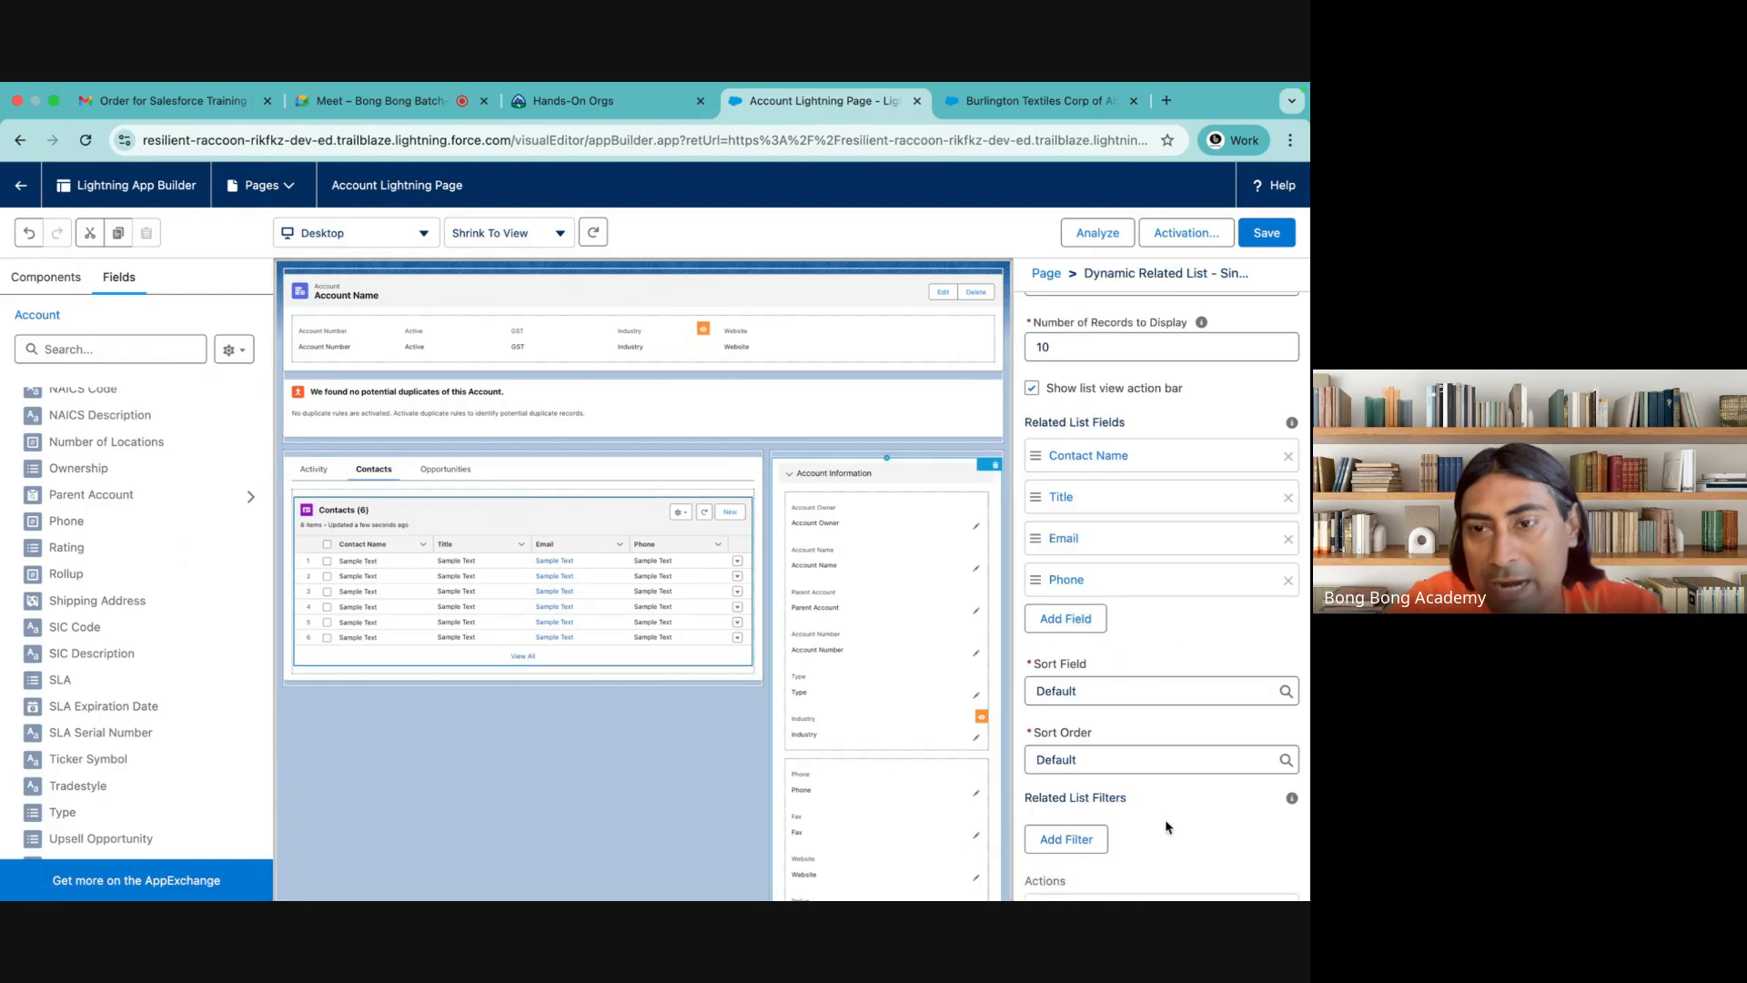
scroll(1167, 826, "down", 2)
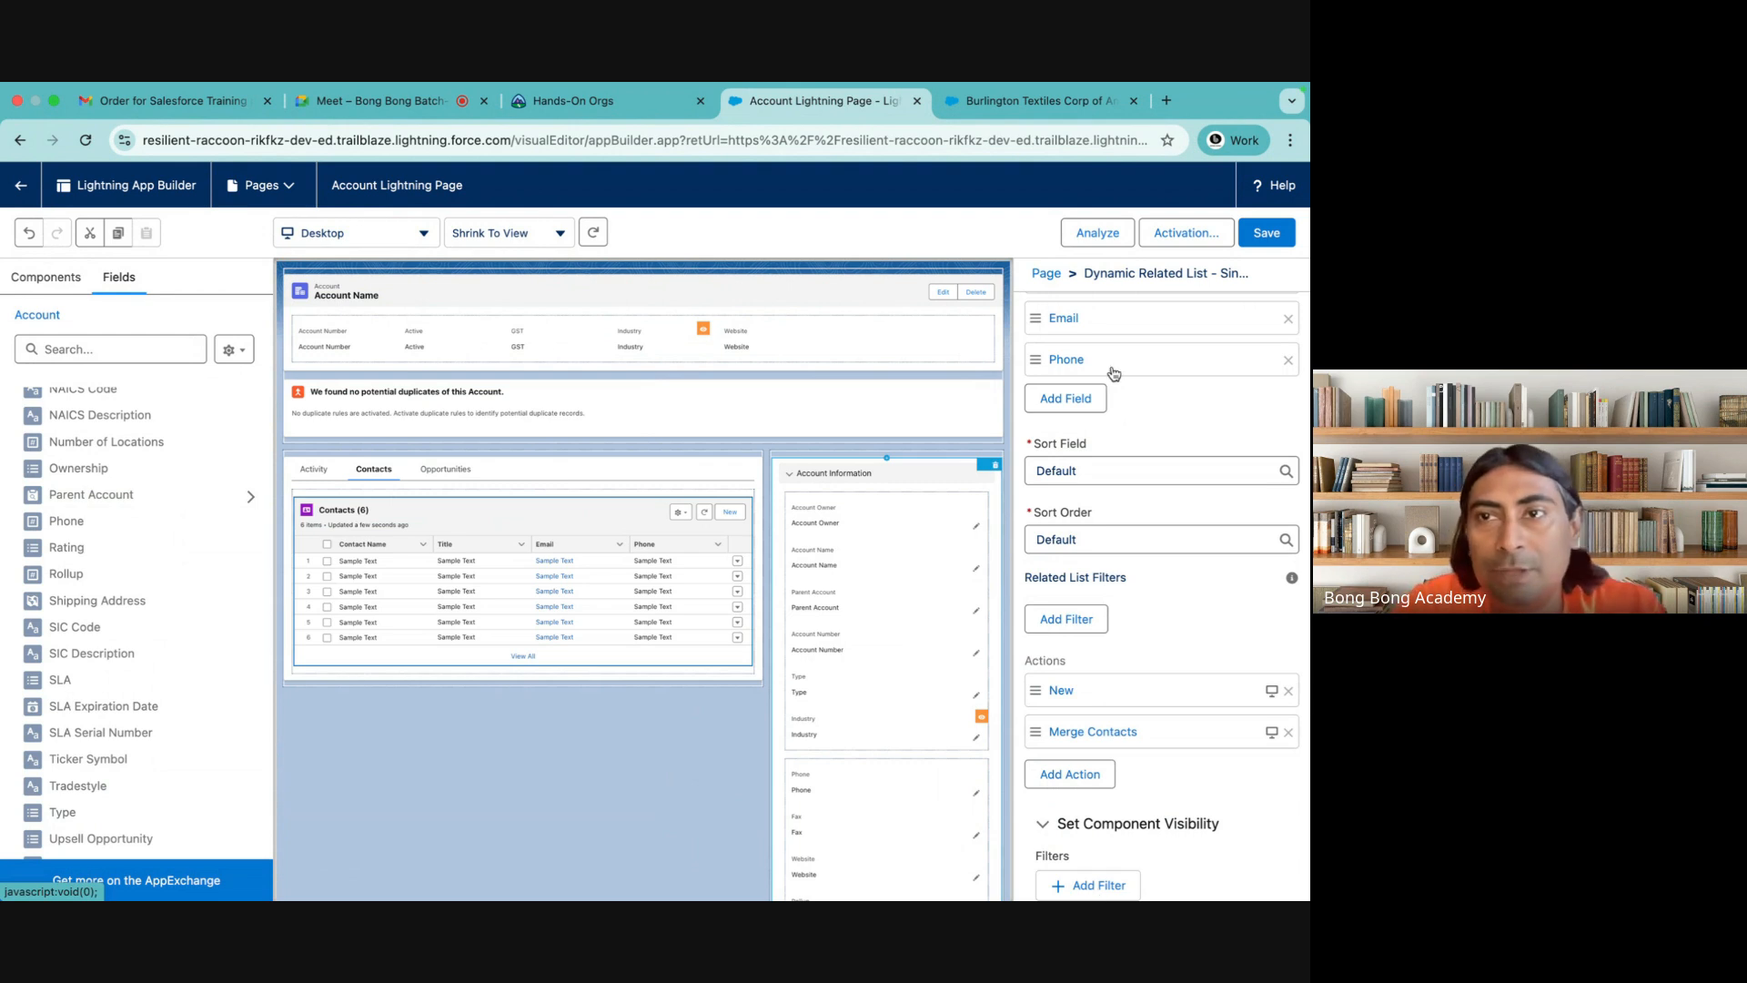
scroll(1114, 373, "up", 5)
left_click(1259, 231)
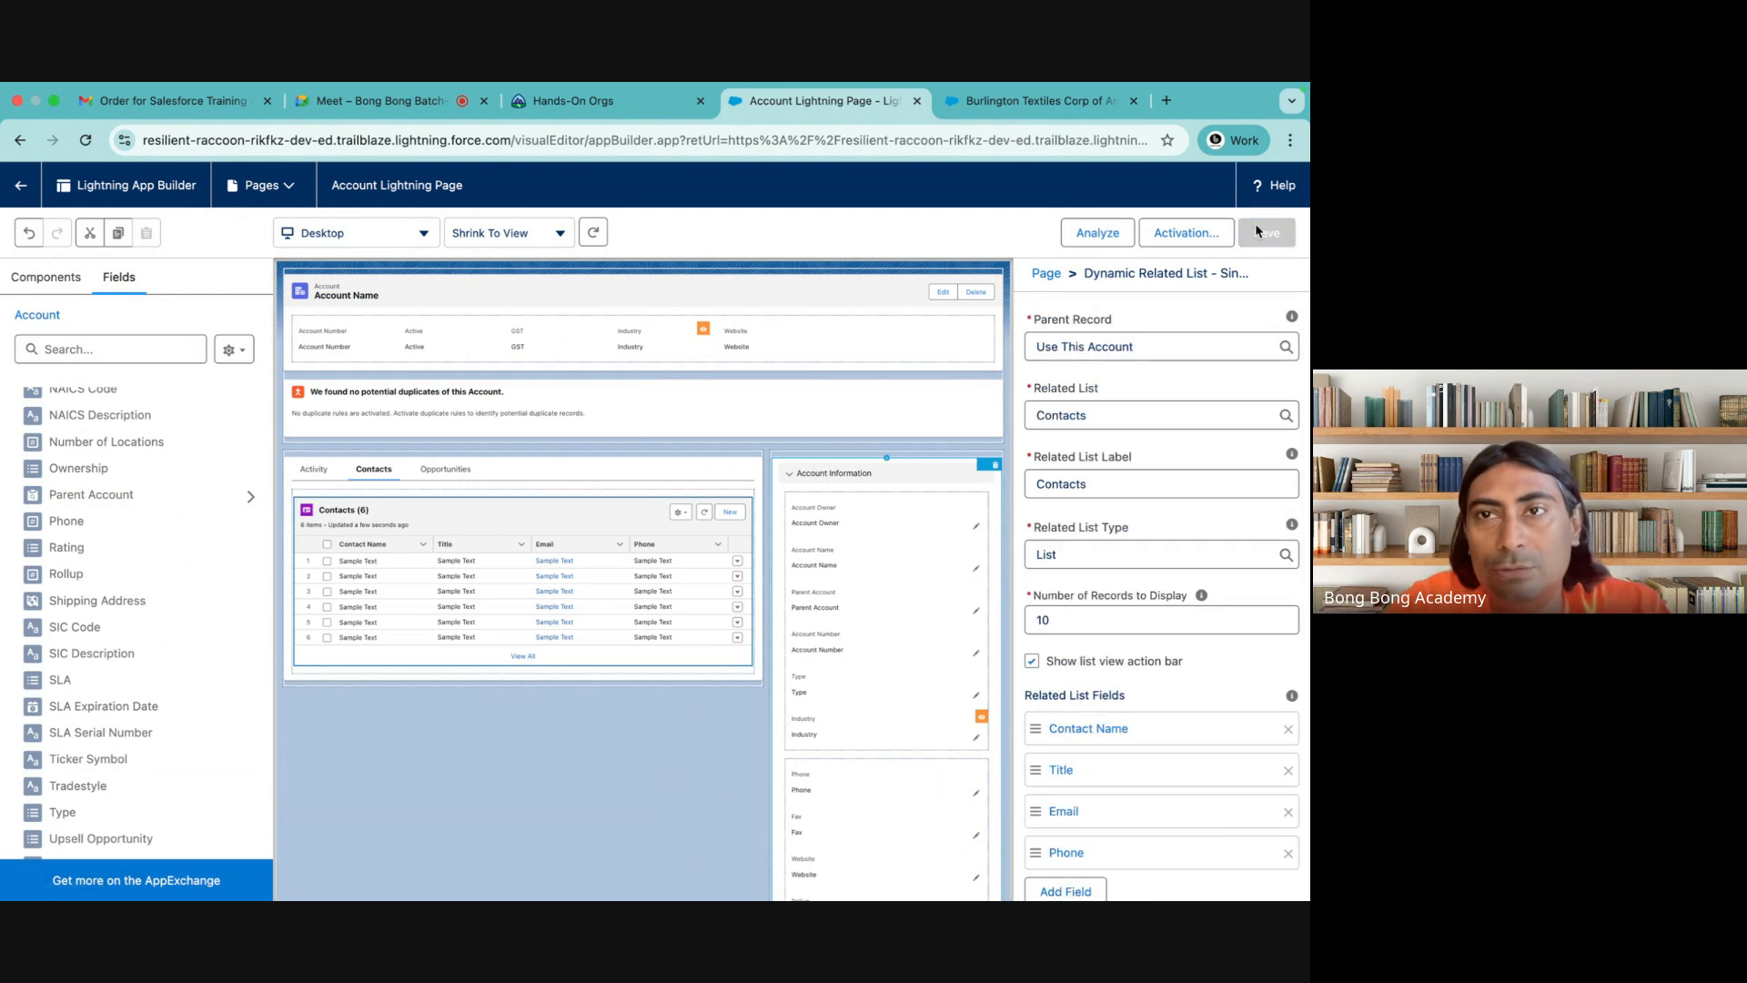
Reload the Burlington Textiles Corp of America account record and check its highlights, actions, tabs and account fields
left_click(986, 107)
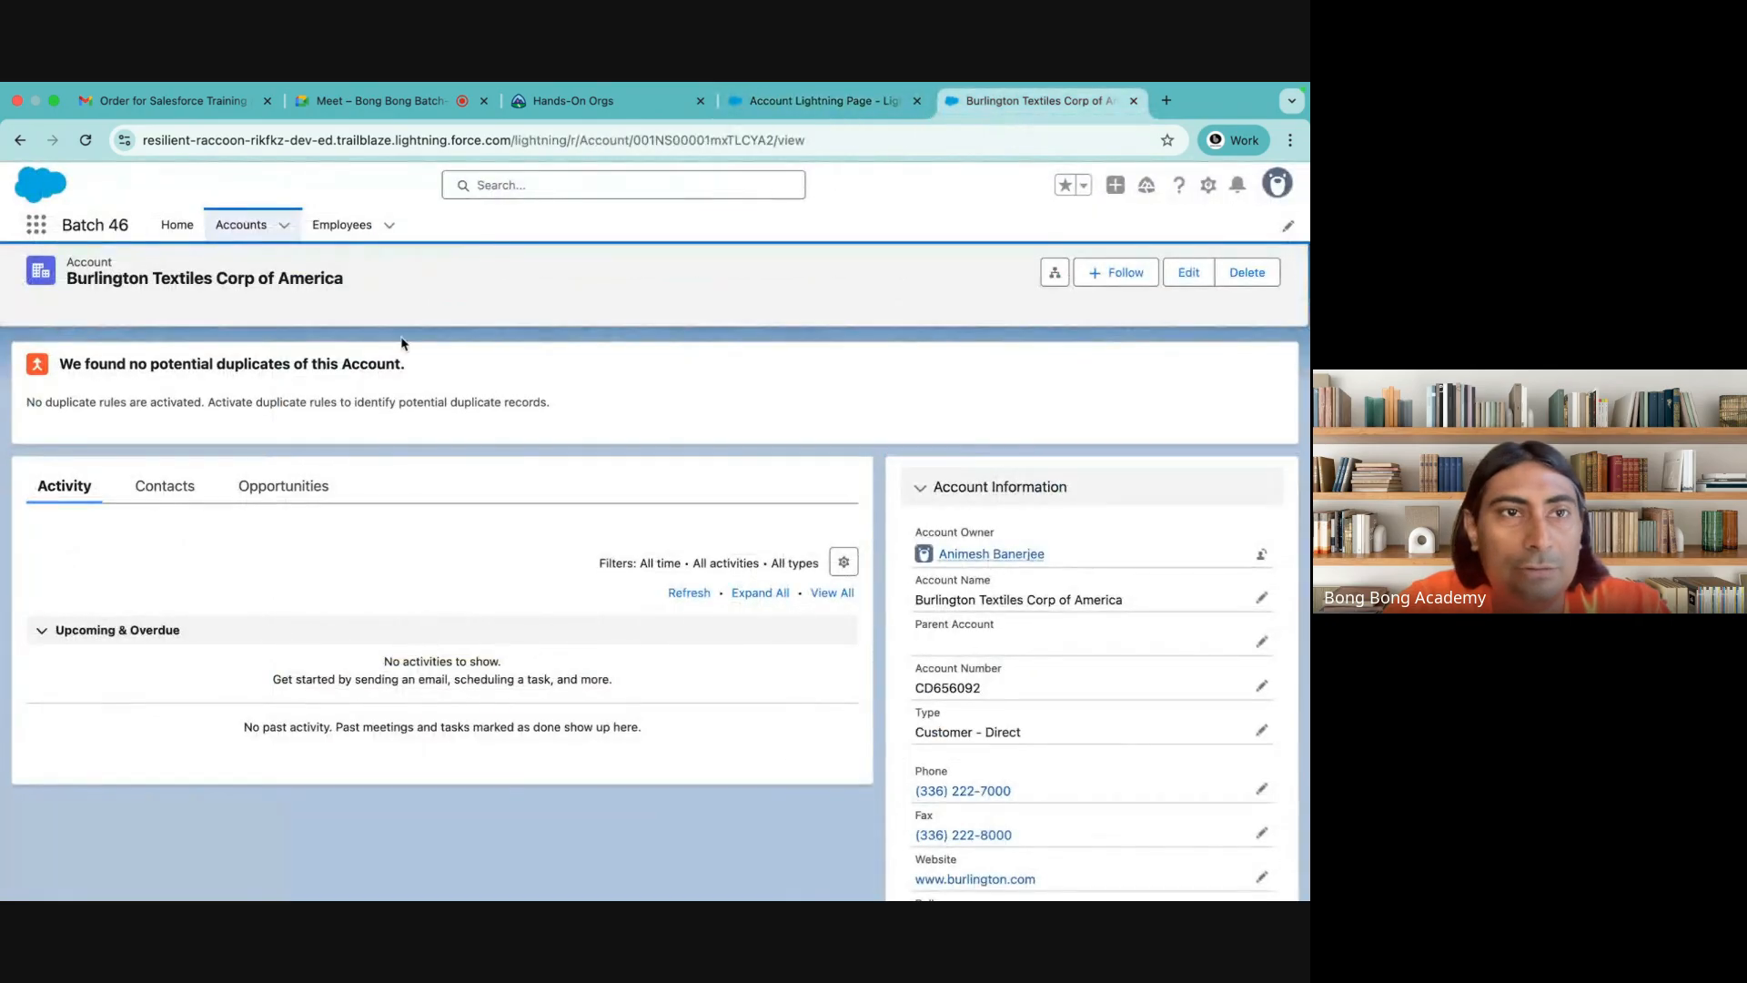
left_click(85, 141)
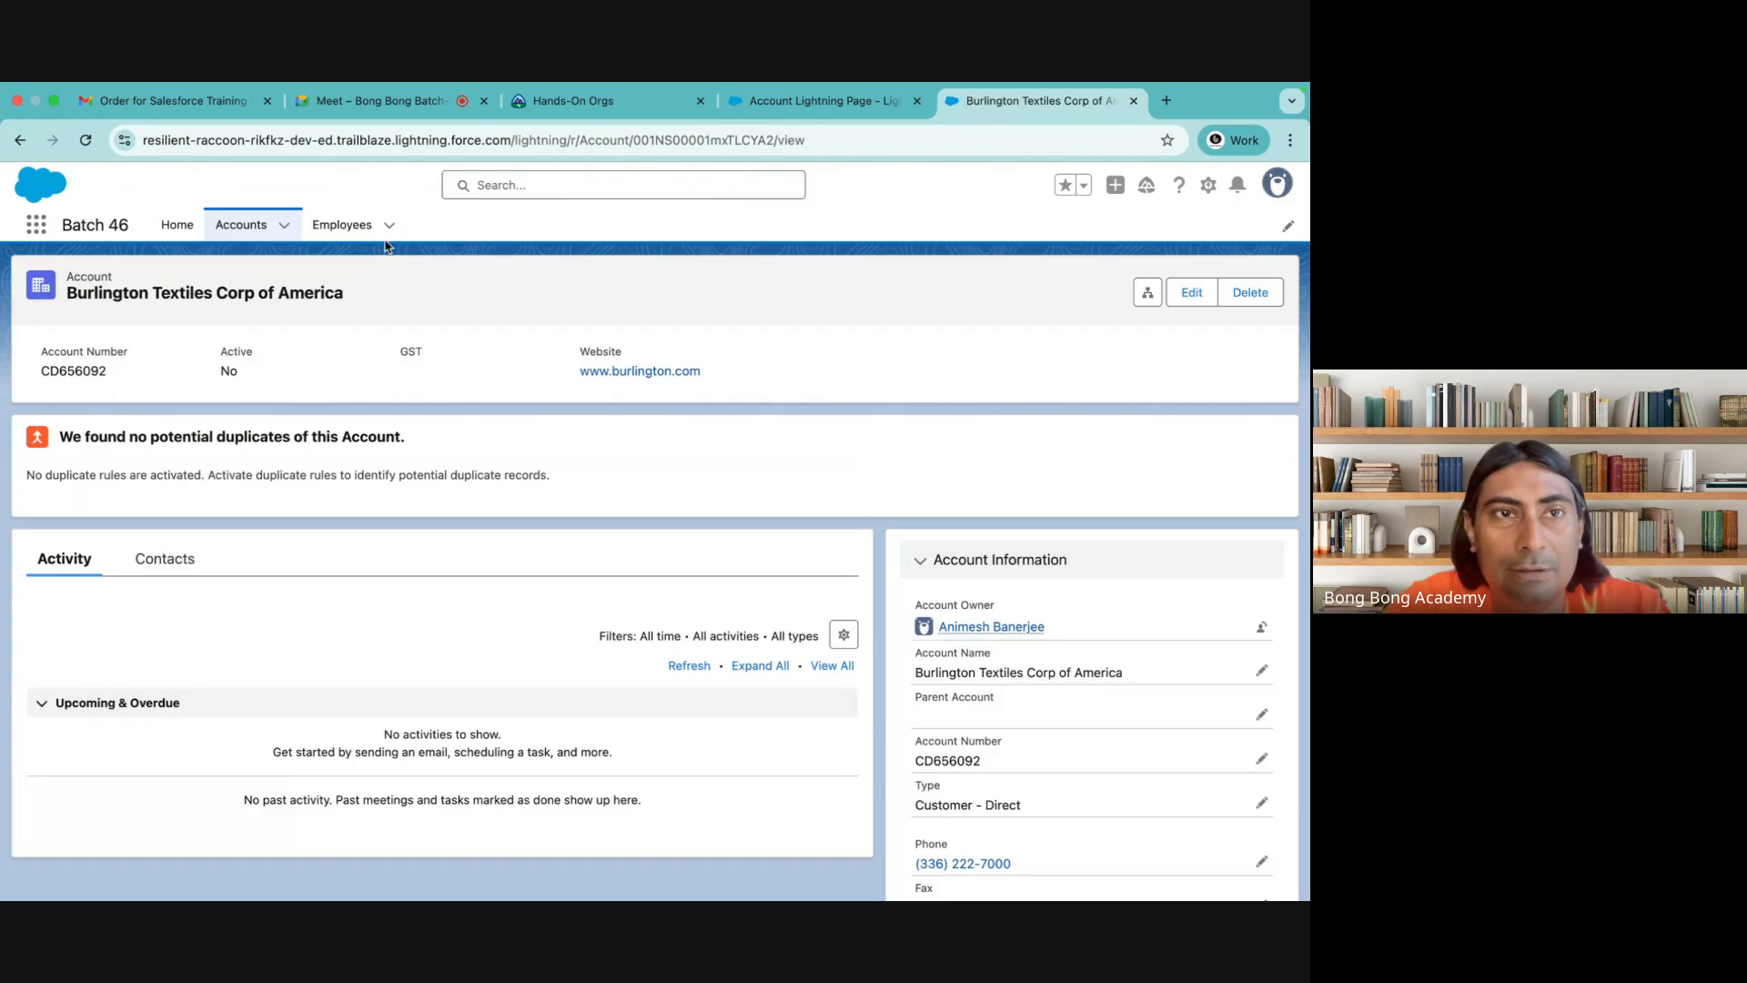
left_click(123, 140)
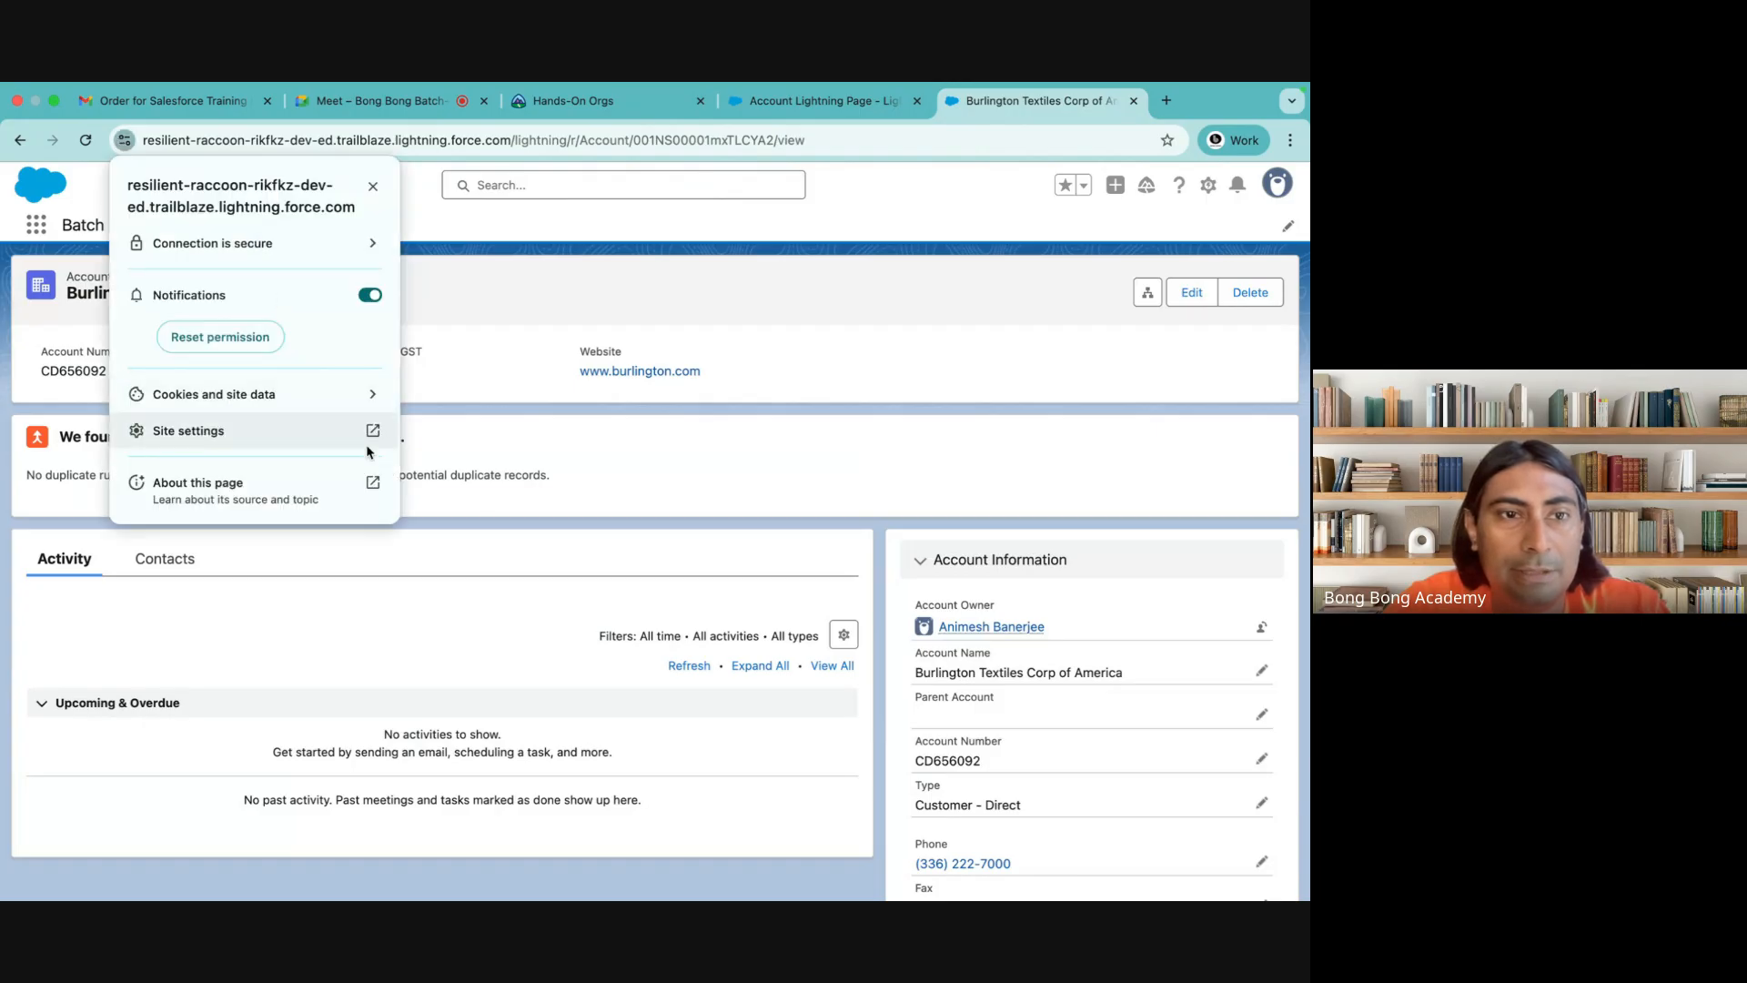
left_click(309, 553)
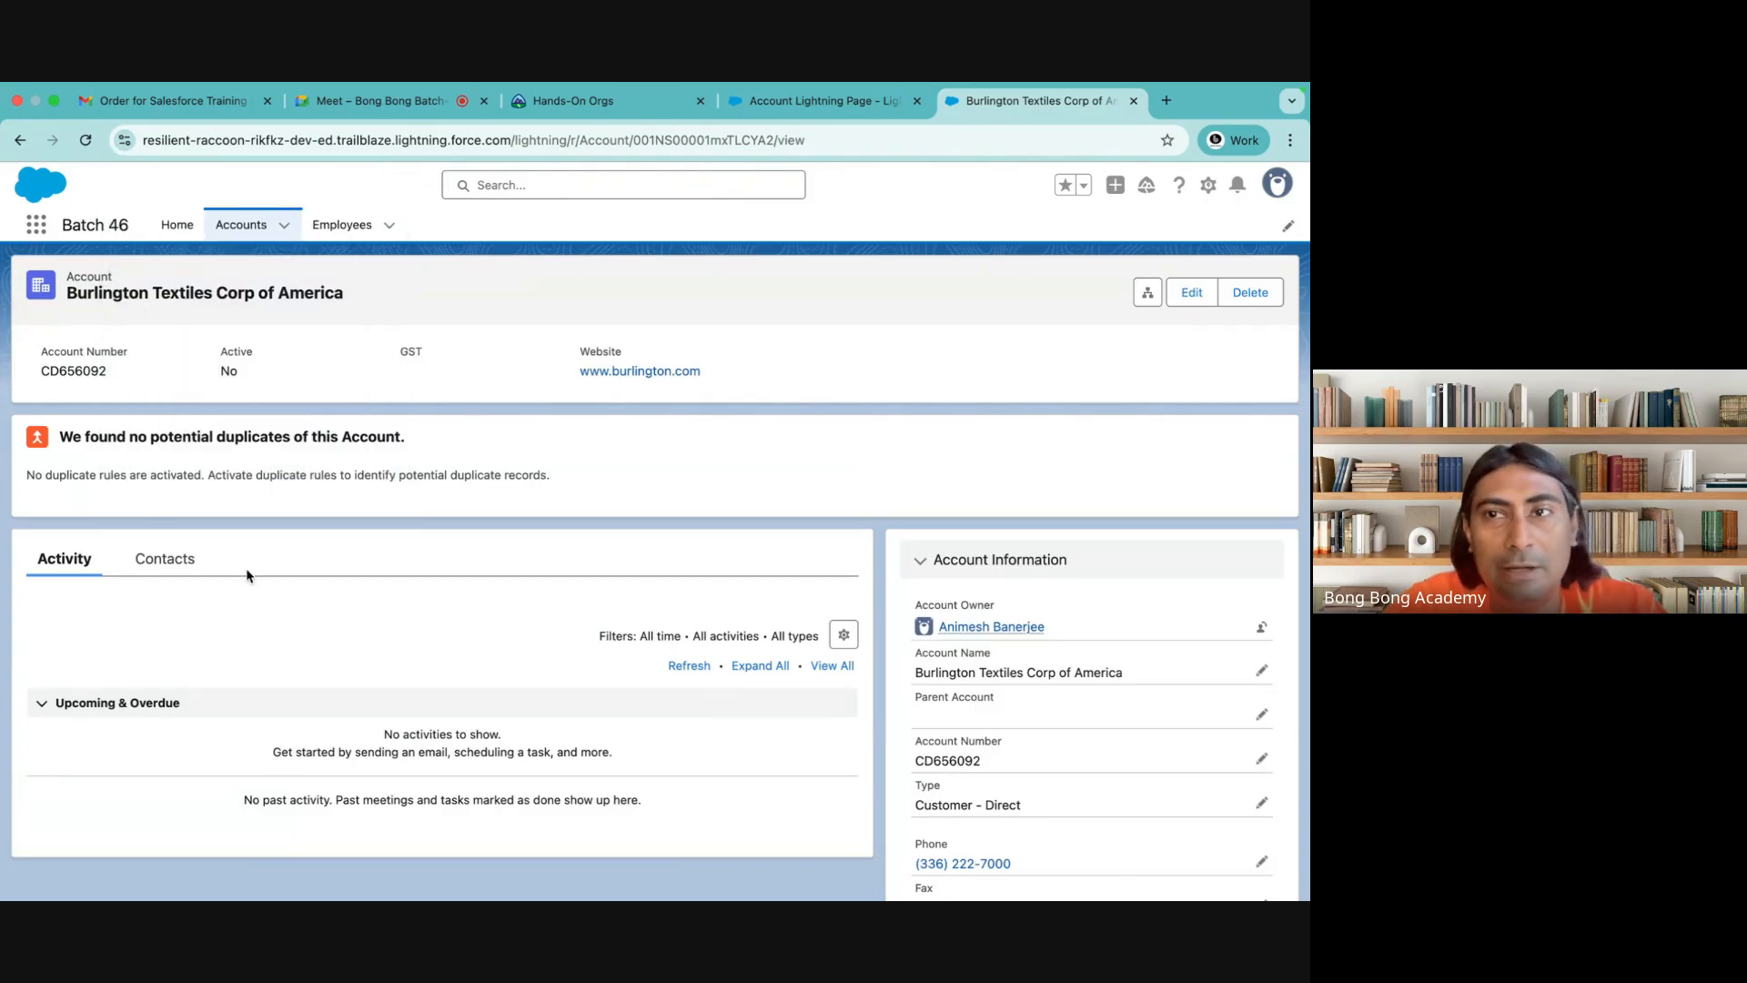
scroll(1207, 639, "down", 5)
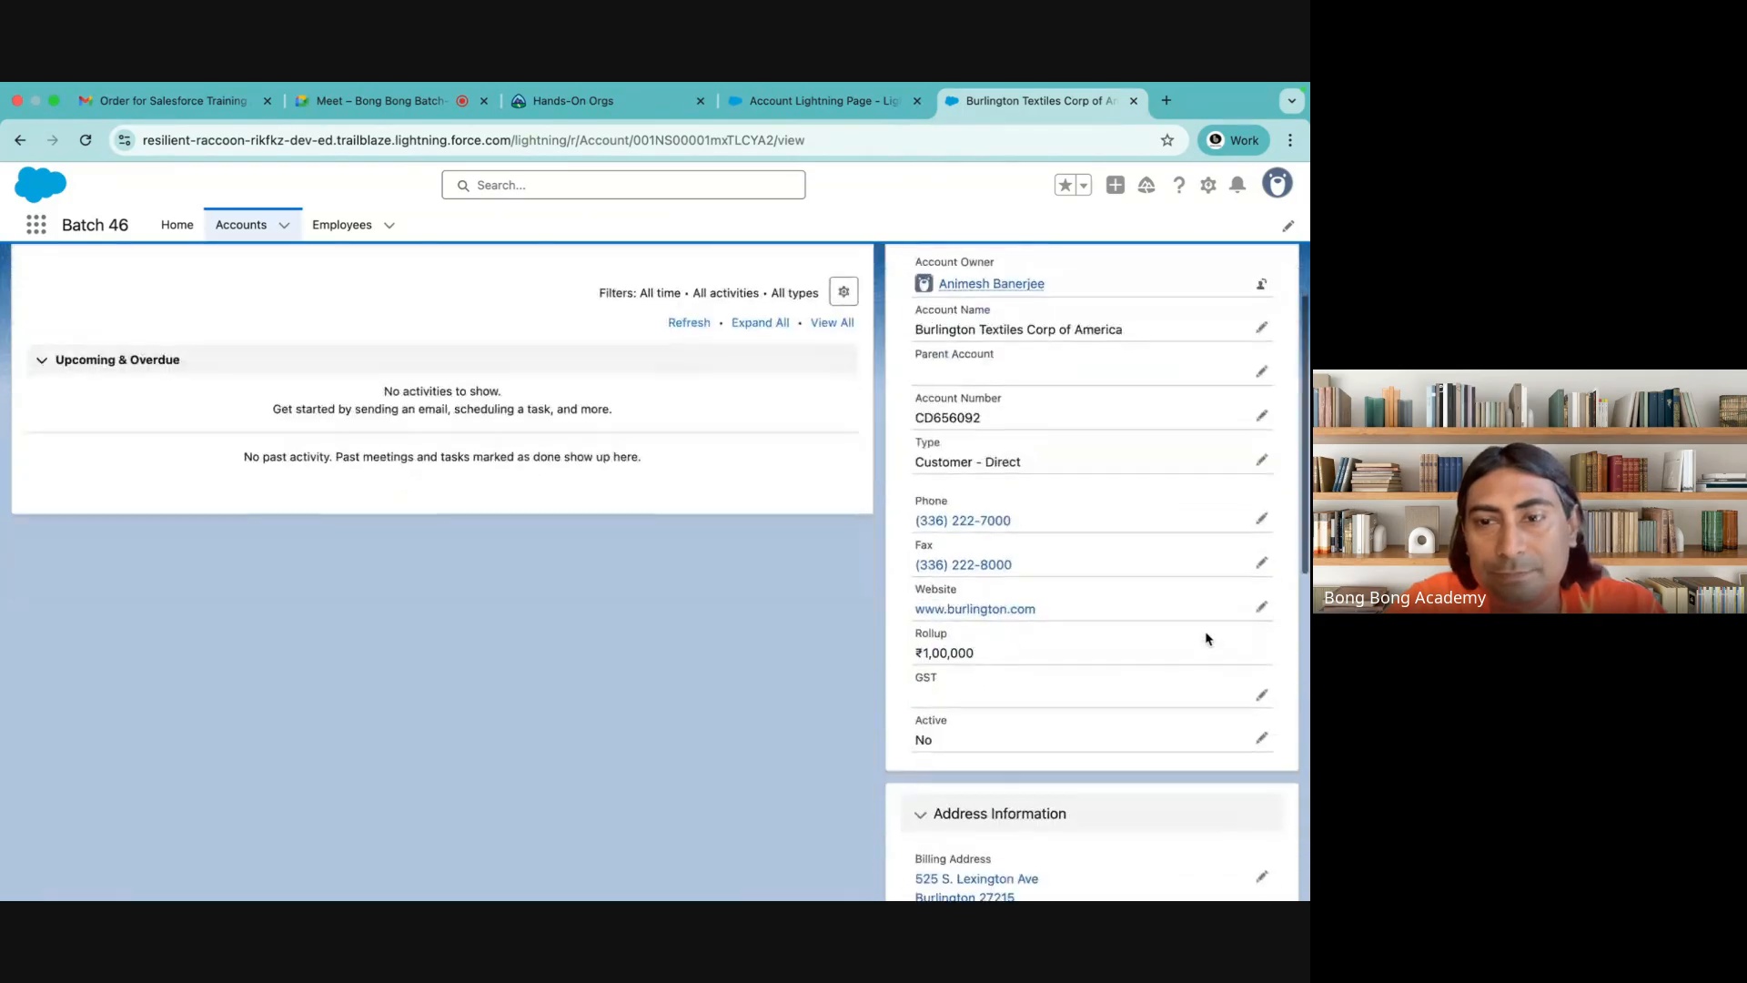
scroll(1197, 355, "up", 5)
Save the account with Active set to Yes and display its Opportunities related list
left_click(1191, 293)
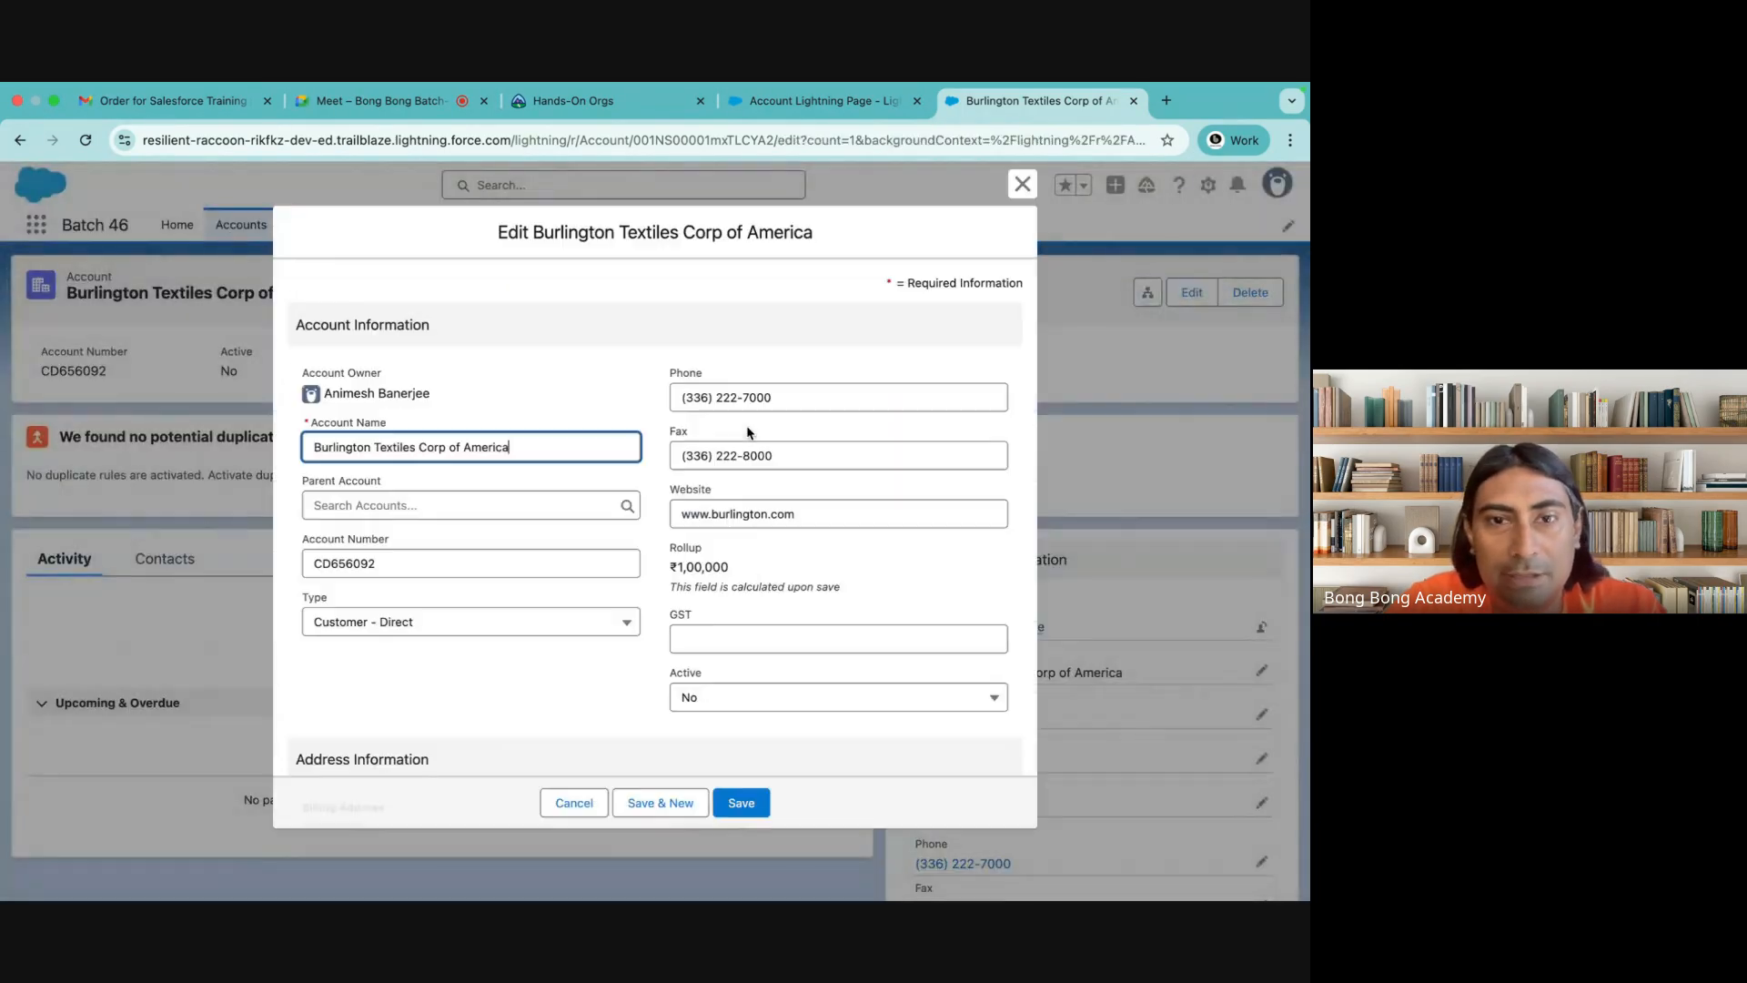
left_click(722, 705)
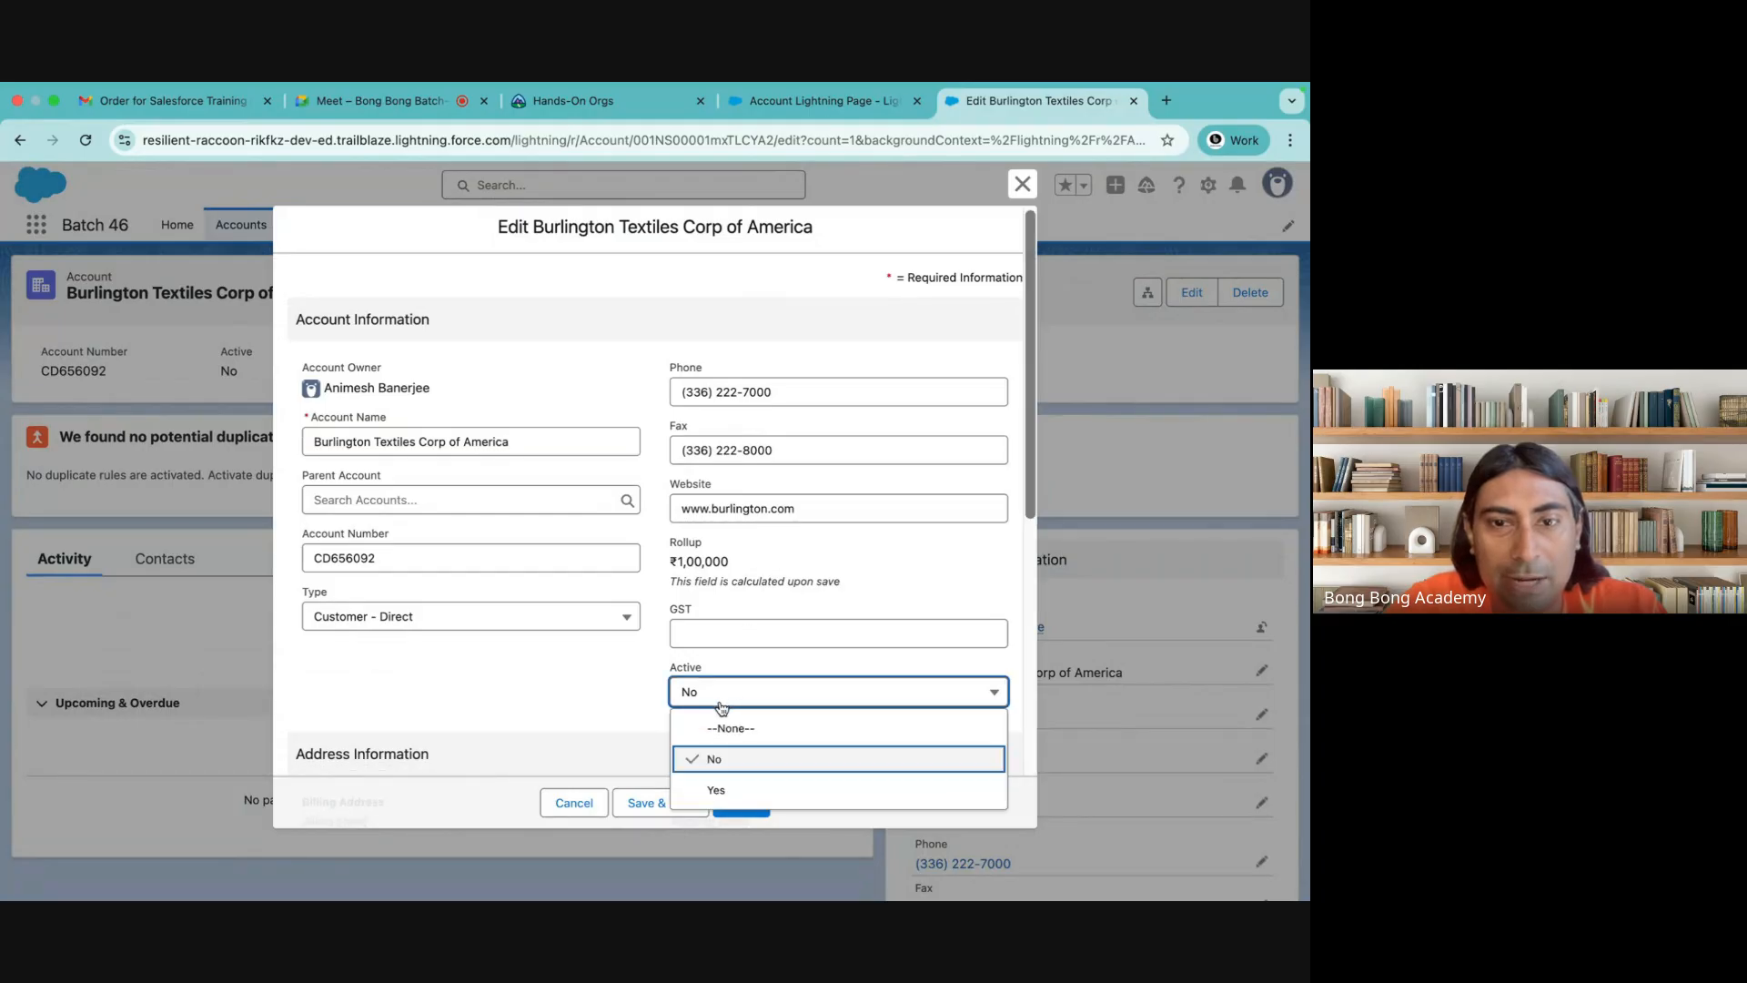
left_click(719, 788)
left_click(769, 801)
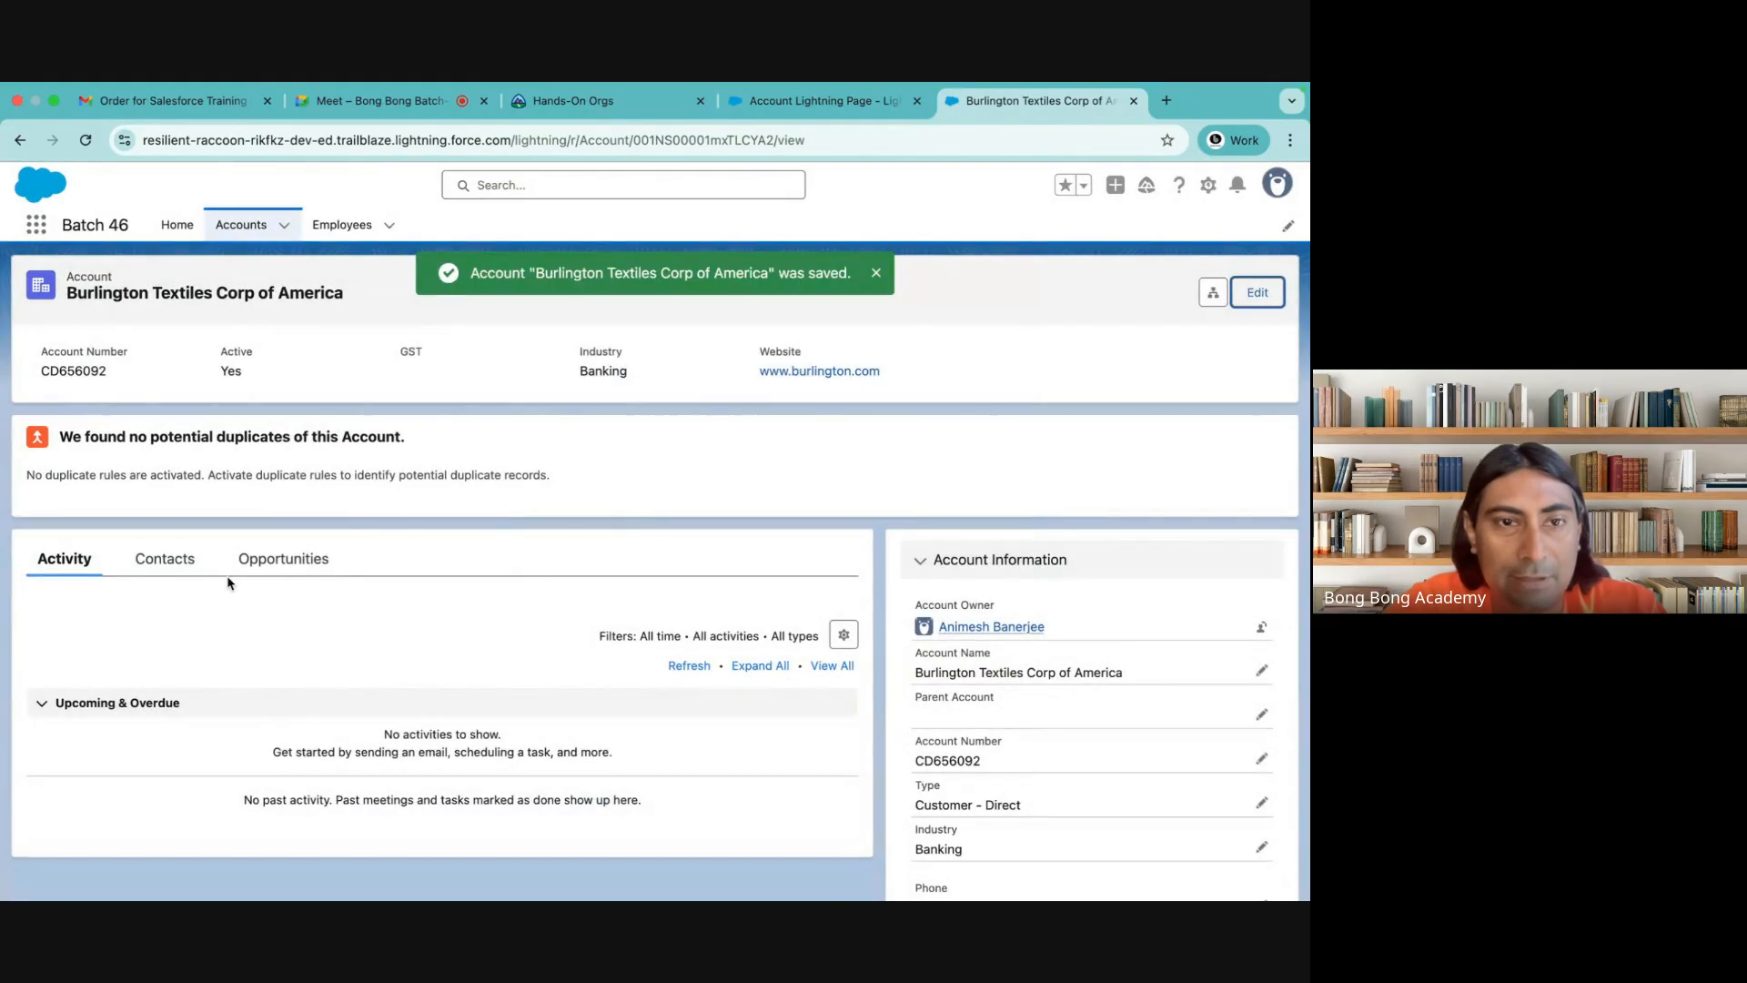
left_click(283, 559)
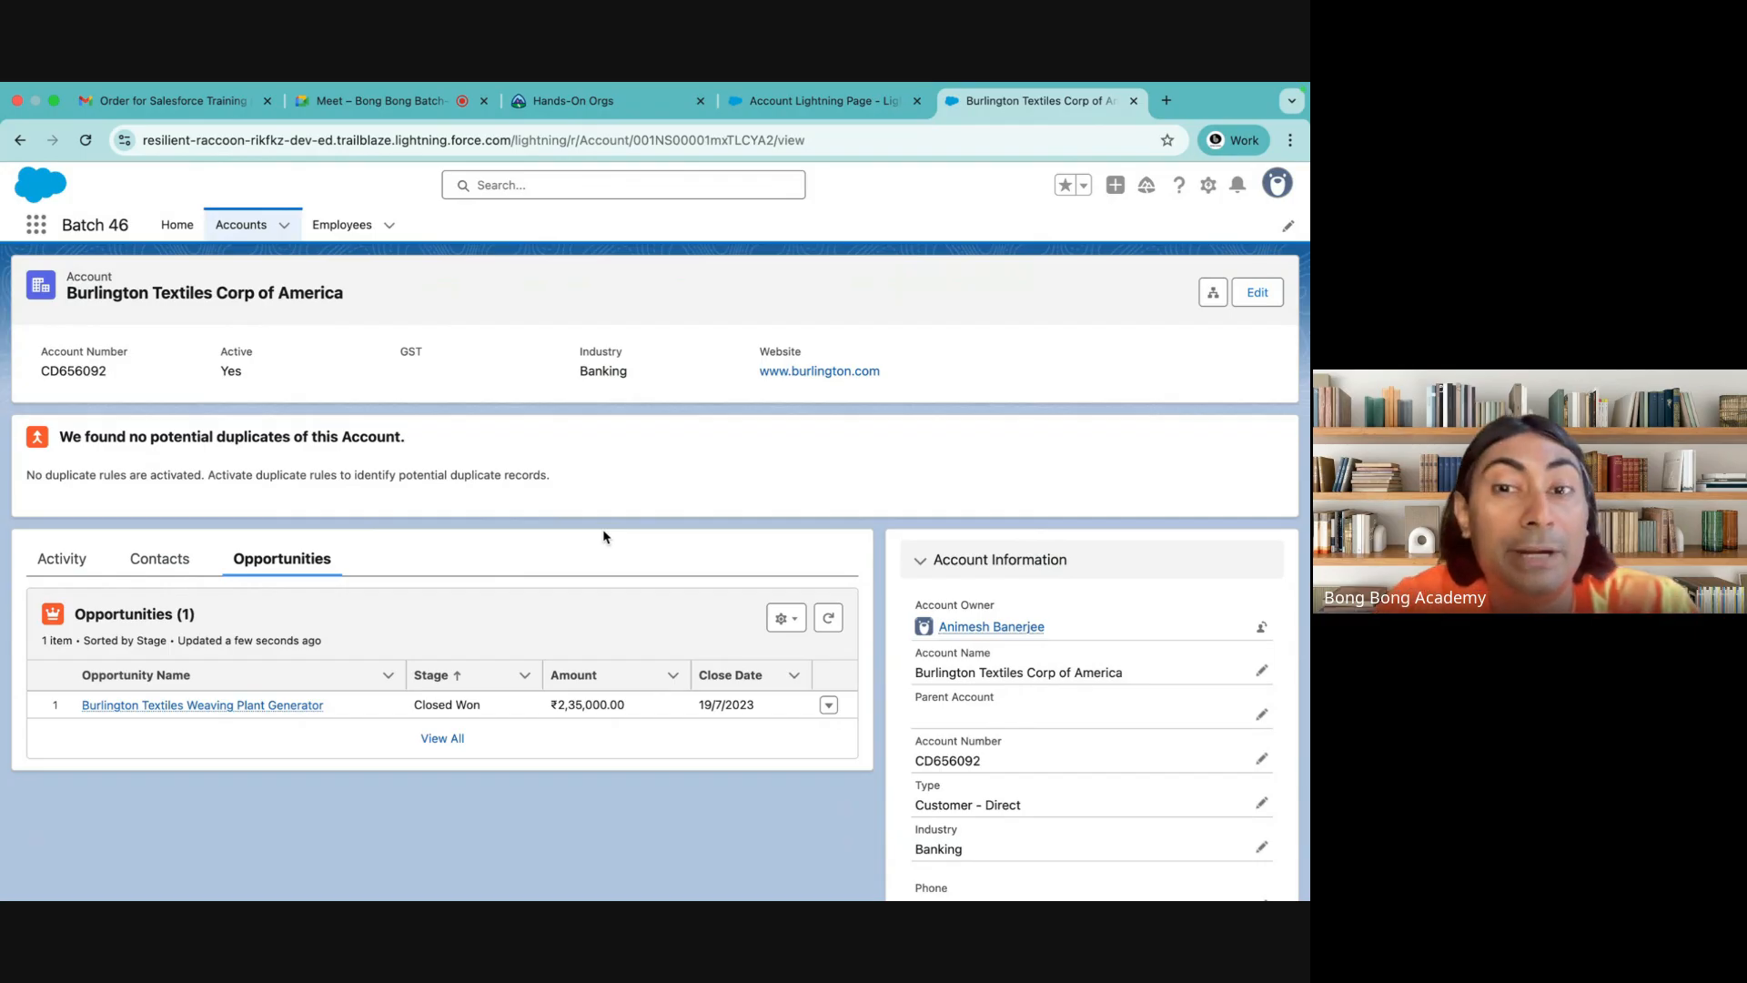
mouse_move(943, 88)
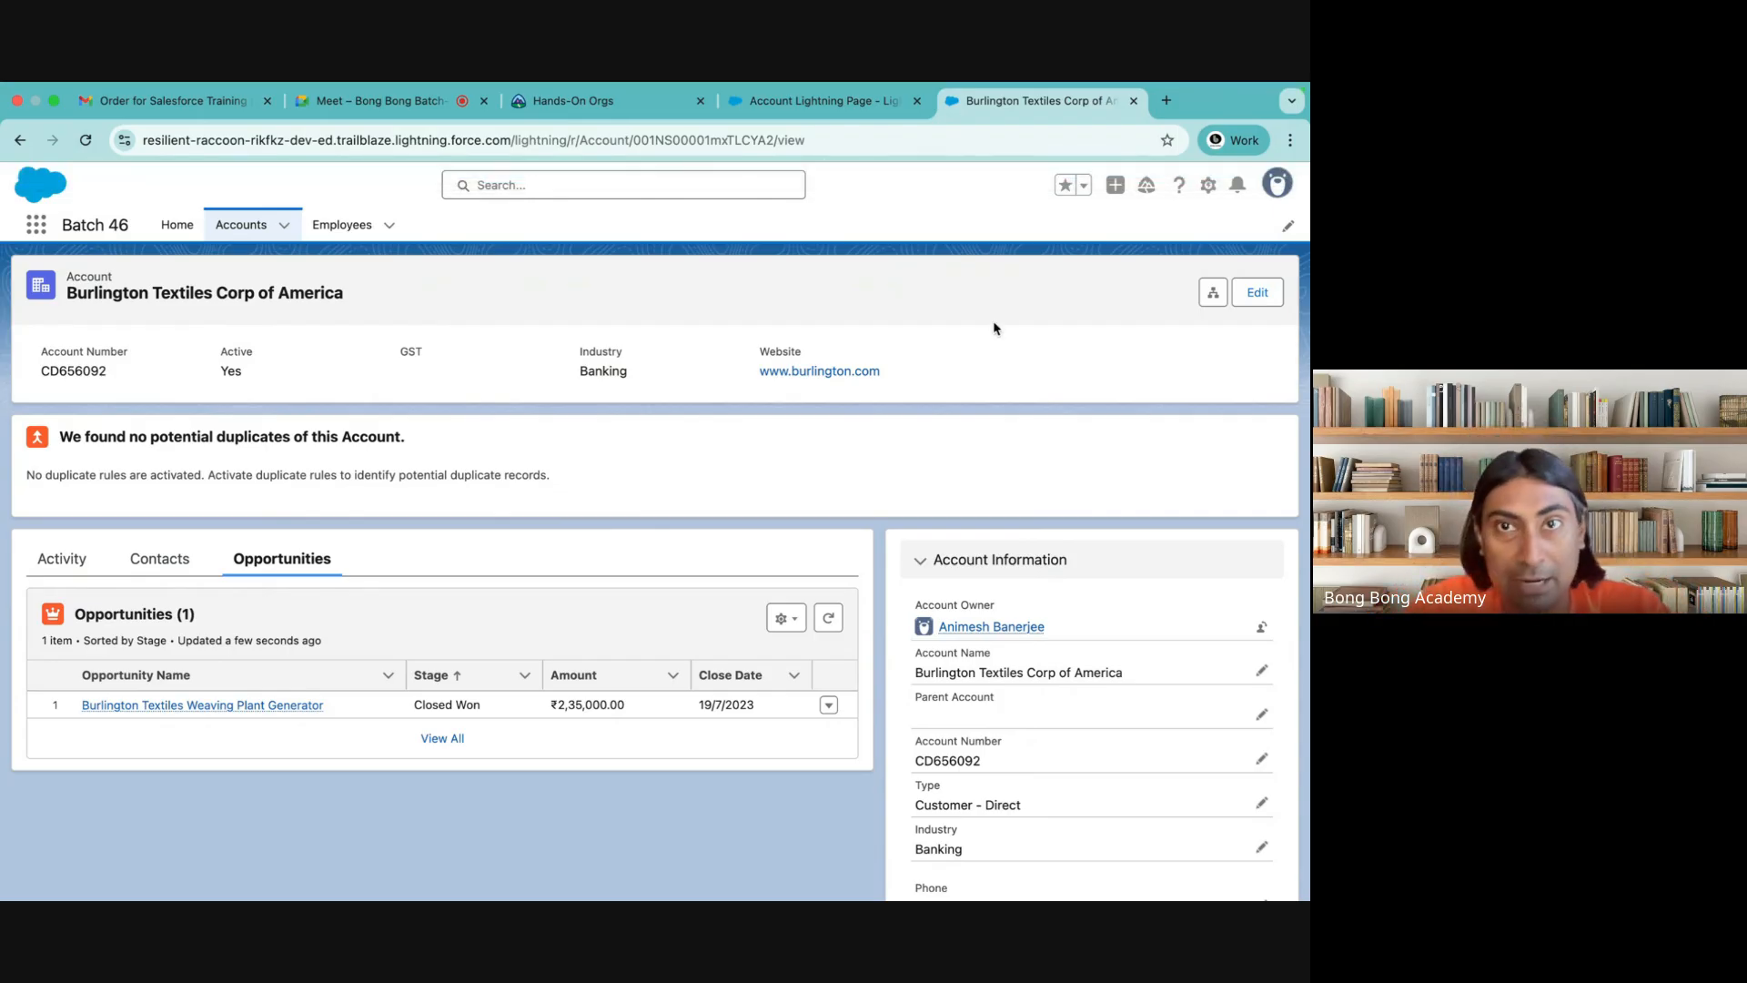
left_click(817, 104)
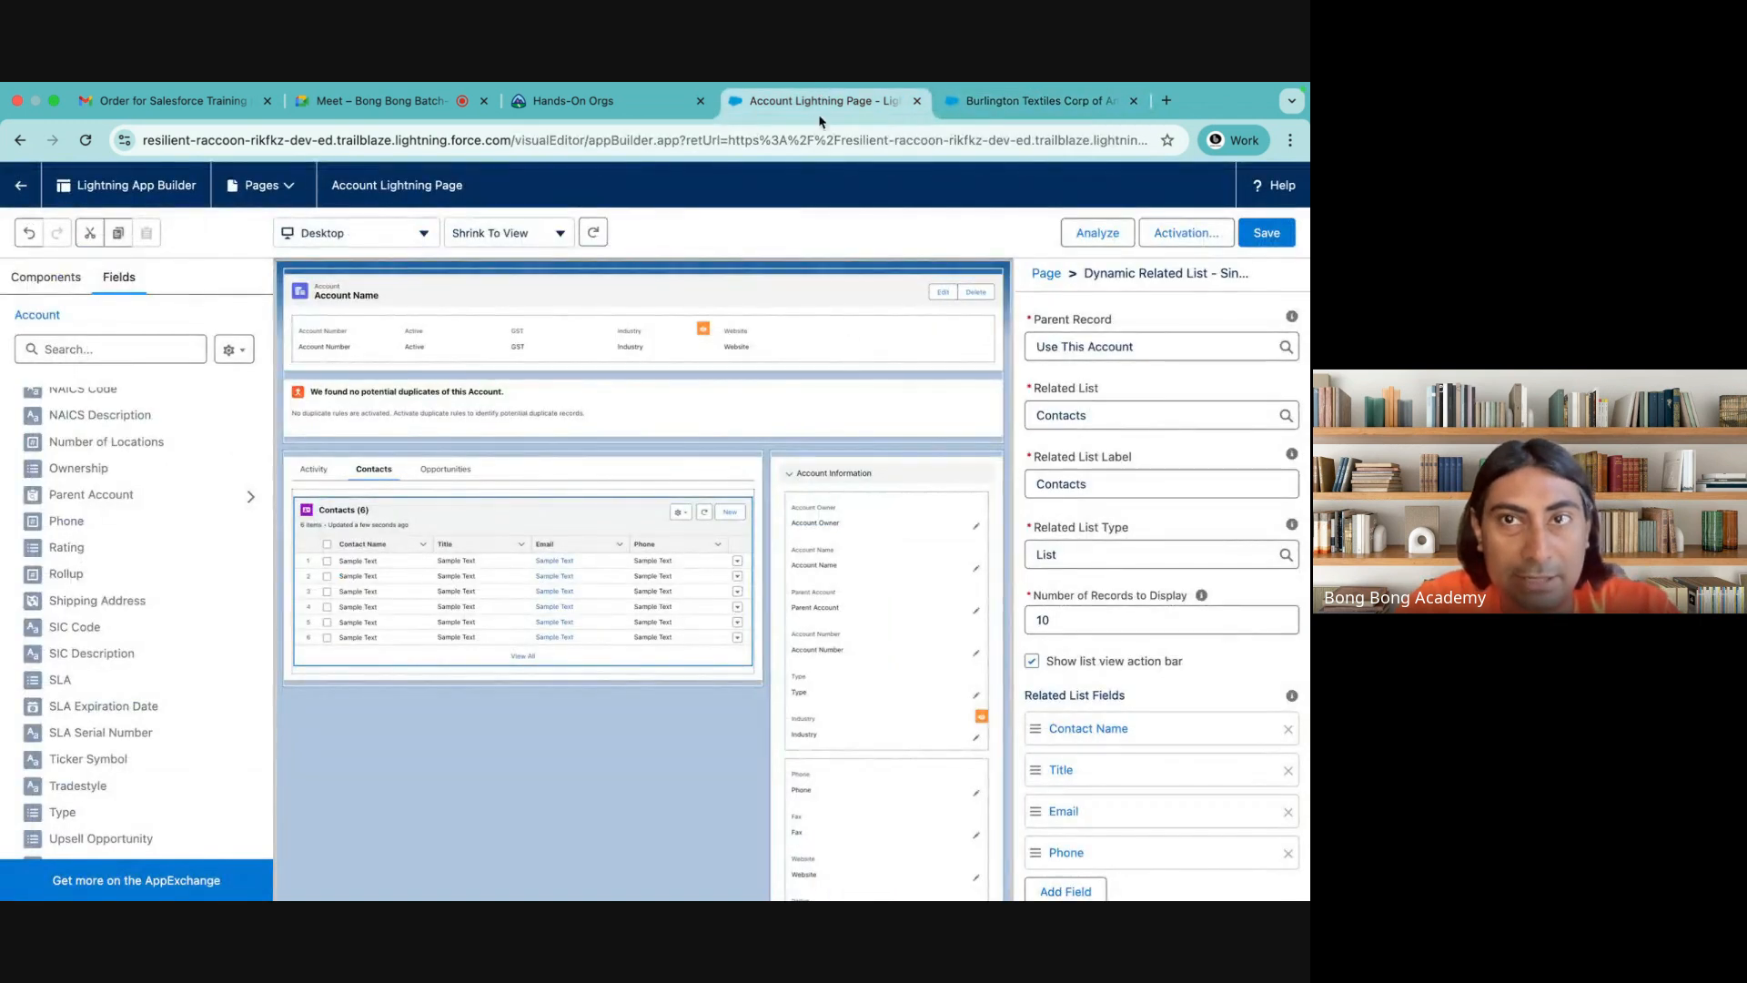
left_click(1023, 99)
left_click(596, 102)
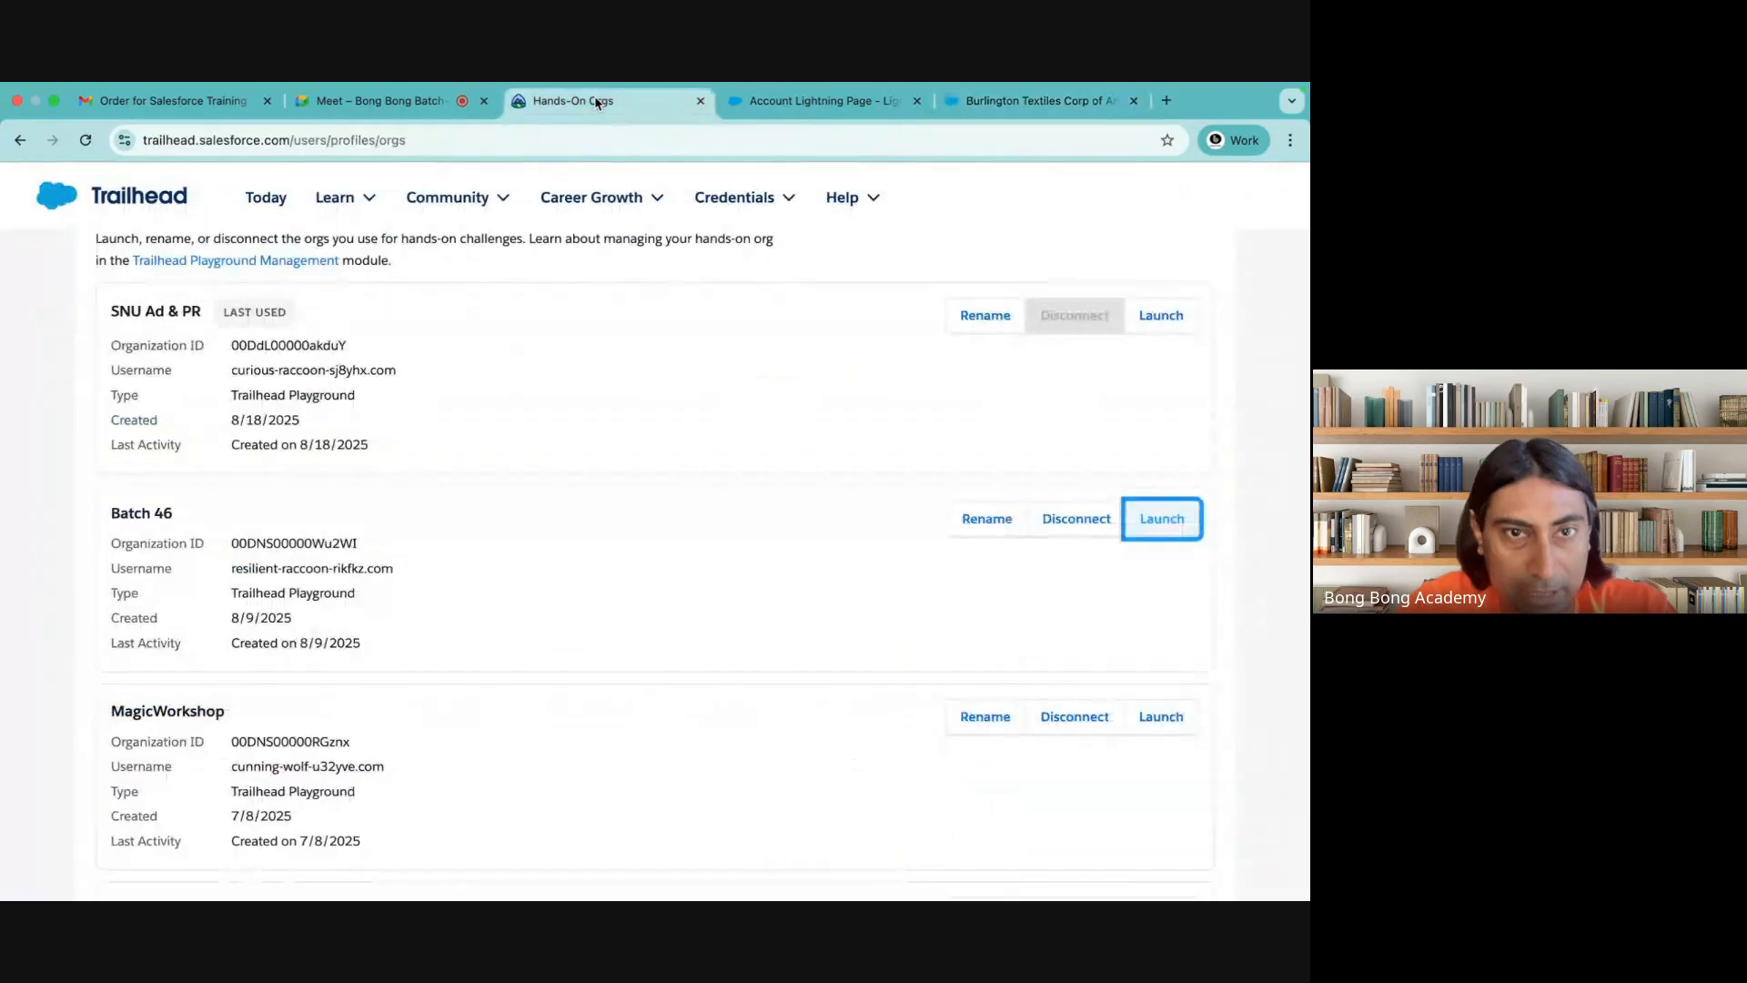
left_click(817, 101)
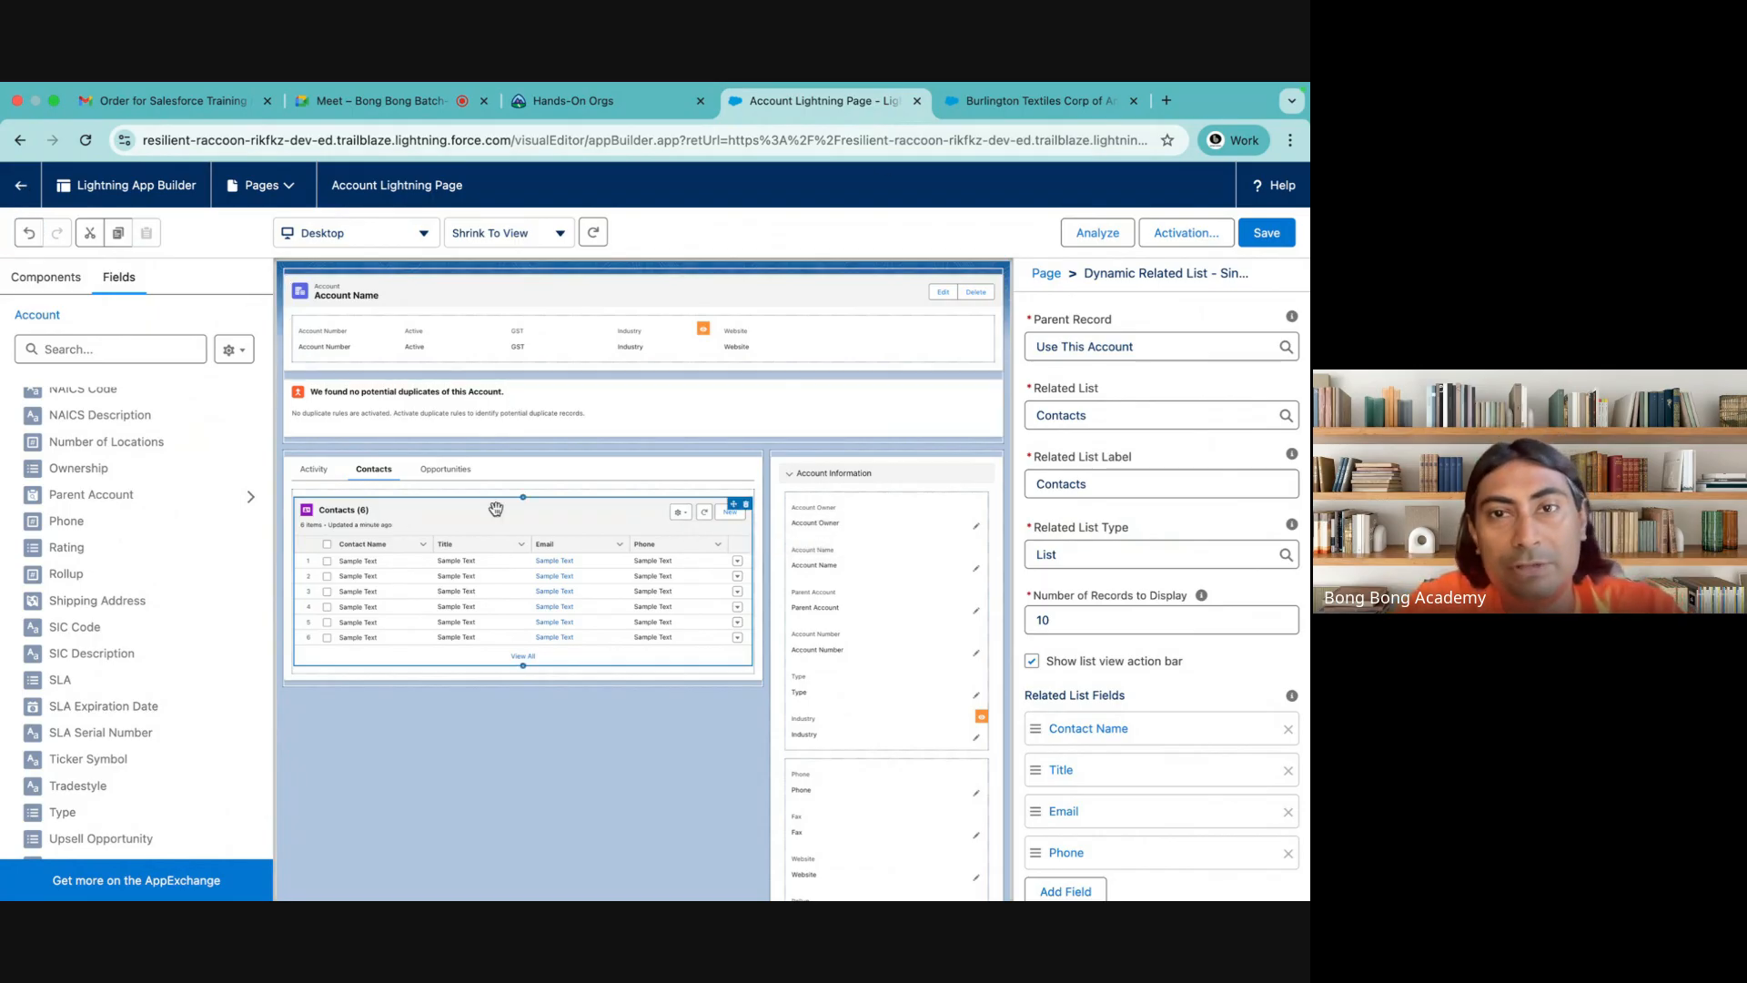
left_click(1038, 101)
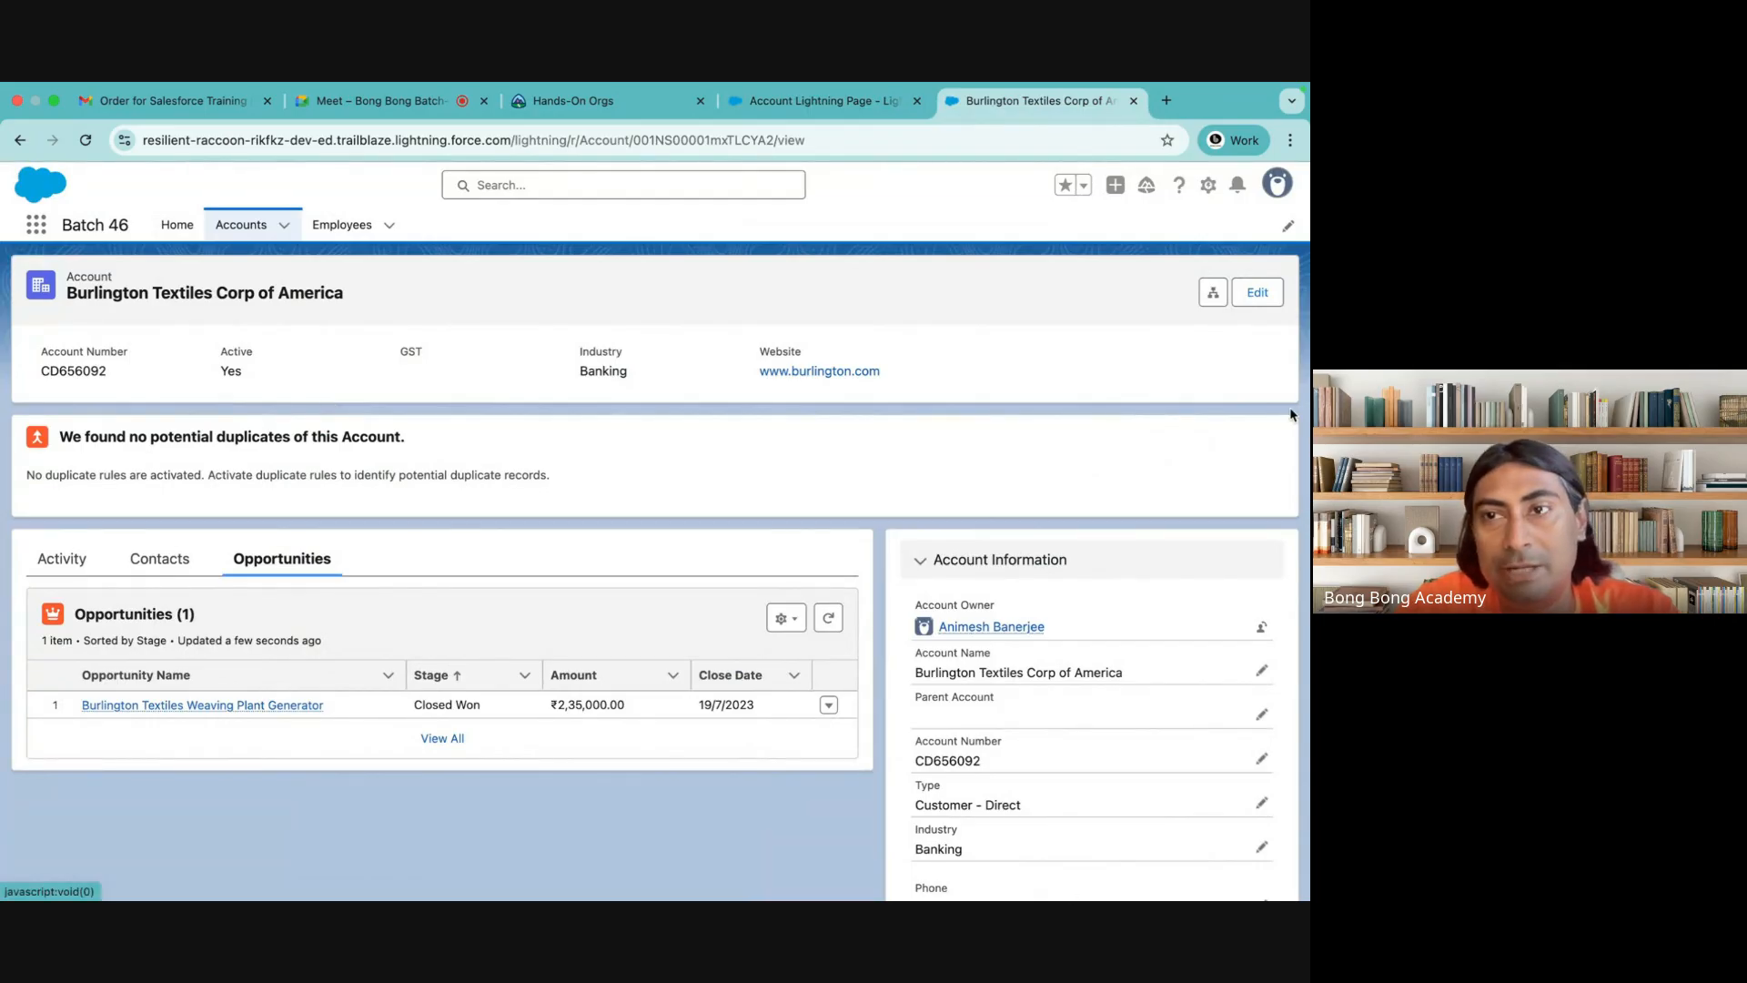
Reopen the Burlington Textiles Corp of America account from the Accounts list to view its record page
left_click(241, 225)
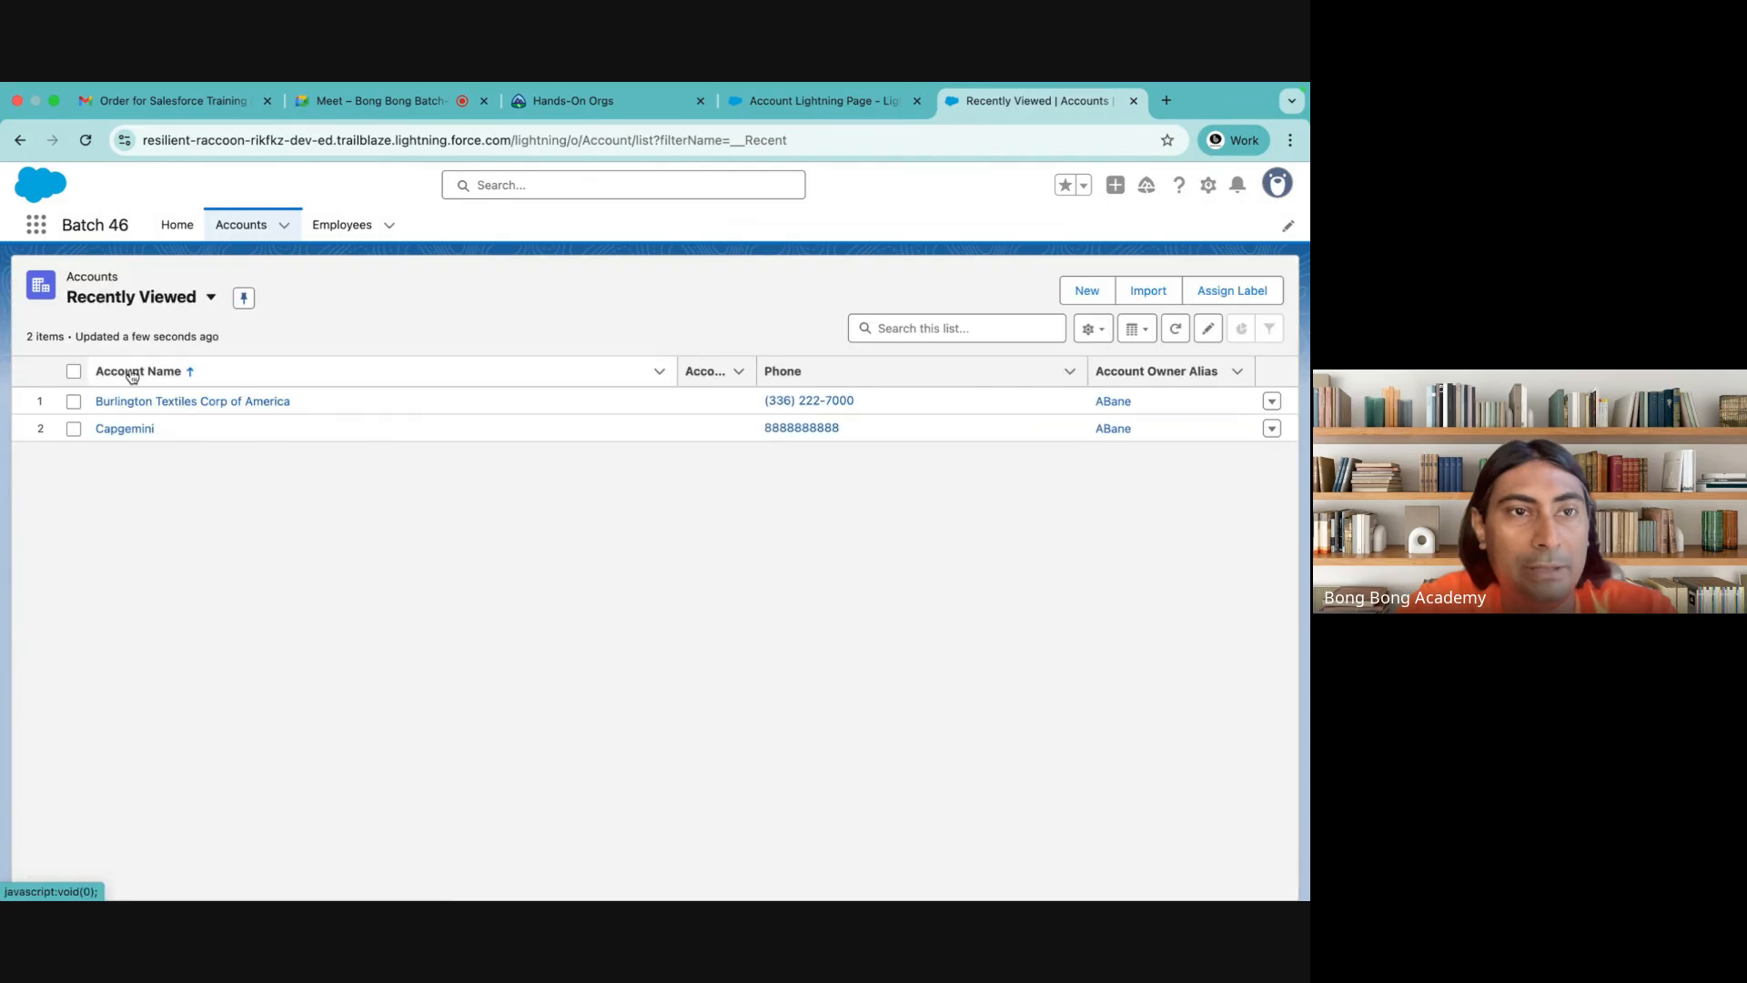
left_click(122, 394)
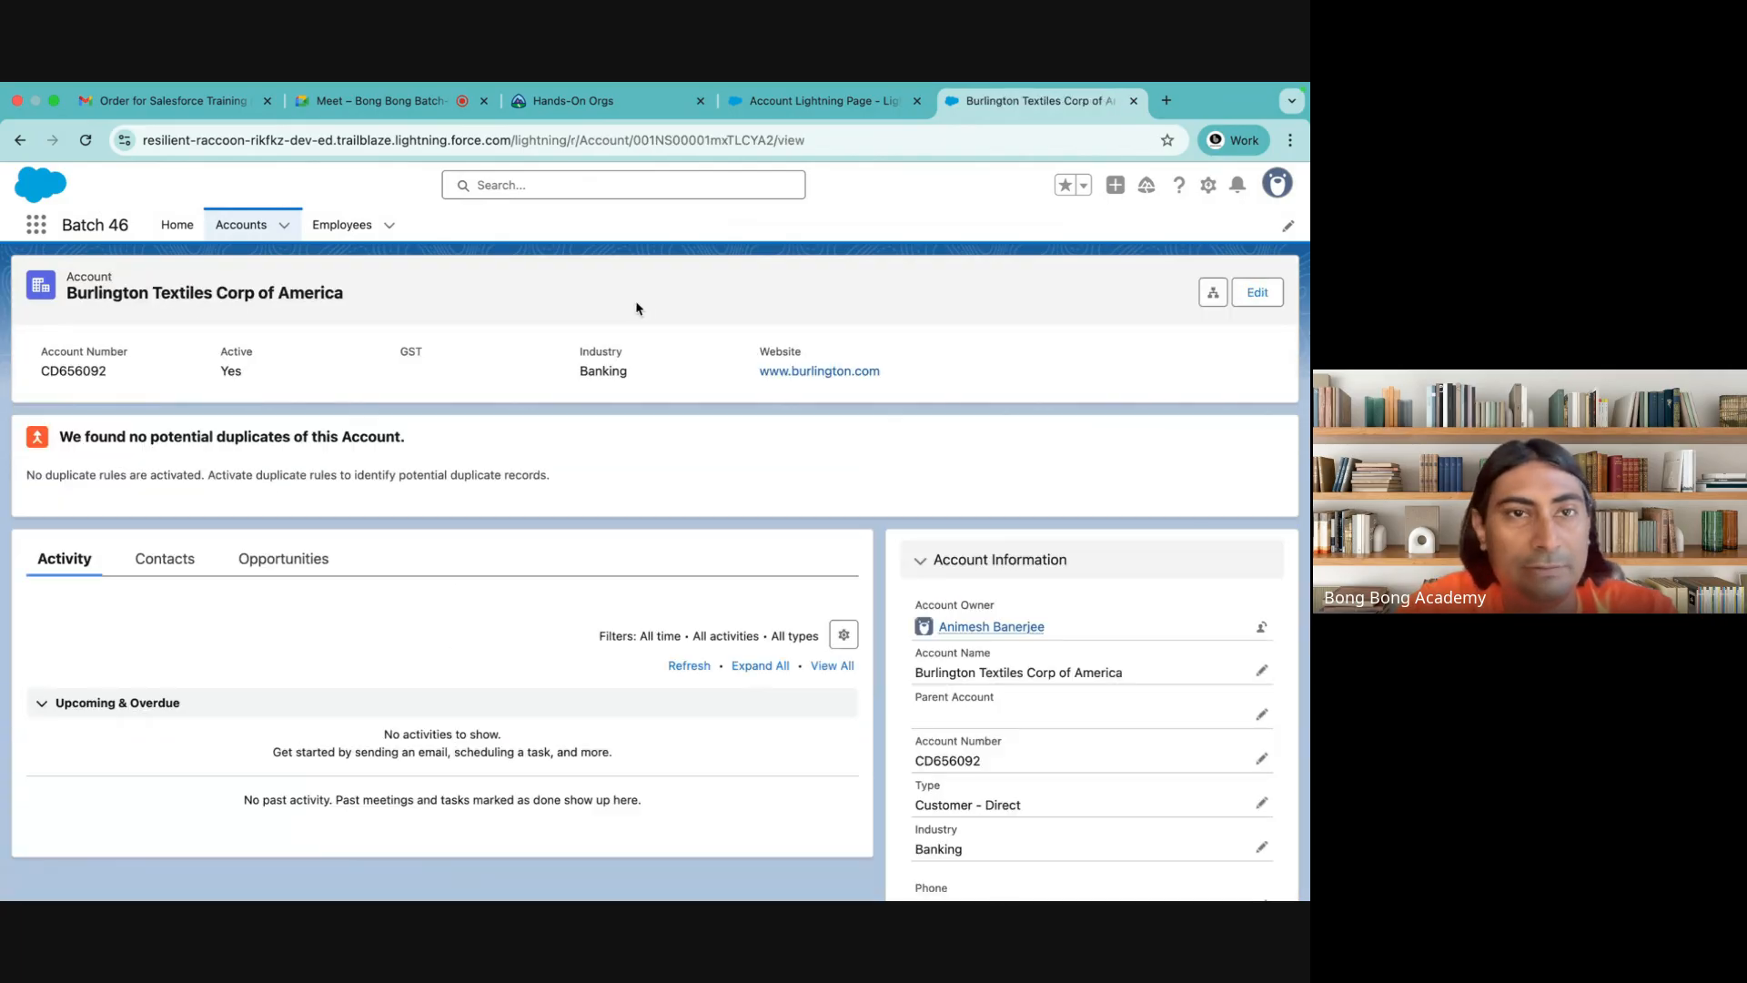
Edit the Home page, removing the Assistant component and placing Today's Events and Today's Tasks in its region
left_click(180, 237)
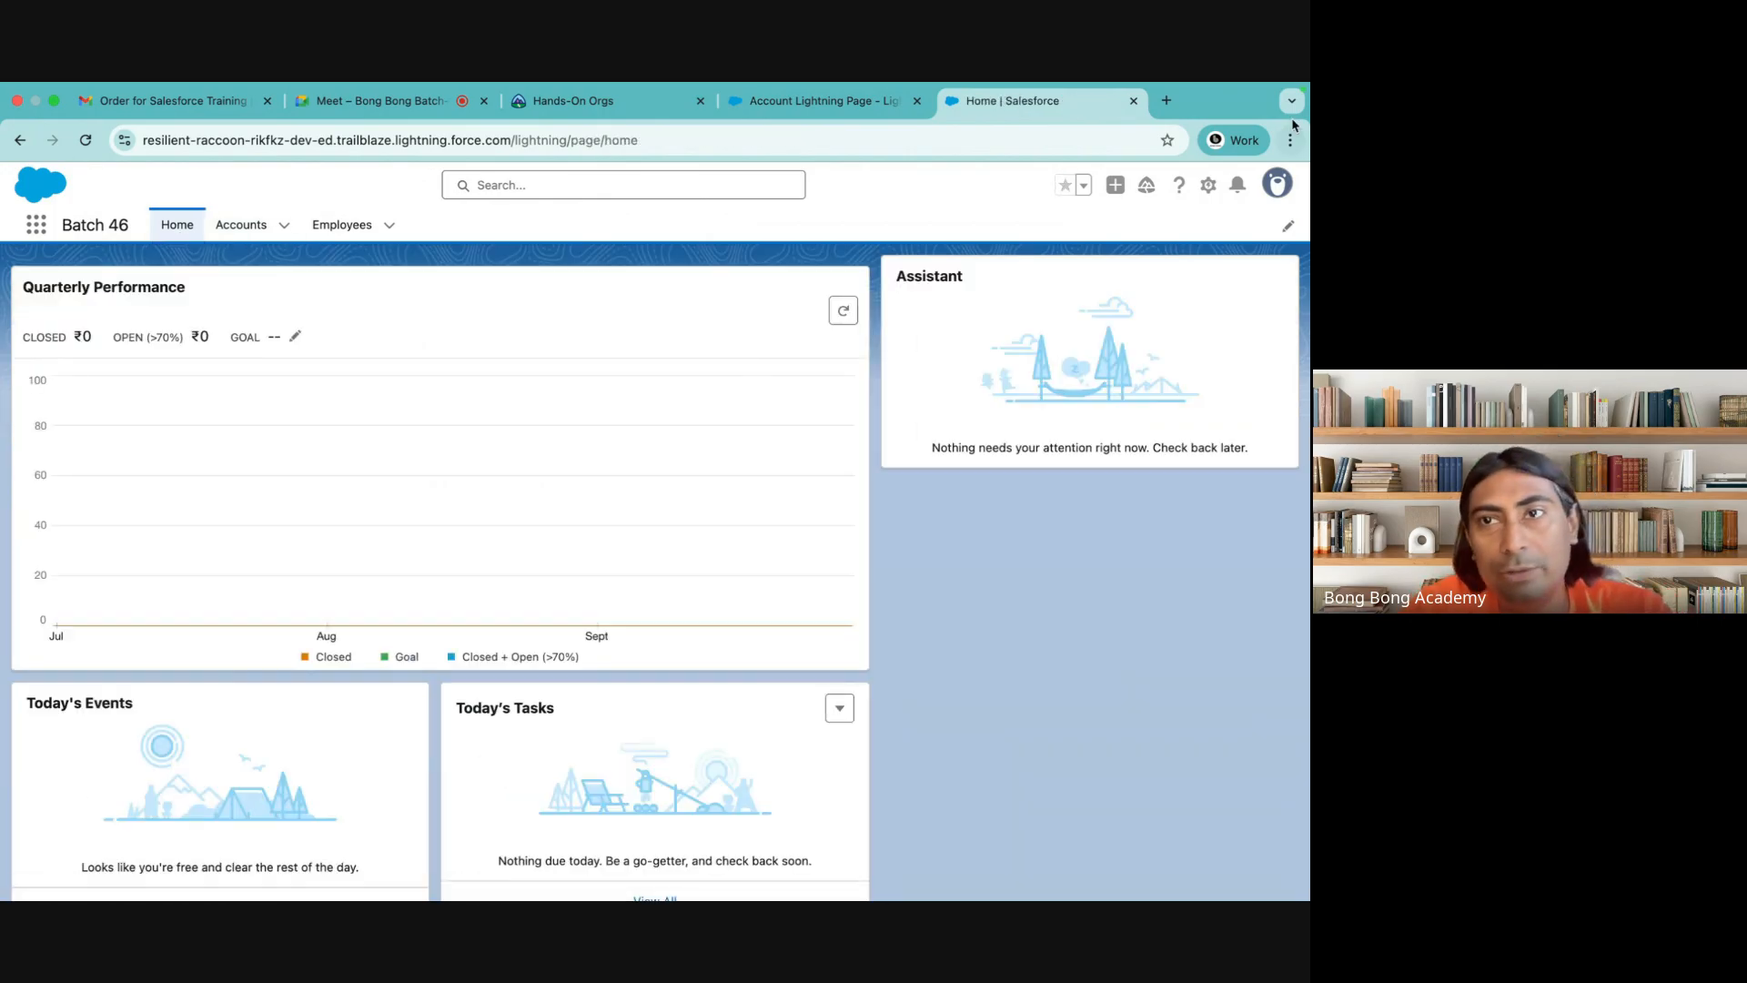
left_click(1207, 188)
left_click(1096, 453)
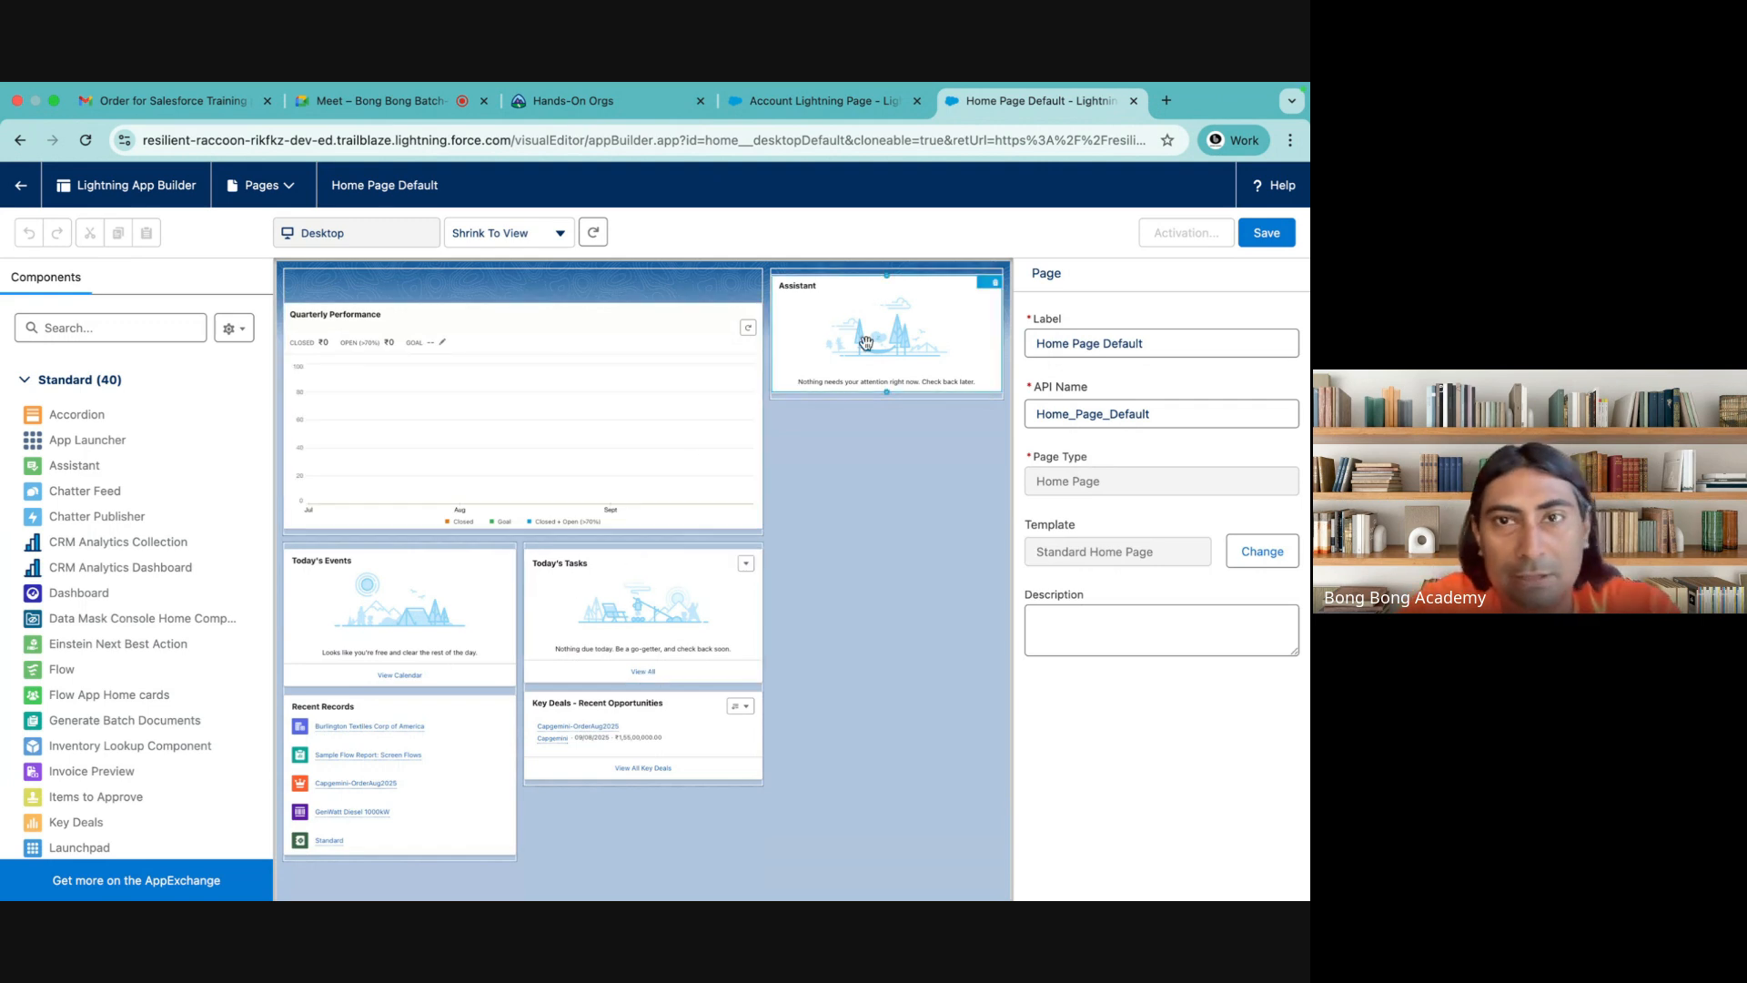
left_click(997, 286)
left_click(996, 283)
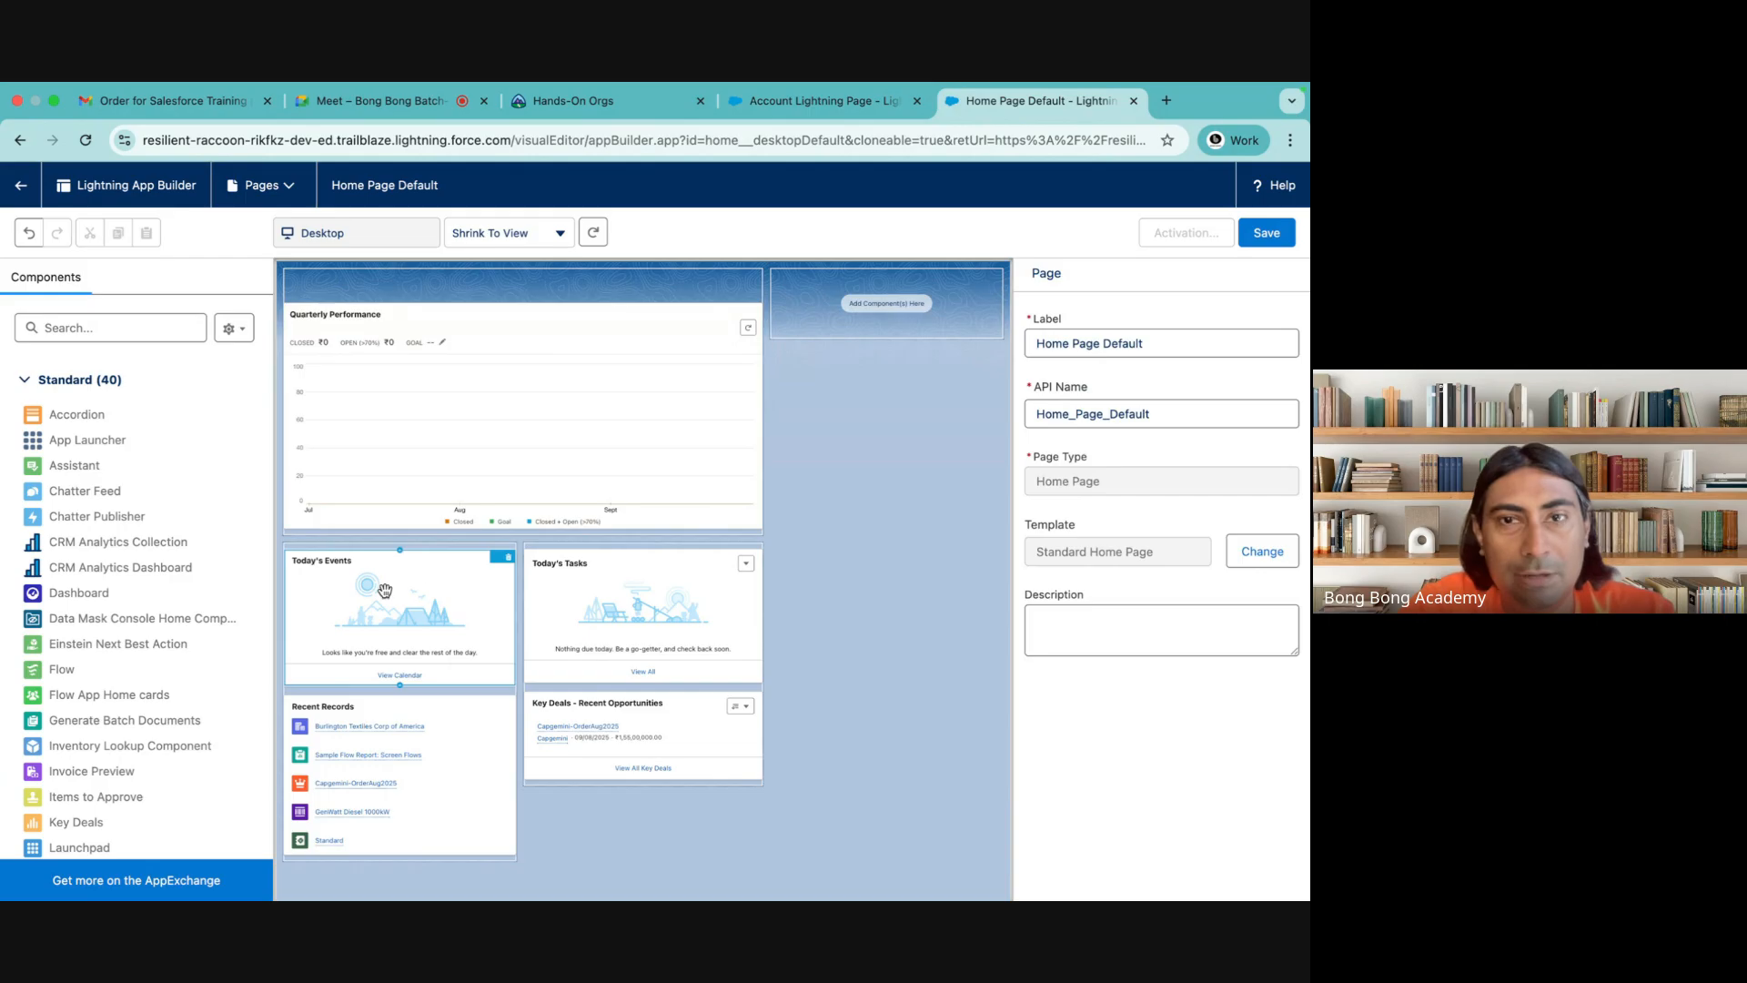
left_click_drag(401, 582, 867, 289)
left_click_drag(542, 587, 773, 394)
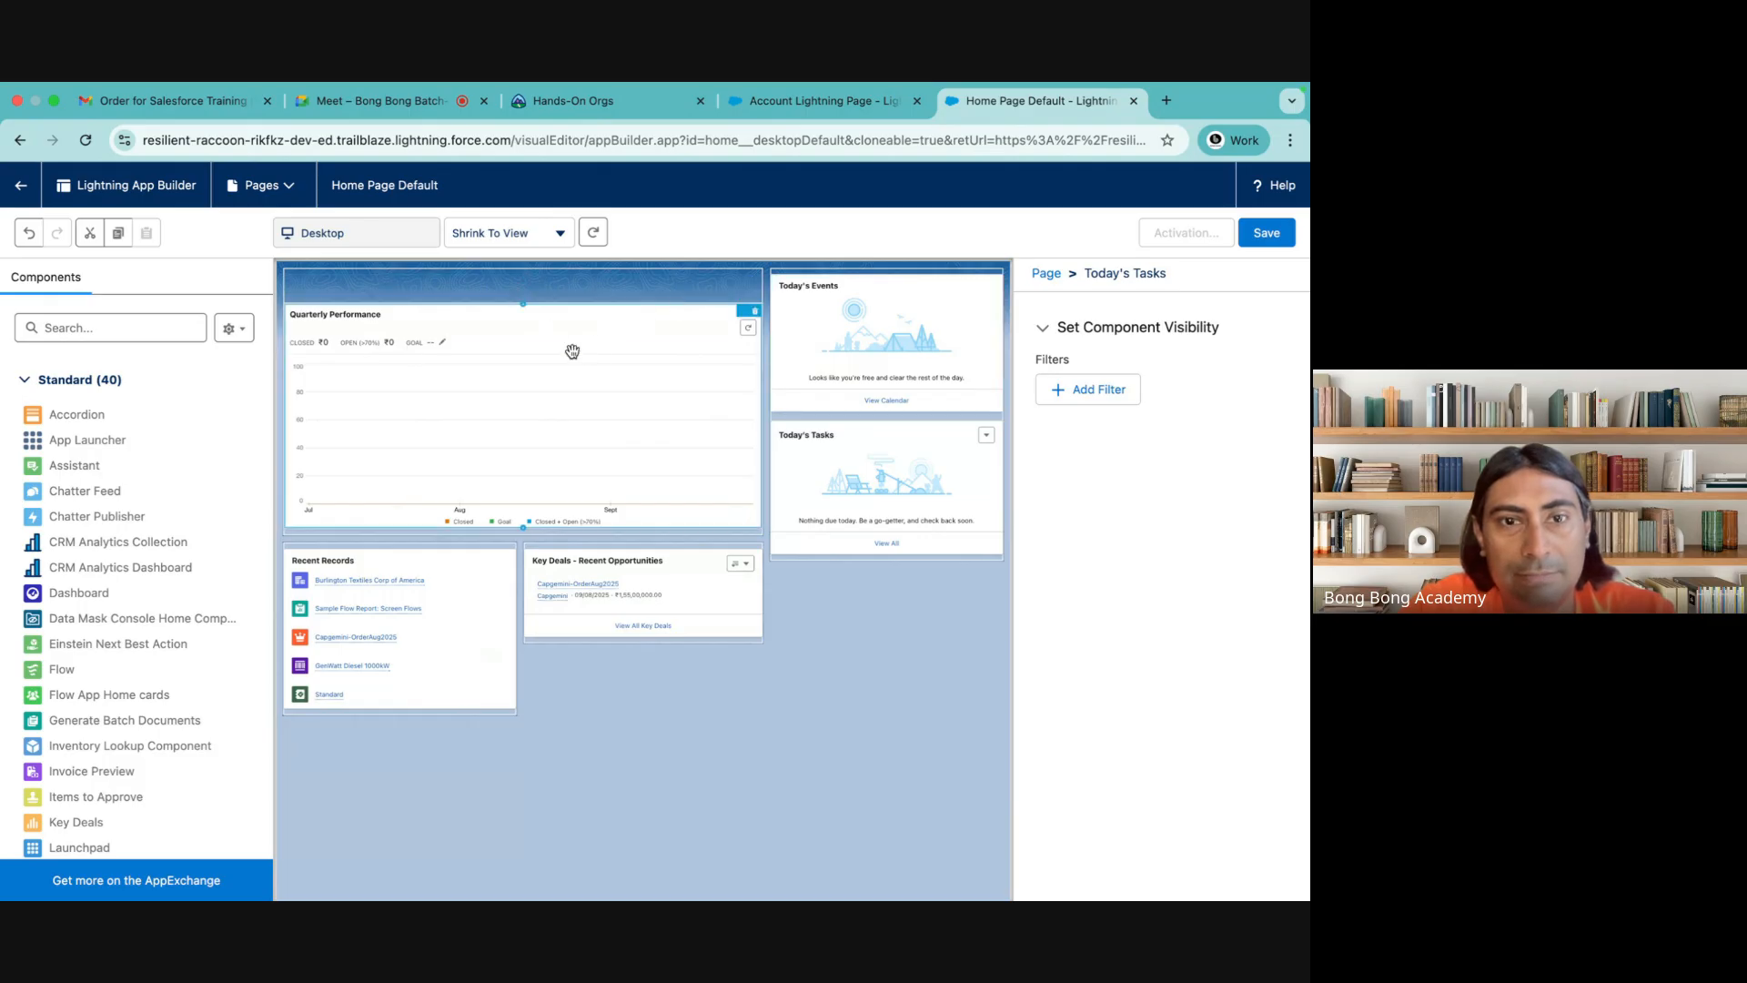
Move the Recent Records and Key Deals components above Quarterly Performance, with Recent Records first
left_click_drag(571, 350, 604, 706)
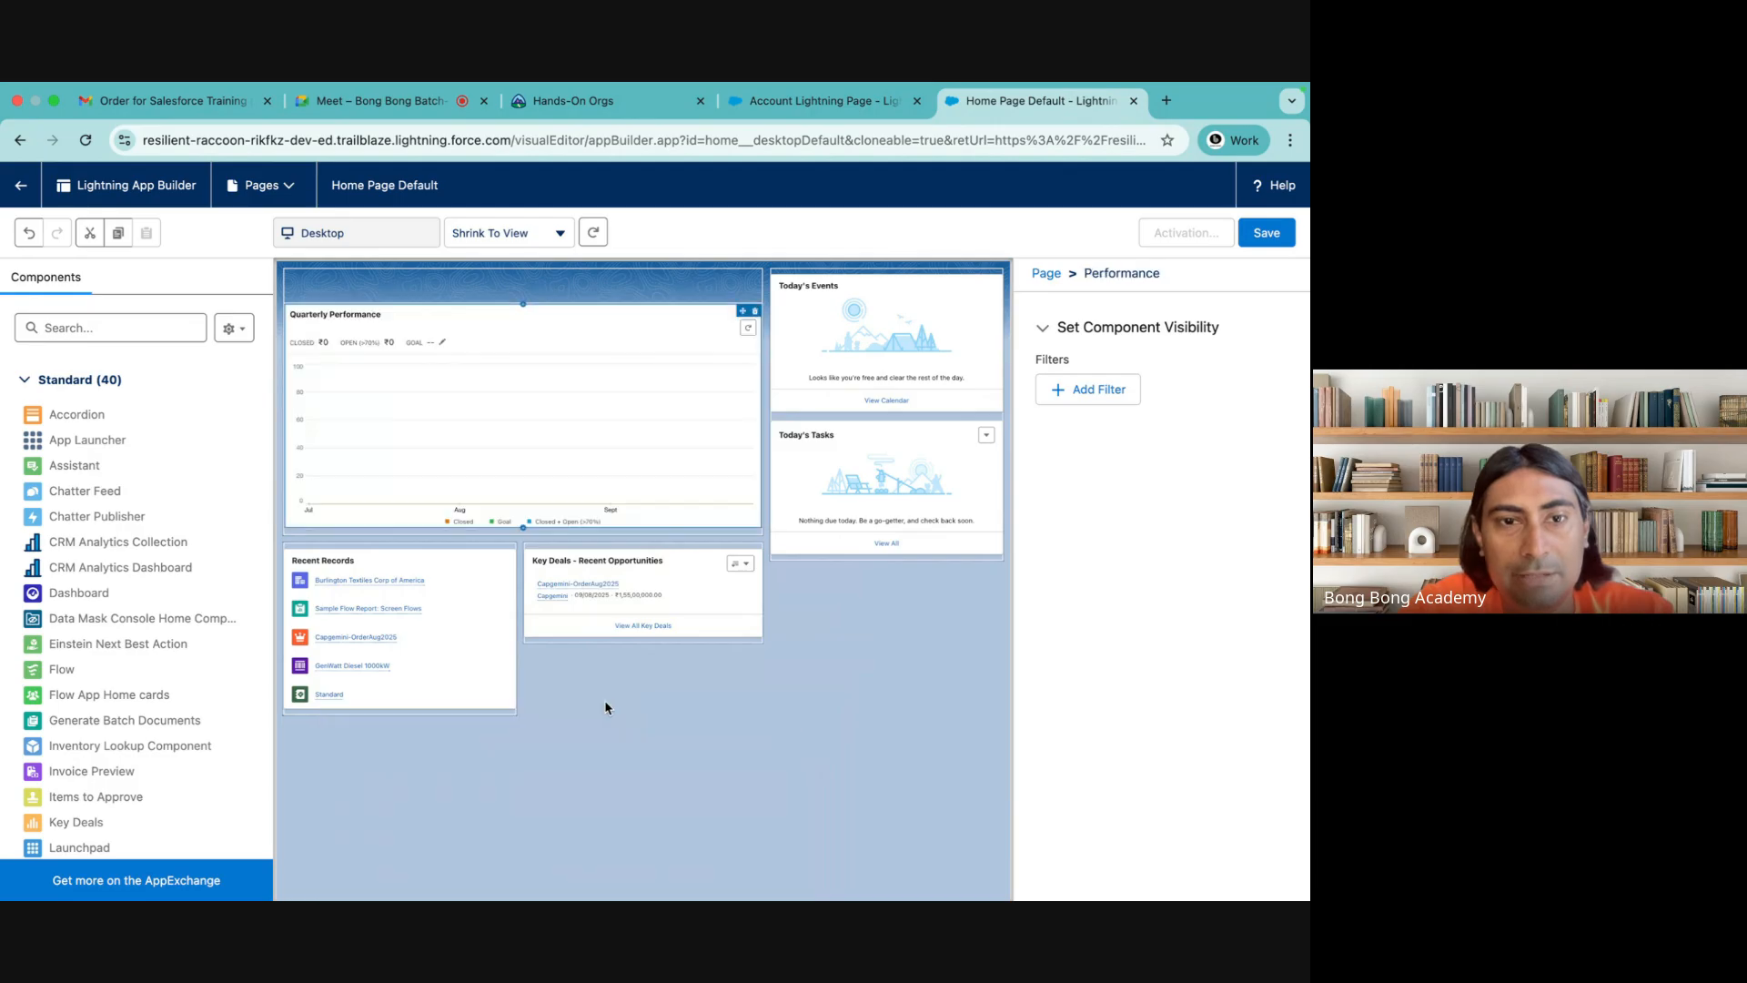
left_click(461, 556)
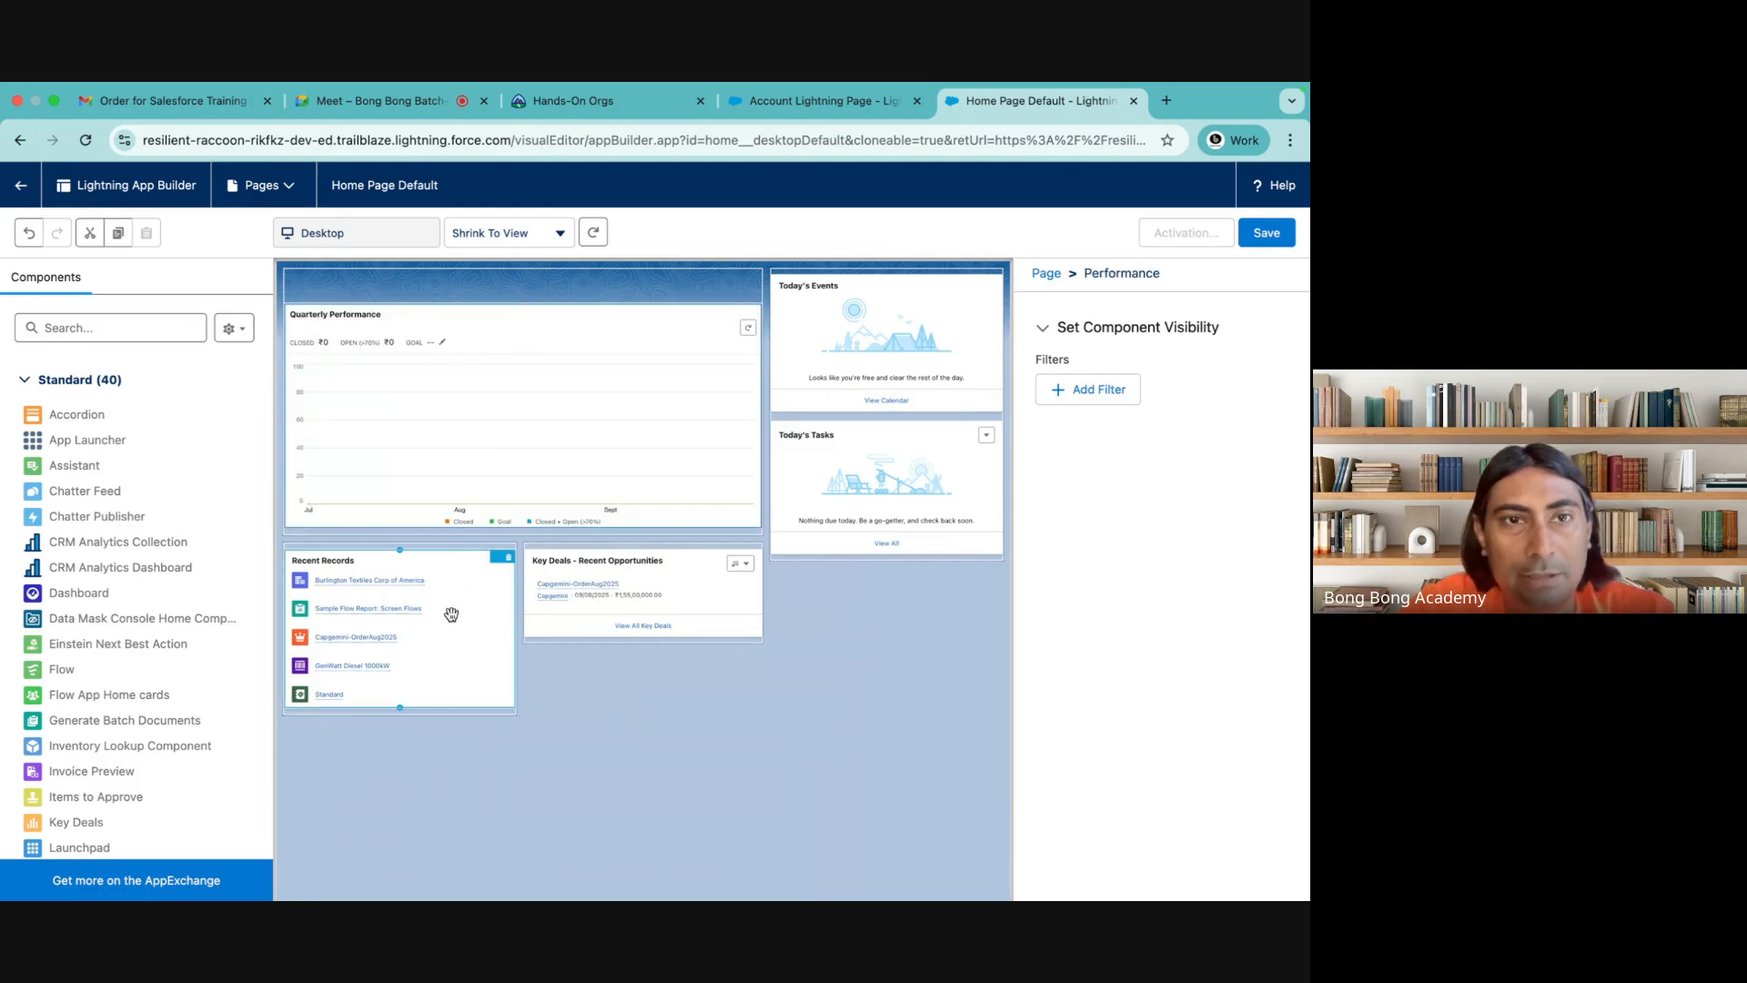
left_click_drag(449, 612, 467, 254)
left_click_drag(401, 639, 541, 279)
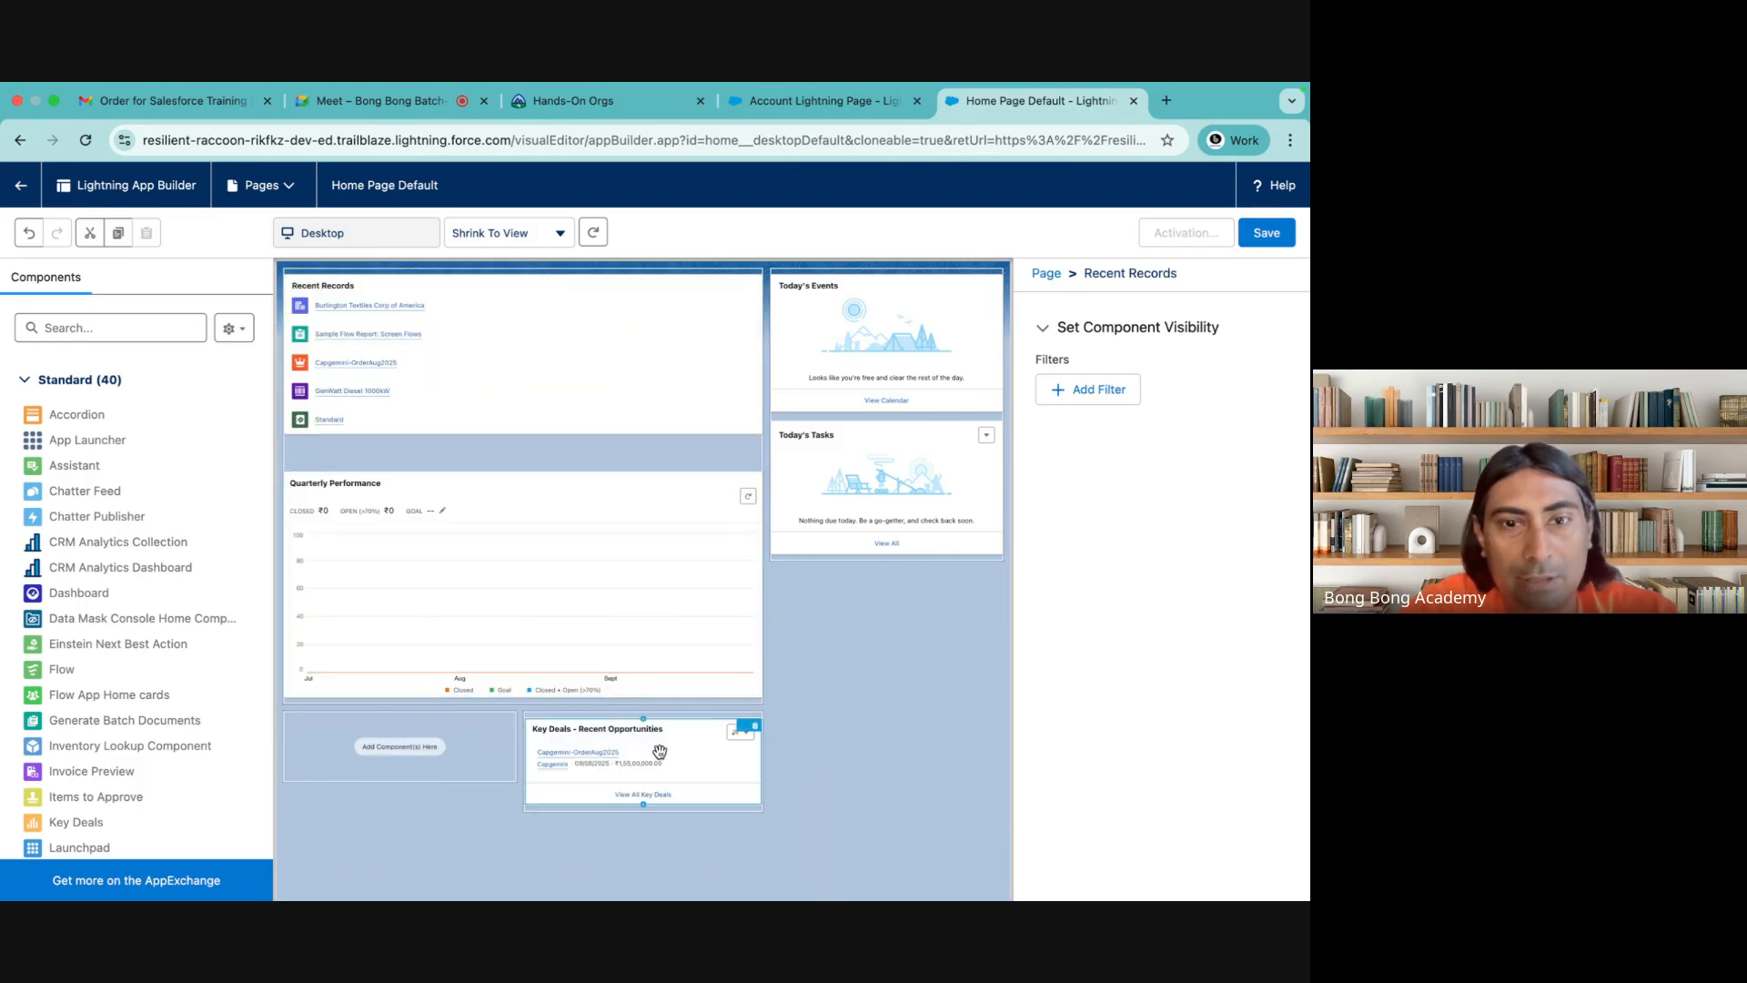
left_click_drag(660, 751, 582, 437)
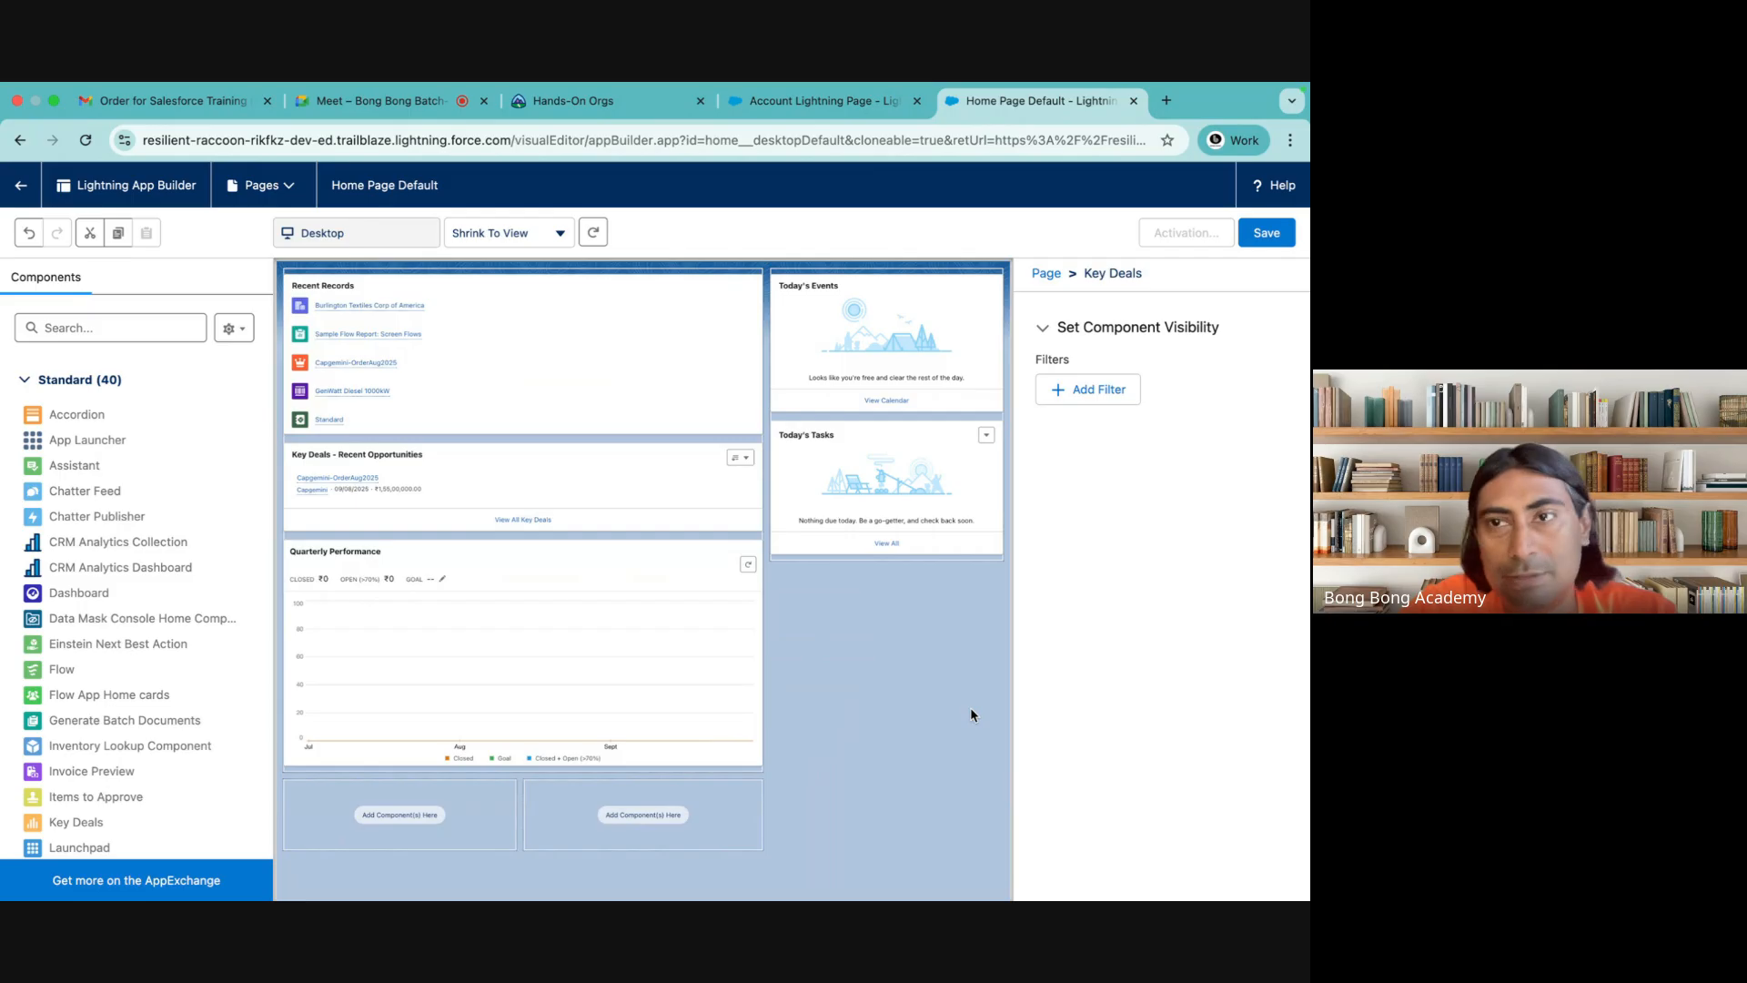
Save the Home Page Default page and activate it as the org default
left_click(1266, 233)
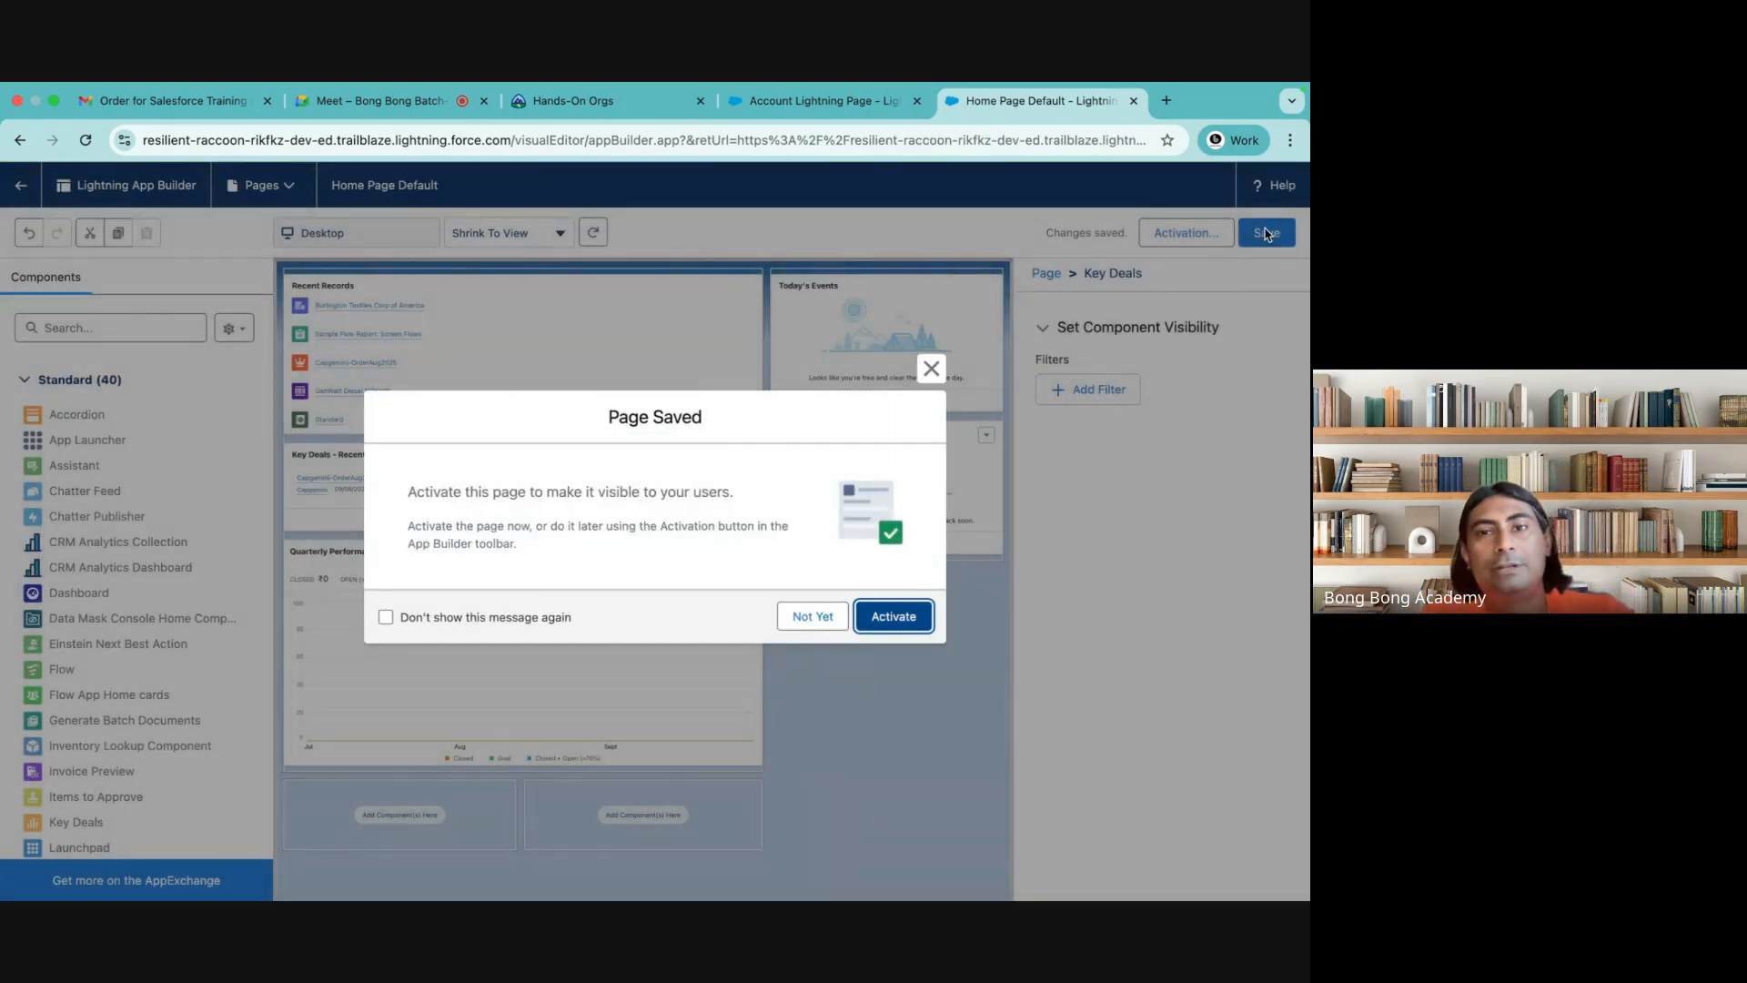
left_click(896, 608)
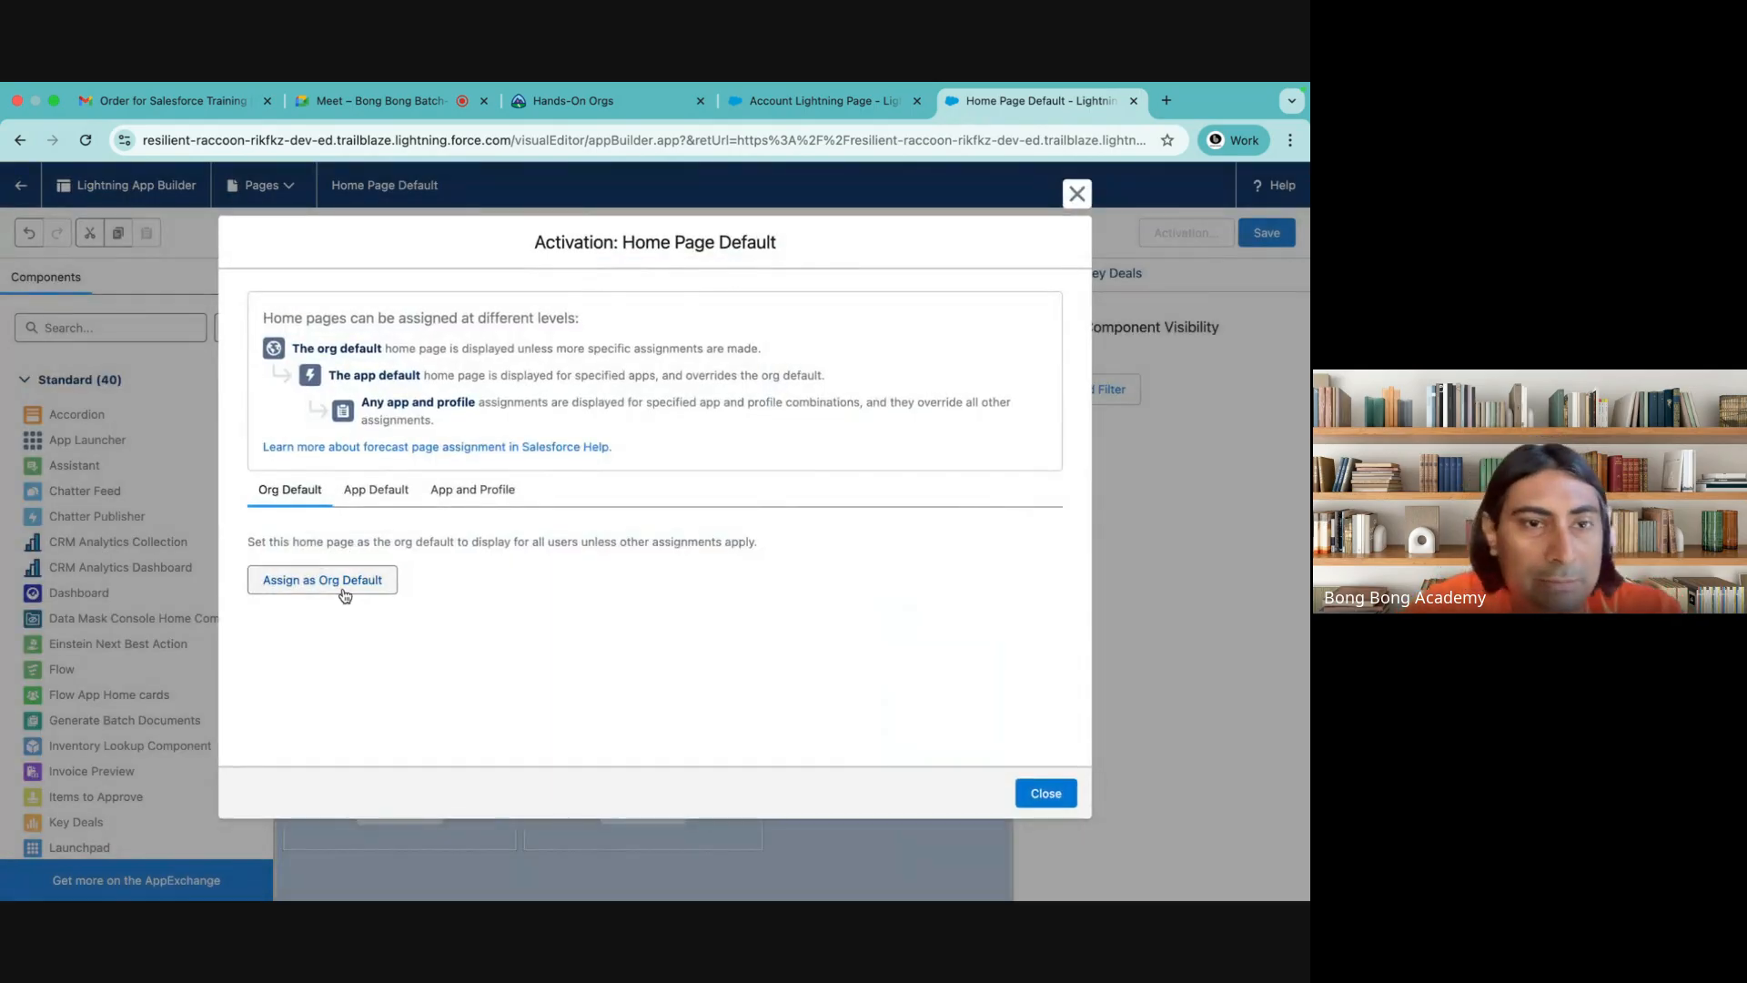
left_click(317, 593)
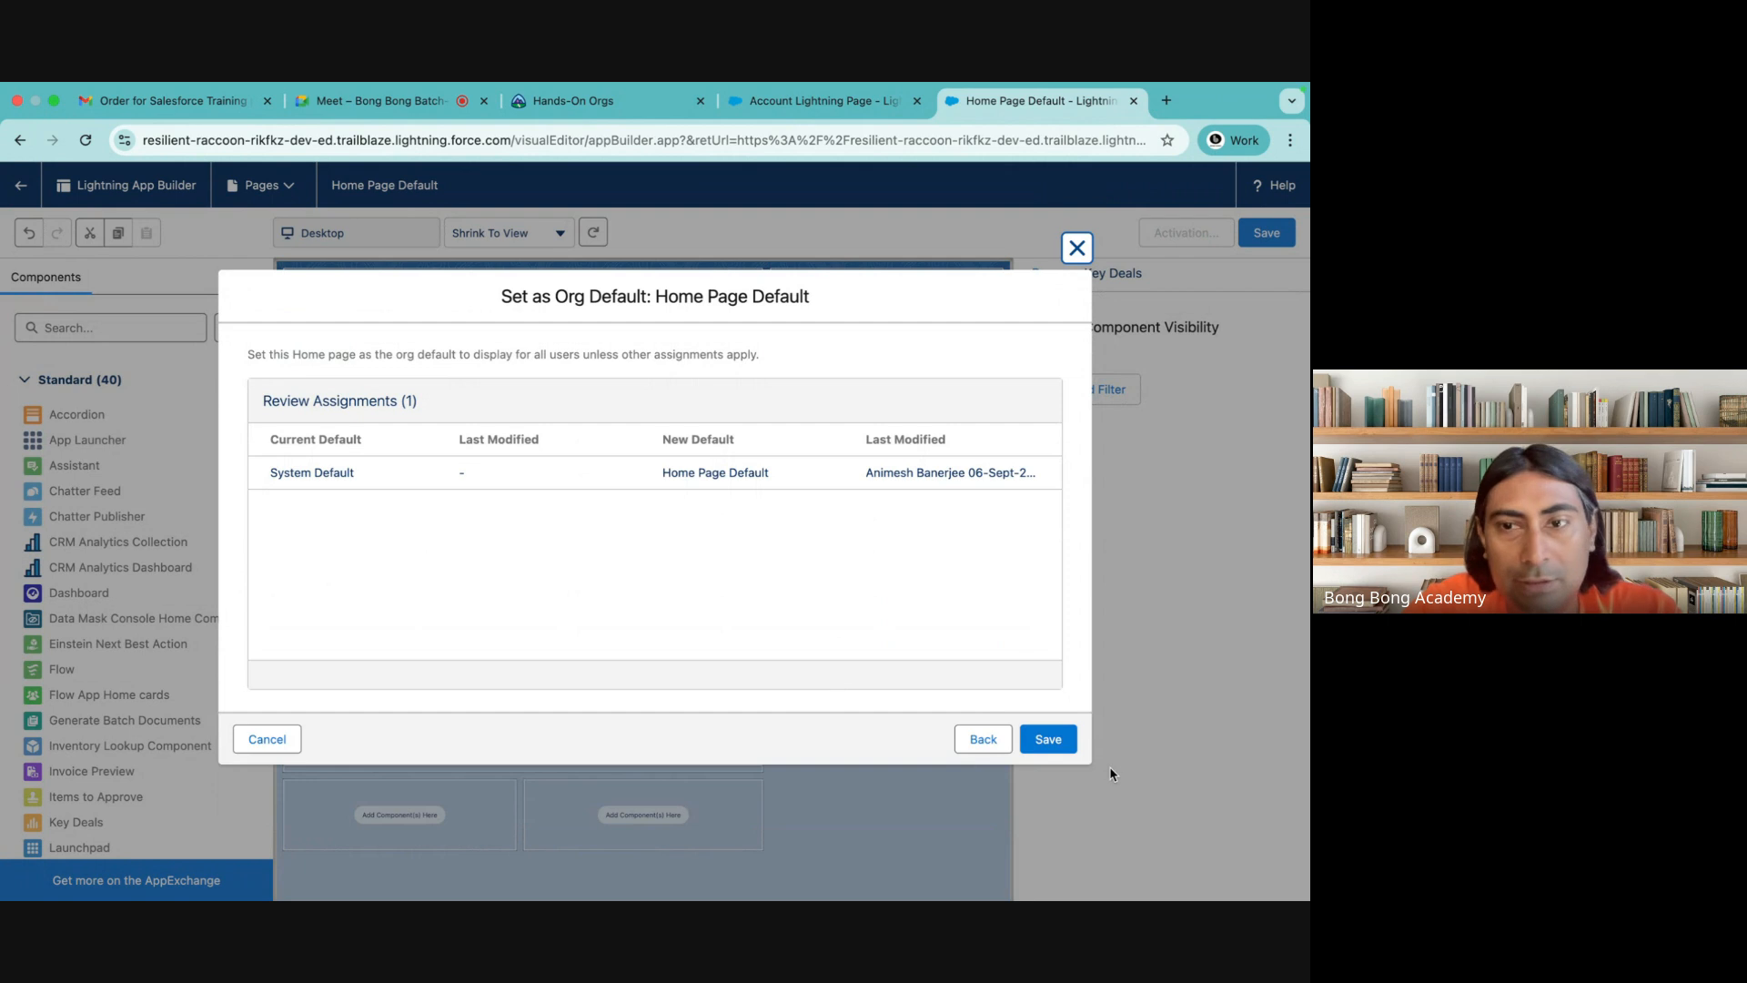
left_click(1049, 741)
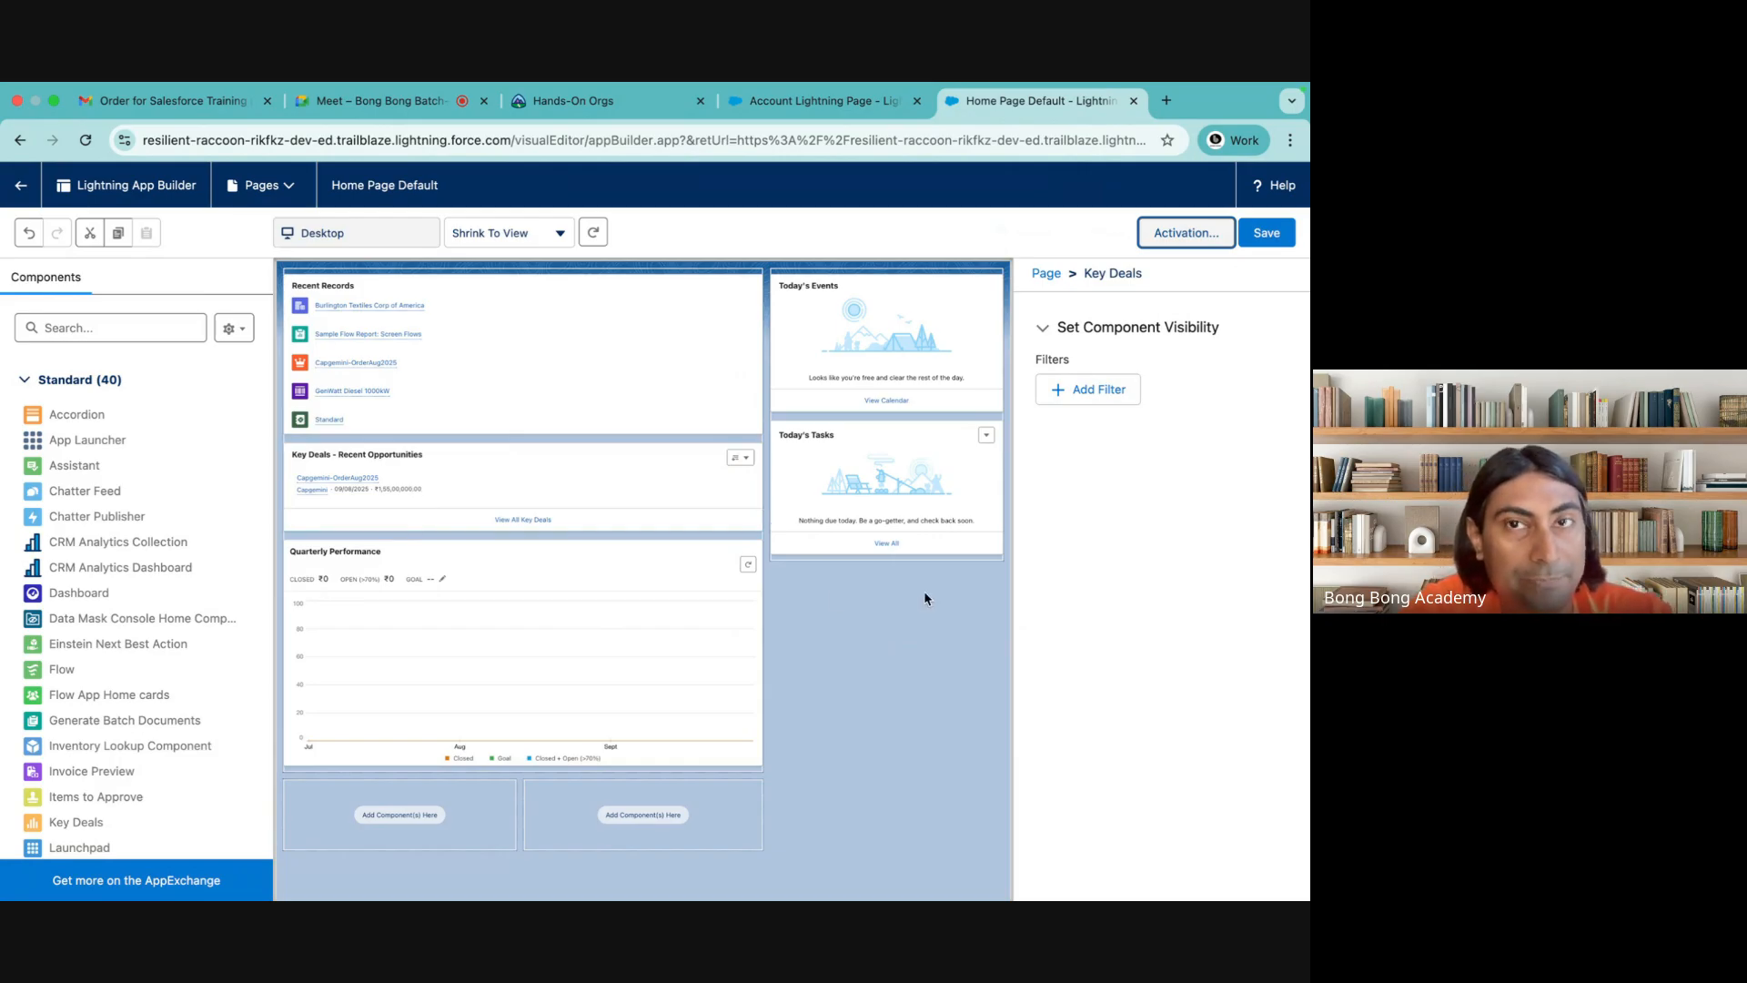
Leave the page editor and return to the Batch 46 Home page to check its layout
left_click(797, 109)
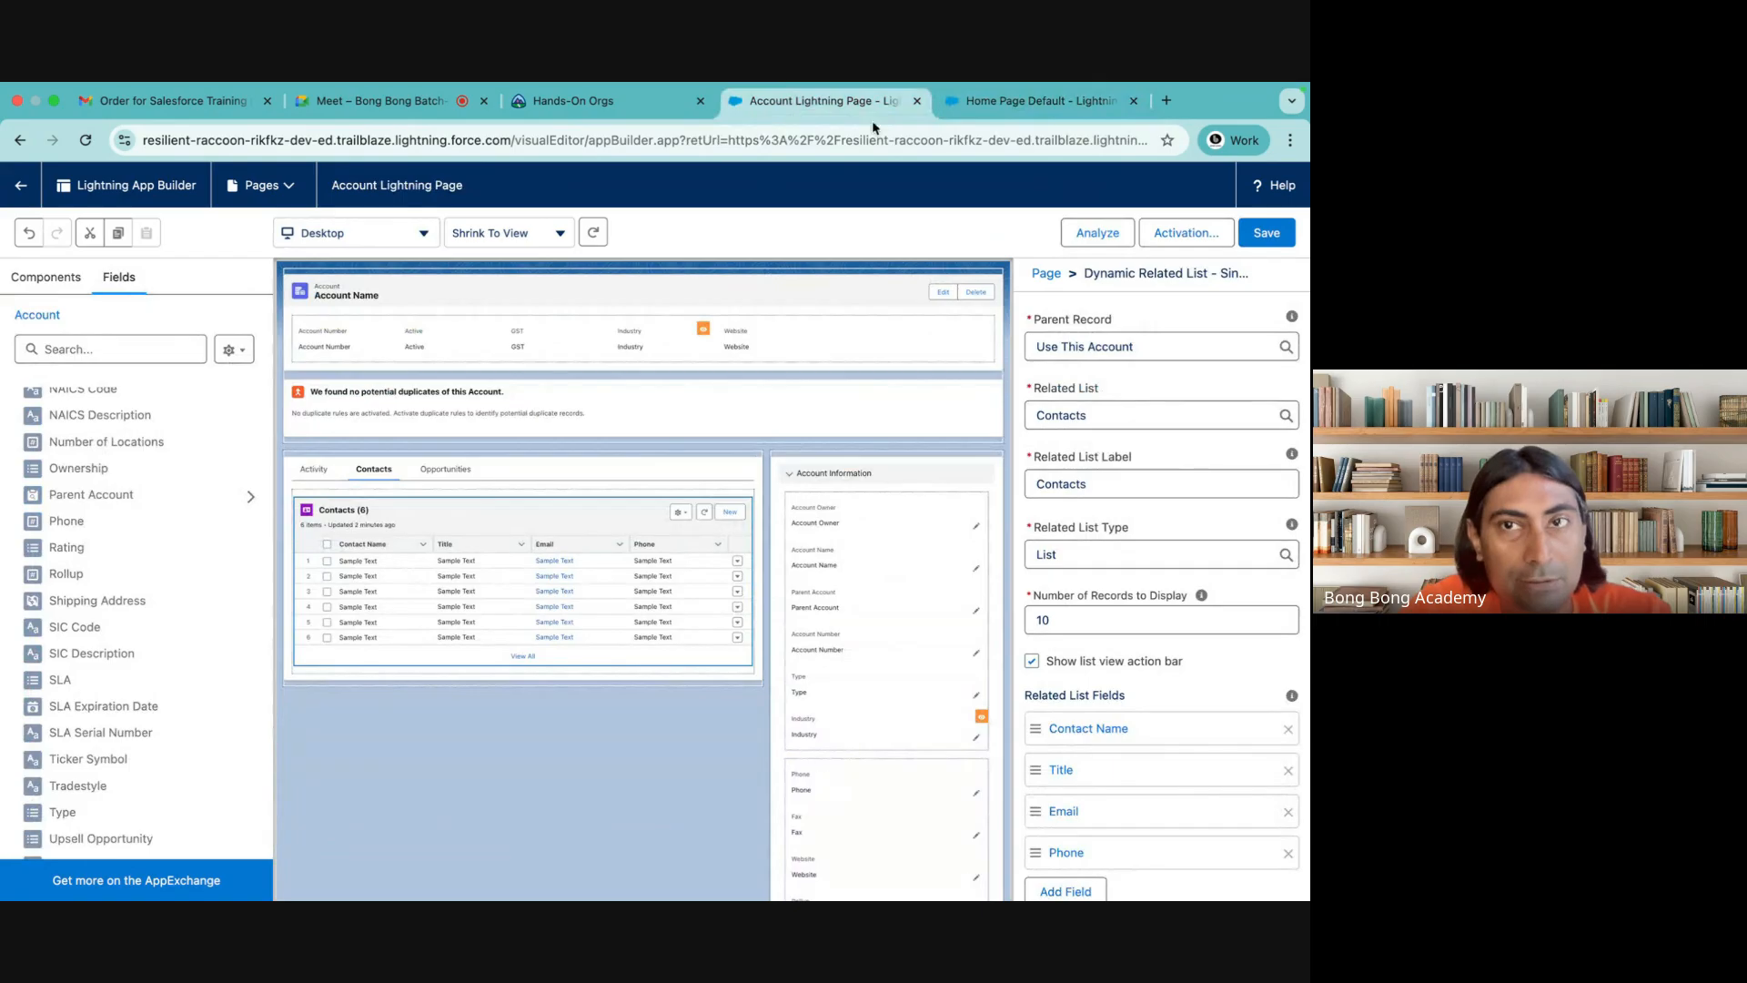
left_click(1010, 111)
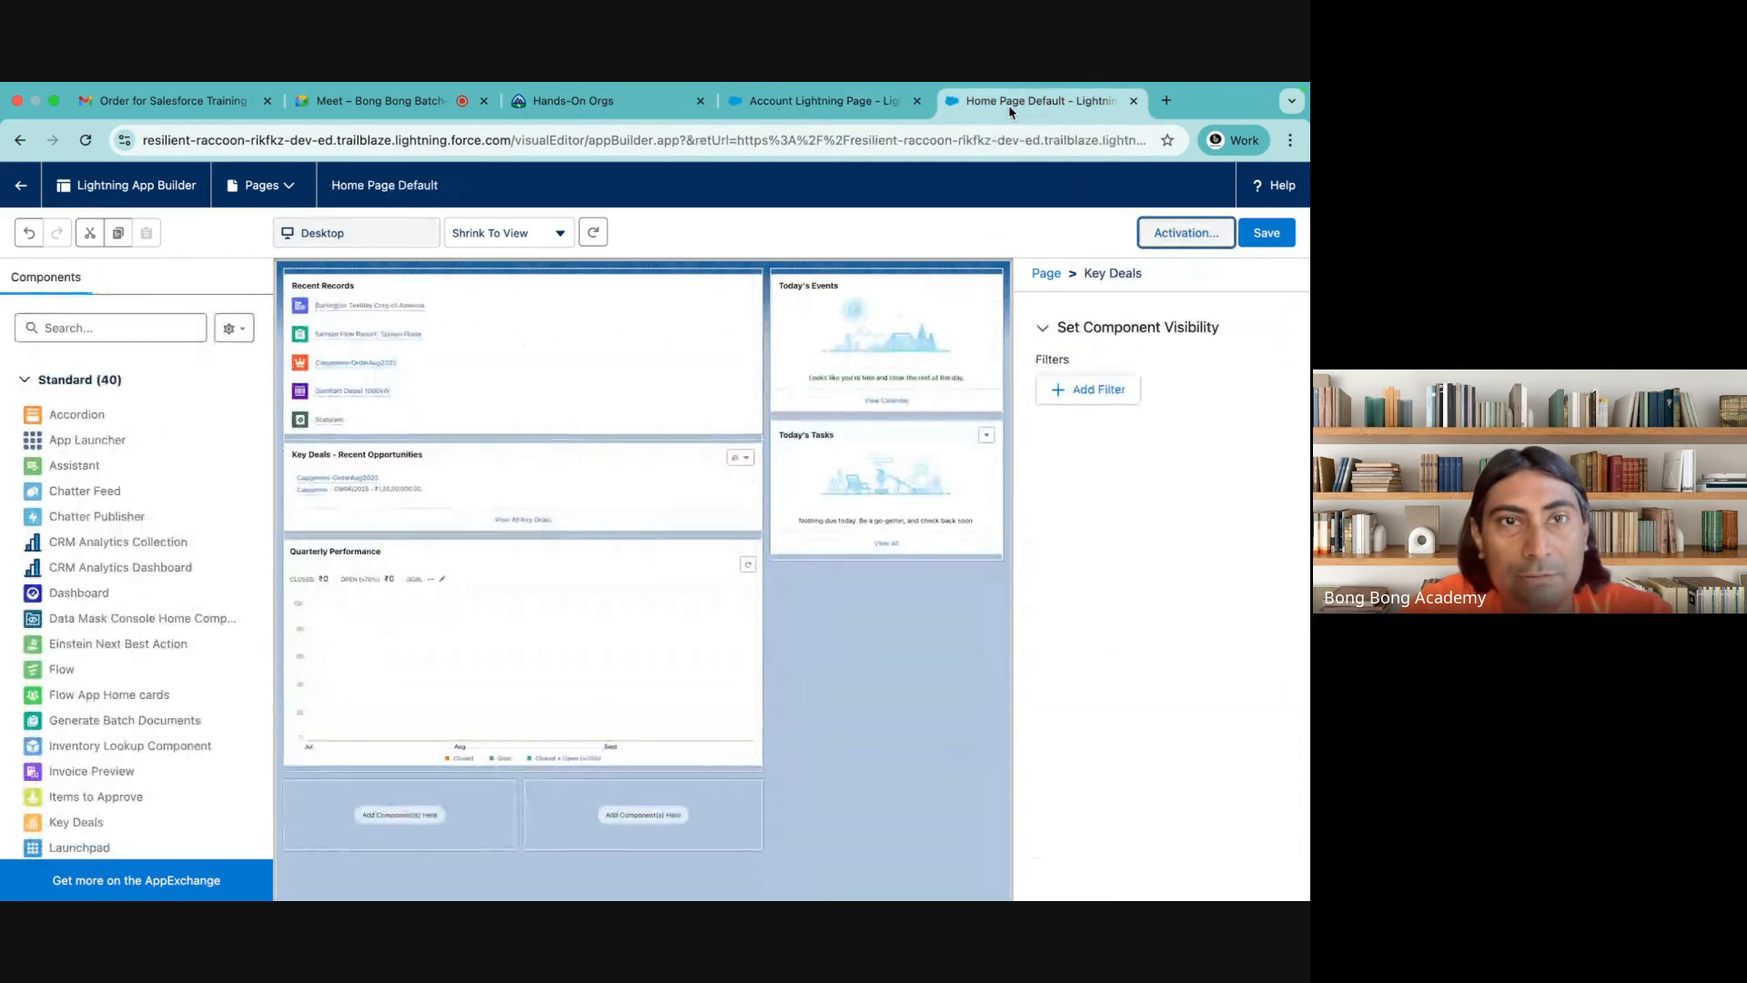
left_click(4, 177)
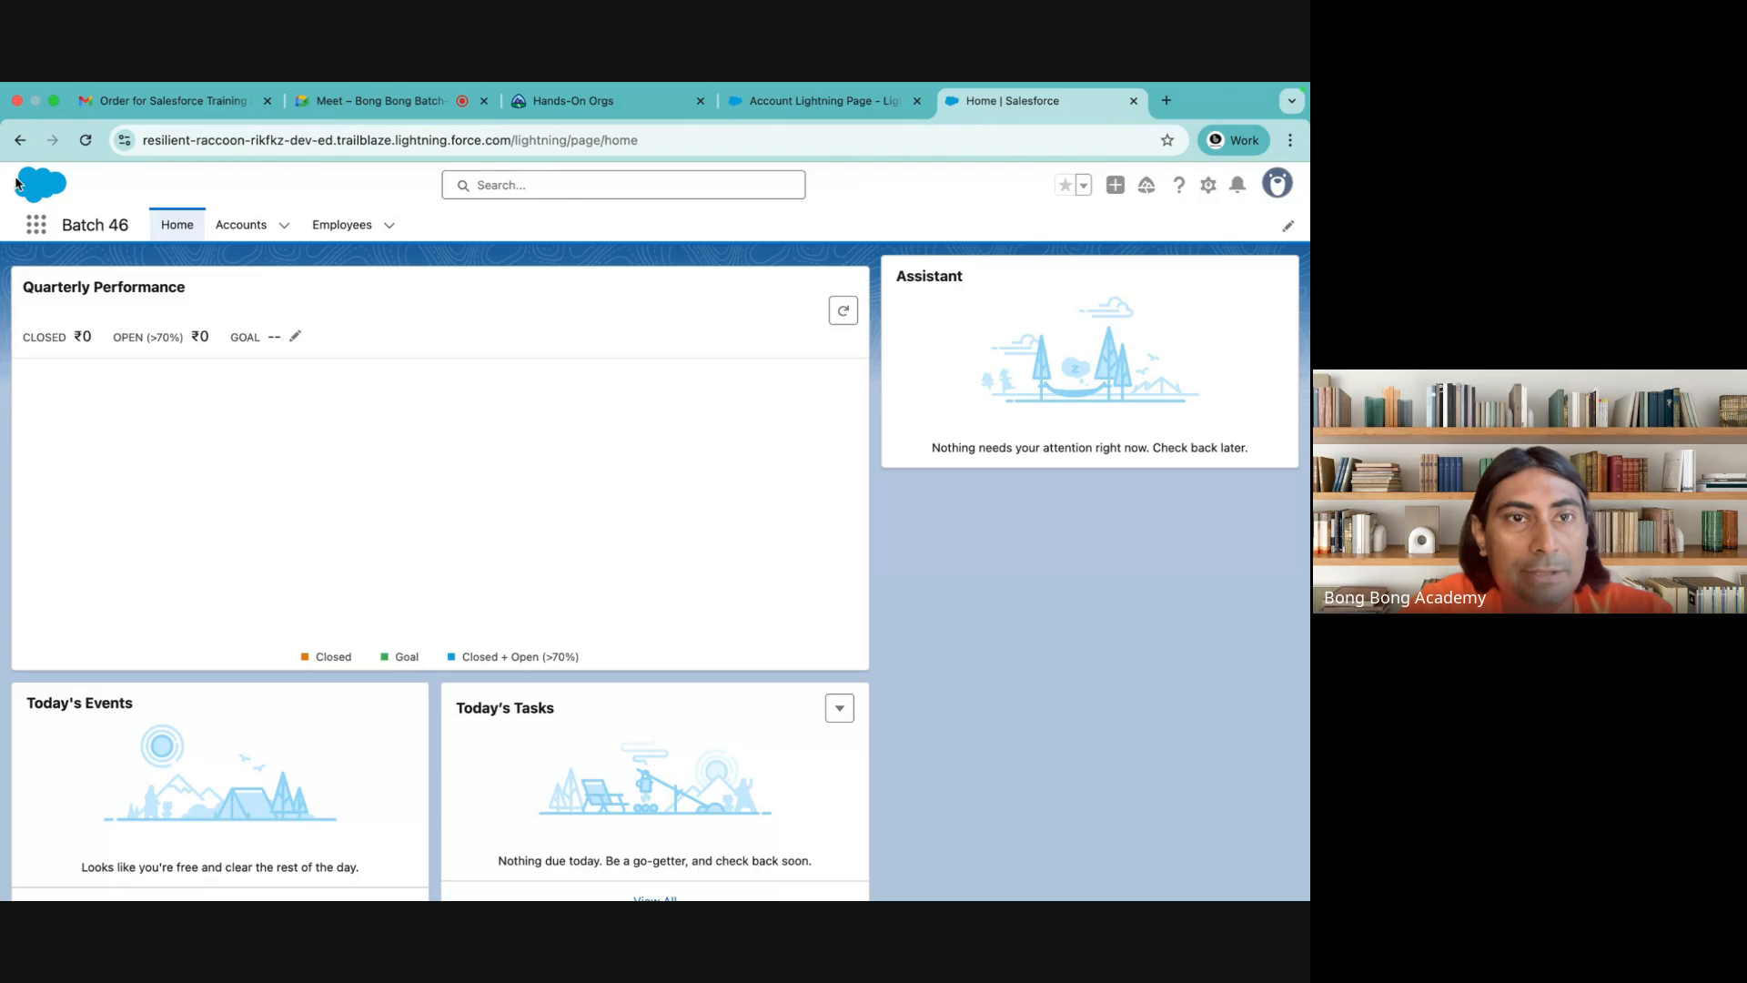
Delete the browser's stored on-device site data for force.com and reload the Home page
left_click(125, 140)
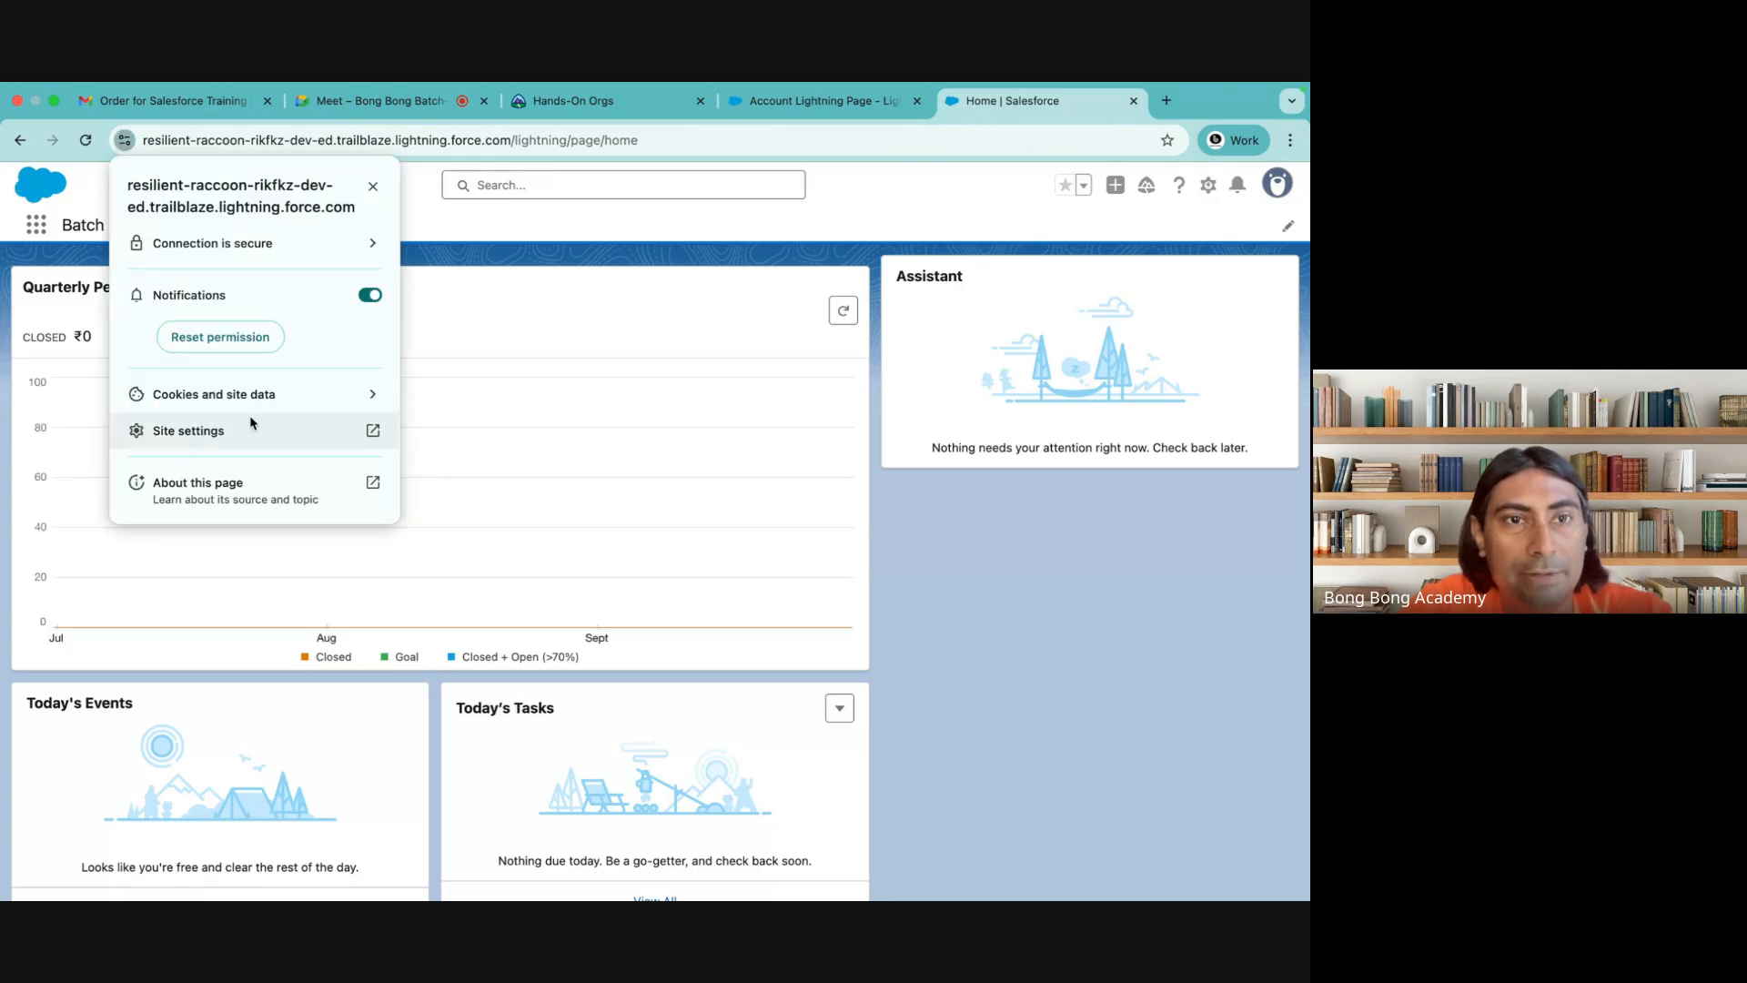
left_click(278, 399)
left_click(280, 399)
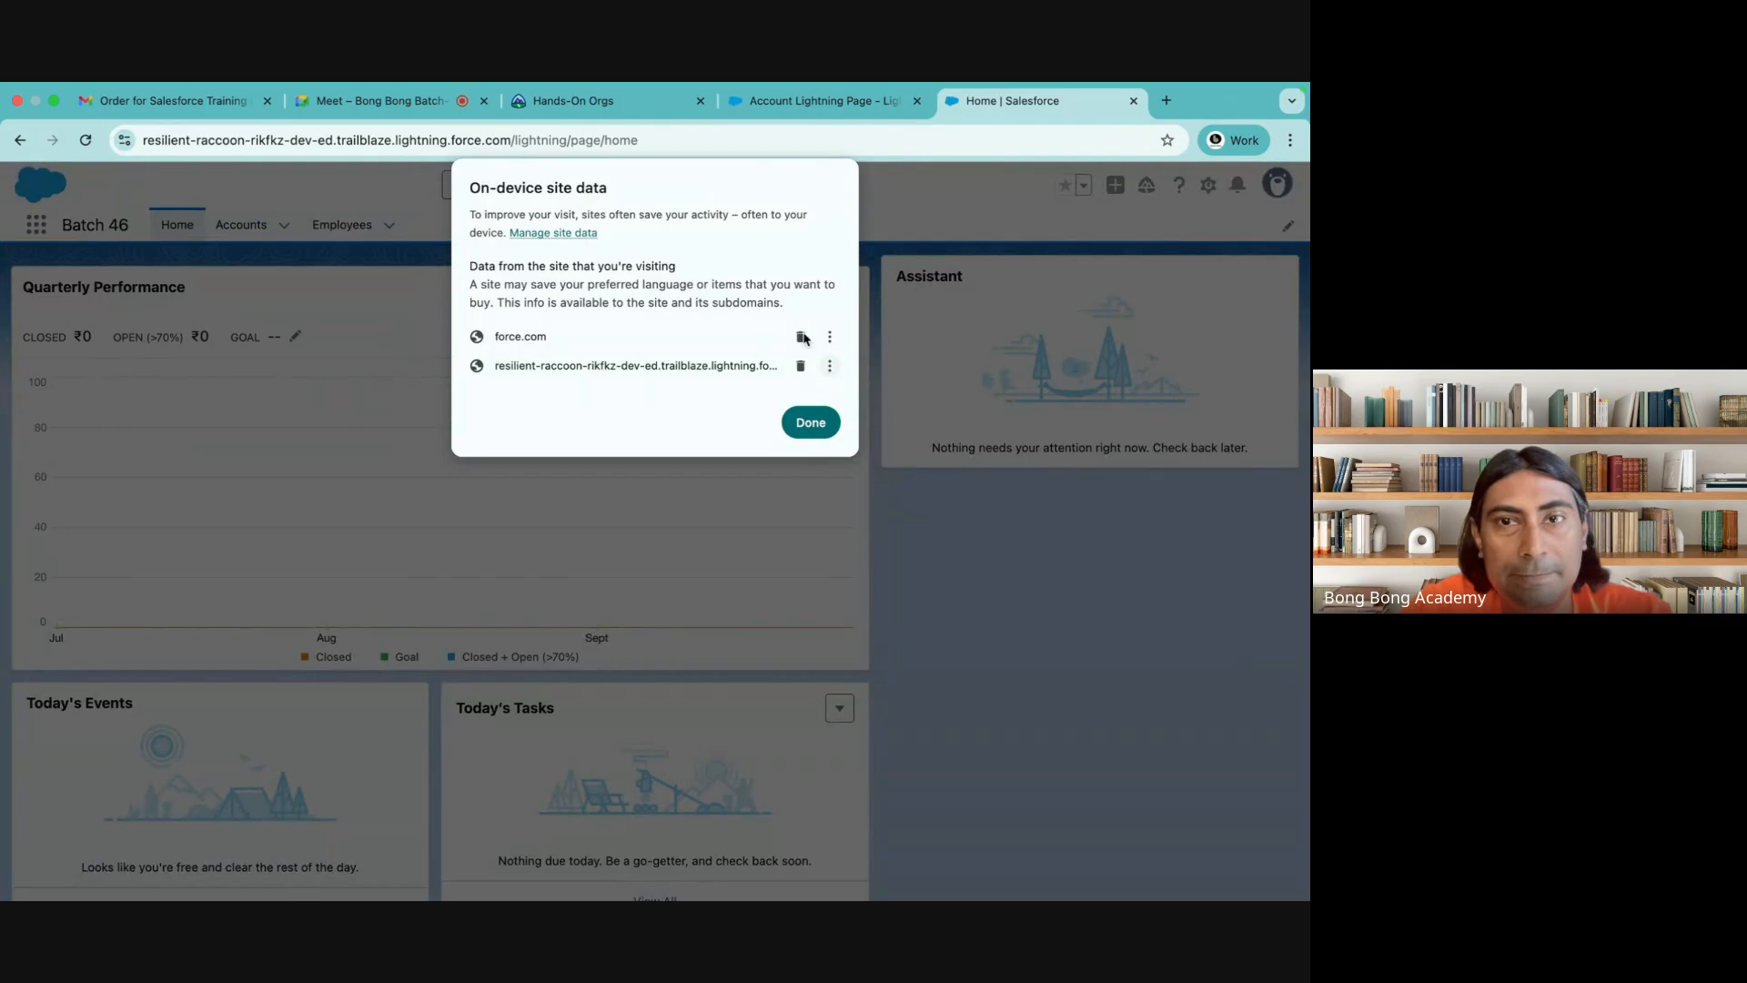
left_click(804, 338)
left_click(808, 378)
left_click(440, 189)
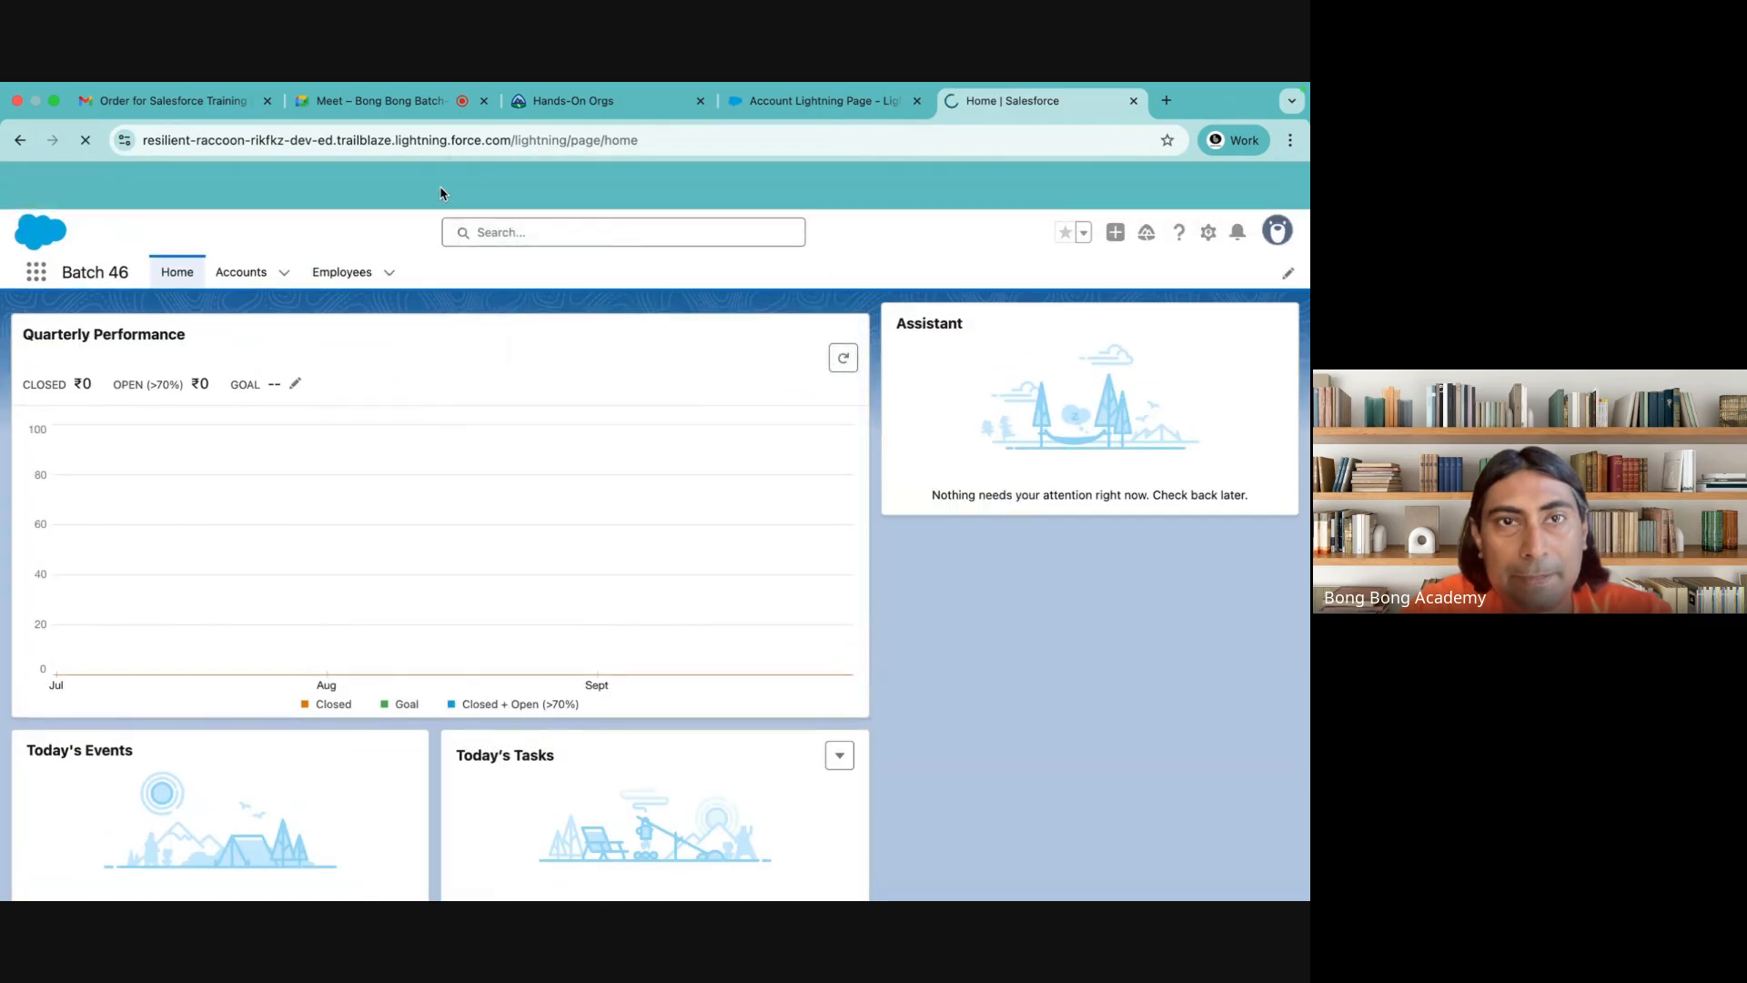
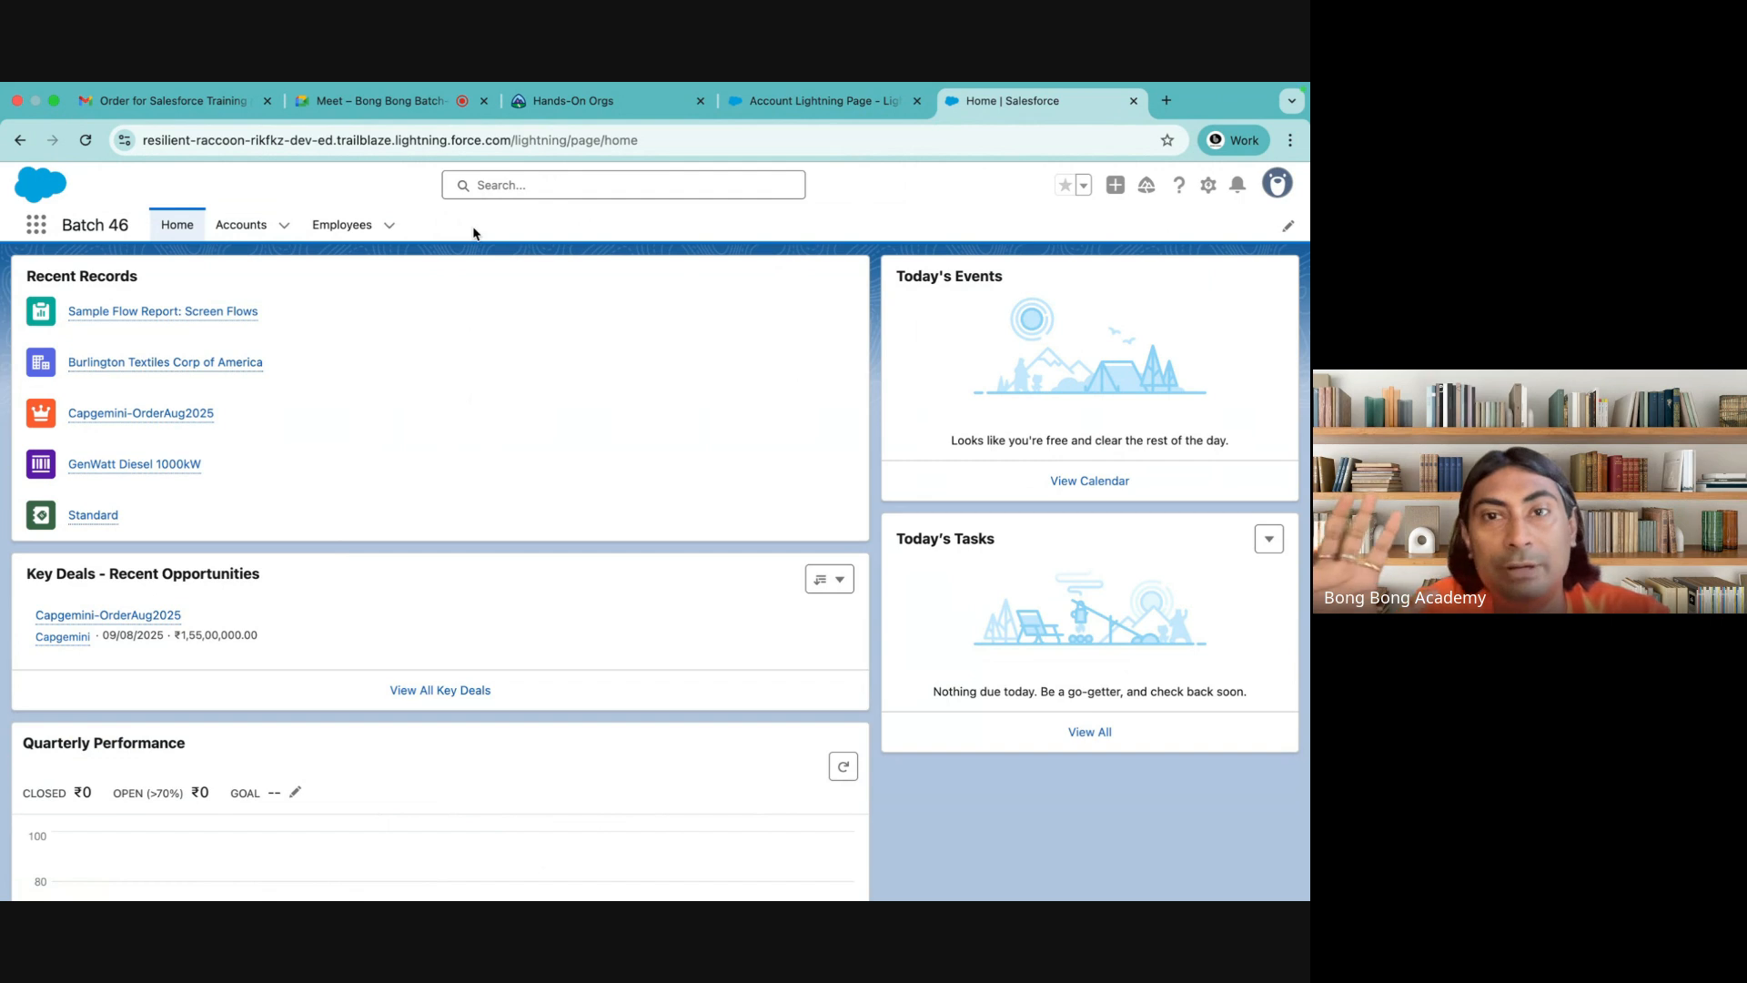
Leave the Account Lightning Page editor and check the Home and Employees pages of the Batch 46 app
left_click(1207, 187)
left_click(819, 101)
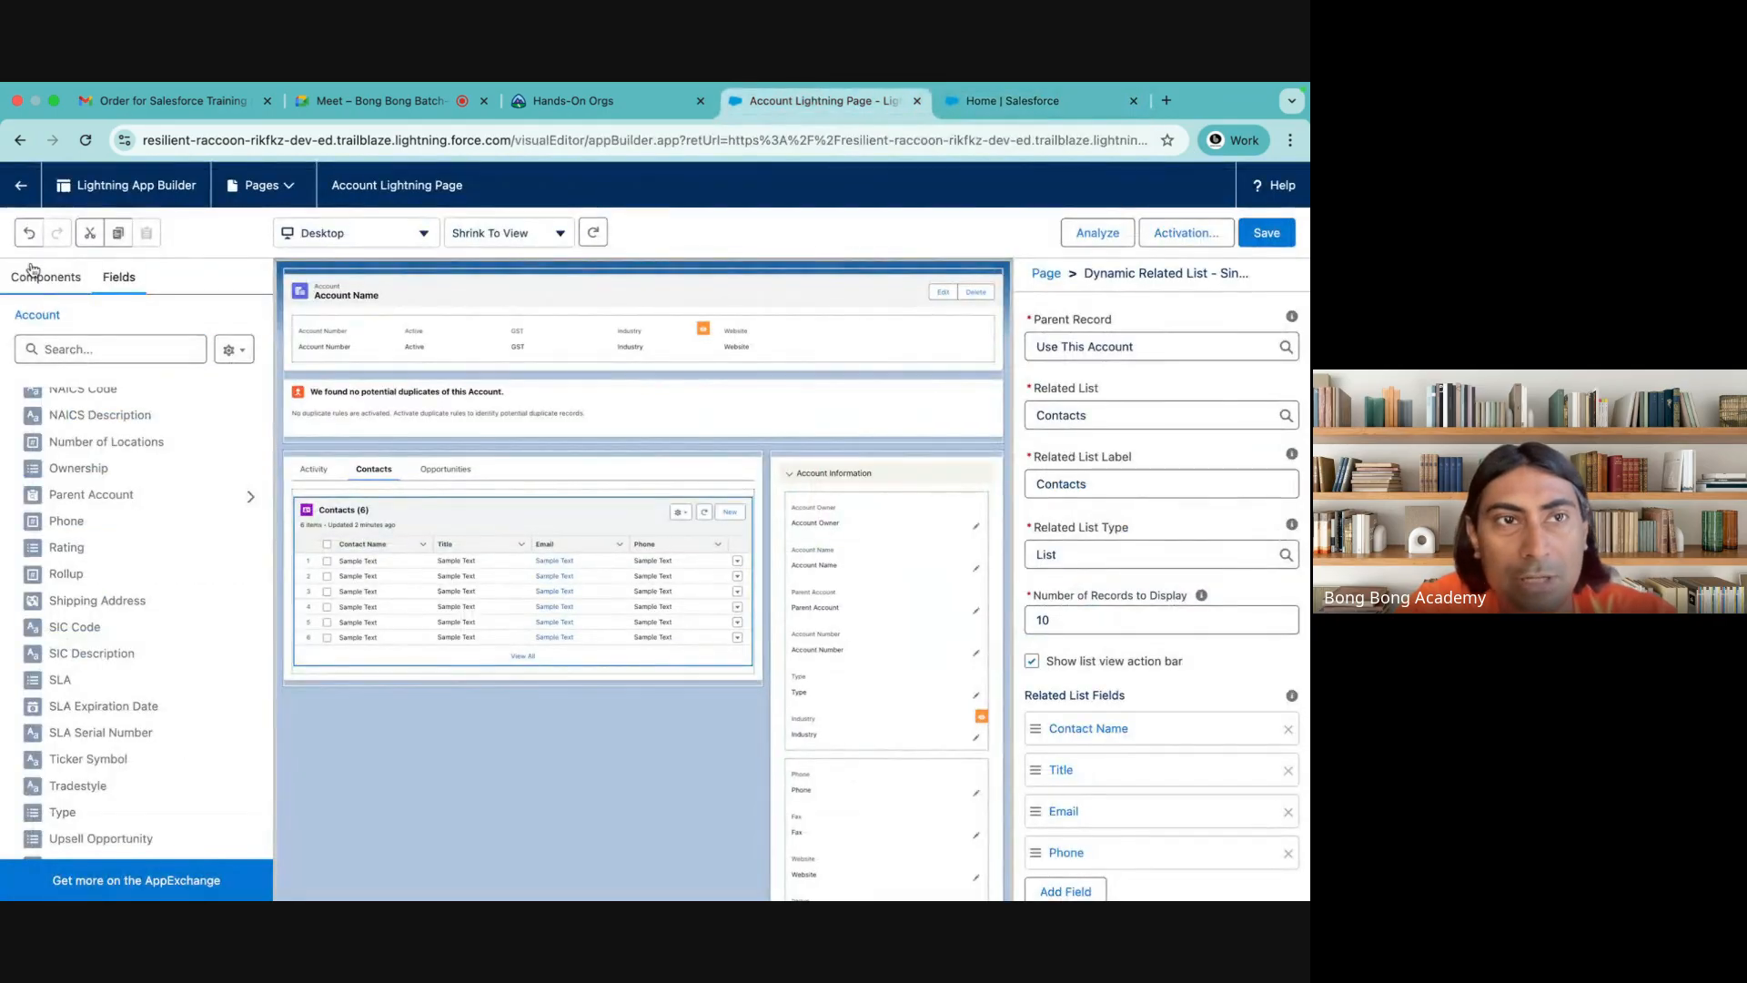
left_click(20, 185)
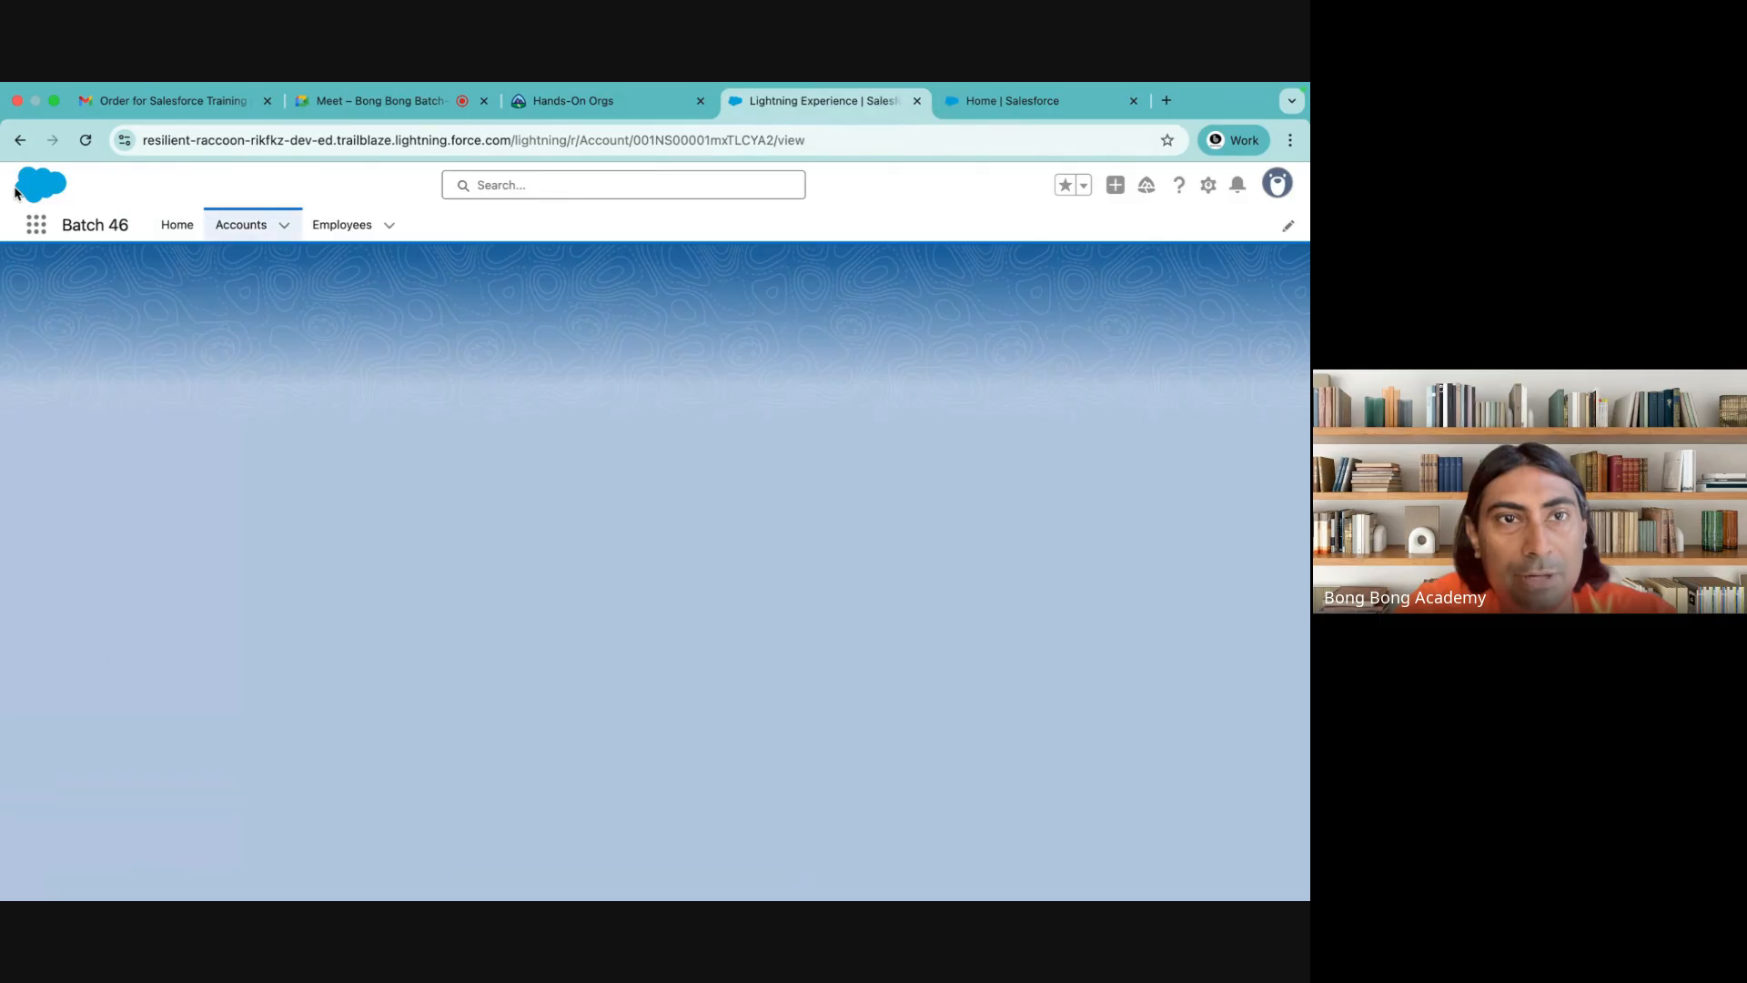
left_click(181, 231)
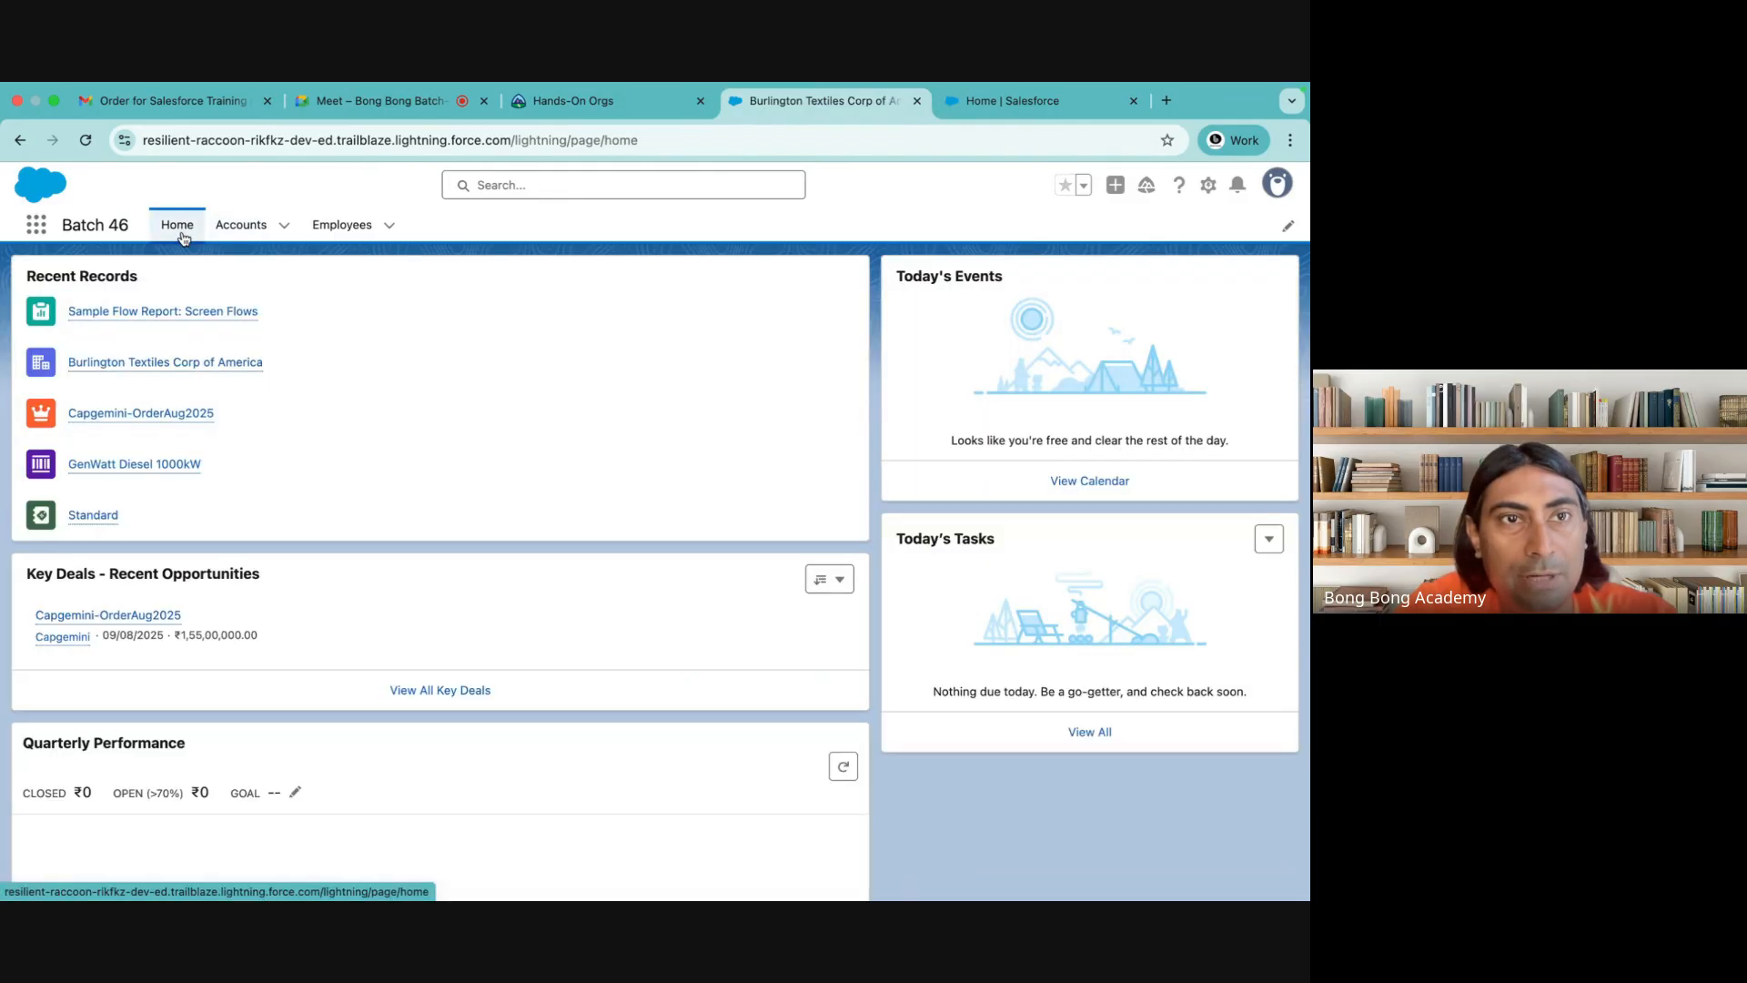
left_click(341, 228)
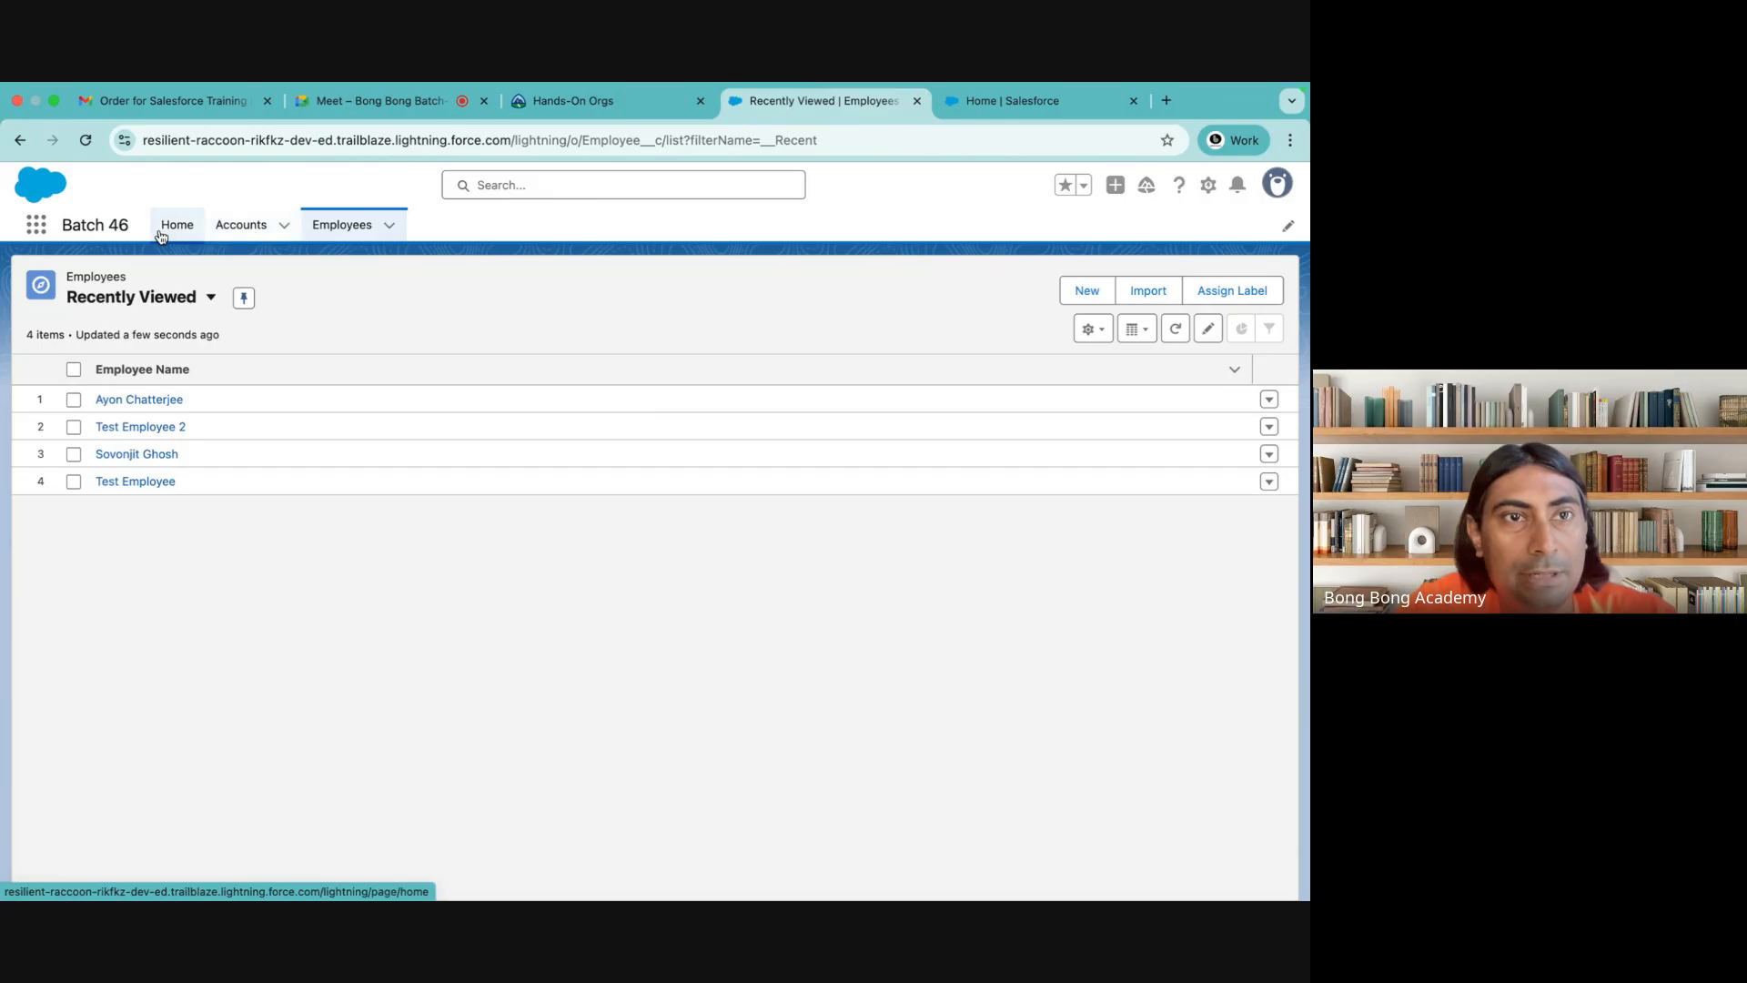
left_click(163, 233)
Open Setup and go to the Account object's Lightning Record Pages
left_click(1208, 185)
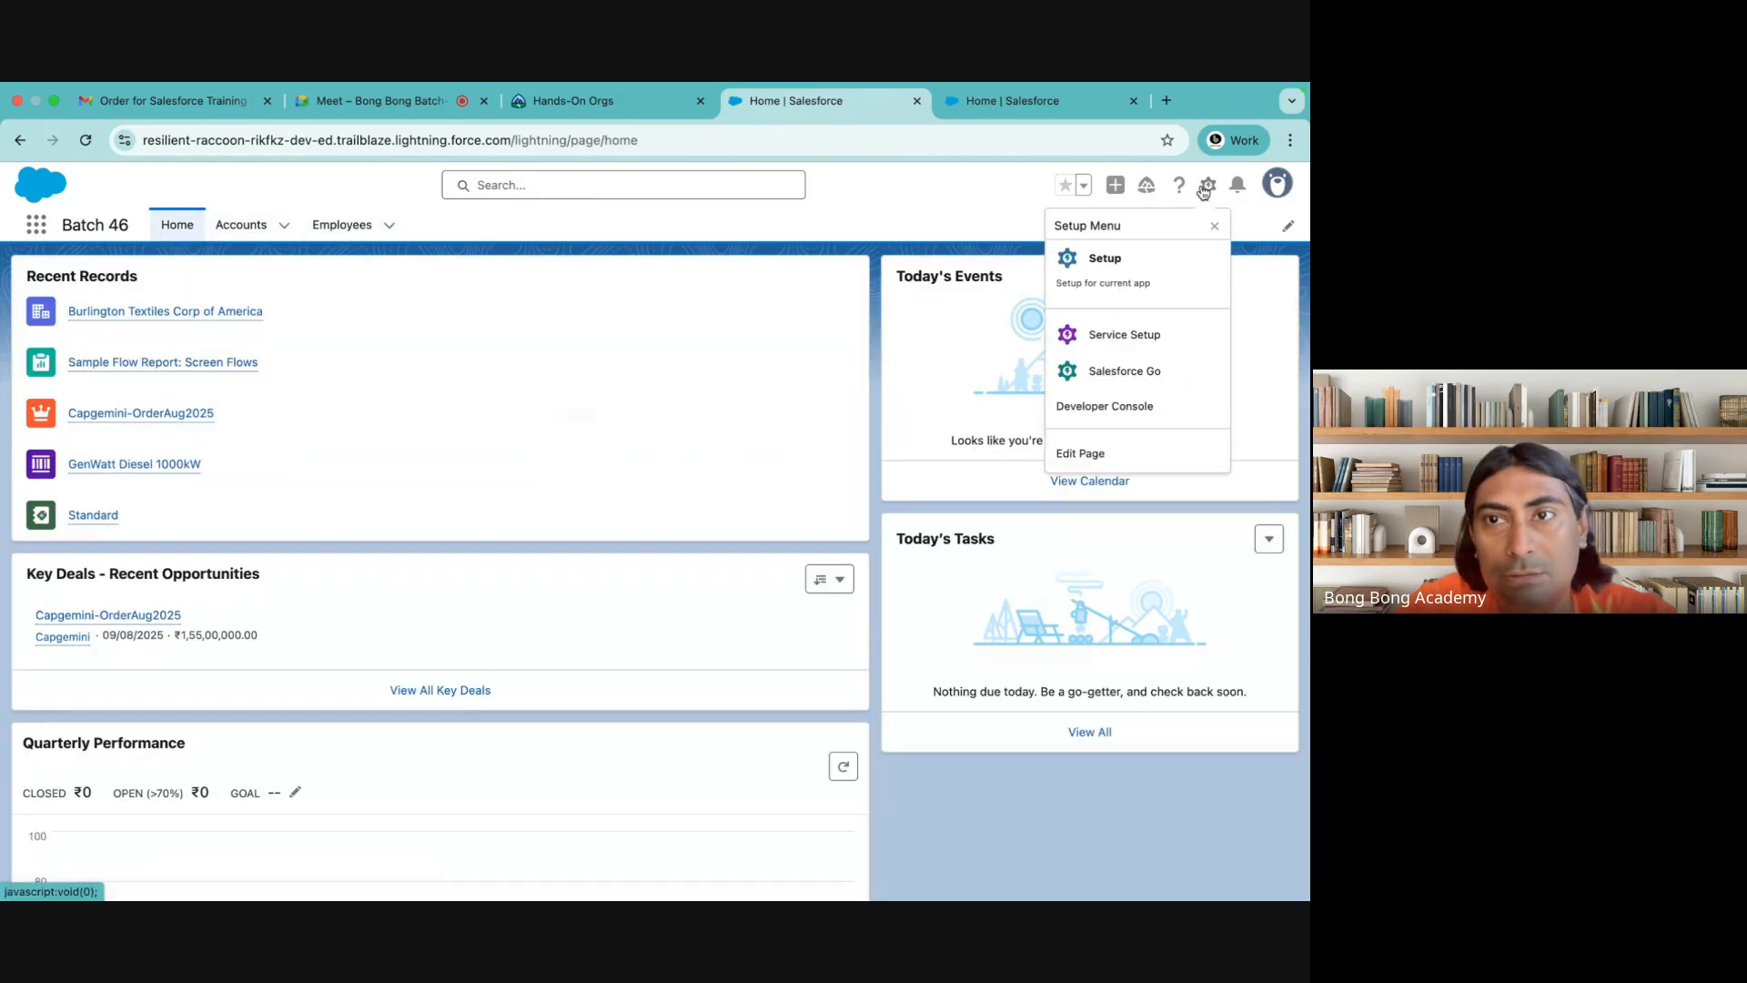
left_click(1115, 269)
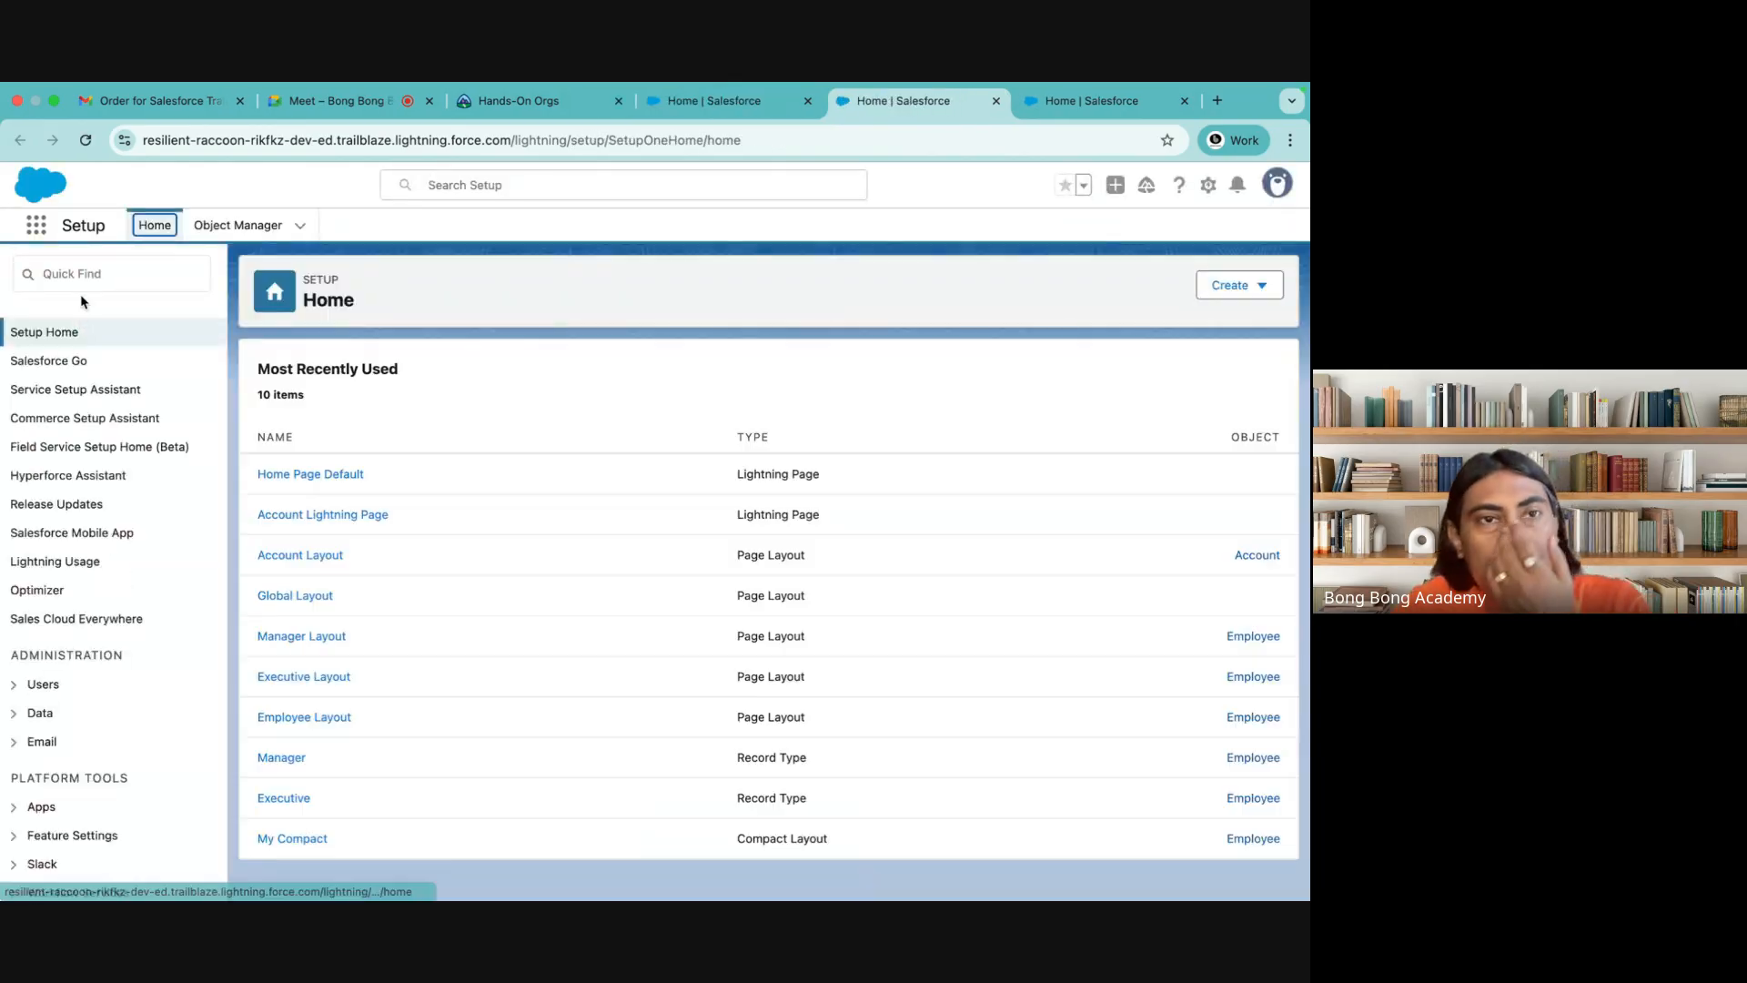
left_click(88, 276)
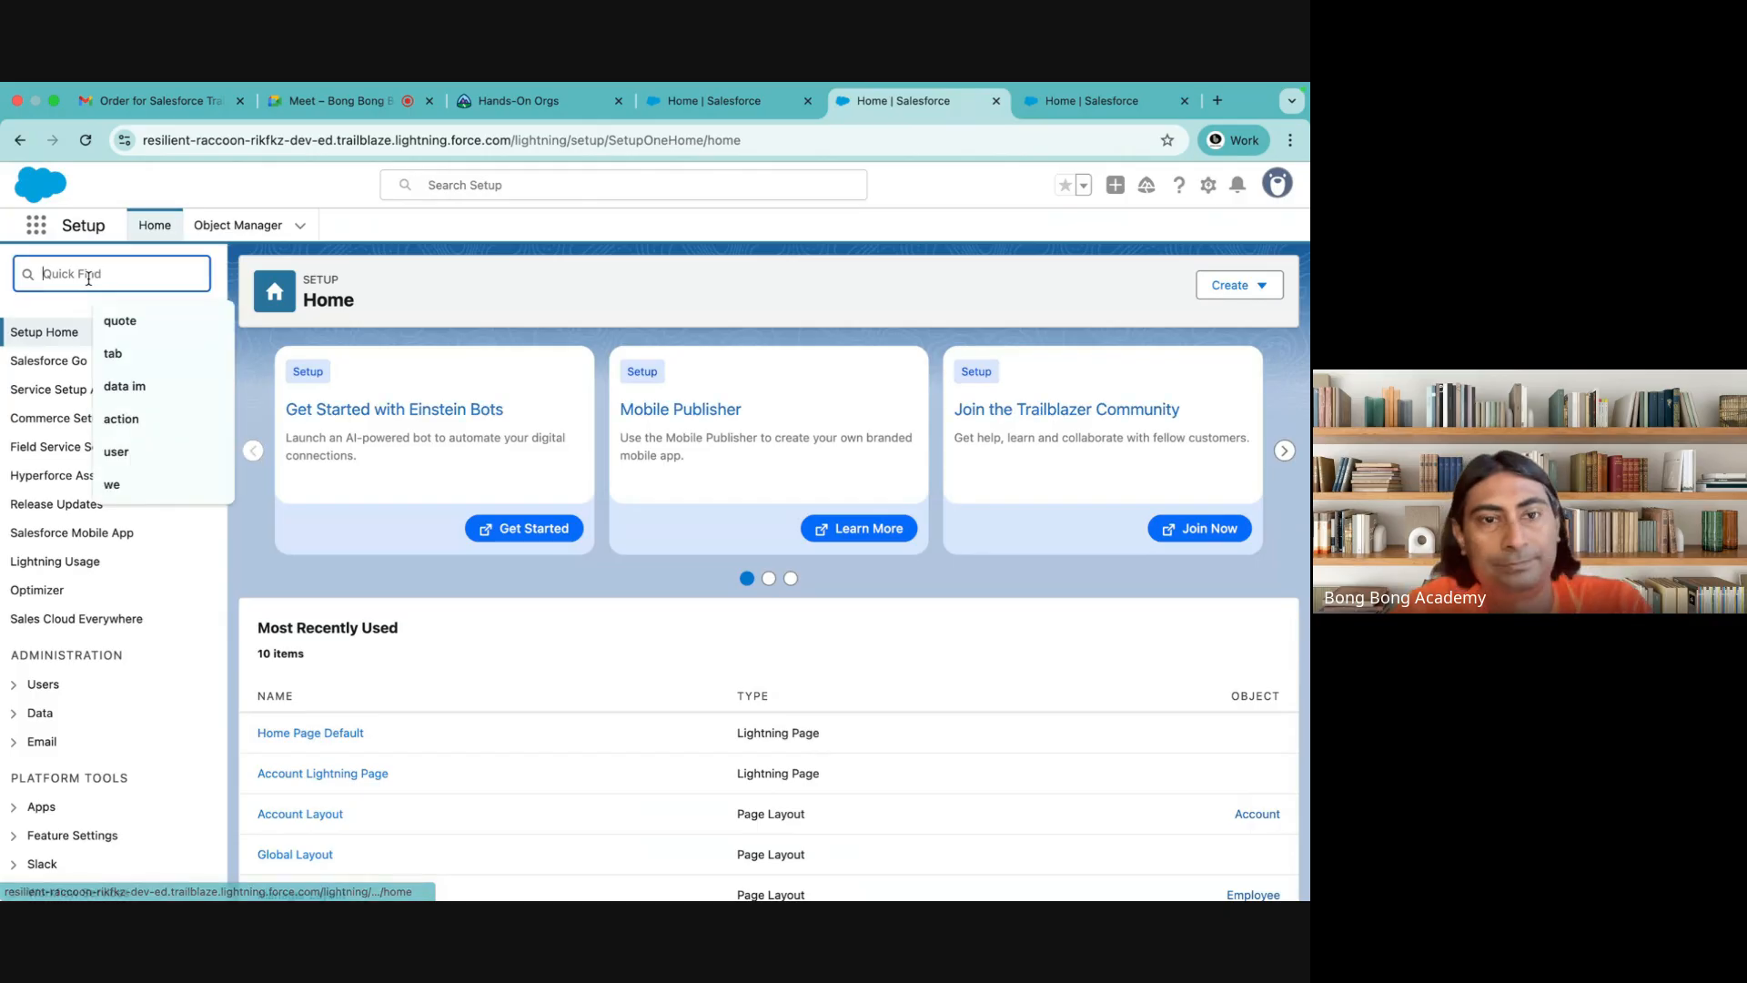
type("poa")
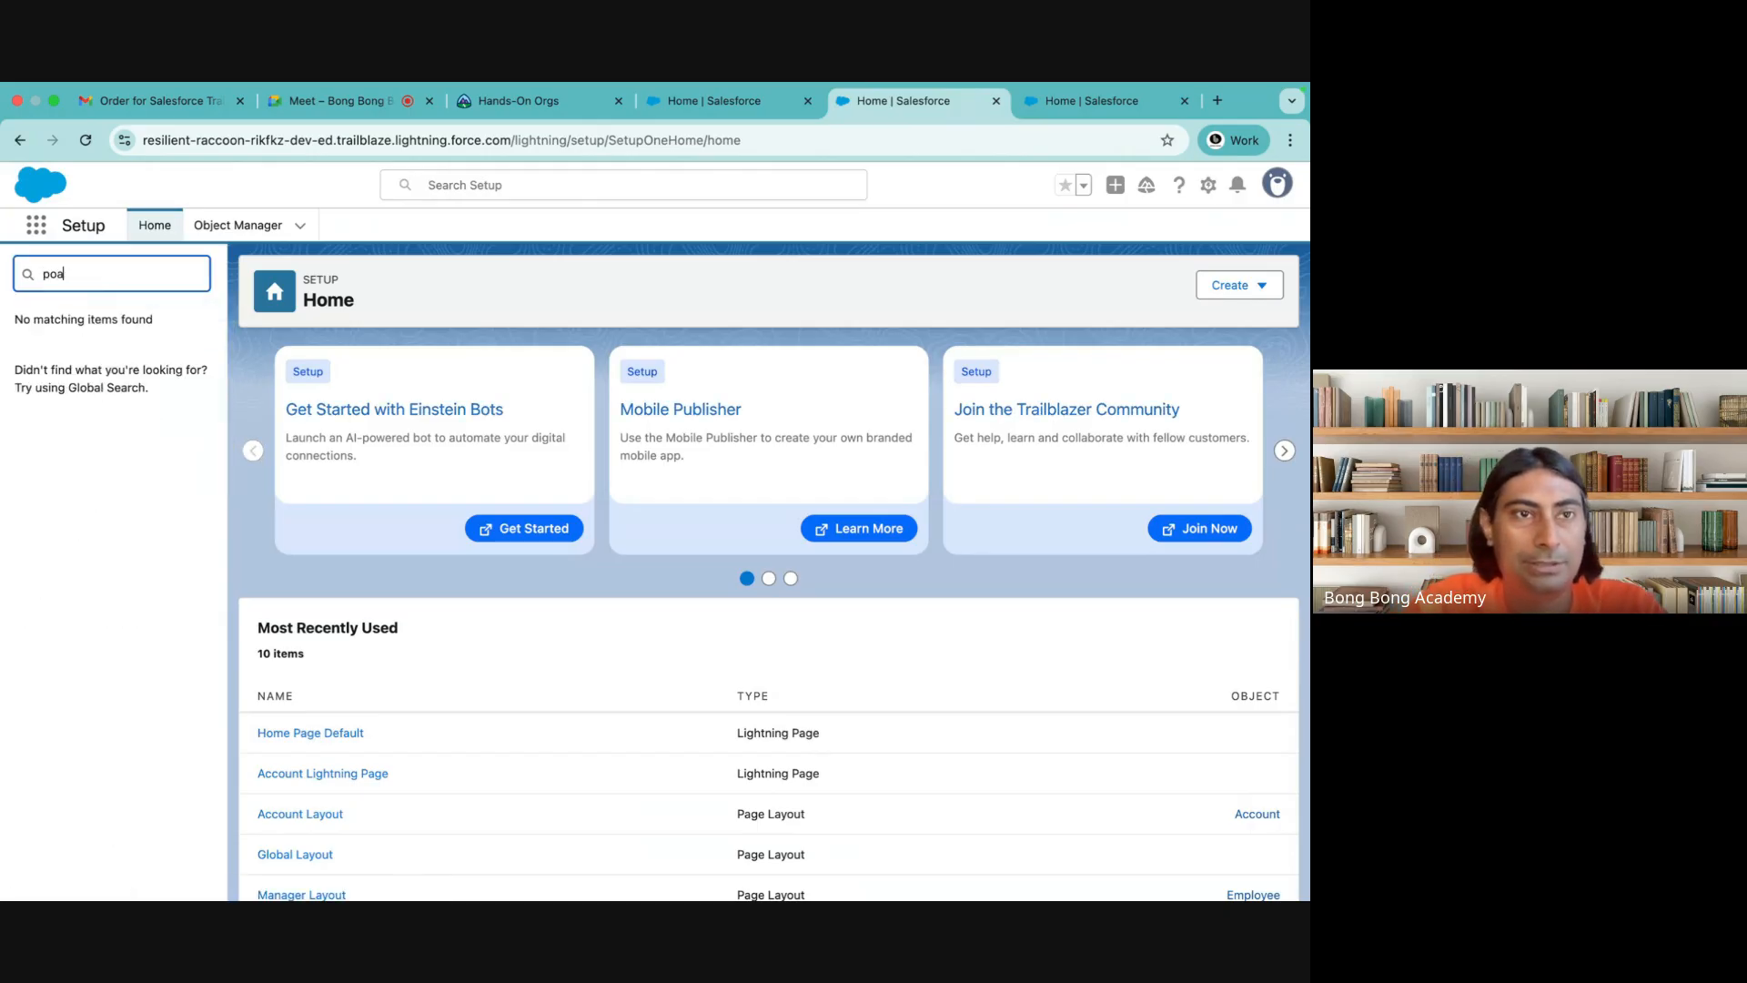
type("gege")
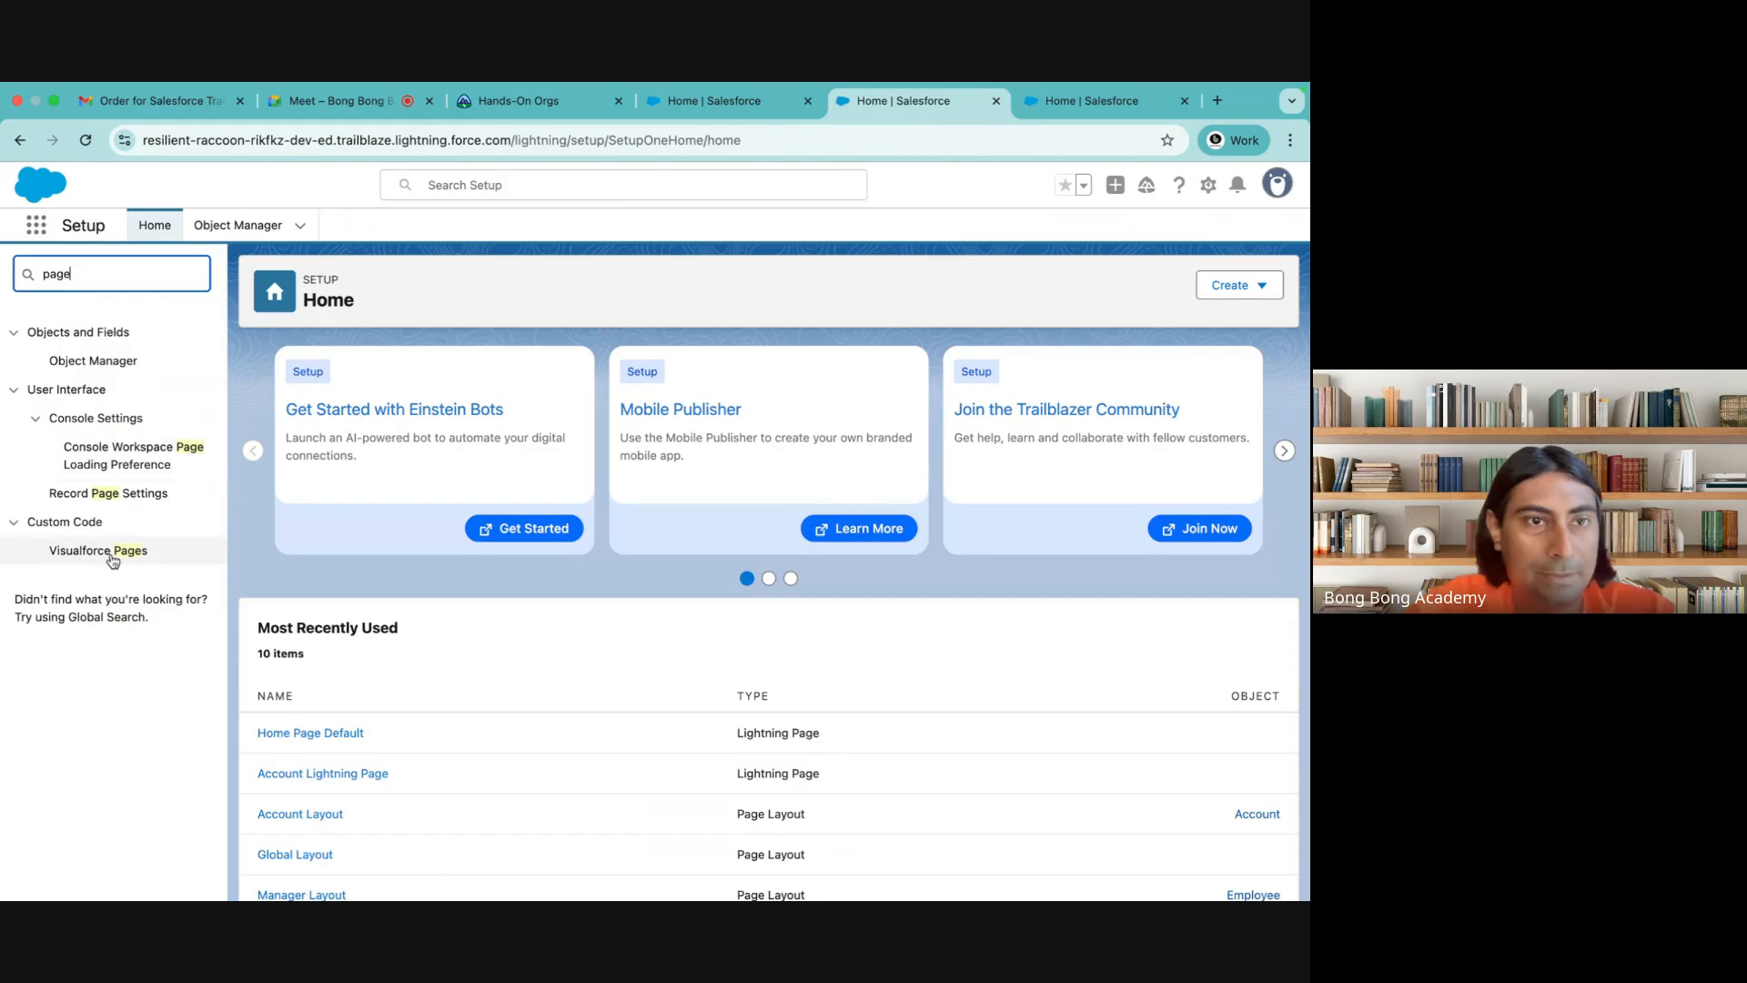
left_click(242, 225)
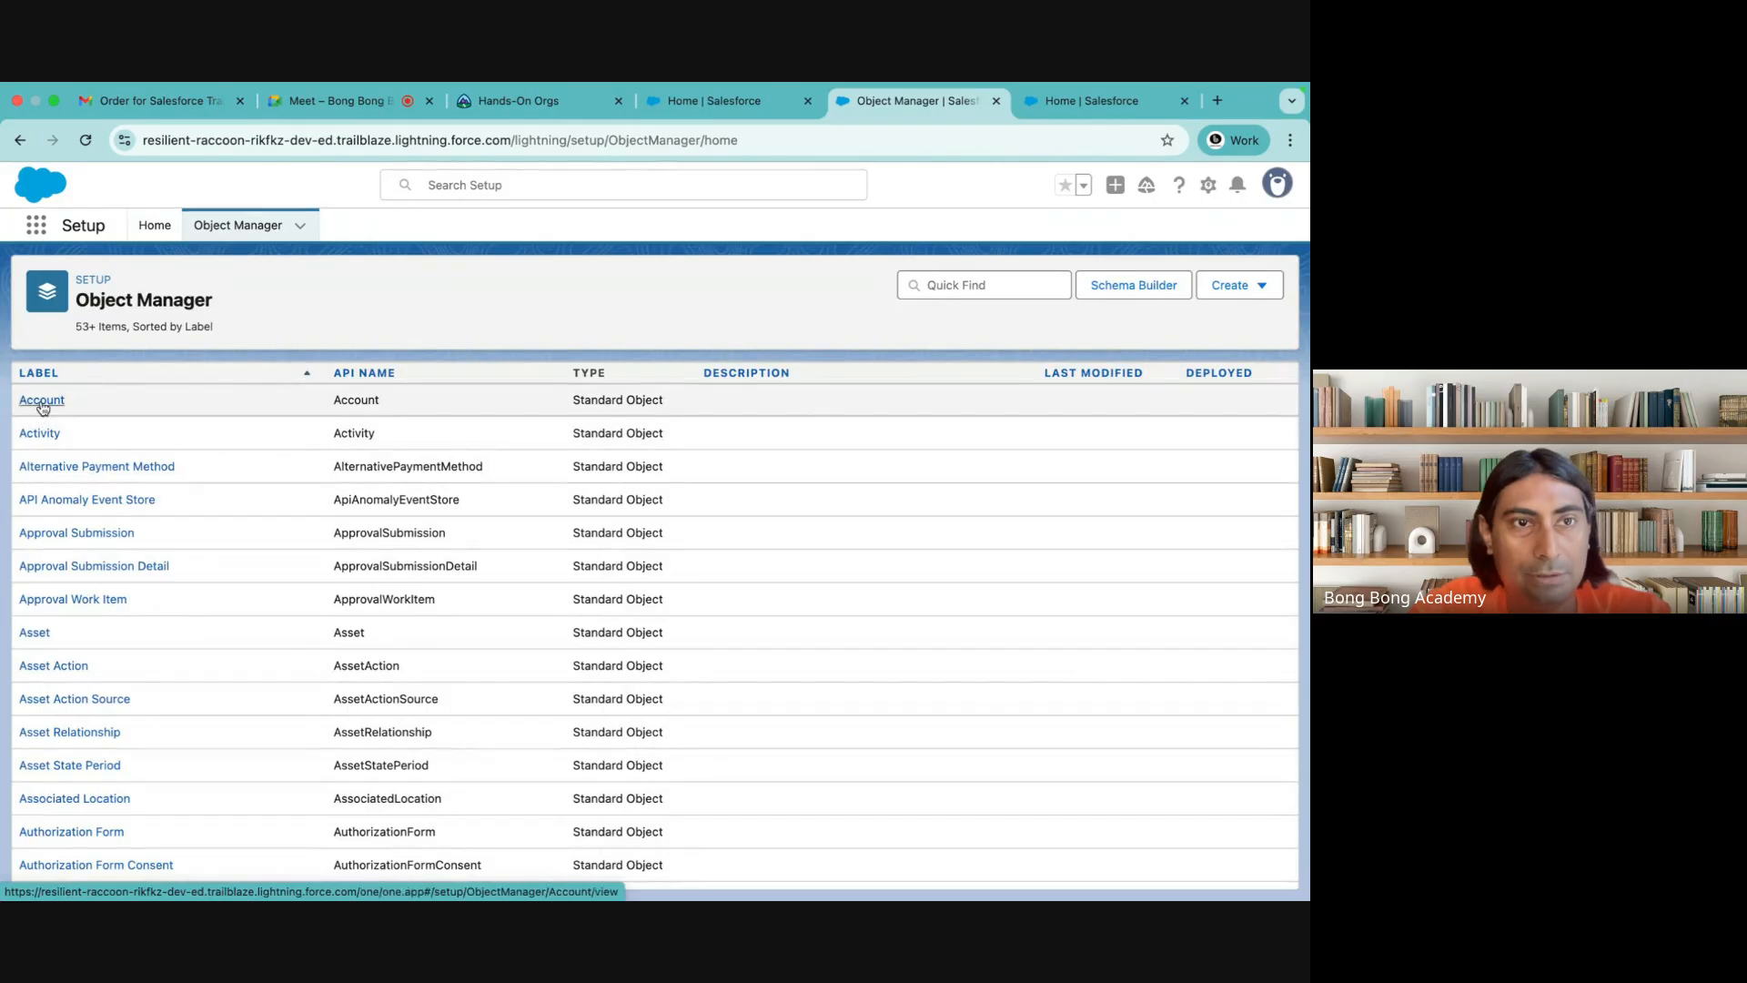
left_click(43, 400)
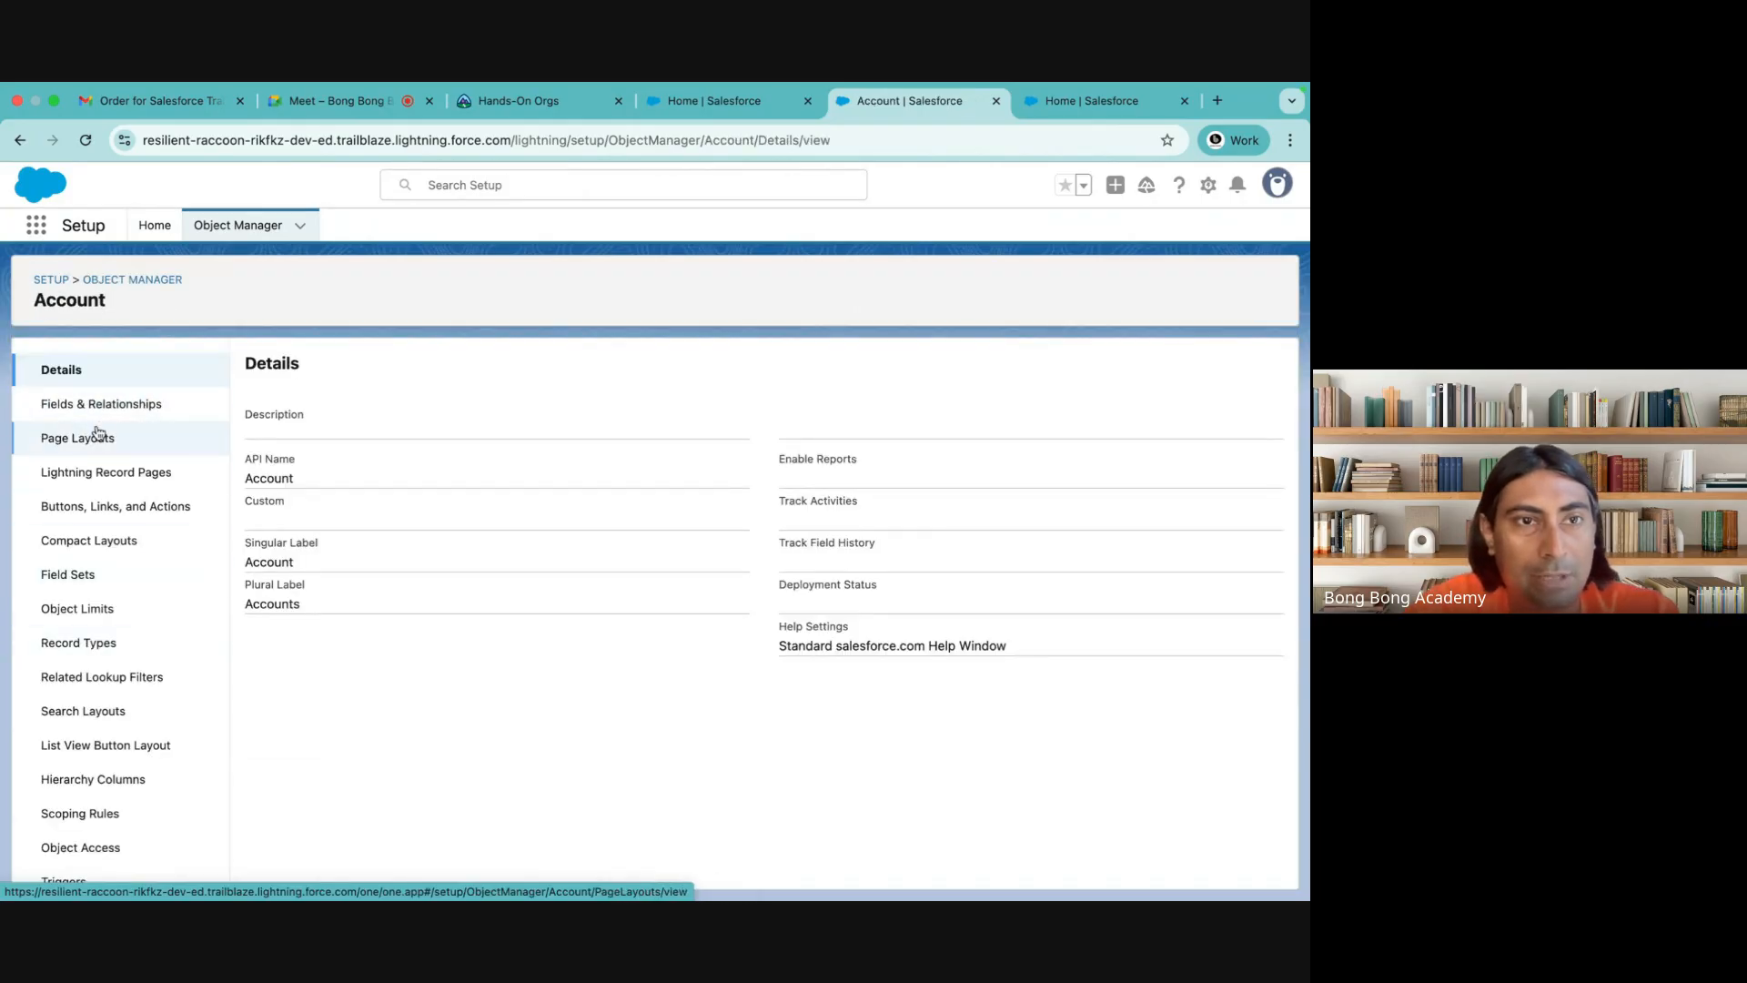
left_click(91, 472)
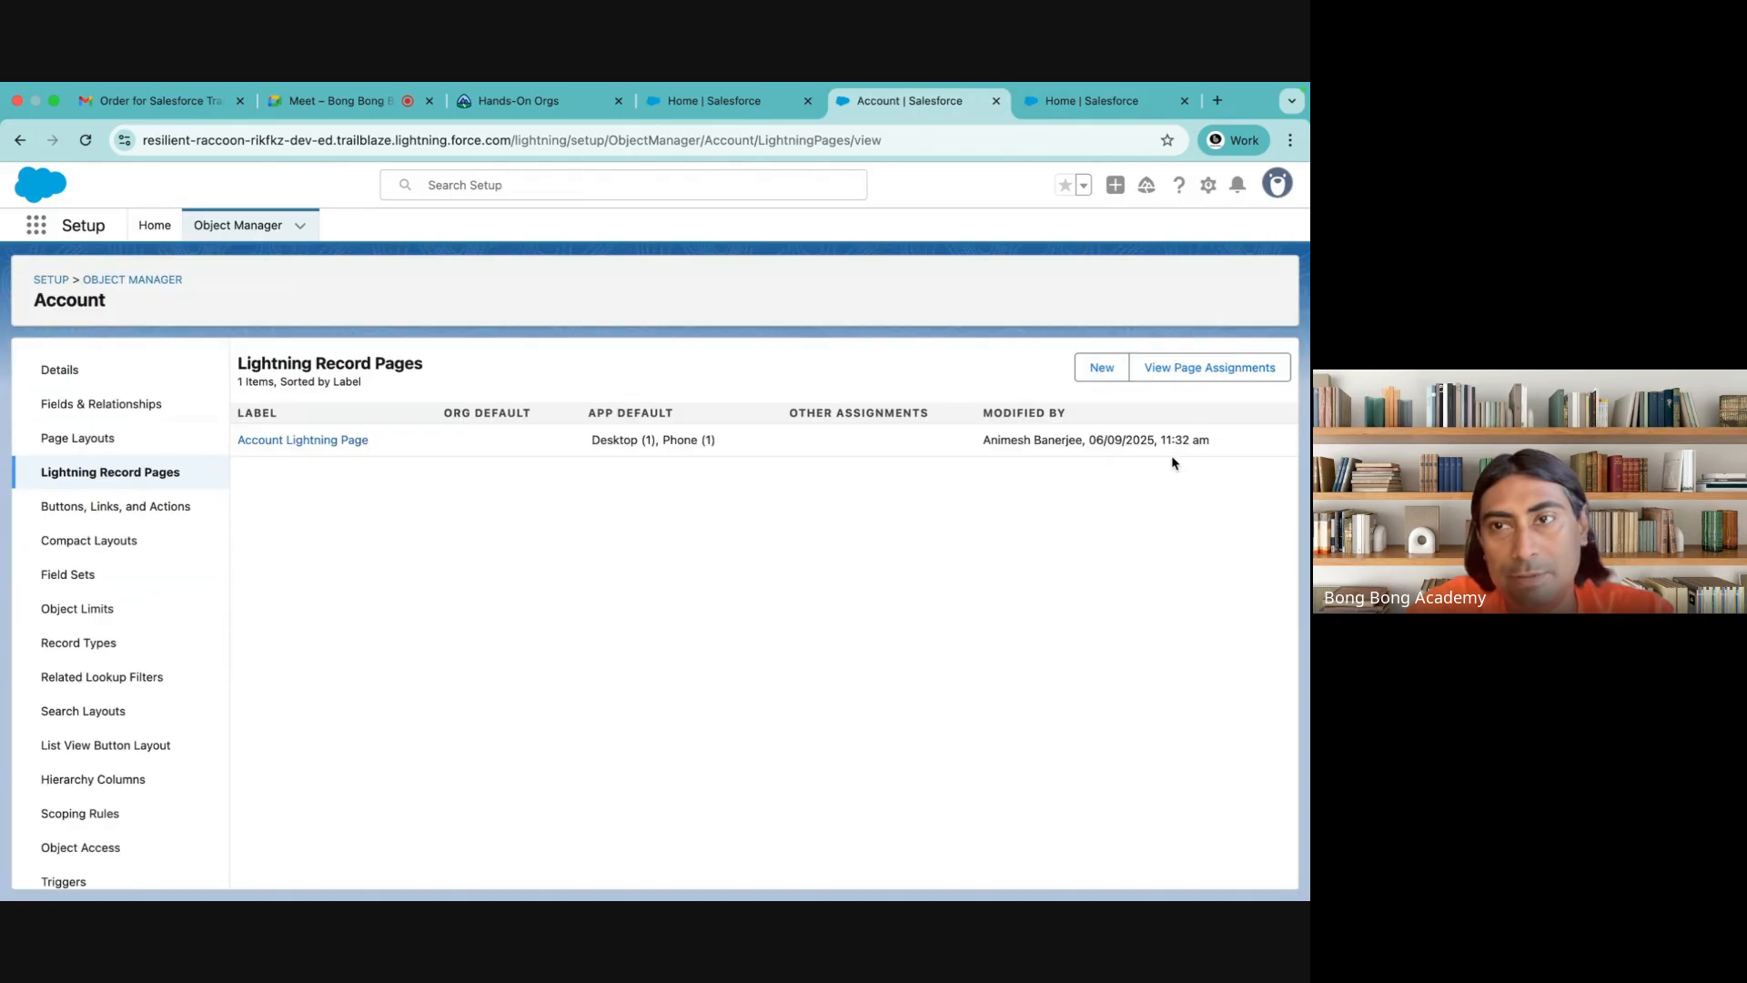
Create a new Lightning App Page labelled "My Own Page" using the Two Regions template
left_click(1102, 368)
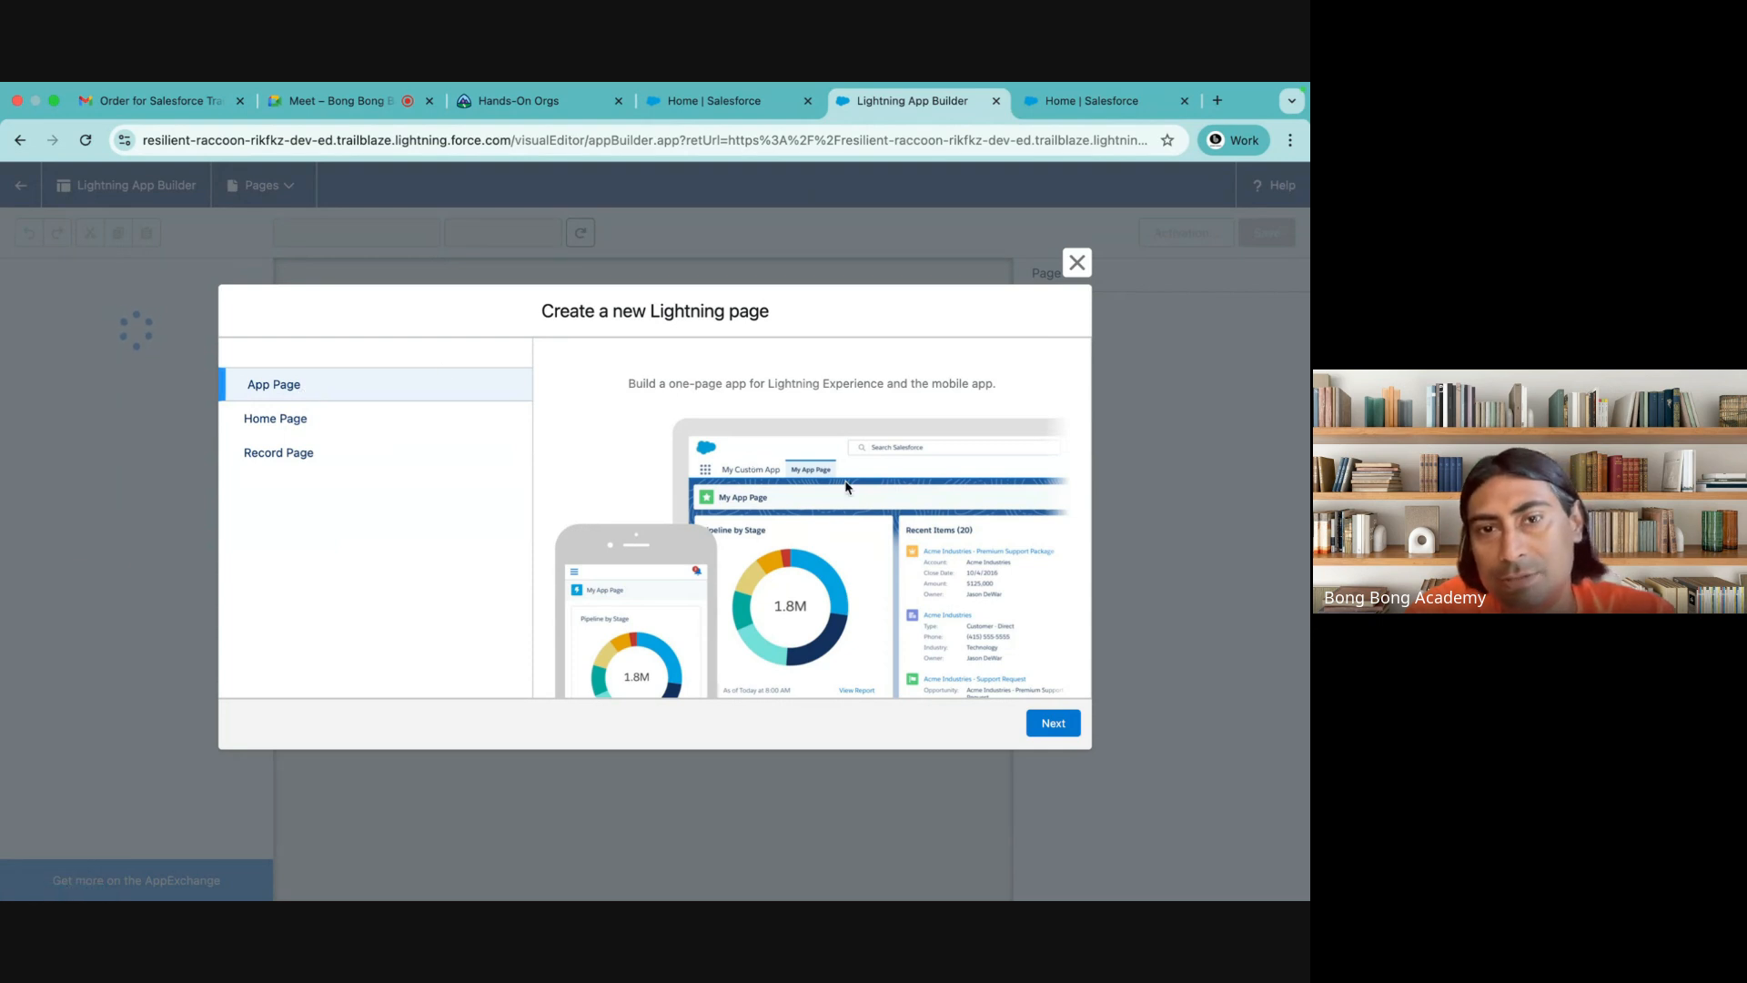
left_click(1051, 727)
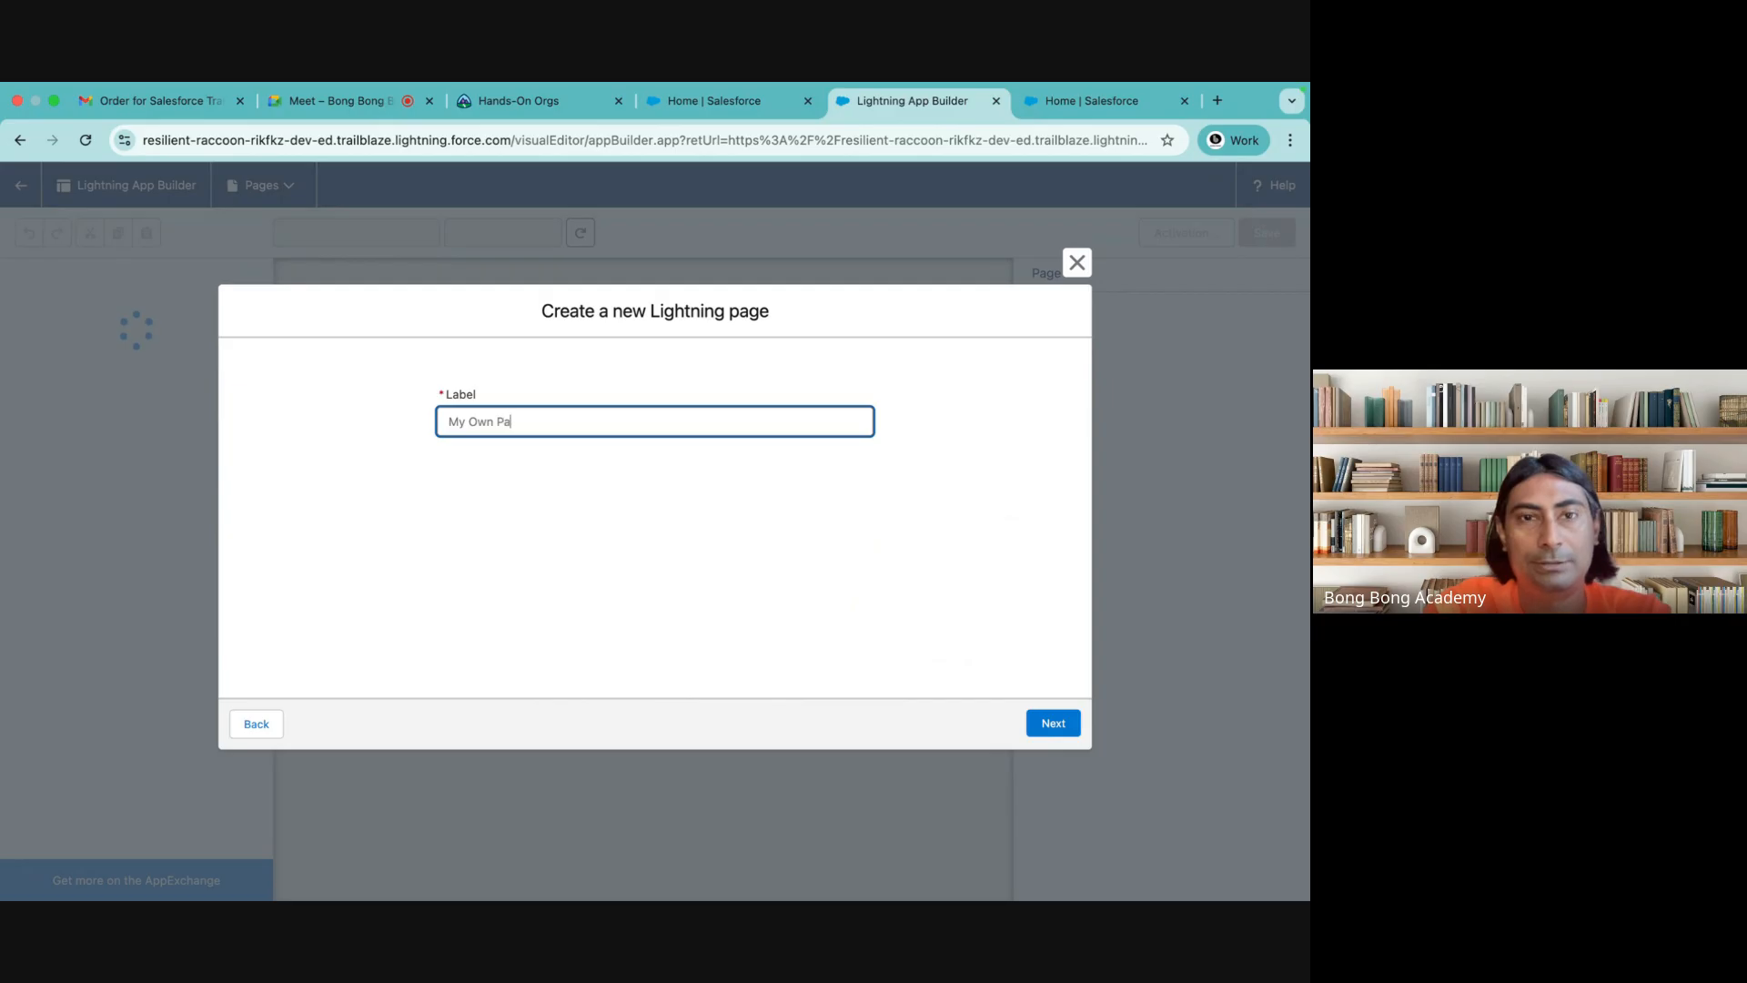
left_click(1034, 719)
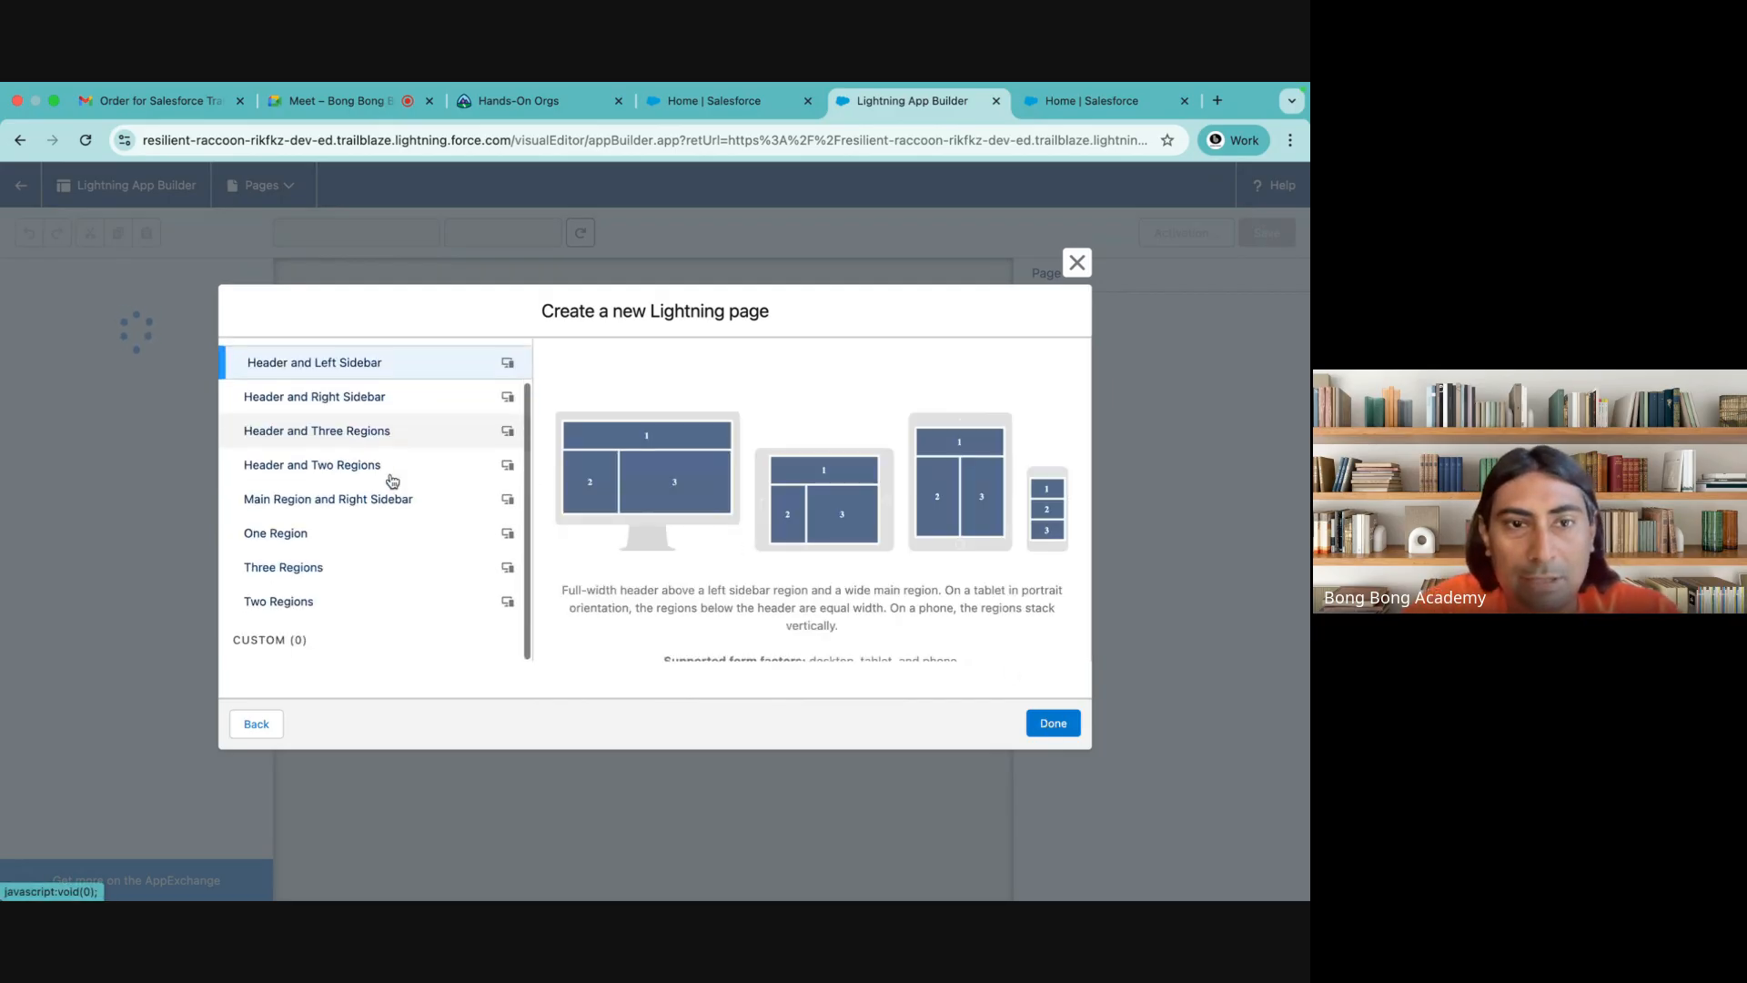
left_click(322, 604)
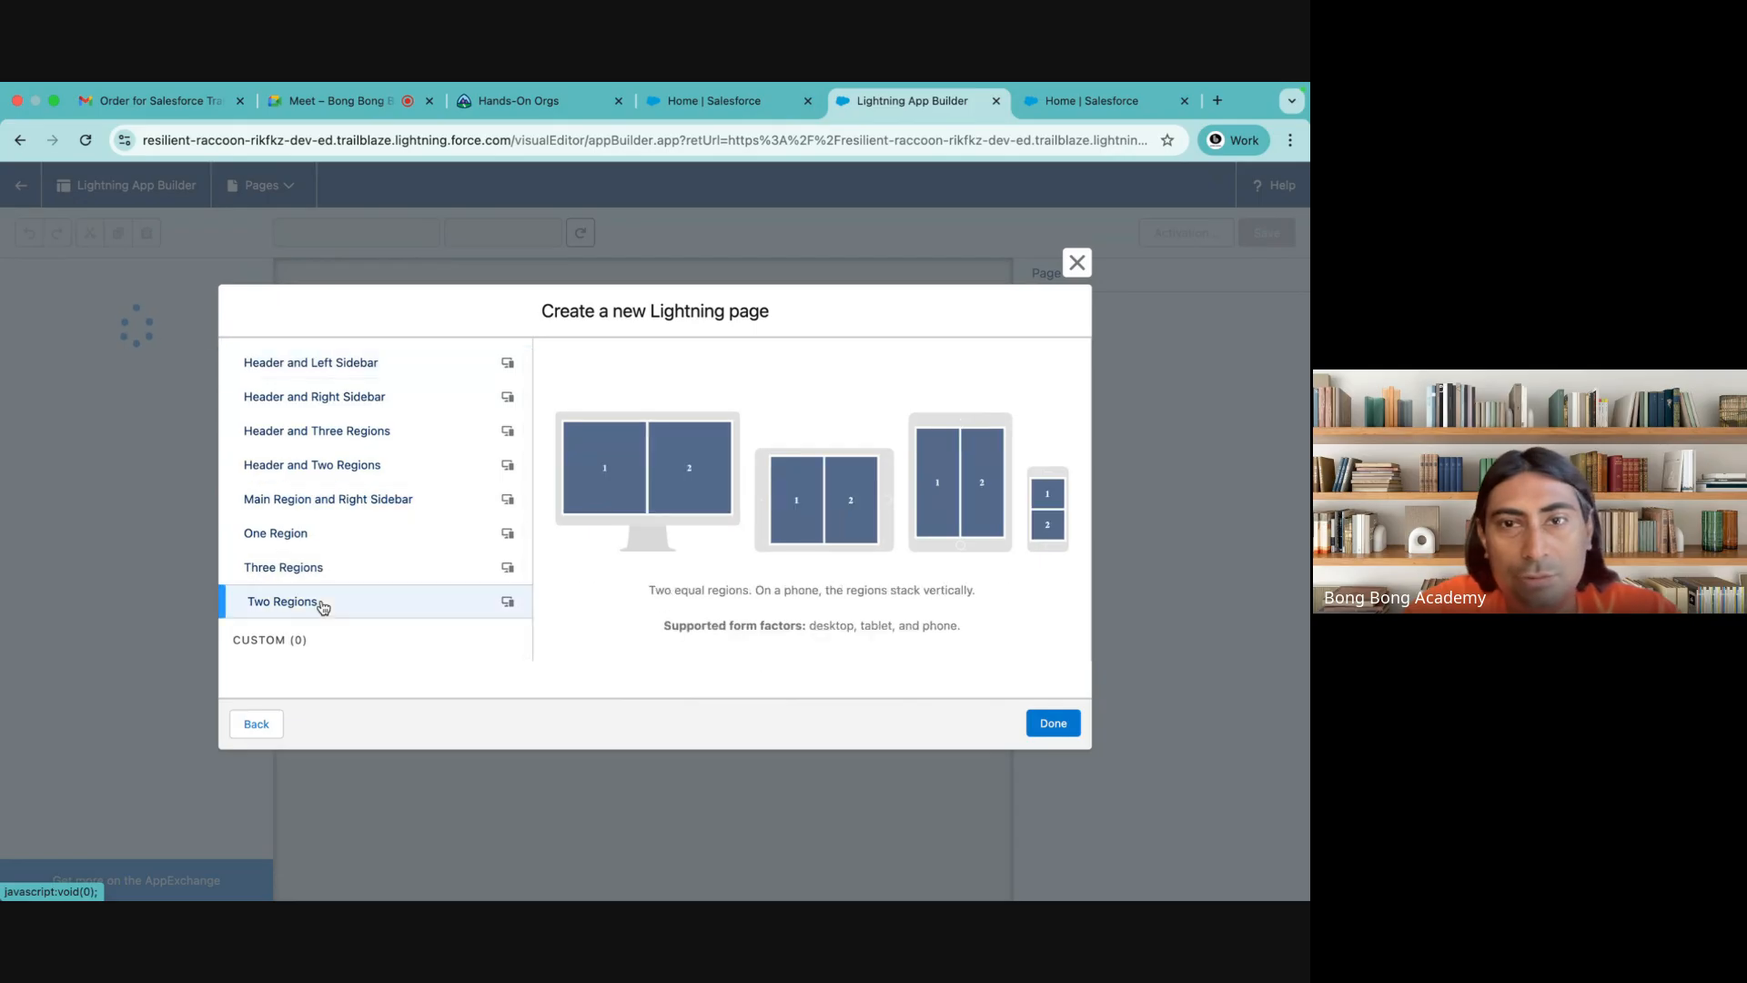
left_click(1055, 723)
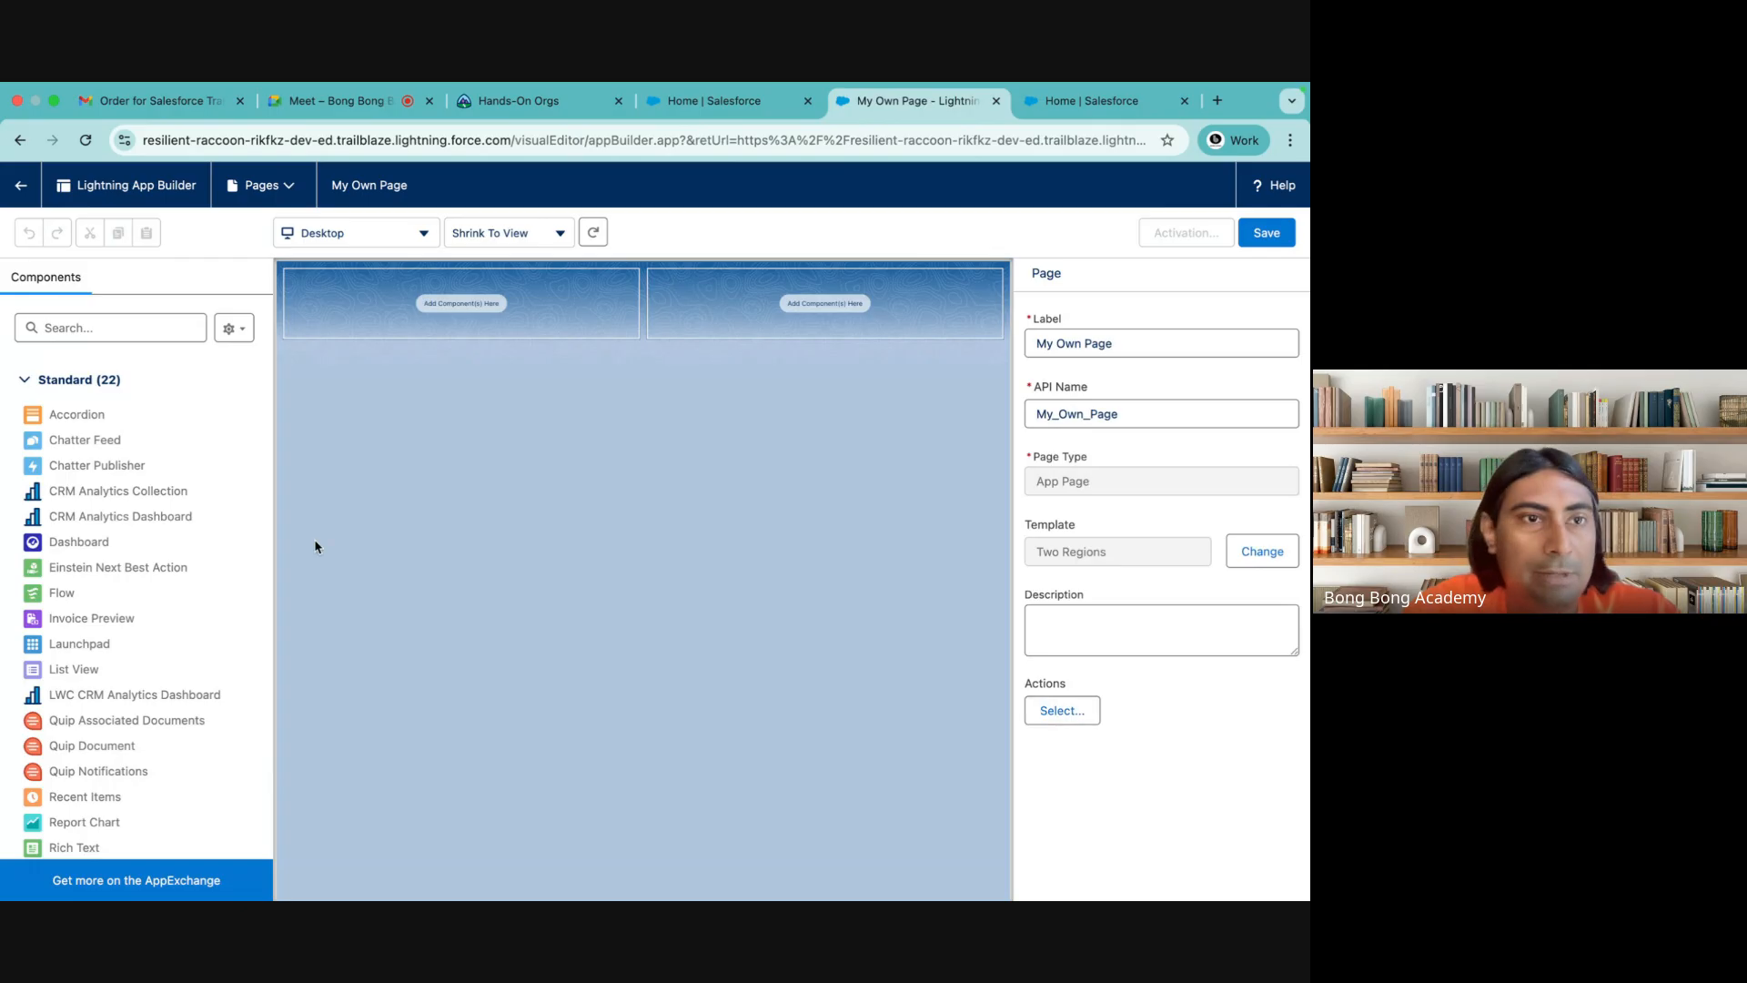
Try a Dashboard component in each of the two page regions, check for selectable dashboards, and remove both components
scroll(136, 465, "down", 2)
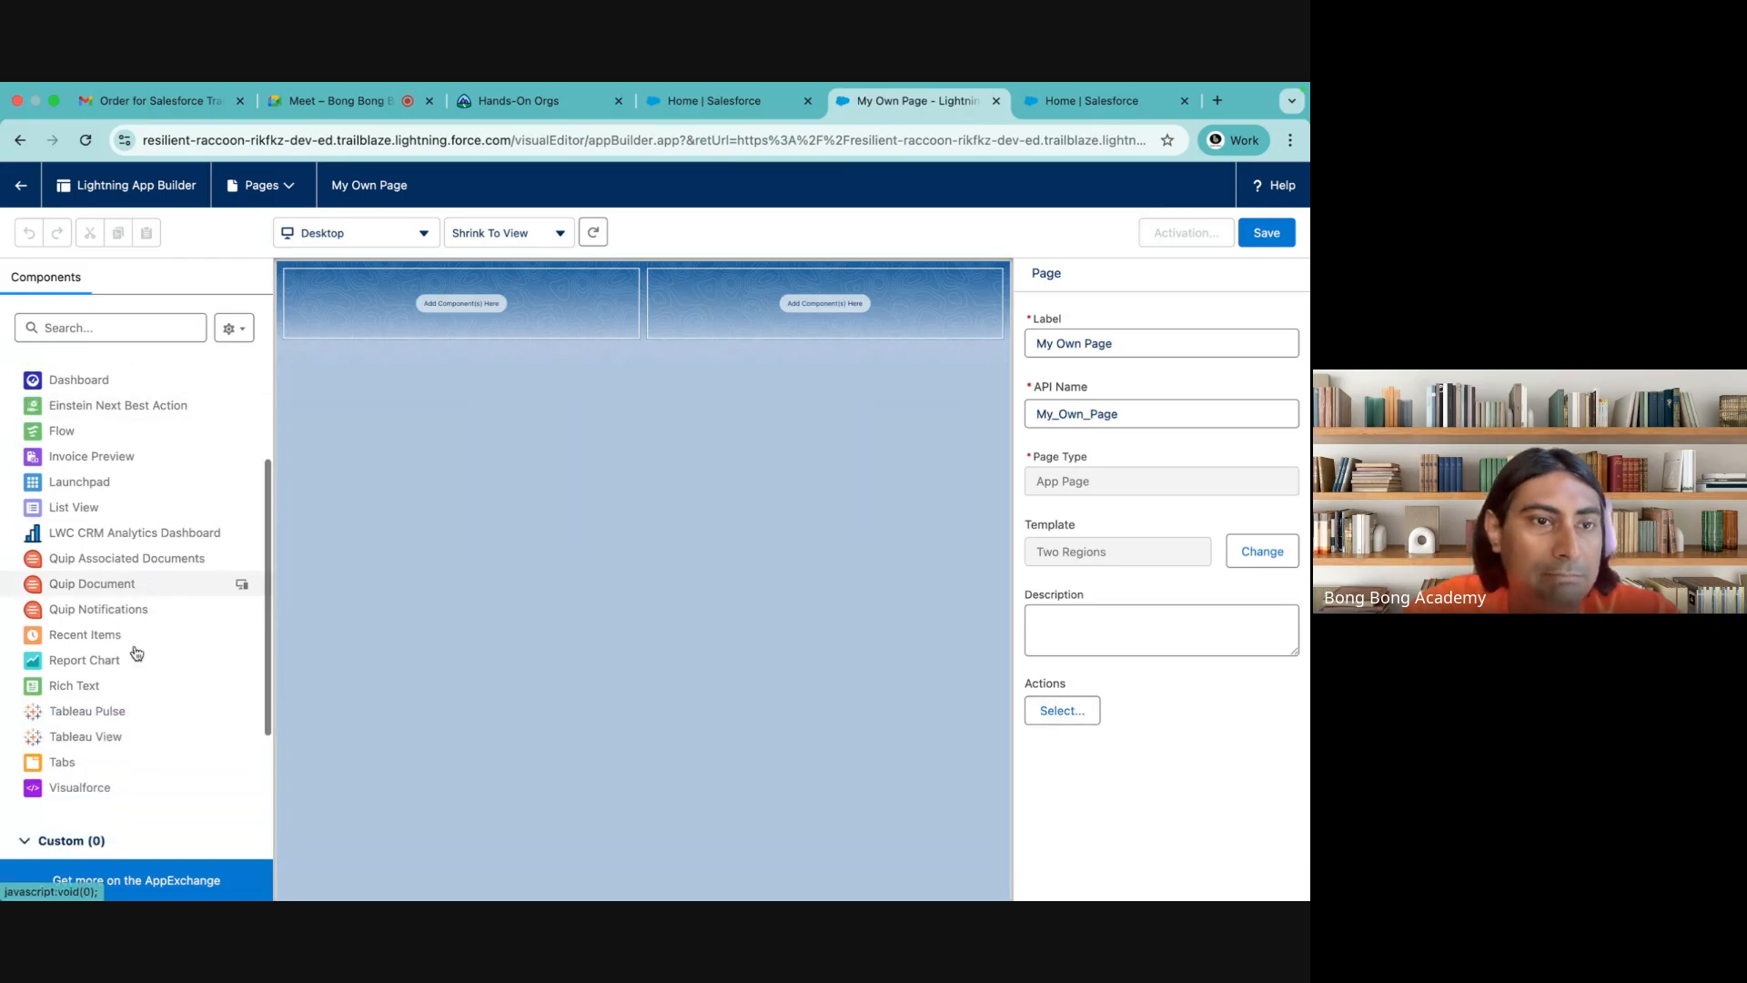
scroll(137, 653, "down", 3)
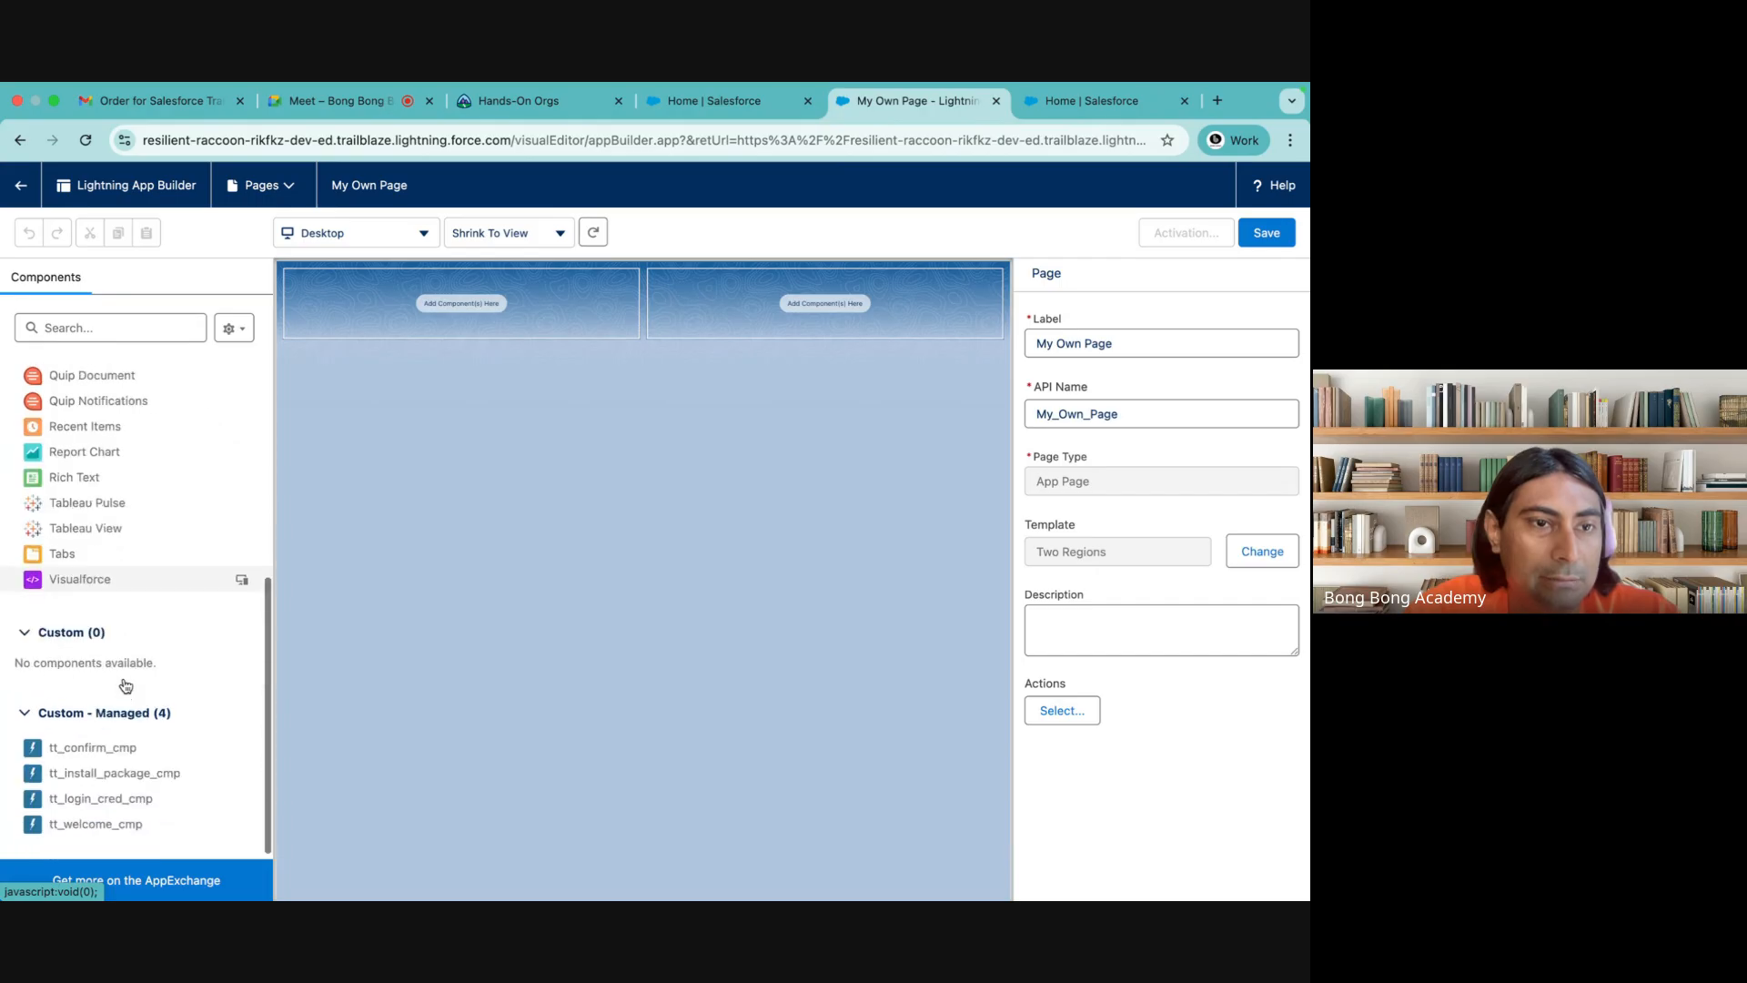
scroll(126, 685, "up", 5)
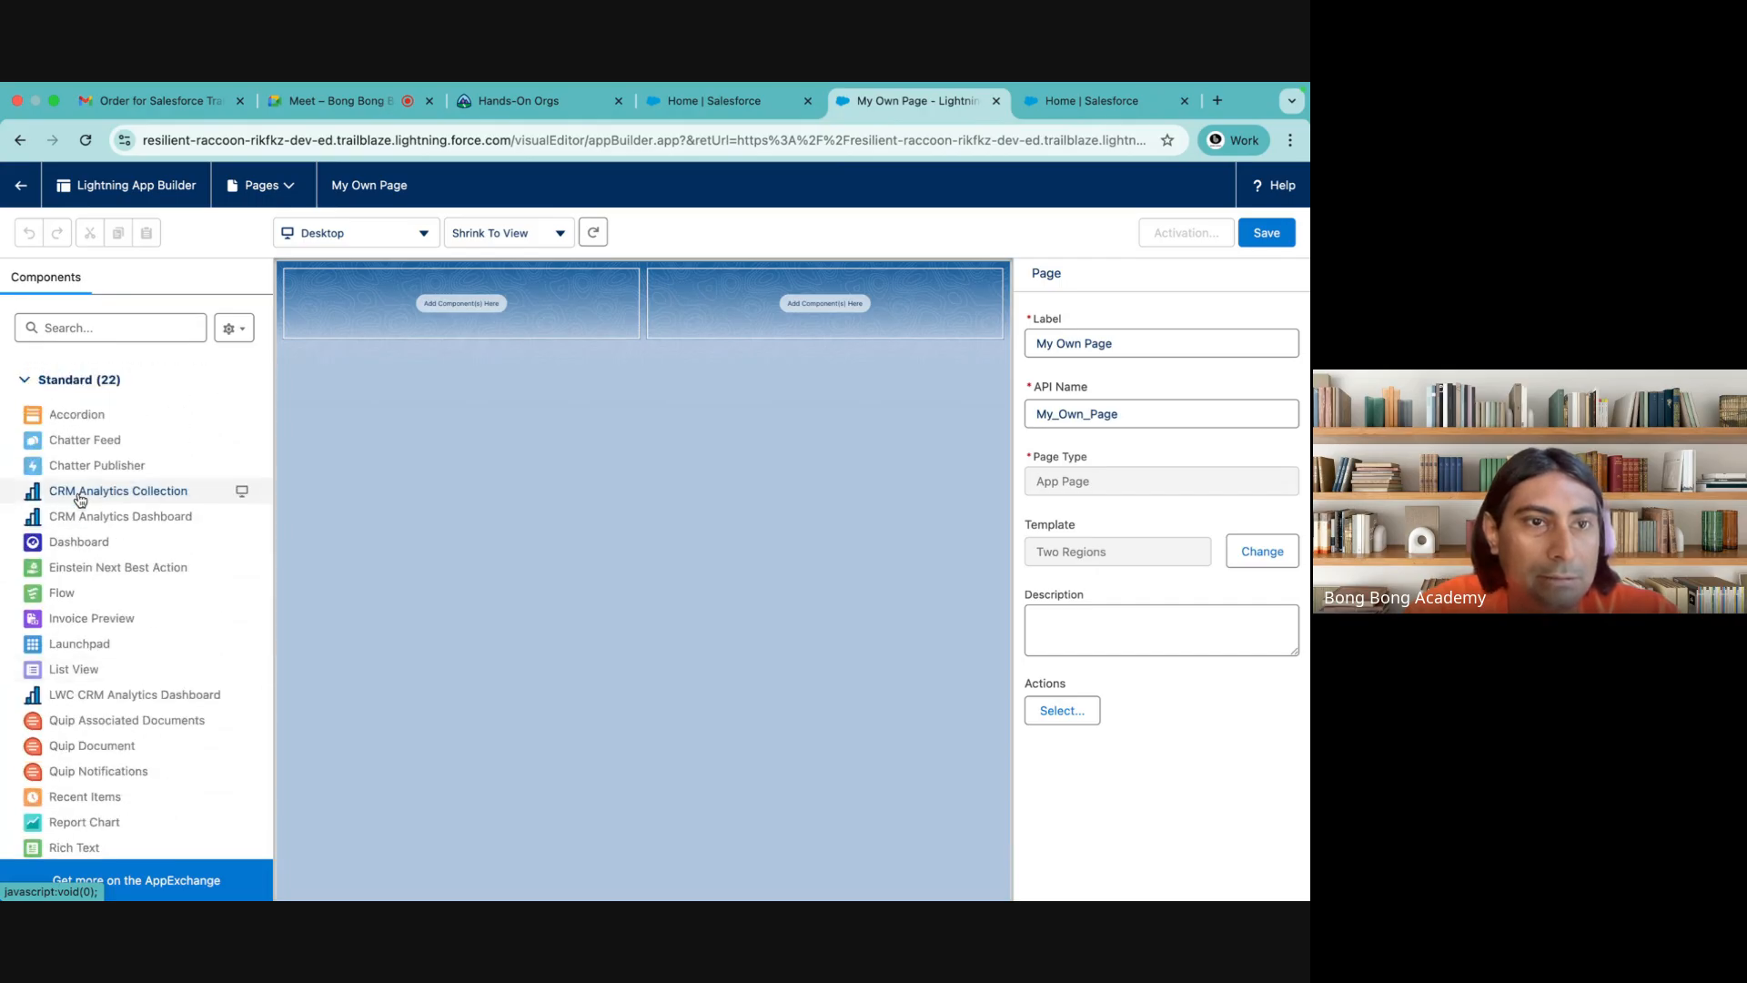
left_click_drag(74, 542, 401, 296)
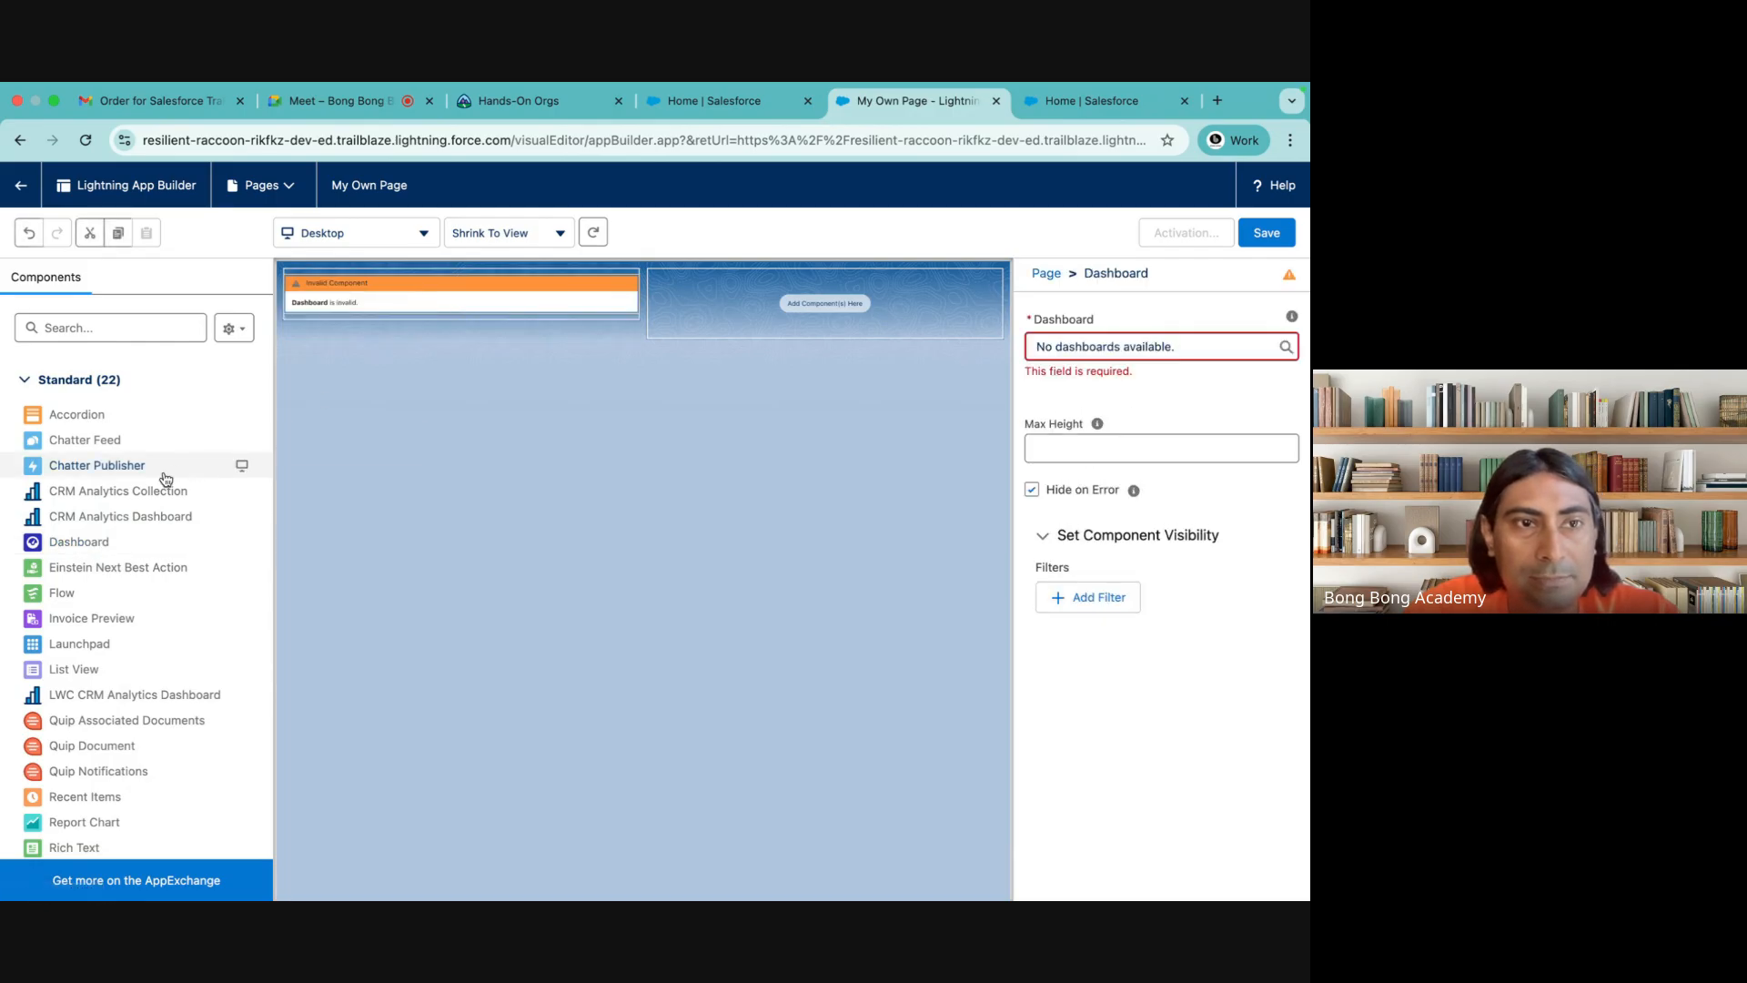
left_click_drag(77, 542, 858, 275)
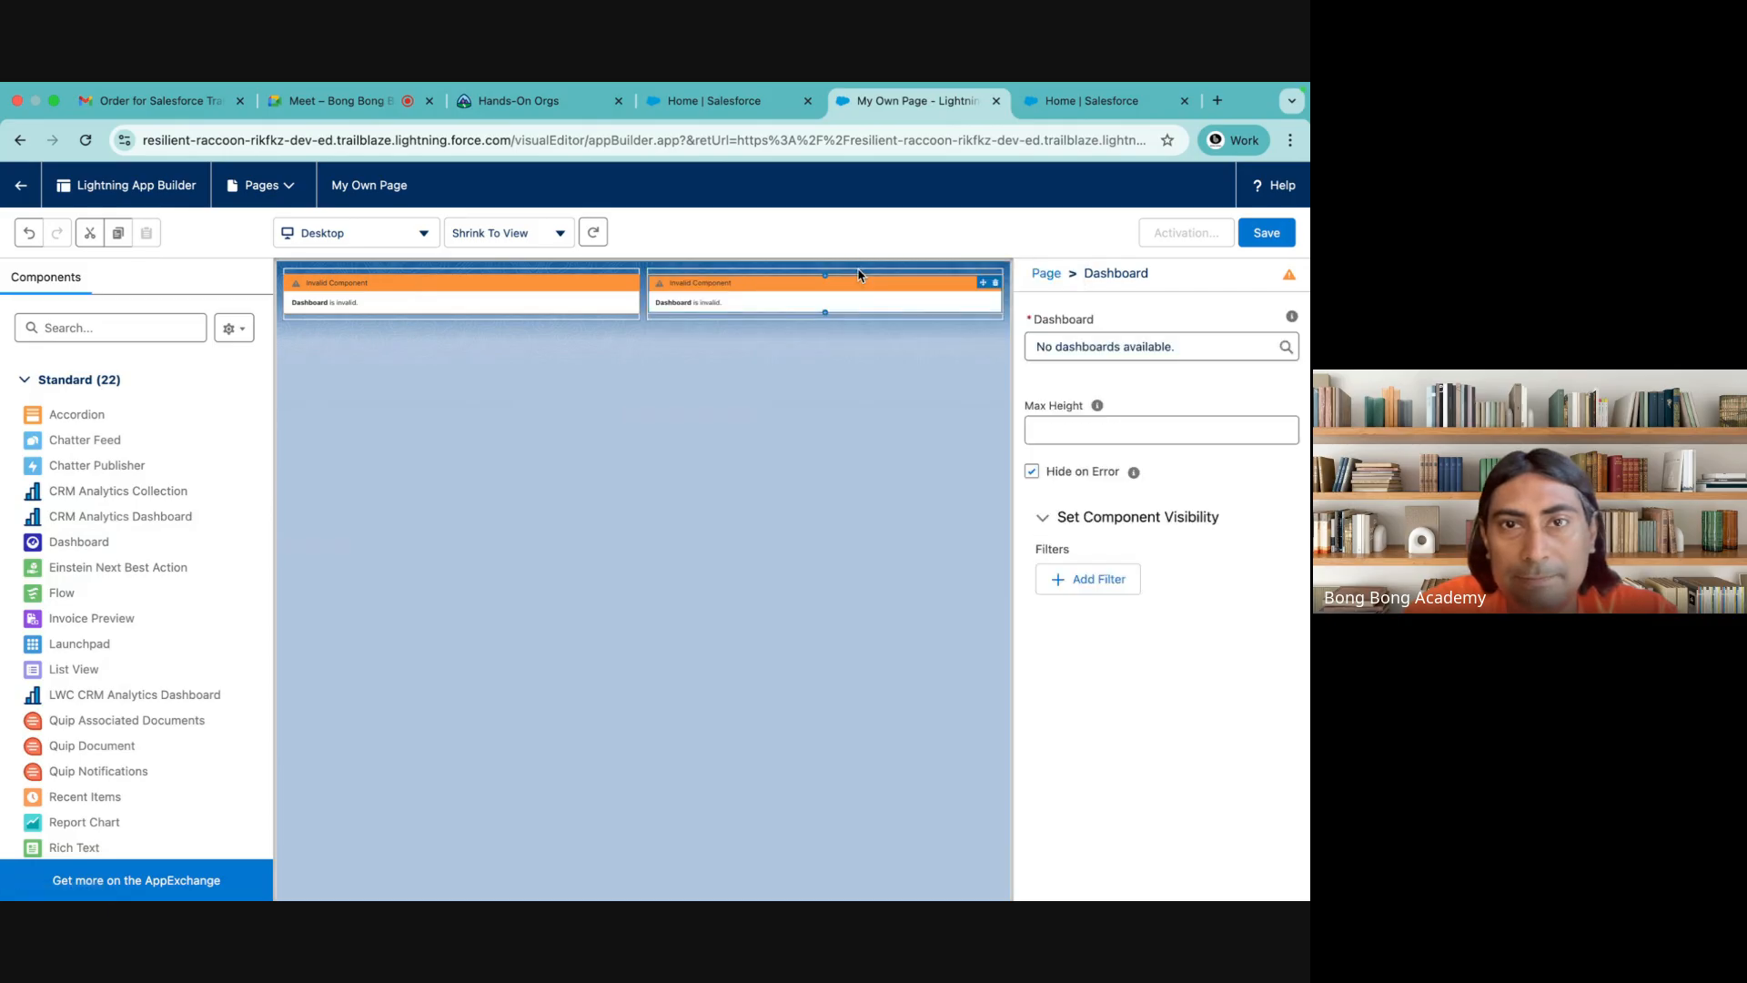
left_click(572, 301)
left_click(1208, 345)
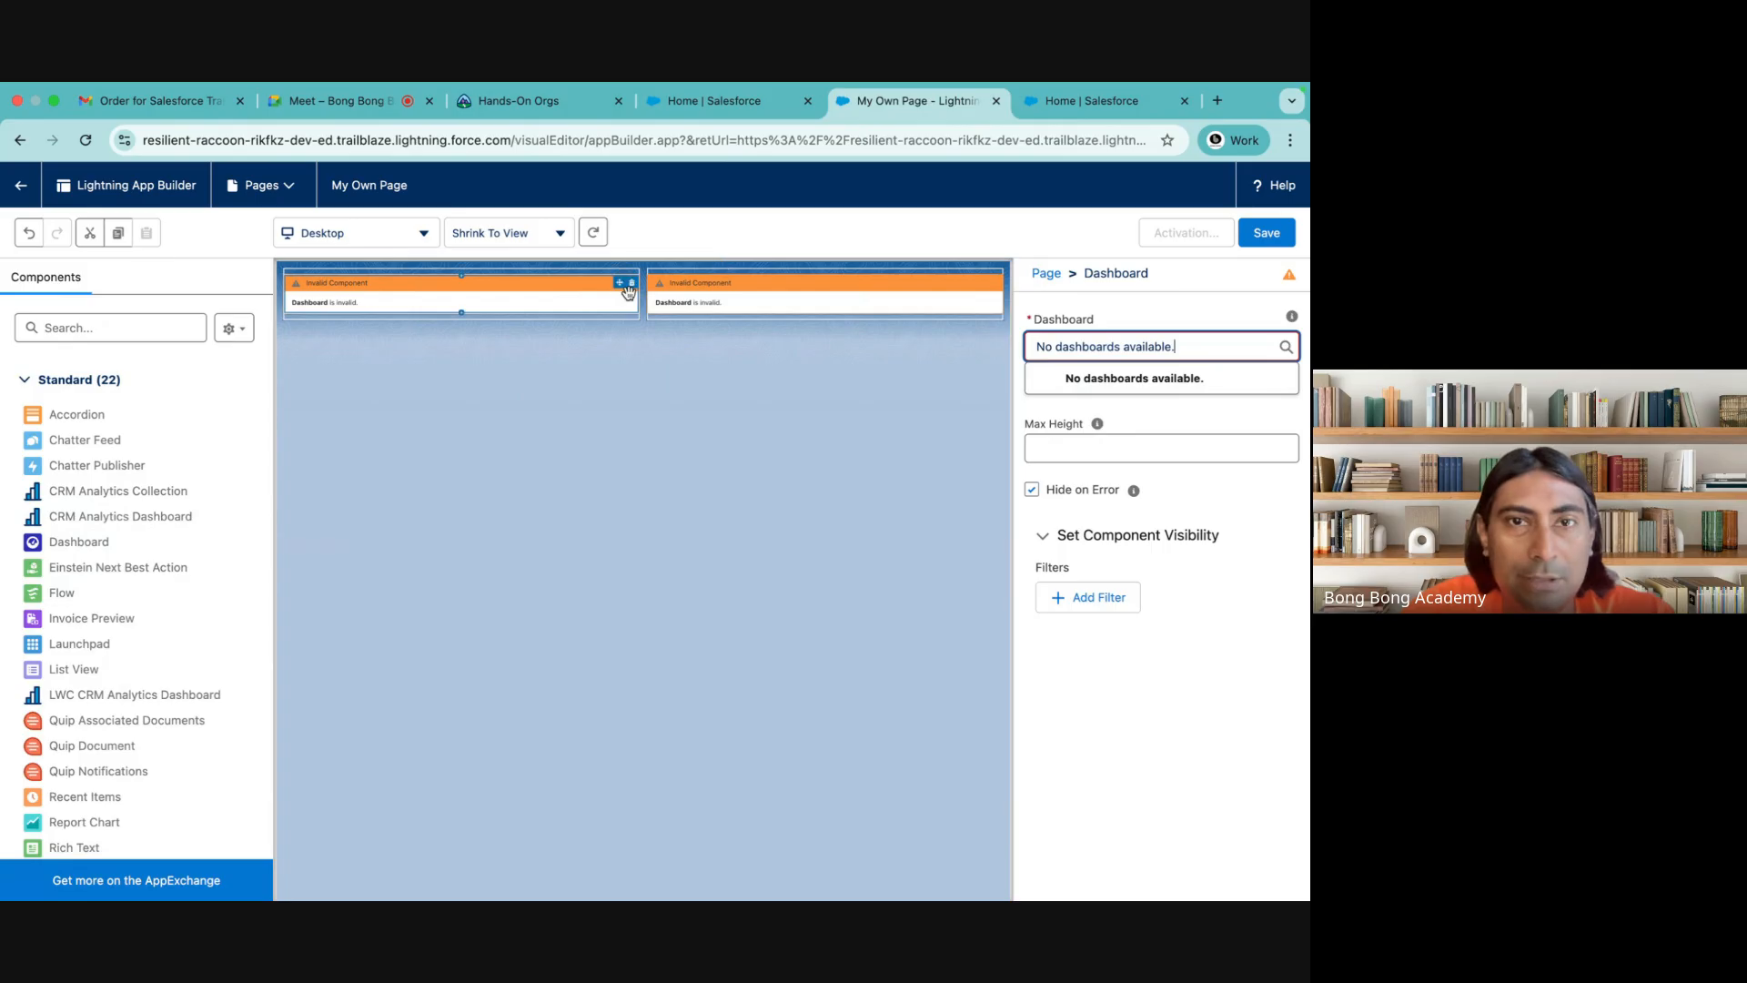
left_click(632, 283)
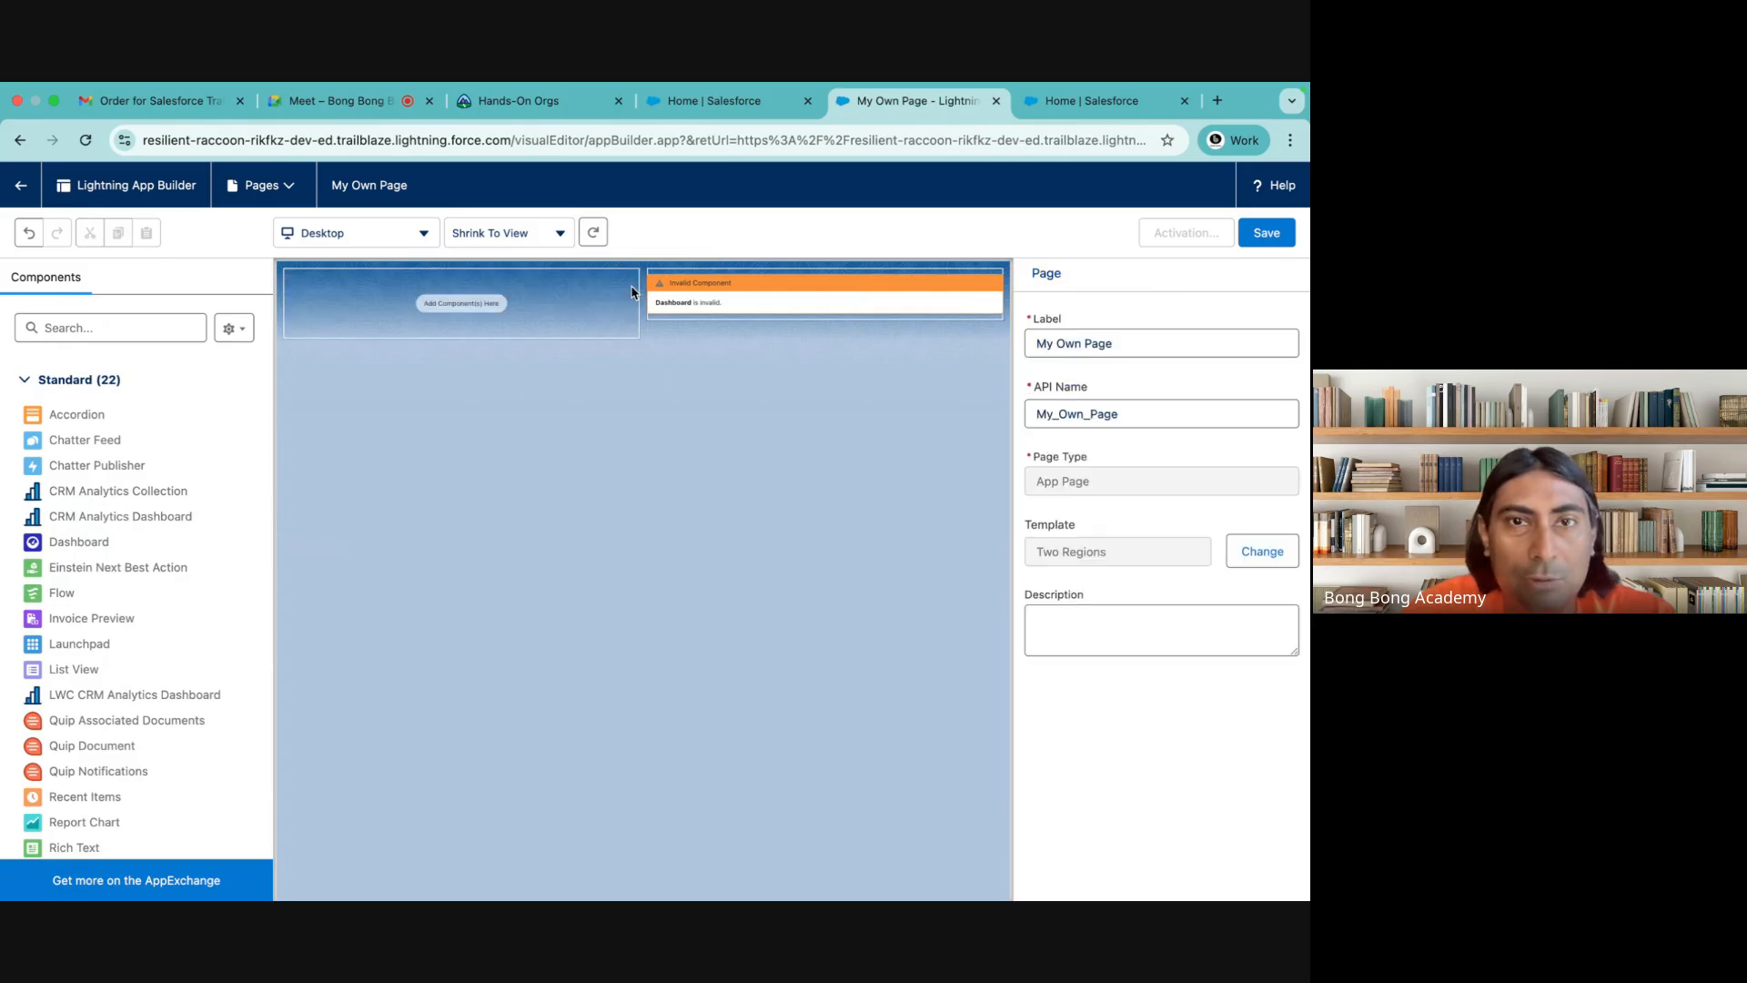
left_click(995, 283)
Add a List View component to the first region of My Own Page and set its object to Account
scroll(128, 573, "down", 3)
scroll(127, 573, "up", 2)
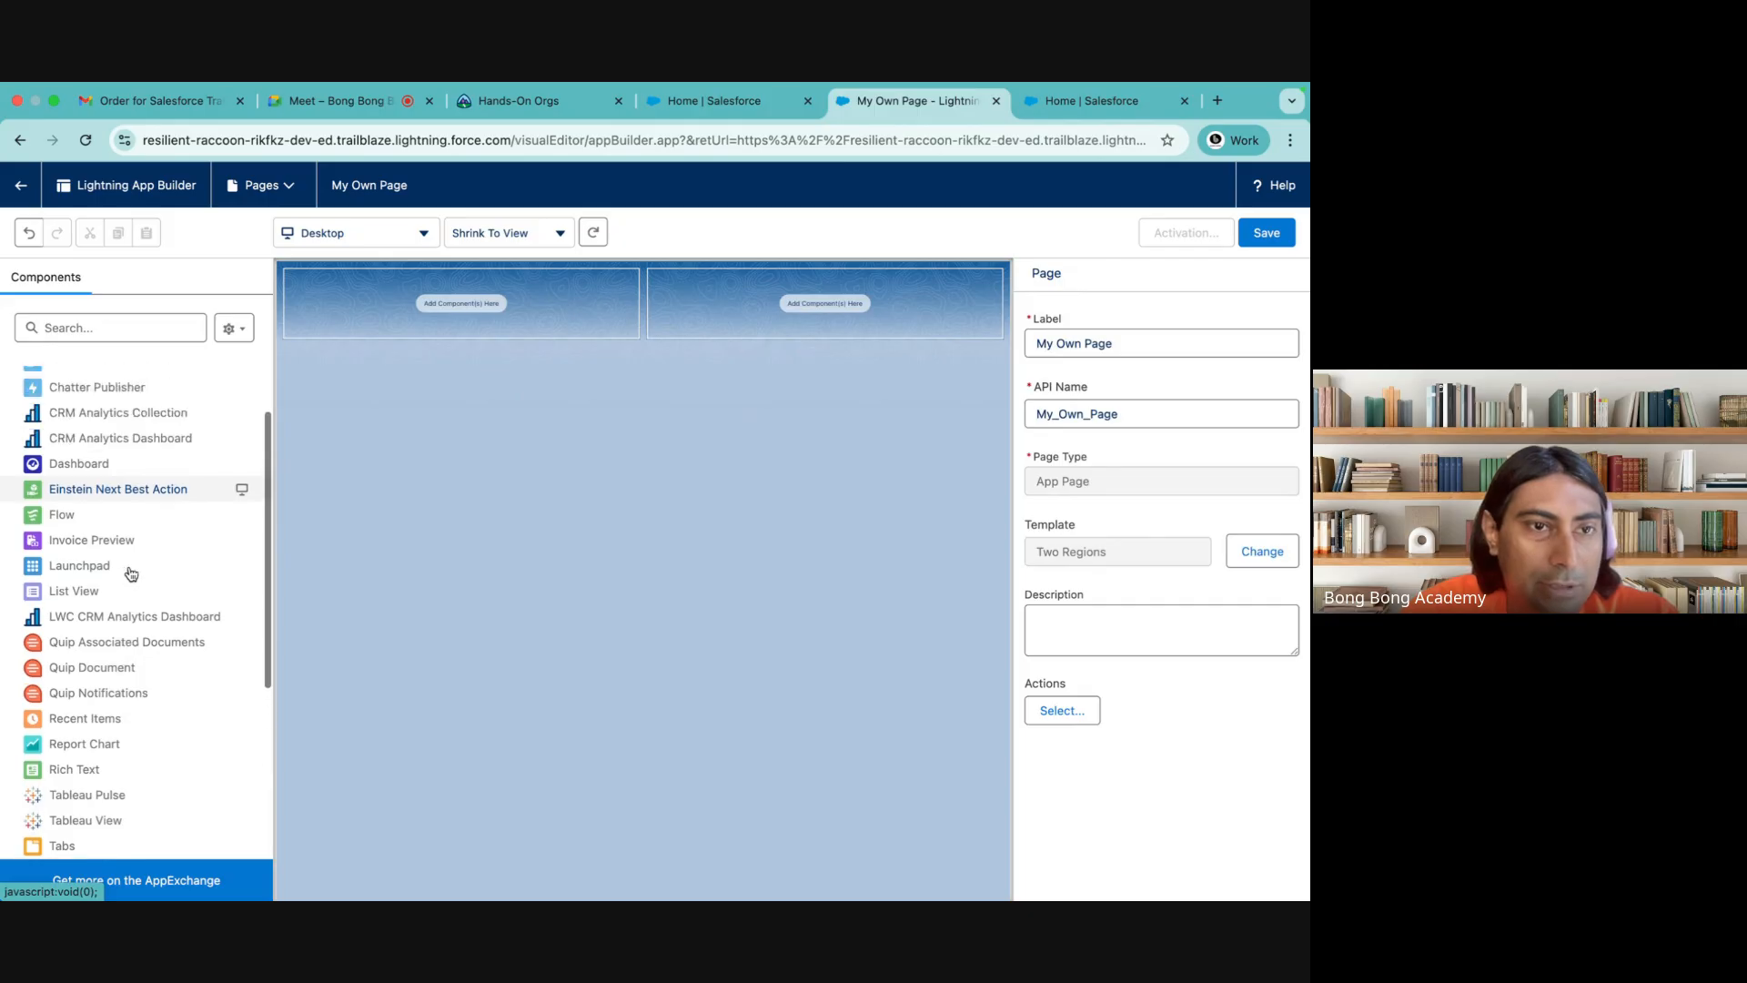
left_click_drag(65, 598, 420, 314)
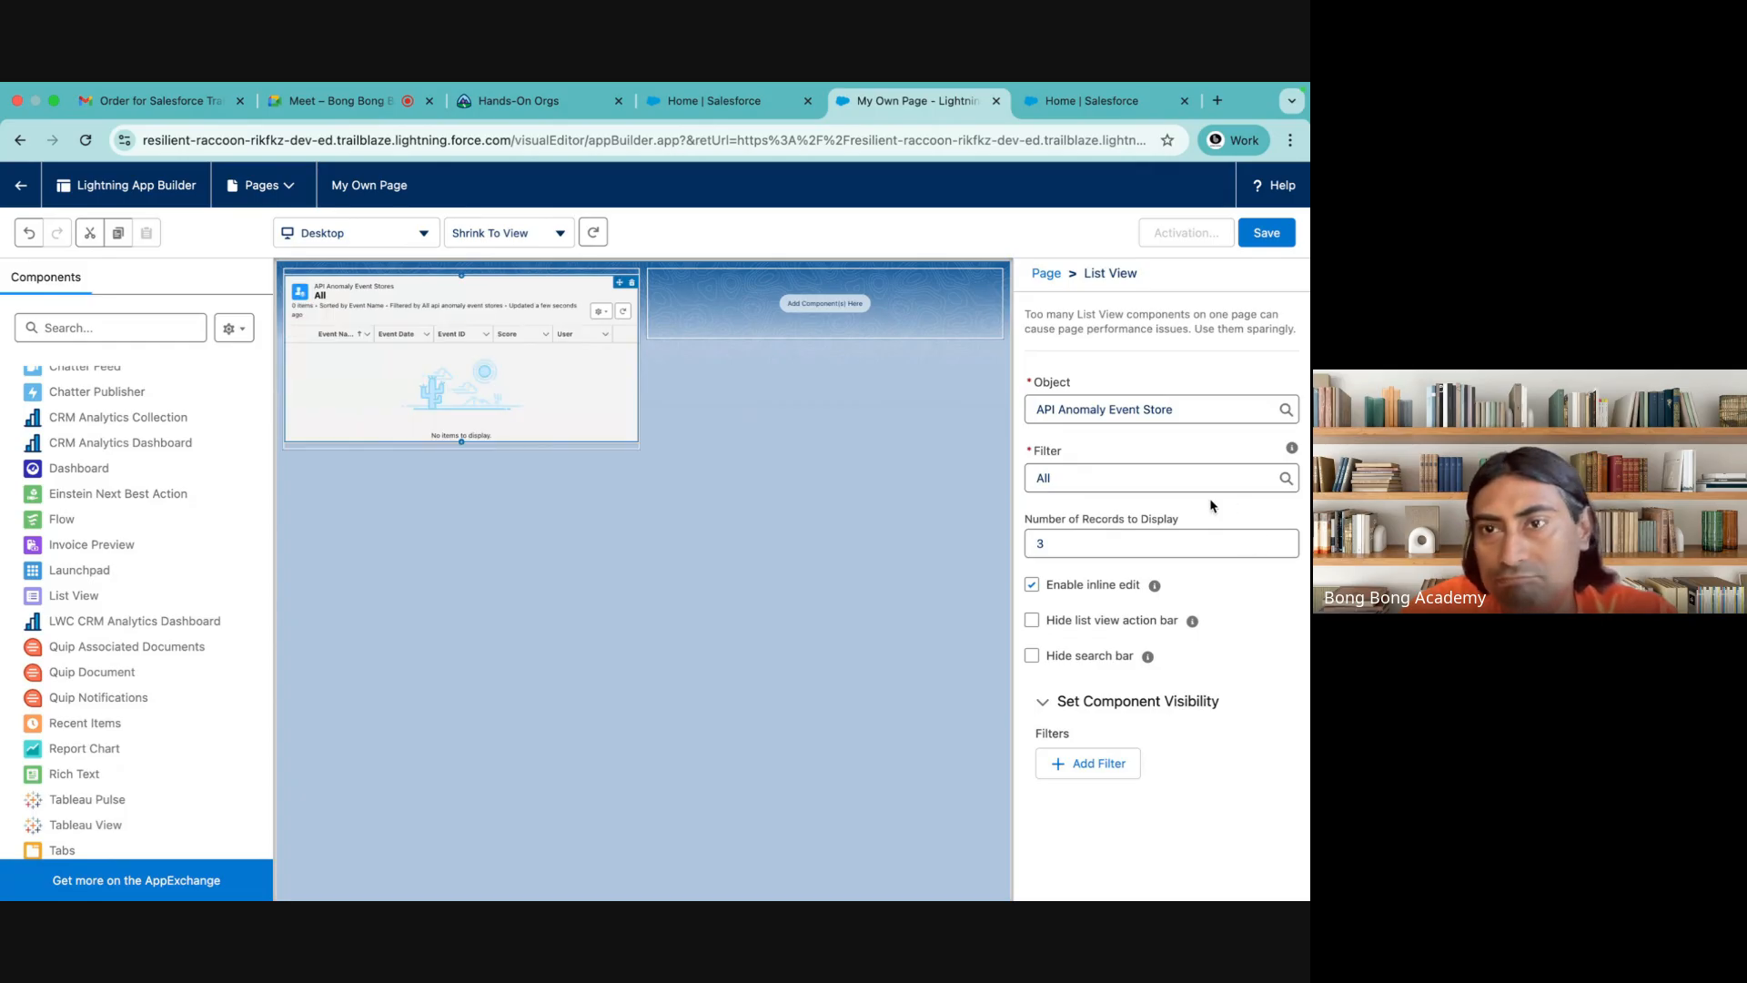
left_click(1145, 403)
left_click(1114, 478)
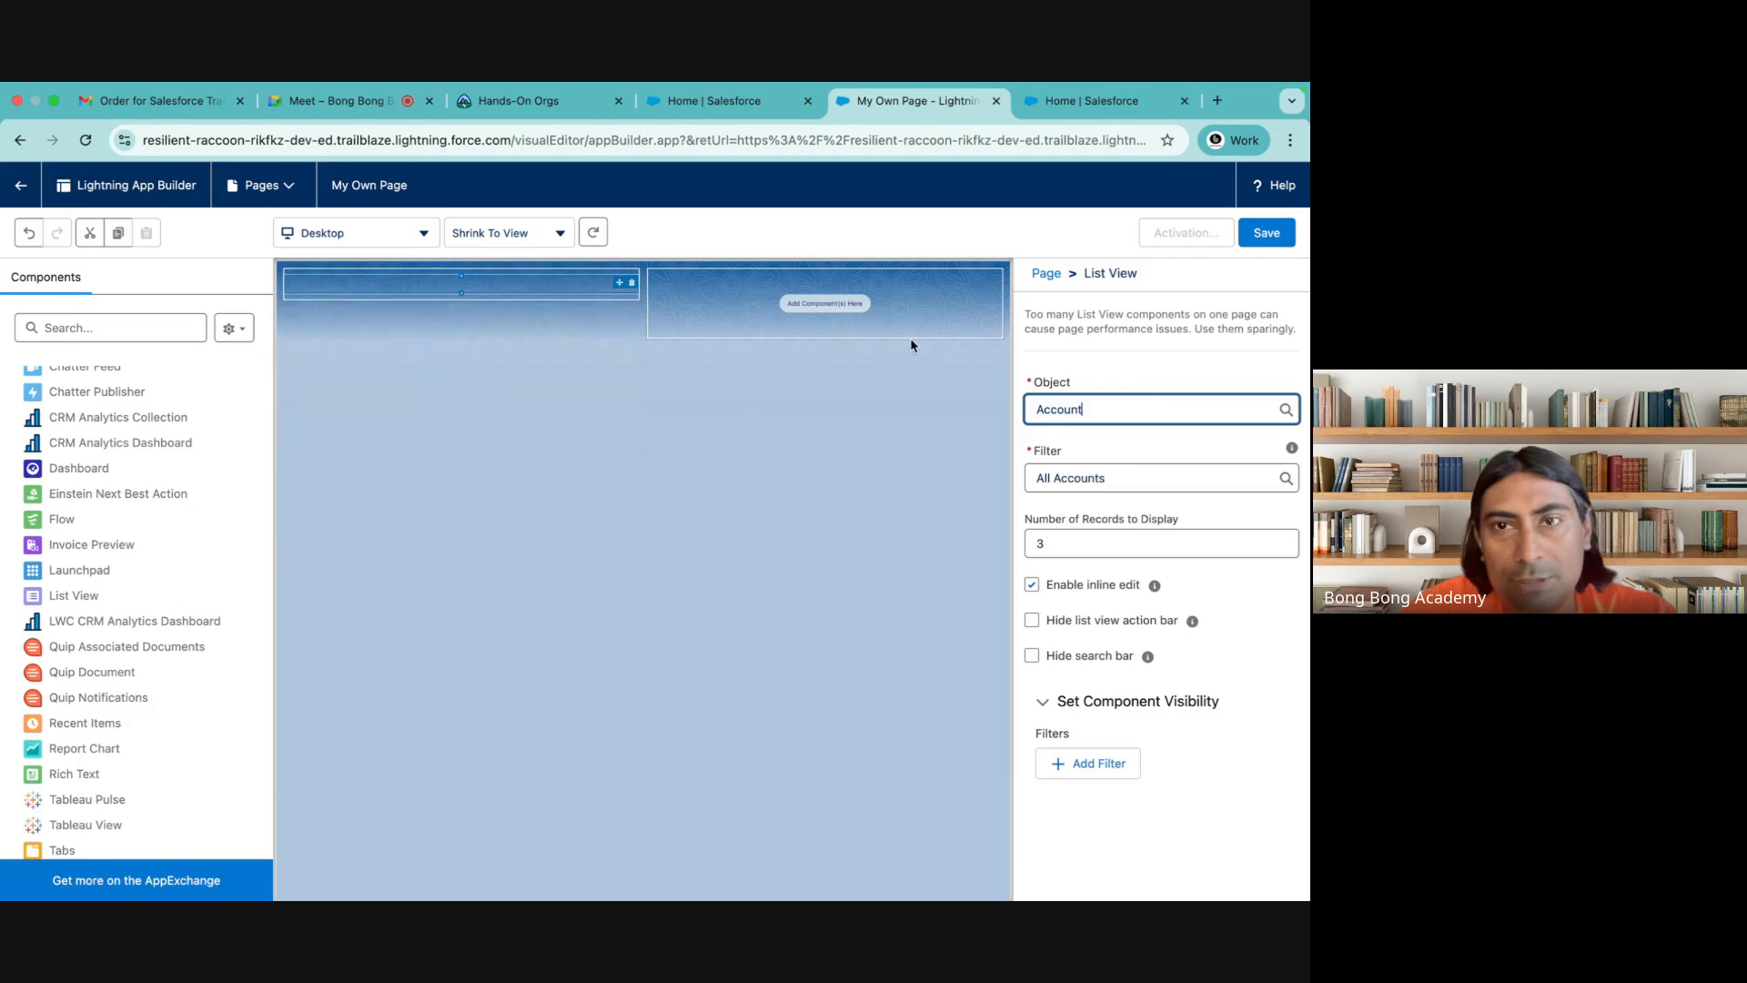
left_click(845, 305)
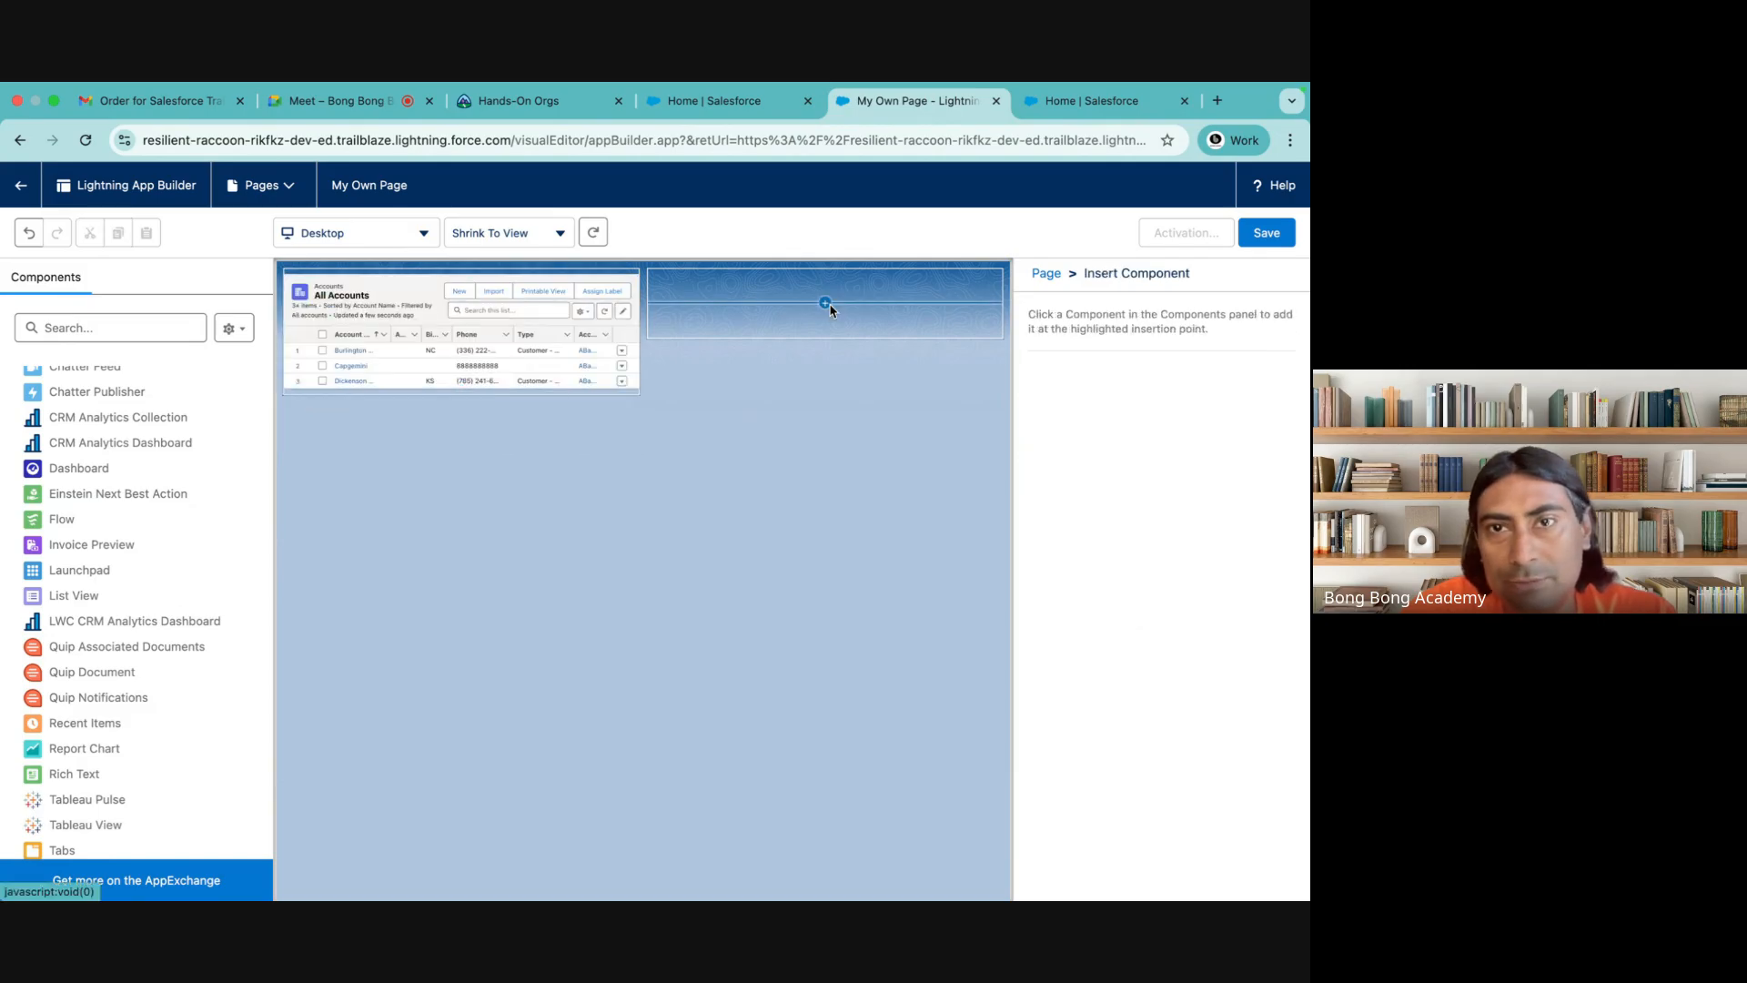
left_click(908, 279)
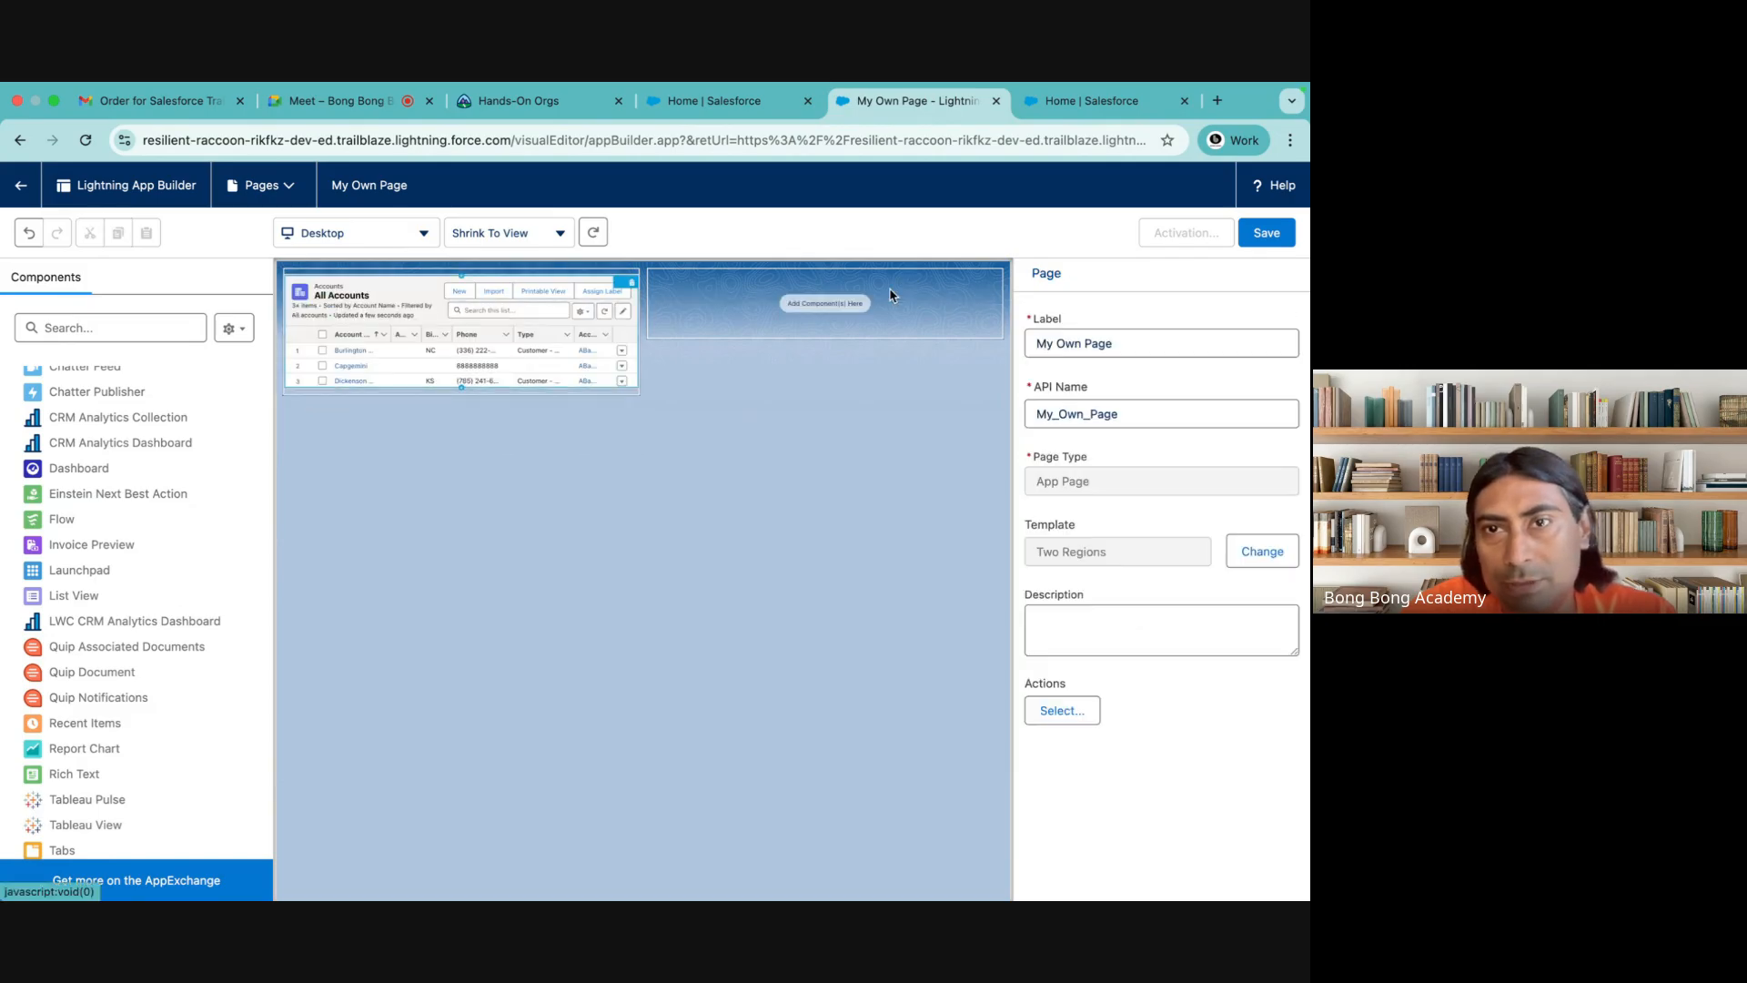
left_click(1126, 407)
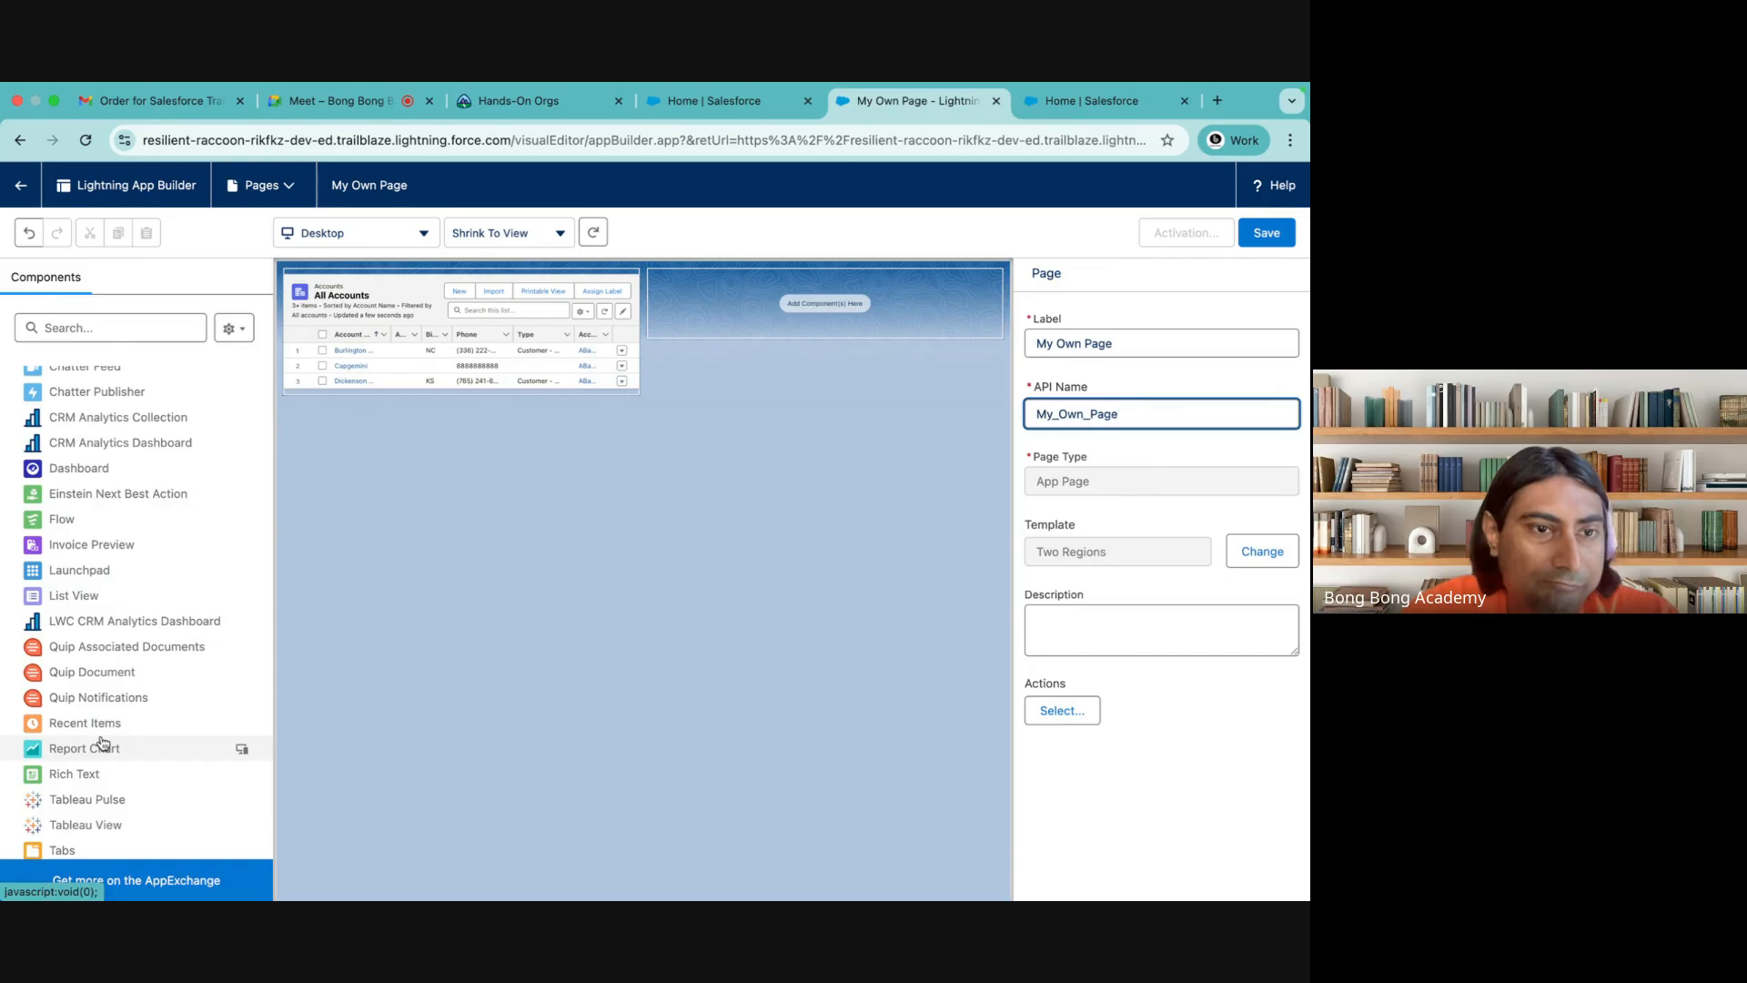
scroll(102, 744, "down", 3)
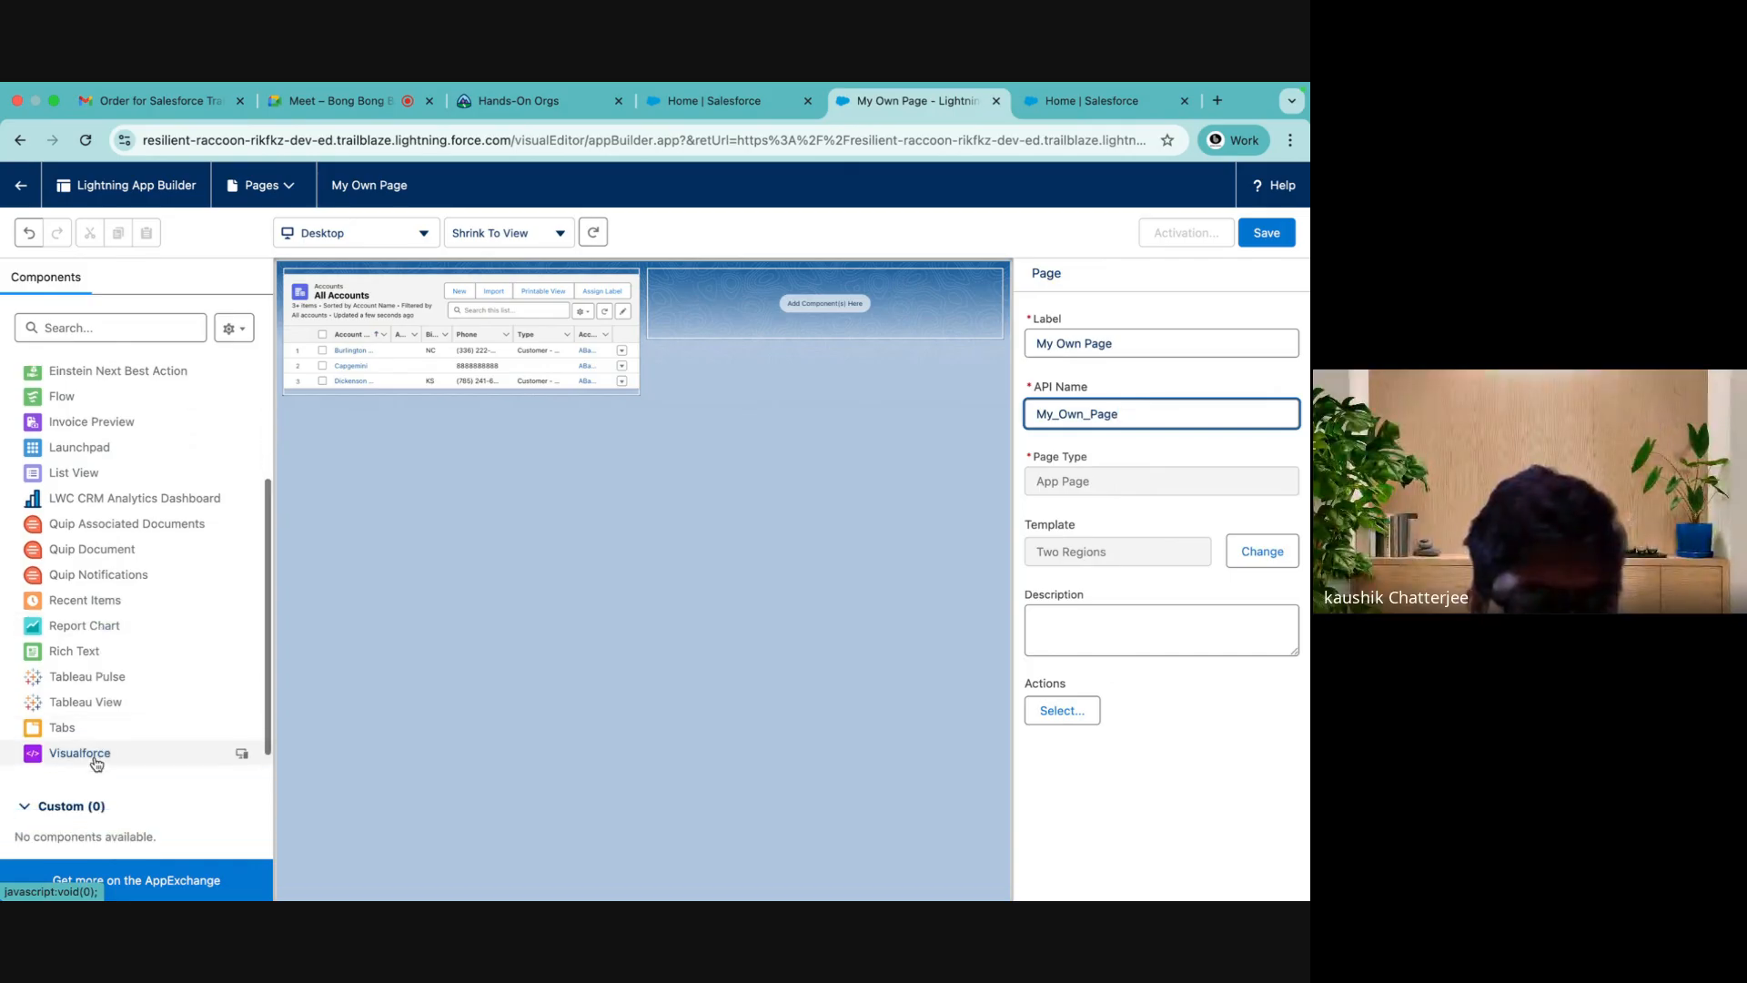
scroll(98, 762, "up", 5)
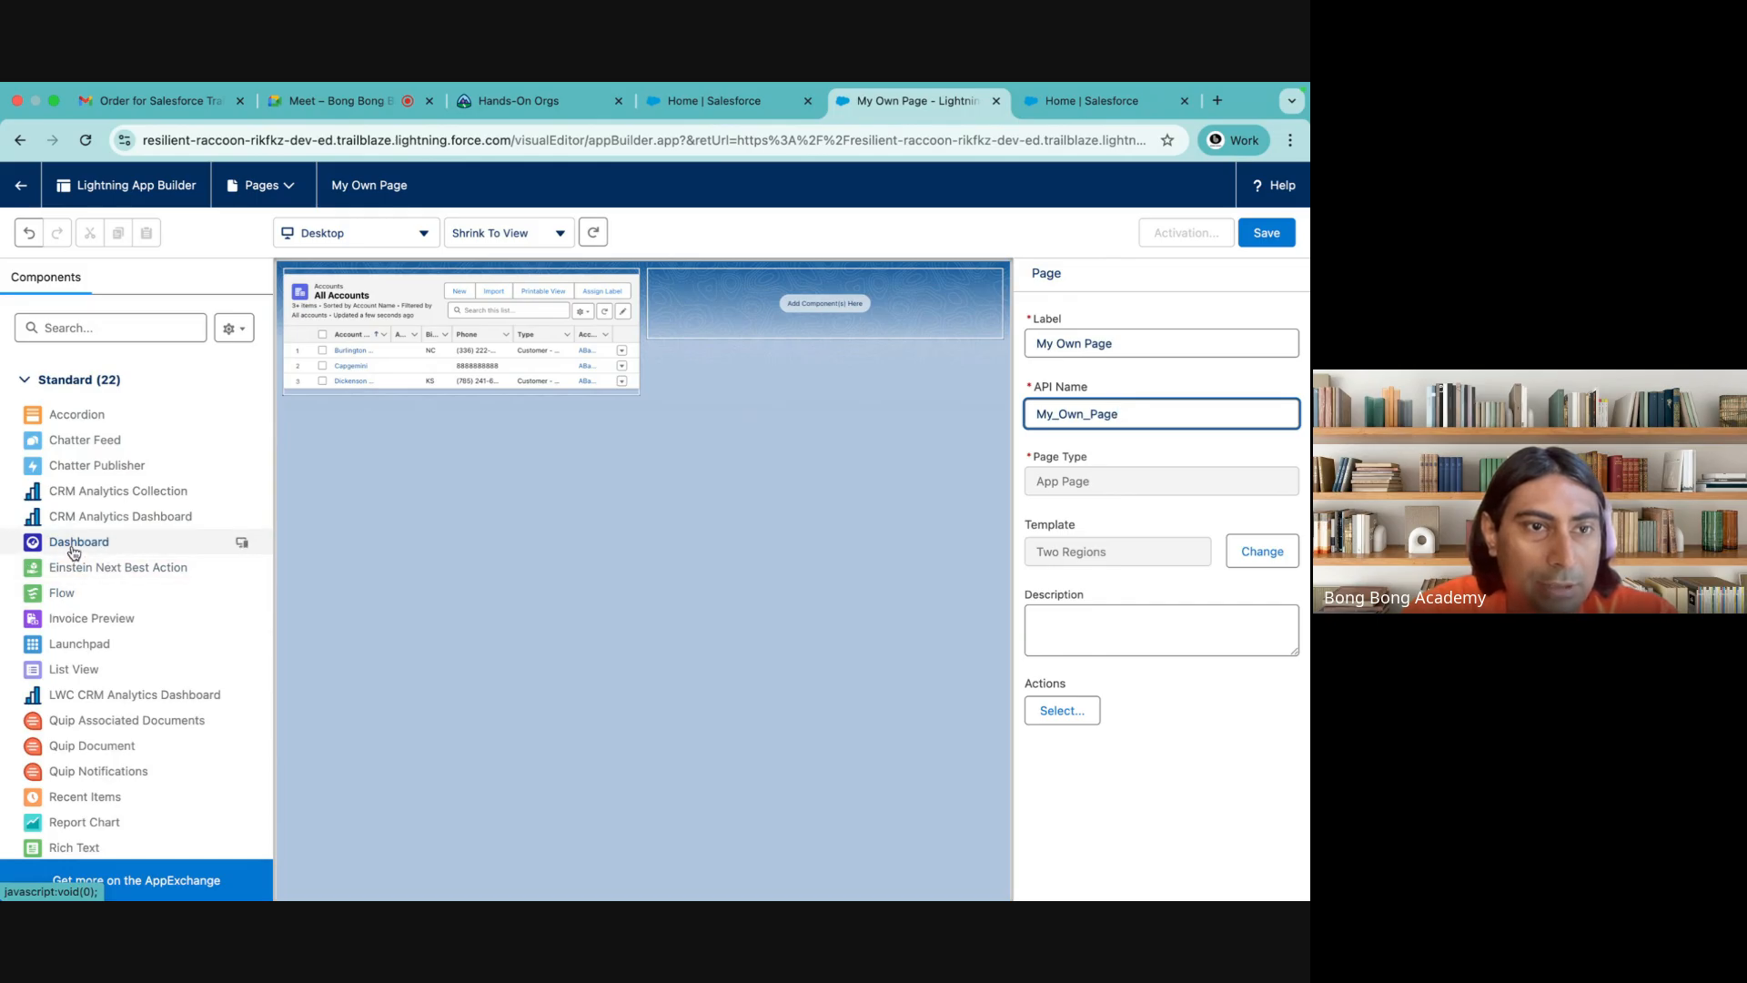
left_click_drag(73, 552, 75, 501)
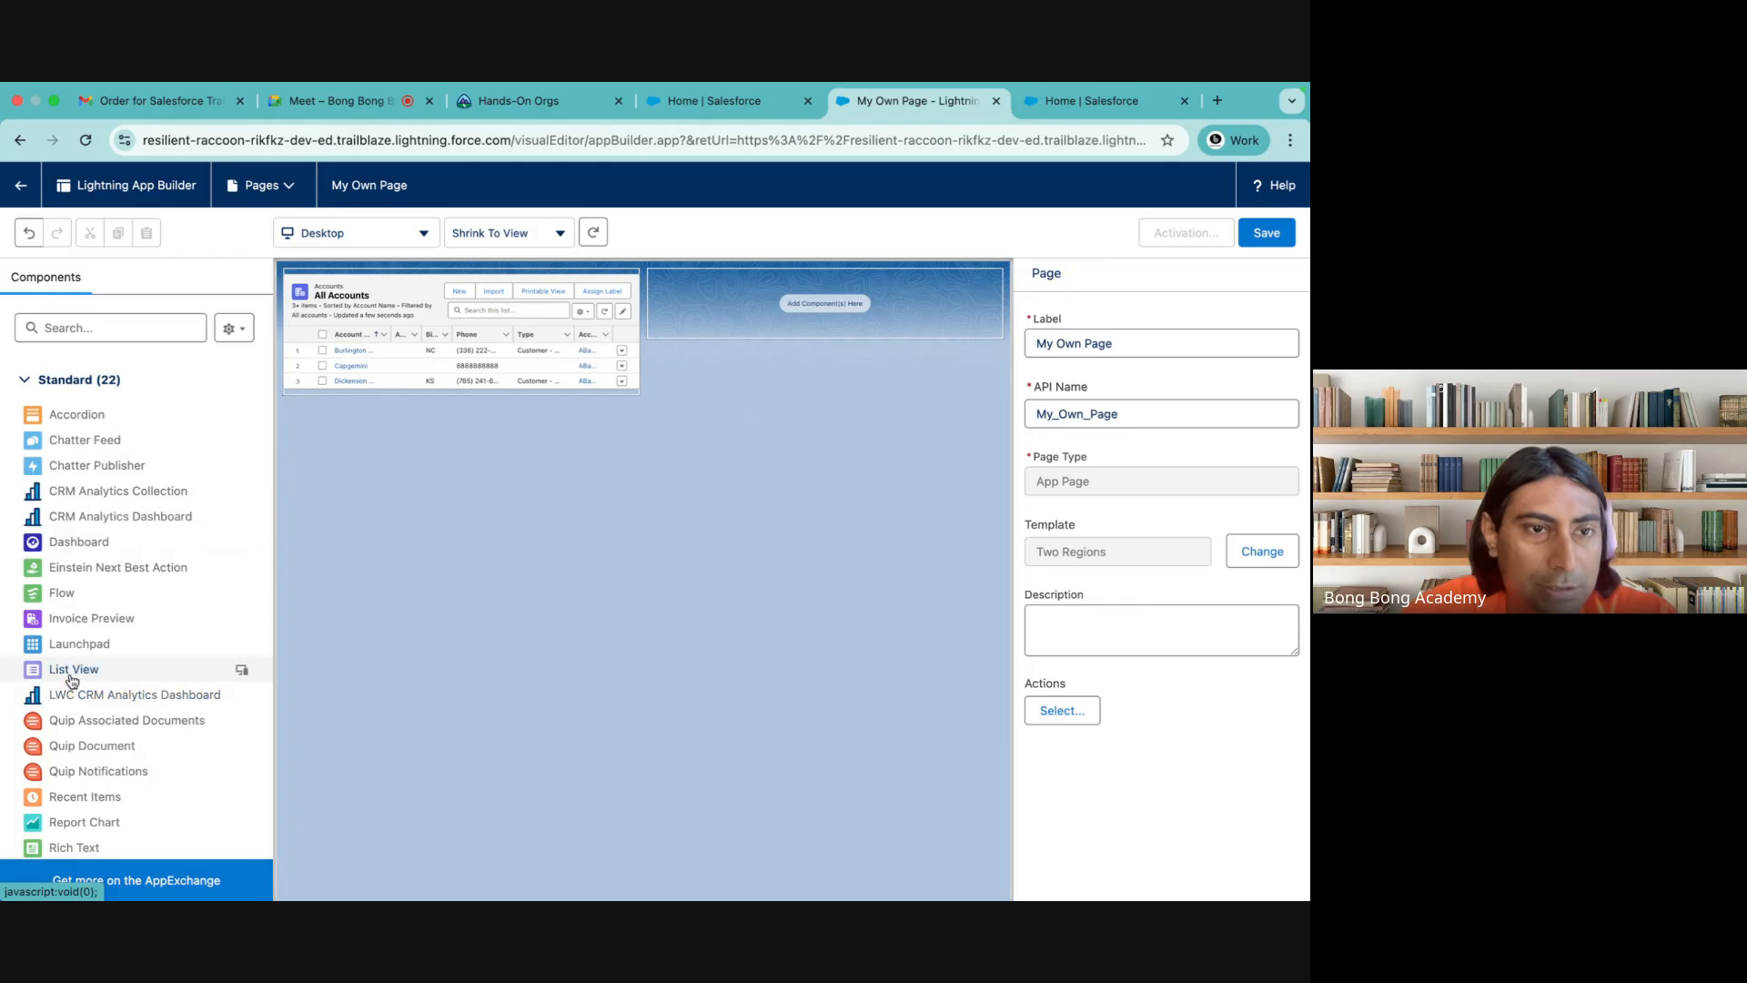
Add a List View component to the second region of My Own Page and set its object to Contact
left_click_drag(70, 680, 814, 309)
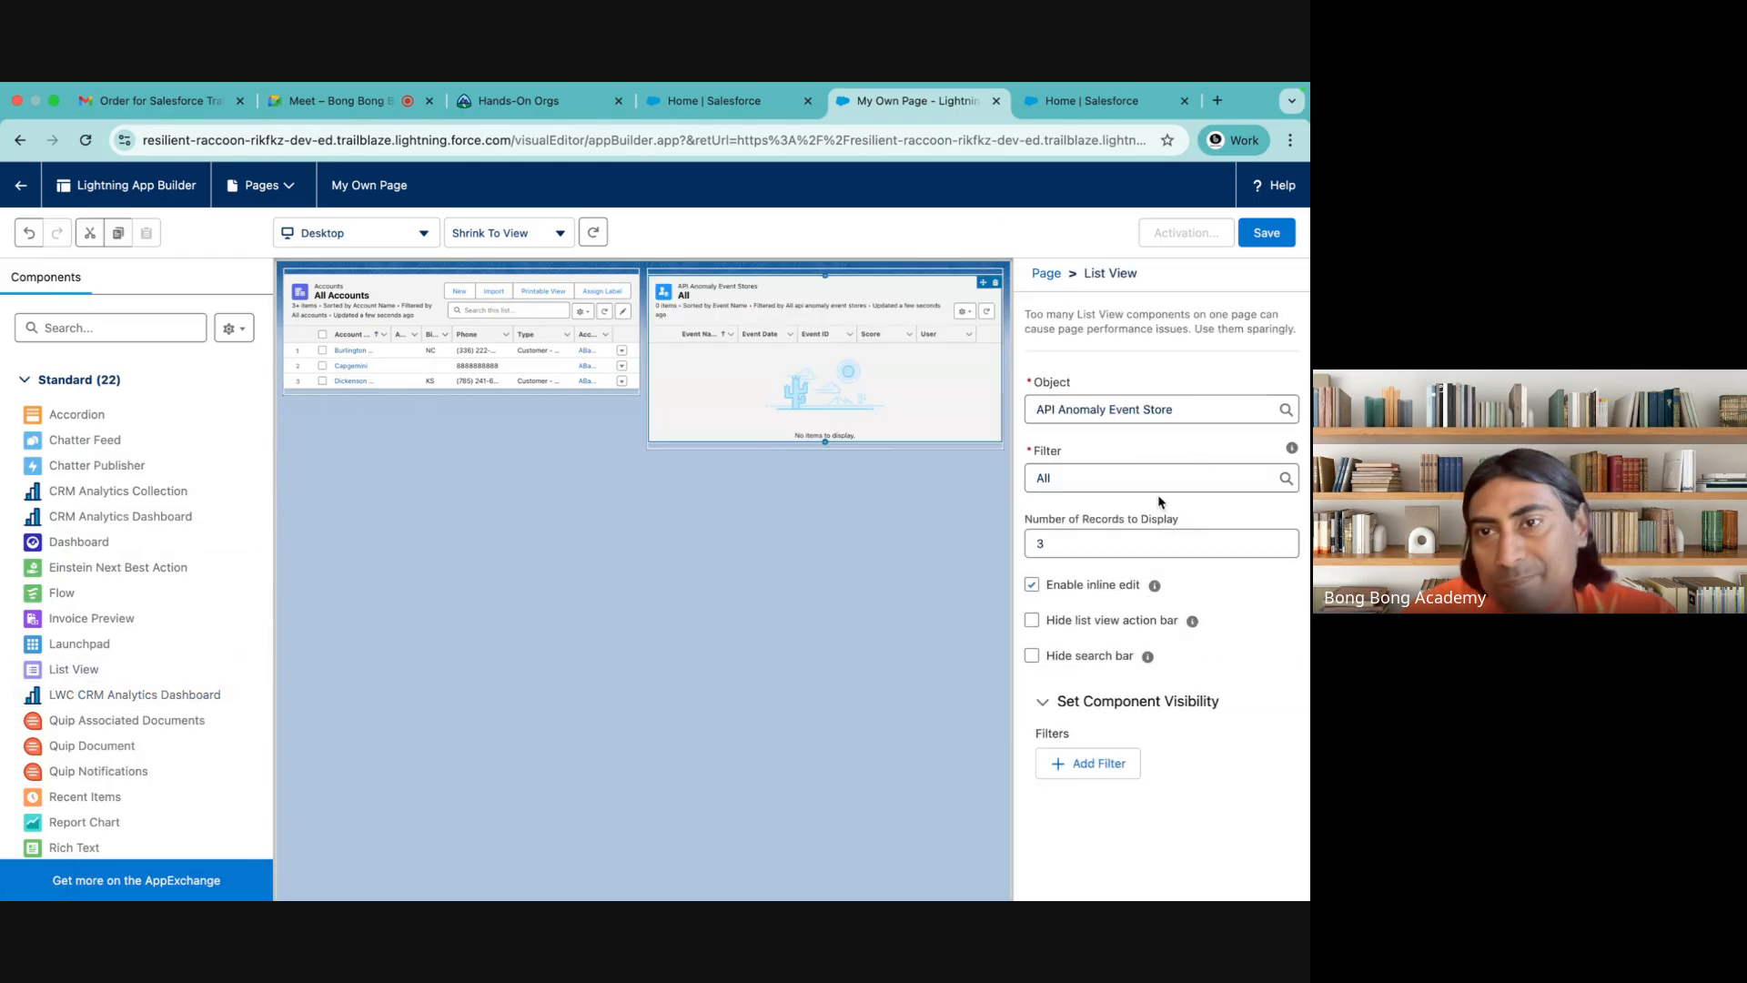
left_click(1169, 409)
scroll(1105, 628, "down", 3)
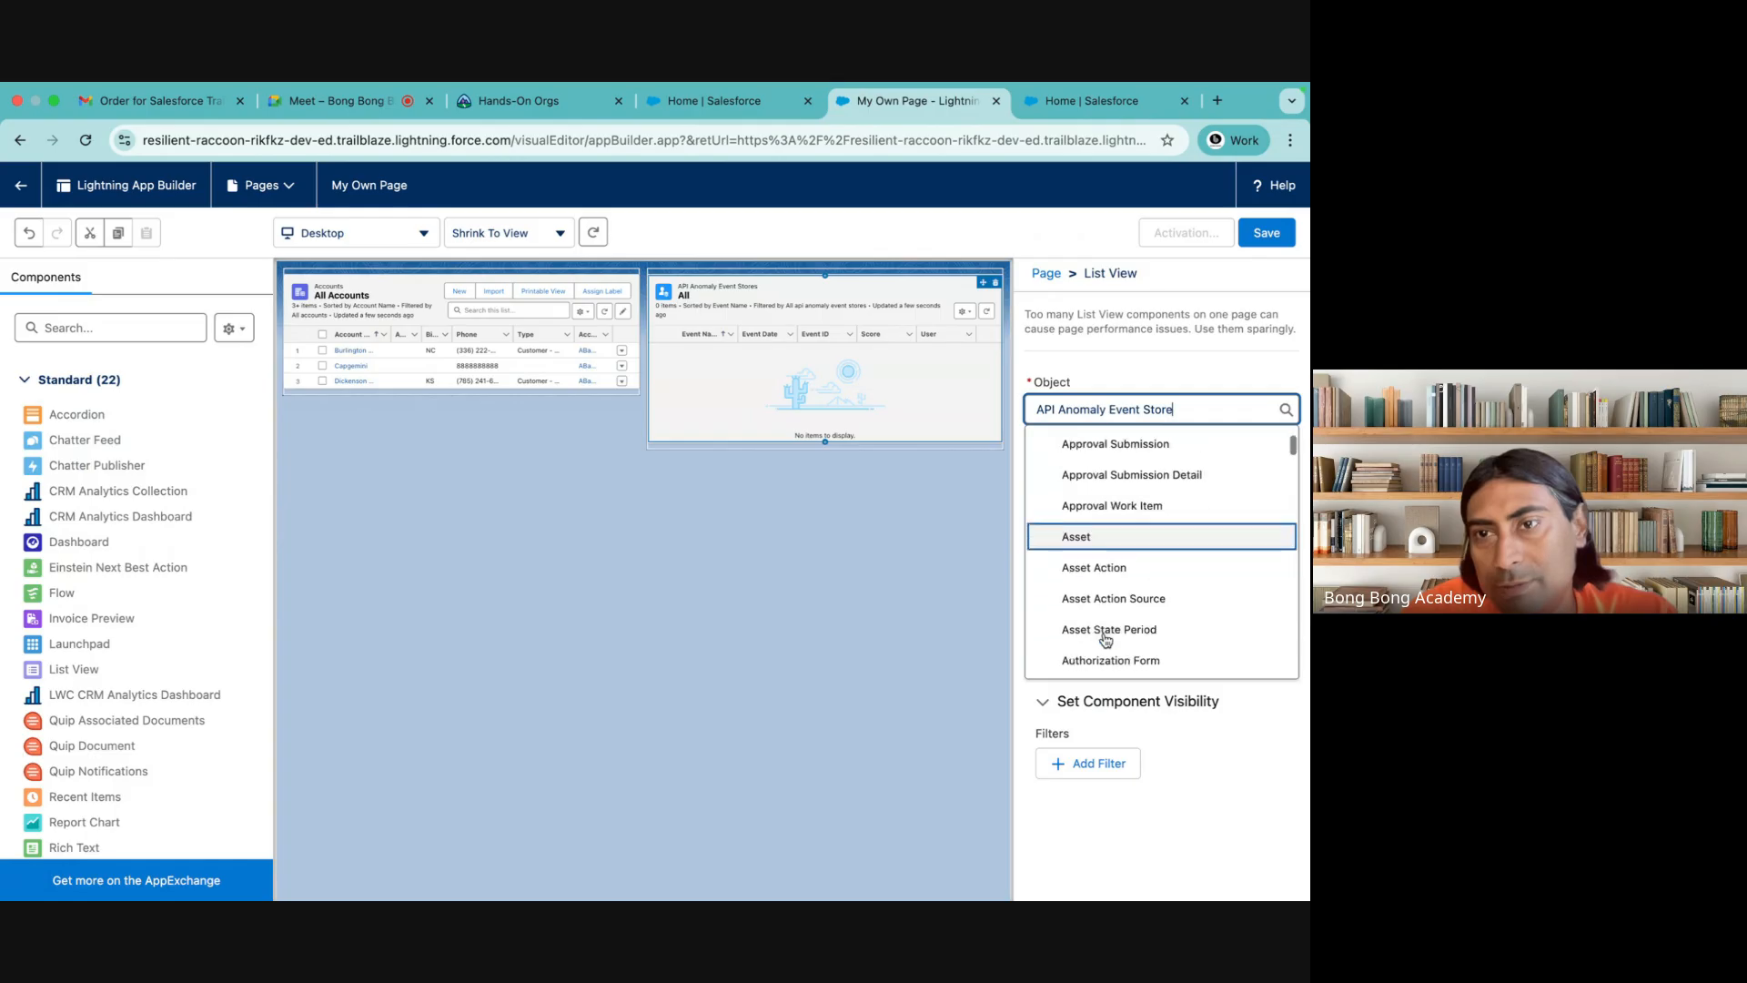
scroll(1106, 640, "down", 8)
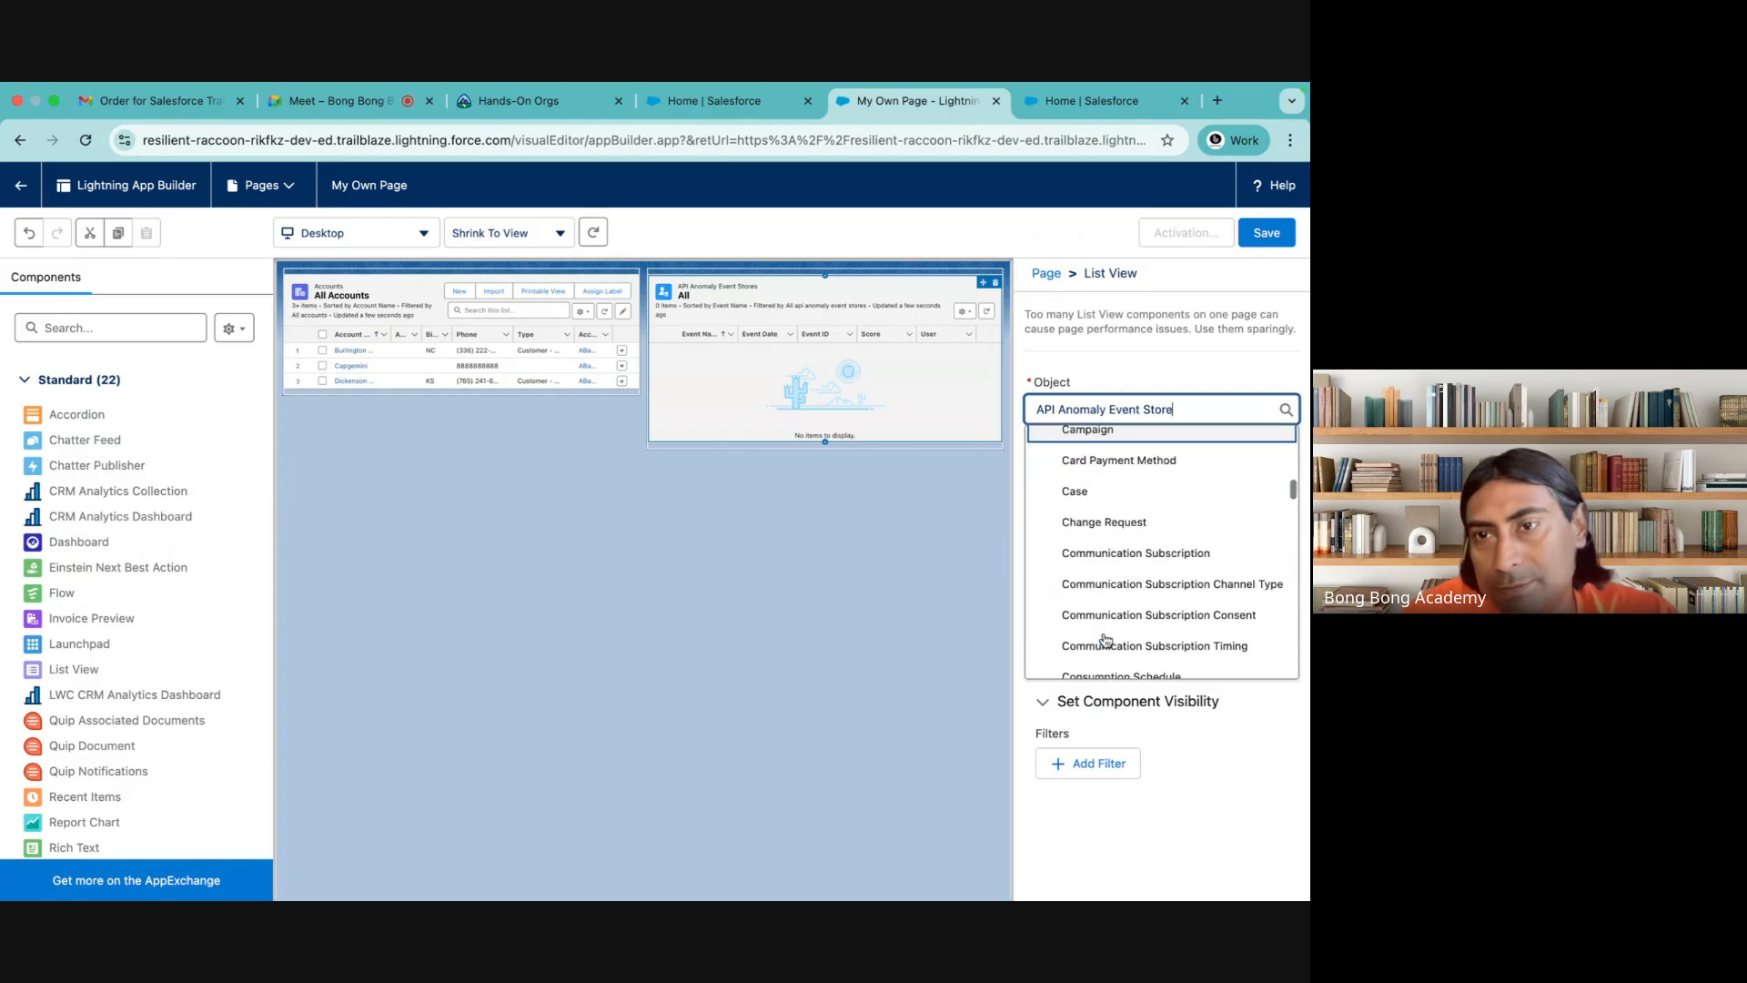
scroll(1091, 552, "down", 5)
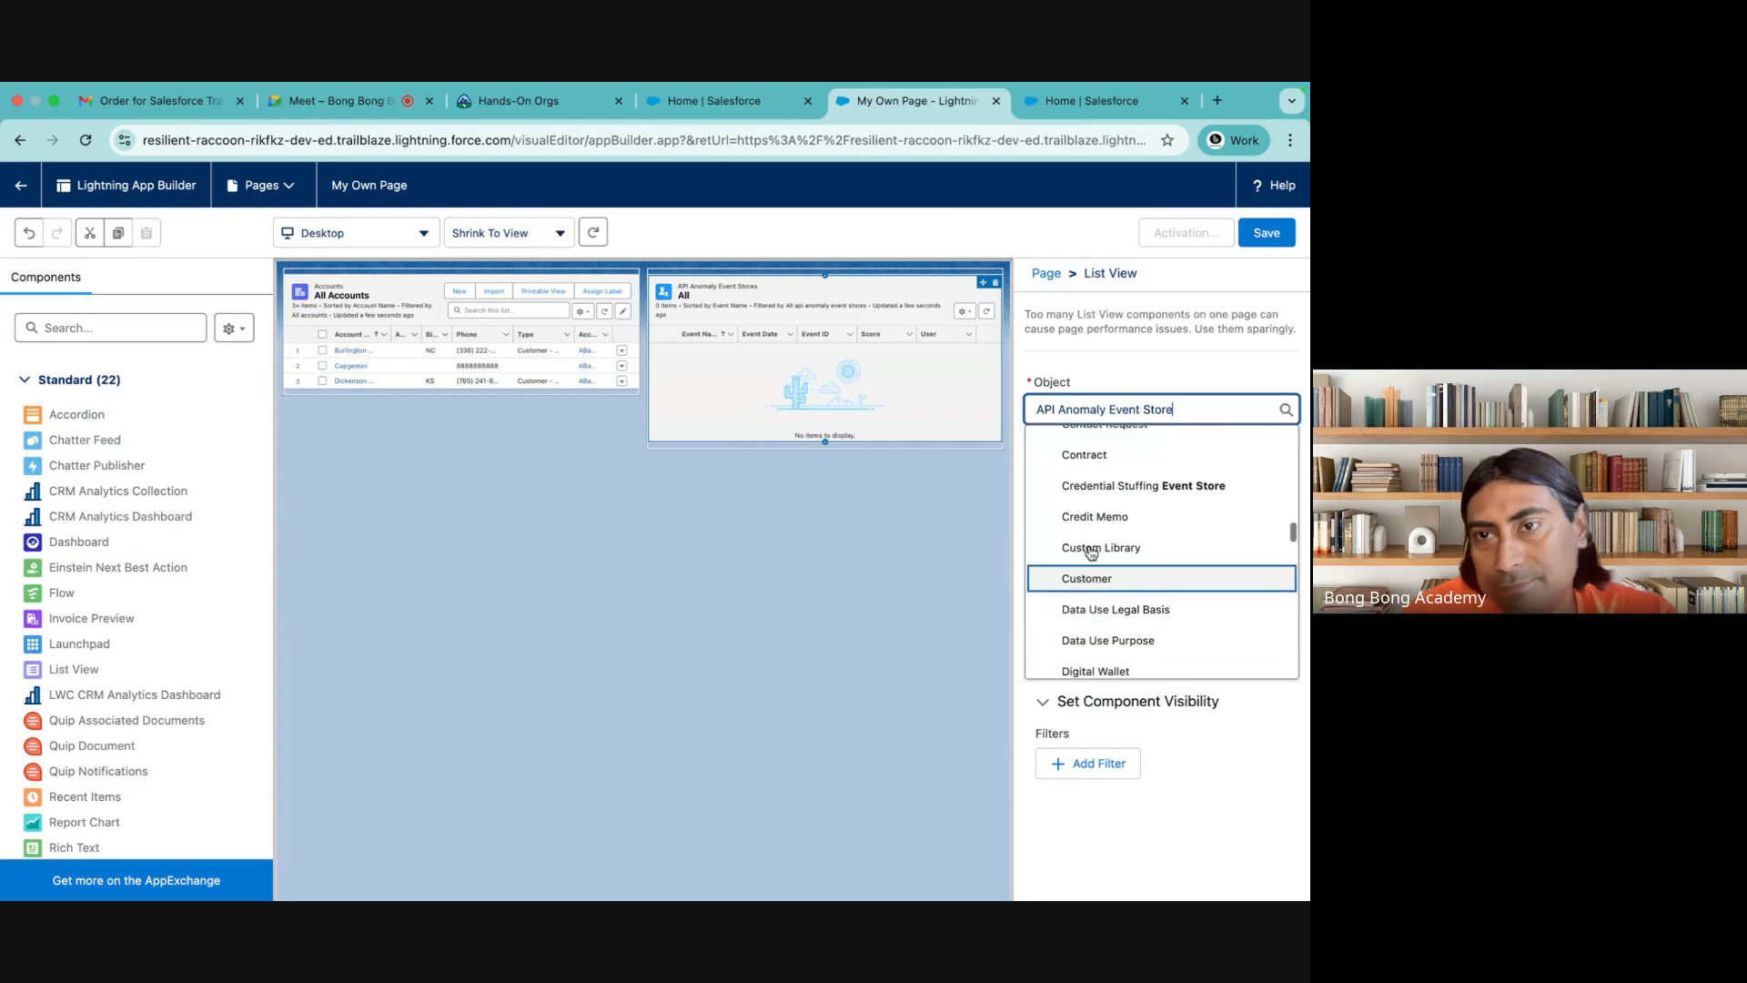
scroll(1088, 537, "up", 5)
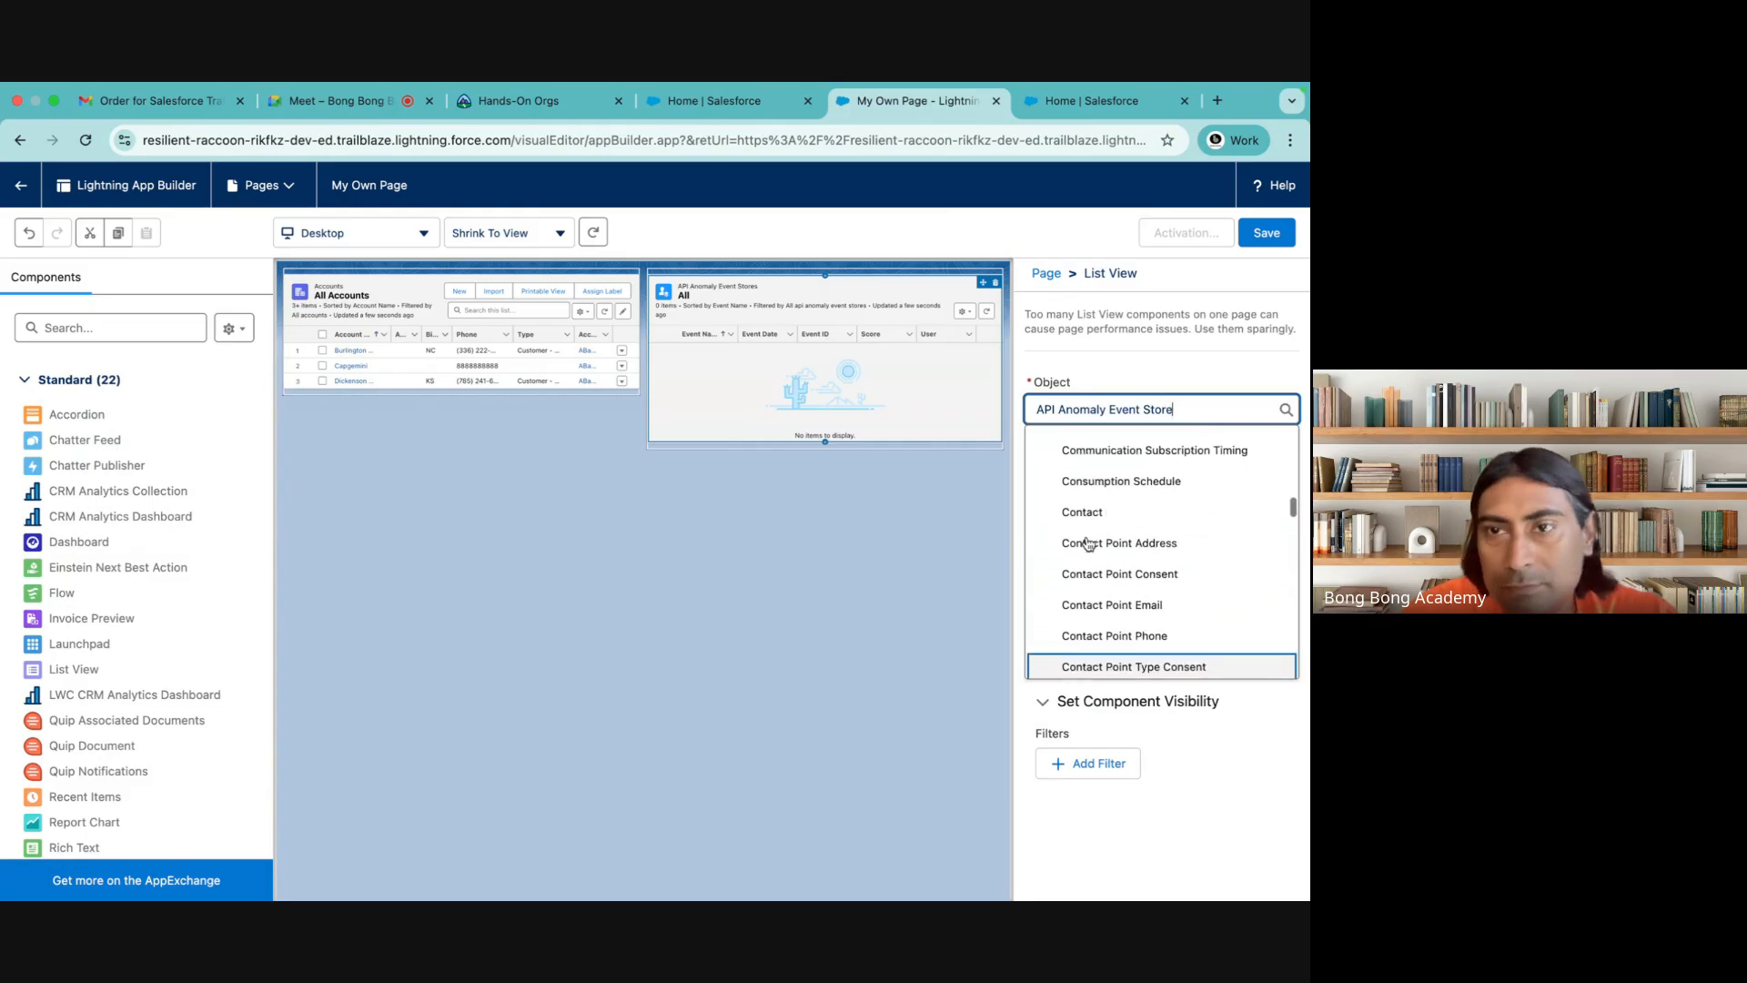
left_click(1085, 513)
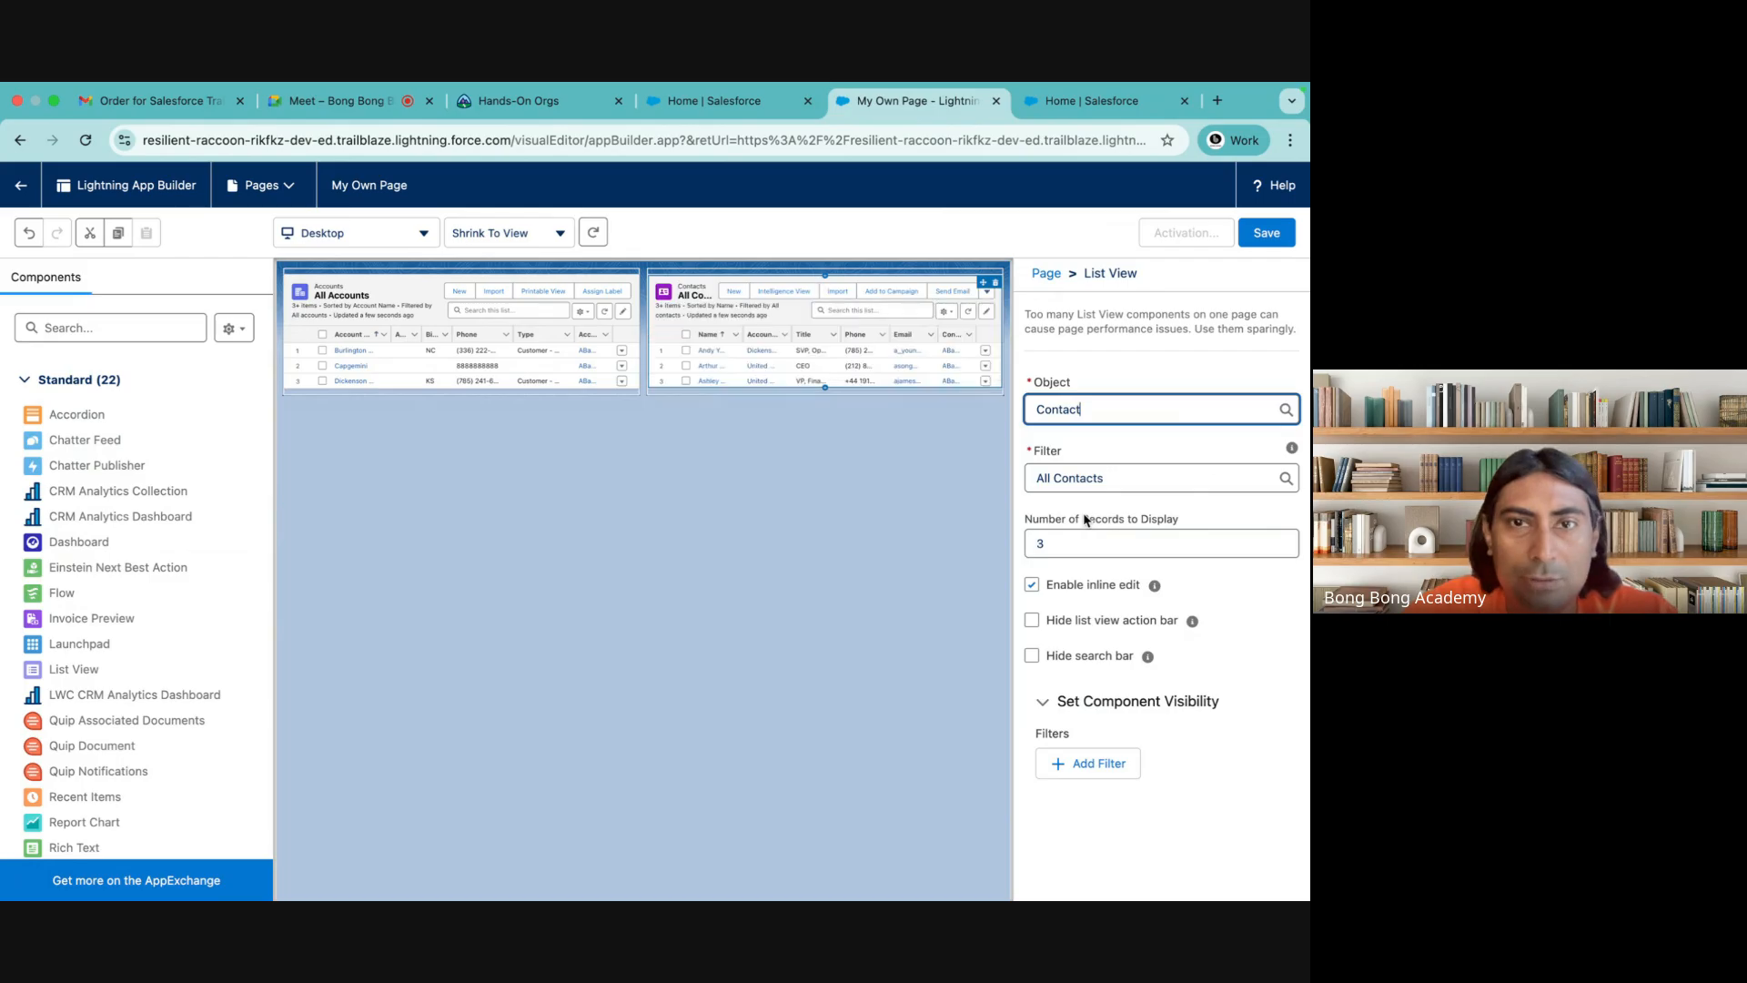
Save My Own Page and activate it for all users, skipping its addition to a navigation menu
left_click(1267, 232)
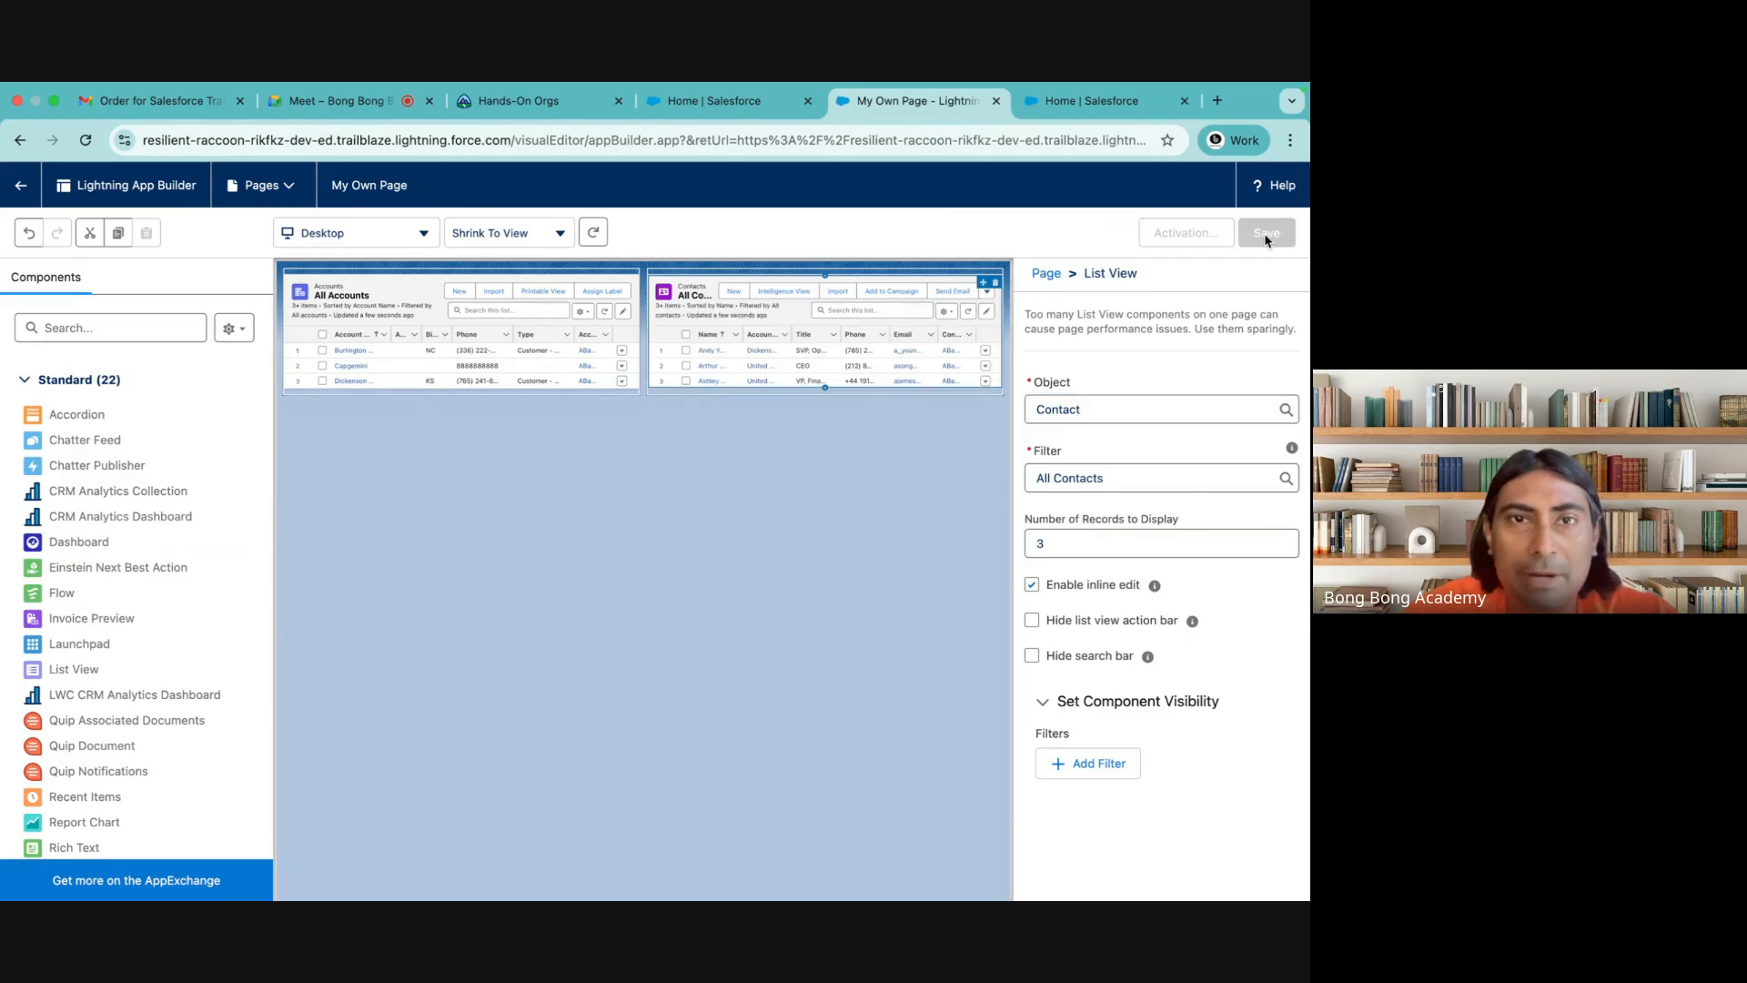
left_click(883, 625)
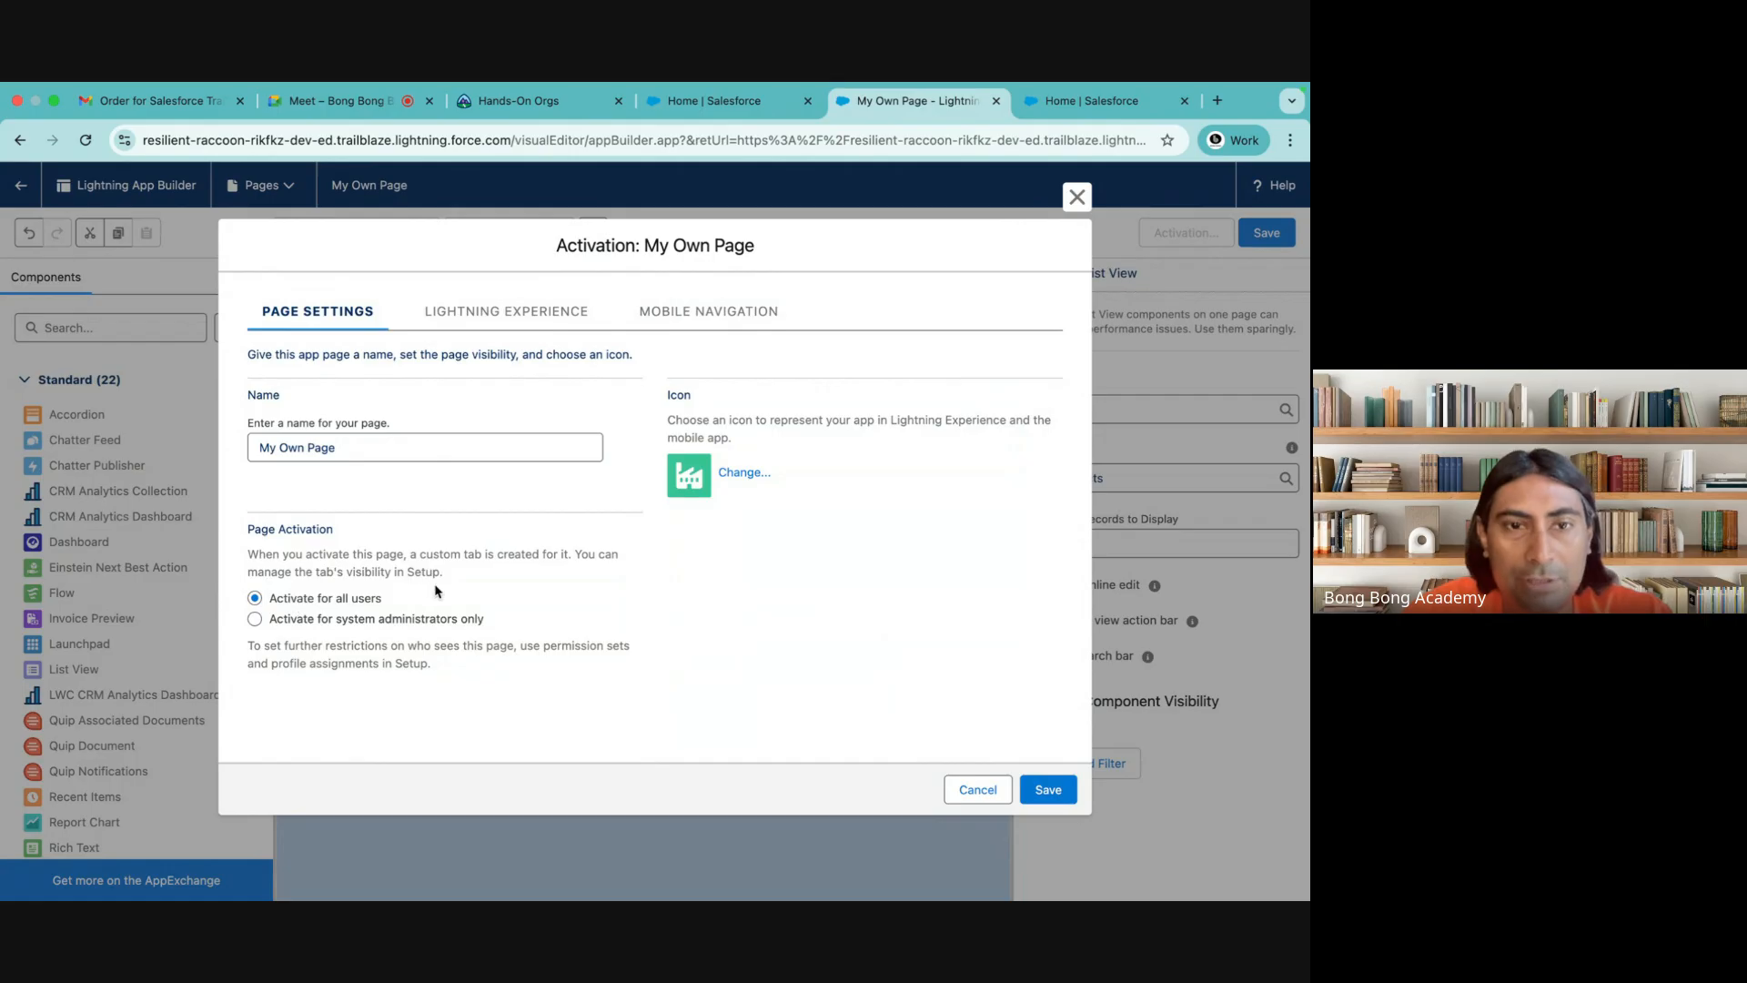
left_click(1046, 790)
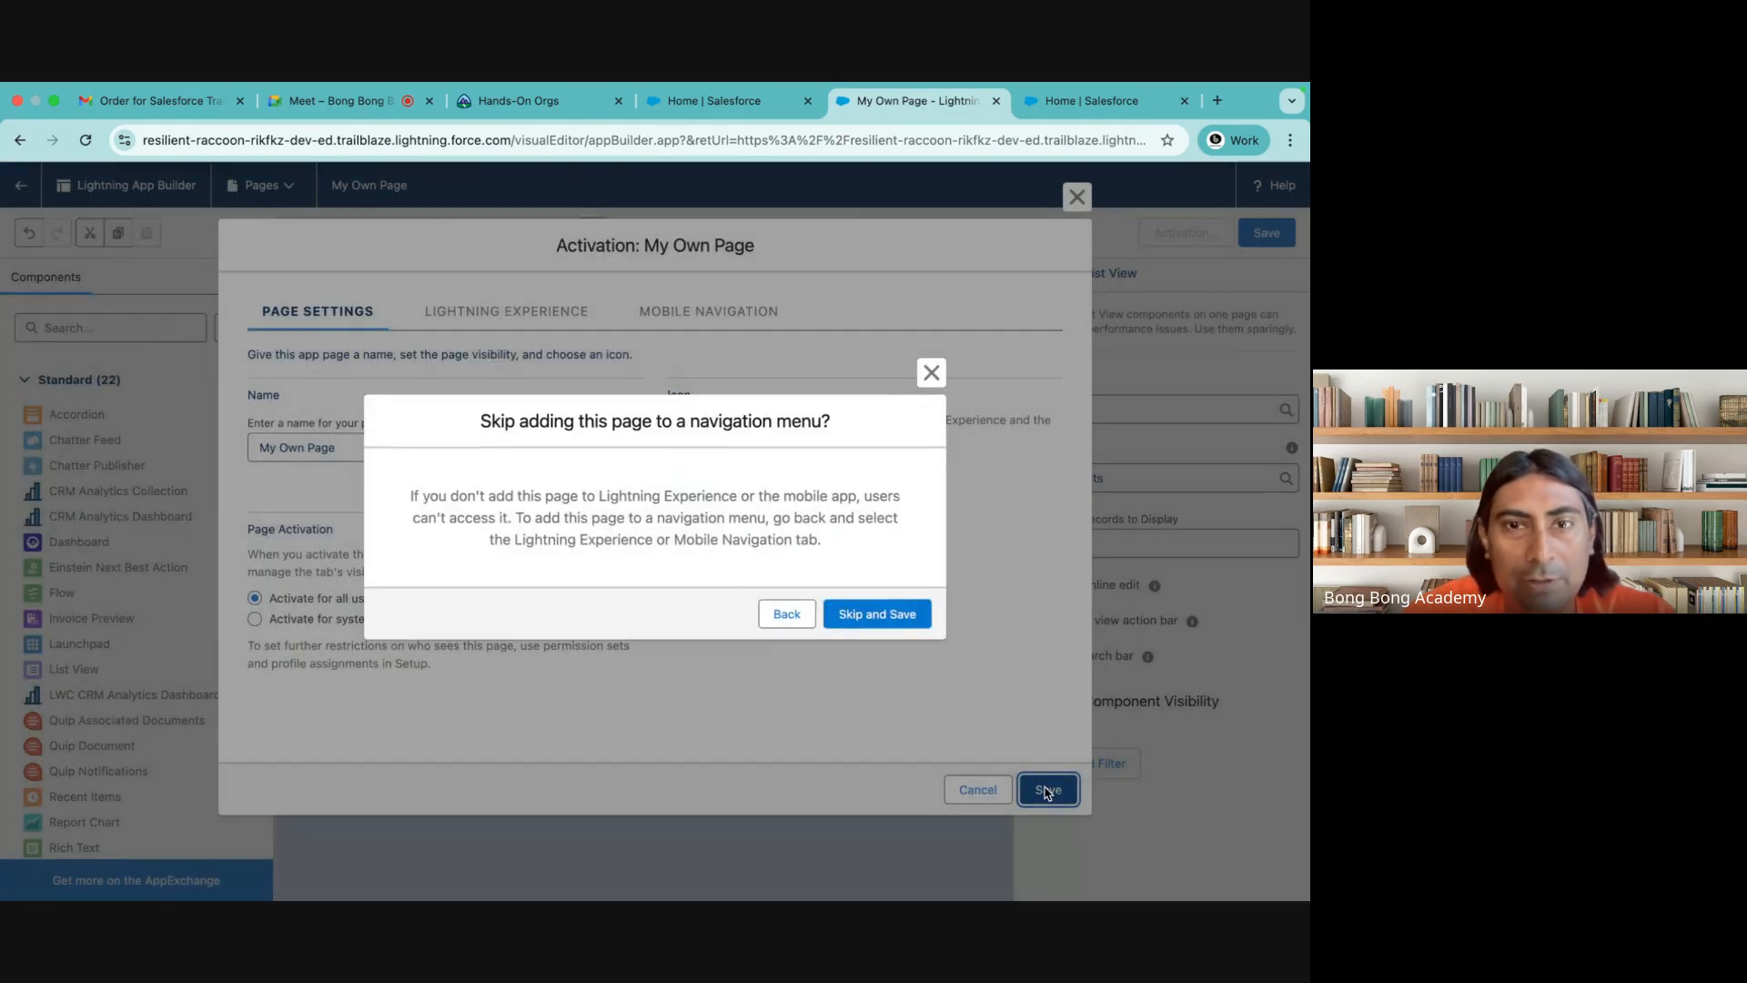
left_click(878, 615)
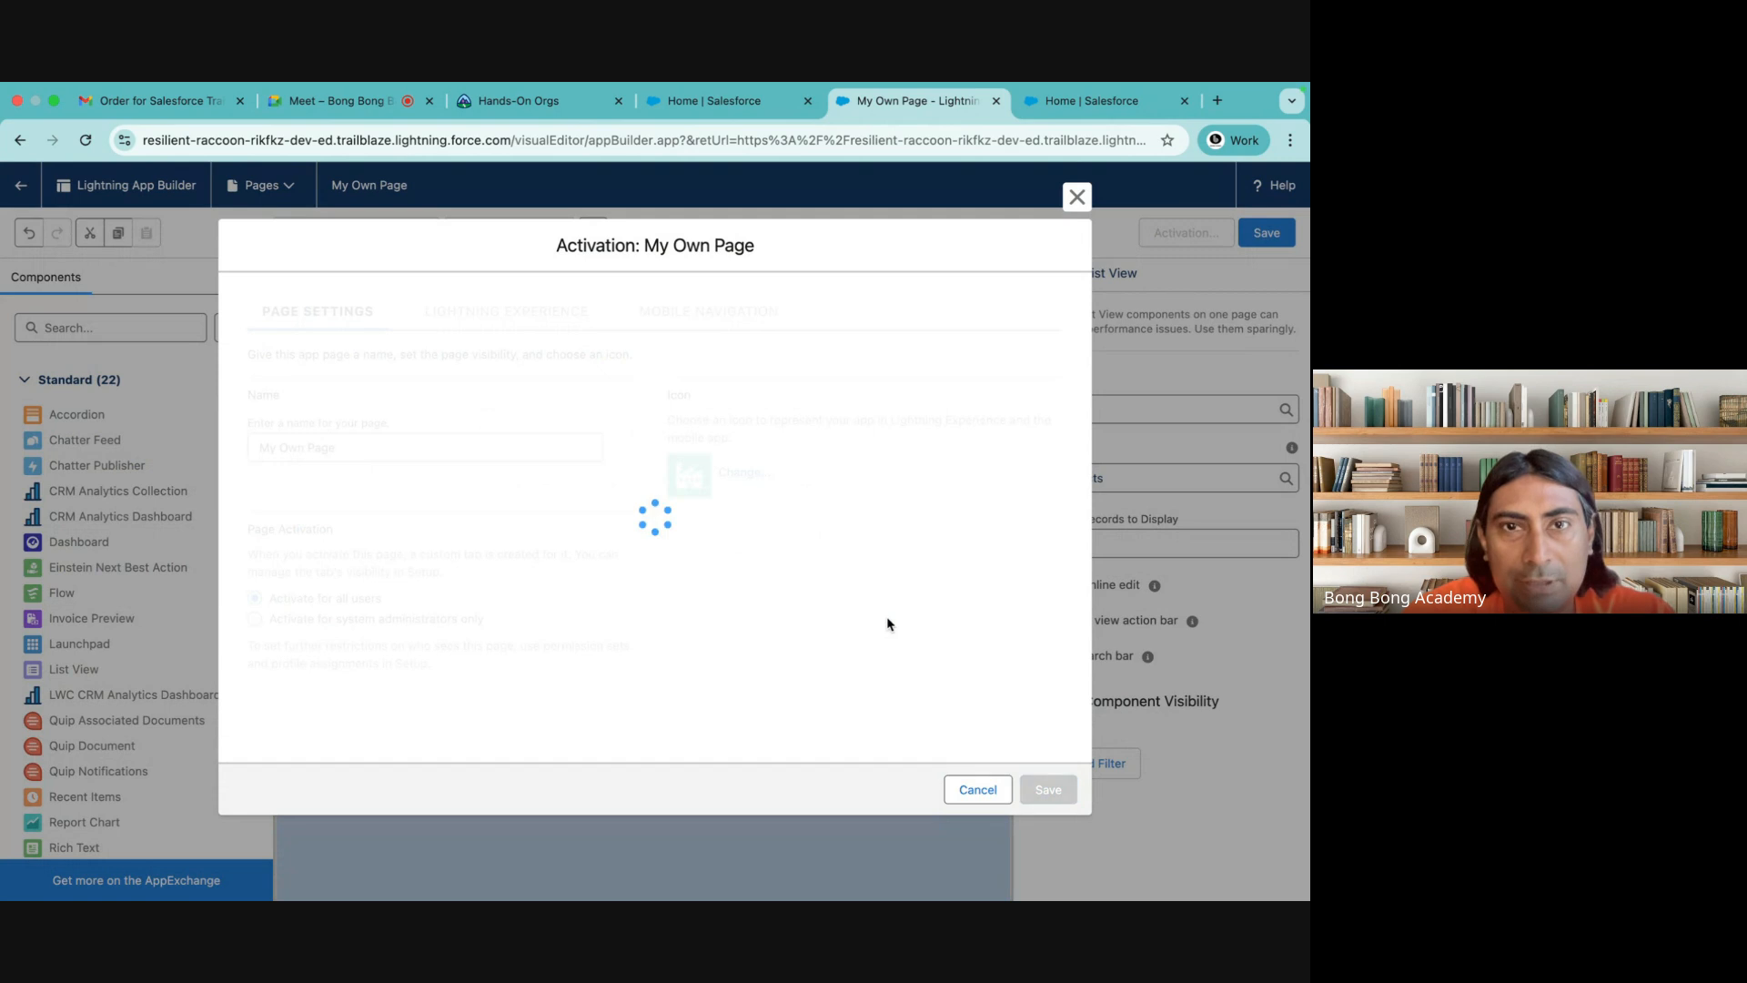
left_click(1277, 236)
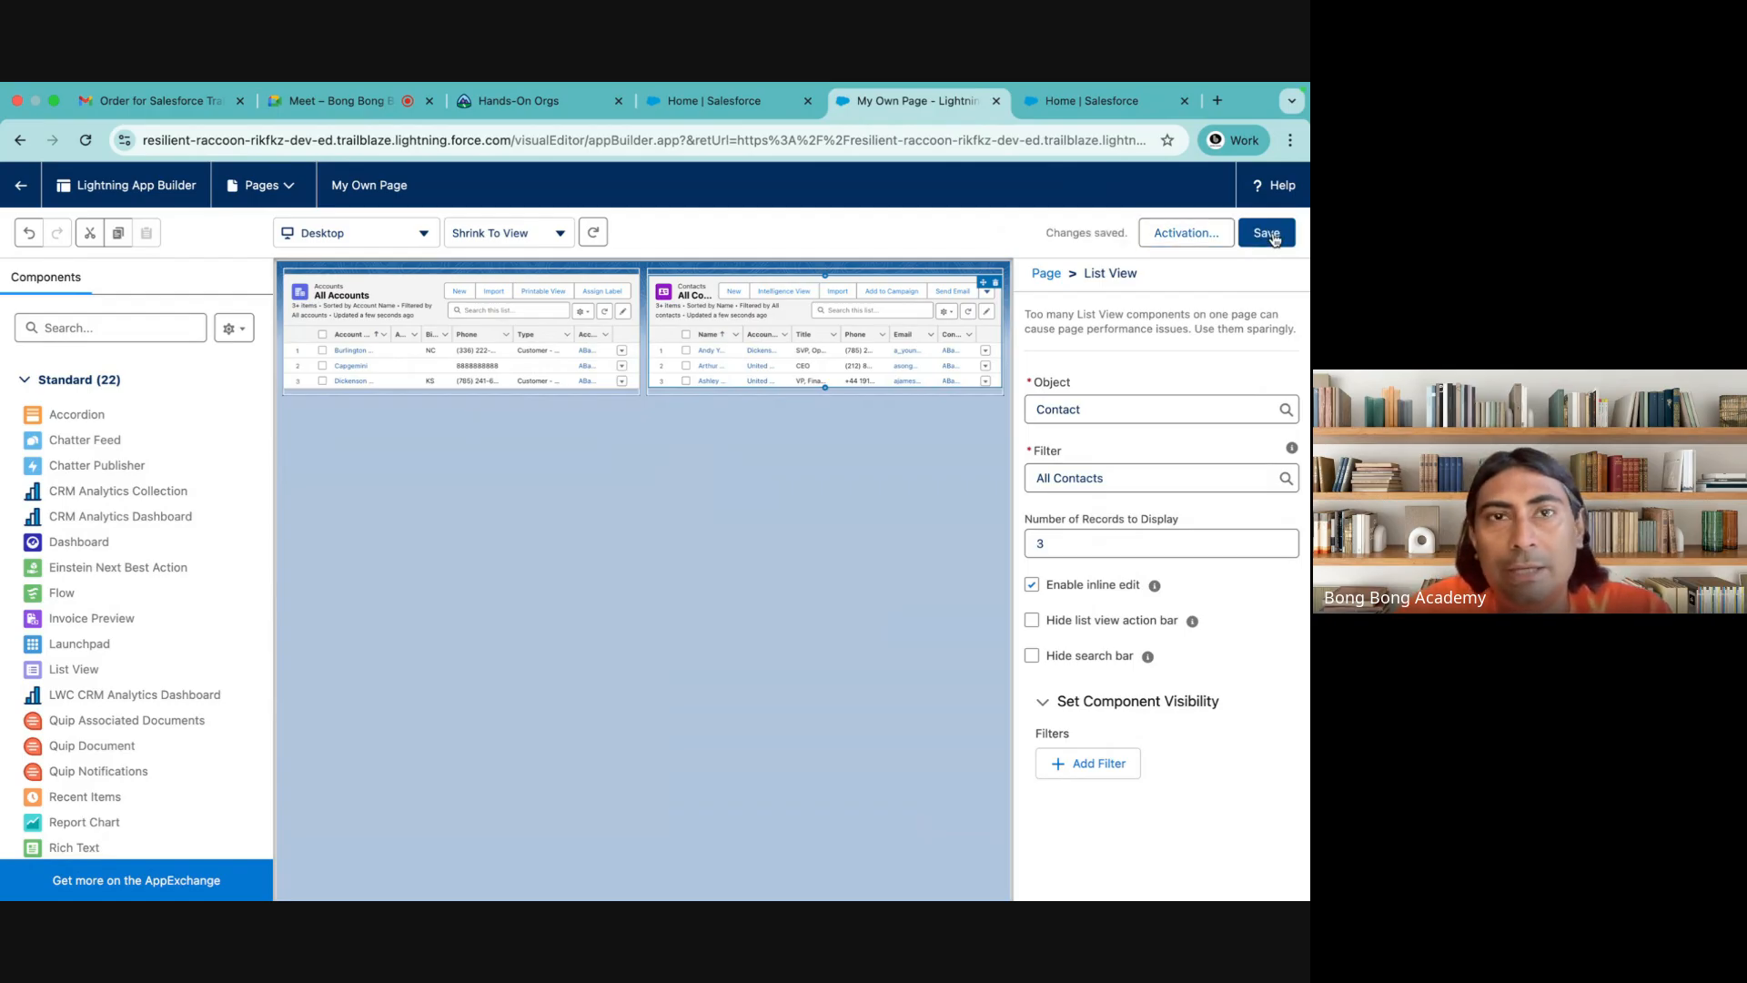
Open Setup from the Batch 46 home page and find the Tabs settings by searching for "tab"
left_click(702, 99)
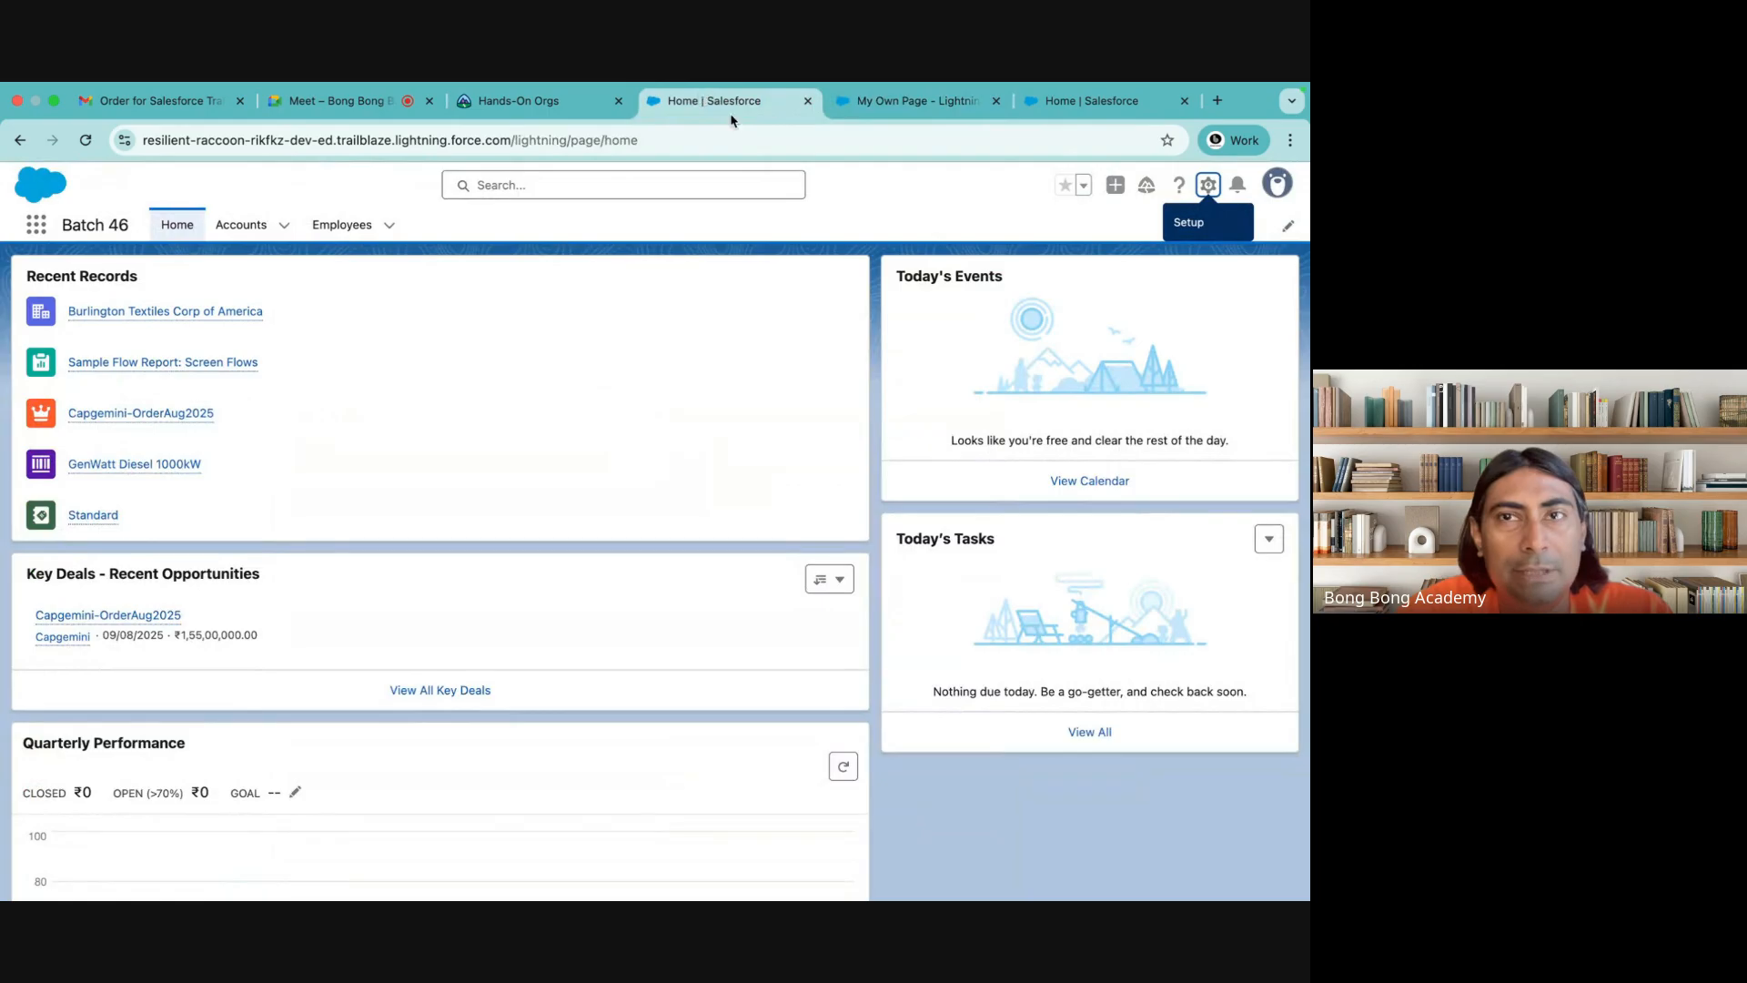
left_click(924, 101)
left_click(1069, 103)
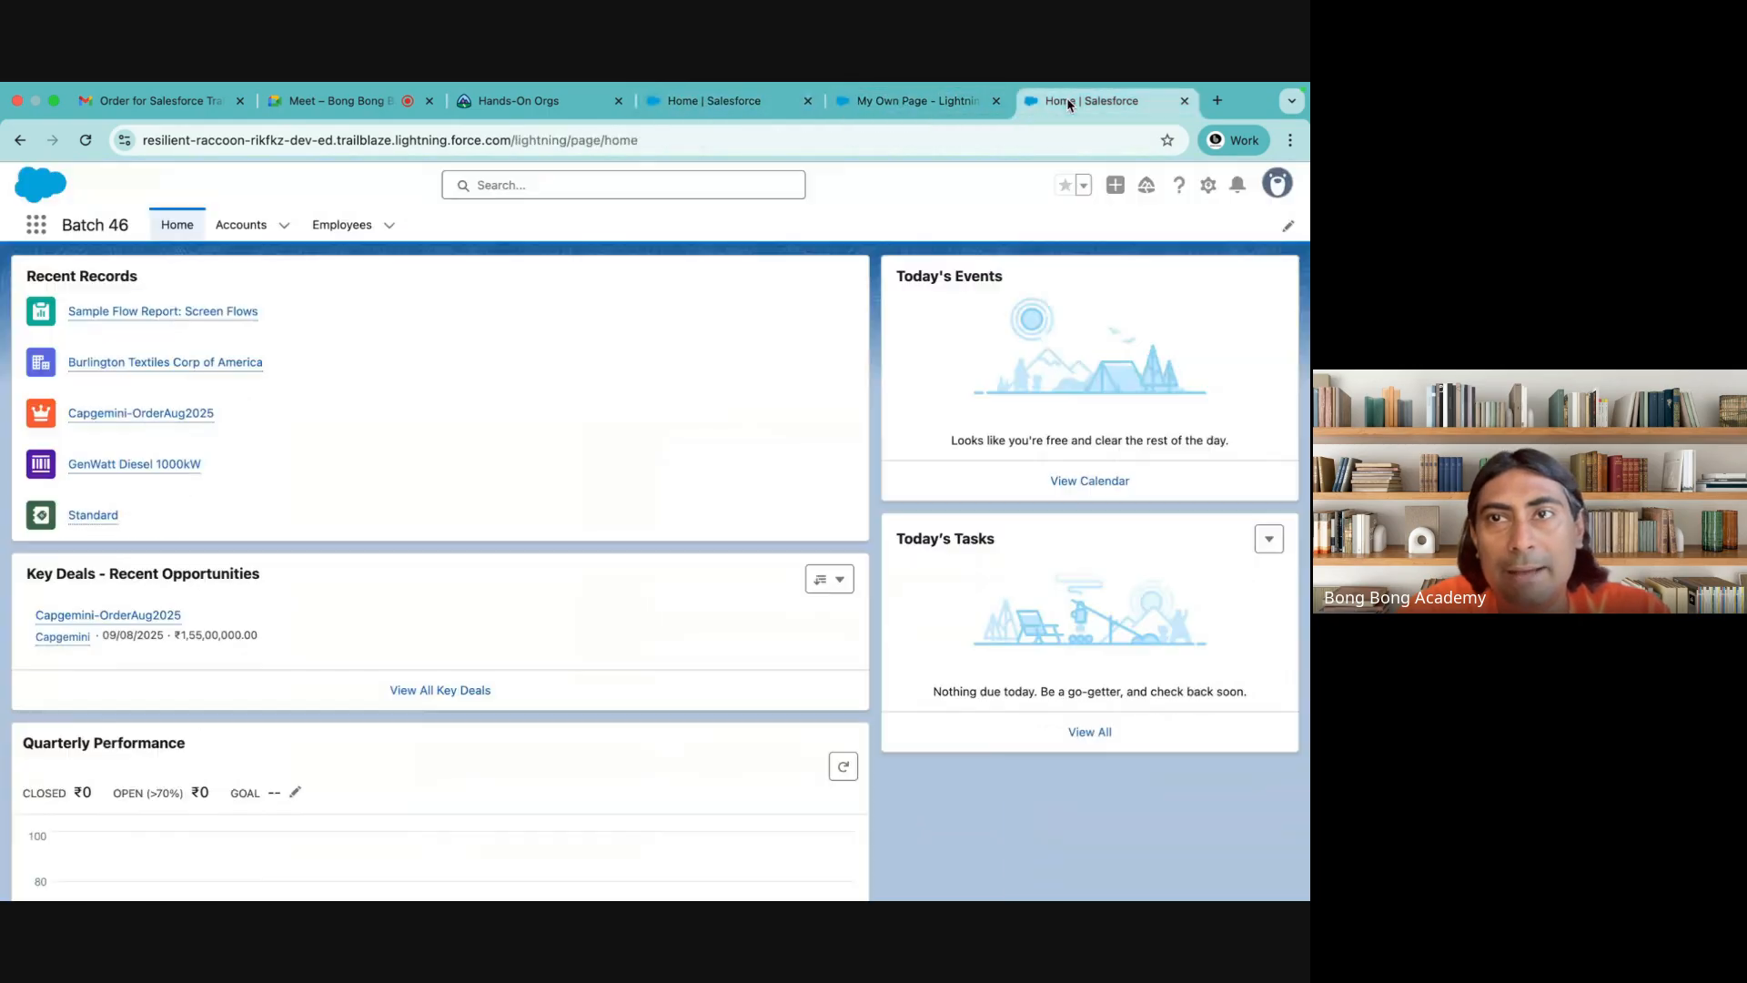
left_click(1208, 184)
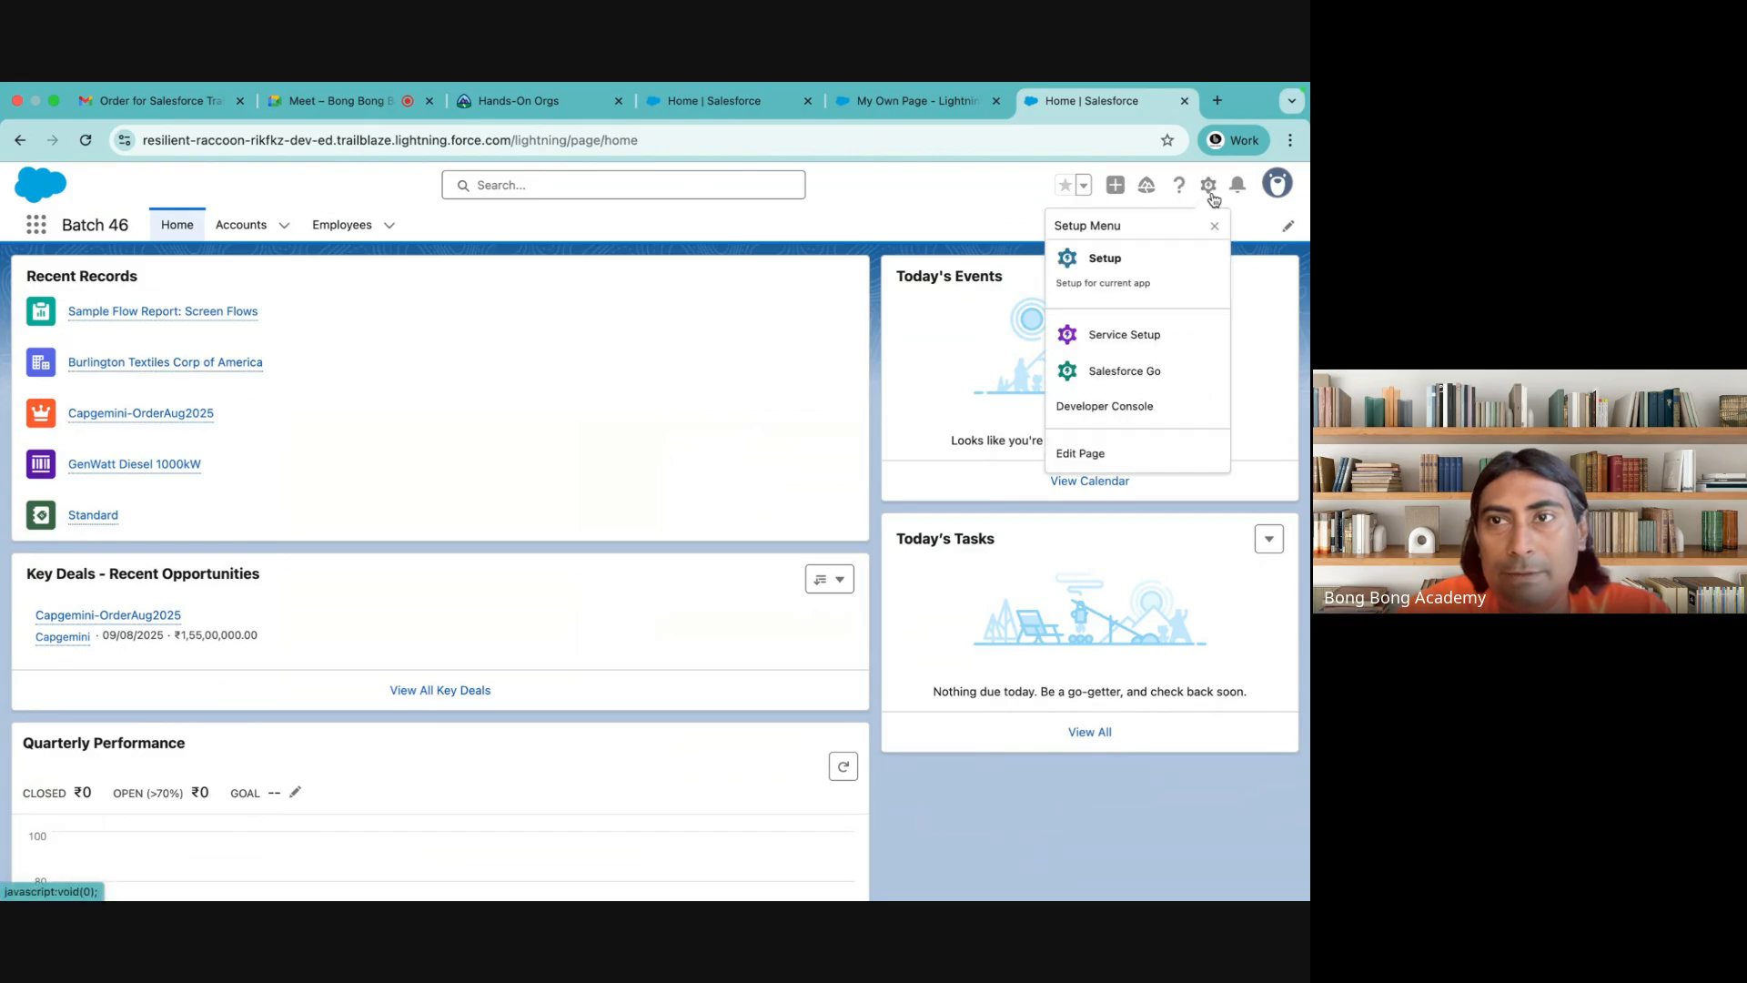
left_click(1100, 268)
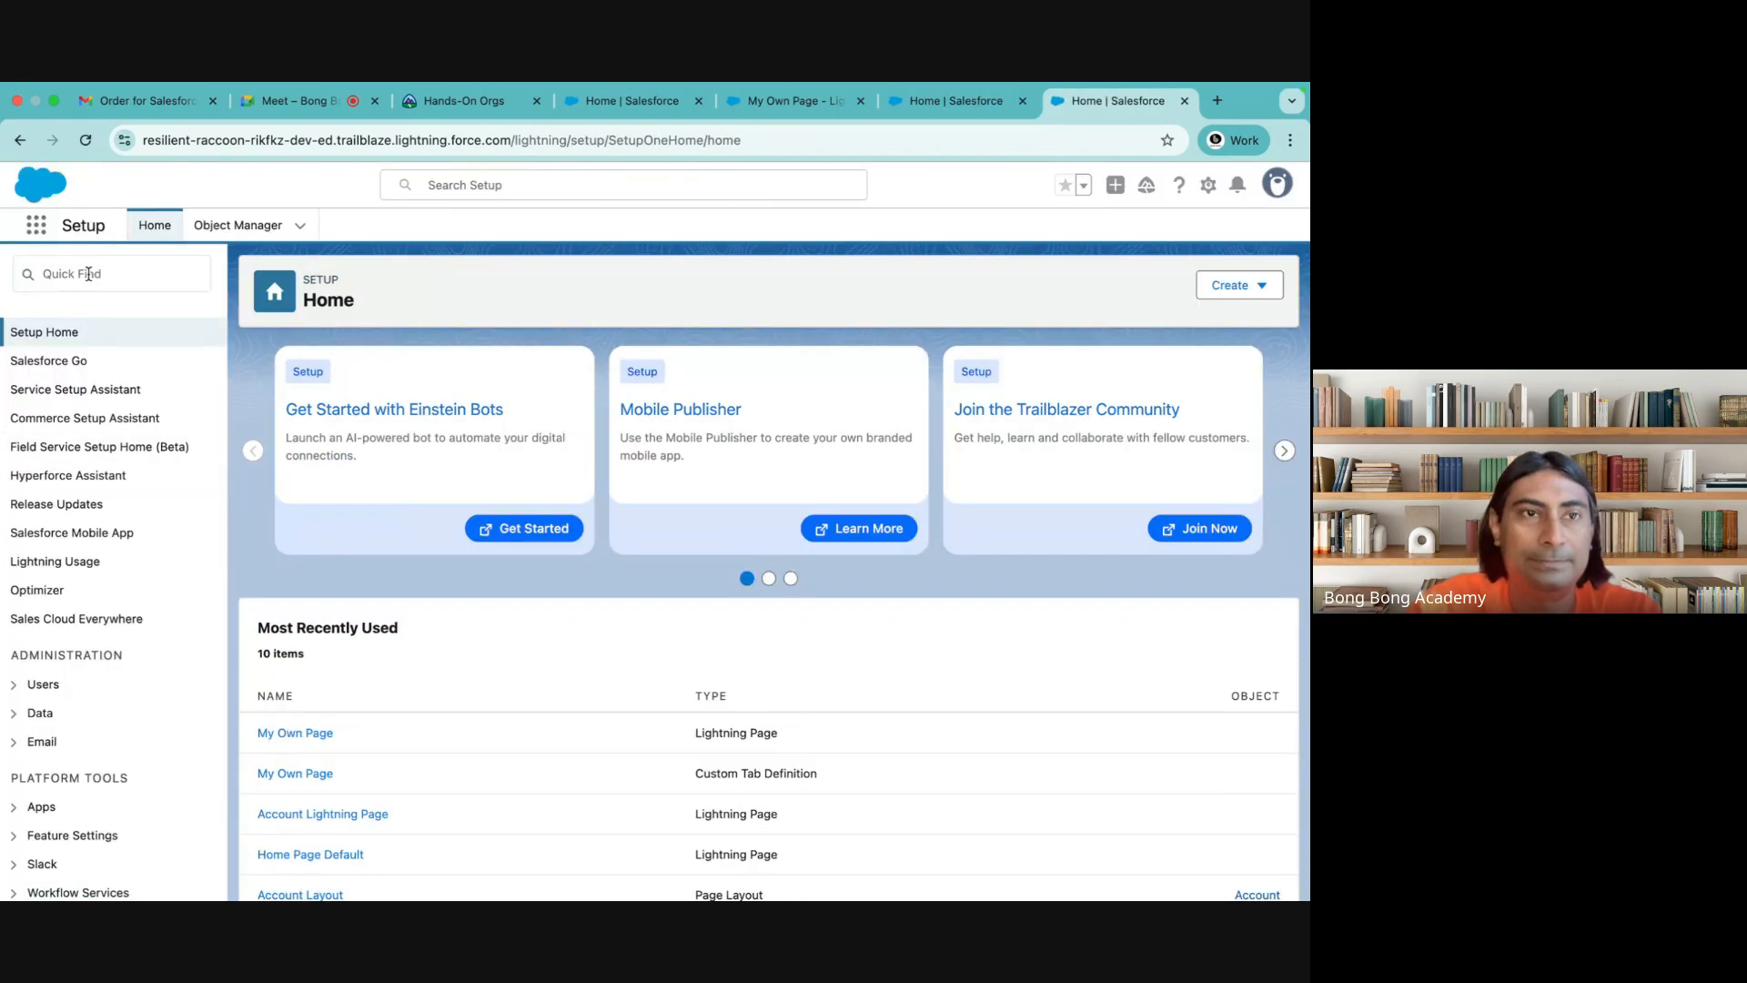
left_click(88, 274)
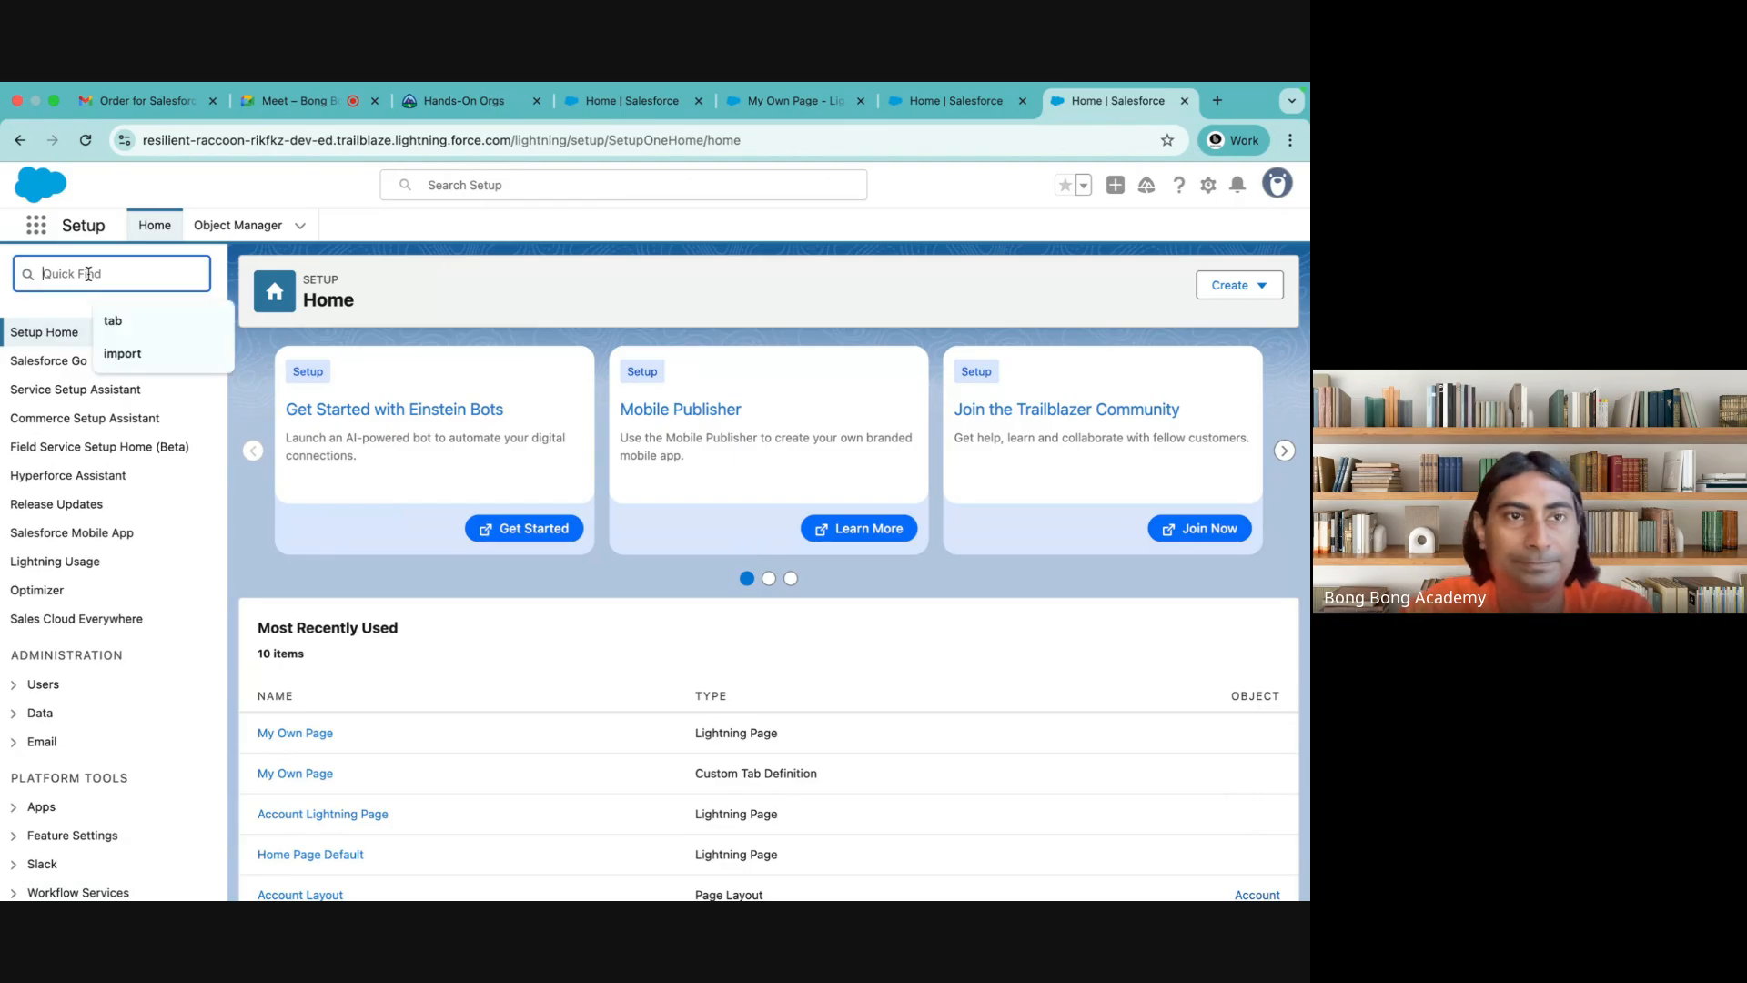
type("tab")
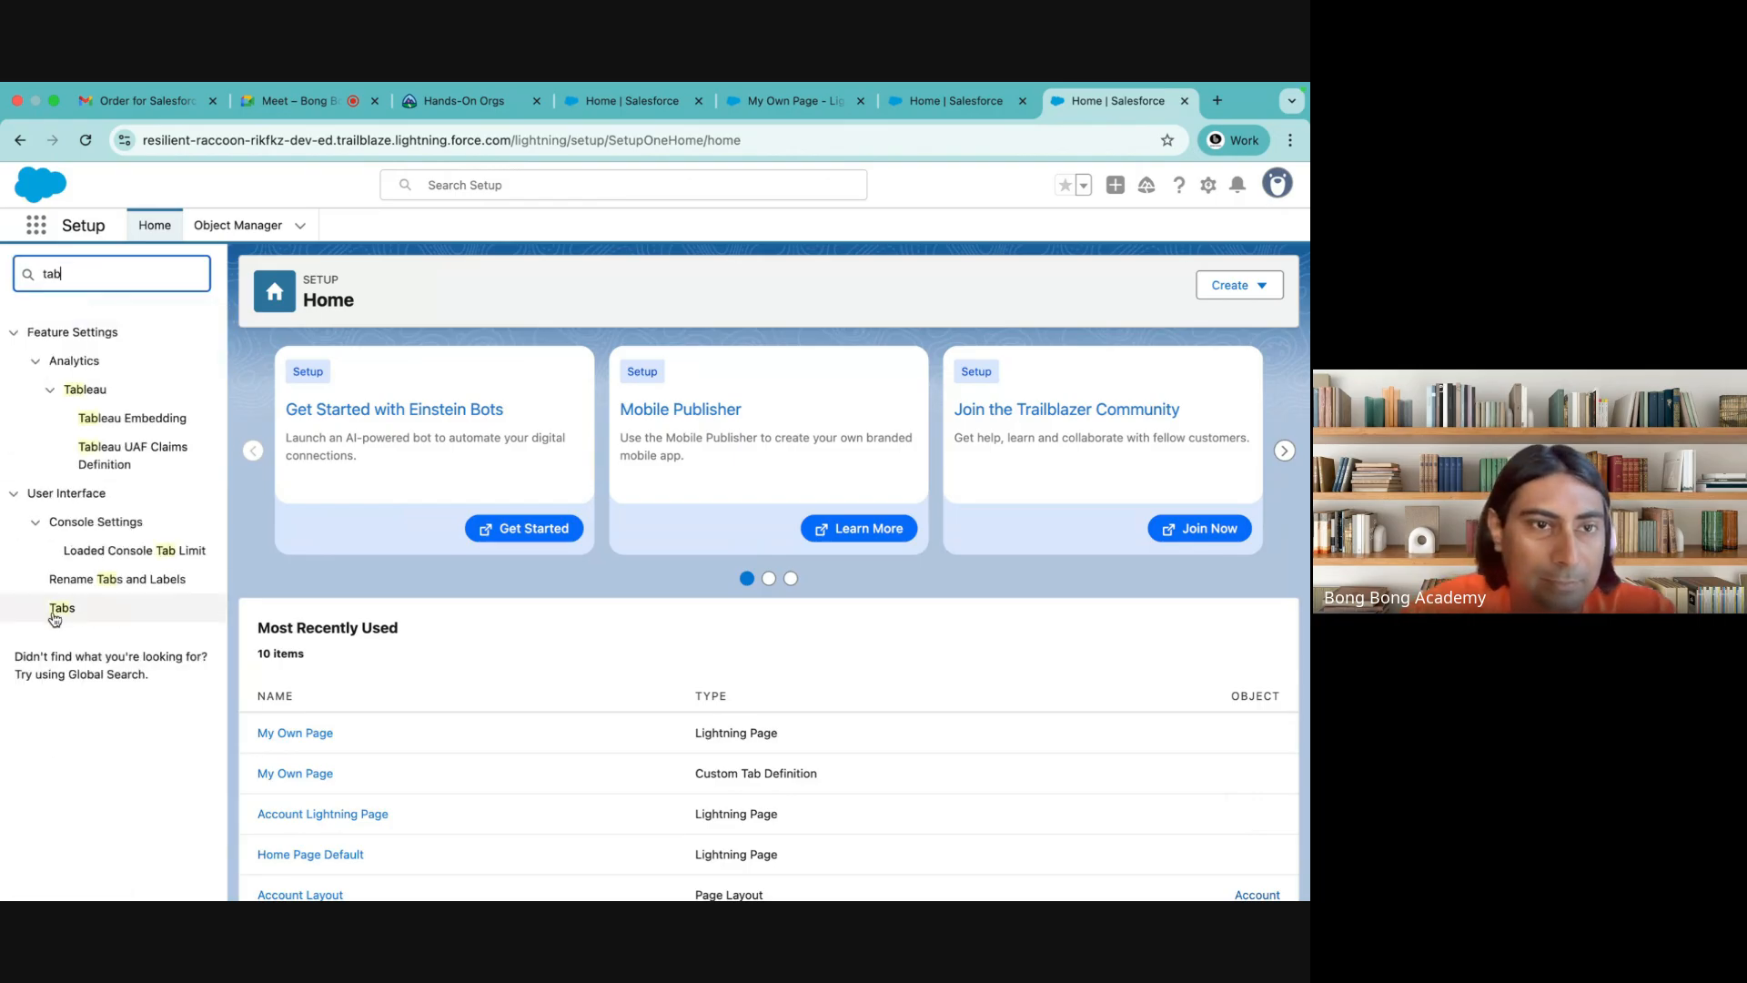
left_click(60, 609)
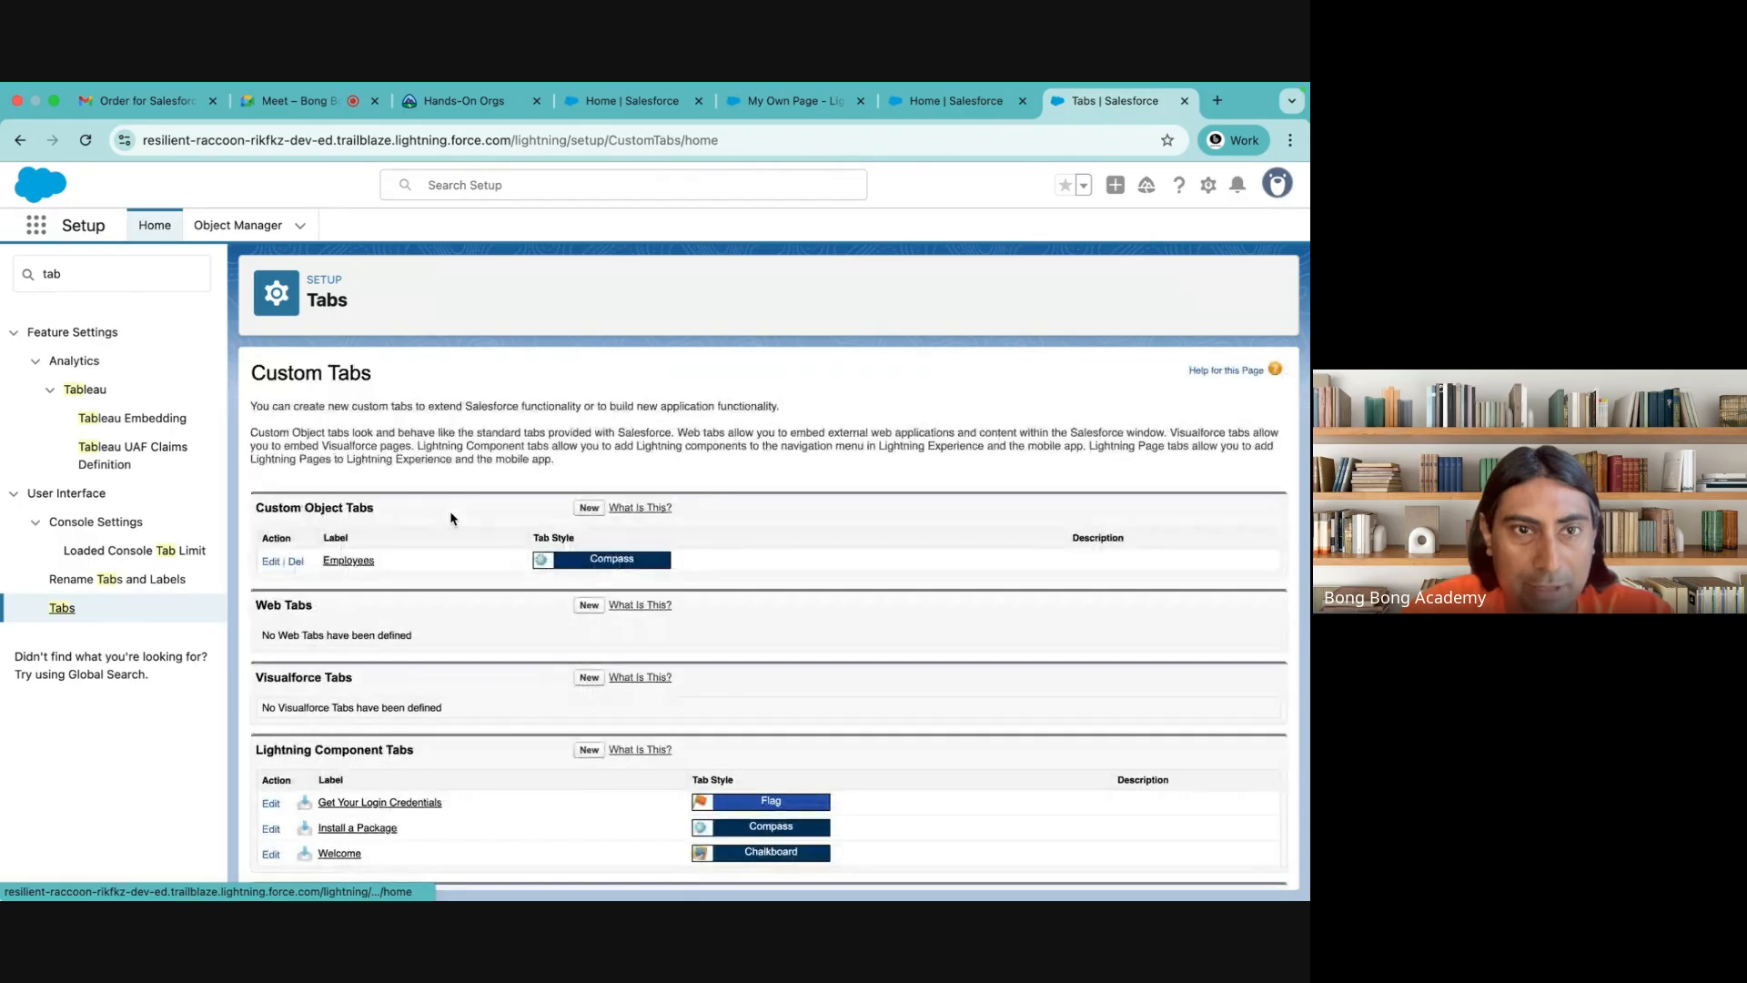
Review the My Own Page Lightning page tab's definition in edit mode and save it without changes
scroll(446, 546, "down", 2)
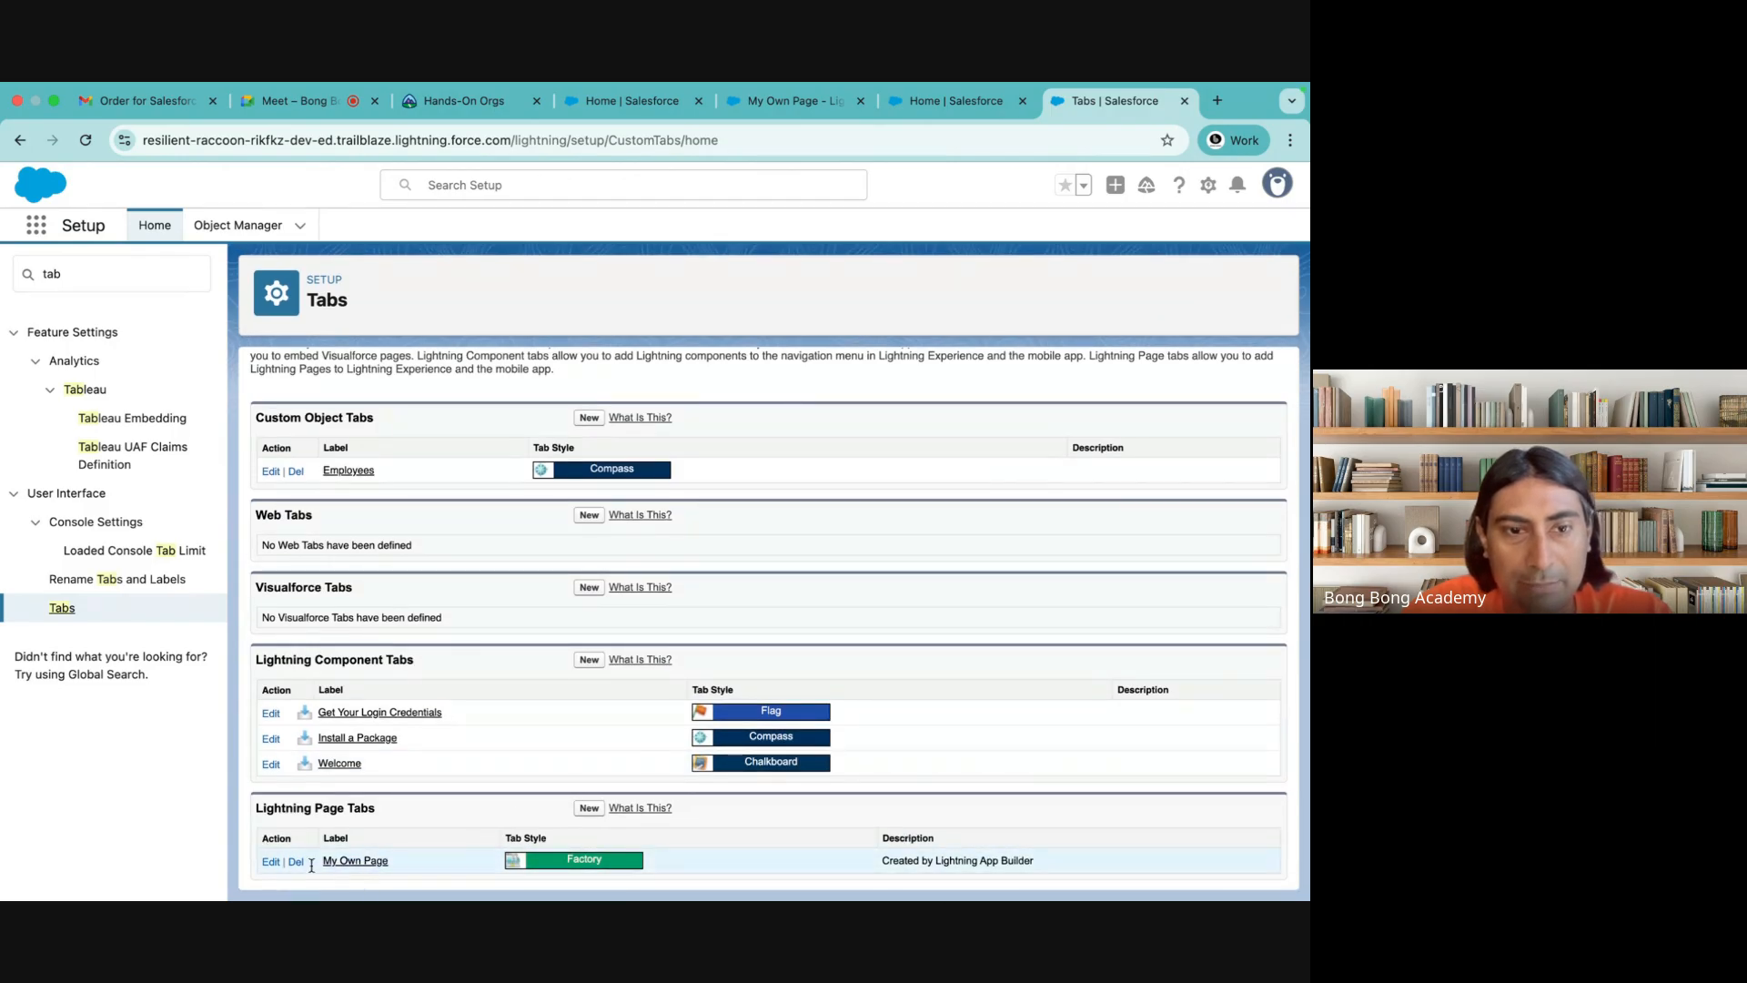
left_click(365, 863)
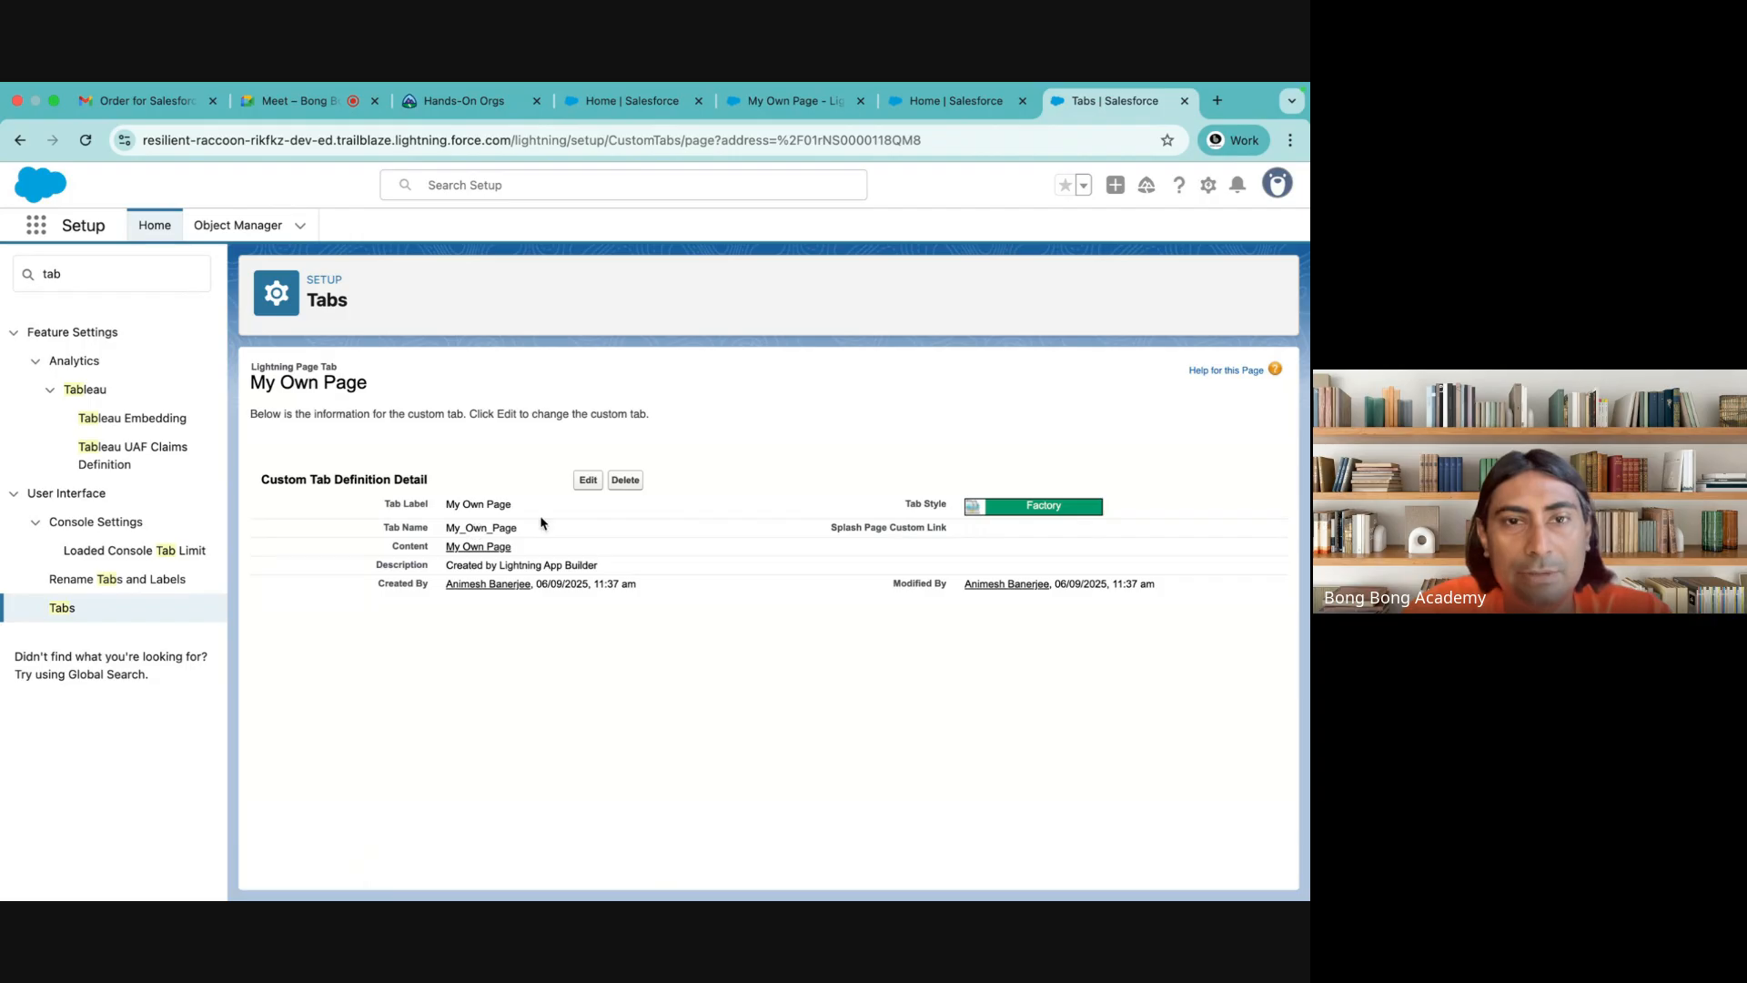
left_click(587, 485)
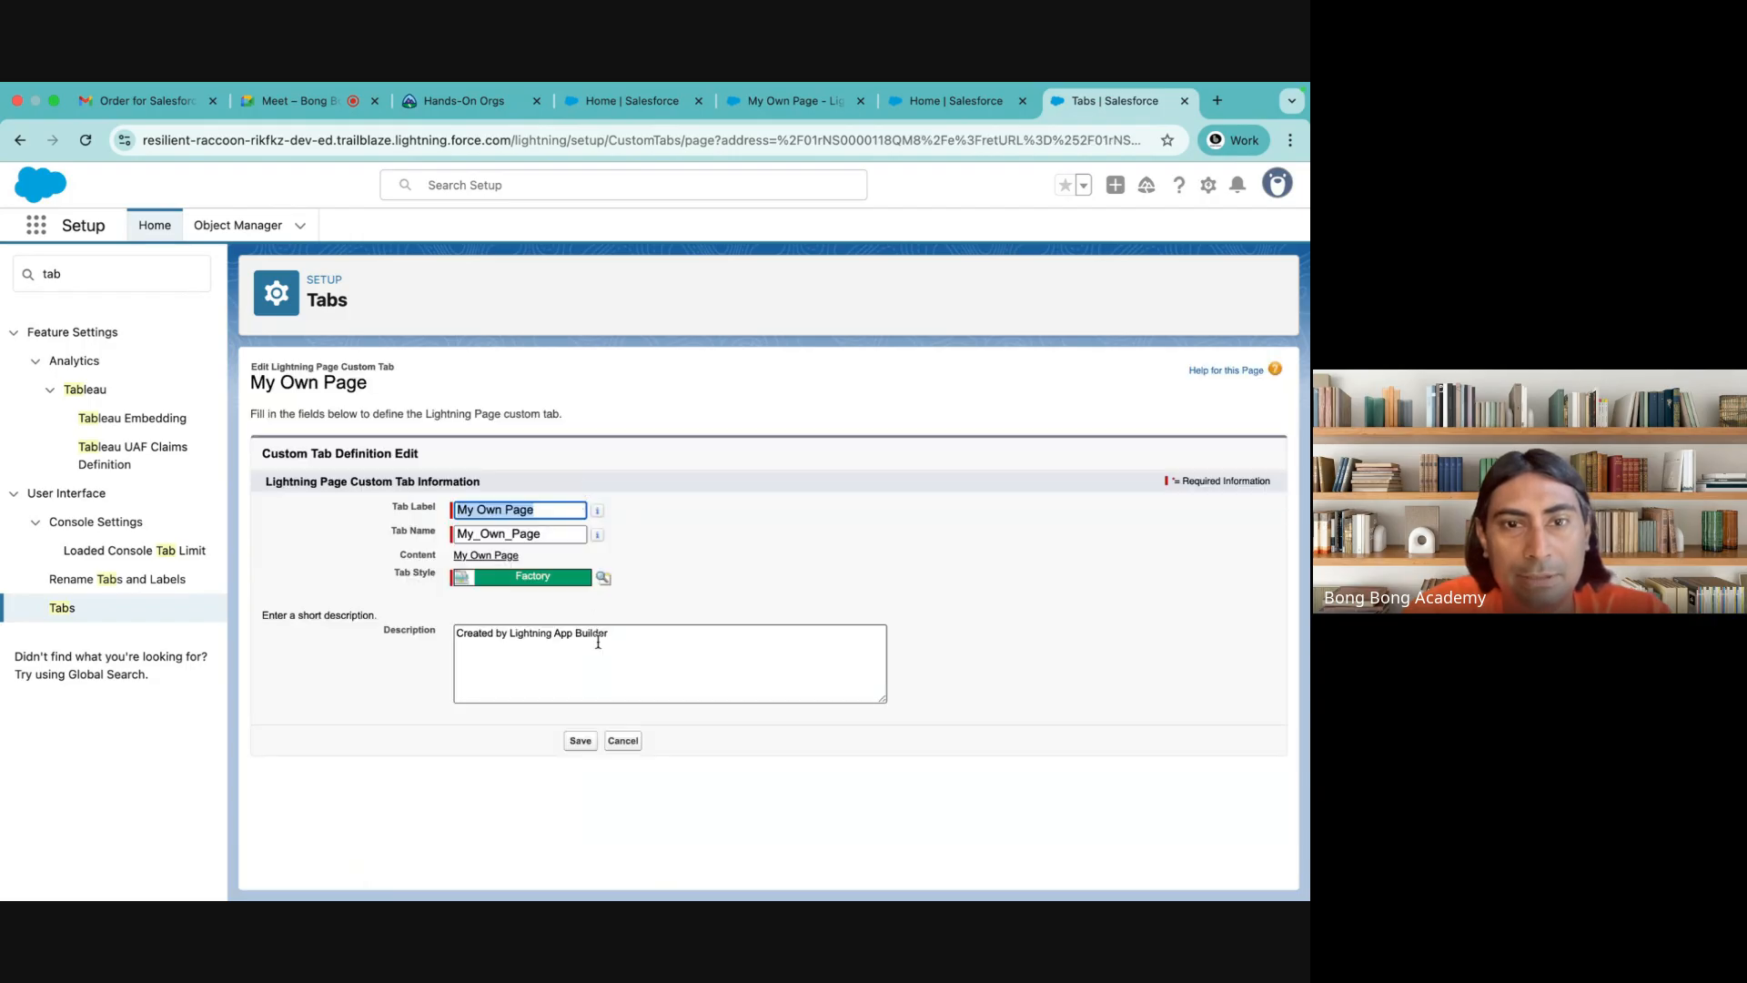
left_click(582, 742)
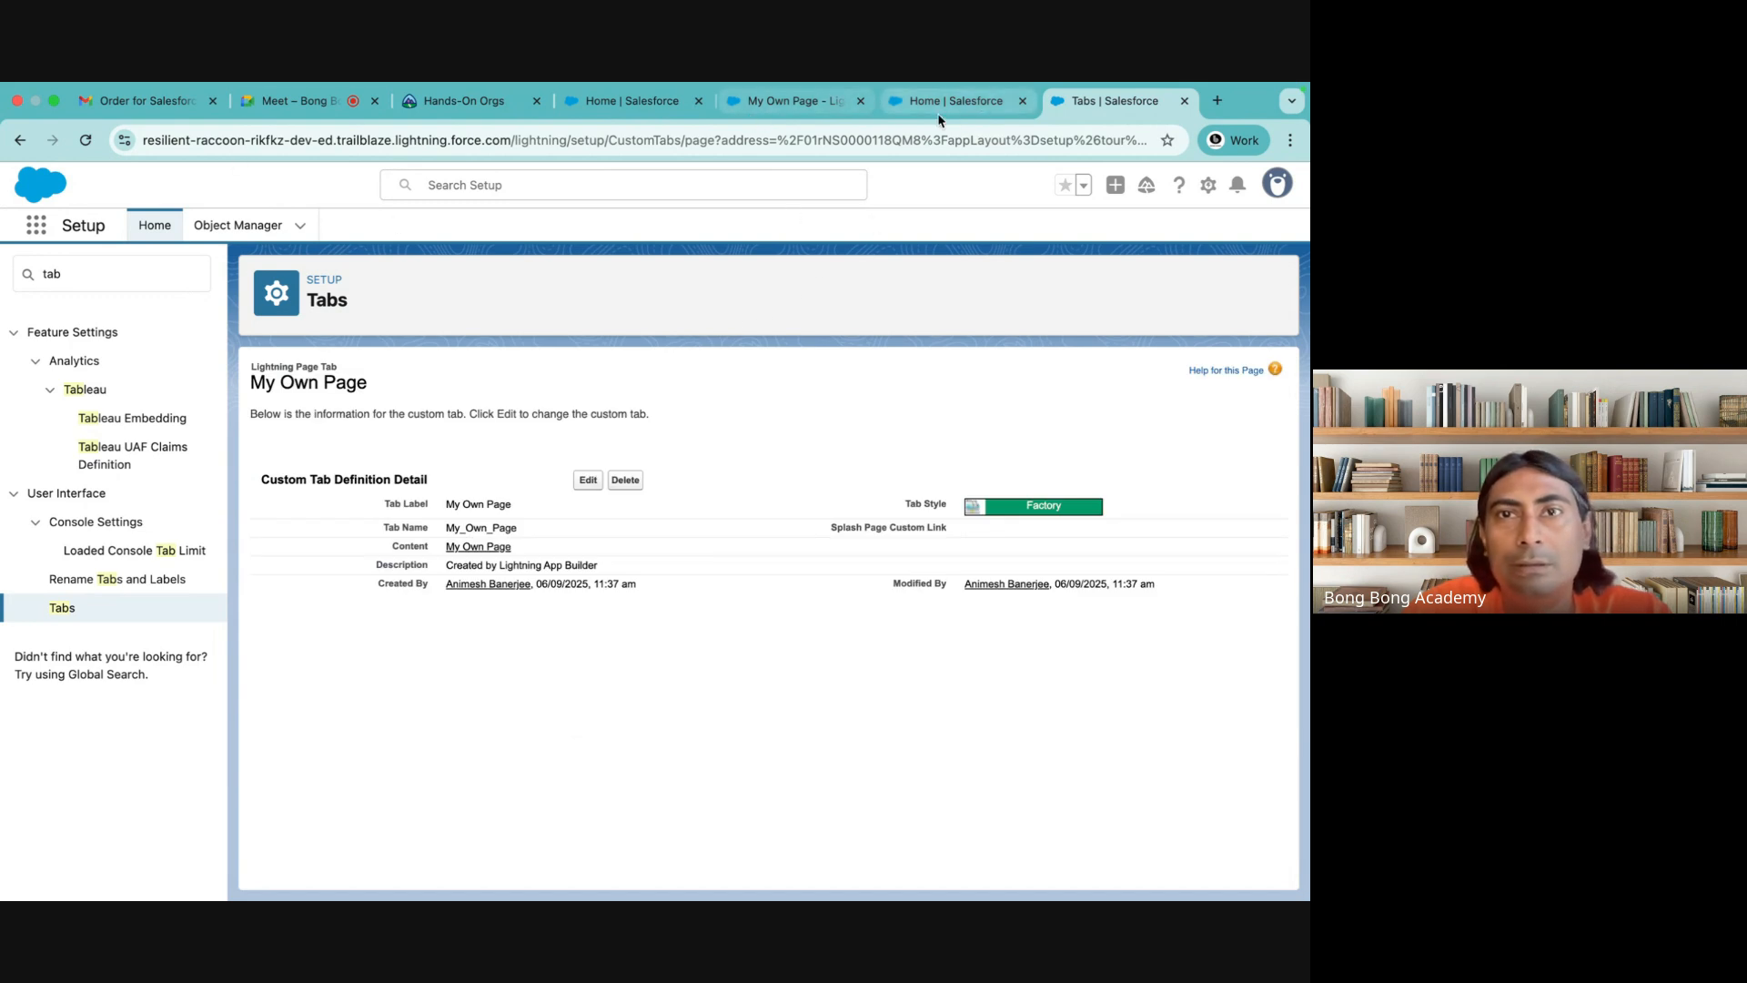
Go to the App Manager in Setup by searching for "app" and open the Batch 46 app for editing
left_click(83, 266)
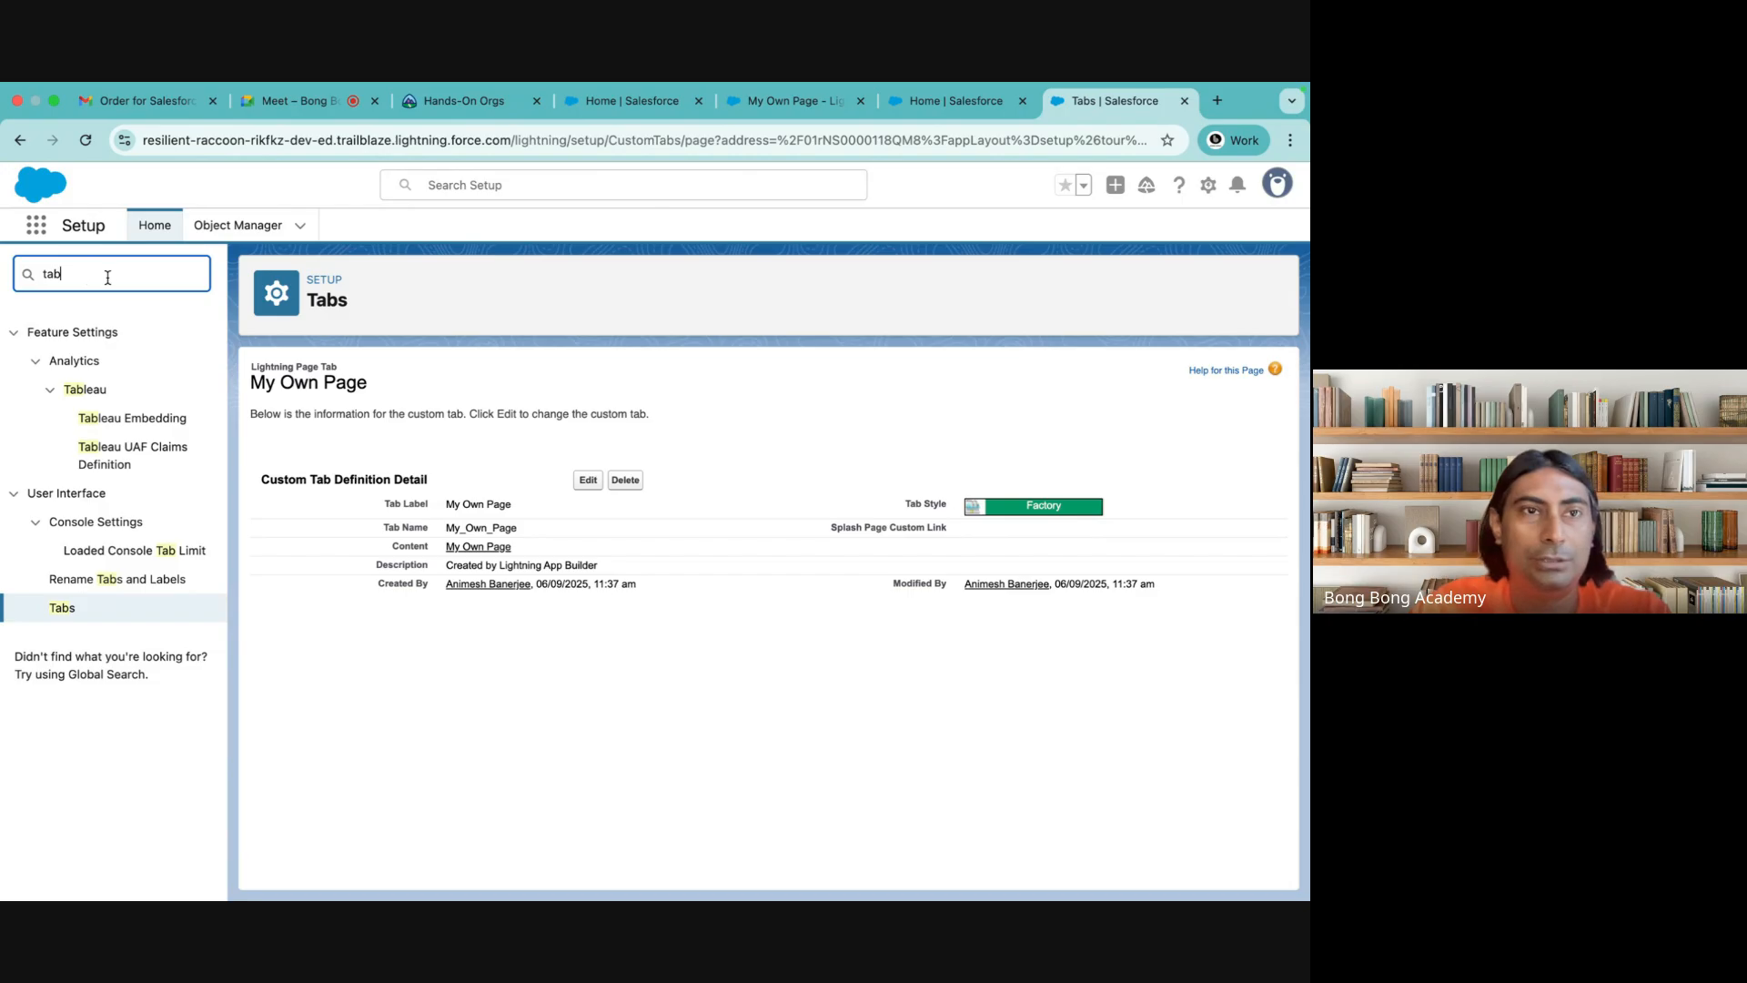
key("BackSpace")
key("BackSpace")
key("BackSpace")
type("app")
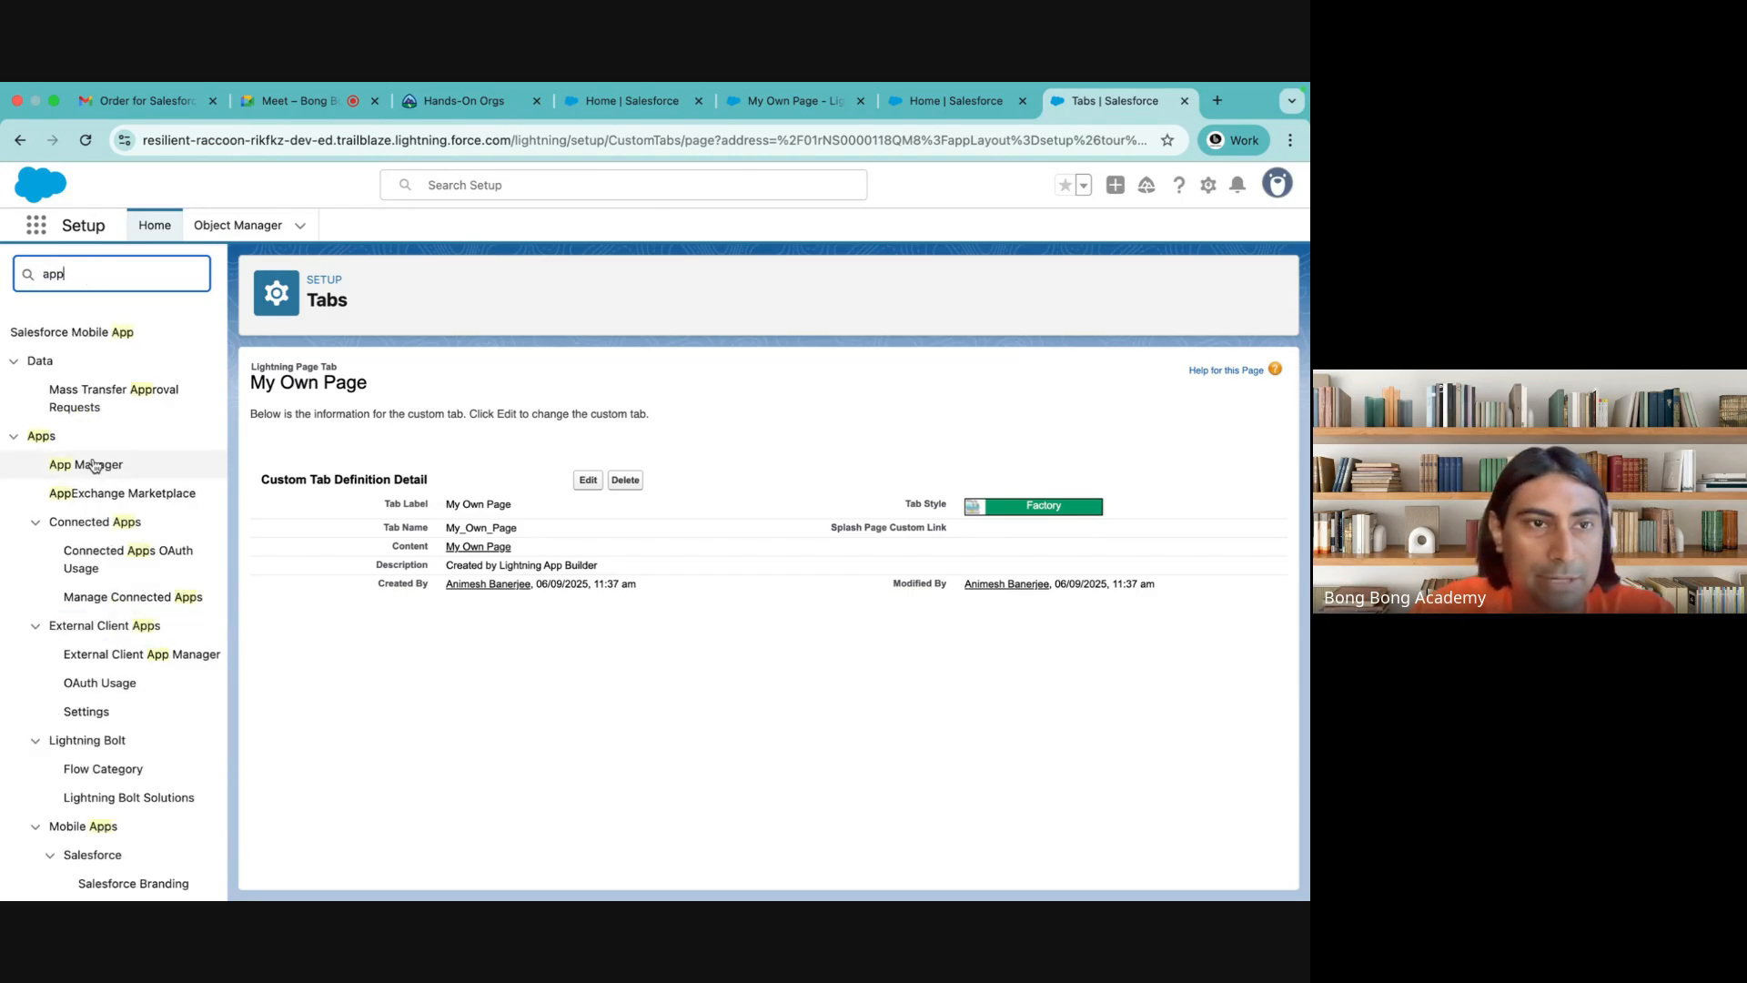
left_click(95, 465)
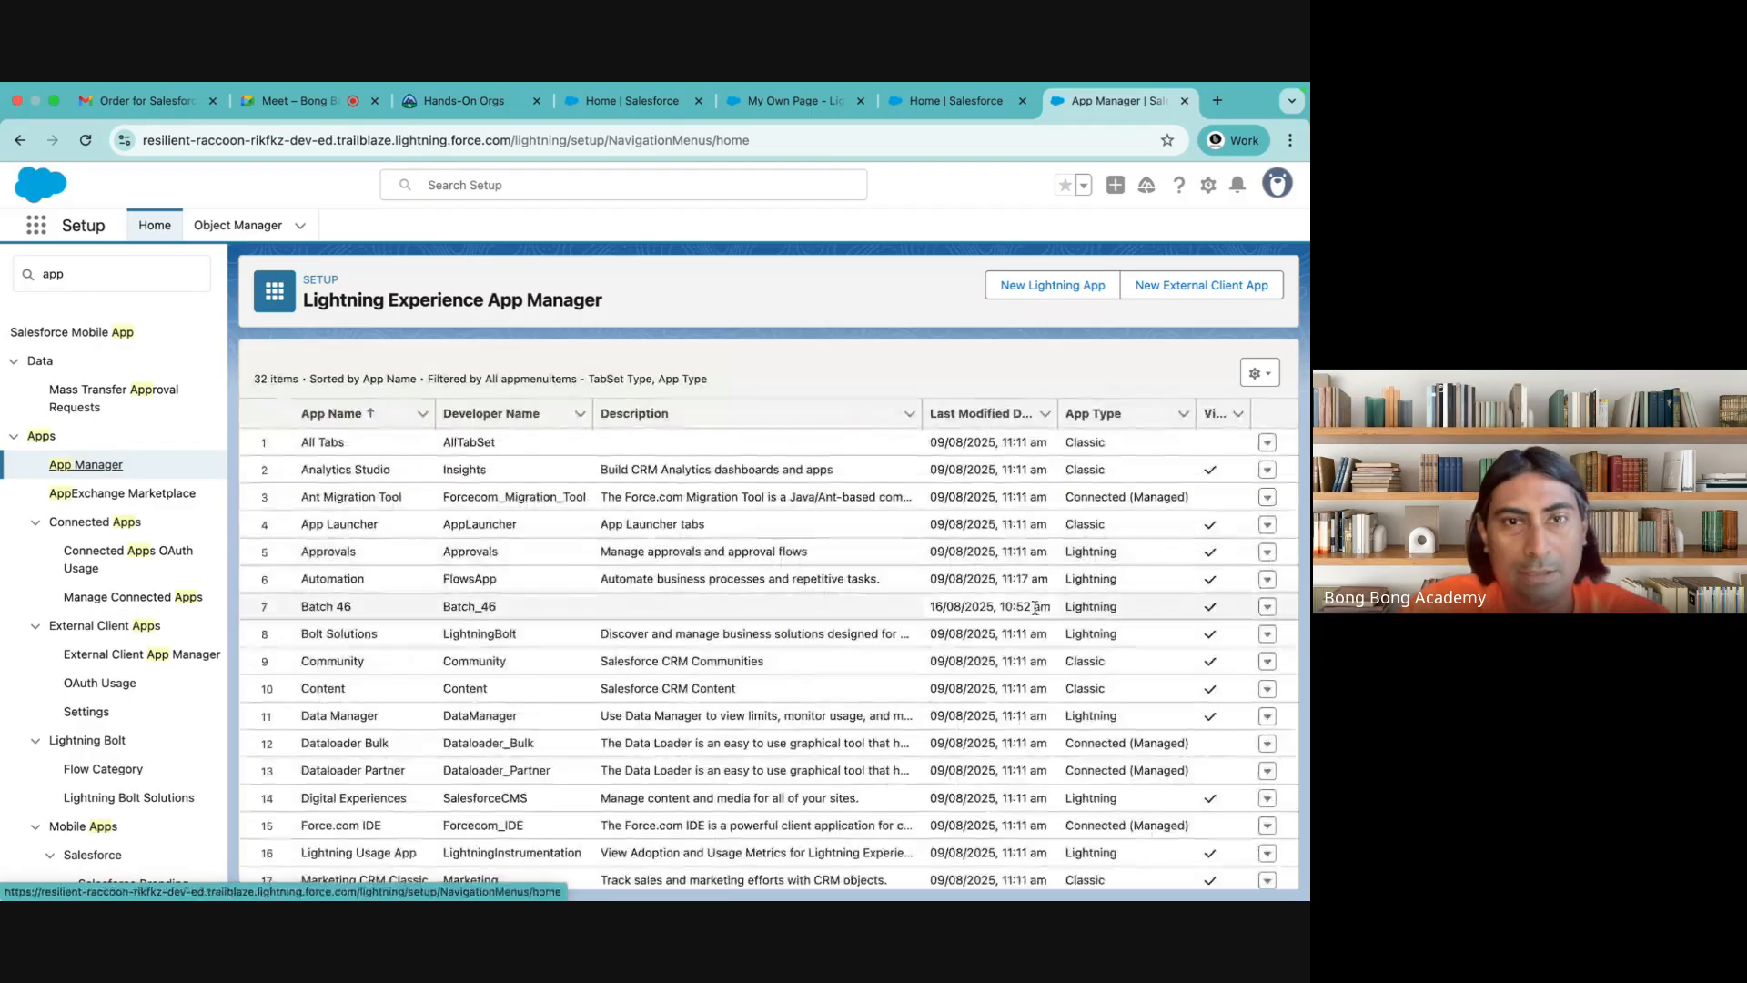
scroll(1037, 609, "down", 5)
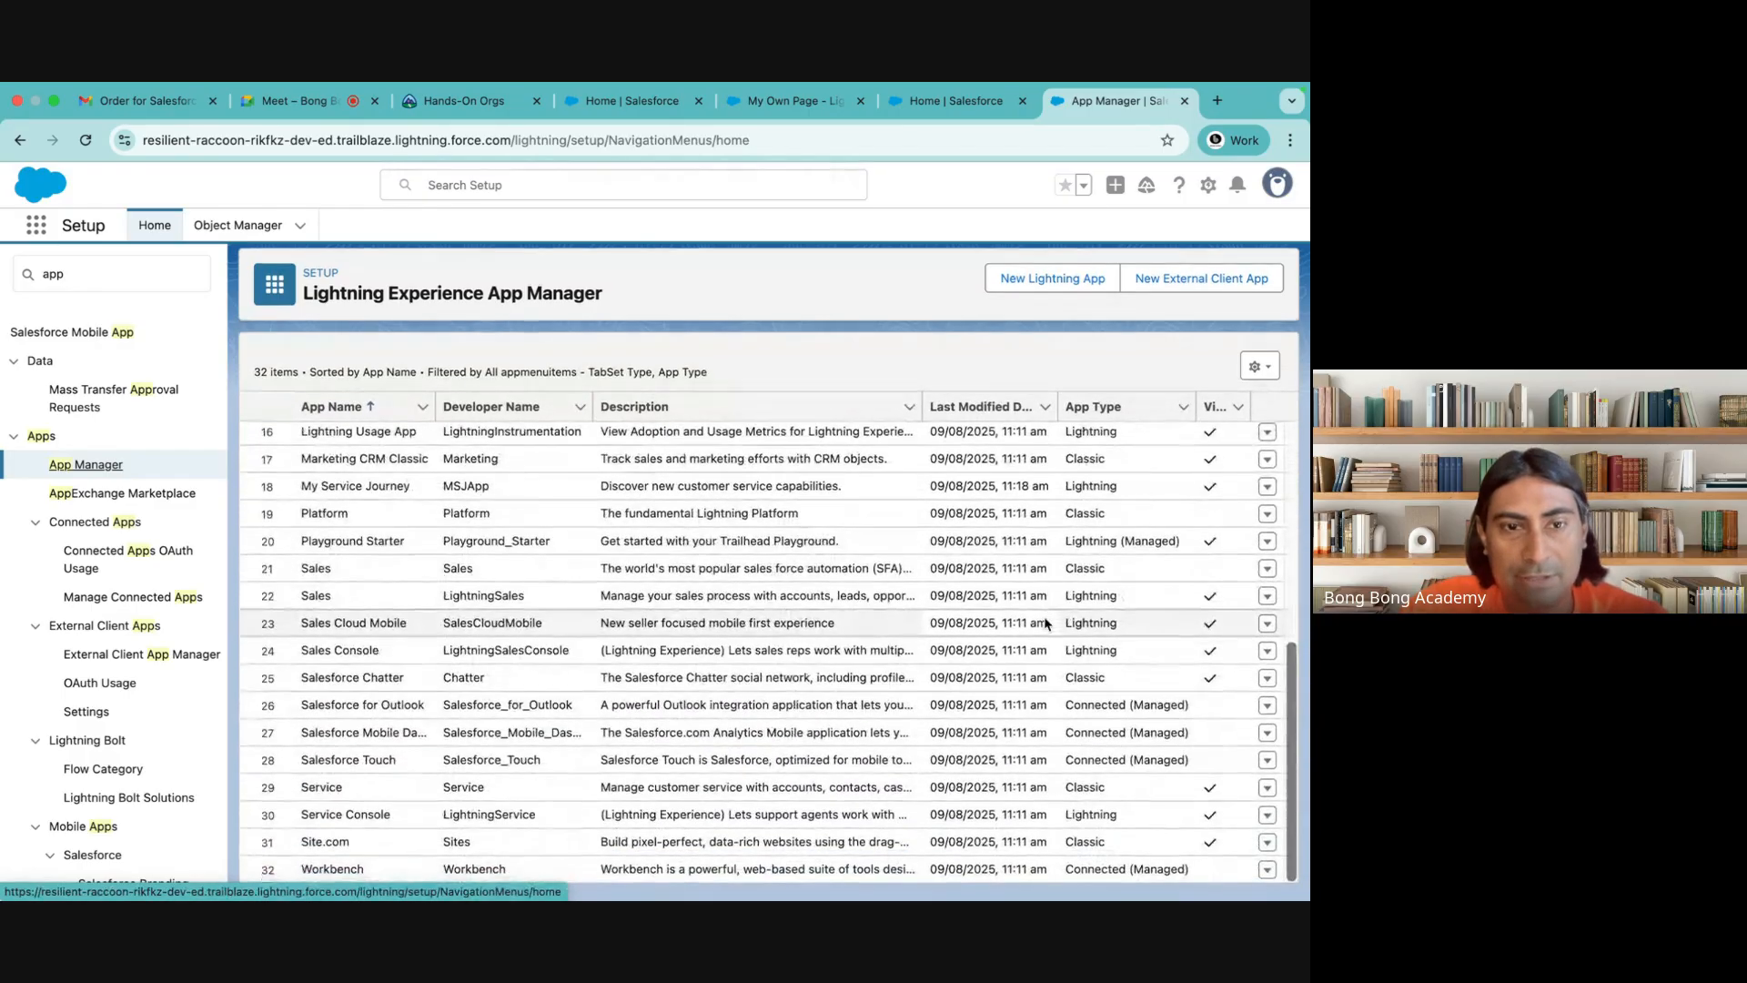
scroll(1046, 624, "up", 5)
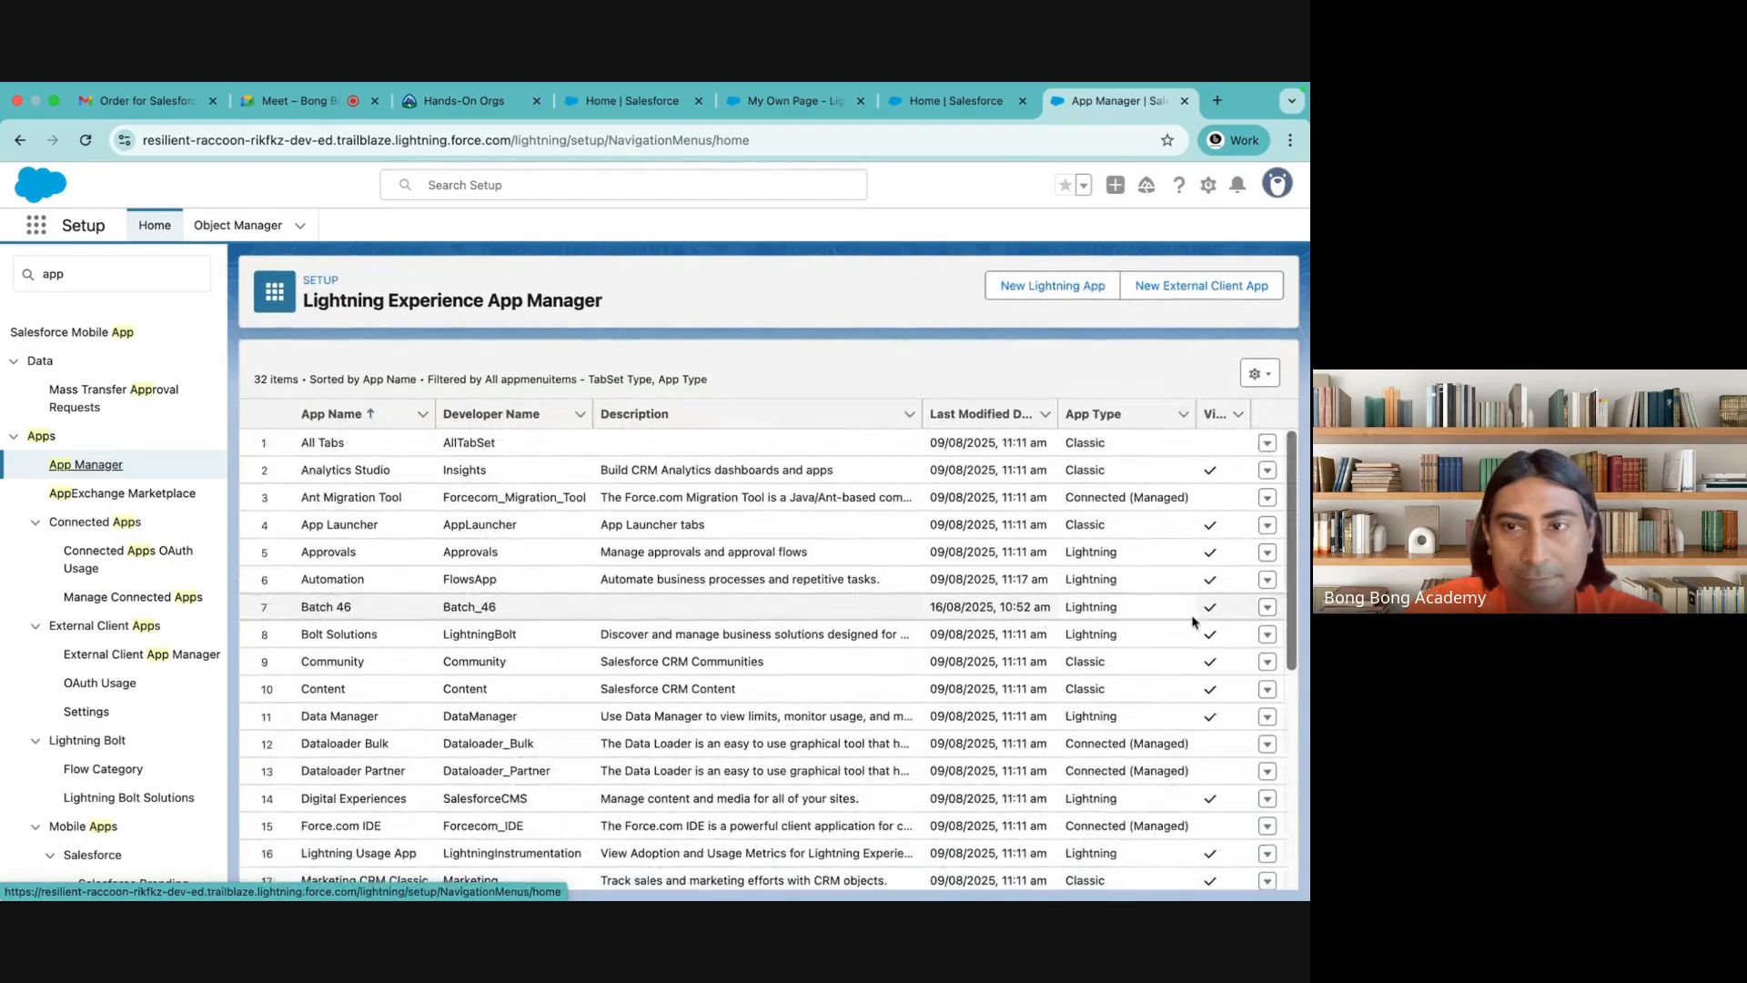
left_click(1268, 607)
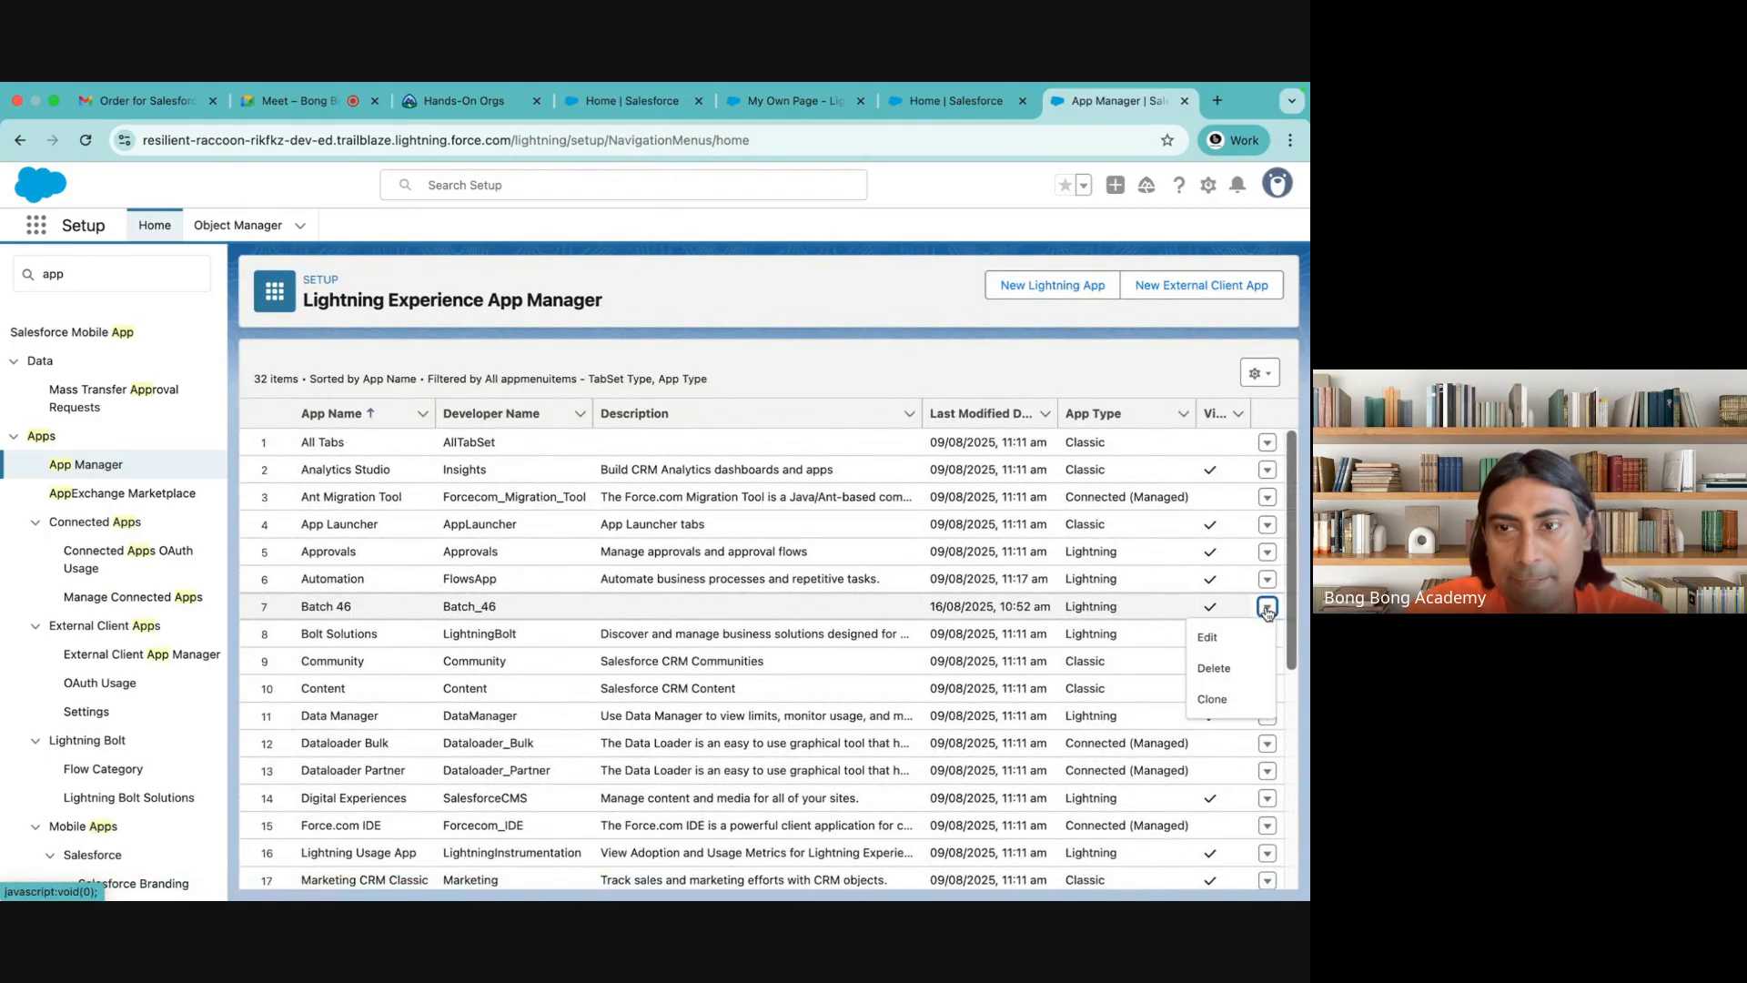
left_click(1224, 639)
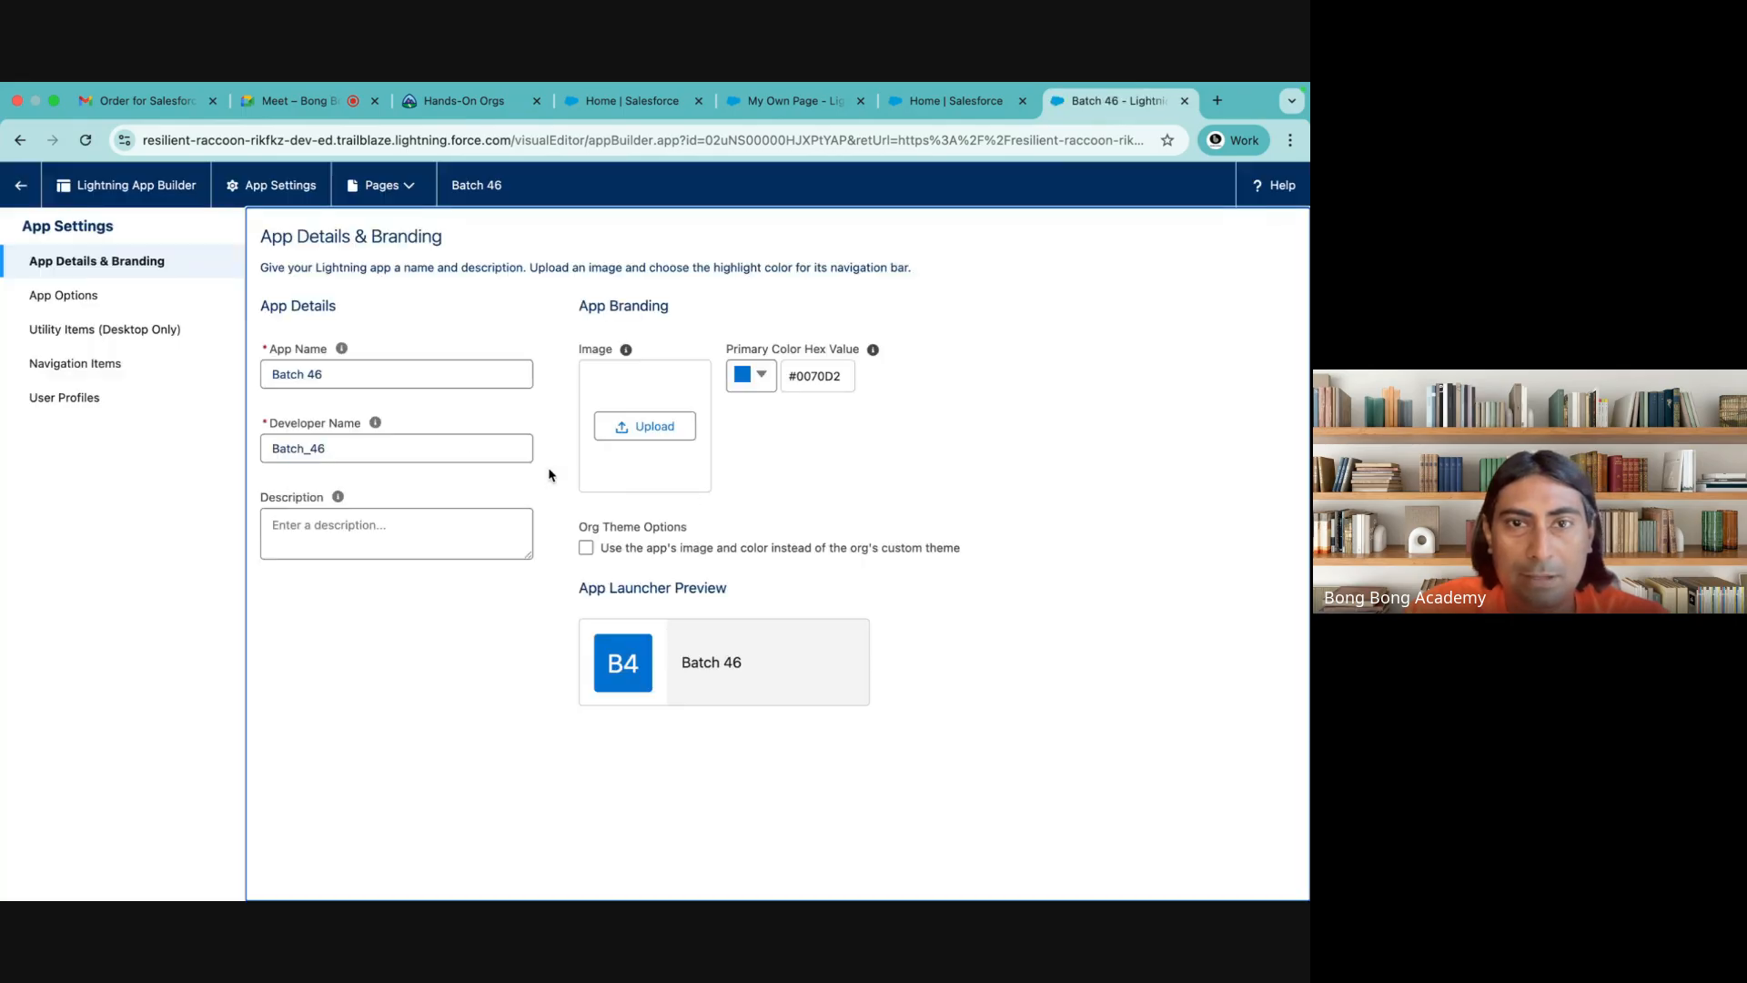
Add My Own Page to the Batch 46 app's selected navigation items and save the app
left_click(66, 373)
left_click(342, 379)
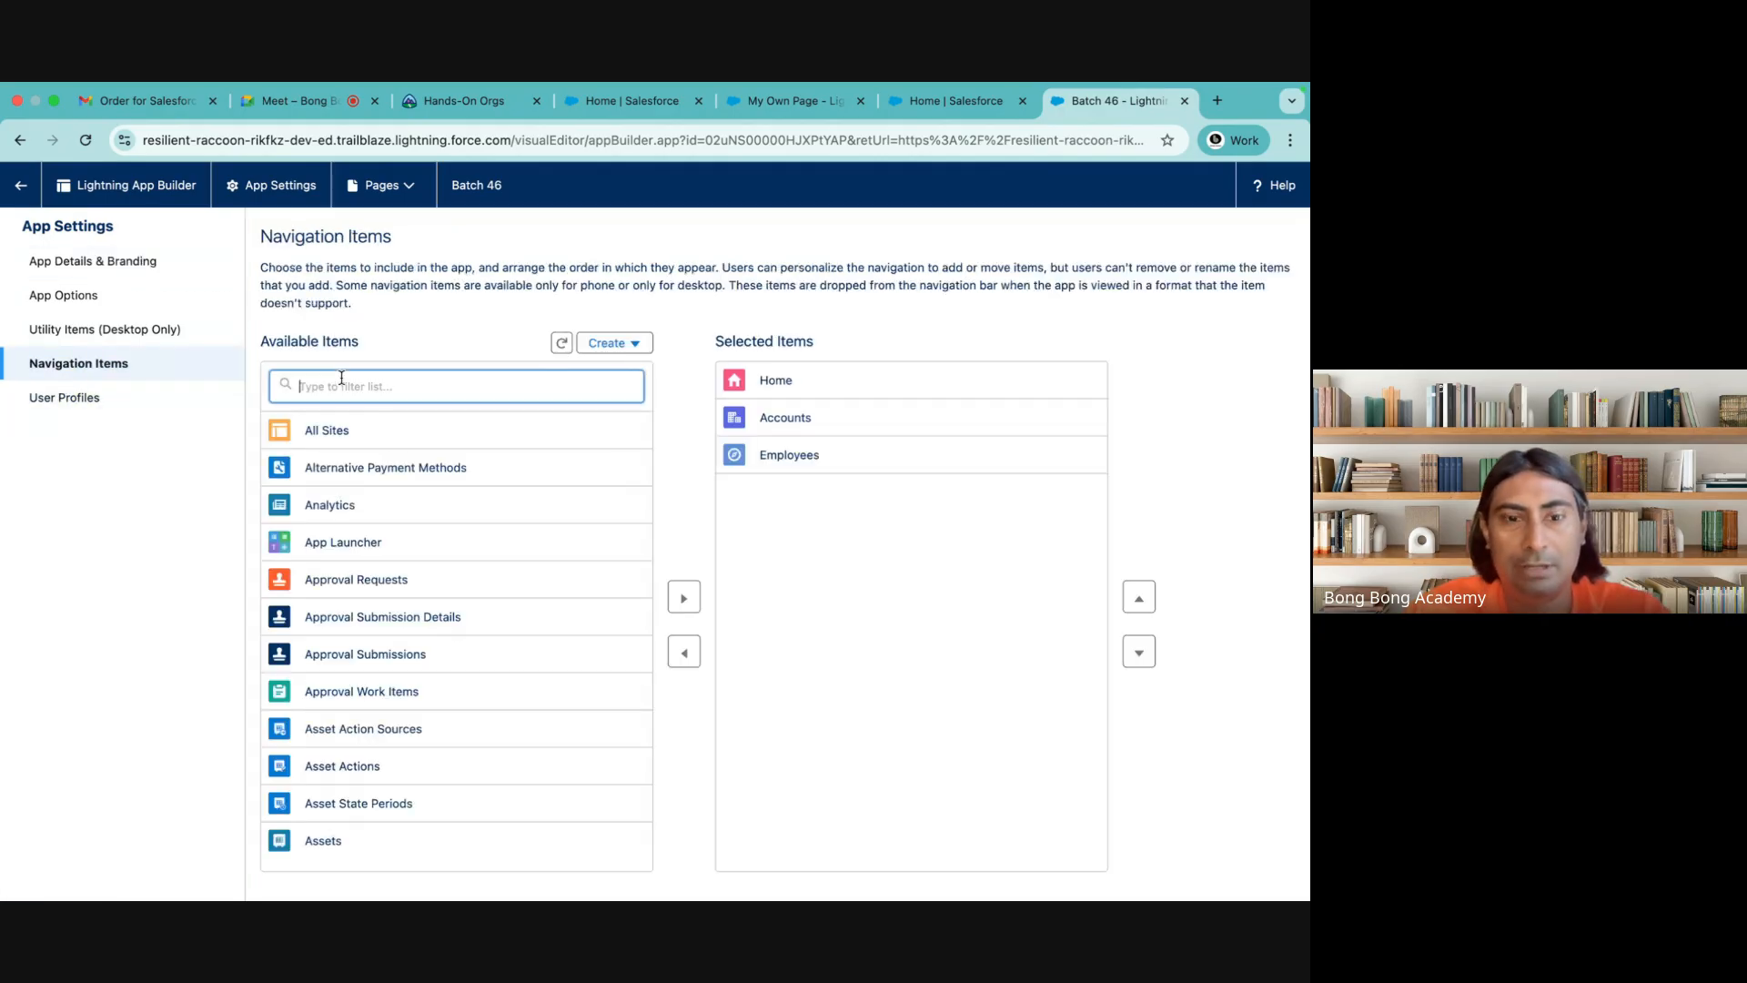
type("My")
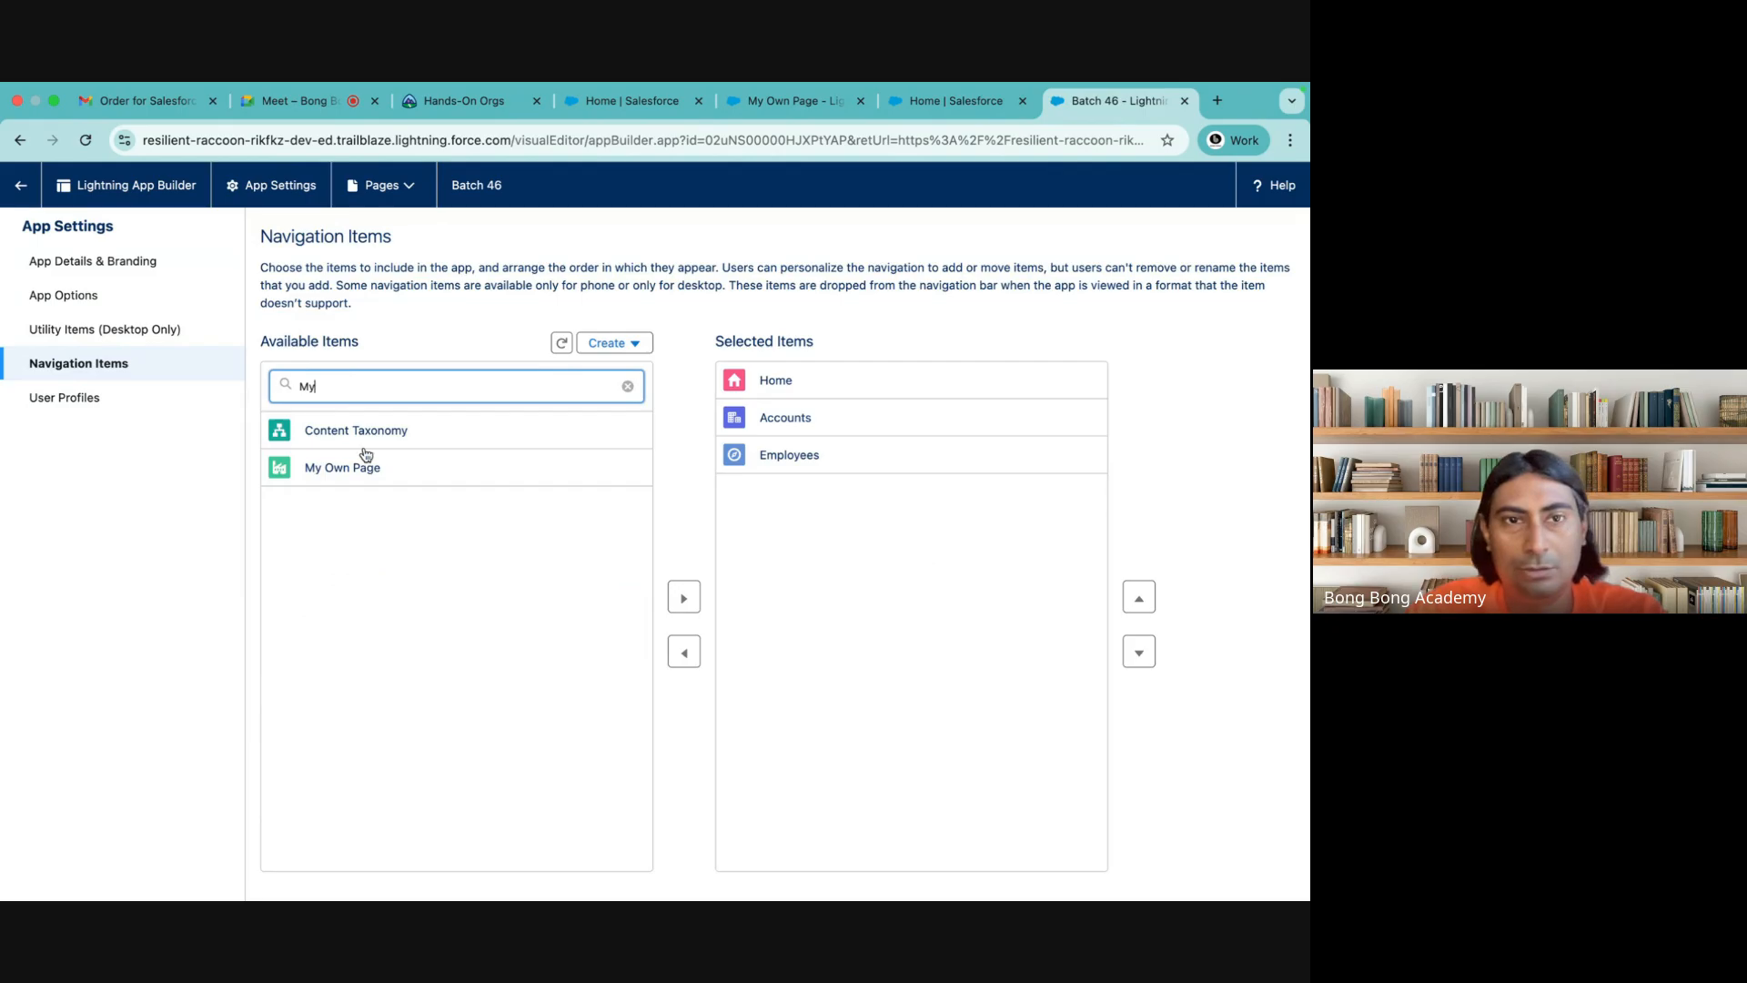
left_click(461, 480)
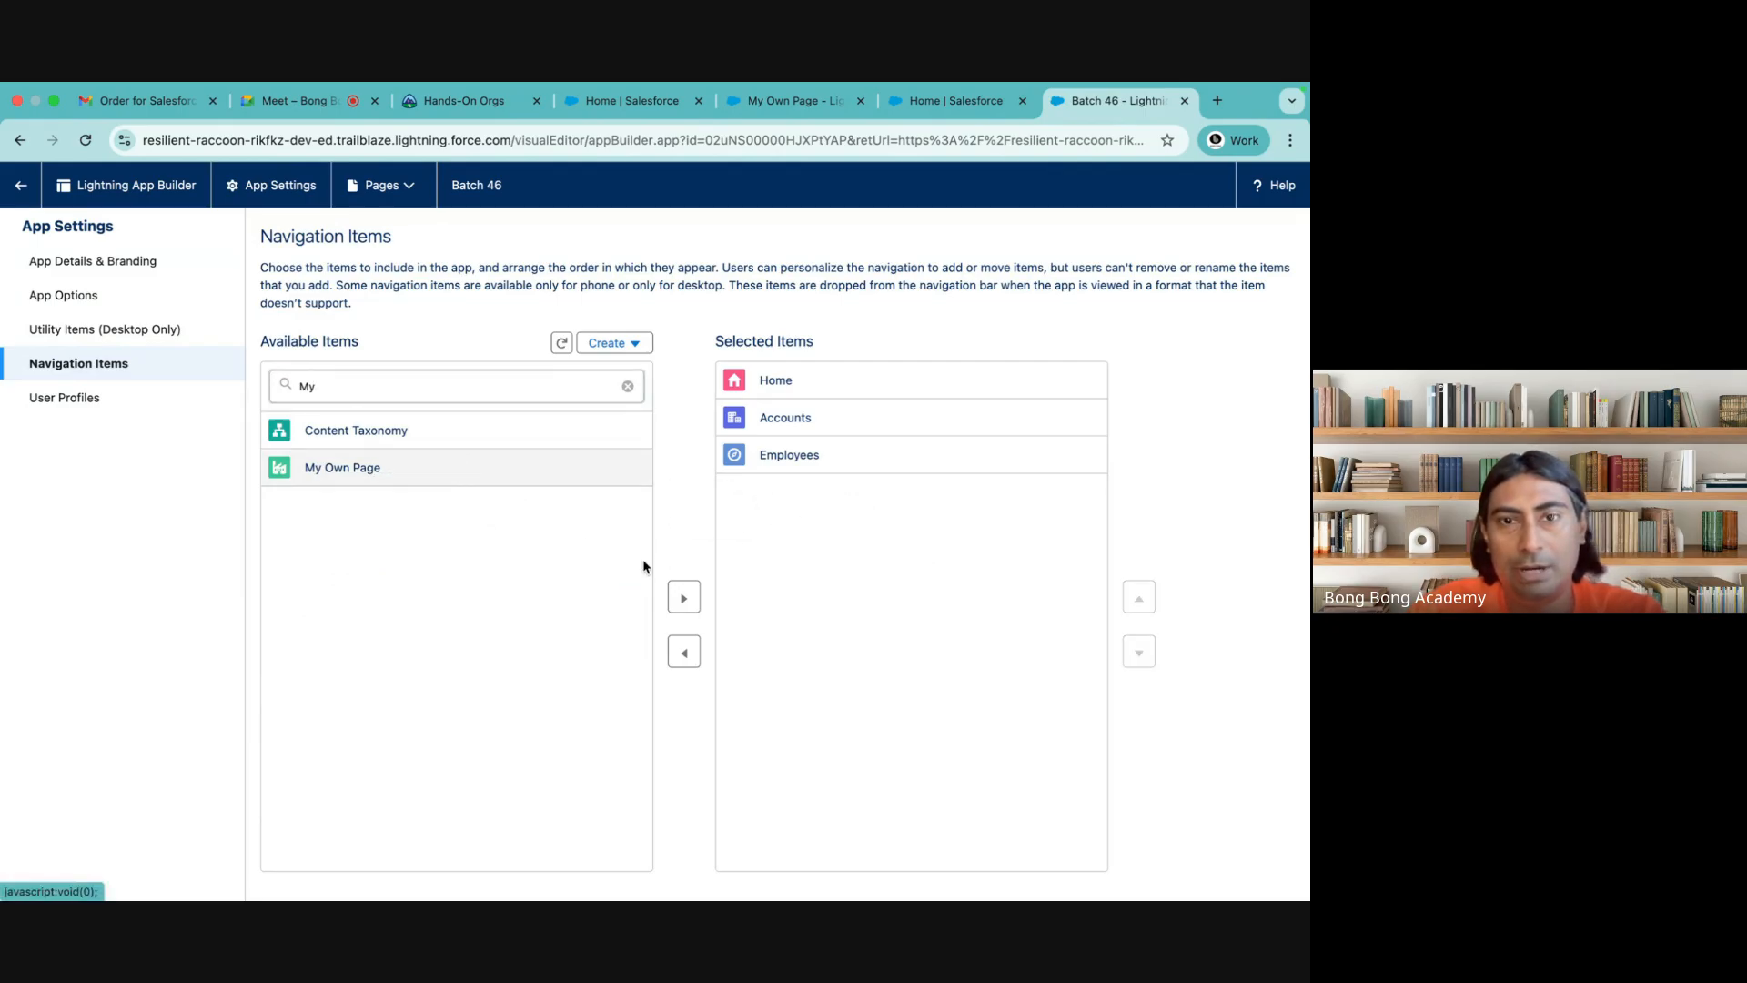
left_click(685, 598)
left_click(829, 875)
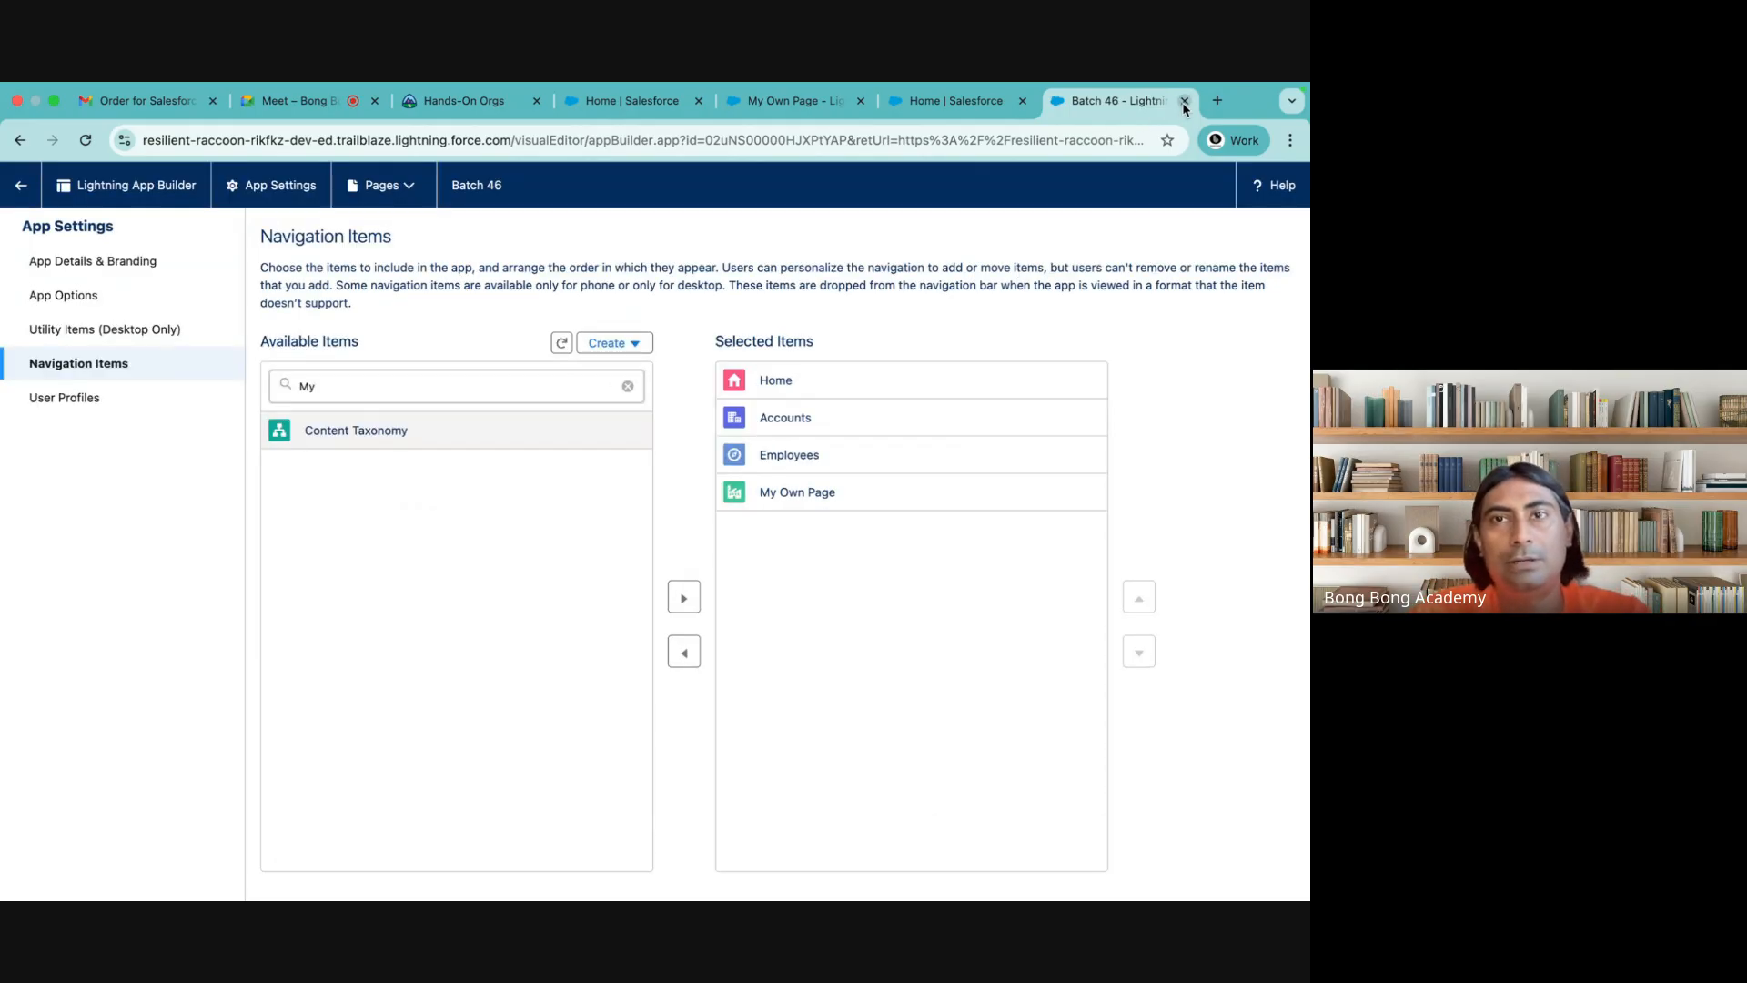
Leave the app's navigation settings and open the Batch 46 app by searching the App Launcher for "46"
left_click(21, 192)
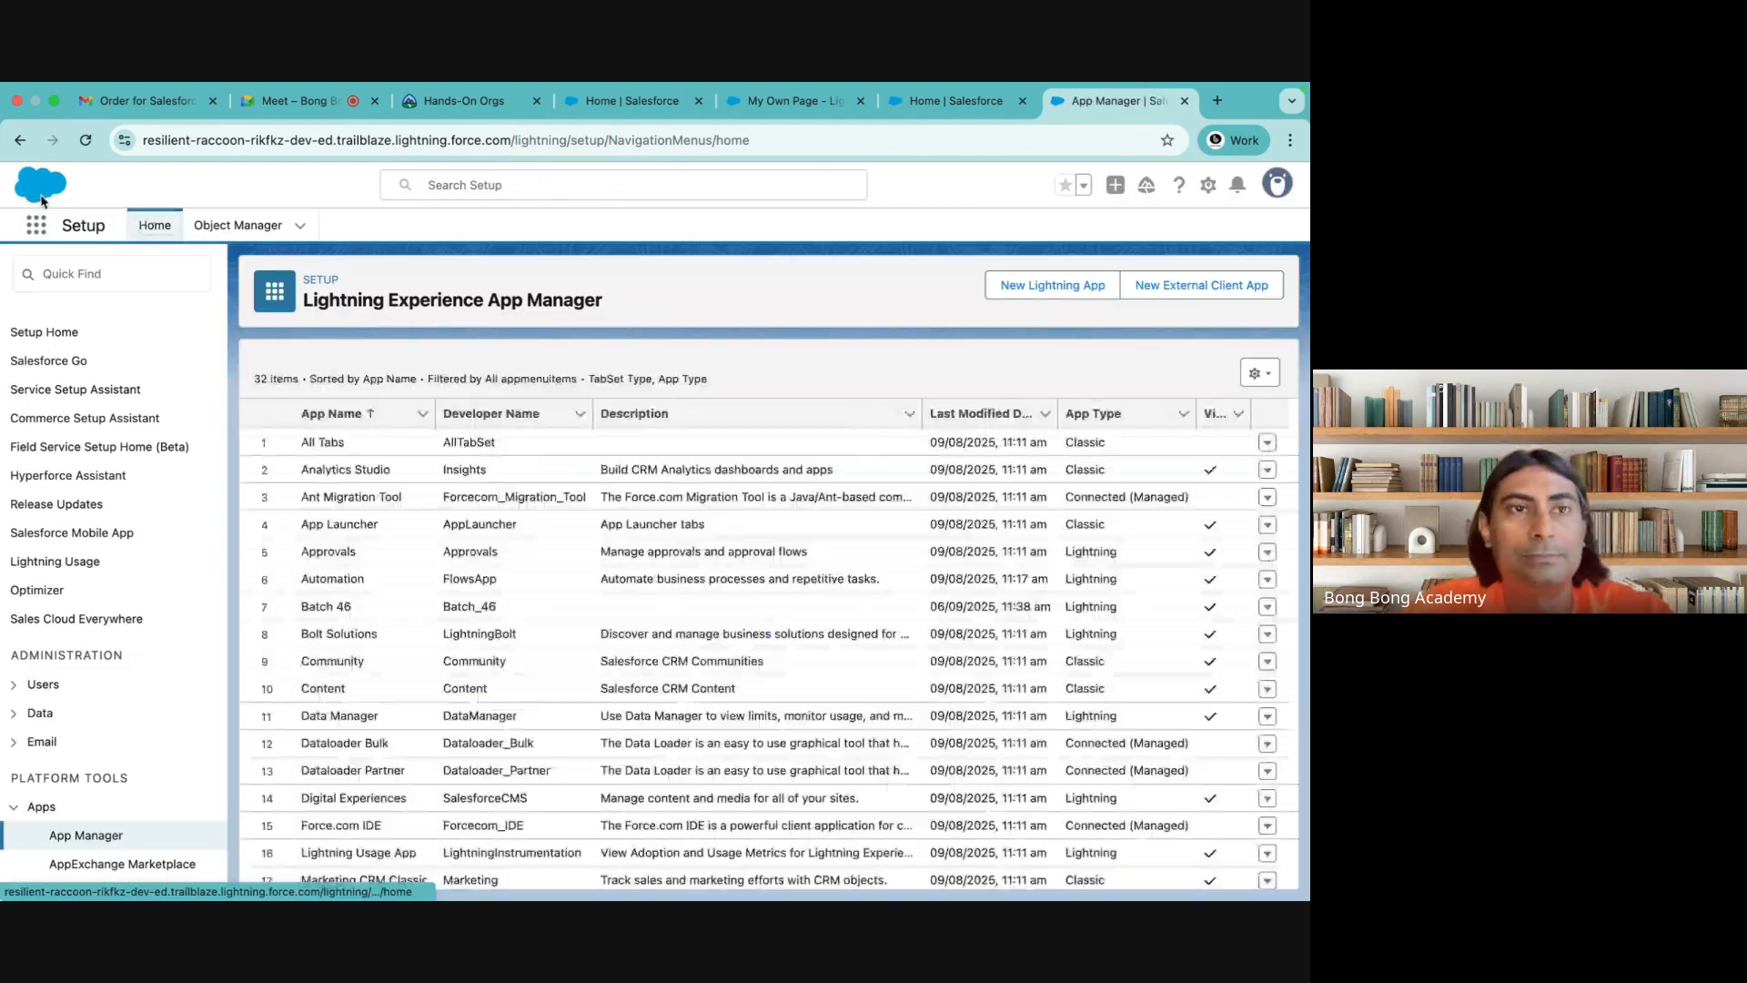
left_click(39, 224)
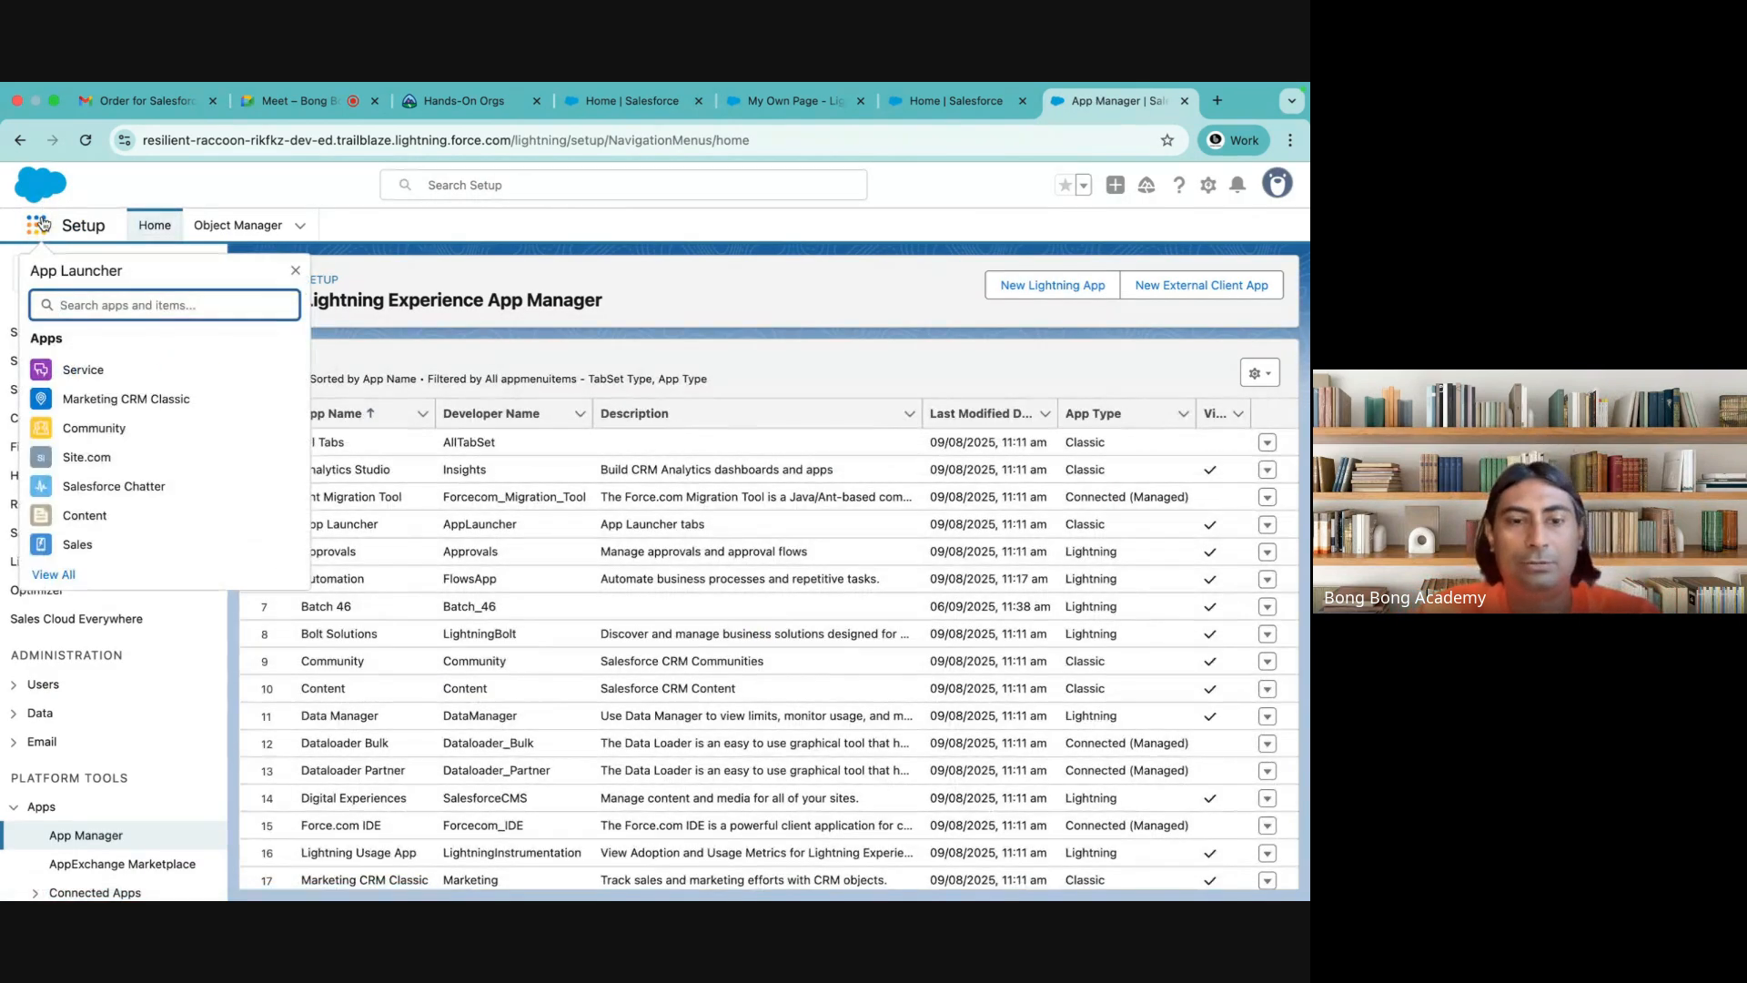
type("46")
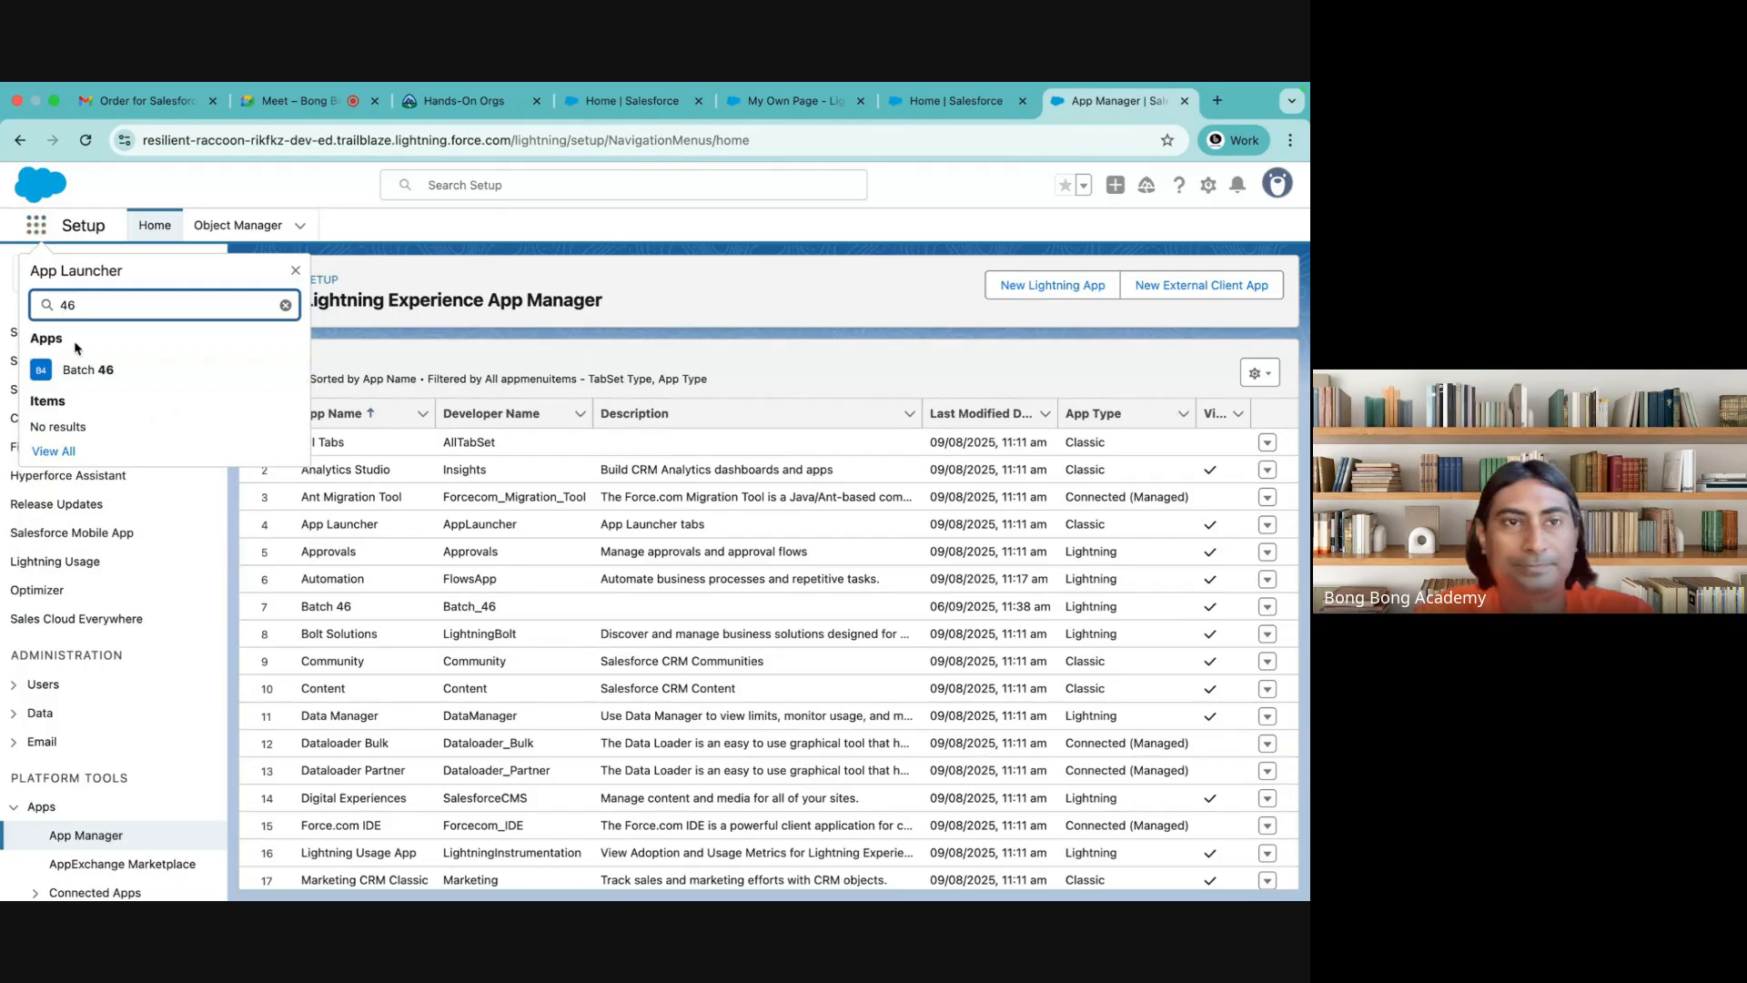
left_click(88, 369)
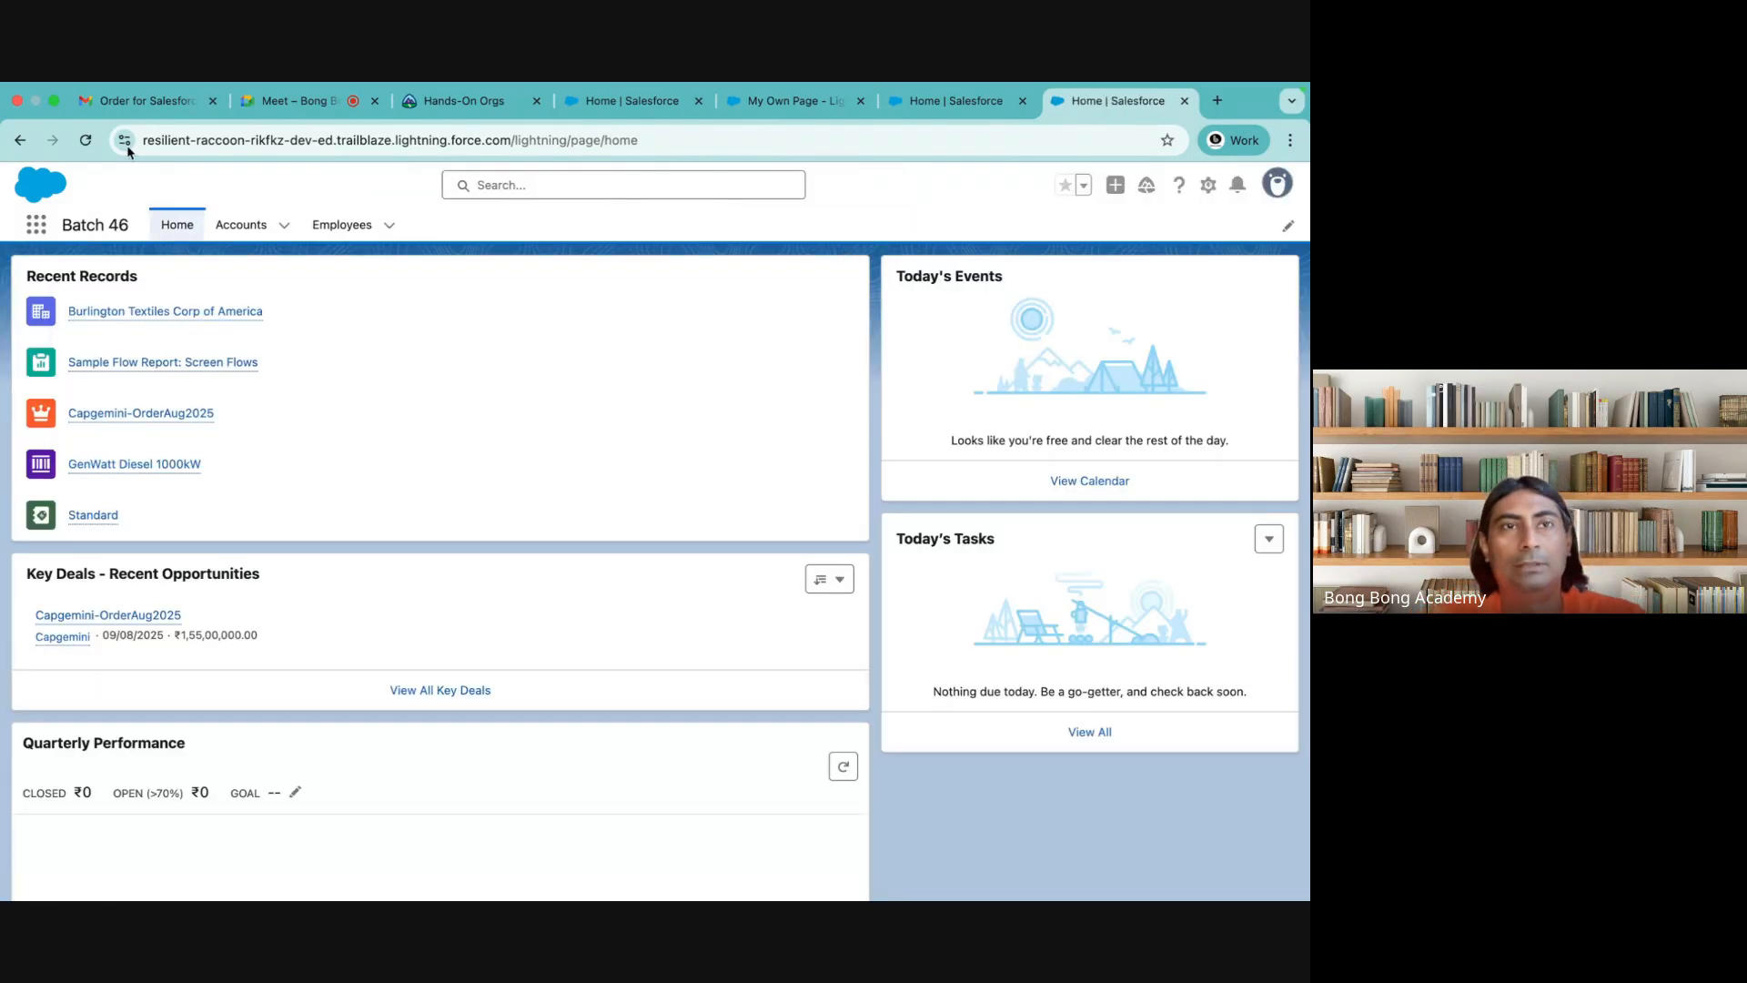
Delete the Salesforce site's on-device data in the browser and reload the Batch 46 home page
left_click(125, 140)
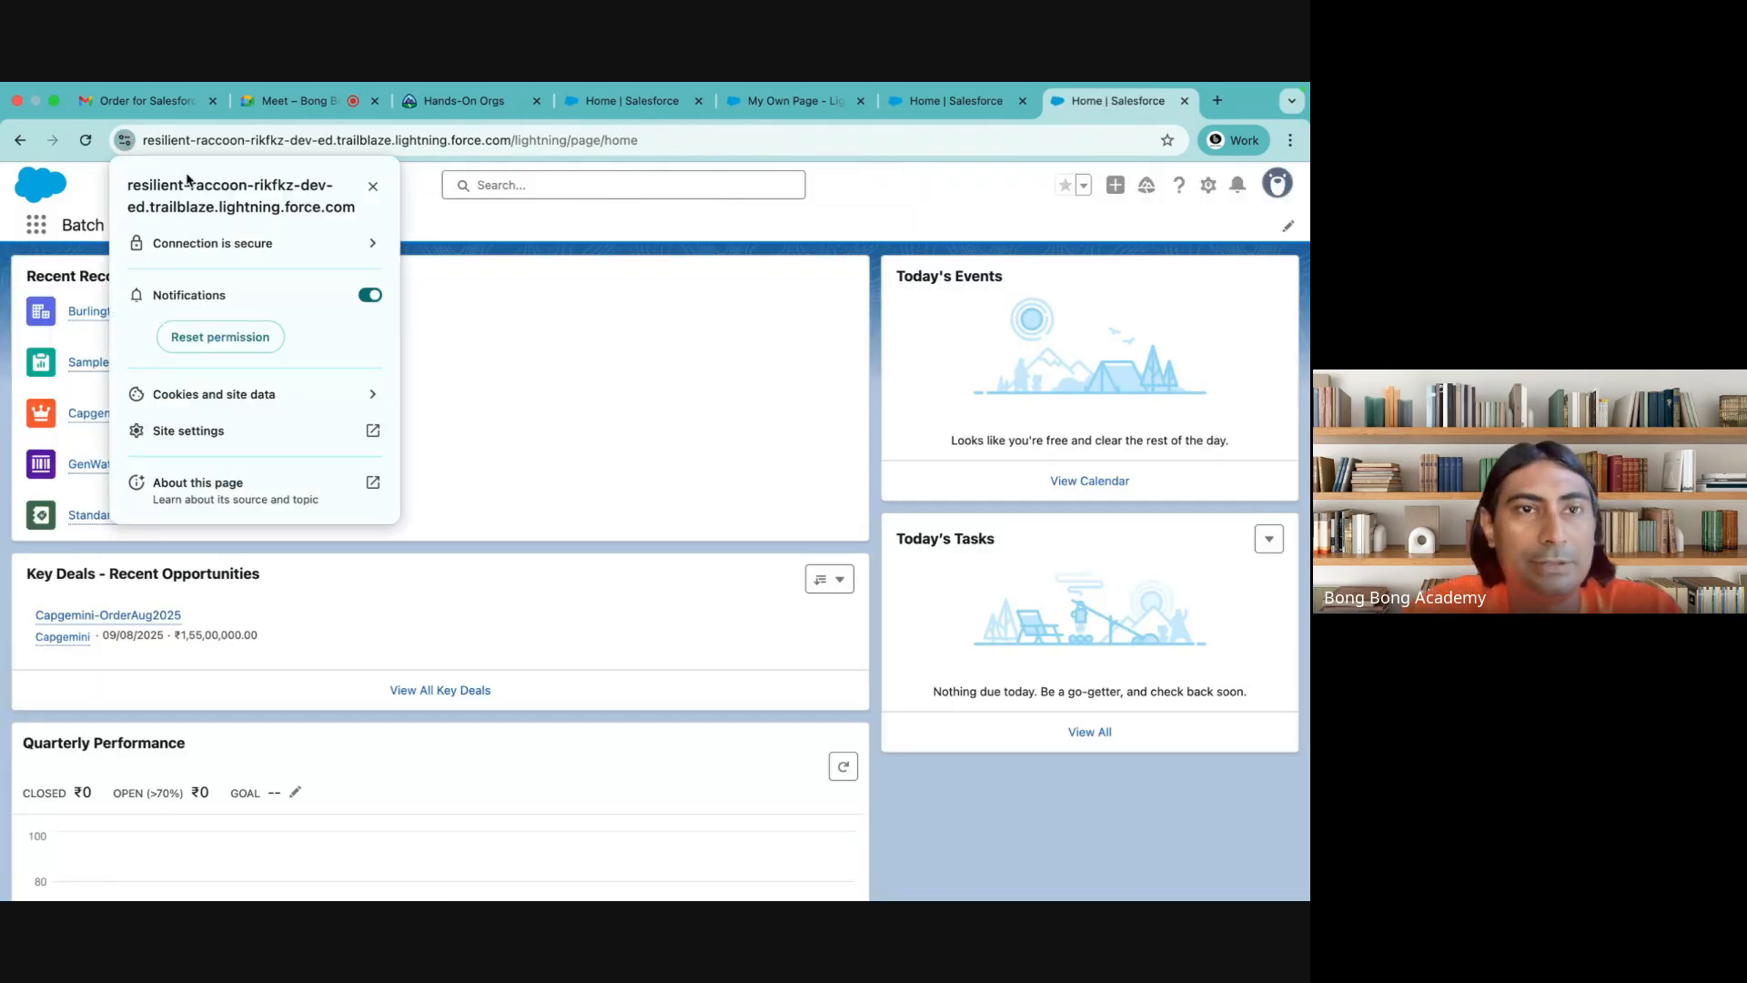
left_click(373, 406)
left_click(373, 374)
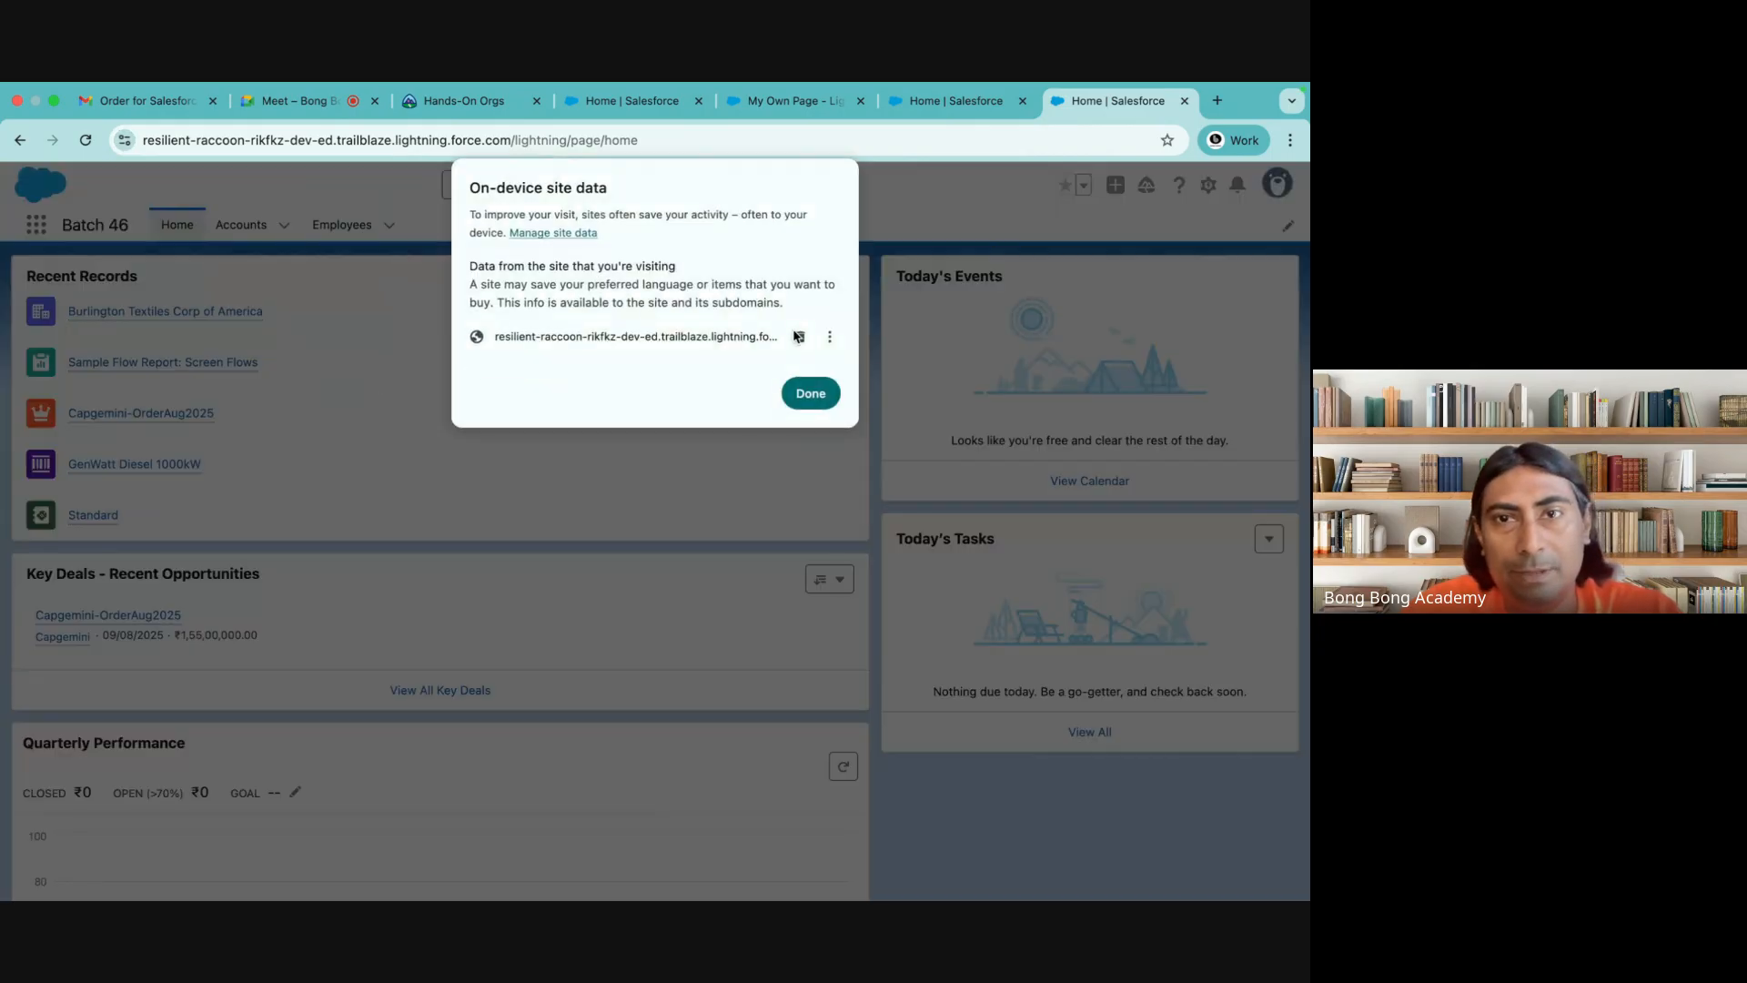
left_click(797, 337)
left_click(809, 392)
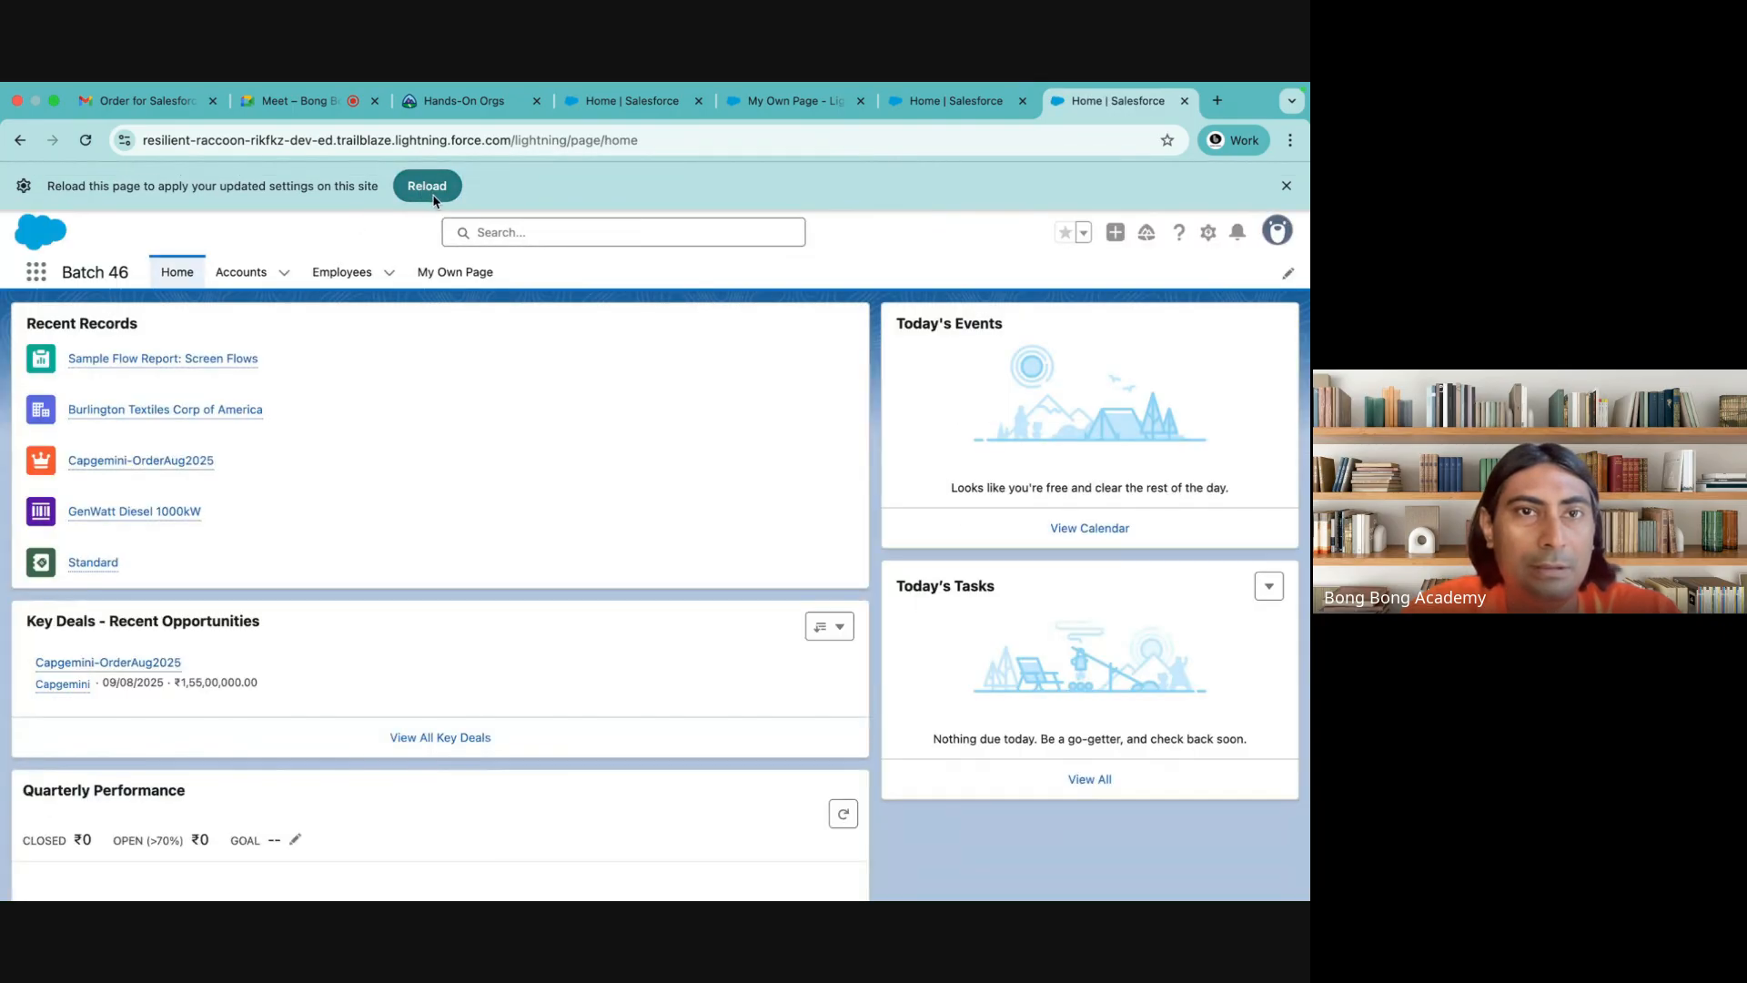
left_click(428, 186)
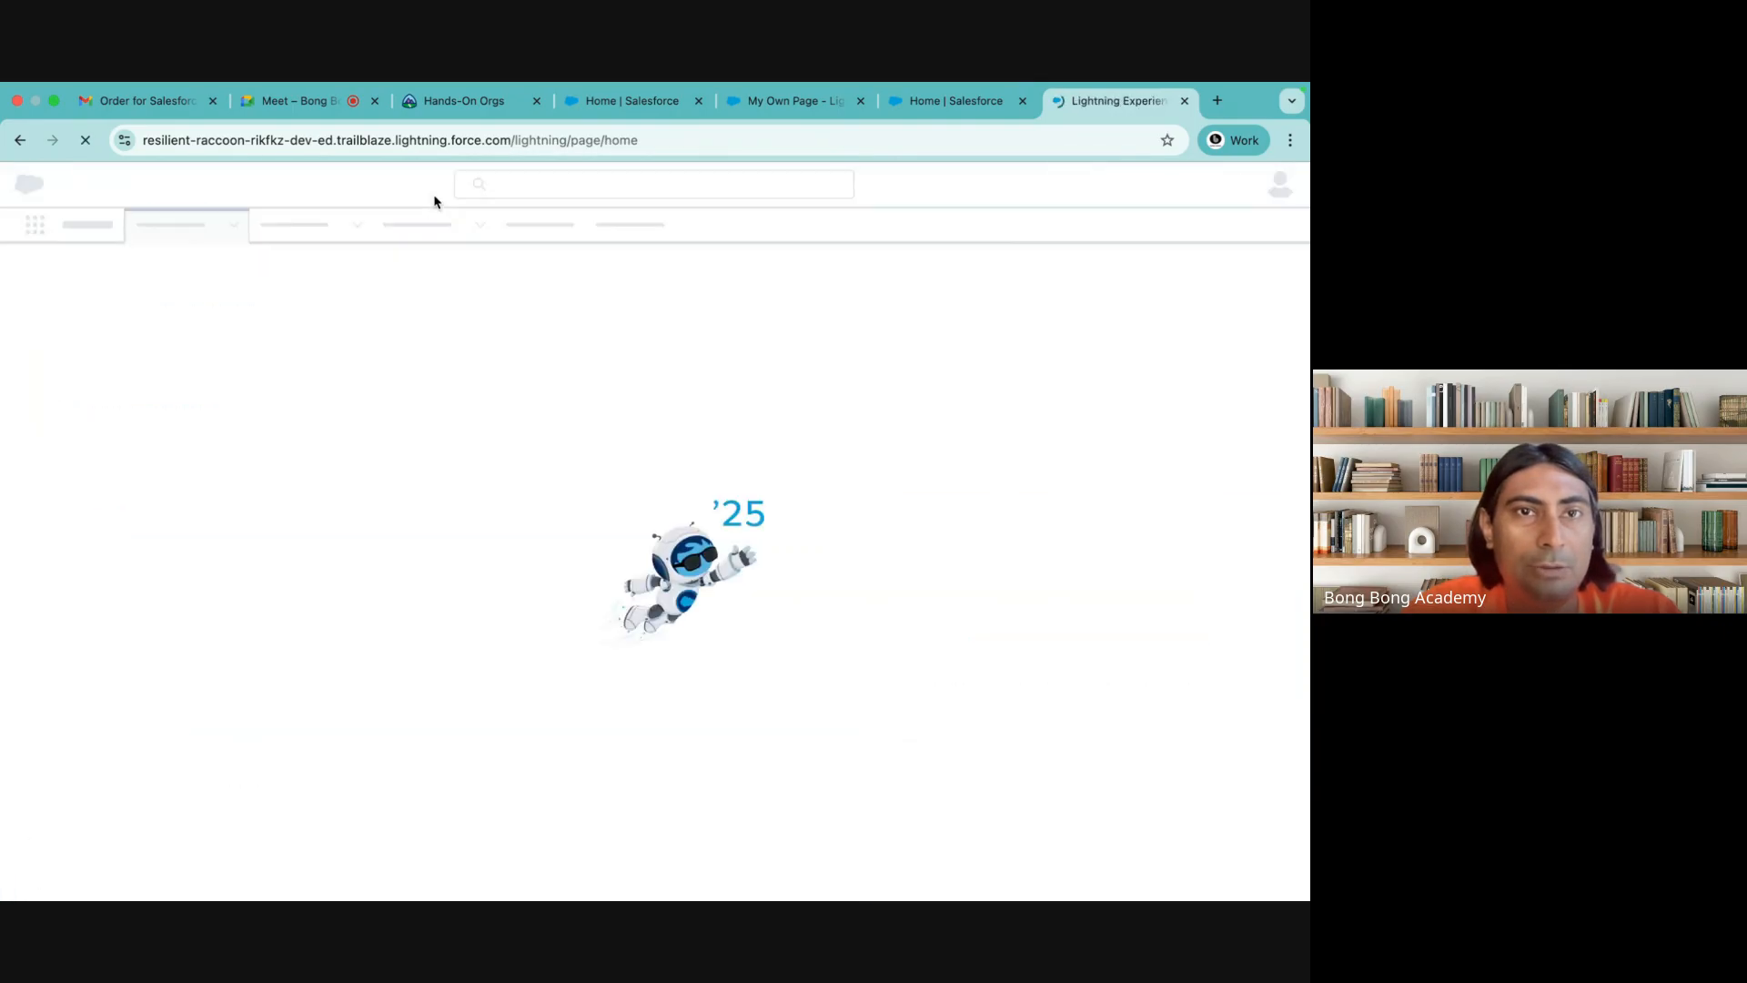
Check My Own Page and the Home page in the Batch 46 app, and view the Burlington Textiles Corp of America account record
left_click(461, 233)
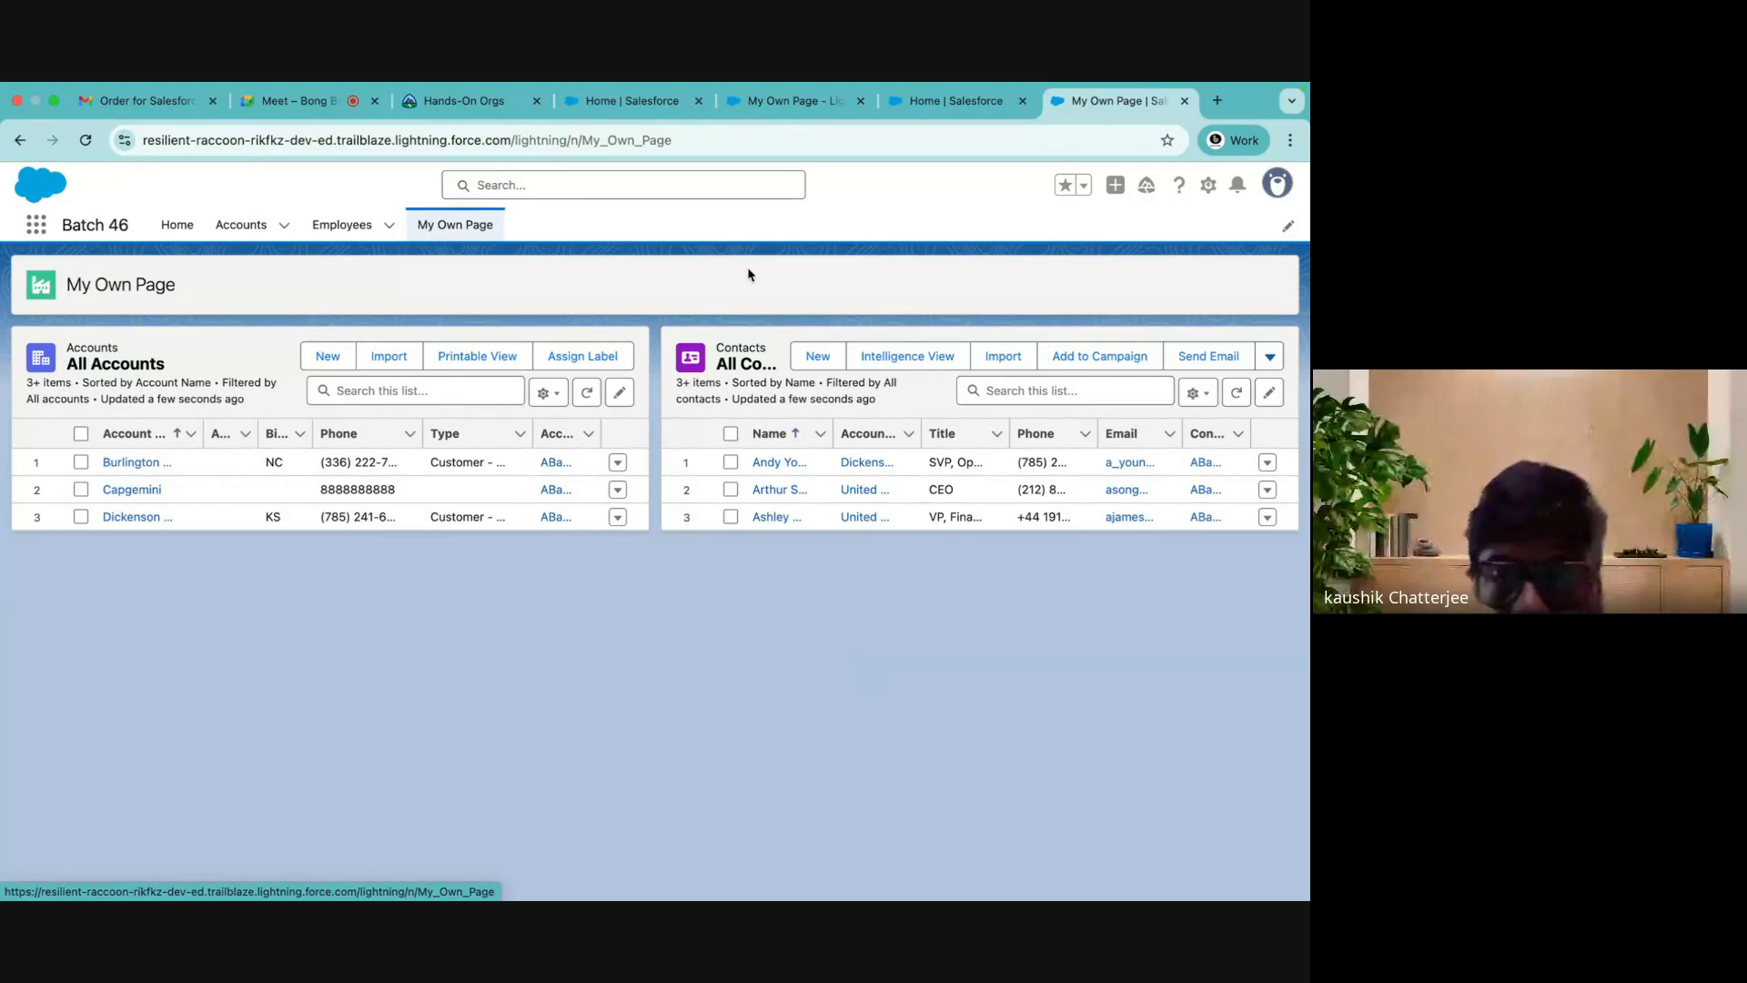
left_click(300, 100)
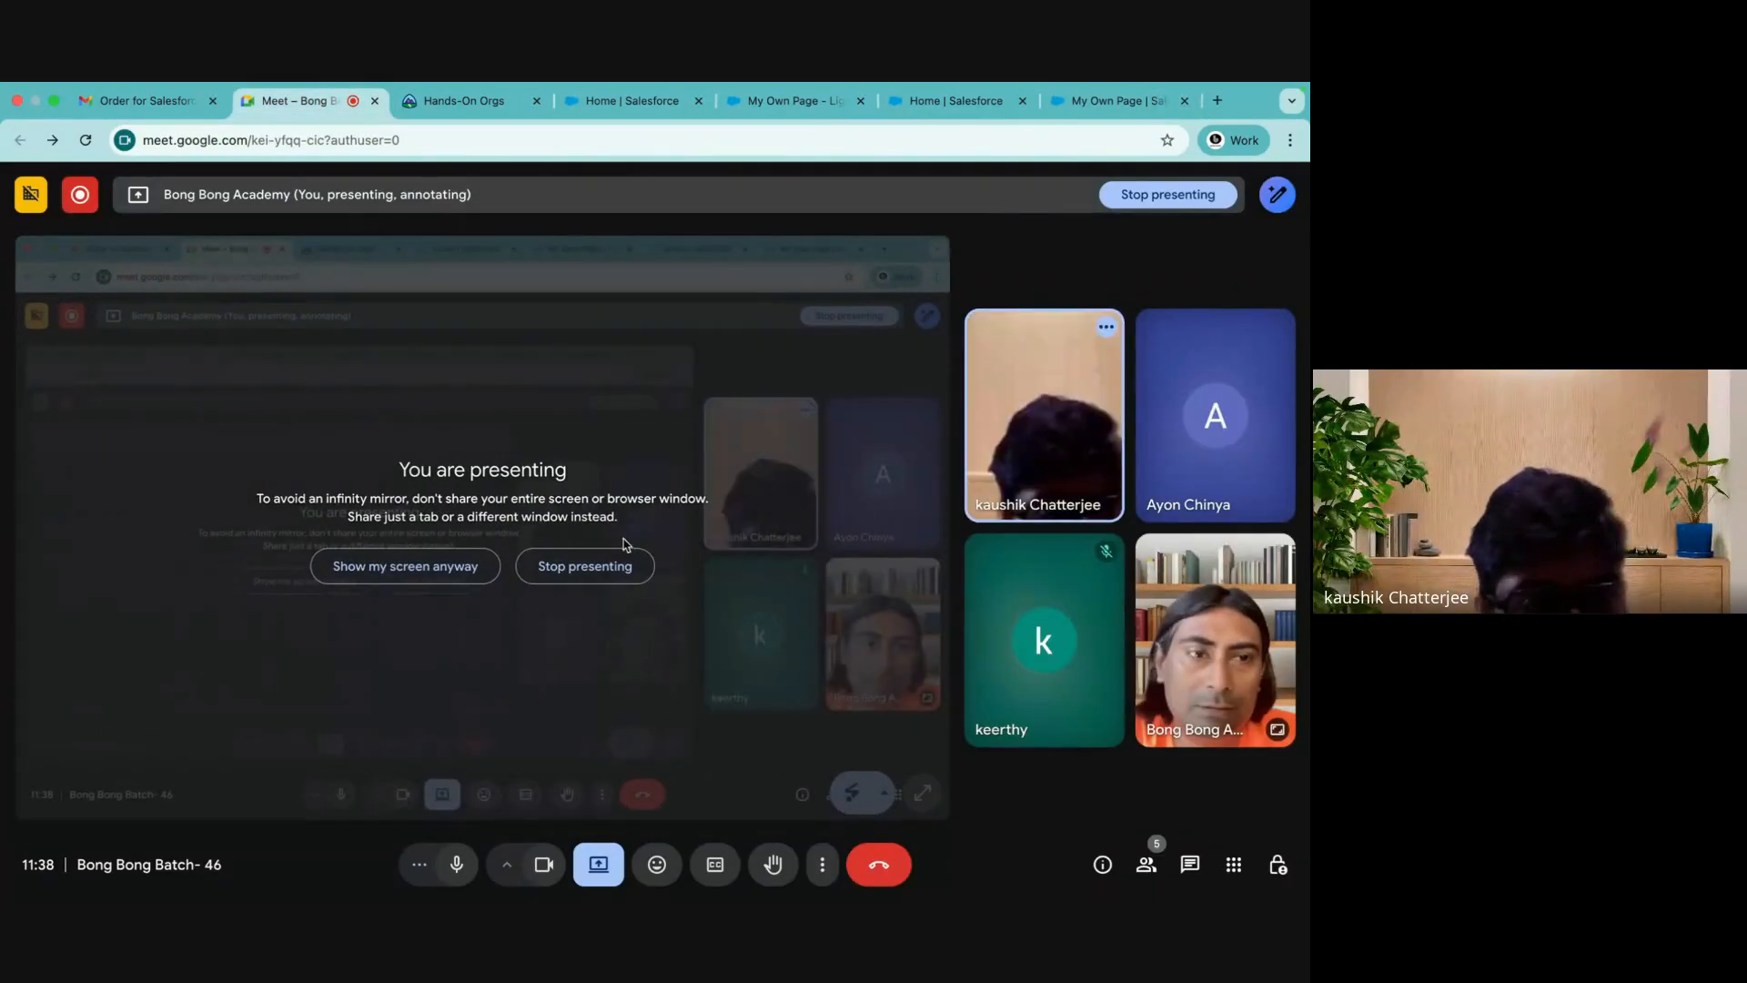
left_click(1058, 104)
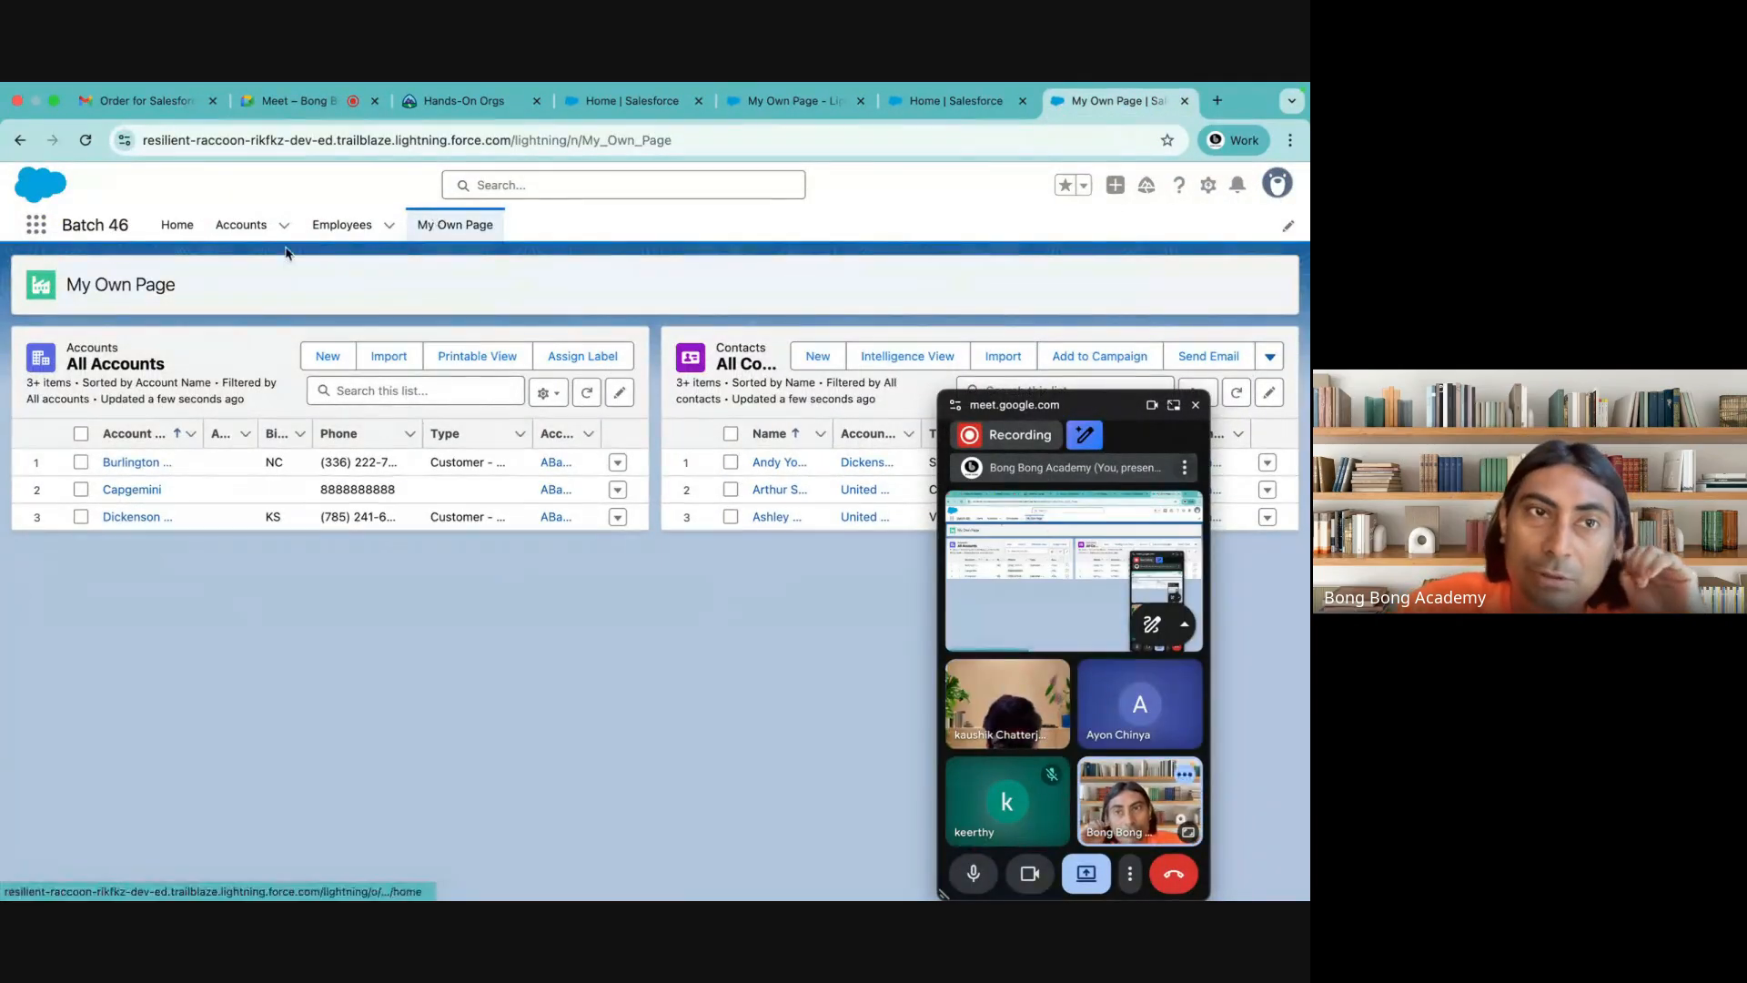
left_click(171, 224)
left_click(455, 224)
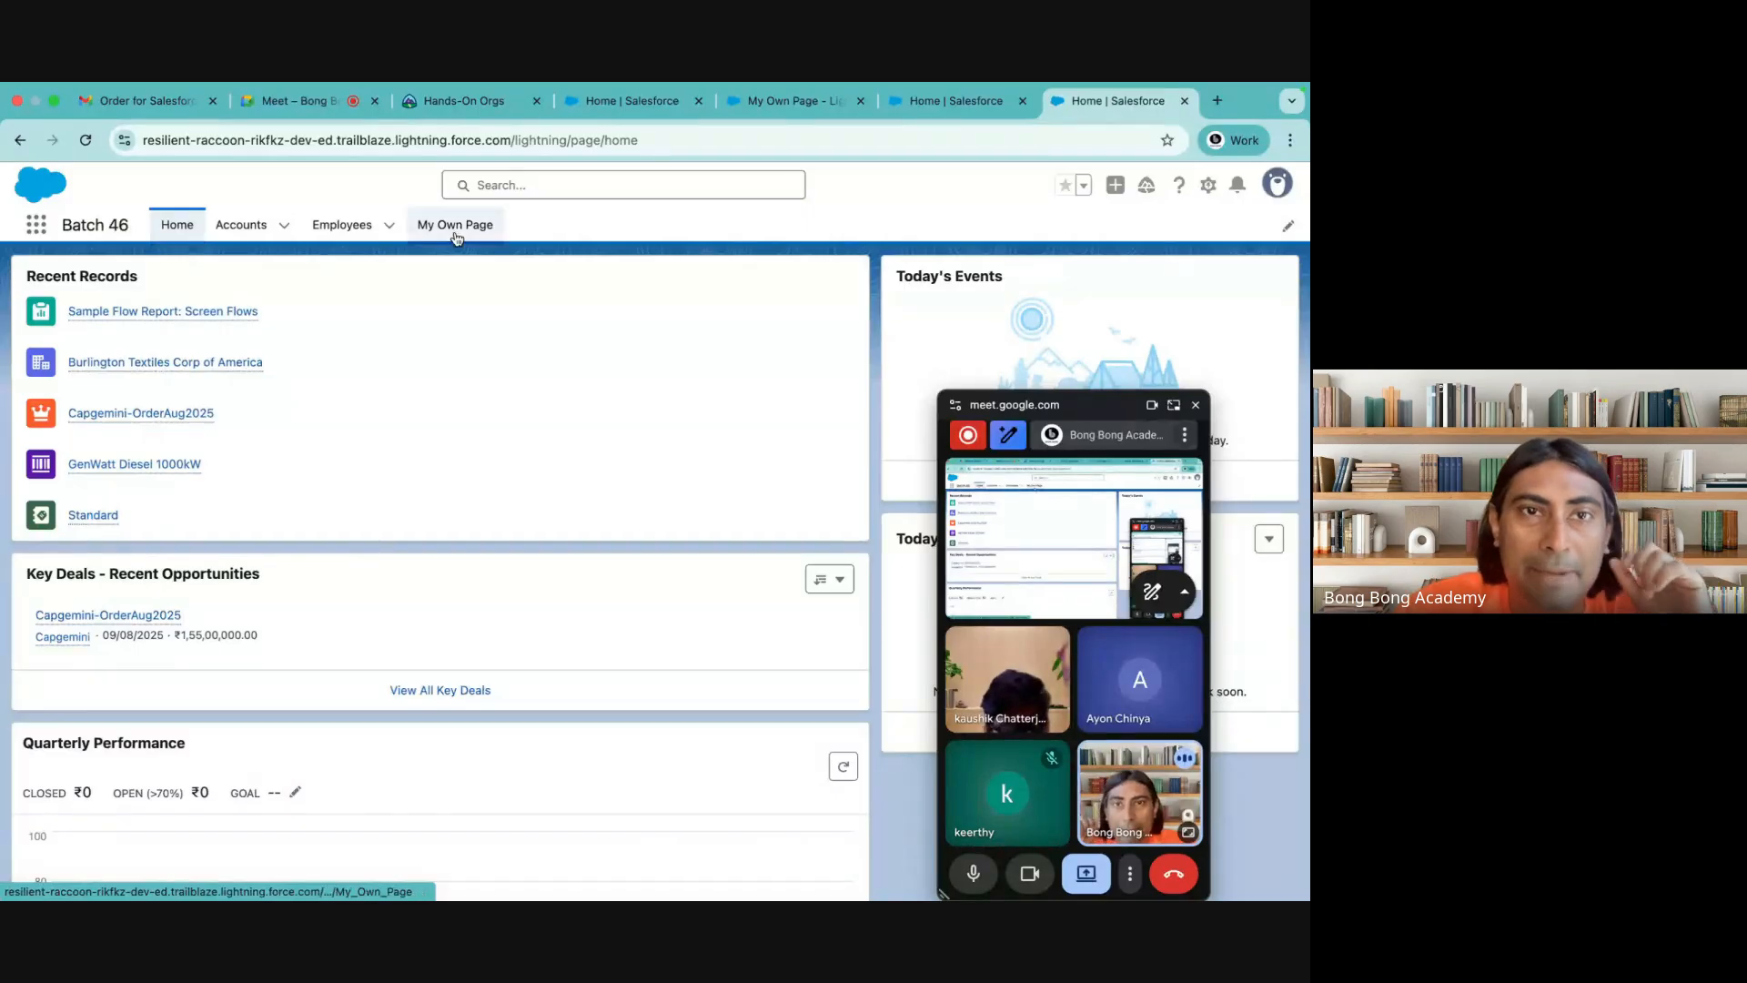
left_click(243, 236)
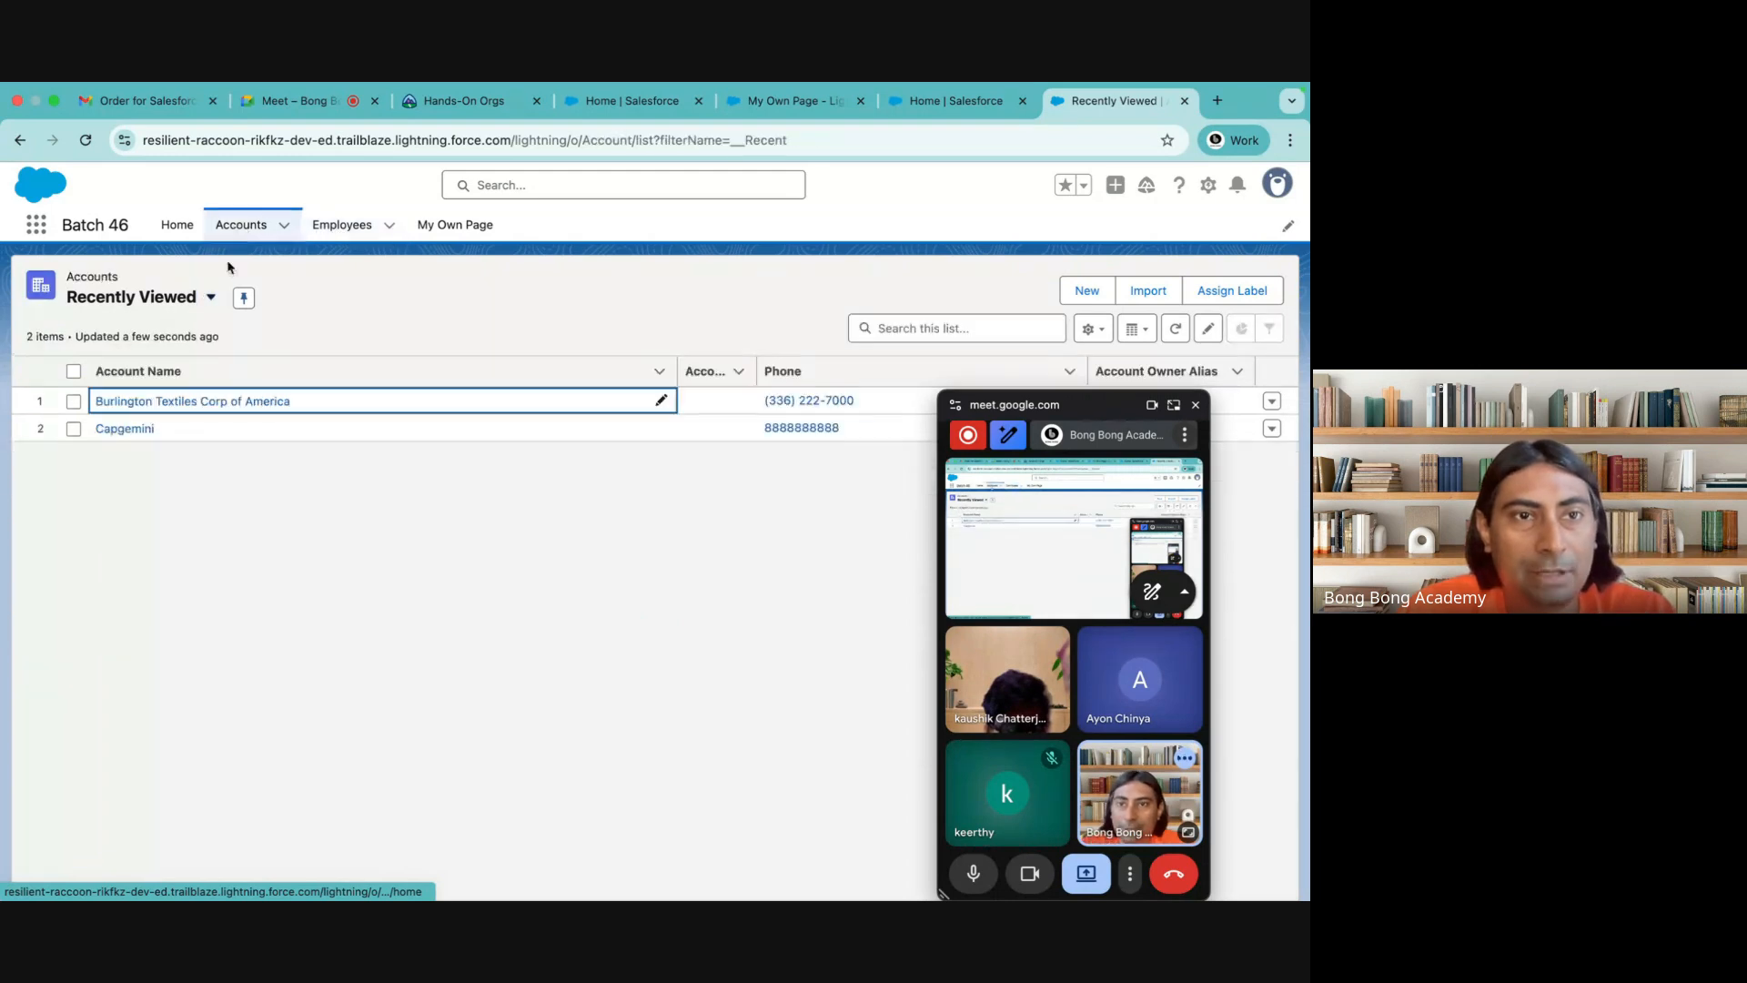
left_click(169, 401)
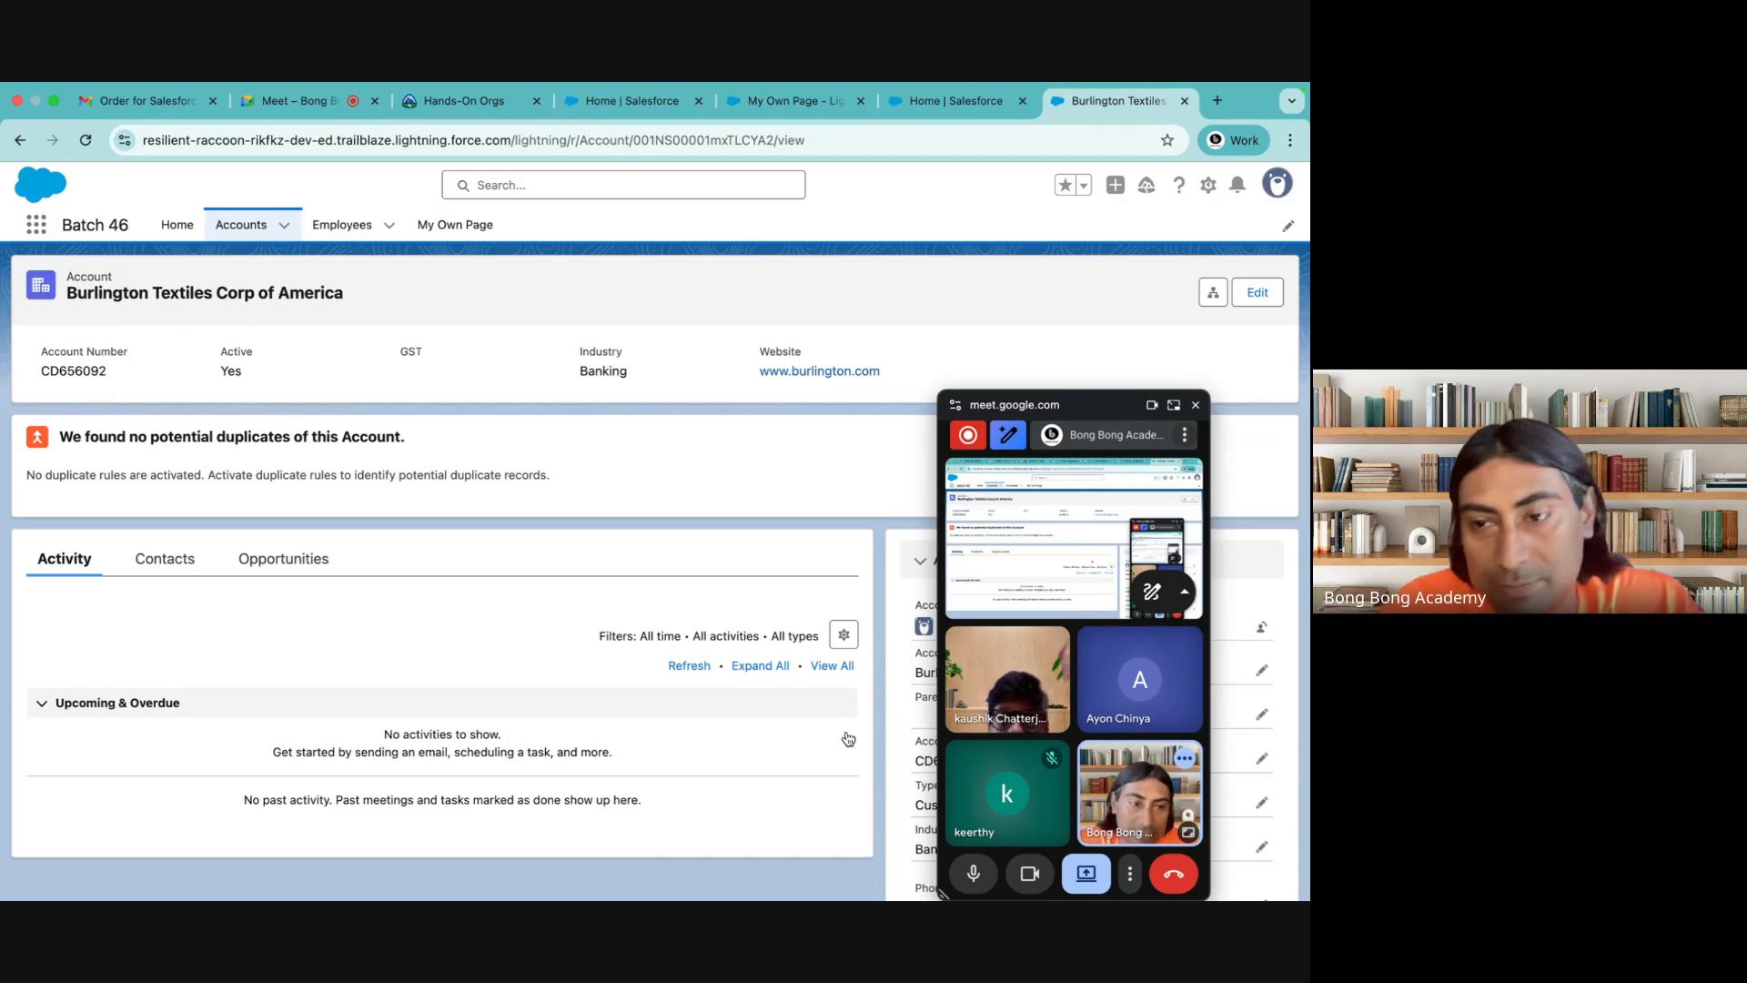
Close all the open Salesforce org pages in the browser, including the account record, Home and Lightning App Builder pages
mouse_move(1175, 793)
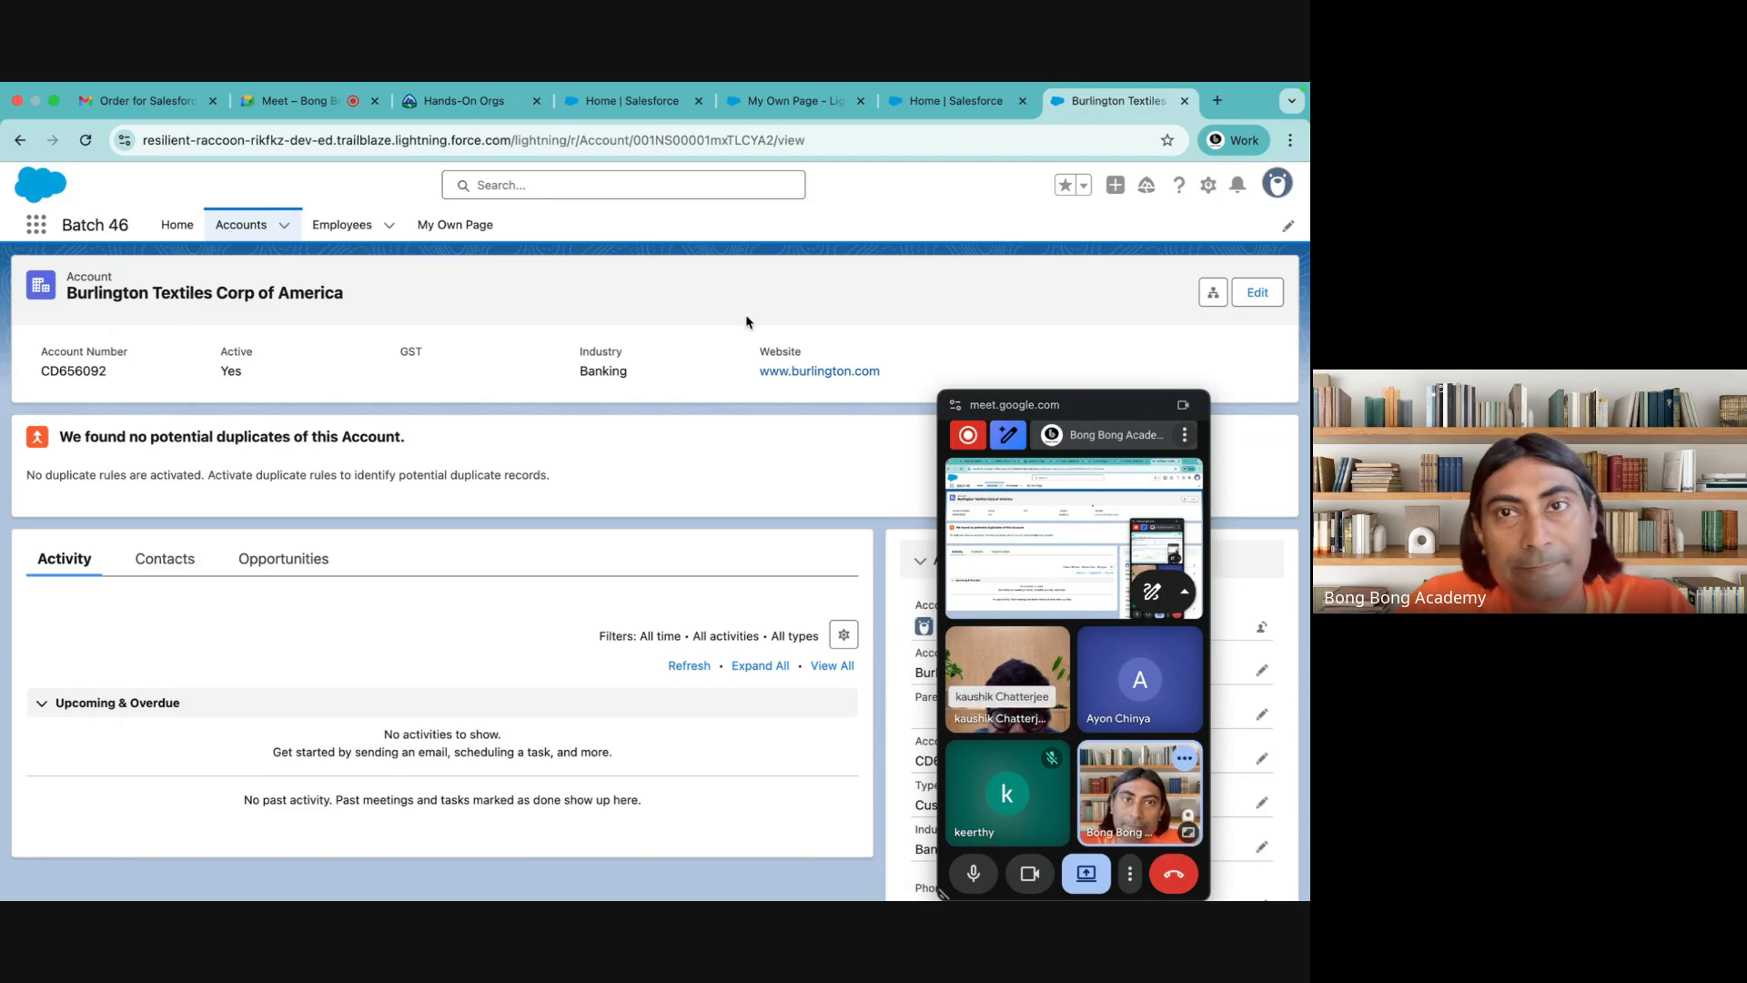
left_click(992, 102)
left_click(1022, 101)
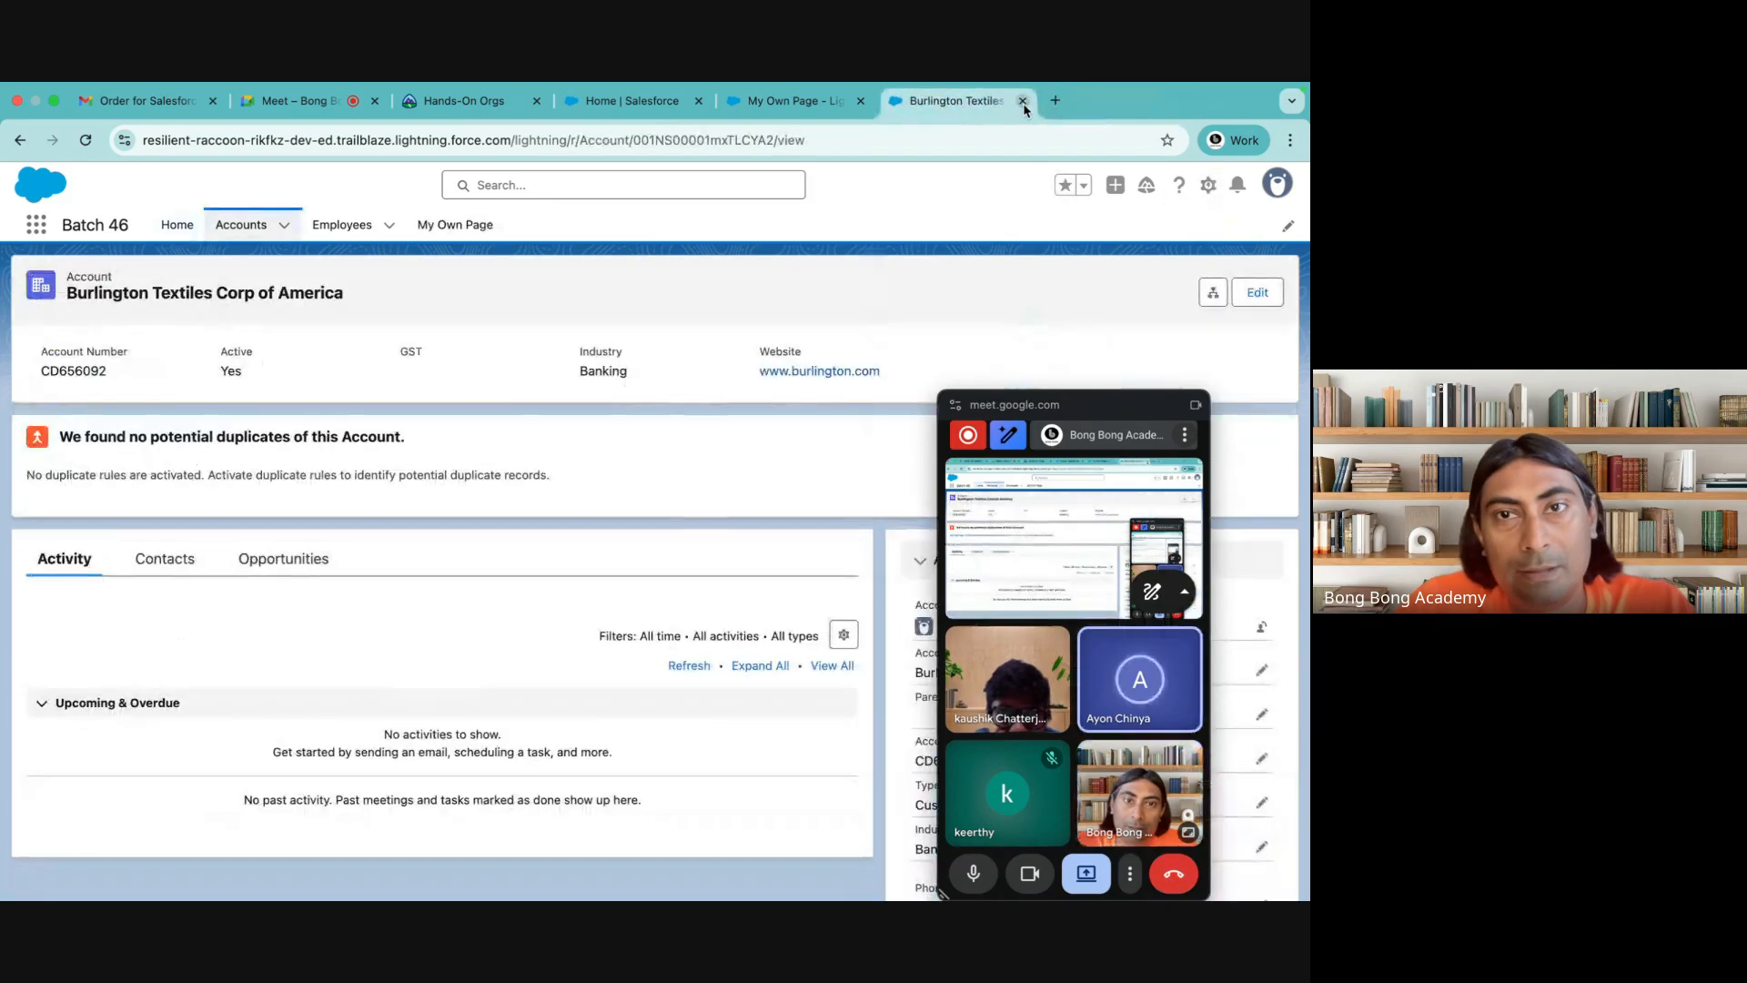
left_click(1022, 101)
left_click(1022, 101)
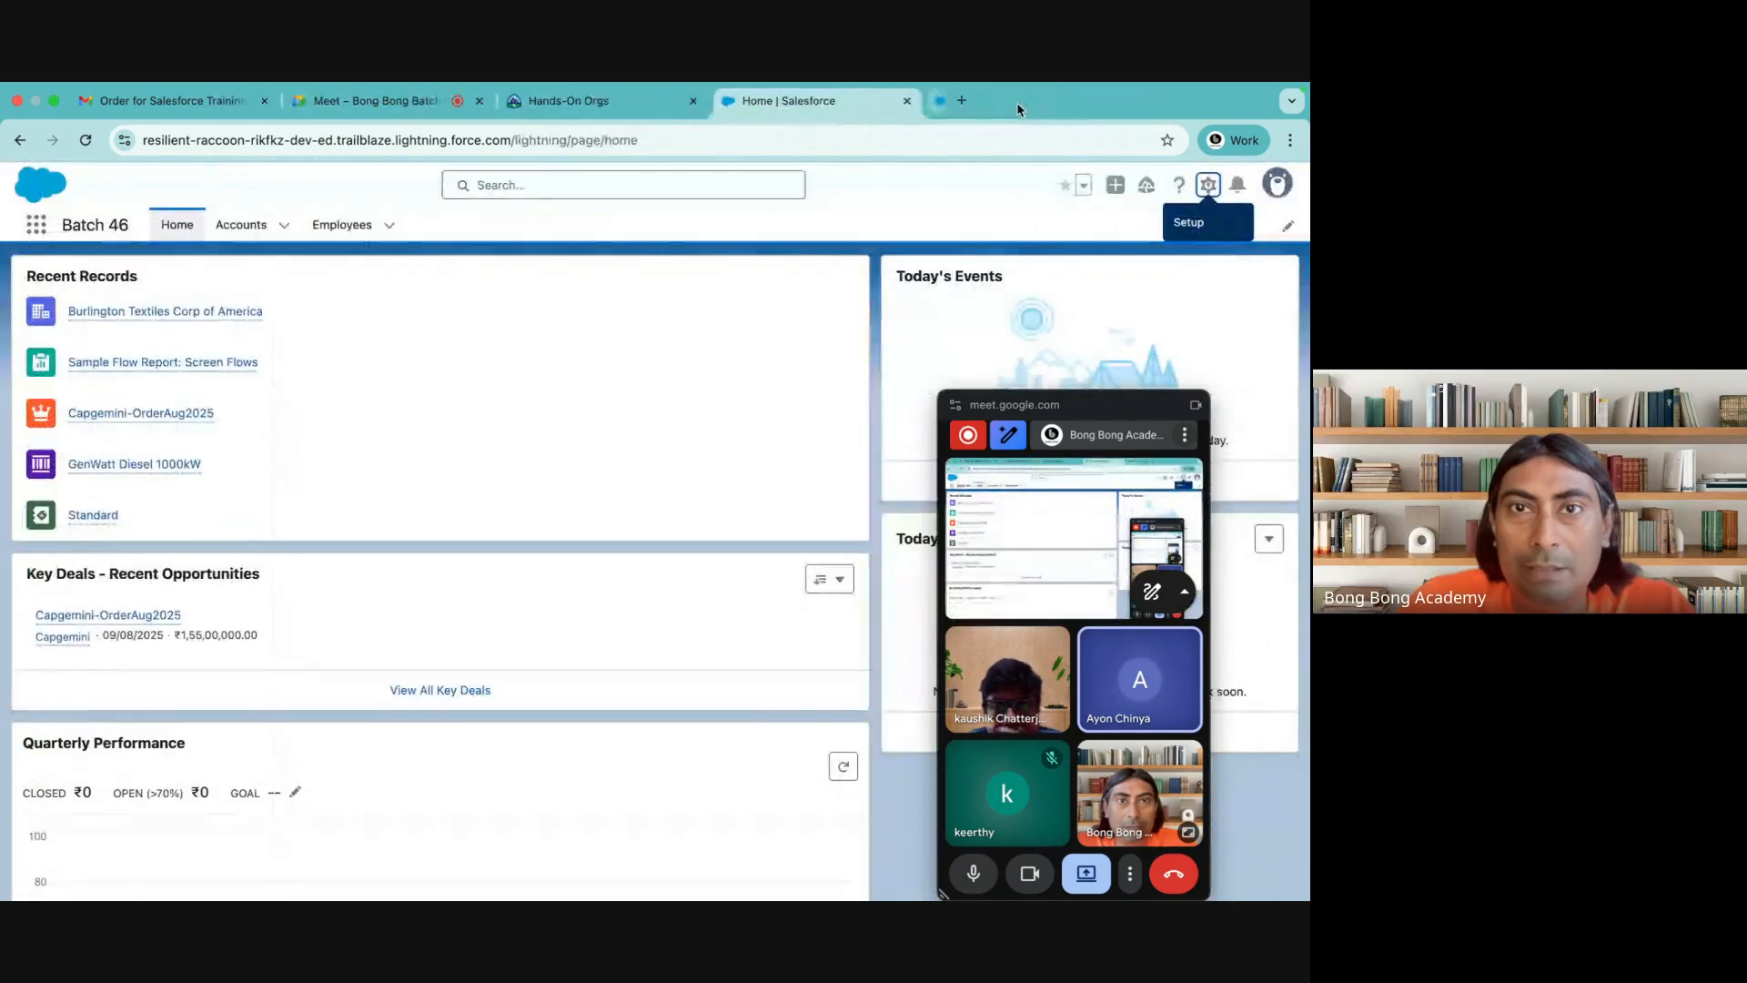
left_click(917, 101)
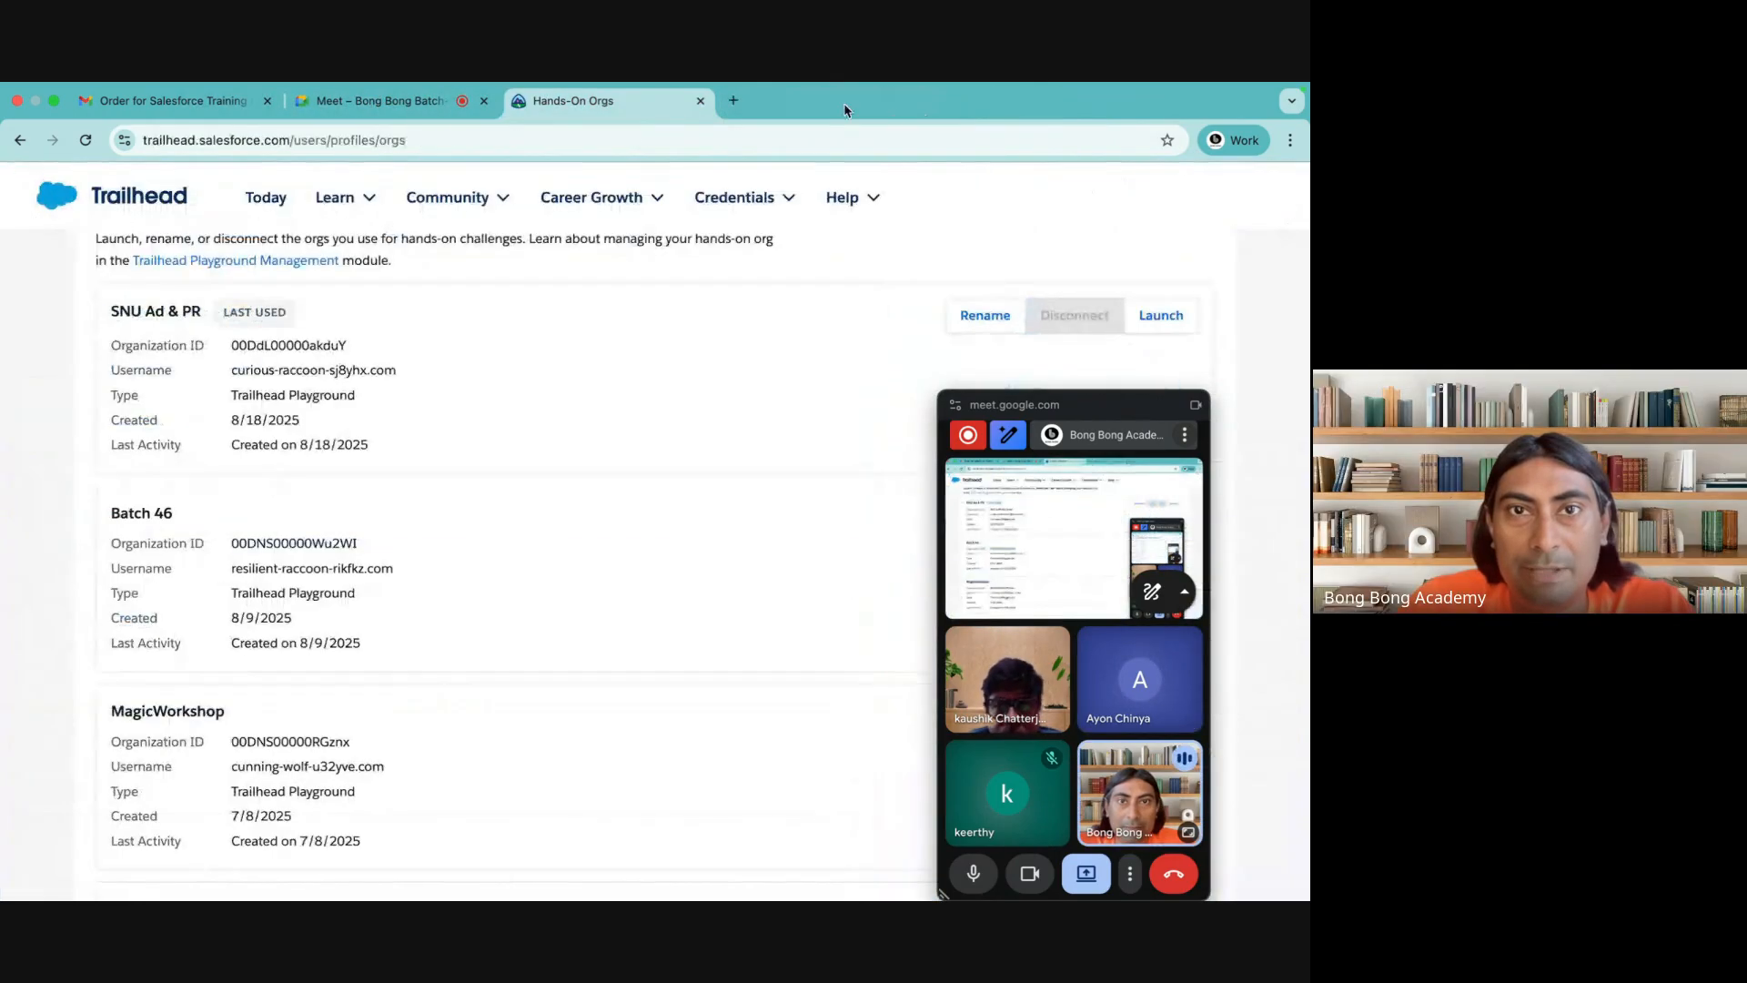
Close the Trailhead Hands-On Orgs page and stop presenting the screen in the Google Meet call
left_click(701, 101)
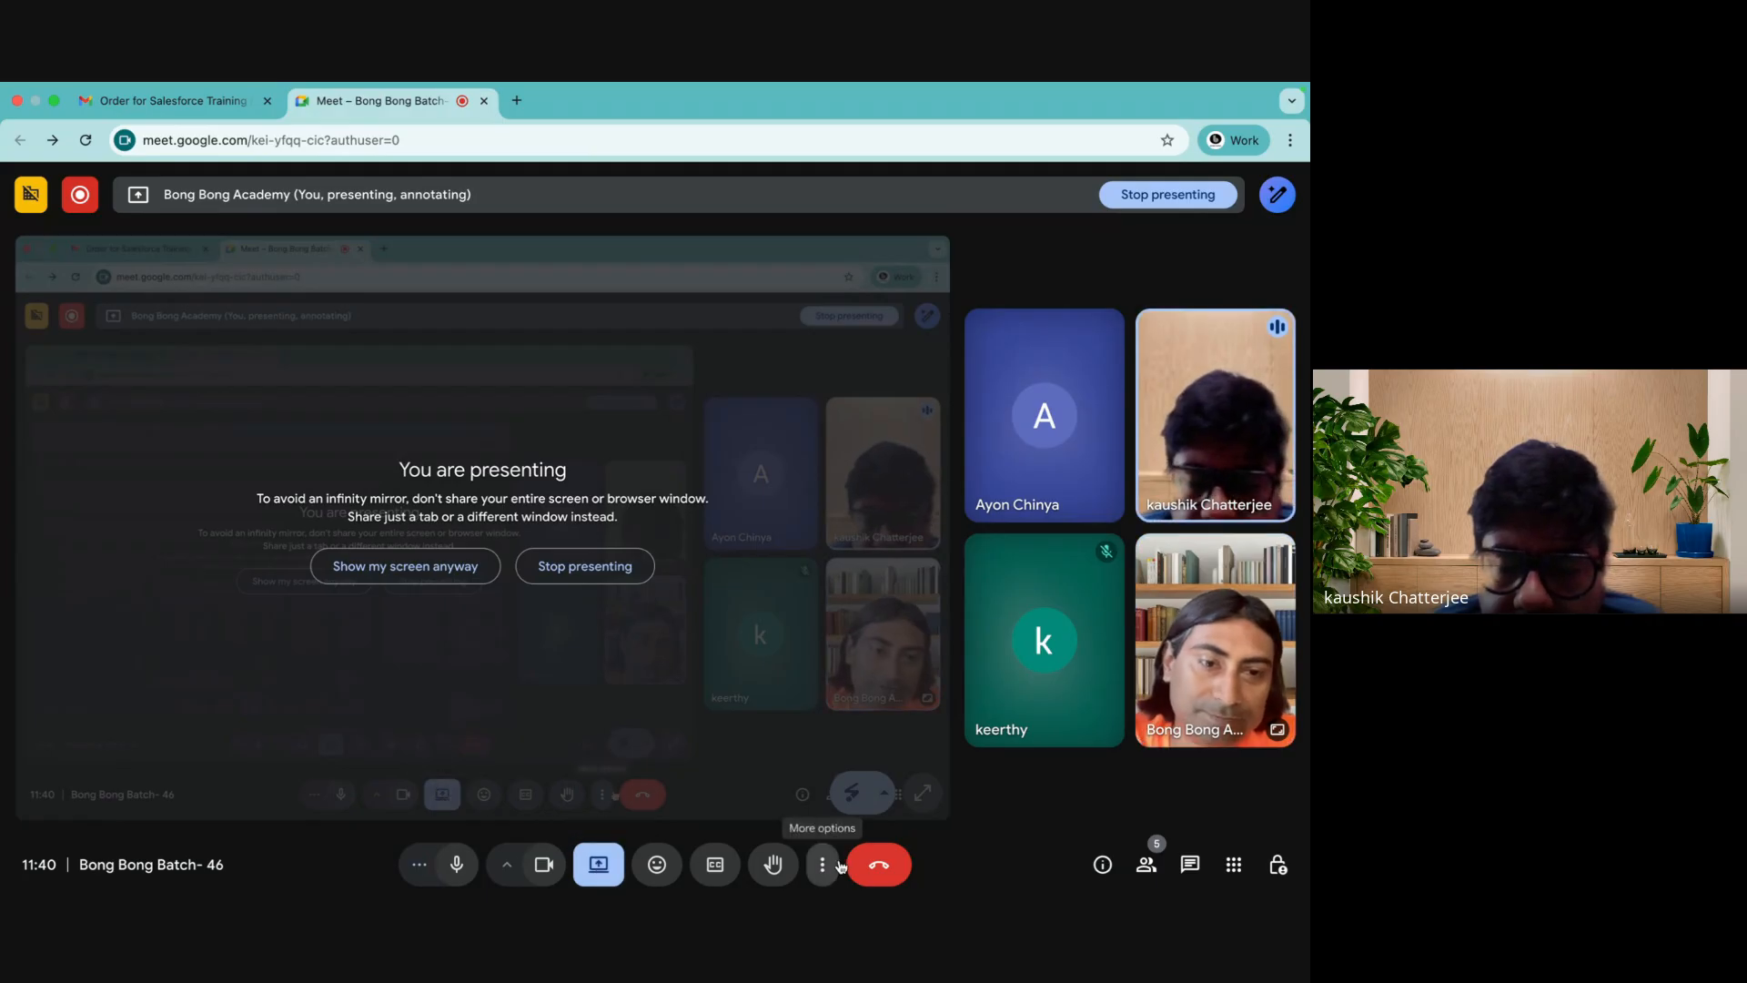
left_click(824, 869)
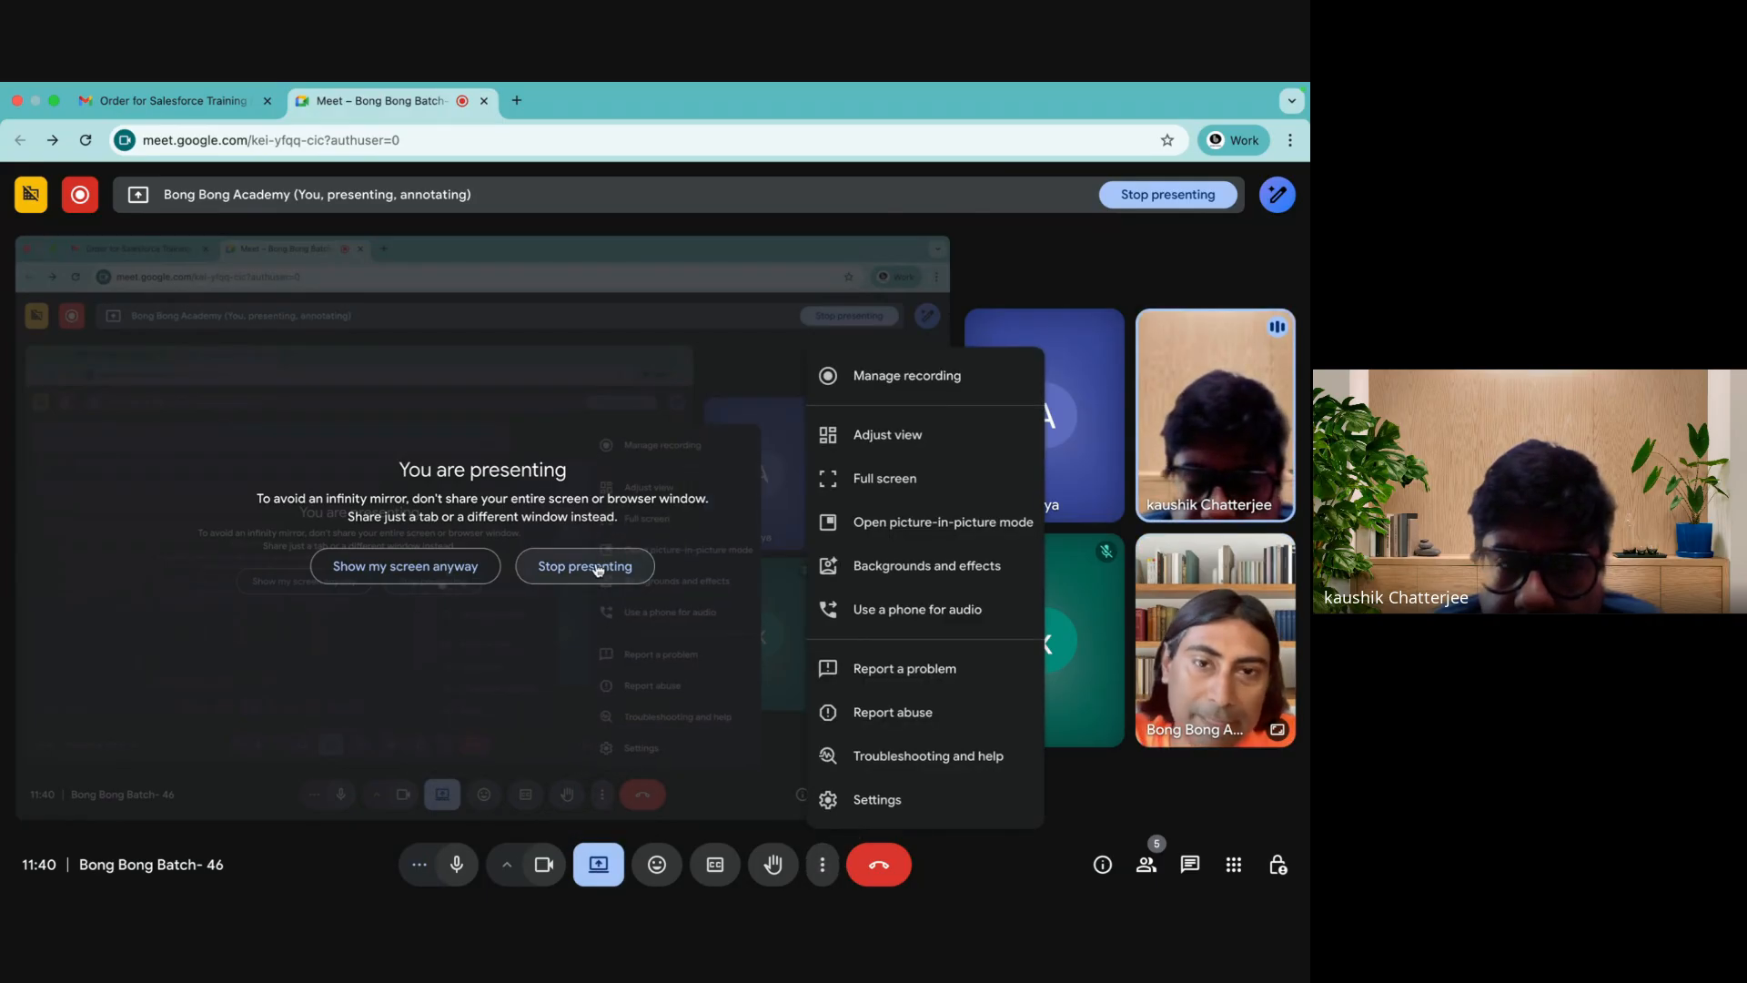
left_click(598, 569)
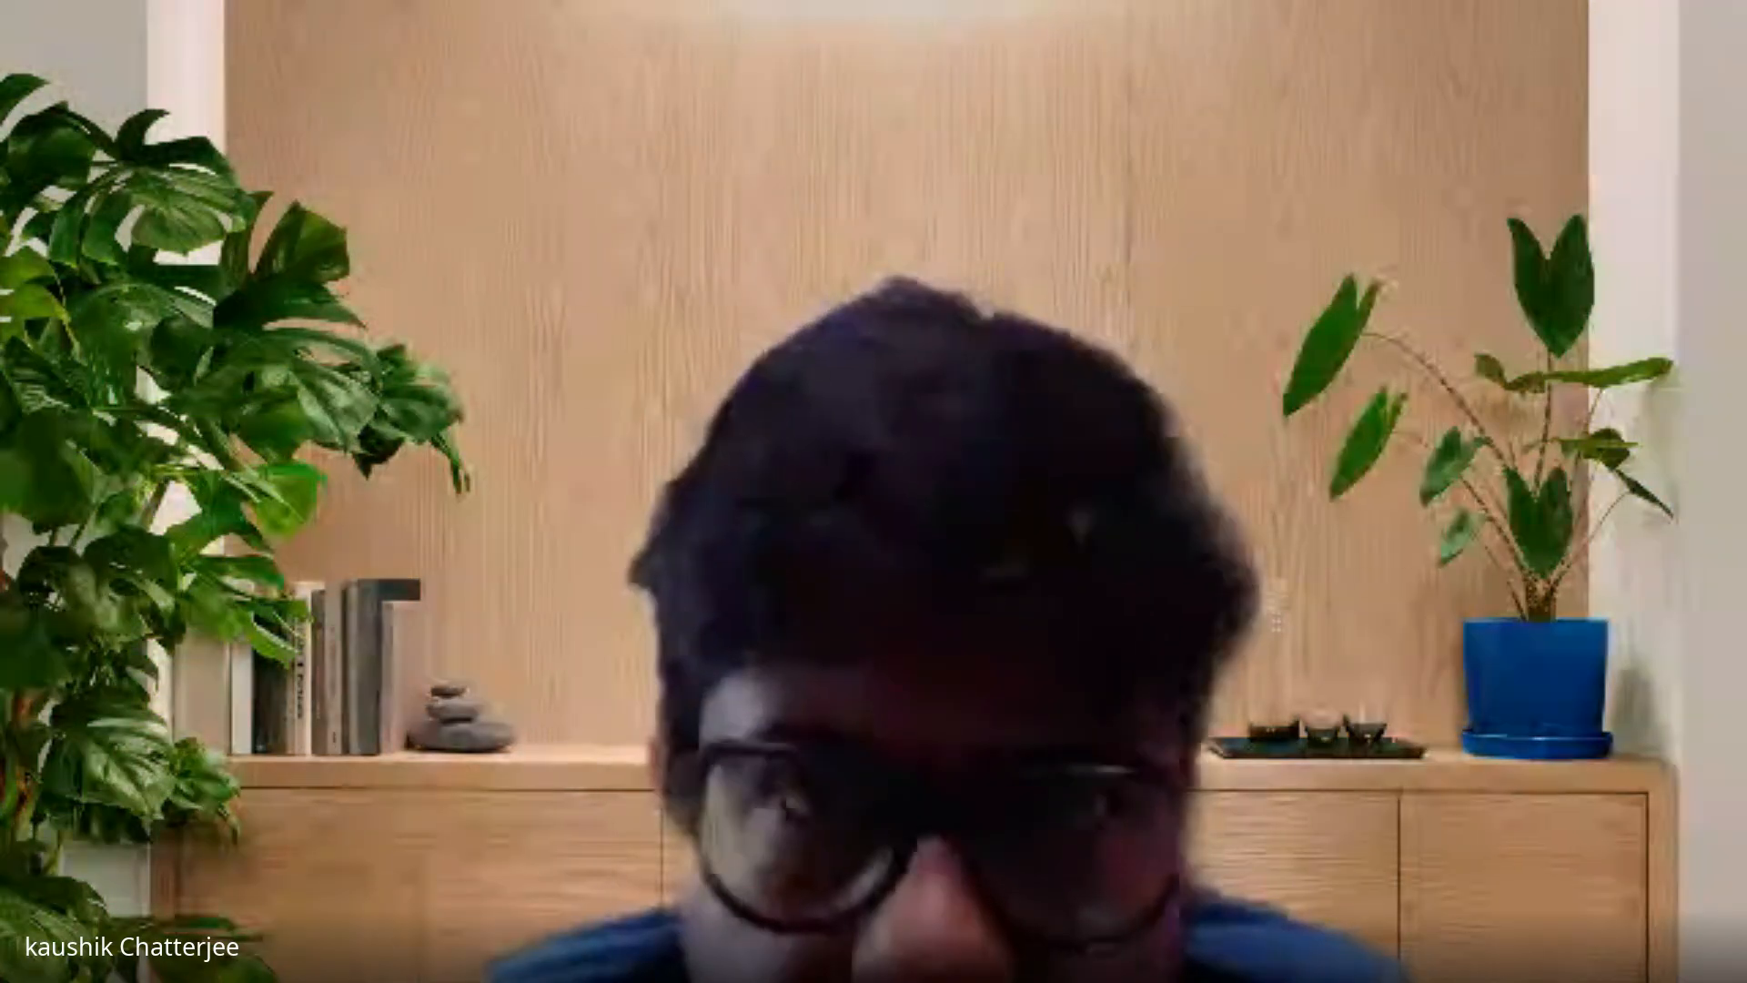